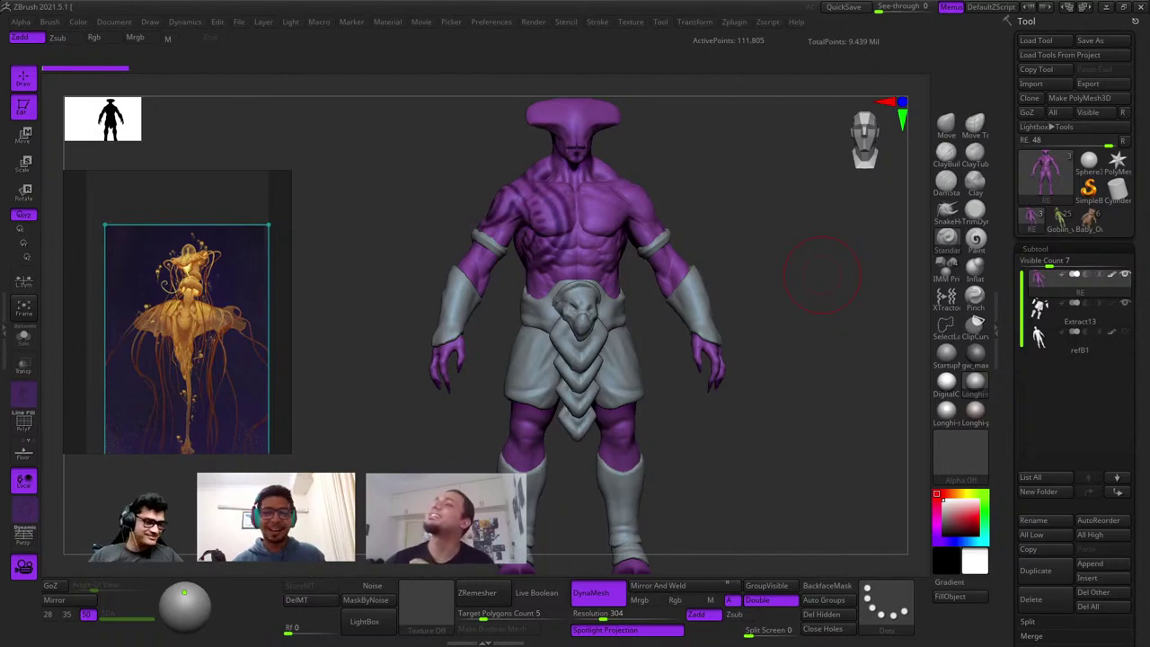
Examine the purple armoured creature sculpt from the front at different zoom levels.
{"action": "left_click_drag", "start_coordinate": [822, 275], "coordinate": [778, 358]}
{"action": "key", "text": "shift+f"}
{"action": "key", "text": "shift+f"}
{"action": "key", "text": "f"}
{"action": "left_click_drag", "start_coordinate": [821, 268], "coordinate": [771, 262]}
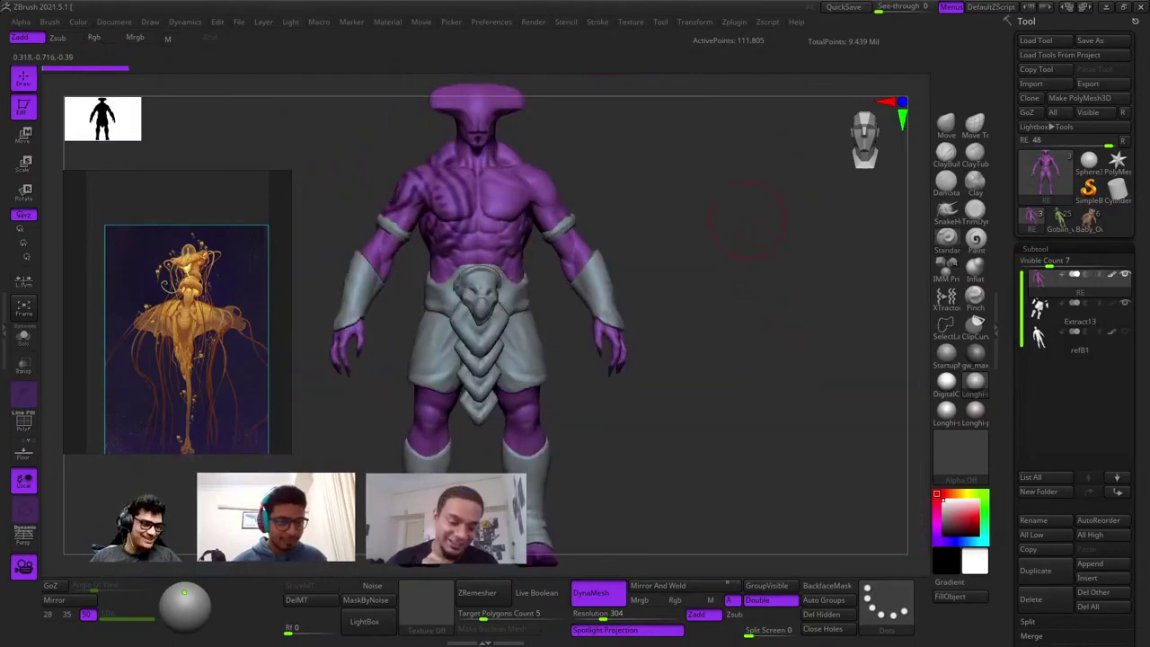
{"action": "right_click_drag", "start_coordinate": [747, 219], "coordinate": [789, 229], "text": "alt"}
{"action": "right_click_drag", "start_coordinate": [693, 265], "coordinate": [739, 260], "text": "ctrl"}
{"action": "key", "text": "shift+f"}
{"action": "key", "text": "shift+f"}
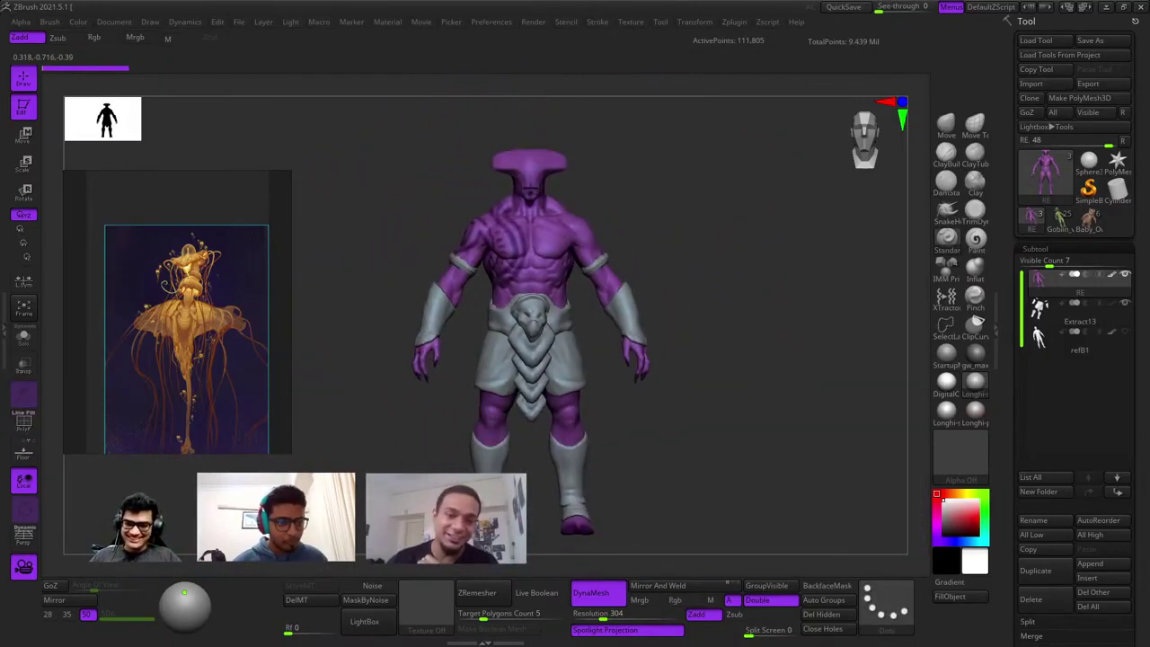
{"action": "key", "text": "f"}
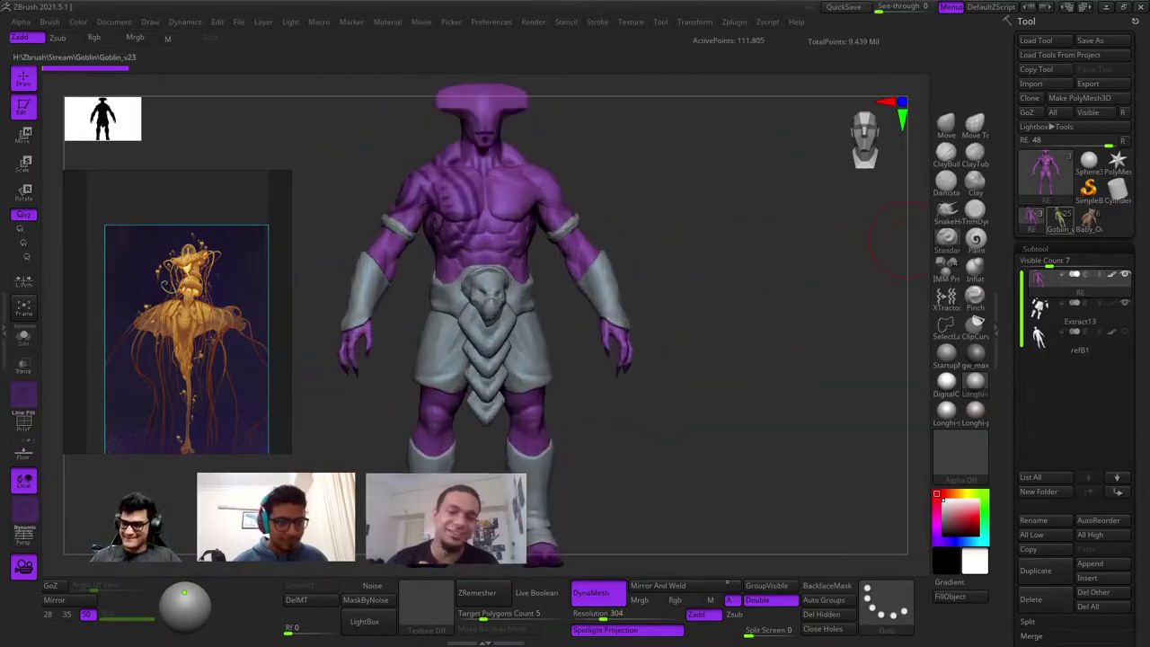
Switch to the Goblin_v23 tool and examine its full figure, face and eye detail up close.
{"action": "left_click", "coordinate": [1059, 218]}
{"action": "key", "text": "f"}
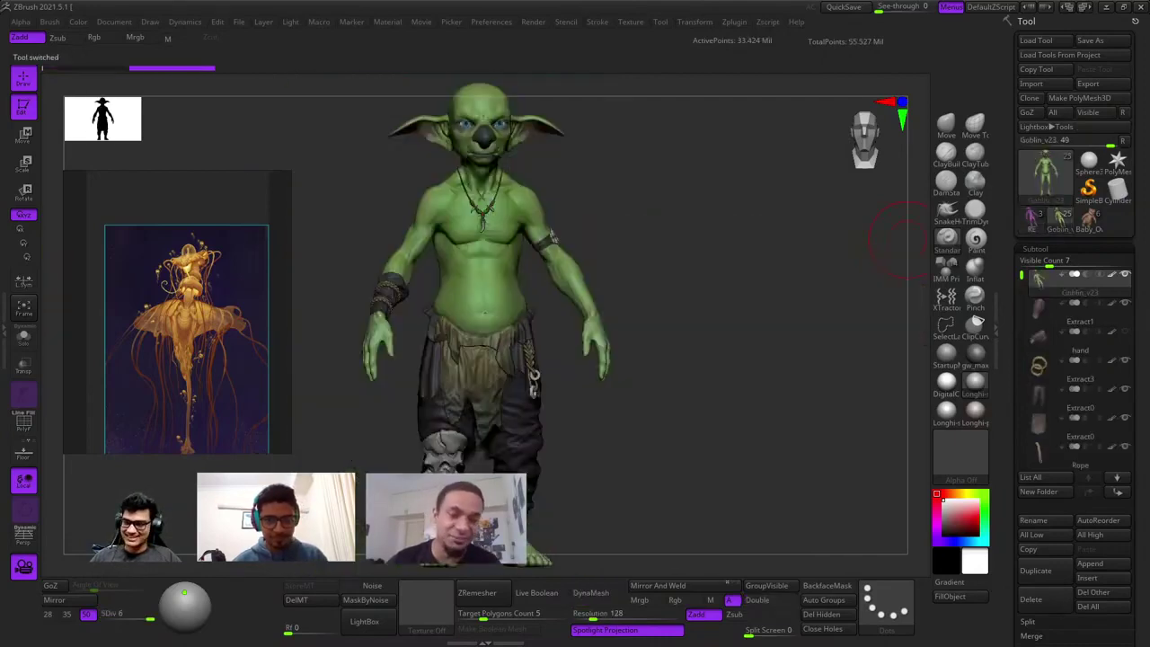
{"action": "key", "text": "shift+f"}
{"action": "key", "text": "shift+f"}
{"action": "left_click_drag", "start_coordinate": [770, 303], "coordinate": [739, 296]}
{"action": "right_click_drag", "start_coordinate": [738, 297], "coordinate": [913, 305], "text": "alt"}
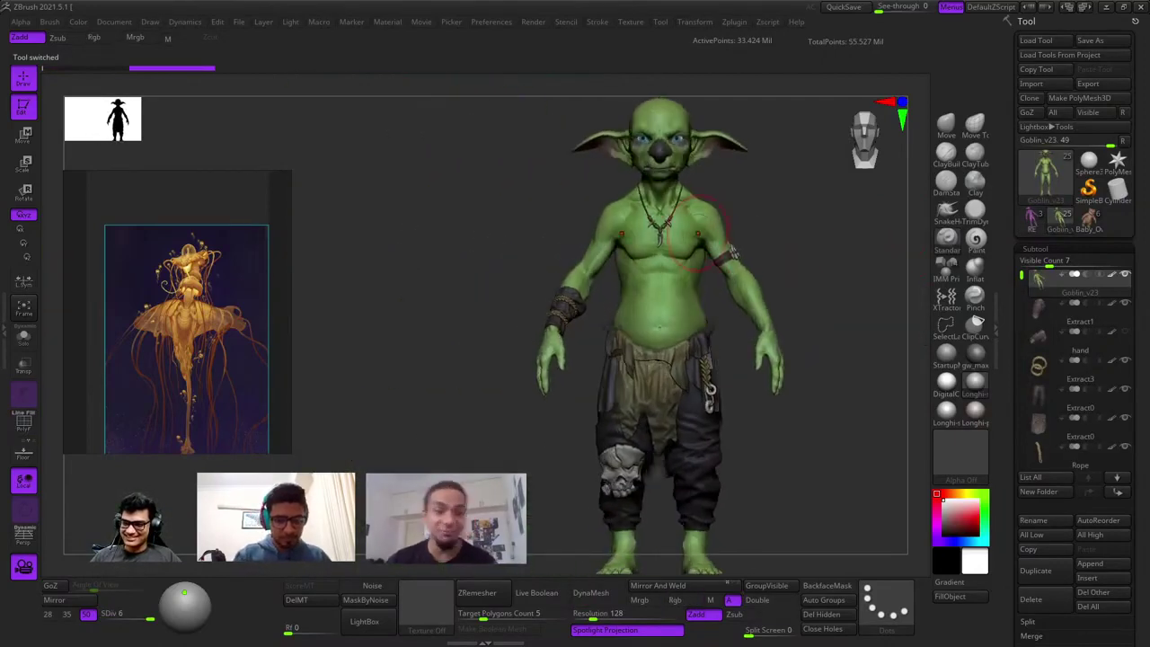
{"action": "mouse_move", "coordinate": [656, 154]}
{"action": "right_mouse_down", "text": "ctrl"}
{"action": "mouse_move", "coordinate": [655, 235]}
{"action": "mouse_move", "coordinate": [680, 302]}
{"action": "mouse_move", "coordinate": [680, 517]}
{"action": "right_mouse_up", "text": "ctrl"}
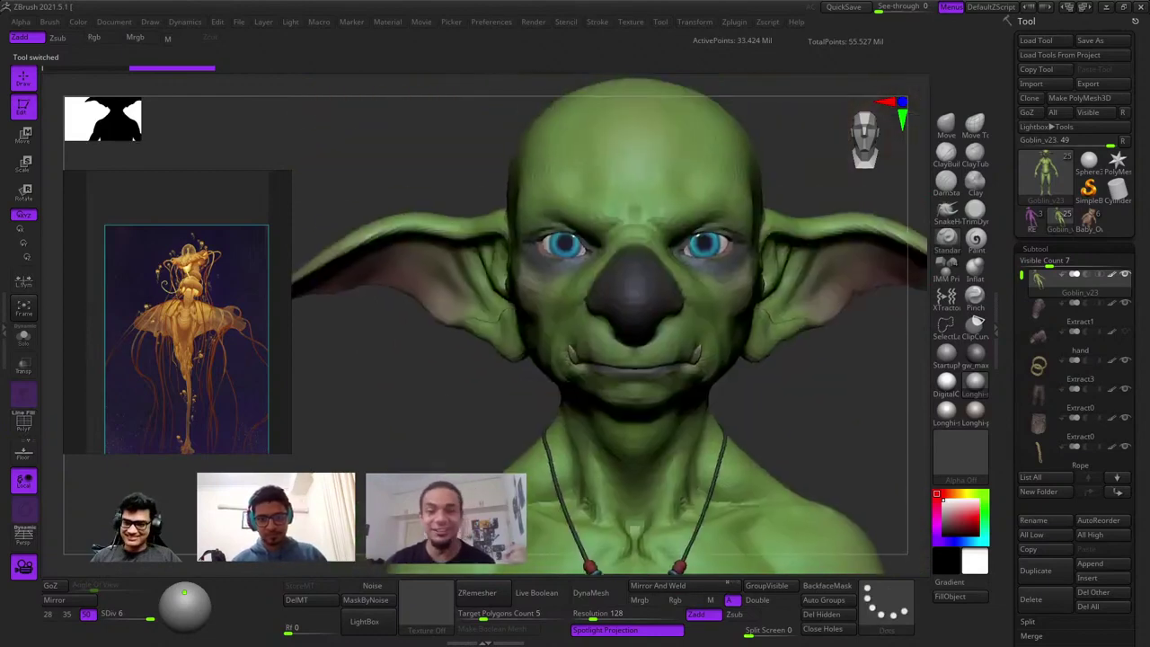
{"action": "mouse_move", "coordinate": [485, 249]}
{"action": "right_mouse_down"}
{"action": "mouse_move", "coordinate": [575, 250]}
{"action": "mouse_move", "coordinate": [760, 437]}
{"action": "right_mouse_up"}
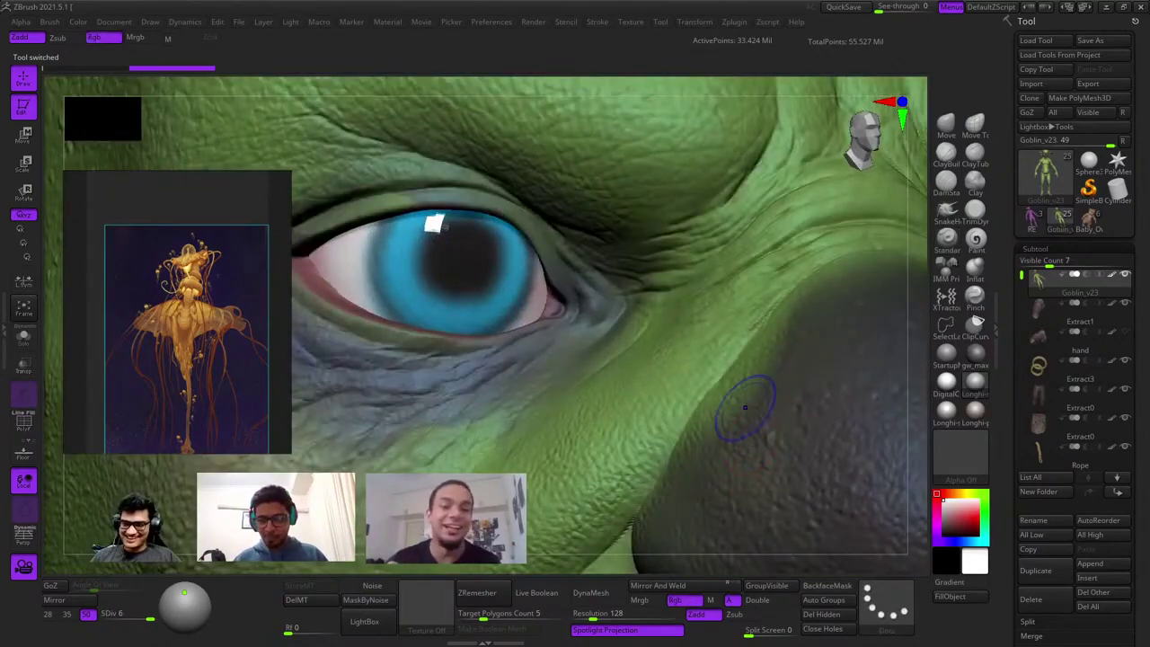
{"action": "key", "text": "shift+f"}
{"action": "key", "text": "shift+f"}
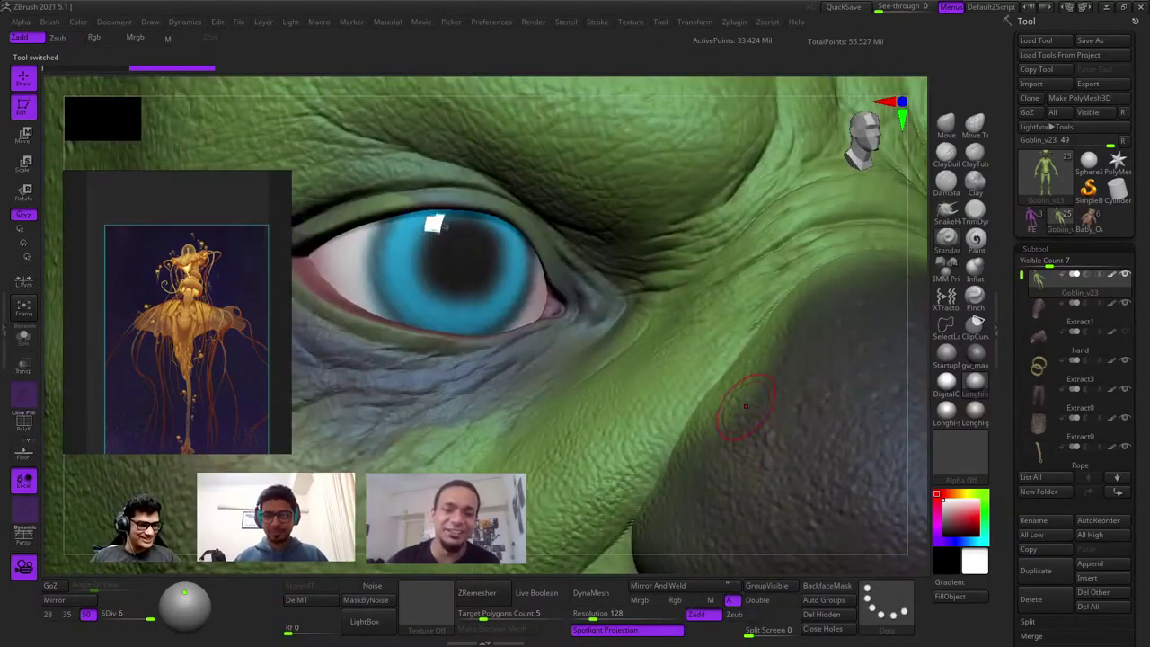
{"action": "key", "text": "f"}
{"action": "mouse_move", "coordinate": [801, 239]}
{"action": "right_mouse_down"}
{"action": "mouse_move", "coordinate": [745, 195]}
{"action": "mouse_move", "coordinate": [785, 249]}
{"action": "mouse_move", "coordinate": [729, 234]}
{"action": "mouse_move", "coordinate": [780, 241]}
{"action": "mouse_move", "coordinate": [737, 213]}
{"action": "right_mouse_up"}
Delete all subtools of the Baby Owl Bear tool and of the Goblin_v23 tool.
{"action": "left_click", "coordinate": [1089, 219]}
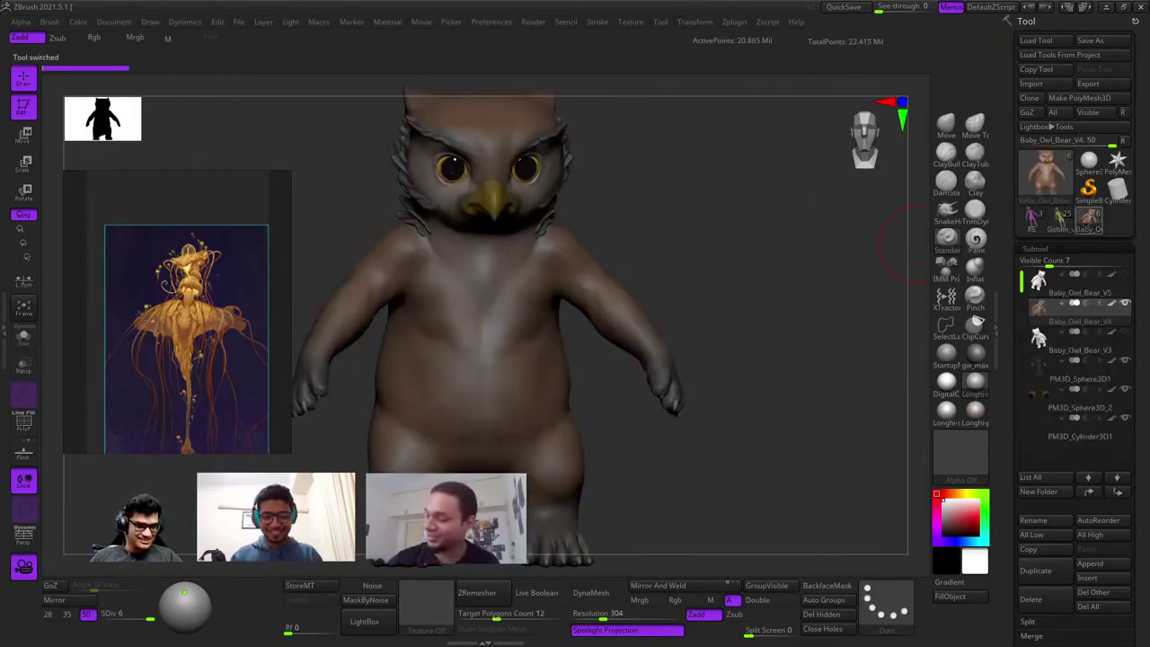
{"action": "left_click", "coordinate": [1090, 607]}
{"action": "left_click", "coordinate": [932, 631]}
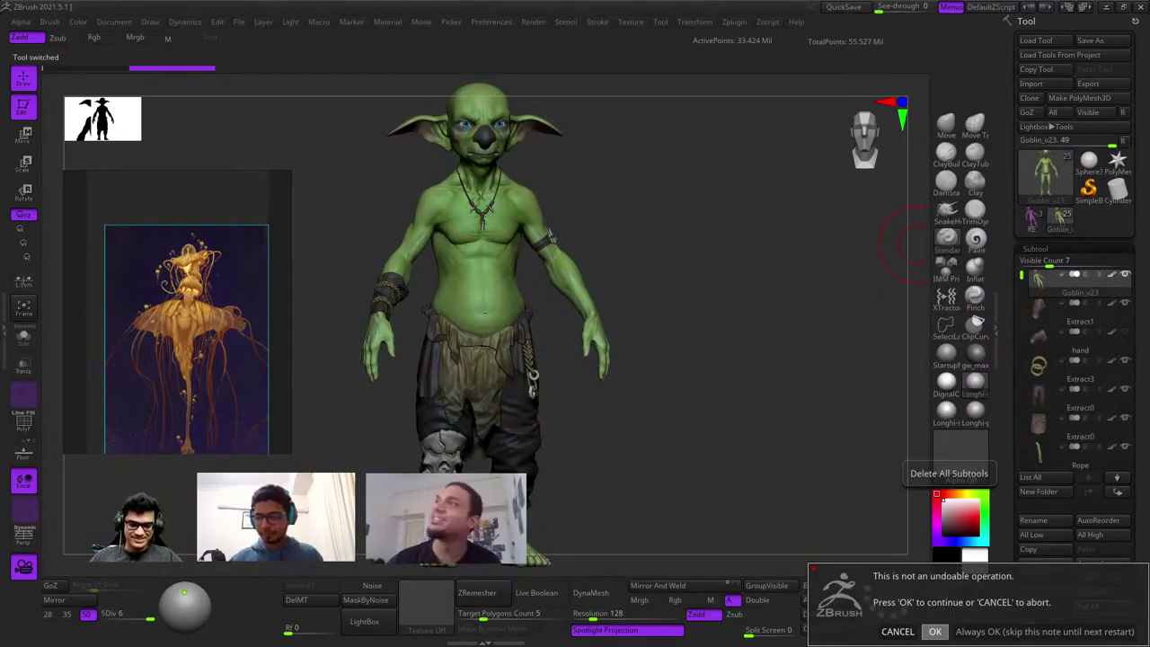
{"action": "left_click", "coordinate": [934, 632]}
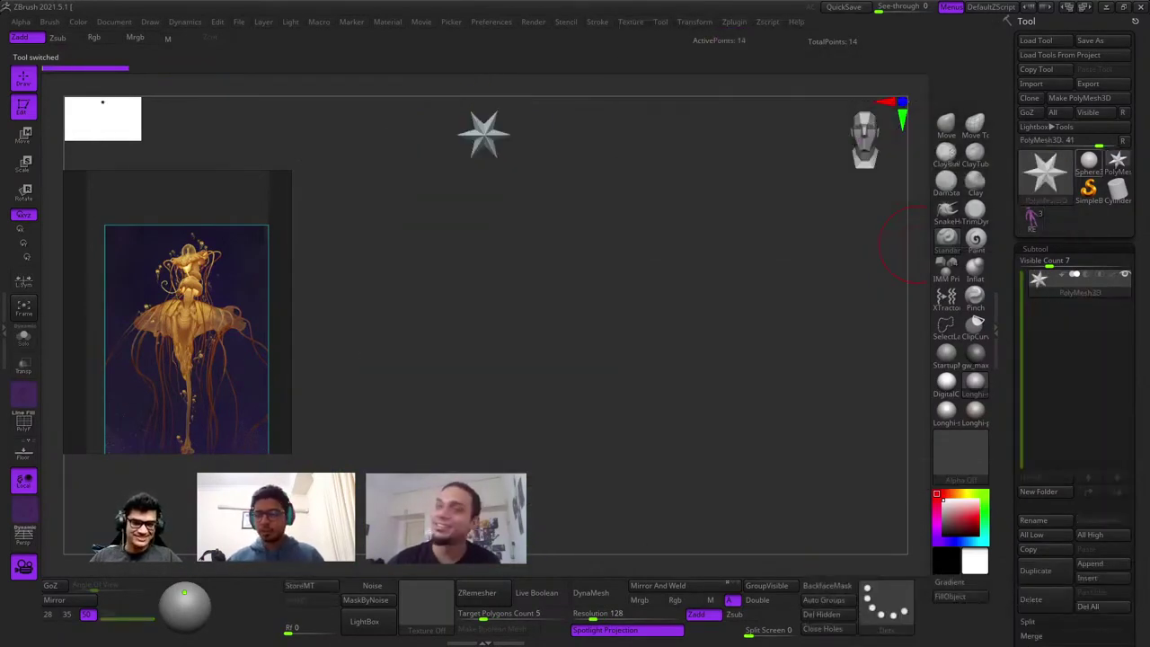
Load a Sphere3D as the active tool, convert it to a PolyMesh3D and show its polyframe.
{"action": "left_click", "coordinate": [1089, 164]}
{"action": "key", "text": "f"}
{"action": "left_click", "coordinate": [1079, 98]}
{"action": "key", "text": "shift+f"}
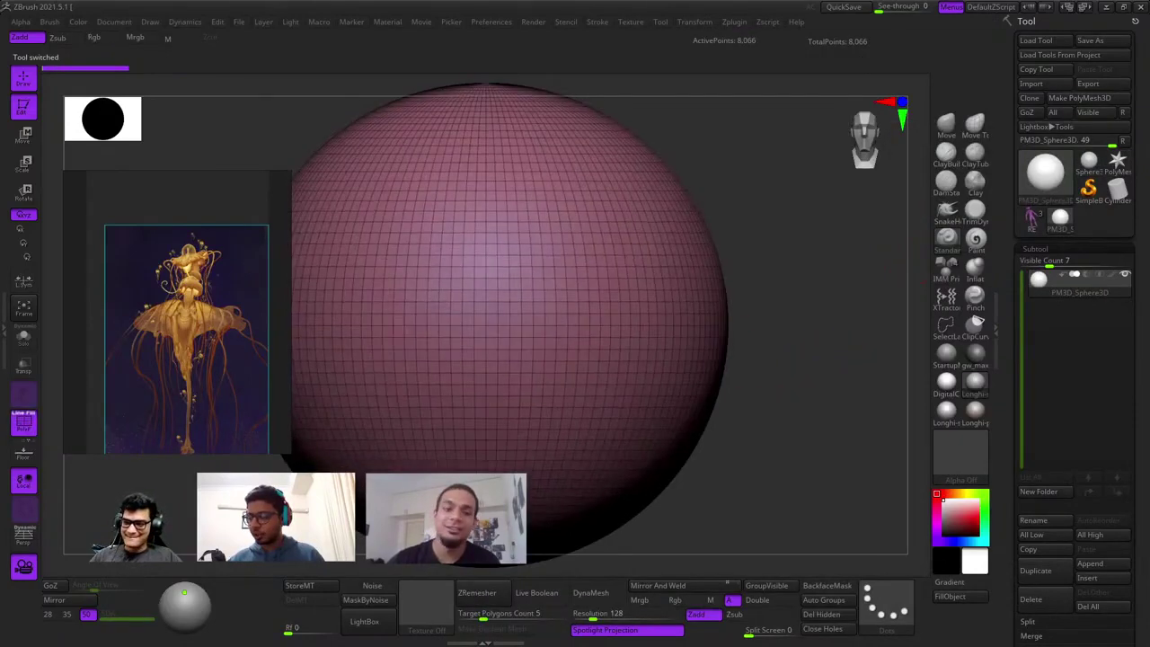
{"action": "key", "text": "shift+f"}
{"action": "key", "text": "shift+f"}
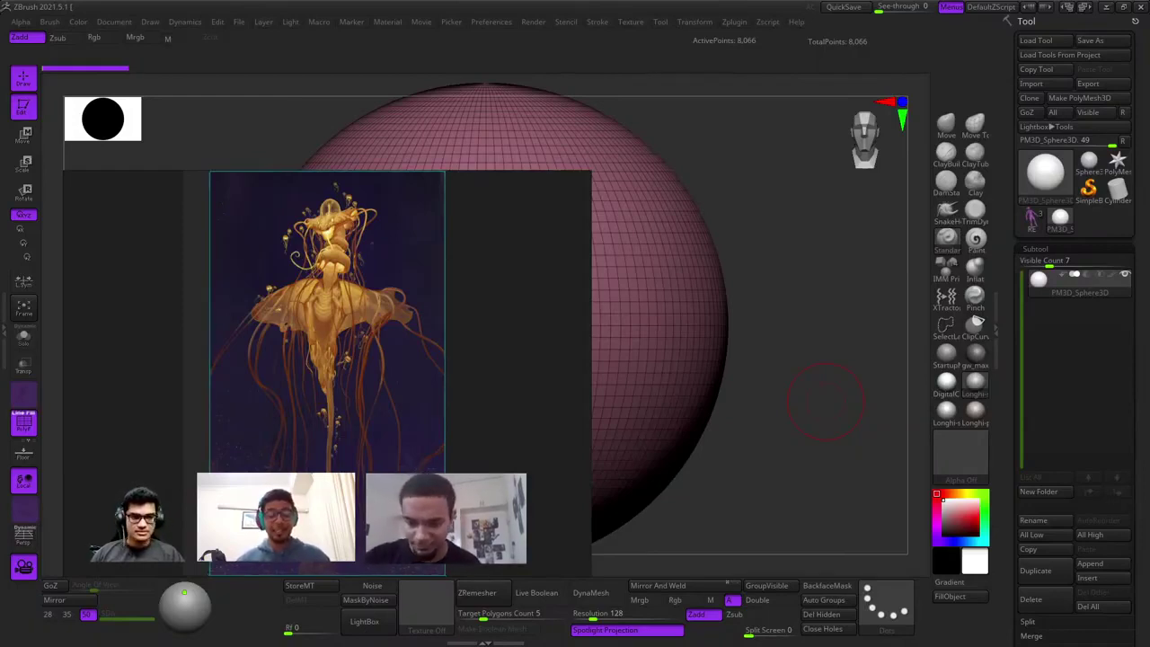
Paste the copied animal and insect reference images onto the reference board with the jellyfish figure.
{"action": "scroll", "coordinate": [283, 350], "scroll_direction": "down", "scroll_amount": 5}
{"action": "middle_click_drag", "start_coordinate": [297, 358], "coordinate": [331, 345]}
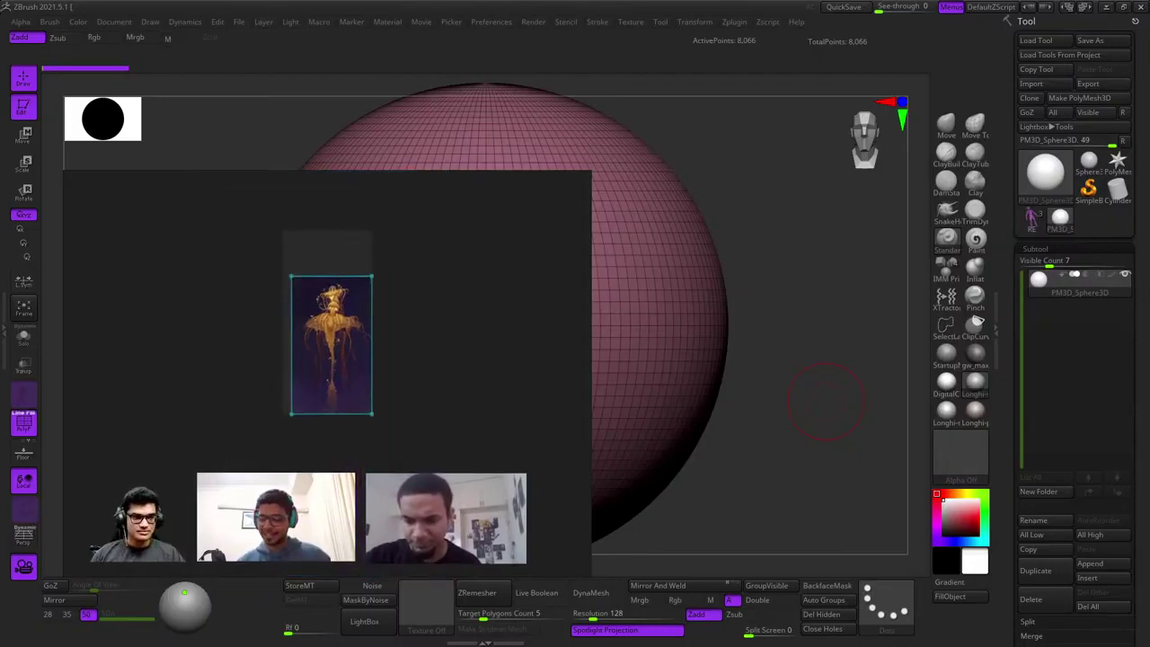
{"action": "key", "text": "ctrl+v"}
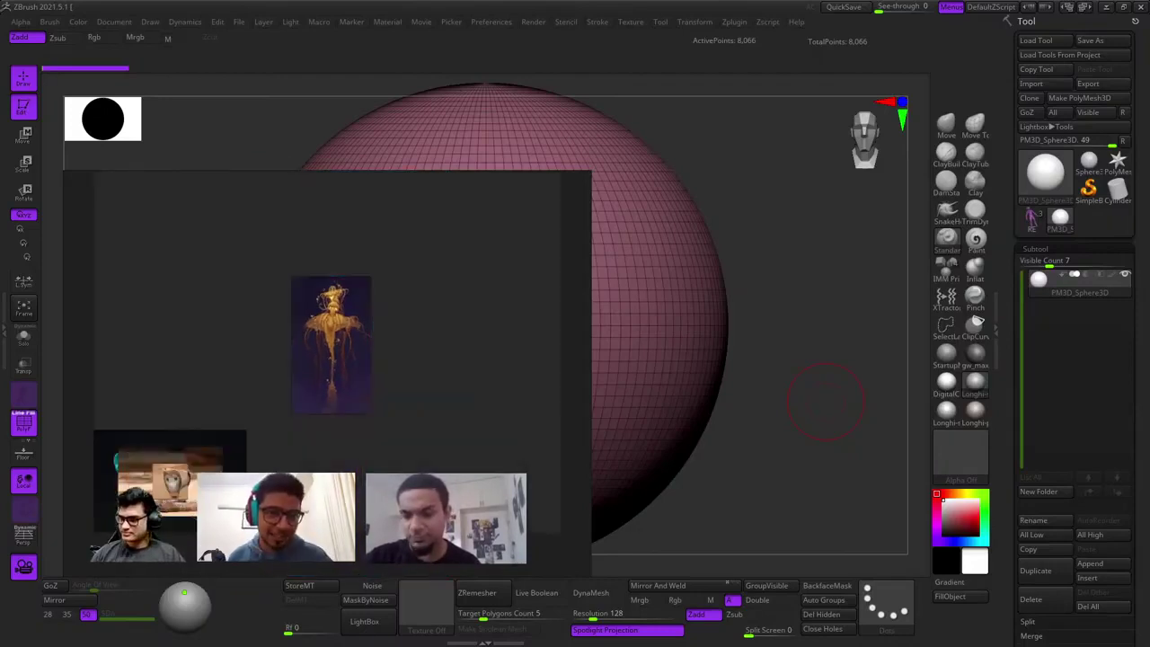
{"action": "scroll", "coordinate": [242, 478], "scroll_direction": "down", "scroll_amount": 2}
{"action": "scroll", "coordinate": [313, 369], "scroll_direction": "up", "scroll_amount": 5}
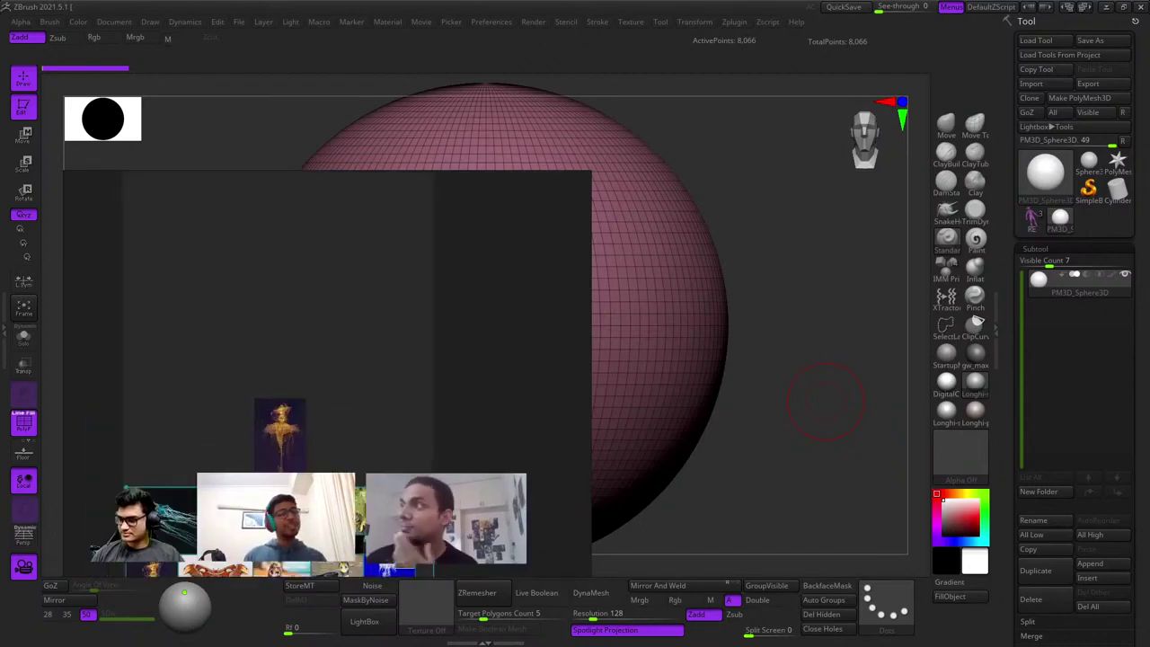
{"action": "scroll", "coordinate": [313, 368], "scroll_direction": "down", "scroll_amount": 3}
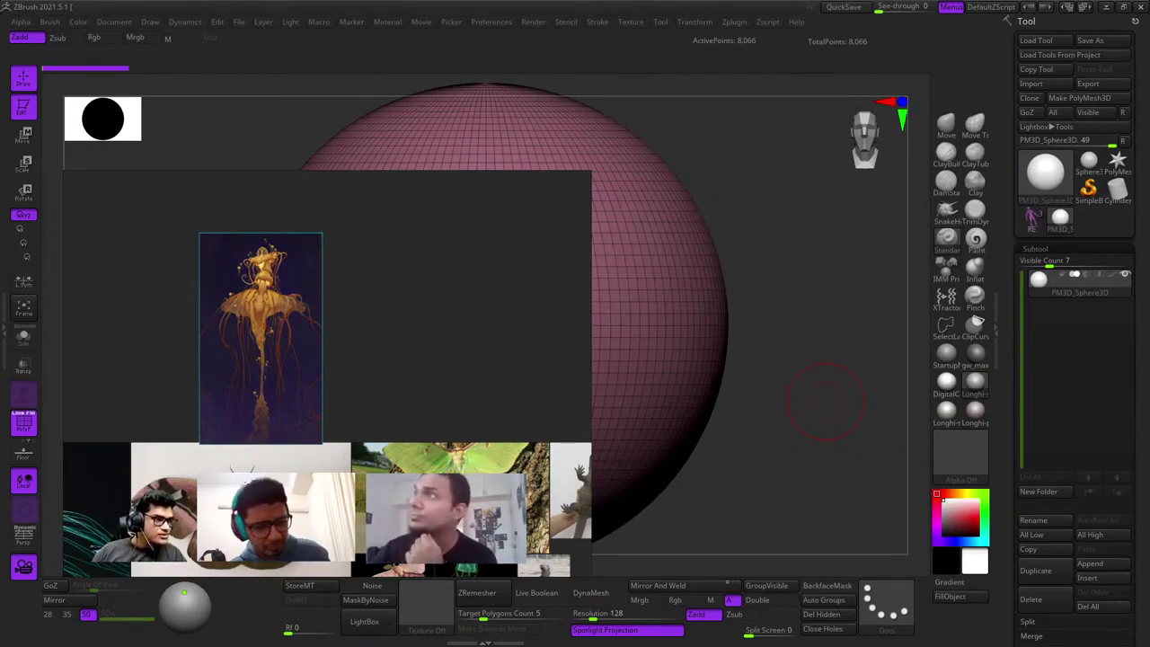
Shrink the reference board window so the sphere is less covered, and frame the jellyfish figure in it.
{"action": "scroll", "coordinate": [395, 379], "scroll_direction": "down", "scroll_amount": 6}
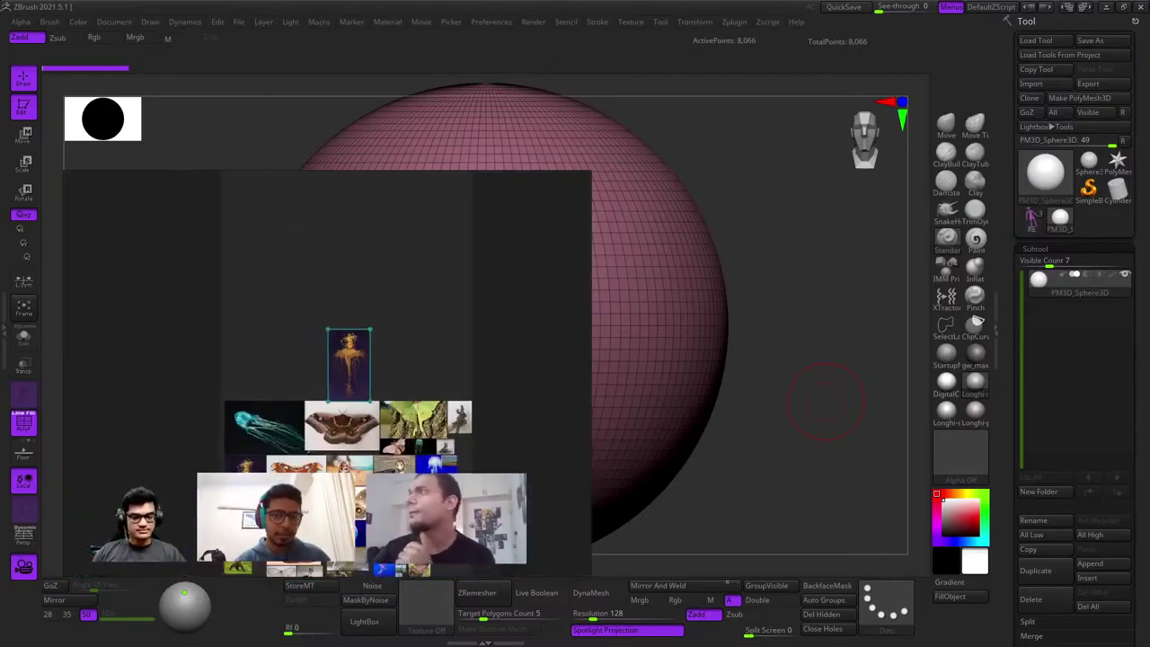
{"action": "scroll", "coordinate": [437, 307], "scroll_direction": "down", "scroll_amount": 3}
{"action": "scroll", "coordinate": [363, 360], "scroll_direction": "down", "scroll_amount": 2}
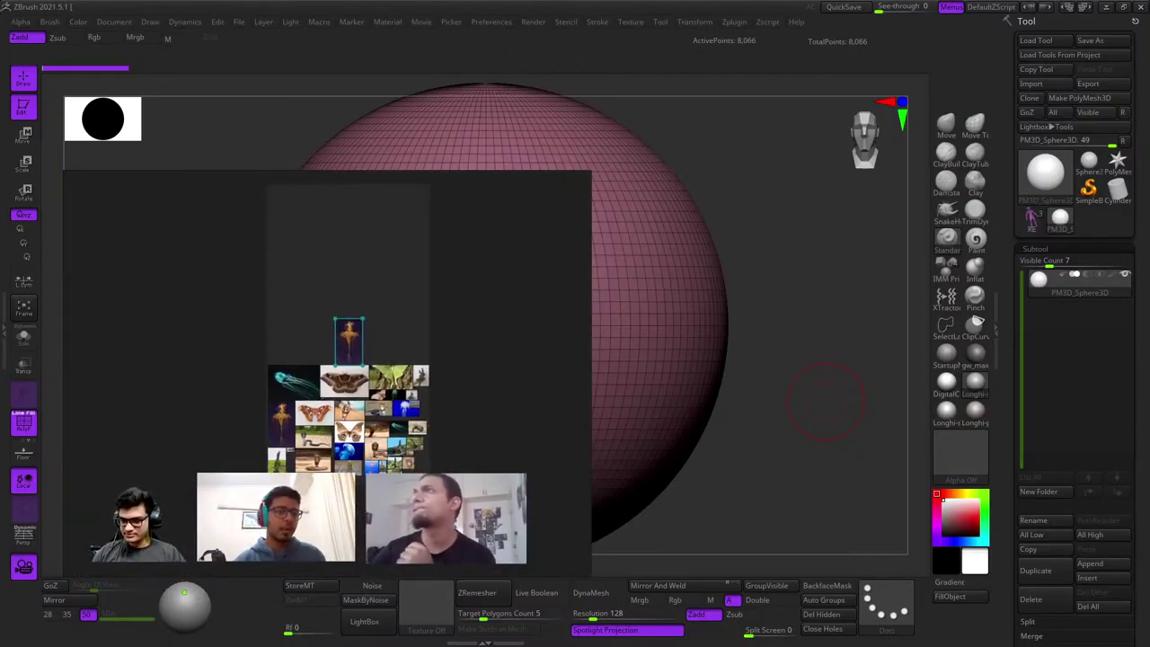
{"action": "left_click_drag", "start_coordinate": [590, 575], "coordinate": [388, 456]}
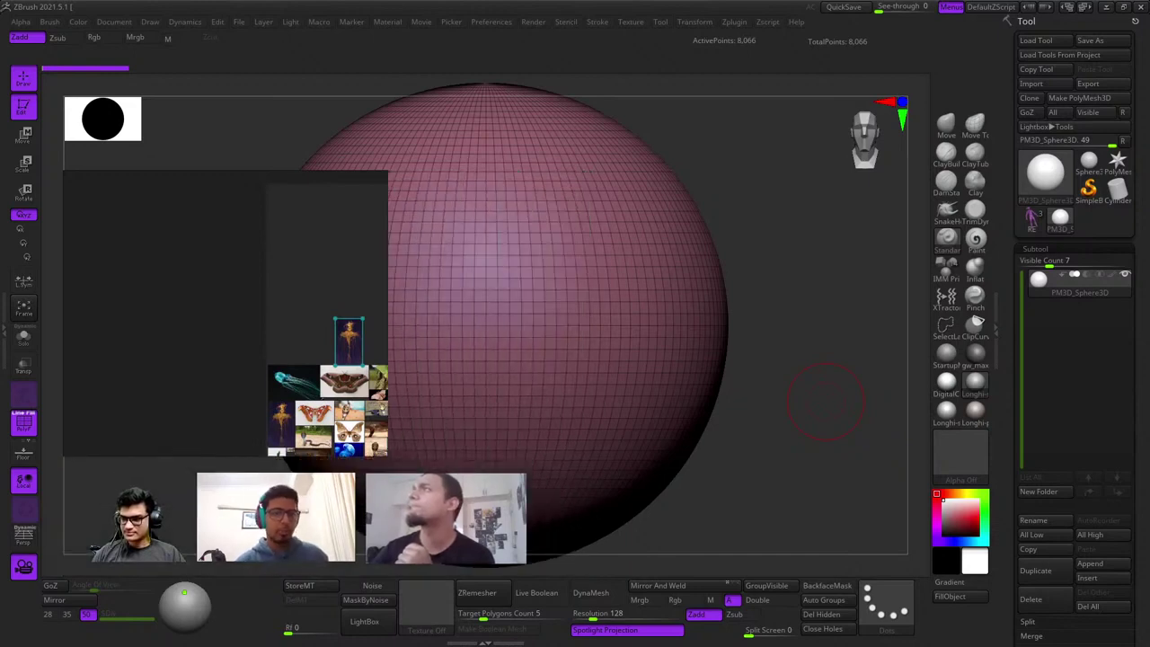
{"action": "scroll", "coordinate": [382, 450], "scroll_direction": "up", "scroll_amount": 4}
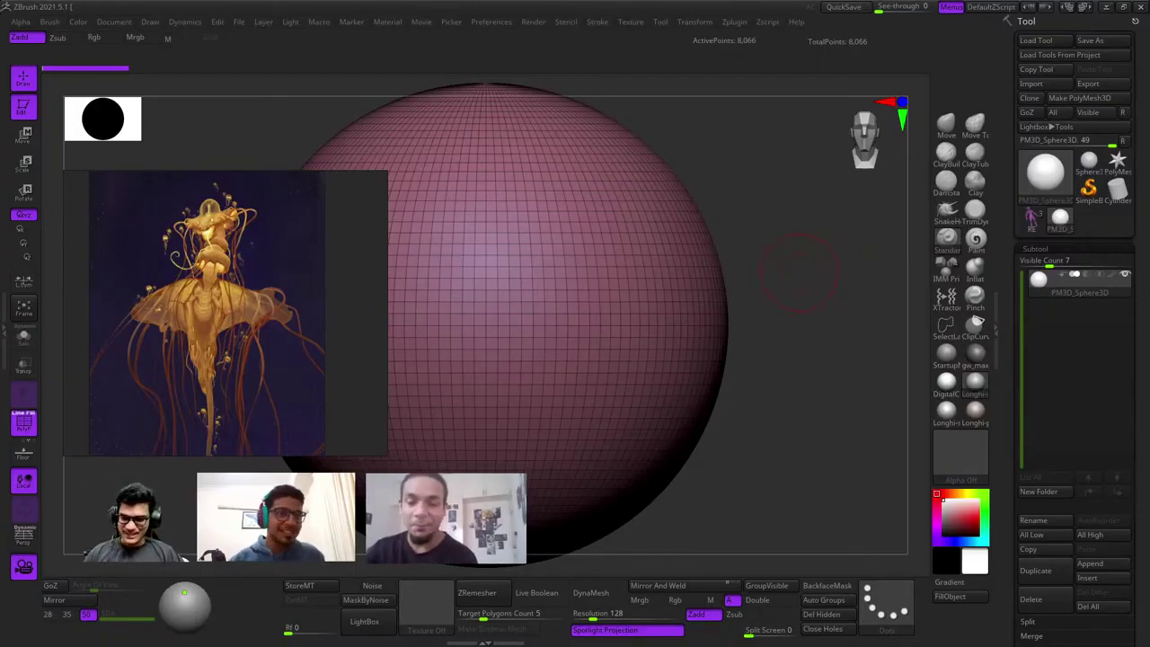
Choose the Move brush for the sphere and increase its draw size.
{"action": "mouse_move", "coordinate": [799, 272]}
{"action": "right_mouse_down", "text": "ctrl"}
{"action": "mouse_move", "coordinate": [775, 260]}
{"action": "mouse_move", "coordinate": [839, 272]}
{"action": "mouse_move", "coordinate": [800, 282]}
{"action": "right_mouse_up", "text": "ctrl"}
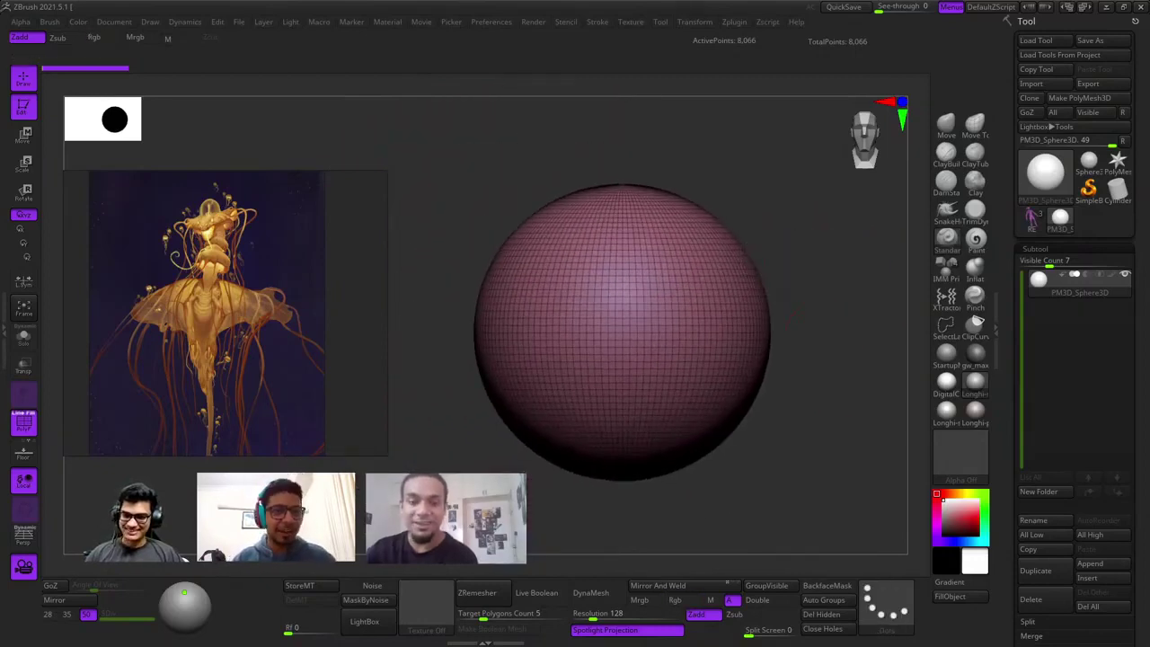
{"action": "left_click_drag", "start_coordinate": [822, 344], "coordinate": [870, 349], "text": "alt"}
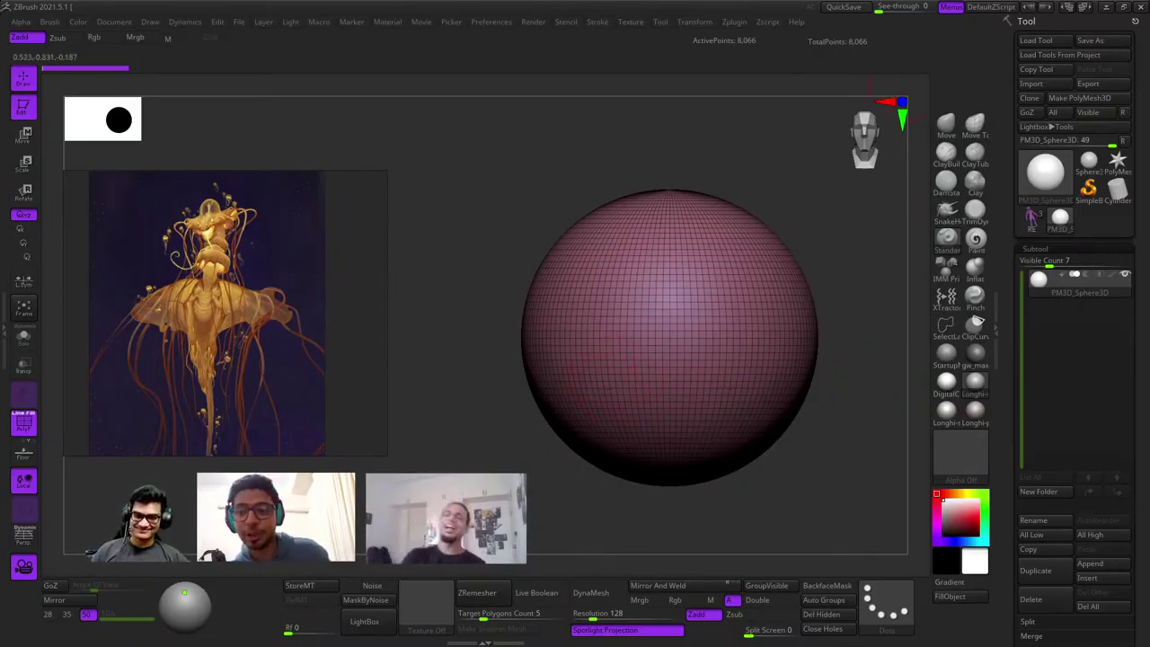
{"action": "left_click", "coordinate": [946, 126]}
{"action": "key", "text": "space"}
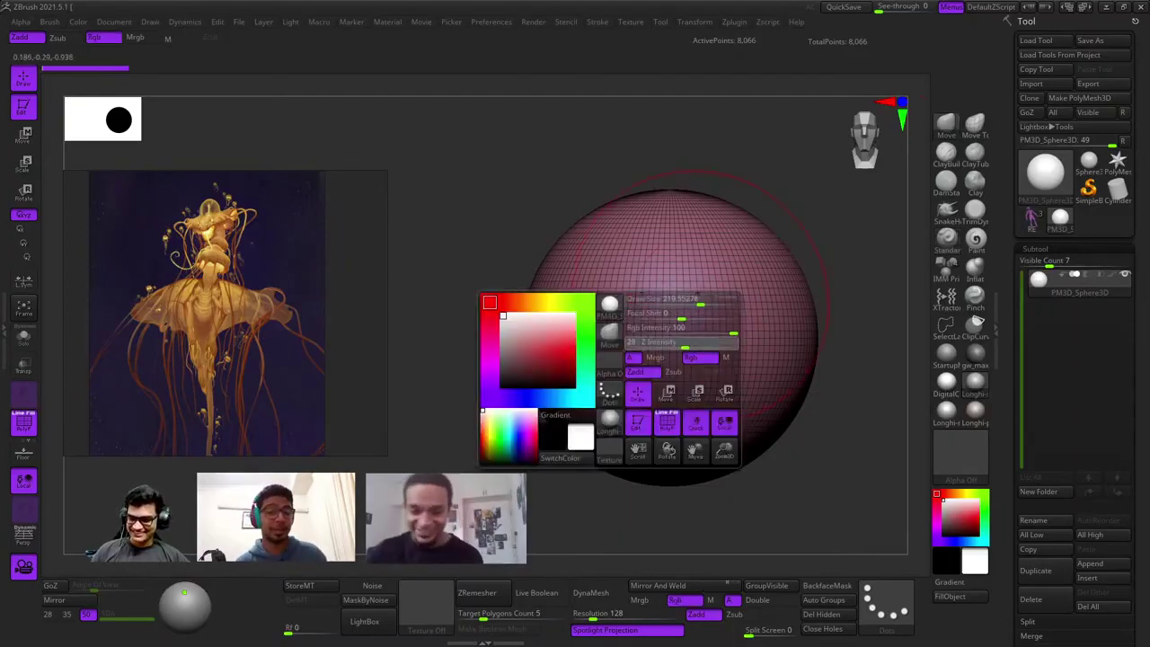
{"action": "mouse_move", "coordinate": [701, 301]}
{"action": "right_mouse_down", "text": "alt"}
{"action": "mouse_move", "coordinate": [707, 197]}
{"action": "mouse_move", "coordinate": [663, 328]}
{"action": "right_mouse_up", "text": "alt"}
{"action": "key", "text": "space"}
Try pulling the sphere's front downward with the Move brush, and undo the stroke.
{"action": "mouse_move", "coordinate": [664, 333]}
{"action": "left_mouse_down"}
{"action": "mouse_move", "coordinate": [675, 334]}
{"action": "mouse_move", "coordinate": [664, 469]}
{"action": "left_mouse_up"}
{"action": "right_click_drag", "start_coordinate": [664, 470], "coordinate": [643, 544], "text": "alt"}
{"action": "right_click_drag", "start_coordinate": [643, 544], "coordinate": [668, 369], "text": "ctrl"}
{"action": "key", "text": "ctrl+z"}
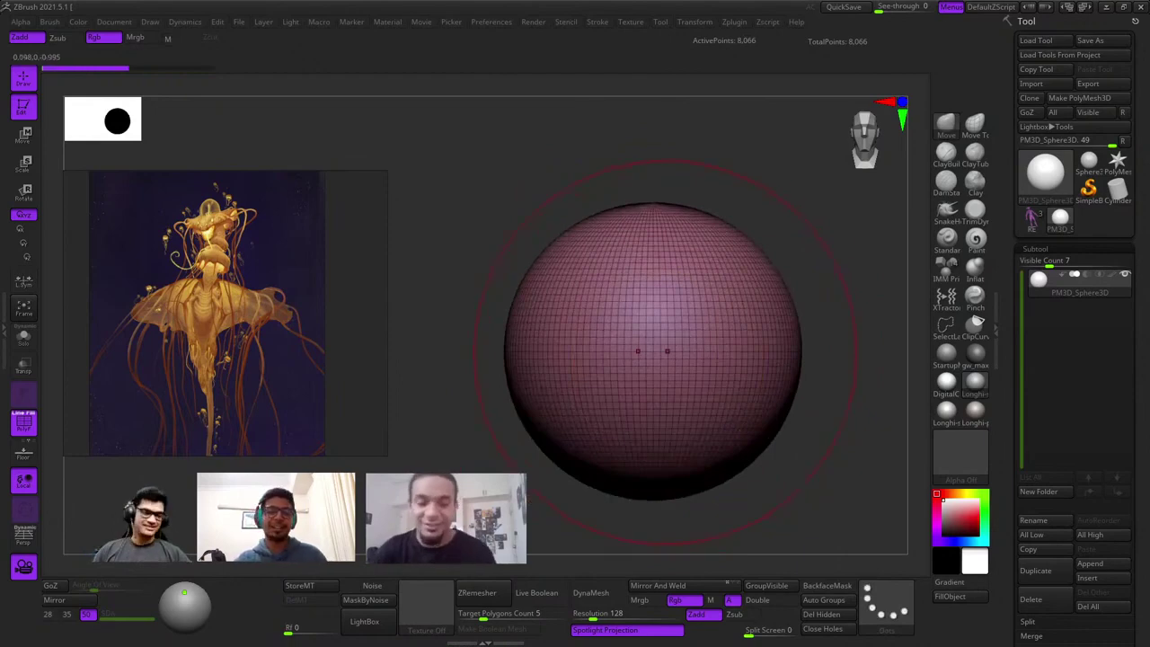
{"action": "key", "text": "f"}
{"action": "right_click_drag", "start_coordinate": [638, 300], "coordinate": [764, 305], "text": "alt"}
{"action": "mouse_move", "coordinate": [763, 306]}
{"action": "right_mouse_down", "text": "ctrl"}
{"action": "mouse_move", "coordinate": [676, 316]}
{"action": "mouse_move", "coordinate": [747, 318]}
{"action": "right_mouse_up", "text": "ctrl"}
{"action": "right_click_drag", "start_coordinate": [748, 318], "coordinate": [725, 329], "text": "ctrl"}
{"action": "right_click_drag", "start_coordinate": [725, 329], "coordinate": [732, 301], "text": "ctrl"}
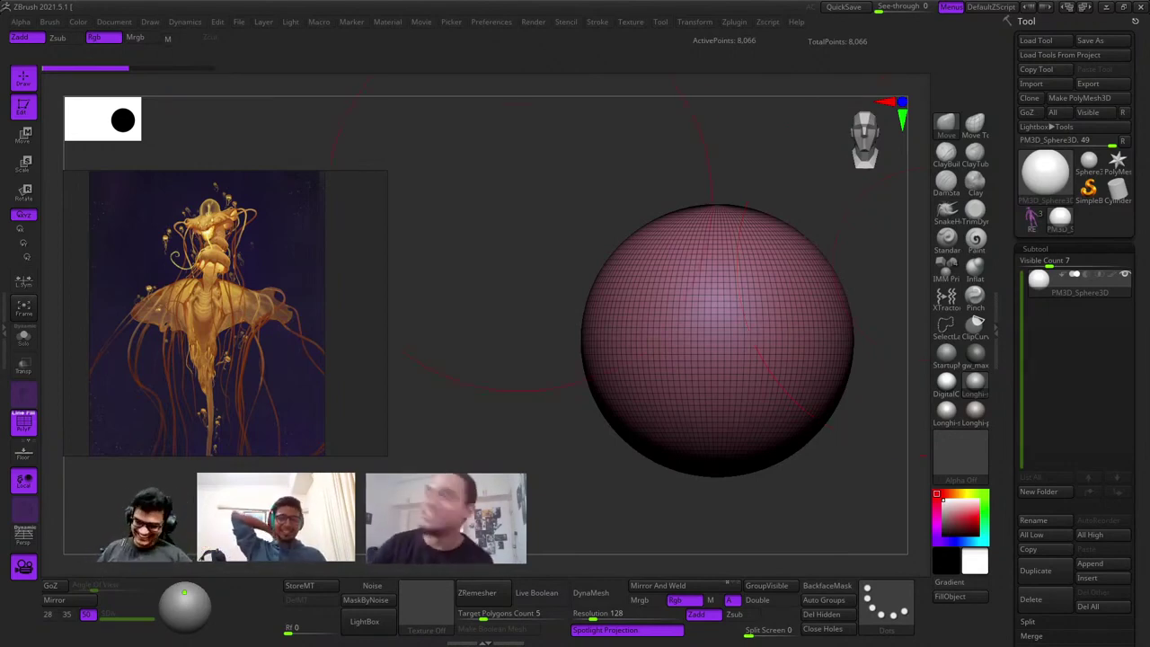
{"action": "left_click_drag", "start_coordinate": [592, 156], "coordinate": [583, 150], "text": "alt"}
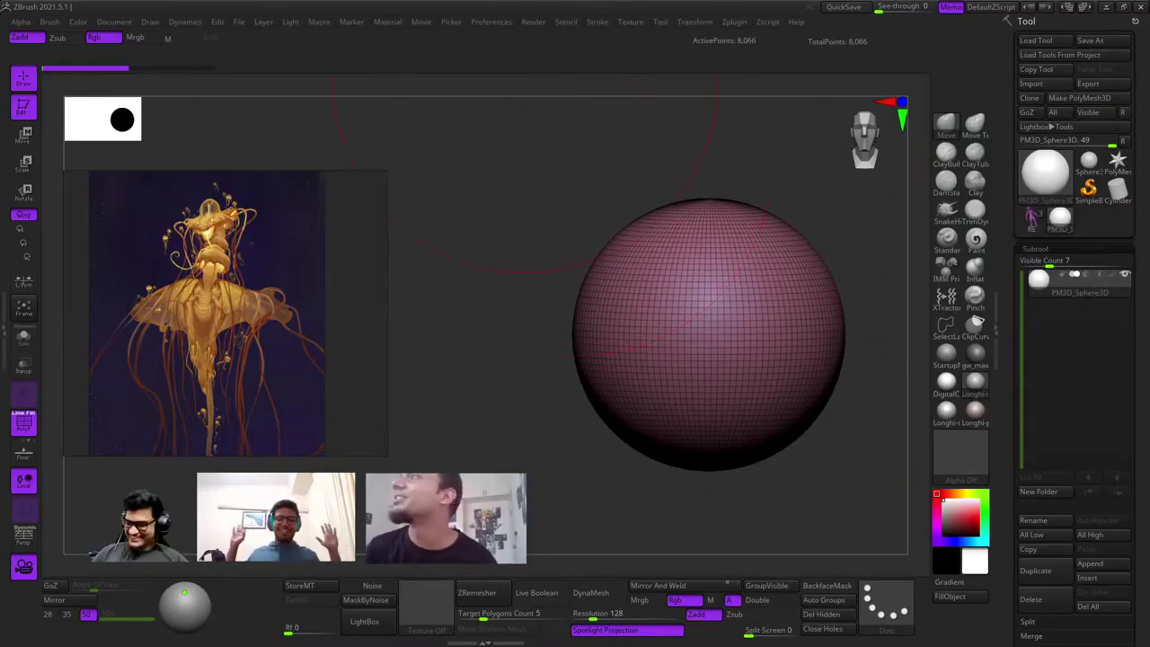
{"action": "left_click_drag", "start_coordinate": [537, 287], "coordinate": [548, 290], "text": "alt"}
Reduce the Move brush's draw size and place the sphere beside the reference board with its polyframe shown.
{"action": "key", "text": "space"}
{"action": "left_click_drag", "start_coordinate": [640, 208], "coordinate": [603, 208]}
{"action": "key", "text": "f"}
{"action": "key", "text": "shift+f"}
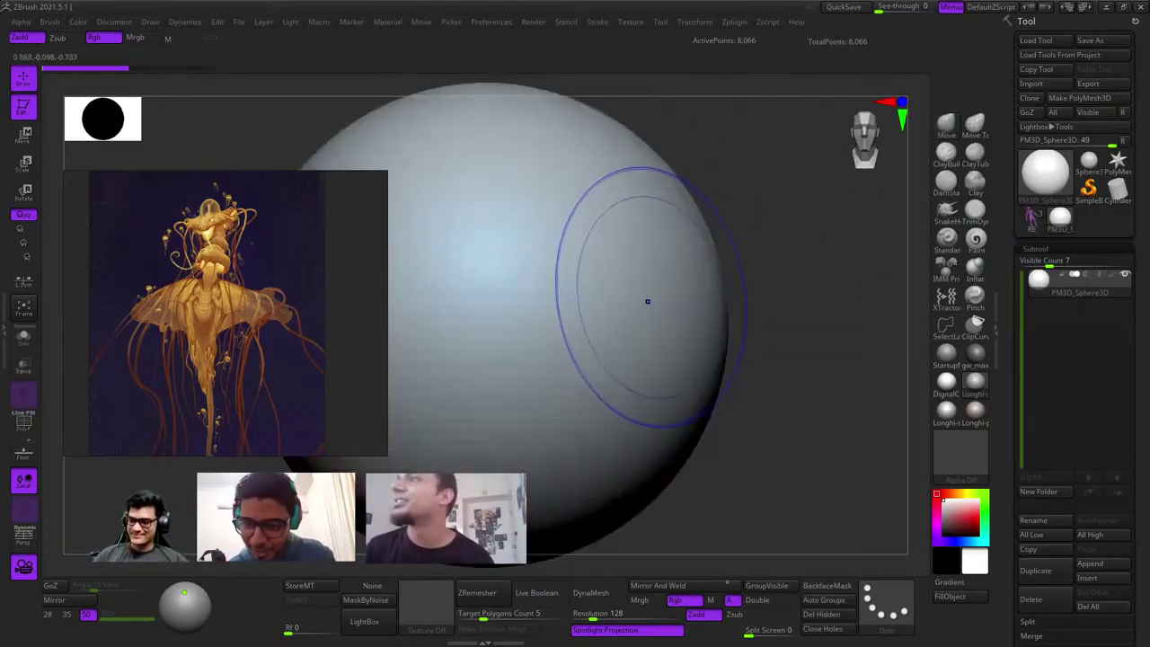
{"action": "key", "text": "shift+f"}
{"action": "mouse_move", "coordinate": [608, 277]}
{"action": "right_mouse_down", "text": "alt"}
{"action": "mouse_move", "coordinate": [711, 300]}
{"action": "mouse_move", "coordinate": [629, 277]}
{"action": "right_mouse_up", "text": "alt"}
{"action": "right_click_drag", "start_coordinate": [629, 276], "coordinate": [694, 267], "text": "alt"}
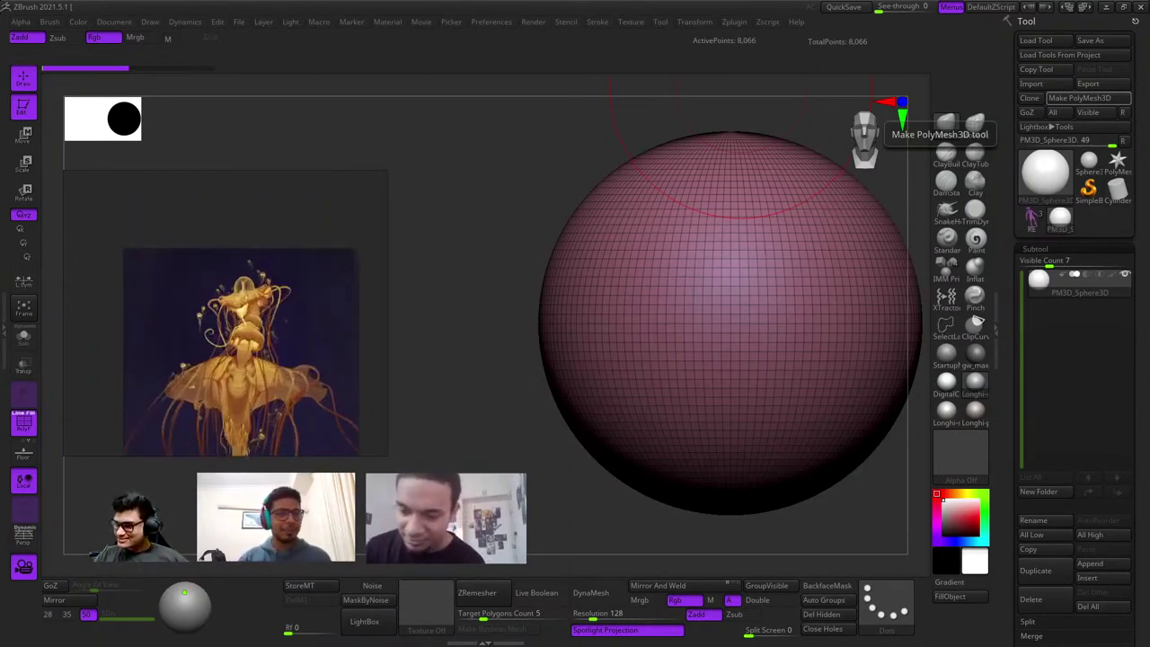
Add a green text note with the artist's name above the jellyfish figure on the reference board.
{"action": "key", "text": "ctrl+n"}
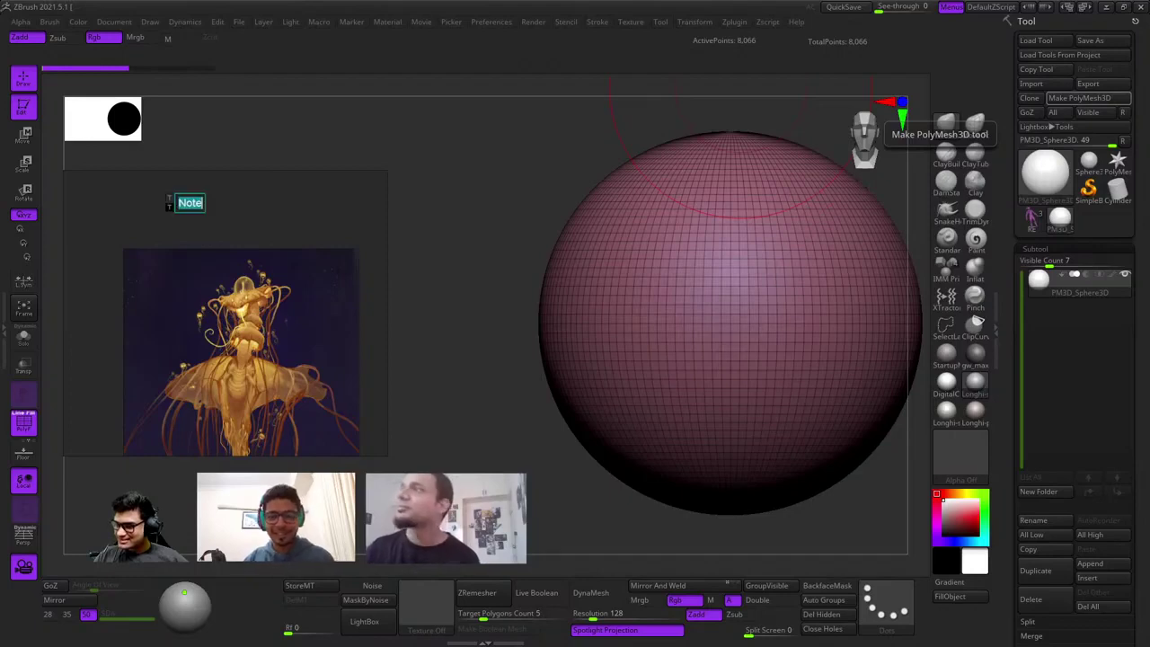
{"action": "type", "text": "Ognjen Sporin"}
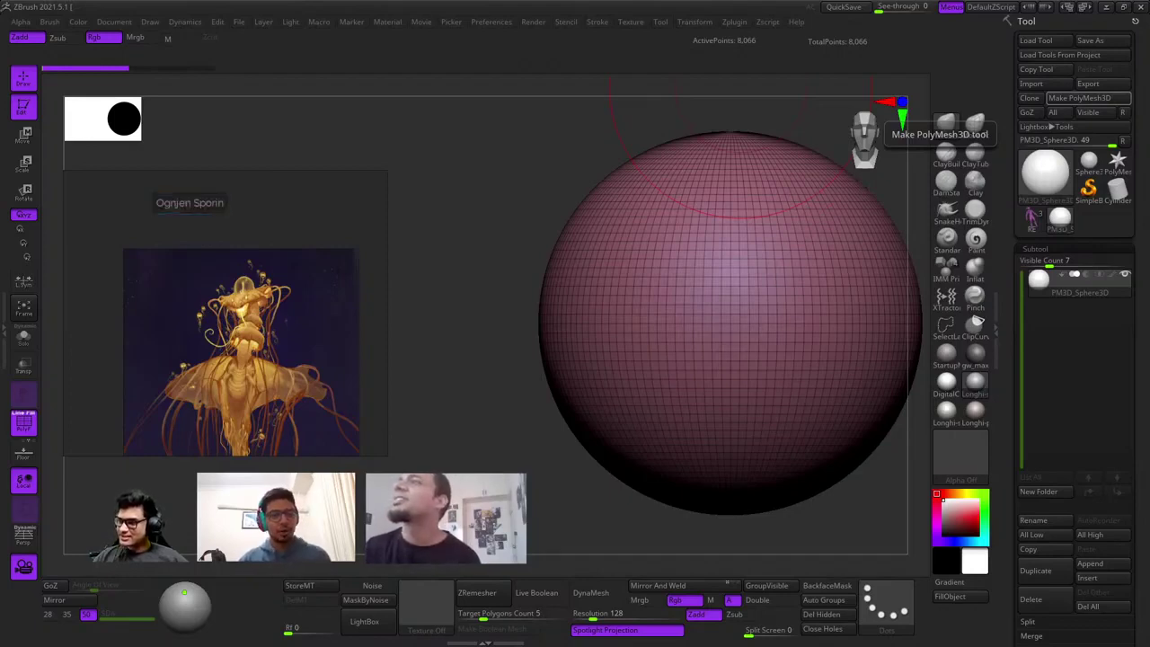
{"action": "left_click_drag", "start_coordinate": [147, 205], "coordinate": [184, 221]}
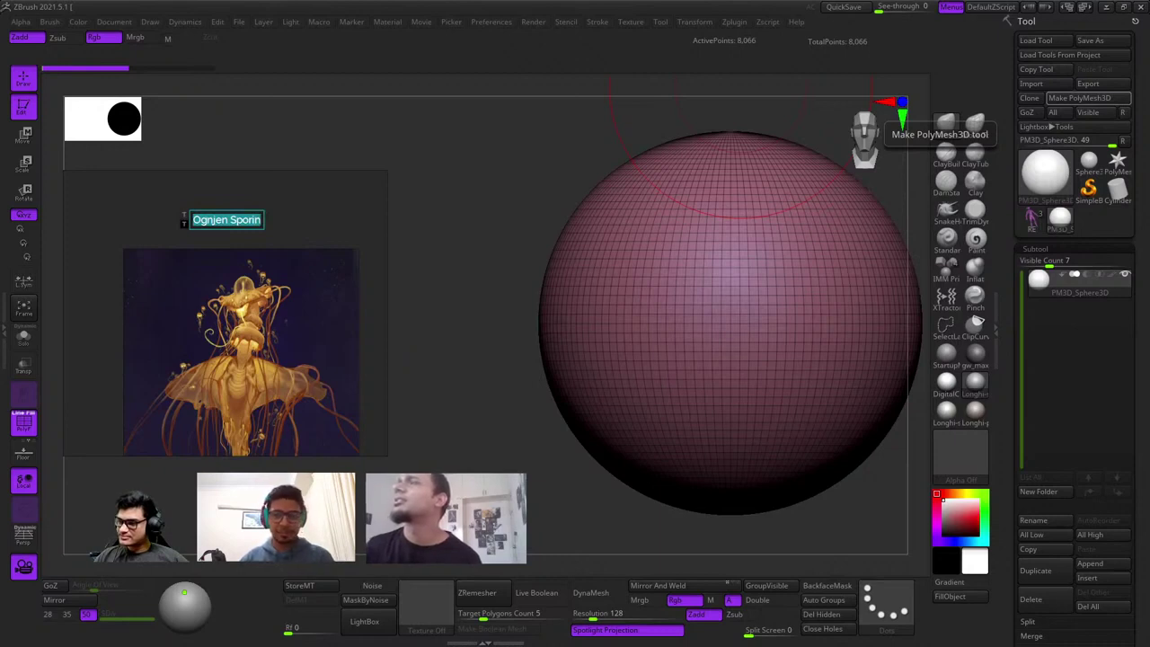
{"action": "key", "text": "Escape"}
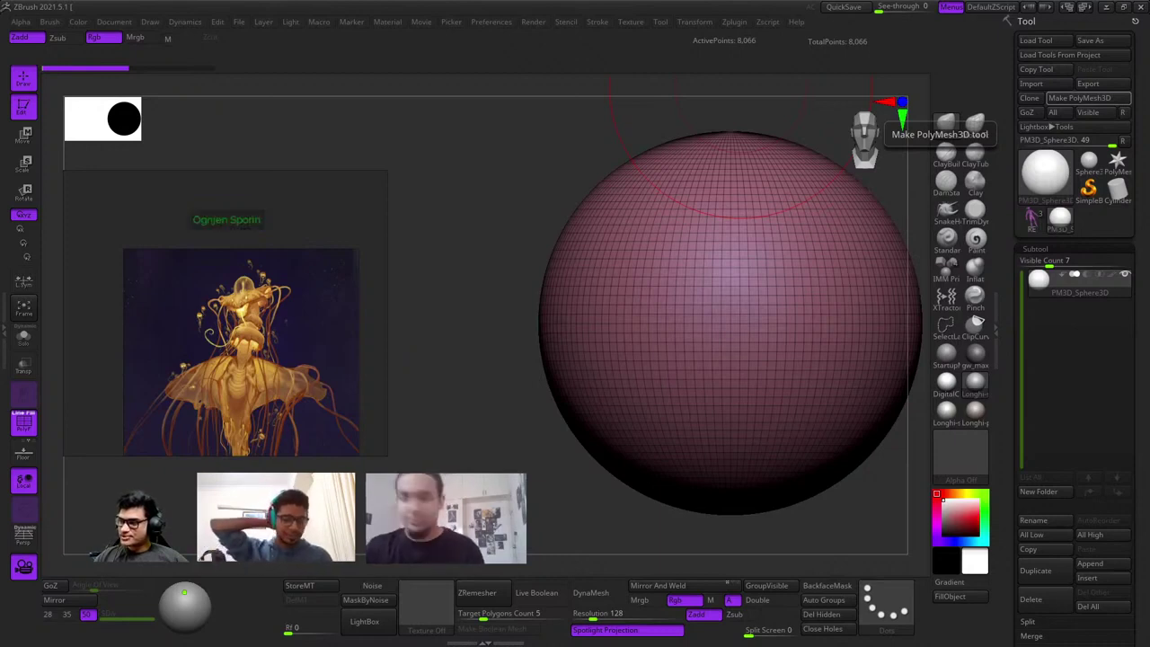
{"action": "scroll", "coordinate": [264, 220], "scroll_direction": "up", "scroll_amount": 2}
{"action": "scroll", "coordinate": [186, 178], "scroll_direction": "up", "scroll_amount": 2}
{"action": "middle_click_drag", "start_coordinate": [221, 221], "coordinate": [255, 226]}
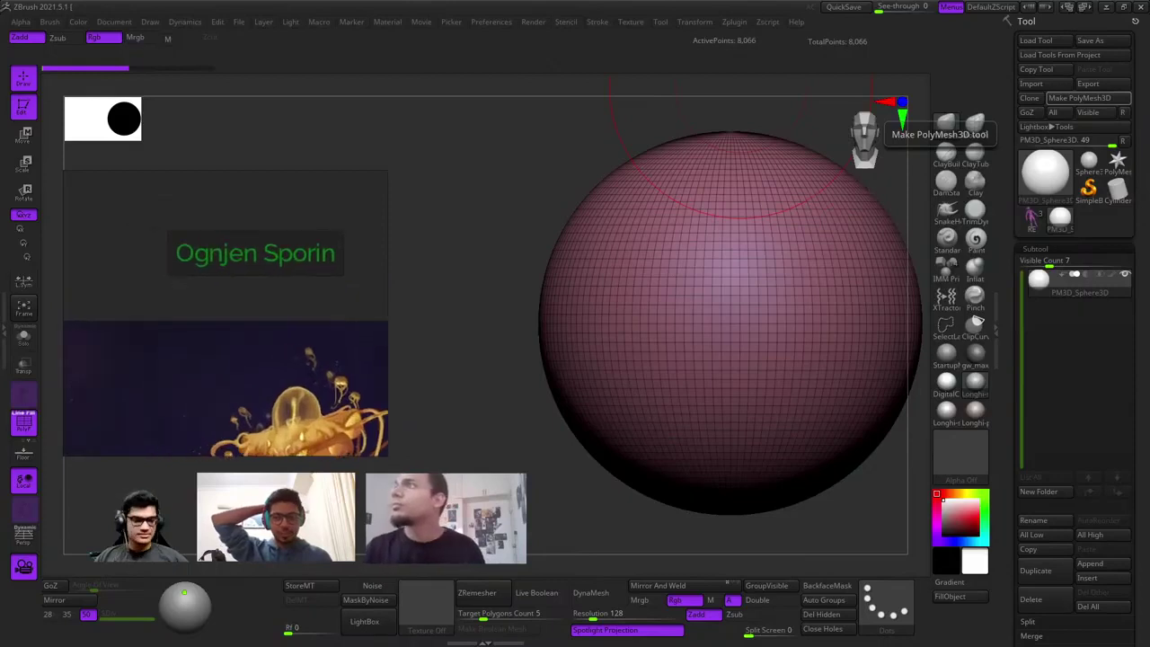
{"action": "scroll", "coordinate": [255, 226], "scroll_direction": "up", "scroll_amount": 2}
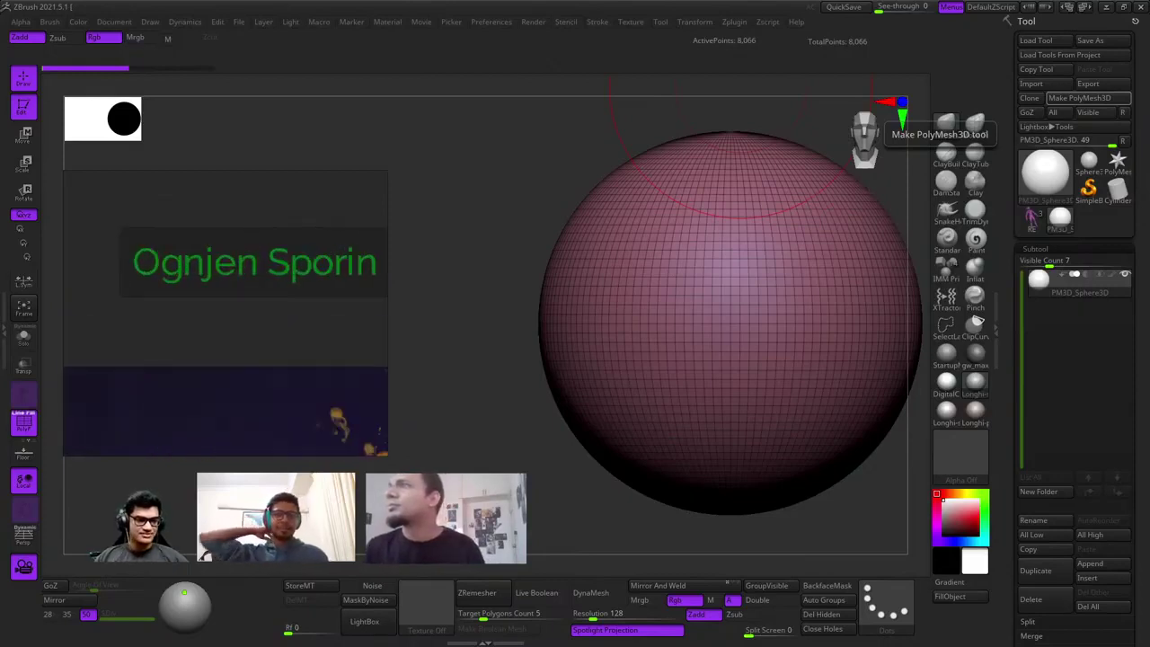
Examine the whole jellyfish figure on the reference board, from the artist's note above it to the tail.
{"action": "scroll", "coordinate": [234, 275], "scroll_direction": "down", "scroll_amount": 2}
{"action": "mouse_move", "coordinate": [234, 275]}
{"action": "middle_mouse_down"}
{"action": "mouse_move", "coordinate": [214, 261]}
{"action": "mouse_move", "coordinate": [218, 171]}
{"action": "middle_mouse_up"}
{"action": "scroll", "coordinate": [214, 263], "scroll_direction": "down", "scroll_amount": 4}
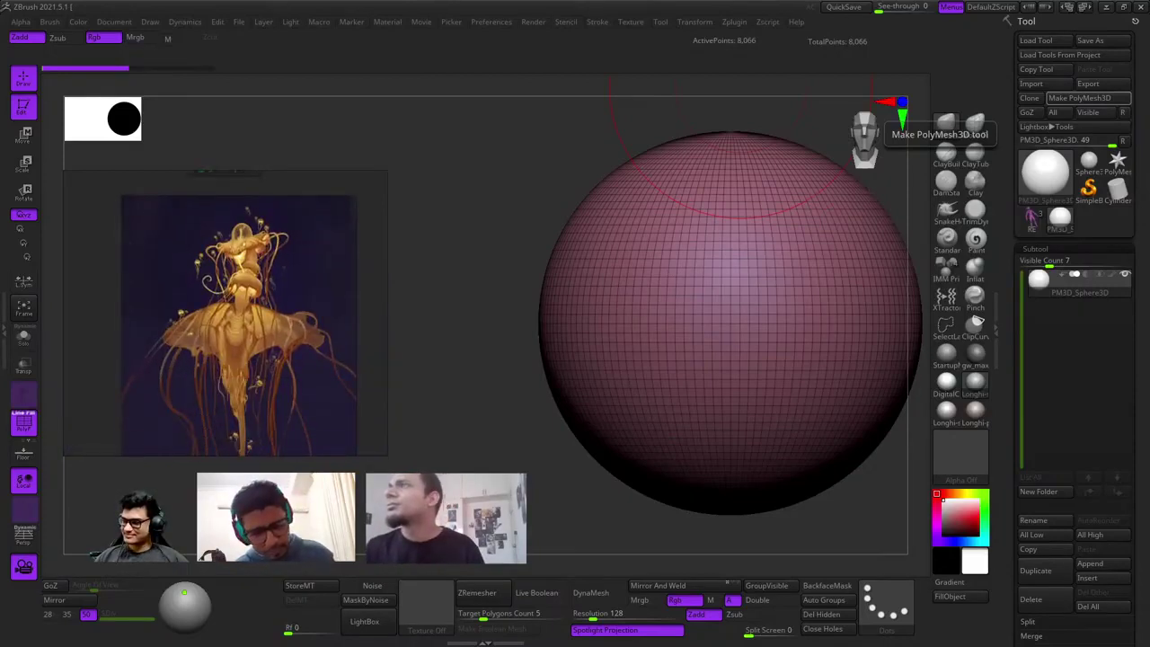
{"action": "middle_click_drag", "start_coordinate": [277, 298], "coordinate": [242, 275]}
{"action": "scroll", "coordinate": [242, 274], "scroll_direction": "down", "scroll_amount": 2}
{"action": "scroll", "coordinate": [242, 260], "scroll_direction": "down", "scroll_amount": 2}
{"action": "scroll", "coordinate": [242, 261], "scroll_direction": "up", "scroll_amount": 2}
{"action": "scroll", "coordinate": [242, 252], "scroll_direction": "down", "scroll_amount": 3}
{"action": "scroll", "coordinate": [342, 228], "scroll_direction": "up", "scroll_amount": 2}
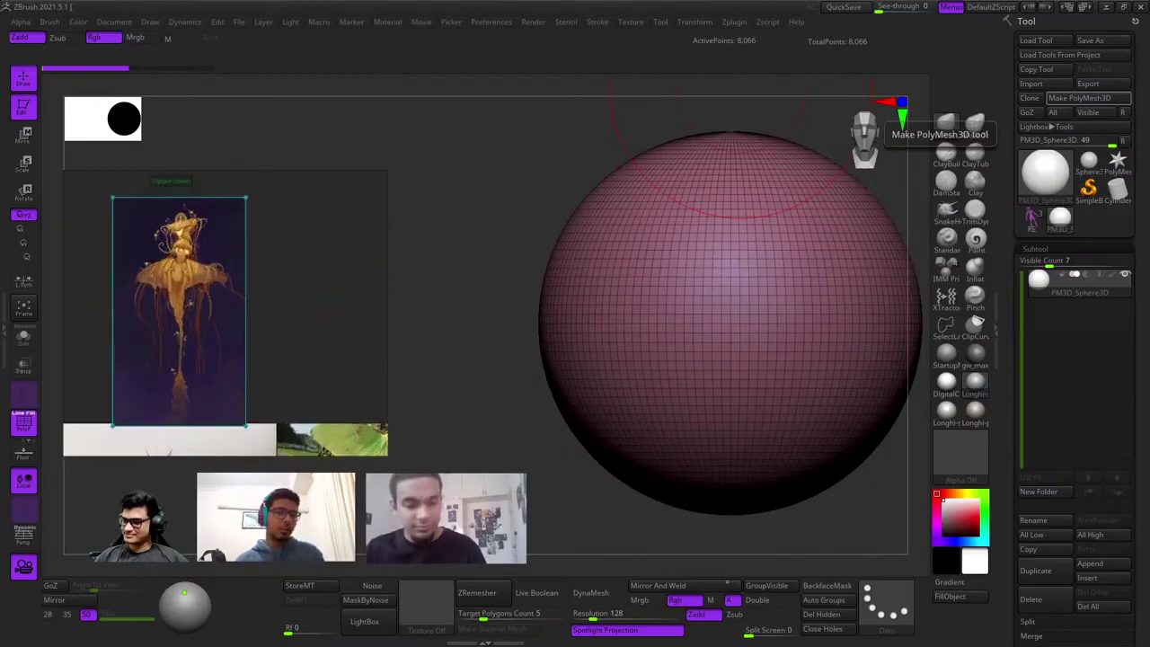
{"action": "scroll", "coordinate": [254, 262], "scroll_direction": "up", "scroll_amount": 2}
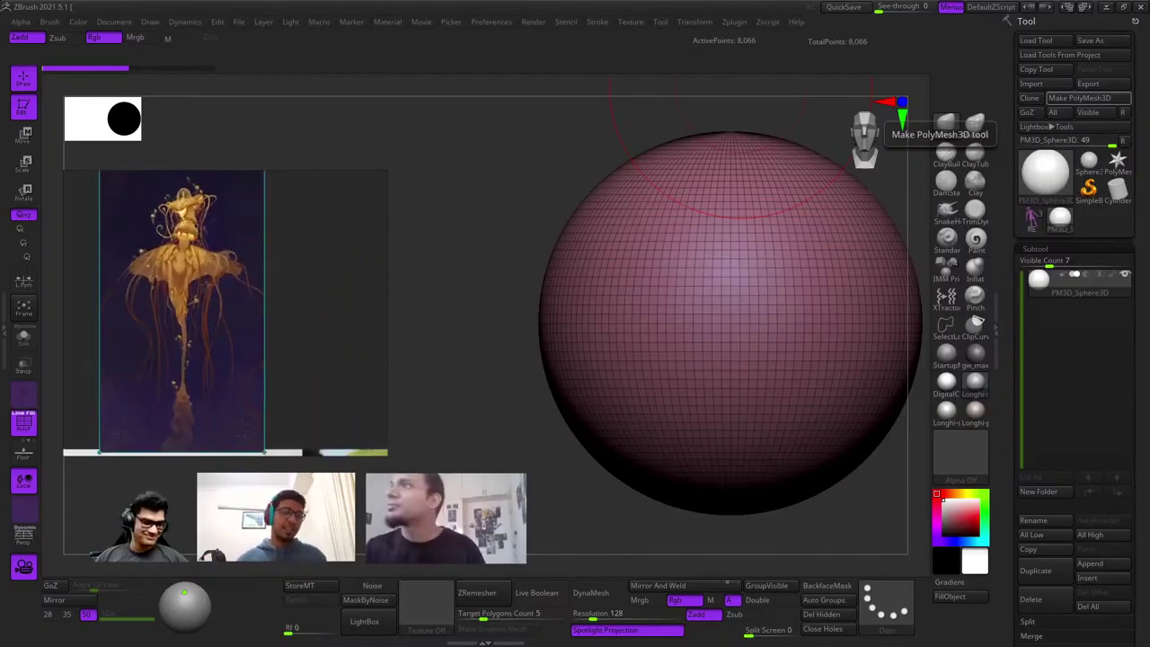
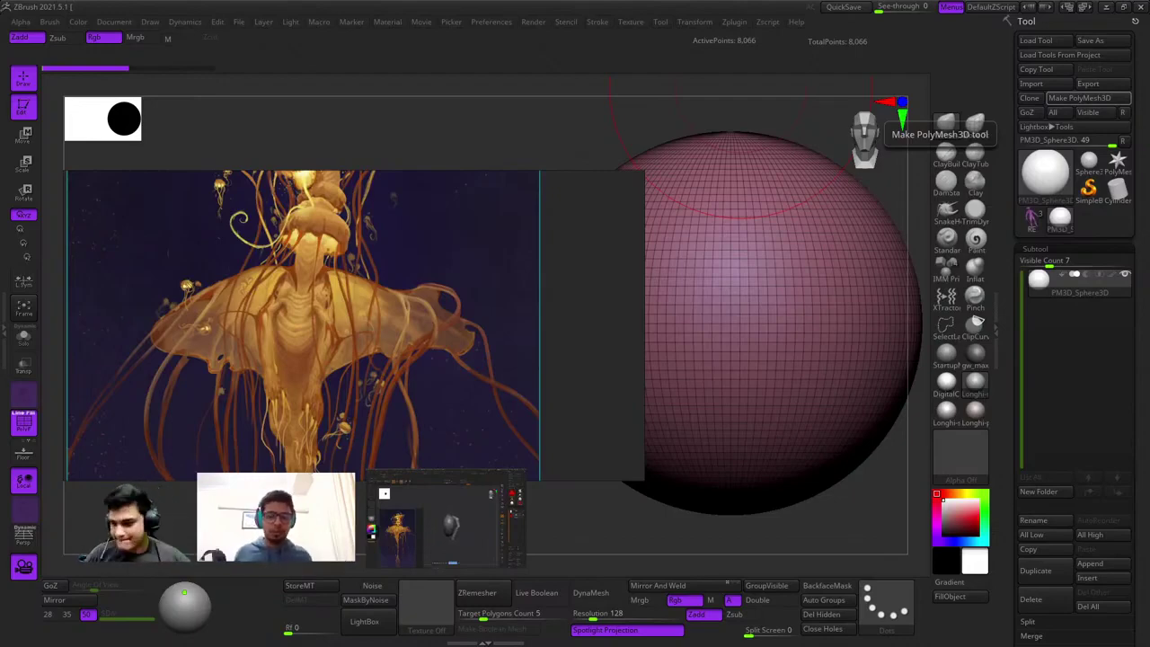
Study the concept figure's torso, bell-shaped skirt and hanging tentacles on the enlarged reference board.
{"action": "scroll", "coordinate": [353, 292], "scroll_direction": "down", "scroll_amount": 4}
{"action": "scroll", "coordinate": [335, 292], "scroll_direction": "up", "scroll_amount": 4}
{"action": "scroll", "coordinate": [339, 292], "scroll_direction": "down", "scroll_amount": 4}
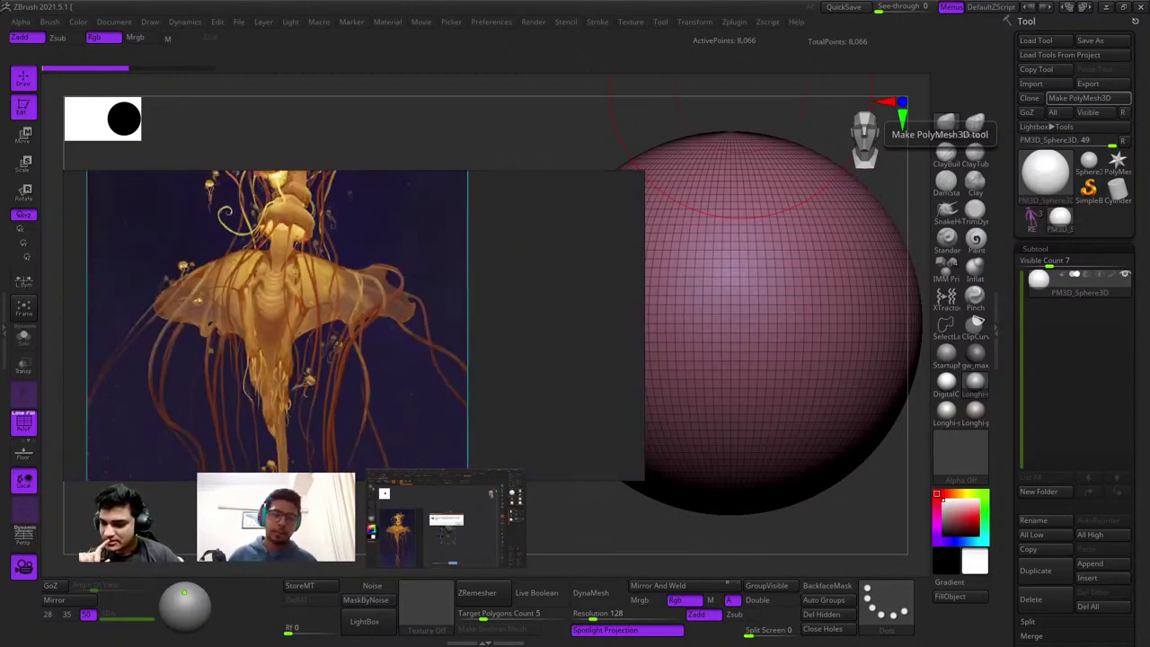
{"action": "scroll", "coordinate": [295, 376], "scroll_direction": "down", "scroll_amount": 5}
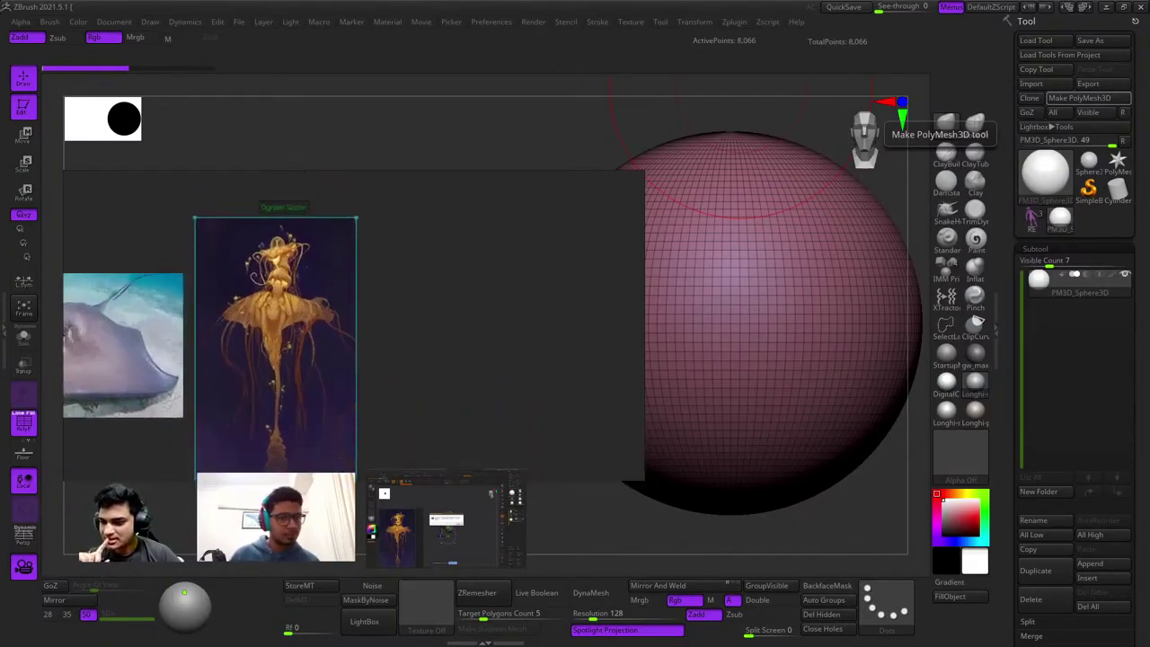
{"action": "scroll", "coordinate": [344, 355], "scroll_direction": "up", "scroll_amount": 2}
{"action": "scroll", "coordinate": [344, 355], "scroll_direction": "down", "scroll_amount": 2}
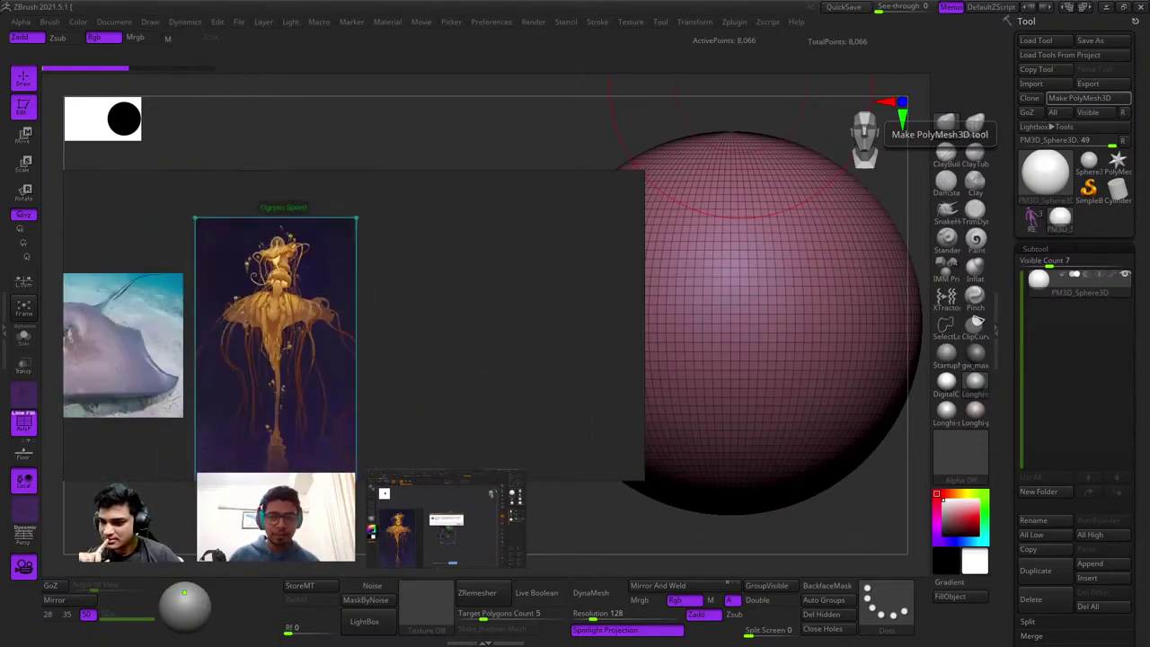
{"action": "scroll", "coordinate": [271, 239], "scroll_direction": "up", "scroll_amount": 8}
{"action": "scroll", "coordinate": [319, 319], "scroll_direction": "up", "scroll_amount": 1}
{"action": "scroll", "coordinate": [299, 188], "scroll_direction": "down", "scroll_amount": 7}
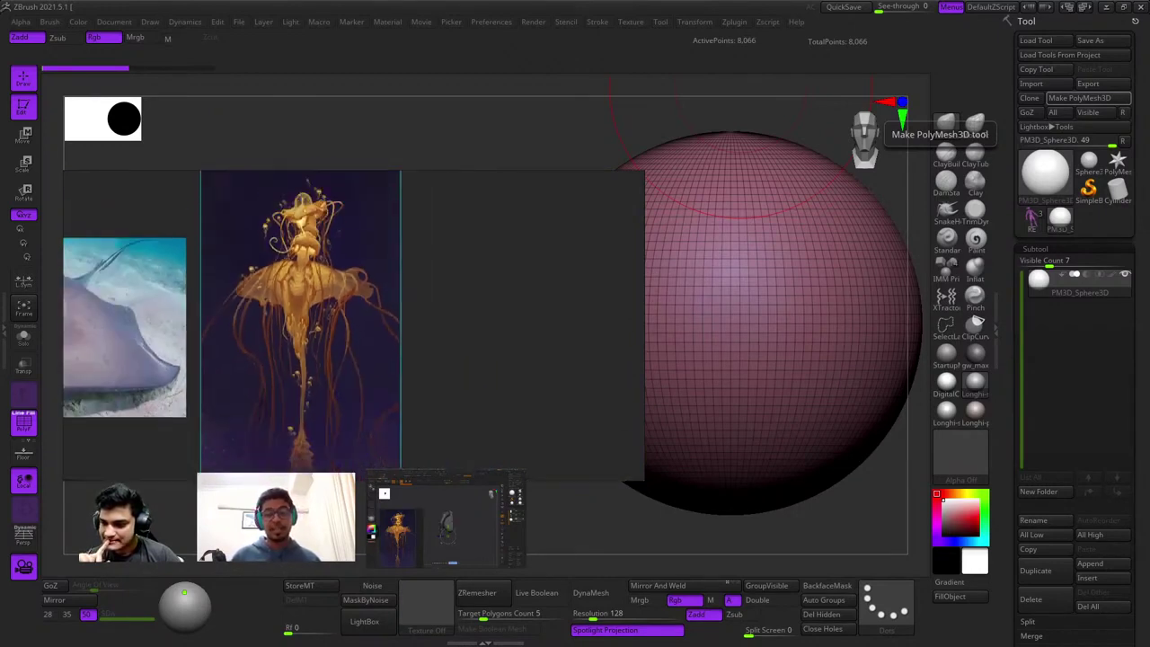
{"action": "middle_click_drag", "start_coordinate": [301, 191], "coordinate": [296, 223]}
{"action": "scroll", "coordinate": [295, 224], "scroll_direction": "up", "scroll_amount": 2}
{"action": "scroll", "coordinate": [295, 223], "scroll_direction": "down", "scroll_amount": 4}
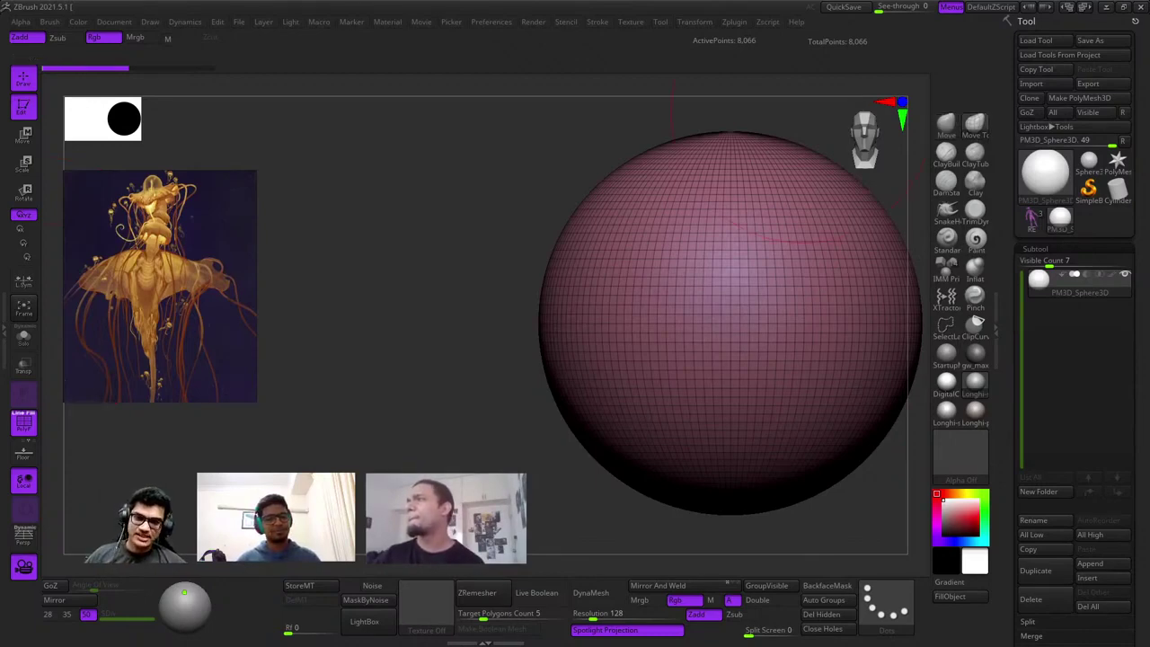
Adjust the Move brush's draw size and hide the sphere's polyframe.
{"action": "key", "text": "f"}
{"action": "right_click_drag", "start_coordinate": [498, 290], "coordinate": [667, 290], "text": "alt"}
{"action": "right_click_drag", "start_coordinate": [667, 290], "coordinate": [502, 355], "text": "ctrl"}
{"action": "key", "text": "space"}
{"action": "left_click", "coordinate": [597, 272]}
{"action": "left_click", "coordinate": [558, 319]}
{"action": "right_click_drag", "start_coordinate": [574, 296], "coordinate": [570, 334], "text": "ctrl"}
{"action": "mouse_move", "coordinate": [569, 335]}
{"action": "right_mouse_down", "text": "alt"}
{"action": "mouse_move", "coordinate": [526, 277]}
{"action": "mouse_move", "coordinate": [578, 296]}
{"action": "mouse_move", "coordinate": [468, 296]}
{"action": "right_mouse_up", "text": "alt"}
{"action": "right_click_drag", "start_coordinate": [564, 272], "coordinate": [545, 297], "text": "alt"}
{"action": "key", "text": "shift+f"}
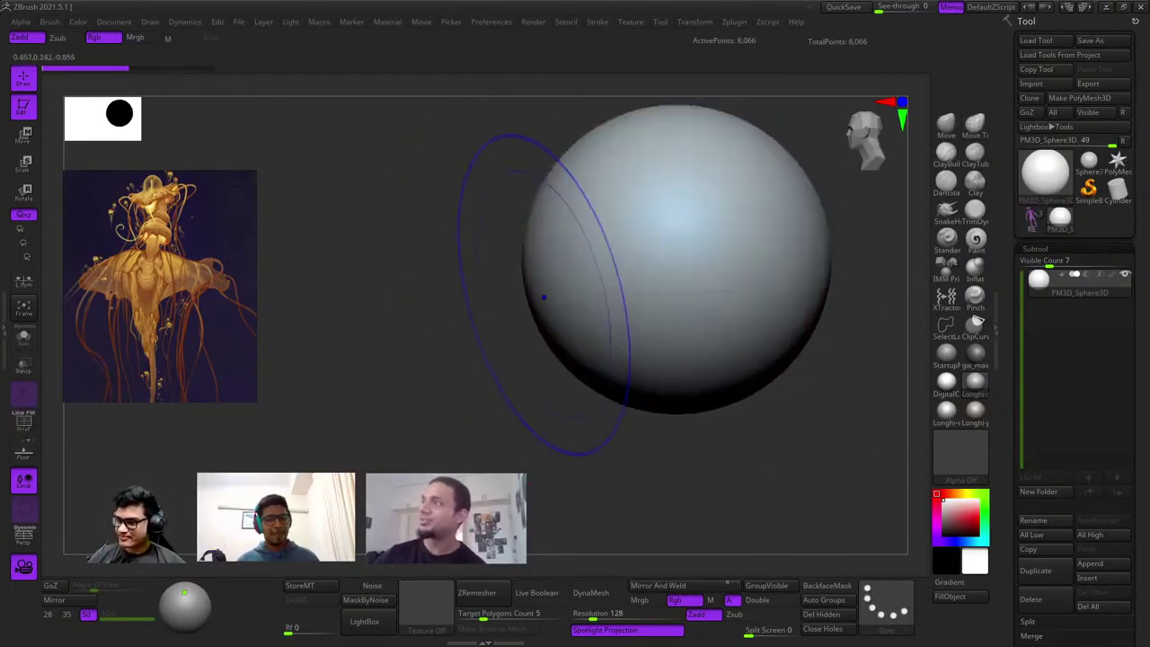
Pull the sphere's front outward and shape it into a rounded wedge with a flatter underside.
{"action": "left_click_drag", "start_coordinate": [551, 298], "coordinate": [531, 301]}
{"action": "right_click_drag", "start_coordinate": [531, 298], "coordinate": [527, 333], "text": "ctrl"}
{"action": "left_click_drag", "start_coordinate": [542, 317], "coordinate": [503, 326]}
{"action": "right_click_drag", "start_coordinate": [505, 290], "coordinate": [497, 270], "text": "alt"}
{"action": "right_click_drag", "start_coordinate": [497, 271], "coordinate": [599, 248]}
{"action": "right_click_drag", "start_coordinate": [599, 248], "coordinate": [566, 377], "text": "ctrl"}
{"action": "left_click_drag", "start_coordinate": [595, 267], "coordinate": [595, 294]}
{"action": "right_click_drag", "start_coordinate": [596, 295], "coordinate": [602, 416], "text": "alt"}
{"action": "right_click_drag", "start_coordinate": [603, 416], "coordinate": [579, 332], "text": "ctrl"}
{"action": "right_click_drag", "start_coordinate": [579, 332], "coordinate": [689, 257]}
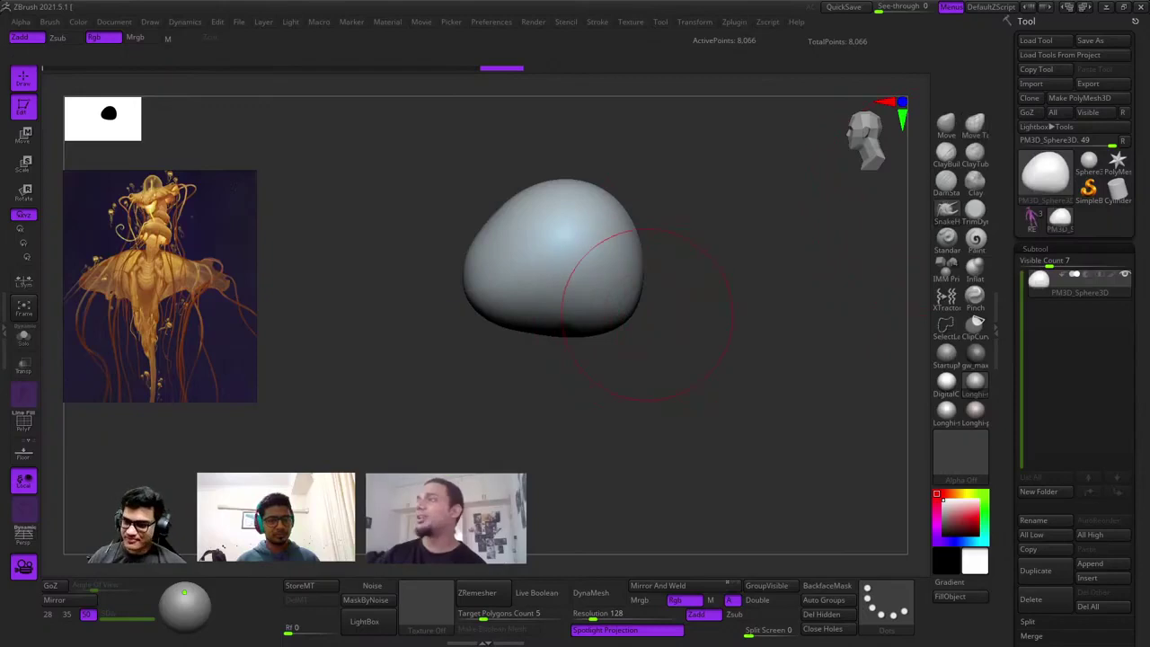
Try pulling the back of the form down into a thin tail with the SnakeHook brush, and undo the stroke.
{"action": "right_click_drag", "start_coordinate": [674, 317], "coordinate": [690, 274], "text": "alt"}
{"action": "right_click_drag", "start_coordinate": [689, 274], "coordinate": [666, 242], "text": "ctrl"}
{"action": "mouse_move", "coordinate": [655, 237]}
{"action": "left_mouse_down"}
{"action": "mouse_move", "coordinate": [718, 280]}
{"action": "mouse_move", "coordinate": [688, 420]}
{"action": "left_mouse_up"}
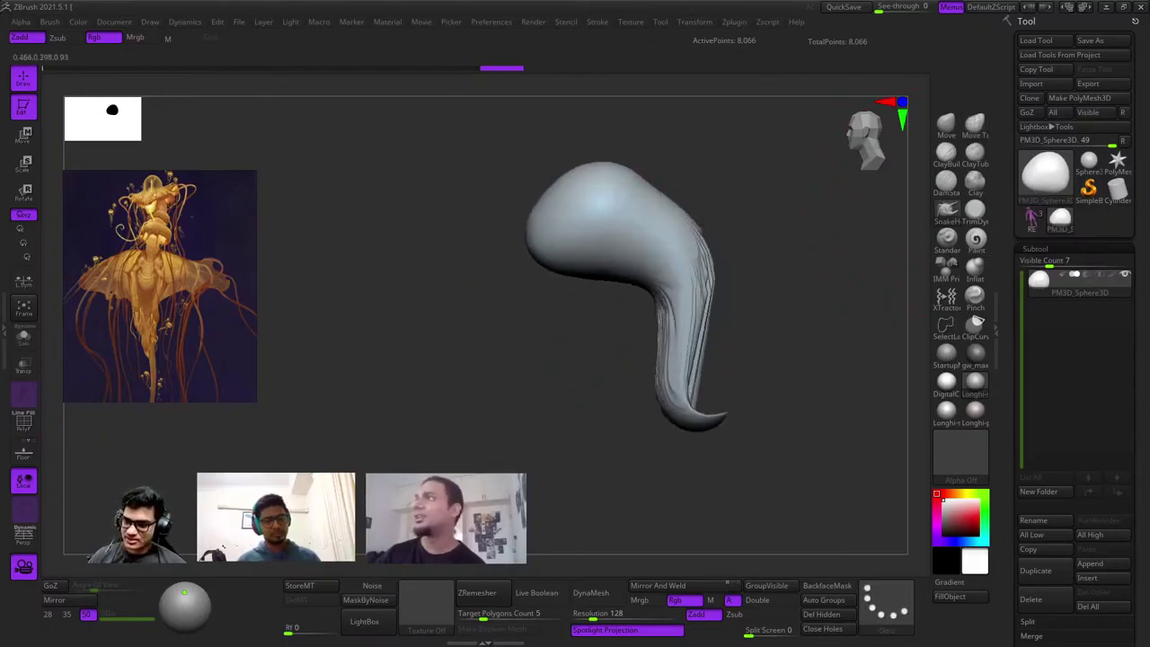
{"action": "key", "text": "ctrl+z"}
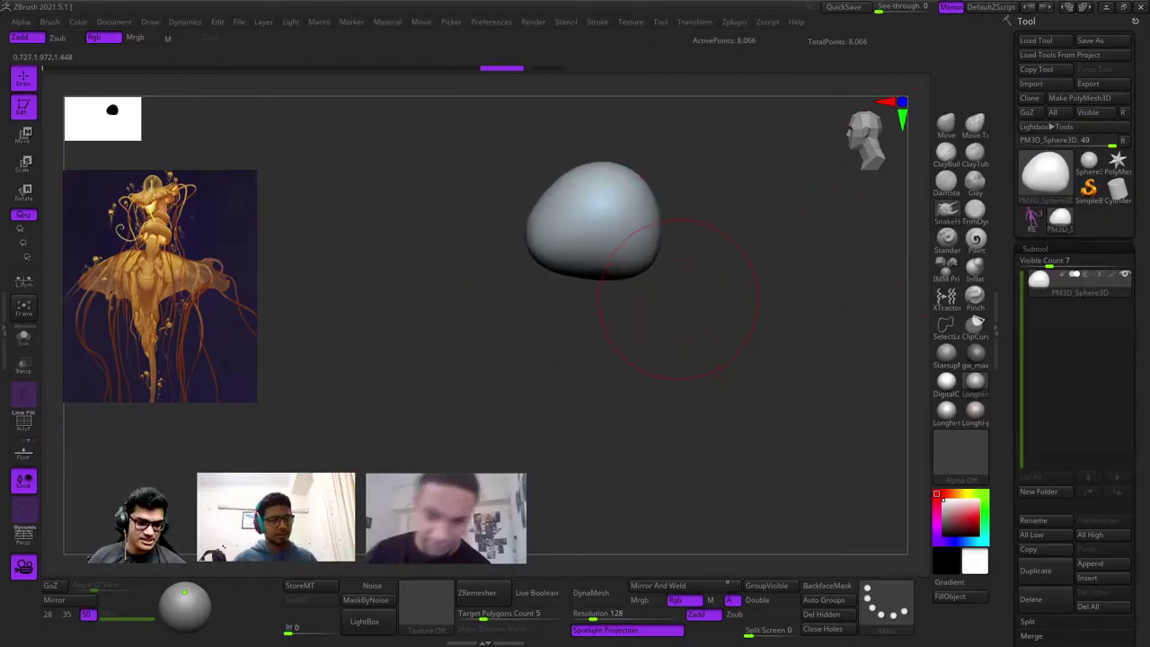
{"action": "key", "text": "shift+f"}
{"action": "key", "text": "shift+f"}
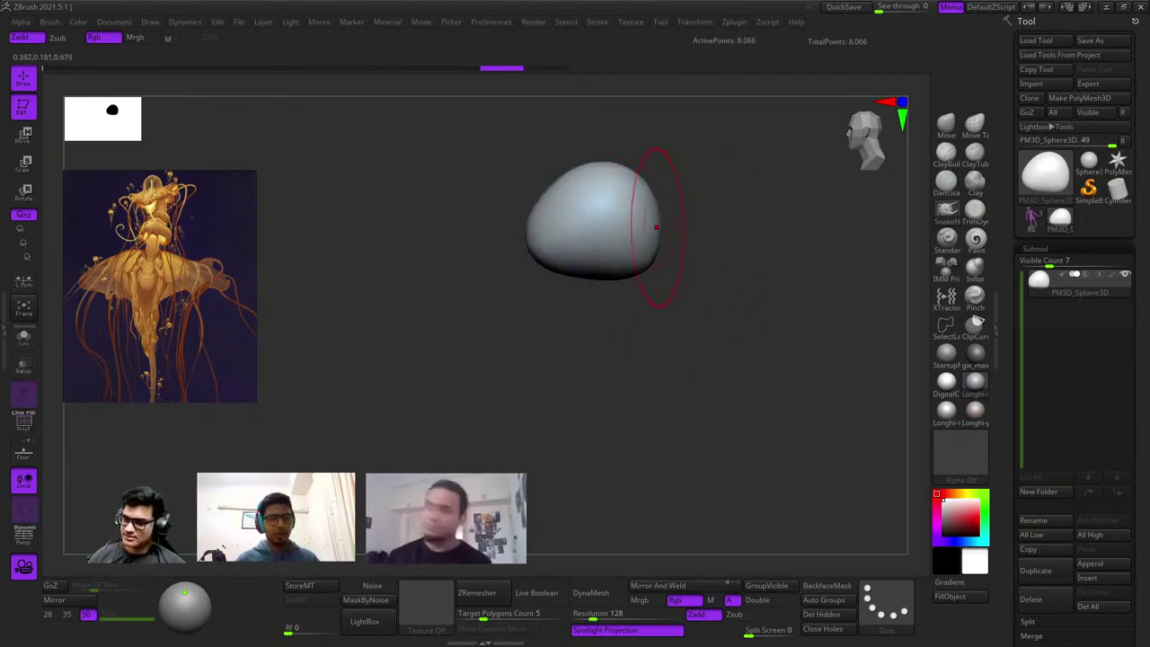
Adjust the SnakeHook brush's draw size and pull the back of the form down into a thick curved tail.
{"action": "key", "text": "space"}
{"action": "mouse_move", "coordinate": [650, 230]}
{"action": "left_mouse_down"}
{"action": "mouse_move", "coordinate": [718, 274]}
{"action": "mouse_move", "coordinate": [723, 346]}
{"action": "mouse_move", "coordinate": [746, 346]}
{"action": "mouse_move", "coordinate": [666, 395]}
{"action": "left_mouse_up"}
{"action": "key", "text": "ctrl+z"}
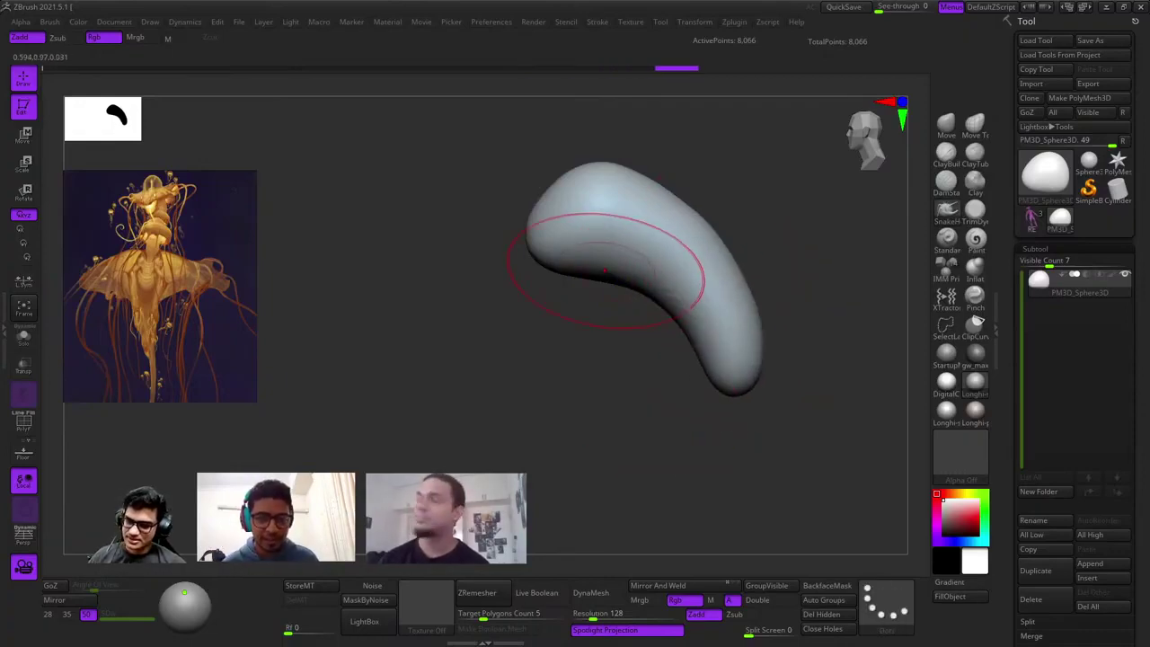
{"action": "left_click_drag", "start_coordinate": [607, 270], "coordinate": [628, 254]}
{"action": "right_click_drag", "start_coordinate": [627, 254], "coordinate": [719, 254], "text": "shift"}
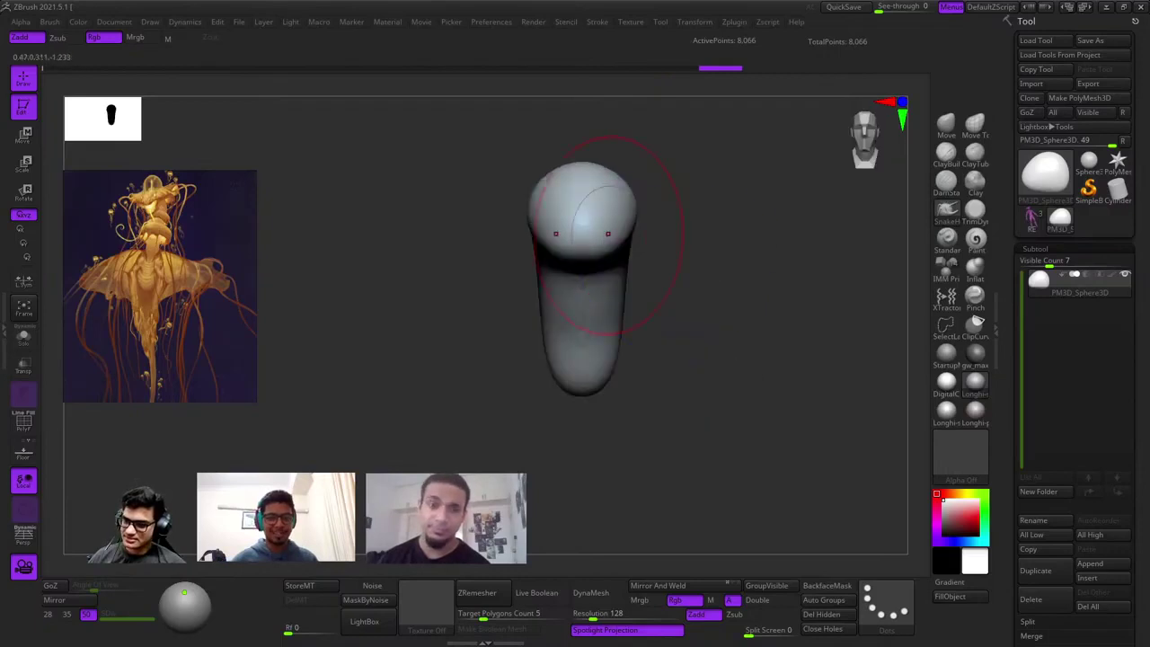
Refine the curved form's head and upper back from the front and the opposite side.
{"action": "right_click_drag", "start_coordinate": [604, 236], "coordinate": [676, 262], "text": "alt"}
{"action": "right_click", "coordinate": [500, 330]}
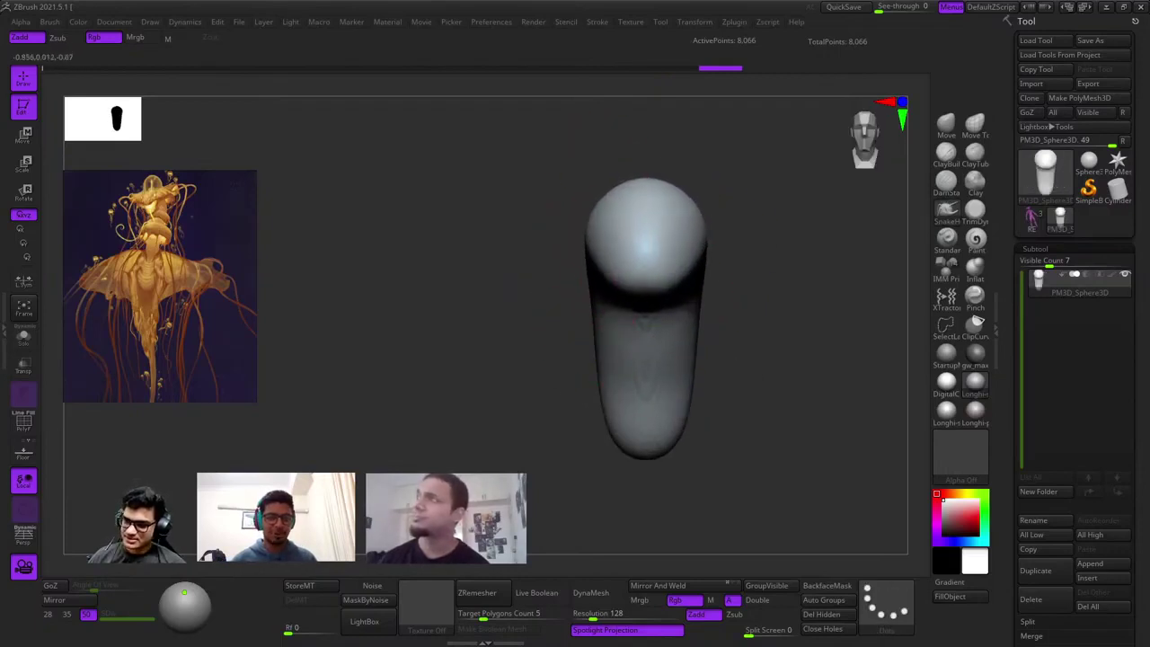
{"action": "left_click", "coordinate": [594, 237]}
{"action": "right_click_drag", "start_coordinate": [594, 236], "coordinate": [627, 207], "text": "shift"}
{"action": "right_click", "coordinate": [536, 282]}
{"action": "left_click_drag", "start_coordinate": [539, 184], "coordinate": [544, 193]}
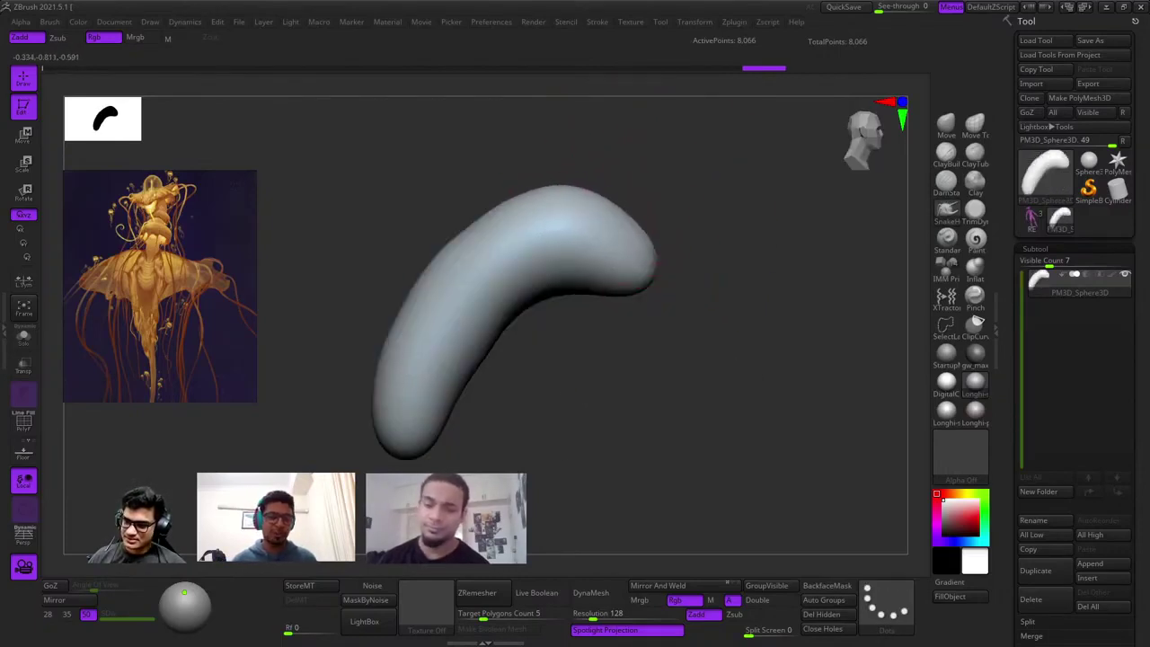
{"action": "mouse_move", "coordinate": [539, 190]}
{"action": "right_mouse_down"}
{"action": "mouse_move", "coordinate": [710, 210]}
{"action": "mouse_move", "coordinate": [662, 232]}
{"action": "mouse_move", "coordinate": [647, 184]}
{"action": "mouse_move", "coordinate": [633, 215]}
{"action": "mouse_move", "coordinate": [676, 231]}
{"action": "mouse_move", "coordinate": [692, 257]}
{"action": "mouse_move", "coordinate": [585, 247]}
{"action": "mouse_move", "coordinate": [562, 218]}
{"action": "mouse_move", "coordinate": [620, 261]}
{"action": "mouse_move", "coordinate": [592, 219]}
{"action": "mouse_move", "coordinate": [585, 310]}
{"action": "right_mouse_up"}
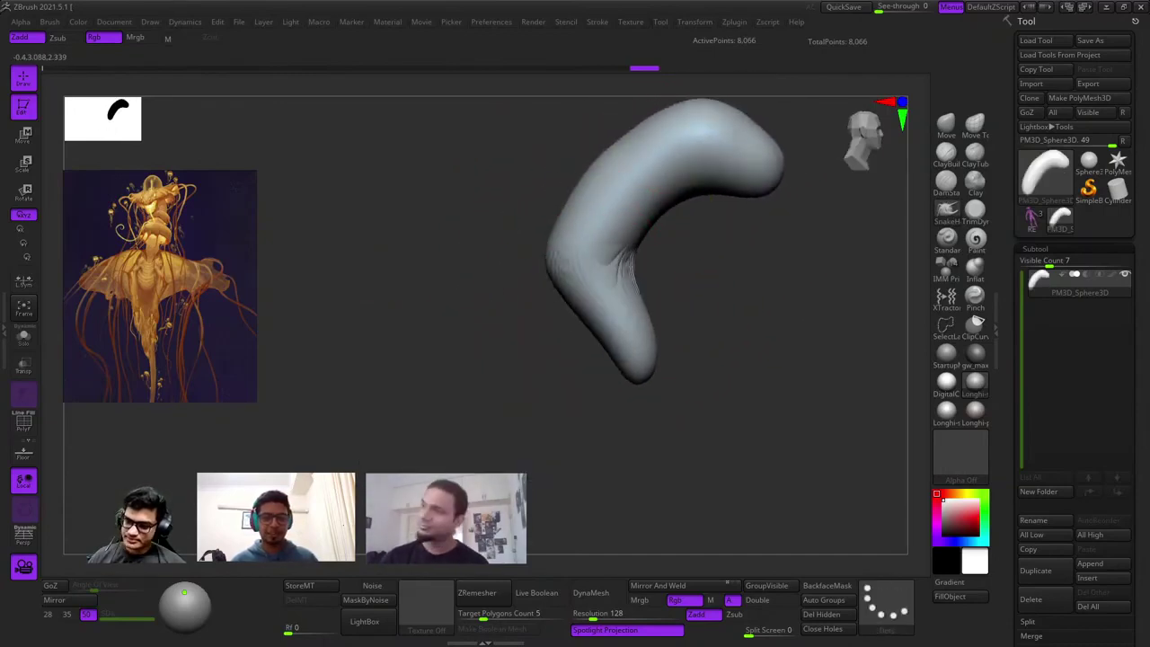
Try extending the tail's tip further downward with the SnakeHook brush, and undo the stroke.
{"action": "mouse_move", "coordinate": [643, 364]}
{"action": "left_mouse_down"}
{"action": "mouse_move", "coordinate": [706, 421]}
{"action": "mouse_move", "coordinate": [676, 467]}
{"action": "left_mouse_up"}
{"action": "right_click_drag", "start_coordinate": [675, 467], "coordinate": [665, 377], "text": "alt"}
{"action": "key", "text": "ctrl+z"}
Activate Sculptris Pro mode and pull the tail's end down and forward with the SnakeHook brush.
{"action": "key", "text": "space"}
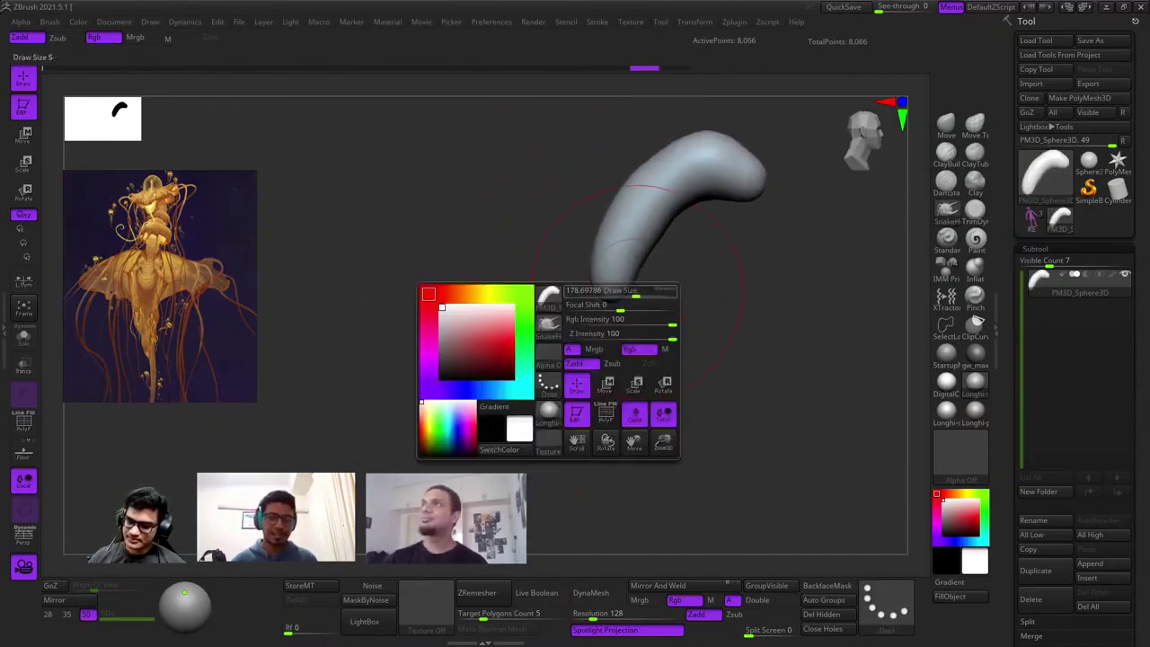
{"action": "right_click_drag", "start_coordinate": [616, 288], "coordinate": [545, 259]}
{"action": "left_click", "coordinate": [597, 21]}
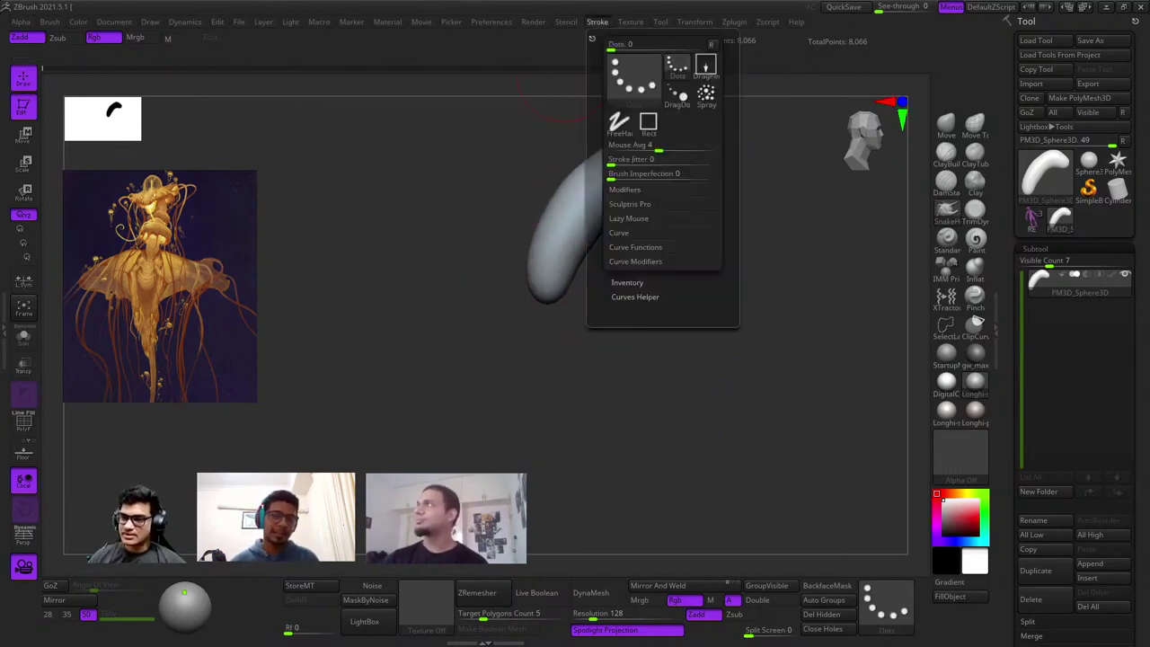
{"action": "left_click", "coordinate": [629, 203]}
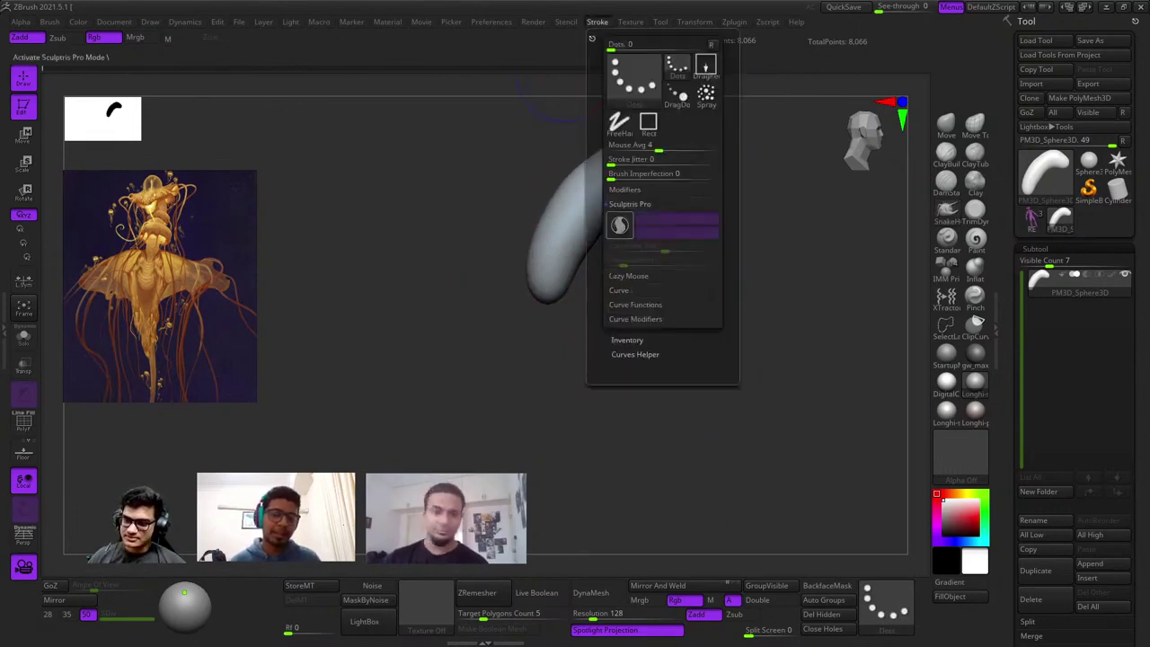
{"action": "left_click", "coordinate": [619, 224]}
{"action": "key", "text": "space"}
{"action": "mouse_move", "coordinate": [527, 290]}
{"action": "left_mouse_down"}
{"action": "mouse_move", "coordinate": [563, 290]}
{"action": "mouse_move", "coordinate": [632, 341]}
{"action": "left_mouse_up"}
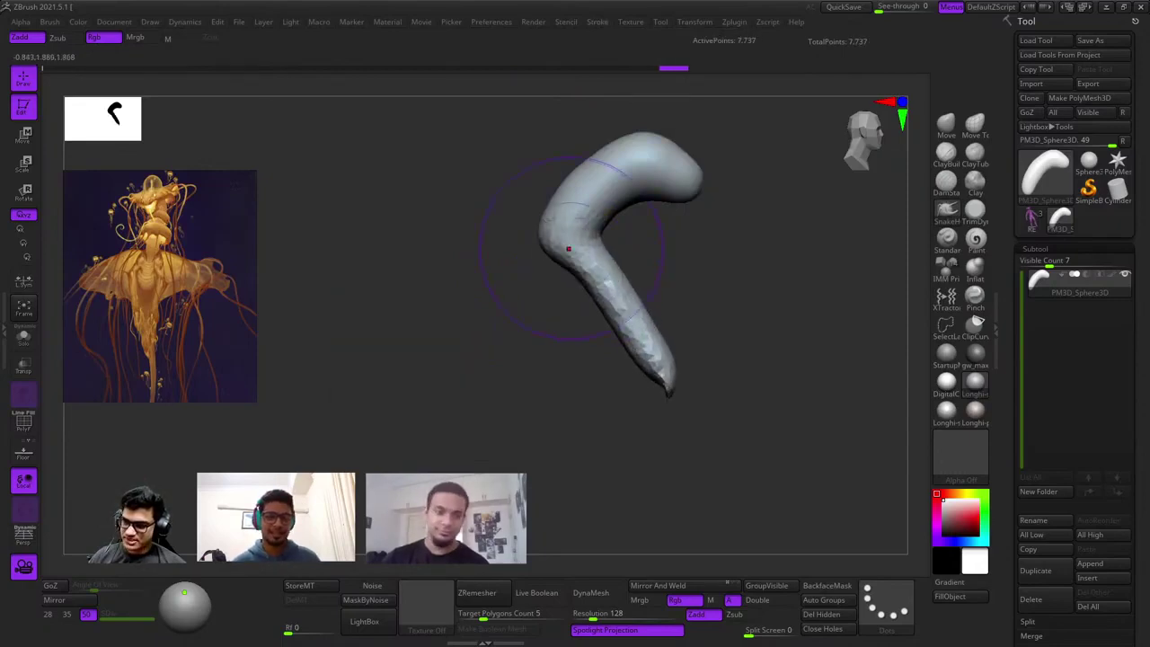
Stretch and bend the lower tail into a long, thin S-curve with the SnakeHook brush.
{"action": "key", "text": "space"}
{"action": "mouse_move", "coordinate": [567, 246]}
{"action": "left_mouse_down"}
{"action": "mouse_move", "coordinate": [582, 266]}
{"action": "mouse_move", "coordinate": [570, 277]}
{"action": "mouse_move", "coordinate": [543, 247]}
{"action": "mouse_move", "coordinate": [547, 234]}
{"action": "mouse_move", "coordinate": [554, 260]}
{"action": "left_mouse_up"}
{"action": "right_click_drag", "start_coordinate": [555, 260], "coordinate": [657, 338]}
{"action": "mouse_move", "coordinate": [658, 341]}
{"action": "left_mouse_down"}
{"action": "mouse_move", "coordinate": [688, 417]}
{"action": "mouse_move", "coordinate": [679, 342]}
{"action": "left_mouse_up"}
{"action": "right_click_drag", "start_coordinate": [647, 319], "coordinate": [608, 296]}
{"action": "mouse_move", "coordinate": [616, 279]}
{"action": "left_mouse_down"}
{"action": "mouse_move", "coordinate": [623, 350]}
{"action": "mouse_move", "coordinate": [627, 321]}
{"action": "left_mouse_up"}
{"action": "right_click_drag", "start_coordinate": [627, 320], "coordinate": [593, 270]}
{"action": "left_click_drag", "start_coordinate": [372, 441], "coordinate": [640, 255], "text": "ctrl"}
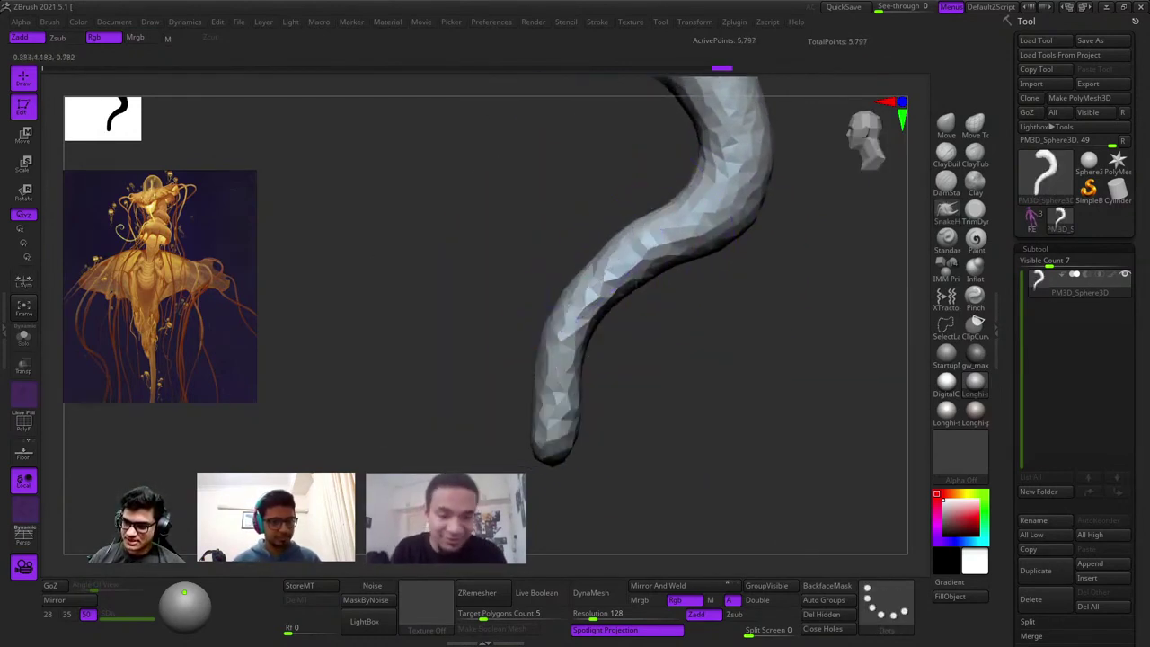
Nudge the middle and upper bends of the tail to improve the flow of its S-curve.
{"action": "mouse_move", "coordinate": [583, 280]}
{"action": "right_mouse_down", "text": "ctrl"}
{"action": "mouse_move", "coordinate": [583, 225]}
{"action": "mouse_move", "coordinate": [579, 304]}
{"action": "right_mouse_up", "text": "ctrl"}
{"action": "left_click_drag", "start_coordinate": [579, 304], "coordinate": [559, 304]}
{"action": "left_click_drag", "start_coordinate": [606, 227], "coordinate": [618, 244]}
{"action": "right_click_drag", "start_coordinate": [626, 215], "coordinate": [559, 363], "text": "alt"}
Adjust the brush's draw size and smooth the head and upper bend of the S-shaped form.
{"action": "key", "text": "space"}
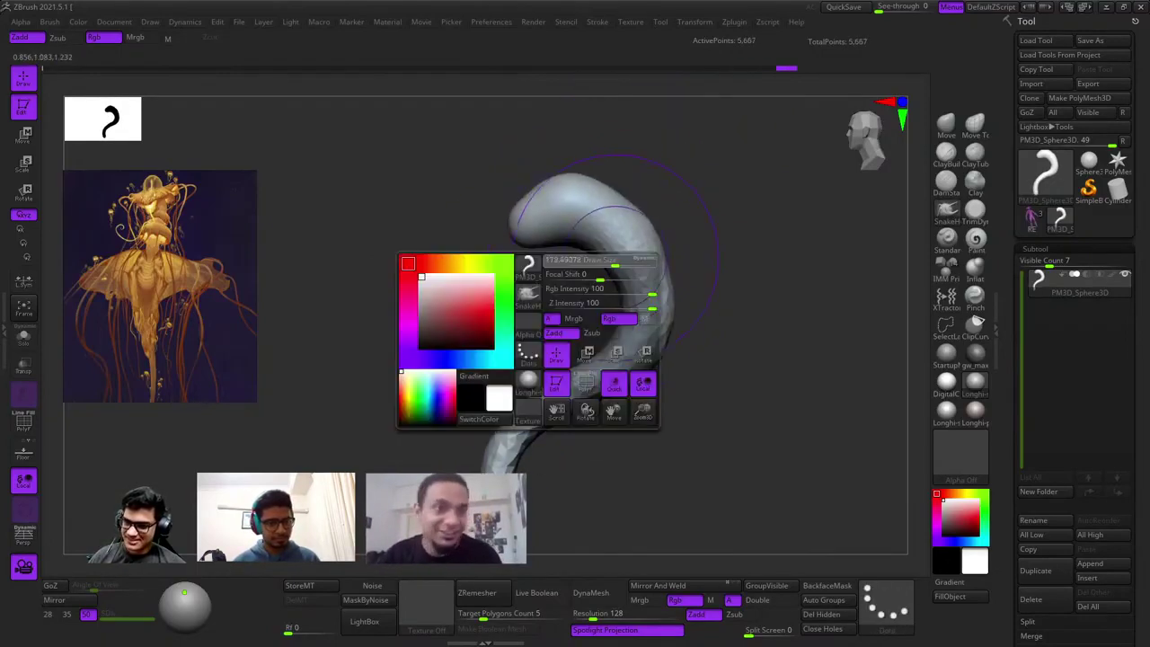
{"action": "mouse_move", "coordinate": [548, 234]}
{"action": "left_mouse_down", "text": "shift"}
{"action": "mouse_move", "coordinate": [584, 216]}
{"action": "mouse_move", "coordinate": [572, 269]}
{"action": "left_mouse_up", "text": "shift"}
{"action": "left_click_drag", "start_coordinate": [643, 269], "coordinate": [629, 221], "text": "shift"}
{"action": "right_click_drag", "start_coordinate": [628, 221], "coordinate": [593, 134], "text": "shift"}
{"action": "key", "text": "shift+f"}
{"action": "key", "text": "shift+f"}
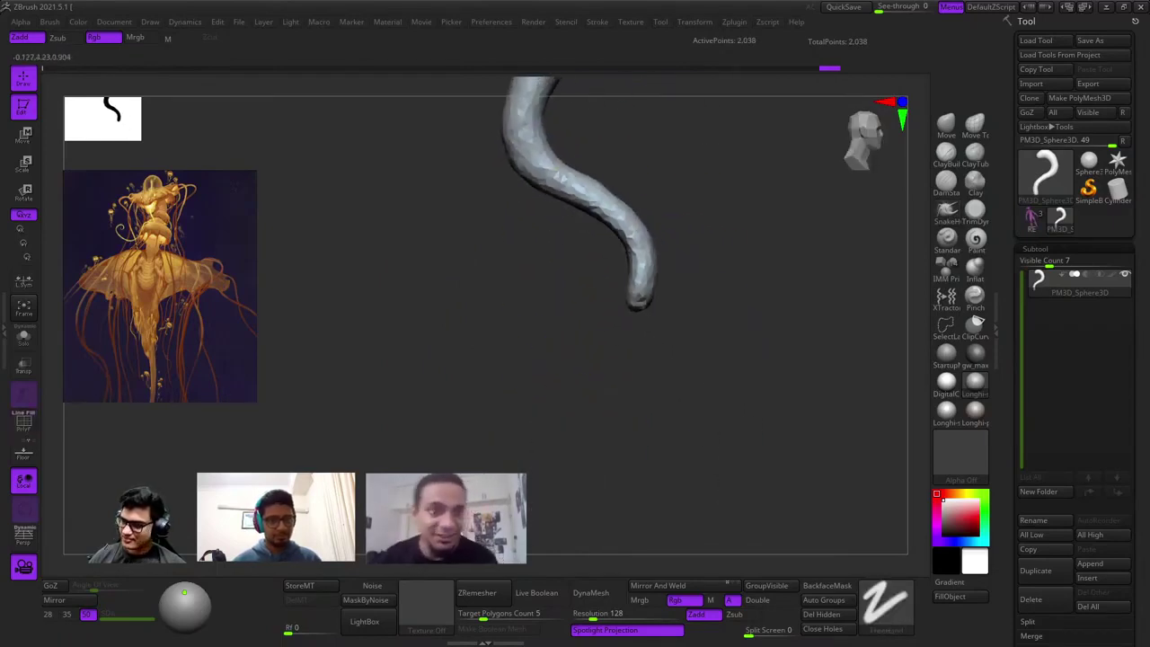
{"action": "key", "text": "space"}
{"action": "right_click_drag", "start_coordinate": [626, 298], "coordinate": [656, 346]}
{"action": "mouse_move", "coordinate": [656, 345]}
{"action": "right_mouse_down"}
{"action": "mouse_move", "coordinate": [547, 351]}
{"action": "mouse_move", "coordinate": [550, 301]}
{"action": "mouse_move", "coordinate": [648, 327]}
{"action": "right_mouse_up"}
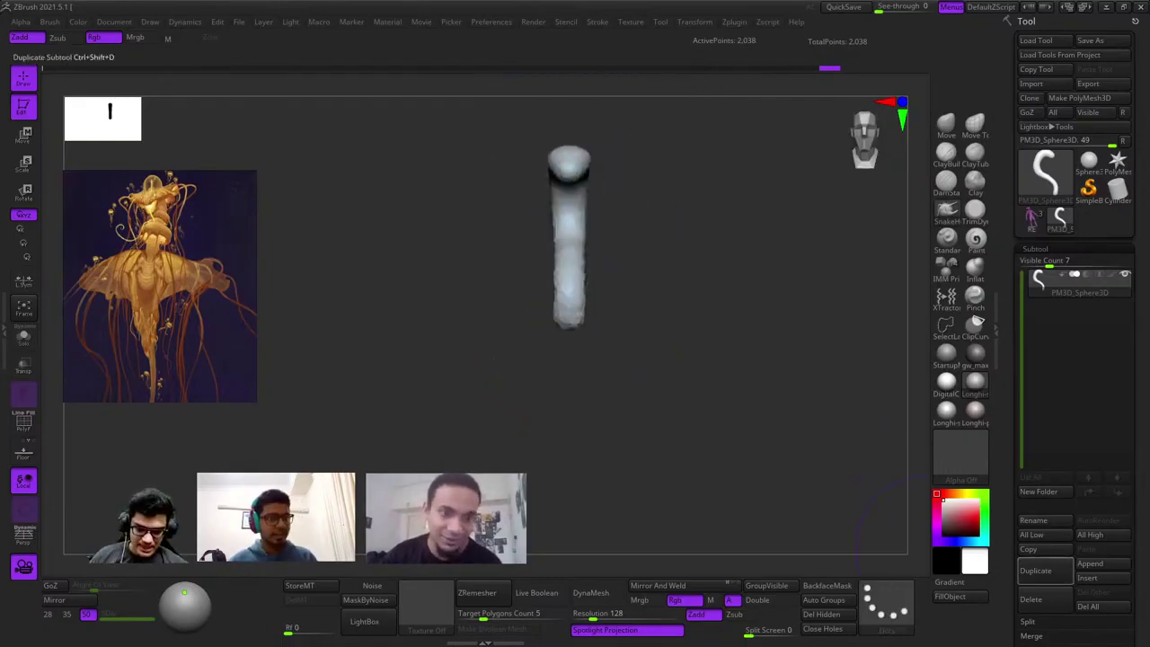
Append a sphere as a new subtool and make it the active one.
{"action": "left_click", "coordinate": [1090, 563]}
{"action": "left_click", "coordinate": [645, 534]}
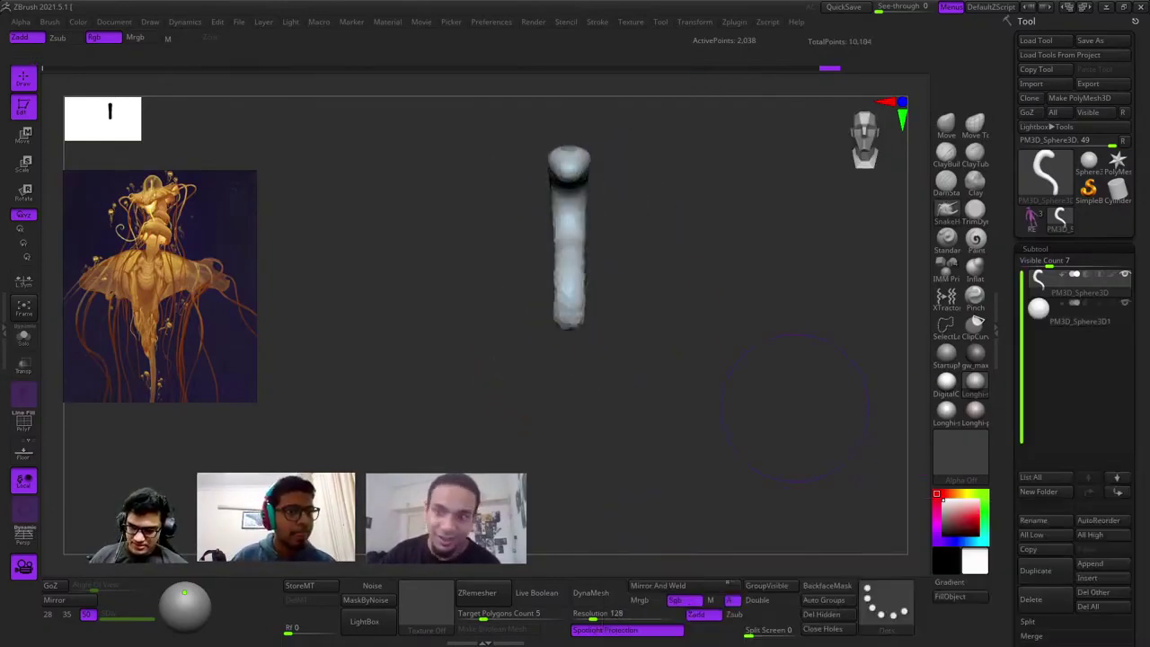
{"action": "left_click", "coordinate": [1078, 311]}
Move the S-shaped tail subtool straight up along the Y axis so the new sphere sits beneath its tip.
{"action": "key", "text": "w"}
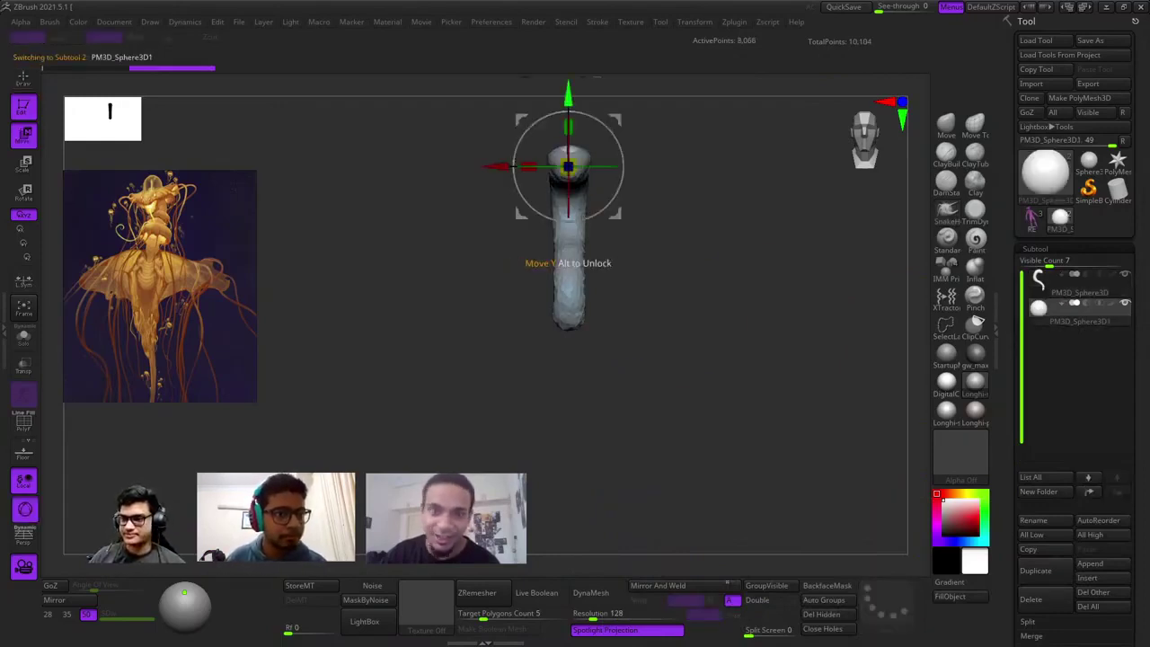
{"action": "right_click_drag", "start_coordinate": [568, 263], "coordinate": [560, 384], "text": "alt"}
{"action": "left_click", "coordinate": [561, 386], "text": "alt"}
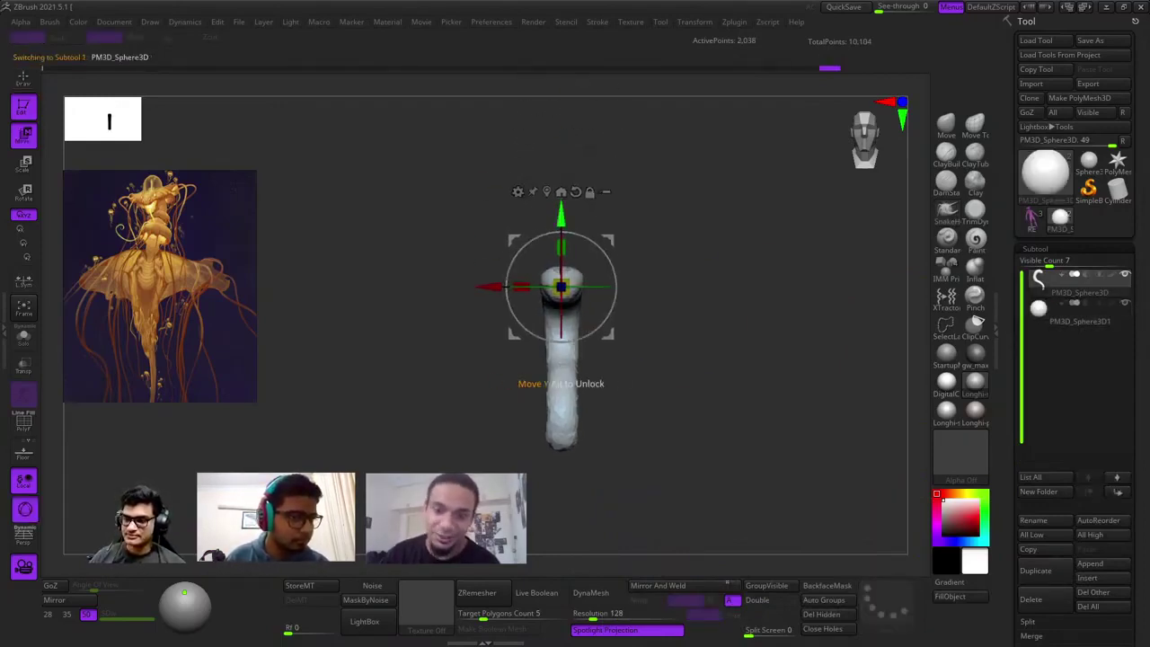
{"action": "left_click_drag", "start_coordinate": [561, 216], "coordinate": [560, 32]}
{"action": "right_click_drag", "start_coordinate": [584, 153], "coordinate": [598, 290], "text": "alt"}
{"action": "right_click_drag", "start_coordinate": [598, 290], "coordinate": [593, 189], "text": "ctrl"}
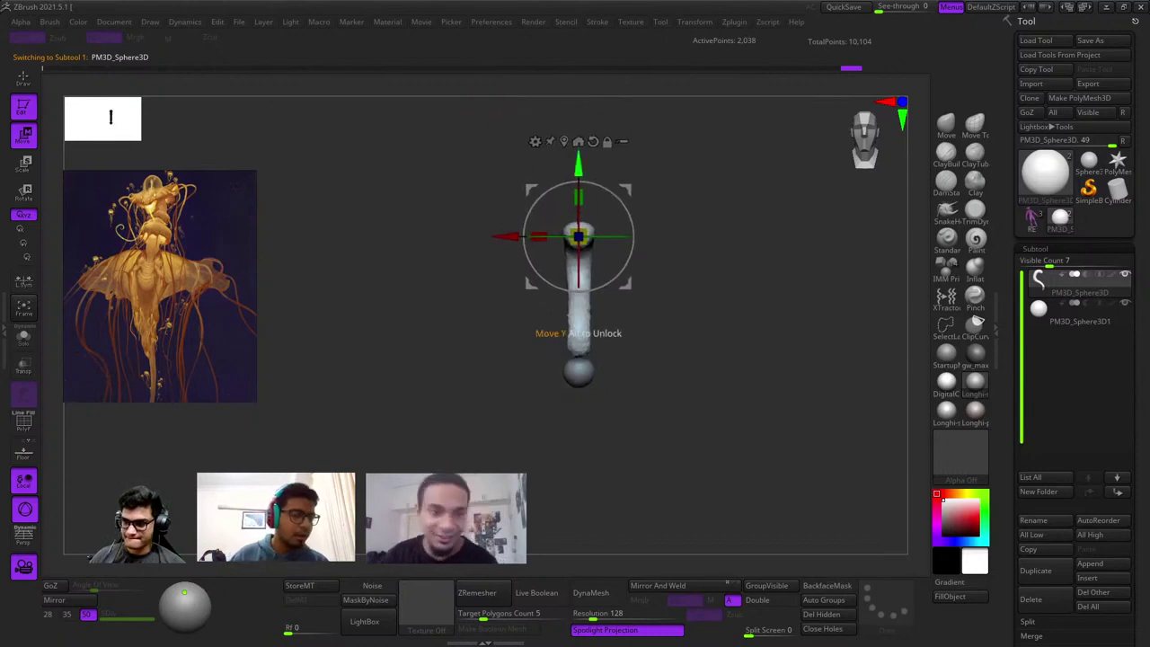
Select the sphere beneath the tail and reshape it into a rough faceted lump with the SnakeHook brush.
{"action": "key", "text": "q"}
{"action": "left_click", "coordinate": [578, 368], "text": "alt"}
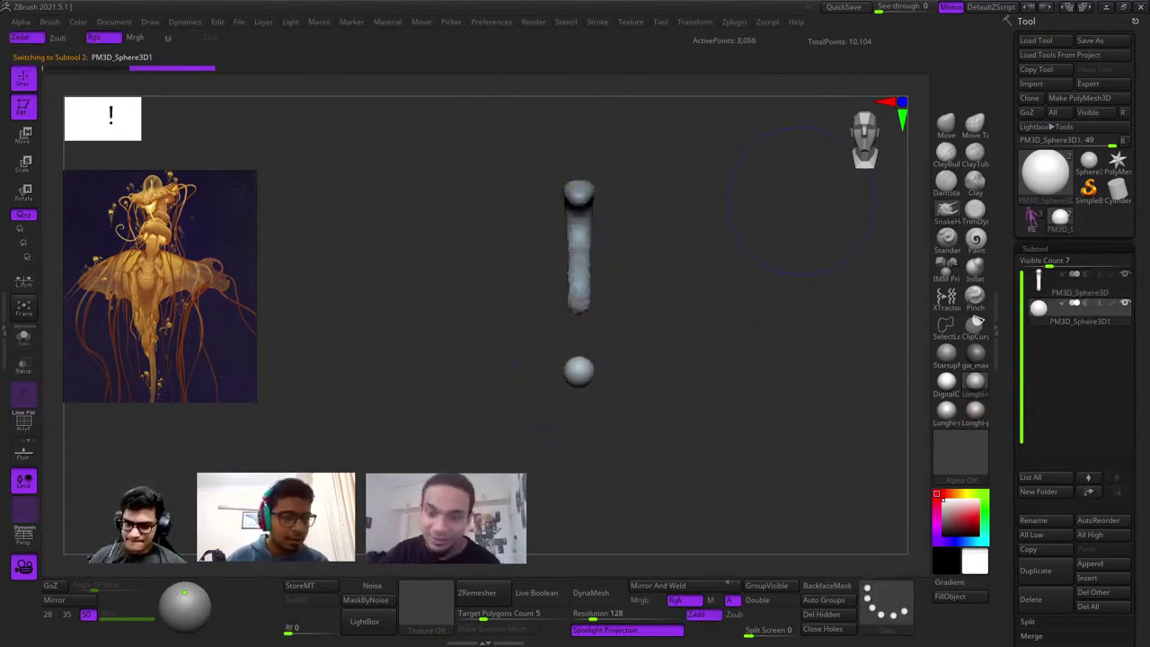
{"action": "right_click_drag", "start_coordinate": [801, 199], "coordinate": [825, 137], "text": "alt"}
{"action": "right_click_drag", "start_coordinate": [825, 137], "coordinate": [825, 193], "text": "ctrl"}
{"action": "right_click", "coordinate": [598, 302]}
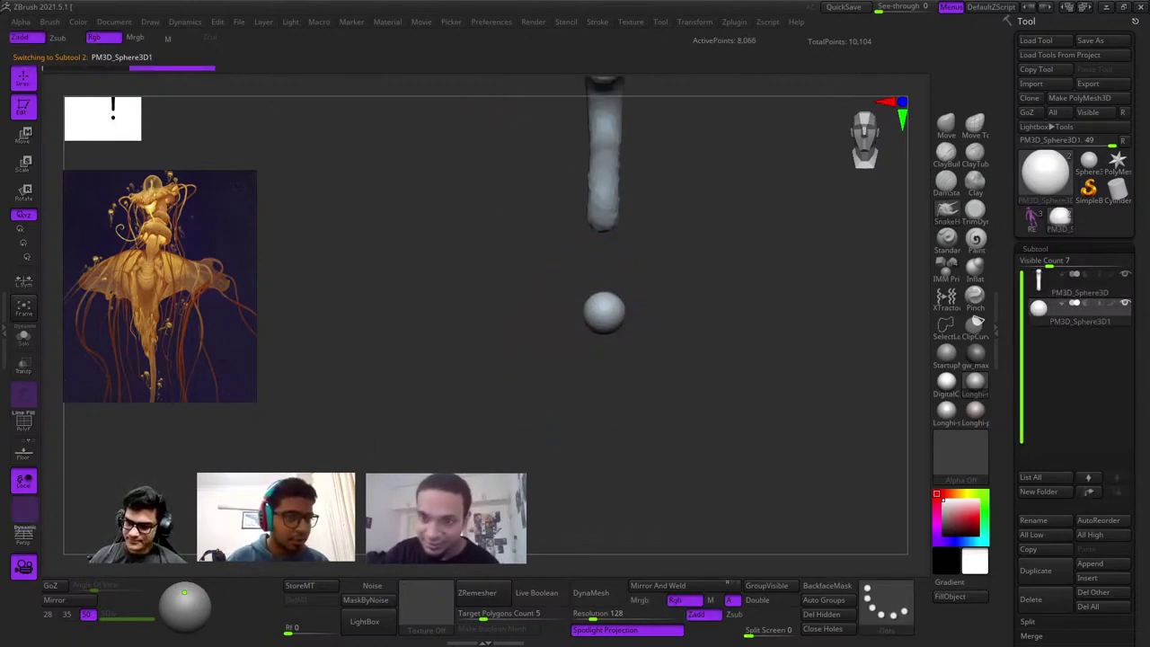
{"action": "mouse_move", "coordinate": [601, 320]}
{"action": "left_mouse_down"}
{"action": "mouse_move", "coordinate": [605, 258]}
{"action": "mouse_move", "coordinate": [604, 381]}
{"action": "left_mouse_up"}
{"action": "right_click", "coordinate": [607, 271]}
{"action": "key", "text": "ctrl+z"}
{"action": "right_click_drag", "start_coordinate": [593, 342], "coordinate": [647, 337]}
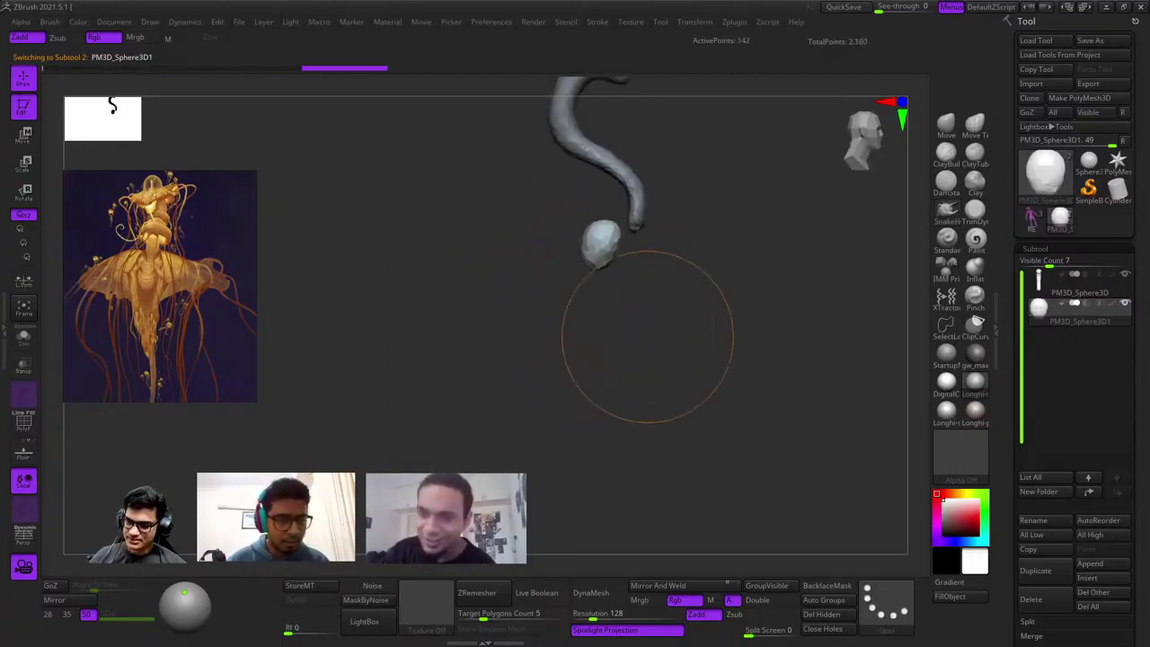
Enlarge the faceted sphere beneath the tail, recentre the gizmo on it and stretch it along Y into an elongated body.
{"action": "key", "text": "w"}
{"action": "left_click_drag", "start_coordinate": [645, 355], "coordinate": [664, 428]}
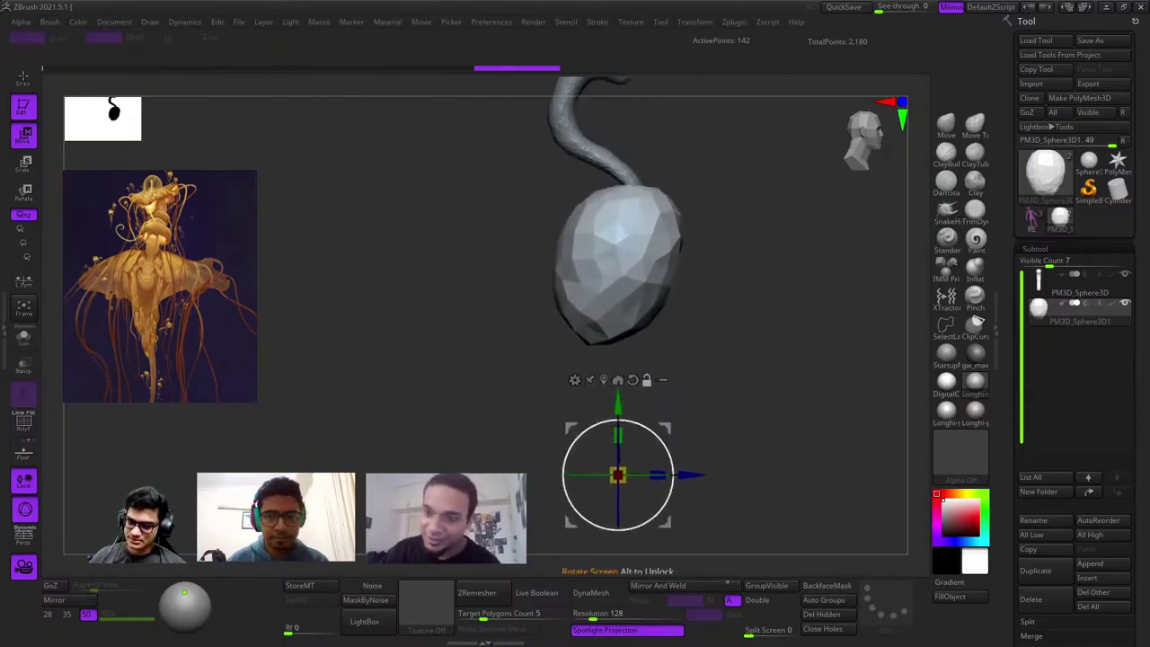
{"action": "left_click", "coordinate": [602, 379]}
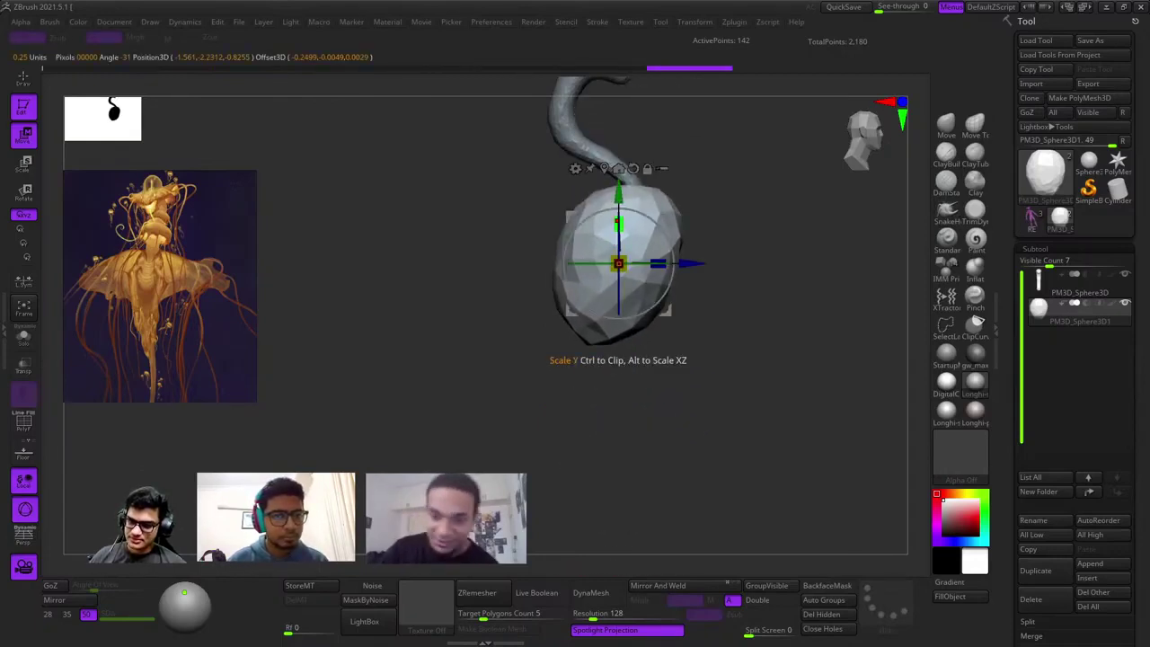
{"action": "left_click_drag", "start_coordinate": [618, 225], "coordinate": [620, 193]}
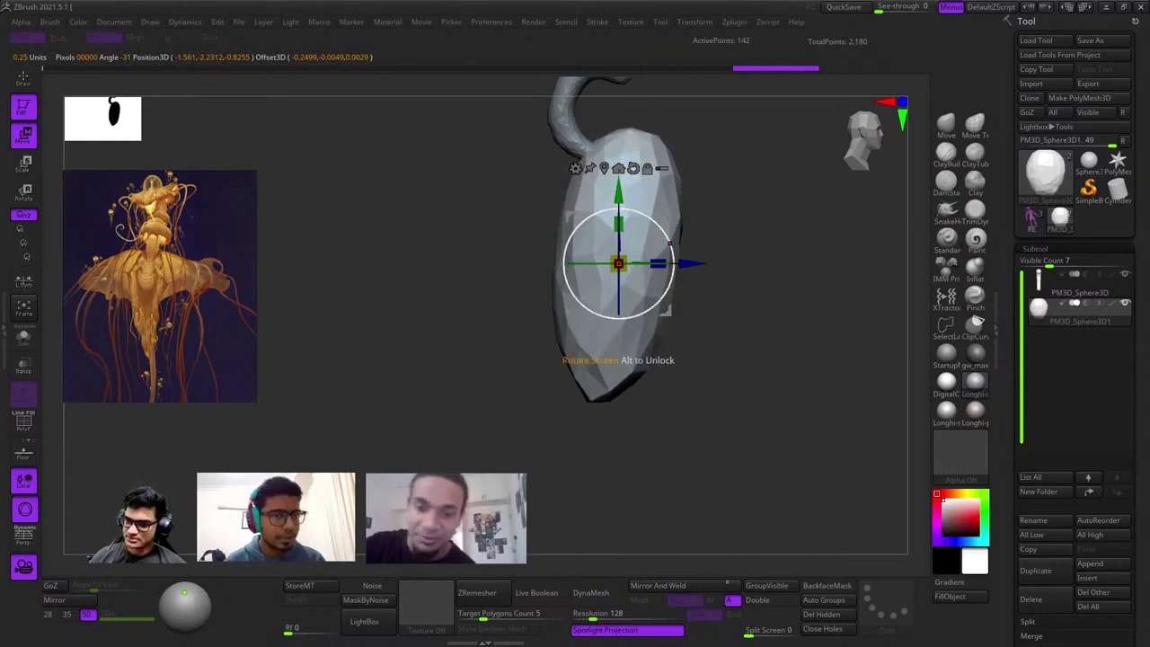
{"action": "mouse_move", "coordinate": [666, 311]}
{"action": "left_mouse_down"}
{"action": "mouse_move", "coordinate": [635, 417]}
{"action": "mouse_move", "coordinate": [653, 364]}
{"action": "mouse_move", "coordinate": [651, 378]}
{"action": "left_mouse_up"}
{"action": "key", "text": "q"}
{"action": "mouse_move", "coordinate": [778, 389]}
{"action": "left_mouse_down"}
{"action": "mouse_move", "coordinate": [750, 388]}
{"action": "mouse_move", "coordinate": [700, 357]}
{"action": "left_mouse_up"}
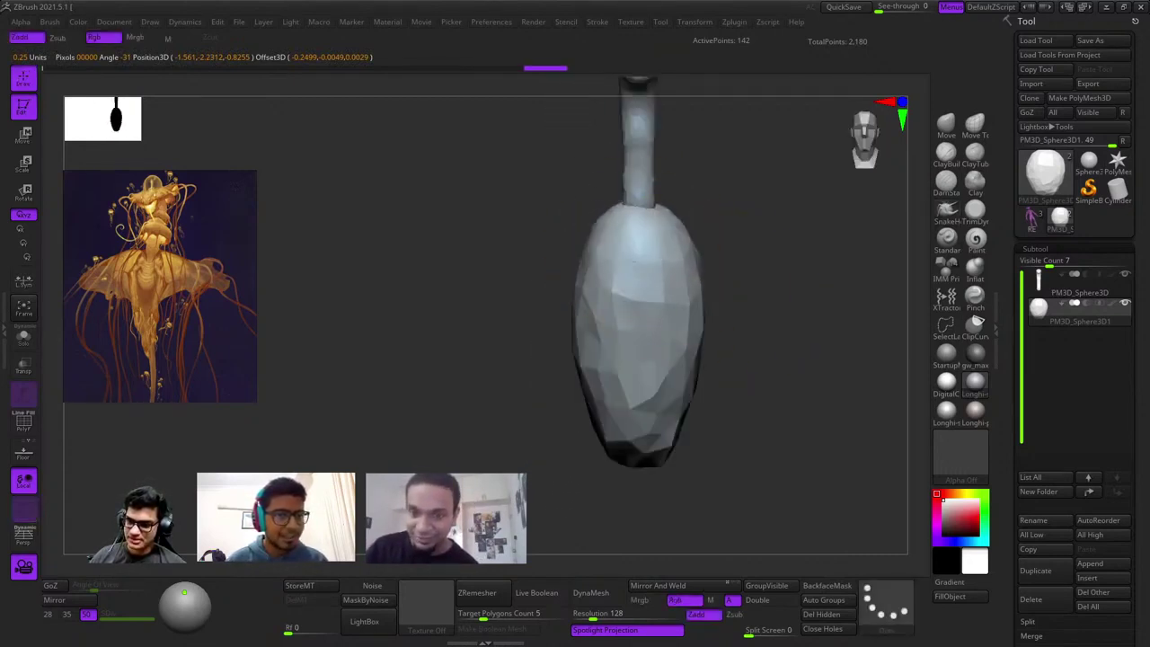
Smooth the faceted body into a rounded, elongated form with its polyframe displayed to check the mesh density.
{"action": "left_click_drag", "start_coordinate": [634, 261], "coordinate": [635, 249], "text": "shift"}
{"action": "left_click_drag", "start_coordinate": [629, 378], "coordinate": [629, 418], "text": "shift"}
{"action": "key", "text": "shift+f"}
{"action": "mouse_move", "coordinate": [739, 390]}
{"action": "left_mouse_down"}
{"action": "mouse_move", "coordinate": [778, 390]}
{"action": "mouse_move", "coordinate": [654, 334]}
{"action": "left_mouse_up"}
{"action": "left_click_drag", "start_coordinate": [730, 270], "coordinate": [754, 417], "text": "shift"}
{"action": "left_click_drag", "start_coordinate": [719, 244], "coordinate": [724, 234], "text": "shift"}
{"action": "mouse_move", "coordinate": [620, 211]}
{"action": "left_mouse_down"}
{"action": "mouse_move", "coordinate": [670, 205]}
{"action": "mouse_move", "coordinate": [657, 384]}
{"action": "left_mouse_up"}
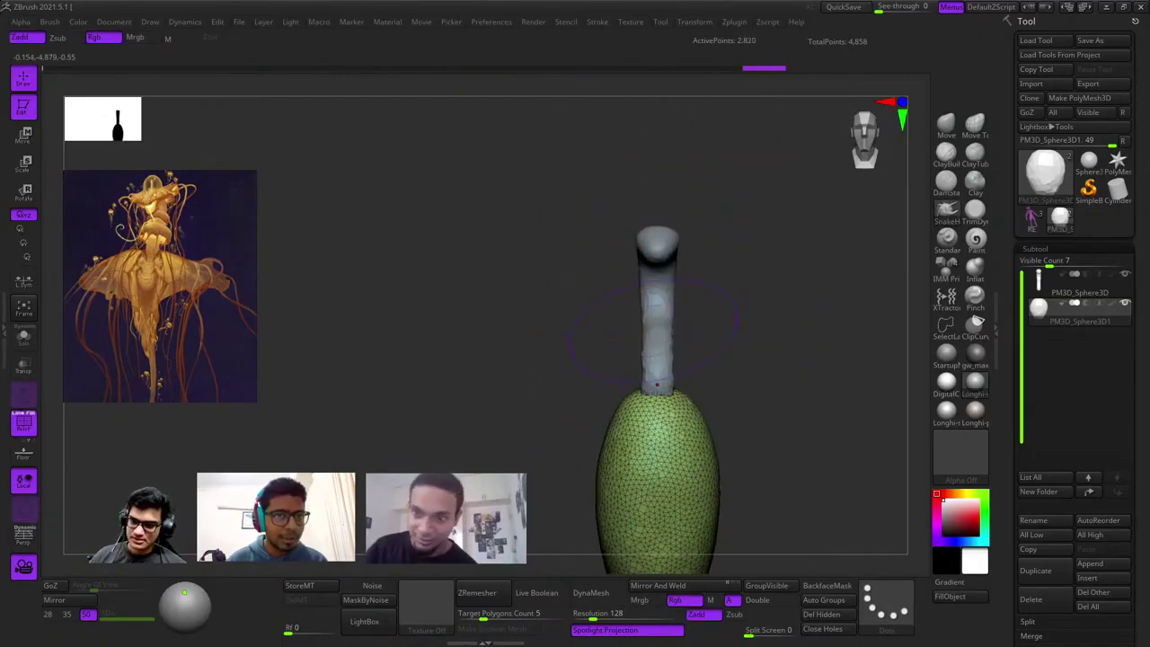
Make the S-shaped form the active subtool and turn off the polyframe display.
{"action": "left_click", "coordinate": [656, 366], "text": "alt"}
{"action": "left_click_drag", "start_coordinate": [710, 342], "coordinate": [790, 334]}
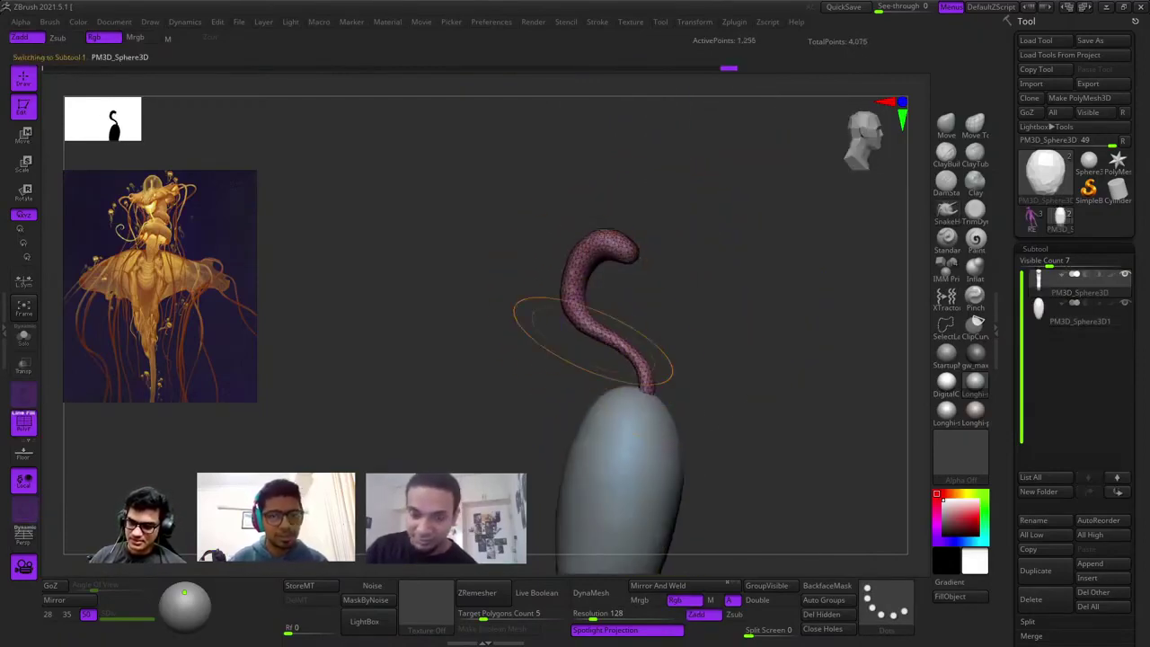
{"action": "right_click_drag", "start_coordinate": [593, 340], "coordinate": [753, 247]}
{"action": "key", "text": "shift+f"}
{"action": "right_click_drag", "start_coordinate": [753, 247], "coordinate": [753, 327], "text": "ctrl"}
{"action": "left_click_drag", "start_coordinate": [565, 329], "coordinate": [526, 321]}
{"action": "key", "text": "ctrl+z"}
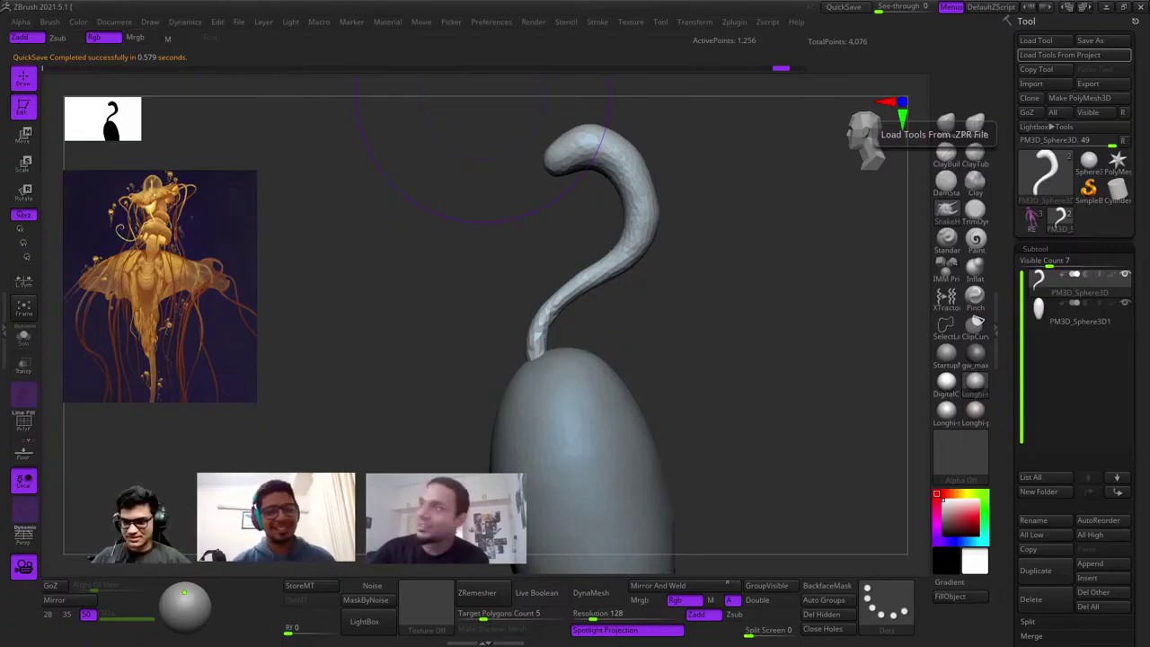
{"action": "mouse_move", "coordinate": [488, 342]}
{"action": "left_mouse_down", "text": "alt"}
{"action": "mouse_move", "coordinate": [494, 283]}
{"action": "mouse_move", "coordinate": [526, 310]}
{"action": "mouse_move", "coordinate": [519, 326]}
{"action": "mouse_move", "coordinate": [629, 179]}
{"action": "left_mouse_up", "text": "alt"}
{"action": "key", "text": "ctrl+z"}
Thicken the thin lower length of the S-shaped form with the Inflate brush and smooth its surface.
{"action": "left_click", "coordinate": [974, 267]}
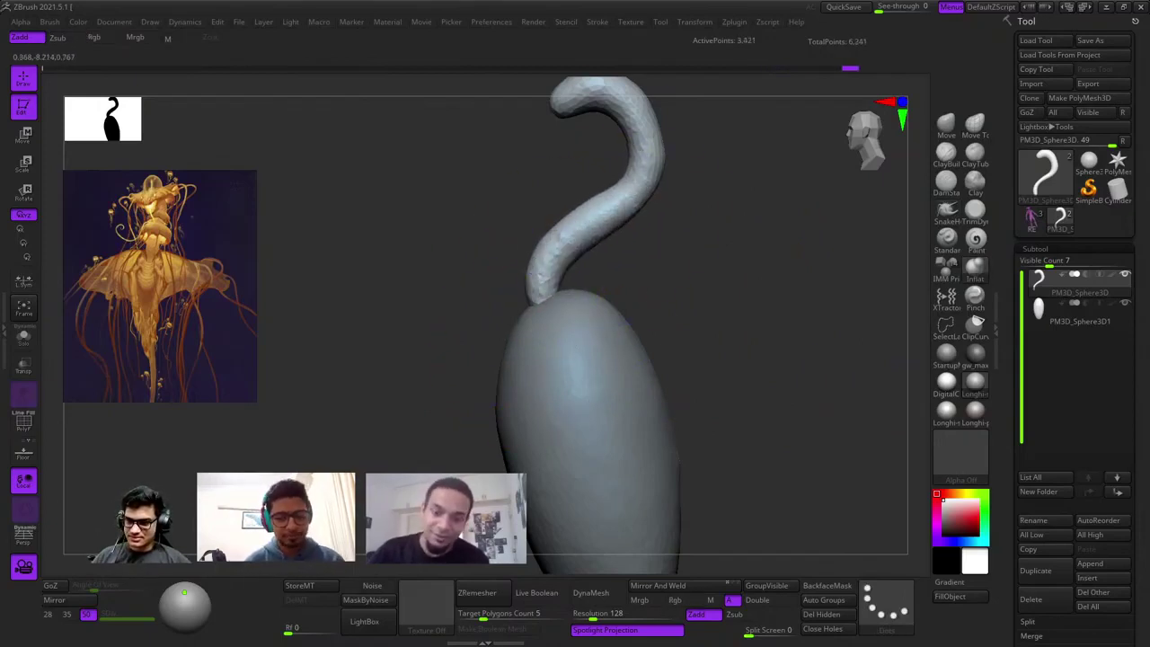
{"action": "mouse_move", "coordinate": [532, 275]}
{"action": "left_mouse_down", "text": "shift"}
{"action": "mouse_move", "coordinate": [593, 216]}
{"action": "mouse_move", "coordinate": [562, 233]}
{"action": "mouse_move", "coordinate": [556, 265]}
{"action": "mouse_move", "coordinate": [633, 193]}
{"action": "left_mouse_up", "text": "shift"}
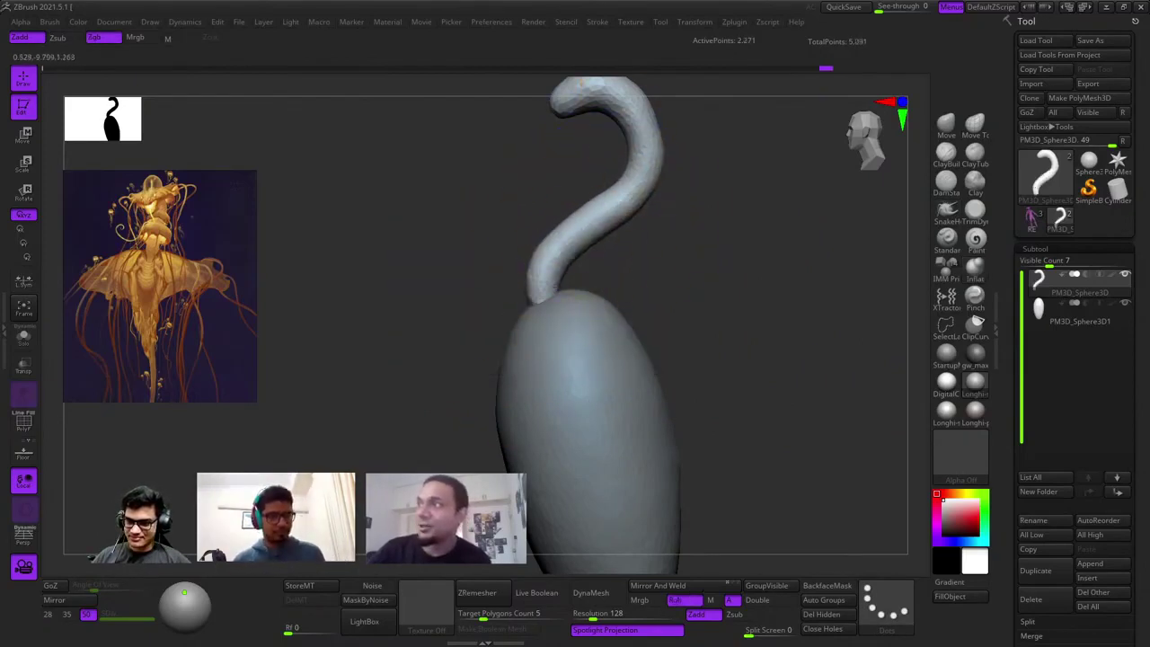
{"action": "right_click_drag", "start_coordinate": [593, 144], "coordinate": [596, 259], "text": "alt"}
{"action": "mouse_move", "coordinate": [526, 306]}
{"action": "right_mouse_down"}
{"action": "mouse_move", "coordinate": [595, 347]}
{"action": "mouse_move", "coordinate": [664, 362]}
{"action": "mouse_move", "coordinate": [614, 269]}
{"action": "mouse_move", "coordinate": [638, 294]}
{"action": "right_mouse_up"}
{"action": "right_click_drag", "start_coordinate": [605, 257], "coordinate": [647, 264], "text": "ctrl"}
{"action": "left_click_drag", "start_coordinate": [647, 264], "coordinate": [620, 251]}
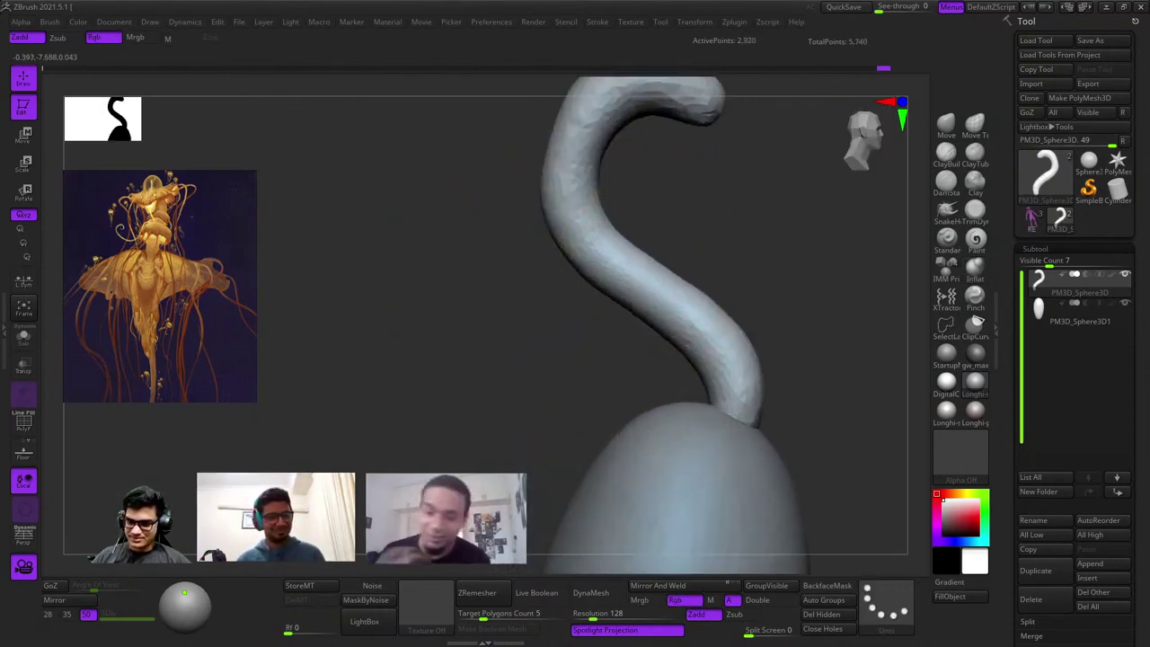
{"action": "right_click_drag", "start_coordinate": [698, 329], "coordinate": [662, 235], "text": "alt"}
{"action": "left_click_drag", "start_coordinate": [662, 251], "coordinate": [692, 259]}
{"action": "right_click_drag", "start_coordinate": [682, 260], "coordinate": [629, 286], "text": "ctrl"}
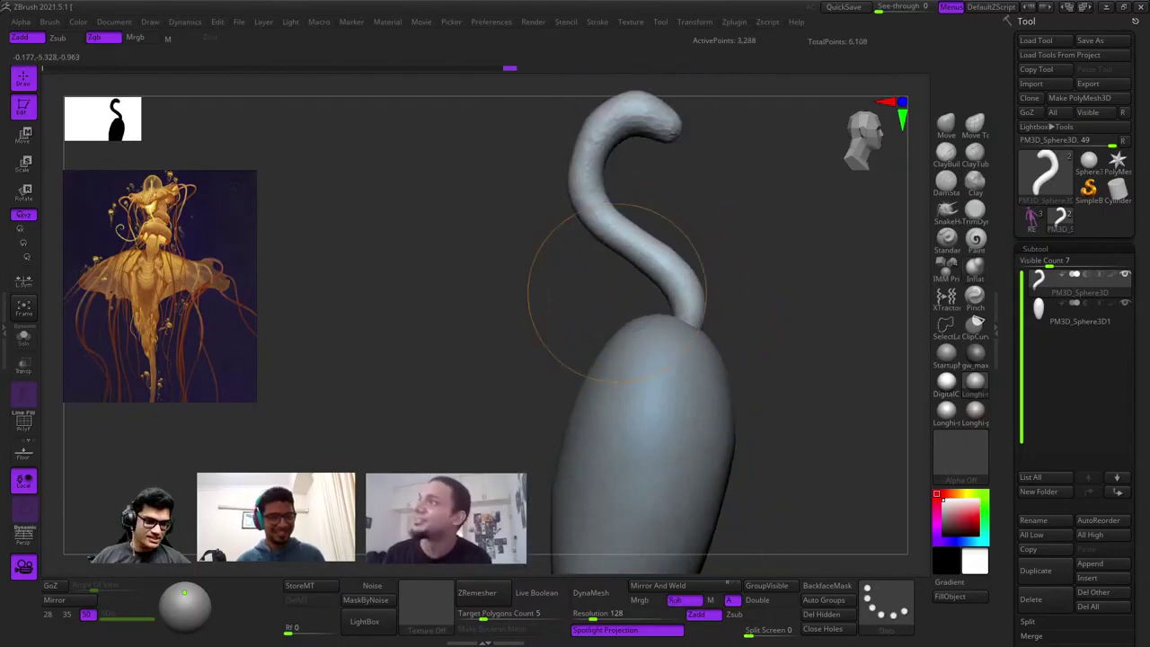
Even out the thickness of the S-shaped form's upper bend, checking its mesh density with the polyframe display.
{"action": "right_click_drag", "start_coordinate": [770, 340], "coordinate": [606, 295], "text": "alt"}
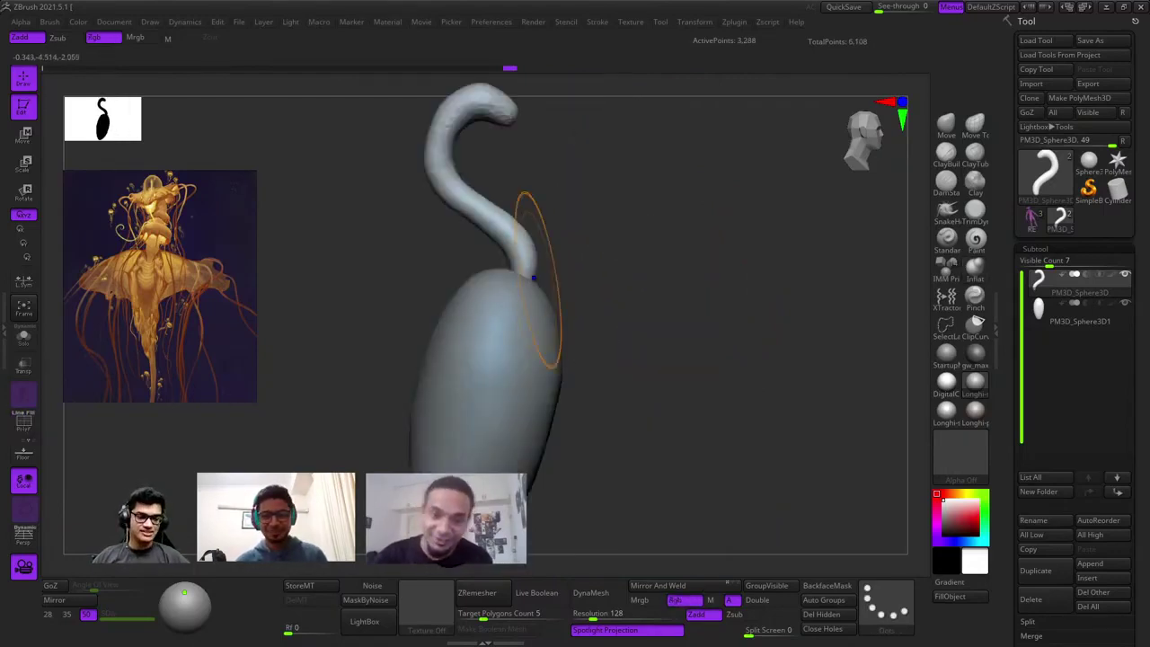
{"action": "key", "text": "shift+f"}
{"action": "right_click_drag", "start_coordinate": [452, 150], "coordinate": [563, 262], "text": "alt"}
{"action": "left_click_drag", "start_coordinate": [563, 261], "coordinate": [566, 253]}
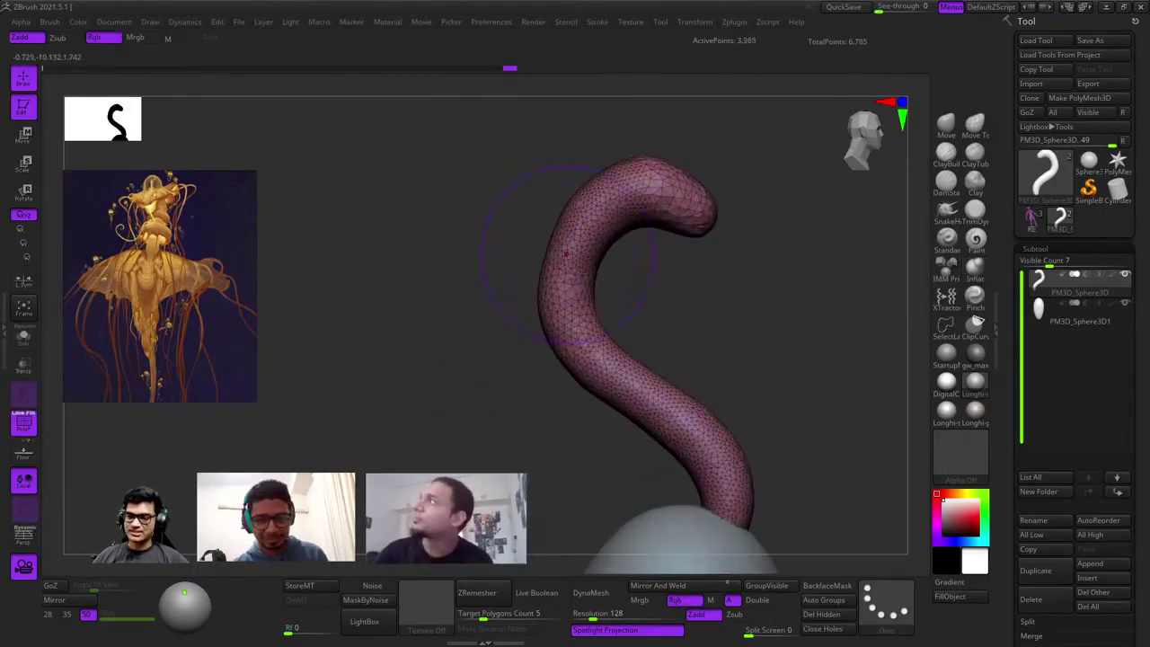
{"action": "key", "text": "shift+f"}
{"action": "key", "text": "f"}
{"action": "left_click_drag", "start_coordinate": [790, 235], "coordinate": [591, 296]}
{"action": "key", "text": "shift+f"}
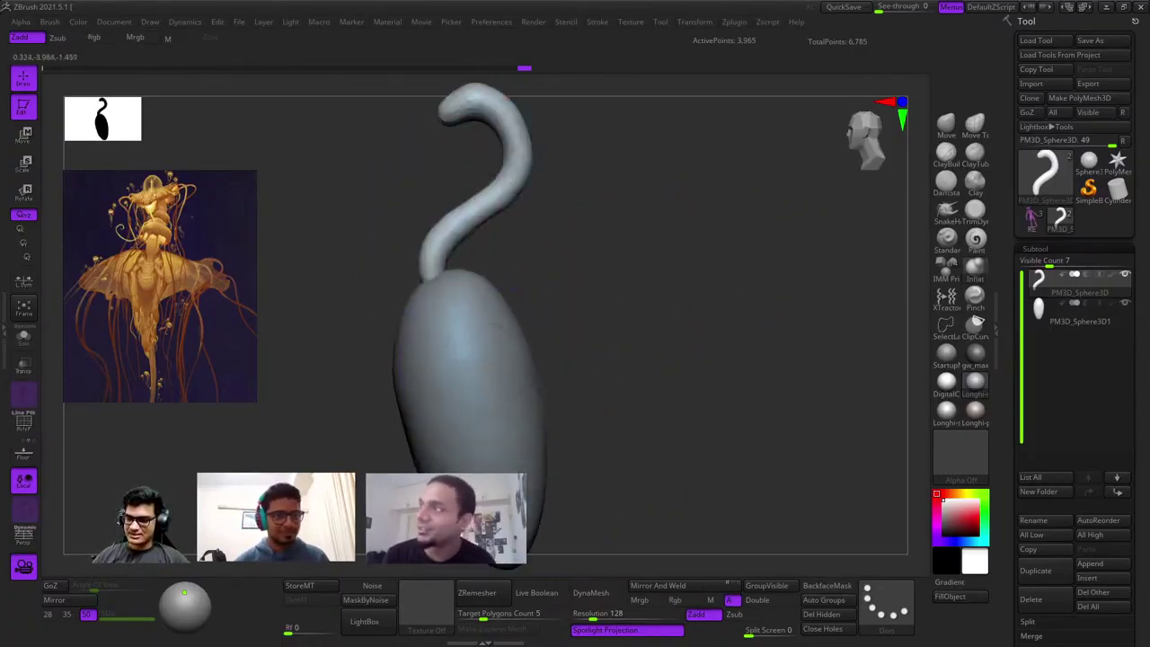
Select the elongated body subtool and broaden its upper end into shoulders with an enlarged Inflate brush.
{"action": "left_click", "coordinate": [484, 344], "text": "alt"}
{"action": "key", "text": "shift+f"}
{"action": "key", "text": "shift+f"}
{"action": "right_click_drag", "start_coordinate": [467, 334], "coordinate": [629, 333]}
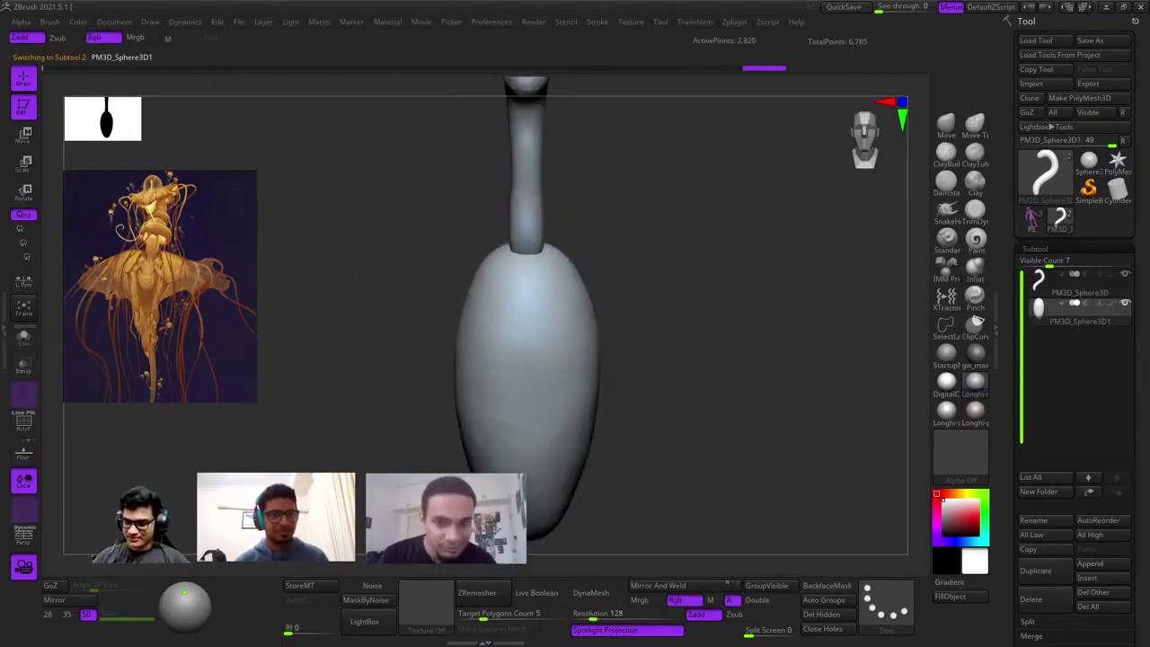
{"action": "right_click_drag", "start_coordinate": [526, 290], "coordinate": [587, 278]}
{"action": "left_click_drag", "start_coordinate": [643, 255], "coordinate": [374, 460], "text": "ctrl"}
{"action": "mouse_move", "coordinate": [423, 387]}
{"action": "right_mouse_down"}
{"action": "mouse_move", "coordinate": [711, 307]}
{"action": "mouse_move", "coordinate": [597, 326]}
{"action": "right_mouse_up"}
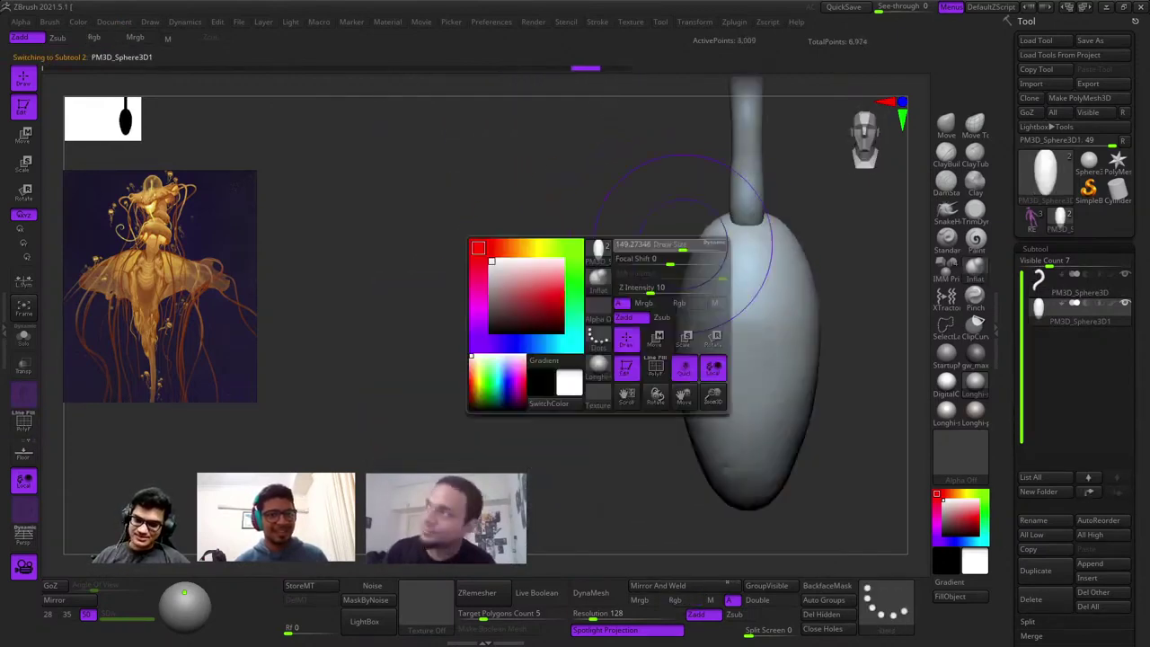
{"action": "mouse_move", "coordinate": [755, 235]}
{"action": "left_mouse_down"}
{"action": "mouse_move", "coordinate": [791, 242]}
{"action": "mouse_move", "coordinate": [806, 263]}
{"action": "left_mouse_up"}
{"action": "mouse_move", "coordinate": [620, 228]}
{"action": "right_mouse_down"}
{"action": "mouse_move", "coordinate": [548, 235]}
{"action": "mouse_move", "coordinate": [593, 238]}
{"action": "mouse_move", "coordinate": [667, 218]}
{"action": "right_mouse_up"}
{"action": "left_click_drag", "start_coordinate": [668, 217], "coordinate": [674, 196]}
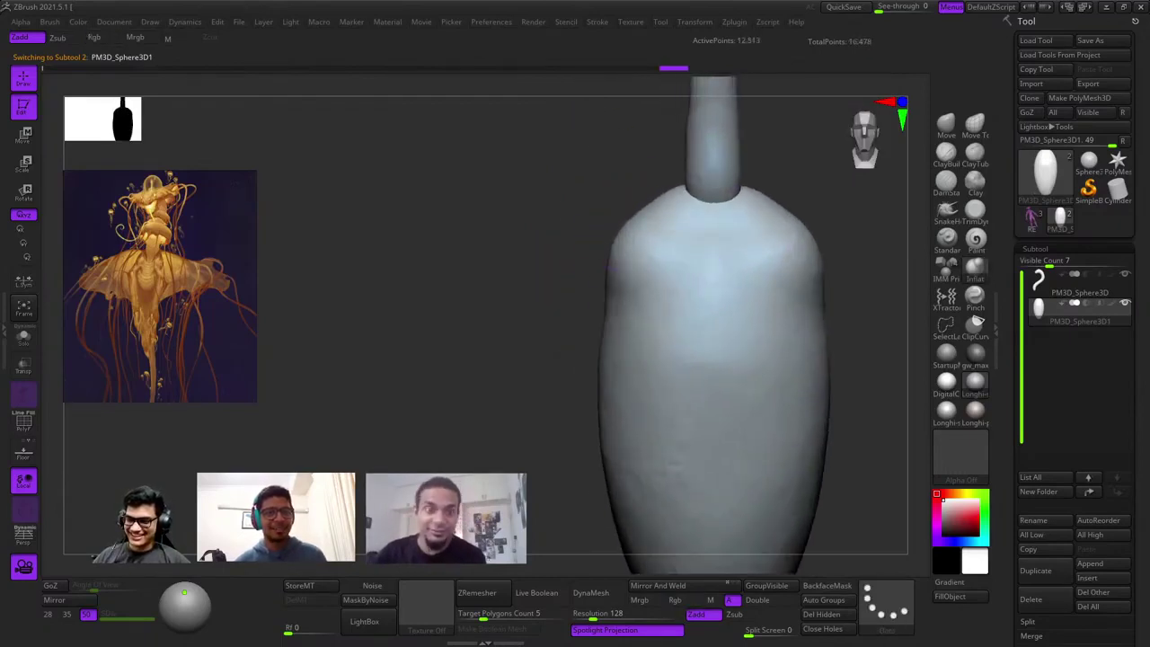
Build up the chest area of the body from the side and smooth a narrower waist below it.
{"action": "mouse_move", "coordinate": [671, 151]}
{"action": "right_mouse_down", "text": "alt"}
{"action": "mouse_move", "coordinate": [659, 229]}
{"action": "mouse_move", "coordinate": [759, 232]}
{"action": "right_mouse_up", "text": "alt"}
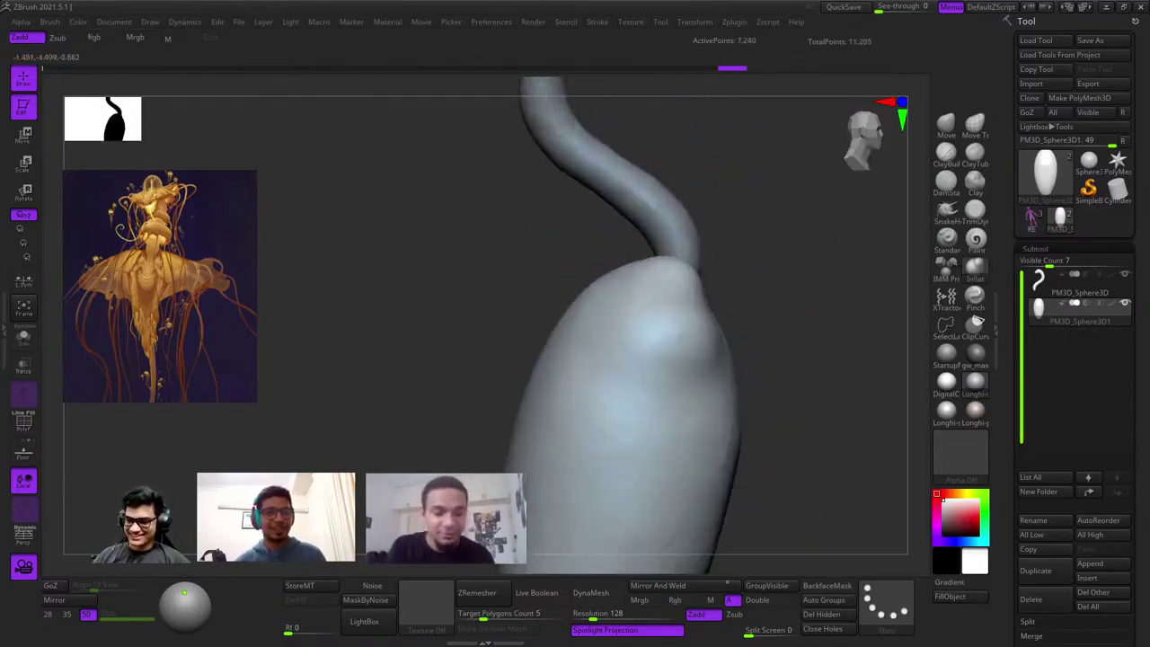
{"action": "left_click_drag", "start_coordinate": [611, 305], "coordinate": [598, 286]}
{"action": "mouse_move", "coordinate": [599, 286]}
{"action": "right_mouse_down", "text": "alt"}
{"action": "mouse_move", "coordinate": [673, 213]}
{"action": "mouse_move", "coordinate": [652, 224]}
{"action": "mouse_move", "coordinate": [589, 359]}
{"action": "mouse_move", "coordinate": [657, 141]}
{"action": "right_mouse_up", "text": "alt"}
{"action": "mouse_move", "coordinate": [674, 161]}
{"action": "left_mouse_down"}
{"action": "mouse_move", "coordinate": [642, 236]}
{"action": "mouse_move", "coordinate": [619, 346]}
{"action": "mouse_move", "coordinate": [665, 386]}
{"action": "mouse_move", "coordinate": [715, 342]}
{"action": "left_mouse_up"}
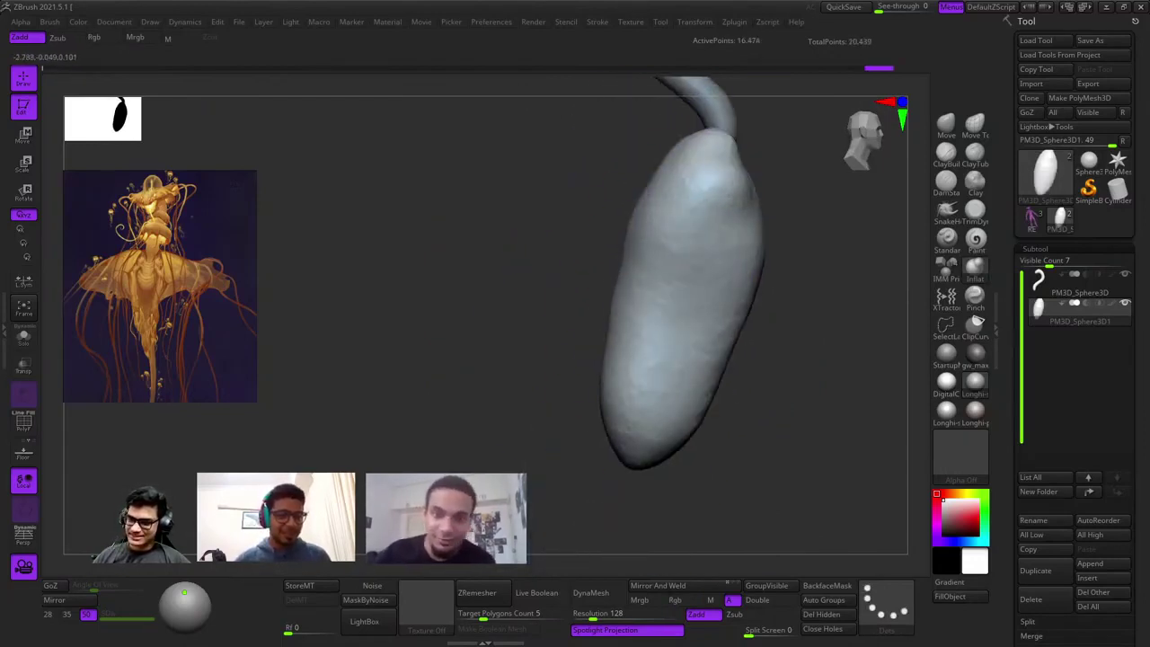
{"action": "key", "text": "ctrl+z"}
{"action": "mouse_move", "coordinate": [844, 346]}
{"action": "right_mouse_down"}
{"action": "mouse_move", "coordinate": [647, 354]}
{"action": "mouse_move", "coordinate": [575, 373]}
{"action": "right_mouse_up"}
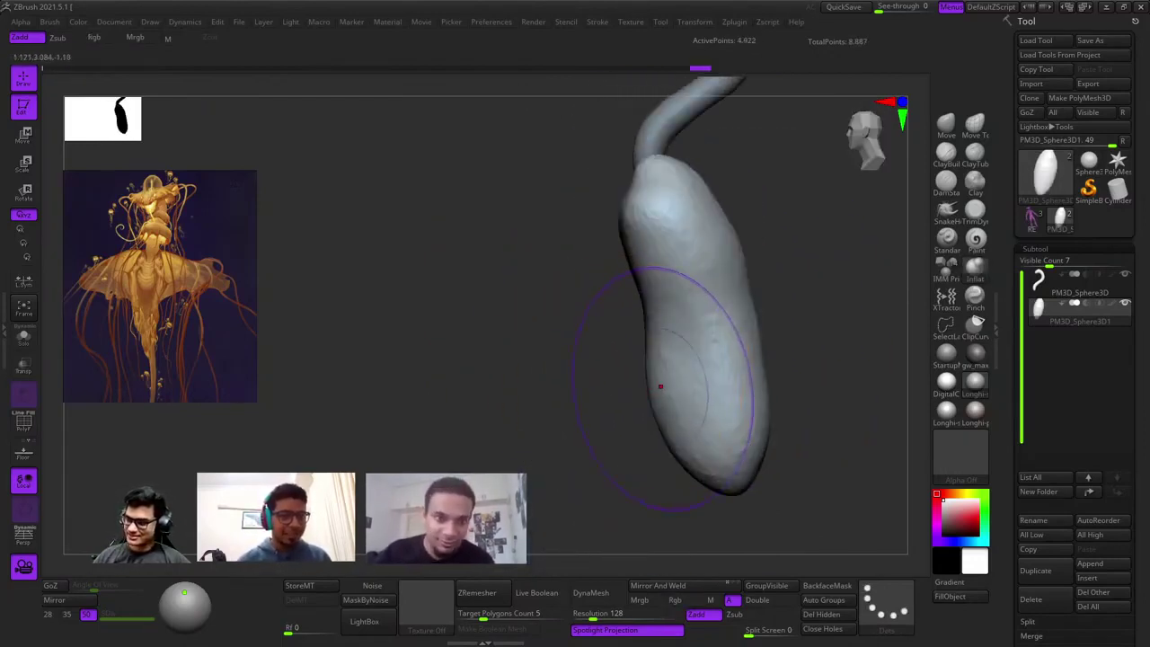
{"action": "mouse_move", "coordinate": [675, 386]}
{"action": "left_mouse_down", "text": "shift"}
{"action": "mouse_move", "coordinate": [684, 427]}
{"action": "mouse_move", "coordinate": [683, 382]}
{"action": "left_mouse_up", "text": "shift"}
{"action": "mouse_move", "coordinate": [683, 382]}
{"action": "right_mouse_down", "text": "alt"}
{"action": "mouse_move", "coordinate": [762, 438]}
{"action": "mouse_move", "coordinate": [612, 334]}
{"action": "mouse_move", "coordinate": [719, 333]}
{"action": "mouse_move", "coordinate": [718, 288]}
{"action": "right_mouse_up", "text": "alt"}
Pull the body's lower end straight down into a long, thin tail using the SnakeHook brush at a smaller draw size.
{"action": "left_click", "coordinate": [946, 210]}
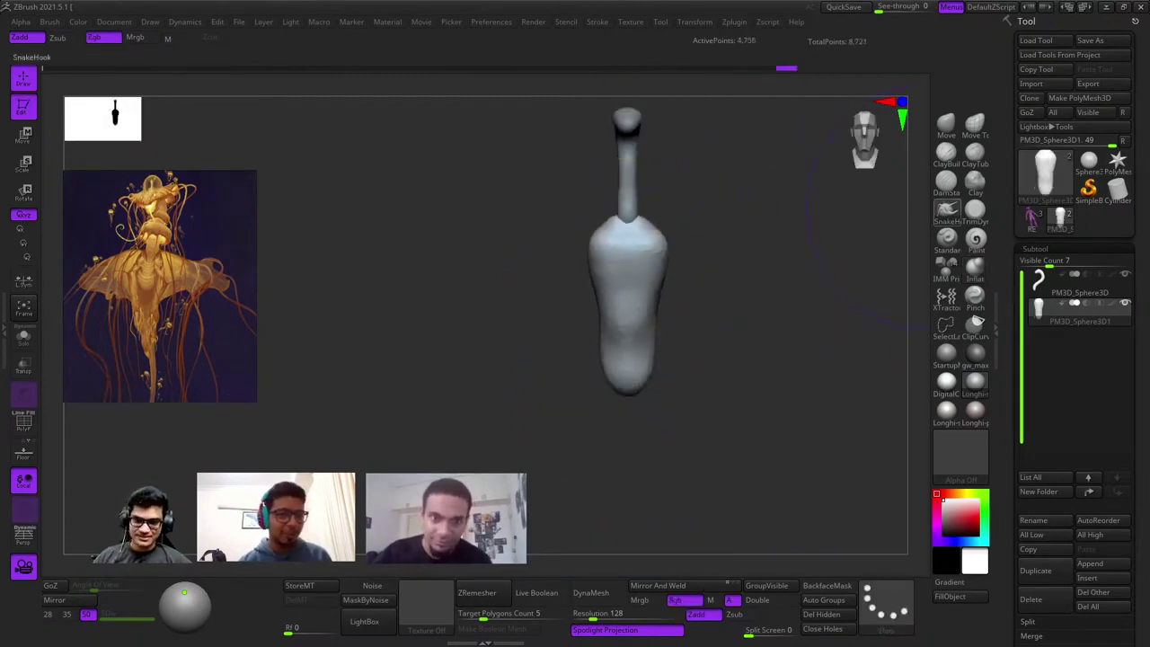
{"action": "key", "text": "space"}
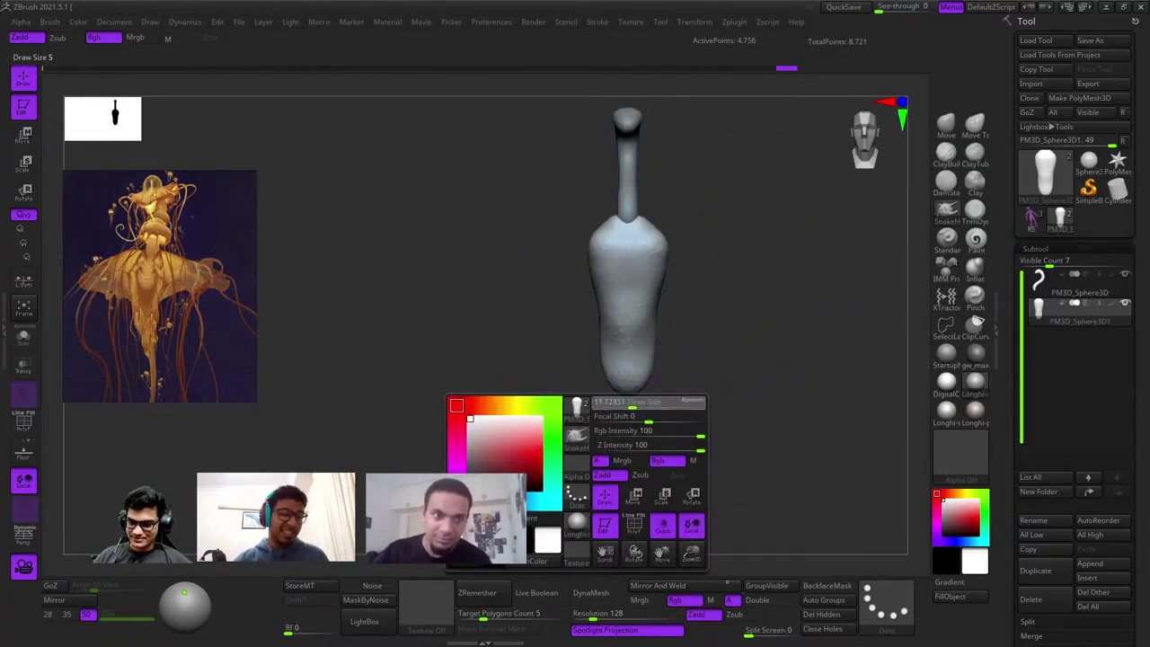
{"action": "mouse_move", "coordinate": [648, 402]}
{"action": "right_mouse_down"}
{"action": "mouse_move", "coordinate": [719, 395]}
{"action": "mouse_move", "coordinate": [683, 378]}
{"action": "right_mouse_up"}
{"action": "mouse_move", "coordinate": [682, 377]}
{"action": "right_mouse_down", "text": "ctrl"}
{"action": "mouse_move", "coordinate": [683, 436]}
{"action": "mouse_move", "coordinate": [645, 437]}
{"action": "right_mouse_up", "text": "ctrl"}
{"action": "mouse_move", "coordinate": [645, 437]}
{"action": "right_mouse_down", "text": "alt"}
{"action": "mouse_move", "coordinate": [743, 311]}
{"action": "mouse_move", "coordinate": [680, 334]}
{"action": "right_mouse_up", "text": "alt"}
{"action": "key", "text": "space"}
{"action": "left_click", "coordinate": [706, 304]}
{"action": "key", "text": "space"}
{"action": "left_click", "coordinate": [680, 262]}
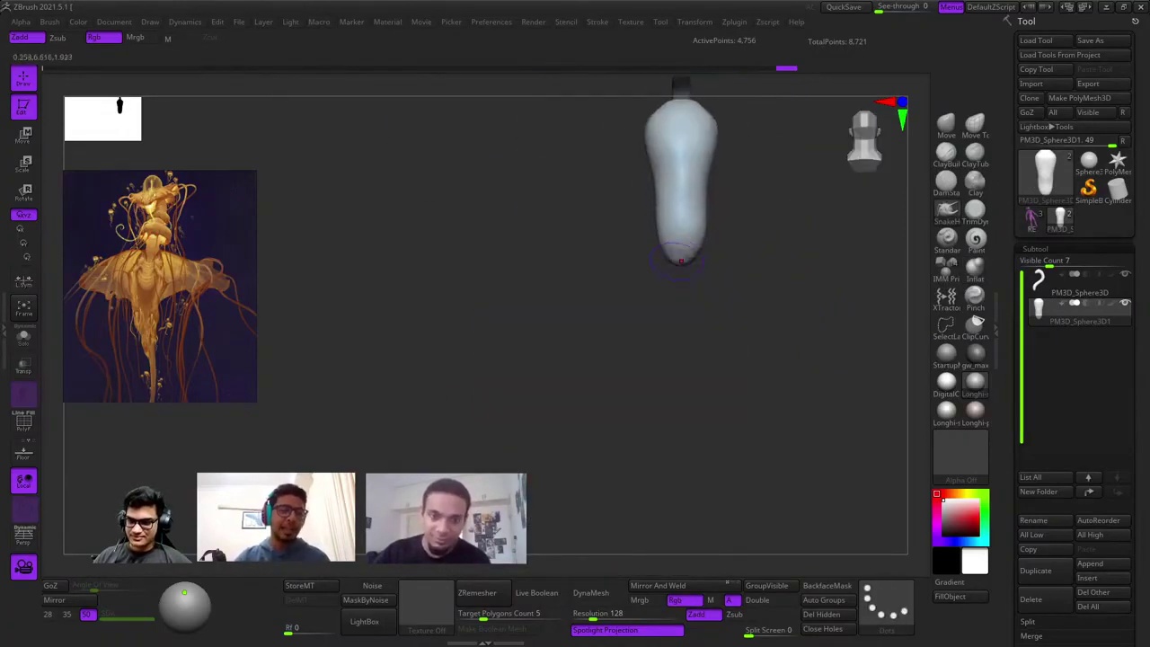
{"action": "left_click_drag", "start_coordinate": [680, 260], "coordinate": [681, 330]}
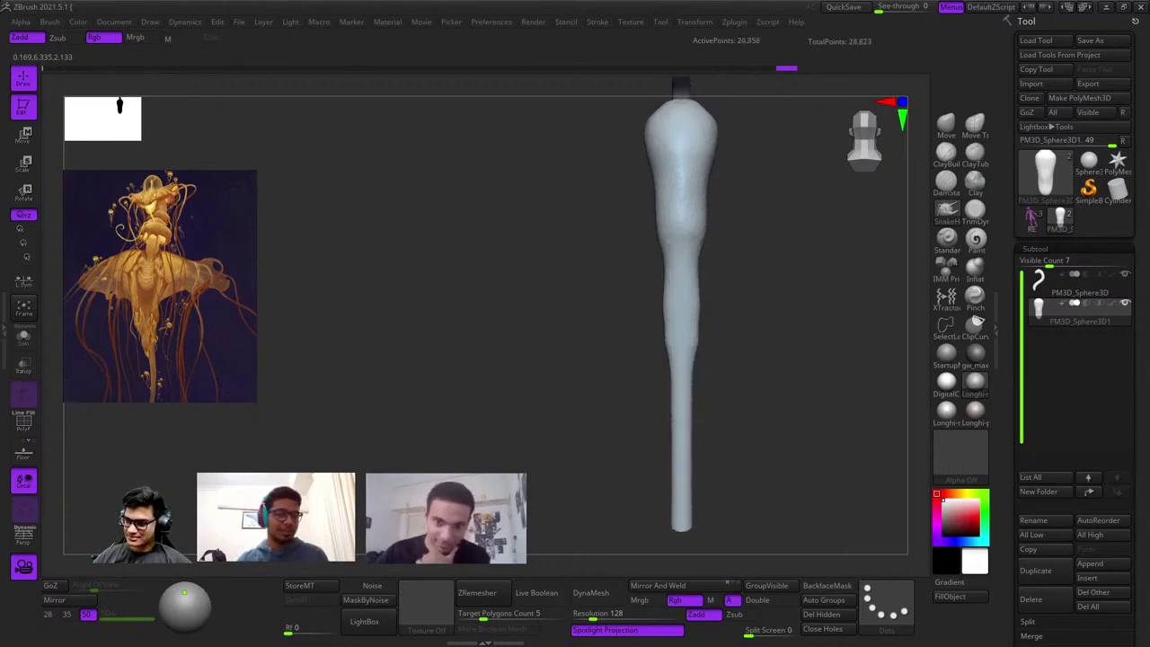
Draw the tail's tip further down, then adjust the brush size and nudge the tail's line from the side.
{"action": "right_click_drag", "start_coordinate": [681, 530], "coordinate": [686, 406], "text": "alt"}
{"action": "left_click_drag", "start_coordinate": [686, 469], "coordinate": [685, 483]}
{"action": "mouse_move", "coordinate": [686, 404]}
{"action": "right_mouse_down", "text": "shift"}
{"action": "mouse_move", "coordinate": [731, 385]}
{"action": "mouse_move", "coordinate": [521, 451]}
{"action": "right_mouse_up", "text": "shift"}
{"action": "mouse_move", "coordinate": [747, 348]}
{"action": "right_mouse_down", "text": "ctrl"}
{"action": "mouse_move", "coordinate": [678, 300]}
{"action": "mouse_move", "coordinate": [754, 332]}
{"action": "right_mouse_up", "text": "ctrl"}
{"action": "right_click_drag", "start_coordinate": [539, 359], "coordinate": [503, 359], "text": "shift"}
{"action": "right_click_drag", "start_coordinate": [503, 359], "coordinate": [620, 312], "text": "alt"}
{"action": "right_click_drag", "start_coordinate": [620, 312], "coordinate": [623, 351], "text": "ctrl"}
{"action": "key", "text": "space"}
{"action": "left_click_drag", "start_coordinate": [624, 335], "coordinate": [618, 334]}
{"action": "left_click_drag", "start_coordinate": [615, 241], "coordinate": [609, 241]}
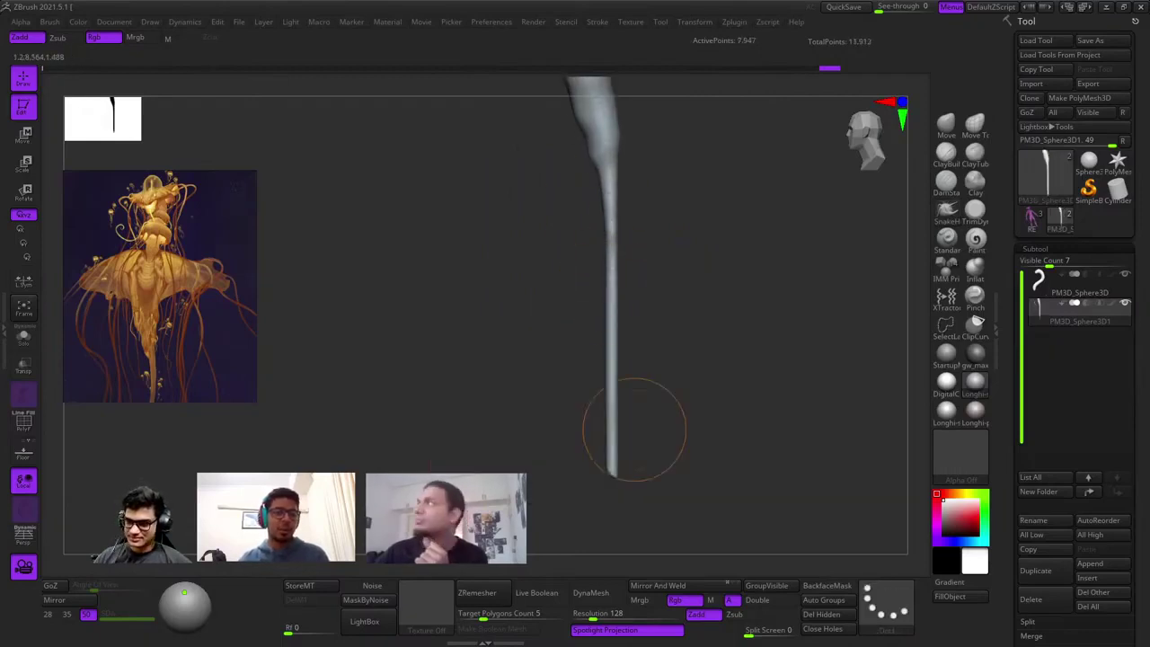
Step back and forth through the latest tail edits and keep the longer version of the tail.
{"action": "key", "text": "ctrl+shift+z"}
{"action": "key", "text": "ctrl+z"}
{"action": "right_click_drag", "start_coordinate": [616, 208], "coordinate": [633, 153], "text": "alt"}
{"action": "mouse_move", "coordinate": [633, 234]}
{"action": "right_mouse_down", "text": "alt"}
{"action": "mouse_move", "coordinate": [634, 177]}
{"action": "mouse_move", "coordinate": [657, 135]}
{"action": "right_mouse_up", "text": "alt"}
{"action": "key", "text": "ctrl+shift+z"}
{"action": "right_click_drag", "start_coordinate": [657, 288], "coordinate": [657, 243], "text": "alt"}
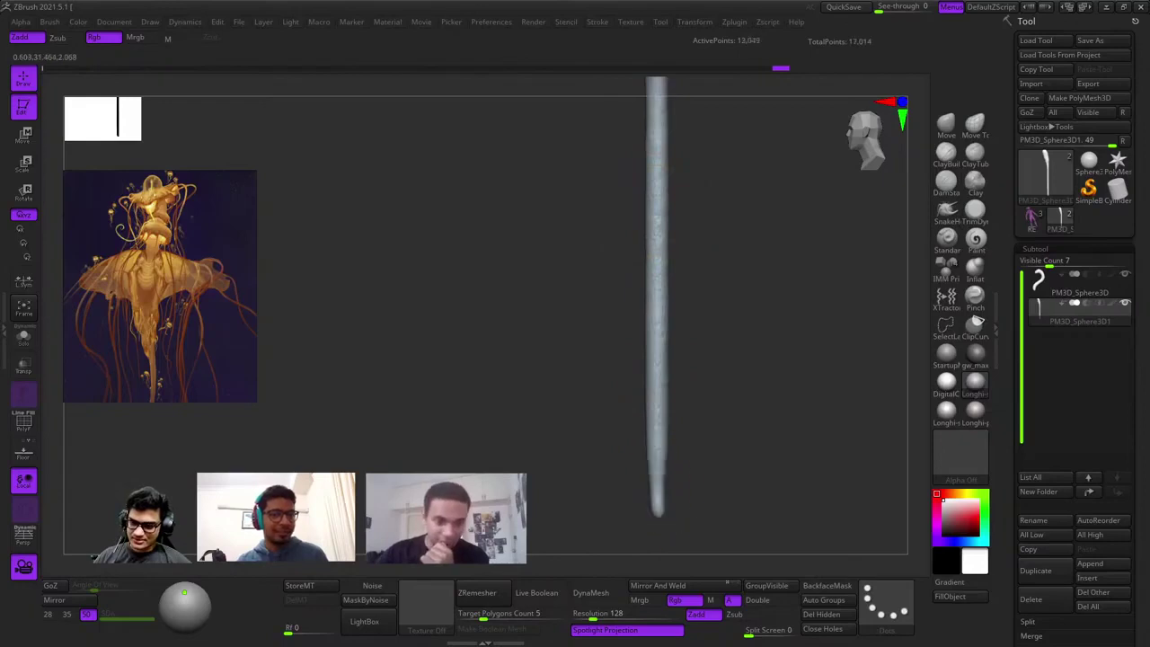
{"action": "right_click_drag", "start_coordinate": [640, 263], "coordinate": [687, 255]}
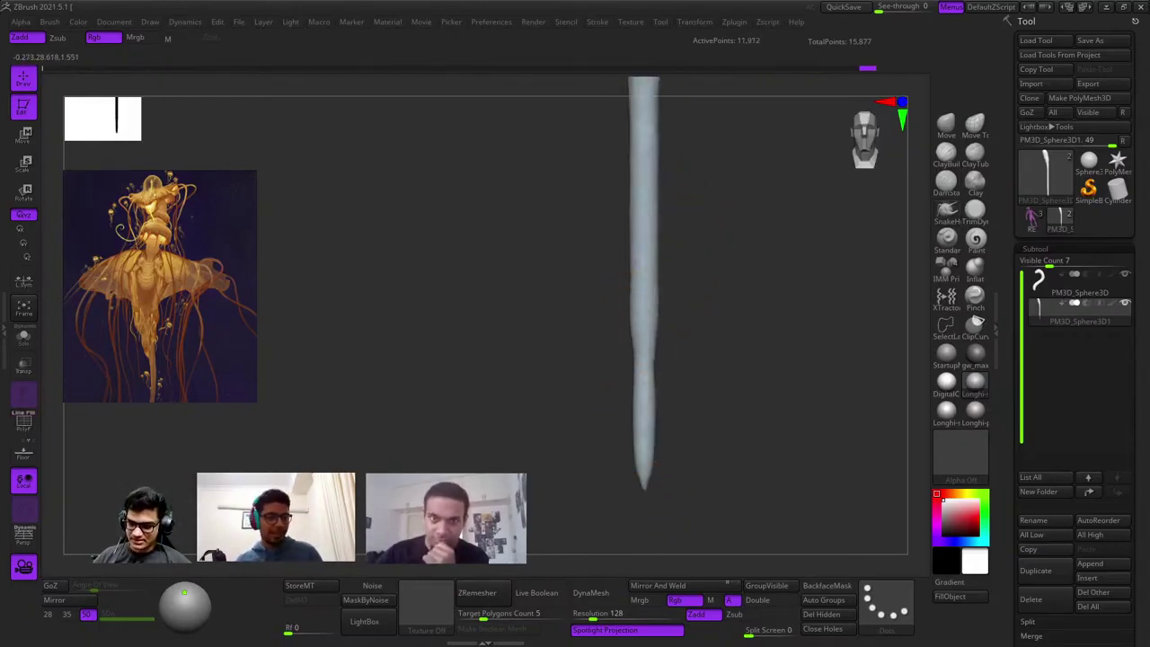
Refine the lower body and tail into a smooth, gradual taper ending in a pointed tip.
{"action": "key", "text": "ctrl+shift+z"}
{"action": "key", "text": "ctrl+shift+z"}
{"action": "key", "text": "ctrl+shift+z"}
{"action": "key", "text": "ctrl+shift+z"}
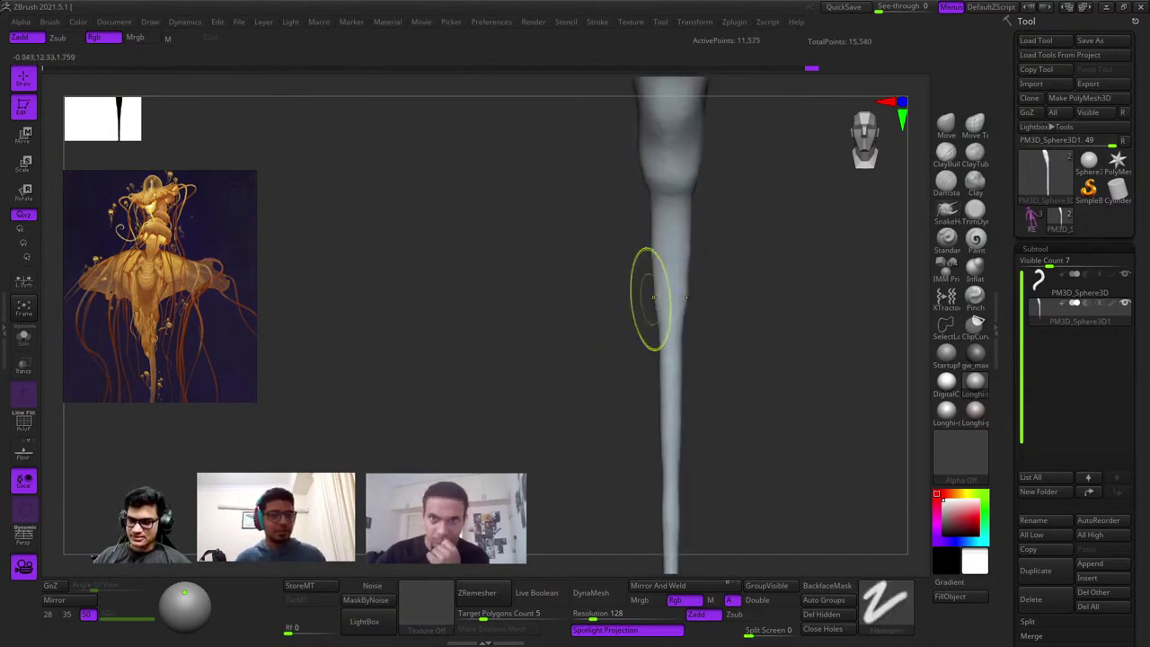
{"action": "key", "text": "ctrl+shift+z"}
{"action": "key", "text": "ctrl+shift+z"}
{"action": "key", "text": "ctrl+shift+z"}
{"action": "right_click_drag", "start_coordinate": [707, 257], "coordinate": [737, 243], "text": "ctrl"}
{"action": "key", "text": "shift+f"}
{"action": "key", "text": "shift+f"}
Switch to the purple humanoid character tool and examine its torso, armour and mesh.
{"action": "left_click", "coordinate": [1032, 218]}
{"action": "key", "text": "shift+f"}
{"action": "key", "text": "shift+f"}
{"action": "key", "text": "shift+f"}
{"action": "key", "text": "shift+f"}
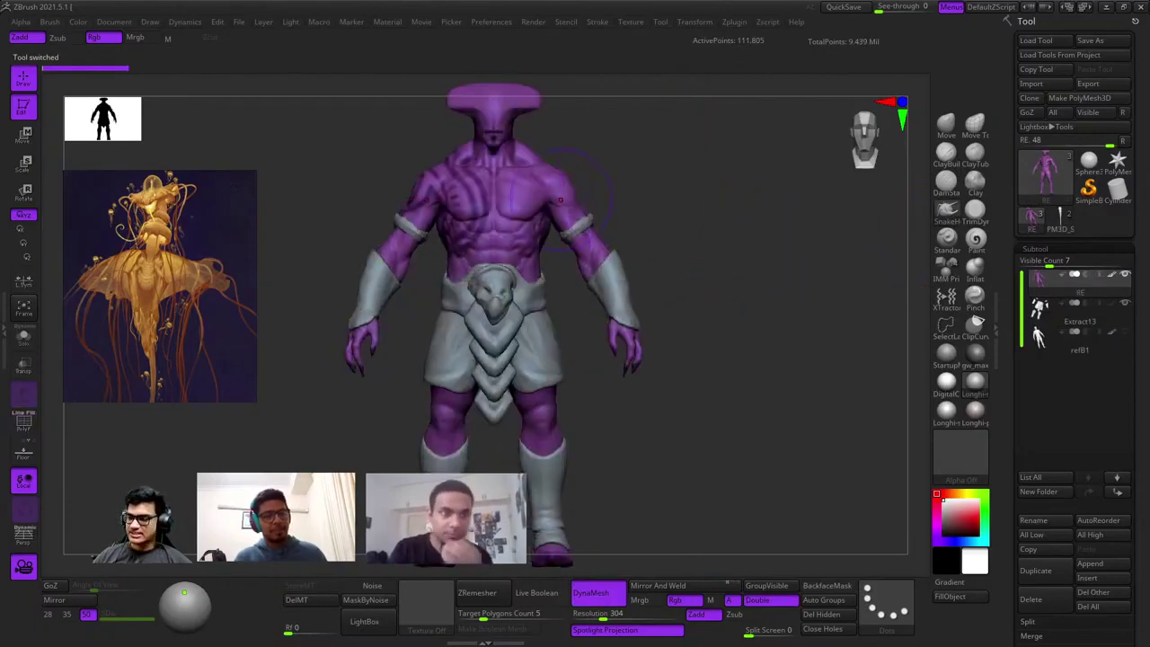
{"action": "right_click_drag", "start_coordinate": [559, 202], "coordinate": [695, 171], "text": "alt"}
{"action": "right_click_drag", "start_coordinate": [794, 288], "coordinate": [744, 276], "text": "alt"}
{"action": "key", "text": "shift+f"}
{"action": "key", "text": "shift+f"}
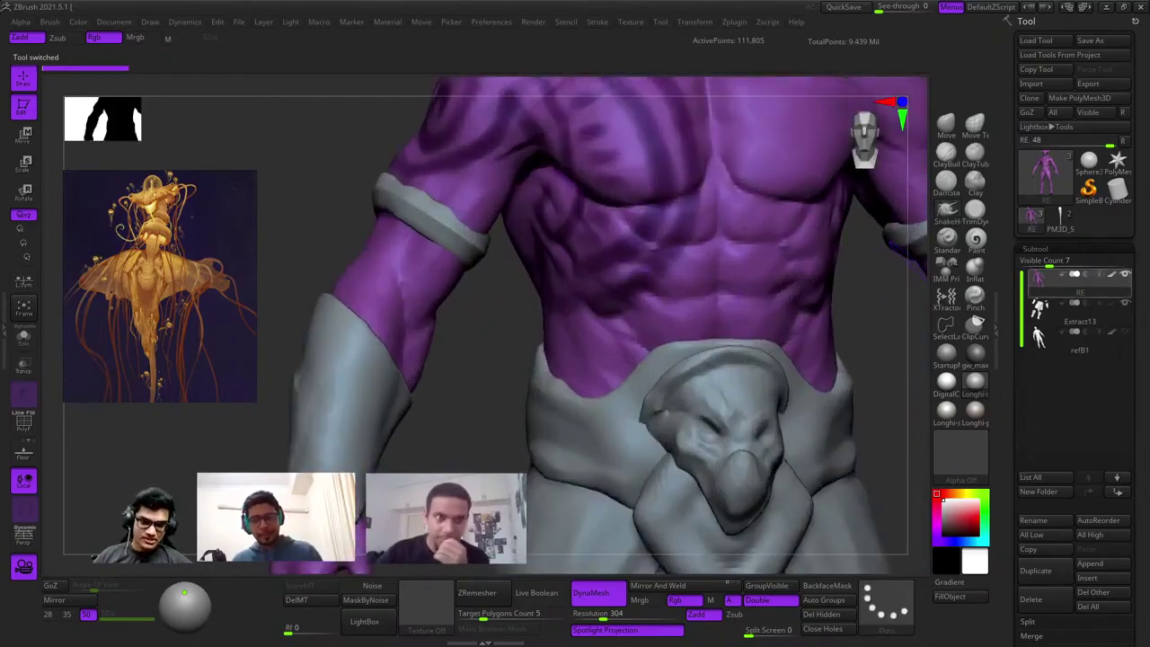
Hide the humanoid body's polypaint to examine the chest and abdomen sculpting, then restore it with Extract13's polypaint off.
{"action": "left_click", "coordinate": [1111, 274]}
{"action": "right_click_drag", "start_coordinate": [619, 188], "coordinate": [642, 277], "text": "ctrl"}
{"action": "right_click_drag", "start_coordinate": [702, 248], "coordinate": [748, 247]}
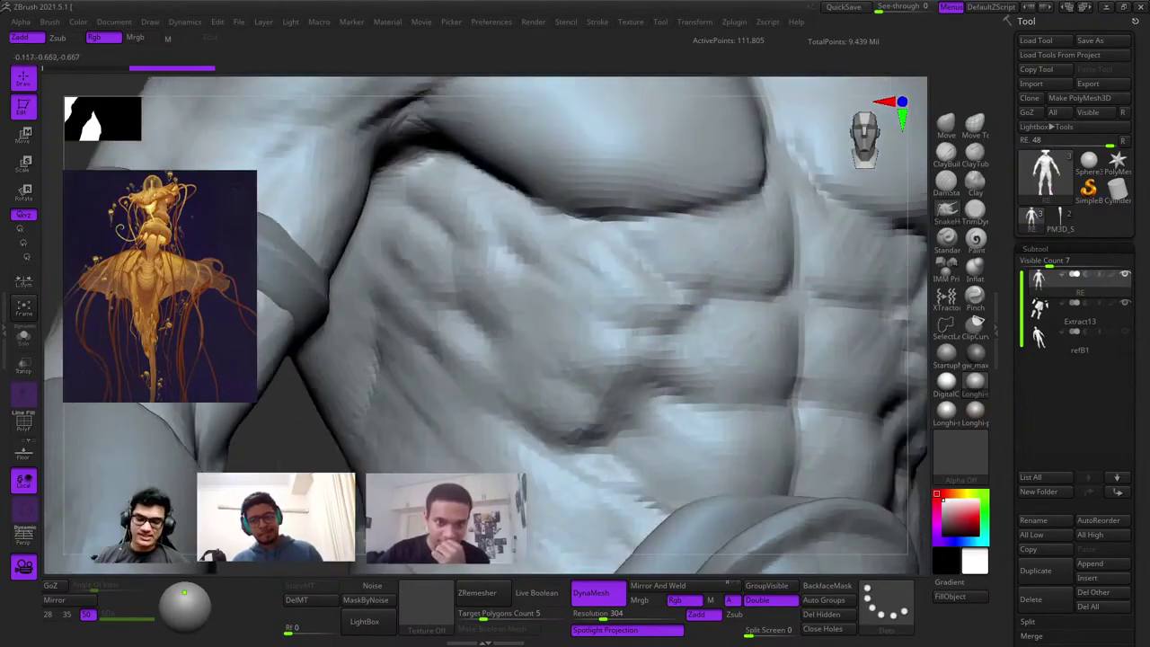
{"action": "right_click_drag", "start_coordinate": [694, 147], "coordinate": [661, 156]}
{"action": "mouse_move", "coordinate": [660, 233]}
{"action": "right_mouse_down", "text": "ctrl"}
{"action": "mouse_move", "coordinate": [656, 148]}
{"action": "mouse_move", "coordinate": [697, 160]}
{"action": "mouse_move", "coordinate": [654, 254]}
{"action": "right_mouse_up", "text": "ctrl"}
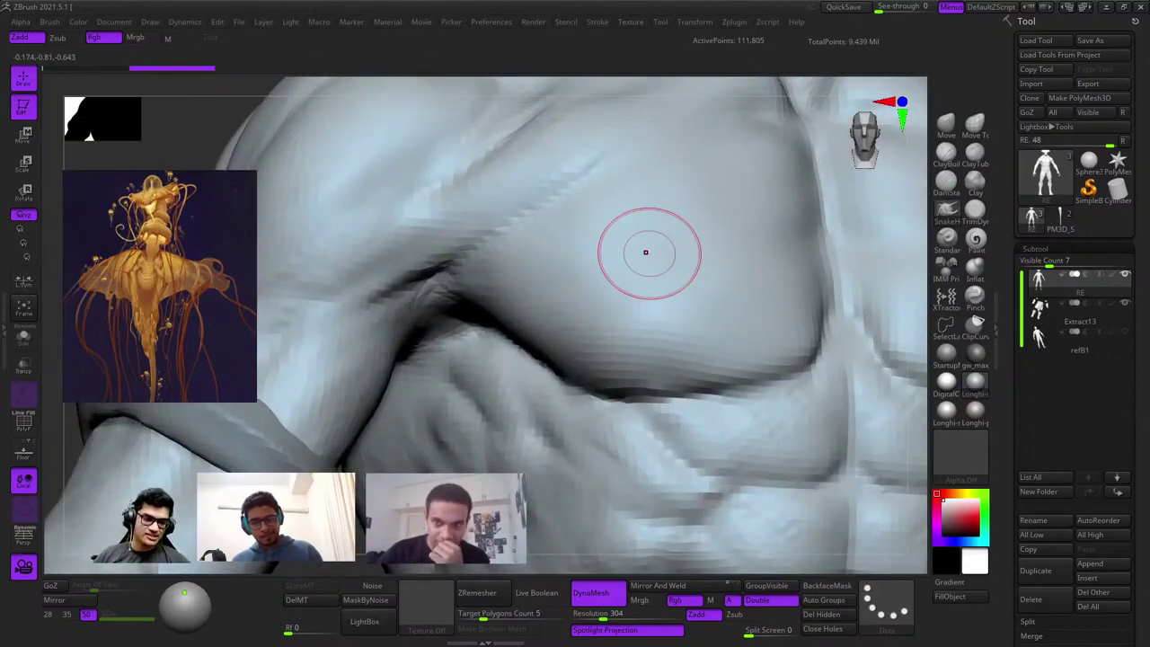
{"action": "right_click_drag", "start_coordinate": [646, 252], "coordinate": [687, 170], "text": "ctrl"}
{"action": "right_click_drag", "start_coordinate": [680, 367], "coordinate": [677, 255], "text": "alt"}
{"action": "left_click", "coordinate": [1112, 274], "text": "shift"}
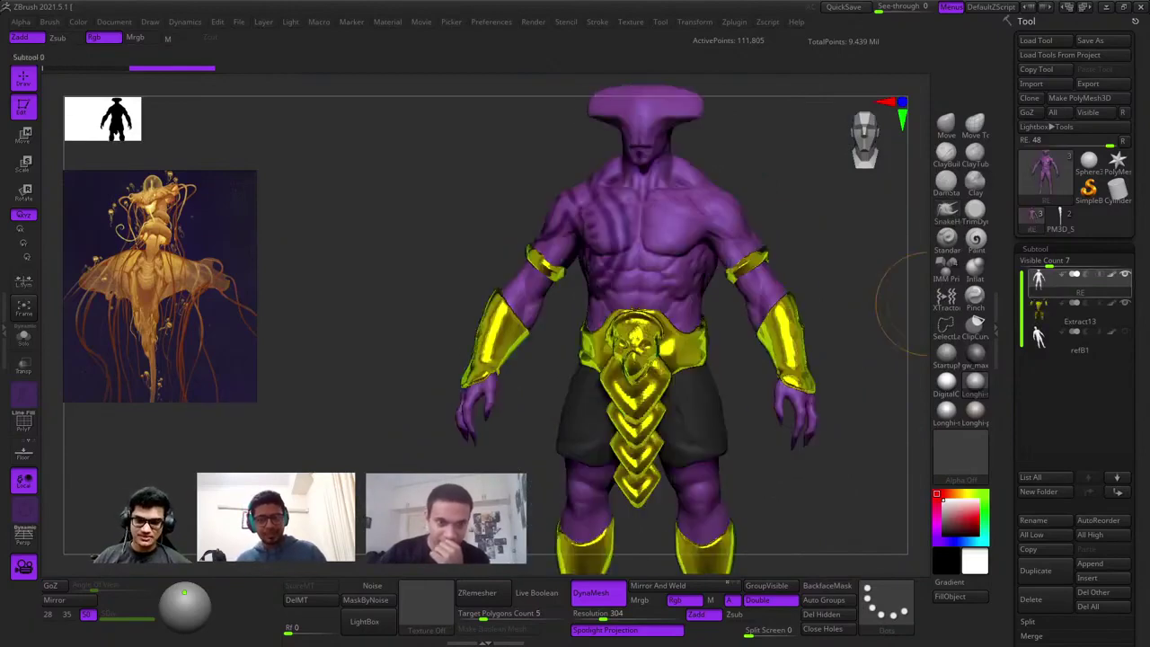
{"action": "left_click", "coordinate": [1111, 303]}
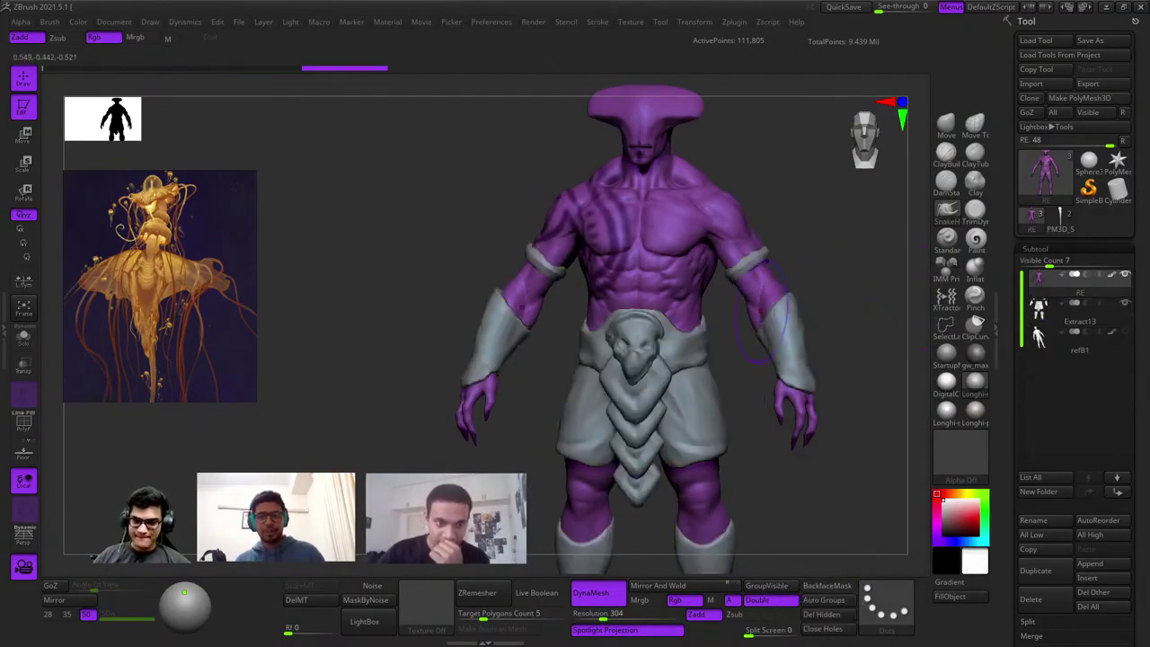
Return to the jellyfish figure tool and frame its tapered body from the side.
{"action": "left_click", "coordinate": [1061, 219]}
{"action": "key", "text": "f"}
{"action": "right_click_drag", "start_coordinate": [634, 257], "coordinate": [530, 269]}
{"action": "mouse_move", "coordinate": [710, 297]}
{"action": "right_mouse_down", "text": "ctrl"}
{"action": "mouse_move", "coordinate": [711, 353]}
{"action": "mouse_move", "coordinate": [722, 295]}
{"action": "right_mouse_up", "text": "ctrl"}
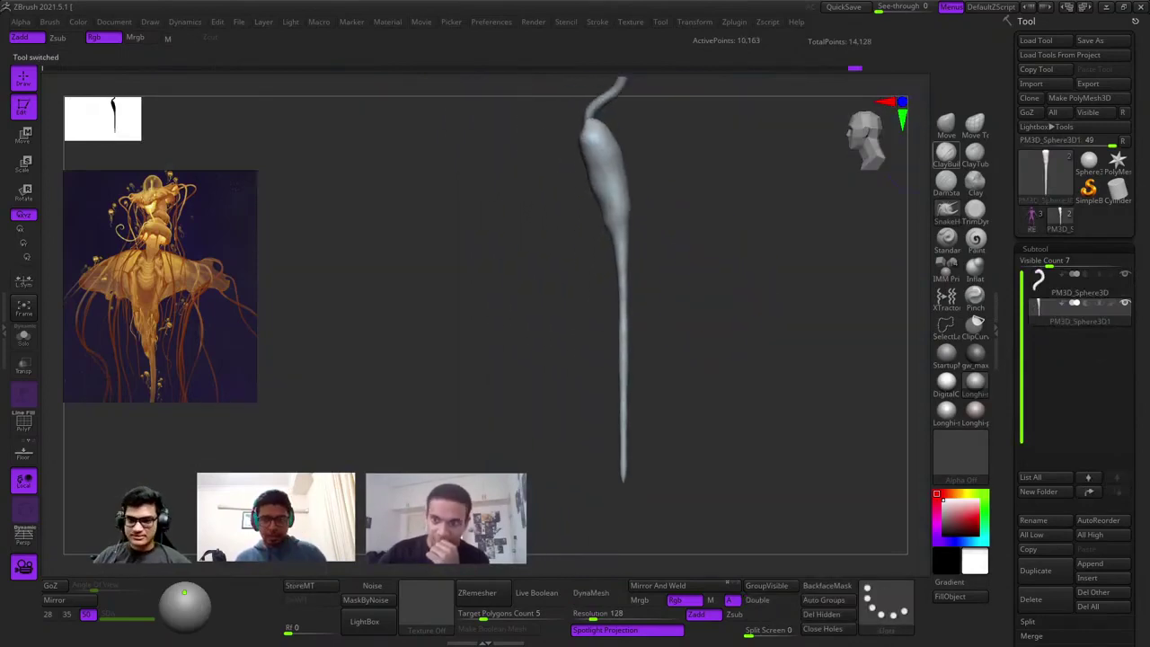
Bend the figure's long tapered tail into a gentle S-curve with the Move brush, adjusting the brush size as needed.
{"action": "key", "text": "space"}
{"action": "left_click_drag", "start_coordinate": [616, 318], "coordinate": [633, 309]}
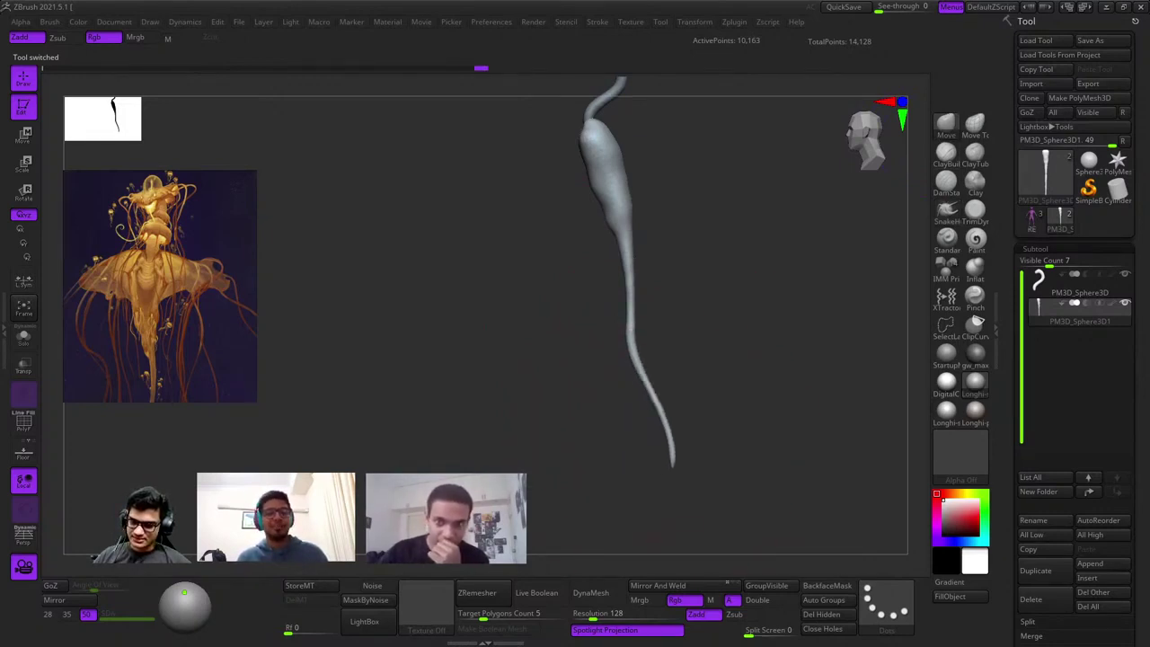
{"action": "key", "text": "space"}
{"action": "left_click_drag", "start_coordinate": [707, 405], "coordinate": [678, 399]}
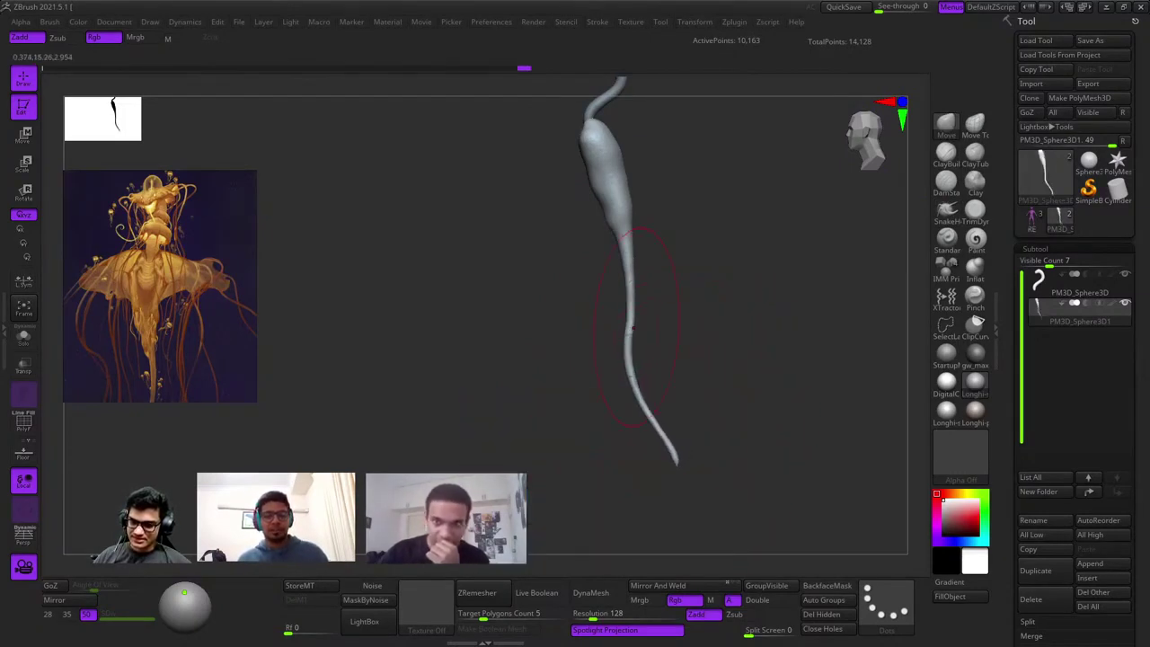
{"action": "left_click_drag", "start_coordinate": [627, 298], "coordinate": [618, 298]}
{"action": "right_click_drag", "start_coordinate": [607, 285], "coordinate": [620, 378], "text": "alt"}
{"action": "mouse_move", "coordinate": [620, 377]}
{"action": "right_mouse_down", "text": "ctrl"}
{"action": "mouse_move", "coordinate": [626, 332]}
{"action": "mouse_move", "coordinate": [660, 309]}
{"action": "mouse_move", "coordinate": [659, 396]}
{"action": "mouse_move", "coordinate": [718, 396]}
{"action": "right_mouse_up", "text": "ctrl"}
{"action": "right_click_drag", "start_coordinate": [719, 395], "coordinate": [718, 242], "text": "alt"}
{"action": "right_click_drag", "start_coordinate": [637, 401], "coordinate": [650, 367], "text": "alt"}
{"action": "key", "text": "space"}
{"action": "mouse_move", "coordinate": [629, 372]}
{"action": "left_mouse_down"}
{"action": "mouse_move", "coordinate": [647, 372]}
{"action": "mouse_move", "coordinate": [654, 345]}
{"action": "left_mouse_up"}
Isolate the tail by masking the body above it, rotate it about its base with the gizmo, and clear the mask.
{"action": "right_click_drag", "start_coordinate": [554, 306], "coordinate": [644, 221]}
{"action": "right_click_drag", "start_coordinate": [645, 221], "coordinate": [644, 184], "text": "ctrl"}
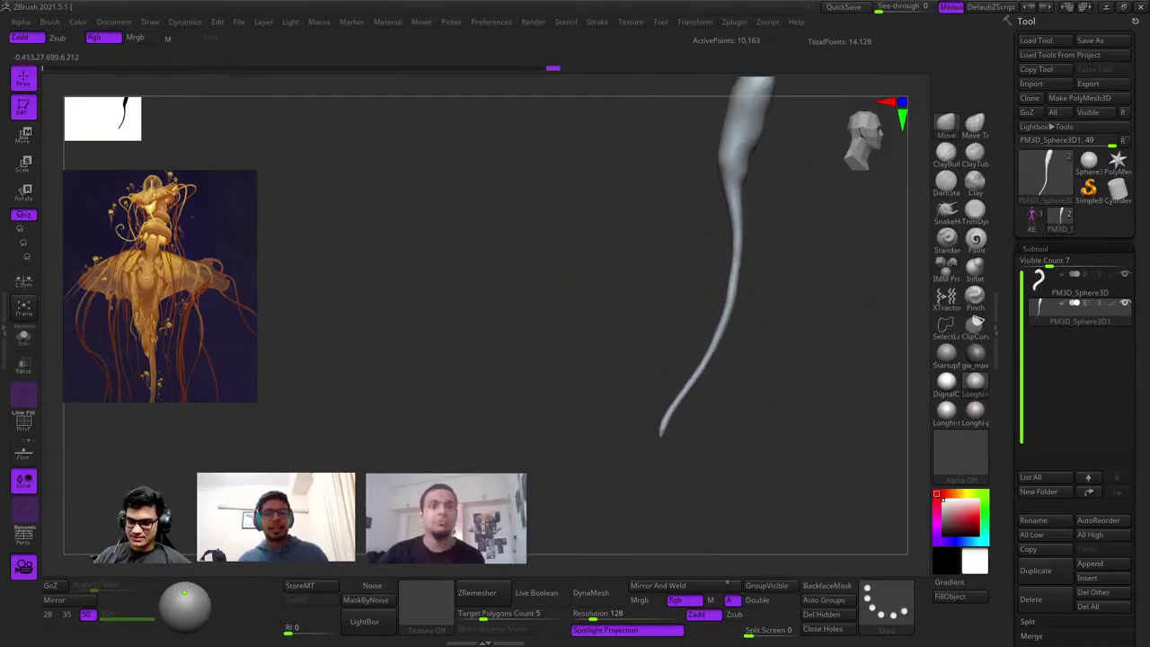
{"action": "left_click_drag", "start_coordinate": [539, 467], "coordinate": [773, 206], "text": "ctrl"}
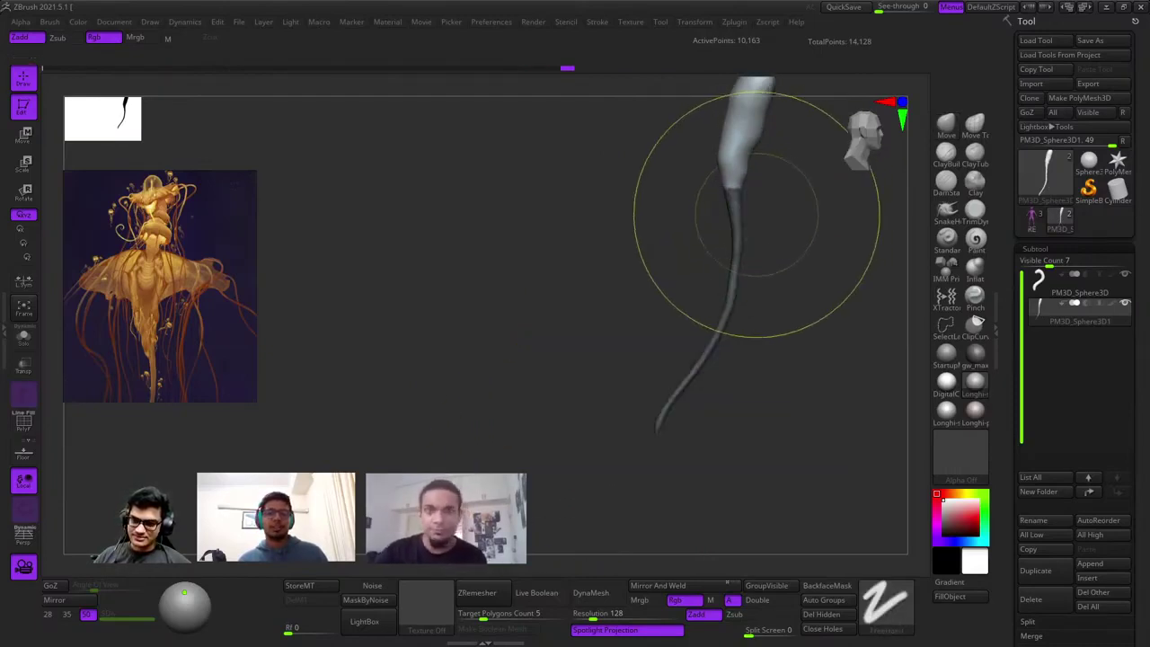
{"action": "left_click", "coordinate": [770, 225], "text": "ctrl"}
{"action": "right_click_drag", "start_coordinate": [734, 203], "coordinate": [691, 326], "text": "alt"}
{"action": "key", "text": "e"}
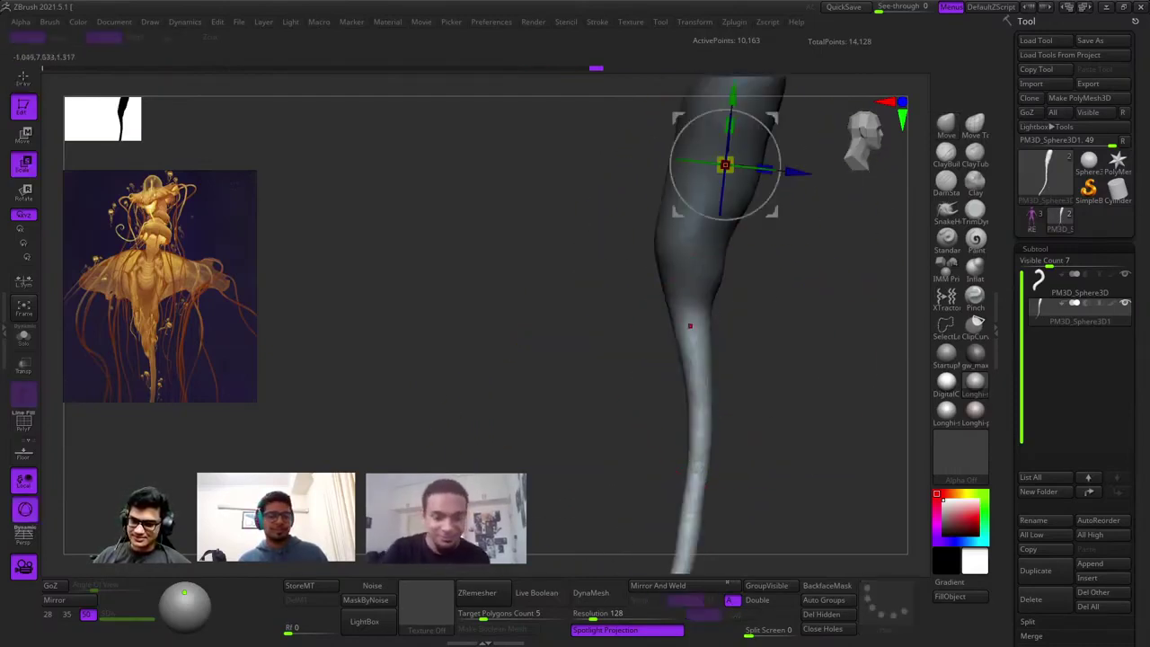
{"action": "left_click", "coordinate": [687, 306], "text": "alt"}
{"action": "left_click", "coordinate": [672, 210]}
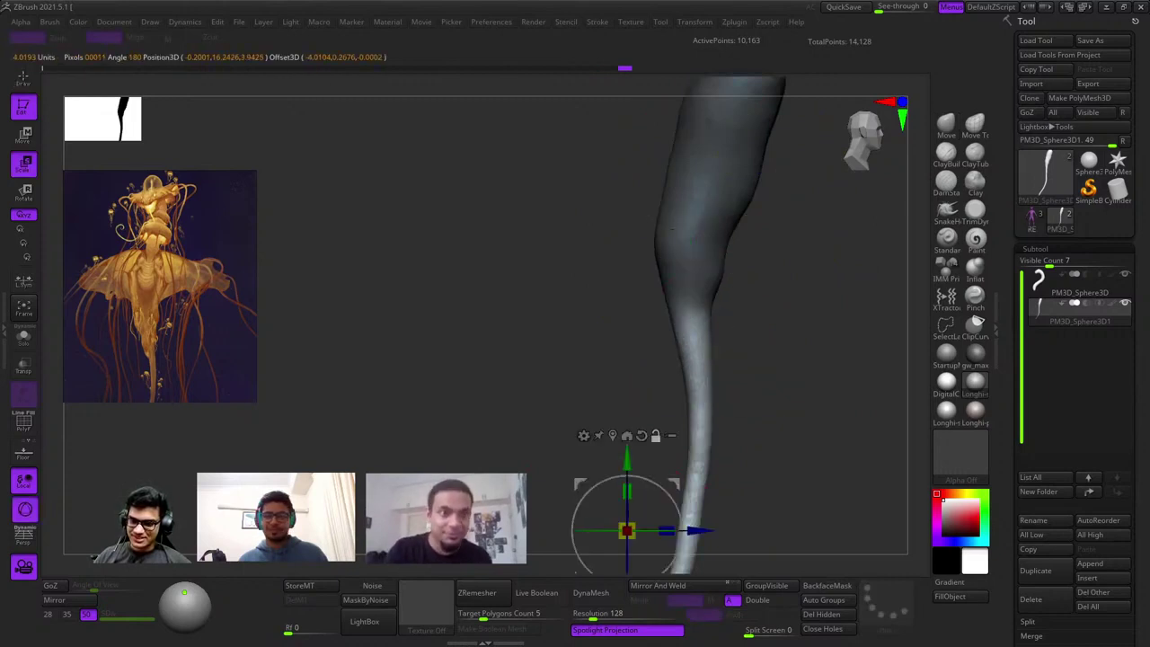
{"action": "right_click_drag", "start_coordinate": [648, 404], "coordinate": [649, 359], "text": "ctrl"}
{"action": "left_click_drag", "start_coordinate": [695, 440], "coordinate": [693, 356], "text": "alt"}
{"action": "left_click", "coordinate": [705, 245], "text": "alt"}
{"action": "mouse_move", "coordinate": [690, 395]}
{"action": "left_mouse_down"}
{"action": "mouse_move", "coordinate": [658, 477]}
{"action": "mouse_move", "coordinate": [613, 458]}
{"action": "left_mouse_up"}
{"action": "key", "text": "q"}
{"action": "left_click_drag", "start_coordinate": [791, 289], "coordinate": [811, 311], "text": "ctrl"}
Pull a symmetrical pair of tapering arms down from the shoulders with SnakeHook in the front view.
{"action": "right_click_drag", "start_coordinate": [811, 311], "coordinate": [790, 269], "text": "ctrl"}
{"action": "right_click_drag", "start_coordinate": [791, 269], "coordinate": [682, 364]}
{"action": "key", "text": "space"}
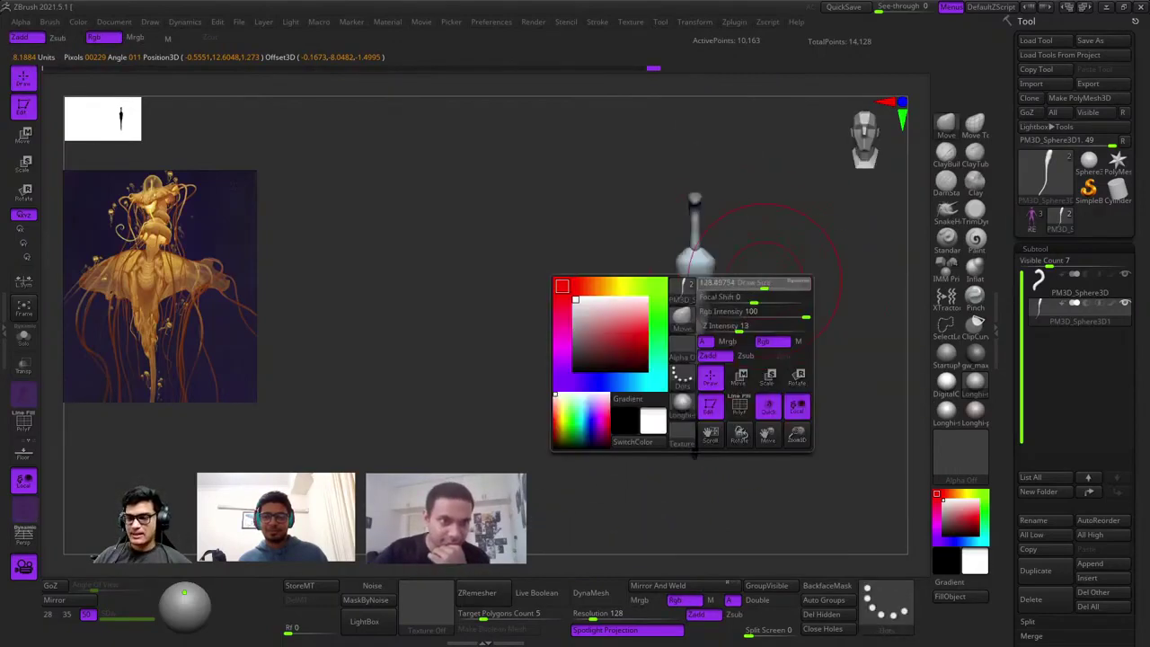
{"action": "left_click_drag", "start_coordinate": [765, 282], "coordinate": [757, 279]}
{"action": "key", "text": "shift+f"}
{"action": "key", "text": "shift+f"}
{"action": "key", "text": "f"}
{"action": "mouse_move", "coordinate": [778, 277]}
{"action": "right_mouse_down"}
{"action": "mouse_move", "coordinate": [718, 216]}
{"action": "mouse_move", "coordinate": [788, 245]}
{"action": "mouse_move", "coordinate": [719, 247]}
{"action": "mouse_move", "coordinate": [644, 300]}
{"action": "mouse_move", "coordinate": [684, 261]}
{"action": "right_mouse_up"}
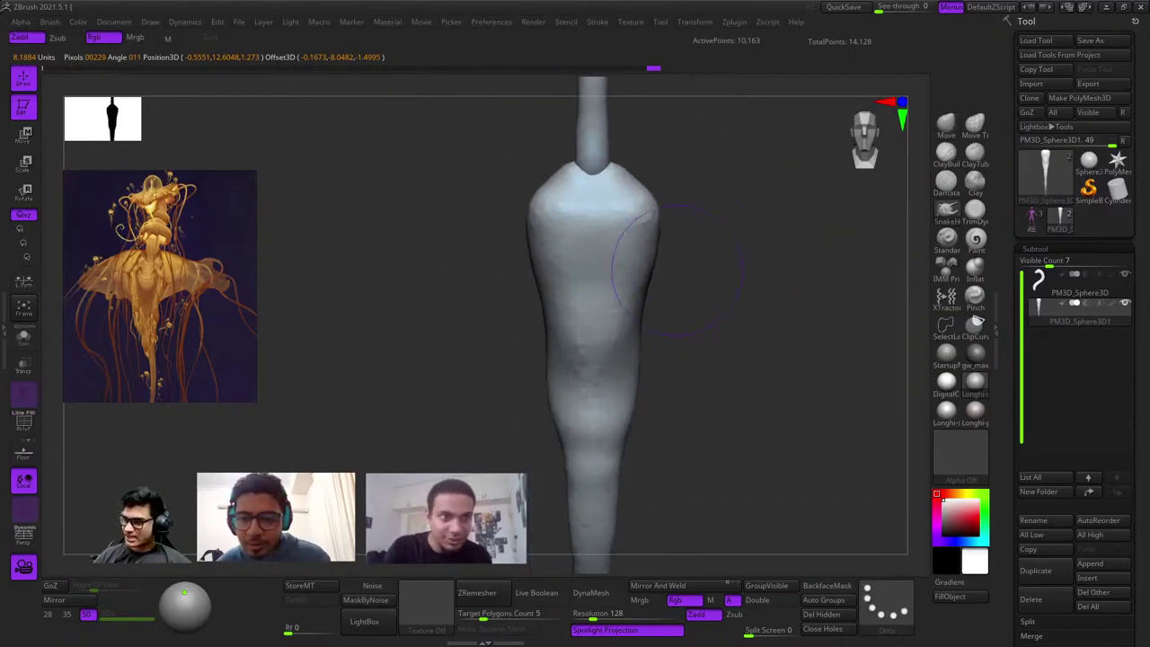
{"action": "key", "text": "space"}
{"action": "left_click_drag", "start_coordinate": [603, 348], "coordinate": [584, 349]}
{"action": "mouse_move", "coordinate": [652, 232]}
{"action": "left_mouse_down"}
{"action": "mouse_move", "coordinate": [681, 313]}
{"action": "mouse_move", "coordinate": [656, 386]}
{"action": "left_mouse_up"}
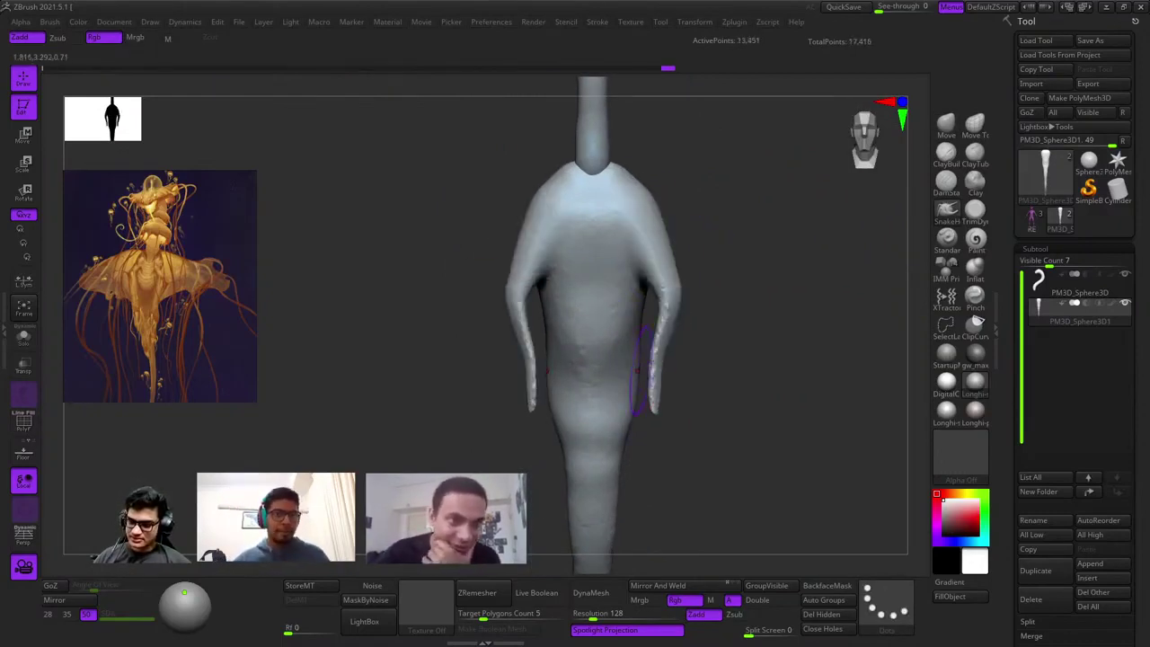
Pull a symmetrical pair of tapering legs out of the hips and adjust their shape from the side.
{"action": "right_click_drag", "start_coordinate": [637, 371], "coordinate": [706, 262], "text": "alt"}
{"action": "key", "text": "space"}
{"action": "left_click_drag", "start_coordinate": [626, 349], "coordinate": [604, 349]}
{"action": "left_click_drag", "start_coordinate": [696, 310], "coordinate": [716, 394]}
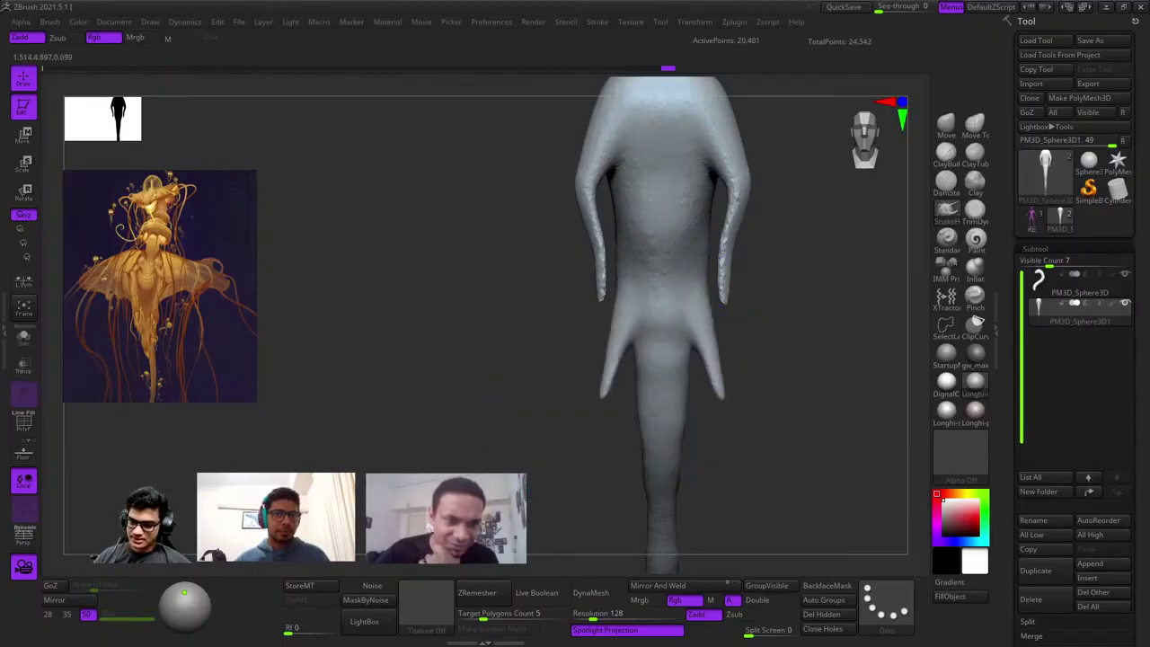
{"action": "right_click_drag", "start_coordinate": [791, 378], "coordinate": [629, 377]}
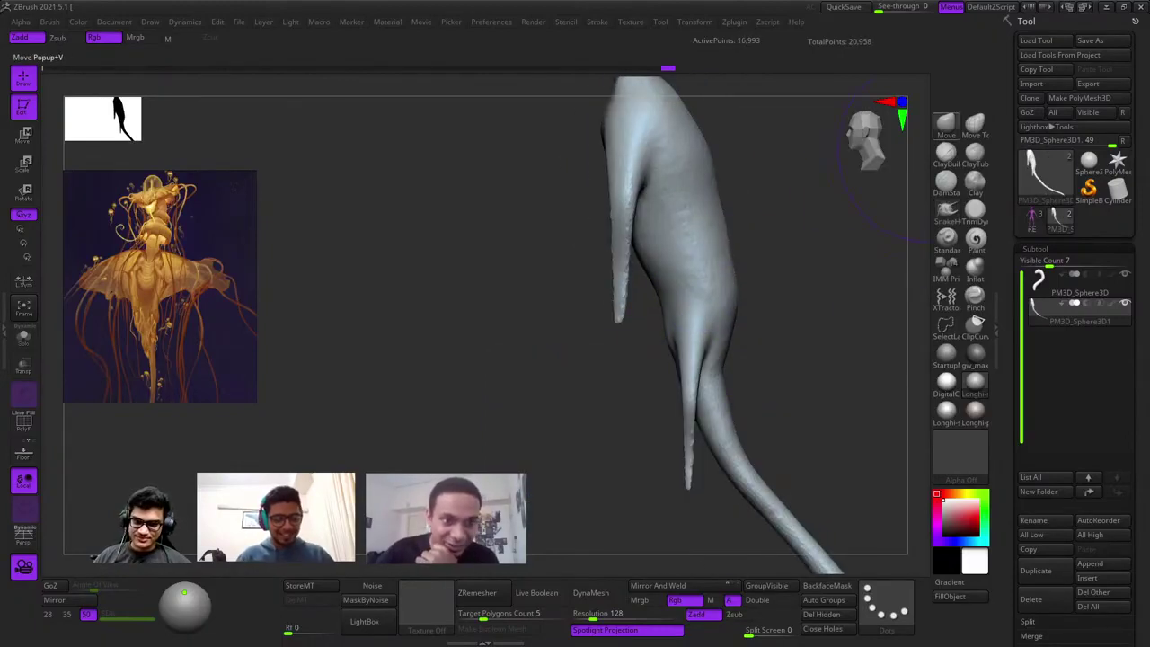
{"action": "mouse_move", "coordinate": [688, 390]}
{"action": "left_mouse_down"}
{"action": "mouse_move", "coordinate": [672, 385]}
{"action": "mouse_move", "coordinate": [690, 381]}
{"action": "left_mouse_up"}
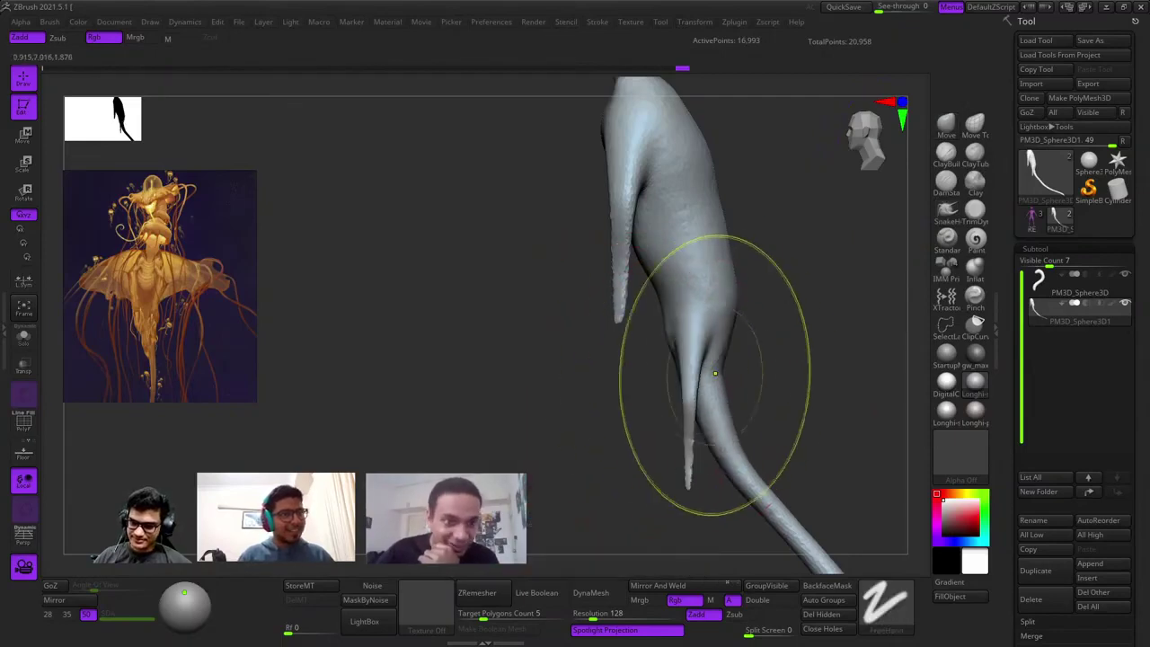
Switch the mask stroke to Lasso and mask everything except the legs and the hip area around them.
{"action": "mouse_move", "coordinate": [763, 382]}
{"action": "right_mouse_down"}
{"action": "mouse_move", "coordinate": [704, 393]}
{"action": "mouse_move", "coordinate": [763, 393]}
{"action": "mouse_move", "coordinate": [718, 393]}
{"action": "right_mouse_up"}
{"action": "key", "text": "space"}
{"action": "mouse_move", "coordinate": [656, 399]}
{"action": "left_mouse_down"}
{"action": "mouse_move", "coordinate": [620, 399]}
{"action": "mouse_move", "coordinate": [719, 480]}
{"action": "left_mouse_up"}
{"action": "left_click", "coordinate": [885, 603]}
{"action": "left_click", "coordinate": [827, 505]}
{"action": "left_click_drag", "start_coordinate": [710, 325], "coordinate": [663, 329], "text": "ctrl"}
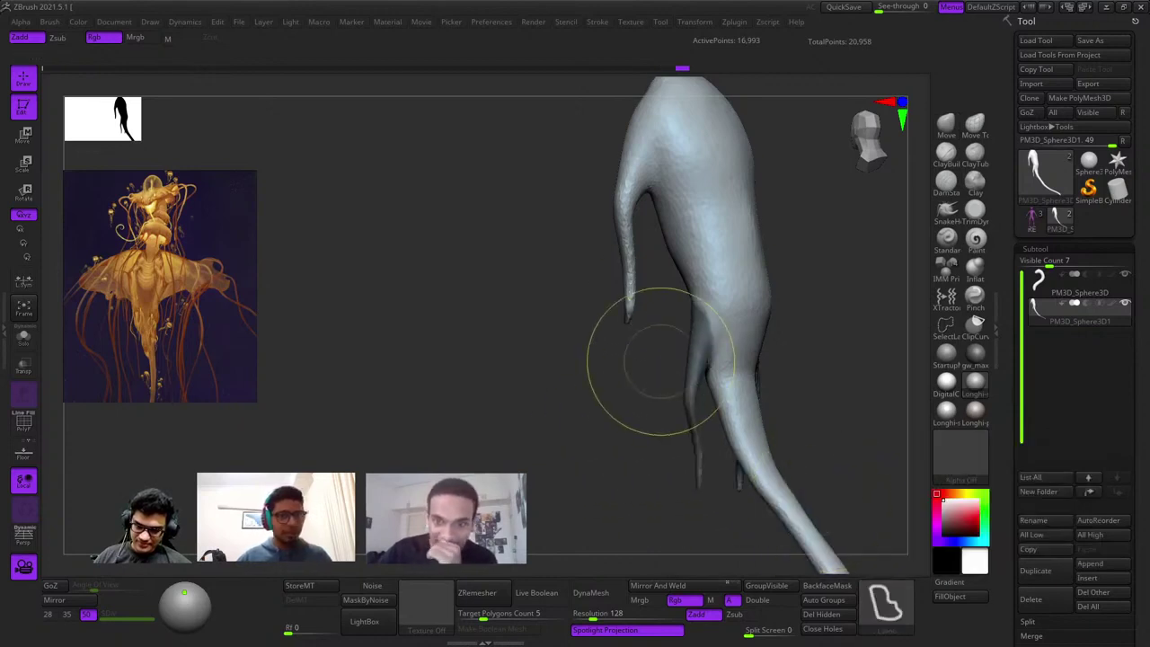
{"action": "left_click", "coordinate": [663, 365], "text": "ctrl"}
{"action": "right_click_drag", "start_coordinate": [698, 344], "coordinate": [662, 324]}
{"action": "mouse_move", "coordinate": [577, 300]}
{"action": "left_mouse_down", "text": "ctrl"}
{"action": "mouse_move", "coordinate": [645, 361]}
{"action": "mouse_move", "coordinate": [593, 310]}
{"action": "left_mouse_up", "text": "ctrl"}
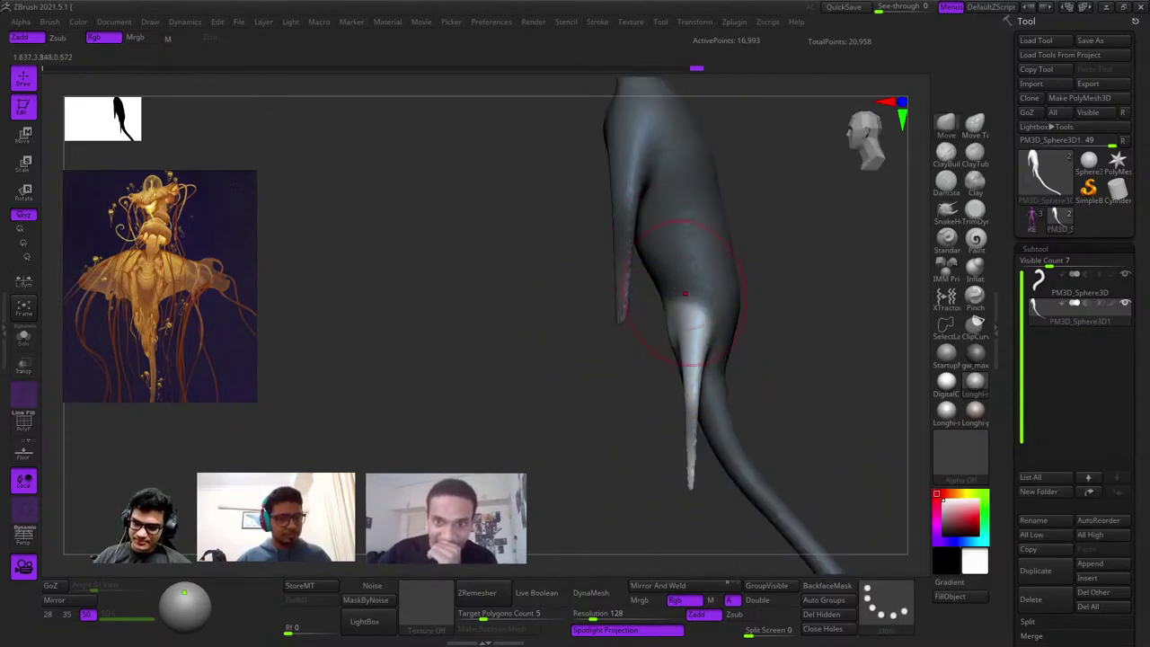
Place the gizmo at the hips with its orientation reset, and mask the middle of the pelvis between the legs.
{"action": "key", "text": "w"}
{"action": "left_click", "coordinate": [720, 278]}
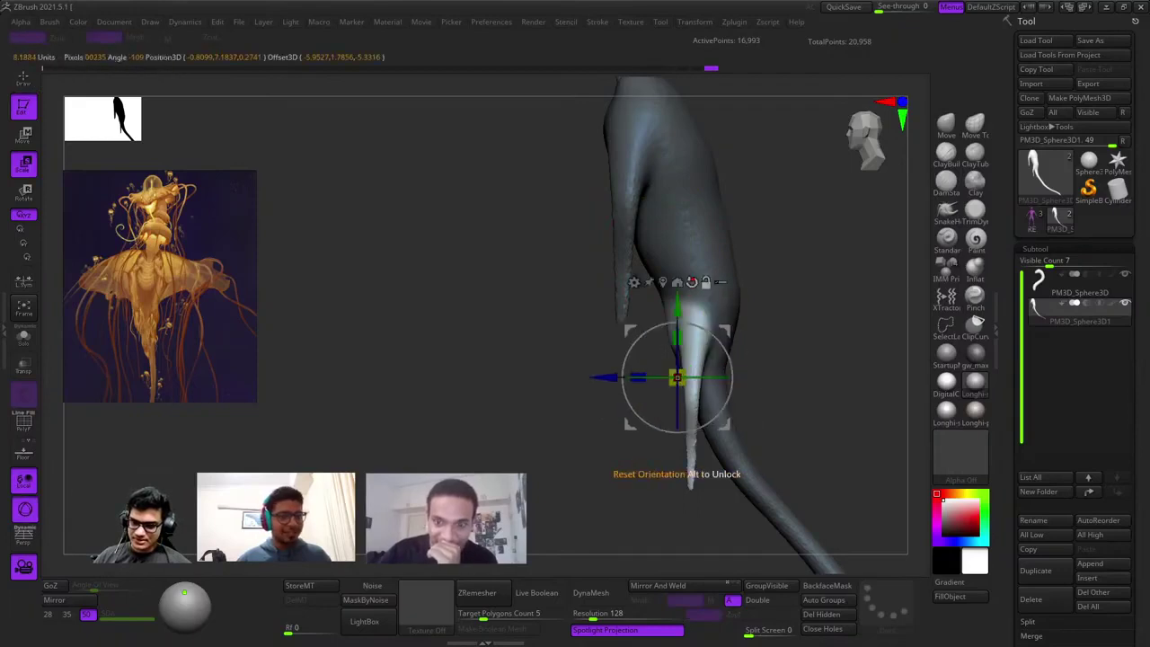
{"action": "right_click_drag", "start_coordinate": [707, 303], "coordinate": [706, 359], "text": "ctrl"}
{"action": "left_click_drag", "start_coordinate": [706, 364], "coordinate": [734, 287]}
{"action": "right_click_drag", "start_coordinate": [734, 287], "coordinate": [824, 289], "text": "shift"}
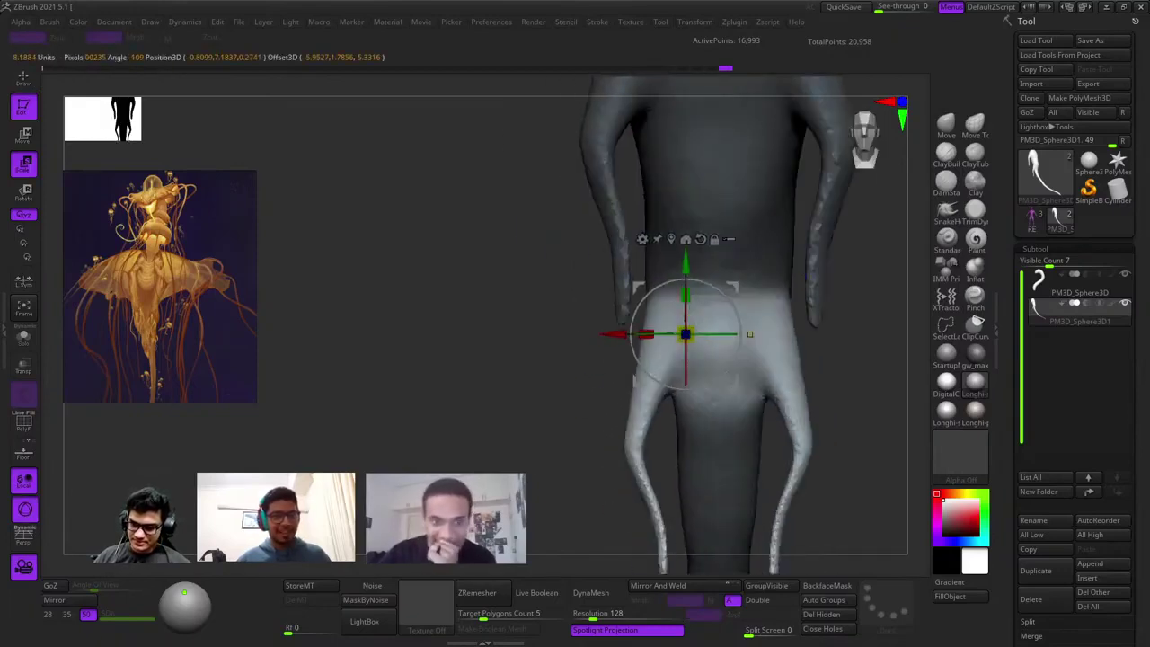
{"action": "key", "text": "q"}
{"action": "key", "text": "space"}
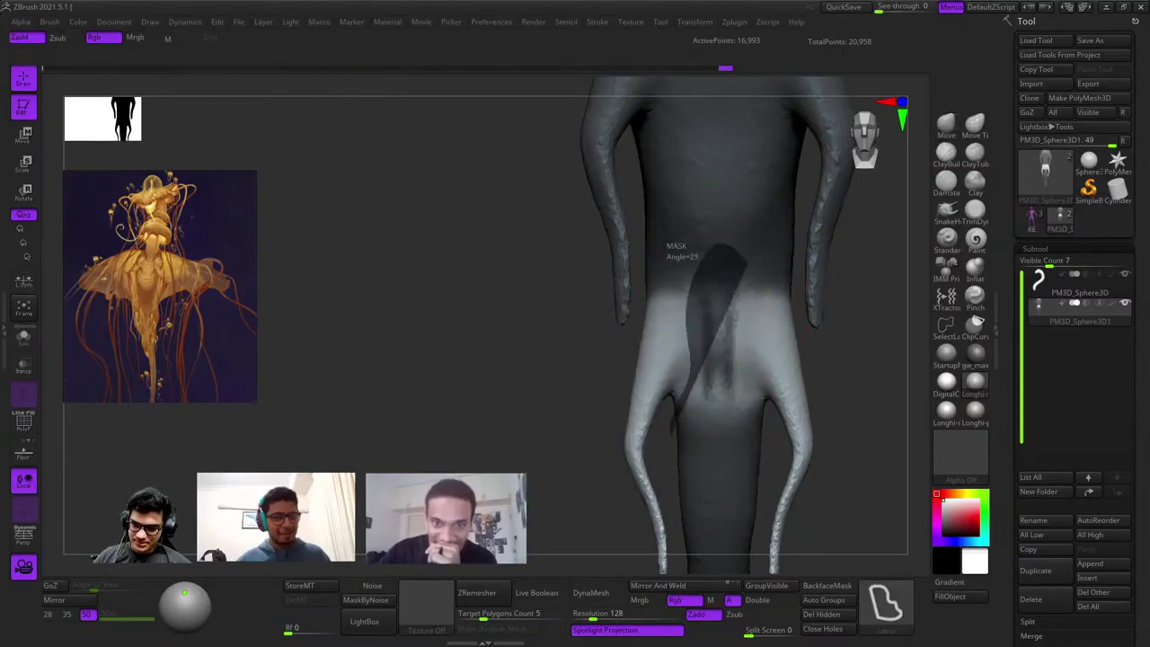
{"action": "left_click_drag", "start_coordinate": [735, 411], "coordinate": [735, 463], "text": "ctrl"}
Rotate the unmasked legs forward about the hips in the side view.
{"action": "right_click_drag", "start_coordinate": [716, 414], "coordinate": [737, 373]}
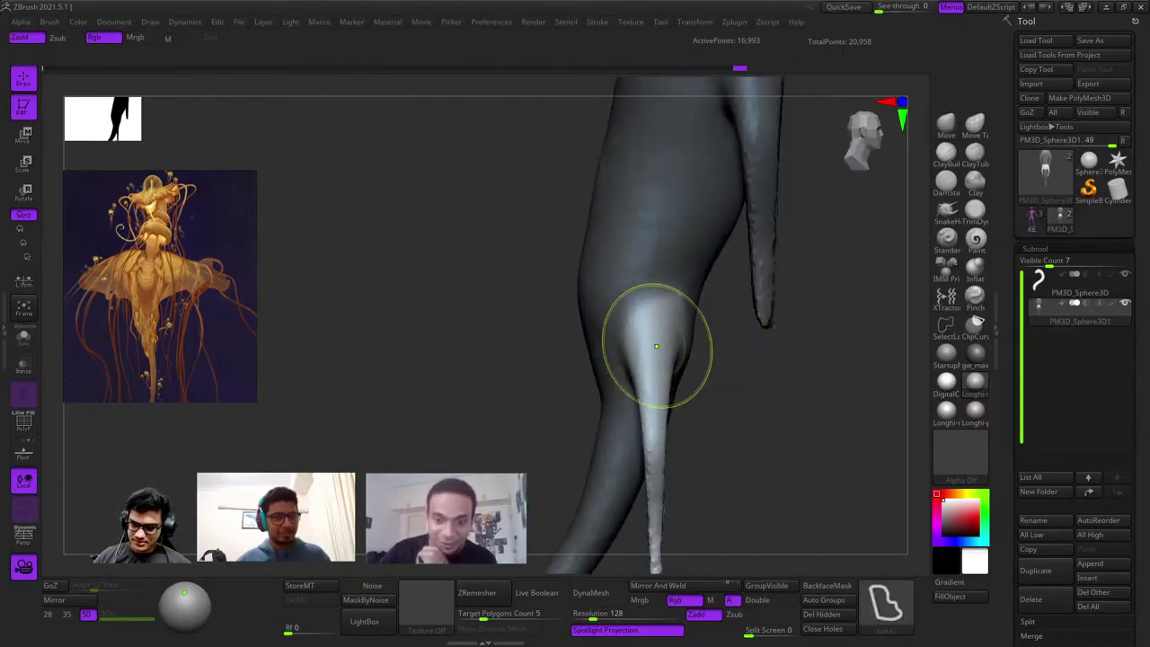
{"action": "left_click_drag", "start_coordinate": [656, 346], "coordinate": [733, 374]}
{"action": "left_click_drag", "start_coordinate": [840, 333], "coordinate": [655, 347]}
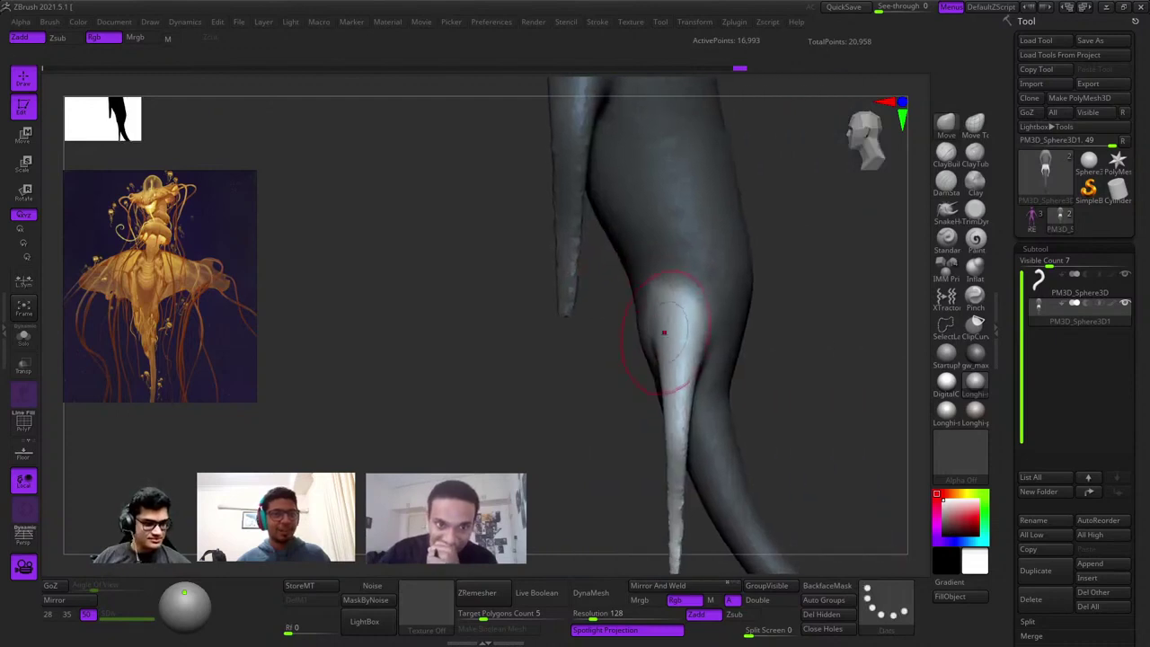
{"action": "key", "text": "e"}
{"action": "mouse_move", "coordinate": [705, 286]}
{"action": "left_mouse_down"}
{"action": "mouse_move", "coordinate": [740, 293]}
{"action": "mouse_move", "coordinate": [704, 279]}
{"action": "left_mouse_up"}
{"action": "key", "text": "q"}
{"action": "mouse_move", "coordinate": [800, 359]}
{"action": "left_mouse_down"}
{"action": "mouse_move", "coordinate": [885, 359]}
{"action": "mouse_move", "coordinate": [857, 400]}
{"action": "left_mouse_up"}
{"action": "mouse_move", "coordinate": [791, 341]}
{"action": "left_mouse_down"}
{"action": "mouse_move", "coordinate": [801, 359]}
{"action": "mouse_move", "coordinate": [876, 377]}
{"action": "left_mouse_up"}
Mask everything above the knees, bend the lower legs backward with the gizmo, and clear the mask.
{"action": "mouse_move", "coordinate": [726, 524]}
{"action": "left_mouse_down", "text": "ctrl"}
{"action": "mouse_move", "coordinate": [769, 331]}
{"action": "mouse_move", "coordinate": [683, 331]}
{"action": "left_mouse_up", "text": "ctrl"}
{"action": "left_click_drag", "start_coordinate": [791, 352], "coordinate": [737, 357]}
{"action": "key", "text": "ctrl+z"}
{"action": "mouse_move", "coordinate": [527, 515]}
{"action": "left_mouse_down", "text": "ctrl"}
{"action": "mouse_move", "coordinate": [612, 463]}
{"action": "mouse_move", "coordinate": [560, 321]}
{"action": "mouse_move", "coordinate": [544, 334]}
{"action": "left_mouse_up", "text": "ctrl"}
{"action": "left_click", "coordinate": [593, 373], "text": "ctrl"}
{"action": "key", "text": "e"}
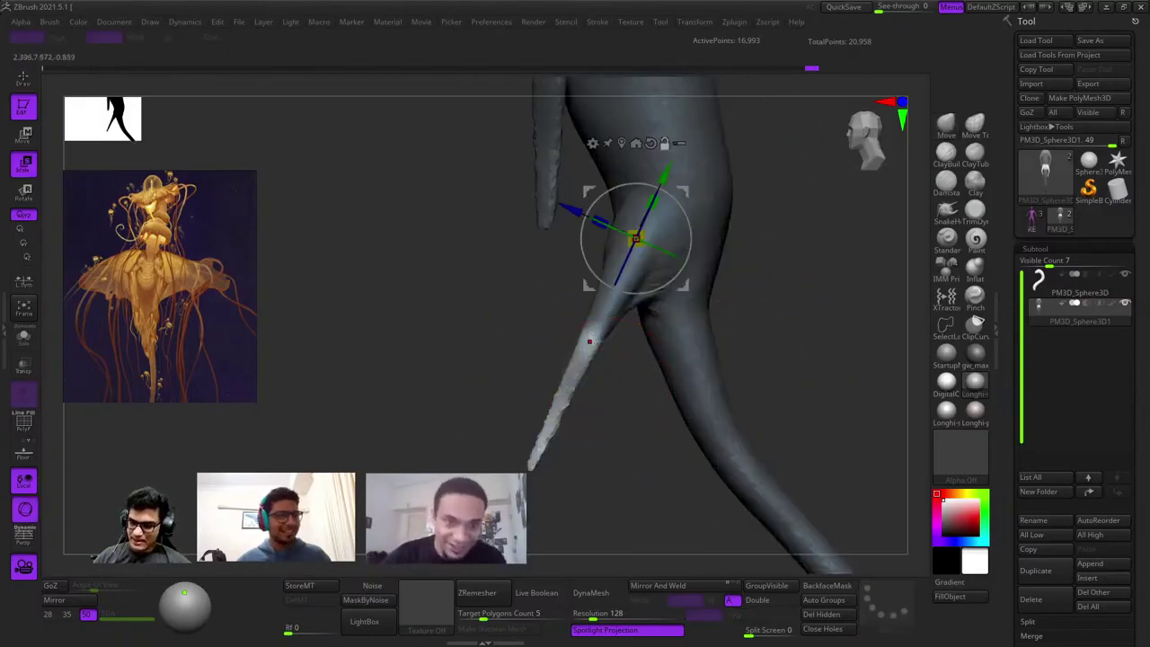
{"action": "left_click_drag", "start_coordinate": [641, 318], "coordinate": [598, 284]}
{"action": "key", "text": "q"}
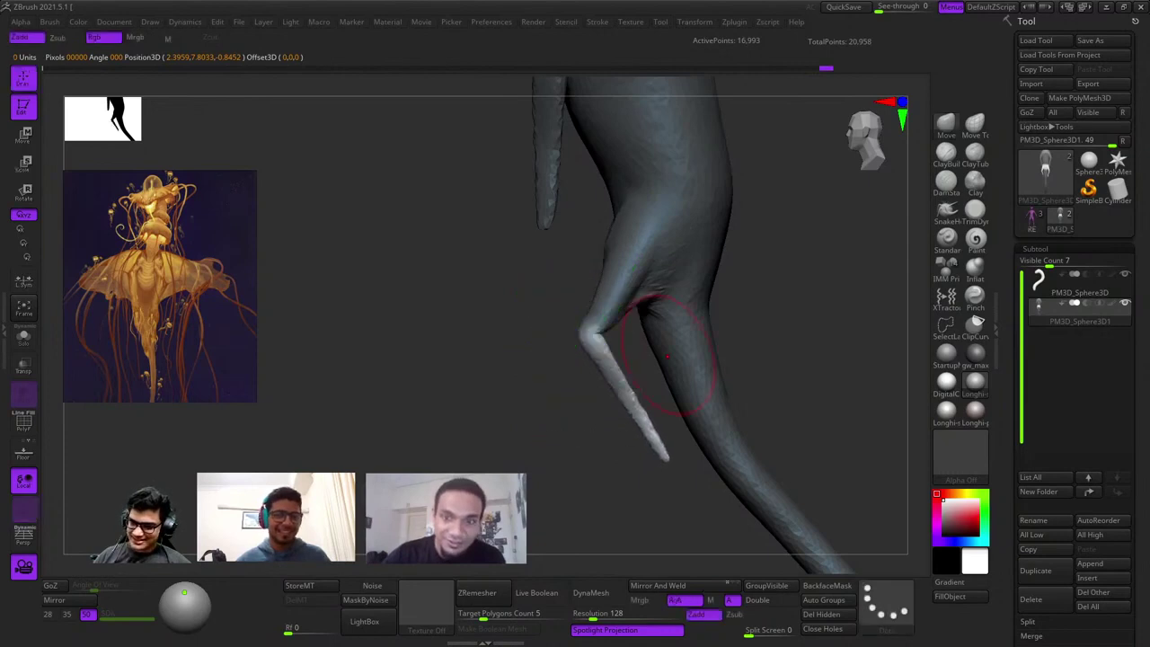
{"action": "mouse_move", "coordinate": [673, 365]}
{"action": "right_mouse_down"}
{"action": "mouse_move", "coordinate": [719, 456]}
{"action": "mouse_move", "coordinate": [763, 372]}
{"action": "right_mouse_up"}
{"action": "left_click_drag", "start_coordinate": [789, 415], "coordinate": [753, 412], "text": "ctrl"}
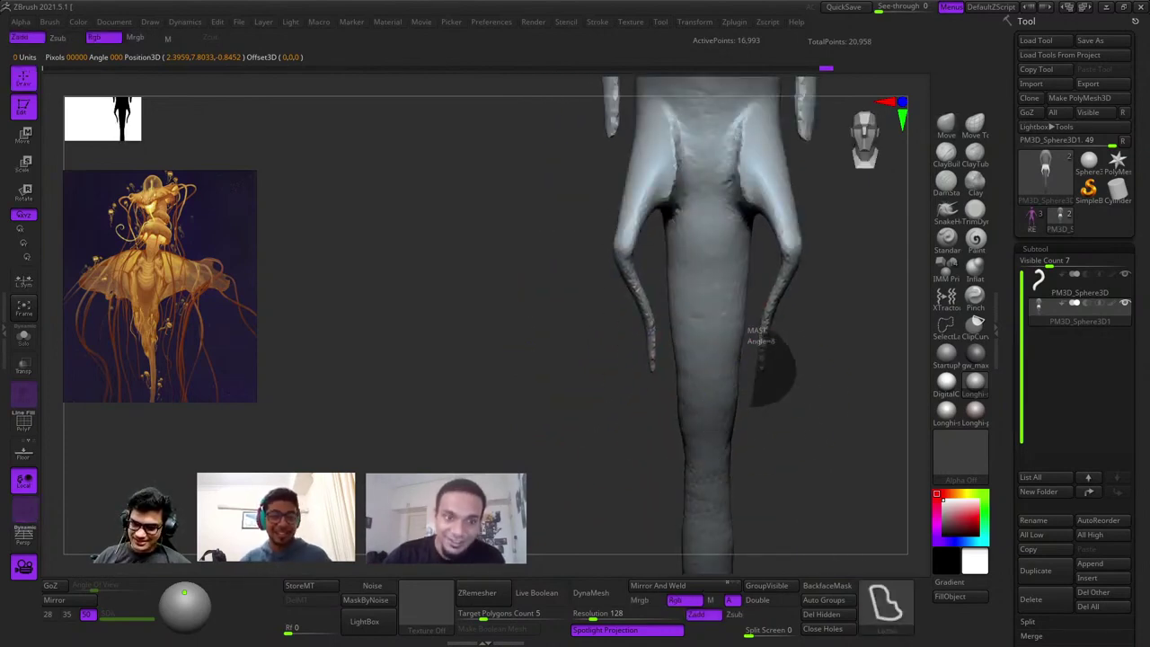
Isolate the ends of the legs with an inverted lasso mask and rotate them about the ankles to form feet.
{"action": "mouse_move", "coordinate": [742, 326]}
{"action": "right_mouse_down"}
{"action": "mouse_move", "coordinate": [701, 362]}
{"action": "mouse_move", "coordinate": [663, 427]}
{"action": "mouse_move", "coordinate": [652, 426]}
{"action": "right_mouse_up"}
{"action": "left_click", "coordinate": [663, 428], "text": "ctrl"}
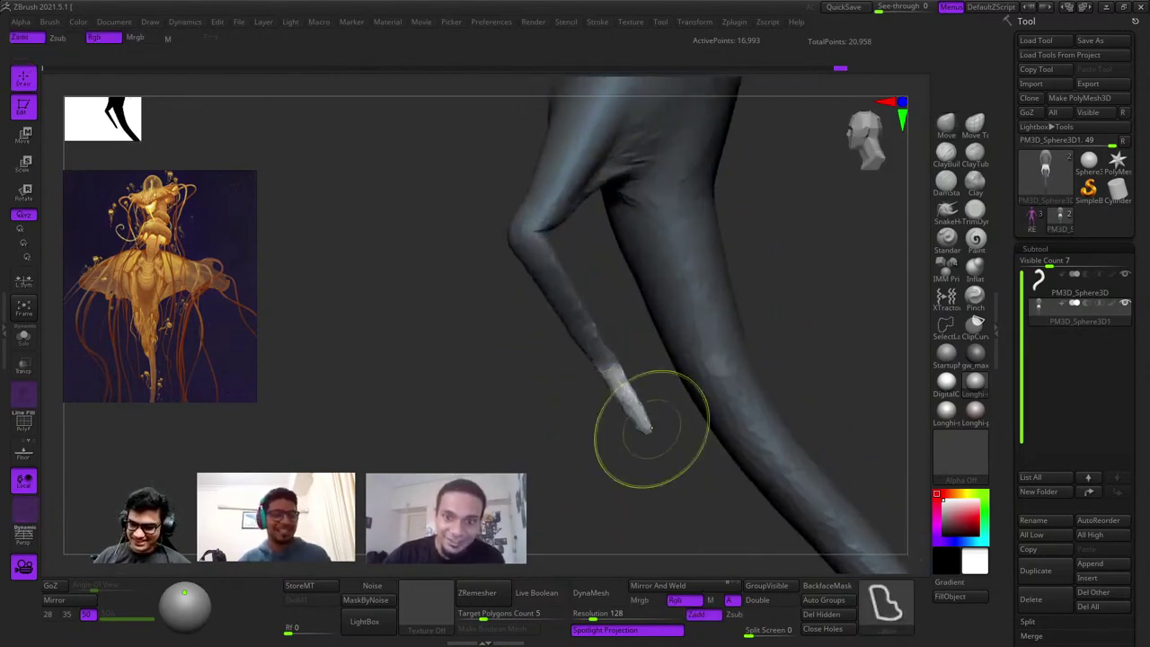
{"action": "left_click", "coordinate": [631, 398], "text": "ctrl"}
{"action": "key", "text": "e"}
{"action": "mouse_move", "coordinate": [627, 304]}
{"action": "left_mouse_down", "text": "ctrl"}
{"action": "mouse_move", "coordinate": [799, 280]}
{"action": "mouse_move", "coordinate": [656, 278]}
{"action": "left_mouse_up", "text": "ctrl"}
{"action": "left_click", "coordinate": [609, 367], "text": "alt"}
{"action": "left_click", "coordinate": [623, 271], "text": "alt"}
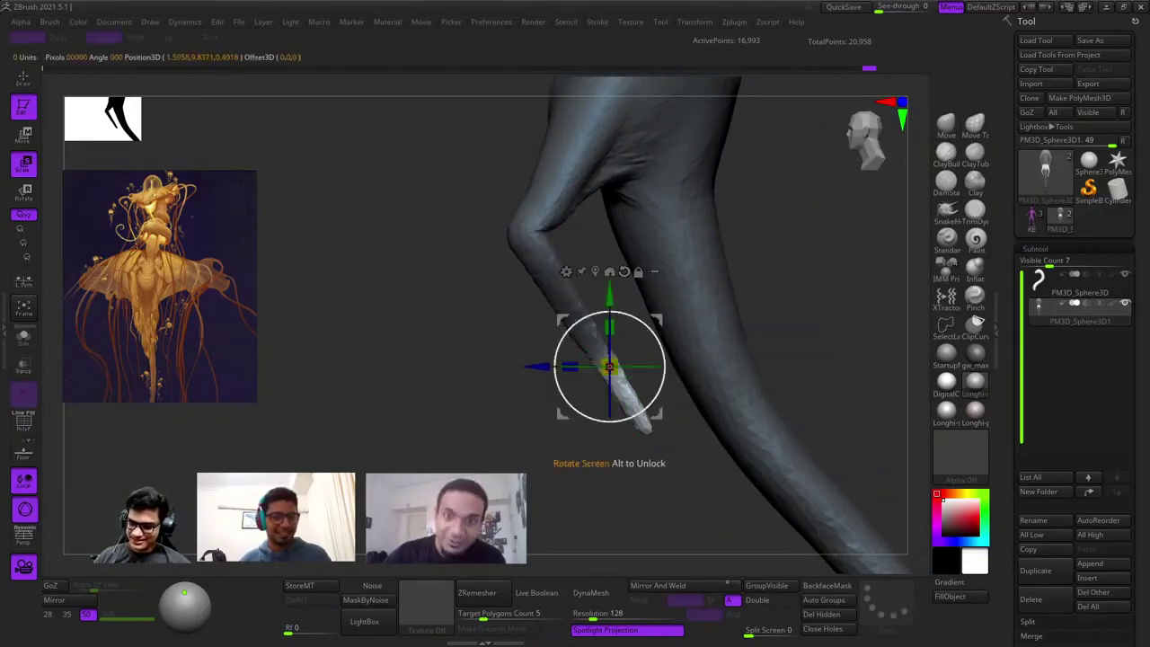
{"action": "left_click_drag", "start_coordinate": [634, 318], "coordinate": [657, 343]}
{"action": "key", "text": "q"}
{"action": "mouse_move", "coordinate": [657, 344]}
{"action": "right_mouse_down", "text": "ctrl"}
{"action": "mouse_move", "coordinate": [643, 266]}
{"action": "mouse_move", "coordinate": [645, 363]}
{"action": "right_mouse_up", "text": "ctrl"}
Isolate the arms with a mask, then shift and rotate them about the shoulders with the gizmo.
{"action": "mouse_move", "coordinate": [746, 333]}
{"action": "right_mouse_down"}
{"action": "mouse_move", "coordinate": [692, 328]}
{"action": "mouse_move", "coordinate": [718, 306]}
{"action": "mouse_move", "coordinate": [726, 254]}
{"action": "mouse_move", "coordinate": [755, 321]}
{"action": "mouse_move", "coordinate": [782, 301]}
{"action": "mouse_move", "coordinate": [742, 366]}
{"action": "right_mouse_up"}
{"action": "left_click_drag", "start_coordinate": [722, 341], "coordinate": [726, 180], "text": "ctrl"}
{"action": "mouse_move", "coordinate": [809, 261]}
{"action": "right_mouse_down"}
{"action": "mouse_move", "coordinate": [739, 260]}
{"action": "mouse_move", "coordinate": [709, 307]}
{"action": "right_mouse_up"}
{"action": "key", "text": "e"}
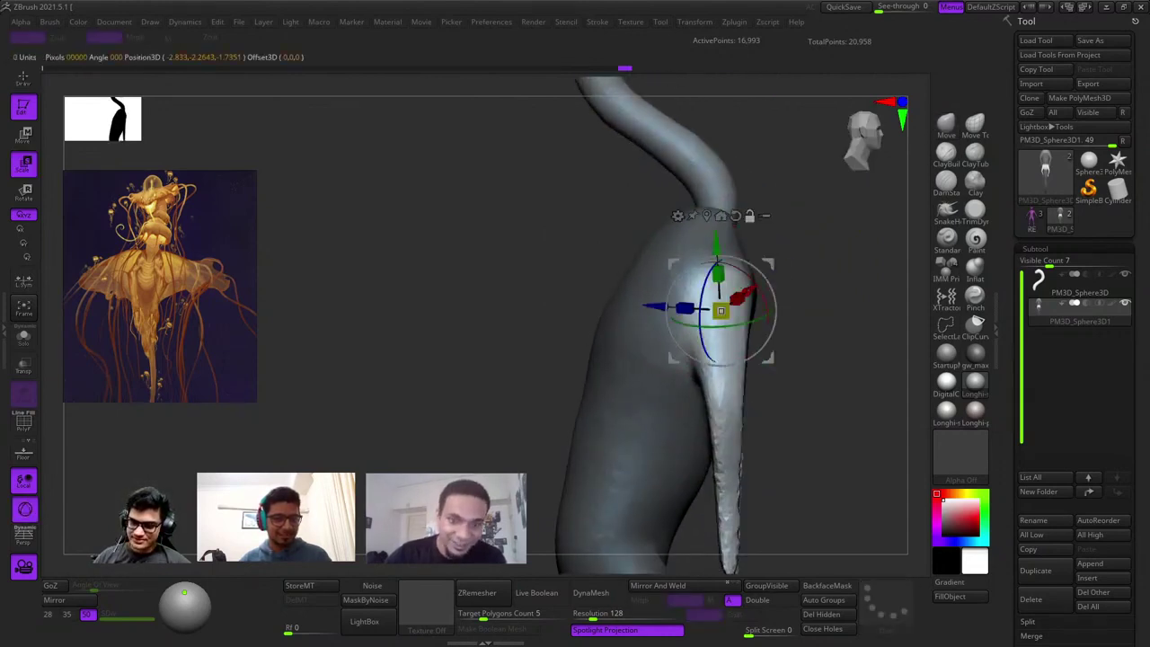
{"action": "left_click_drag", "start_coordinate": [720, 311], "coordinate": [737, 312]}
{"action": "left_click_drag", "start_coordinate": [736, 367], "coordinate": [744, 366]}
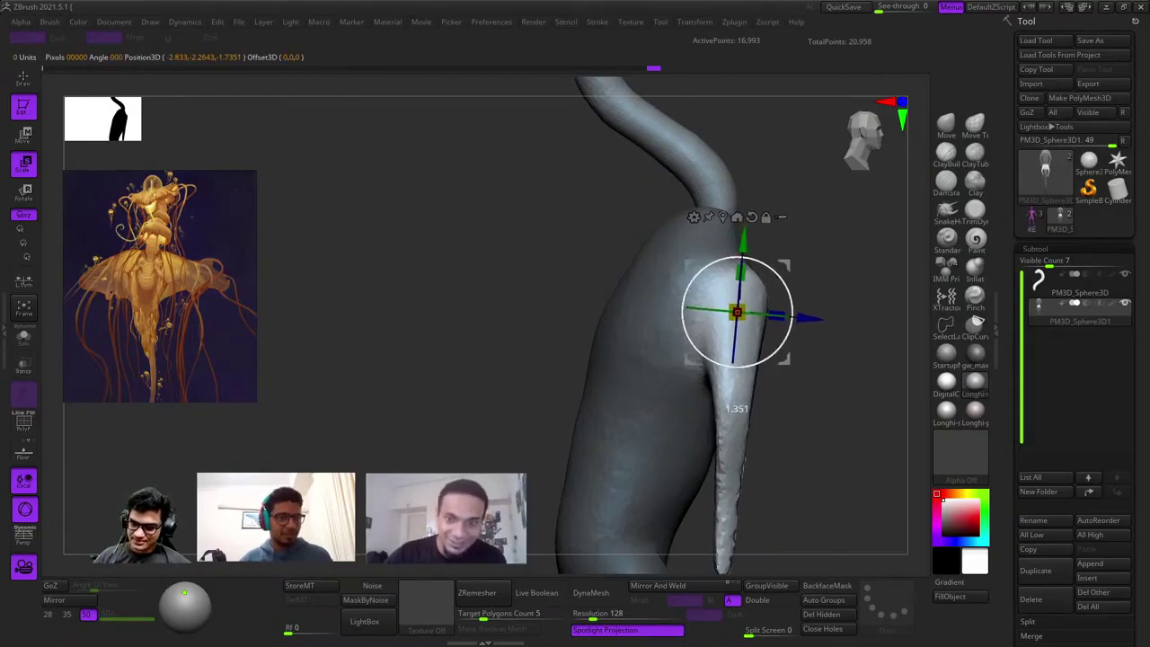
{"action": "key", "text": "q"}
Mask everything above the elbows and rotate the forearms forward about the elbow joint.
{"action": "right_click_drag", "start_coordinate": [557, 328], "coordinate": [677, 333]}
{"action": "mouse_move", "coordinate": [809, 368]}
{"action": "right_mouse_down", "text": "alt"}
{"action": "mouse_move", "coordinate": [738, 351]}
{"action": "mouse_move", "coordinate": [746, 337]}
{"action": "right_mouse_up", "text": "alt"}
{"action": "mouse_move", "coordinate": [760, 496]}
{"action": "left_mouse_down", "text": "ctrl"}
{"action": "mouse_move", "coordinate": [755, 295]}
{"action": "mouse_move", "coordinate": [732, 292]}
{"action": "left_mouse_up", "text": "ctrl"}
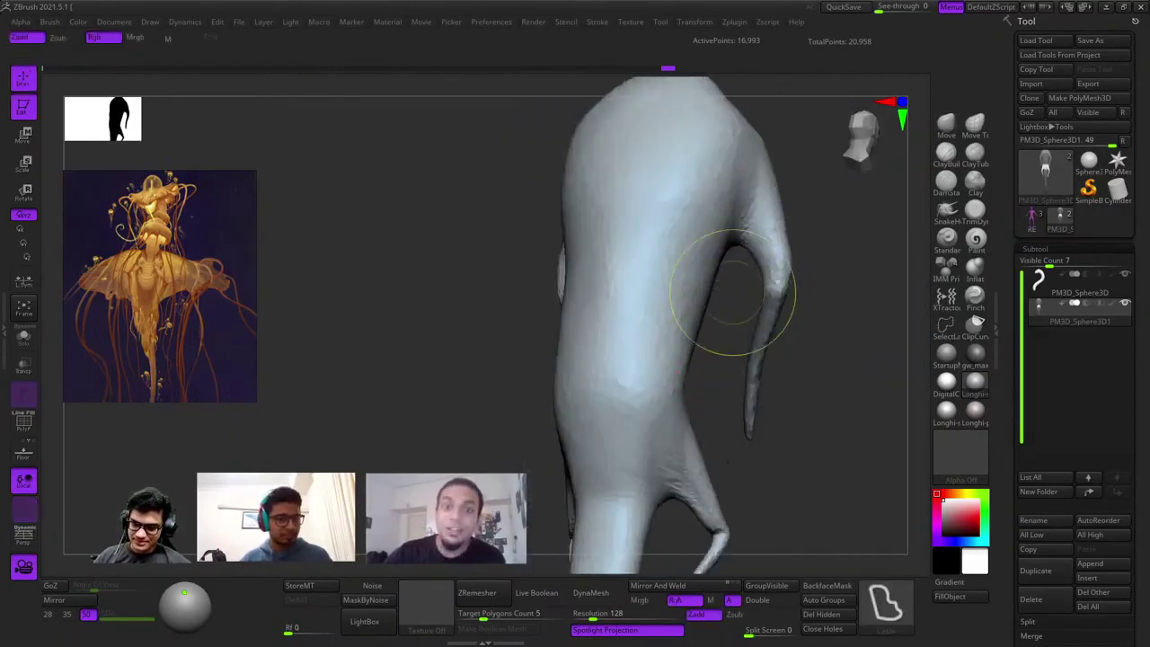
{"action": "left_click", "coordinate": [735, 314], "text": "ctrl"}
{"action": "right_click_drag", "start_coordinate": [773, 318], "coordinate": [774, 298]}
{"action": "key", "text": "w"}
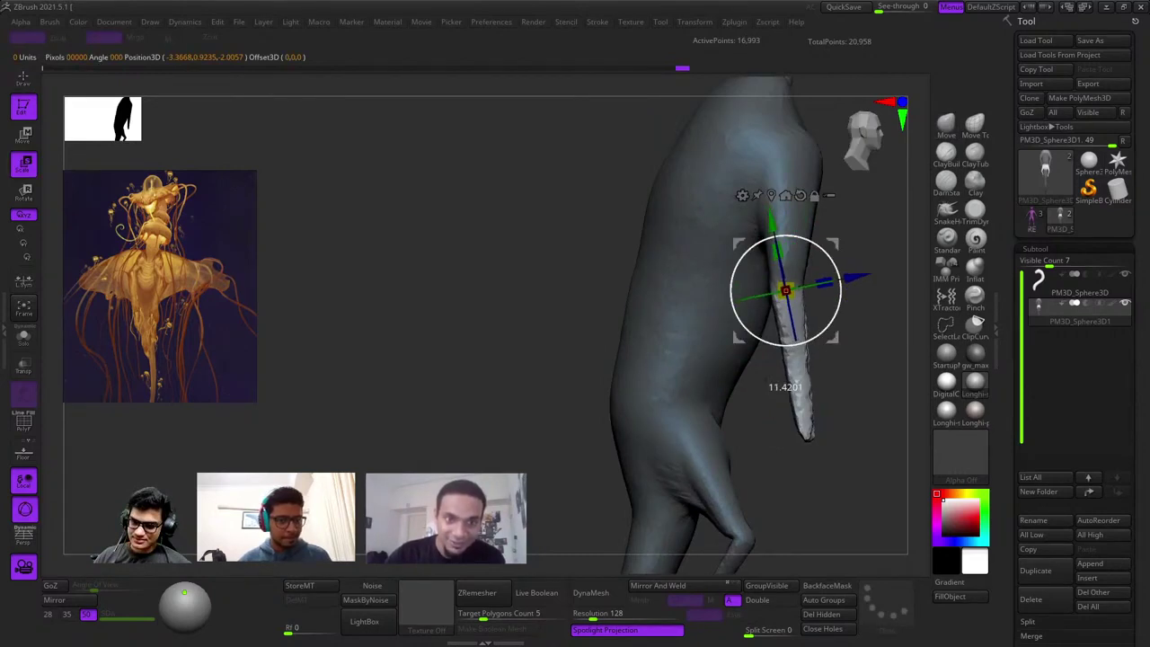
{"action": "right_click_drag", "start_coordinate": [683, 296], "coordinate": [826, 296]}
{"action": "key", "text": "q"}
Curve the forearm ends downward into hands with the Move brush and clear the mask.
{"action": "right_click_drag", "start_coordinate": [737, 270], "coordinate": [925, 166]}
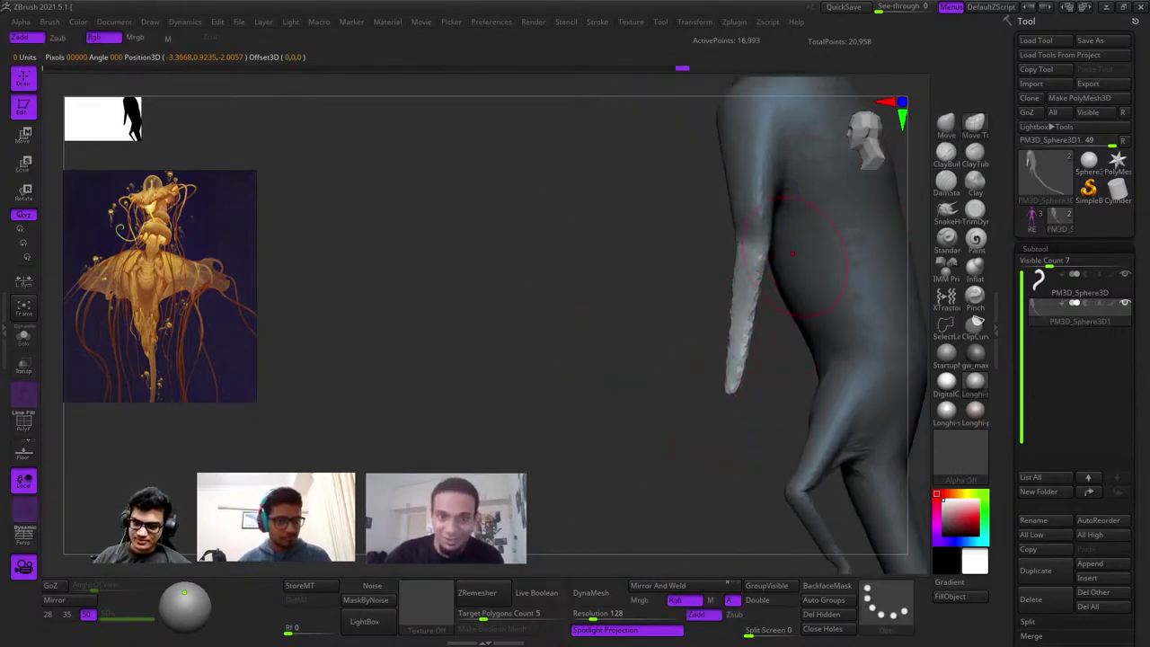
{"action": "key", "text": "space"}
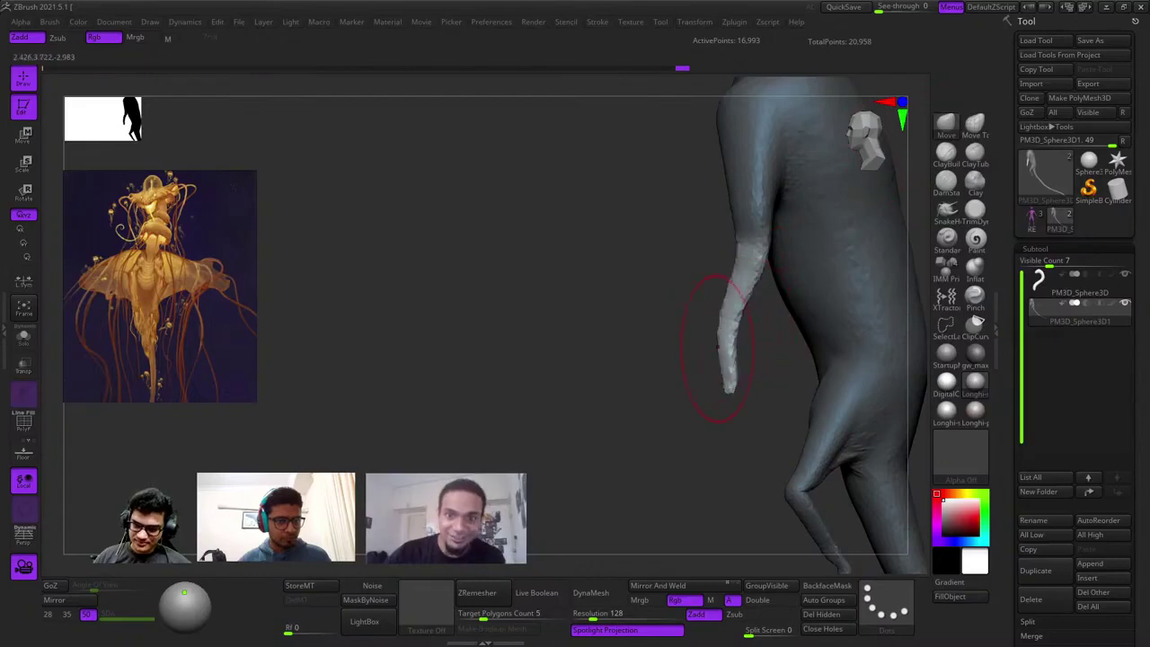
{"action": "right_click_drag", "start_coordinate": [728, 384], "coordinate": [808, 355], "text": "ctrl"}
{"action": "left_click_drag", "start_coordinate": [790, 341], "coordinate": [809, 359], "text": "ctrl"}
Reshape the shoulders, back and waist with a resized Move brush, working from both sides of the figure.
{"action": "right_click_drag", "start_coordinate": [808, 359], "coordinate": [808, 449], "text": "ctrl"}
{"action": "mouse_move", "coordinate": [808, 296]}
{"action": "right_mouse_down"}
{"action": "mouse_move", "coordinate": [742, 282]}
{"action": "mouse_move", "coordinate": [737, 297]}
{"action": "mouse_move", "coordinate": [770, 334]}
{"action": "right_mouse_up"}
{"action": "right_click_drag", "start_coordinate": [712, 401], "coordinate": [726, 264]}
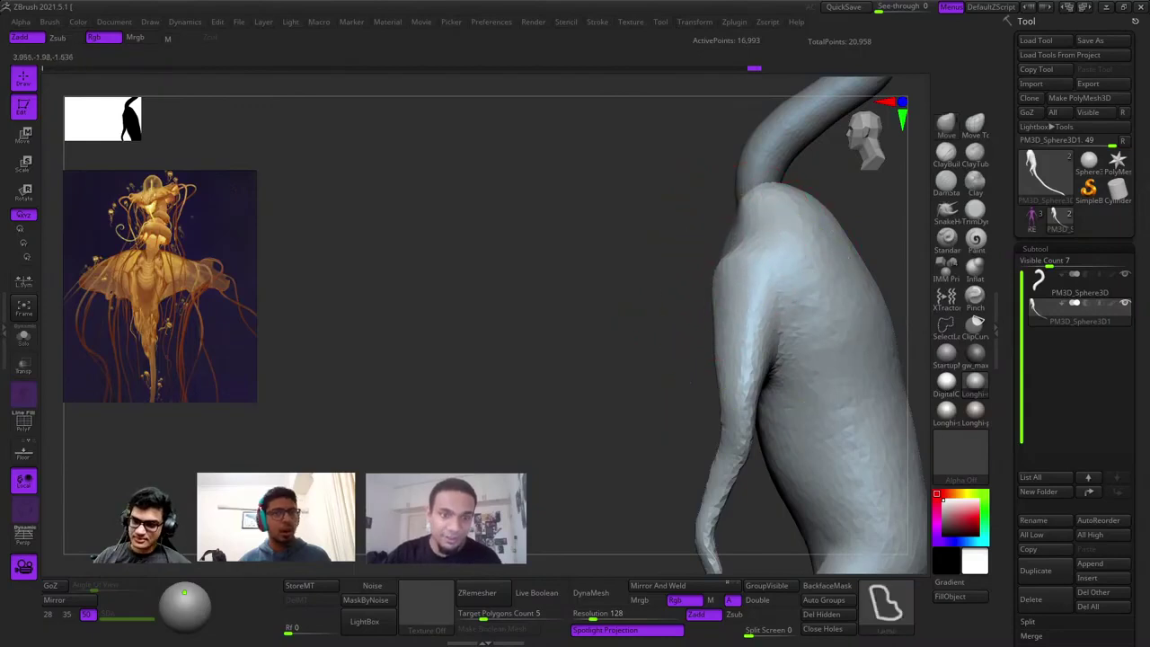
{"action": "right_click_drag", "start_coordinate": [799, 386], "coordinate": [798, 315], "text": "ctrl"}
{"action": "left_click_drag", "start_coordinate": [800, 326], "coordinate": [790, 323]}
{"action": "mouse_move", "coordinate": [790, 324]}
{"action": "right_mouse_down", "text": "alt"}
{"action": "mouse_move", "coordinate": [752, 226]}
{"action": "mouse_move", "coordinate": [789, 279]}
{"action": "right_mouse_up", "text": "alt"}
{"action": "right_click", "coordinate": [789, 279]}
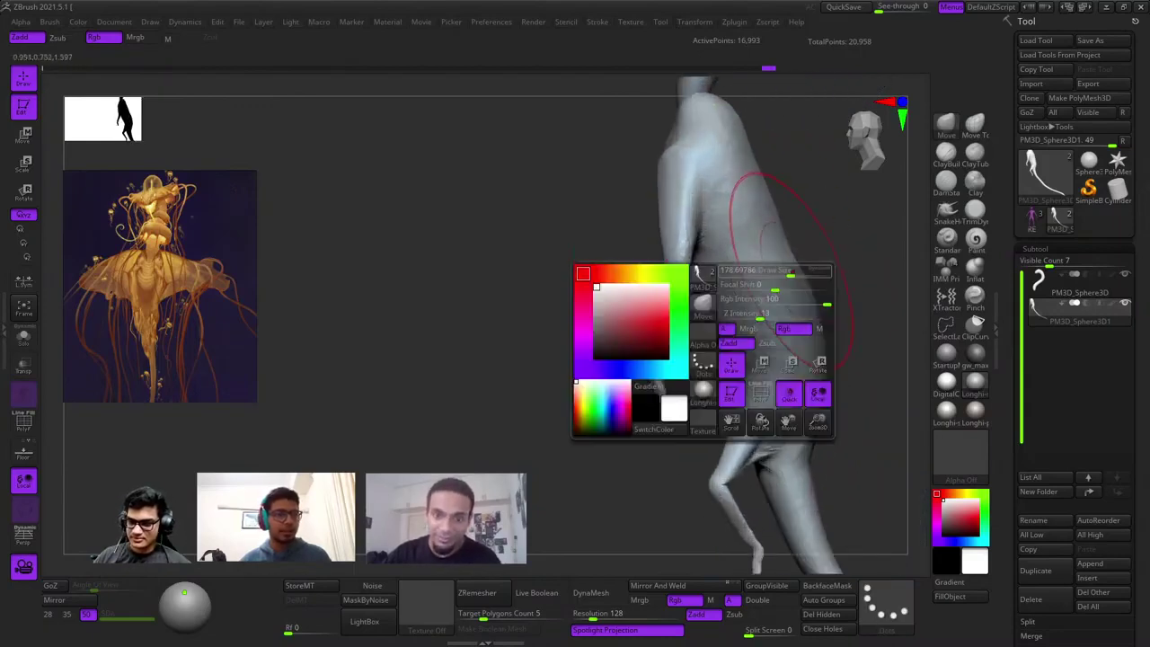
{"action": "mouse_move", "coordinate": [789, 274]}
{"action": "left_mouse_down"}
{"action": "mouse_move", "coordinate": [763, 266]}
{"action": "mouse_move", "coordinate": [719, 286]}
{"action": "left_mouse_up"}
{"action": "mouse_move", "coordinate": [687, 296]}
{"action": "right_mouse_down"}
{"action": "mouse_move", "coordinate": [704, 297]}
{"action": "mouse_move", "coordinate": [719, 270]}
{"action": "right_mouse_up"}
{"action": "right_click", "coordinate": [764, 328]}
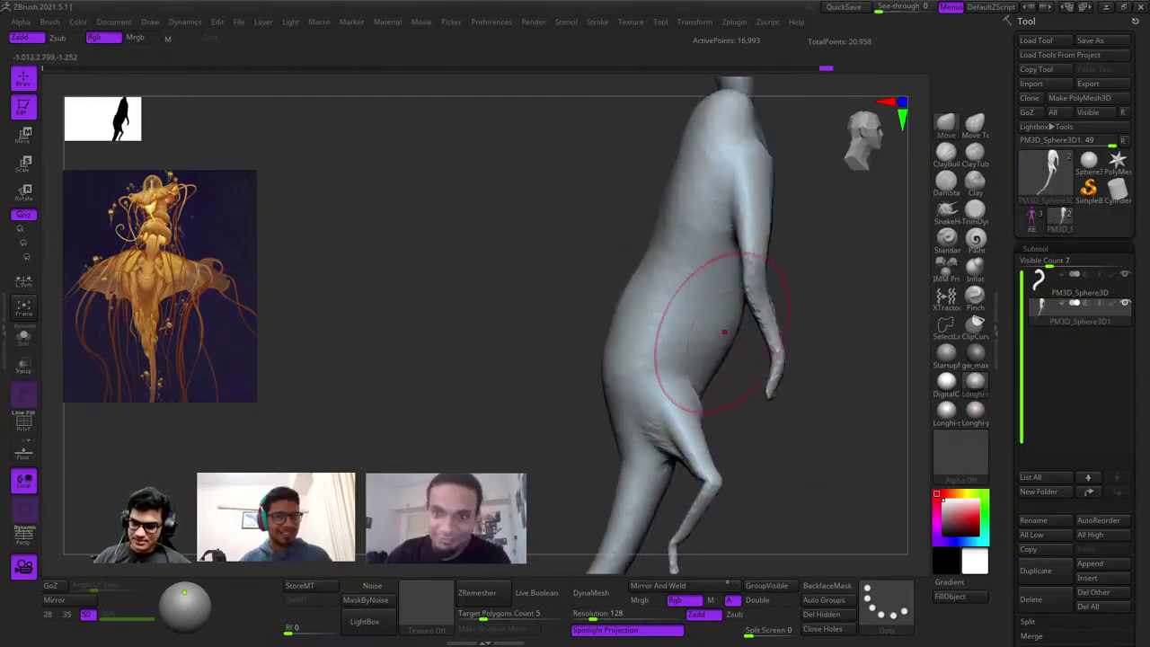
Examine the torso, hips, legs and tail from the side and three-quarter angles.
{"action": "right_click_drag", "start_coordinate": [724, 332], "coordinate": [772, 314], "text": "ctrl"}
{"action": "mouse_move", "coordinate": [773, 314]}
{"action": "right_mouse_down", "text": "ctrl"}
{"action": "mouse_move", "coordinate": [791, 393]}
{"action": "mouse_move", "coordinate": [773, 355]}
{"action": "mouse_move", "coordinate": [779, 336]}
{"action": "right_mouse_up", "text": "ctrl"}
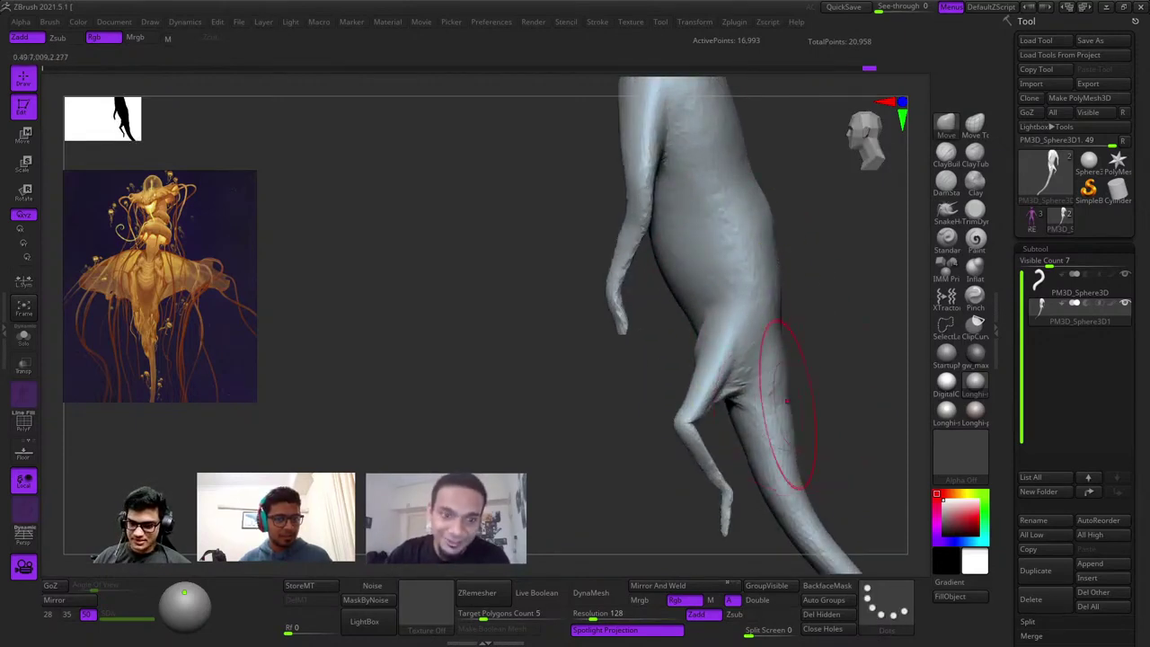
{"action": "right_click_drag", "start_coordinate": [787, 402], "coordinate": [769, 333]}
{"action": "right_click", "coordinate": [770, 333]}
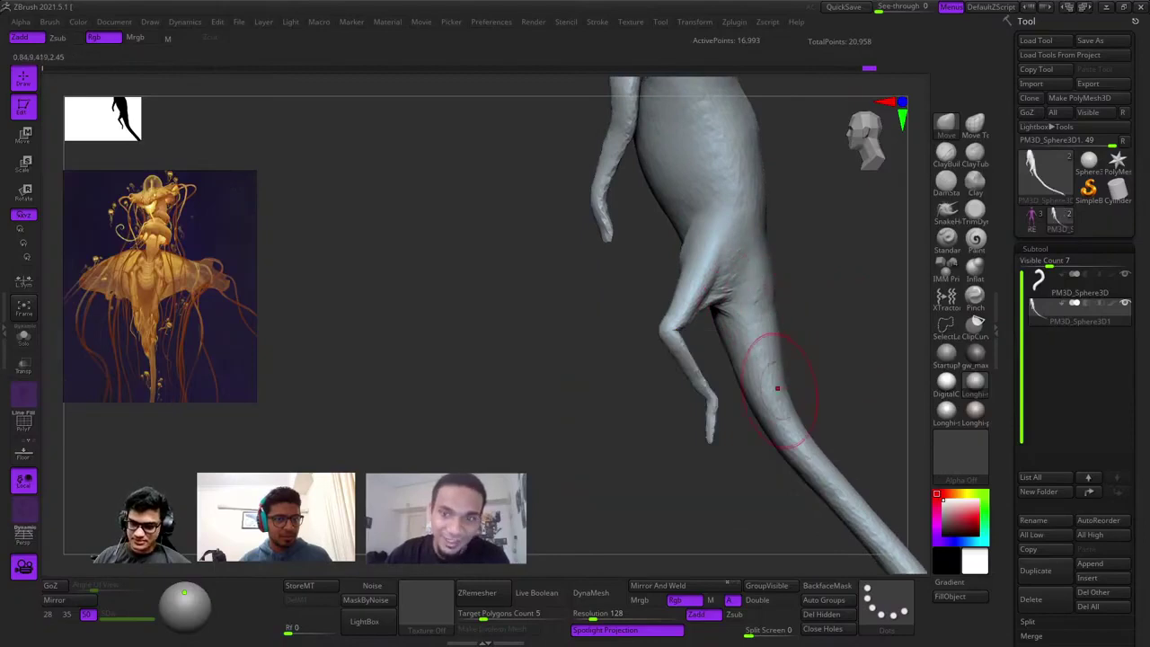
{"action": "right_click_drag", "start_coordinate": [772, 239], "coordinate": [680, 392], "text": "alt"}
{"action": "right_click", "coordinate": [680, 393]}
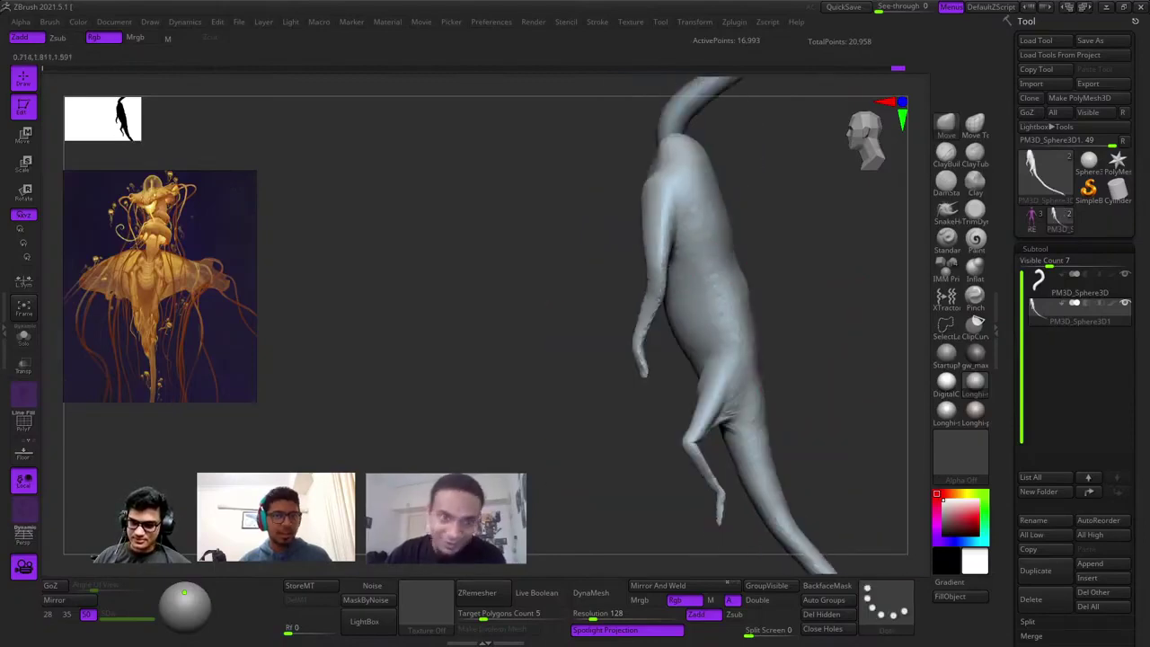
{"action": "mouse_move", "coordinate": [743, 318]}
{"action": "right_mouse_down", "text": "ctrl"}
{"action": "mouse_move", "coordinate": [737, 285]}
{"action": "mouse_move", "coordinate": [700, 296]}
{"action": "mouse_move", "coordinate": [774, 312]}
{"action": "mouse_move", "coordinate": [715, 283]}
{"action": "right_mouse_up", "text": "ctrl"}
Resize the Move brush and adjust the outline of the shoulders and waist from the back and front.
{"action": "right_click", "coordinate": [745, 270]}
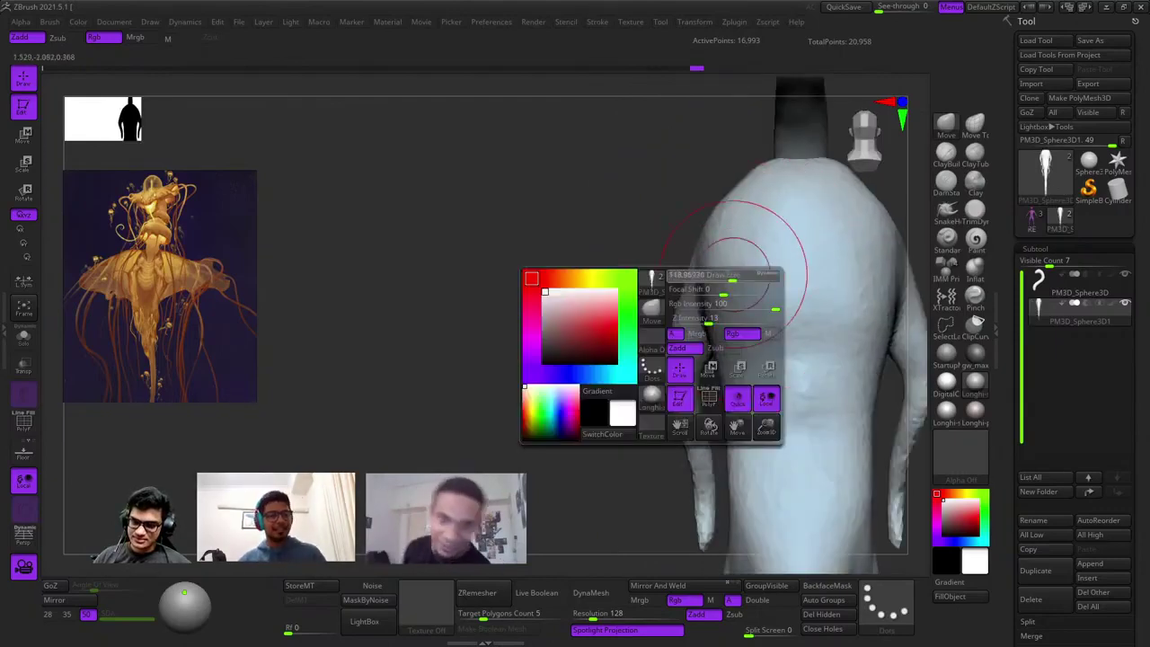
{"action": "right_click", "coordinate": [676, 331]}
{"action": "left_click_drag", "start_coordinate": [676, 302], "coordinate": [724, 300]}
{"action": "mouse_move", "coordinate": [757, 290]}
{"action": "right_mouse_down", "text": "alt"}
{"action": "mouse_move", "coordinate": [752, 246]}
{"action": "mouse_move", "coordinate": [775, 272]}
{"action": "mouse_move", "coordinate": [735, 269]}
{"action": "mouse_move", "coordinate": [713, 305]}
{"action": "right_mouse_up", "text": "alt"}
{"action": "left_click_drag", "start_coordinate": [713, 306], "coordinate": [734, 306]}
{"action": "mouse_move", "coordinate": [735, 305]}
{"action": "right_mouse_down"}
{"action": "mouse_move", "coordinate": [740, 328]}
{"action": "mouse_move", "coordinate": [794, 306]}
{"action": "mouse_move", "coordinate": [740, 308]}
{"action": "mouse_move", "coordinate": [665, 374]}
{"action": "right_mouse_up"}
{"action": "left_click_drag", "start_coordinate": [584, 385], "coordinate": [572, 387]}
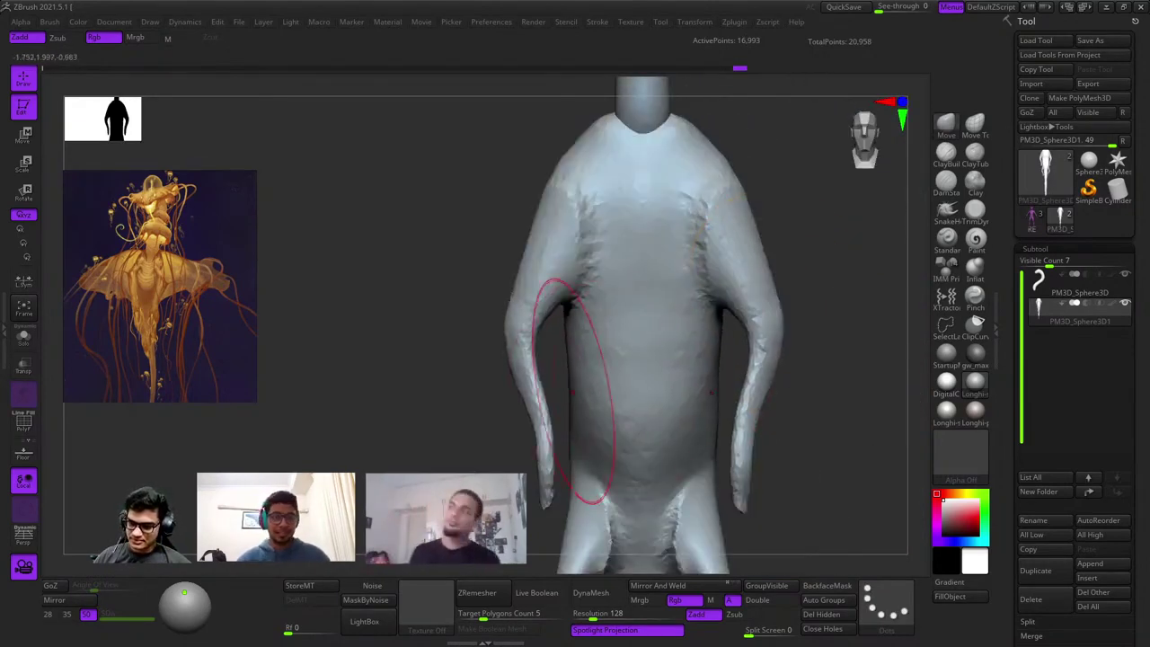
Smooth the groin creases and build up the pelvis between the thighs with the ClayBuildup brush.
{"action": "mouse_move", "coordinate": [573, 387]}
{"action": "right_mouse_down", "text": "alt"}
{"action": "mouse_move", "coordinate": [662, 282]}
{"action": "mouse_move", "coordinate": [649, 317]}
{"action": "right_mouse_up", "text": "alt"}
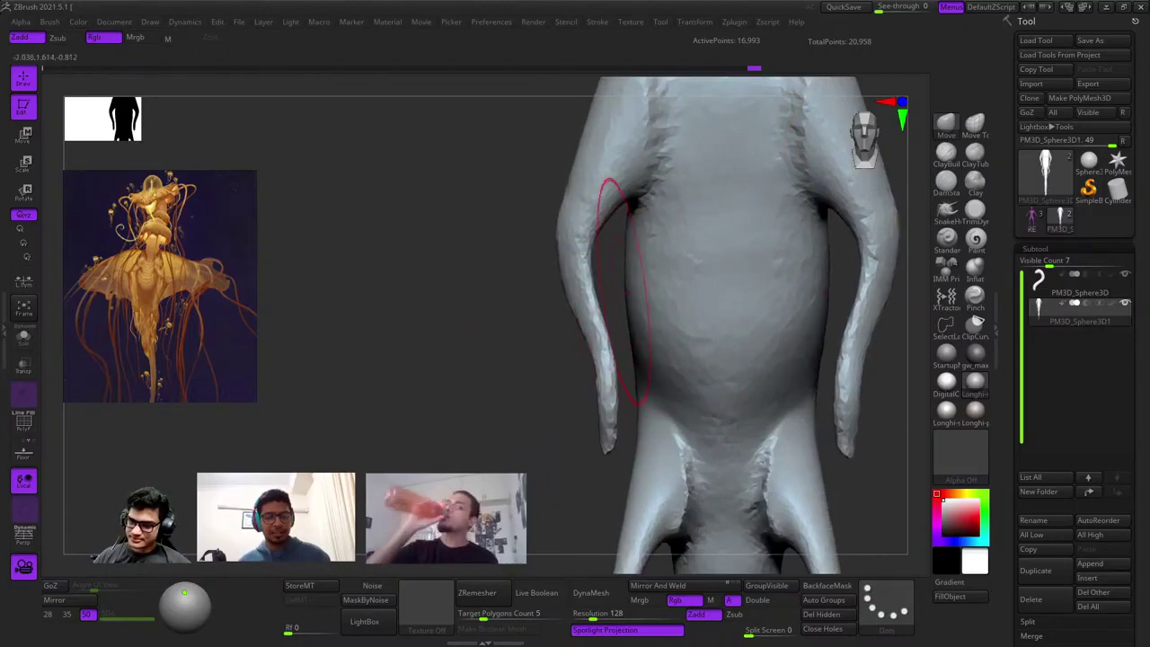
{"action": "right_click_drag", "start_coordinate": [644, 357], "coordinate": [643, 306], "text": "ctrl"}
{"action": "right_click_drag", "start_coordinate": [643, 413], "coordinate": [680, 444], "text": "alt"}
{"action": "right_click", "coordinate": [680, 443]}
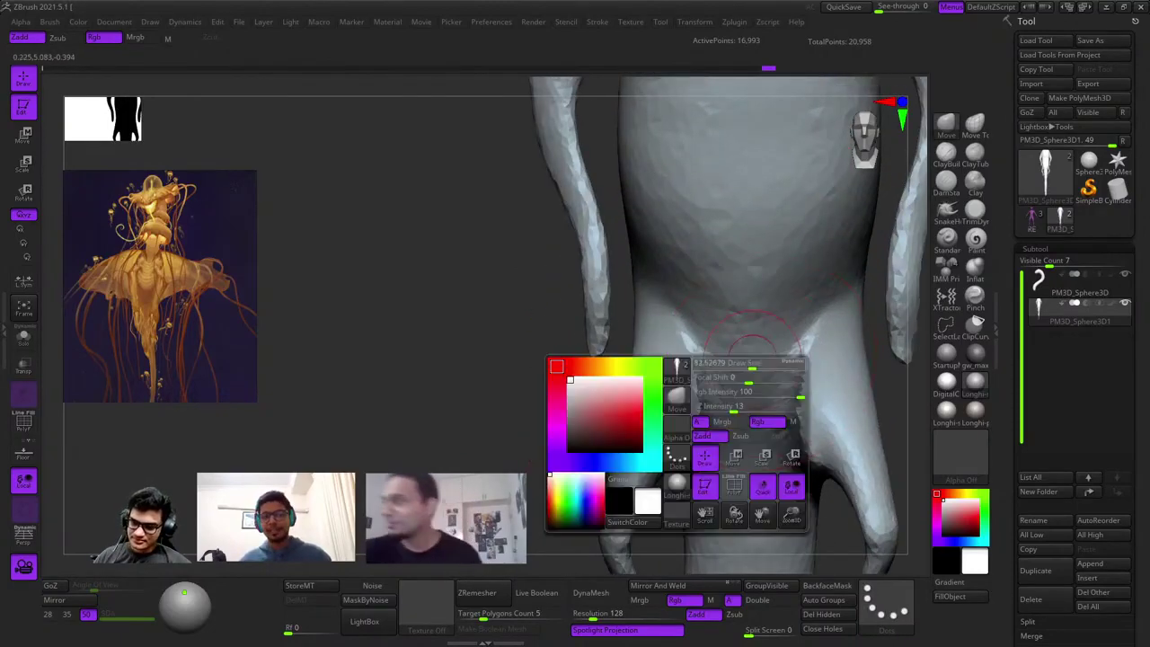
{"action": "right_click_drag", "start_coordinate": [750, 321], "coordinate": [802, 377]}
{"action": "right_click_drag", "start_coordinate": [927, 307], "coordinate": [912, 172], "text": "alt"}
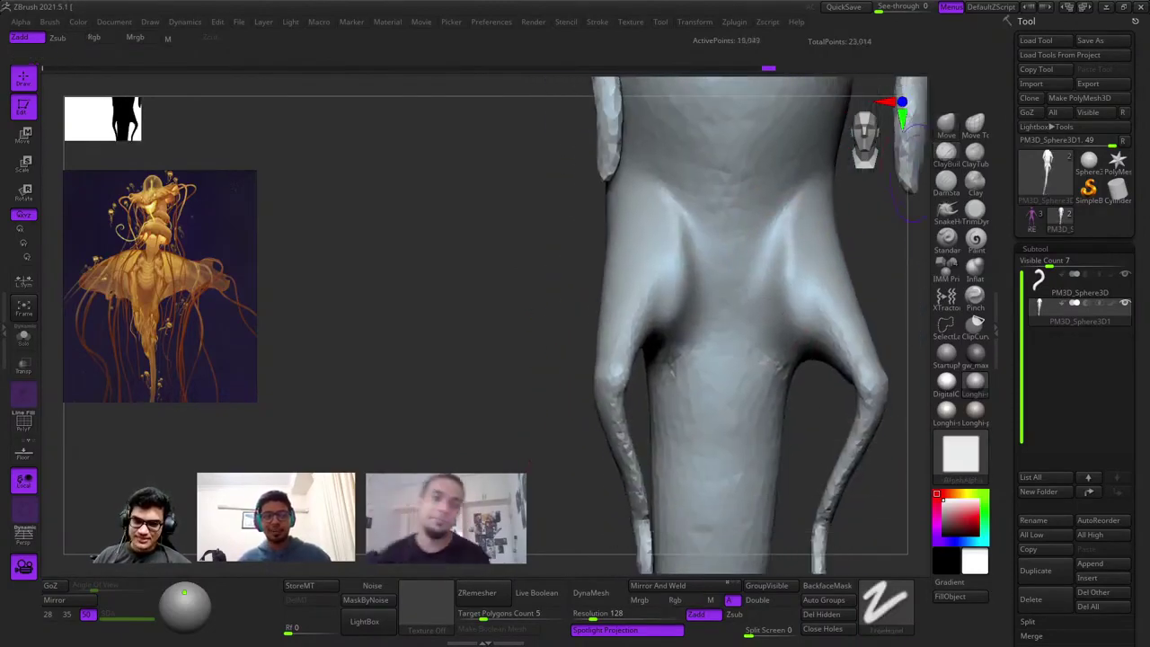
{"action": "left_click_drag", "start_coordinate": [755, 333], "coordinate": [783, 258]}
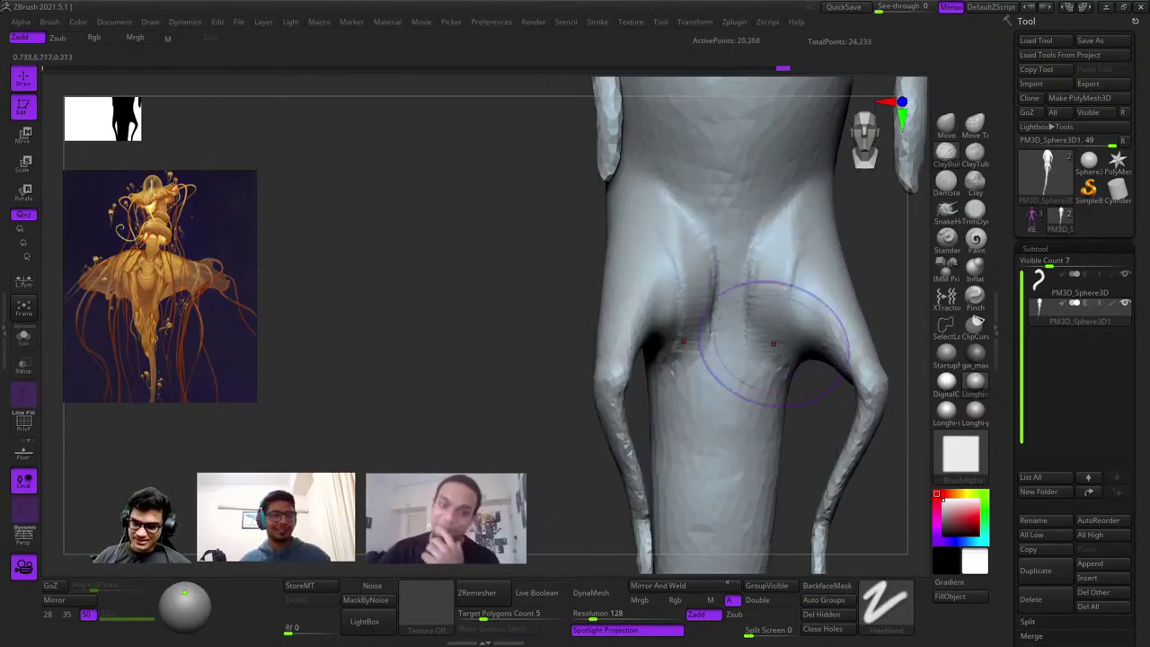
{"action": "right_click_drag", "start_coordinate": [773, 344], "coordinate": [954, 334]}
{"action": "right_click_drag", "start_coordinate": [785, 354], "coordinate": [780, 289]}
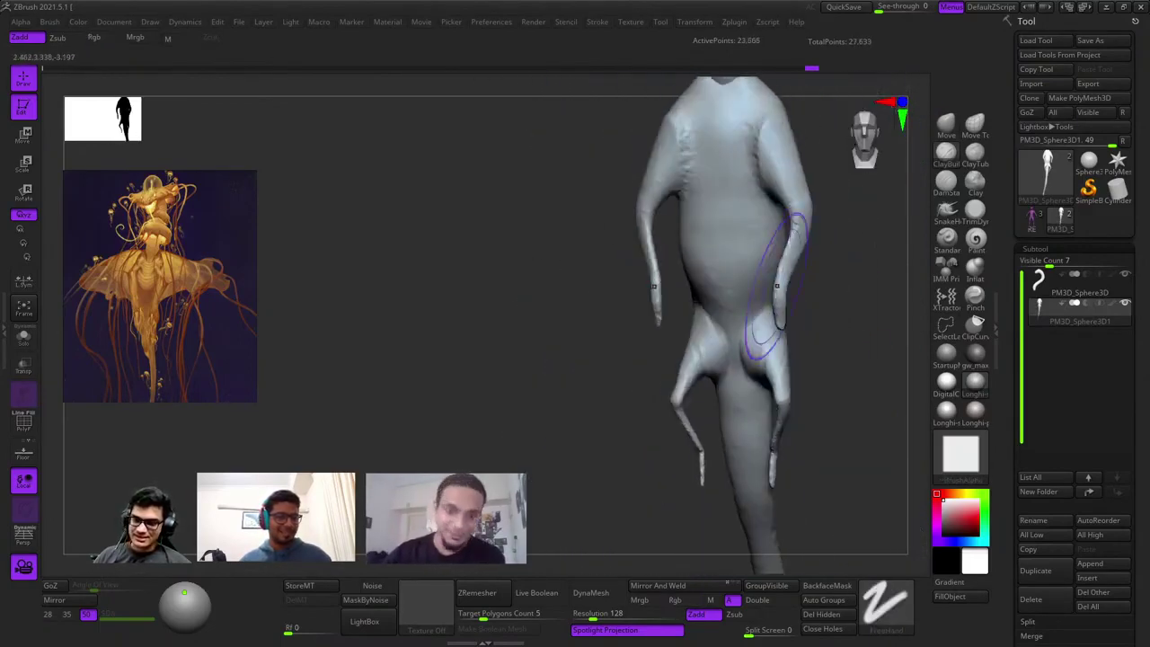
Thicken the thin forearms, hands and elbows with the Inflate brush from several angles.
{"action": "right_click_drag", "start_coordinate": [808, 231], "coordinate": [754, 274], "text": "alt"}
{"action": "left_click", "coordinate": [972, 268]}
{"action": "right_click_drag", "start_coordinate": [845, 257], "coordinate": [763, 261]}
{"action": "right_click_drag", "start_coordinate": [764, 260], "coordinate": [767, 289], "text": "ctrl"}
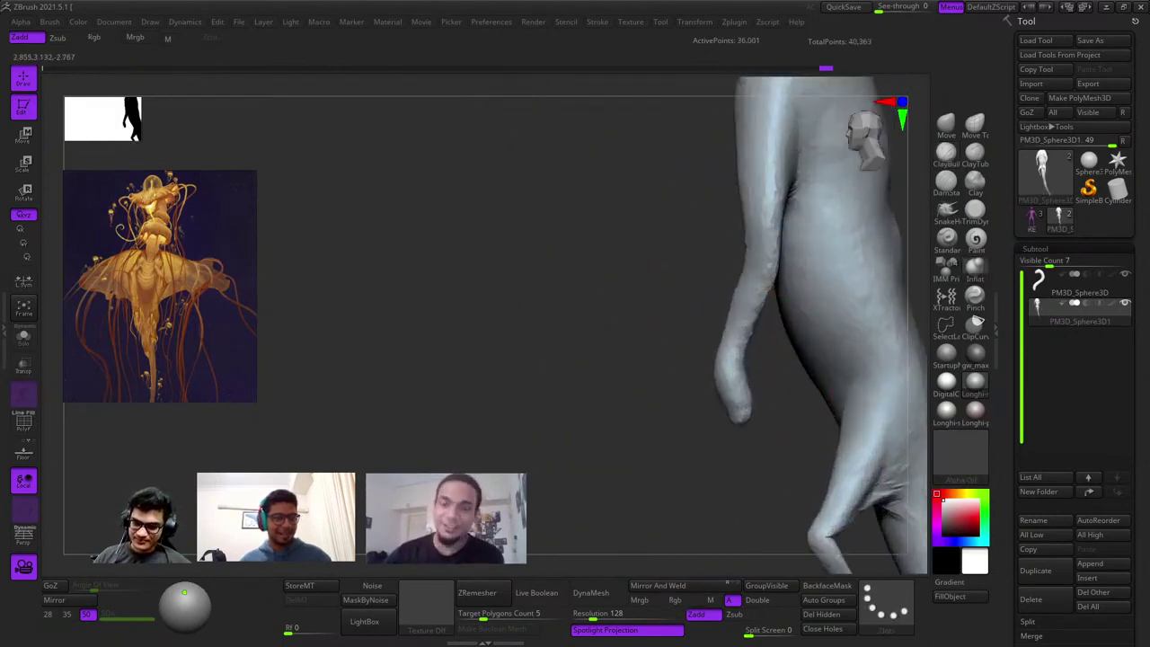
{"action": "left_click_drag", "start_coordinate": [682, 279], "coordinate": [710, 305], "text": "ctrl"}
{"action": "right_click_drag", "start_coordinate": [737, 276], "coordinate": [727, 352], "text": "alt"}
{"action": "key", "text": "space"}
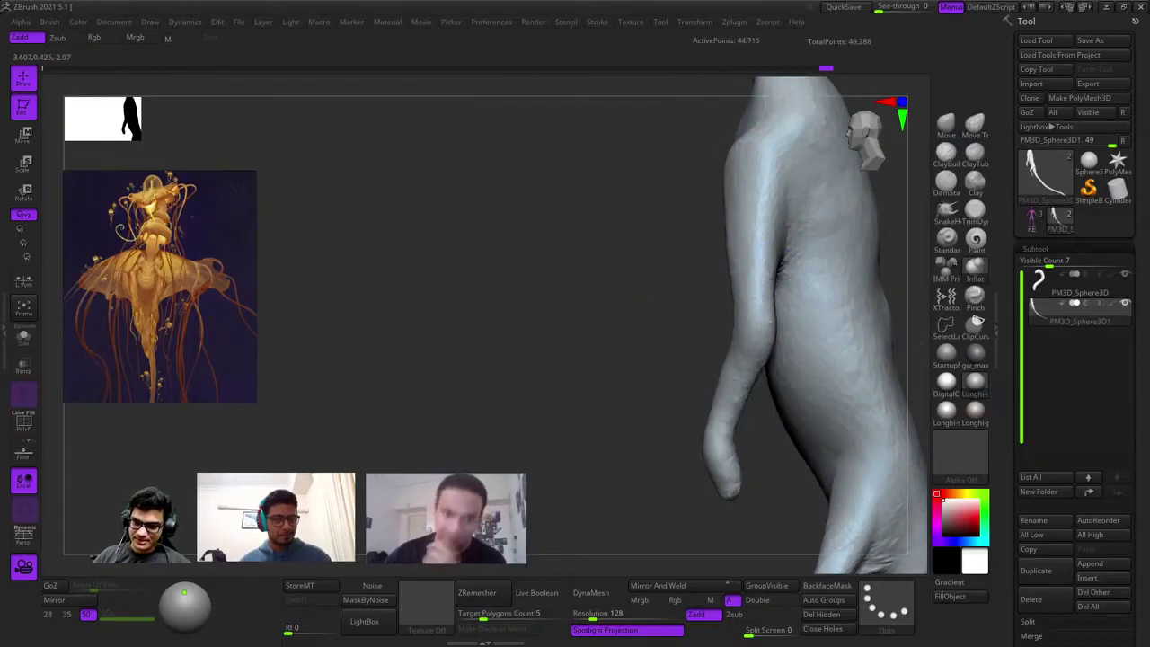
{"action": "right_click_drag", "start_coordinate": [531, 287], "coordinate": [611, 266]}
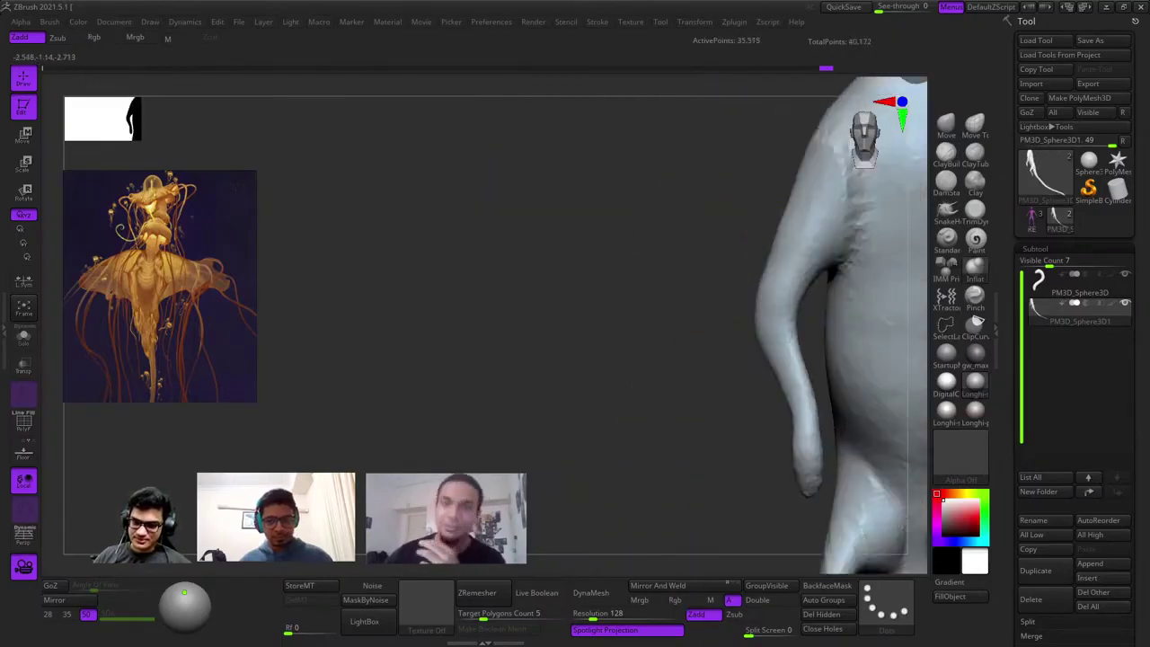
{"action": "right_click_drag", "start_coordinate": [804, 266], "coordinate": [725, 295]}
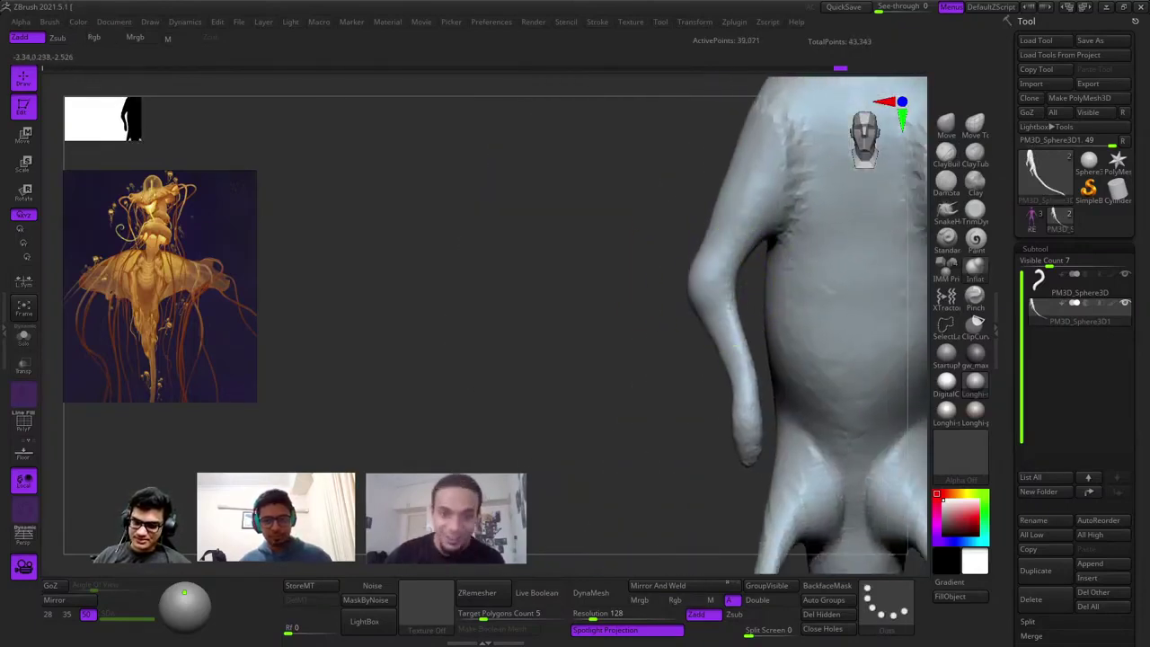
{"action": "mouse_move", "coordinate": [722, 326]}
{"action": "right_mouse_down", "text": "alt"}
{"action": "mouse_move", "coordinate": [599, 232]}
{"action": "mouse_move", "coordinate": [701, 267]}
{"action": "mouse_move", "coordinate": [652, 241]}
{"action": "mouse_move", "coordinate": [714, 239]}
{"action": "right_mouse_up", "text": "alt"}
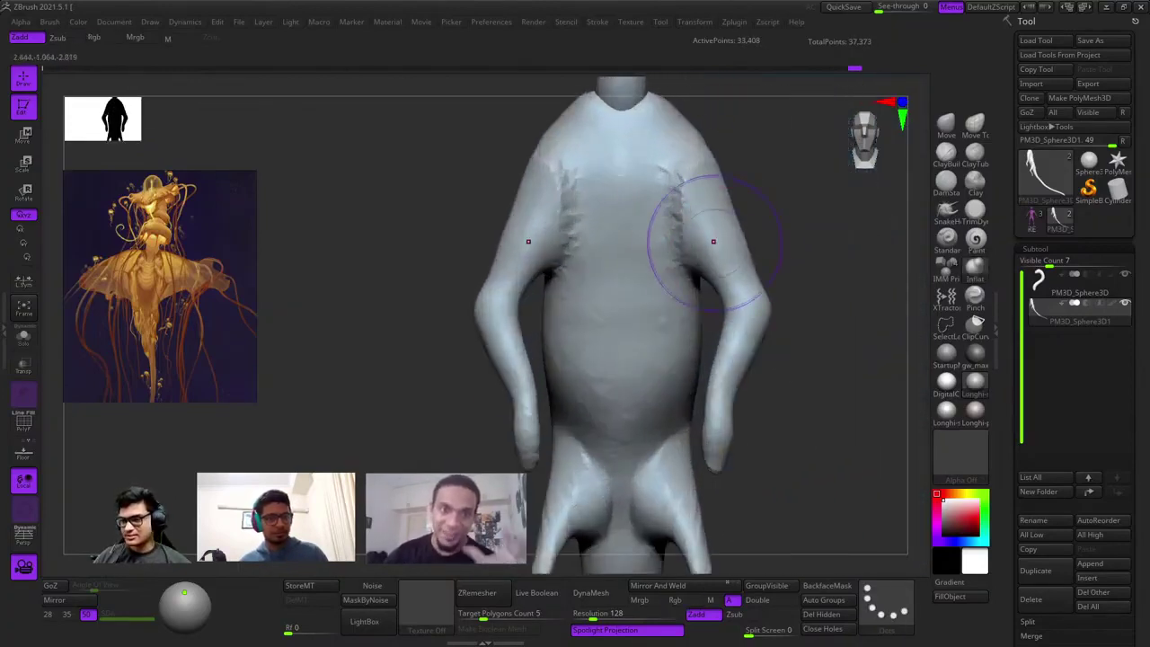
Smooth the rough creases where the upper arms meet the sides of the chest.
{"action": "mouse_move", "coordinate": [714, 239]}
{"action": "left_mouse_down"}
{"action": "mouse_move", "coordinate": [671, 215]}
{"action": "mouse_move", "coordinate": [686, 244]}
{"action": "left_mouse_up"}
{"action": "right_click_drag", "start_coordinate": [687, 245], "coordinate": [732, 326], "text": "alt"}
{"action": "left_click_drag", "start_coordinate": [732, 325], "coordinate": [754, 358], "text": "shift"}
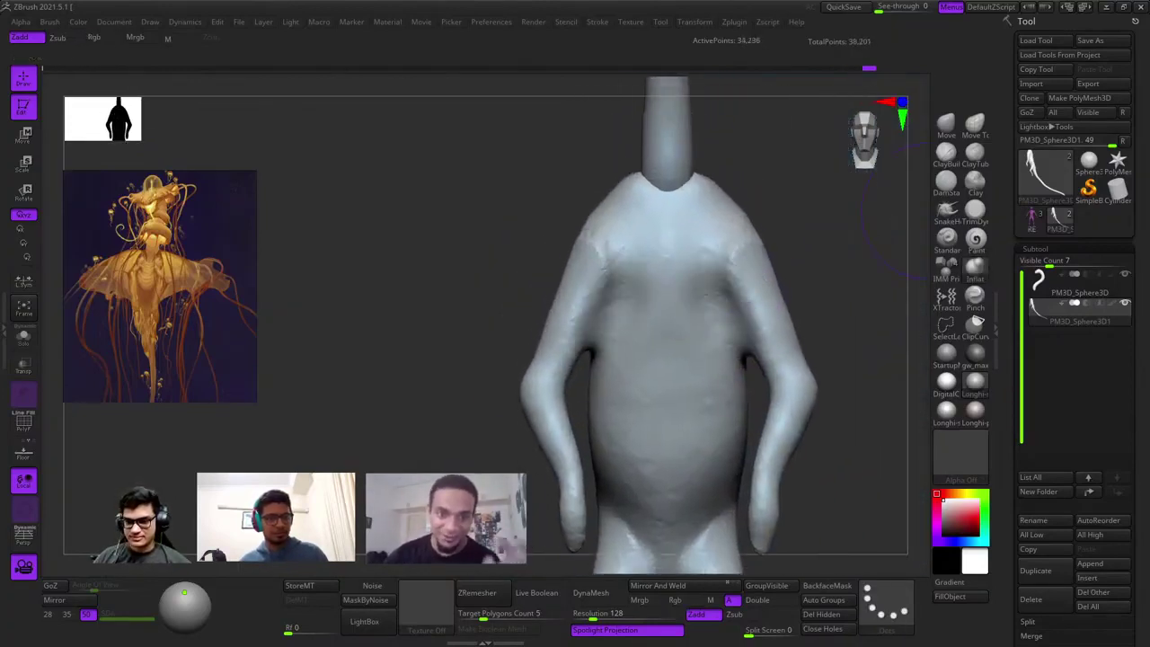
Build up the chest muscles and shoulder blades with the ClayBuildup brush.
{"action": "right_click_drag", "start_coordinate": [708, 245], "coordinate": [726, 308], "text": "ctrl"}
{"action": "mouse_move", "coordinate": [725, 308]}
{"action": "left_mouse_down"}
{"action": "mouse_move", "coordinate": [746, 256]}
{"action": "mouse_move", "coordinate": [750, 287]}
{"action": "left_mouse_up"}
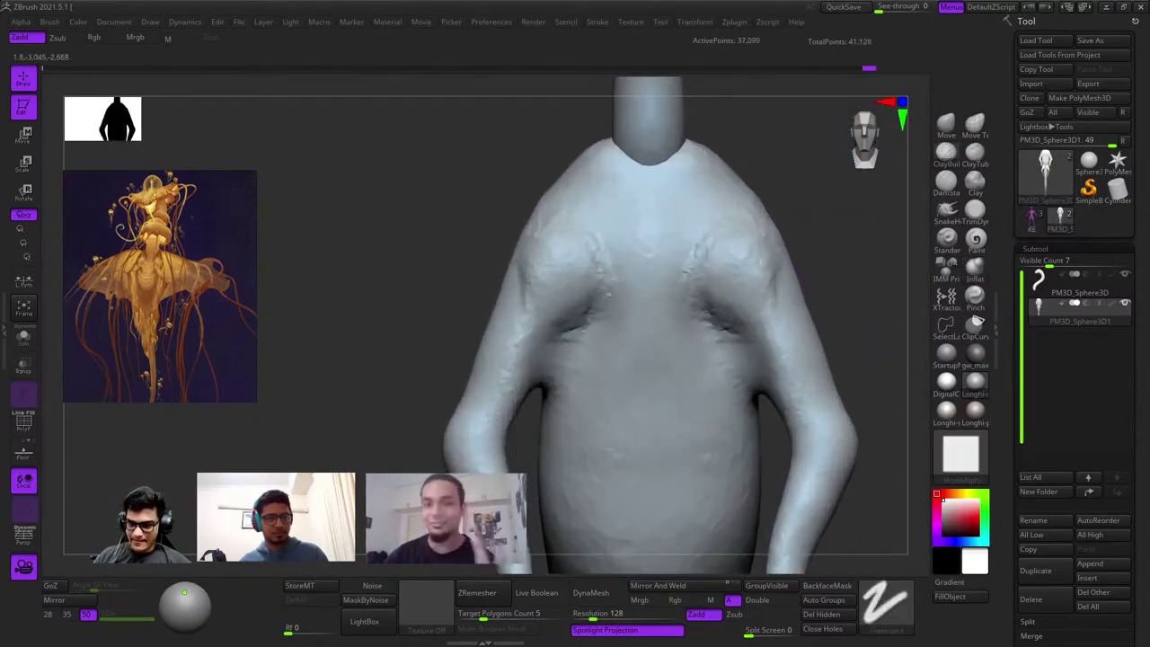
{"action": "left_click_drag", "start_coordinate": [690, 246], "coordinate": [715, 359]}
{"action": "mouse_move", "coordinate": [721, 290]}
{"action": "right_mouse_down"}
{"action": "mouse_move", "coordinate": [702, 331]}
{"action": "mouse_move", "coordinate": [827, 254]}
{"action": "right_mouse_up"}
{"action": "right_click", "coordinate": [674, 368]}
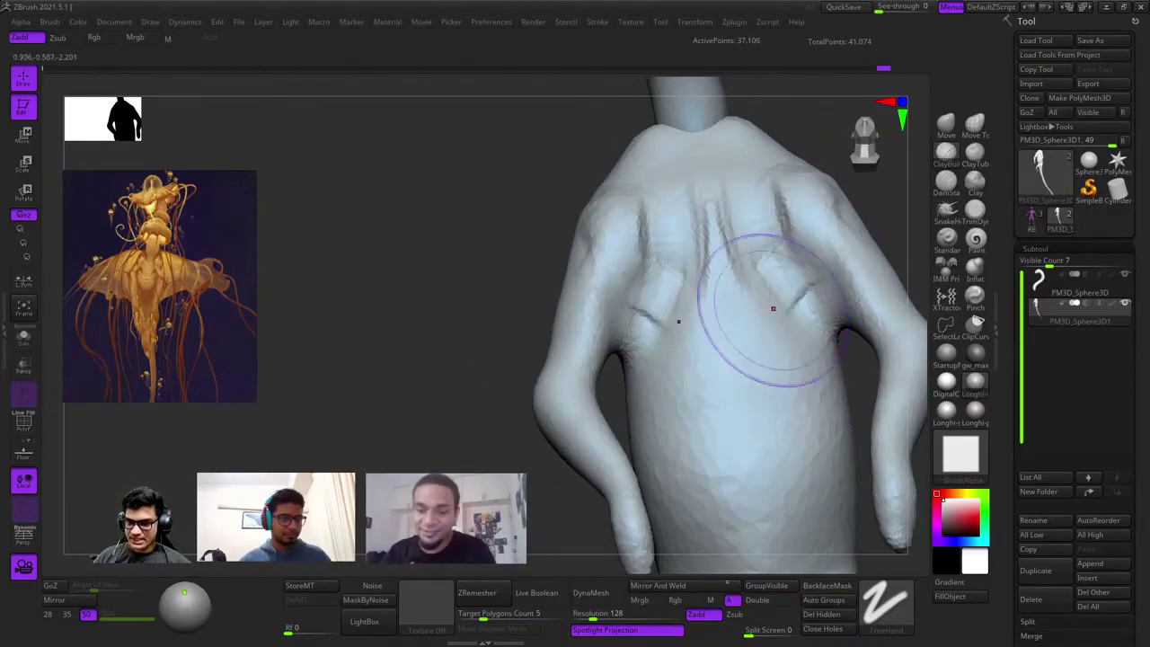
Sculpt the sternum and rib forms across the front, side and back of the torso.
{"action": "right_click_drag", "start_coordinate": [770, 290], "coordinate": [702, 360], "text": "ctrl"}
{"action": "mouse_move", "coordinate": [703, 359]}
{"action": "left_mouse_down"}
{"action": "mouse_move", "coordinate": [619, 259]}
{"action": "mouse_move", "coordinate": [647, 329]}
{"action": "left_mouse_up"}
{"action": "right_click_drag", "start_coordinate": [648, 329], "coordinate": [624, 270], "text": "ctrl"}
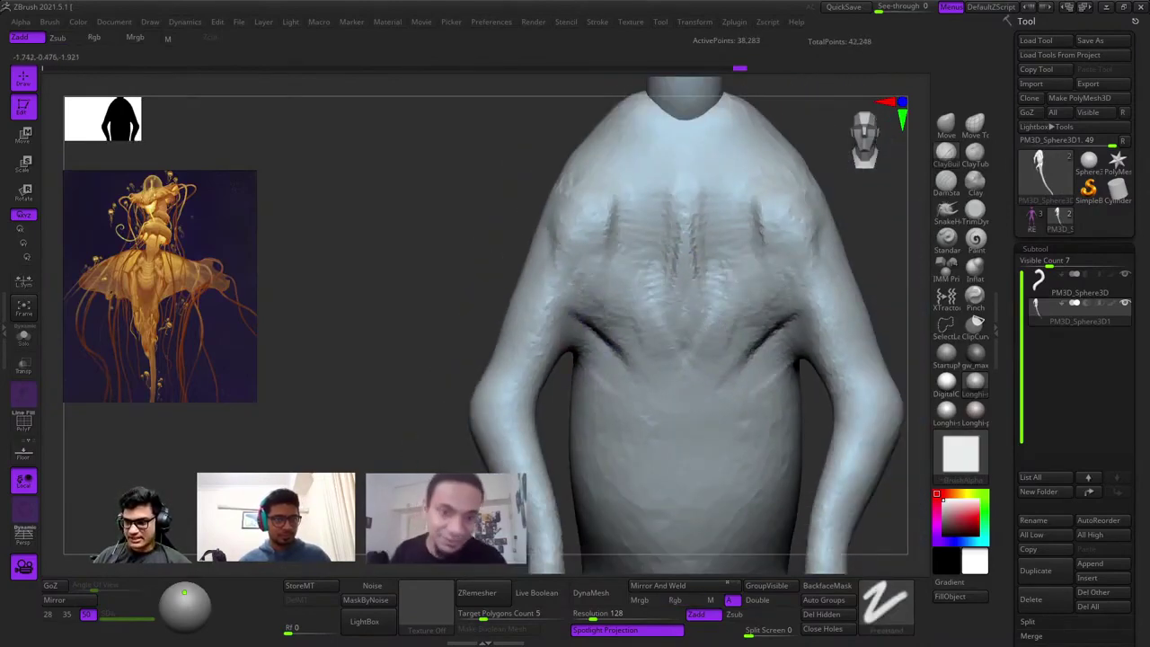
{"action": "mouse_move", "coordinate": [620, 377]}
{"action": "right_mouse_down"}
{"action": "mouse_move", "coordinate": [632, 314]}
{"action": "mouse_move", "coordinate": [679, 263]}
{"action": "mouse_move", "coordinate": [684, 276]}
{"action": "mouse_move", "coordinate": [778, 282]}
{"action": "mouse_move", "coordinate": [753, 275]}
{"action": "mouse_move", "coordinate": [780, 270]}
{"action": "mouse_move", "coordinate": [787, 250]}
{"action": "right_mouse_up"}
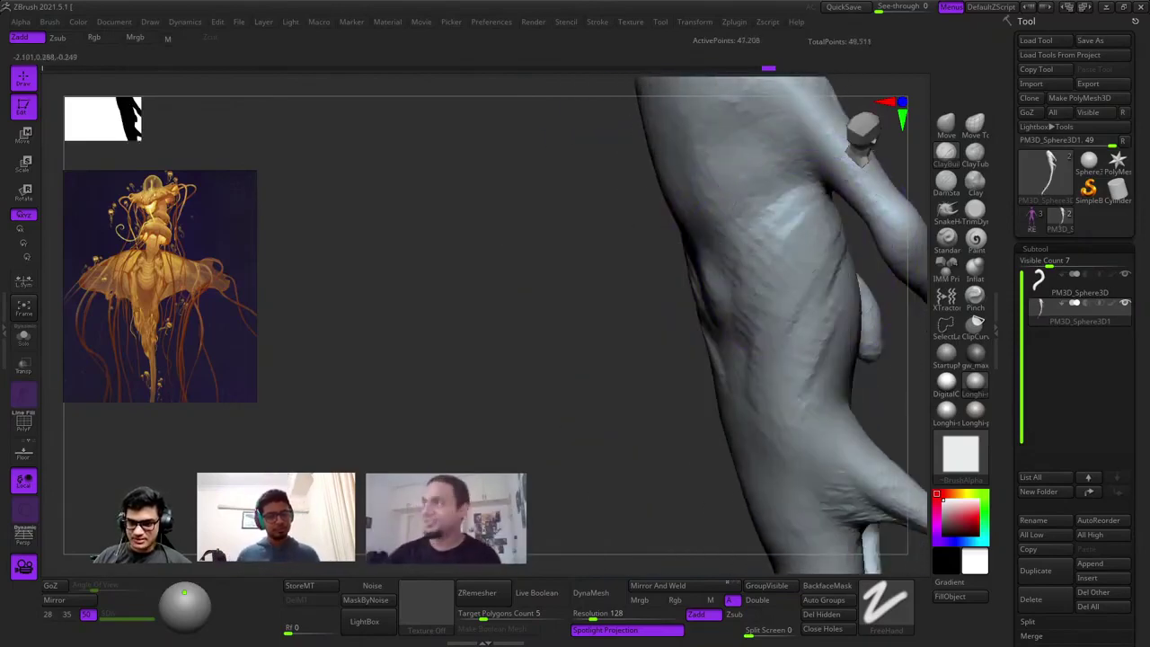
{"action": "right_click_drag", "start_coordinate": [703, 255], "coordinate": [765, 250]}
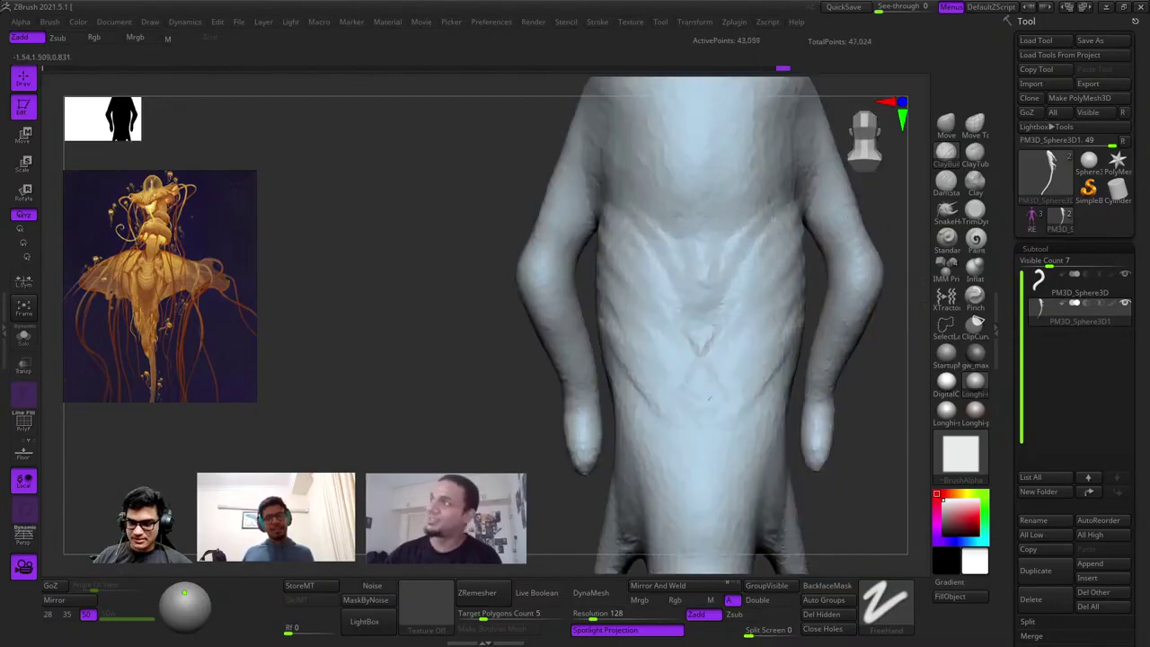
{"action": "right_click_drag", "start_coordinate": [709, 398], "coordinate": [687, 304]}
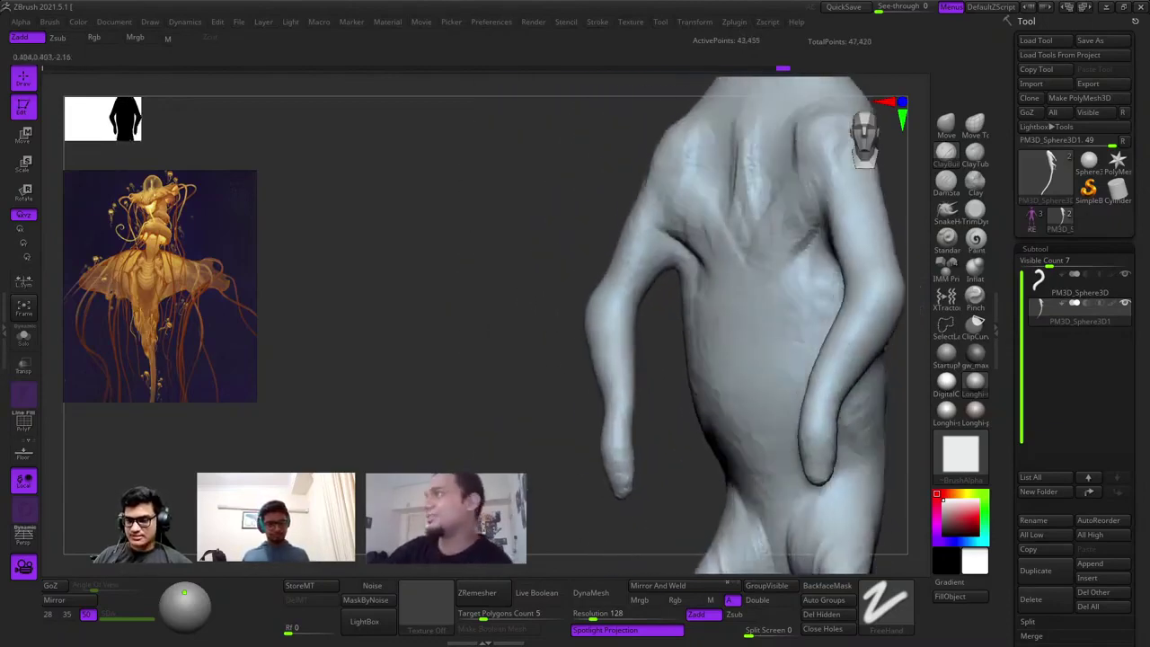
Build up the front of the shoulders and define the folds running from the chest into the armpits.
{"action": "mouse_move", "coordinate": [763, 310]}
{"action": "right_mouse_down"}
{"action": "mouse_move", "coordinate": [829, 275]}
{"action": "mouse_move", "coordinate": [837, 230]}
{"action": "mouse_move", "coordinate": [595, 431]}
{"action": "mouse_move", "coordinate": [674, 321]}
{"action": "mouse_move", "coordinate": [737, 316]}
{"action": "right_mouse_up"}
{"action": "left_click_drag", "start_coordinate": [655, 318], "coordinate": [701, 373]}
{"action": "right_click_drag", "start_coordinate": [637, 278], "coordinate": [743, 306]}
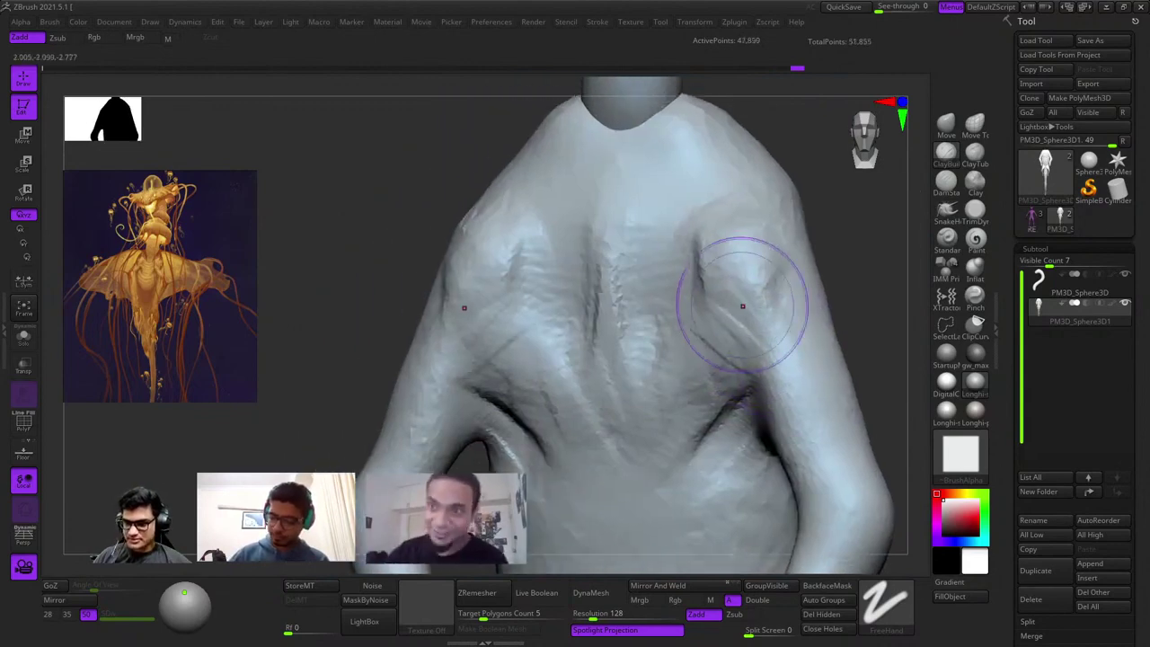
{"action": "mouse_move", "coordinate": [697, 243]}
{"action": "left_mouse_down"}
{"action": "mouse_move", "coordinate": [736, 332]}
{"action": "mouse_move", "coordinate": [790, 386]}
{"action": "mouse_move", "coordinate": [740, 260]}
{"action": "left_mouse_up"}
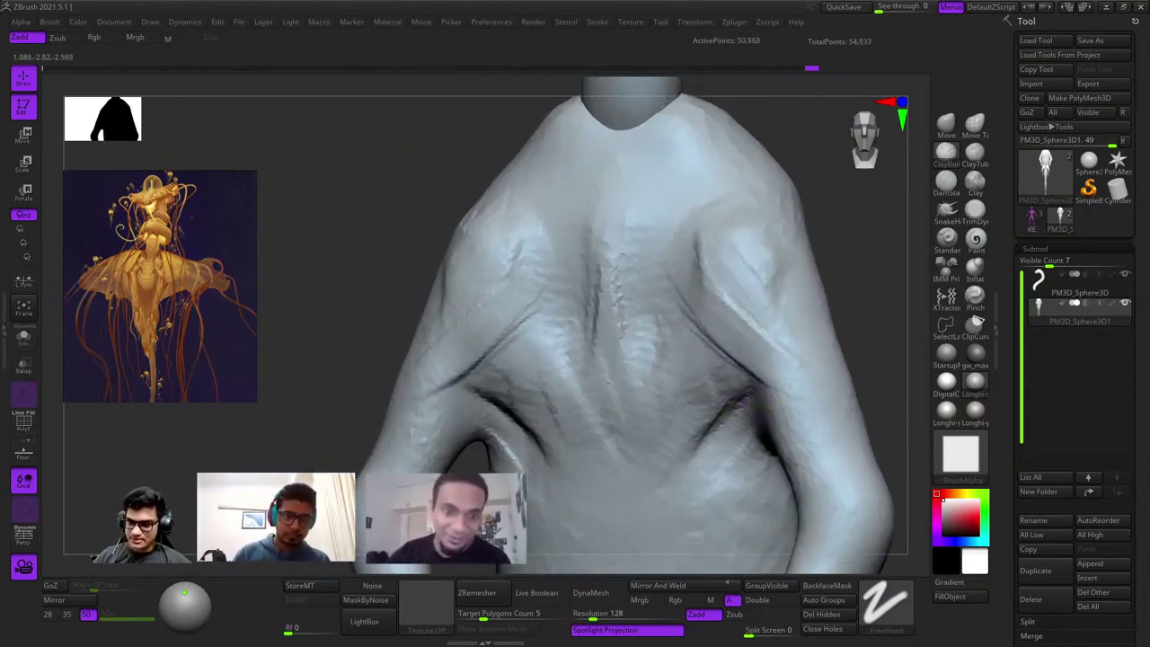
Sculpt the collarbone ridge and upper sternum across the chest with a resized ClayBuildup brush.
{"action": "mouse_move", "coordinate": [693, 270]}
{"action": "right_mouse_down", "text": "ctrl"}
{"action": "mouse_move", "coordinate": [719, 243]}
{"action": "mouse_move", "coordinate": [734, 269]}
{"action": "right_mouse_up", "text": "ctrl"}
{"action": "key", "text": "space"}
{"action": "mouse_move", "coordinate": [726, 197]}
{"action": "right_mouse_down", "text": "alt"}
{"action": "mouse_move", "coordinate": [717, 273]}
{"action": "mouse_move", "coordinate": [608, 277]}
{"action": "mouse_move", "coordinate": [626, 320]}
{"action": "right_mouse_up", "text": "alt"}
{"action": "mouse_move", "coordinate": [626, 320]}
{"action": "left_mouse_down"}
{"action": "mouse_move", "coordinate": [629, 306]}
{"action": "mouse_move", "coordinate": [572, 268]}
{"action": "left_mouse_up"}
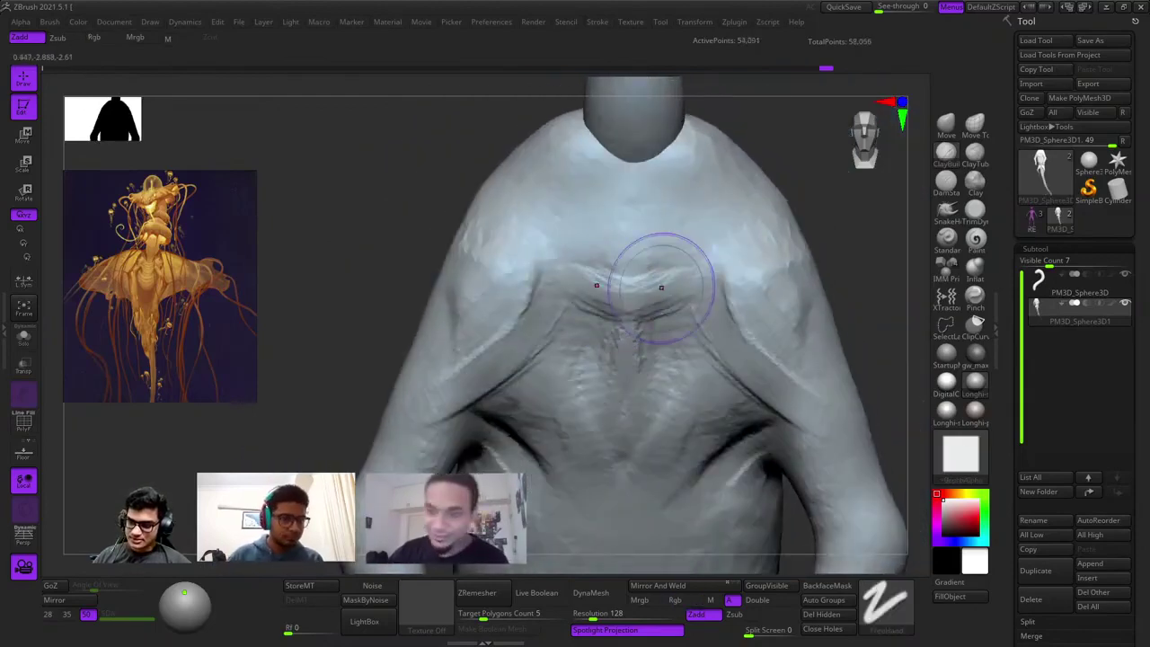
{"action": "left_click_drag", "start_coordinate": [656, 306], "coordinate": [641, 360]}
{"action": "mouse_move", "coordinate": [641, 359]}
{"action": "right_mouse_down"}
{"action": "mouse_move", "coordinate": [614, 333]}
{"action": "mouse_move", "coordinate": [642, 352]}
{"action": "mouse_move", "coordinate": [629, 297]}
{"action": "mouse_move", "coordinate": [649, 275]}
{"action": "right_mouse_up"}
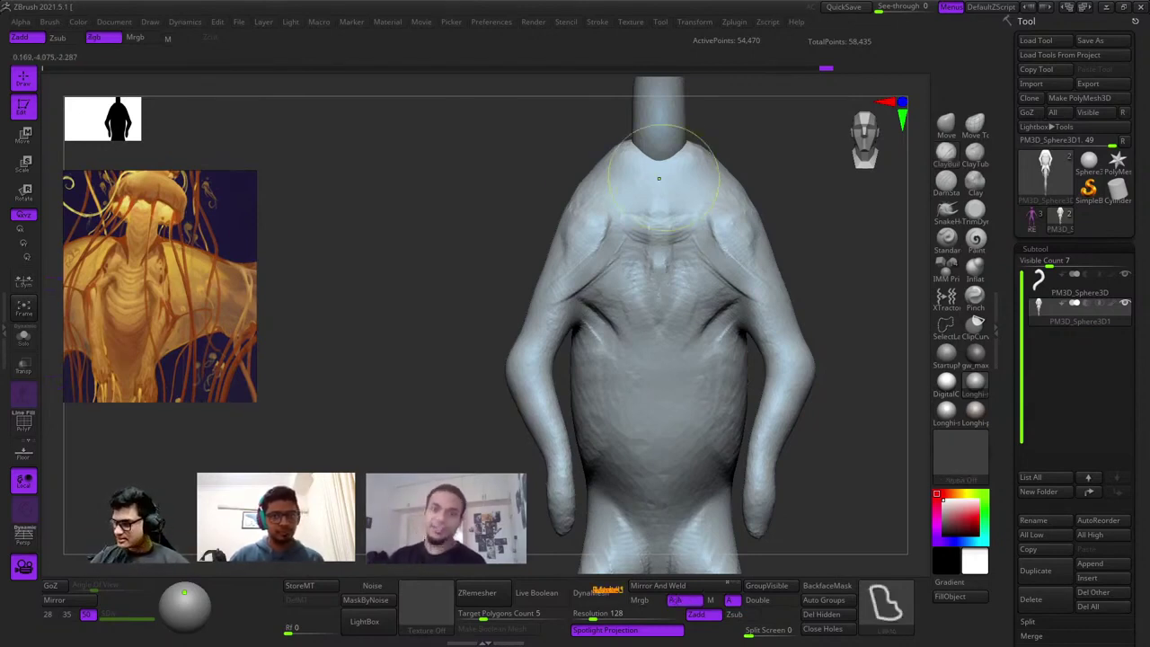
Build up the base of the neck and the tops of the shoulders with clay strokes from several angles.
{"action": "right_click_drag", "start_coordinate": [660, 174], "coordinate": [655, 264], "text": "ctrl"}
{"action": "right_click_drag", "start_coordinate": [790, 193], "coordinate": [727, 203]}
{"action": "mouse_move", "coordinate": [726, 203]}
{"action": "left_mouse_down"}
{"action": "mouse_move", "coordinate": [718, 157]}
{"action": "mouse_move", "coordinate": [716, 173]}
{"action": "left_mouse_up"}
{"action": "mouse_move", "coordinate": [728, 153]}
{"action": "right_mouse_down", "text": "alt"}
{"action": "mouse_move", "coordinate": [701, 197]}
{"action": "mouse_move", "coordinate": [665, 205]}
{"action": "right_mouse_up", "text": "alt"}
{"action": "right_click", "coordinate": [665, 205]}
{"action": "left_click_drag", "start_coordinate": [684, 242], "coordinate": [700, 161]}
{"action": "mouse_move", "coordinate": [700, 160]}
{"action": "right_mouse_down"}
{"action": "mouse_move", "coordinate": [745, 185]}
{"action": "mouse_move", "coordinate": [719, 224]}
{"action": "mouse_move", "coordinate": [718, 299]}
{"action": "right_mouse_up"}
{"action": "left_click_drag", "start_coordinate": [718, 299], "coordinate": [746, 351]}
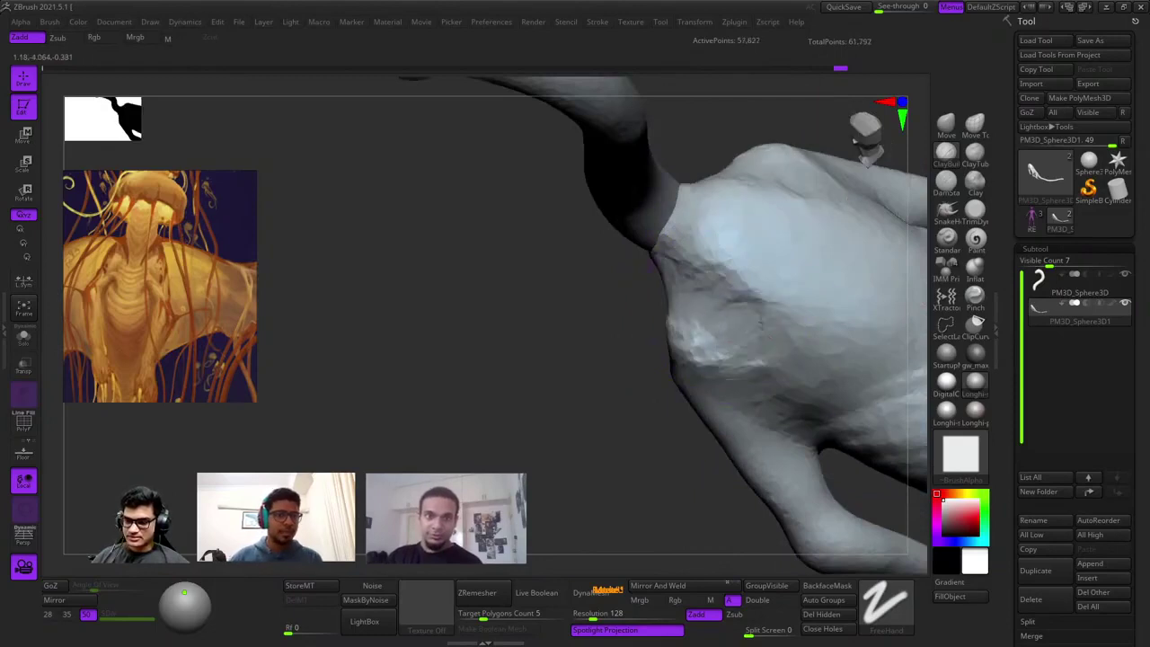
{"action": "right_click_drag", "start_coordinate": [746, 350], "coordinate": [683, 341]}
{"action": "mouse_move", "coordinate": [683, 341]}
{"action": "right_mouse_down", "text": "ctrl"}
{"action": "mouse_move", "coordinate": [669, 260]}
{"action": "mouse_move", "coordinate": [629, 278]}
{"action": "mouse_move", "coordinate": [724, 108]}
{"action": "mouse_move", "coordinate": [681, 319]}
{"action": "right_mouse_up", "text": "ctrl"}
Switch to the neck-and-head subtool and build up the front of the head with the ClayBuildup brush.
{"action": "left_click", "coordinate": [694, 184], "text": "alt"}
{"action": "mouse_move", "coordinate": [696, 171]}
{"action": "right_mouse_down", "text": "alt"}
{"action": "mouse_move", "coordinate": [735, 232]}
{"action": "mouse_move", "coordinate": [708, 304]}
{"action": "right_mouse_up", "text": "alt"}
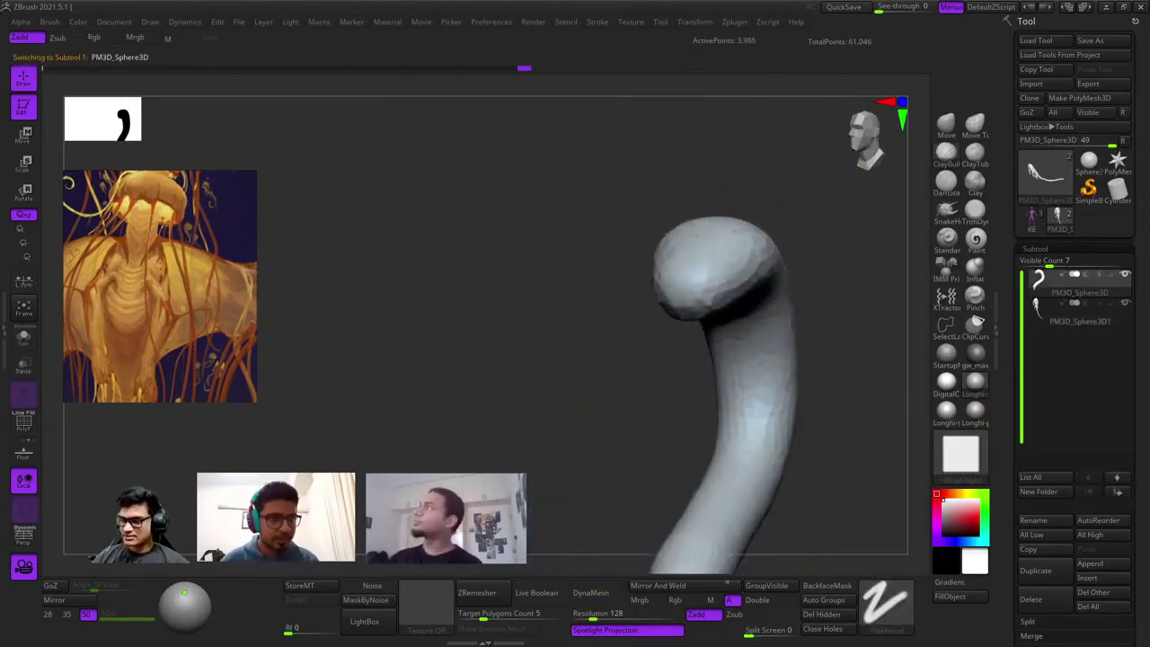
{"action": "right_click_drag", "start_coordinate": [709, 256], "coordinate": [796, 205]}
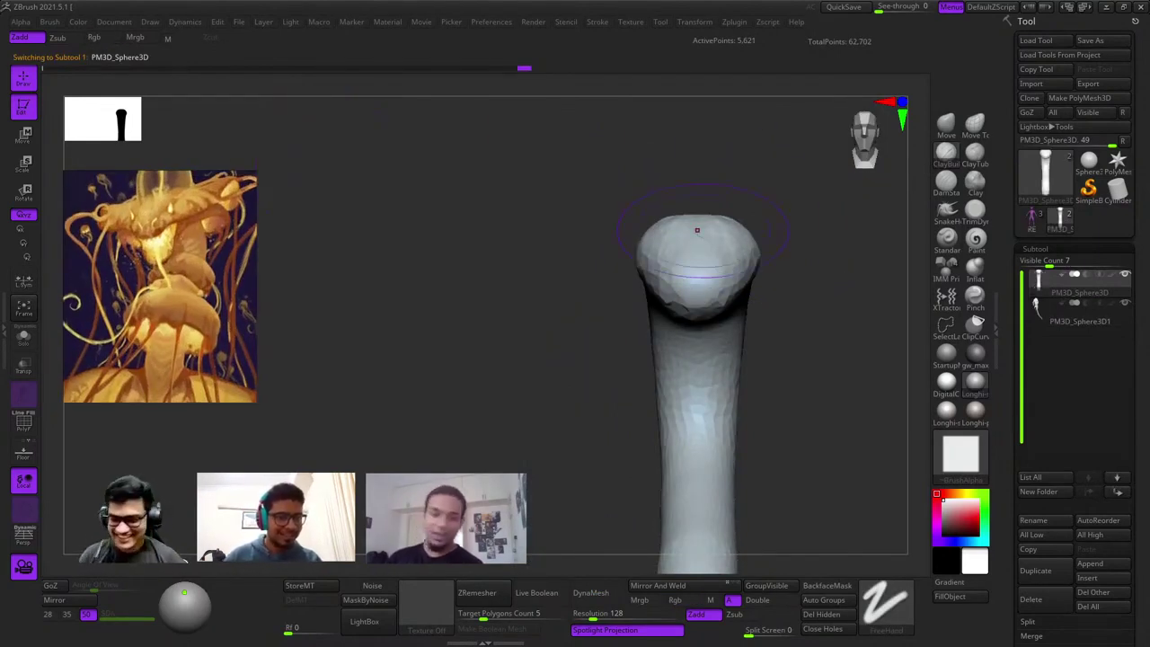
{"action": "right_click_drag", "start_coordinate": [599, 251], "coordinate": [662, 244], "text": "ctrl"}
{"action": "mouse_move", "coordinate": [593, 279]}
{"action": "right_mouse_down"}
{"action": "mouse_move", "coordinate": [653, 264]}
{"action": "mouse_move", "coordinate": [648, 324]}
{"action": "right_mouse_up"}
{"action": "left_click_drag", "start_coordinate": [648, 324], "coordinate": [667, 334]}
{"action": "right_click_drag", "start_coordinate": [718, 333], "coordinate": [629, 316], "text": "shift"}
{"action": "left_click_drag", "start_coordinate": [696, 306], "coordinate": [711, 309]}
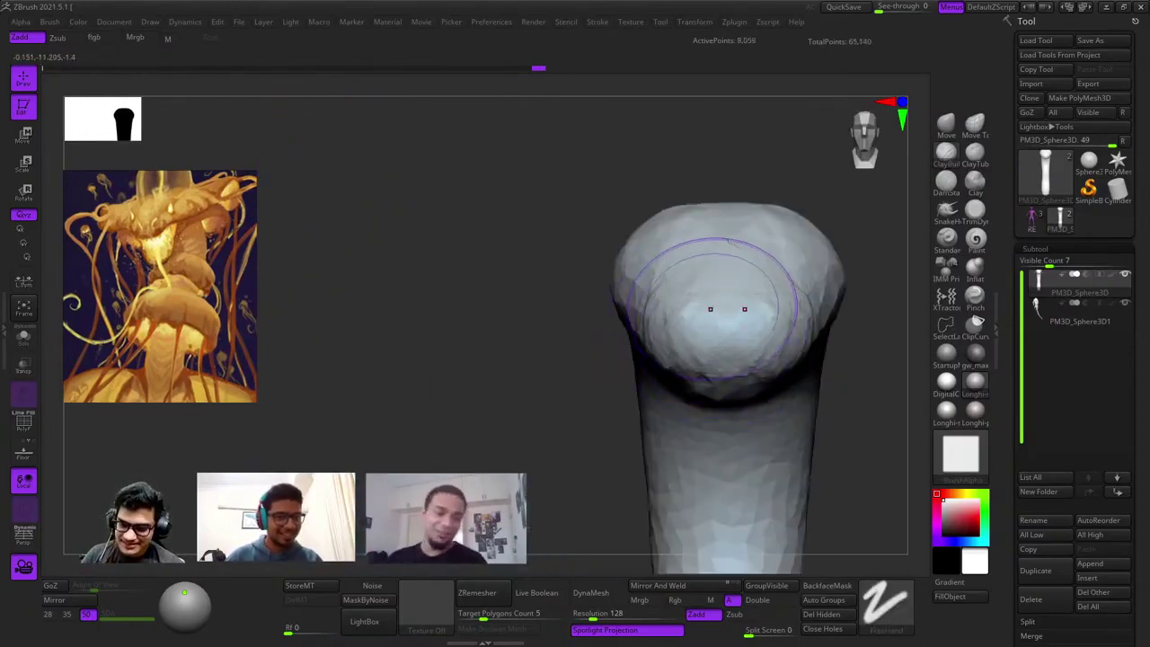
Shape the top of the head and carve a pair of symmetrical eye sockets into the face.
{"action": "right_click_drag", "start_coordinate": [711, 309], "coordinate": [765, 270]}
{"action": "left_click_drag", "start_coordinate": [746, 224], "coordinate": [716, 154]}
{"action": "mouse_move", "coordinate": [716, 154]}
{"action": "right_mouse_down"}
{"action": "mouse_move", "coordinate": [711, 243]}
{"action": "mouse_move", "coordinate": [698, 221]}
{"action": "right_mouse_up"}
{"action": "left_click_drag", "start_coordinate": [698, 221], "coordinate": [748, 276]}
{"action": "left_click_drag", "start_coordinate": [780, 213], "coordinate": [807, 199], "text": "shift"}
{"action": "right_click_drag", "start_coordinate": [807, 199], "coordinate": [764, 231]}
{"action": "key", "text": "space"}
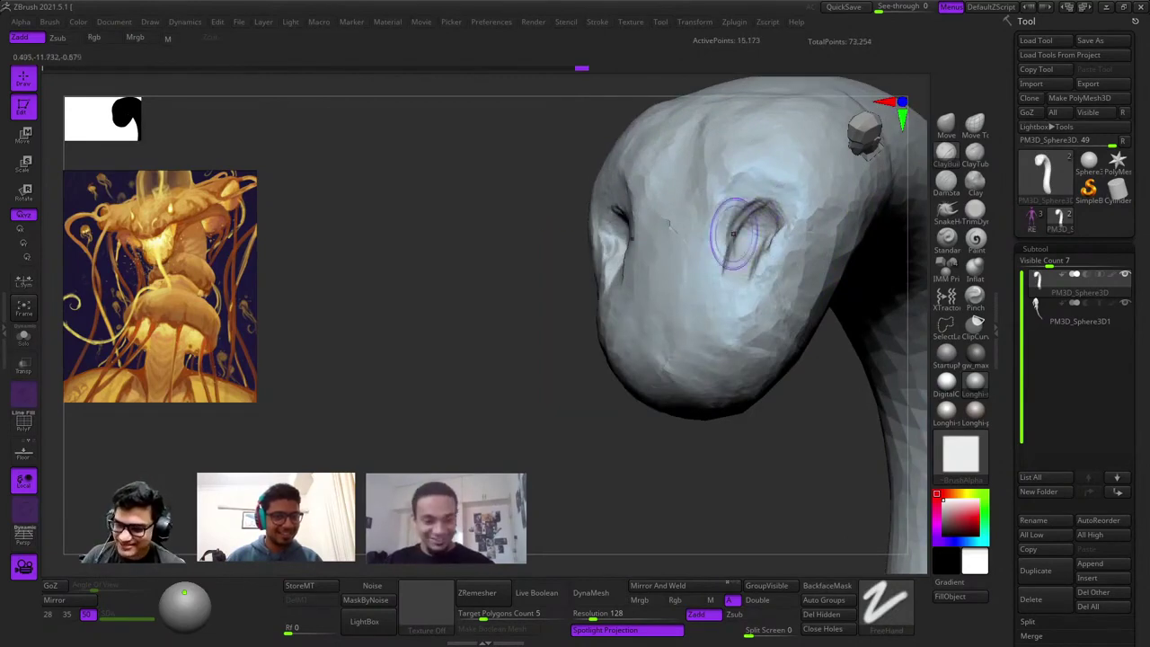
Undo the last eye-socket stroke and smooth and rework the area between the sockets.
{"action": "right_click_drag", "start_coordinate": [669, 225], "coordinate": [712, 258]}
{"action": "key", "text": "ctrl+z"}
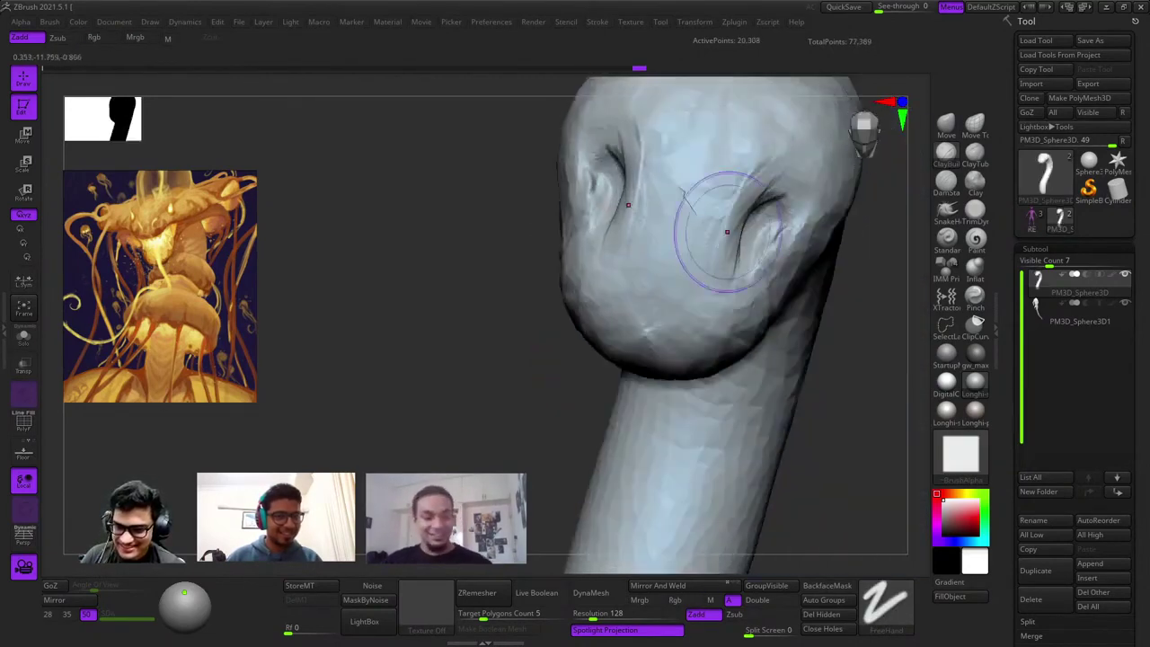
{"action": "left_click_drag", "start_coordinate": [727, 231], "coordinate": [708, 188], "text": "shift"}
{"action": "mouse_move", "coordinate": [638, 263]}
{"action": "right_mouse_down"}
{"action": "mouse_move", "coordinate": [669, 217]}
{"action": "mouse_move", "coordinate": [660, 213]}
{"action": "mouse_move", "coordinate": [654, 273]}
{"action": "right_mouse_up"}
{"action": "left_click_drag", "start_coordinate": [654, 273], "coordinate": [665, 273]}
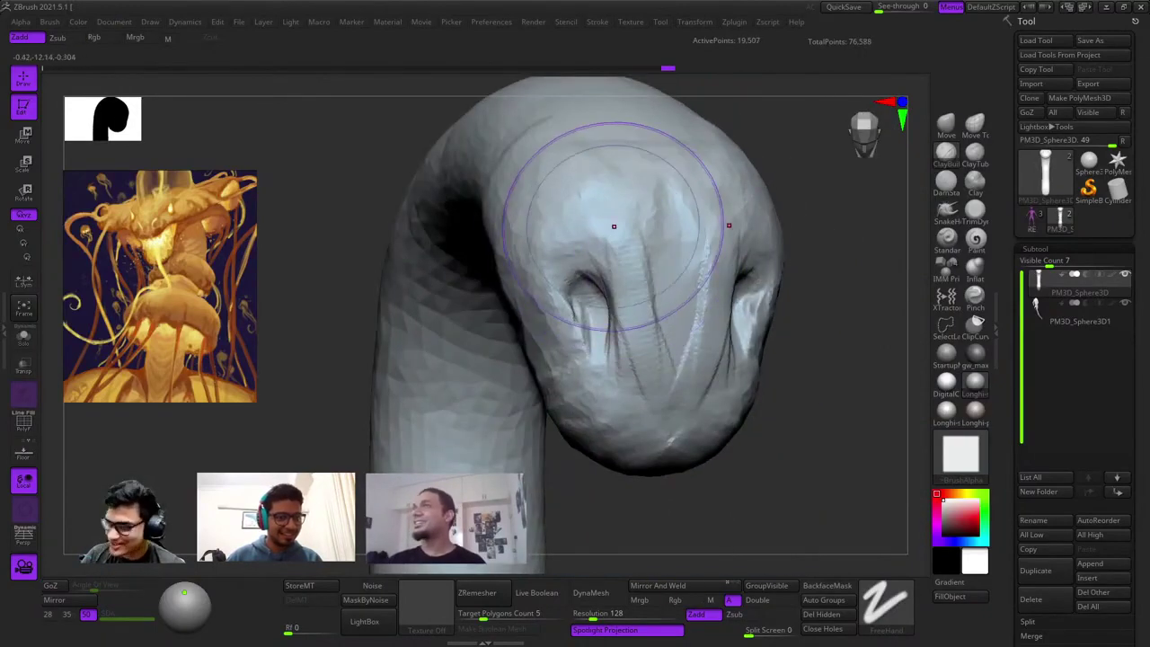
Build up the forehead, nose bridge and rounded muzzle around the eye sockets.
{"action": "right_click_drag", "start_coordinate": [613, 225], "coordinate": [655, 227], "text": "alt"}
{"action": "mouse_move", "coordinate": [595, 185]}
{"action": "left_mouse_down"}
{"action": "mouse_move", "coordinate": [680, 238]}
{"action": "mouse_move", "coordinate": [703, 320]}
{"action": "left_mouse_up"}
{"action": "mouse_move", "coordinate": [695, 306]}
{"action": "right_mouse_down", "text": "alt"}
{"action": "mouse_move", "coordinate": [698, 213]}
{"action": "mouse_move", "coordinate": [716, 225]}
{"action": "right_mouse_up", "text": "alt"}
{"action": "mouse_move", "coordinate": [716, 225]}
{"action": "left_mouse_down"}
{"action": "mouse_move", "coordinate": [702, 304]}
{"action": "mouse_move", "coordinate": [709, 349]}
{"action": "left_mouse_up"}
{"action": "right_click_drag", "start_coordinate": [611, 310], "coordinate": [680, 298]}
{"action": "left_click_drag", "start_coordinate": [680, 297], "coordinate": [668, 344]}
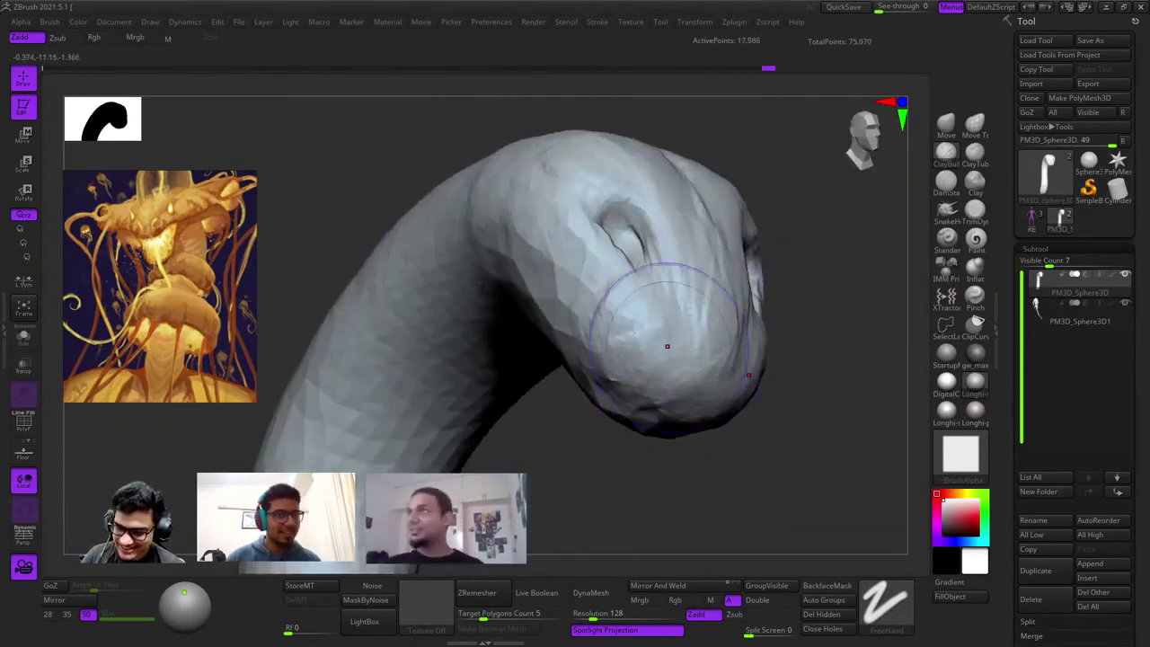
Refine the cheeks and the sides of the muzzle below the eye sockets with clay strokes.
{"action": "right_click_drag", "start_coordinate": [668, 344], "coordinate": [702, 279], "text": "alt"}
{"action": "left_click_drag", "start_coordinate": [701, 279], "coordinate": [679, 268]}
{"action": "right_click_drag", "start_coordinate": [676, 259], "coordinate": [639, 345]}
{"action": "mouse_move", "coordinate": [739, 260]}
{"action": "right_mouse_down", "text": "alt"}
{"action": "mouse_move", "coordinate": [694, 258]}
{"action": "mouse_move", "coordinate": [706, 299]}
{"action": "right_mouse_up", "text": "alt"}
{"action": "left_click_drag", "start_coordinate": [705, 299], "coordinate": [673, 270]}
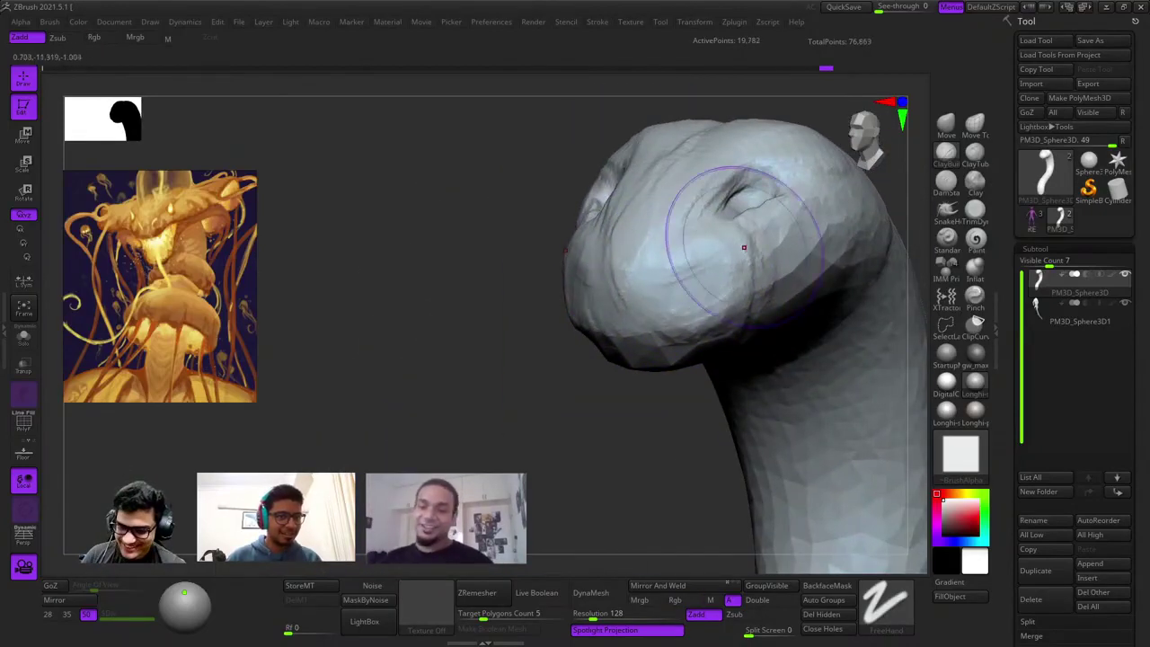
Rework the eye sockets and deepen the creases around their inner corners with clay strokes.
{"action": "left_click_drag", "start_coordinate": [777, 218], "coordinate": [797, 253]}
{"action": "mouse_move", "coordinate": [797, 253]}
{"action": "right_mouse_down"}
{"action": "mouse_move", "coordinate": [768, 182]}
{"action": "mouse_move", "coordinate": [725, 233]}
{"action": "right_mouse_up"}
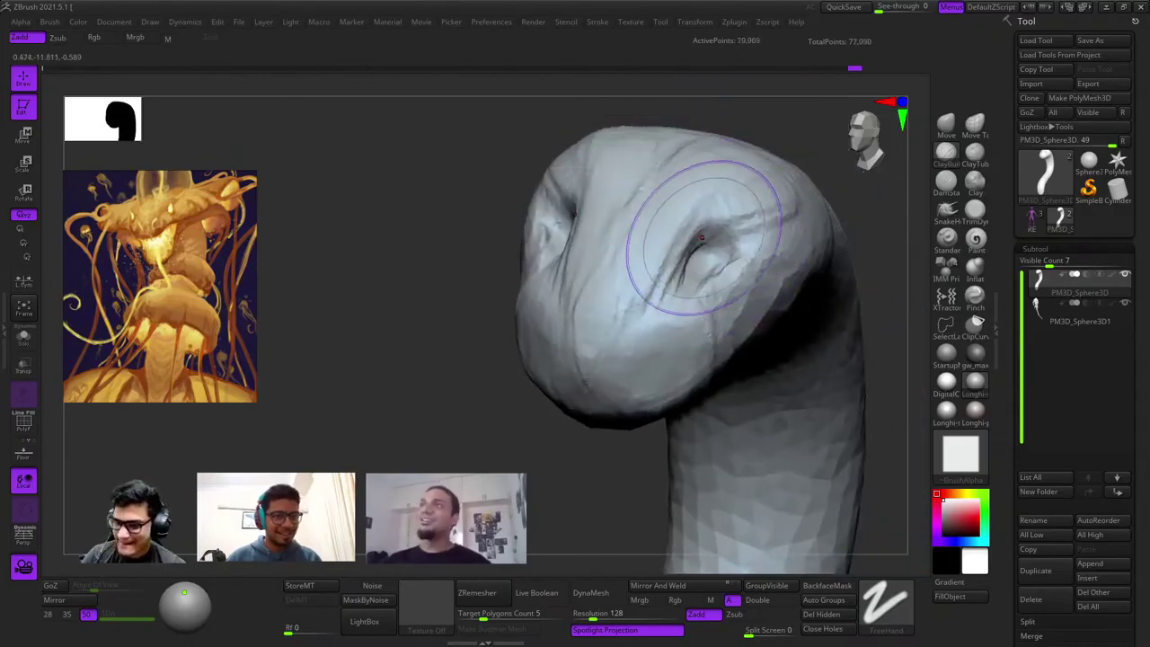
{"action": "left_click_drag", "start_coordinate": [712, 240], "coordinate": [715, 242]}
{"action": "right_click_drag", "start_coordinate": [716, 242], "coordinate": [725, 252]}
{"action": "left_click_drag", "start_coordinate": [725, 252], "coordinate": [711, 338]}
{"action": "right_click_drag", "start_coordinate": [718, 237], "coordinate": [685, 258]}
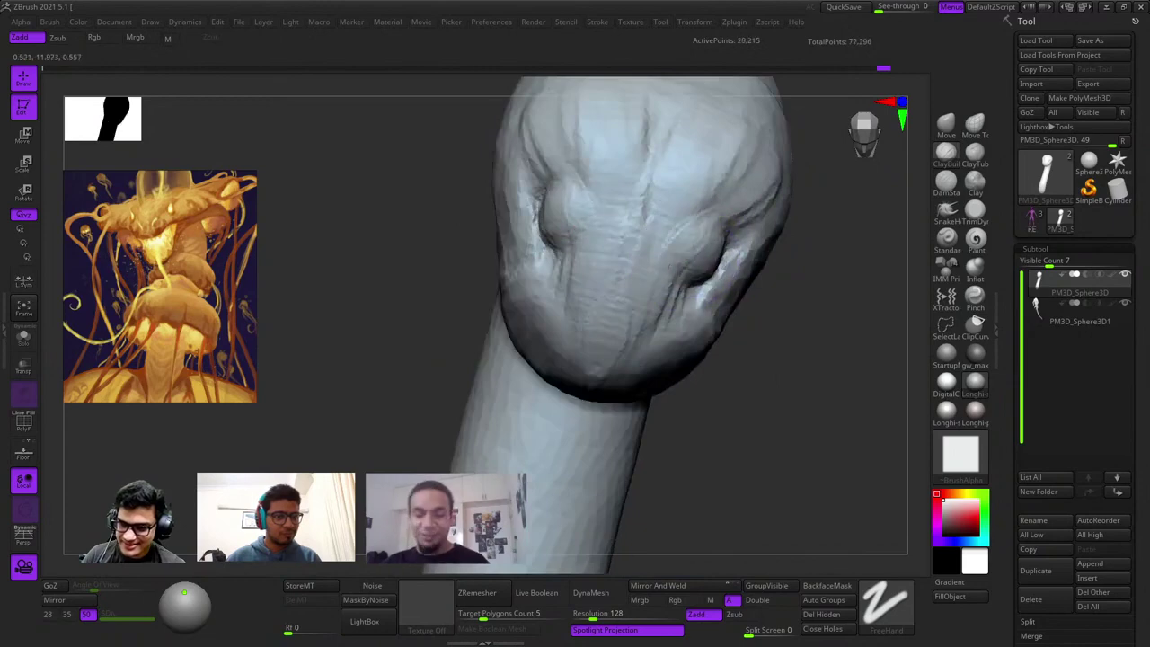
Build up the rounded lids beside the eye sockets and refine the central ridge down the head.
{"action": "left_click_drag", "start_coordinate": [719, 247], "coordinate": [724, 240]}
{"action": "right_click_drag", "start_coordinate": [724, 240], "coordinate": [701, 236]}
{"action": "left_click_drag", "start_coordinate": [685, 271], "coordinate": [696, 215]}
{"action": "mouse_move", "coordinate": [696, 216]}
{"action": "right_mouse_down"}
{"action": "mouse_move", "coordinate": [751, 235]}
{"action": "mouse_move", "coordinate": [719, 269]}
{"action": "right_mouse_up"}
{"action": "right_click_drag", "start_coordinate": [627, 285], "coordinate": [655, 246]}
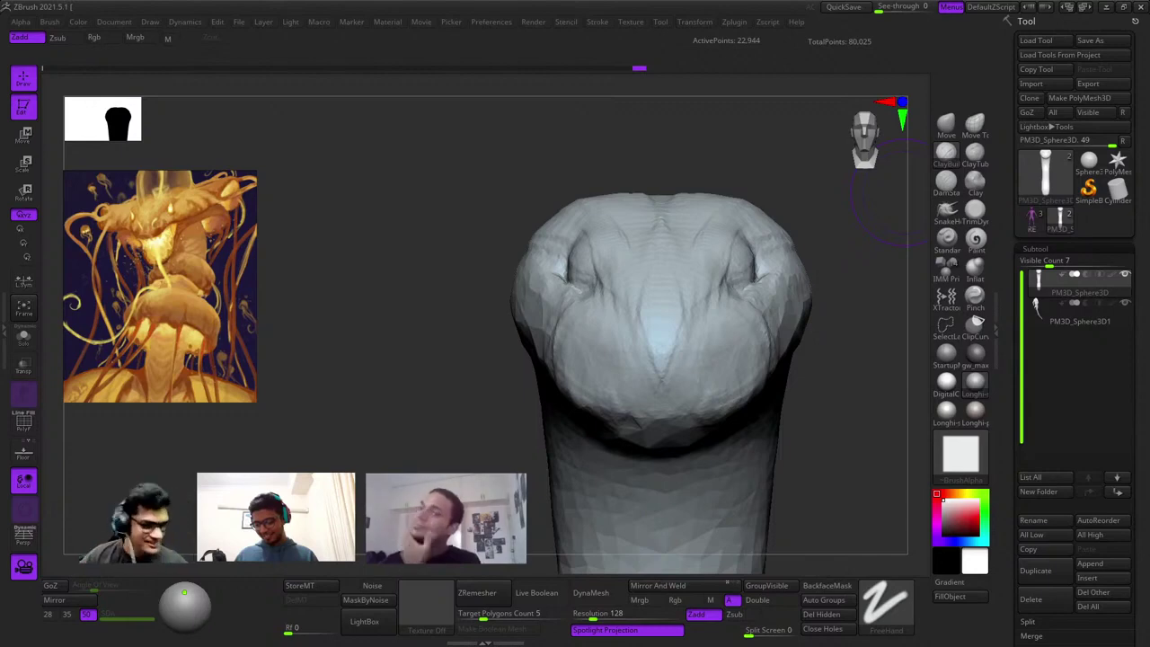
Bulk out the brow over the eye socket and smooth the surface running toward the muzzle.
{"action": "mouse_move", "coordinate": [580, 270]}
{"action": "right_mouse_down"}
{"action": "mouse_move", "coordinate": [580, 221]}
{"action": "mouse_move", "coordinate": [581, 298]}
{"action": "right_mouse_up"}
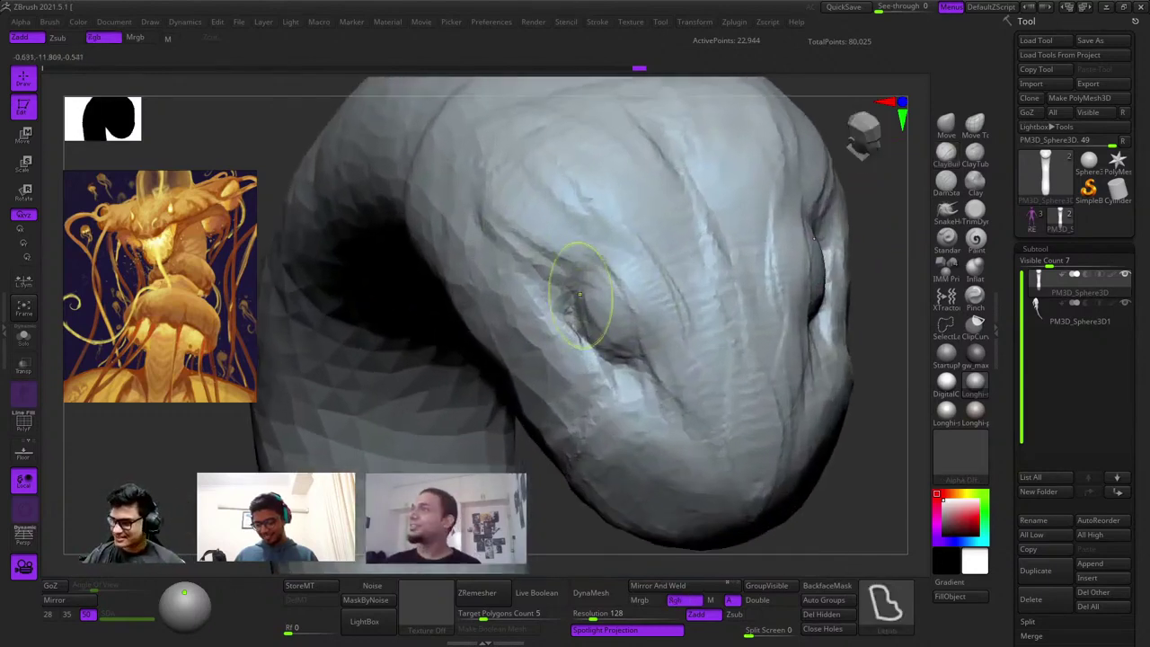
{"action": "mouse_move", "coordinate": [590, 275]}
{"action": "left_mouse_down"}
{"action": "mouse_move", "coordinate": [601, 228]}
{"action": "mouse_move", "coordinate": [575, 254]}
{"action": "mouse_move", "coordinate": [600, 247]}
{"action": "mouse_move", "coordinate": [658, 288]}
{"action": "mouse_move", "coordinate": [674, 319]}
{"action": "left_mouse_up"}
{"action": "key", "text": "space"}
{"action": "right_click_drag", "start_coordinate": [633, 360], "coordinate": [620, 340], "text": "alt"}
{"action": "left_click_drag", "start_coordinate": [638, 258], "coordinate": [674, 342], "text": "shift"}
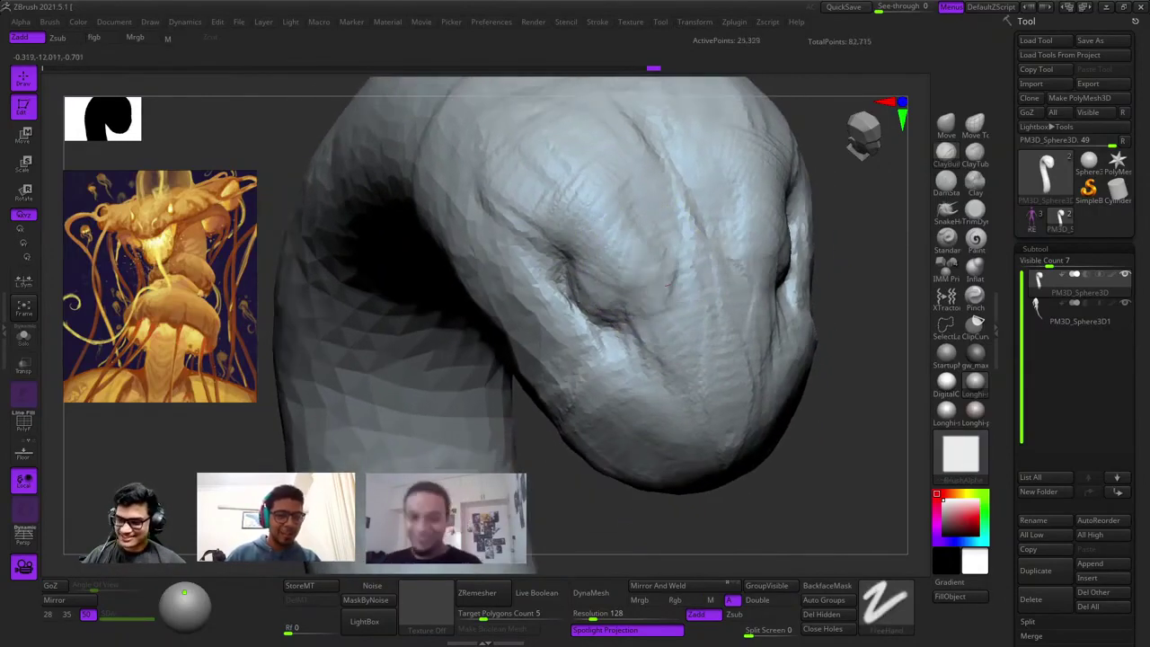
Fill and round the front and sides of the muzzle below the eye sockets.
{"action": "right_click_drag", "start_coordinate": [674, 342], "coordinate": [665, 405], "text": "shift"}
{"action": "key", "text": "shift+f"}
{"action": "key", "text": "shift+f"}
{"action": "mouse_move", "coordinate": [645, 346]}
{"action": "right_mouse_down"}
{"action": "mouse_move", "coordinate": [755, 392]}
{"action": "mouse_move", "coordinate": [681, 239]}
{"action": "right_mouse_up"}
{"action": "right_click_drag", "start_coordinate": [640, 204], "coordinate": [641, 210]}
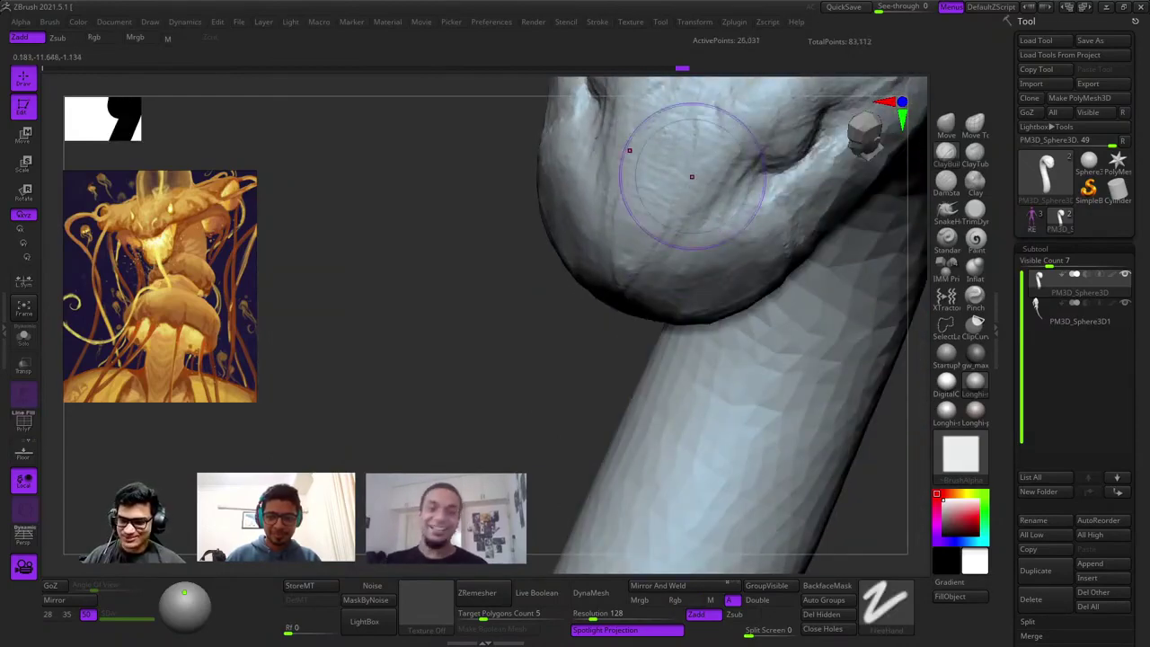
{"action": "mouse_move", "coordinate": [691, 176]}
{"action": "right_mouse_down"}
{"action": "mouse_move", "coordinate": [696, 147]}
{"action": "mouse_move", "coordinate": [633, 268]}
{"action": "mouse_move", "coordinate": [683, 197]}
{"action": "mouse_move", "coordinate": [660, 236]}
{"action": "right_mouse_up"}
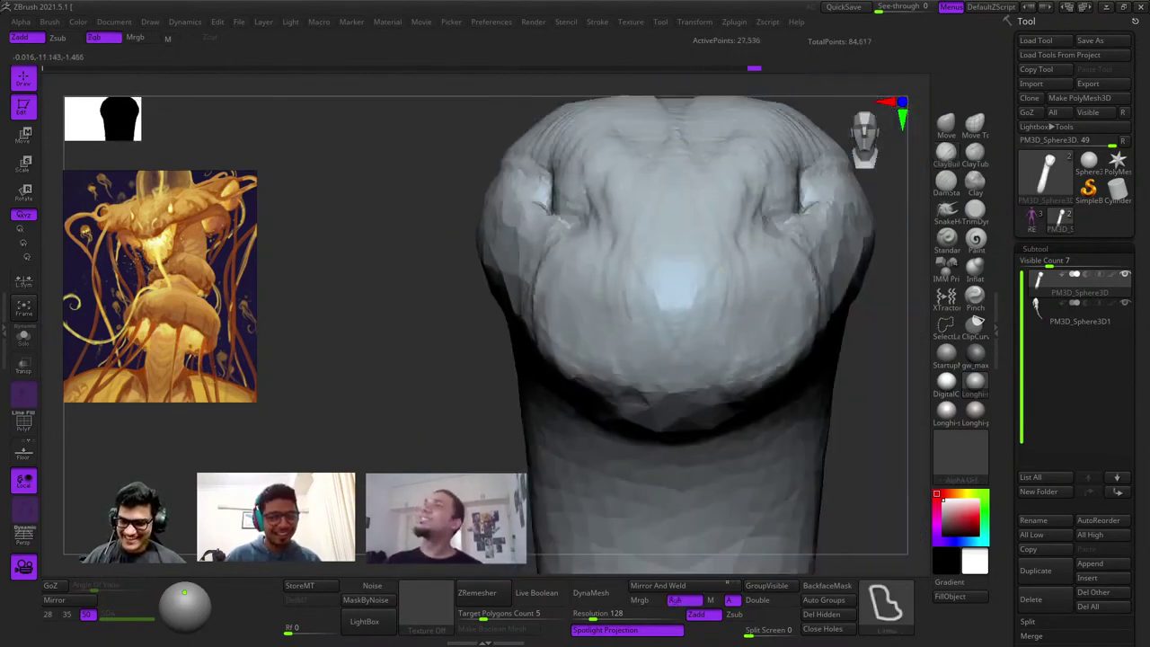
{"action": "mouse_move", "coordinate": [670, 305]}
{"action": "right_mouse_down", "text": "ctrl"}
{"action": "mouse_move", "coordinate": [671, 243]}
{"action": "mouse_move", "coordinate": [629, 206]}
{"action": "mouse_move", "coordinate": [574, 216]}
{"action": "mouse_move", "coordinate": [575, 153]}
{"action": "right_mouse_up", "text": "ctrl"}
Select the torso subtool and examine its wireframe and chest forms against the neck.
{"action": "right_click_drag", "start_coordinate": [503, 288], "coordinate": [557, 310], "text": "alt"}
{"action": "left_click", "coordinate": [554, 315], "text": "alt"}
{"action": "key", "text": "shift+f"}
{"action": "key", "text": "shift+f"}
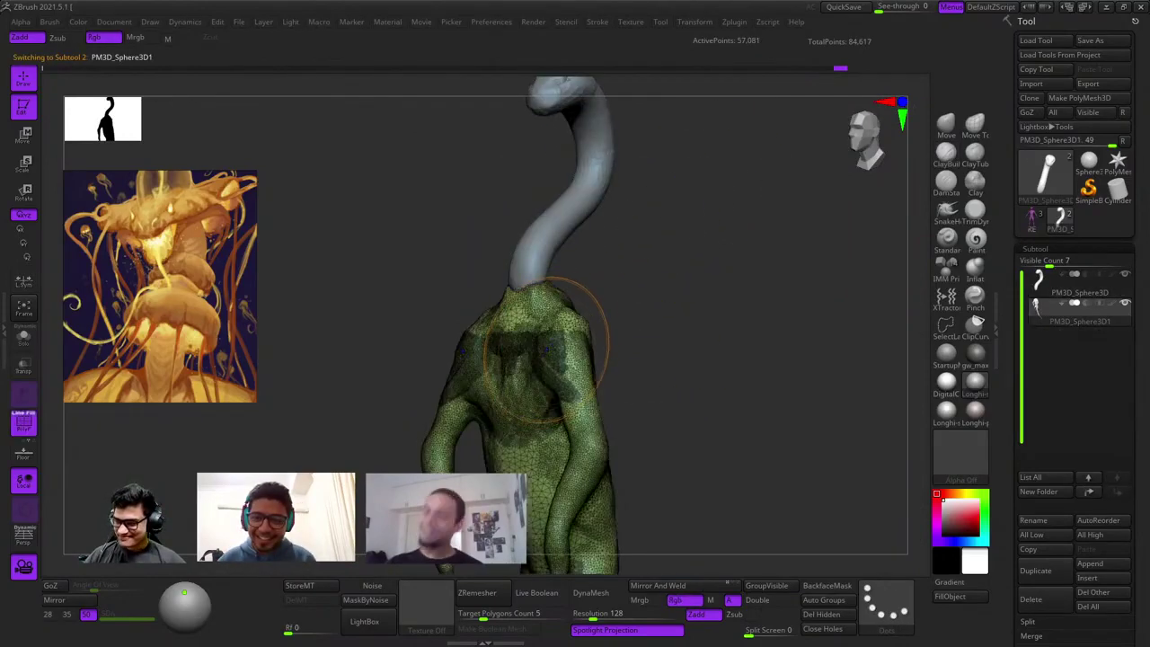
{"action": "right_click_drag", "start_coordinate": [488, 388], "coordinate": [652, 237], "text": "alt"}
{"action": "mouse_move", "coordinate": [653, 237]}
{"action": "right_mouse_down", "text": "ctrl"}
{"action": "mouse_move", "coordinate": [641, 300]}
{"action": "mouse_move", "coordinate": [654, 252]}
{"action": "mouse_move", "coordinate": [593, 305]}
{"action": "mouse_move", "coordinate": [548, 243]}
{"action": "mouse_move", "coordinate": [485, 260]}
{"action": "mouse_move", "coordinate": [584, 386]}
{"action": "mouse_move", "coordinate": [608, 301]}
{"action": "mouse_move", "coordinate": [629, 351]}
{"action": "right_mouse_up", "text": "ctrl"}
{"action": "right_click_drag", "start_coordinate": [629, 350], "coordinate": [655, 318], "text": "shift"}
{"action": "key", "text": "shift+f"}
{"action": "key", "text": "shift+f"}
{"action": "key", "text": "f"}
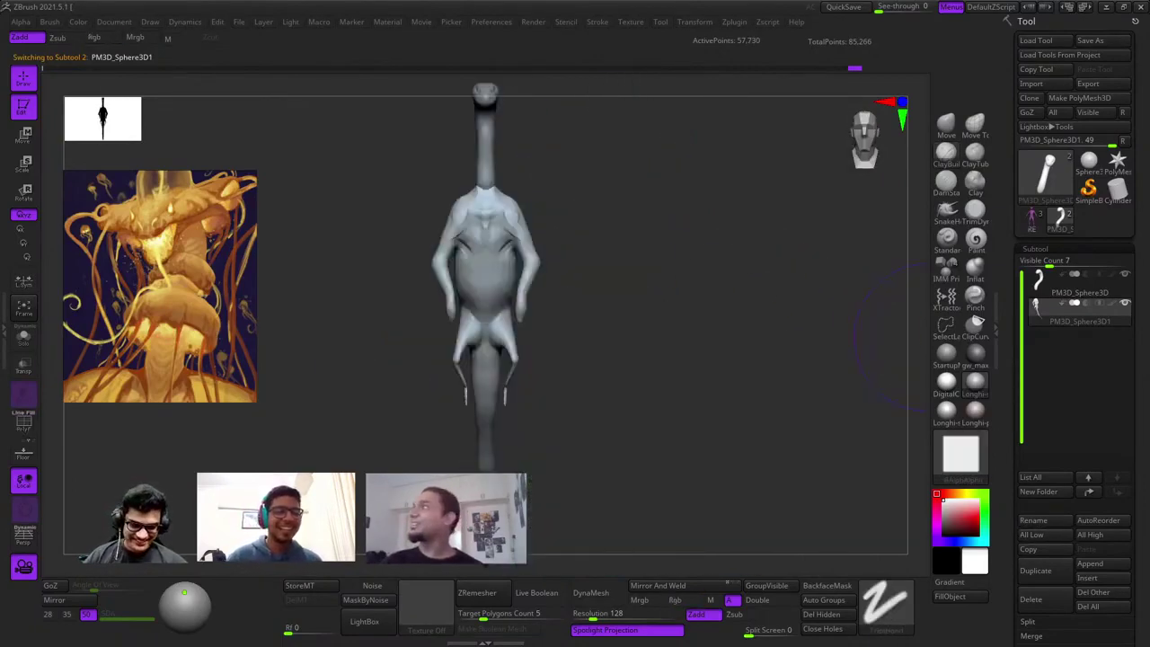
Append a Sphere3D as a new subtool and make it active.
{"action": "left_click", "coordinate": [1102, 564]}
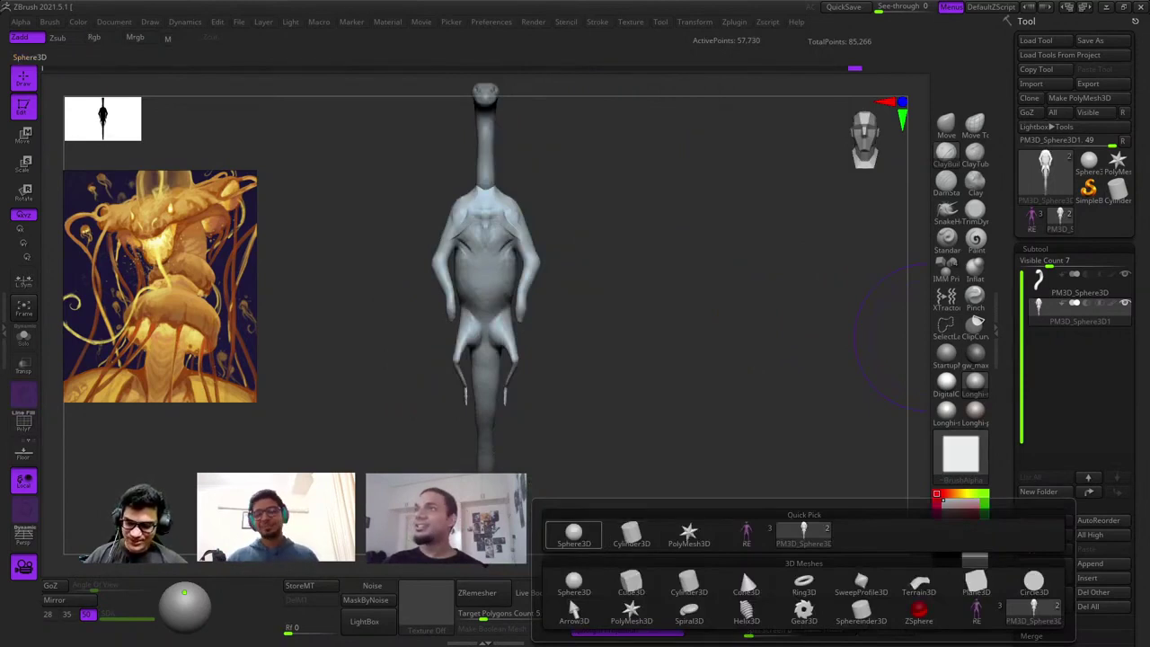
{"action": "left_click", "coordinate": [574, 533]}
{"action": "left_click", "coordinate": [1078, 340]}
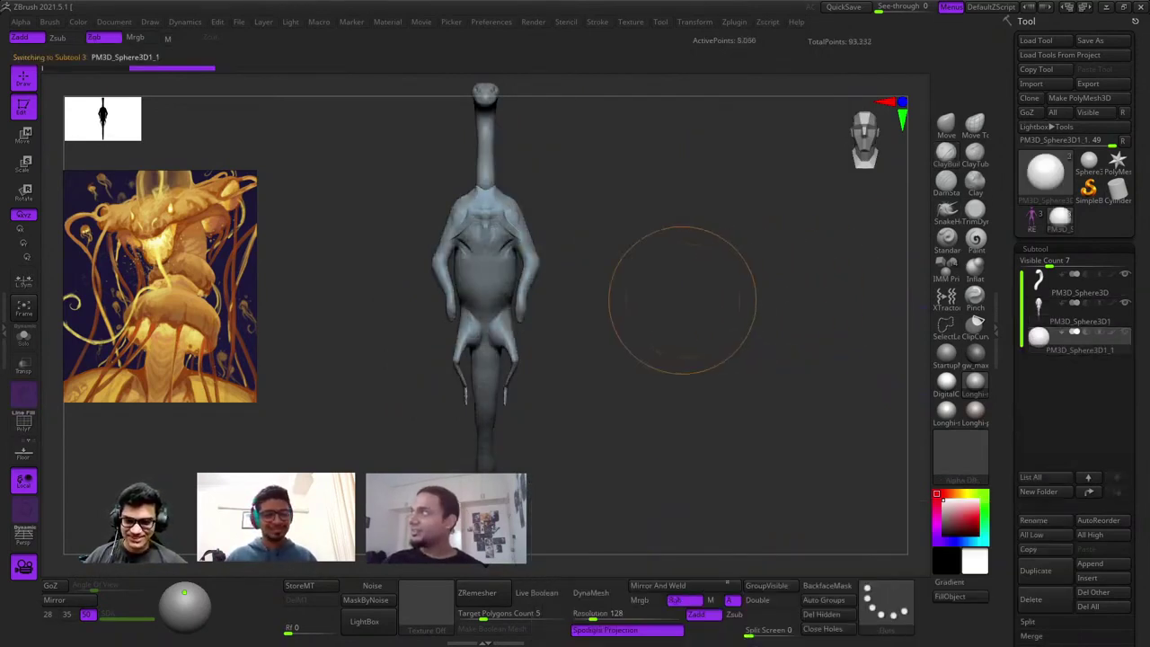
Scale down the sphere and place it around the middle of the curved neck.
{"action": "key", "text": "w"}
{"action": "right_click_drag", "start_coordinate": [682, 300], "coordinate": [771, 458], "text": "alt"}
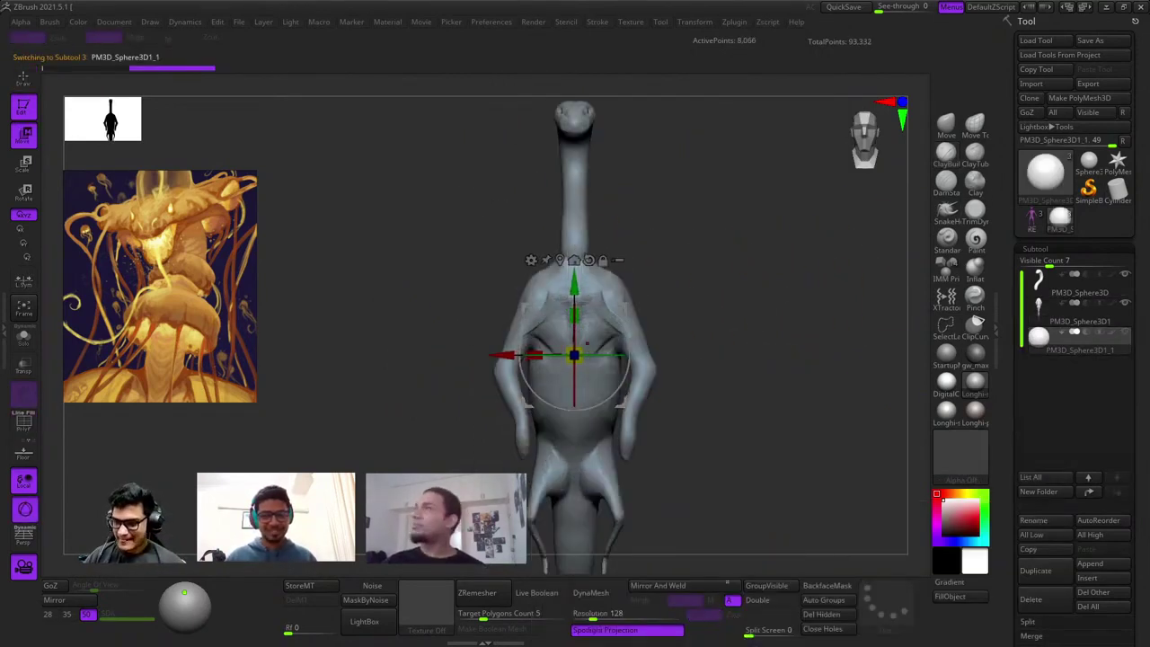
{"action": "left_click_drag", "start_coordinate": [623, 308], "coordinate": [619, 144]}
{"action": "right_click_drag", "start_coordinate": [578, 286], "coordinate": [467, 286], "text": "shift"}
{"action": "right_click_drag", "start_coordinate": [467, 285], "coordinate": [602, 205], "text": "ctrl"}
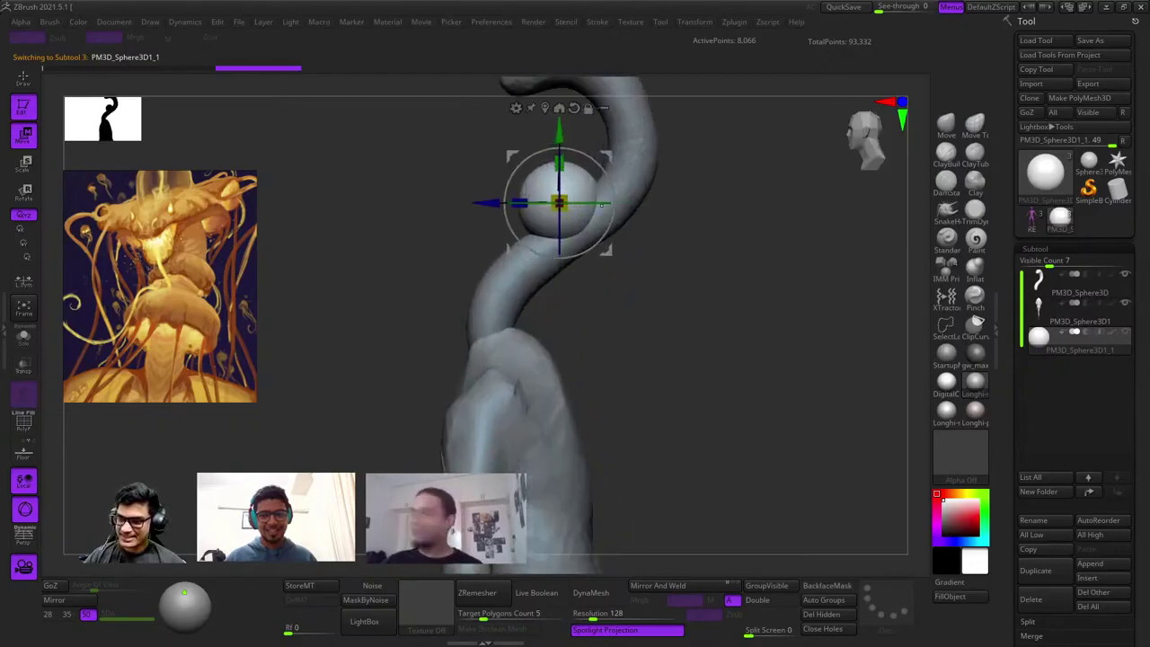
{"action": "key", "text": "q"}
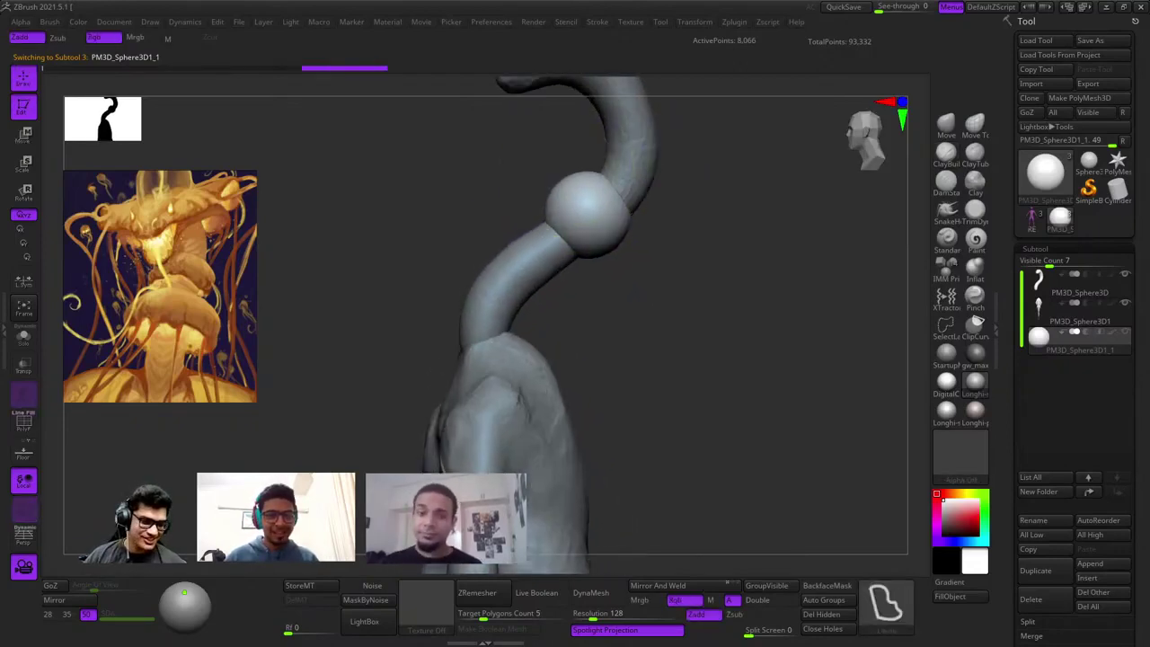
Rough up the neck sphere with clay strokes and smooth its front surface.
{"action": "mouse_move", "coordinate": [585, 184]}
{"action": "right_mouse_down", "text": "ctrl"}
{"action": "mouse_move", "coordinate": [601, 251]}
{"action": "mouse_move", "coordinate": [642, 261]}
{"action": "mouse_move", "coordinate": [700, 219]}
{"action": "mouse_move", "coordinate": [692, 180]}
{"action": "mouse_move", "coordinate": [666, 215]}
{"action": "mouse_move", "coordinate": [737, 202]}
{"action": "mouse_move", "coordinate": [660, 197]}
{"action": "mouse_move", "coordinate": [657, 221]}
{"action": "mouse_move", "coordinate": [632, 165]}
{"action": "right_mouse_up", "text": "ctrl"}
{"action": "key", "text": "shift+f"}
{"action": "key", "text": "shift+f"}
{"action": "key", "text": "f"}
{"action": "right_click", "coordinate": [640, 206]}
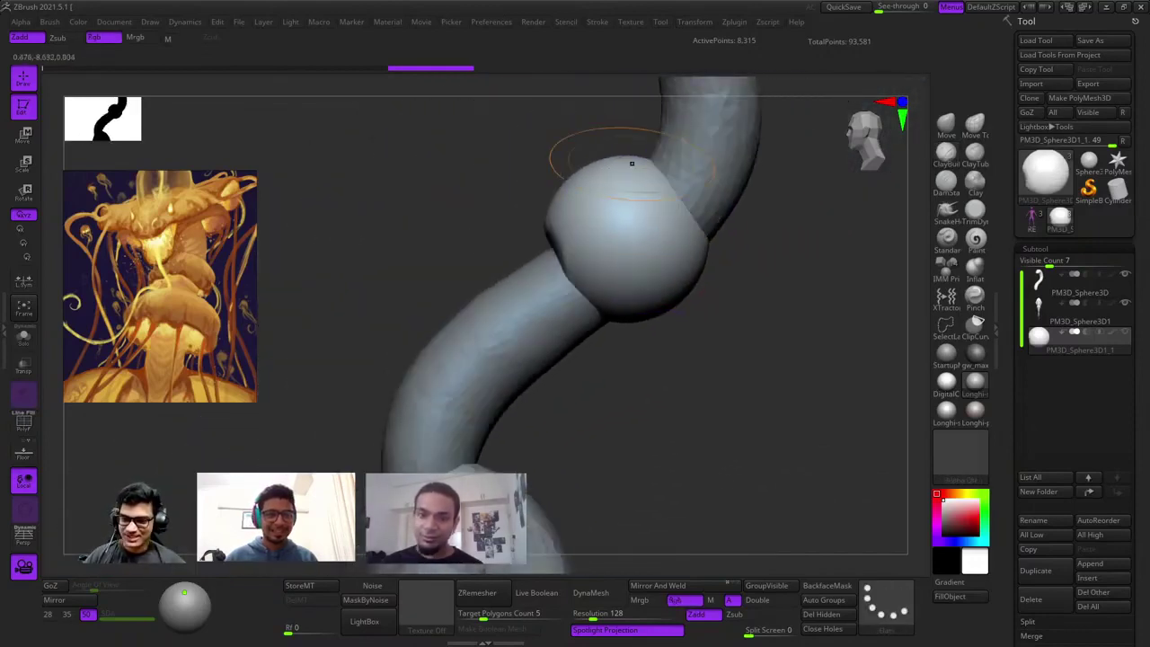
{"action": "key", "text": "f"}
{"action": "key", "text": "shift+f"}
{"action": "key", "text": "shift+f"}
{"action": "key", "text": "f"}
{"action": "right_click_drag", "start_coordinate": [581, 201], "coordinate": [629, 223], "text": "alt"}
{"action": "right_click_drag", "start_coordinate": [753, 215], "coordinate": [639, 205]}
{"action": "left_click_drag", "start_coordinate": [638, 205], "coordinate": [710, 243], "text": "shift"}
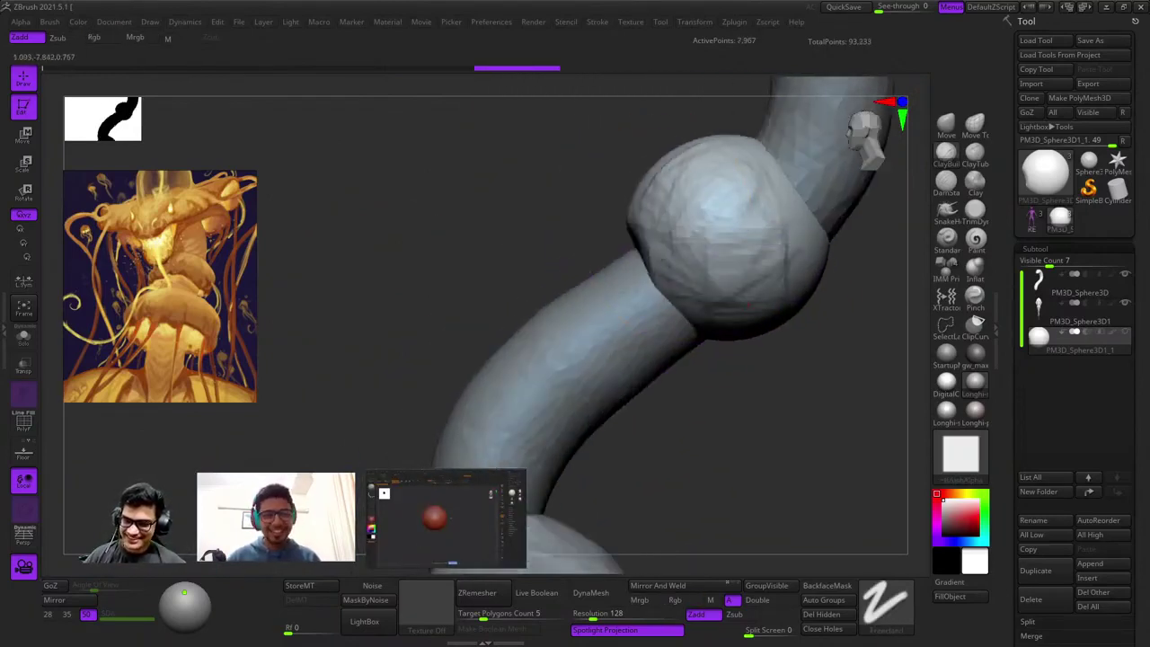
Reshape the neck sphere into a lumpy bulb that wraps around the neck with a flatter underside.
{"action": "mouse_move", "coordinate": [710, 243]}
{"action": "right_mouse_down"}
{"action": "mouse_move", "coordinate": [764, 256]}
{"action": "mouse_move", "coordinate": [755, 269]}
{"action": "right_mouse_up"}
{"action": "left_click_drag", "start_coordinate": [593, 274], "coordinate": [642, 283]}
{"action": "right_click_drag", "start_coordinate": [641, 282], "coordinate": [695, 275]}
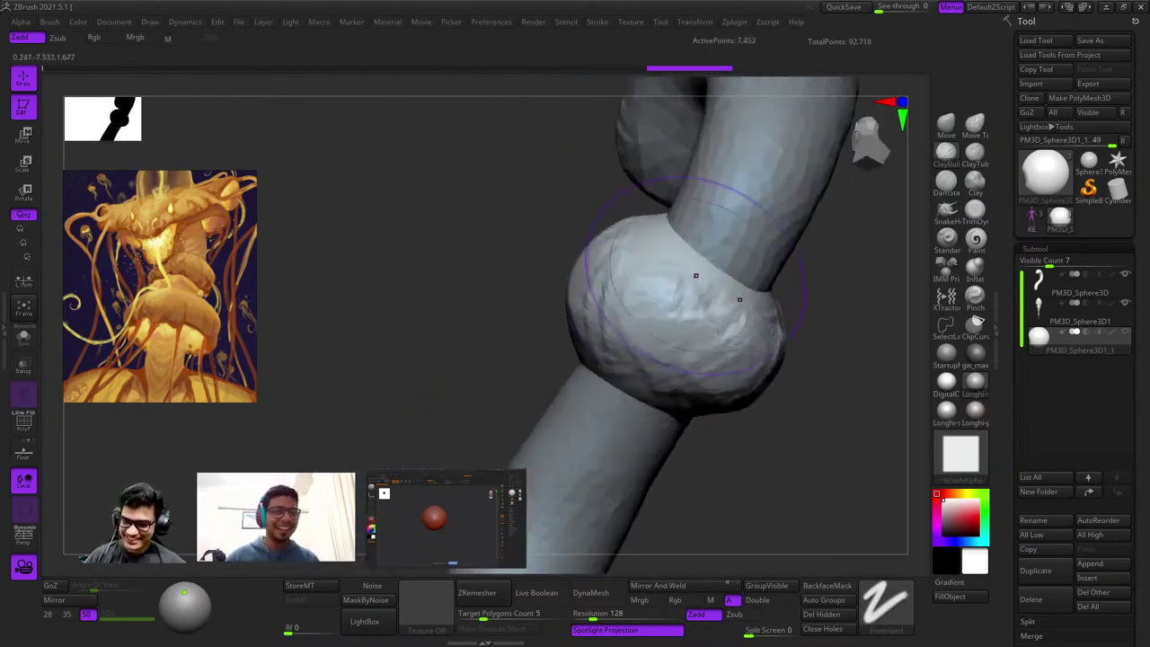
{"action": "mouse_move", "coordinate": [695, 222]}
{"action": "right_mouse_down"}
{"action": "mouse_move", "coordinate": [683, 251]}
{"action": "mouse_move", "coordinate": [665, 218]}
{"action": "right_mouse_up"}
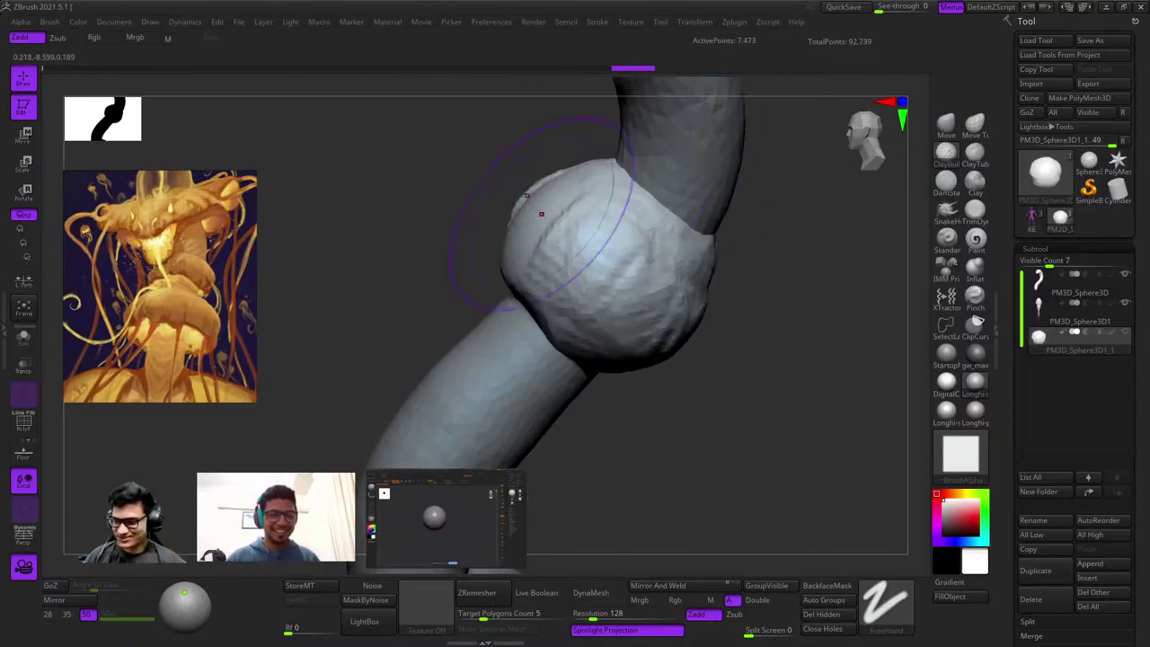
{"action": "mouse_move", "coordinate": [541, 213]}
{"action": "right_mouse_down"}
{"action": "mouse_move", "coordinate": [649, 256]}
{"action": "mouse_move", "coordinate": [660, 232]}
{"action": "mouse_move", "coordinate": [726, 198]}
{"action": "right_mouse_up"}
Duplicate the neck bulb and place the copy lower on the neck, just above the shoulders.
{"action": "key", "text": "w"}
{"action": "left_click_drag", "start_coordinate": [700, 213], "coordinate": [611, 284], "text": "ctrl"}
{"action": "right_click_drag", "start_coordinate": [612, 284], "coordinate": [731, 225]}
{"action": "key", "text": "q"}
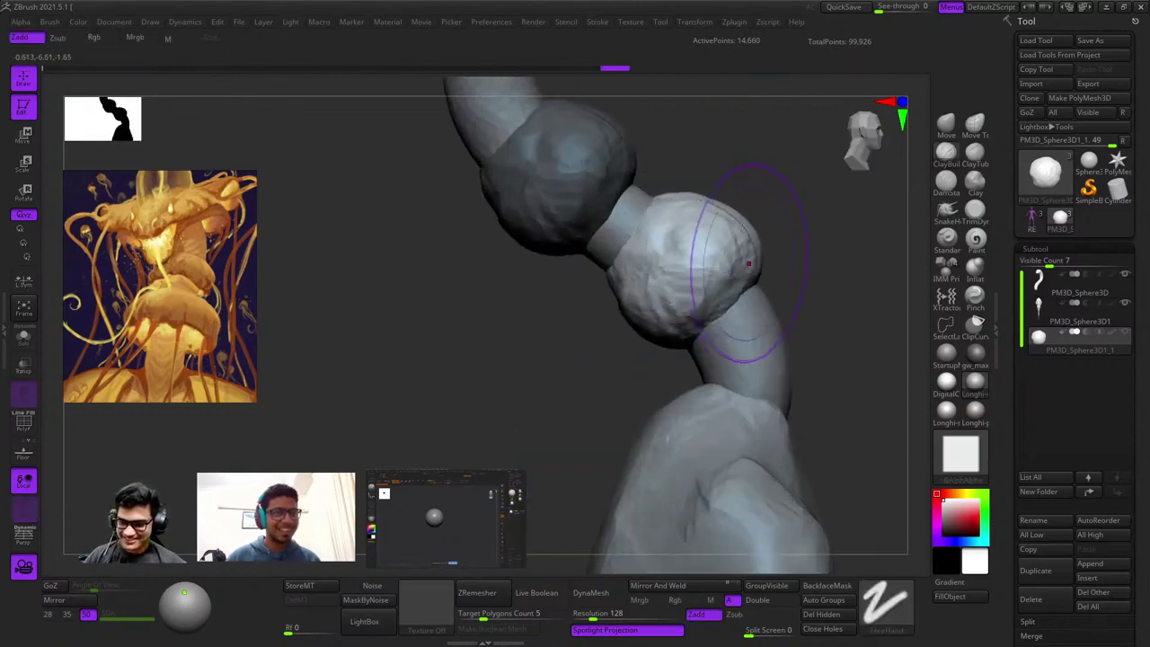
Stretch and flatten the lower neck bulb into a wide cap with protruding edges.
{"action": "mouse_move", "coordinate": [724, 249]}
{"action": "right_mouse_down"}
{"action": "mouse_move", "coordinate": [740, 290]}
{"action": "mouse_move", "coordinate": [774, 274]}
{"action": "mouse_move", "coordinate": [745, 277]}
{"action": "mouse_move", "coordinate": [755, 285]}
{"action": "right_mouse_up"}
{"action": "key", "text": "space"}
{"action": "key", "text": "space"}
{"action": "right_click_drag", "start_coordinate": [790, 333], "coordinate": [719, 310]}
{"action": "left_click_drag", "start_coordinate": [710, 309], "coordinate": [688, 308], "text": "shift"}
{"action": "right_click_drag", "start_coordinate": [692, 305], "coordinate": [730, 251]}
{"action": "mouse_move", "coordinate": [620, 340]}
{"action": "right_mouse_down"}
{"action": "mouse_move", "coordinate": [761, 212]}
{"action": "mouse_move", "coordinate": [629, 270]}
{"action": "mouse_move", "coordinate": [821, 206]}
{"action": "right_mouse_up"}
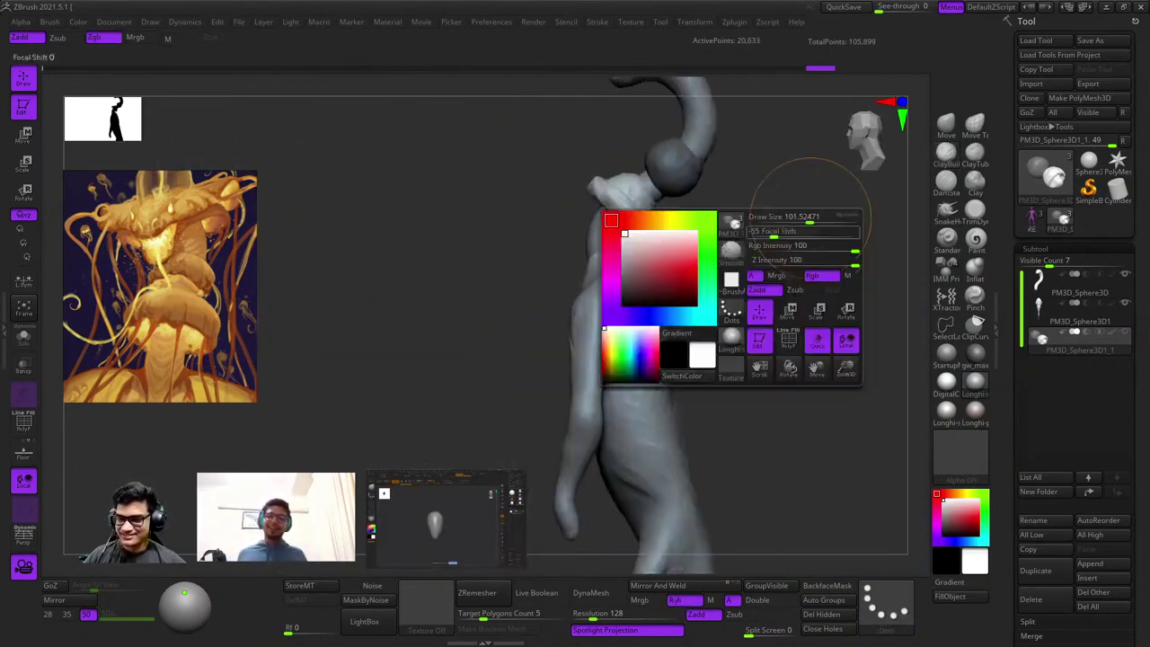
Build up the lower cap's surface and sides with clay strokes to round out its mushroom shape.
{"action": "mouse_move", "coordinate": [639, 164]}
{"action": "right_mouse_down", "text": "ctrl"}
{"action": "mouse_move", "coordinate": [686, 283]}
{"action": "mouse_move", "coordinate": [672, 297]}
{"action": "mouse_move", "coordinate": [611, 236]}
{"action": "mouse_move", "coordinate": [655, 236]}
{"action": "mouse_move", "coordinate": [651, 266]}
{"action": "right_mouse_up", "text": "ctrl"}
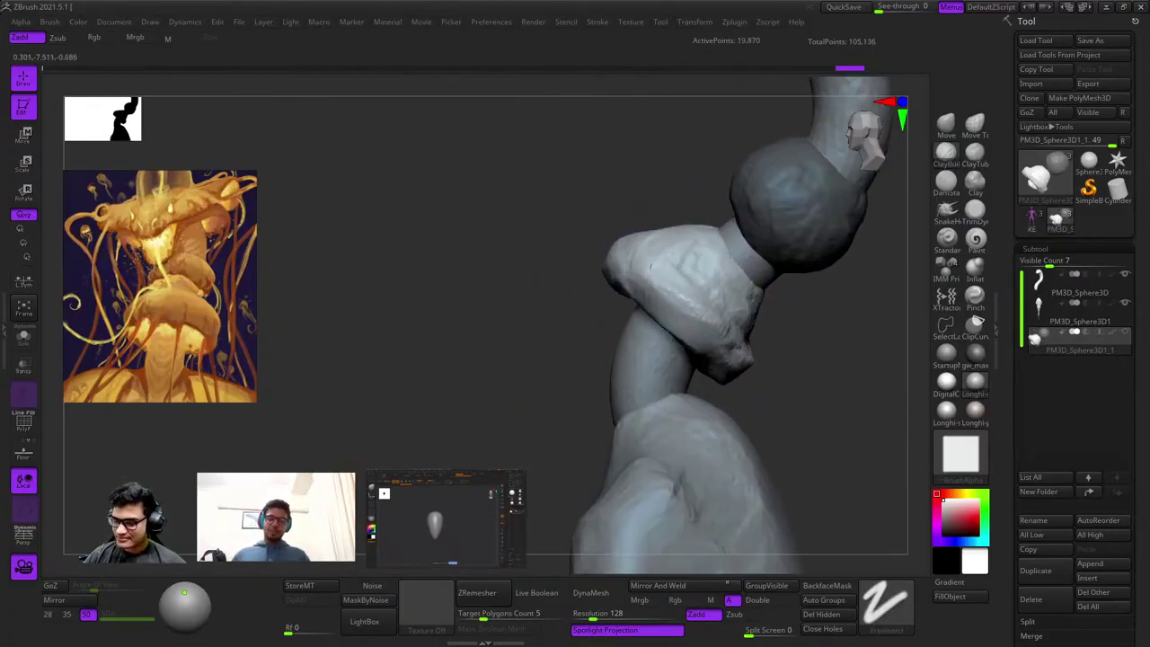
{"action": "right_click_drag", "start_coordinate": [724, 324], "coordinate": [795, 355]}
{"action": "left_click_drag", "start_coordinate": [795, 354], "coordinate": [752, 338]}
{"action": "mouse_move", "coordinate": [752, 339]}
{"action": "right_mouse_down"}
{"action": "mouse_move", "coordinate": [746, 259]}
{"action": "mouse_move", "coordinate": [683, 274]}
{"action": "mouse_move", "coordinate": [698, 251]}
{"action": "mouse_move", "coordinate": [746, 274]}
{"action": "mouse_move", "coordinate": [724, 288]}
{"action": "right_mouse_up"}
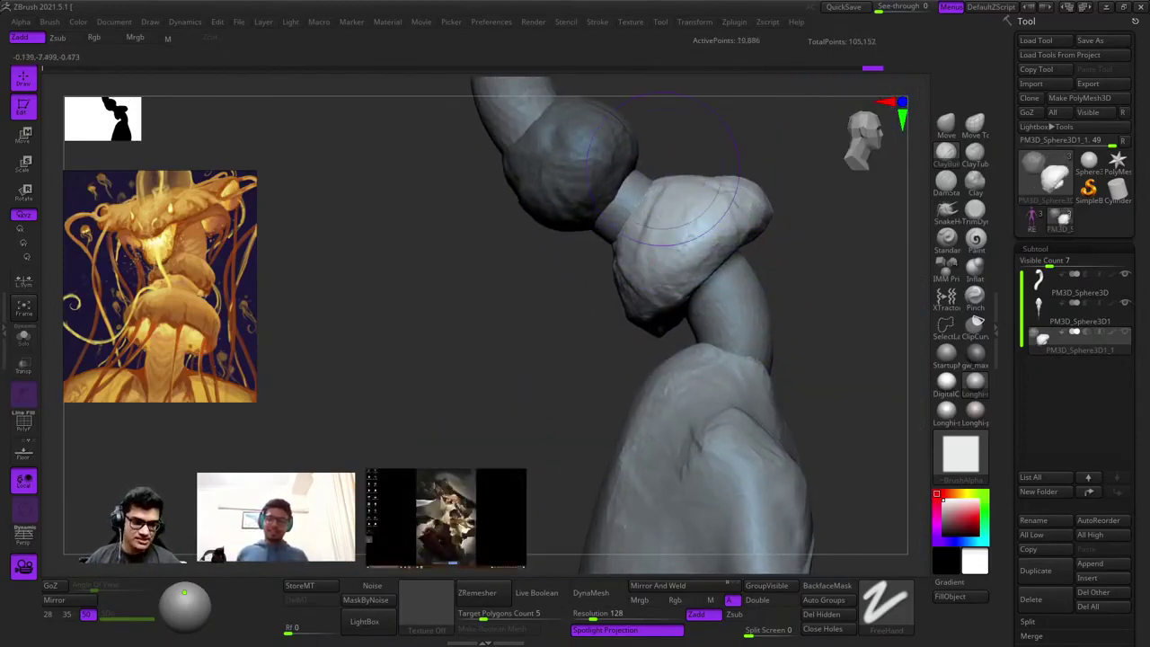
{"action": "mouse_move", "coordinate": [631, 223]}
{"action": "right_mouse_down"}
{"action": "mouse_move", "coordinate": [681, 290]}
{"action": "mouse_move", "coordinate": [682, 268]}
{"action": "mouse_move", "coordinate": [675, 277]}
{"action": "right_mouse_up"}
{"action": "key", "text": "space"}
{"action": "mouse_move", "coordinate": [710, 251]}
{"action": "left_mouse_down"}
{"action": "mouse_move", "coordinate": [670, 278]}
{"action": "mouse_move", "coordinate": [711, 228]}
{"action": "left_mouse_up"}
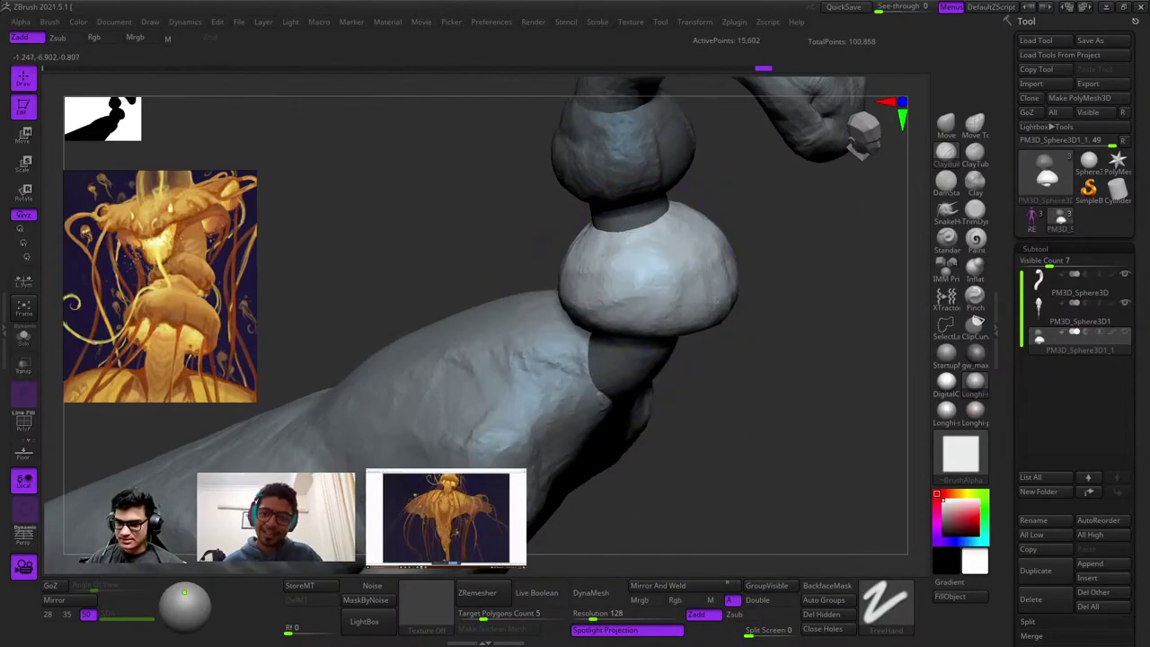
Hollow the underside of the lower cap and form a thick overhanging rim around the neck.
{"action": "mouse_move", "coordinate": [593, 354]}
{"action": "right_mouse_down"}
{"action": "mouse_move", "coordinate": [508, 289]}
{"action": "mouse_move", "coordinate": [559, 296]}
{"action": "right_mouse_up"}
{"action": "left_click_drag", "start_coordinate": [559, 297], "coordinate": [642, 288]}
{"action": "mouse_move", "coordinate": [642, 287]}
{"action": "right_mouse_down", "text": "shift"}
{"action": "mouse_move", "coordinate": [589, 252]}
{"action": "mouse_move", "coordinate": [583, 207]}
{"action": "mouse_move", "coordinate": [610, 236]}
{"action": "mouse_move", "coordinate": [701, 225]}
{"action": "mouse_move", "coordinate": [690, 241]}
{"action": "right_mouse_up", "text": "shift"}
{"action": "key", "text": "space"}
{"action": "right_click_drag", "start_coordinate": [690, 241], "coordinate": [675, 275], "text": "ctrl"}
{"action": "right_click_drag", "start_coordinate": [675, 275], "coordinate": [668, 287]}
{"action": "key", "text": "space"}
{"action": "left_click_drag", "start_coordinate": [668, 286], "coordinate": [641, 278]}
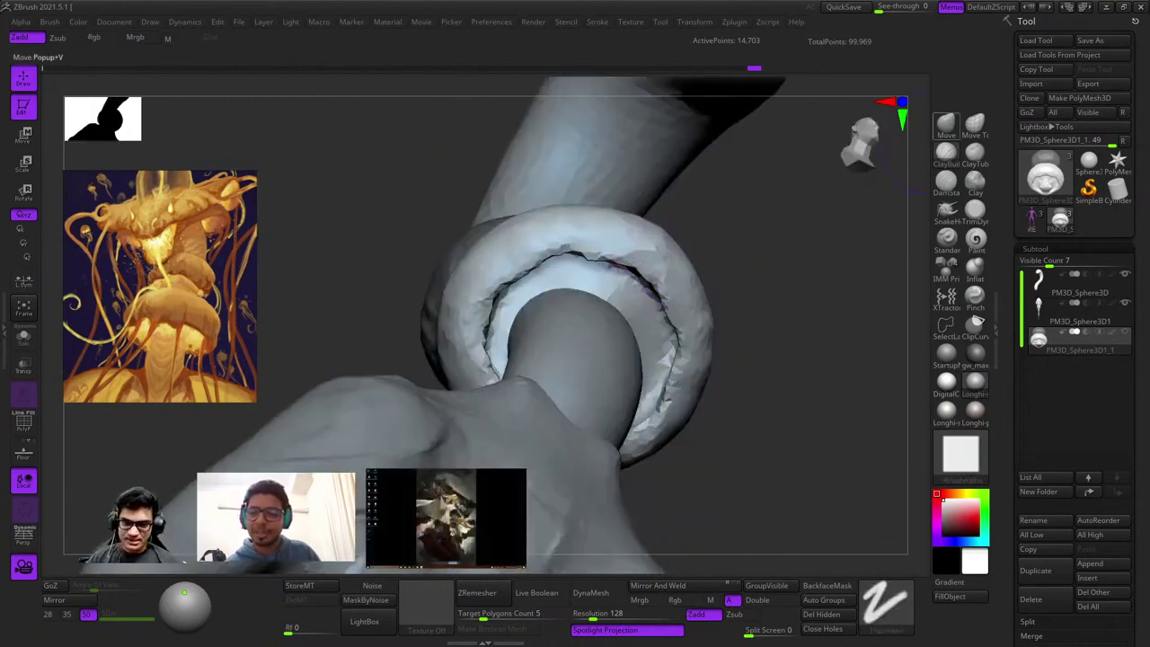
Adjust the inner rim of the lower cap with the Move Topological brush.
{"action": "left_click", "coordinate": [973, 125]}
{"action": "left_click_drag", "start_coordinate": [627, 237], "coordinate": [601, 255]}
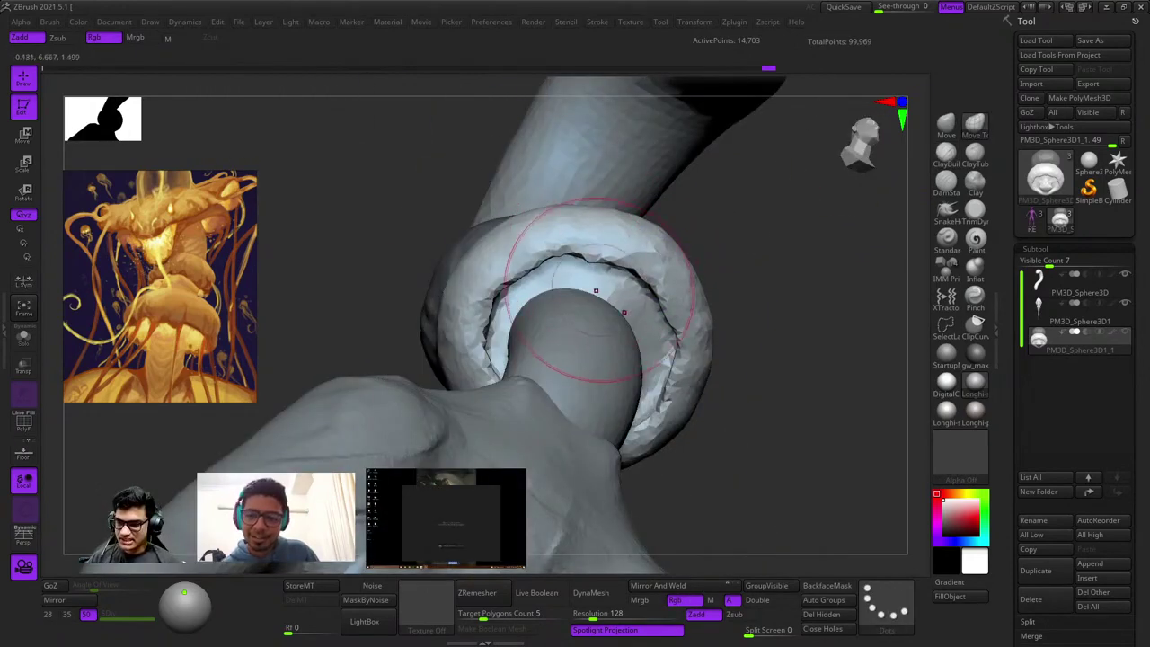
{"action": "key", "text": "ctrl"}
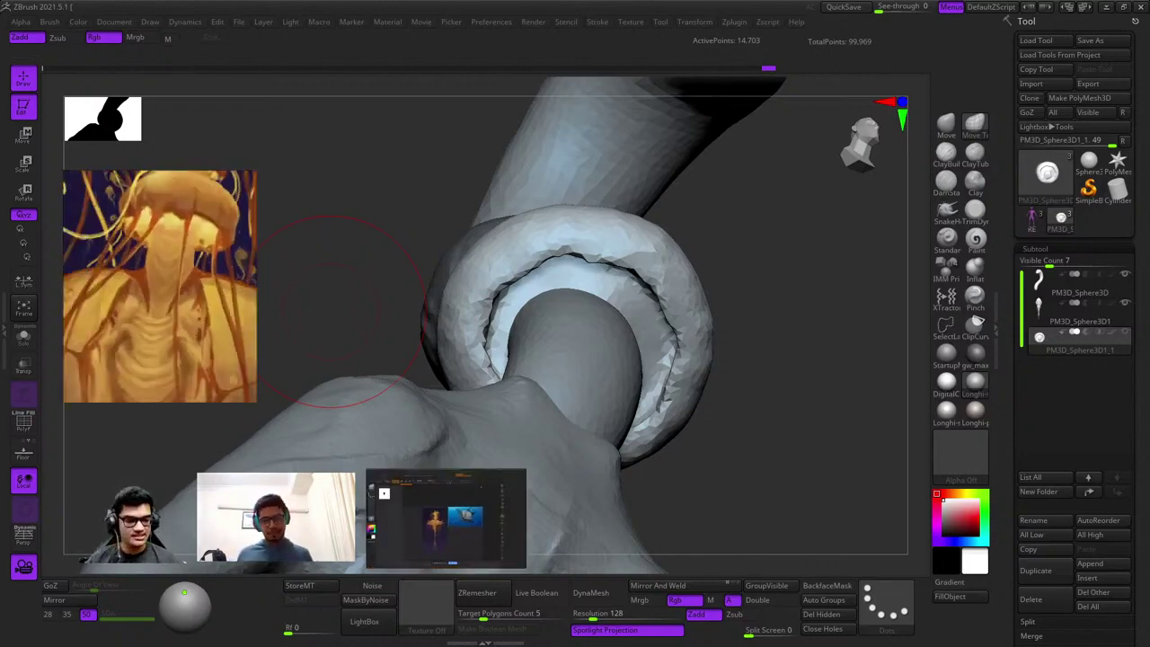
Shift the concept art to show the head and neck area, and make the head subtool active.
{"action": "mouse_move", "coordinate": [341, 310]}
{"action": "left_mouse_down"}
{"action": "mouse_move", "coordinate": [755, 296]}
{"action": "mouse_move", "coordinate": [688, 347]}
{"action": "mouse_move", "coordinate": [587, 255]}
{"action": "left_mouse_up"}
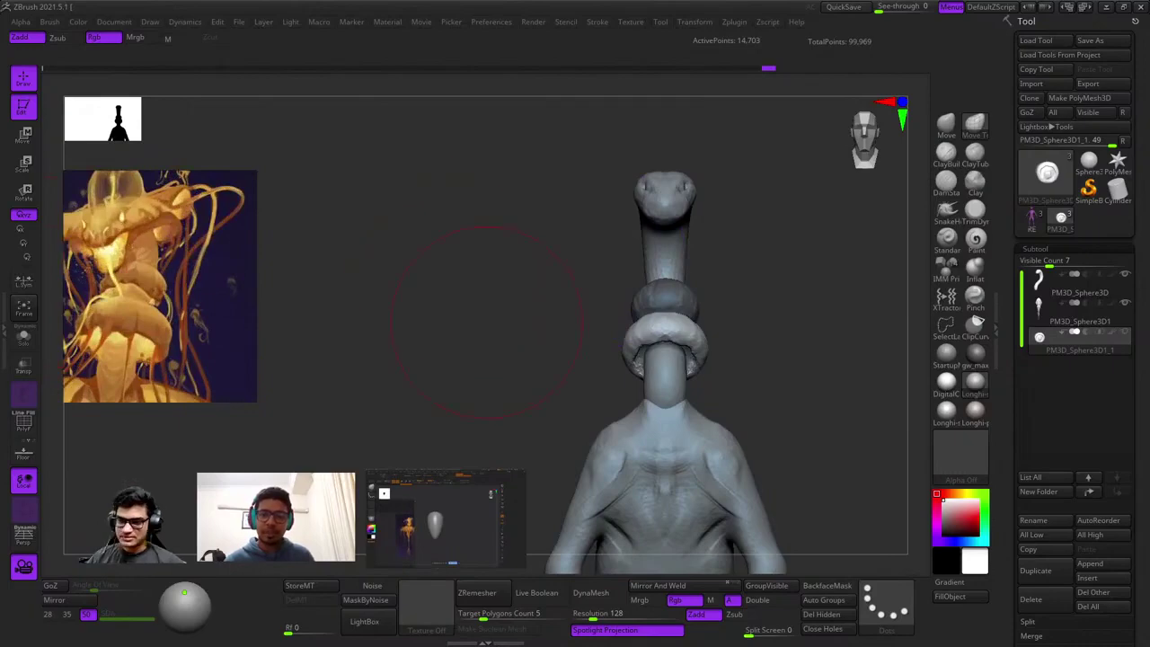
{"action": "left_click_drag", "start_coordinate": [487, 322], "coordinate": [554, 235]}
{"action": "right_click_drag", "start_coordinate": [554, 235], "coordinate": [706, 269], "text": "ctrl"}
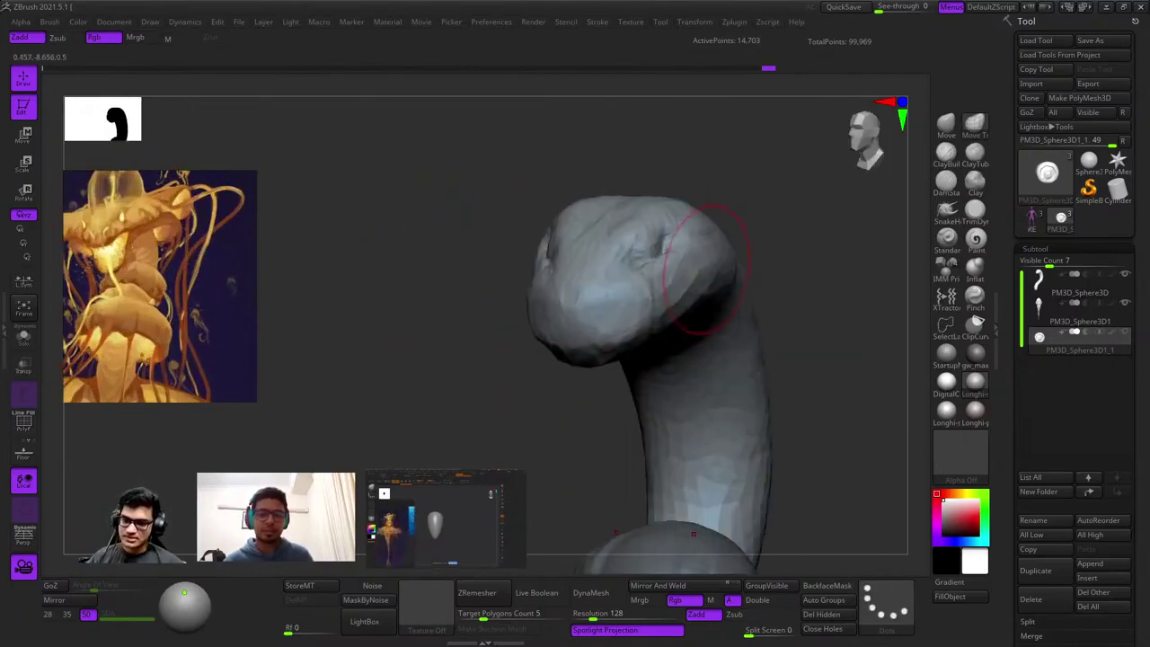
{"action": "left_click", "coordinate": [680, 301], "text": "alt"}
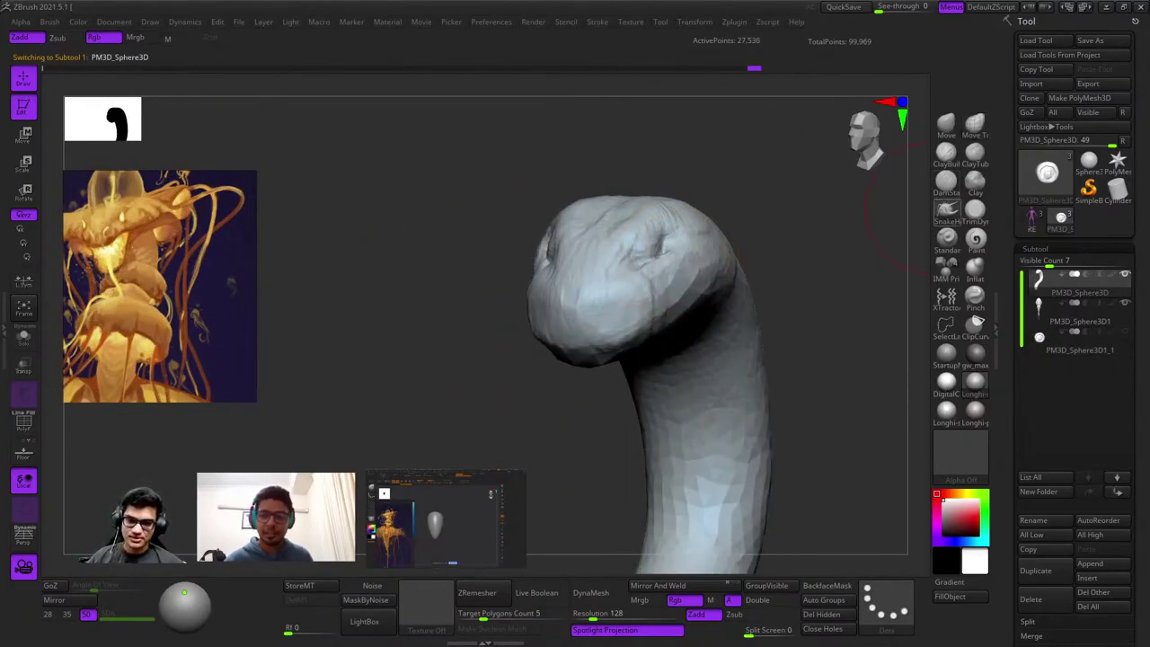
Pull long symmetrical horn-like extensions from the sides of the head with the SnakeHook brush.
{"action": "mouse_move", "coordinate": [593, 202]}
{"action": "right_mouse_down"}
{"action": "mouse_move", "coordinate": [683, 192]}
{"action": "mouse_move", "coordinate": [676, 261]}
{"action": "mouse_move", "coordinate": [629, 337]}
{"action": "right_mouse_up"}
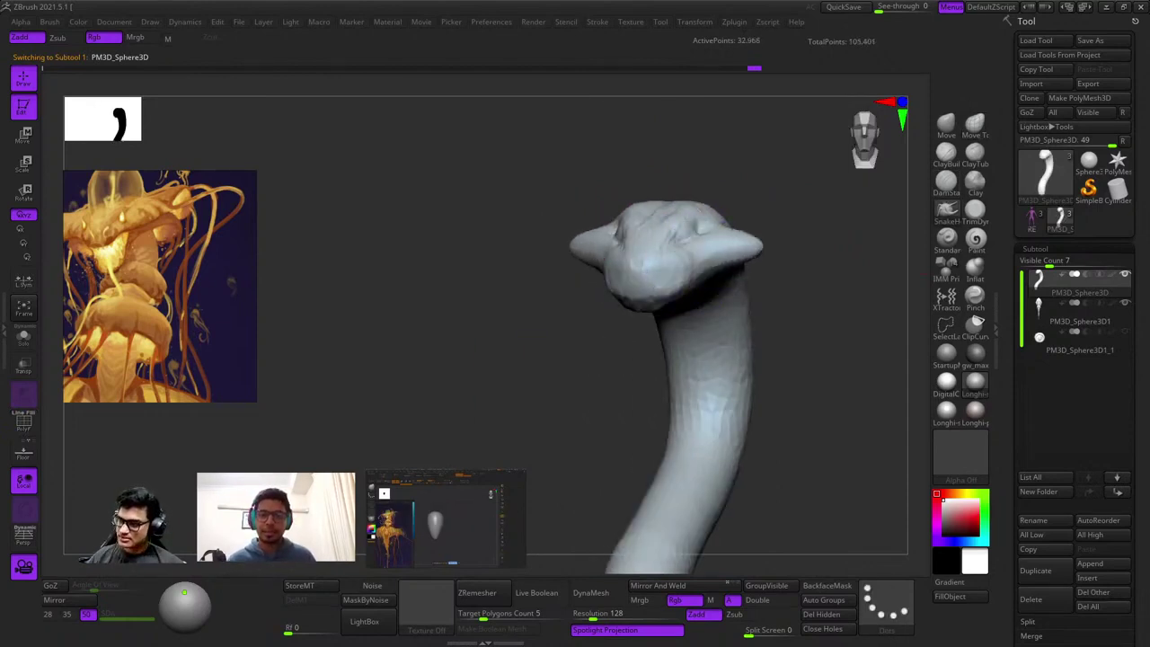
{"action": "mouse_move", "coordinate": [853, 252]}
{"action": "right_mouse_down"}
{"action": "mouse_move", "coordinate": [783, 260]}
{"action": "mouse_move", "coordinate": [773, 355]}
{"action": "right_mouse_up"}
{"action": "mouse_move", "coordinate": [693, 225]}
{"action": "right_mouse_down"}
{"action": "mouse_move", "coordinate": [683, 263]}
{"action": "mouse_move", "coordinate": [697, 265]}
{"action": "right_mouse_up"}
{"action": "key", "text": "space"}
{"action": "mouse_move", "coordinate": [686, 263]}
{"action": "left_mouse_down"}
{"action": "mouse_move", "coordinate": [697, 263]}
{"action": "mouse_move", "coordinate": [649, 236]}
{"action": "left_mouse_up"}
{"action": "key", "text": "space"}
{"action": "key", "text": "ctrl+z"}
{"action": "key", "text": "space"}
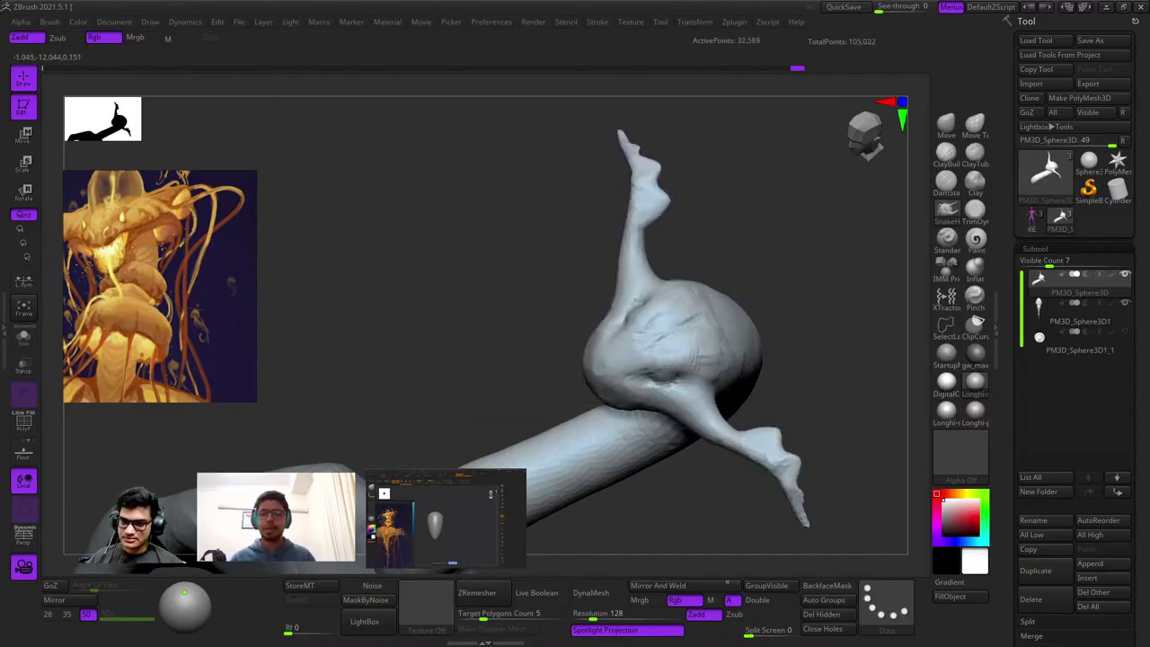
Pull the back of the head out between the two horns into a ribbed, fan-shaped frill.
{"action": "left_click_drag", "start_coordinate": [669, 241], "coordinate": [659, 274]}
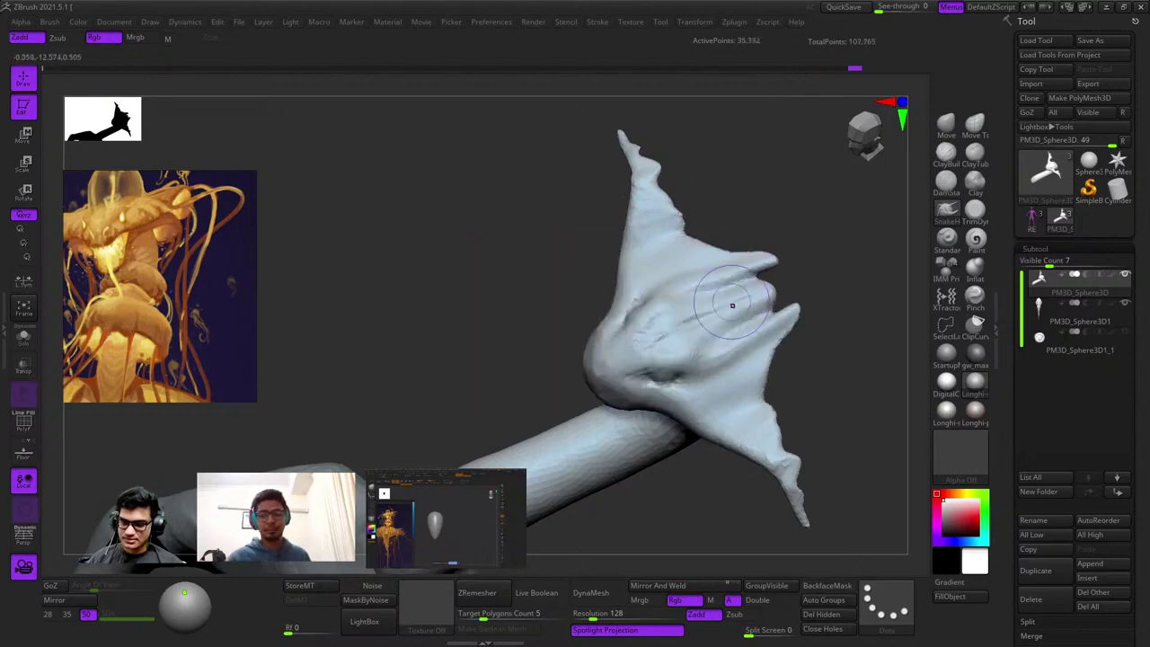
{"action": "right_click_drag", "start_coordinate": [777, 406], "coordinate": [747, 251], "text": "alt"}
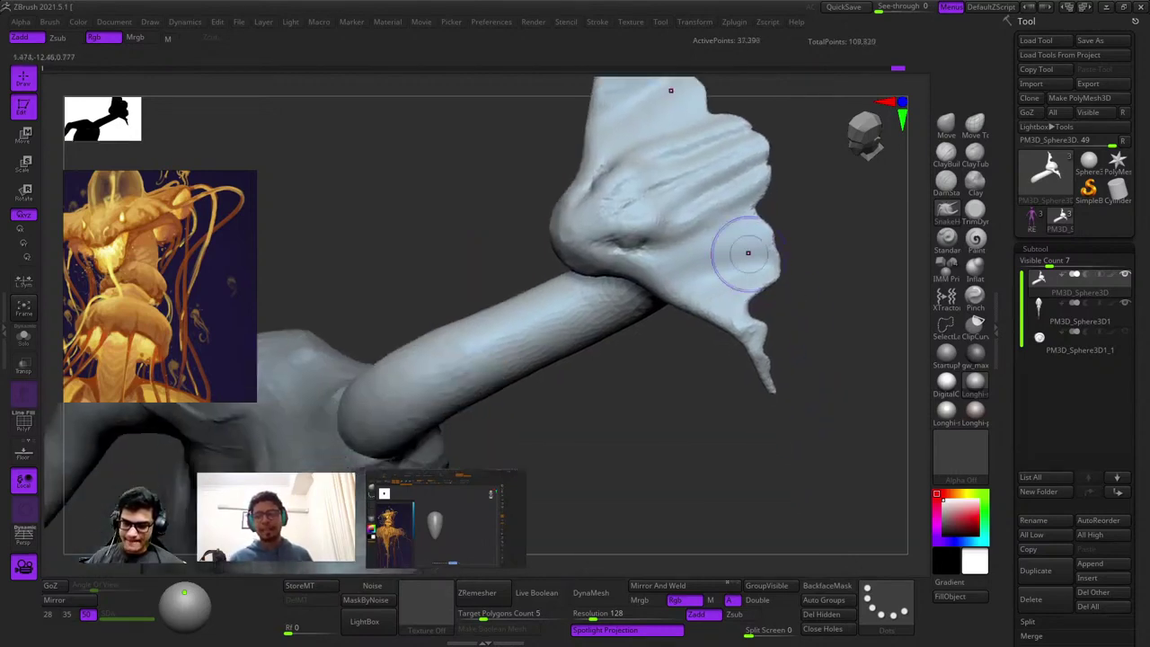
{"action": "key", "text": "space"}
{"action": "left_click", "coordinate": [755, 295]}
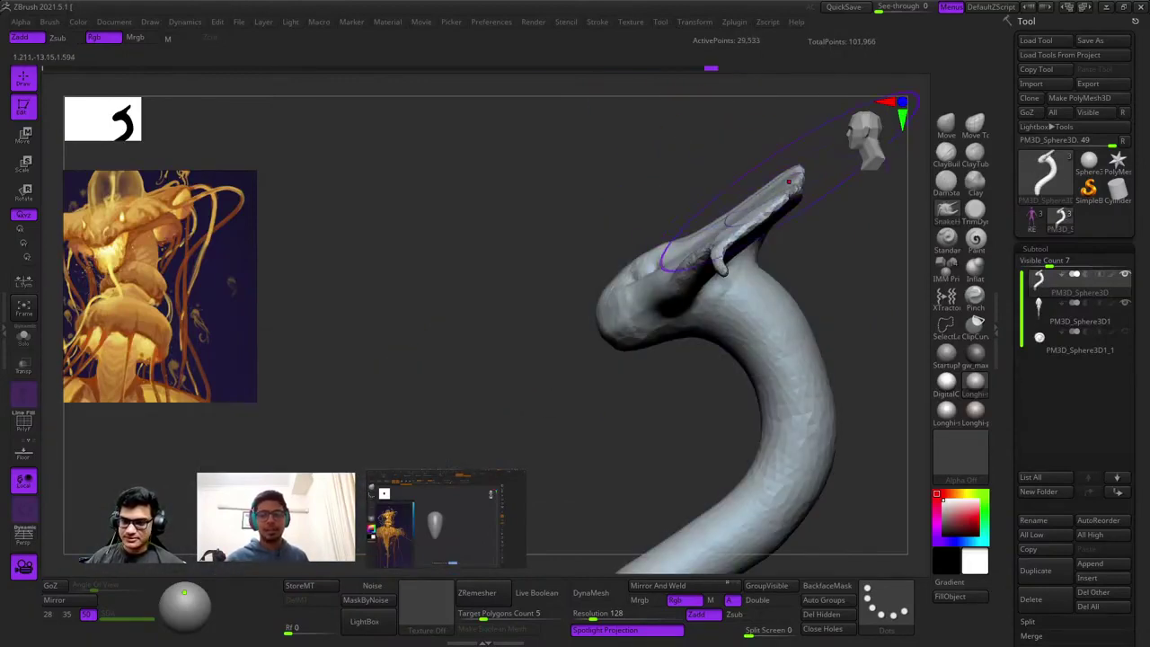
Bend the head frill backward so it arches down behind the neck, undoing the first attempt.
{"action": "left_click_drag", "start_coordinate": [789, 182], "coordinate": [832, 236]}
{"action": "key", "text": "ctrl+z"}
{"action": "right_click_drag", "start_coordinate": [729, 299], "coordinate": [669, 269], "text": "alt"}
{"action": "key", "text": "space"}
{"action": "left_click_drag", "start_coordinate": [765, 191], "coordinate": [754, 190]}
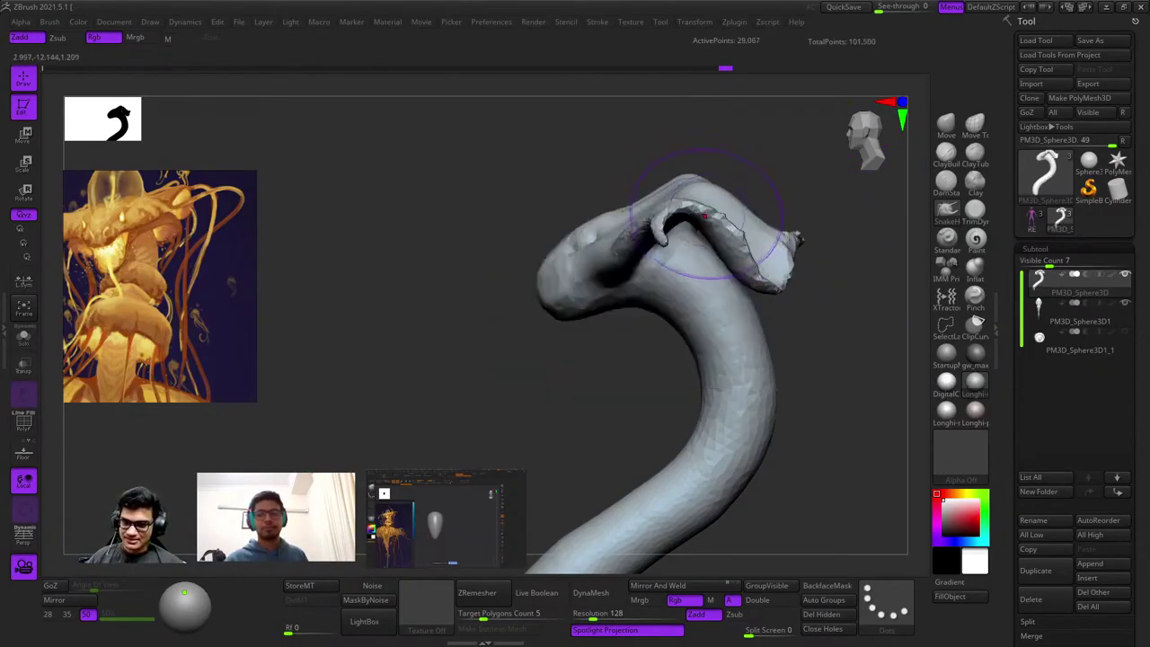
Reshape the side edges of the head frill with the SnakeHook brush, rebuilding the DynaMesh along the way.
{"action": "right_click_drag", "start_coordinate": [552, 364], "coordinate": [716, 242]}
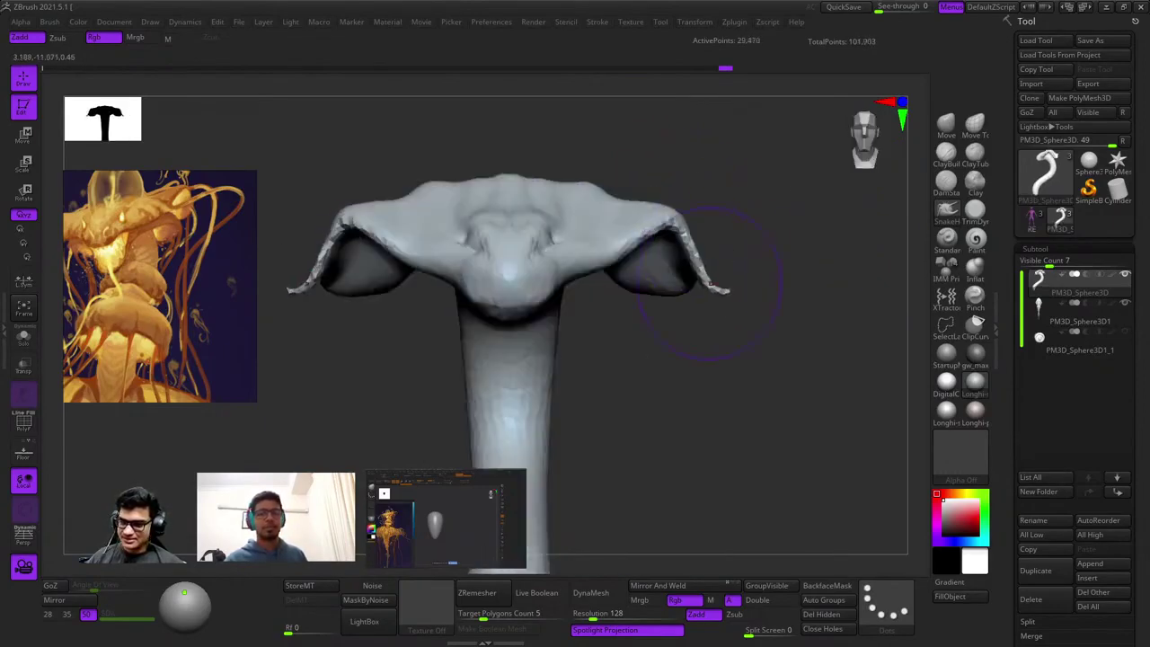
{"action": "mouse_move", "coordinate": [709, 283]}
{"action": "right_mouse_down"}
{"action": "mouse_move", "coordinate": [699, 201]}
{"action": "mouse_move", "coordinate": [680, 218]}
{"action": "mouse_move", "coordinate": [642, 218]}
{"action": "mouse_move", "coordinate": [779, 213]}
{"action": "right_mouse_up"}
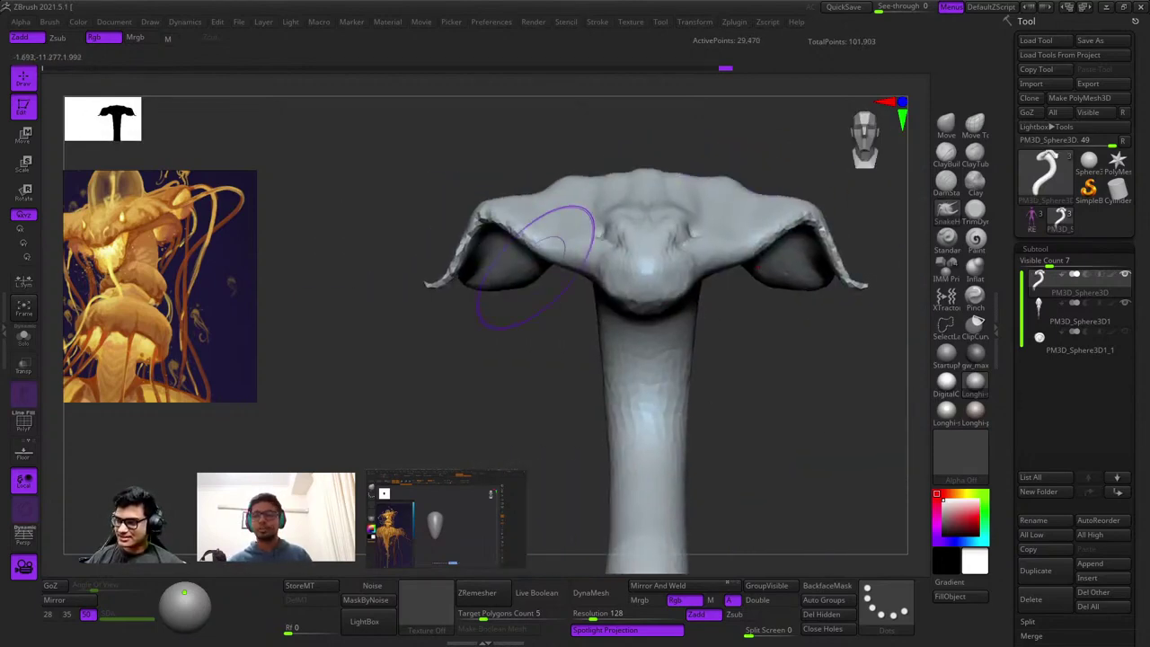
{"action": "right_click_drag", "start_coordinate": [536, 268], "coordinate": [652, 268], "text": "alt"}
{"action": "right_click_drag", "start_coordinate": [653, 268], "coordinate": [616, 257], "text": "ctrl"}
{"action": "left_click_drag", "start_coordinate": [412, 224], "coordinate": [679, 406], "text": "ctrl"}
{"action": "left_click_drag", "start_coordinate": [620, 225], "coordinate": [620, 250]}
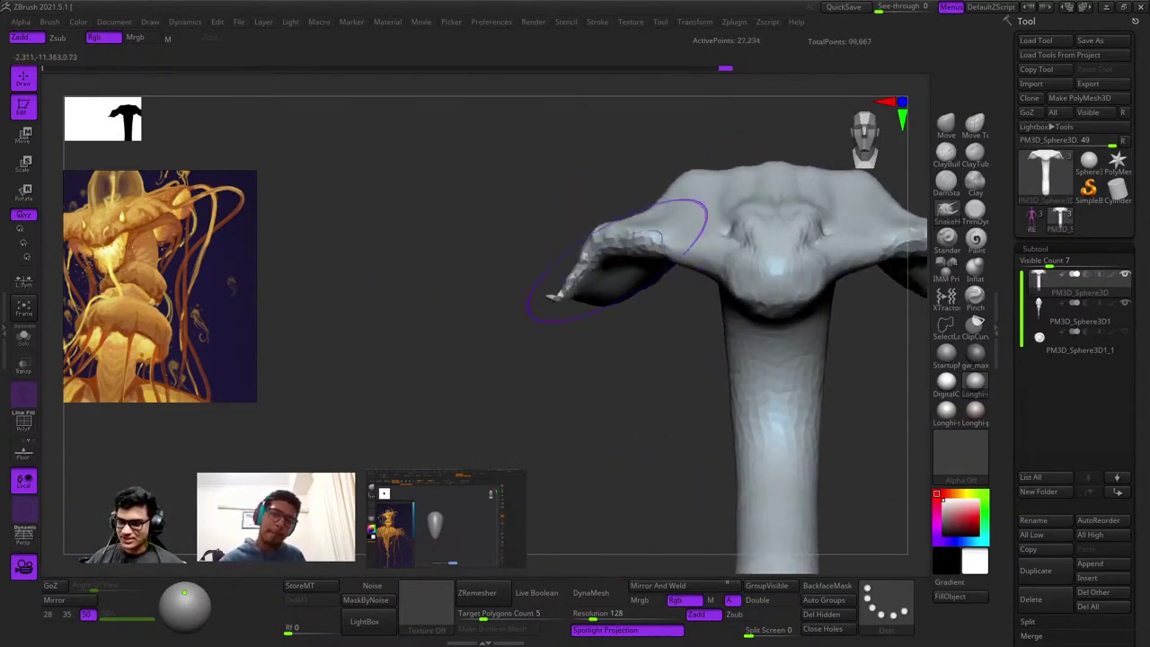
{"action": "mouse_move", "coordinate": [554, 297]}
{"action": "right_mouse_down"}
{"action": "mouse_move", "coordinate": [599, 236]}
{"action": "mouse_move", "coordinate": [678, 379]}
{"action": "mouse_move", "coordinate": [666, 225]}
{"action": "right_mouse_up"}
{"action": "left_click_drag", "start_coordinate": [630, 194], "coordinate": [590, 197]}
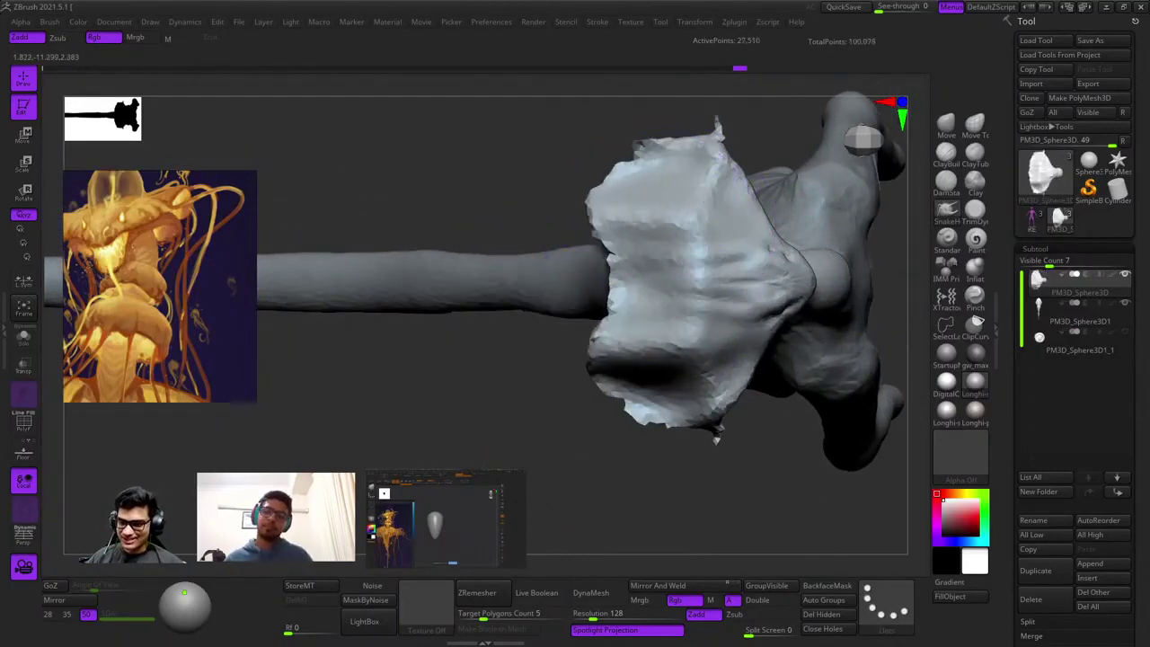
Adjust the SnakeHook draw size and reshape the front and sides of the head frill.
{"action": "mouse_move", "coordinate": [573, 253]}
{"action": "right_mouse_down"}
{"action": "mouse_move", "coordinate": [673, 206]}
{"action": "mouse_move", "coordinate": [629, 230]}
{"action": "mouse_move", "coordinate": [638, 288]}
{"action": "mouse_move", "coordinate": [541, 318]}
{"action": "right_mouse_up"}
{"action": "right_click", "coordinate": [541, 318]}
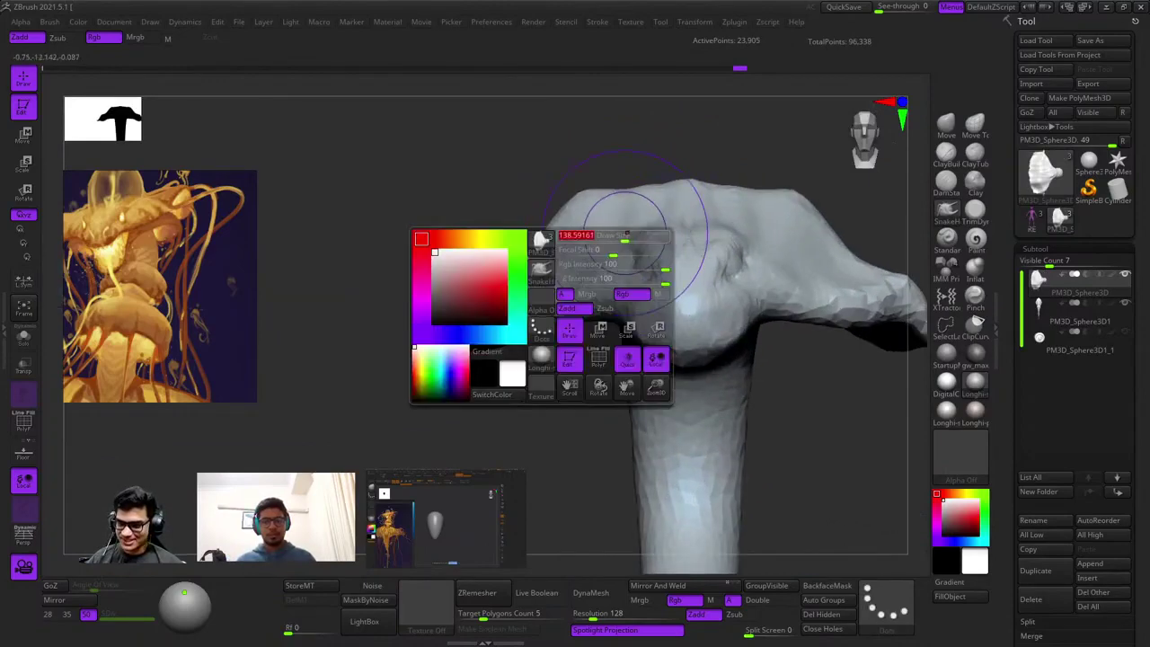
{"action": "left_click_drag", "start_coordinate": [624, 190], "coordinate": [611, 215]}
{"action": "right_click_drag", "start_coordinate": [567, 229], "coordinate": [683, 297]}
{"action": "mouse_move", "coordinate": [683, 296]}
{"action": "right_mouse_down"}
{"action": "mouse_move", "coordinate": [597, 325]}
{"action": "mouse_move", "coordinate": [669, 314]}
{"action": "mouse_move", "coordinate": [746, 278]}
{"action": "mouse_move", "coordinate": [619, 182]}
{"action": "mouse_move", "coordinate": [643, 206]}
{"action": "mouse_move", "coordinate": [624, 170]}
{"action": "mouse_move", "coordinate": [630, 193]}
{"action": "mouse_move", "coordinate": [588, 218]}
{"action": "right_mouse_up"}
Pull a symmetrical pair of short tendrils out from beneath the sides of the head.
{"action": "key", "text": "space"}
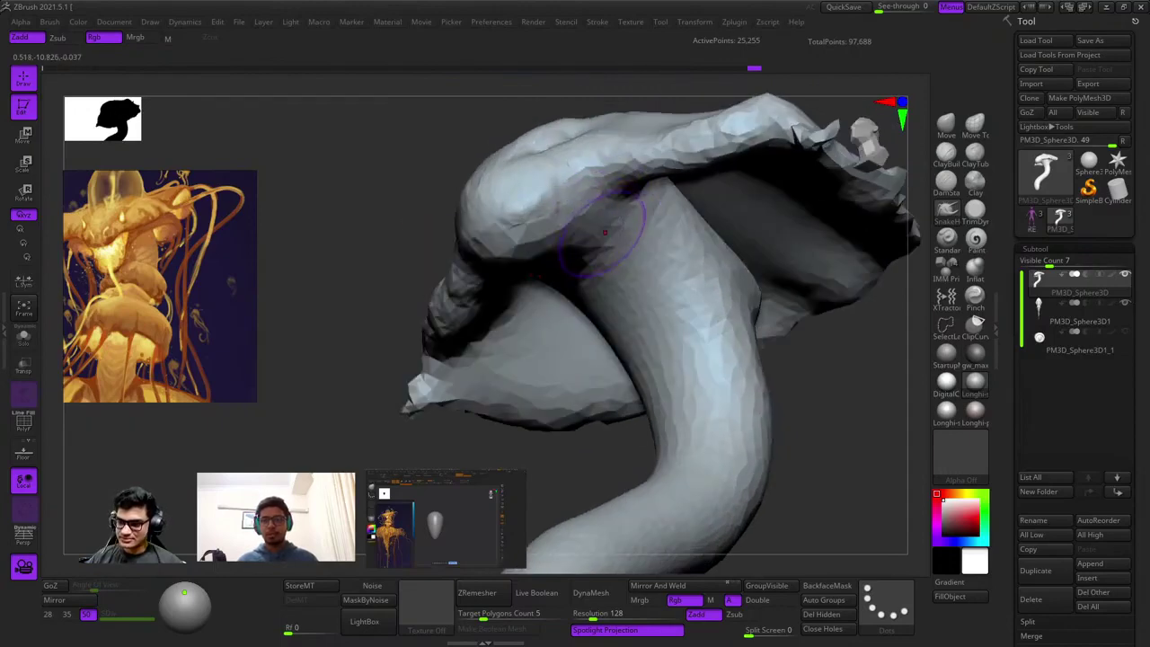
{"action": "mouse_move", "coordinate": [690, 247]}
{"action": "right_mouse_down"}
{"action": "mouse_move", "coordinate": [641, 295]}
{"action": "mouse_move", "coordinate": [716, 296]}
{"action": "right_mouse_up"}
{"action": "right_click_drag", "start_coordinate": [696, 286], "coordinate": [726, 288]}
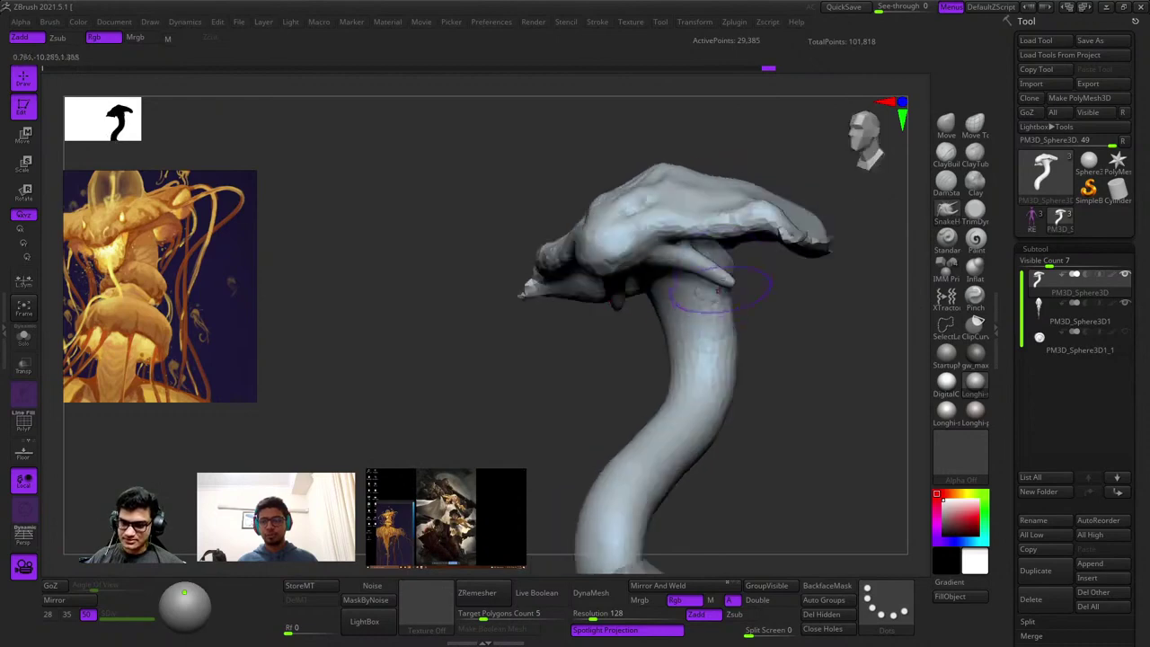
{"action": "key", "text": "space"}
{"action": "left_click_drag", "start_coordinate": [725, 288], "coordinate": [780, 332]}
{"action": "right_click_drag", "start_coordinate": [781, 332], "coordinate": [745, 275]}
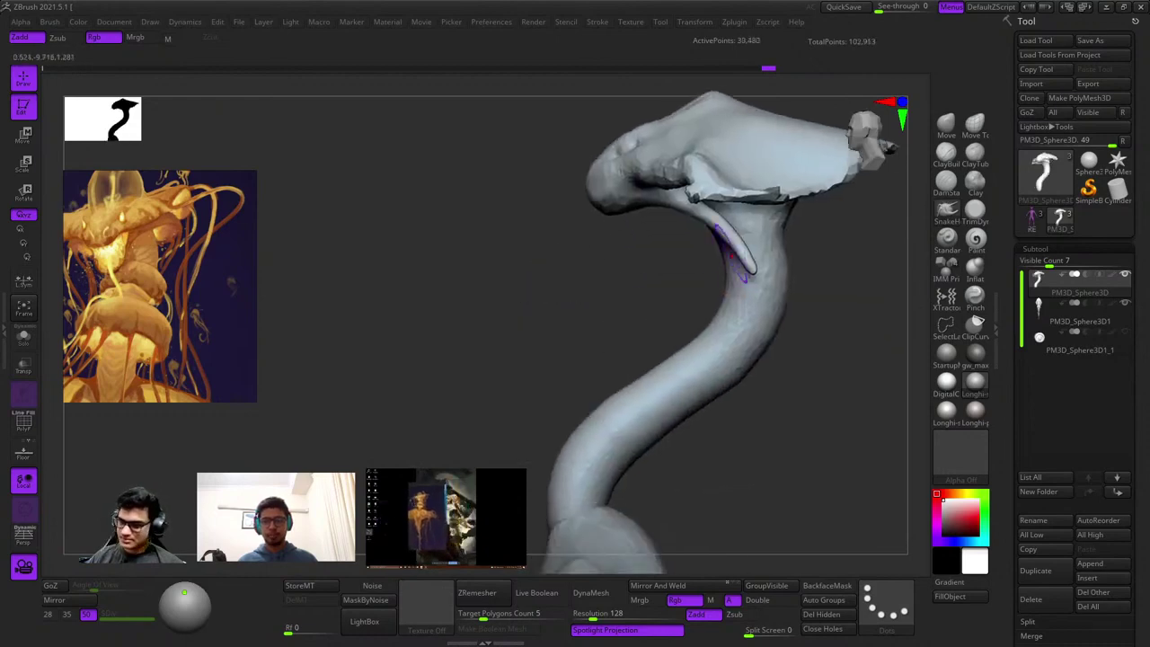
Lengthen the two tendrils with SnakeHook so they sweep outward and curve around behind the neck.
{"action": "key", "text": "space"}
{"action": "left_click_drag", "start_coordinate": [732, 261], "coordinate": [718, 262]}
{"action": "left_click_drag", "start_coordinate": [731, 255], "coordinate": [761, 273]}
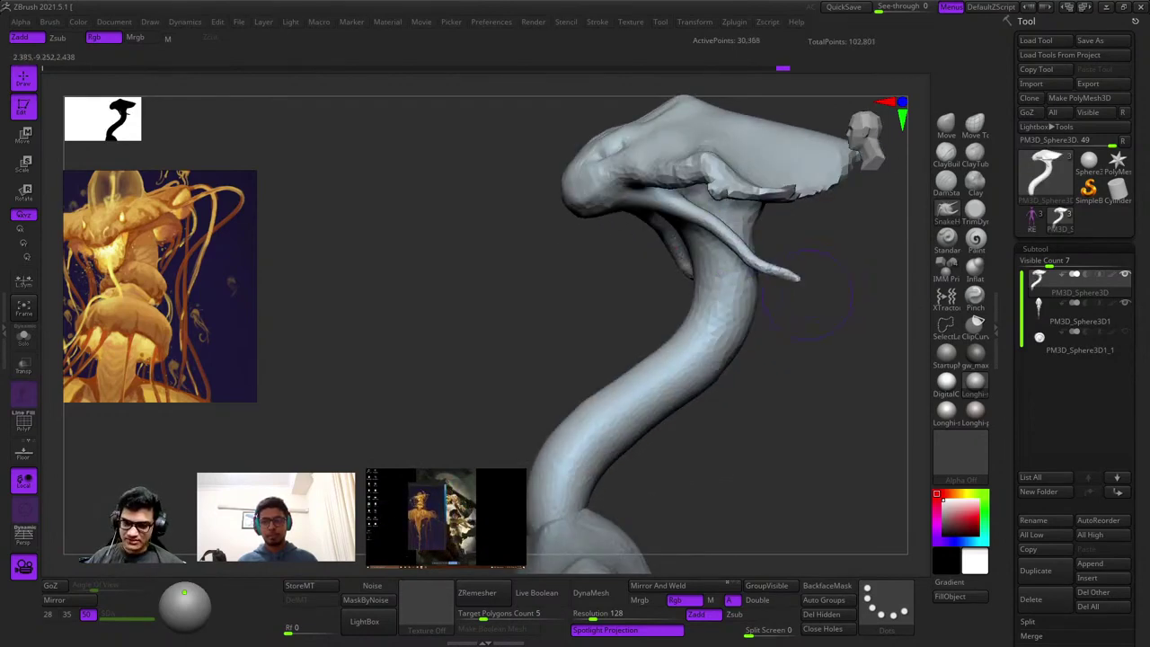
{"action": "right_click_drag", "start_coordinate": [808, 297], "coordinate": [702, 289]}
{"action": "left_click_drag", "start_coordinate": [683, 284], "coordinate": [844, 303]}
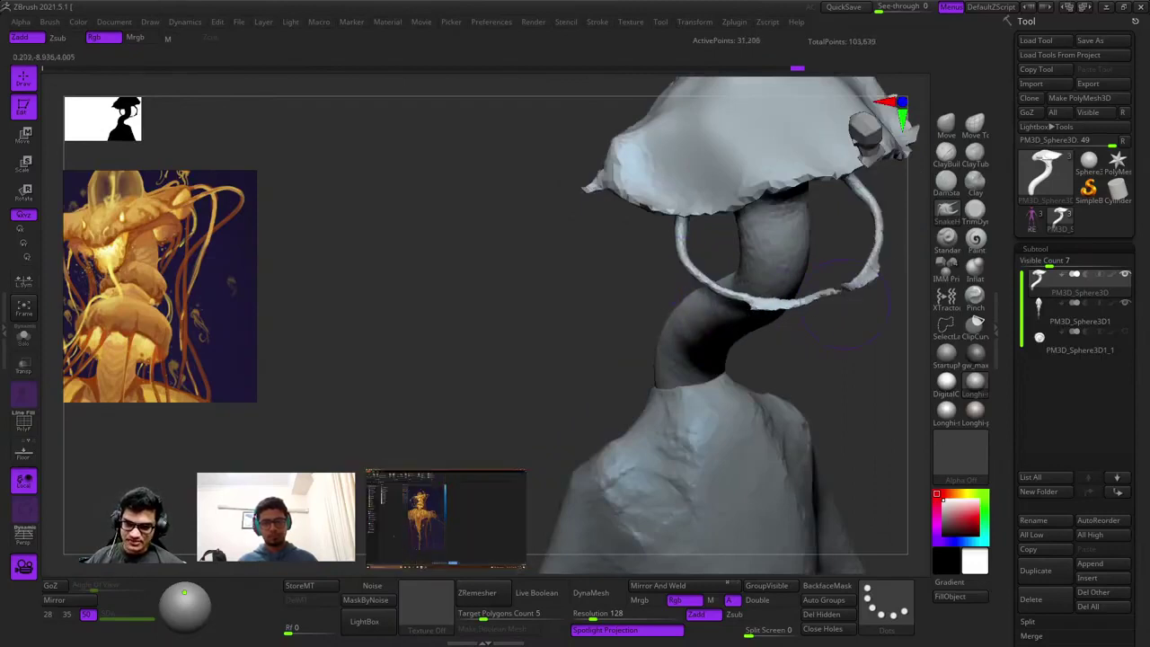
{"action": "mouse_move", "coordinate": [813, 306]}
{"action": "right_mouse_down"}
{"action": "mouse_move", "coordinate": [692, 275]}
{"action": "mouse_move", "coordinate": [620, 212]}
{"action": "mouse_move", "coordinate": [507, 220]}
{"action": "mouse_move", "coordinate": [548, 184]}
{"action": "mouse_move", "coordinate": [503, 188]}
{"action": "right_mouse_up"}
{"action": "mouse_move", "coordinate": [539, 232]}
{"action": "right_mouse_down"}
{"action": "mouse_move", "coordinate": [623, 252]}
{"action": "mouse_move", "coordinate": [732, 237]}
{"action": "mouse_move", "coordinate": [762, 279]}
{"action": "mouse_move", "coordinate": [771, 267]}
{"action": "mouse_move", "coordinate": [744, 209]}
{"action": "right_mouse_up"}
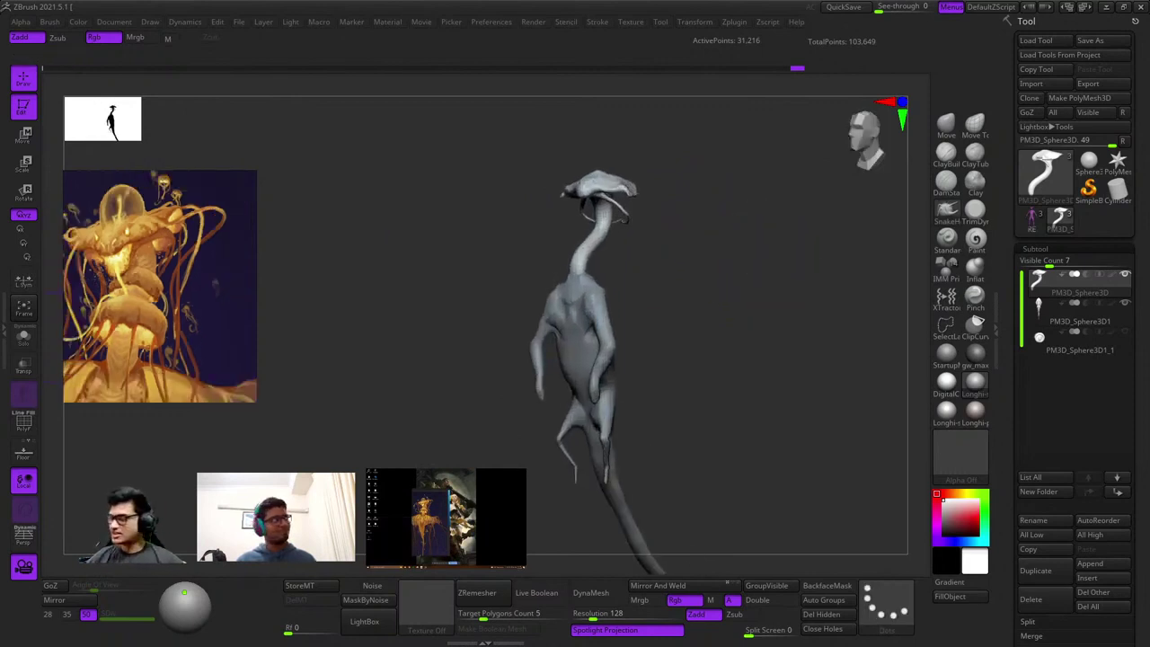
Reframe the concept art around the figure's head and neck and compare it with the sculpted face up close.
{"action": "scroll", "coordinate": [157, 268], "scroll_direction": "down", "scroll_amount": 10}
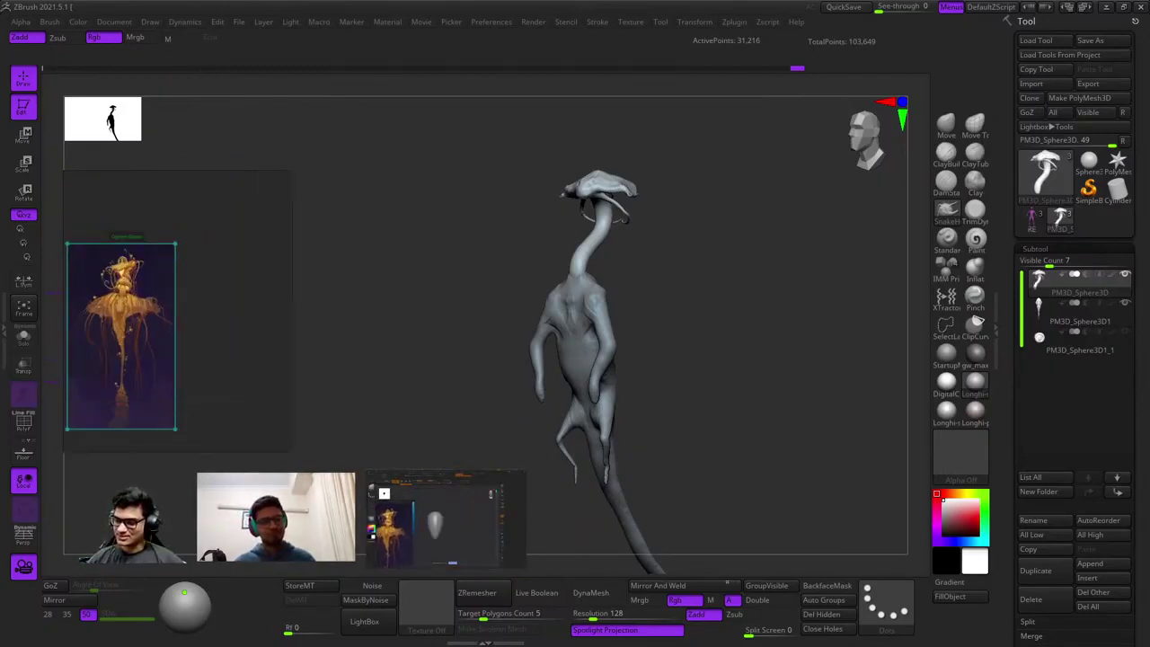
{"action": "middle_click_drag", "start_coordinate": [122, 315], "coordinate": [180, 274]}
{"action": "scroll", "coordinate": [180, 274], "scroll_direction": "up", "scroll_amount": 3}
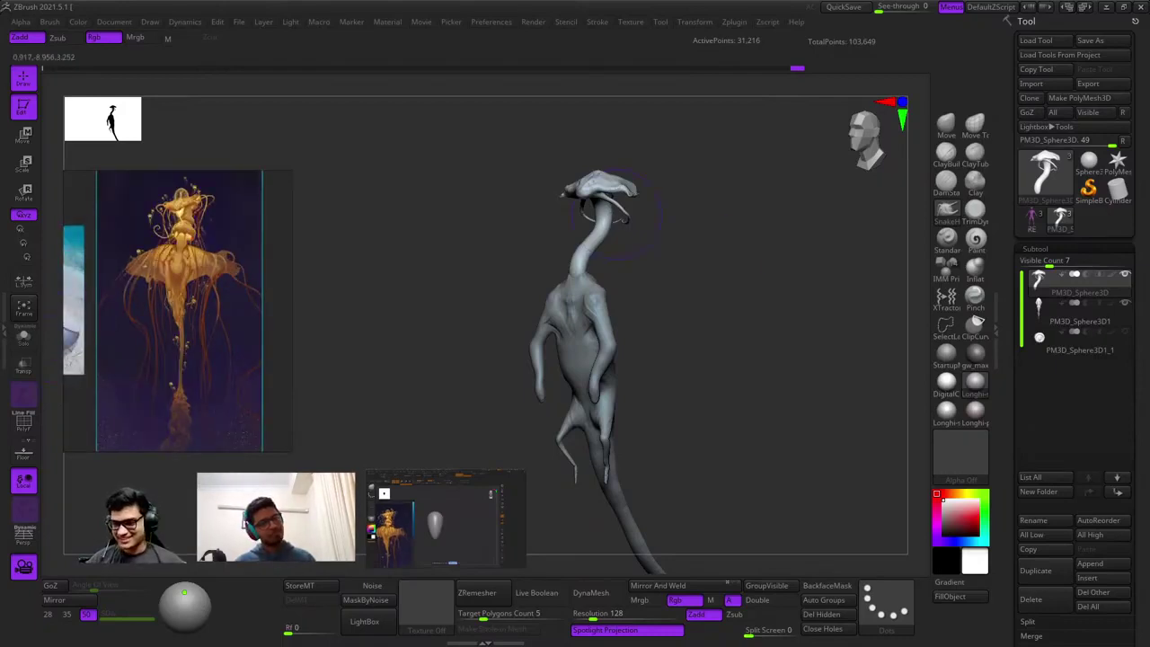
{"action": "mouse_move", "coordinate": [617, 213]}
{"action": "right_mouse_down", "text": "ctrl"}
{"action": "mouse_move", "coordinate": [644, 277]}
{"action": "mouse_move", "coordinate": [593, 275]}
{"action": "mouse_move", "coordinate": [593, 285]}
{"action": "mouse_move", "coordinate": [620, 280]}
{"action": "right_mouse_up", "text": "ctrl"}
{"action": "left_click_drag", "start_coordinate": [890, 236], "coordinate": [853, 215], "text": "shift"}
{"action": "right_click_drag", "start_coordinate": [853, 216], "coordinate": [800, 233]}
{"action": "right_click_drag", "start_coordinate": [548, 260], "coordinate": [598, 269]}
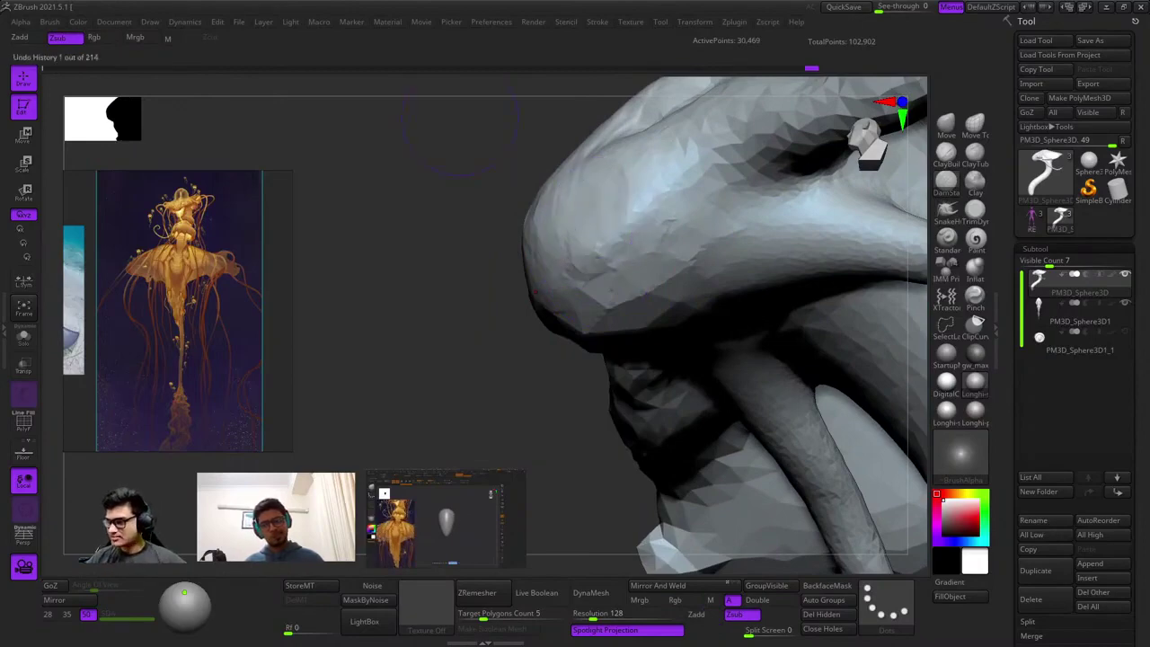
{"action": "scroll", "coordinate": [178, 311], "scroll_direction": "up", "scroll_amount": 5}
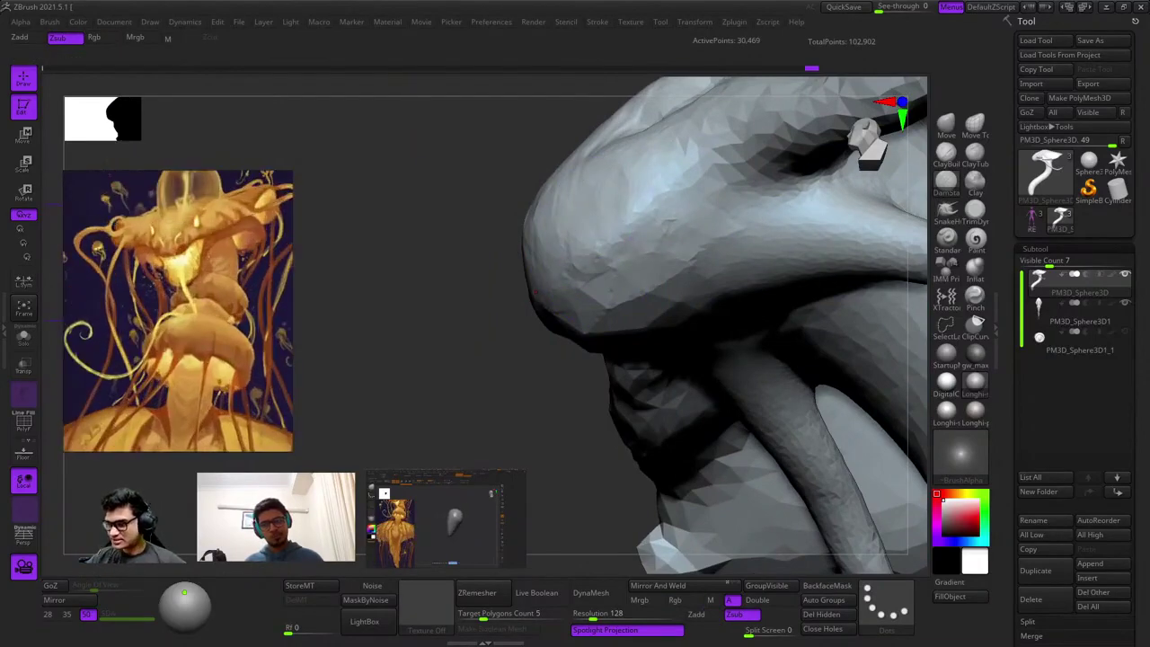
Carve a mouth line from the front of the snout back along its sides with the DamStandard brush.
{"action": "right_click_drag", "start_coordinate": [418, 392], "coordinate": [570, 237]}
{"action": "key", "text": "space"}
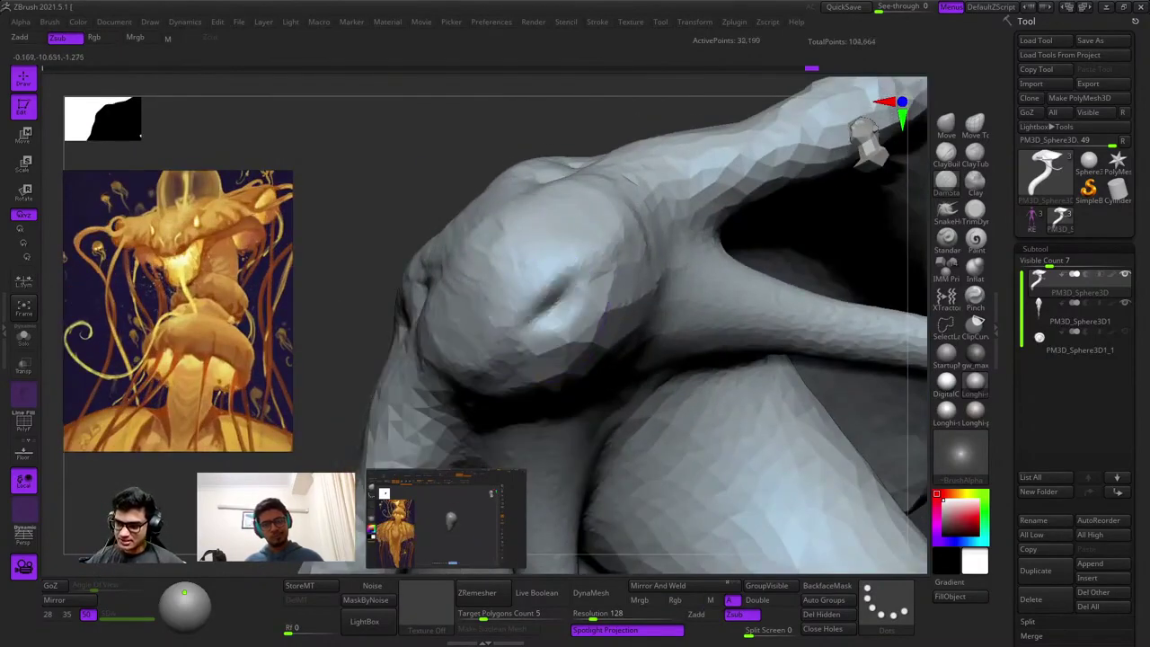
{"action": "right_click_drag", "start_coordinate": [518, 359], "coordinate": [593, 292]}
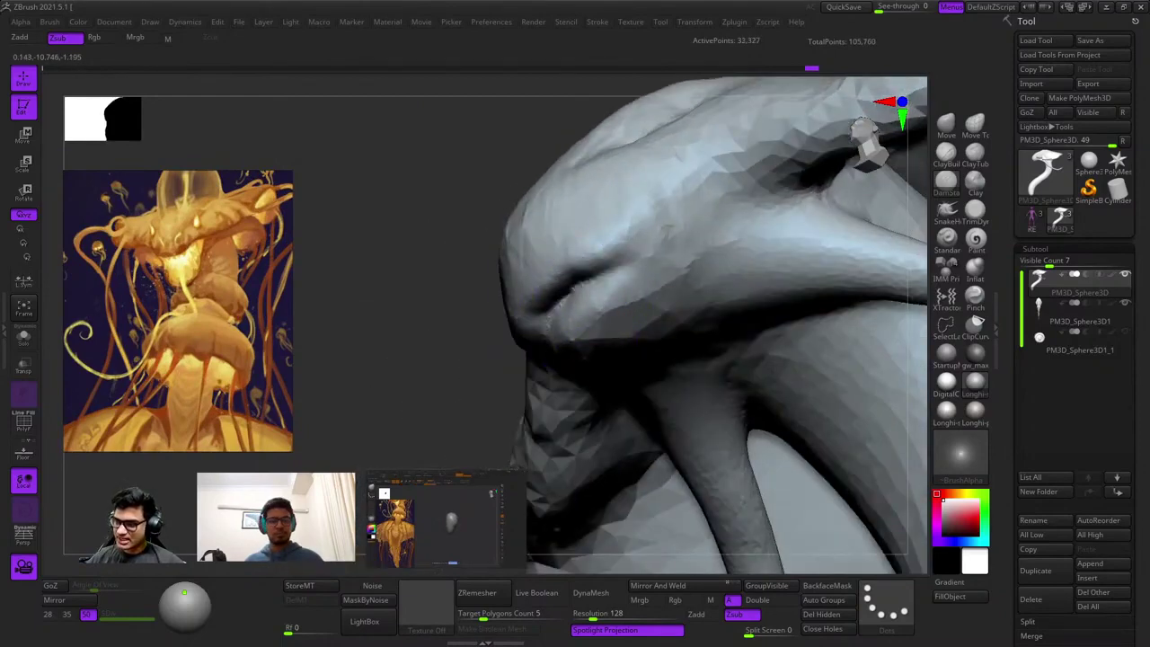
{"action": "left_click_drag", "start_coordinate": [629, 235], "coordinate": [709, 202]}
{"action": "mouse_move", "coordinate": [710, 202]}
{"action": "right_mouse_down"}
{"action": "mouse_move", "coordinate": [637, 314]}
{"action": "mouse_move", "coordinate": [647, 336]}
{"action": "right_mouse_up"}
{"action": "left_click_drag", "start_coordinate": [575, 348], "coordinate": [723, 278]}
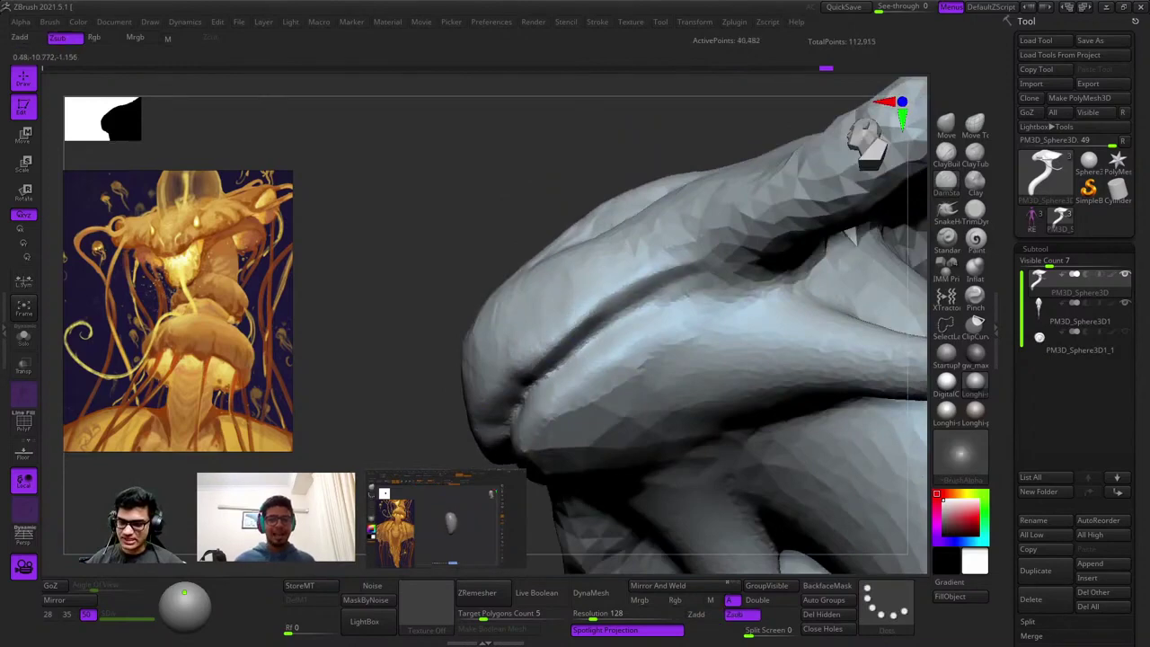
Carve the underside of the jaw to define the lower lip and the area beneath the mouth.
{"action": "mouse_move", "coordinate": [483, 468]}
{"action": "right_mouse_down"}
{"action": "mouse_move", "coordinate": [578, 364]}
{"action": "mouse_move", "coordinate": [644, 257]}
{"action": "mouse_move", "coordinate": [692, 401]}
{"action": "mouse_move", "coordinate": [628, 327]}
{"action": "mouse_move", "coordinate": [590, 334]}
{"action": "mouse_move", "coordinate": [583, 357]}
{"action": "mouse_move", "coordinate": [589, 340]}
{"action": "right_mouse_up"}
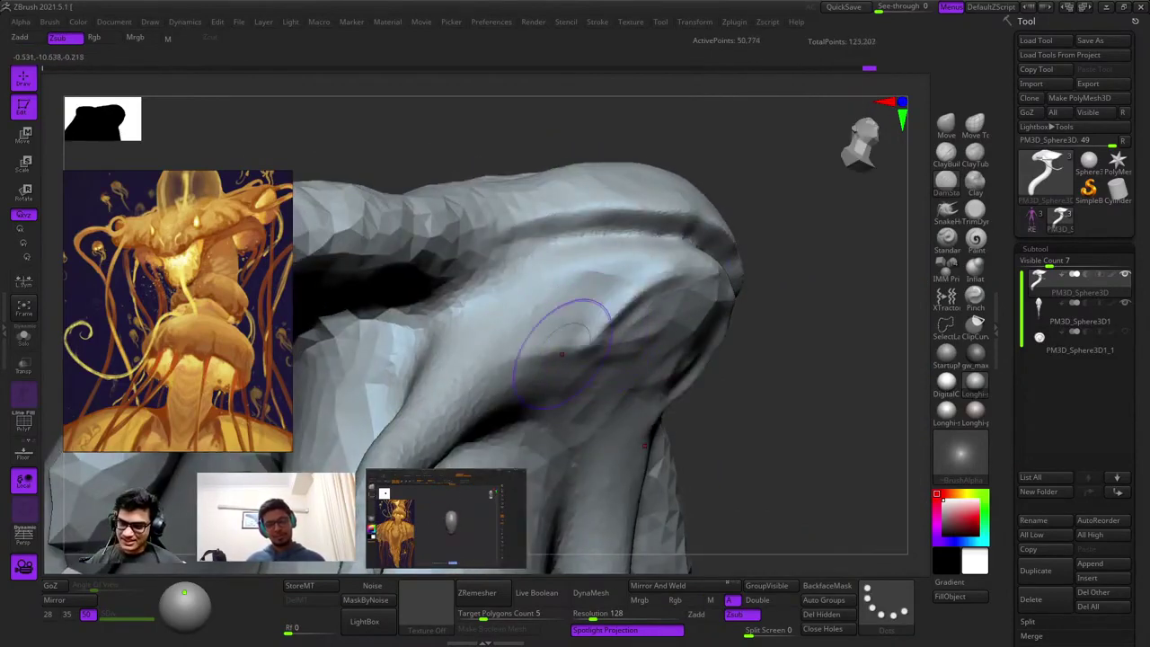
{"action": "left_click_drag", "start_coordinate": [629, 333], "coordinate": [539, 401]}
{"action": "mouse_move", "coordinate": [619, 396]}
{"action": "right_mouse_down", "text": "ctrl"}
{"action": "mouse_move", "coordinate": [611, 333]}
{"action": "mouse_move", "coordinate": [622, 269]}
{"action": "mouse_move", "coordinate": [587, 325]}
{"action": "right_mouse_up", "text": "ctrl"}
{"action": "left_click_drag", "start_coordinate": [589, 334], "coordinate": [493, 412]}
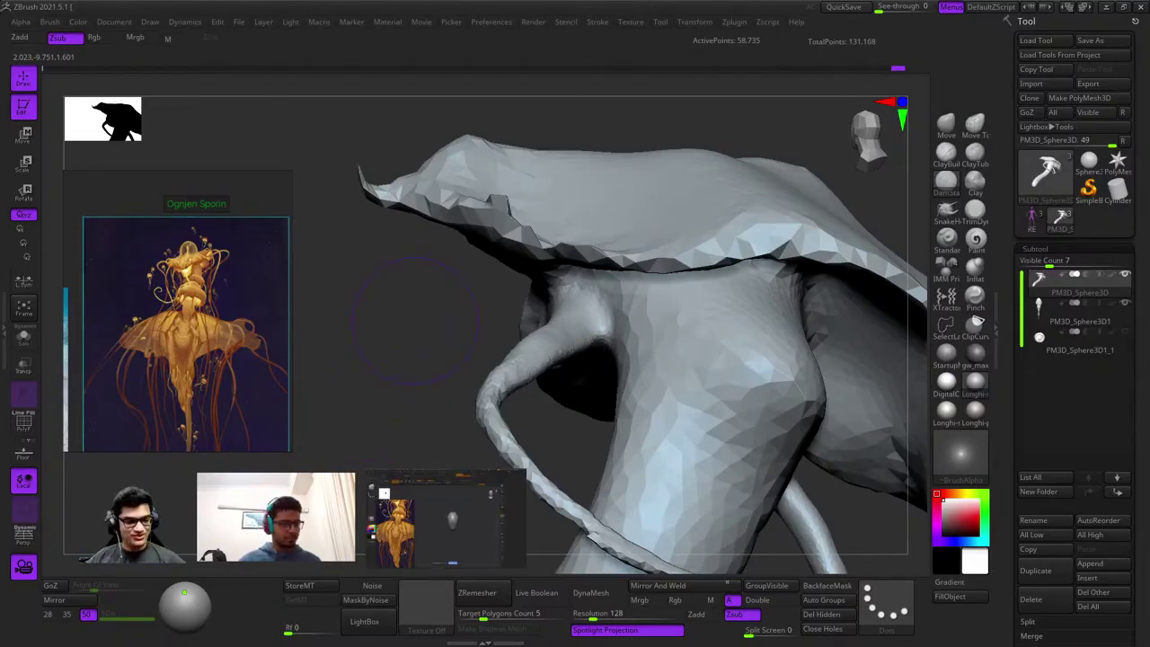
Thicken the two tendrils along their length, including the tips behind the neck, with the Inflate brush.
{"action": "key", "text": "f"}
{"action": "right_click_drag", "start_coordinate": [542, 344], "coordinate": [575, 315]}
{"action": "right_click_drag", "start_coordinate": [575, 314], "coordinate": [676, 350], "text": "alt"}
{"action": "key", "text": "shift+f"}
{"action": "key", "text": "shift+f"}
{"action": "mouse_move", "coordinate": [751, 348]}
{"action": "right_mouse_down"}
{"action": "mouse_move", "coordinate": [719, 278]}
{"action": "mouse_move", "coordinate": [646, 359]}
{"action": "right_mouse_up"}
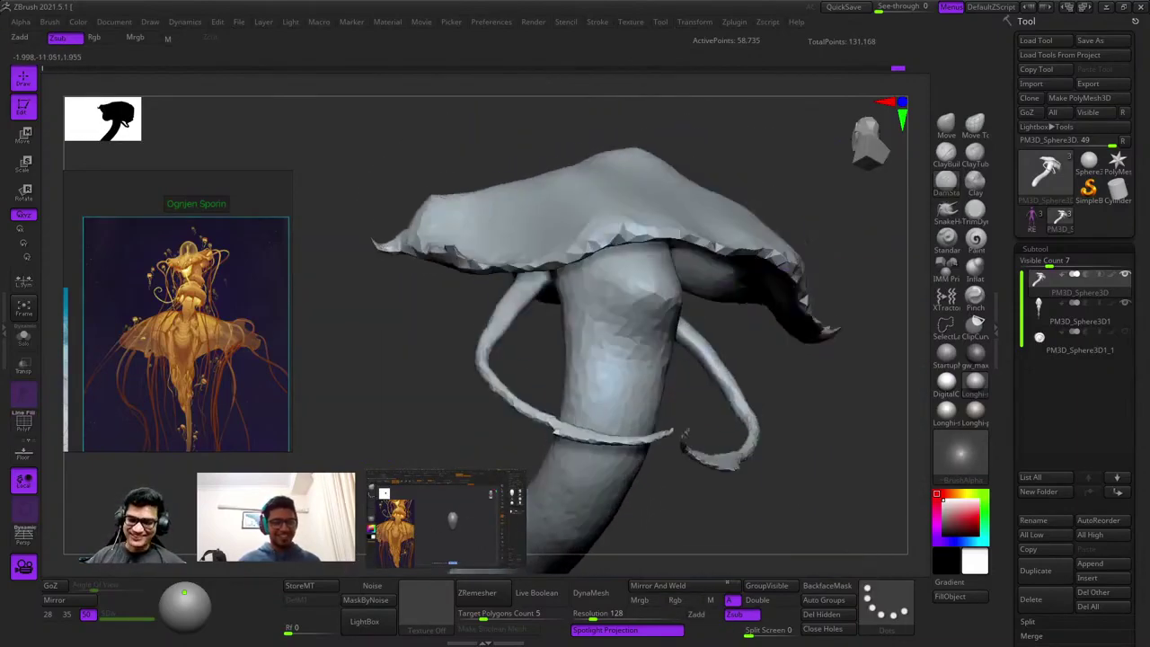
{"action": "left_click", "coordinate": [974, 269]}
{"action": "right_click_drag", "start_coordinate": [791, 359], "coordinate": [485, 449]}
{"action": "key", "text": "space"}
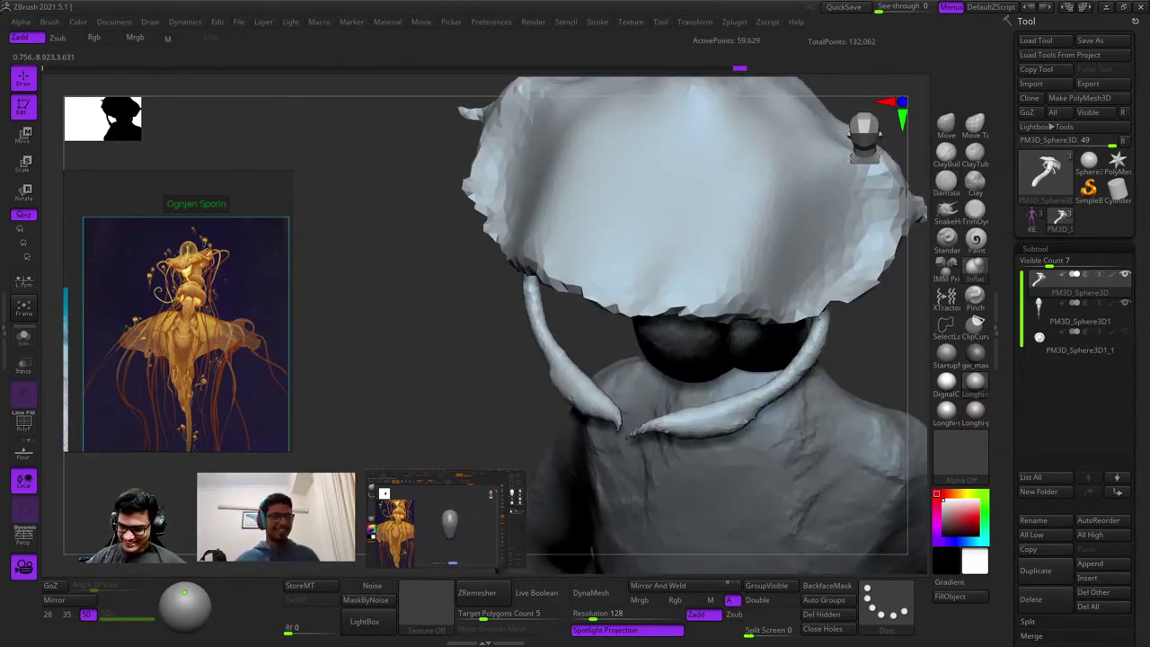
{"action": "left_click_drag", "start_coordinate": [663, 428], "coordinate": [637, 434]}
{"action": "right_click_drag", "start_coordinate": [683, 422], "coordinate": [641, 385]}
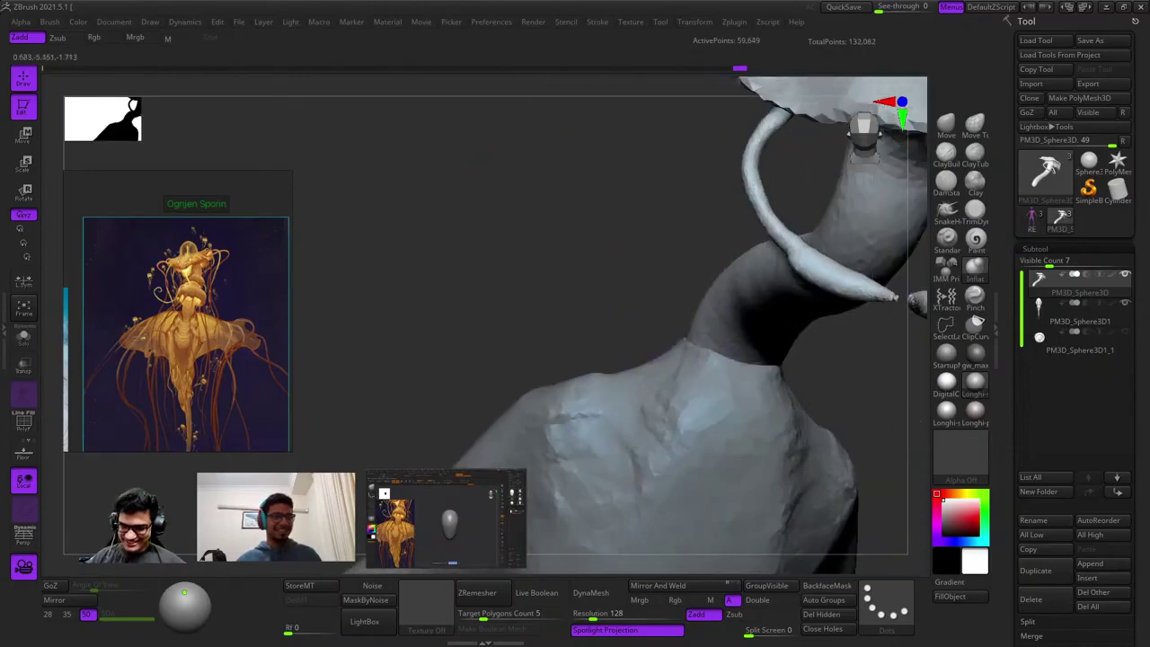
{"action": "right_click_drag", "start_coordinate": [782, 206], "coordinate": [620, 338], "text": "alt"}
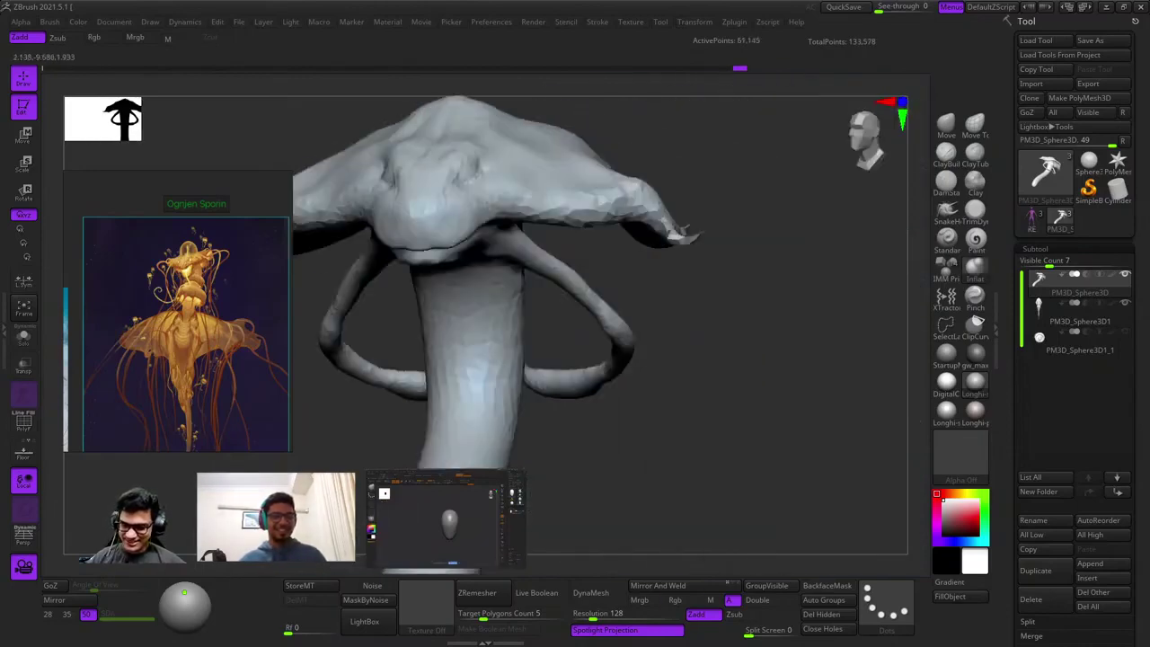
Inflate the thin rear edge of the head frill and rebuild the DynaMesh.
{"action": "right_click_drag", "start_coordinate": [683, 360], "coordinate": [718, 334]}
{"action": "right_click_drag", "start_coordinate": [557, 270], "coordinate": [575, 350], "text": "ctrl"}
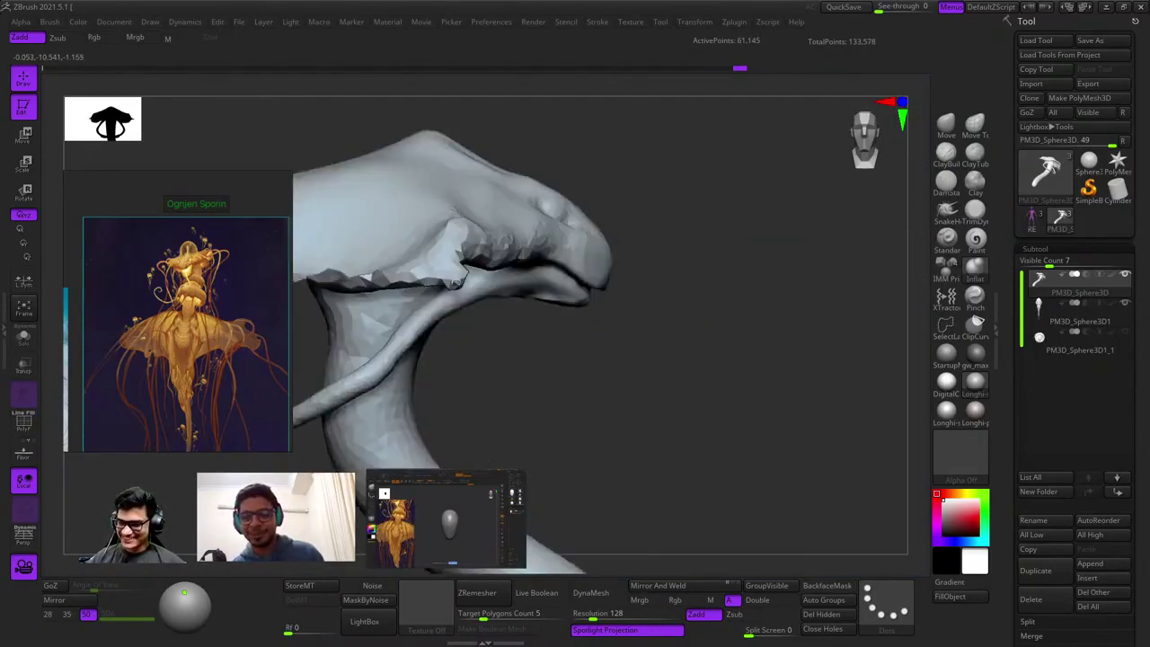
{"action": "right_click_drag", "start_coordinate": [683, 306], "coordinate": [816, 288]}
{"action": "right_click_drag", "start_coordinate": [781, 243], "coordinate": [644, 319]}
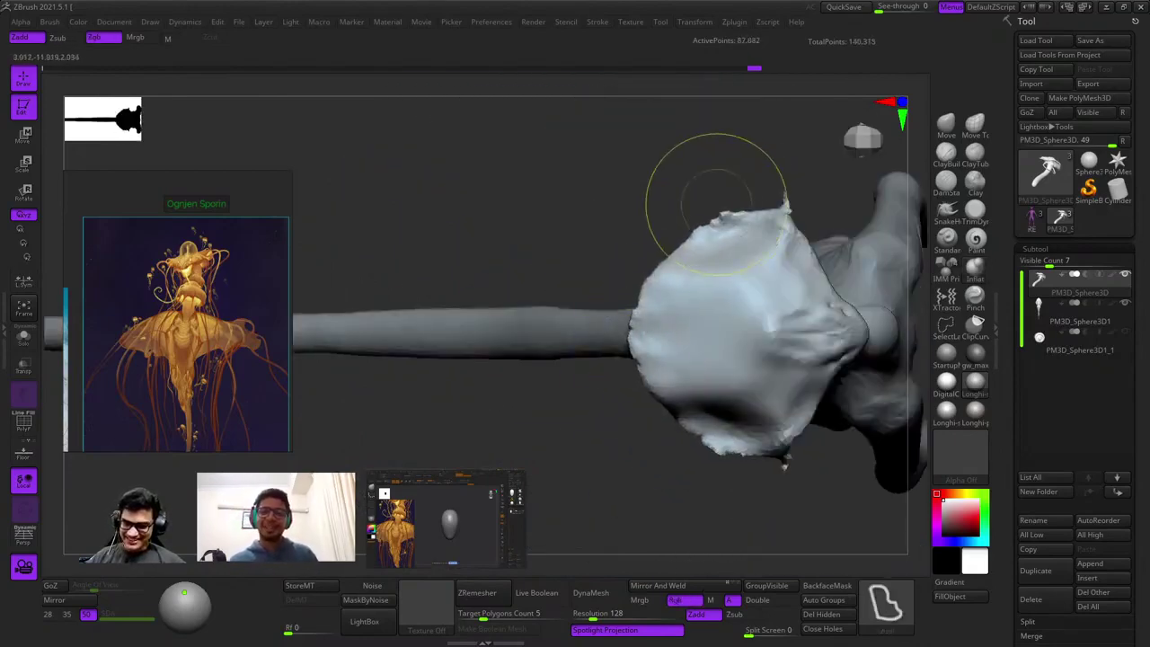
{"action": "right_click_drag", "start_coordinate": [716, 205], "coordinate": [697, 227], "text": "ctrl"}
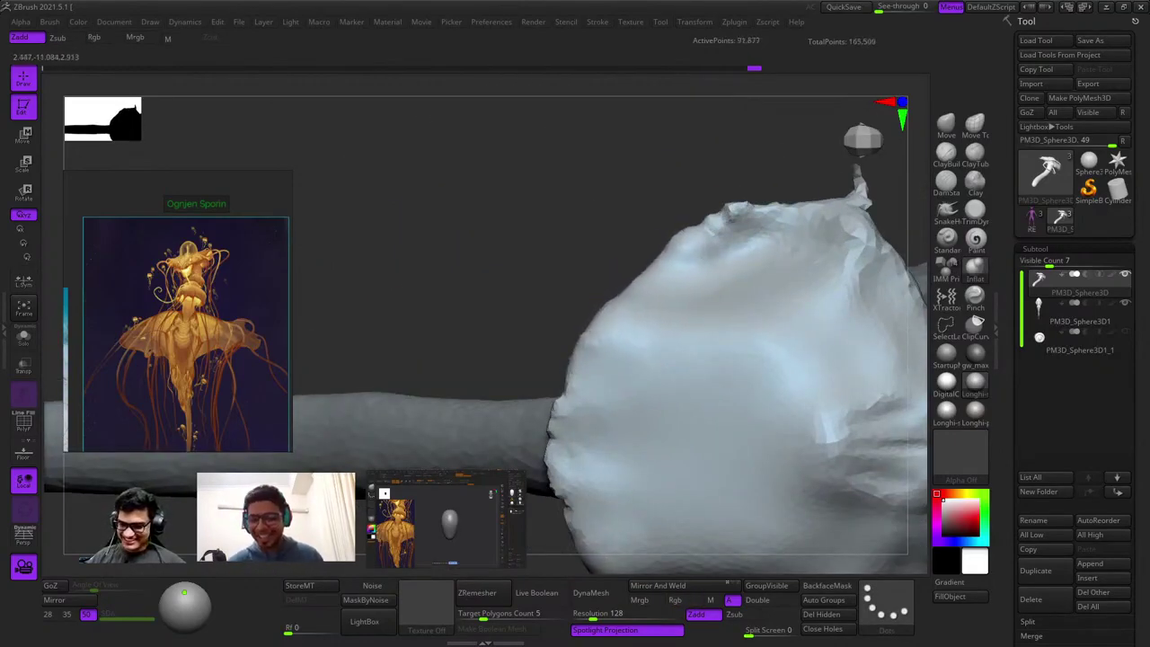
{"action": "right_click_drag", "start_coordinate": [579, 384], "coordinate": [631, 303], "text": "alt"}
{"action": "left_click_drag", "start_coordinate": [530, 297], "coordinate": [421, 474], "text": "ctrl"}
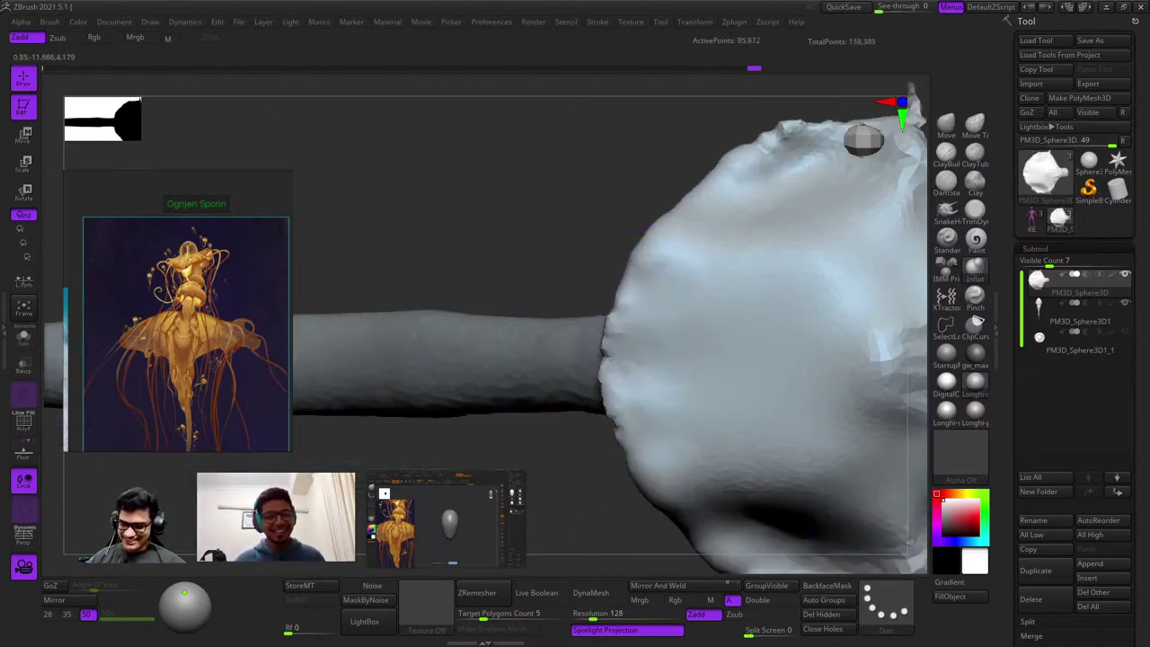
Continue inflating the frill's rim around its sides into a thick, rounded edge.
{"action": "right_click_drag", "start_coordinate": [641, 467], "coordinate": [641, 351]}
{"action": "right_click_drag", "start_coordinate": [720, 430], "coordinate": [575, 270]}
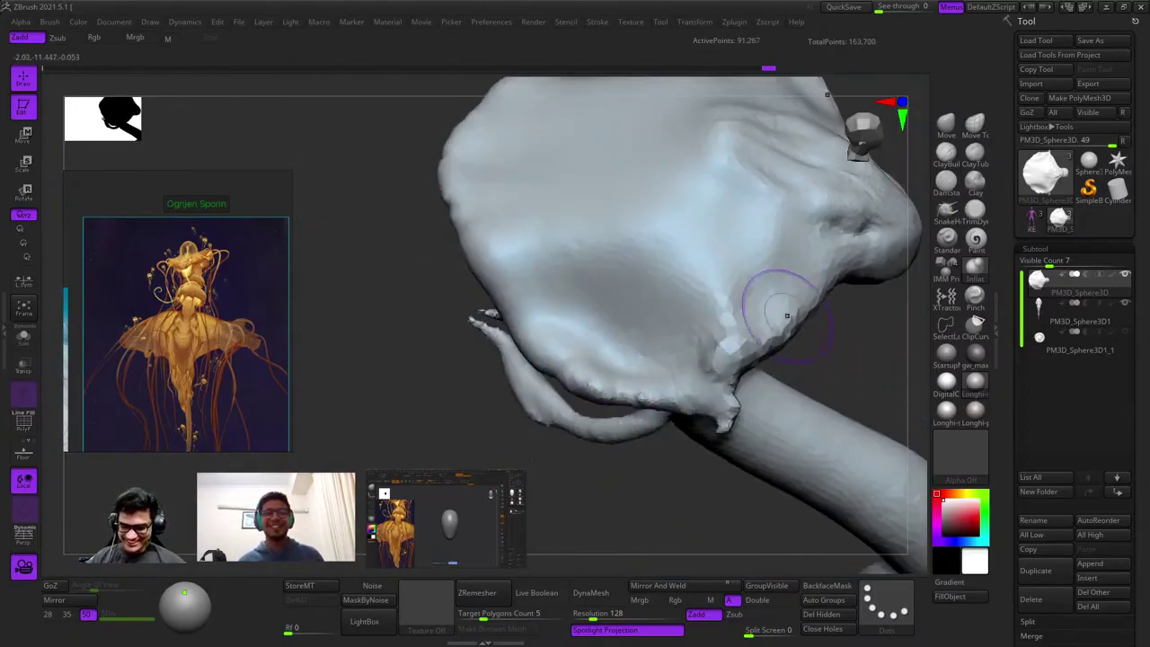
{"action": "right_click_drag", "start_coordinate": [787, 315], "coordinate": [664, 310]}
{"action": "right_click_drag", "start_coordinate": [848, 262], "coordinate": [857, 157], "text": "alt"}
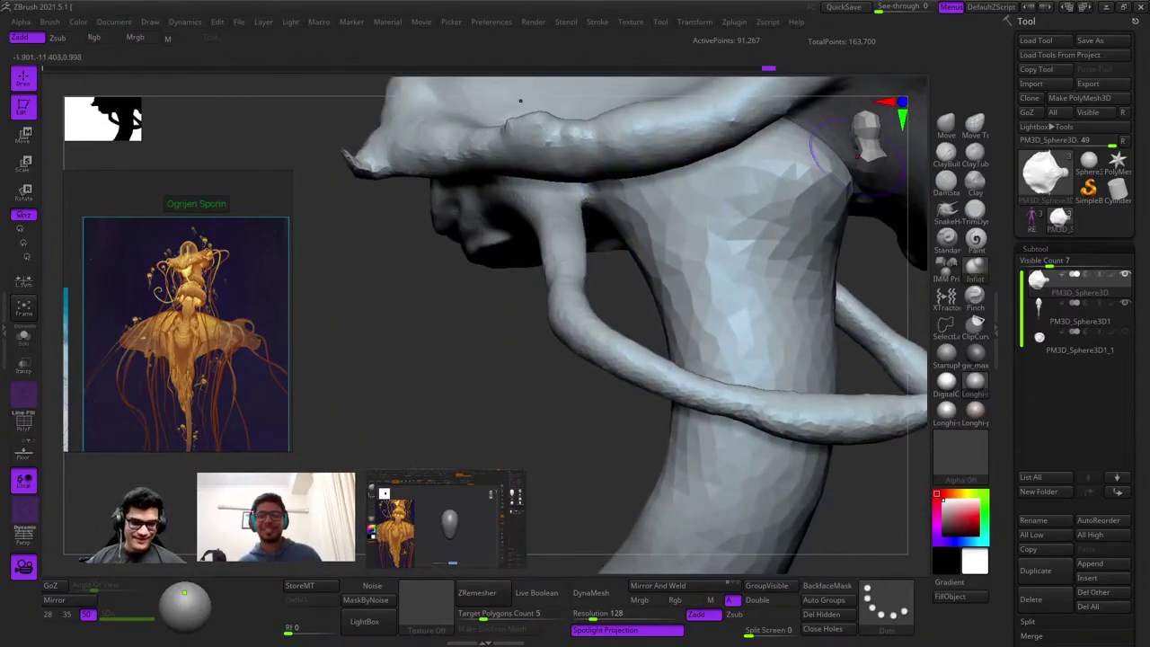
Build up a raised line across the side of the neck beneath the frill with the ClayBuildup brush.
{"action": "left_click", "coordinate": [946, 153]}
{"action": "right_click", "coordinate": [548, 370]}
{"action": "mouse_move", "coordinate": [548, 370]}
{"action": "right_mouse_down"}
{"action": "mouse_move", "coordinate": [595, 372]}
{"action": "mouse_move", "coordinate": [622, 323]}
{"action": "mouse_move", "coordinate": [800, 402]}
{"action": "mouse_move", "coordinate": [580, 401]}
{"action": "right_mouse_up"}
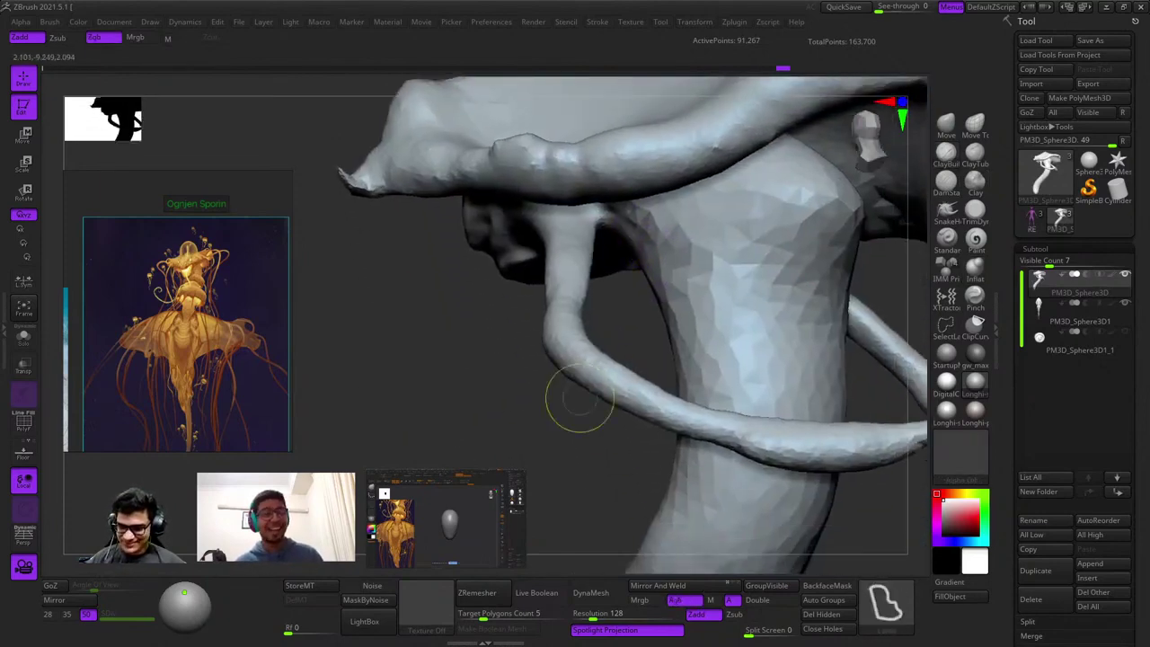
{"action": "left_click", "coordinate": [525, 455], "text": "ctrl"}
{"action": "key", "text": "b"}
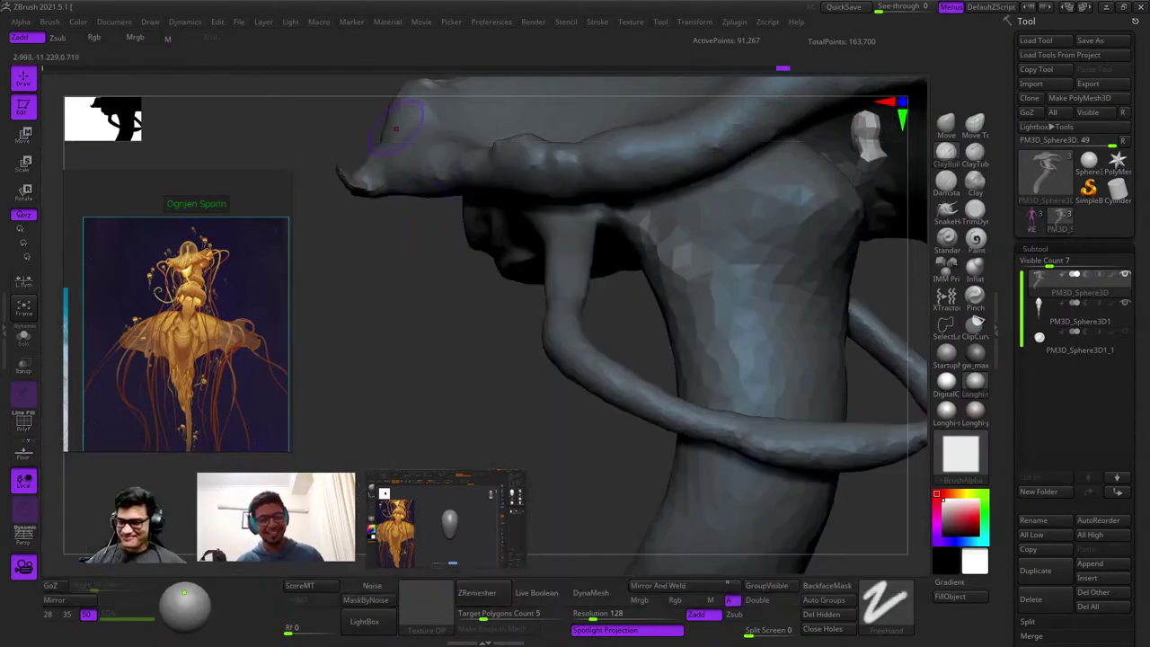
{"action": "left_click", "coordinate": [447, 357], "text": "ctrl"}
{"action": "right_click", "coordinate": [586, 317]}
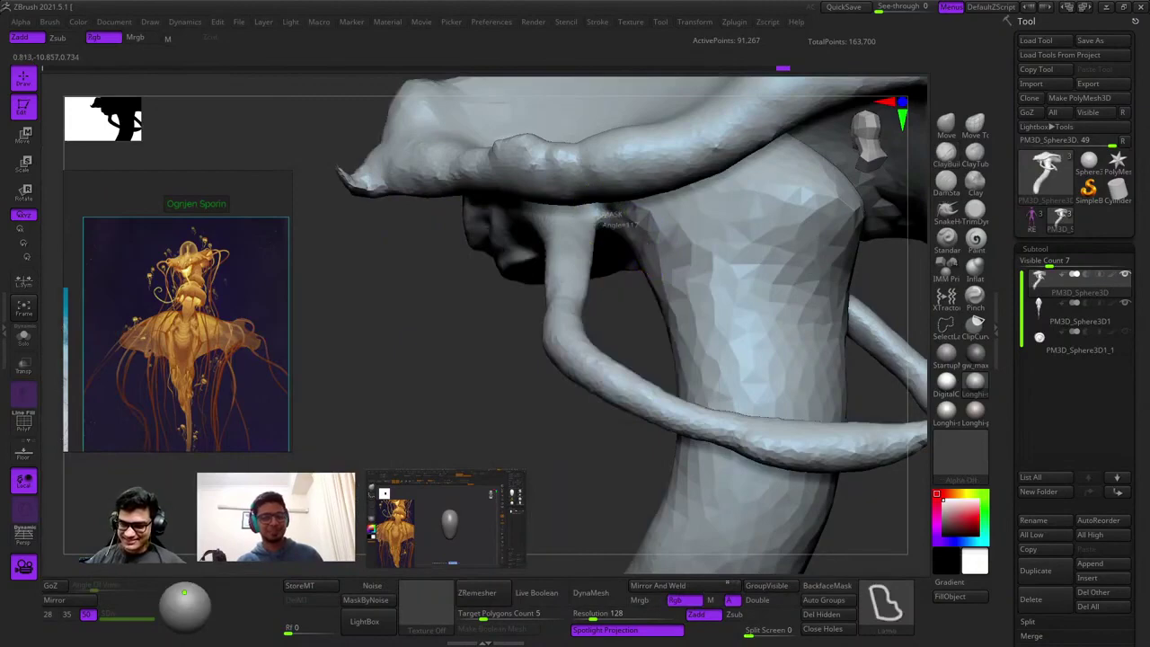
{"action": "key", "text": "shift+f"}
{"action": "key", "text": "shift+f"}
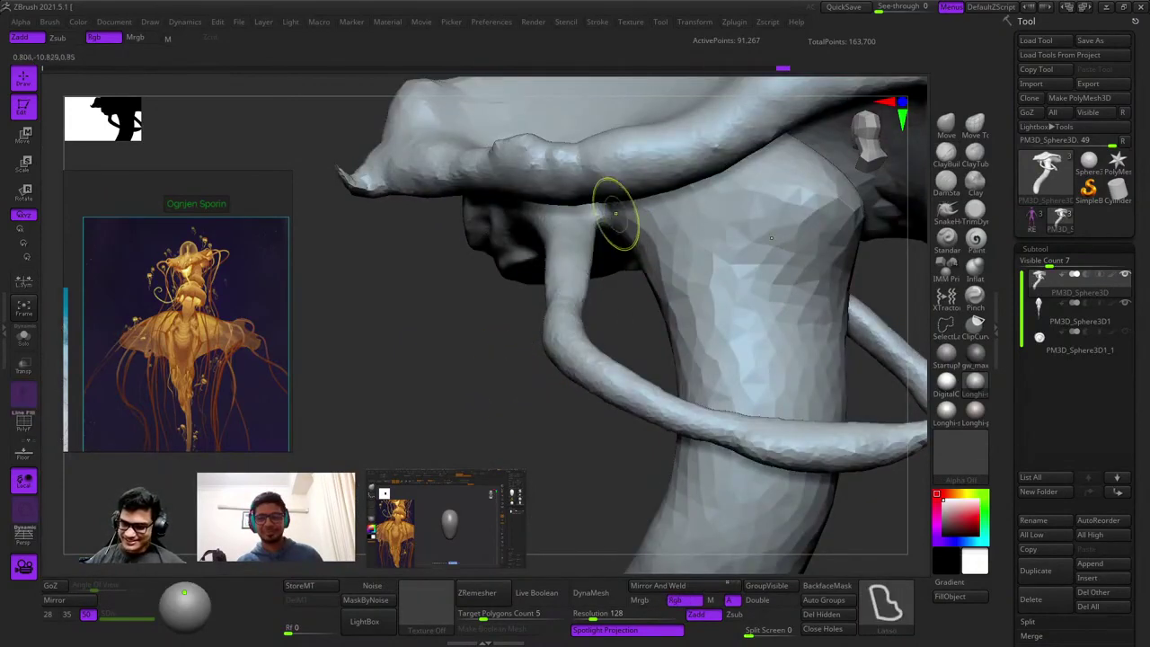
{"action": "left_click_drag", "start_coordinate": [692, 267], "coordinate": [733, 309]}
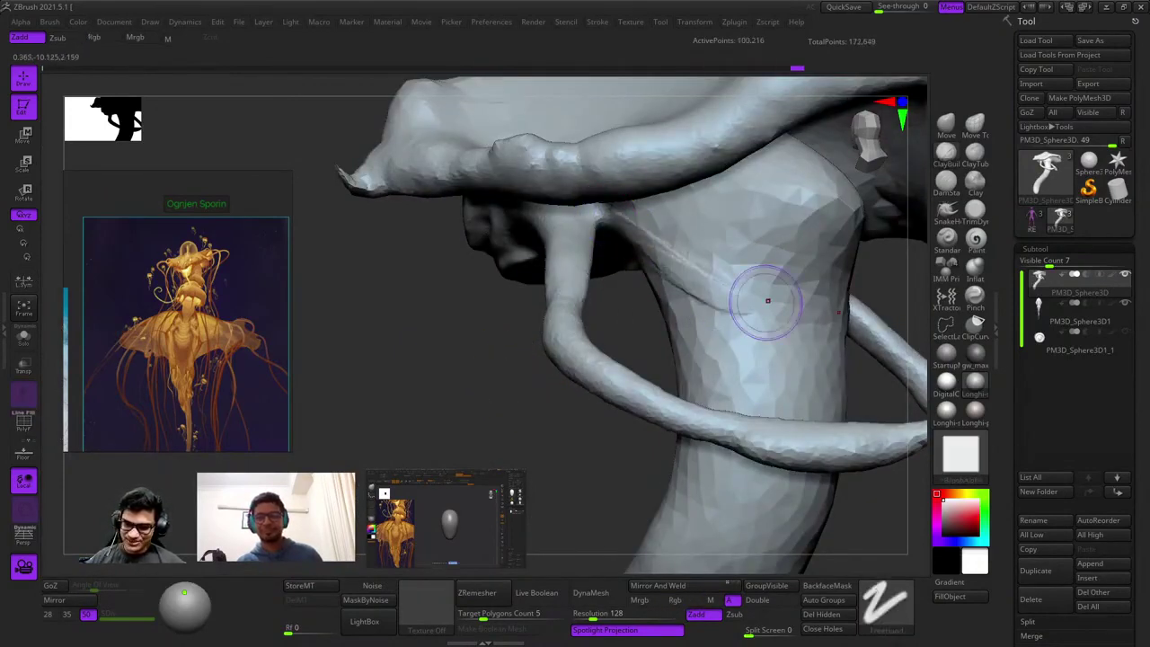
Extend the raised ridge around the back of the neck under the head and smooth it.
{"action": "mouse_move", "coordinate": [683, 260]}
{"action": "right_mouse_down"}
{"action": "mouse_move", "coordinate": [566, 350]}
{"action": "mouse_move", "coordinate": [671, 264]}
{"action": "mouse_move", "coordinate": [595, 269]}
{"action": "right_mouse_up"}
{"action": "right_click", "coordinate": [566, 350]}
{"action": "right_click_drag", "start_coordinate": [753, 269], "coordinate": [764, 220]}
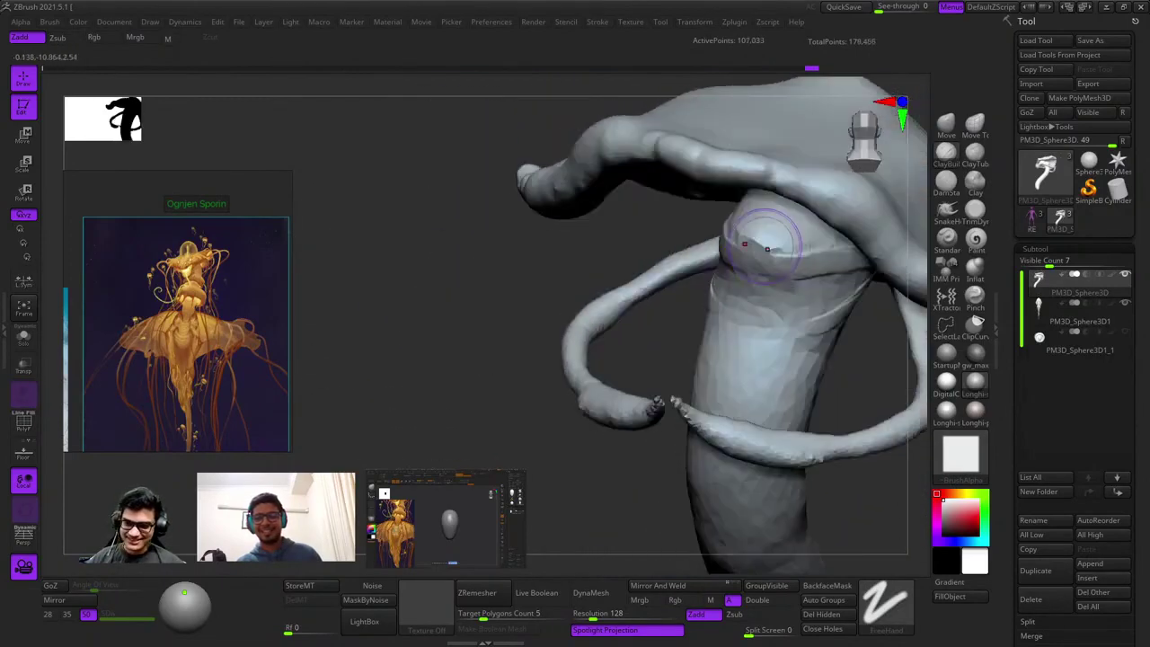
{"action": "left_click_drag", "start_coordinate": [746, 228], "coordinate": [806, 255]}
{"action": "mouse_move", "coordinate": [665, 247]}
{"action": "right_mouse_down"}
{"action": "mouse_move", "coordinate": [728, 222]}
{"action": "mouse_move", "coordinate": [678, 228]}
{"action": "right_mouse_up"}
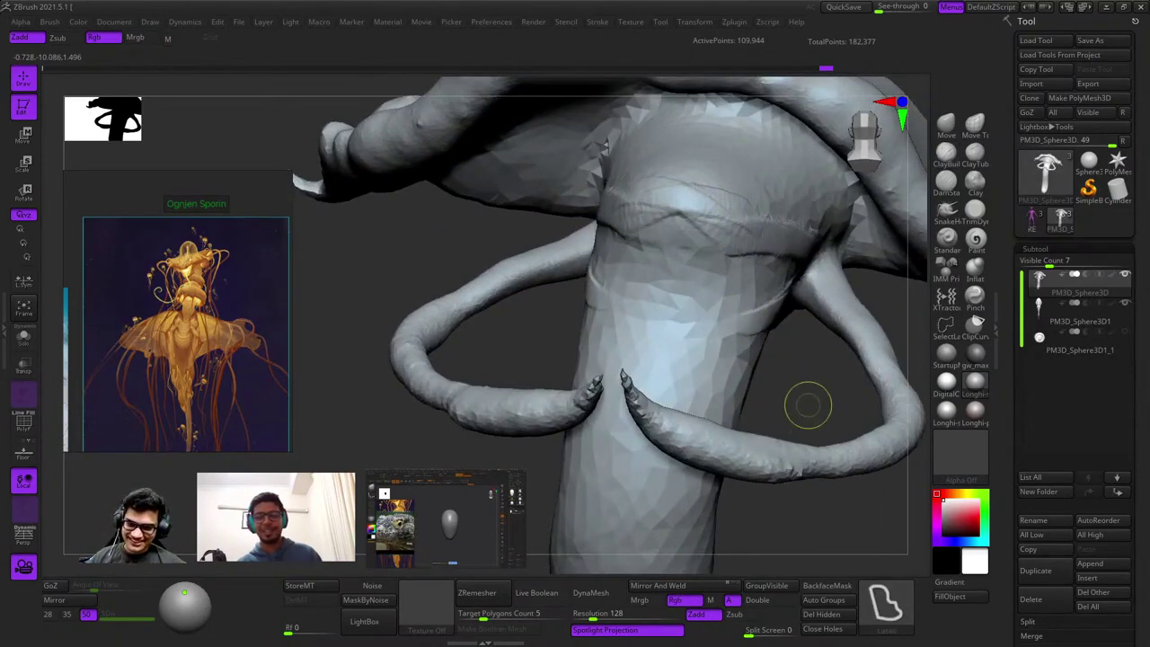
{"action": "left_click", "coordinate": [885, 602]}
{"action": "left_click", "coordinate": [827, 473]}
{"action": "mouse_move", "coordinate": [759, 243]}
{"action": "right_mouse_down"}
{"action": "mouse_move", "coordinate": [727, 231]}
{"action": "mouse_move", "coordinate": [676, 249]}
{"action": "right_mouse_up"}
{"action": "mouse_move", "coordinate": [676, 252]}
{"action": "left_mouse_down", "text": "shift"}
{"action": "mouse_move", "coordinate": [648, 240]}
{"action": "mouse_move", "coordinate": [817, 308]}
{"action": "left_mouse_up", "text": "shift"}
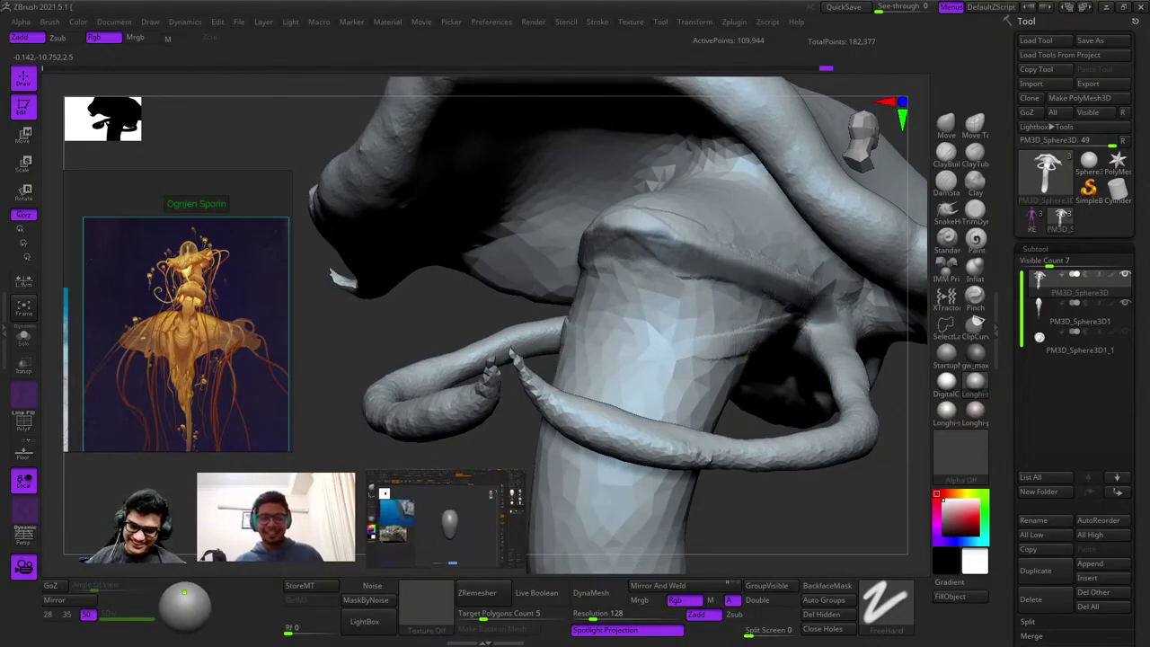
Pull the neck ridge outward into a thin hanging membrane reaching the tendrils with the SnakeHook brush.
{"action": "mouse_move", "coordinate": [817, 307]}
{"action": "right_mouse_down", "text": "ctrl"}
{"action": "mouse_move", "coordinate": [783, 342]}
{"action": "mouse_move", "coordinate": [770, 185]}
{"action": "mouse_move", "coordinate": [779, 296]}
{"action": "right_mouse_up", "text": "ctrl"}
{"action": "left_click", "coordinate": [946, 127]}
{"action": "right_click_drag", "start_coordinate": [845, 193], "coordinate": [595, 240]}
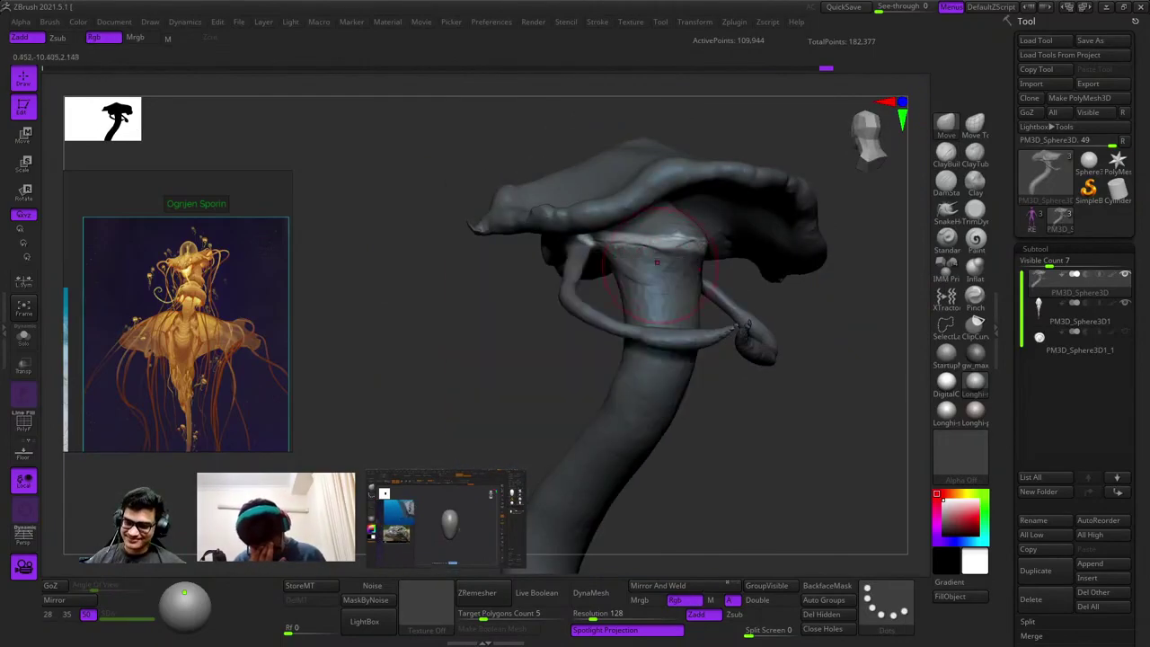
{"action": "mouse_move", "coordinate": [656, 263]}
{"action": "right_mouse_down"}
{"action": "mouse_move", "coordinate": [659, 279]}
{"action": "mouse_move", "coordinate": [687, 250]}
{"action": "mouse_move", "coordinate": [701, 255]}
{"action": "mouse_move", "coordinate": [658, 264]}
{"action": "mouse_move", "coordinate": [687, 307]}
{"action": "right_mouse_up"}
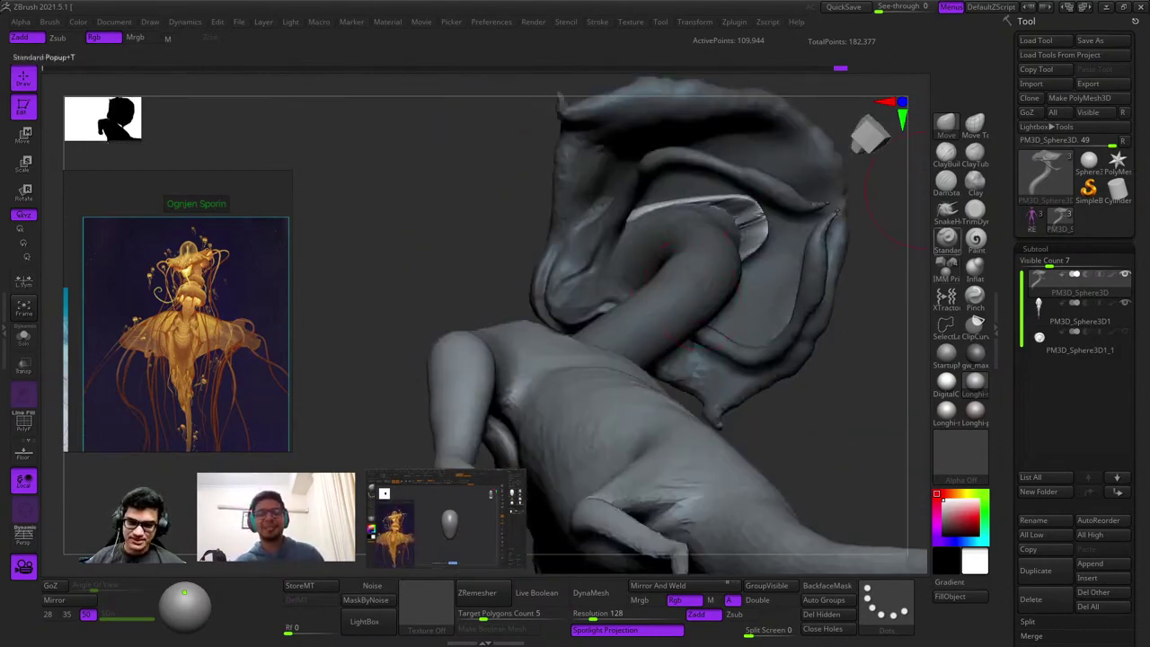
{"action": "right_click_drag", "start_coordinate": [629, 404], "coordinate": [575, 328]}
{"action": "right_click", "coordinate": [573, 328]}
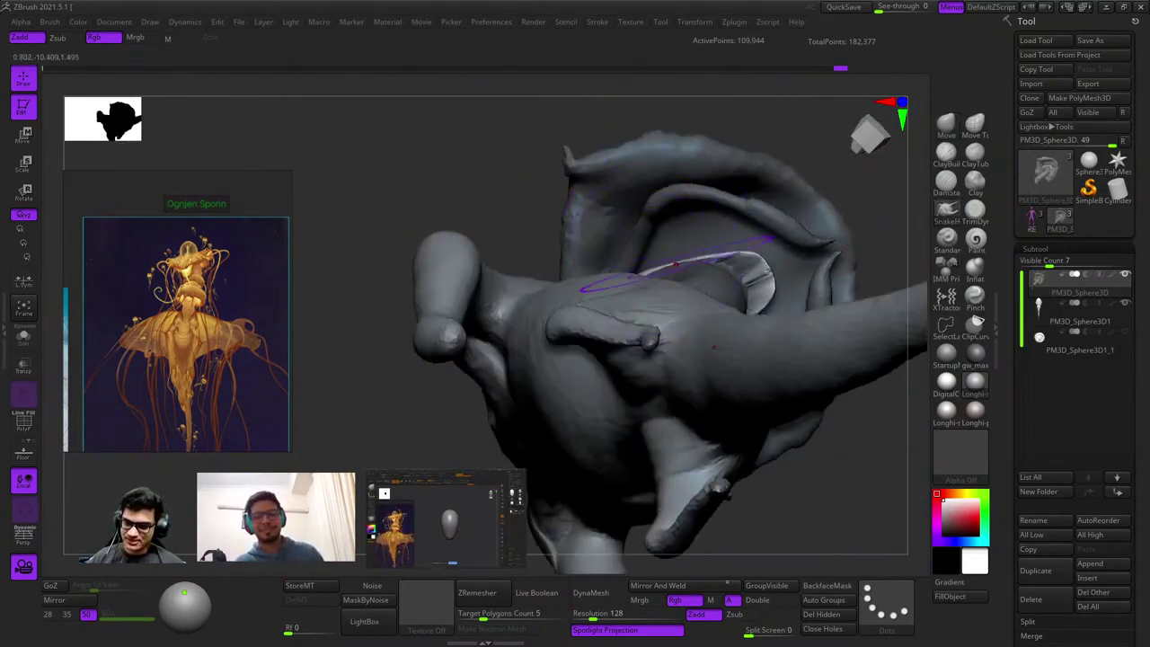
{"action": "right_click_drag", "start_coordinate": [725, 234], "coordinate": [788, 260]}
{"action": "mouse_move", "coordinate": [774, 237]}
{"action": "left_mouse_down"}
{"action": "mouse_move", "coordinate": [819, 311]}
{"action": "mouse_move", "coordinate": [799, 296]}
{"action": "mouse_move", "coordinate": [779, 313]}
{"action": "left_mouse_up"}
{"action": "left_click_drag", "start_coordinate": [773, 262], "coordinate": [790, 316]}
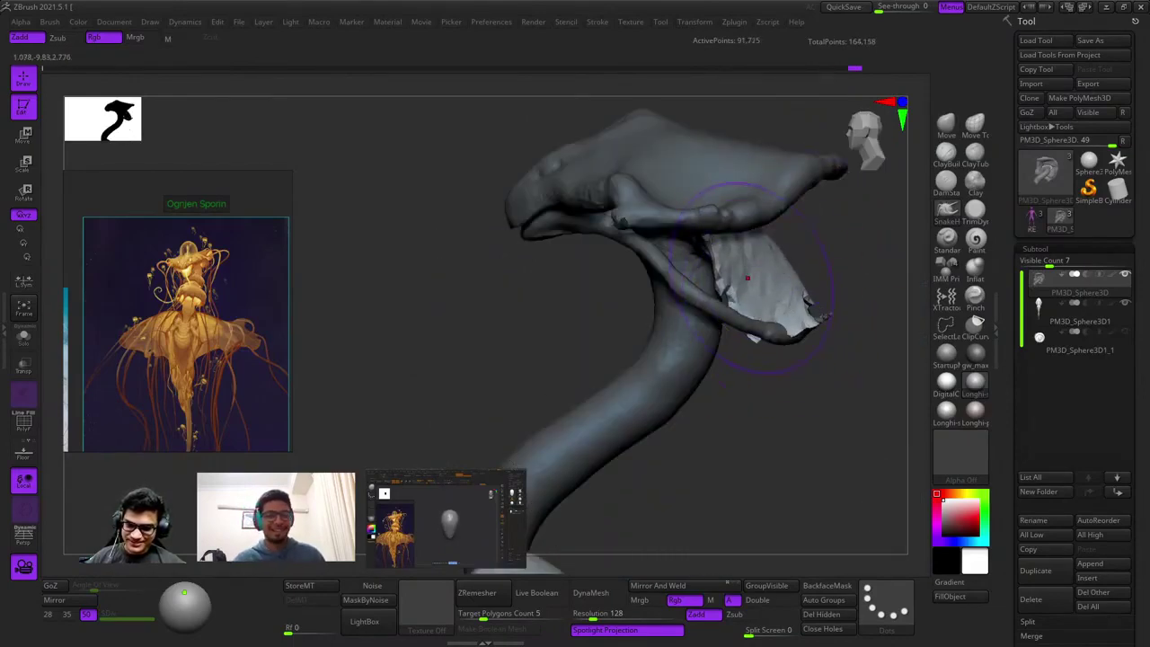
Stretch the membrane's side edge toward the tendril and smooth its ragged surface.
{"action": "right_click_drag", "start_coordinate": [770, 321], "coordinate": [755, 275]}
{"action": "left_click_drag", "start_coordinate": [757, 279], "coordinate": [683, 296]}
{"action": "right_click_drag", "start_coordinate": [725, 305], "coordinate": [682, 360]}
{"action": "mouse_move", "coordinate": [809, 296]}
{"action": "left_mouse_down", "text": "shift"}
{"action": "mouse_move", "coordinate": [783, 314]}
{"action": "mouse_move", "coordinate": [764, 289]}
{"action": "mouse_move", "coordinate": [746, 319]}
{"action": "left_mouse_up", "text": "shift"}
{"action": "mouse_move", "coordinate": [817, 328]}
{"action": "right_mouse_down"}
{"action": "mouse_move", "coordinate": [719, 320]}
{"action": "mouse_move", "coordinate": [759, 278]}
{"action": "mouse_move", "coordinate": [835, 306]}
{"action": "right_mouse_up"}
{"action": "right_click", "coordinate": [693, 401]}
{"action": "mouse_move", "coordinate": [750, 304]}
{"action": "left_mouse_down"}
{"action": "mouse_move", "coordinate": [765, 289]}
{"action": "mouse_move", "coordinate": [744, 309]}
{"action": "left_mouse_up"}
Pull the membrane out from beneath the jaw along the inner side of the tendril with SnakeHook.
{"action": "left_click_drag", "start_coordinate": [604, 258], "coordinate": [633, 289]}
{"action": "right_click_drag", "start_coordinate": [634, 359], "coordinate": [536, 370]}
{"action": "right_click", "coordinate": [536, 370]}
{"action": "left_click_drag", "start_coordinate": [554, 255], "coordinate": [620, 260]}
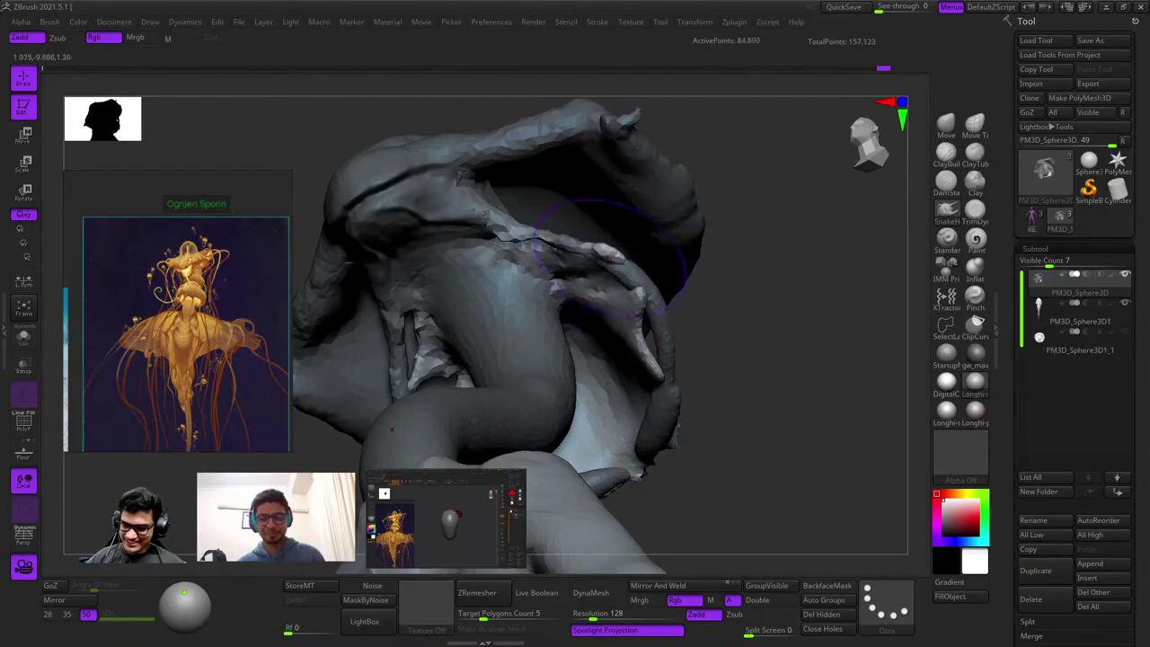
{"action": "right_click_drag", "start_coordinate": [530, 337], "coordinate": [476, 256]}
{"action": "left_click_drag", "start_coordinate": [590, 253], "coordinate": [608, 252]}
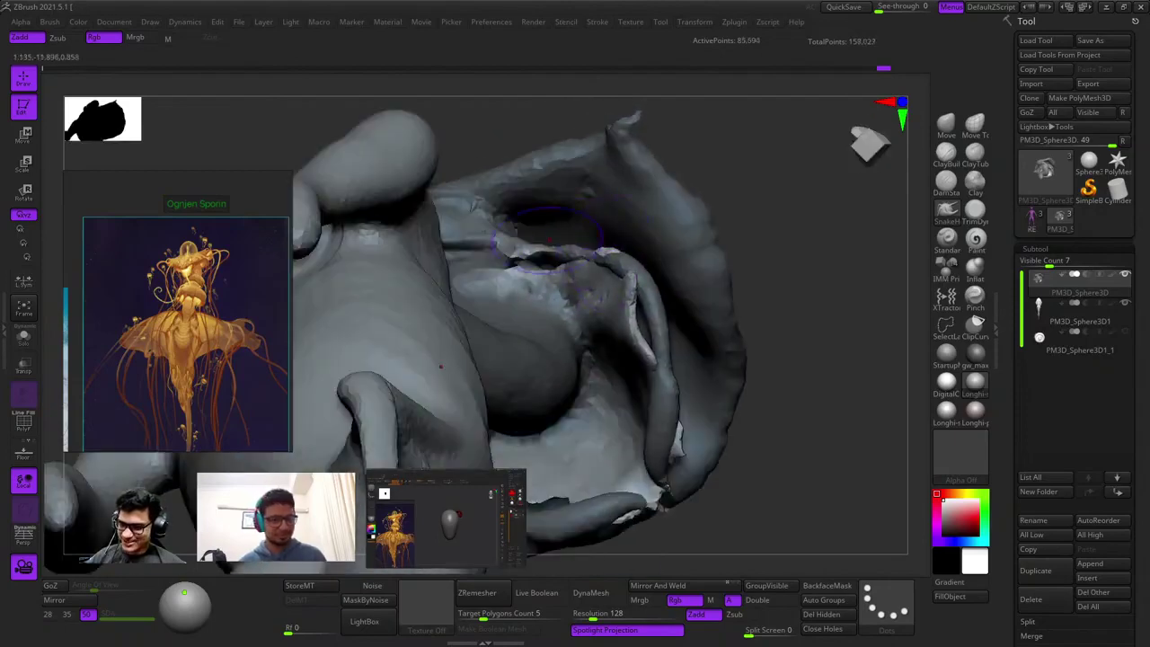
Close the gaps between the membrane's lower edge and the tendril tips behind the neck.
{"action": "right_click_drag", "start_coordinate": [443, 376], "coordinate": [593, 266]}
{"action": "left_click_drag", "start_coordinate": [594, 266], "coordinate": [609, 227]}
{"action": "right_click_drag", "start_coordinate": [616, 310], "coordinate": [634, 349]}
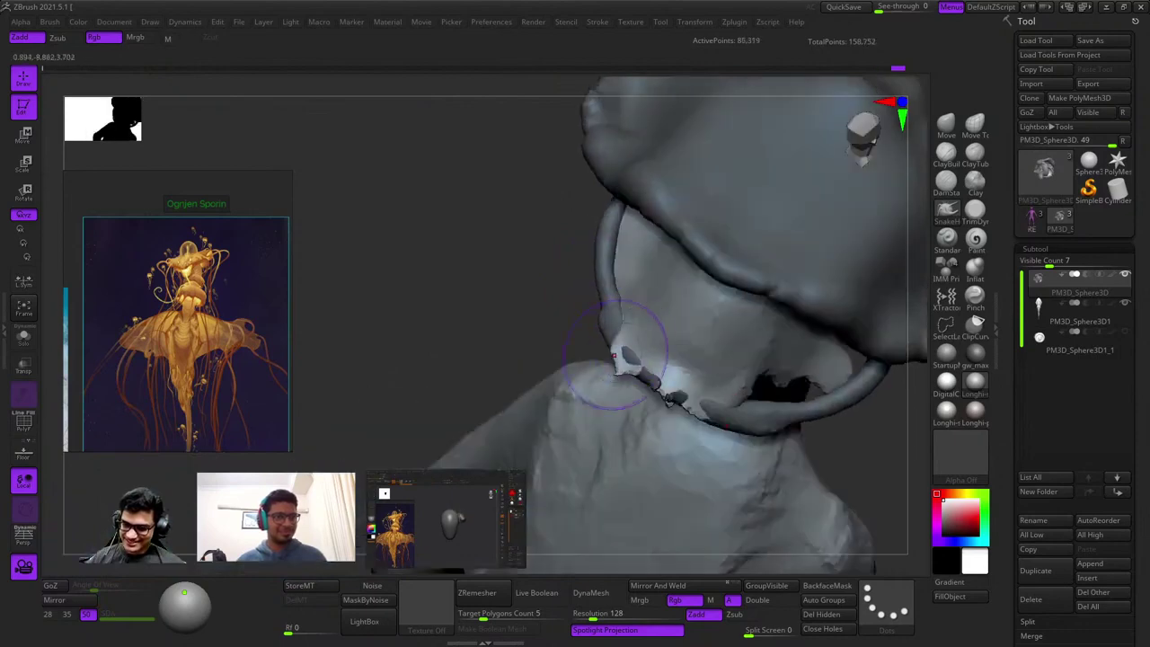
{"action": "left_click_drag", "start_coordinate": [633, 349], "coordinate": [626, 364]}
{"action": "mouse_move", "coordinate": [626, 363]}
{"action": "right_mouse_down"}
{"action": "mouse_move", "coordinate": [690, 286]}
{"action": "mouse_move", "coordinate": [798, 384]}
{"action": "right_mouse_up"}
{"action": "right_click", "coordinate": [685, 286]}
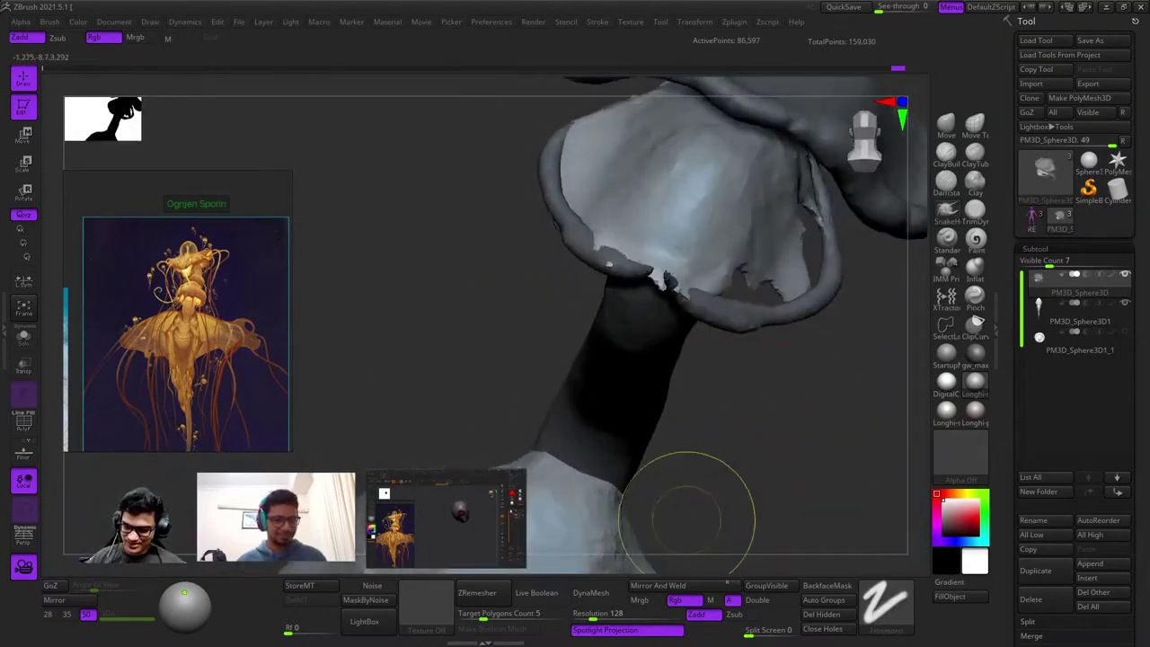
Try to mirror and weld the head mesh so the membrane matches on both sides.
{"action": "left_click_drag", "start_coordinate": [688, 532], "coordinate": [748, 463], "text": "ctrl"}
{"action": "left_click", "coordinate": [660, 585]}
{"action": "key", "text": "ctrl+z"}
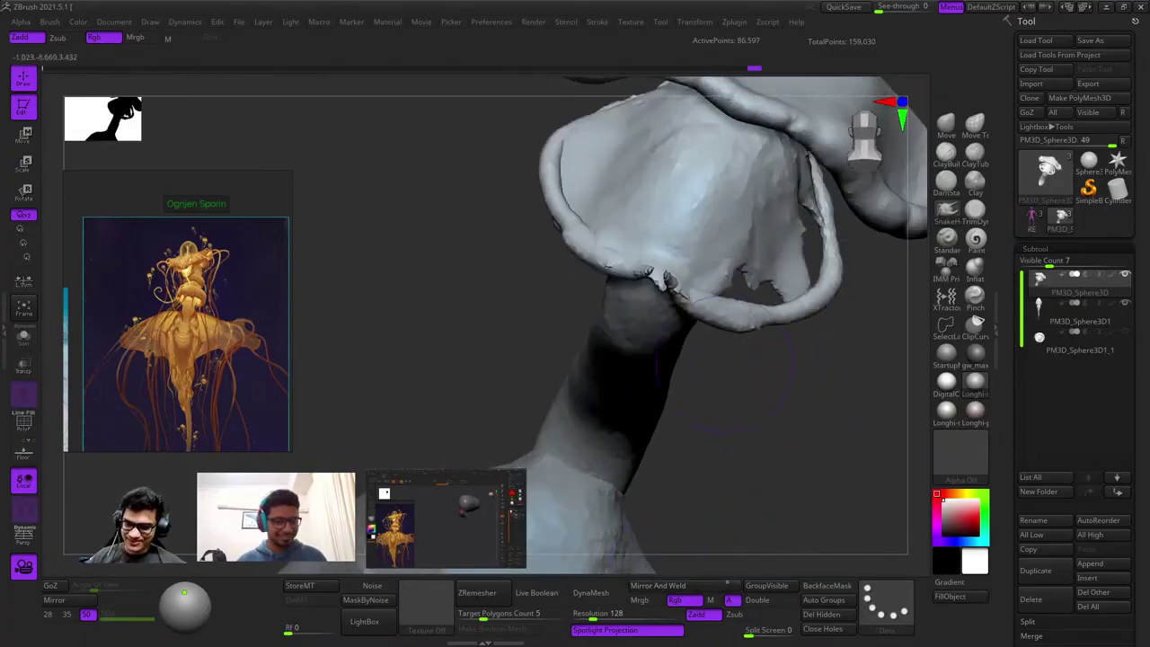
{"action": "scroll", "coordinate": [1075, 359], "scroll_direction": "down", "scroll_amount": 10}
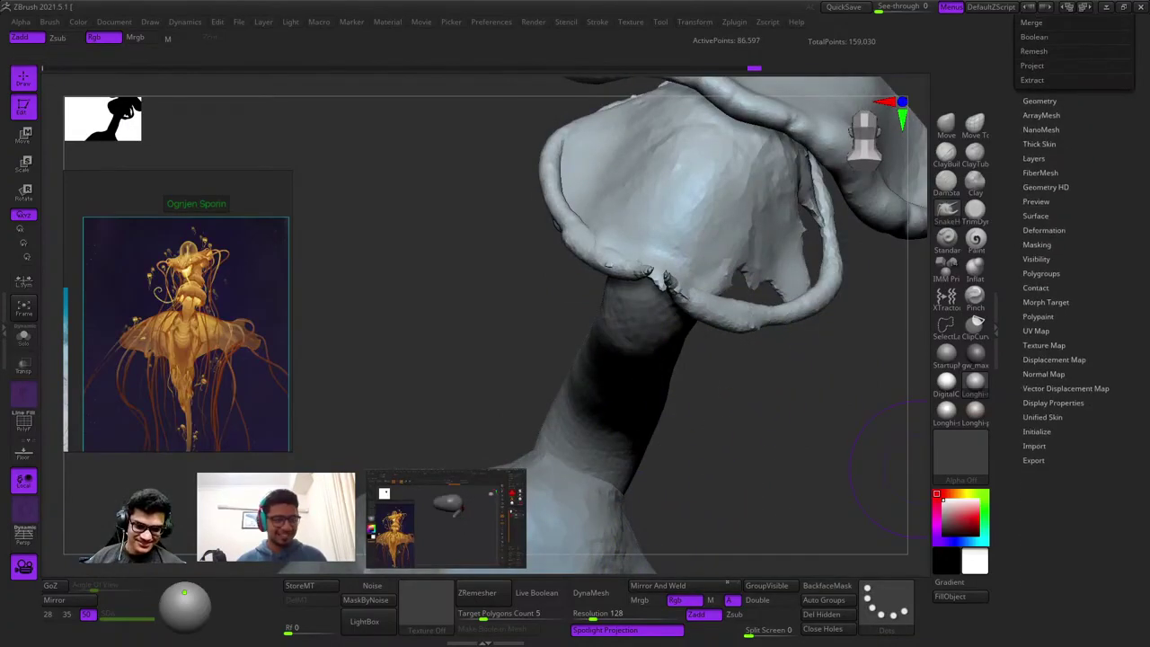
{"action": "left_click", "coordinate": [1039, 100]}
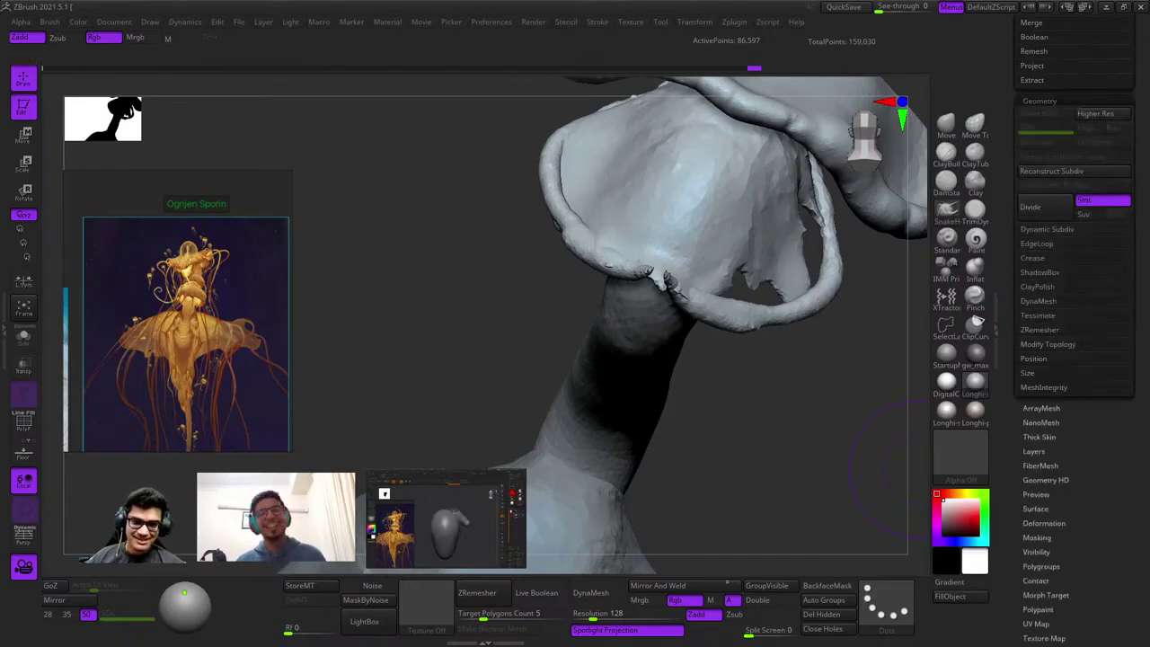
{"action": "left_click", "coordinate": [1047, 344]}
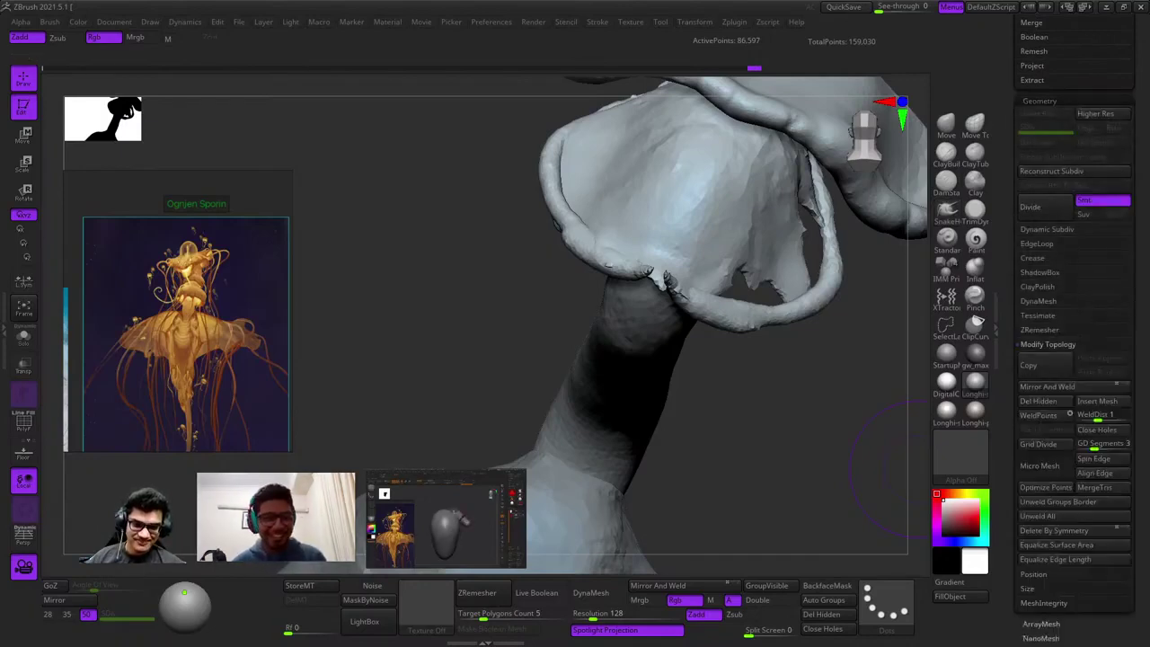
{"action": "left_click", "coordinate": [1047, 387]}
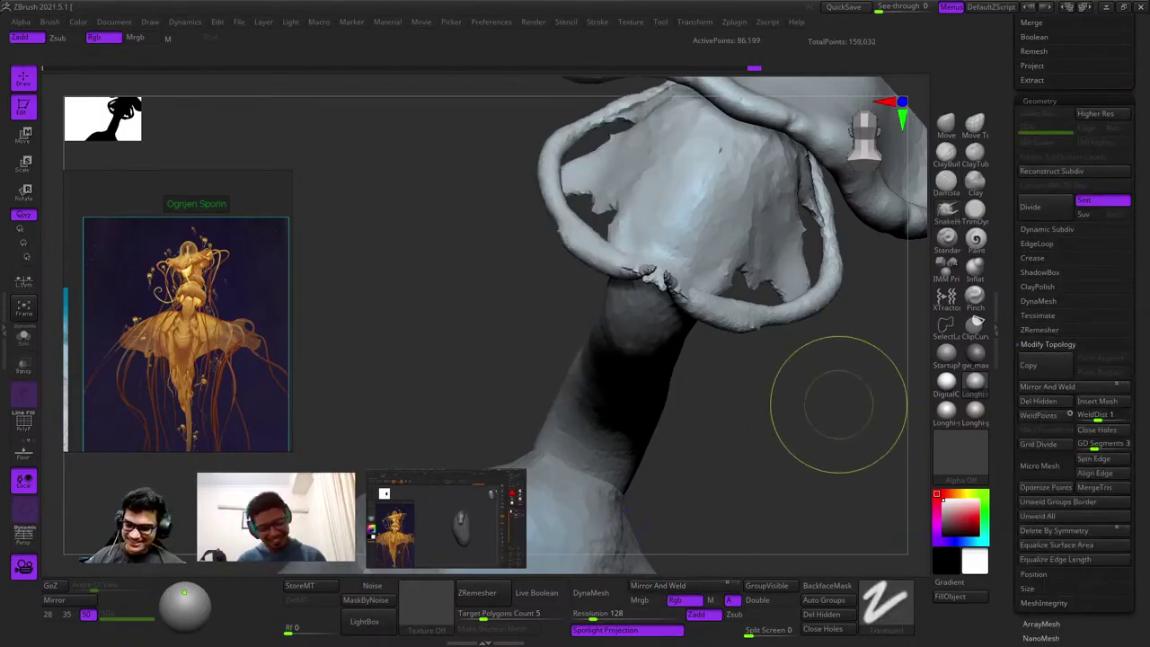
{"action": "key", "text": "ctrl+z"}
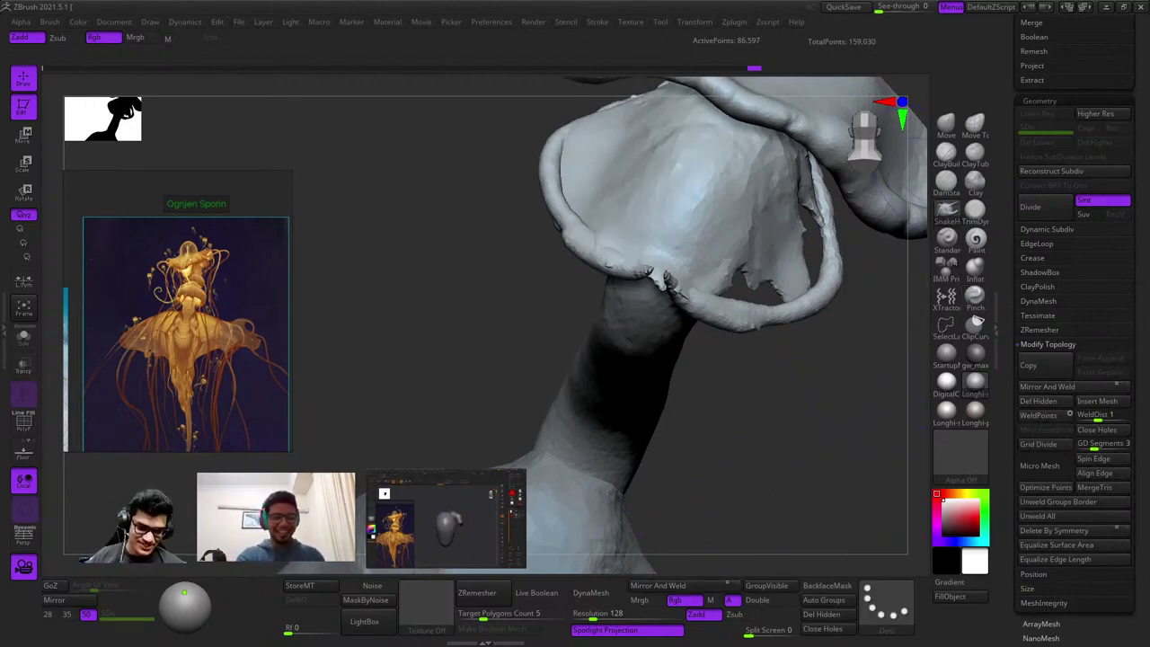
Flip the head mesh with the Mirror deformation, then mirror and weld it so the filled membrane side is copied across.
{"action": "scroll", "coordinate": [1100, 284], "scroll_direction": "down", "scroll_amount": 3}
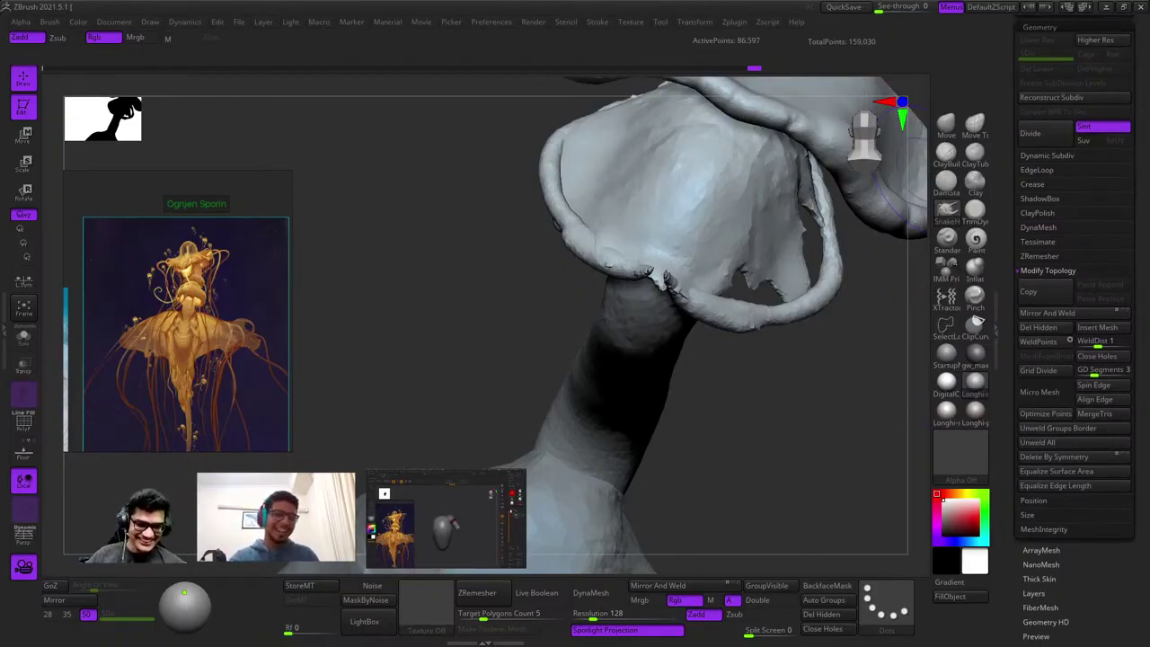
{"action": "scroll", "coordinate": [1073, 359], "scroll_direction": "down", "scroll_amount": 1}
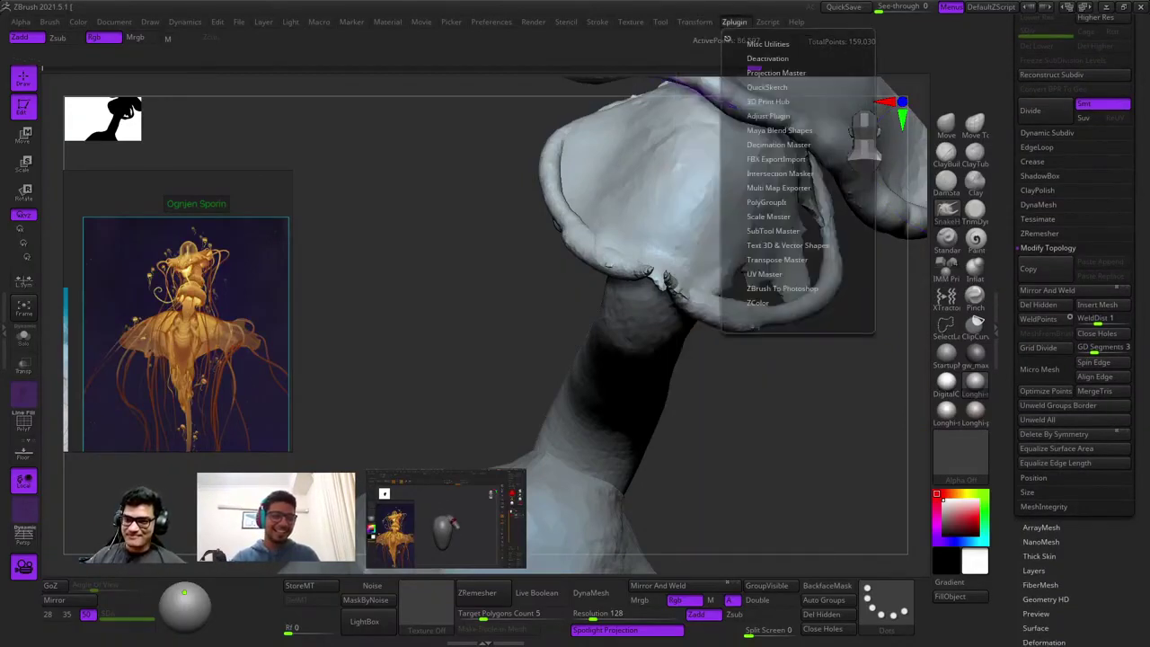
{"action": "scroll", "coordinate": [1096, 350], "scroll_direction": "down", "scroll_amount": 8}
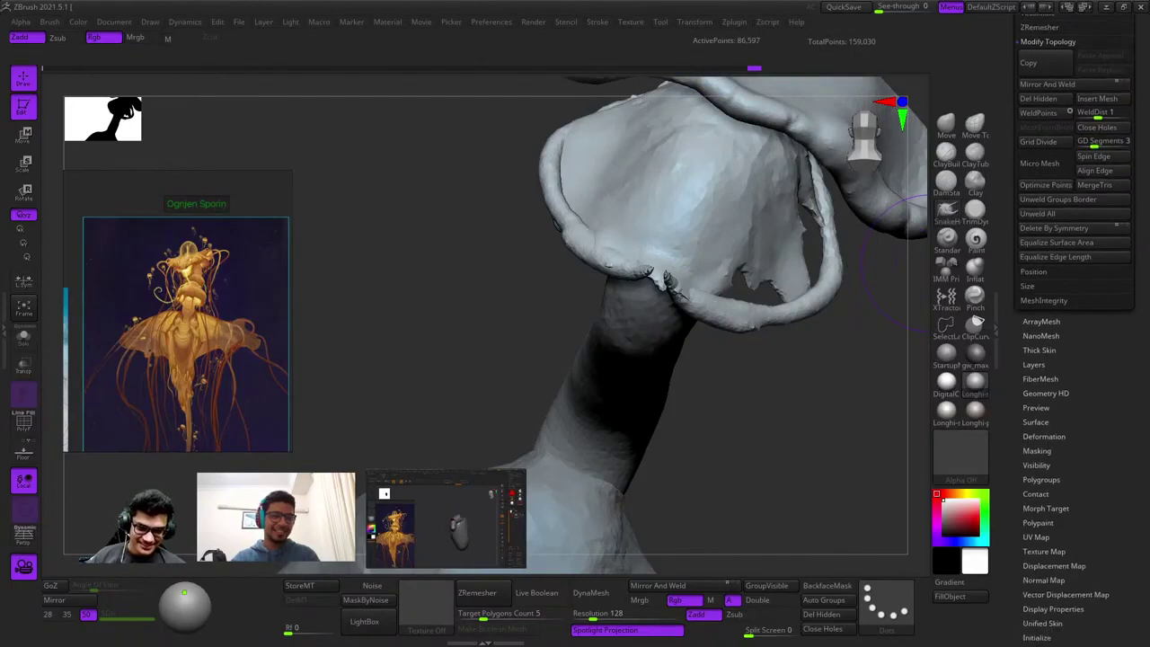
{"action": "left_click", "coordinate": [1044, 434]}
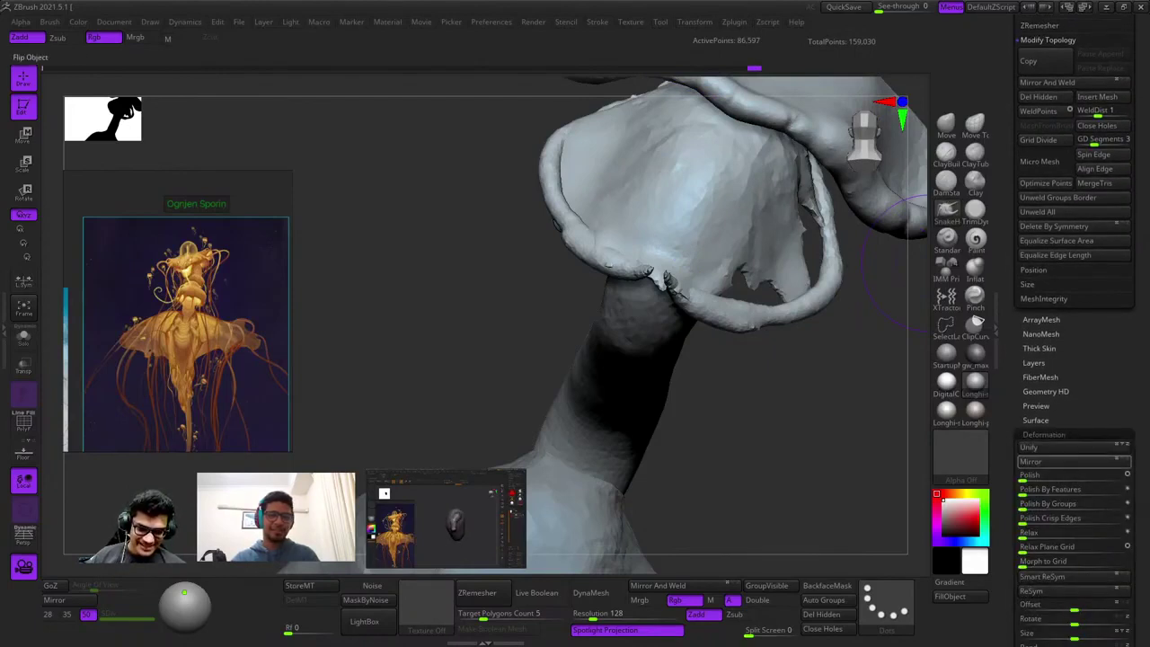
{"action": "left_click", "coordinate": [1042, 461]}
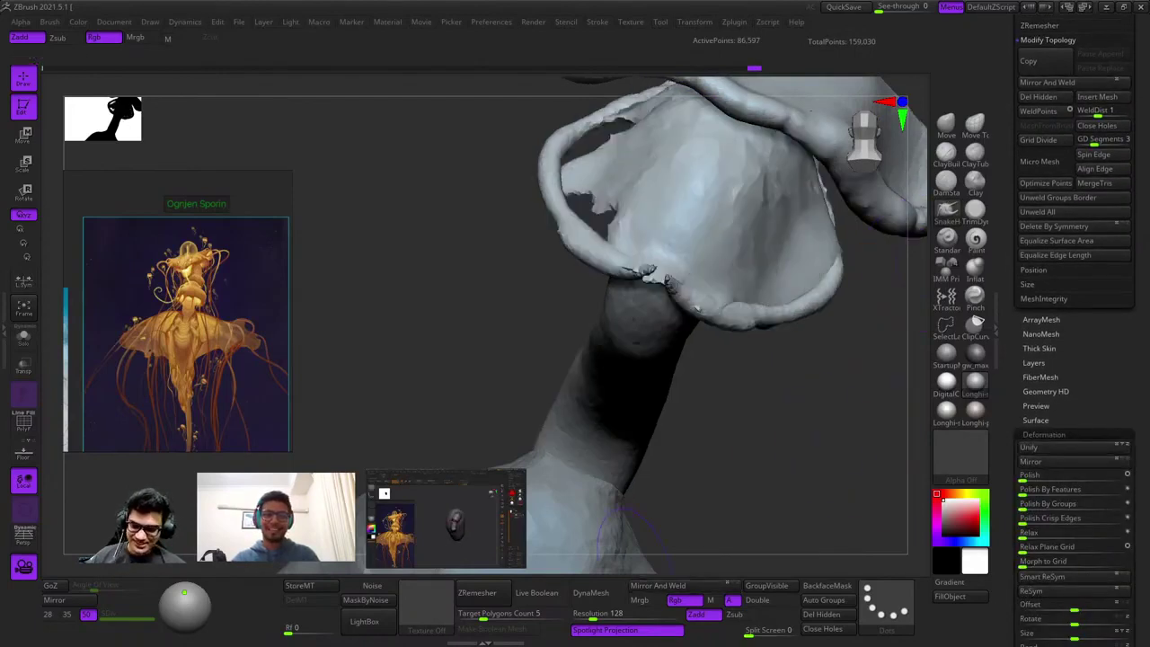
{"action": "left_click", "coordinate": [673, 585]}
{"action": "left_click_drag", "start_coordinate": [773, 450], "coordinate": [790, 404]}
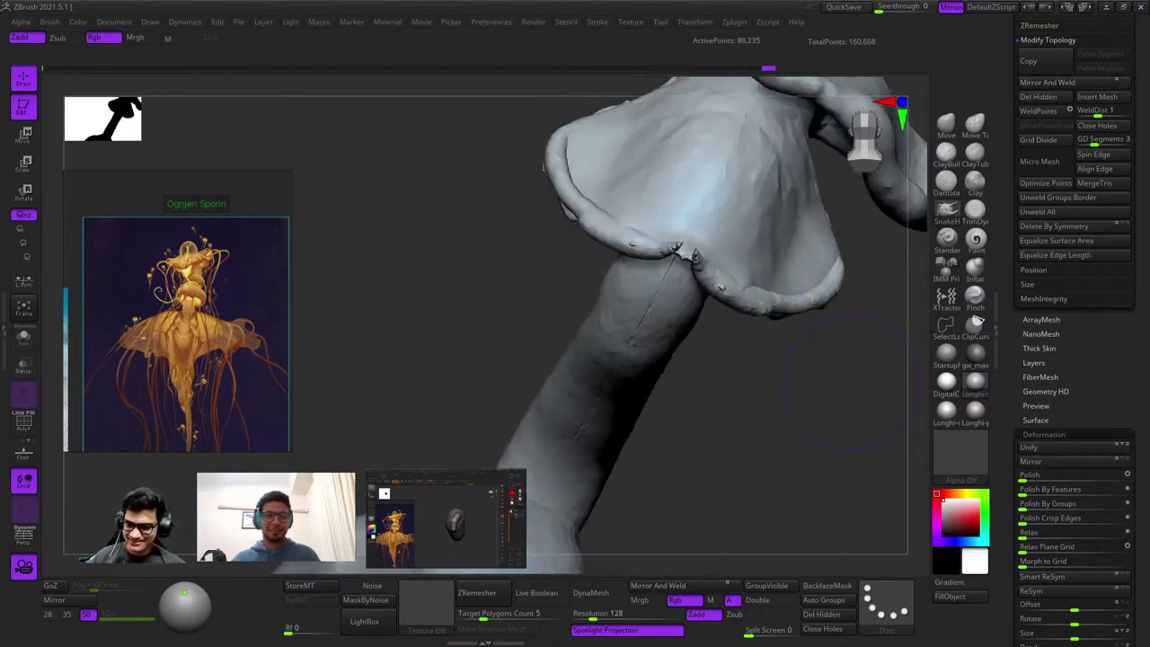
Build up the rough area behind the mouth corner, where jaw, tendril and membrane meet, with the ClayBuildup brush.
{"action": "mouse_move", "coordinate": [648, 275]}
{"action": "right_mouse_down", "text": "alt"}
{"action": "mouse_move", "coordinate": [698, 195]}
{"action": "mouse_move", "coordinate": [698, 222]}
{"action": "right_mouse_up", "text": "alt"}
{"action": "right_click_drag", "start_coordinate": [605, 416], "coordinate": [572, 282], "text": "ctrl"}
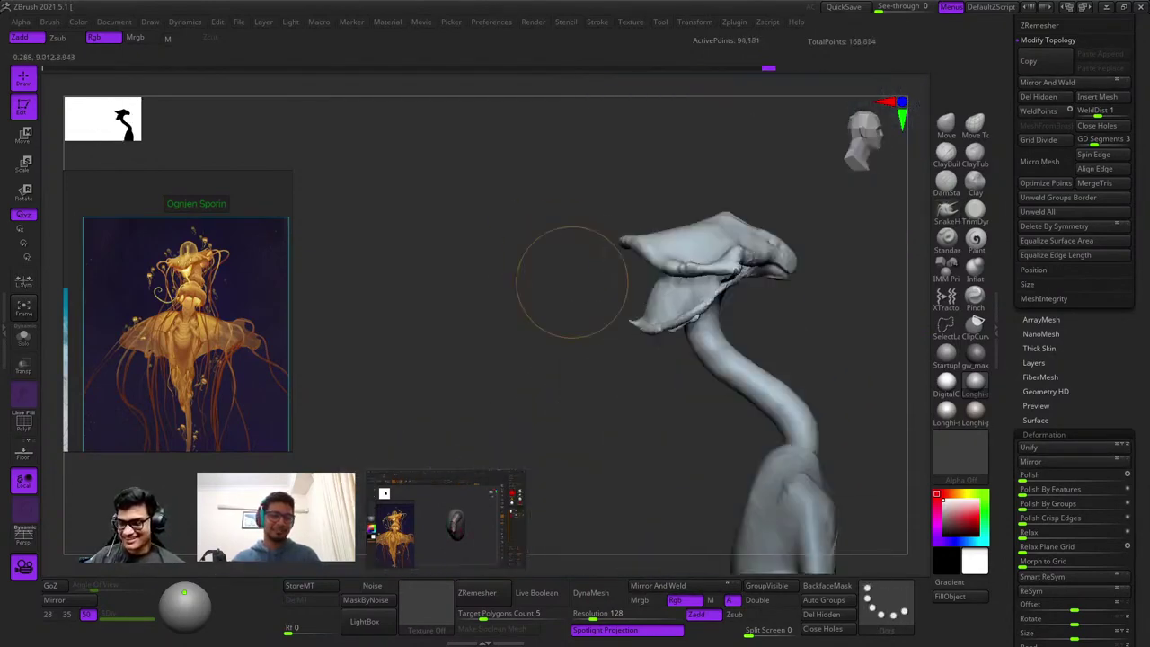
{"action": "right_click_drag", "start_coordinate": [683, 359], "coordinate": [800, 377], "text": "ctrl"}
{"action": "right_click_drag", "start_coordinate": [800, 377], "coordinate": [799, 449], "text": "ctrl"}
{"action": "right_click_drag", "start_coordinate": [800, 449], "coordinate": [764, 422]}
{"action": "mouse_move", "coordinate": [740, 270]}
{"action": "right_mouse_down", "text": "ctrl"}
{"action": "mouse_move", "coordinate": [739, 303]}
{"action": "mouse_move", "coordinate": [757, 252]}
{"action": "mouse_move", "coordinate": [763, 314]}
{"action": "mouse_move", "coordinate": [813, 301]}
{"action": "right_mouse_up", "text": "ctrl"}
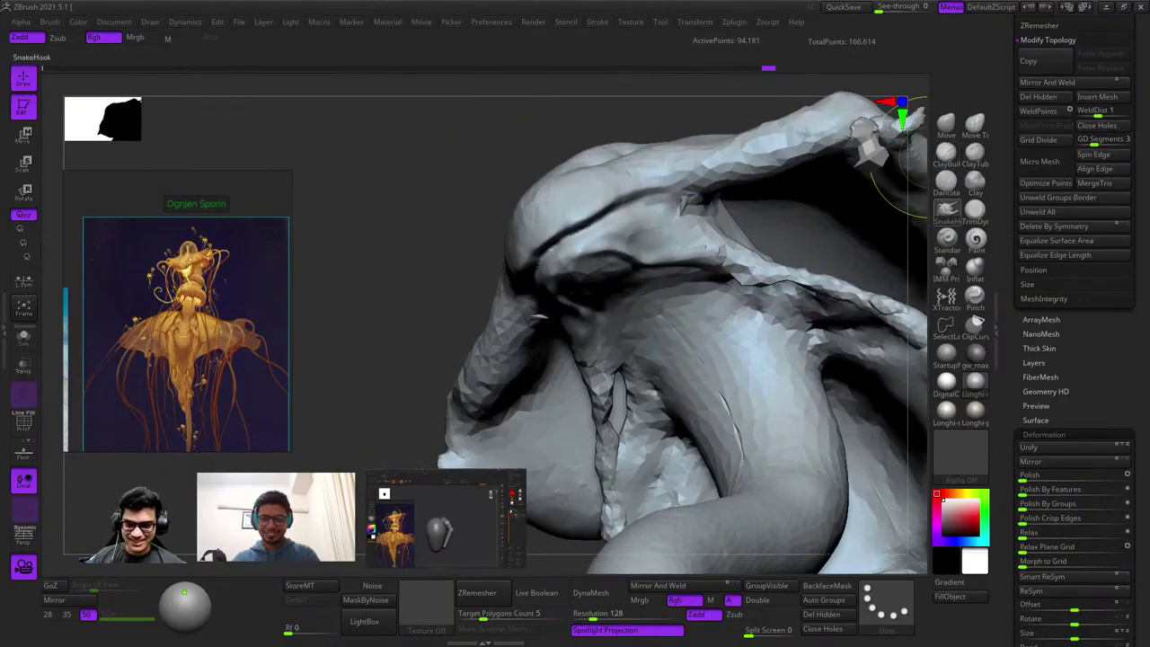
{"action": "left_click", "coordinate": [946, 155]}
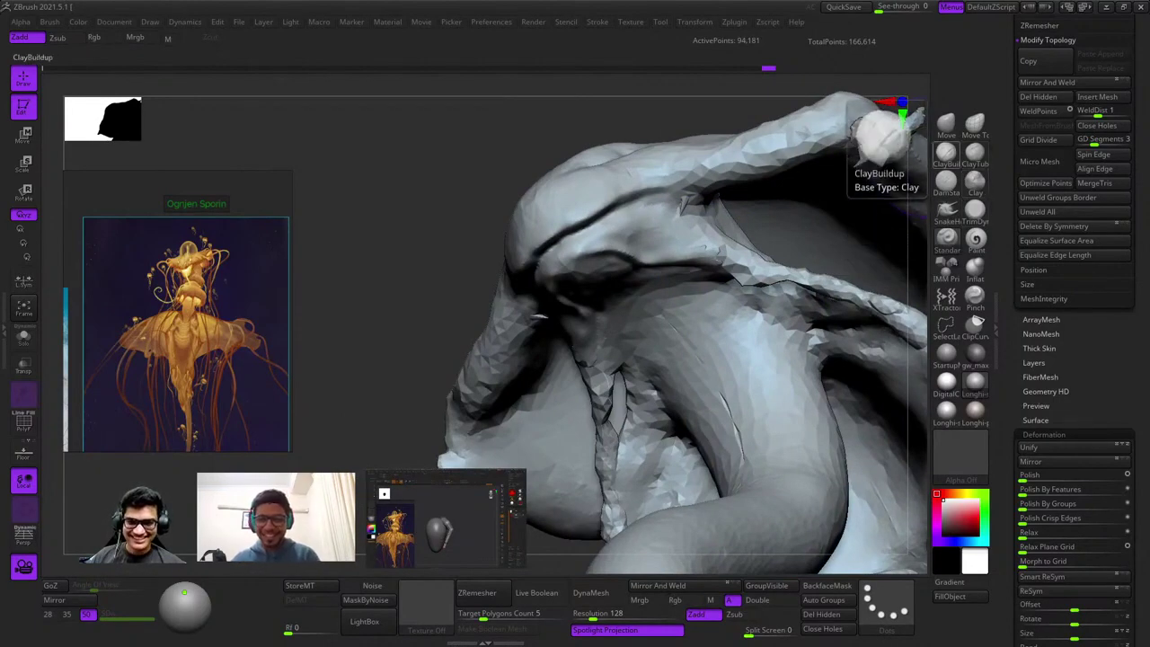
{"action": "mouse_move", "coordinate": [791, 269]}
{"action": "right_mouse_down"}
{"action": "mouse_move", "coordinate": [773, 251]}
{"action": "mouse_move", "coordinate": [682, 305]}
{"action": "right_mouse_up"}
{"action": "right_click", "coordinate": [603, 308]}
{"action": "right_click_drag", "start_coordinate": [674, 247], "coordinate": [718, 224]}
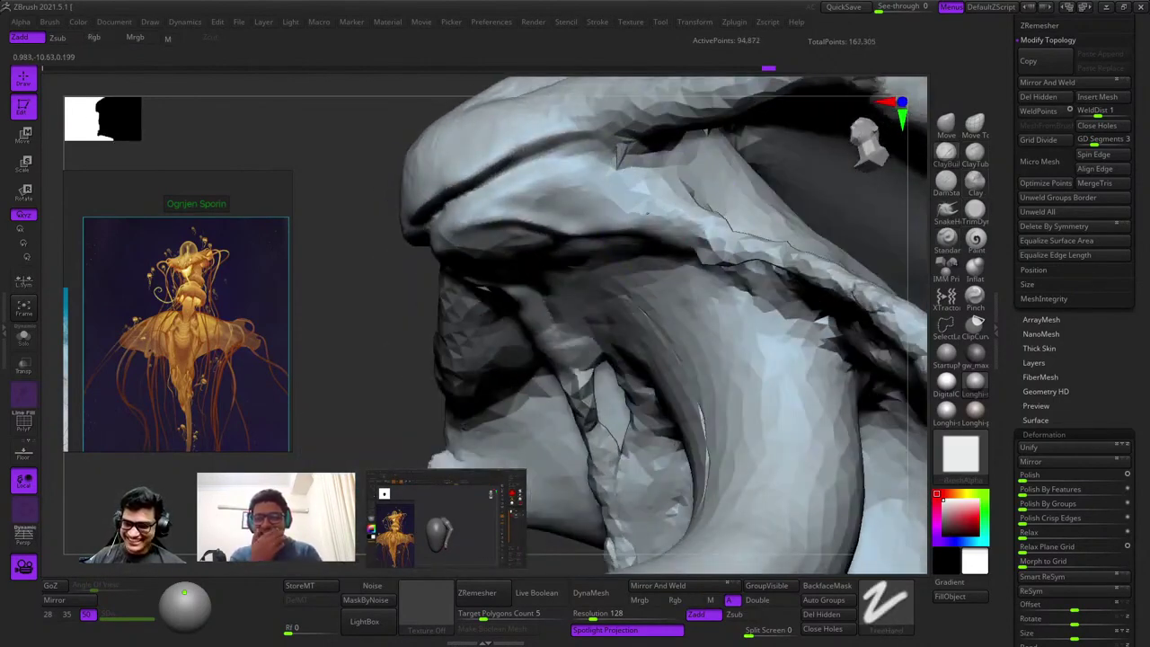
{"action": "left_click_drag", "start_coordinate": [647, 213], "coordinate": [683, 260]}
{"action": "mouse_move", "coordinate": [683, 261]}
{"action": "right_mouse_down"}
{"action": "mouse_move", "coordinate": [688, 234]}
{"action": "mouse_move", "coordinate": [672, 281]}
{"action": "right_mouse_up"}
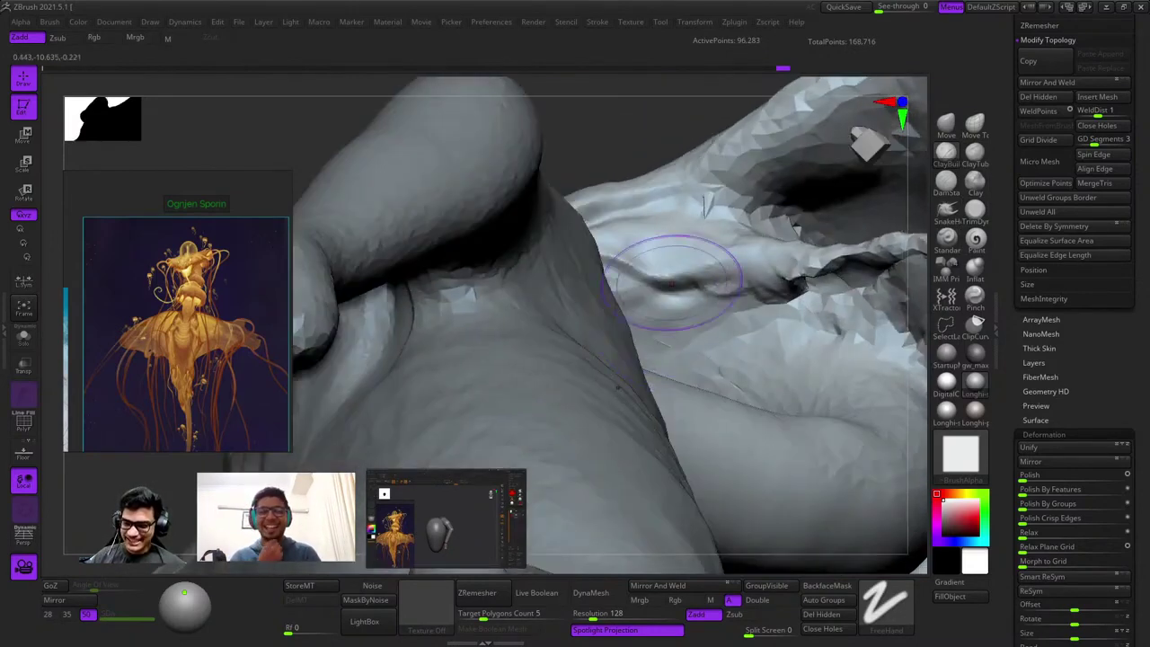
{"action": "mouse_move", "coordinate": [705, 207]}
{"action": "right_mouse_down"}
{"action": "mouse_move", "coordinate": [705, 358]}
{"action": "mouse_move", "coordinate": [730, 350]}
{"action": "mouse_move", "coordinate": [737, 338]}
{"action": "mouse_move", "coordinate": [714, 309]}
{"action": "mouse_move", "coordinate": [775, 282]}
{"action": "mouse_move", "coordinate": [698, 226]}
{"action": "mouse_move", "coordinate": [561, 341]}
{"action": "mouse_move", "coordinate": [719, 226]}
{"action": "mouse_move", "coordinate": [675, 364]}
{"action": "mouse_move", "coordinate": [650, 329]}
{"action": "mouse_move", "coordinate": [763, 345]}
{"action": "mouse_move", "coordinate": [683, 386]}
{"action": "right_mouse_up"}
{"action": "key", "text": "ctrl+z"}
Adjust the membrane and tendril tips behind the neck with the Move Topological brush.
{"action": "left_click", "coordinate": [974, 124]}
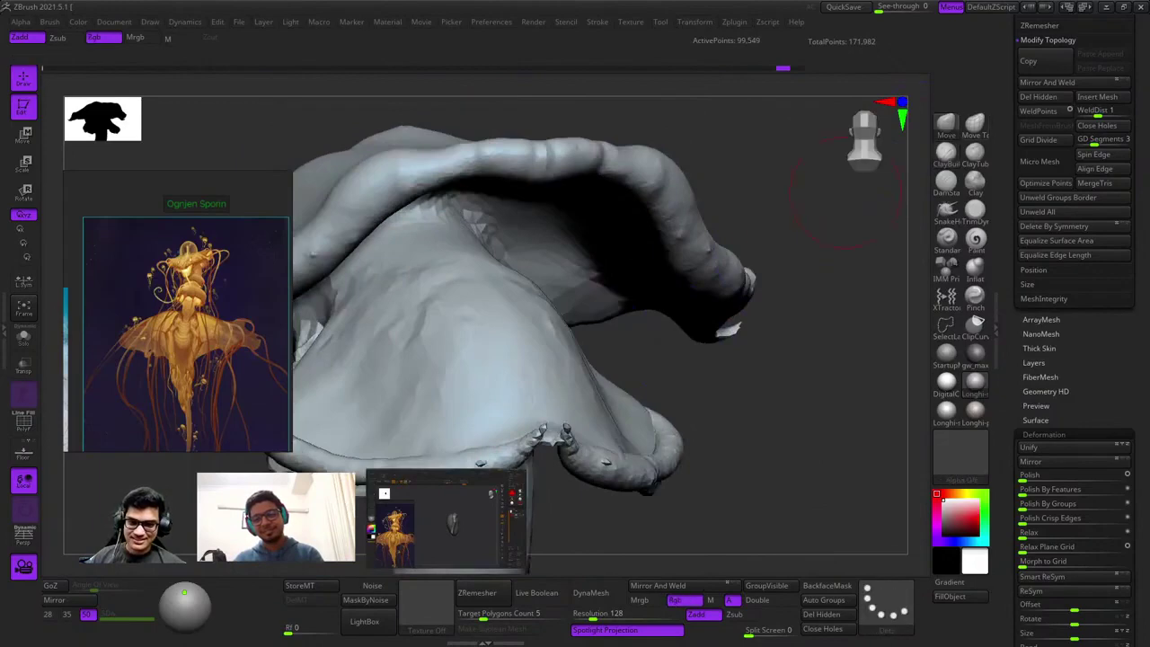
{"action": "right_click_drag", "start_coordinate": [840, 199], "coordinate": [595, 322]}
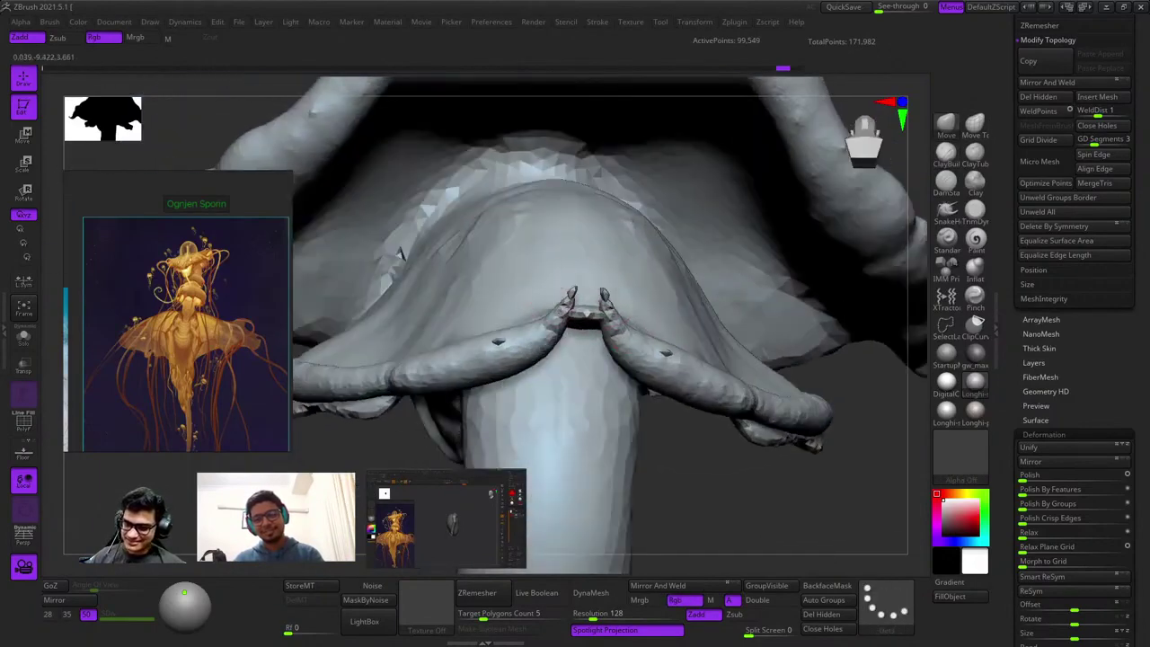
{"action": "right_click_drag", "start_coordinate": [486, 344], "coordinate": [597, 310]}
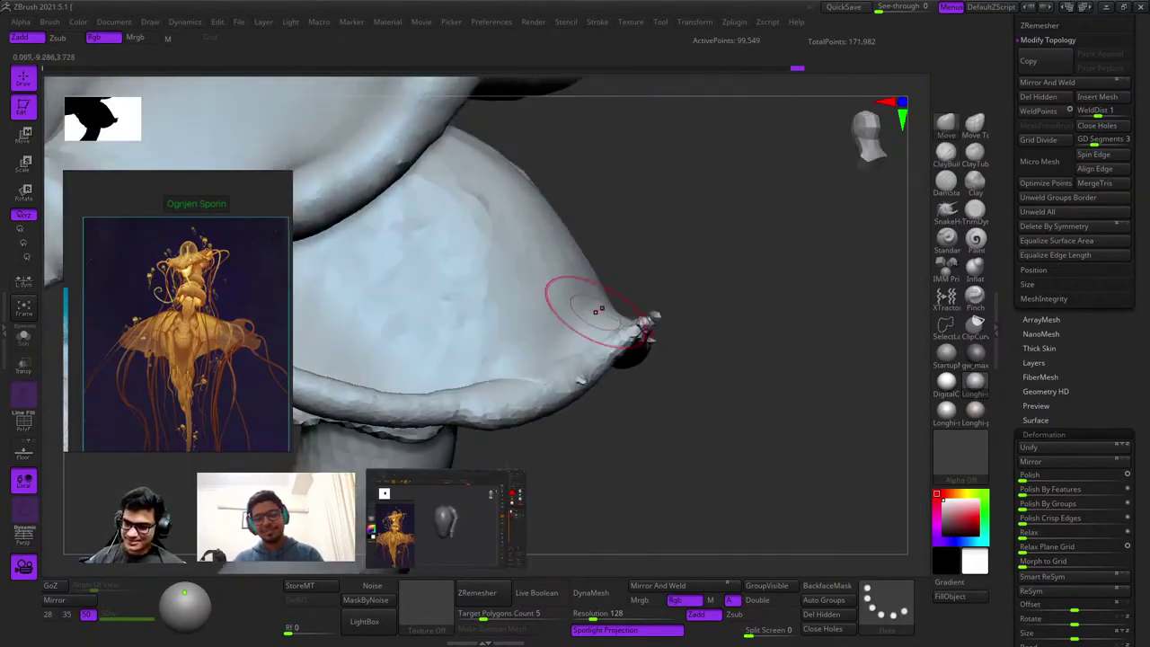
{"action": "mouse_move", "coordinate": [649, 340]}
{"action": "right_mouse_down"}
{"action": "mouse_move", "coordinate": [619, 382]}
{"action": "mouse_move", "coordinate": [570, 303]}
{"action": "mouse_move", "coordinate": [637, 288]}
{"action": "mouse_move", "coordinate": [705, 321]}
{"action": "mouse_move", "coordinate": [724, 237]}
{"action": "mouse_move", "coordinate": [670, 215]}
{"action": "mouse_move", "coordinate": [655, 270]}
{"action": "mouse_move", "coordinate": [855, 186]}
{"action": "mouse_move", "coordinate": [744, 256]}
{"action": "mouse_move", "coordinate": [746, 270]}
{"action": "mouse_move", "coordinate": [736, 264]}
{"action": "mouse_move", "coordinate": [760, 305]}
{"action": "right_mouse_up"}
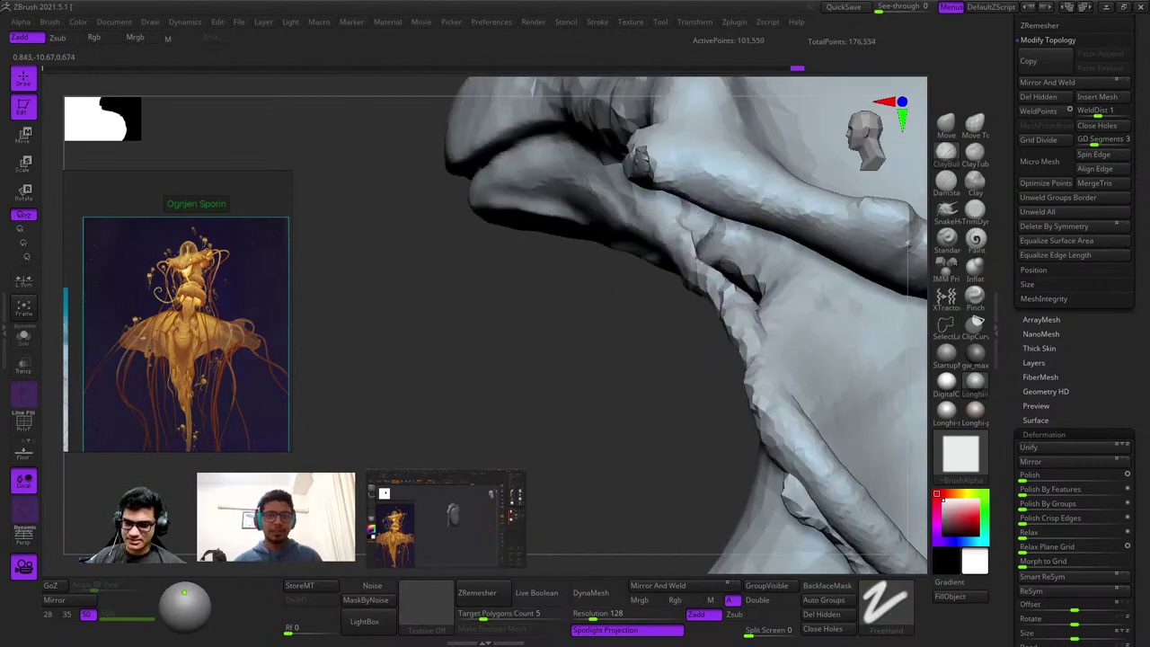
Fill the gap between the jaw, mouth corner and membrane edge with the ClayBuildup brush.
{"action": "right_click_drag", "start_coordinate": [728, 262], "coordinate": [770, 264]}
{"action": "left_click_drag", "start_coordinate": [769, 264], "coordinate": [745, 296]}
{"action": "mouse_move", "coordinate": [745, 297]}
{"action": "right_mouse_down"}
{"action": "mouse_move", "coordinate": [712, 254]}
{"action": "mouse_move", "coordinate": [719, 243]}
{"action": "mouse_move", "coordinate": [697, 253]}
{"action": "right_mouse_up"}
{"action": "left_click_drag", "start_coordinate": [698, 253], "coordinate": [706, 259]}
{"action": "mouse_move", "coordinate": [706, 259]}
{"action": "right_mouse_down"}
{"action": "mouse_move", "coordinate": [627, 304]}
{"action": "mouse_move", "coordinate": [710, 278]}
{"action": "right_mouse_up"}
{"action": "right_click_drag", "start_coordinate": [820, 213], "coordinate": [684, 297]}
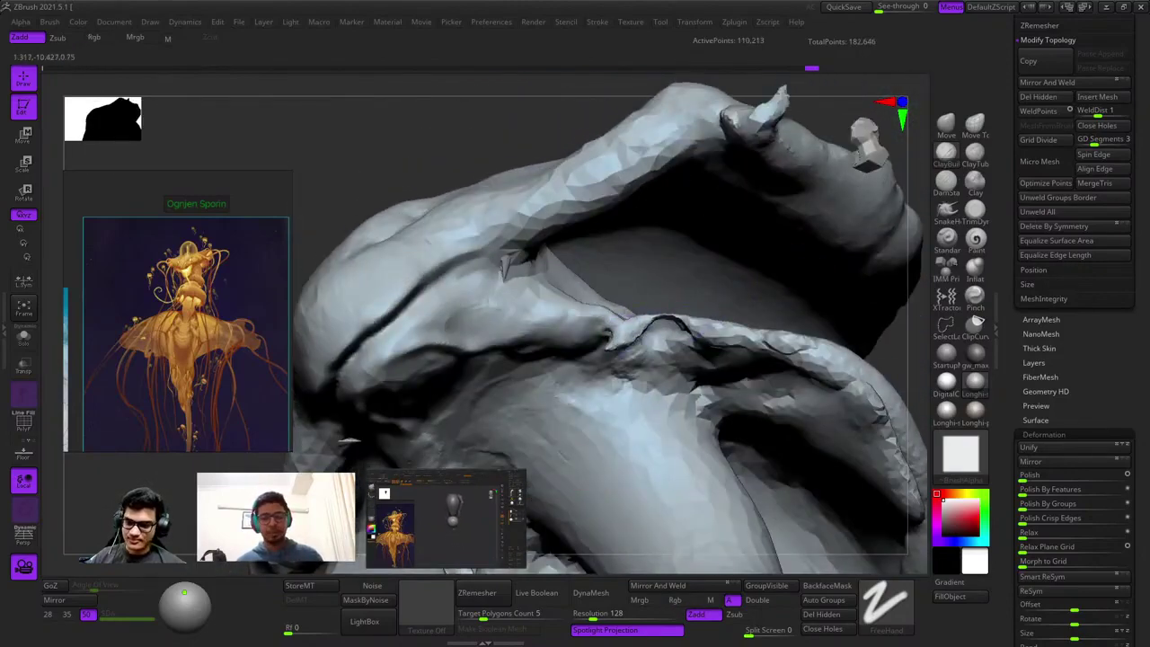
{"action": "mouse_move", "coordinate": [611, 341]}
{"action": "right_mouse_down"}
{"action": "mouse_move", "coordinate": [706, 291]}
{"action": "mouse_move", "coordinate": [656, 248]}
{"action": "right_mouse_up"}
{"action": "right_click_drag", "start_coordinate": [656, 377], "coordinate": [634, 332]}
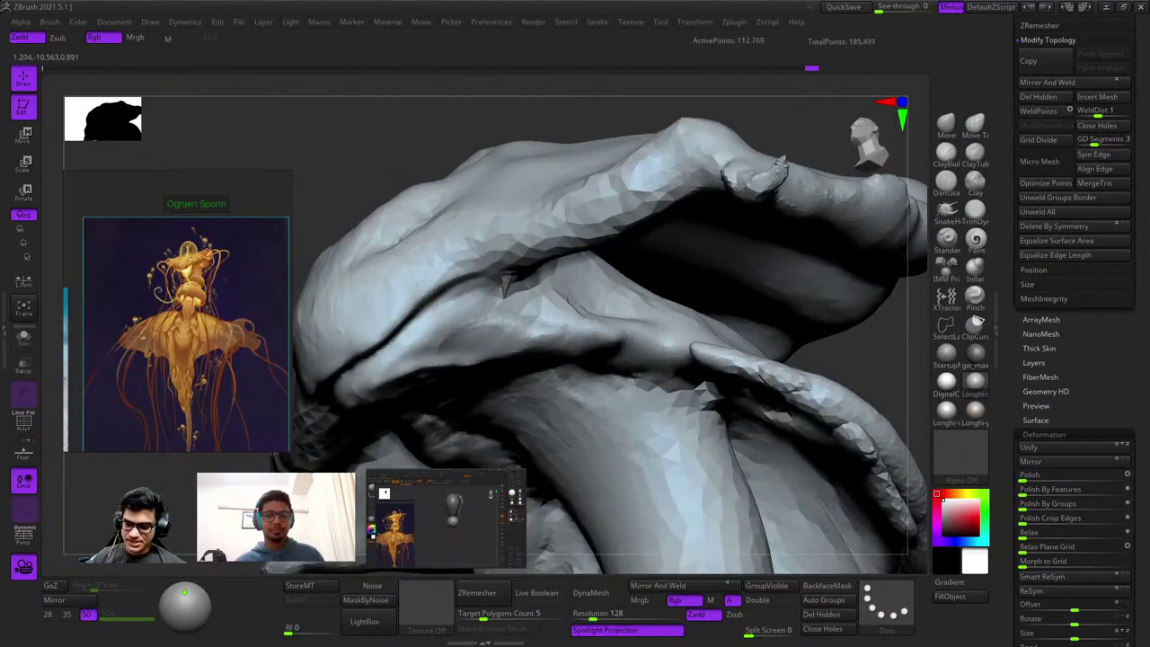
Build up and smooth the throat under the jaw where the neck runs into the membrane.
{"action": "mouse_move", "coordinate": [611, 288]}
{"action": "right_mouse_down"}
{"action": "mouse_move", "coordinate": [667, 405]}
{"action": "mouse_move", "coordinate": [698, 437]}
{"action": "mouse_move", "coordinate": [662, 380]}
{"action": "mouse_move", "coordinate": [669, 296]}
{"action": "mouse_move", "coordinate": [656, 293]}
{"action": "right_mouse_up"}
{"action": "mouse_move", "coordinate": [692, 225]}
{"action": "right_mouse_down"}
{"action": "mouse_move", "coordinate": [629, 320]}
{"action": "mouse_move", "coordinate": [618, 283]}
{"action": "mouse_move", "coordinate": [541, 350]}
{"action": "mouse_move", "coordinate": [637, 261]}
{"action": "right_mouse_up"}
{"action": "right_click", "coordinate": [541, 351]}
{"action": "mouse_move", "coordinate": [653, 305]}
{"action": "right_mouse_down"}
{"action": "mouse_move", "coordinate": [678, 267]}
{"action": "mouse_move", "coordinate": [625, 273]}
{"action": "right_mouse_up"}
{"action": "mouse_move", "coordinate": [691, 310]}
{"action": "right_mouse_down"}
{"action": "mouse_move", "coordinate": [755, 273]}
{"action": "mouse_move", "coordinate": [719, 306]}
{"action": "mouse_move", "coordinate": [737, 350]}
{"action": "right_mouse_up"}
{"action": "left_click_drag", "start_coordinate": [755, 269], "coordinate": [780, 287], "text": "shift"}
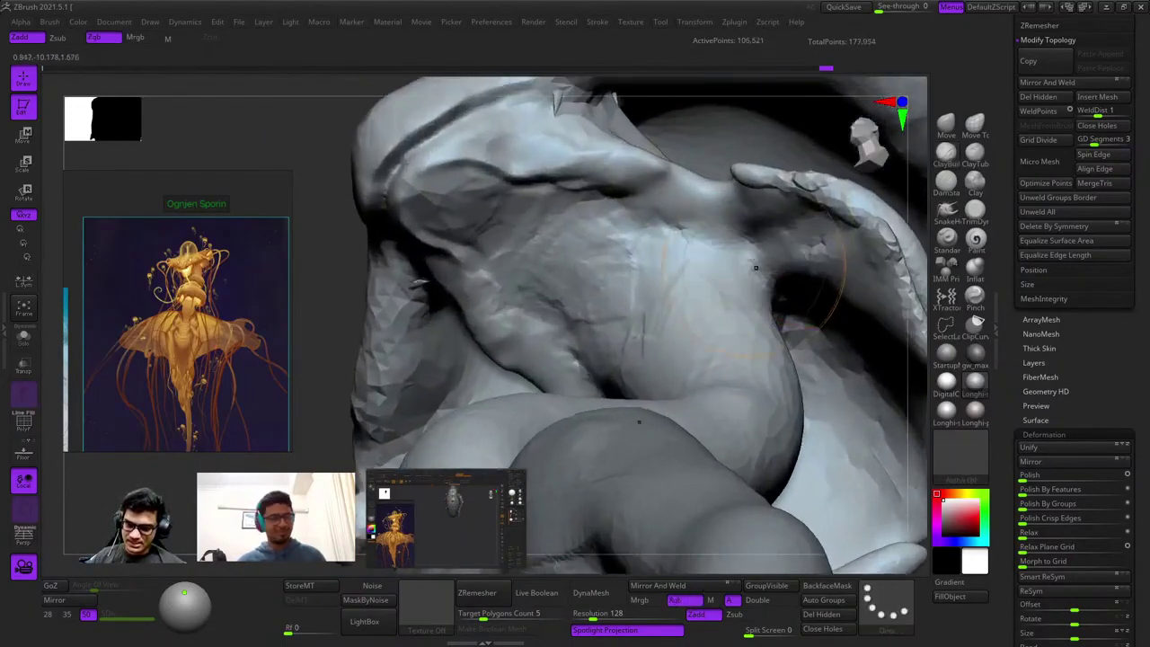
{"action": "right_click_drag", "start_coordinate": [691, 333], "coordinate": [667, 357]}
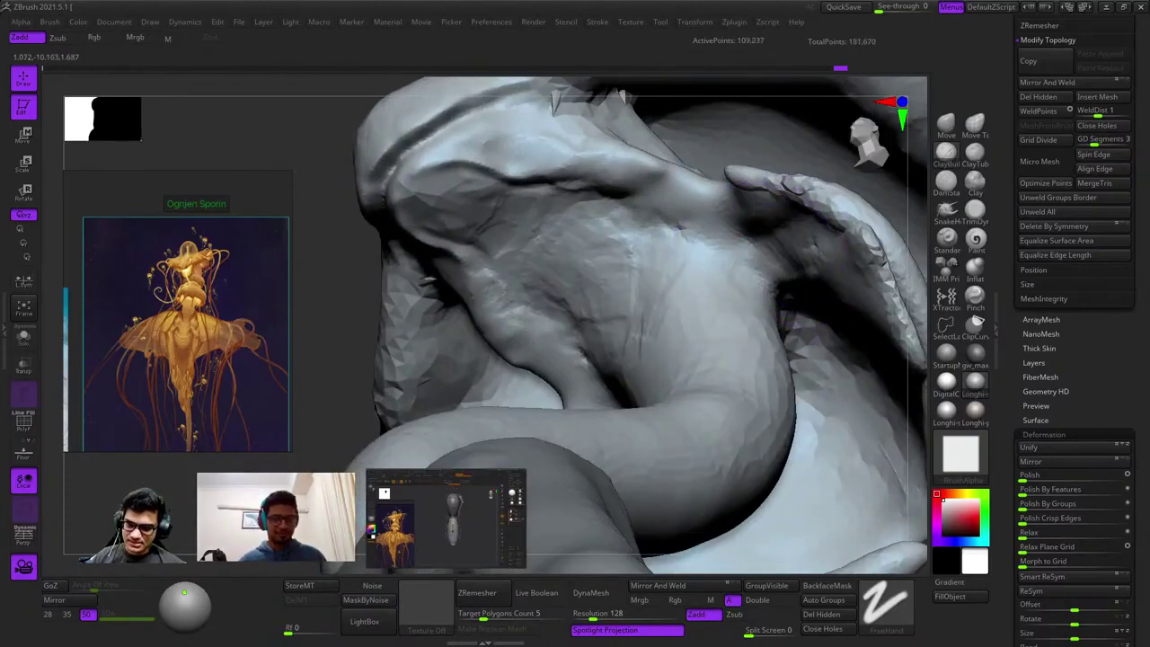
{"action": "mouse_move", "coordinate": [808, 236]}
{"action": "right_mouse_down"}
{"action": "mouse_move", "coordinate": [782, 275]}
{"action": "mouse_move", "coordinate": [808, 256]}
{"action": "right_mouse_up"}
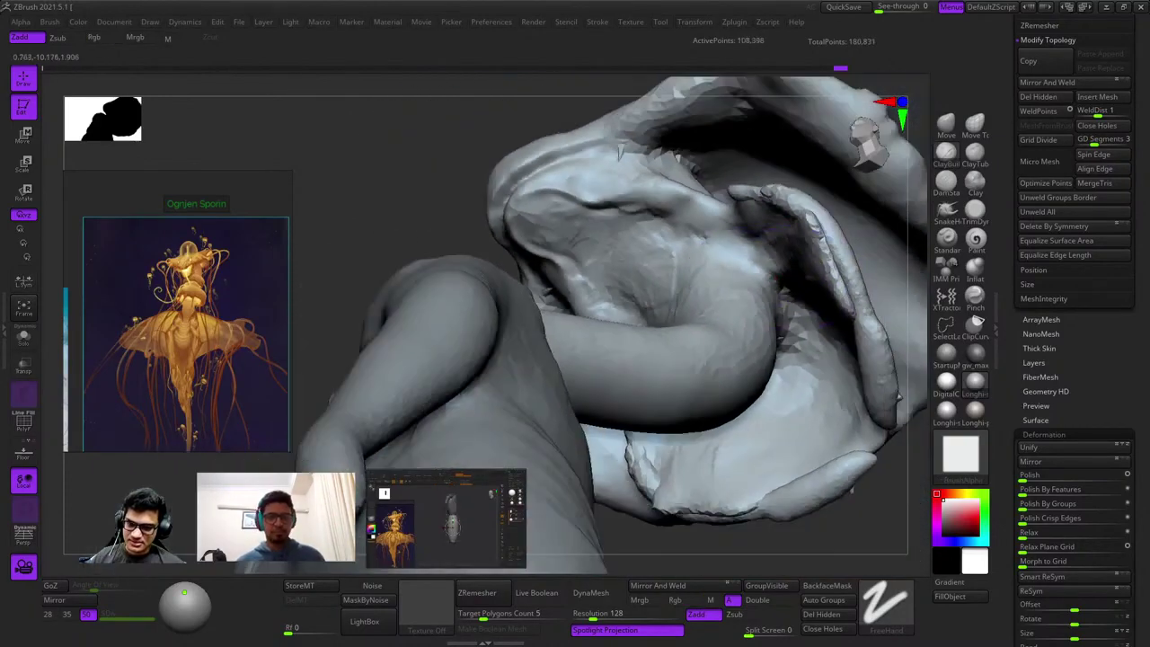
{"action": "right_click_drag", "start_coordinate": [787, 351], "coordinate": [827, 359], "text": "ctrl"}
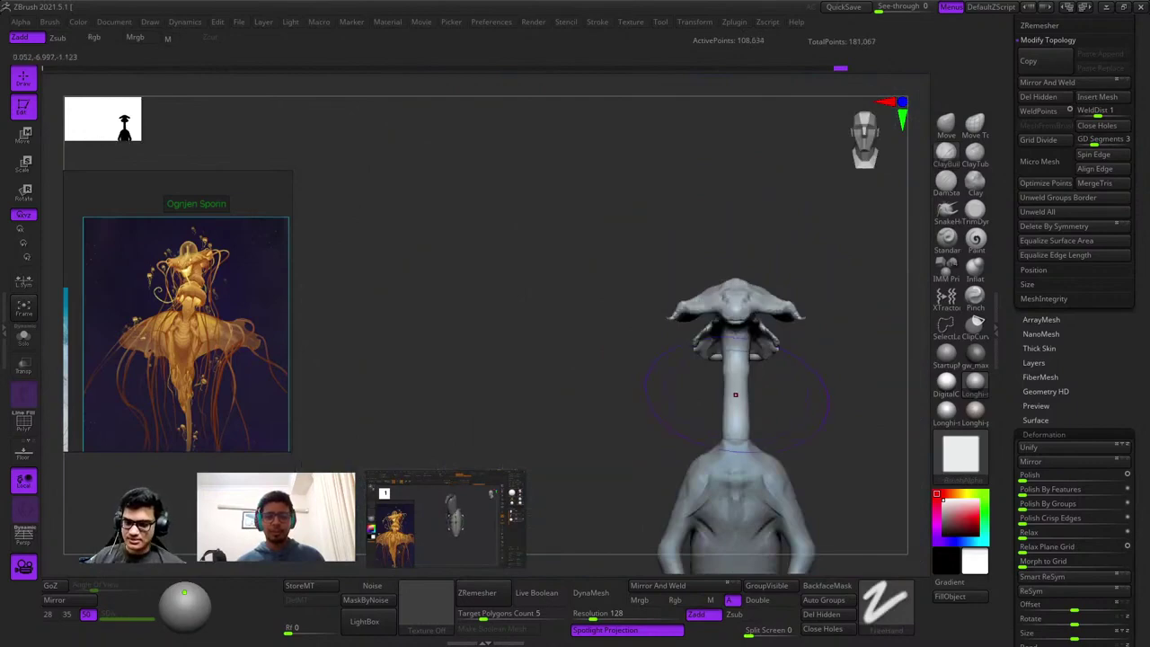
Build up the body mesh around the base of the neck with the ClayBuildup brush, undoing the last two strokes.
{"action": "key", "text": "f"}
{"action": "key", "text": "f"}
{"action": "key", "text": "f"}
{"action": "right_click_drag", "start_coordinate": [736, 394], "coordinate": [557, 386]}
{"action": "right_click", "coordinate": [557, 386]}
{"action": "left_click", "coordinate": [634, 272], "text": "alt"}
{"action": "left_click", "coordinate": [945, 155]}
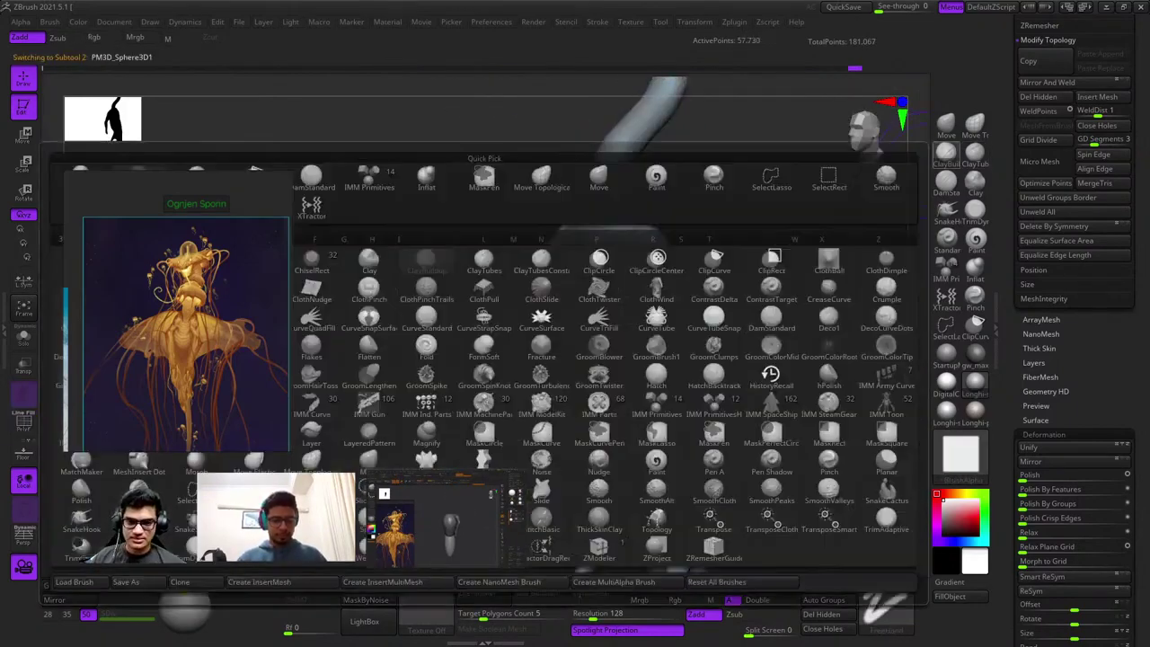
{"action": "key", "text": "Escape"}
{"action": "left_click", "coordinate": [945, 154]}
{"action": "mouse_move", "coordinate": [682, 207]}
{"action": "right_mouse_down"}
{"action": "mouse_move", "coordinate": [606, 207]}
{"action": "mouse_move", "coordinate": [604, 308]}
{"action": "right_mouse_up"}
{"action": "right_click", "coordinate": [604, 308]}
{"action": "mouse_move", "coordinate": [667, 245]}
{"action": "right_mouse_down"}
{"action": "mouse_move", "coordinate": [654, 192]}
{"action": "mouse_move", "coordinate": [735, 273]}
{"action": "mouse_move", "coordinate": [737, 239]}
{"action": "right_mouse_up"}
{"action": "right_click_drag", "start_coordinate": [651, 274], "coordinate": [729, 350]}
{"action": "right_click_drag", "start_coordinate": [661, 259], "coordinate": [673, 273]}
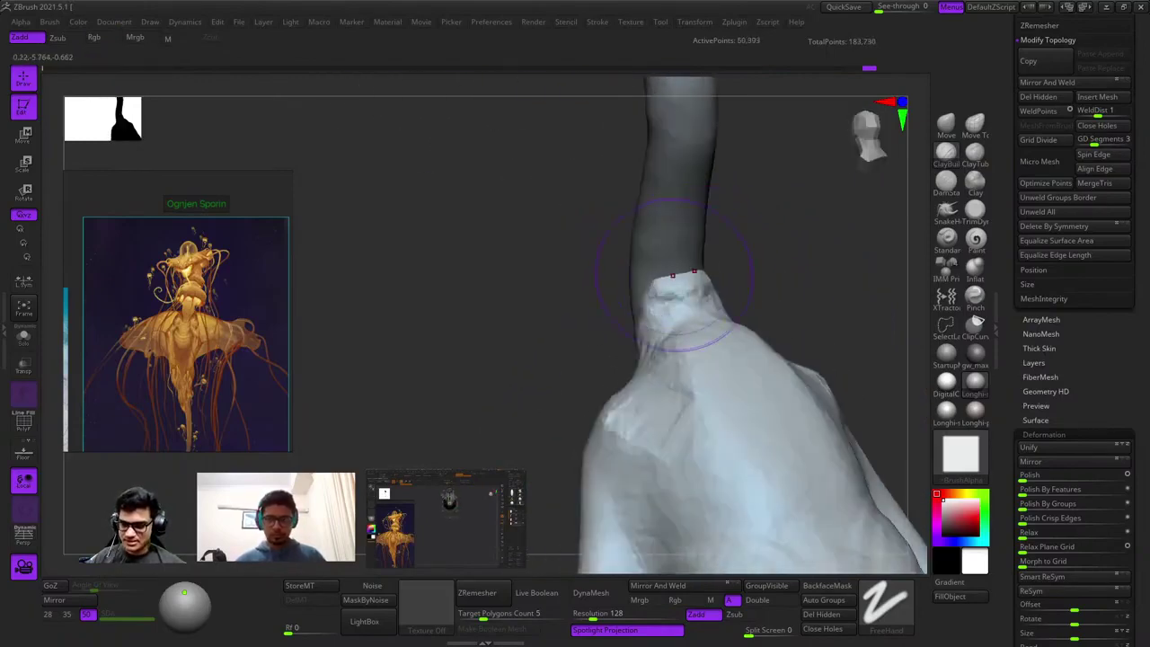
{"action": "mouse_move", "coordinate": [632, 313]}
{"action": "right_mouse_down"}
{"action": "mouse_move", "coordinate": [672, 284]}
{"action": "mouse_move", "coordinate": [687, 301]}
{"action": "mouse_move", "coordinate": [718, 243]}
{"action": "mouse_move", "coordinate": [719, 270]}
{"action": "mouse_move", "coordinate": [630, 318]}
{"action": "mouse_move", "coordinate": [619, 354]}
{"action": "mouse_move", "coordinate": [531, 318]}
{"action": "mouse_move", "coordinate": [739, 292]}
{"action": "mouse_move", "coordinate": [770, 261]}
{"action": "mouse_move", "coordinate": [682, 297]}
{"action": "mouse_move", "coordinate": [754, 364]}
{"action": "mouse_move", "coordinate": [611, 334]}
{"action": "mouse_move", "coordinate": [683, 323]}
{"action": "right_mouse_up"}
{"action": "key", "text": "ctrl+z"}
{"action": "key", "text": "ctrl+z"}
Thicken the hind legs' thigh, knee and shin with the Inflat brush and smooth the lower leg.
{"action": "right_click_drag", "start_coordinate": [584, 346], "coordinate": [674, 327], "text": "alt"}
{"action": "mouse_move", "coordinate": [674, 327]}
{"action": "right_mouse_down", "text": "ctrl"}
{"action": "mouse_move", "coordinate": [636, 390]}
{"action": "mouse_move", "coordinate": [699, 263]}
{"action": "right_mouse_up", "text": "ctrl"}
{"action": "right_click", "coordinate": [568, 402]}
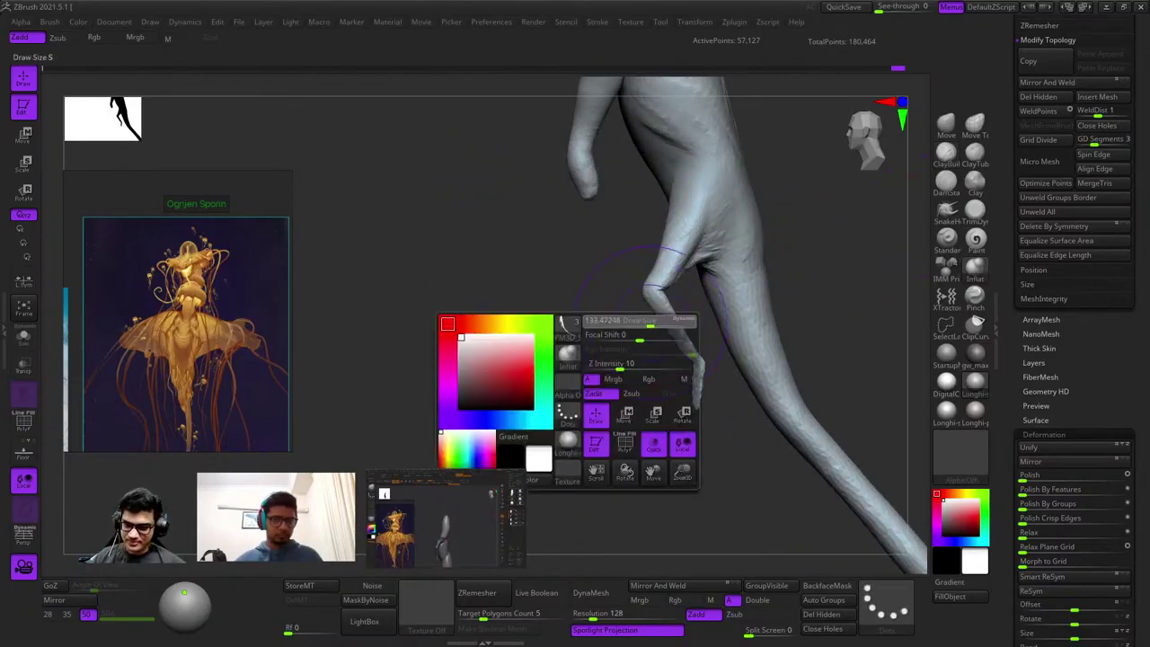
{"action": "left_click_drag", "start_coordinate": [569, 402], "coordinate": [539, 377], "text": "ctrl"}
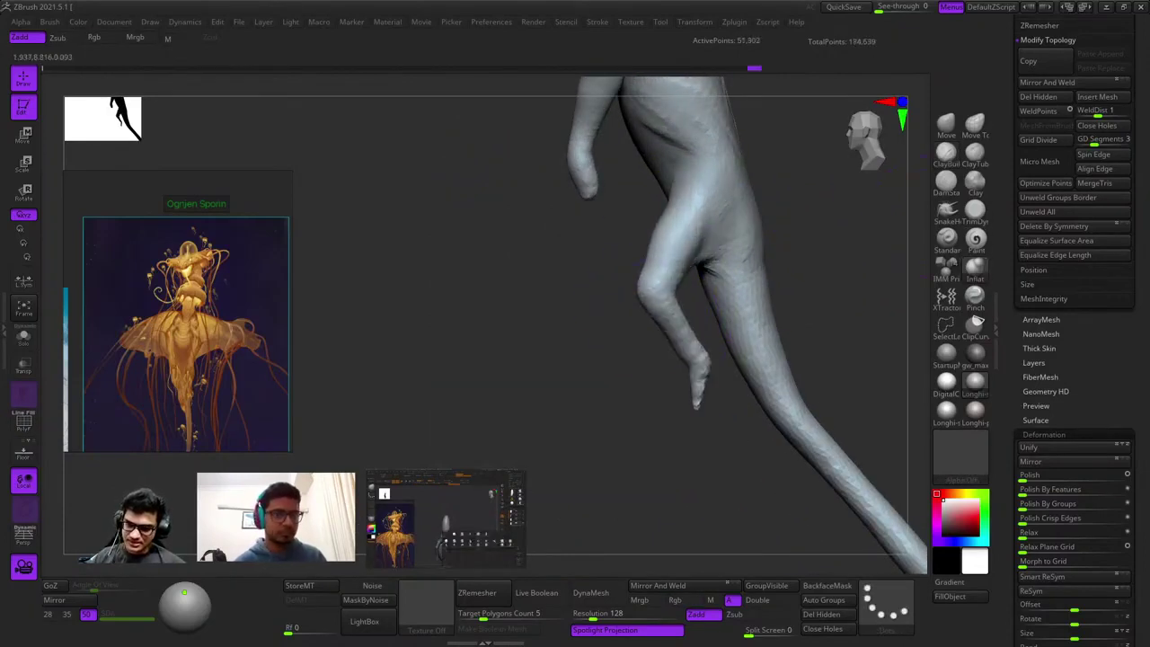
{"action": "left_click_drag", "start_coordinate": [685, 376], "coordinate": [681, 323], "text": "shift"}
{"action": "right_click_drag", "start_coordinate": [670, 256], "coordinate": [665, 297], "text": "ctrl"}
{"action": "right_click", "coordinate": [667, 284]}
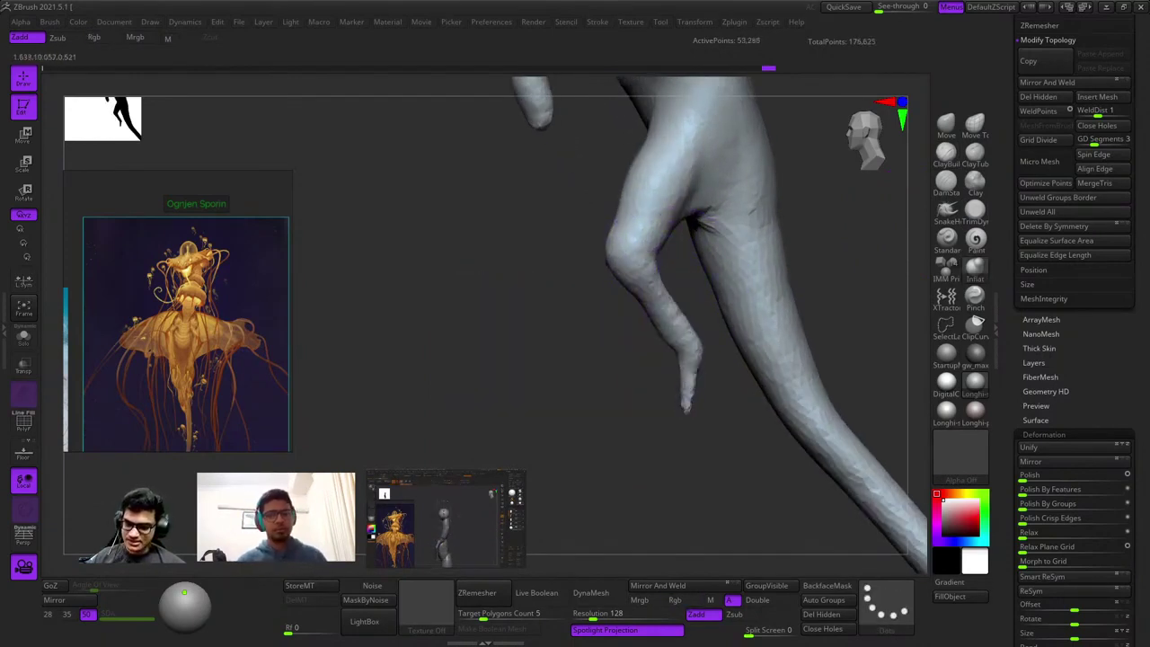
{"action": "right_click_drag", "start_coordinate": [671, 462], "coordinate": [641, 422], "text": "ctrl"}
Refine the shape of the arms on the body mesh with the Move Topological brush.
{"action": "right_click_drag", "start_coordinate": [598, 218], "coordinate": [665, 378], "text": "alt"}
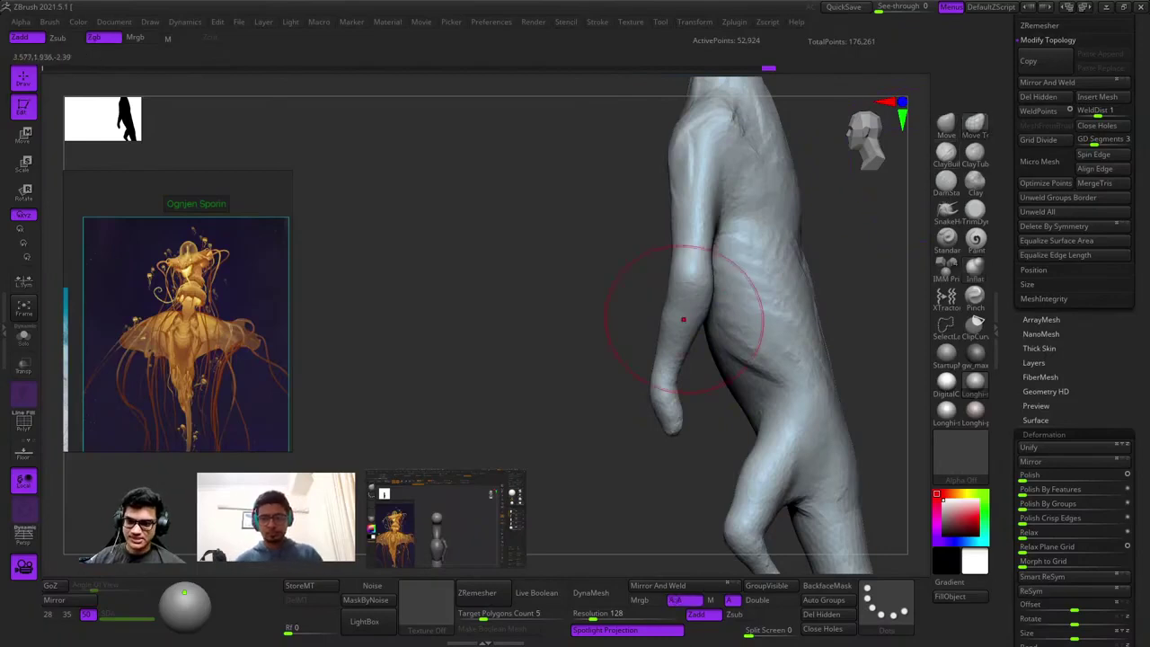
{"action": "mouse_move", "coordinate": [638, 375]}
{"action": "right_mouse_down", "text": "ctrl"}
{"action": "mouse_move", "coordinate": [573, 380]}
{"action": "mouse_move", "coordinate": [682, 380]}
{"action": "mouse_move", "coordinate": [682, 292]}
{"action": "mouse_move", "coordinate": [656, 261]}
{"action": "right_mouse_up", "text": "ctrl"}
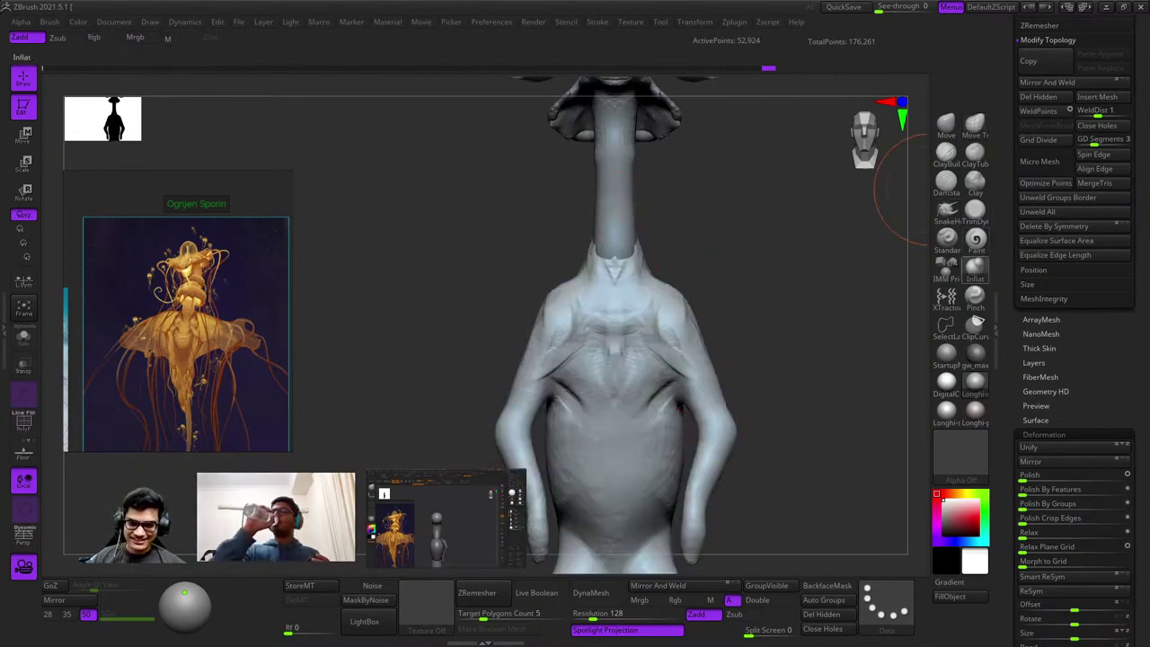
{"action": "mouse_move", "coordinate": [614, 231]}
{"action": "right_mouse_down", "text": "alt"}
{"action": "mouse_move", "coordinate": [657, 327]}
{"action": "mouse_move", "coordinate": [765, 269]}
{"action": "mouse_move", "coordinate": [635, 259]}
{"action": "mouse_move", "coordinate": [575, 274]}
{"action": "right_mouse_up", "text": "alt"}
{"action": "key", "text": "shift+f"}
{"action": "key", "text": "shift+f"}
Switch to the head and neck subtool and thicken the base of the neck with the Inflat brush.
{"action": "right_click", "coordinate": [587, 346]}
{"action": "left_click", "coordinate": [627, 289], "text": "alt"}
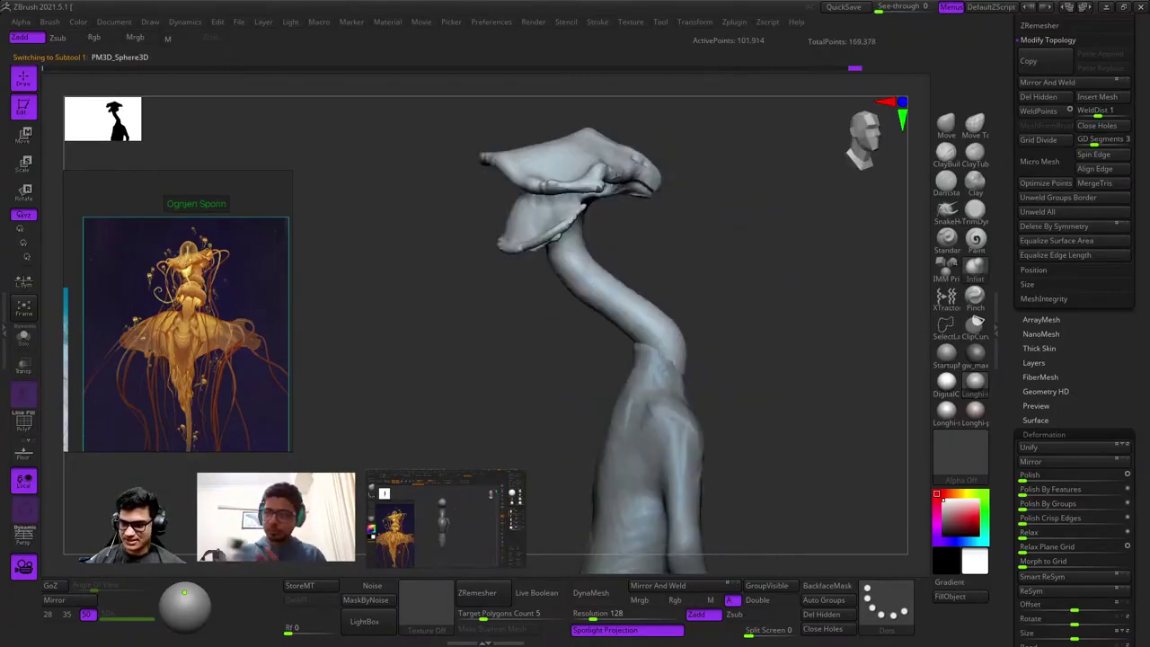
{"action": "right_click_drag", "start_coordinate": [661, 369], "coordinate": [610, 277], "text": "alt"}
{"action": "right_click_drag", "start_coordinate": [710, 178], "coordinate": [585, 306]}
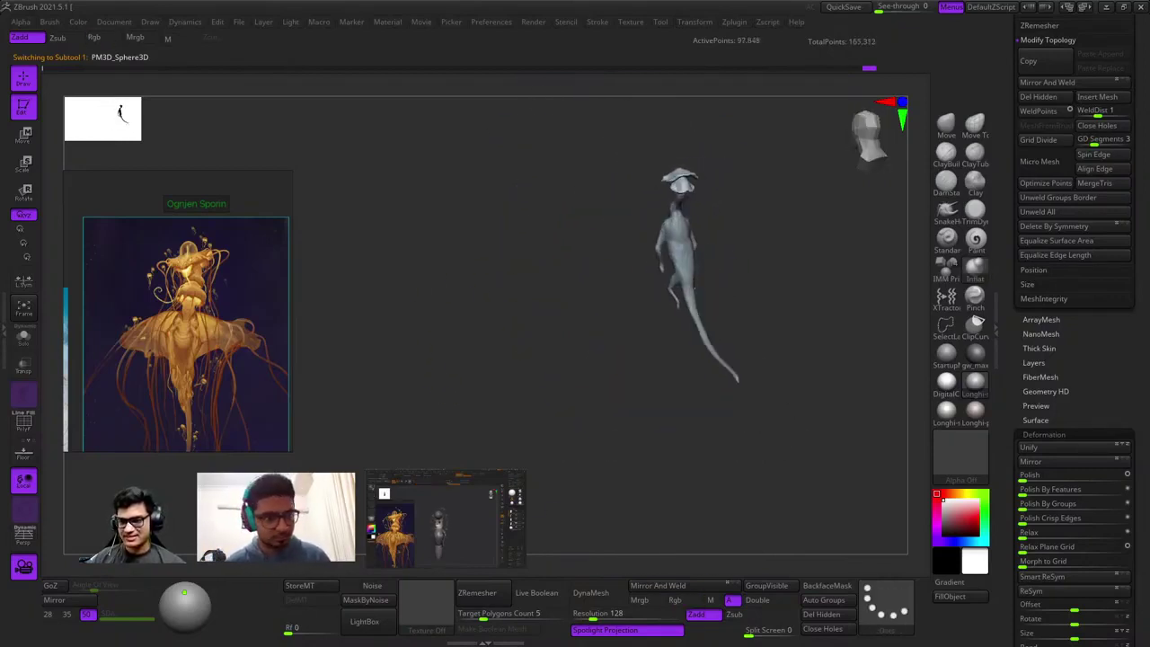
{"action": "right_click_drag", "start_coordinate": [518, 366], "coordinate": [674, 241], "text": "ctrl"}
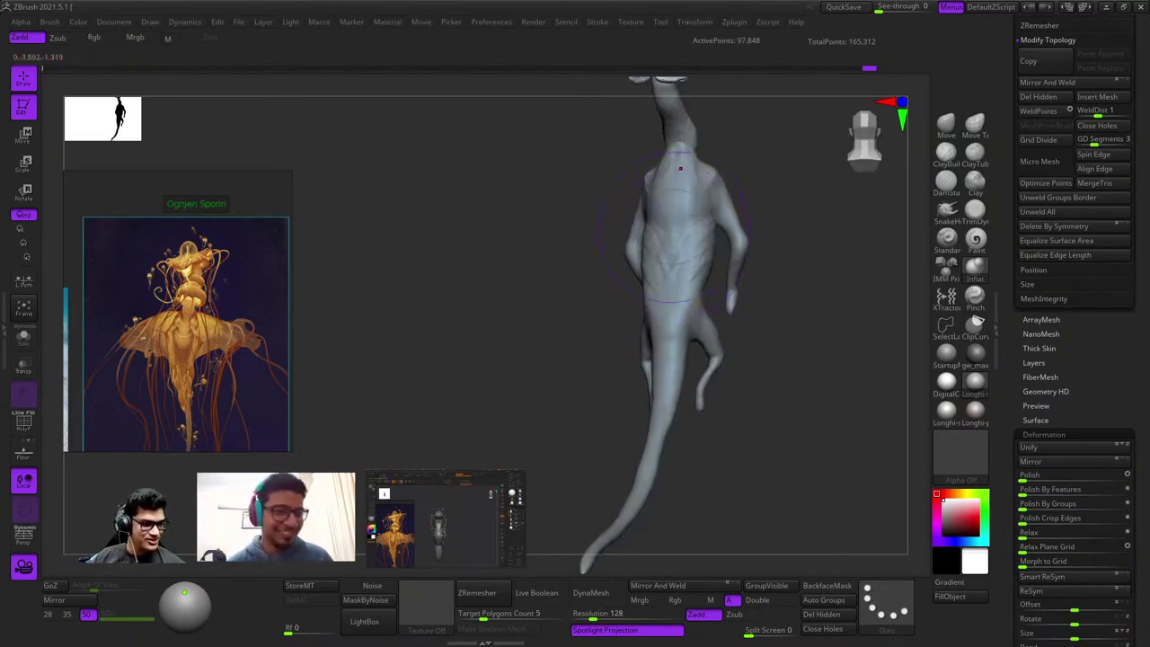
{"action": "right_click_drag", "start_coordinate": [680, 168], "coordinate": [708, 338]}
Switch to the body subtool and thicken the tail down to its tip with the Inflat brush.
{"action": "left_click", "coordinate": [709, 339], "text": "alt"}
{"action": "mouse_move", "coordinate": [689, 410]}
{"action": "right_mouse_down", "text": "alt"}
{"action": "mouse_move", "coordinate": [688, 354]}
{"action": "mouse_move", "coordinate": [720, 458]}
{"action": "mouse_move", "coordinate": [673, 336]}
{"action": "mouse_move", "coordinate": [746, 286]}
{"action": "right_mouse_up", "text": "alt"}
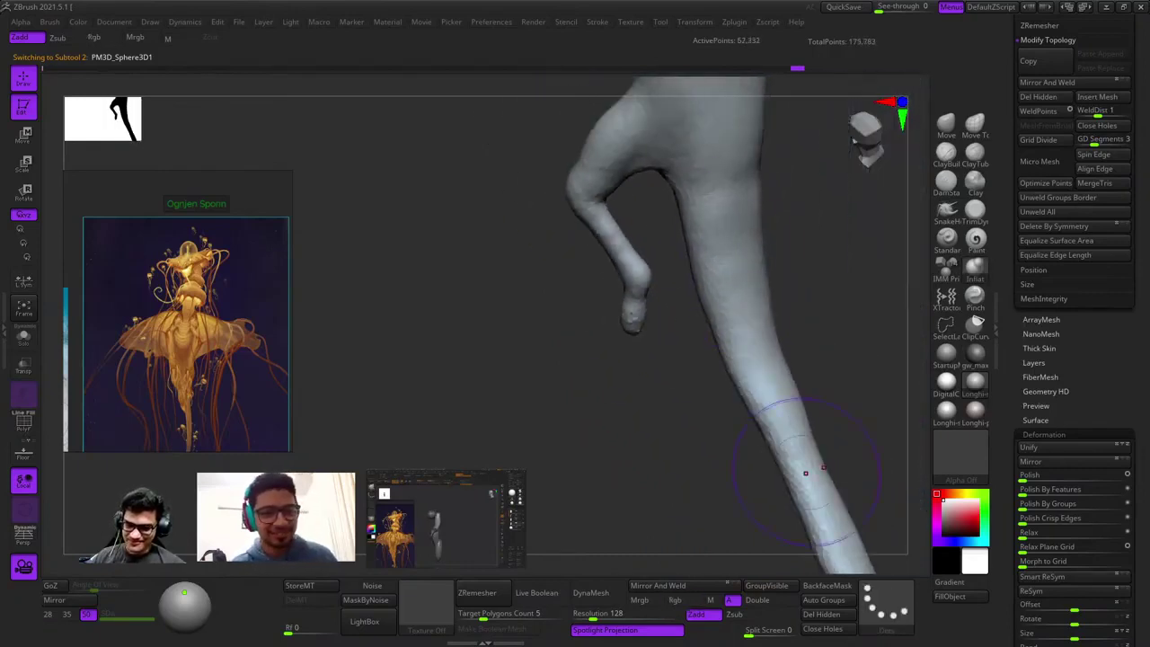
{"action": "mouse_move", "coordinate": [805, 474]}
{"action": "right_mouse_down", "text": "ctrl"}
{"action": "mouse_move", "coordinate": [691, 275]}
{"action": "mouse_move", "coordinate": [660, 270]}
{"action": "right_mouse_up", "text": "ctrl"}
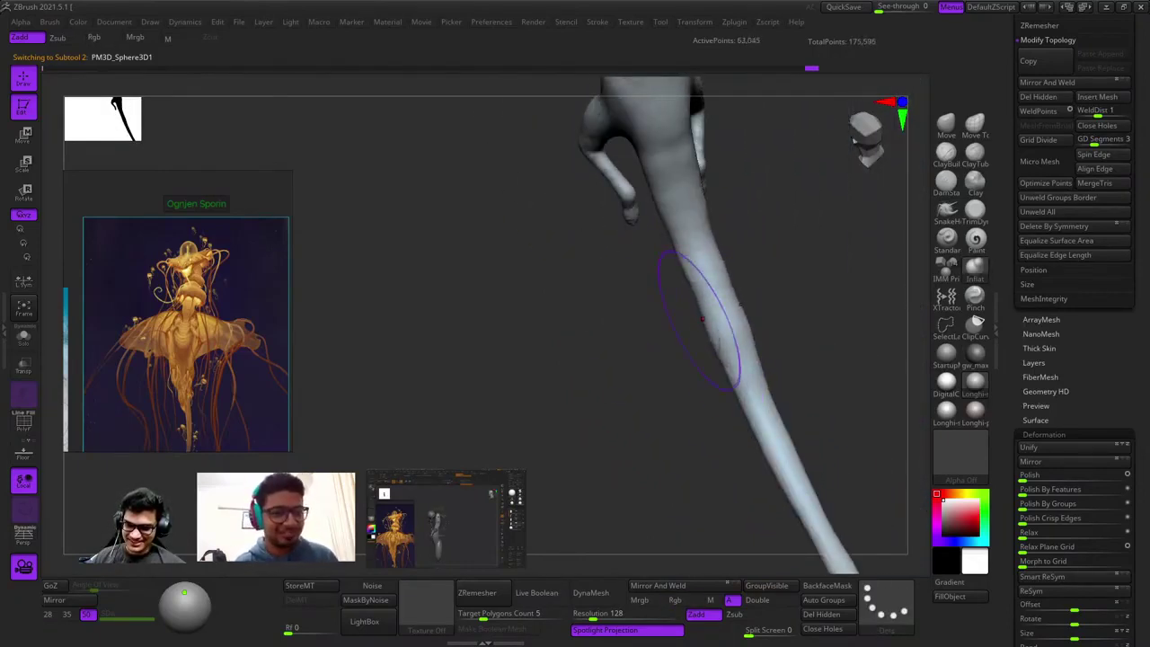
{"action": "left_click_drag", "start_coordinate": [763, 404], "coordinate": [796, 462]}
{"action": "right_click_drag", "start_coordinate": [795, 539], "coordinate": [623, 189], "text": "alt"}
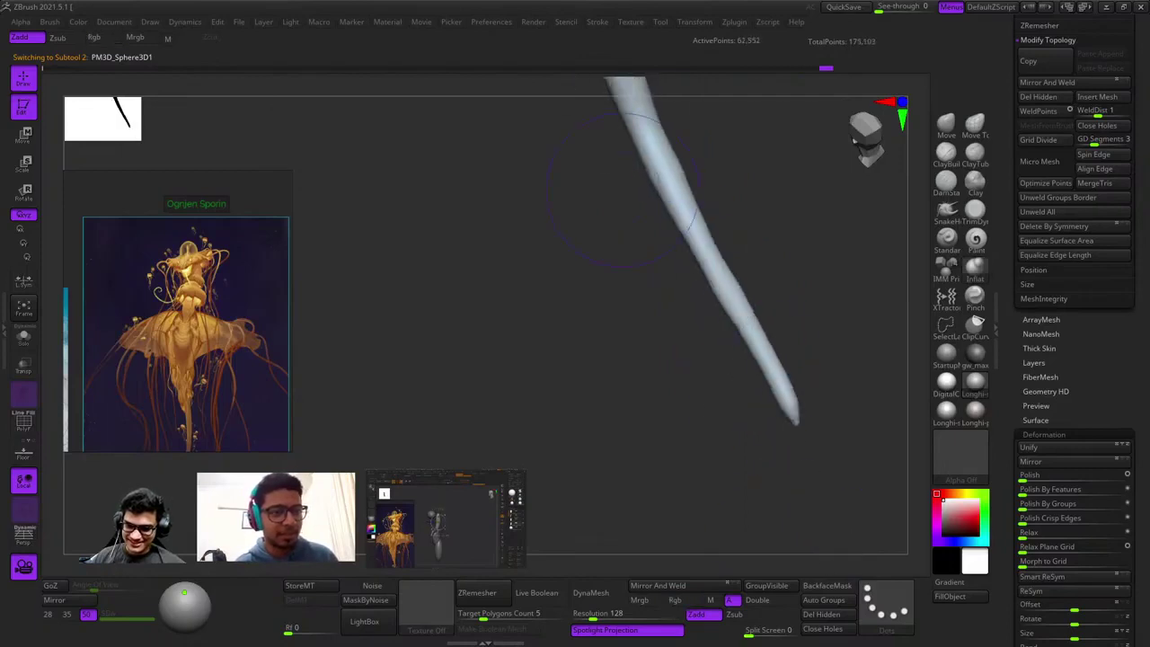
{"action": "key", "text": "f"}
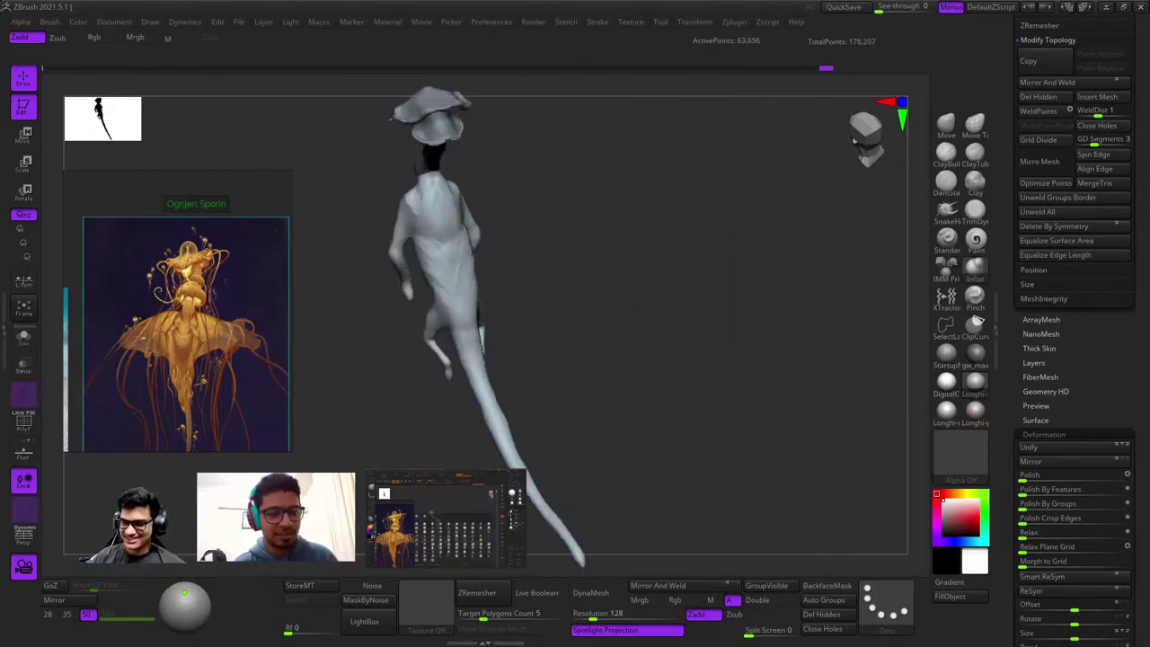
Fill out and smooth the crease on the flank above the hind leg.
{"action": "right_click_drag", "start_coordinate": [683, 323], "coordinate": [656, 316], "text": "shift"}
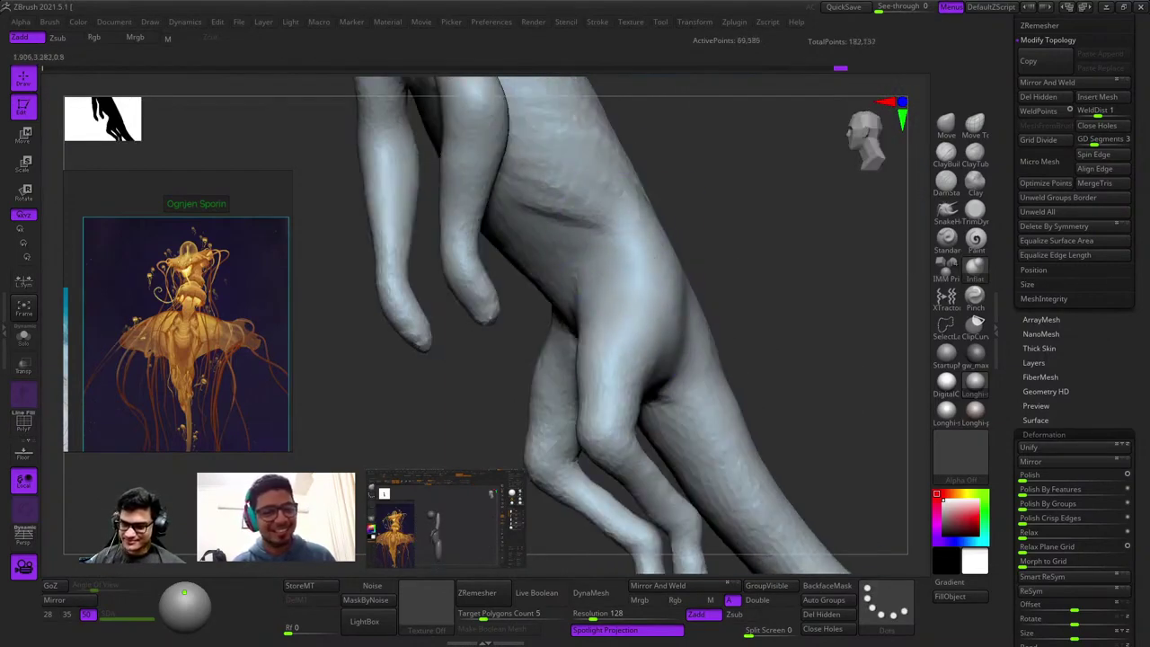
{"action": "right_click_drag", "start_coordinate": [603, 196], "coordinate": [647, 294], "text": "alt"}
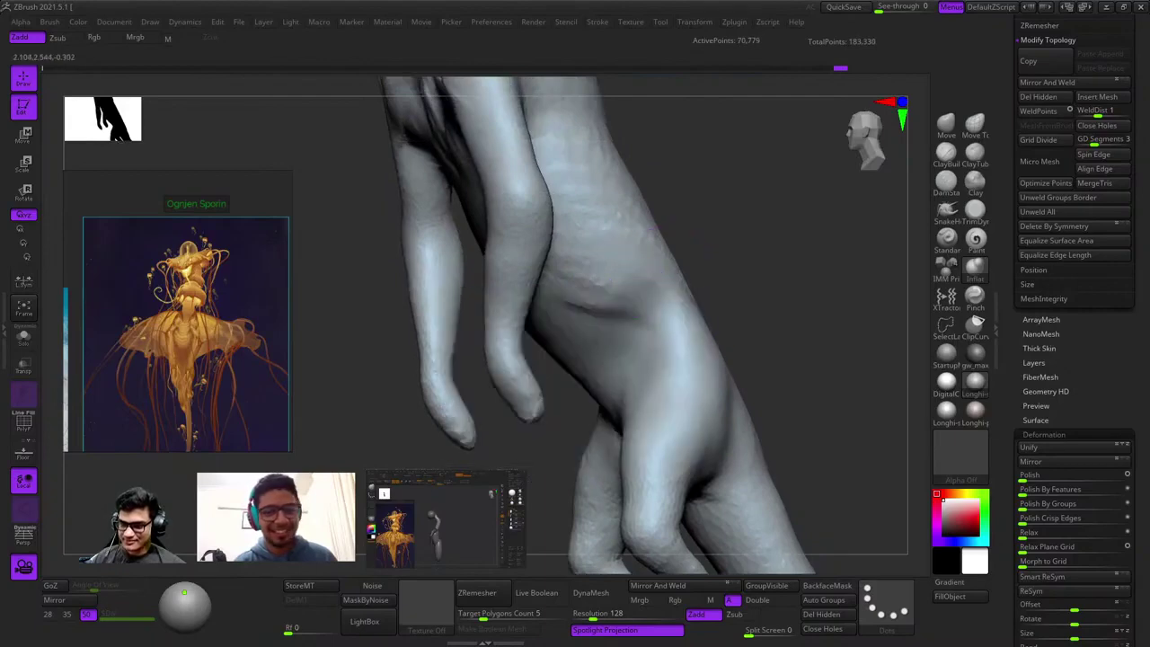
{"action": "left_click_drag", "start_coordinate": [597, 291], "coordinate": [593, 303]}
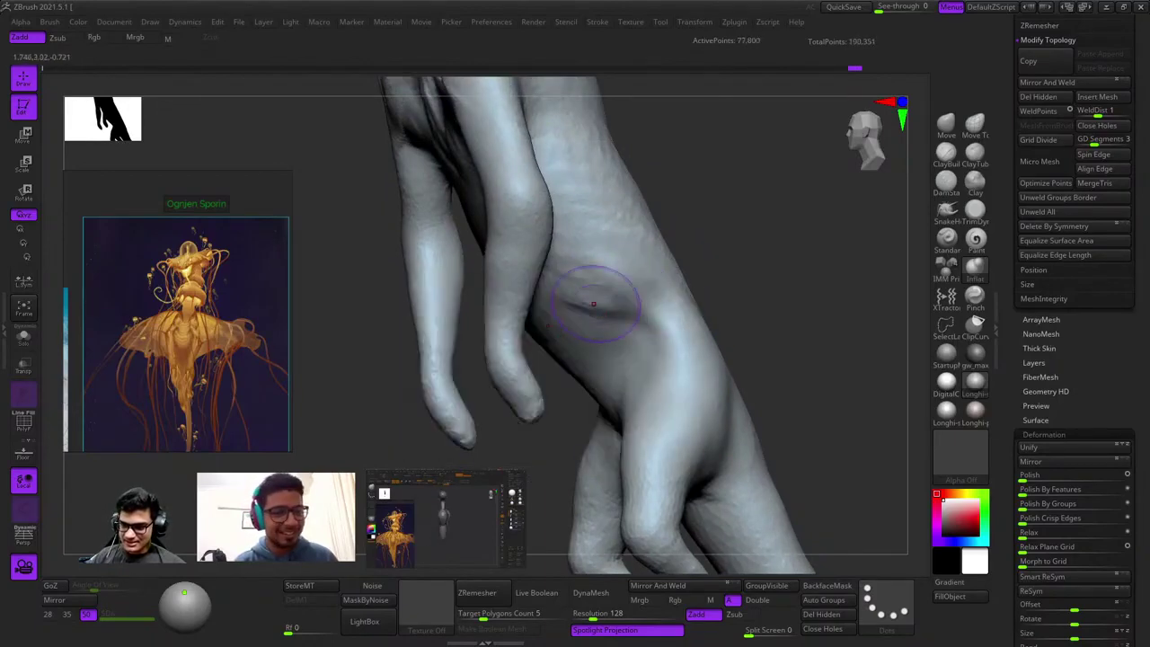
{"action": "mouse_move", "coordinate": [635, 353]}
{"action": "right_mouse_down"}
{"action": "mouse_move", "coordinate": [617, 284]}
{"action": "mouse_move", "coordinate": [607, 334]}
{"action": "right_mouse_up"}
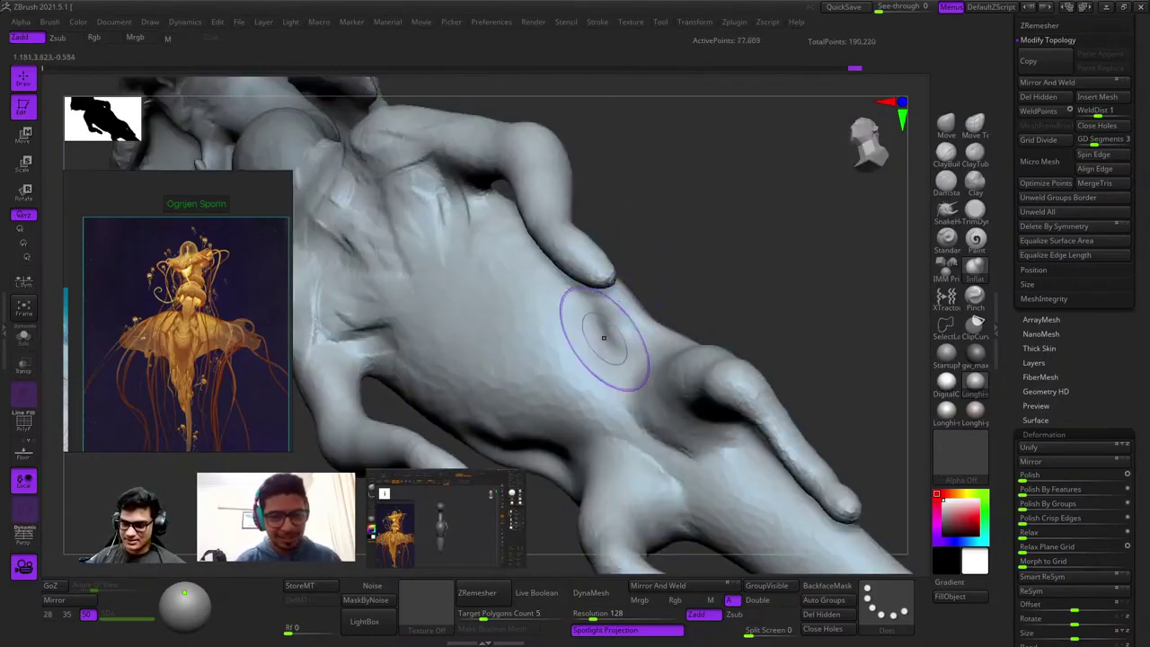
{"action": "left_click_drag", "start_coordinate": [618, 300], "coordinate": [619, 332], "text": "shift"}
Inflate the belly and smooth the wrinkled chest and armpit areas of the torso.
{"action": "mouse_move", "coordinate": [620, 332]}
{"action": "right_mouse_down", "text": "alt"}
{"action": "mouse_move", "coordinate": [675, 296]}
{"action": "mouse_move", "coordinate": [637, 314]}
{"action": "mouse_move", "coordinate": [835, 404]}
{"action": "right_mouse_up", "text": "alt"}
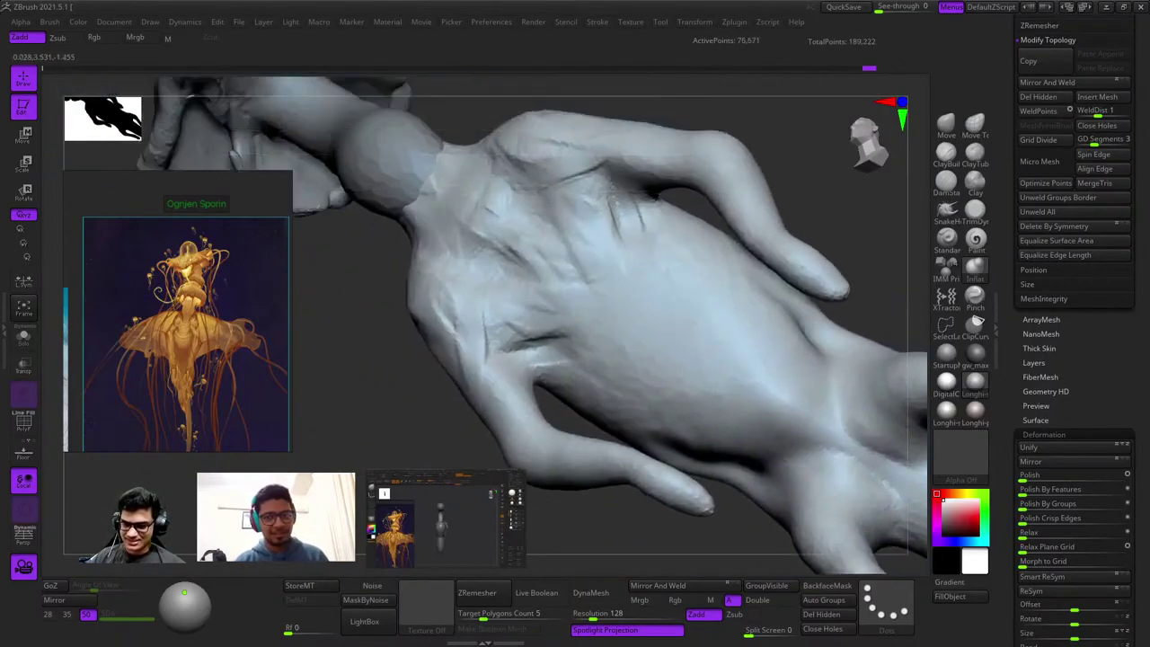
{"action": "right_click", "coordinate": [674, 335]}
{"action": "left_click_drag", "start_coordinate": [673, 335], "coordinate": [629, 269]}
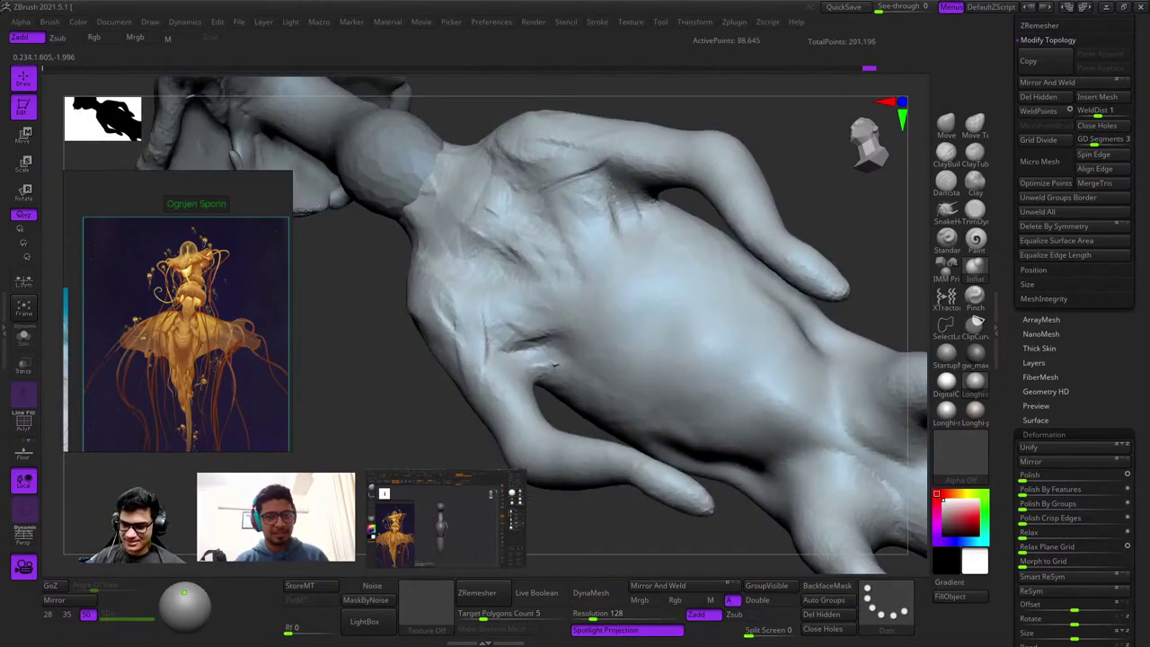
{"action": "right_click_drag", "start_coordinate": [554, 364], "coordinate": [642, 295]}
{"action": "mouse_move", "coordinate": [705, 333]}
{"action": "right_mouse_down"}
{"action": "mouse_move", "coordinate": [602, 355]}
{"action": "mouse_move", "coordinate": [578, 333]}
{"action": "mouse_move", "coordinate": [620, 296]}
{"action": "mouse_move", "coordinate": [675, 206]}
{"action": "mouse_move", "coordinate": [683, 314]}
{"action": "mouse_move", "coordinate": [663, 332]}
{"action": "mouse_move", "coordinate": [618, 344]}
{"action": "mouse_move", "coordinate": [685, 267]}
{"action": "mouse_move", "coordinate": [701, 224]}
{"action": "right_mouse_up"}
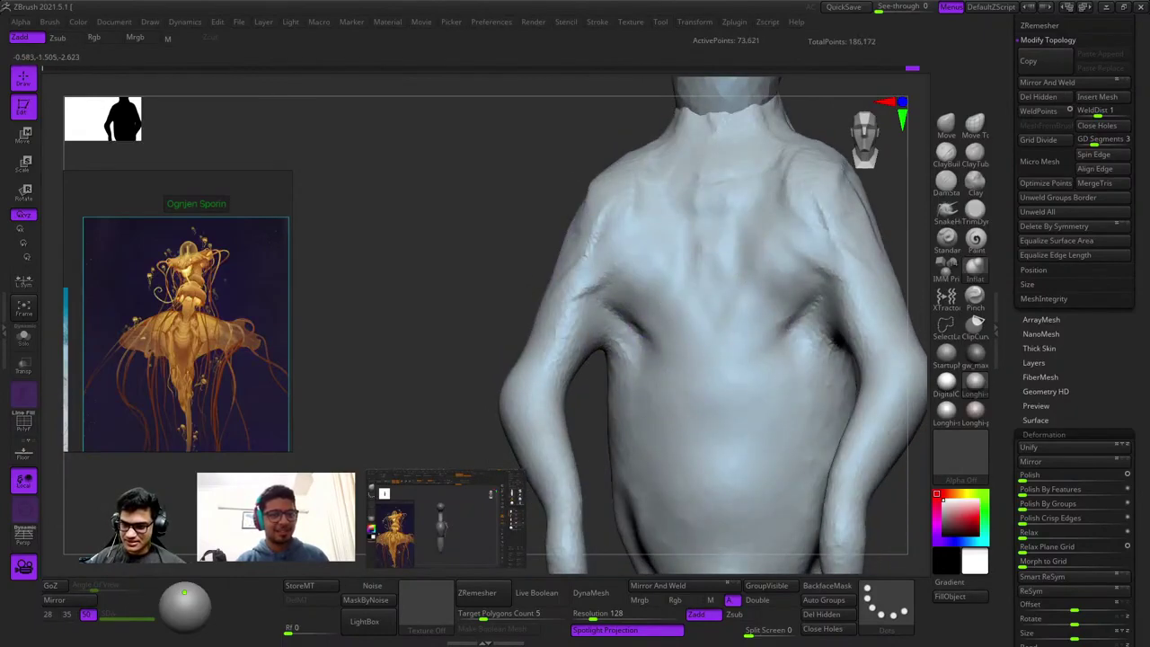
Compare the reworked torso from the front with its earlier state in the undo history.
{"action": "mouse_move", "coordinate": [700, 341]}
{"action": "right_mouse_down", "text": "ctrl"}
{"action": "mouse_move", "coordinate": [691, 144]}
{"action": "mouse_move", "coordinate": [620, 152]}
{"action": "mouse_move", "coordinate": [642, 166]}
{"action": "mouse_move", "coordinate": [680, 318]}
{"action": "mouse_move", "coordinate": [692, 287]}
{"action": "mouse_move", "coordinate": [773, 301]}
{"action": "mouse_move", "coordinate": [626, 284]}
{"action": "mouse_move", "coordinate": [620, 275]}
{"action": "mouse_move", "coordinate": [698, 239]}
{"action": "mouse_move", "coordinate": [684, 227]}
{"action": "mouse_move", "coordinate": [709, 195]}
{"action": "mouse_move", "coordinate": [693, 236]}
{"action": "mouse_move", "coordinate": [618, 261]}
{"action": "mouse_move", "coordinate": [709, 351]}
{"action": "mouse_move", "coordinate": [682, 278]}
{"action": "mouse_move", "coordinate": [656, 269]}
{"action": "mouse_move", "coordinate": [723, 224]}
{"action": "mouse_move", "coordinate": [619, 251]}
{"action": "mouse_move", "coordinate": [854, 295]}
{"action": "mouse_move", "coordinate": [719, 261]}
{"action": "mouse_move", "coordinate": [822, 292]}
{"action": "mouse_move", "coordinate": [661, 284]}
{"action": "right_mouse_up", "text": "ctrl"}
{"action": "right_click", "coordinate": [680, 318]}
{"action": "key", "text": "shift+f"}
{"action": "key", "text": "shift+f"}
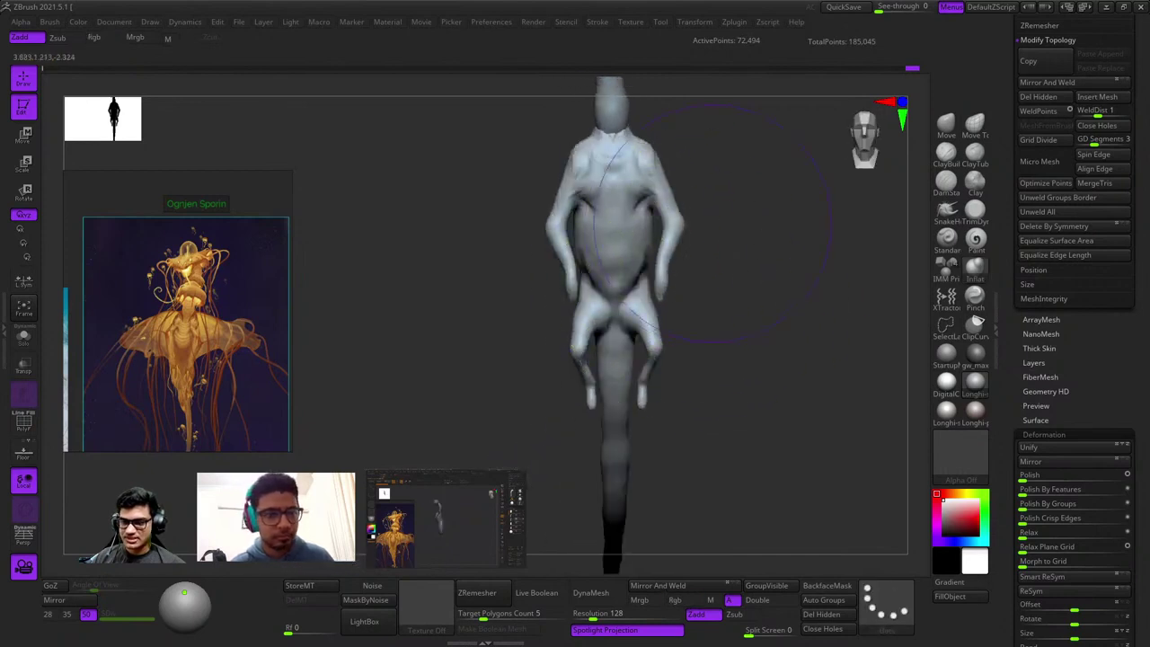
{"action": "mouse_move", "coordinate": [717, 218]}
{"action": "right_mouse_down"}
{"action": "mouse_move", "coordinate": [889, 85]}
{"action": "mouse_move", "coordinate": [813, 113]}
{"action": "right_mouse_up"}
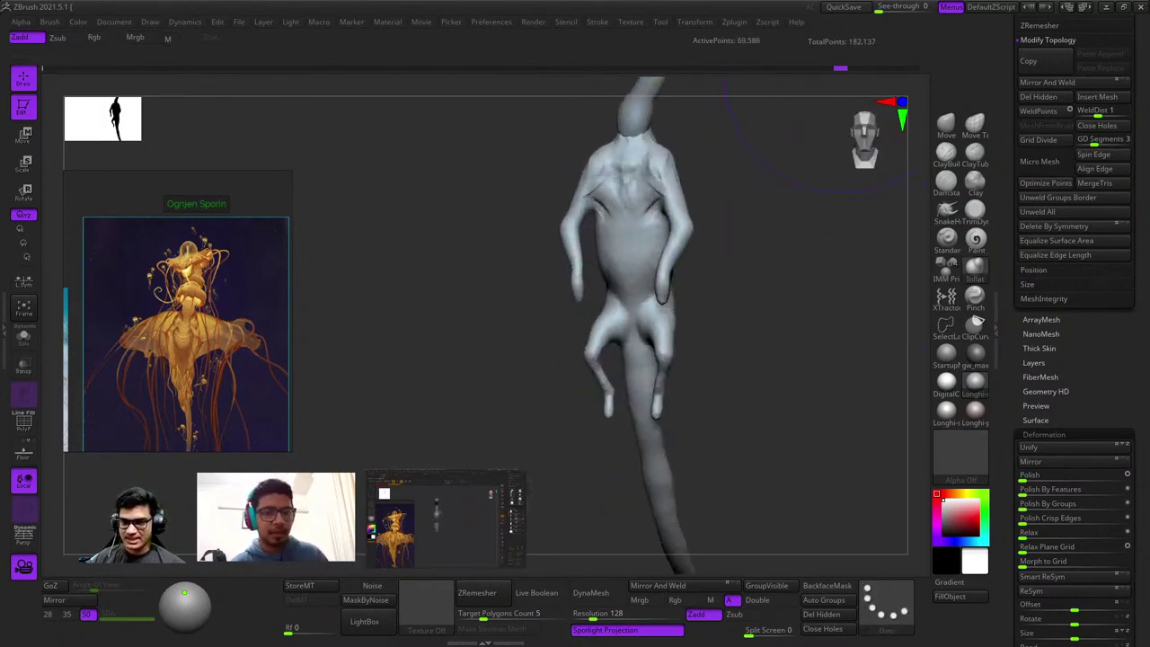
Inflate and smooth the wrinkled flank, back and armpit areas of the torso.
{"action": "mouse_move", "coordinate": [590, 303]}
{"action": "right_mouse_down", "text": "ctrl"}
{"action": "mouse_move", "coordinate": [652, 410]}
{"action": "mouse_move", "coordinate": [698, 305]}
{"action": "mouse_move", "coordinate": [641, 275]}
{"action": "mouse_move", "coordinate": [675, 313]}
{"action": "right_mouse_up", "text": "ctrl"}
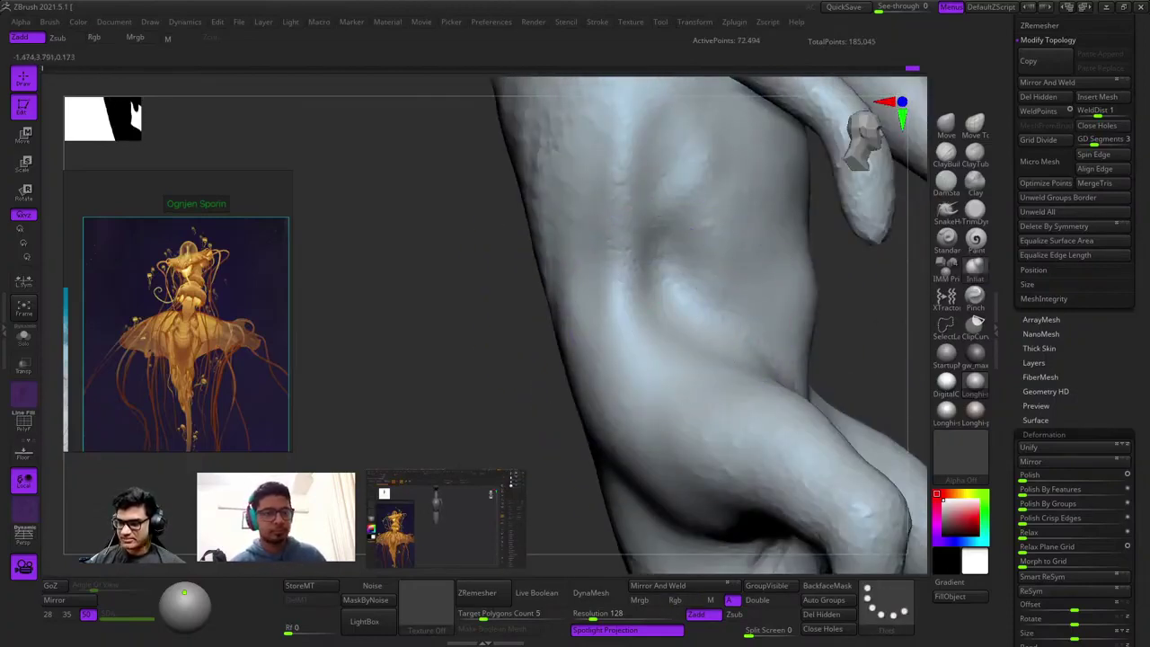
{"action": "right_click_drag", "start_coordinate": [570, 395], "coordinate": [617, 367]}
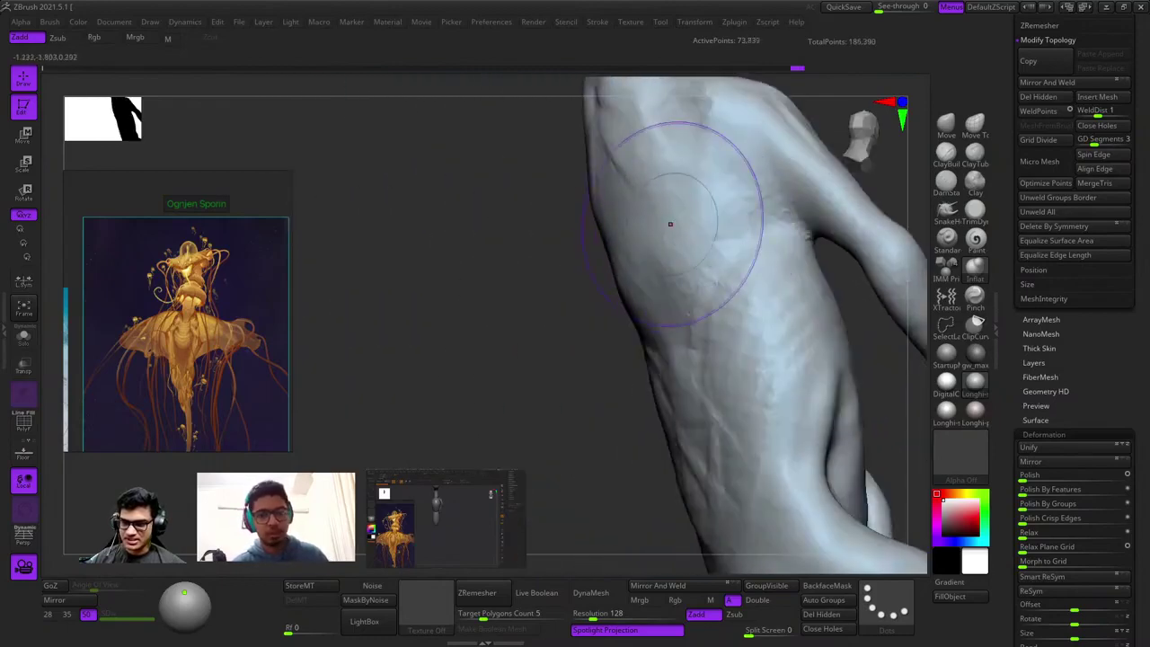
{"action": "mouse_move", "coordinate": [671, 224]}
{"action": "right_mouse_down"}
{"action": "mouse_move", "coordinate": [634, 272]}
{"action": "mouse_move", "coordinate": [644, 282]}
{"action": "mouse_move", "coordinate": [539, 333]}
{"action": "right_mouse_up"}
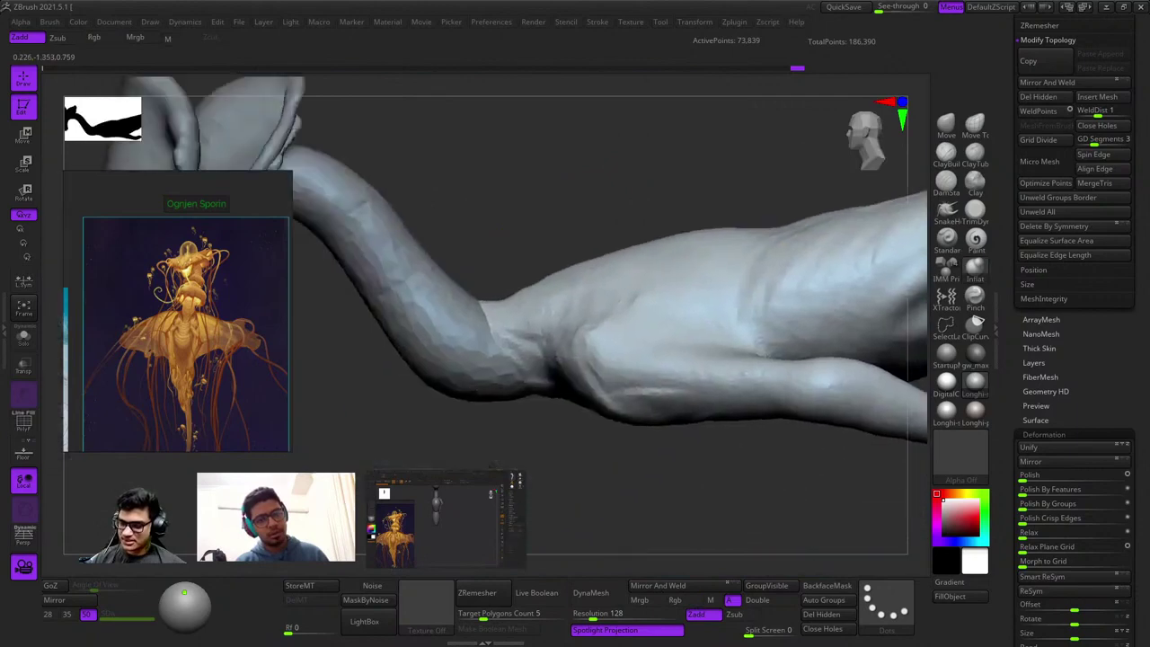
{"action": "right_click_drag", "start_coordinate": [647, 288], "coordinate": [677, 270]}
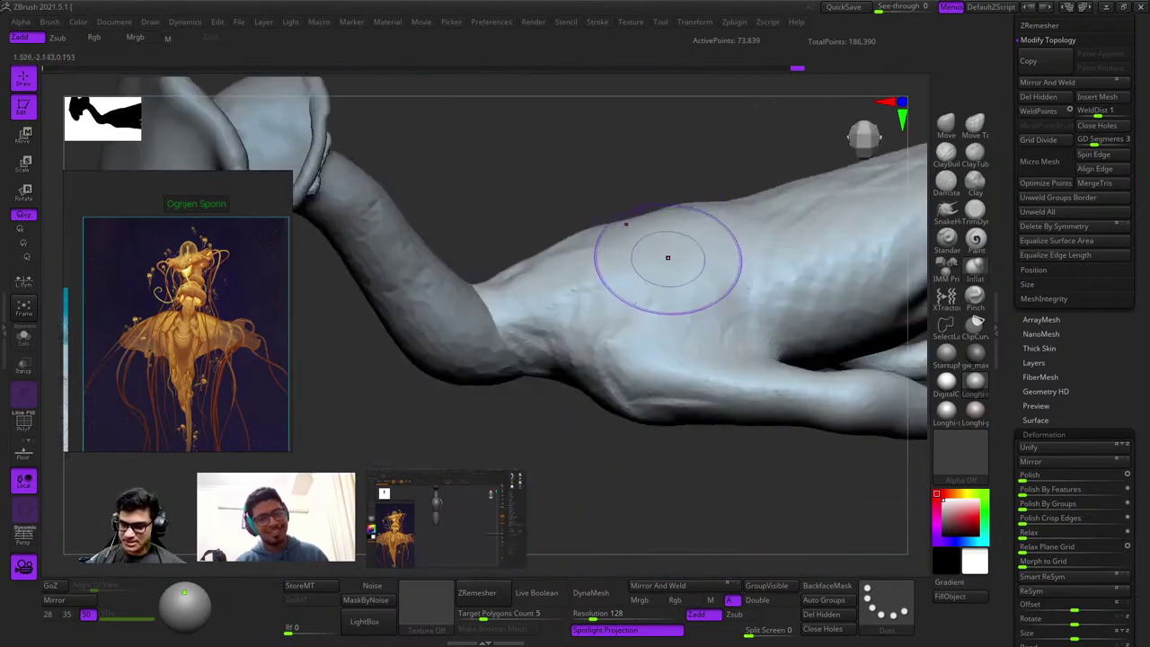
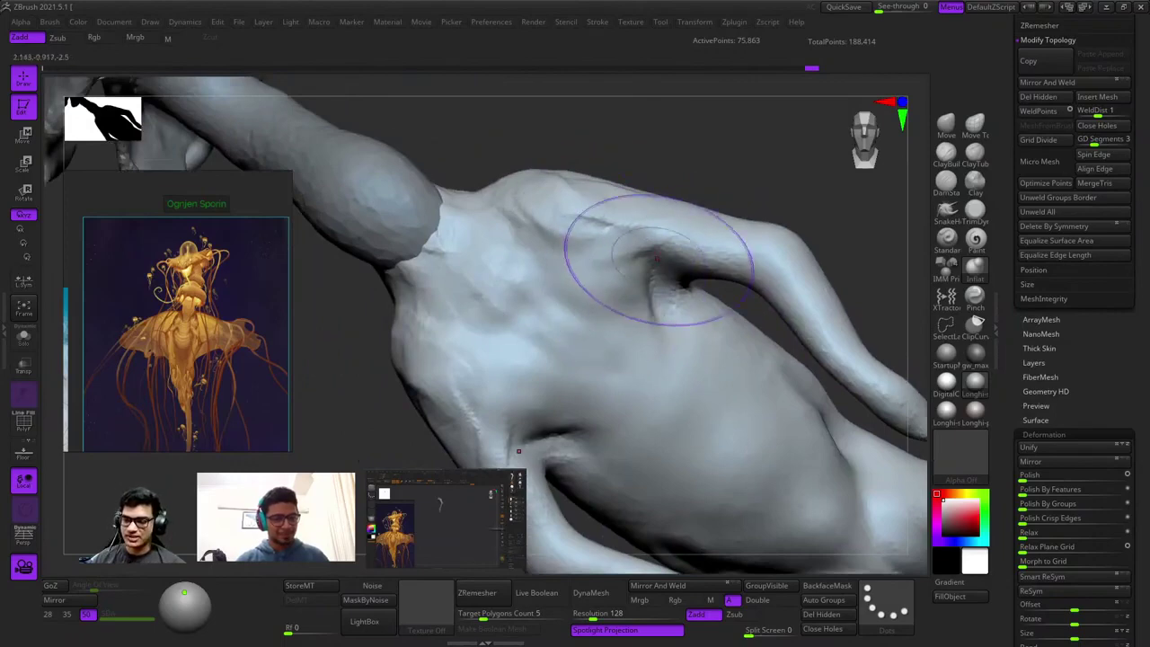
{"action": "mouse_move", "coordinate": [657, 259]}
{"action": "right_mouse_down"}
{"action": "mouse_move", "coordinate": [683, 270]}
{"action": "mouse_move", "coordinate": [629, 224]}
{"action": "mouse_move", "coordinate": [749, 275]}
{"action": "mouse_move", "coordinate": [664, 278]}
{"action": "mouse_move", "coordinate": [647, 233]}
{"action": "mouse_move", "coordinate": [680, 331]}
{"action": "mouse_move", "coordinate": [718, 341]}
{"action": "mouse_move", "coordinate": [859, 208]}
{"action": "right_mouse_up"}
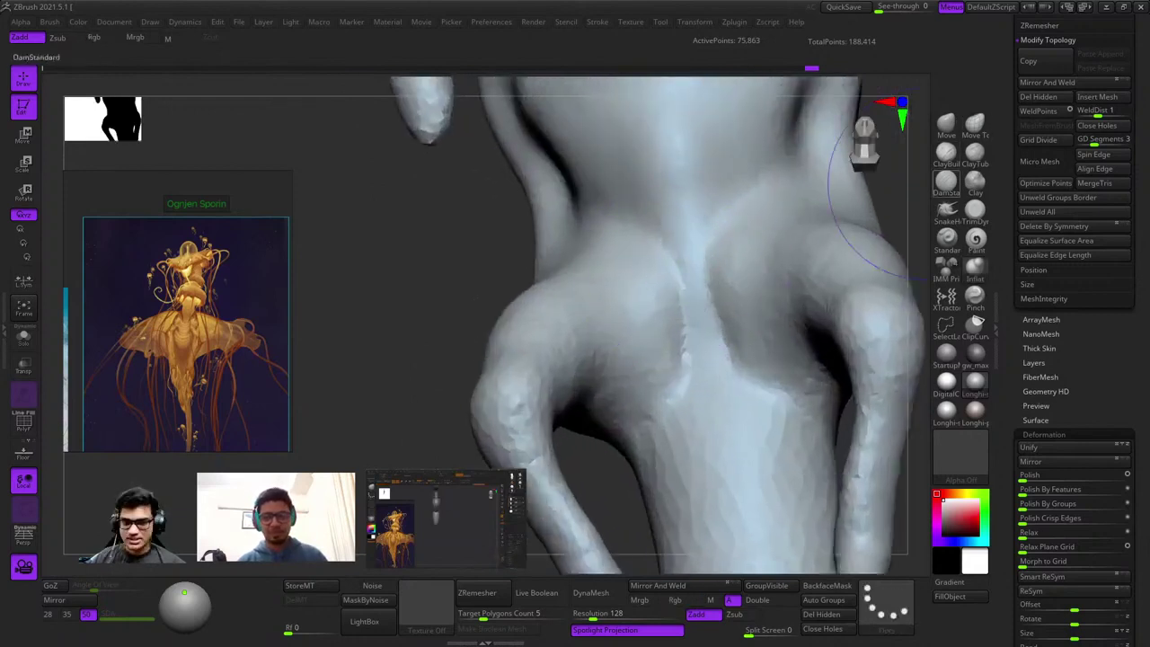
Build up the lower belly and the tail's base between the hind legs with the ClayBuildup brush.
{"action": "left_click", "coordinate": [945, 153]}
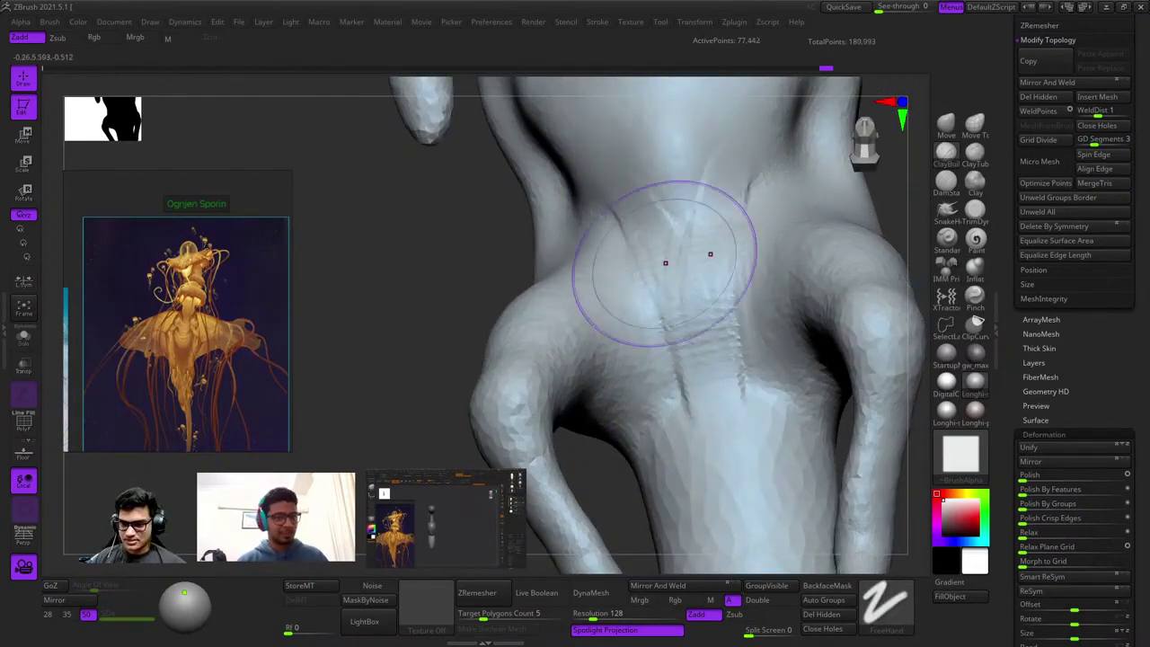
{"action": "mouse_move", "coordinate": [653, 219]}
{"action": "right_mouse_down", "text": "alt"}
{"action": "mouse_move", "coordinate": [628, 180]}
{"action": "mouse_move", "coordinate": [611, 352]}
{"action": "right_mouse_up", "text": "alt"}
{"action": "key", "text": "space"}
{"action": "left_click_drag", "start_coordinate": [674, 274], "coordinate": [692, 273]}
{"action": "left_click_drag", "start_coordinate": [649, 242], "coordinate": [664, 293]}
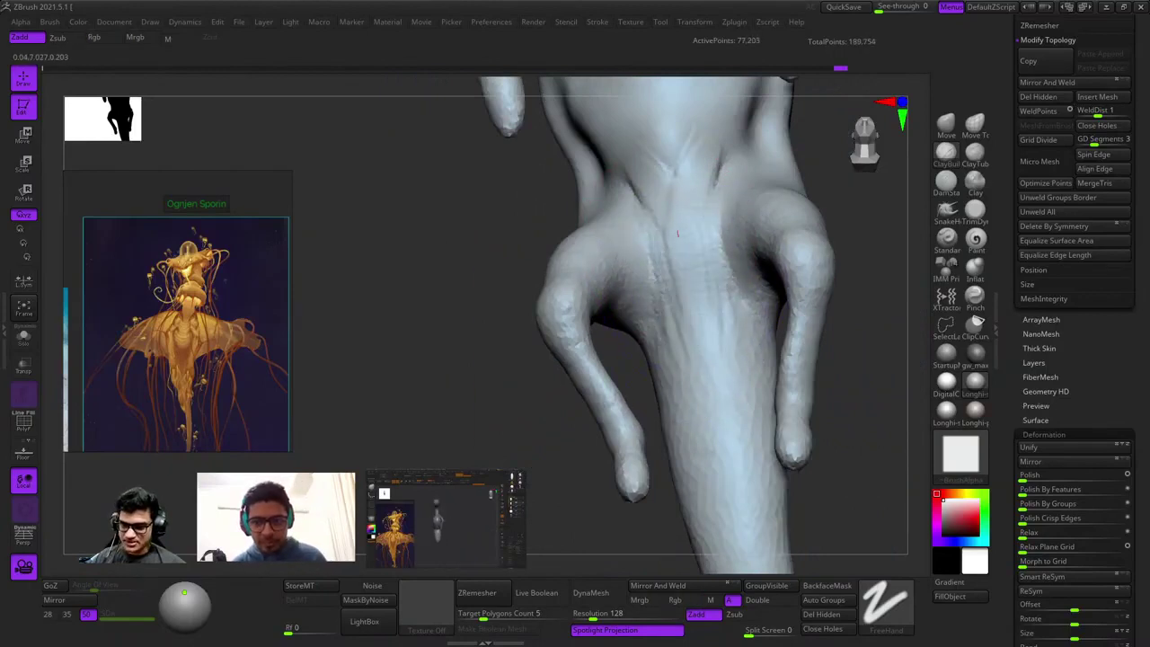
{"action": "right_click_drag", "start_coordinate": [678, 233], "coordinate": [692, 311]}
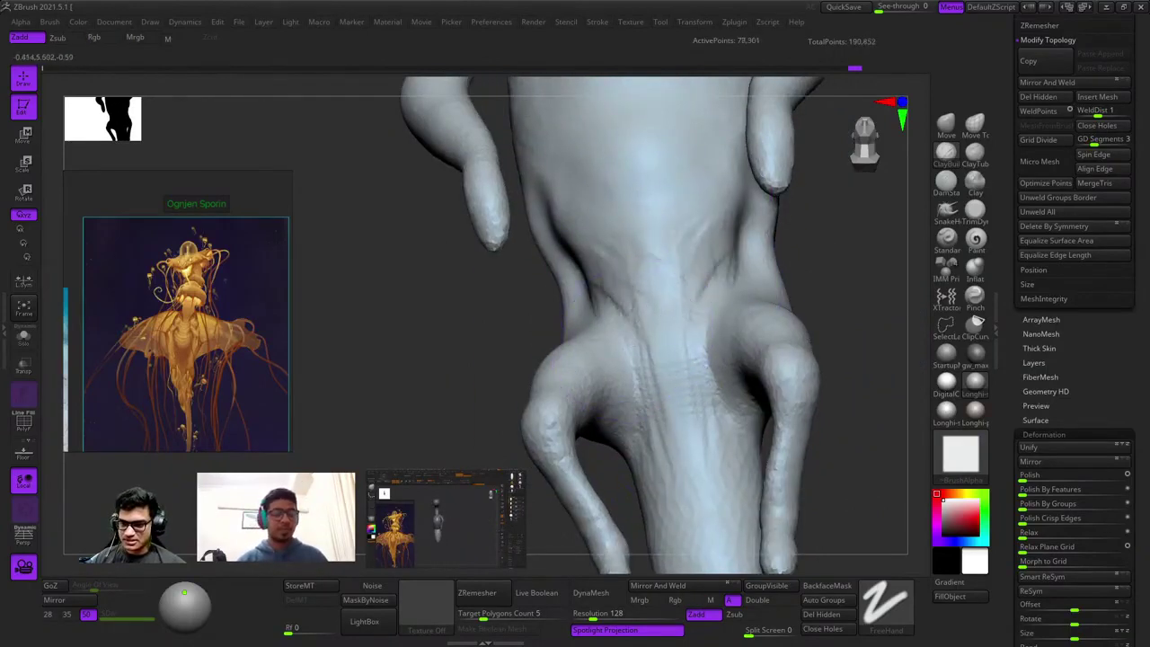
{"action": "right_click_drag", "start_coordinate": [575, 320], "coordinate": [642, 329]}
Fill out the hollow between belly and hind leg, and smooth the belly surface.
{"action": "mouse_move", "coordinate": [694, 444]}
{"action": "right_mouse_down"}
{"action": "mouse_move", "coordinate": [692, 309]}
{"action": "mouse_move", "coordinate": [673, 239]}
{"action": "mouse_move", "coordinate": [672, 290]}
{"action": "mouse_move", "coordinate": [691, 283]}
{"action": "mouse_move", "coordinate": [684, 298]}
{"action": "mouse_move", "coordinate": [602, 324]}
{"action": "mouse_move", "coordinate": [616, 318]}
{"action": "right_mouse_up"}
{"action": "key", "text": "space"}
{"action": "left_click_drag", "start_coordinate": [617, 318], "coordinate": [620, 325], "text": "shift"}
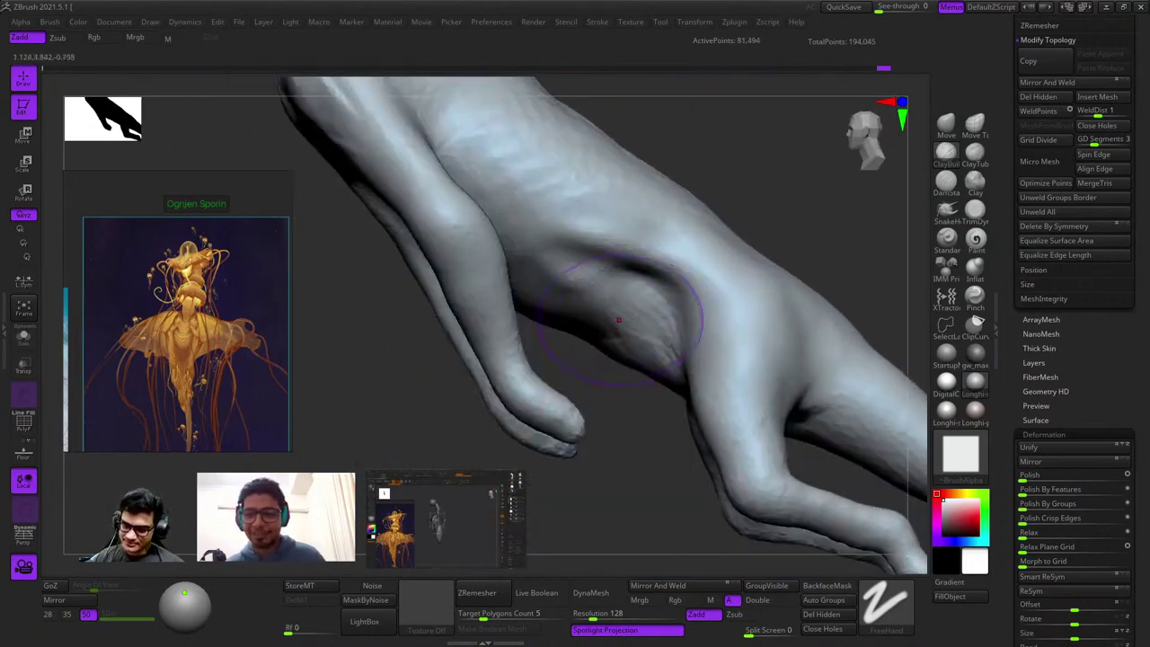
{"action": "right_click_drag", "start_coordinate": [620, 326], "coordinate": [645, 278]}
{"action": "key", "text": "shift"}
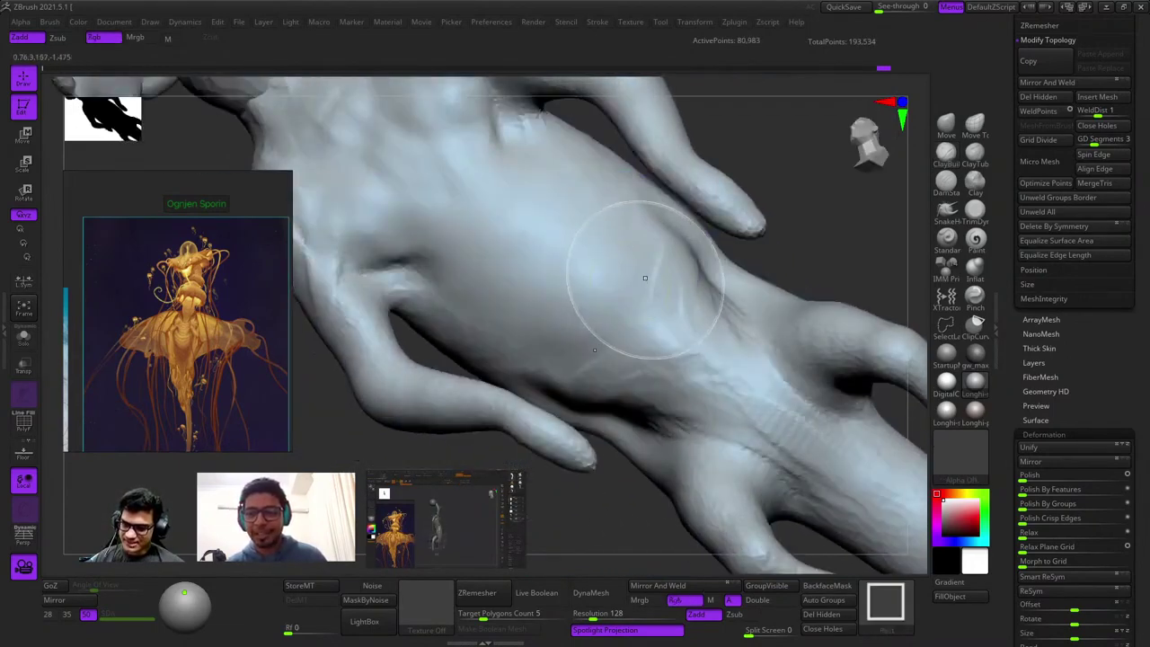
{"action": "left_click_drag", "start_coordinate": [639, 267], "coordinate": [633, 314]}
{"action": "right_click_drag", "start_coordinate": [634, 314], "coordinate": [644, 293], "text": "ctrl"}
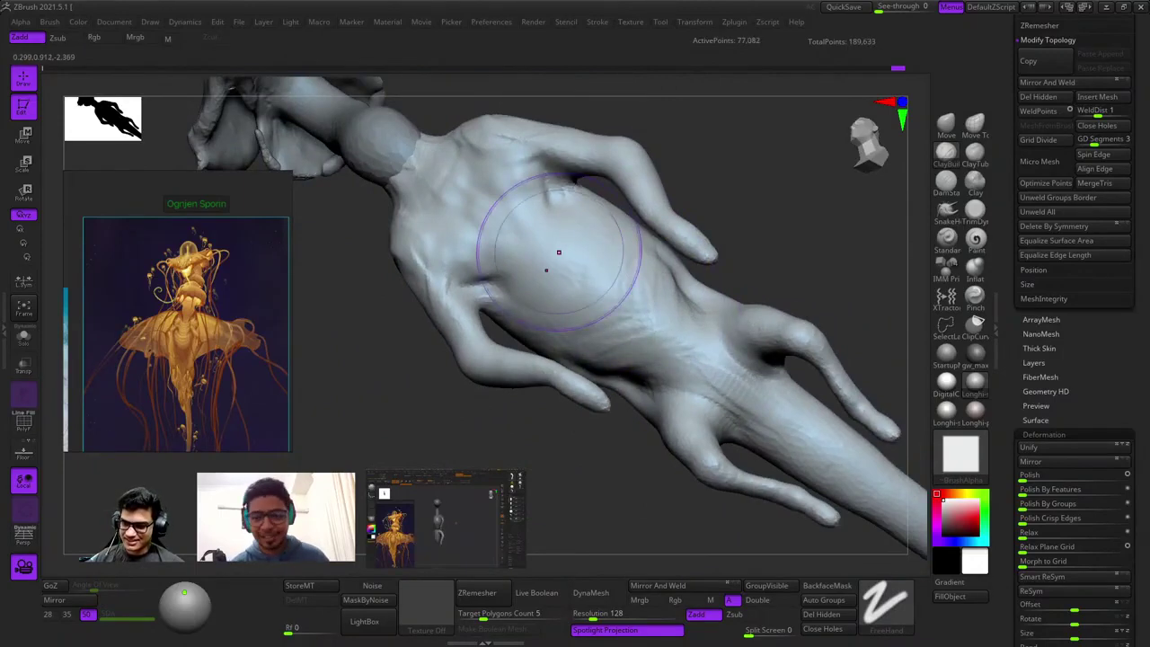
Build up the flank above the hind leg and blend it into the lower back.
{"action": "mouse_move", "coordinate": [633, 241]}
{"action": "right_mouse_down"}
{"action": "mouse_move", "coordinate": [647, 271]}
{"action": "mouse_move", "coordinate": [678, 295]}
{"action": "right_mouse_up"}
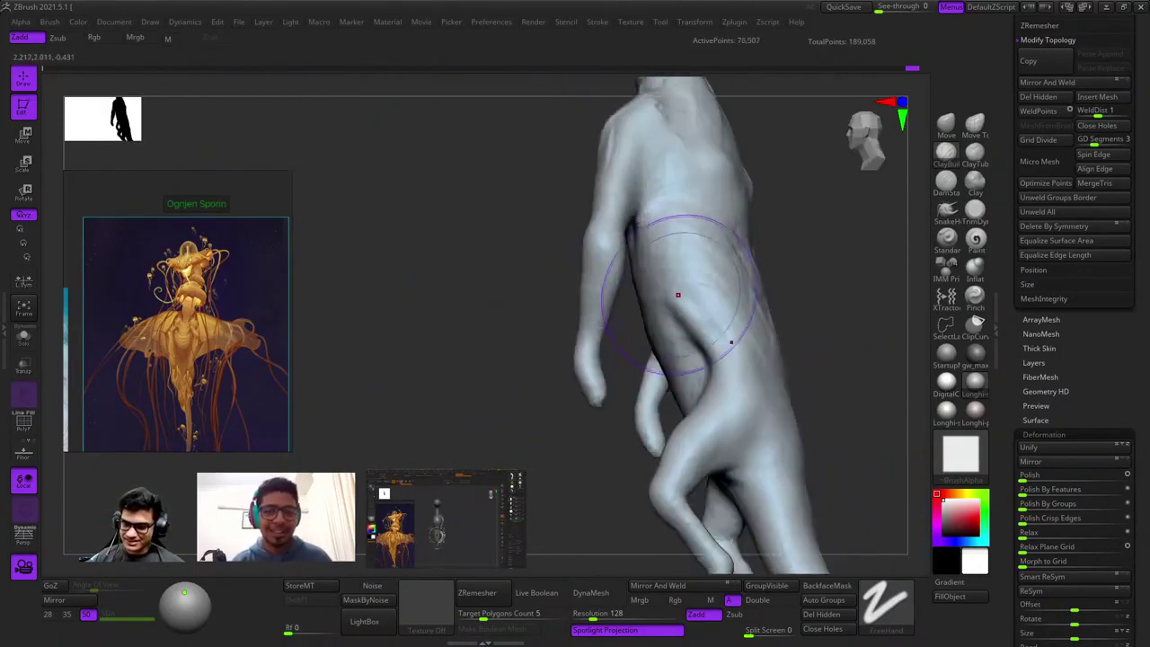
{"action": "right_click_drag", "start_coordinate": [671, 236], "coordinate": [703, 274]}
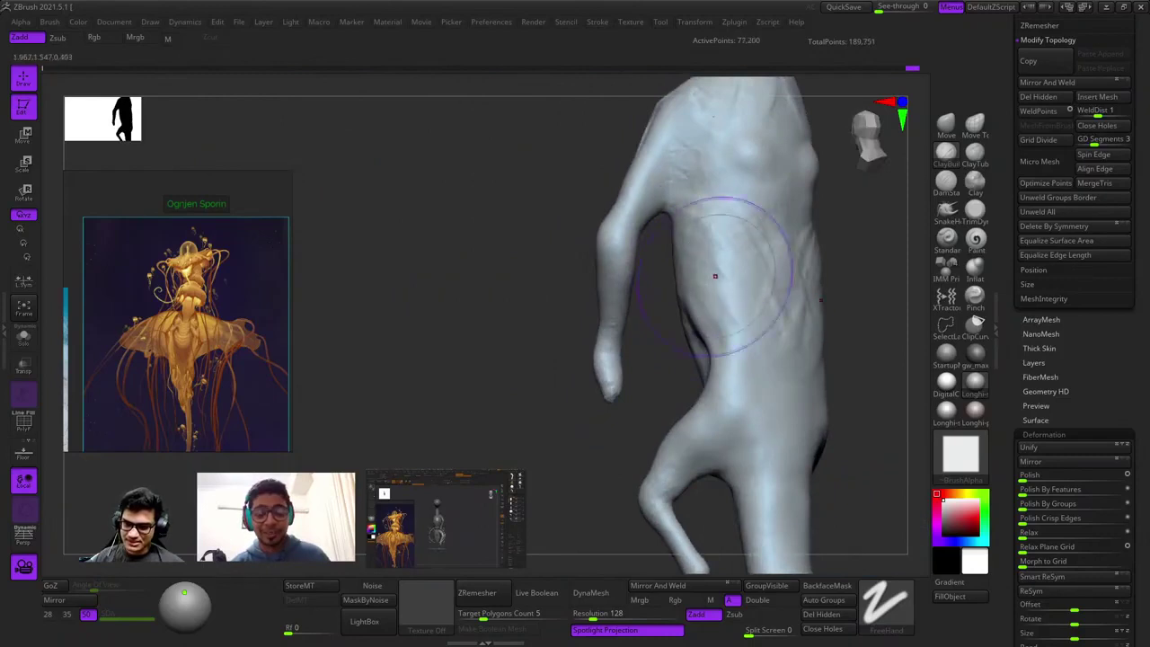
{"action": "left_click_drag", "start_coordinate": [715, 276], "coordinate": [728, 314]}
{"action": "mouse_move", "coordinate": [729, 314]}
{"action": "right_mouse_down"}
{"action": "mouse_move", "coordinate": [764, 339]}
{"action": "mouse_move", "coordinate": [701, 296]}
{"action": "mouse_move", "coordinate": [680, 157]}
{"action": "mouse_move", "coordinate": [764, 213]}
{"action": "right_mouse_up"}
{"action": "mouse_move", "coordinate": [811, 272]}
{"action": "right_mouse_down"}
{"action": "mouse_move", "coordinate": [575, 186]}
{"action": "mouse_move", "coordinate": [720, 274]}
{"action": "right_mouse_up"}
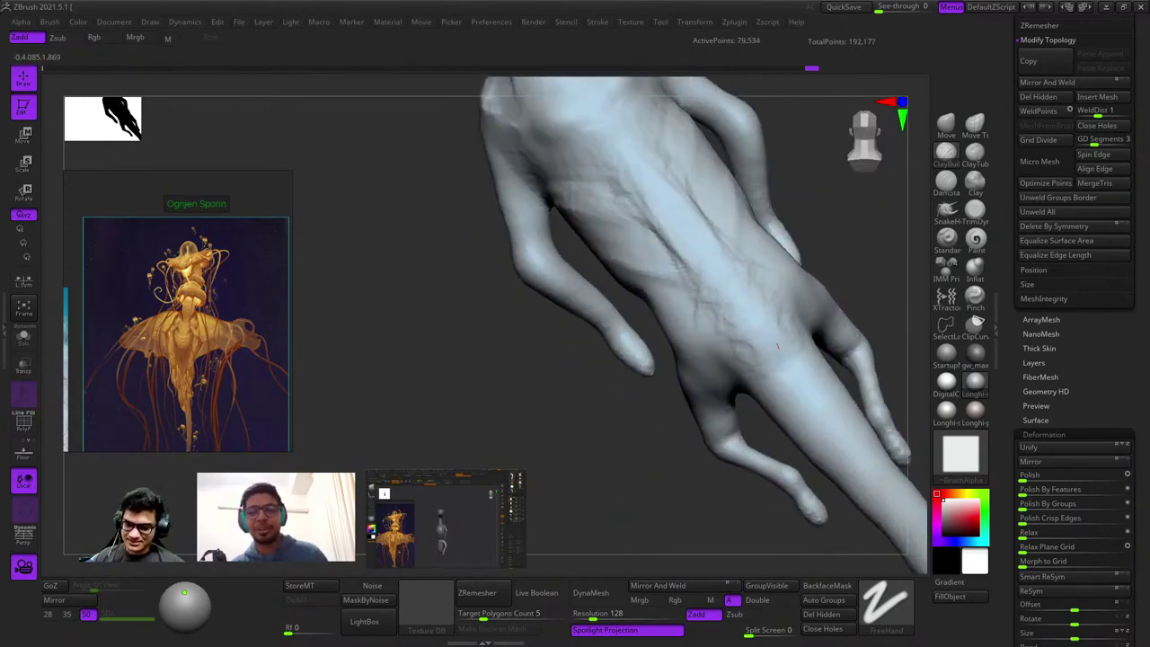
{"action": "mouse_move", "coordinate": [778, 345]}
{"action": "right_mouse_down"}
{"action": "mouse_move", "coordinate": [791, 315]}
{"action": "mouse_move", "coordinate": [754, 260]}
{"action": "mouse_move", "coordinate": [715, 235]}
{"action": "mouse_move", "coordinate": [691, 189]}
{"action": "mouse_move", "coordinate": [695, 303]}
{"action": "right_mouse_up"}
Reshape the side profile of the neck base and upper back with the Move brush.
{"action": "mouse_move", "coordinate": [575, 283]}
{"action": "right_mouse_down", "text": "alt"}
{"action": "mouse_move", "coordinate": [707, 260]}
{"action": "mouse_move", "coordinate": [737, 215]}
{"action": "right_mouse_up", "text": "alt"}
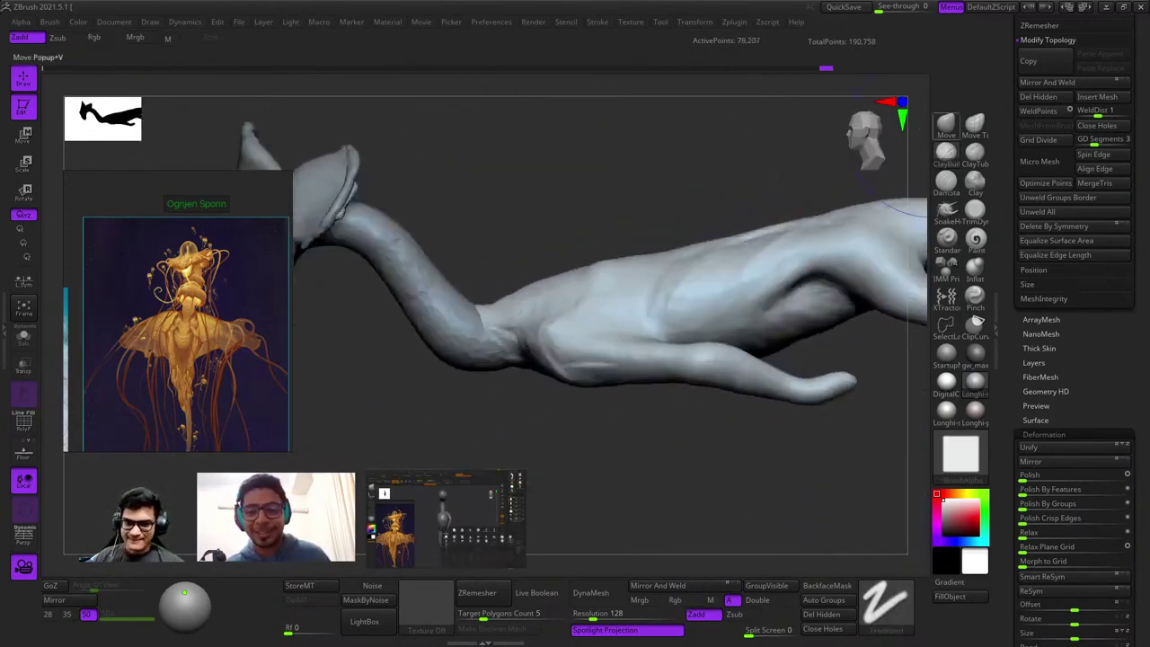
{"action": "left_click", "coordinate": [946, 126]}
{"action": "left_click_drag", "start_coordinate": [485, 360], "coordinate": [504, 342]}
{"action": "mouse_move", "coordinate": [577, 343]}
{"action": "right_mouse_down", "text": "ctrl"}
{"action": "mouse_move", "coordinate": [611, 206]}
{"action": "mouse_move", "coordinate": [647, 249]}
{"action": "mouse_move", "coordinate": [493, 385]}
{"action": "right_mouse_up", "text": "ctrl"}
{"action": "right_click_drag", "start_coordinate": [577, 269], "coordinate": [626, 259], "text": "ctrl"}
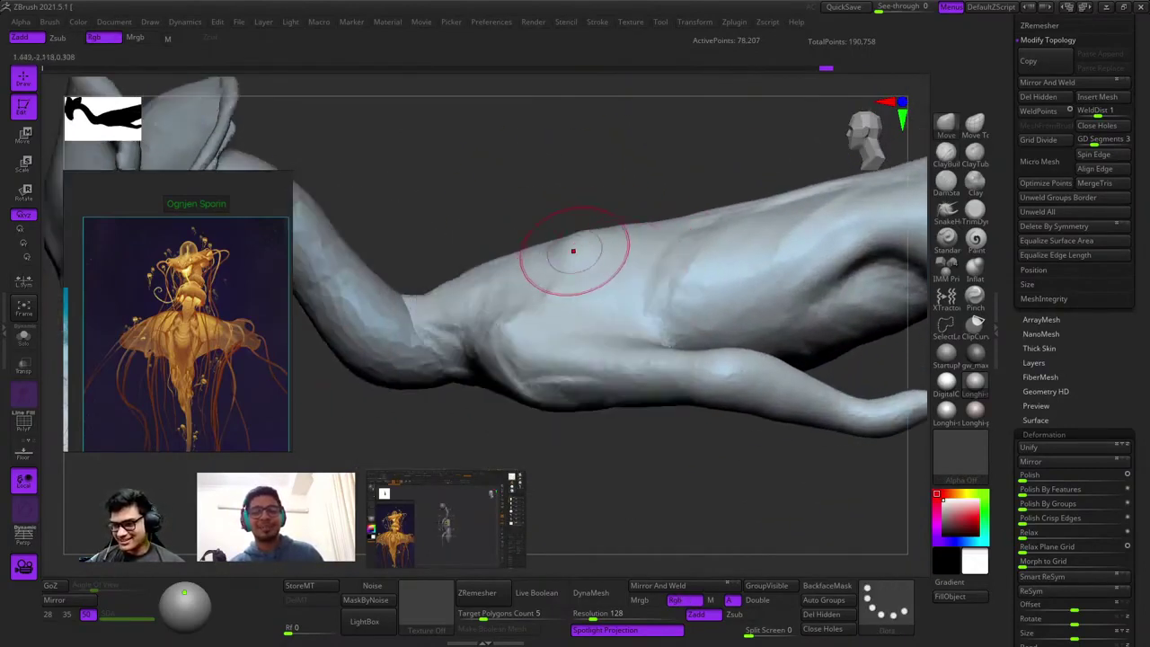
{"action": "mouse_move", "coordinate": [559, 210]}
{"action": "right_mouse_down"}
{"action": "mouse_move", "coordinate": [573, 249]}
{"action": "mouse_move", "coordinate": [584, 171]}
{"action": "right_mouse_up"}
{"action": "mouse_move", "coordinate": [493, 292]}
{"action": "right_mouse_down", "text": "ctrl"}
{"action": "mouse_move", "coordinate": [523, 267]}
{"action": "mouse_move", "coordinate": [610, 261]}
{"action": "right_mouse_up", "text": "ctrl"}
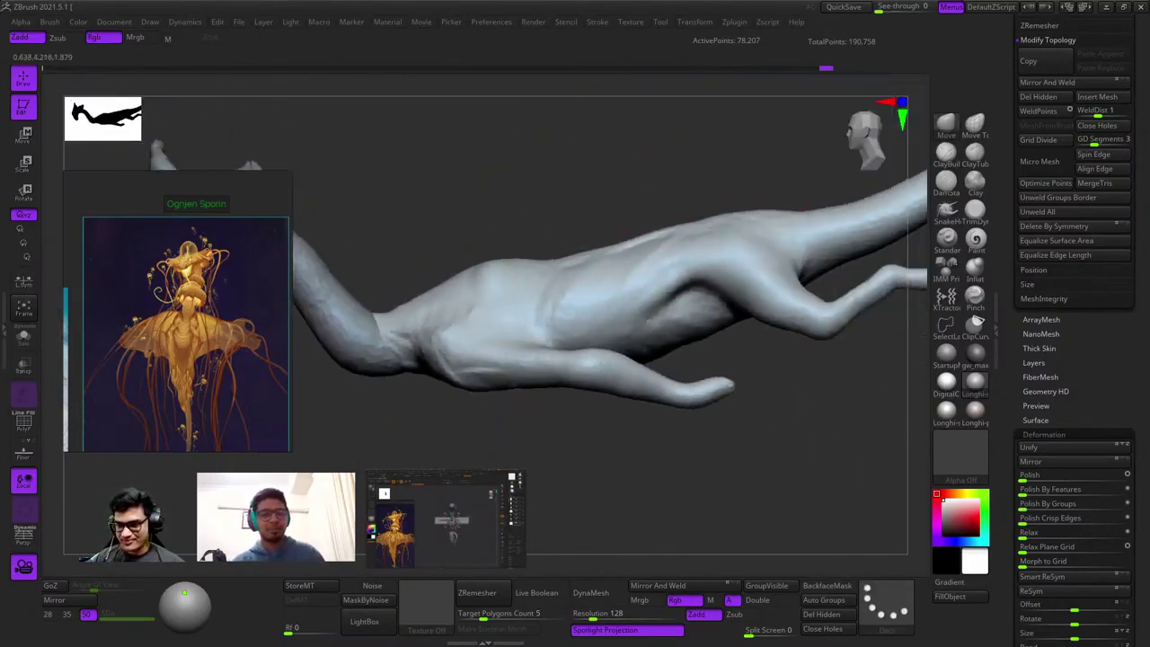
Inspect the neck and head with the polyframe briefly shown, and make the head subtool active.
{"action": "right_click_drag", "start_coordinate": [510, 289], "coordinate": [665, 233], "text": "alt"}
{"action": "mouse_move", "coordinate": [544, 311]}
{"action": "right_mouse_down", "text": "ctrl"}
{"action": "mouse_move", "coordinate": [530, 252]}
{"action": "mouse_move", "coordinate": [629, 282]}
{"action": "mouse_move", "coordinate": [620, 216]}
{"action": "right_mouse_up", "text": "ctrl"}
{"action": "key", "text": "shift+f"}
{"action": "key", "text": "shift+f"}
{"action": "right_click_drag", "start_coordinate": [620, 216], "coordinate": [664, 282], "text": "ctrl"}
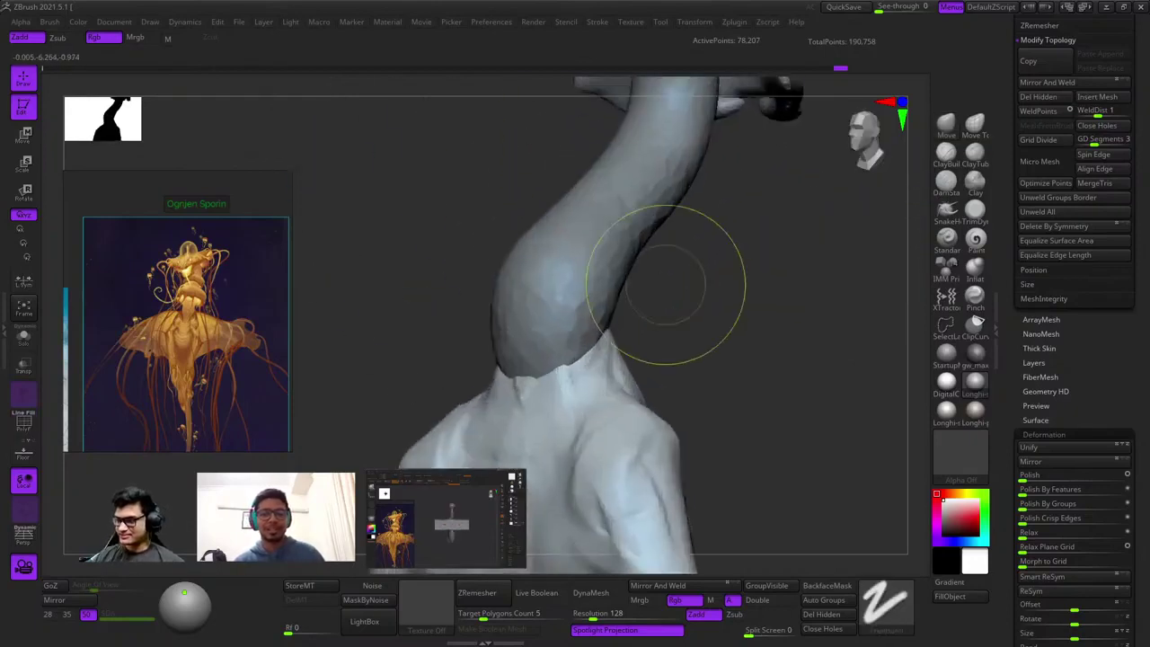
{"action": "mouse_move", "coordinate": [629, 99]}
{"action": "right_mouse_down", "text": "alt"}
{"action": "mouse_move", "coordinate": [645, 268]}
{"action": "mouse_move", "coordinate": [648, 248]}
{"action": "right_mouse_up", "text": "alt"}
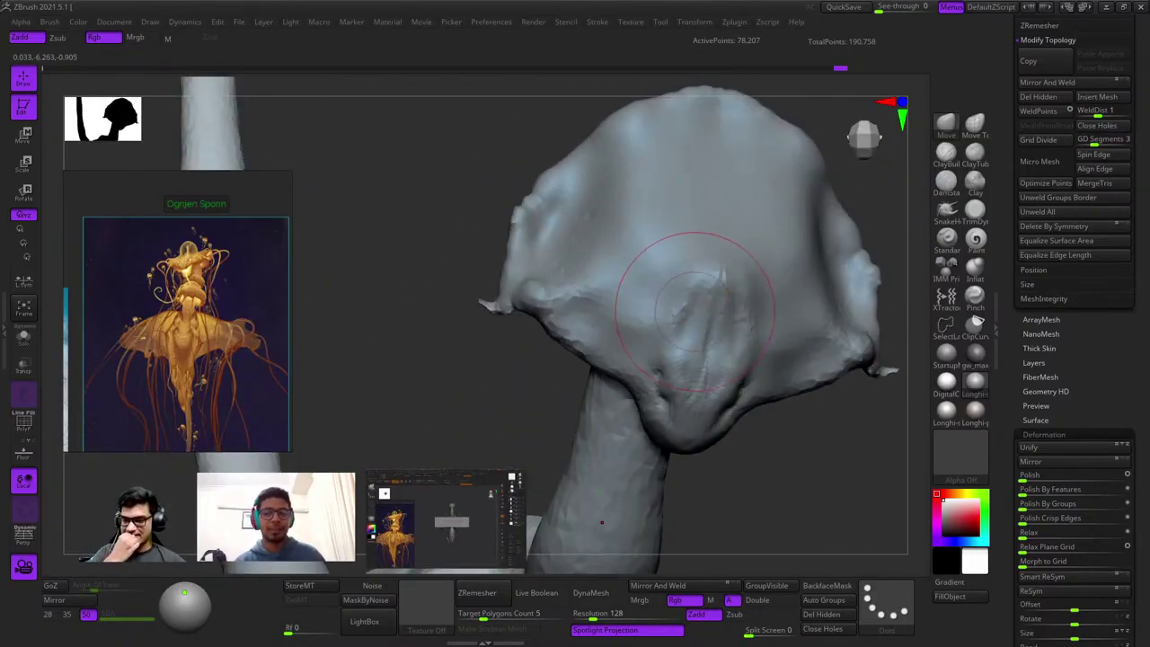
{"action": "mouse_move", "coordinate": [694, 311]}
{"action": "right_mouse_down"}
{"action": "mouse_move", "coordinate": [675, 243]}
{"action": "mouse_move", "coordinate": [627, 379]}
{"action": "mouse_move", "coordinate": [655, 290]}
{"action": "right_mouse_up"}
{"action": "left_click", "coordinate": [654, 290], "text": "alt"}
{"action": "key", "text": "shift+f"}
{"action": "key", "text": "shift+f"}
Build up ridges running up the middle of the forehead with ClayBuildup and soften them.
{"action": "left_click", "coordinate": [945, 153]}
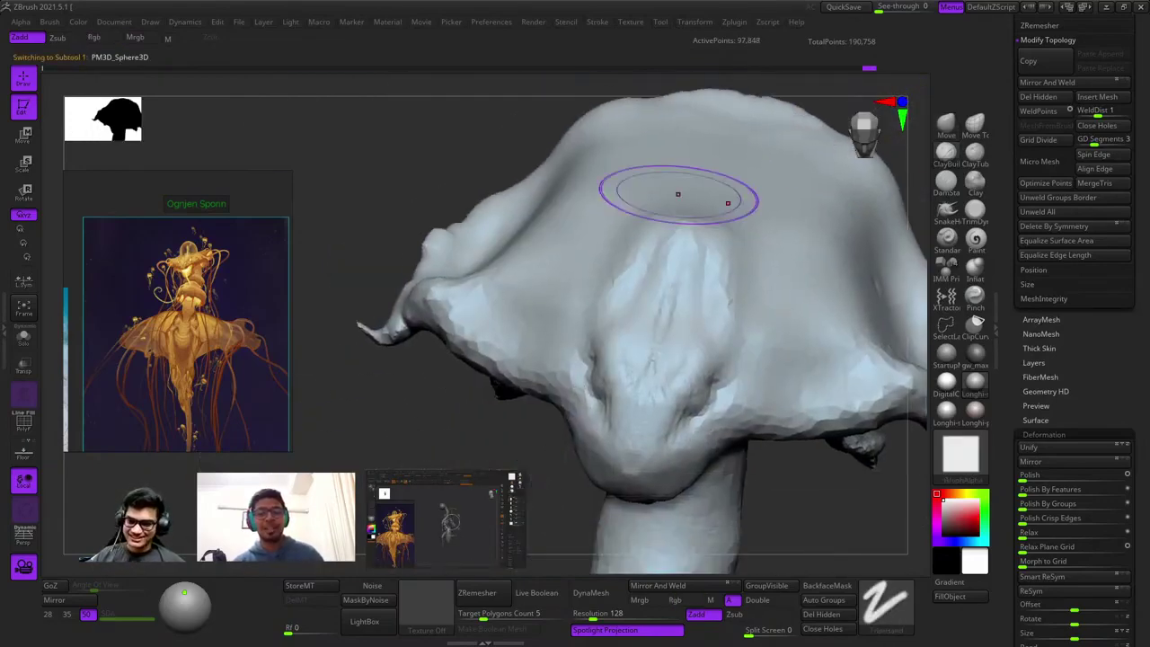
{"action": "key", "text": "space"}
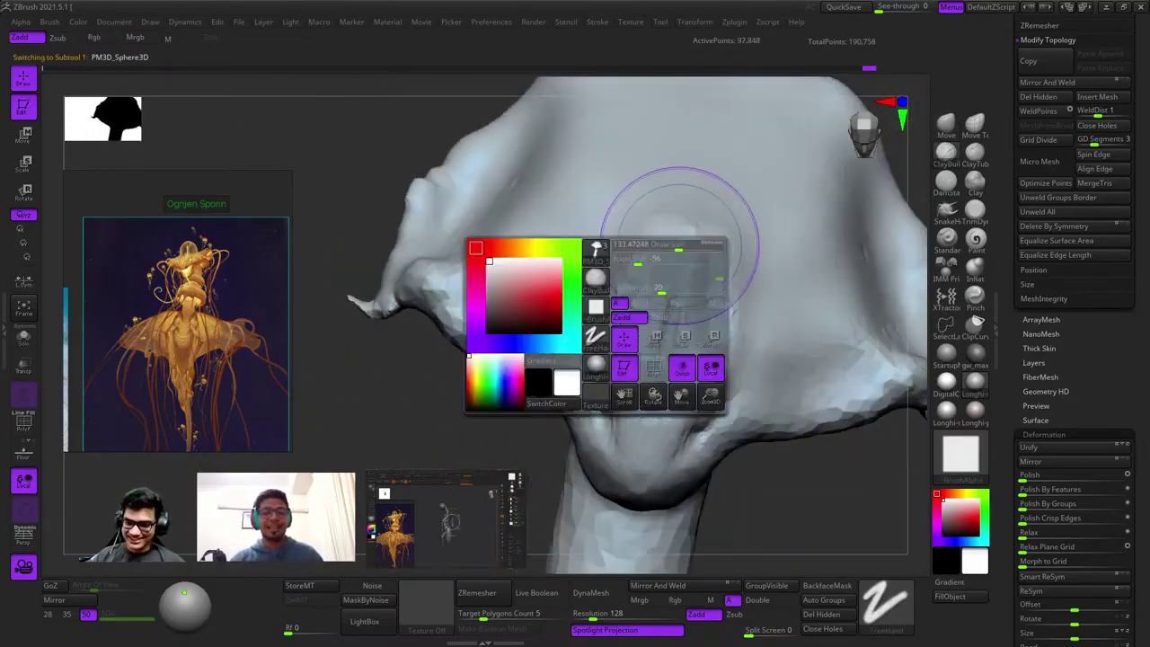
{"action": "left_click_drag", "start_coordinate": [680, 247], "coordinate": [688, 247]}
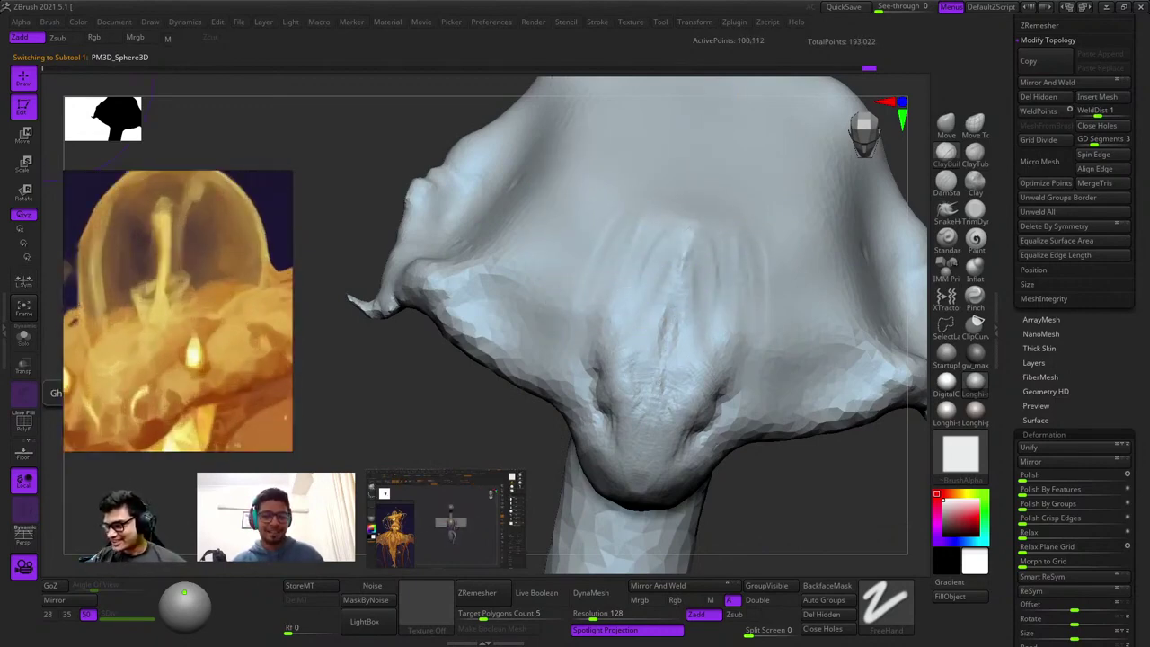
{"action": "mouse_move", "coordinate": [667, 210]}
{"action": "left_mouse_down", "text": "shift"}
{"action": "mouse_move", "coordinate": [606, 253]}
{"action": "mouse_move", "coordinate": [619, 268]}
{"action": "left_mouse_up", "text": "shift"}
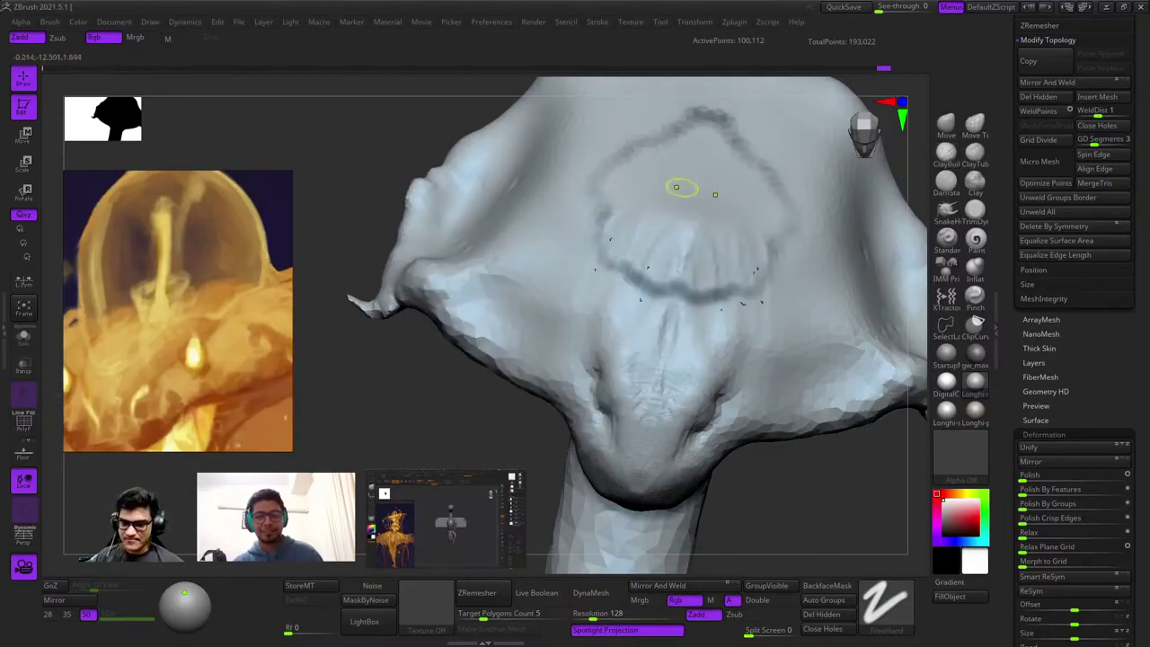
Raise a ring on the crown of the head by masking its outline, inverting the mask, moving the ring and clearing the mask.
{"action": "mouse_move", "coordinate": [676, 187]}
{"action": "right_mouse_down"}
{"action": "mouse_move", "coordinate": [623, 249]}
{"action": "mouse_move", "coordinate": [657, 222]}
{"action": "right_mouse_up"}
{"action": "left_click", "coordinate": [465, 172], "text": "ctrl"}
{"action": "key", "text": "w"}
{"action": "left_click_drag", "start_coordinate": [686, 304], "coordinate": [691, 290]}
{"action": "key", "text": "q"}
{"action": "mouse_move", "coordinate": [691, 289]}
{"action": "right_mouse_down"}
{"action": "mouse_move", "coordinate": [736, 301]}
{"action": "mouse_move", "coordinate": [719, 287]}
{"action": "right_mouse_up"}
{"action": "right_click_drag", "start_coordinate": [718, 287], "coordinate": [578, 190], "text": "ctrl"}
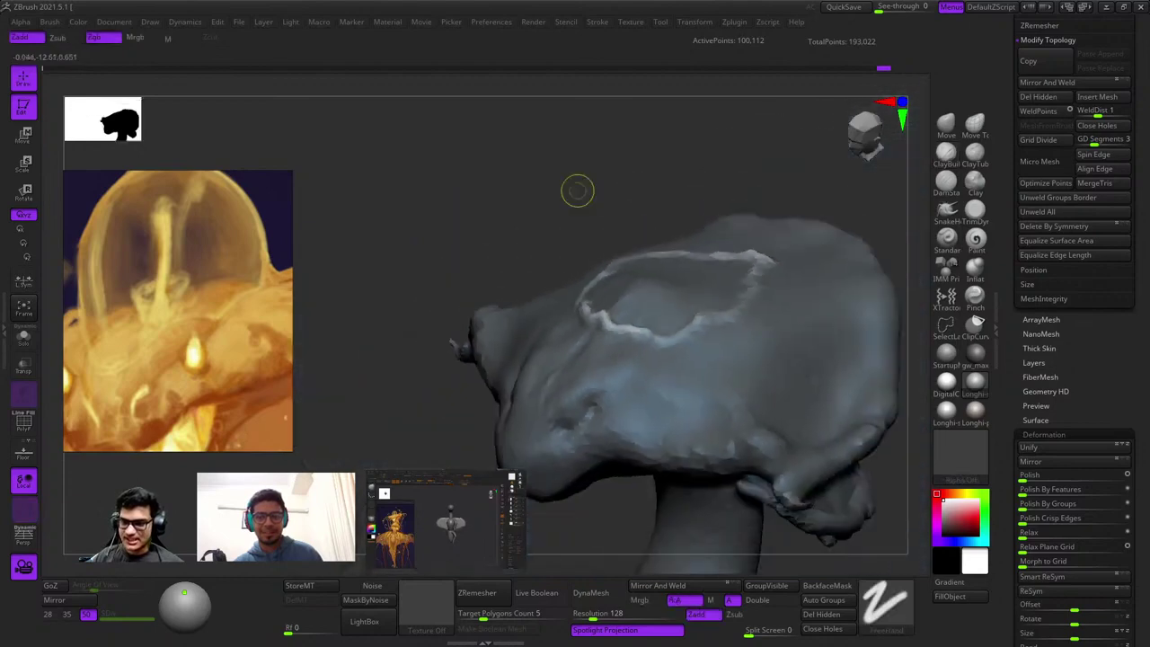
{"action": "left_click_drag", "start_coordinate": [613, 167], "coordinate": [611, 186], "text": "ctrl"}
Build up a small crescent-shaped ridge on the forehead at the front of the crown and smooth it.
{"action": "mouse_move", "coordinate": [611, 186]}
{"action": "right_mouse_down"}
{"action": "mouse_move", "coordinate": [629, 283]}
{"action": "mouse_move", "coordinate": [607, 271]}
{"action": "right_mouse_up"}
{"action": "right_click_drag", "start_coordinate": [617, 229], "coordinate": [576, 201]}
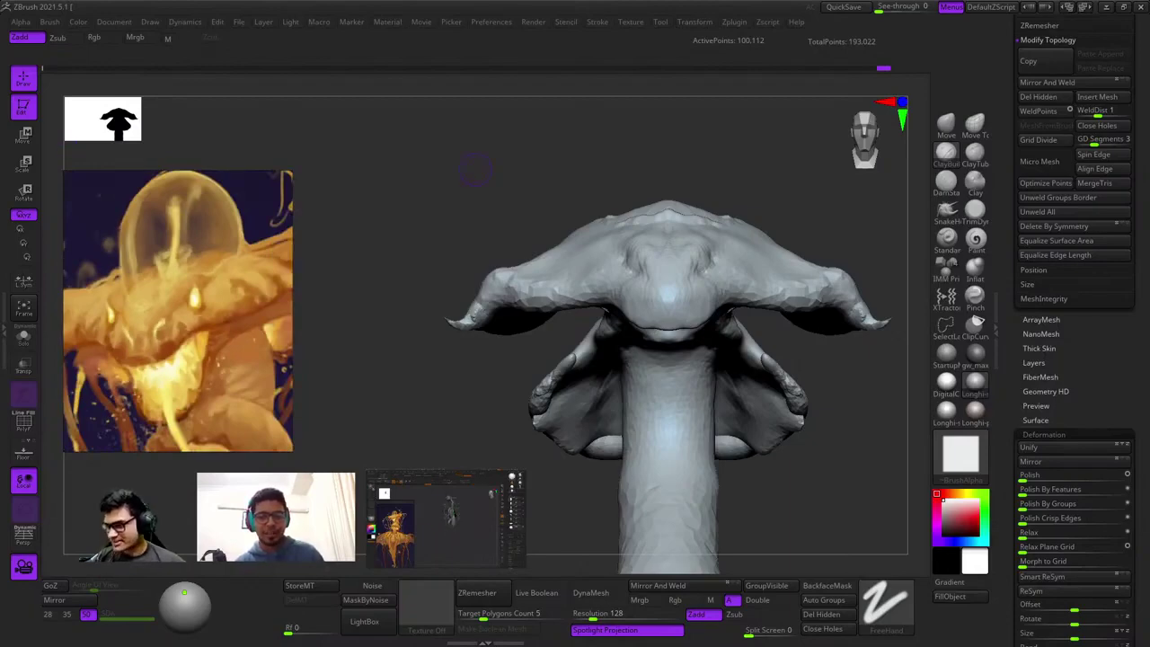
{"action": "mouse_move", "coordinate": [553, 168]}
{"action": "right_mouse_down"}
{"action": "mouse_move", "coordinate": [637, 219]}
{"action": "mouse_move", "coordinate": [626, 200]}
{"action": "mouse_move", "coordinate": [582, 309]}
{"action": "right_mouse_up"}
{"action": "right_click", "coordinate": [582, 309]}
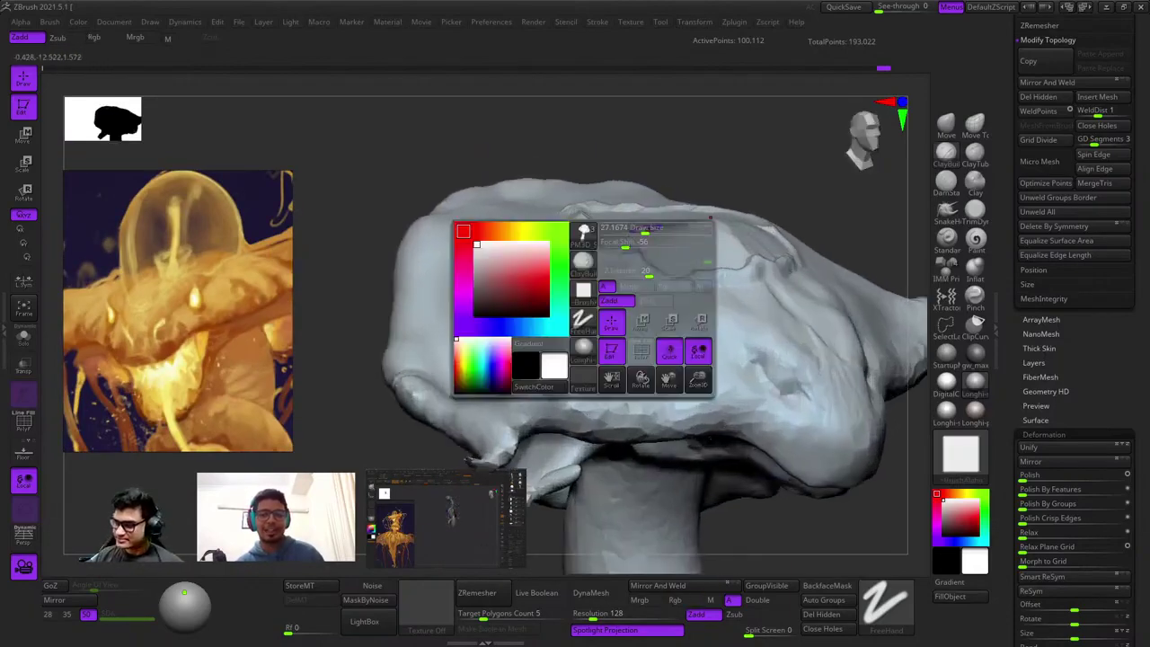
{"action": "right_click_drag", "start_coordinate": [648, 247], "coordinate": [670, 275], "text": "ctrl"}
{"action": "right_click", "coordinate": [670, 274]}
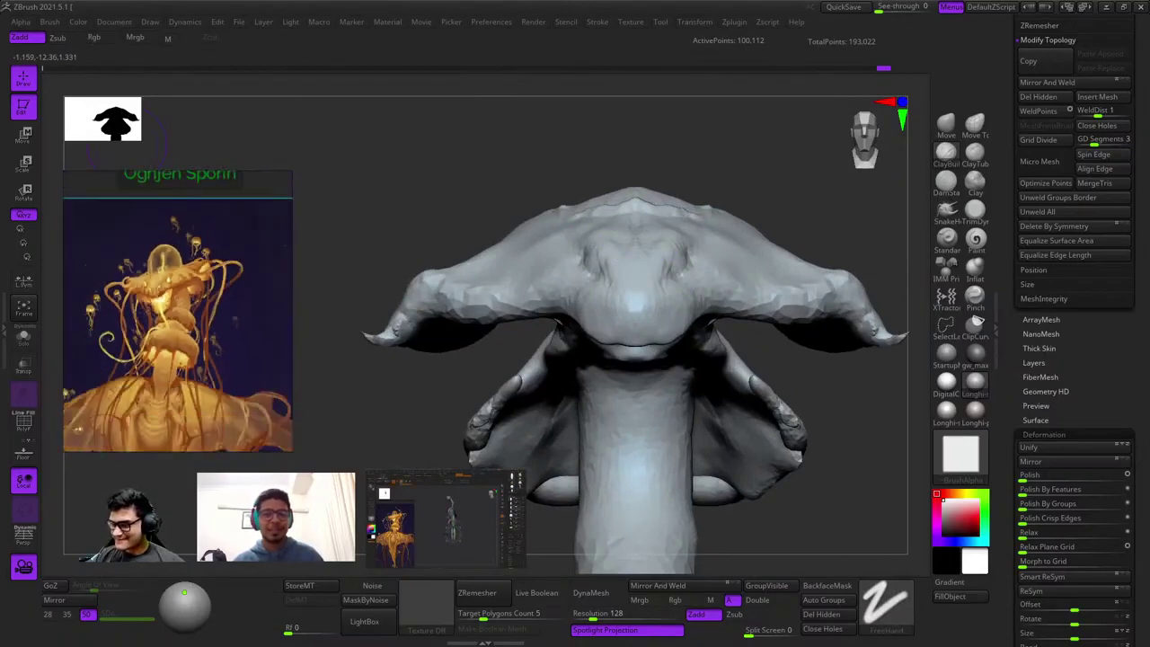
{"action": "mouse_move", "coordinate": [600, 158]}
{"action": "left_mouse_down"}
{"action": "mouse_move", "coordinate": [450, 162]}
{"action": "mouse_move", "coordinate": [513, 170]}
{"action": "mouse_move", "coordinate": [614, 222]}
{"action": "left_mouse_up"}
{"action": "mouse_move", "coordinate": [614, 223]}
{"action": "right_mouse_down", "text": "ctrl"}
{"action": "mouse_move", "coordinate": [609, 244]}
{"action": "mouse_move", "coordinate": [593, 206]}
{"action": "mouse_move", "coordinate": [610, 156]}
{"action": "mouse_move", "coordinate": [575, 193]}
{"action": "mouse_move", "coordinate": [611, 179]}
{"action": "mouse_move", "coordinate": [616, 272]}
{"action": "mouse_move", "coordinate": [603, 236]}
{"action": "right_mouse_up", "text": "ctrl"}
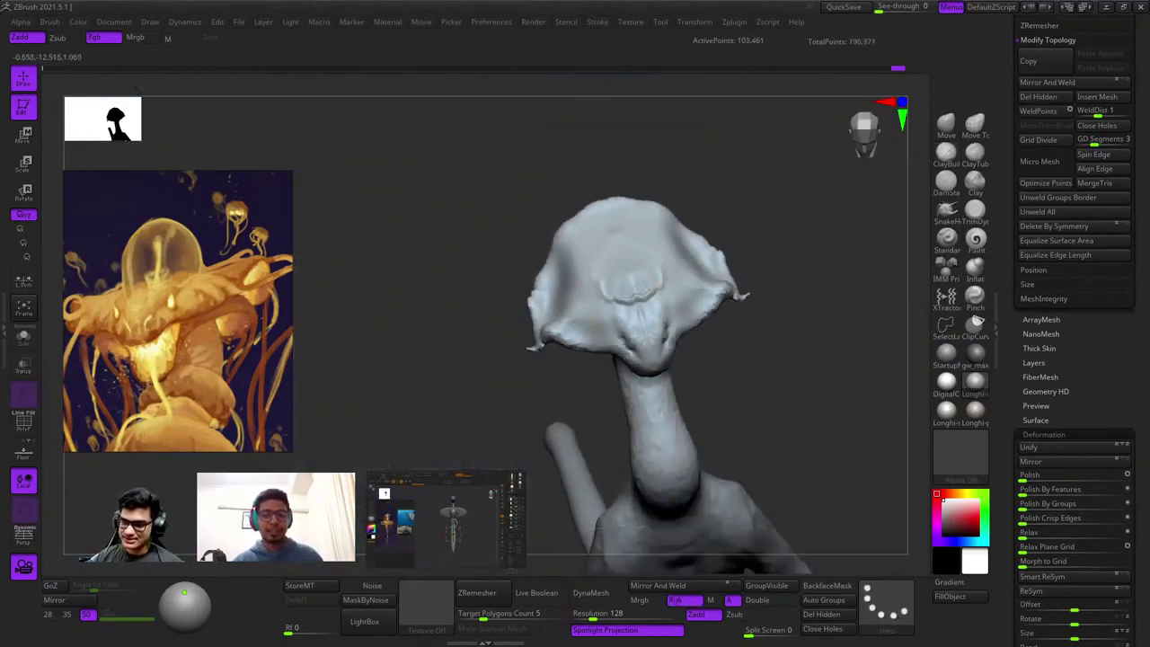
{"action": "left_click_drag", "start_coordinate": [616, 269], "coordinate": [603, 267], "text": "shift"}
{"action": "right_click_drag", "start_coordinate": [603, 267], "coordinate": [593, 223], "text": "shift"}
Check the head against the concept art, and reshape the neck into a rounder curve with the Move Topological brush.
{"action": "key", "text": "shift+f"}
{"action": "key", "text": "shift+f"}
{"action": "scroll", "coordinate": [178, 309], "scroll_direction": "up", "scroll_amount": 2}
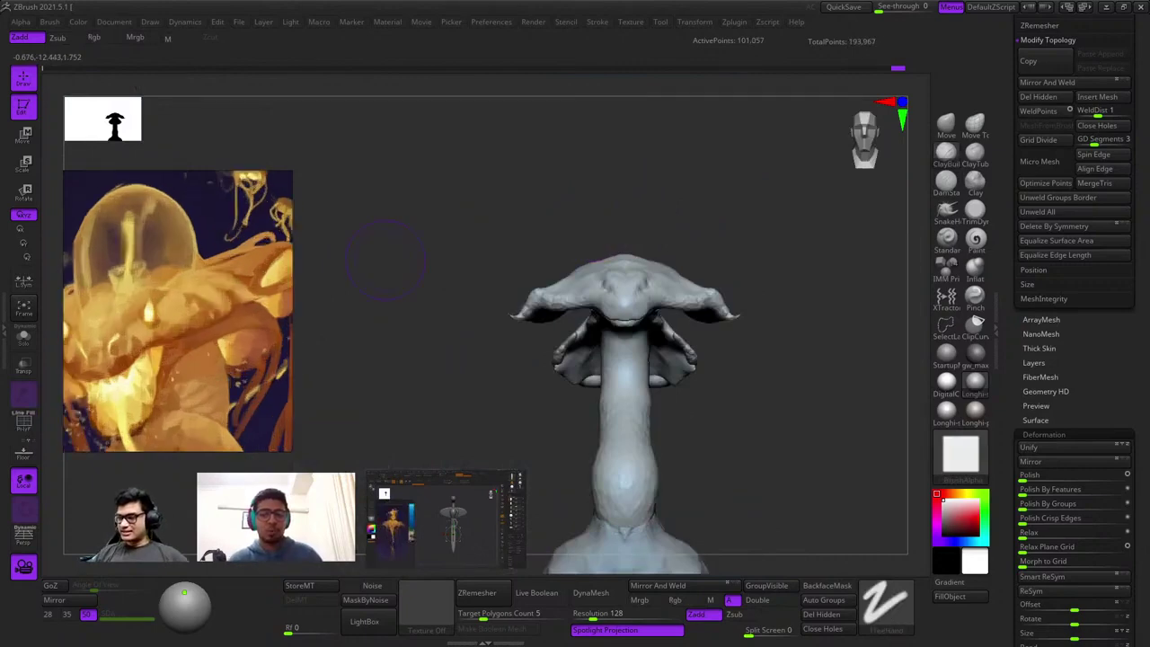
{"action": "scroll", "coordinate": [178, 310], "scroll_direction": "down", "scroll_amount": 4}
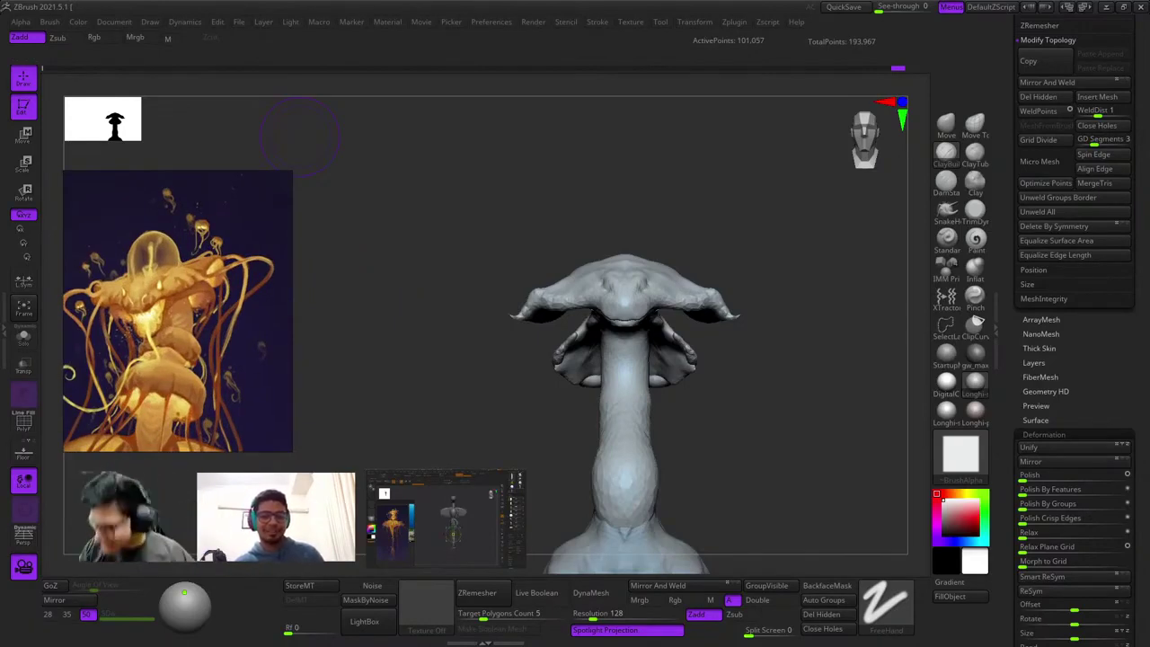
{"action": "right_click_drag", "start_coordinate": [809, 235], "coordinate": [680, 225]}
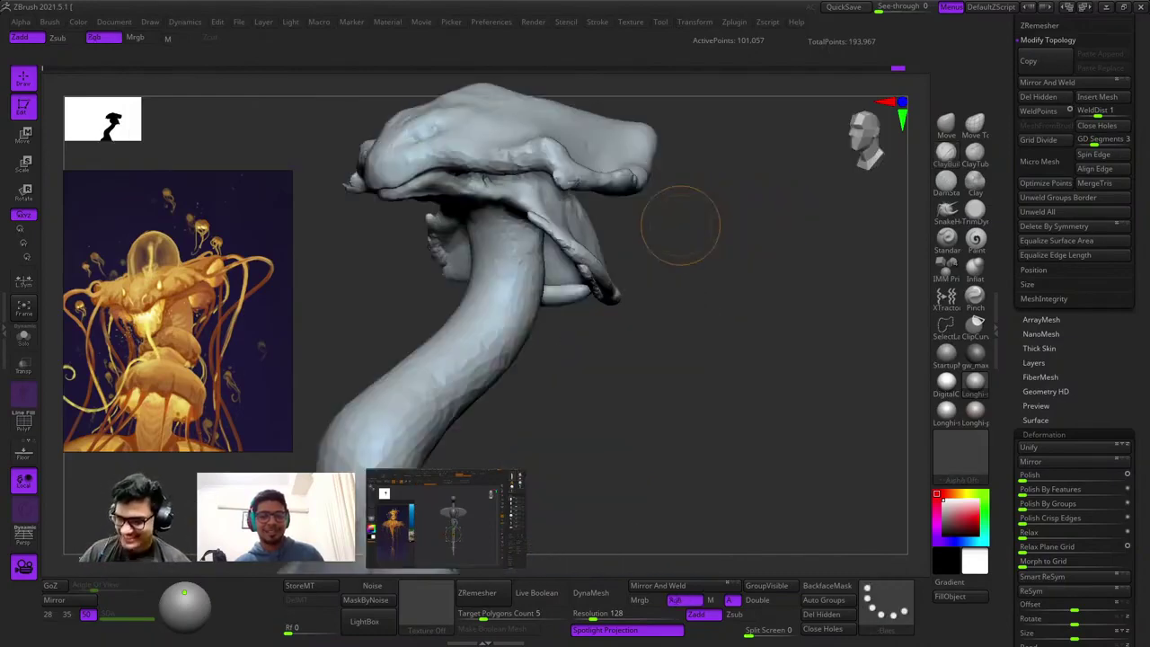
{"action": "key", "text": "f"}
{"action": "mouse_move", "coordinate": [557, 283]}
{"action": "right_mouse_down", "text": "alt"}
{"action": "mouse_move", "coordinate": [759, 355]}
{"action": "mouse_move", "coordinate": [682, 350]}
{"action": "right_mouse_up", "text": "alt"}
{"action": "right_click_drag", "start_coordinate": [683, 350], "coordinate": [601, 257], "text": "ctrl"}
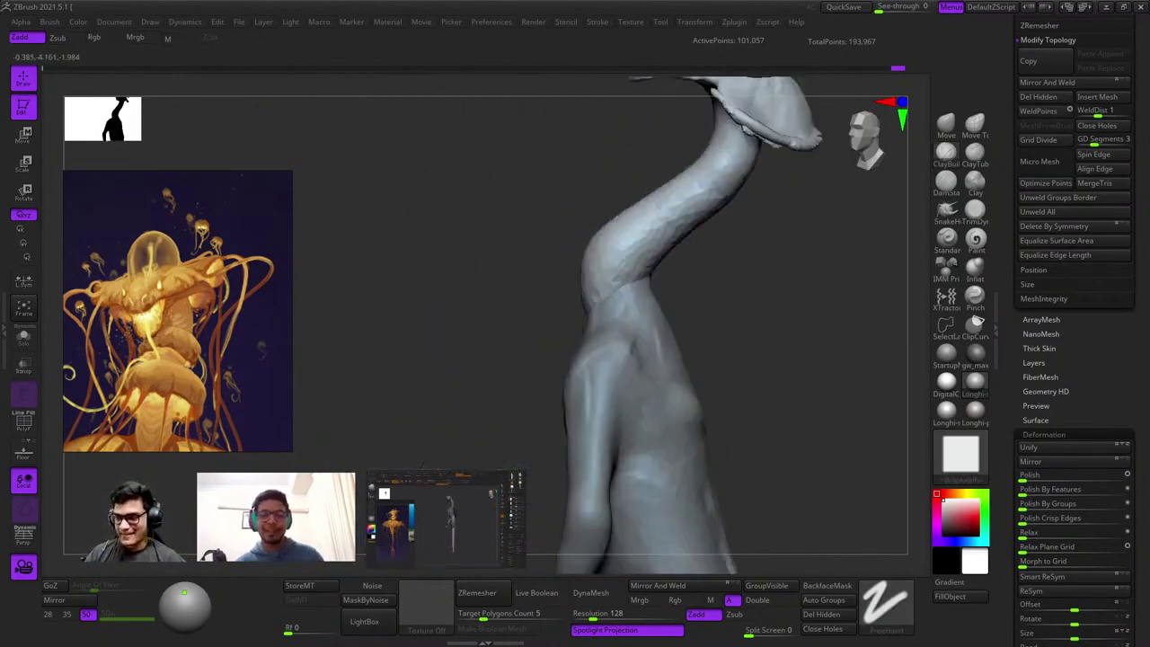
{"action": "left_click", "coordinate": [974, 126]}
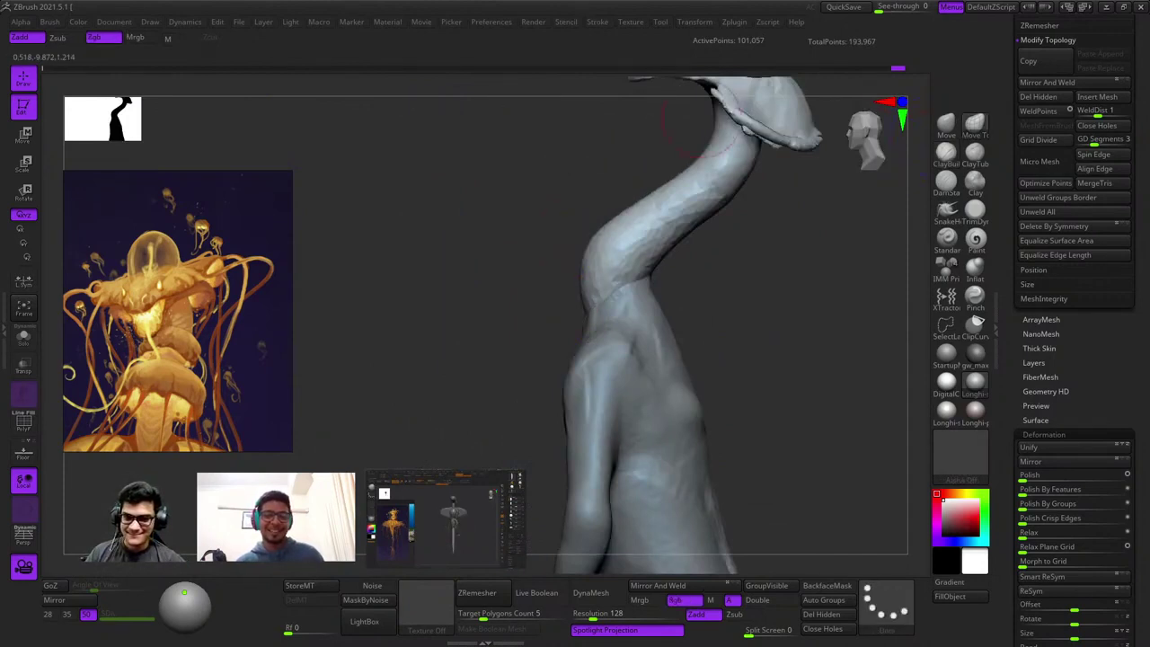
{"action": "key", "text": "space"}
{"action": "mouse_move", "coordinate": [636, 226]}
{"action": "left_mouse_down"}
{"action": "mouse_move", "coordinate": [644, 205]}
{"action": "mouse_move", "coordinate": [622, 169]}
{"action": "left_mouse_up"}
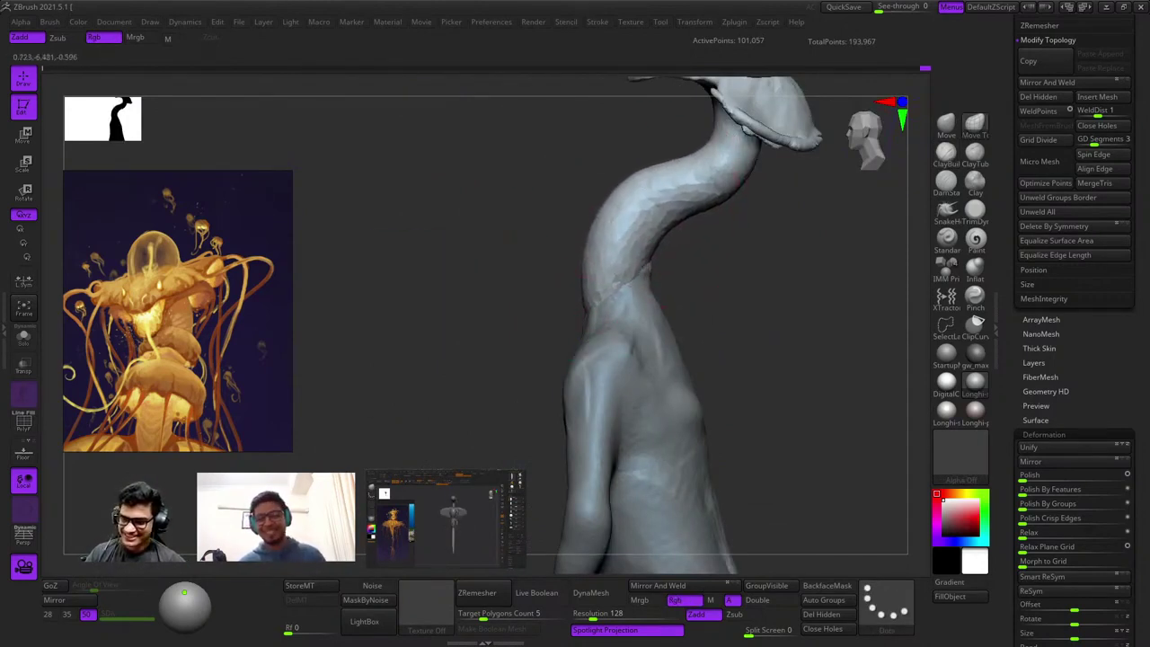
Undo the last neck change and refine the neck's curve with a resized Move Topological brush.
{"action": "right_click_drag", "start_coordinate": [609, 259], "coordinate": [596, 326], "text": "alt"}
{"action": "key", "text": "space"}
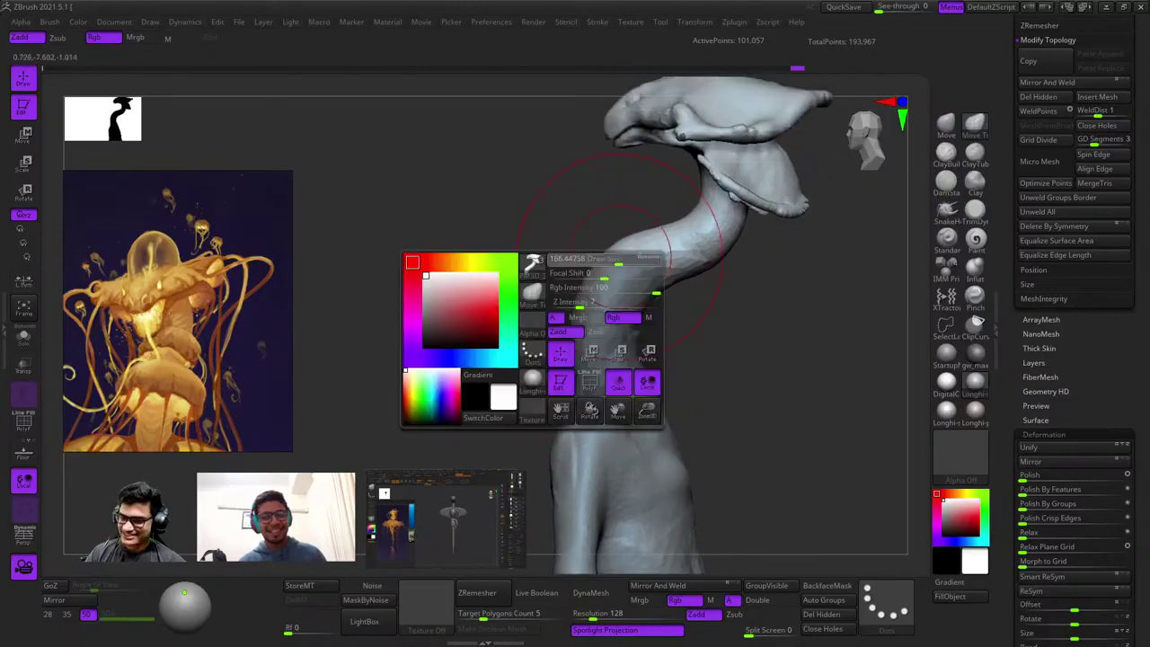
{"action": "key", "text": "ctrl+z"}
{"action": "right_click_drag", "start_coordinate": [721, 230], "coordinate": [753, 144]}
{"action": "left_click_drag", "start_coordinate": [722, 222], "coordinate": [734, 226]}
{"action": "right_click_drag", "start_coordinate": [734, 227], "coordinate": [557, 171]}
Select the body subtool and reshape the middle of the tail with a resized Move Topological brush.
{"action": "left_click", "coordinate": [648, 353], "text": "alt"}
{"action": "mouse_move", "coordinate": [602, 341]}
{"action": "right_mouse_down", "text": "ctrl"}
{"action": "mouse_move", "coordinate": [613, 308]}
{"action": "mouse_move", "coordinate": [637, 339]}
{"action": "right_mouse_up", "text": "ctrl"}
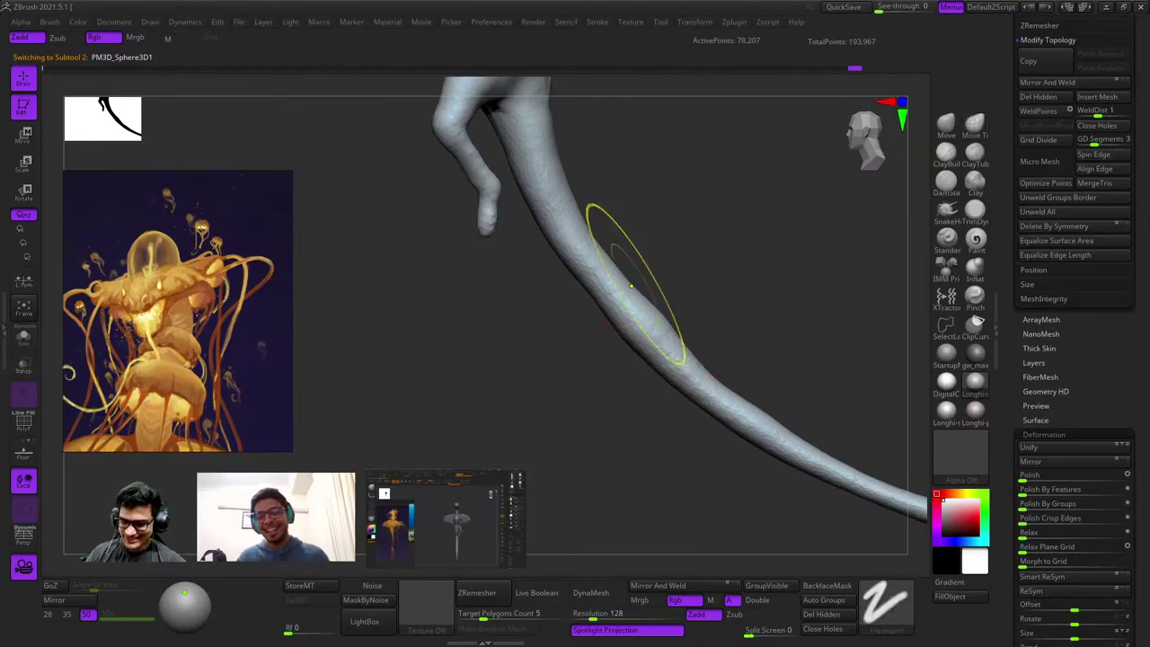
{"action": "right_click_drag", "start_coordinate": [632, 285], "coordinate": [693, 313], "text": "ctrl"}
{"action": "key", "text": "space"}
{"action": "left_click_drag", "start_coordinate": [693, 313], "coordinate": [674, 303]}
{"action": "right_click_drag", "start_coordinate": [675, 303], "coordinate": [663, 286]}
{"action": "right_click_drag", "start_coordinate": [663, 285], "coordinate": [651, 271], "text": "ctrl"}
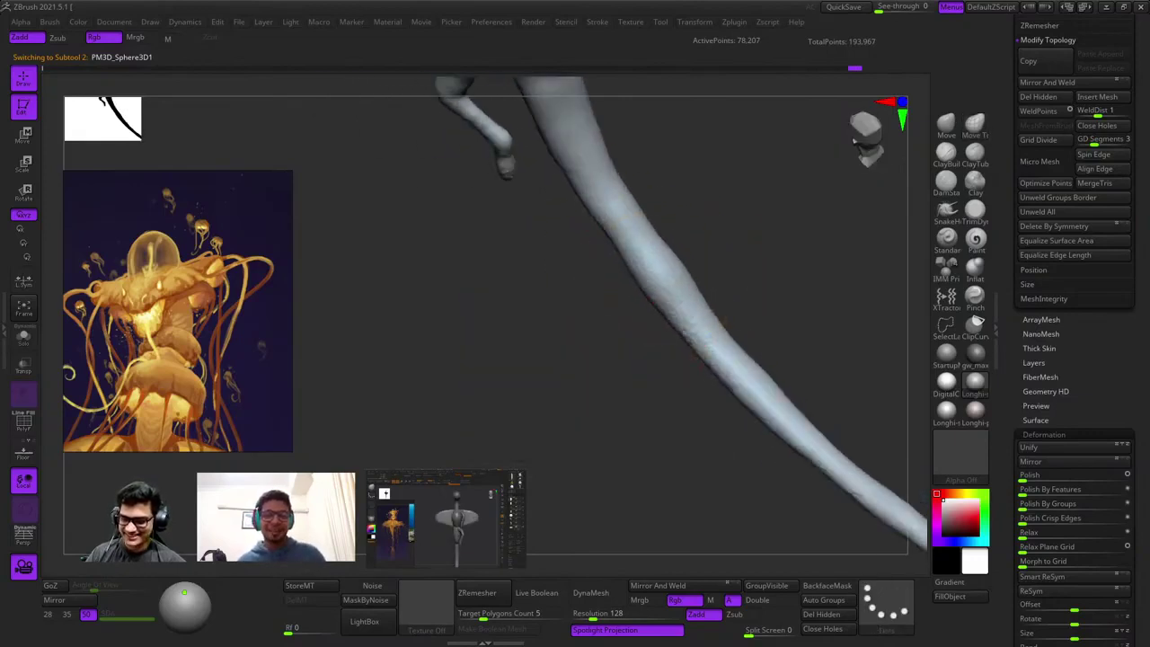
{"action": "left_click_drag", "start_coordinate": [644, 261], "coordinate": [660, 331], "text": "alt"}
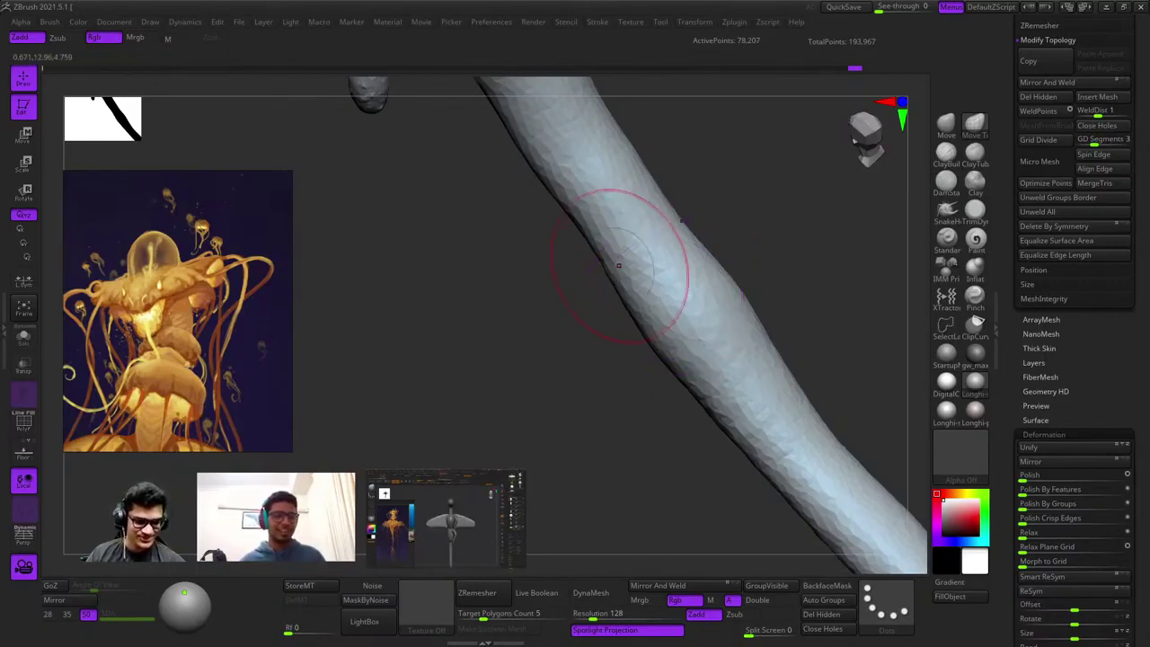
Smooth the lumpy surface along the tail from below the hips toward the tip.
{"action": "left_click_drag", "start_coordinate": [710, 414], "coordinate": [641, 291]}
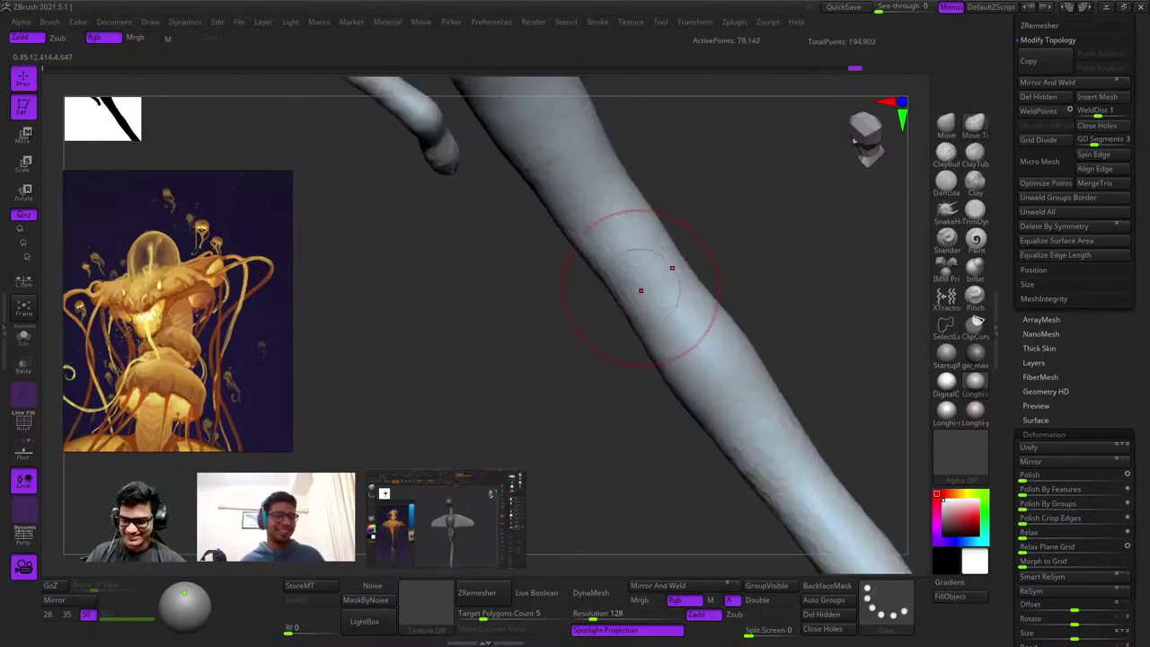
{"action": "mouse_move", "coordinate": [685, 377]}
{"action": "left_mouse_down"}
{"action": "mouse_move", "coordinate": [655, 347]}
{"action": "mouse_move", "coordinate": [647, 398]}
{"action": "mouse_move", "coordinate": [616, 333]}
{"action": "mouse_move", "coordinate": [666, 330]}
{"action": "left_mouse_up"}
{"action": "mouse_move", "coordinate": [666, 330]}
{"action": "right_mouse_down", "text": "ctrl"}
{"action": "mouse_move", "coordinate": [708, 390]}
{"action": "mouse_move", "coordinate": [662, 311]}
{"action": "right_mouse_up", "text": "ctrl"}
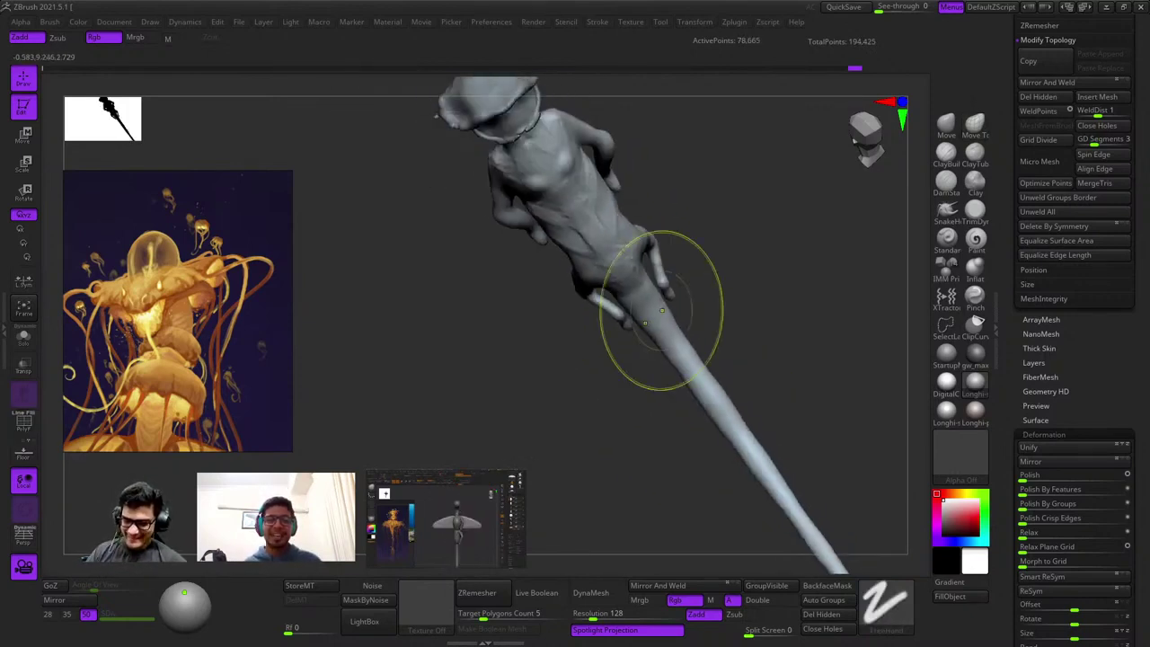
{"action": "mouse_move", "coordinate": [693, 360]}
{"action": "left_mouse_down"}
{"action": "mouse_move", "coordinate": [716, 401]}
{"action": "mouse_move", "coordinate": [701, 382]}
{"action": "left_mouse_up"}
{"action": "mouse_move", "coordinate": [700, 382]}
{"action": "right_mouse_down", "text": "ctrl"}
{"action": "mouse_move", "coordinate": [718, 409]}
{"action": "mouse_move", "coordinate": [682, 269]}
{"action": "right_mouse_up", "text": "ctrl"}
{"action": "key", "text": "ctrl+shift+z"}
{"action": "key", "text": "f"}
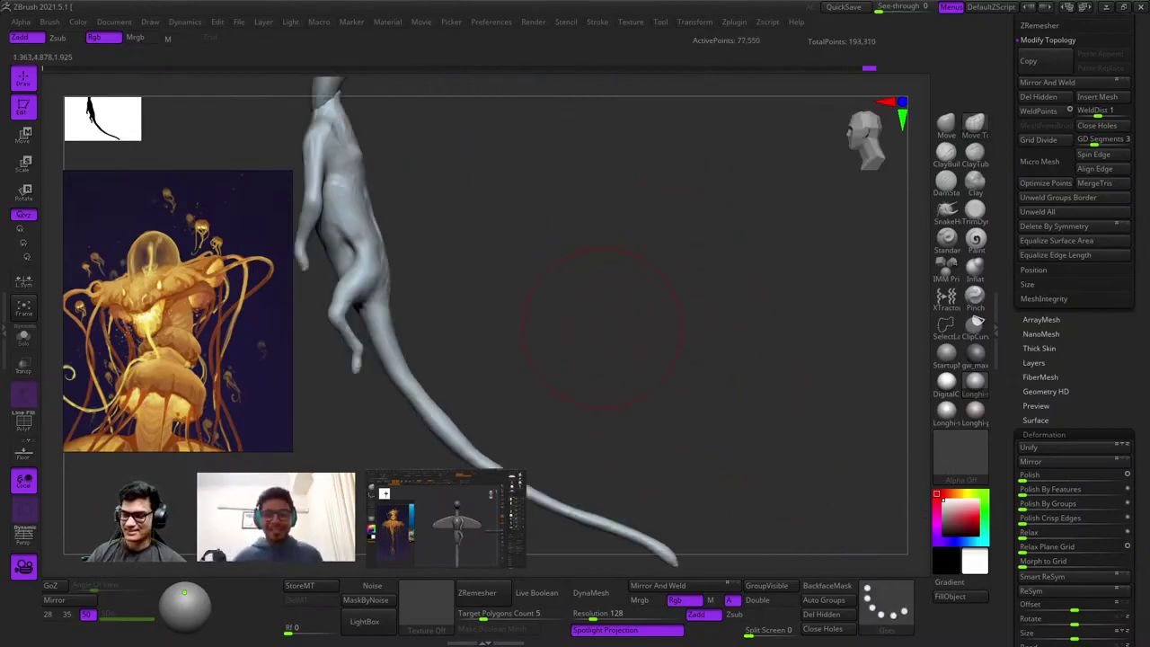
Examine the whole figure from the side, back and front, comparing its silhouette with the concept art.
{"action": "left_click_drag", "start_coordinate": [665, 280], "coordinate": [744, 287], "text": "alt"}
{"action": "left_click_drag", "start_coordinate": [643, 268], "coordinate": [696, 270]}
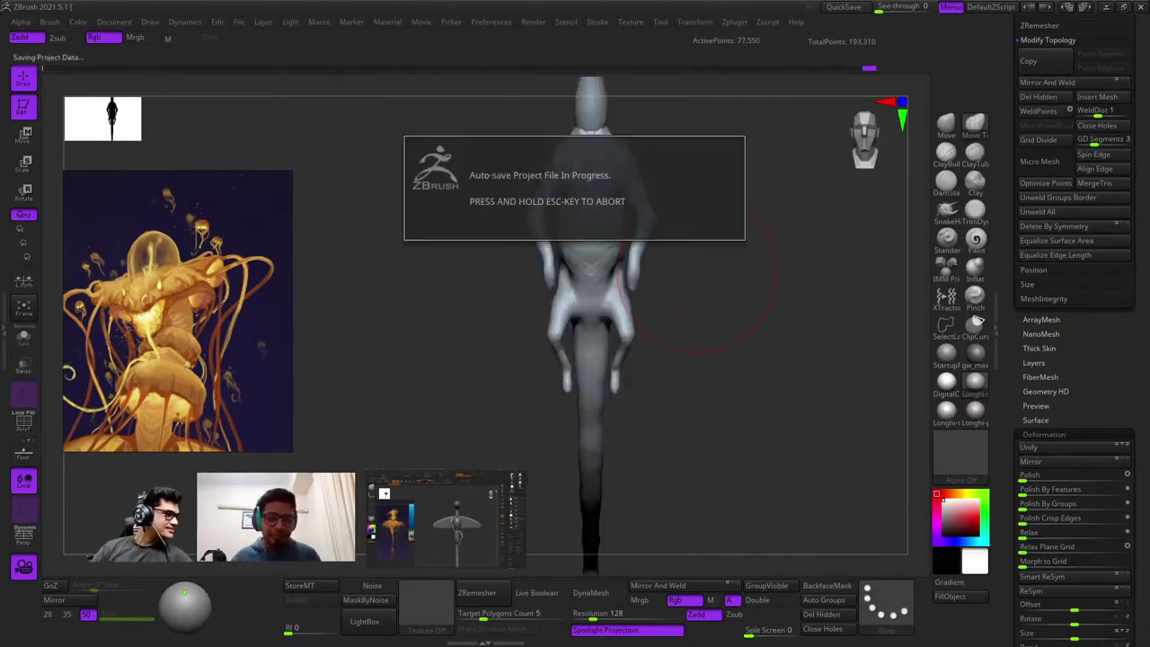
{"action": "key", "text": "f"}
{"action": "key", "text": "f"}
{"action": "left_click_drag", "start_coordinate": [631, 343], "coordinate": [603, 282]}
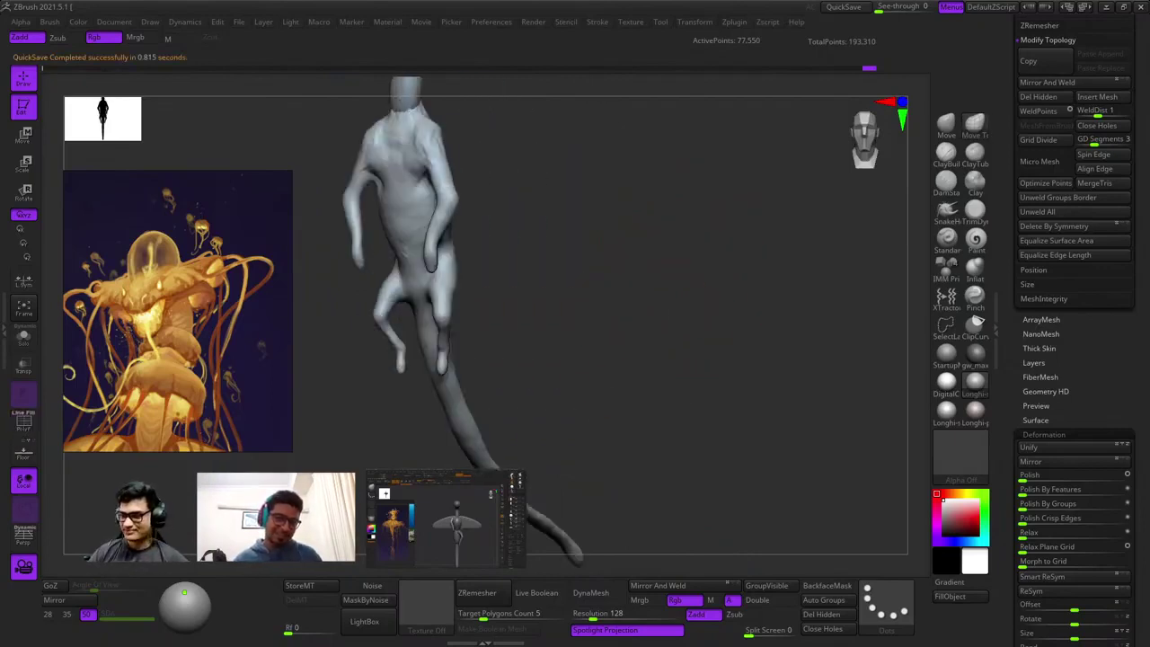
{"action": "right_click_drag", "start_coordinate": [603, 283], "coordinate": [620, 368], "text": "ctrl"}
{"action": "mouse_move", "coordinate": [620, 368]}
{"action": "right_mouse_down"}
{"action": "mouse_move", "coordinate": [577, 334]}
{"action": "mouse_move", "coordinate": [674, 301]}
{"action": "right_mouse_up"}
{"action": "right_click_drag", "start_coordinate": [674, 301], "coordinate": [677, 276], "text": "ctrl"}
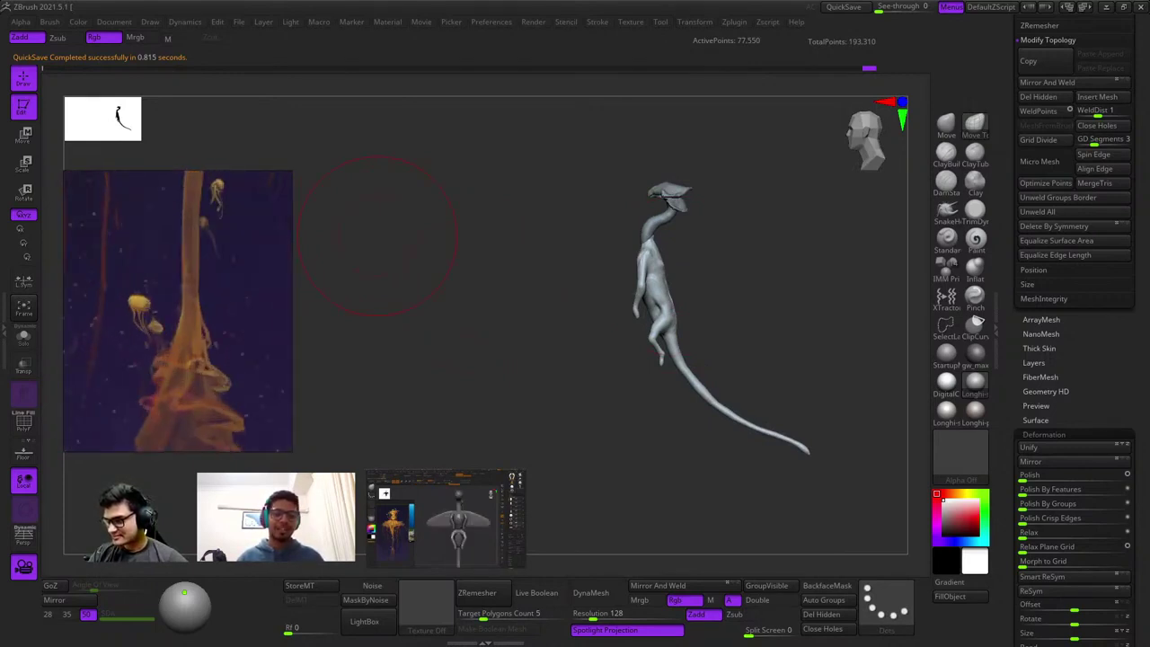
{"action": "left_click_drag", "start_coordinate": [510, 380], "coordinate": [563, 385], "text": "shift"}
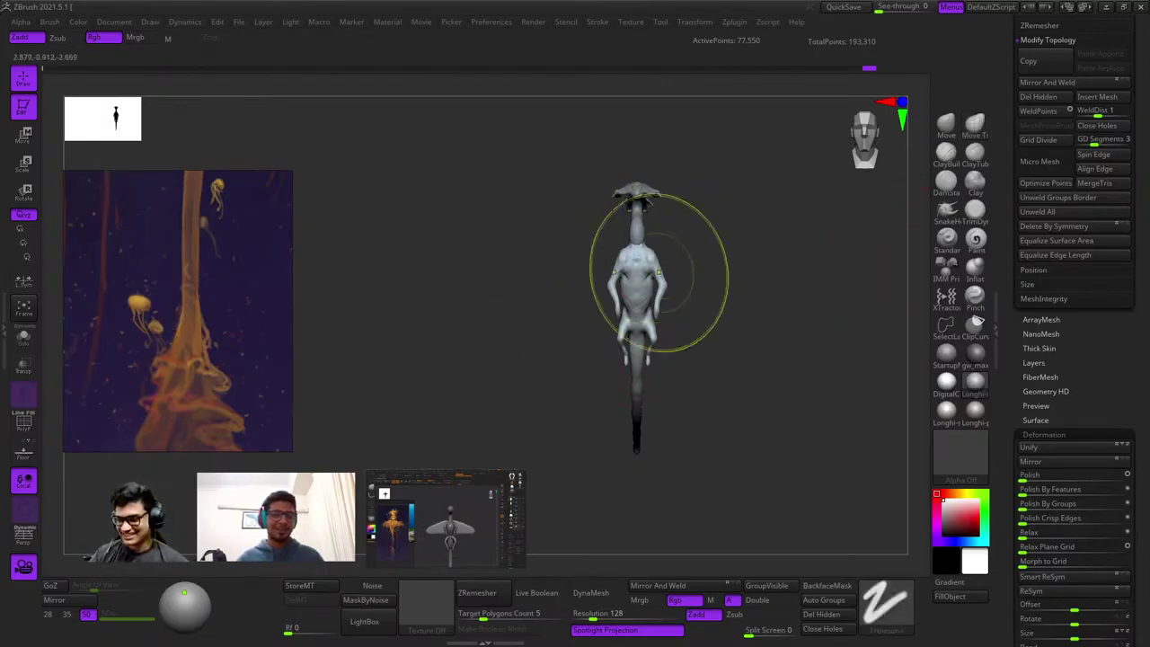
{"action": "right_click_drag", "start_coordinate": [662, 275], "coordinate": [533, 296]}
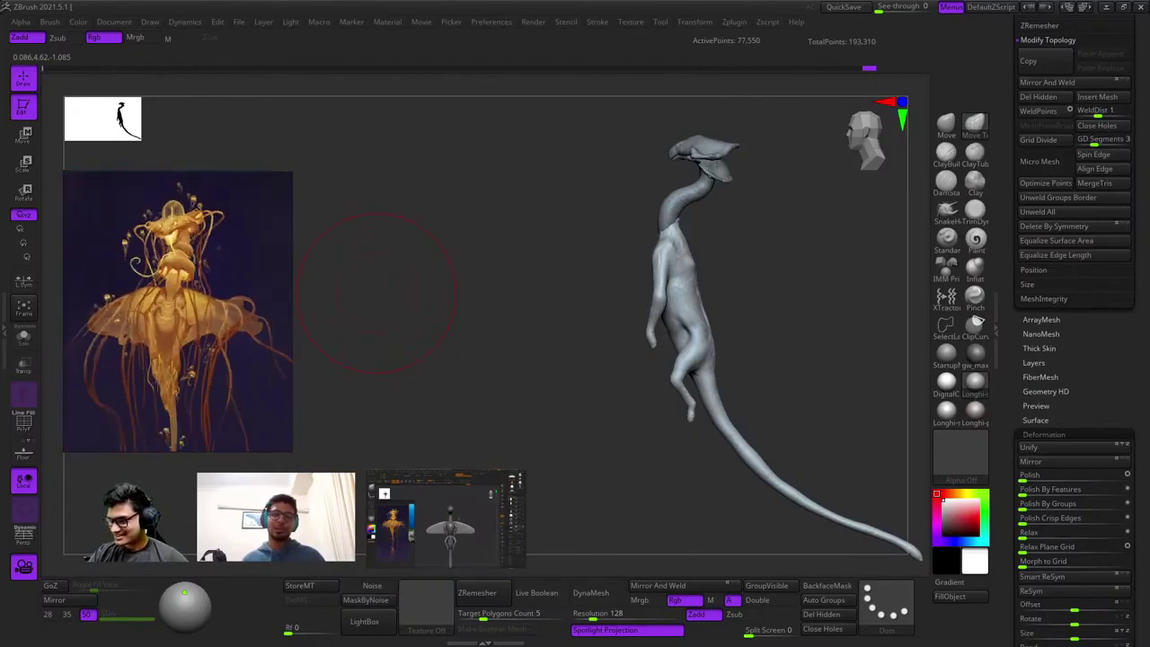
Inspect the junction of the neck and torso by switching between the two subtools and toggling their wireframe.
{"action": "right_click_drag", "start_coordinate": [376, 293], "coordinate": [658, 359], "text": "ctrl"}
{"action": "left_click", "coordinate": [659, 268], "text": "alt"}
{"action": "key", "text": "shift+f"}
{"action": "key", "text": "shift+f"}
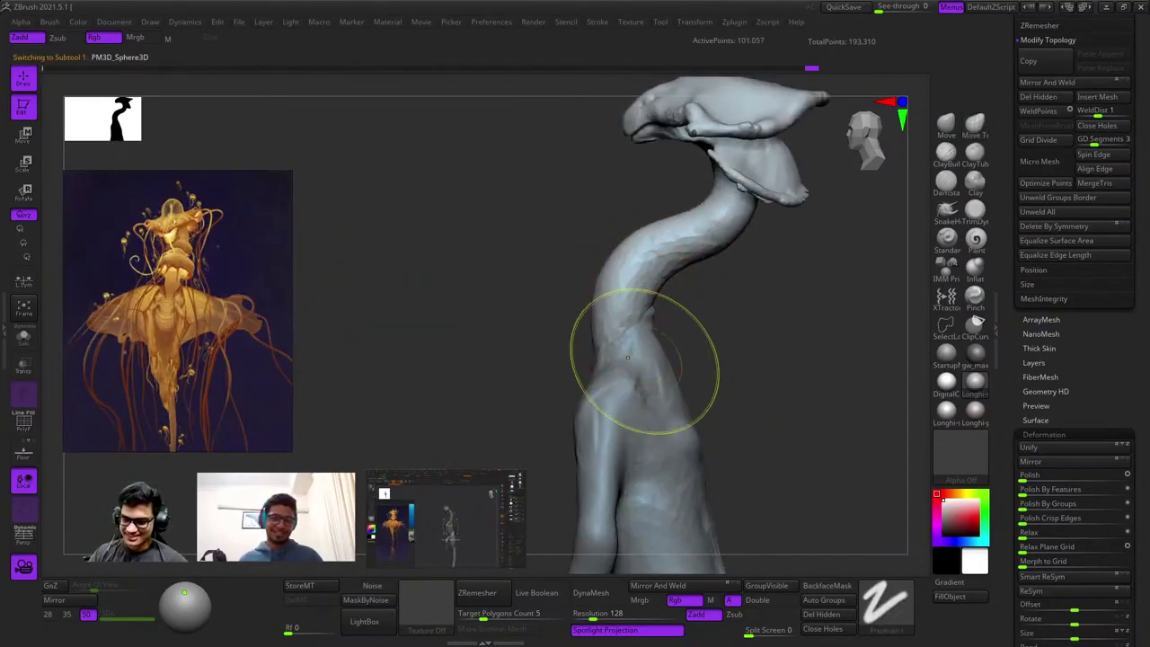
{"action": "key", "text": "space"}
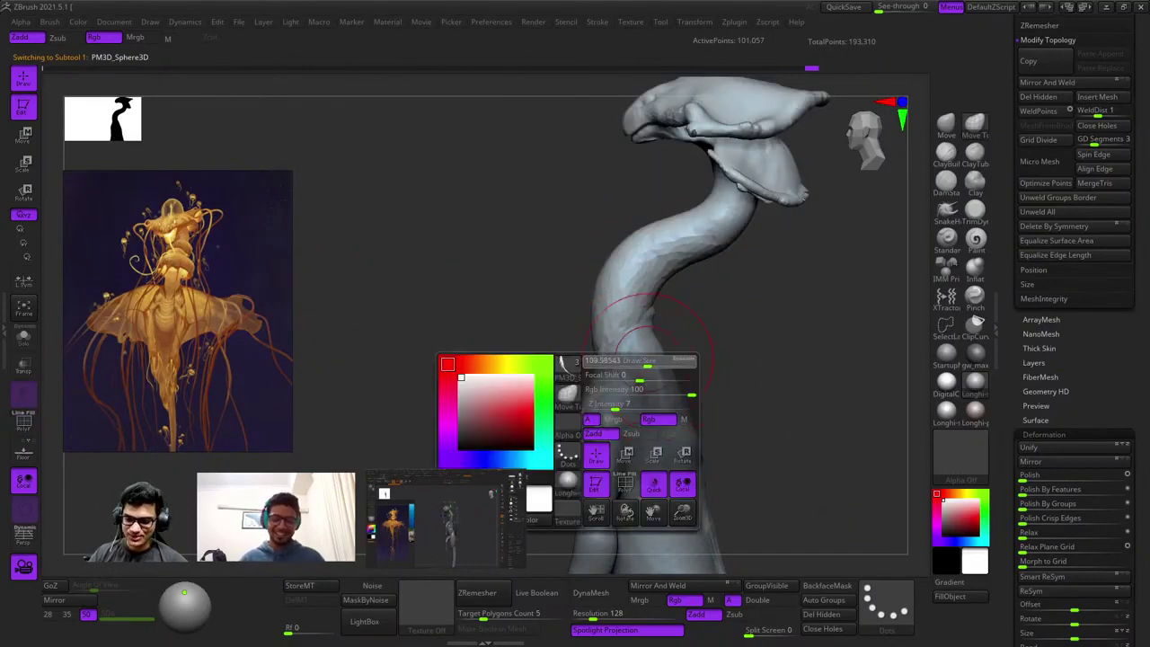
{"action": "left_click", "coordinate": [641, 372], "text": "alt"}
{"action": "key", "text": "shift+f"}
{"action": "key", "text": "shift+f"}
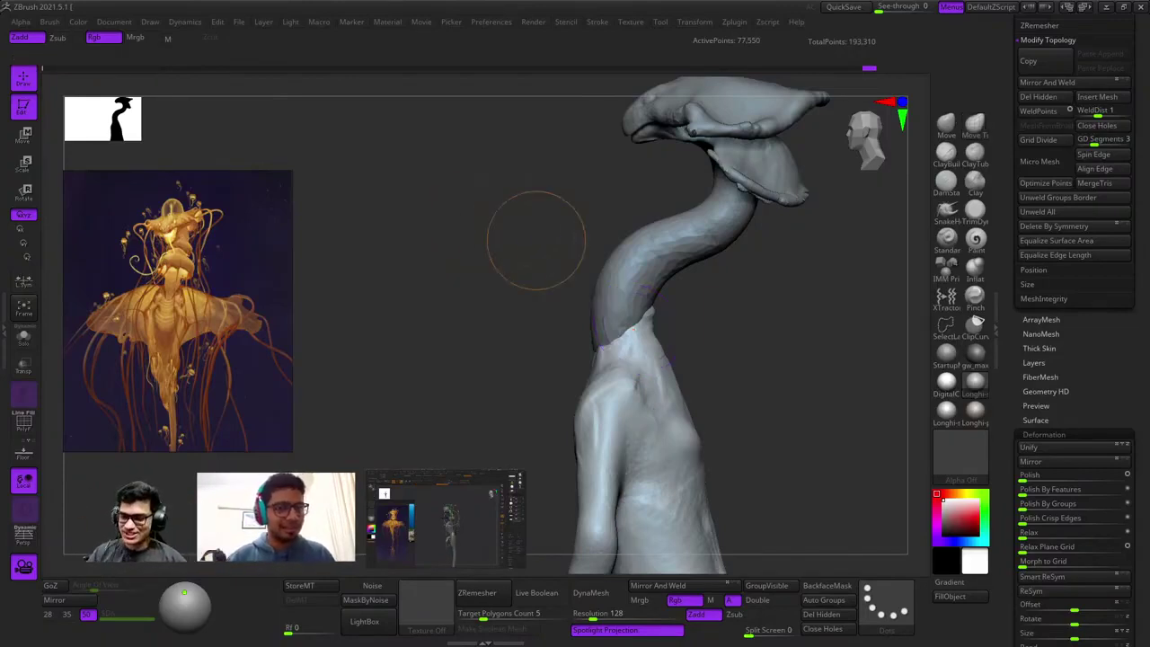
{"action": "mouse_move", "coordinate": [582, 242]}
{"action": "right_mouse_down", "text": "ctrl"}
{"action": "mouse_move", "coordinate": [667, 479]}
{"action": "mouse_move", "coordinate": [640, 259]}
{"action": "right_mouse_up", "text": "ctrl"}
{"action": "key", "text": "shift+f"}
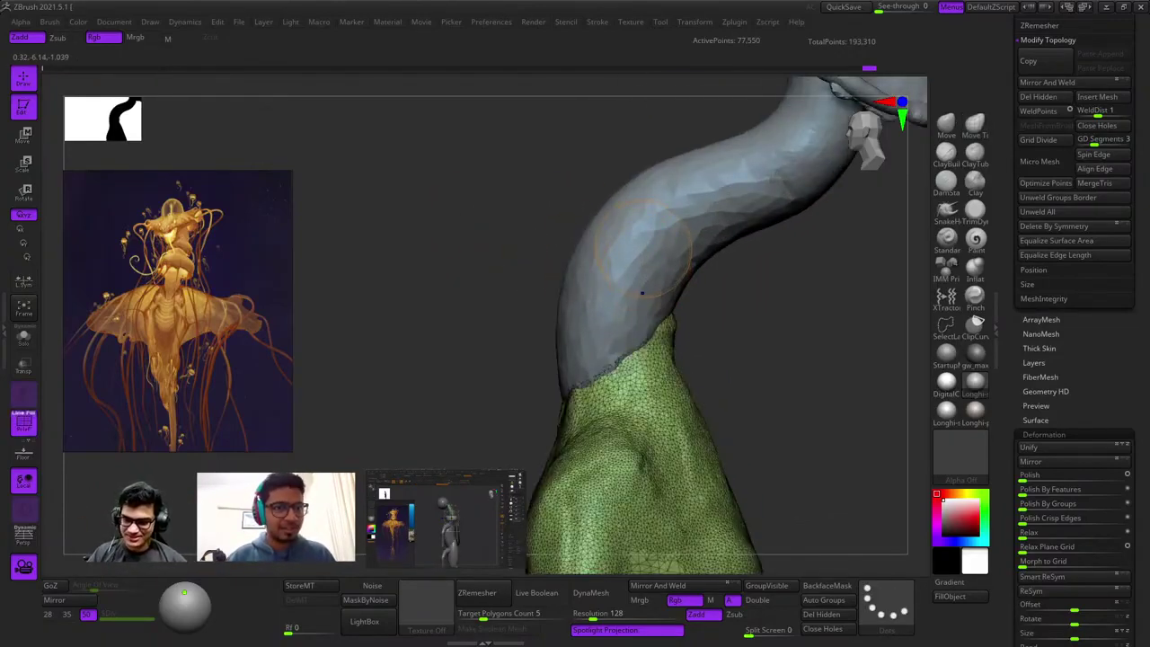
{"action": "key", "text": "shift+f"}
Select the head and neck subtool and push out the inner curve of the lower neck with an enlarged Move Topological brush.
{"action": "left_click", "coordinate": [673, 259], "text": "alt"}
{"action": "key", "text": "shift+f"}
{"action": "key", "text": "shift+f"}
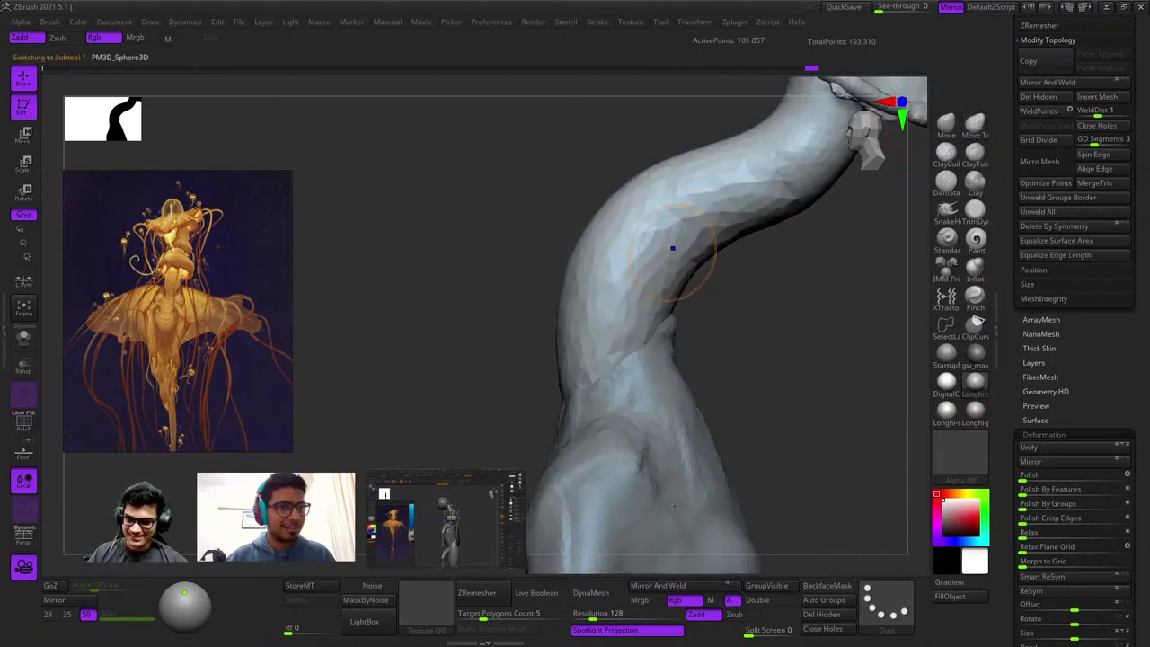
{"action": "key", "text": "space"}
{"action": "left_click_drag", "start_coordinate": [628, 269], "coordinate": [663, 271]}
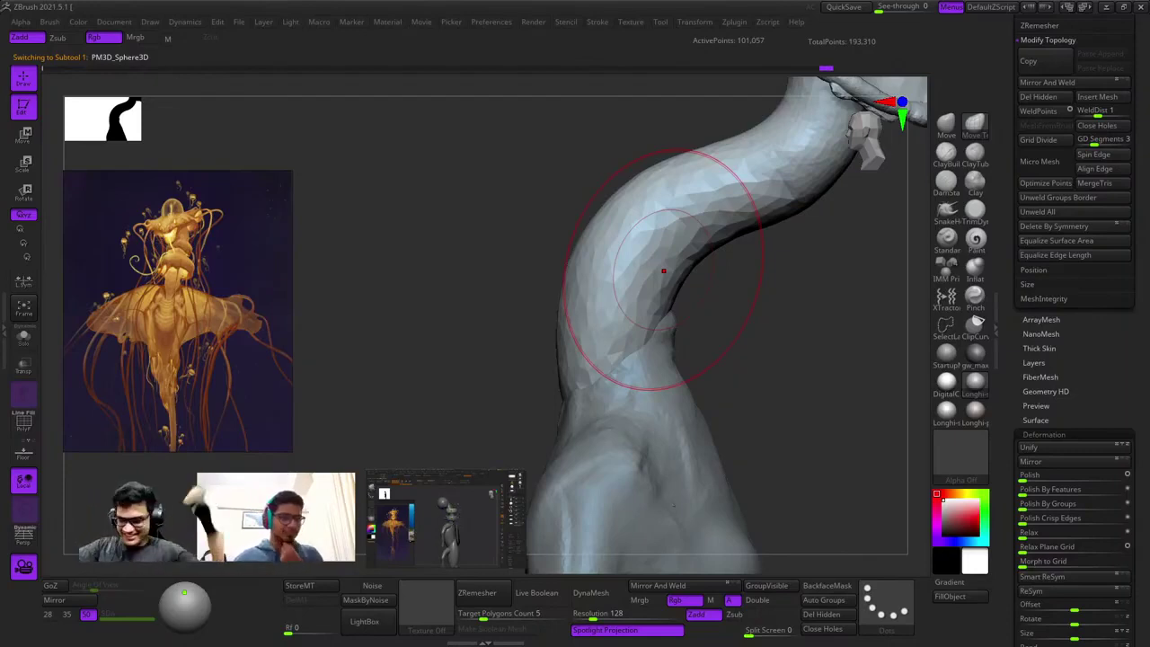
{"action": "right_click_drag", "start_coordinate": [657, 329], "coordinate": [657, 256], "text": "ctrl"}
{"action": "right_click_drag", "start_coordinate": [656, 256], "coordinate": [652, 295]}
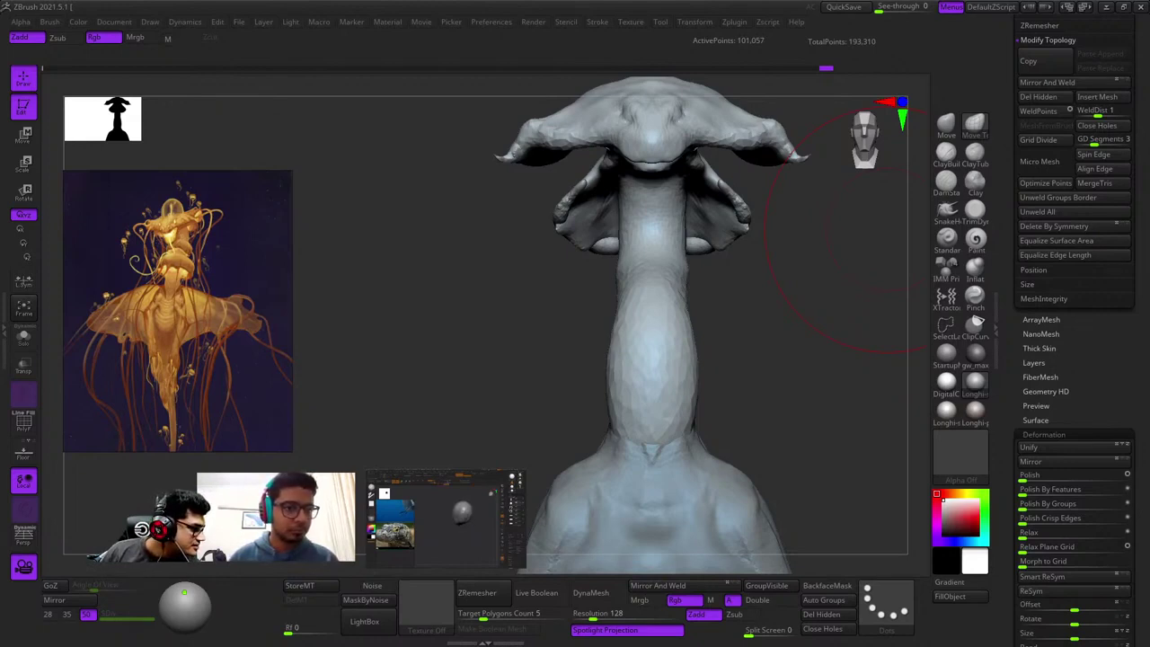
Browse the full reference board for other images around the jellyfish concept art.
{"action": "scroll", "coordinate": [212, 320], "scroll_direction": "down", "scroll_amount": 8}
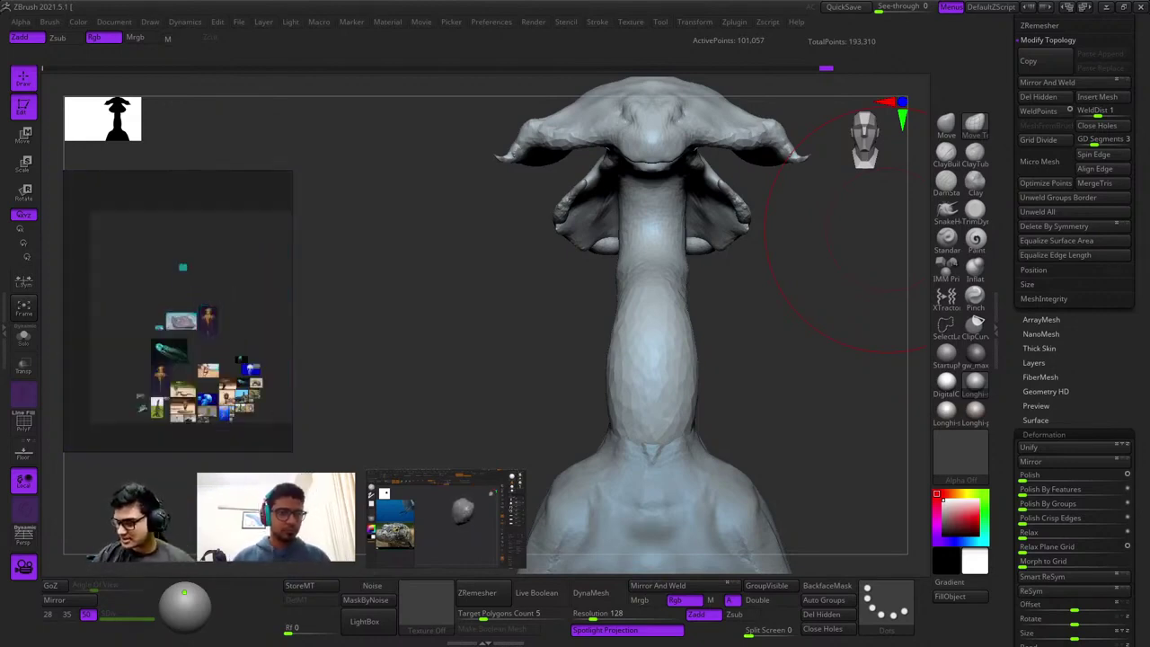
{"action": "scroll", "coordinate": [182, 267], "scroll_direction": "up", "scroll_amount": 5}
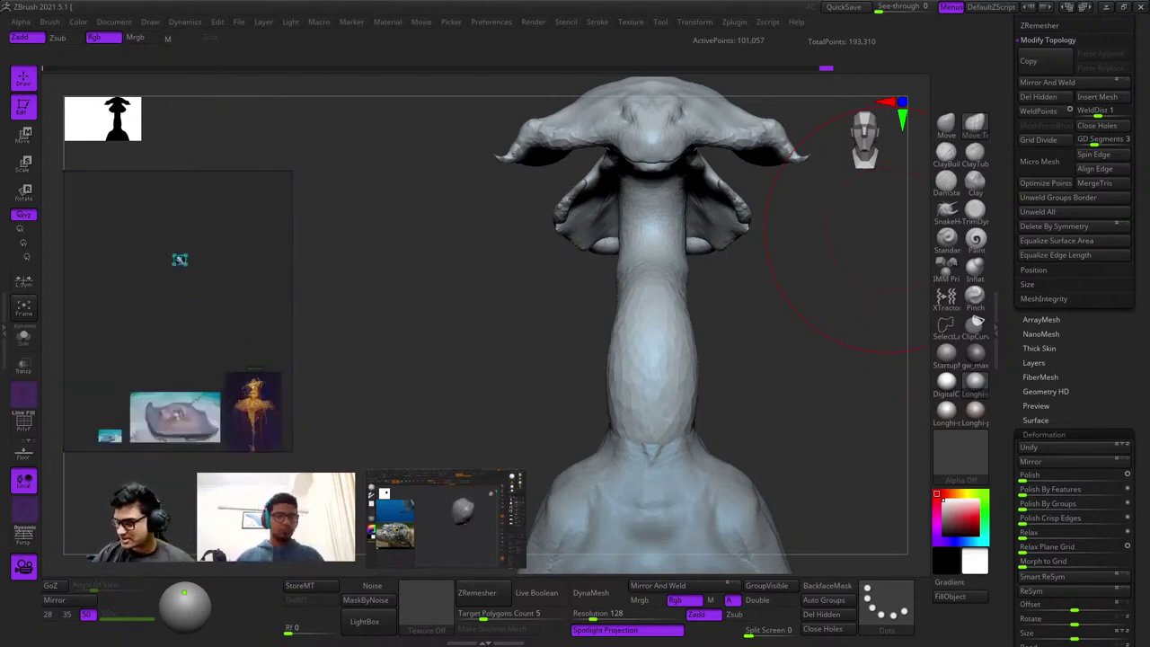
Place the sea angel photo beside the stingray and the golden creature painting on the reference board.
{"action": "double_click", "coordinate": [189, 349]}
{"action": "scroll", "coordinate": [184, 319], "scroll_direction": "up", "scroll_amount": 5}
{"action": "scroll", "coordinate": [175, 309], "scroll_direction": "down", "scroll_amount": 10}
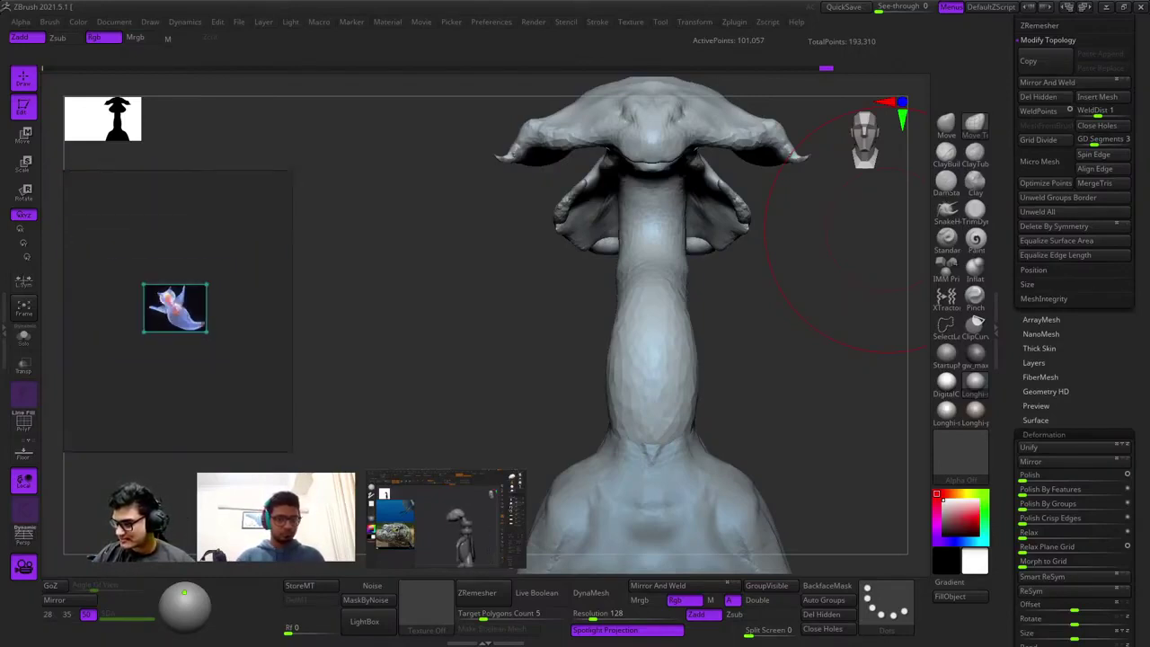
{"action": "left_click_drag", "start_coordinate": [175, 308], "coordinate": [192, 363]}
Examine the golden jellyfish-like creature painting and the surrounding images on the reference board.
{"action": "double_click", "coordinate": [191, 363]}
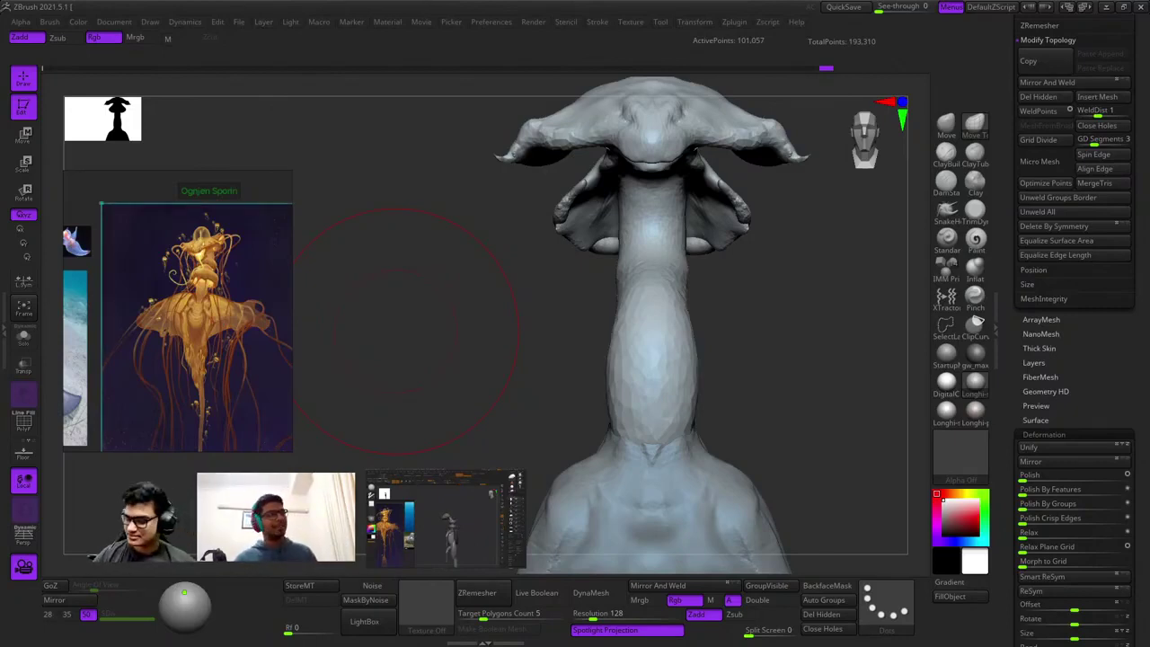
{"action": "scroll", "coordinate": [189, 260], "scroll_direction": "down", "scroll_amount": 8}
{"action": "scroll", "coordinate": [128, 259], "scroll_direction": "up", "scroll_amount": 5}
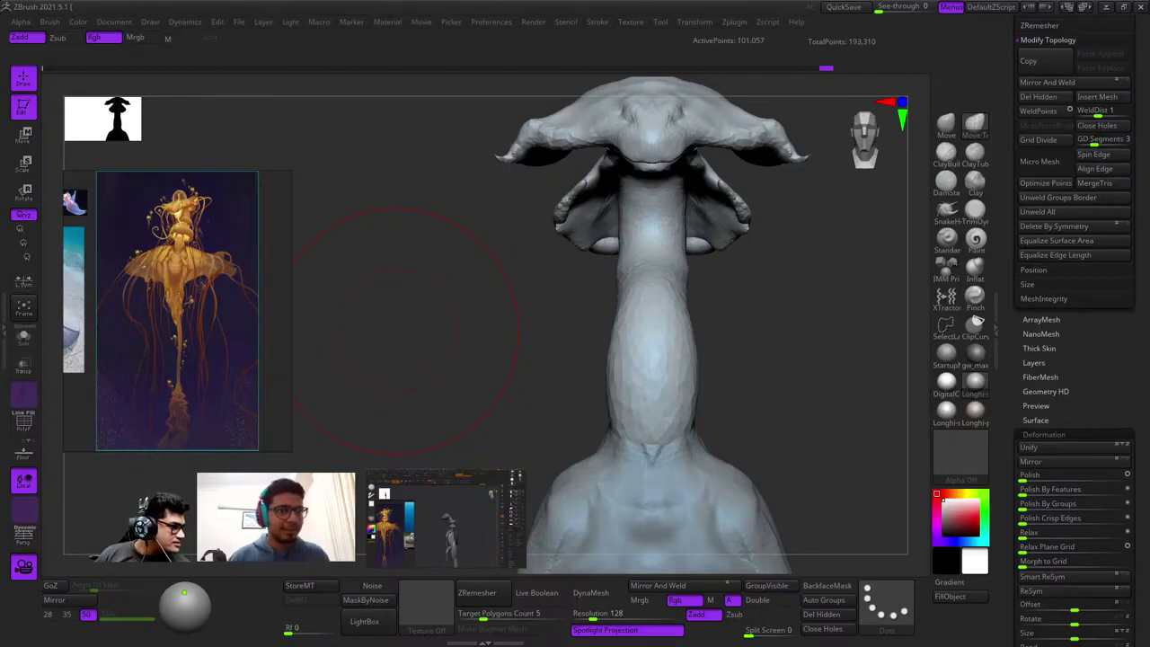
{"action": "scroll", "coordinate": [190, 297], "scroll_direction": "down", "scroll_amount": 4}
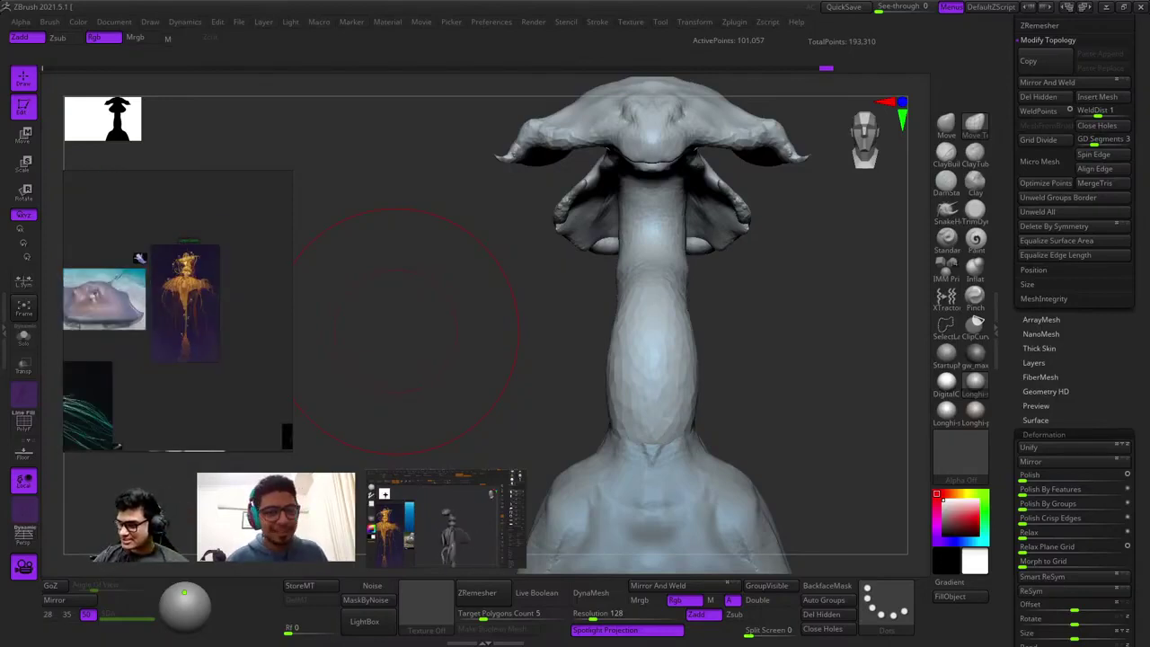
{"action": "scroll", "coordinate": [143, 260], "scroll_direction": "down", "scroll_amount": 5}
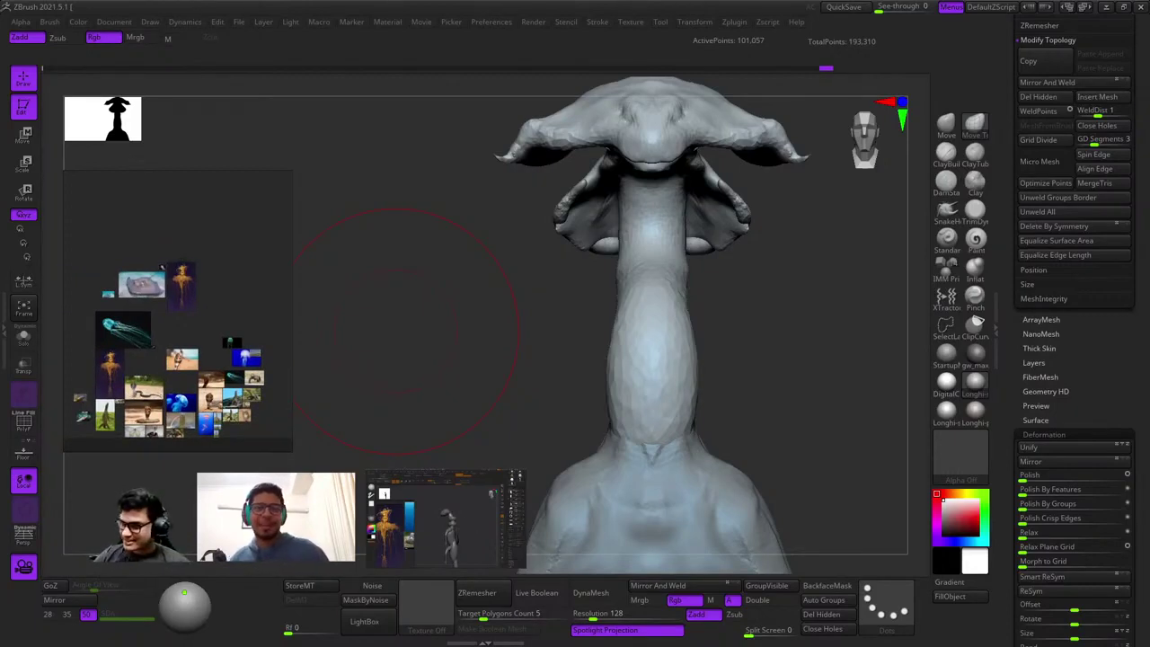
{"action": "scroll", "coordinate": [180, 269], "scroll_direction": "up", "scroll_amount": 5}
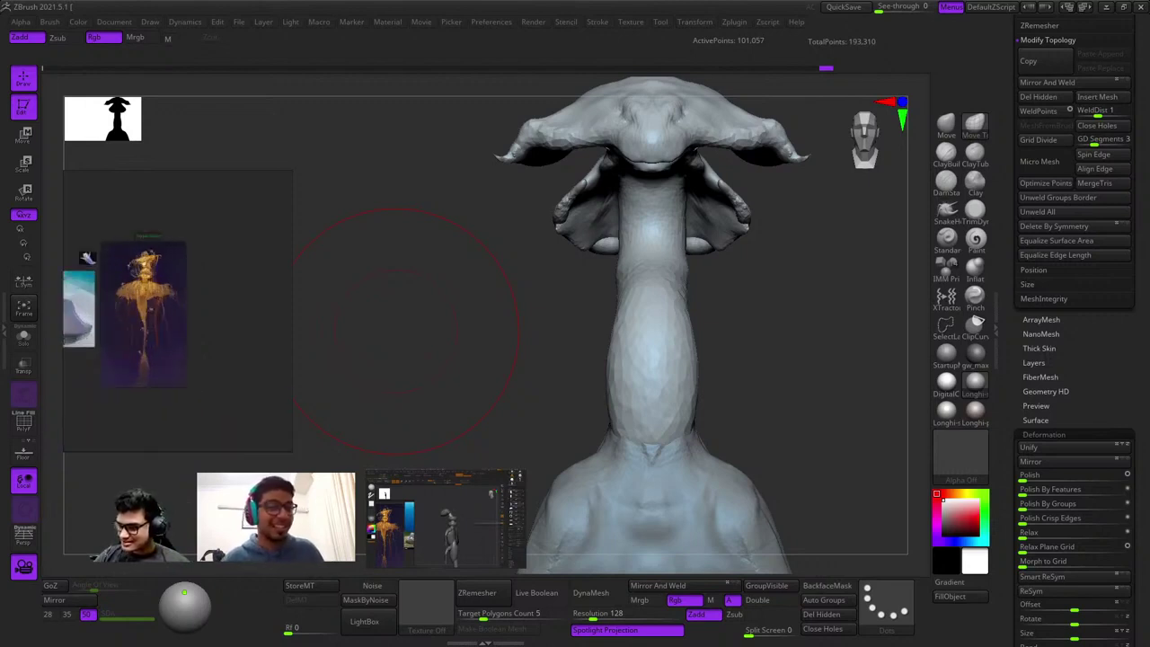
Paste the blue sea slug photo onto the reference board and enlarge it to show the fringed fins and body.
{"action": "key", "text": "ctrl+v"}
{"action": "scroll", "coordinate": [184, 296], "scroll_direction": "down", "scroll_amount": 4}
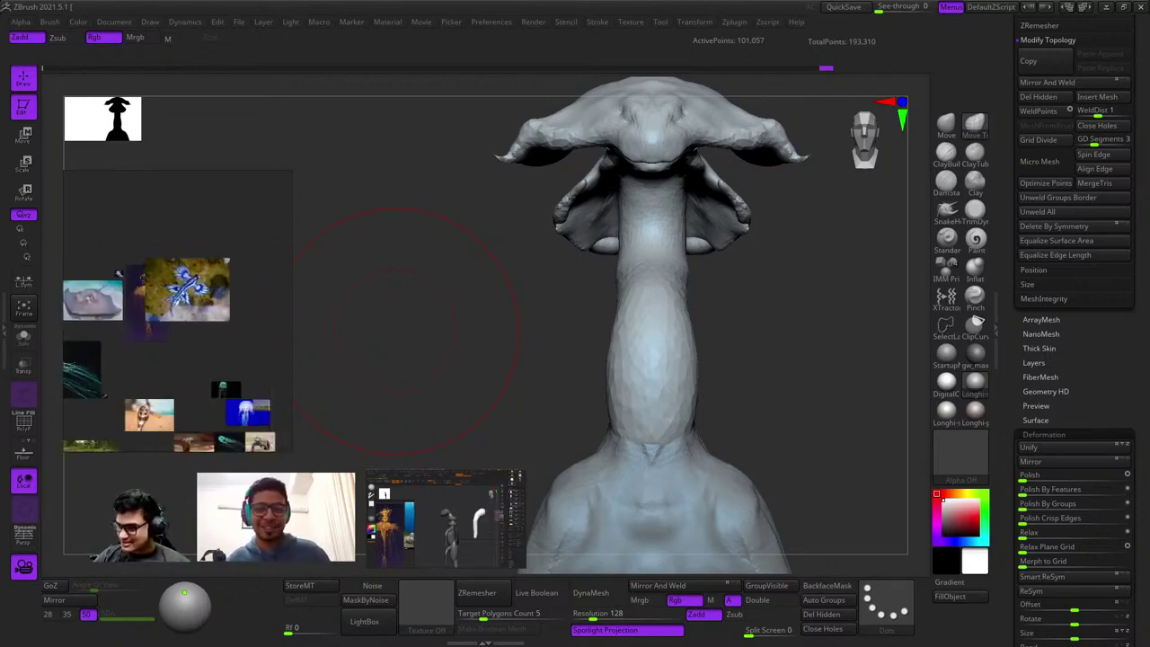
{"action": "scroll", "coordinate": [206, 289], "scroll_direction": "up", "scroll_amount": 8}
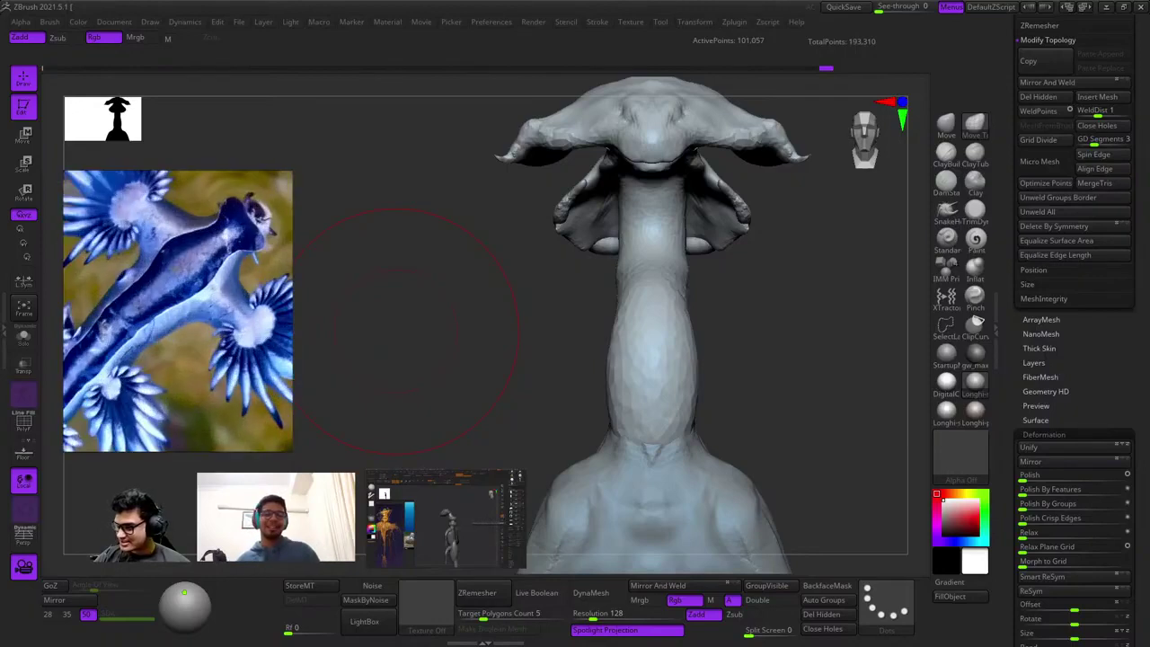
{"action": "scroll", "coordinate": [177, 310], "scroll_direction": "down", "scroll_amount": 2}
{"action": "middle_click_drag", "start_coordinate": [178, 310], "coordinate": [230, 296]}
{"action": "scroll", "coordinate": [178, 310], "scroll_direction": "up", "scroll_amount": 3}
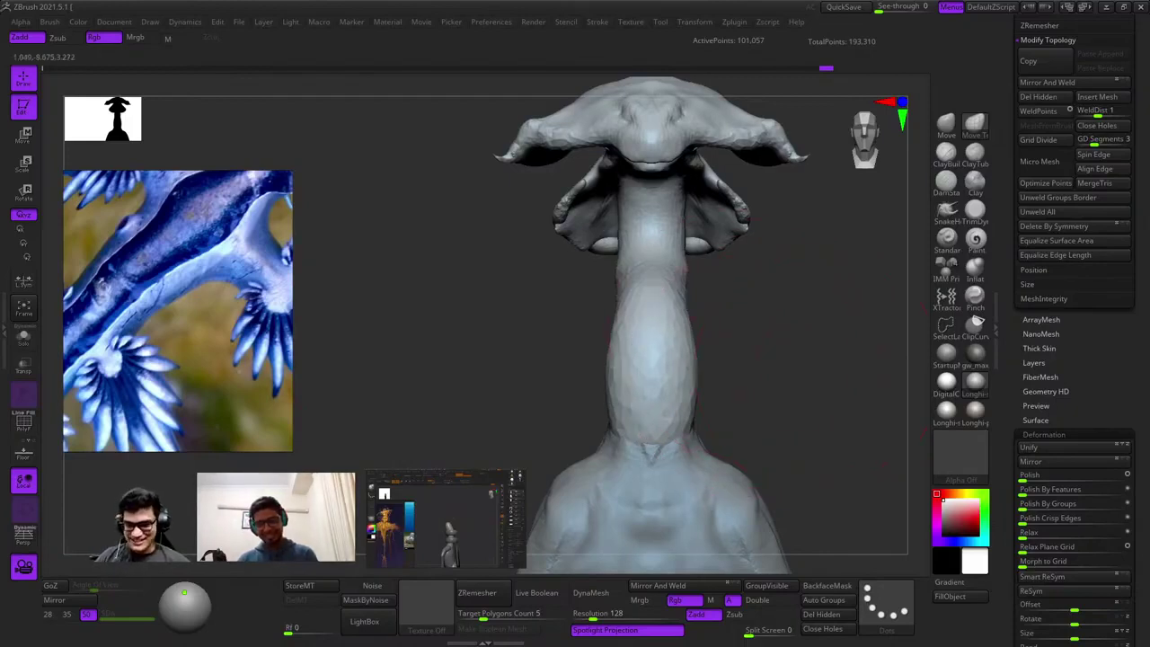
Extend the base of the creature's neck downward into the chest with the Move Topological brush.
{"action": "left_click_drag", "start_coordinate": [732, 332], "coordinate": [707, 251], "text": "alt"}
{"action": "left_click", "coordinate": [946, 154]}
{"action": "left_click", "coordinate": [974, 124]}
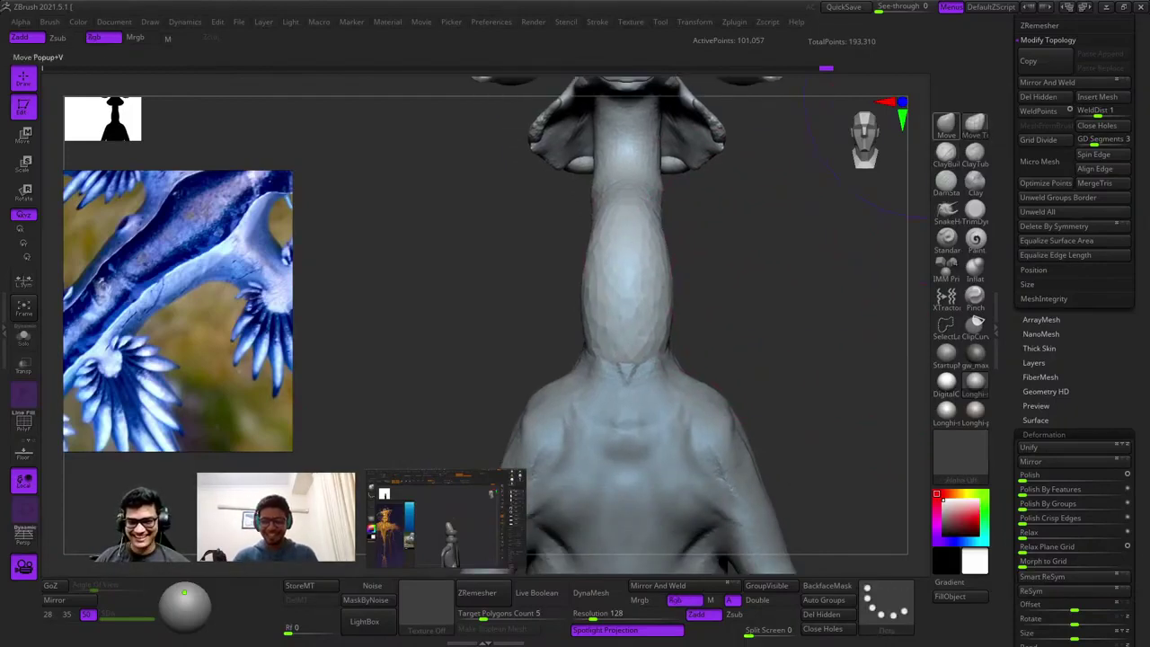
{"action": "key", "text": "space"}
{"action": "left_click_drag", "start_coordinate": [634, 377], "coordinate": [636, 453]}
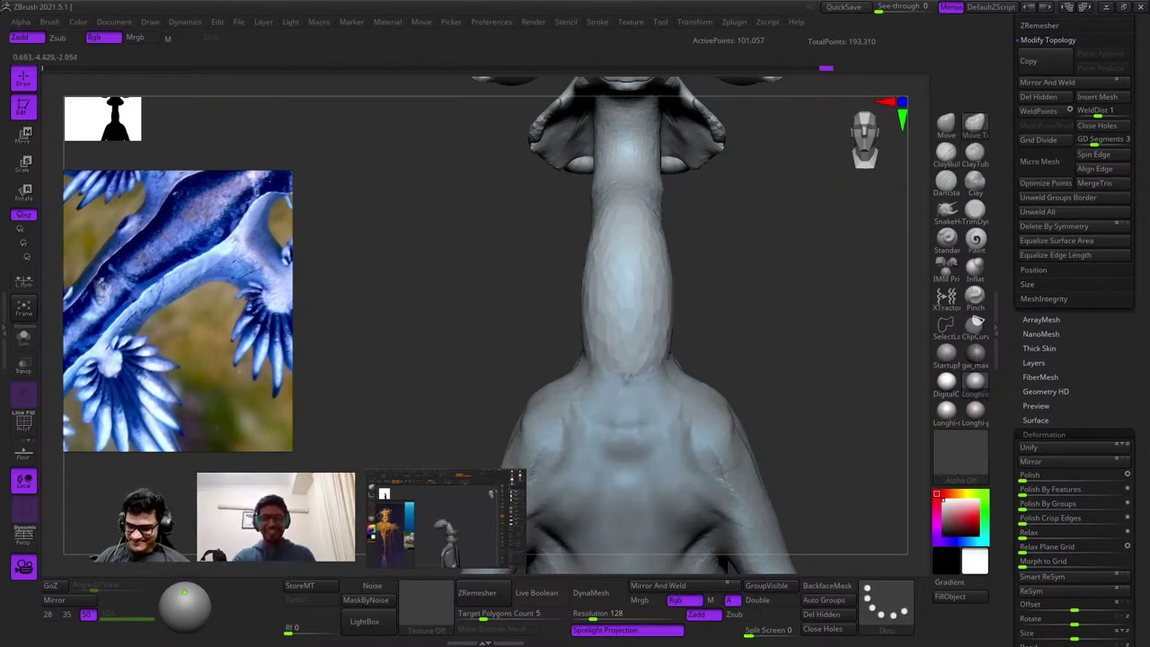
Make the creature's body the active subtool from a side view of the whole figure.
{"action": "left_click_drag", "start_coordinate": [745, 359], "coordinate": [885, 359]}
{"action": "right_click_drag", "start_coordinate": [647, 243], "coordinate": [649, 297], "text": "alt"}
{"action": "right_click_drag", "start_coordinate": [649, 297], "coordinate": [634, 234], "text": "ctrl"}
{"action": "right_click_drag", "start_coordinate": [635, 234], "coordinate": [643, 373], "text": "ctrl"}
{"action": "left_click", "coordinate": [621, 314], "text": "alt"}
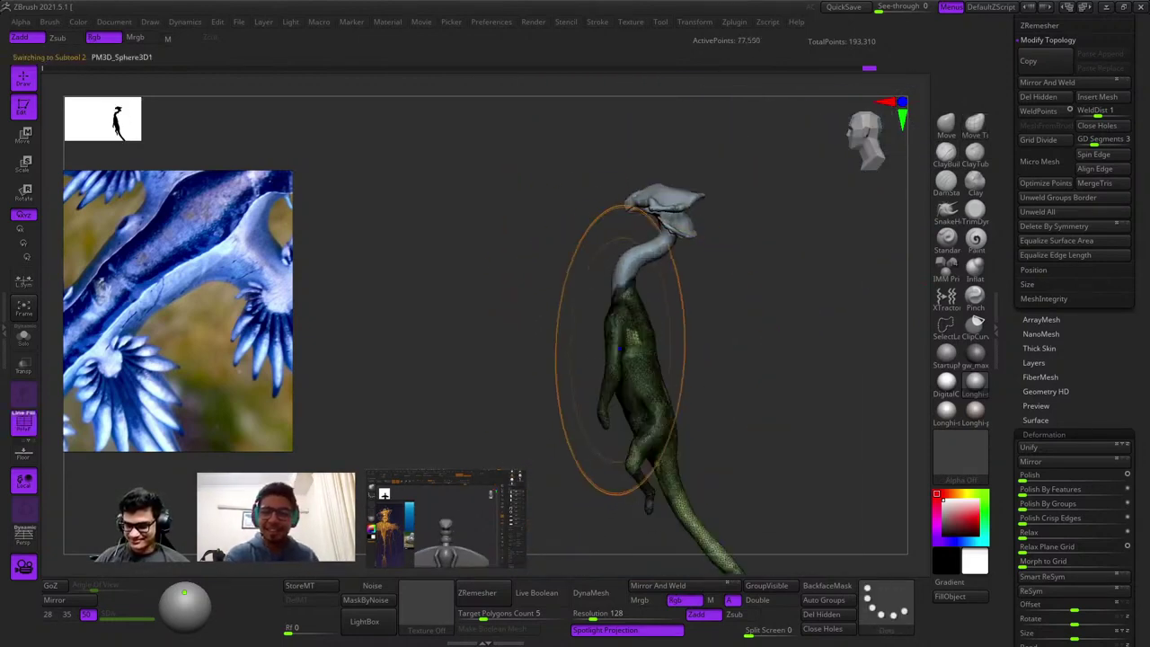
Reshape the body's shoulders and raise its upper edge around the neck base with a large Move Topological brush.
{"action": "key", "text": "space"}
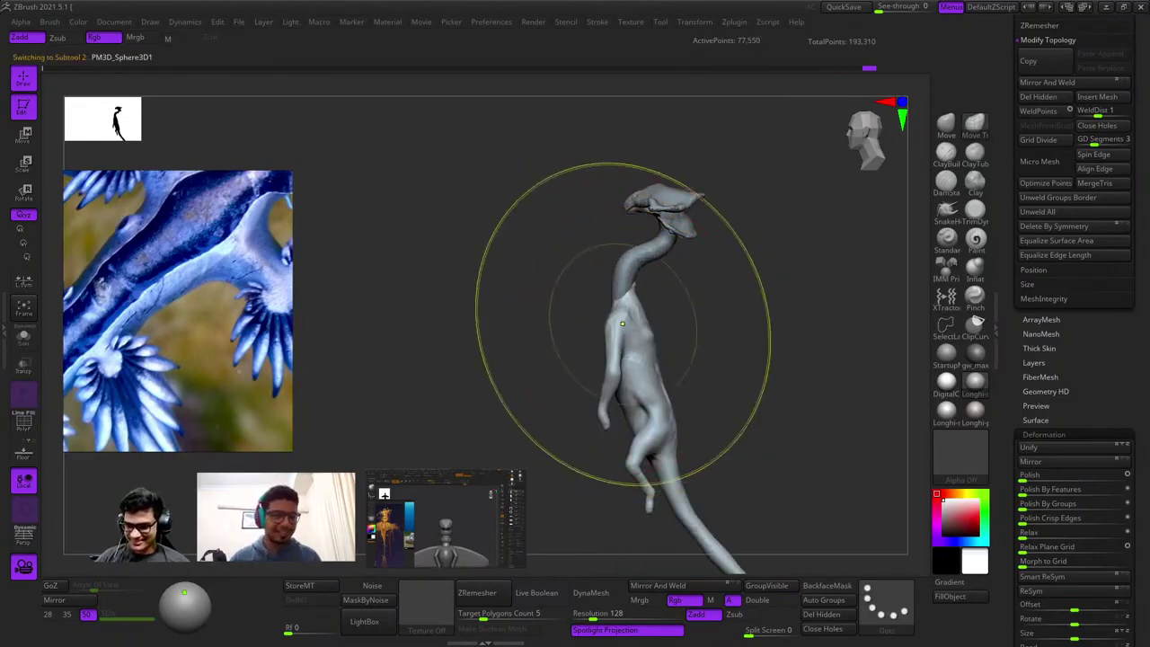
{"action": "mouse_move", "coordinate": [530, 270]}
{"action": "right_mouse_down"}
{"action": "mouse_move", "coordinate": [630, 271]}
{"action": "mouse_move", "coordinate": [575, 386]}
{"action": "right_mouse_up"}
{"action": "right_click", "coordinate": [567, 396]}
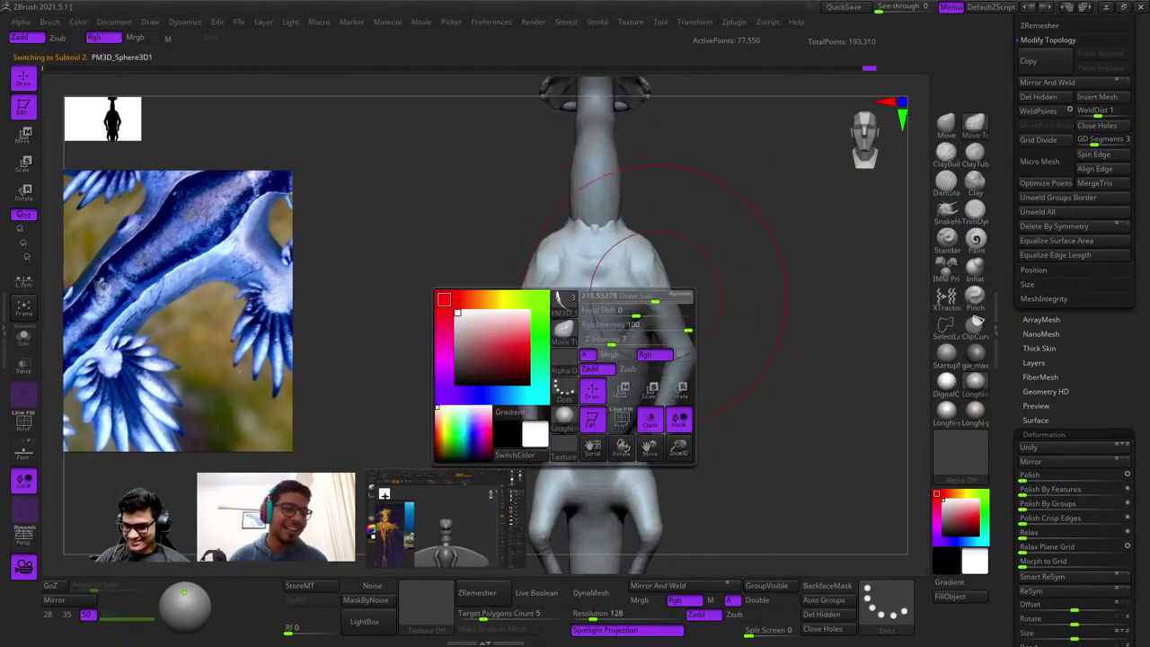
{"action": "right_click_drag", "start_coordinate": [673, 261], "coordinate": [683, 331], "text": "ctrl"}
{"action": "right_click_drag", "start_coordinate": [627, 231], "coordinate": [684, 258], "text": "alt"}
{"action": "left_click_drag", "start_coordinate": [684, 259], "coordinate": [713, 275]}
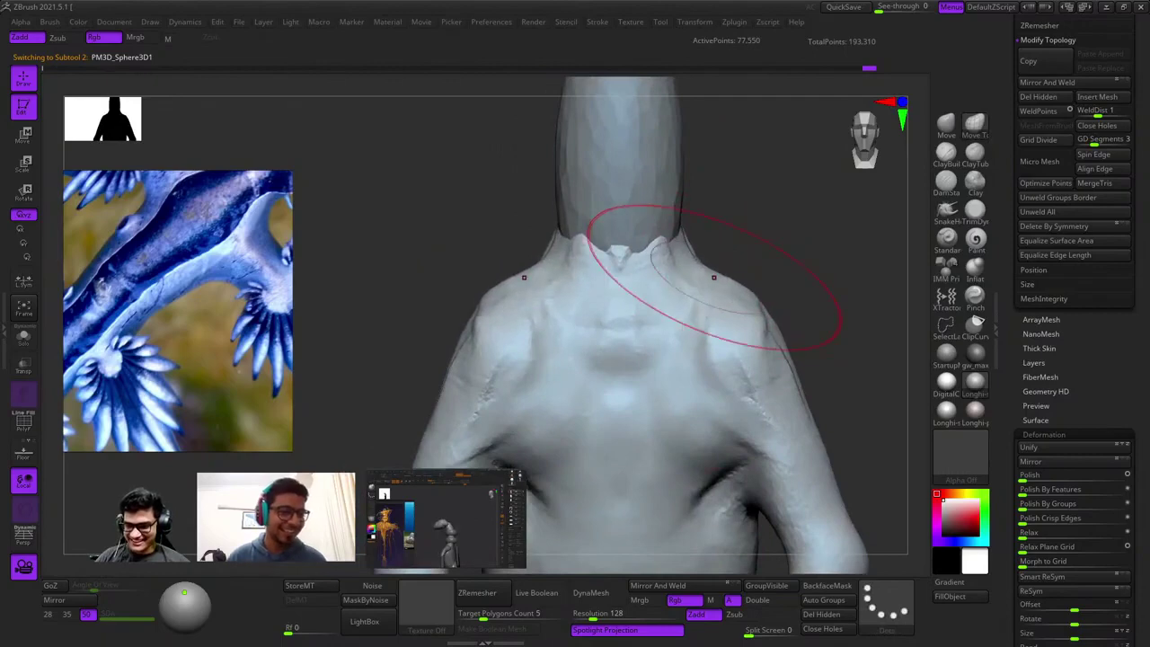
{"action": "mouse_move", "coordinate": [713, 275]}
{"action": "right_mouse_down", "text": "ctrl"}
{"action": "mouse_move", "coordinate": [633, 291]}
{"action": "mouse_move", "coordinate": [539, 287]}
{"action": "right_mouse_up", "text": "ctrl"}
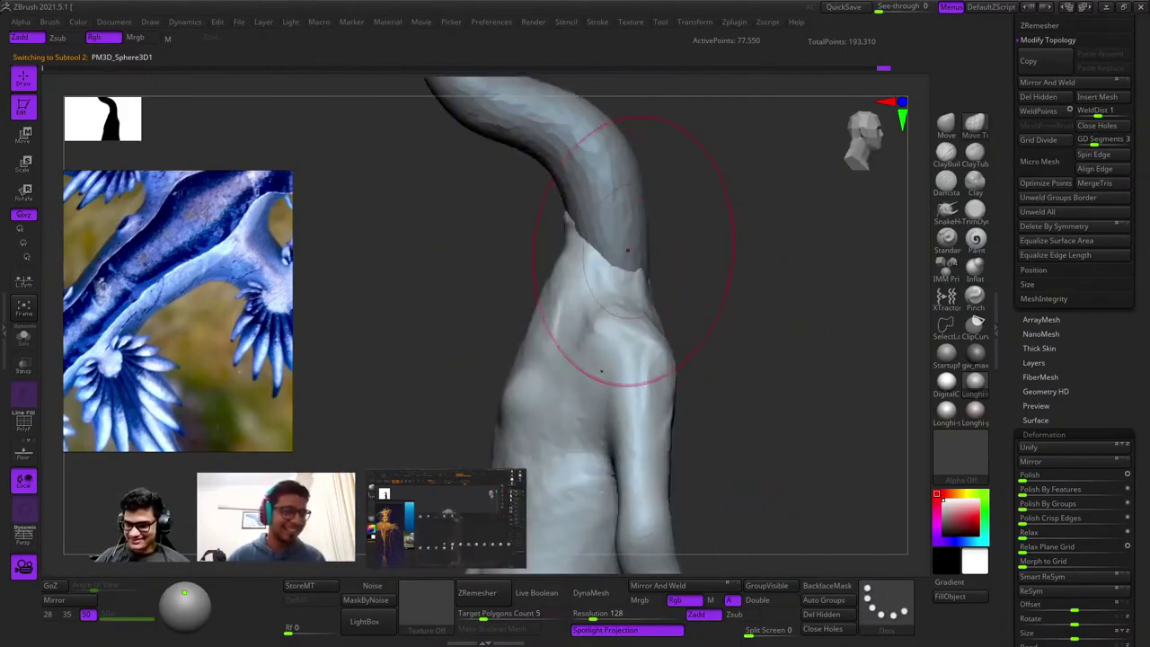
{"action": "right_click_drag", "start_coordinate": [632, 247], "coordinate": [539, 251]}
{"action": "mouse_move", "coordinate": [629, 296]}
{"action": "right_mouse_down", "text": "ctrl"}
{"action": "mouse_move", "coordinate": [622, 264]}
{"action": "mouse_move", "coordinate": [700, 272]}
{"action": "mouse_move", "coordinate": [633, 300]}
{"action": "mouse_move", "coordinate": [658, 370]}
{"action": "right_mouse_up", "text": "ctrl"}
{"action": "right_click", "coordinate": [575, 370]}
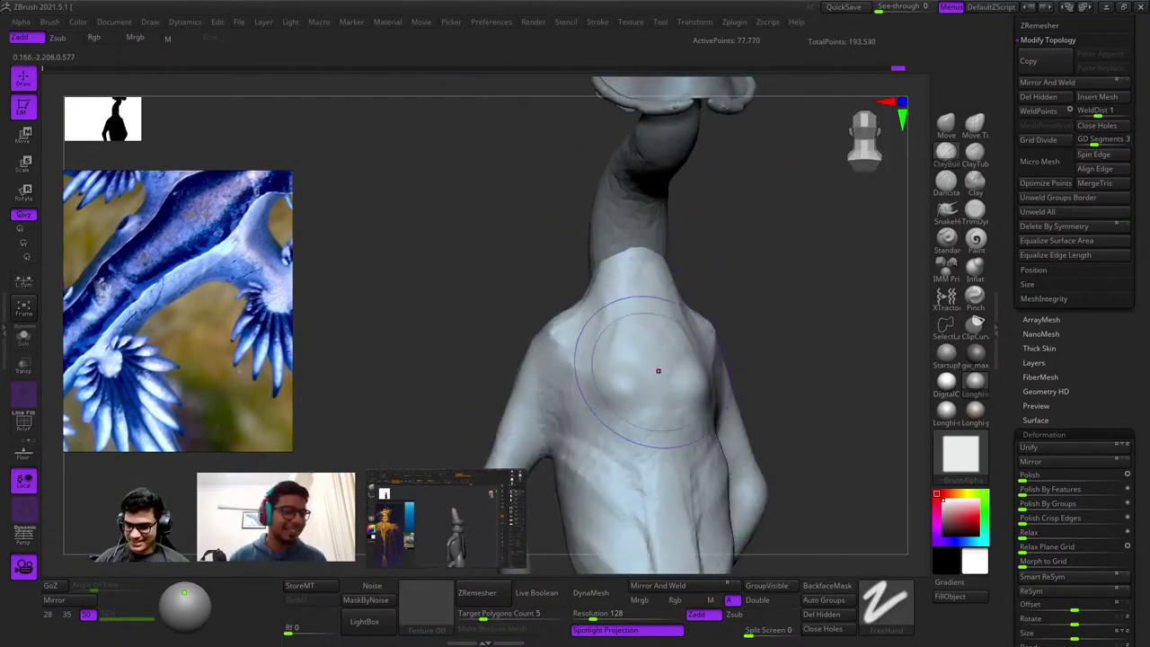
Build up the muscle forms of the upper back and shoulder blades with the ClayBuildup brush.
{"action": "mouse_move", "coordinate": [663, 429]}
{"action": "right_mouse_down"}
{"action": "mouse_move", "coordinate": [664, 308]}
{"action": "mouse_move", "coordinate": [649, 336]}
{"action": "mouse_move", "coordinate": [680, 360]}
{"action": "mouse_move", "coordinate": [698, 243]}
{"action": "right_mouse_up"}
{"action": "key", "text": "space"}
{"action": "mouse_move", "coordinate": [680, 341]}
{"action": "right_mouse_down"}
{"action": "mouse_move", "coordinate": [693, 266]}
{"action": "mouse_move", "coordinate": [703, 297]}
{"action": "mouse_move", "coordinate": [711, 274]}
{"action": "right_mouse_up"}
{"action": "mouse_move", "coordinate": [677, 320]}
{"action": "right_mouse_down"}
{"action": "mouse_move", "coordinate": [688, 336]}
{"action": "mouse_move", "coordinate": [680, 309]}
{"action": "mouse_move", "coordinate": [641, 332]}
{"action": "mouse_move", "coordinate": [631, 323]}
{"action": "mouse_move", "coordinate": [652, 311]}
{"action": "mouse_move", "coordinate": [611, 388]}
{"action": "right_mouse_up"}
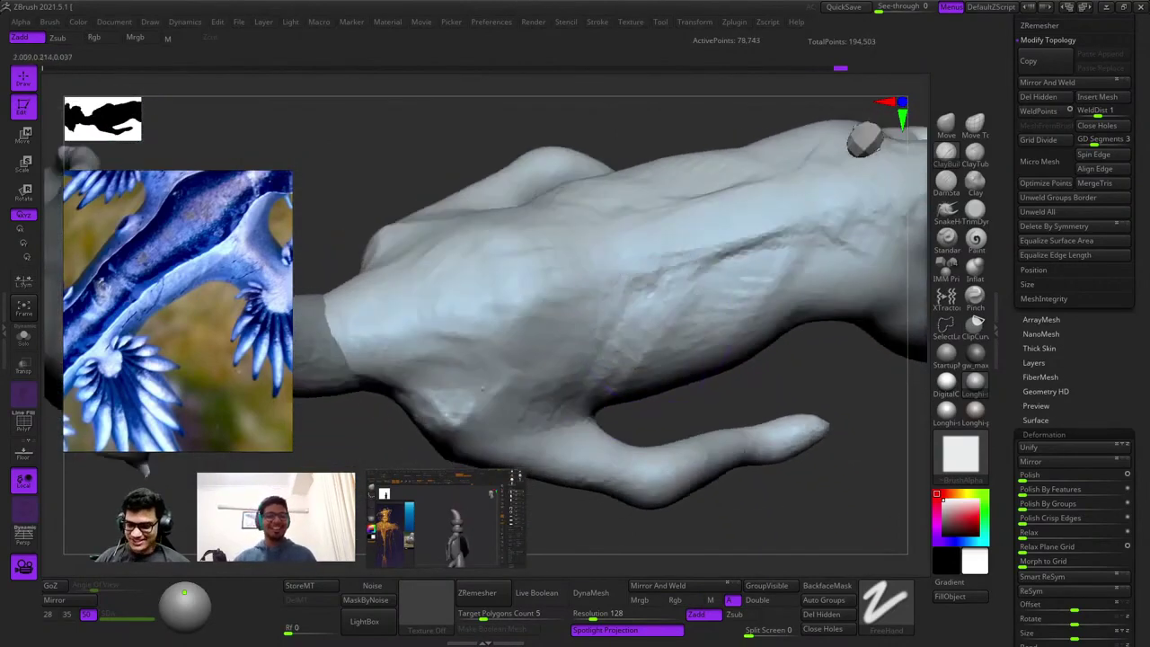
{"action": "mouse_move", "coordinate": [654, 329]}
{"action": "right_mouse_down"}
{"action": "mouse_move", "coordinate": [731, 230]}
{"action": "mouse_move", "coordinate": [725, 314]}
{"action": "mouse_move", "coordinate": [804, 220]}
{"action": "right_mouse_up"}
{"action": "key", "text": "space"}
{"action": "left_click_drag", "start_coordinate": [634, 290], "coordinate": [671, 290]}
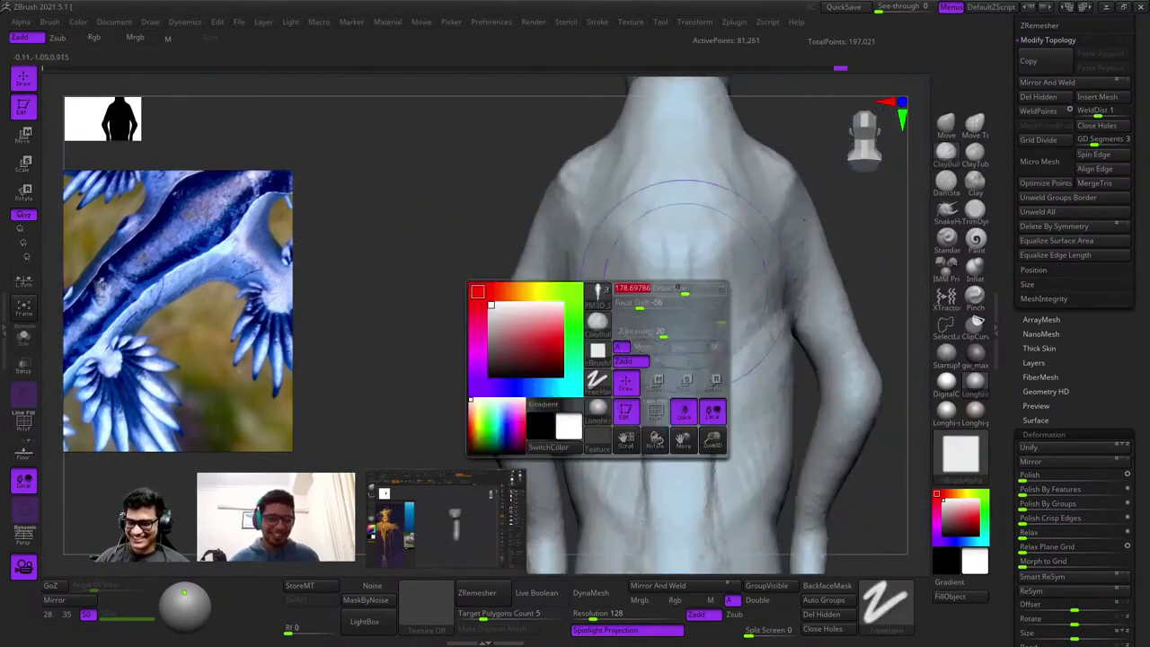
{"action": "mouse_move", "coordinate": [771, 205]}
{"action": "right_mouse_down"}
{"action": "mouse_move", "coordinate": [726, 270]}
{"action": "mouse_move", "coordinate": [735, 300]}
{"action": "mouse_move", "coordinate": [744, 294]}
{"action": "right_mouse_up"}
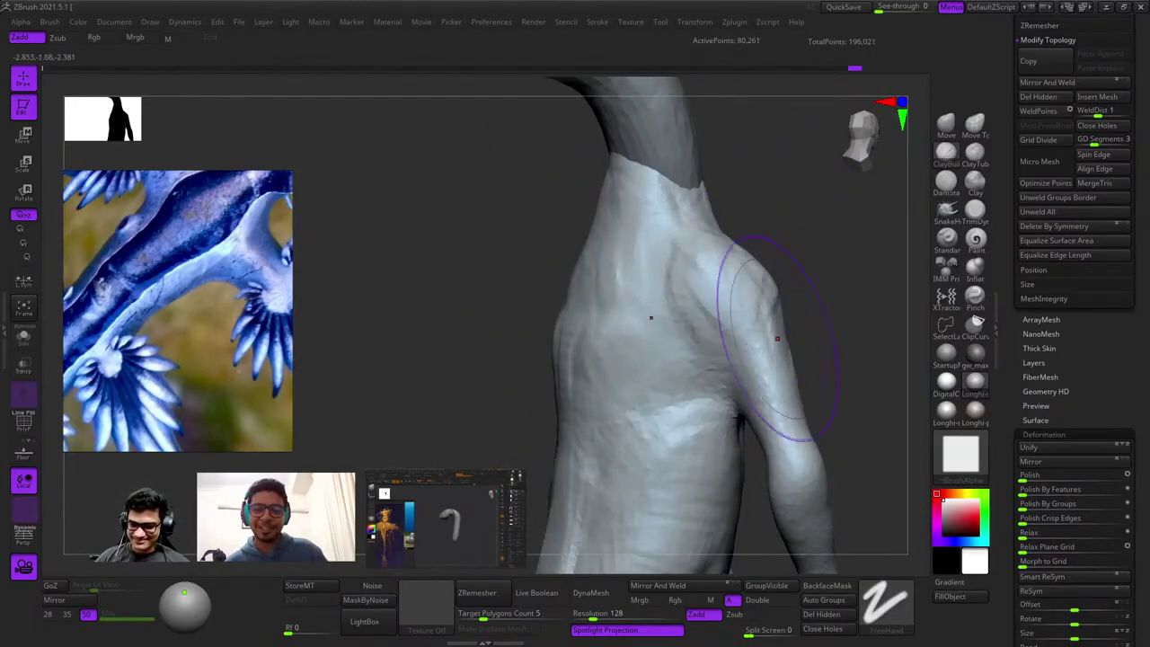
Sculpt the shoulder and upper arm muscles where they run into the chest on both sides.
{"action": "right_click_drag", "start_coordinate": [778, 338], "coordinate": [757, 296]}
{"action": "mouse_move", "coordinate": [757, 296]}
{"action": "left_mouse_down"}
{"action": "mouse_move", "coordinate": [747, 266]}
{"action": "mouse_move", "coordinate": [779, 305]}
{"action": "left_mouse_up"}
{"action": "mouse_move", "coordinate": [779, 306]}
{"action": "right_mouse_down", "text": "shift"}
{"action": "mouse_move", "coordinate": [762, 329]}
{"action": "mouse_move", "coordinate": [696, 348]}
{"action": "right_mouse_up", "text": "shift"}
{"action": "key", "text": "space"}
{"action": "left_click_drag", "start_coordinate": [756, 275], "coordinate": [802, 261]}
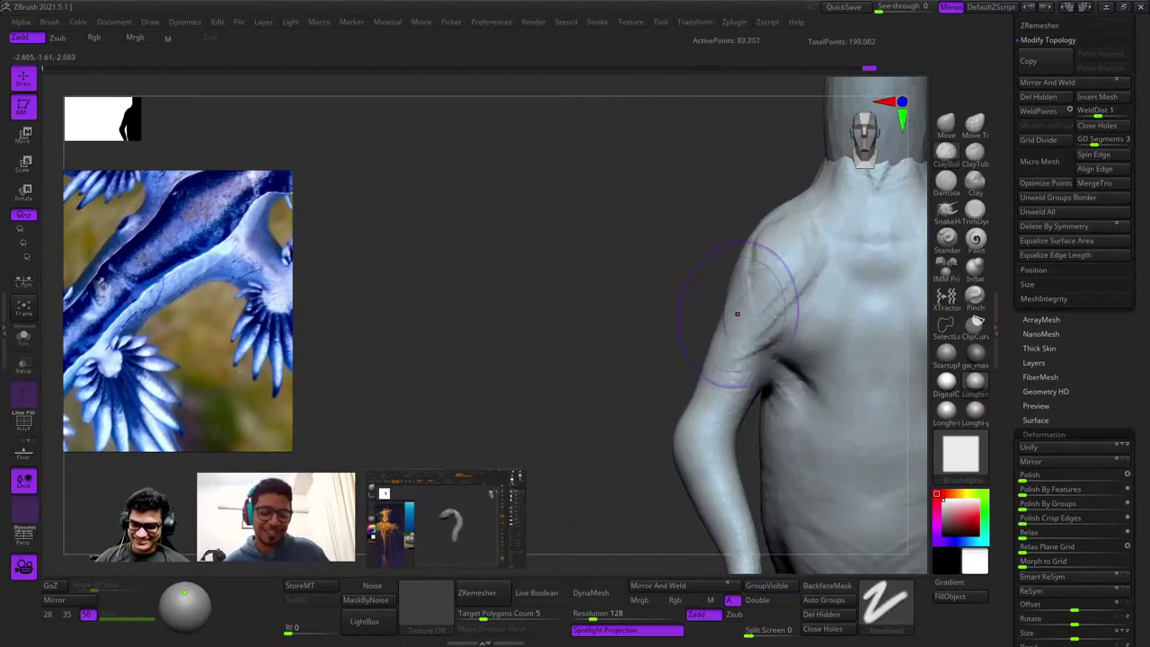
{"action": "right_click_drag", "start_coordinate": [745, 301], "coordinate": [709, 290]}
{"action": "left_click_drag", "start_coordinate": [710, 291], "coordinate": [737, 291]}
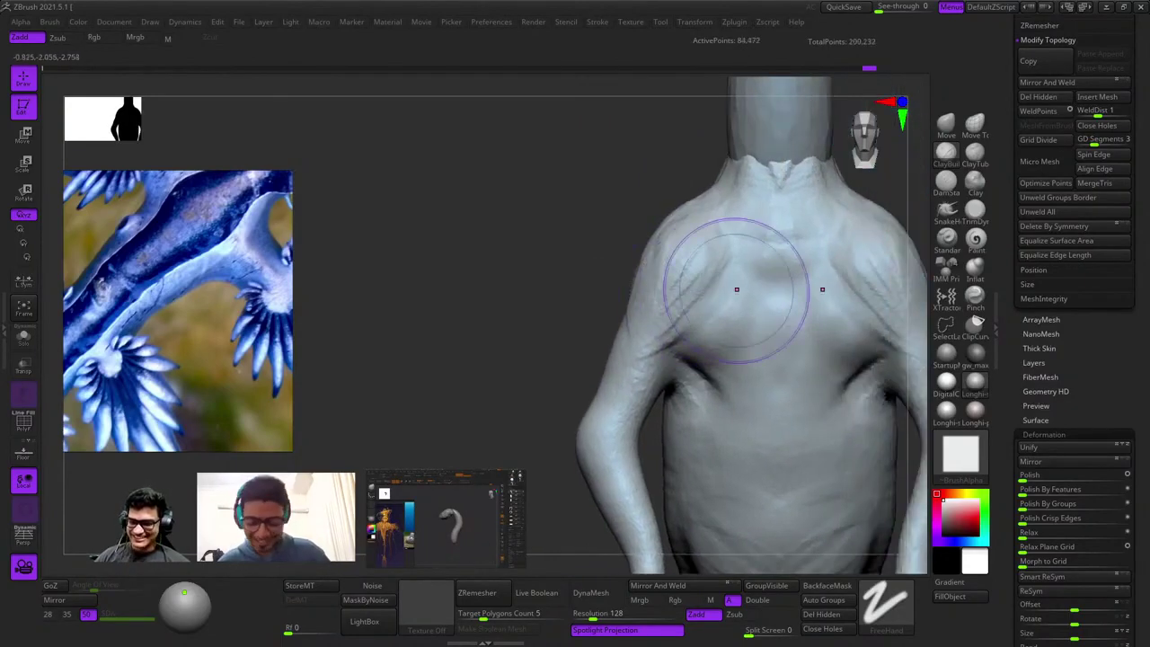
Show the painting's torso as reference and sculpt the skin fold arching over the armpits.
{"action": "right_click_drag", "start_coordinate": [761, 280], "coordinate": [688, 266], "text": "alt"}
{"action": "scroll", "coordinate": [188, 395], "scroll_direction": "down", "scroll_amount": 5}
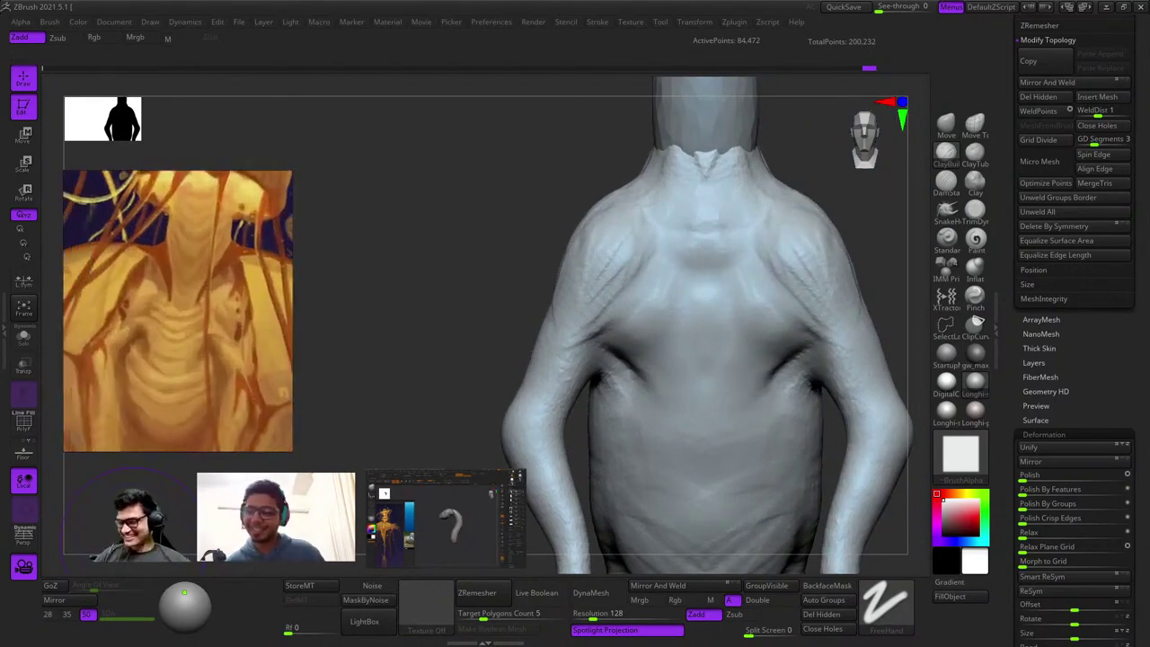
{"action": "mouse_move", "coordinate": [607, 322]}
{"action": "right_mouse_down", "text": "alt"}
{"action": "mouse_move", "coordinate": [604, 297]}
{"action": "mouse_move", "coordinate": [523, 364]}
{"action": "right_mouse_up", "text": "alt"}
{"action": "right_click", "coordinate": [524, 364]}
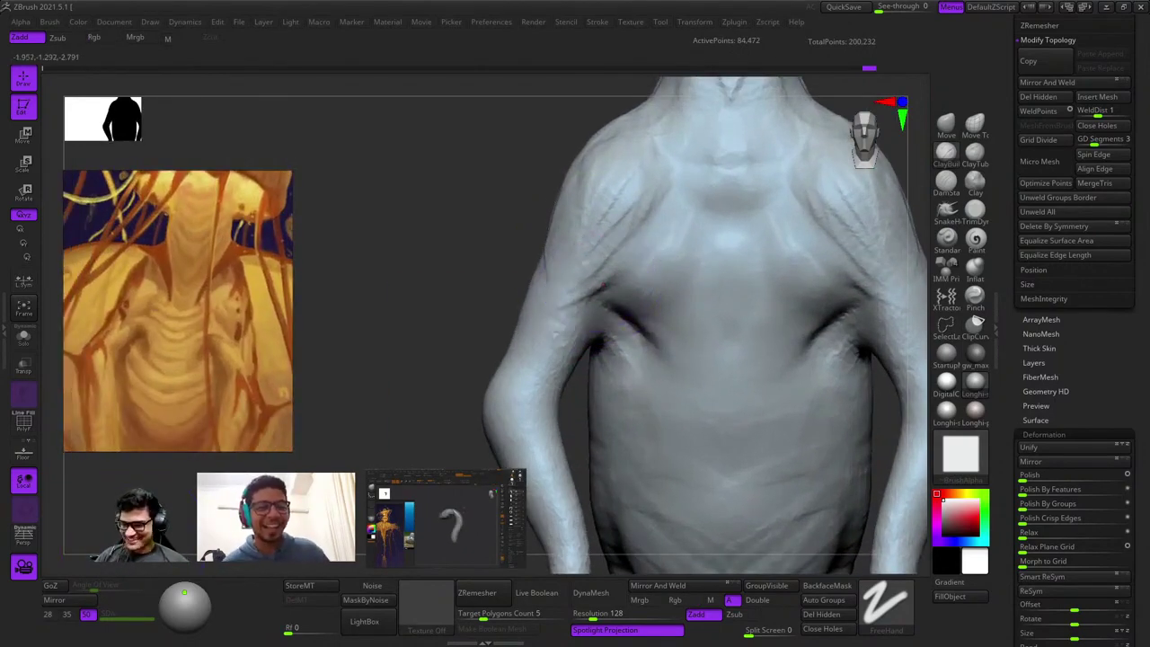
{"action": "left_click_drag", "start_coordinate": [627, 295], "coordinate": [636, 325]}
{"action": "right_click_drag", "start_coordinate": [547, 302], "coordinate": [530, 359], "text": "ctrl"}
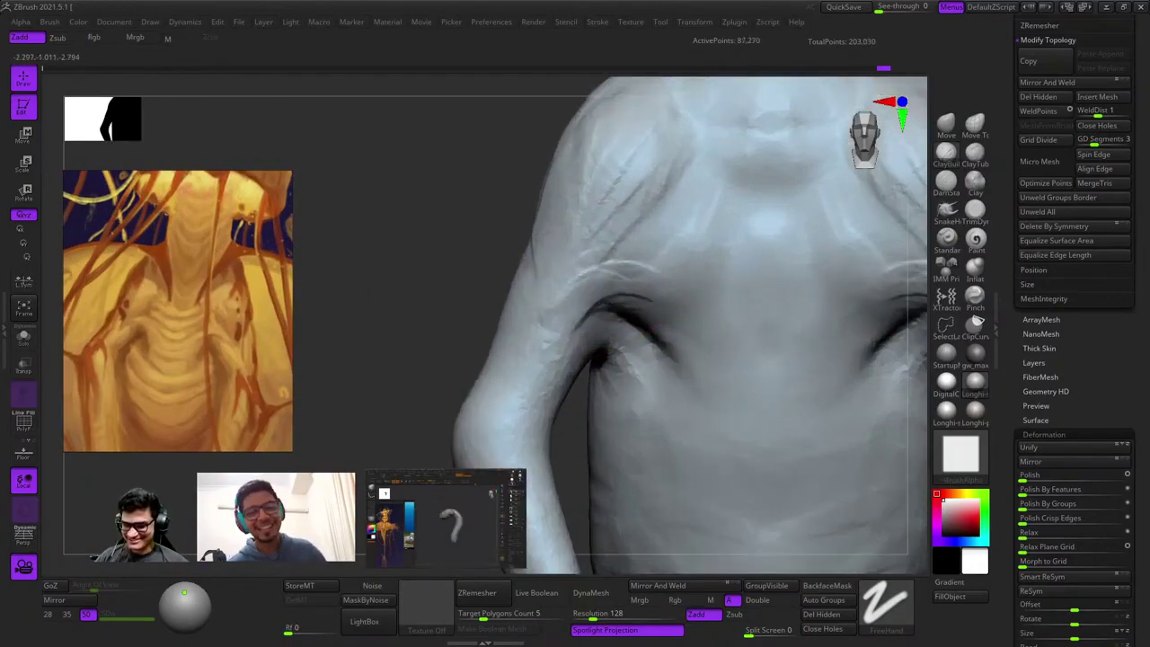
{"action": "mouse_move", "coordinate": [600, 302]}
{"action": "left_mouse_down"}
{"action": "mouse_move", "coordinate": [641, 333]}
{"action": "mouse_move", "coordinate": [629, 302]}
{"action": "mouse_move", "coordinate": [692, 359]}
{"action": "left_mouse_up"}
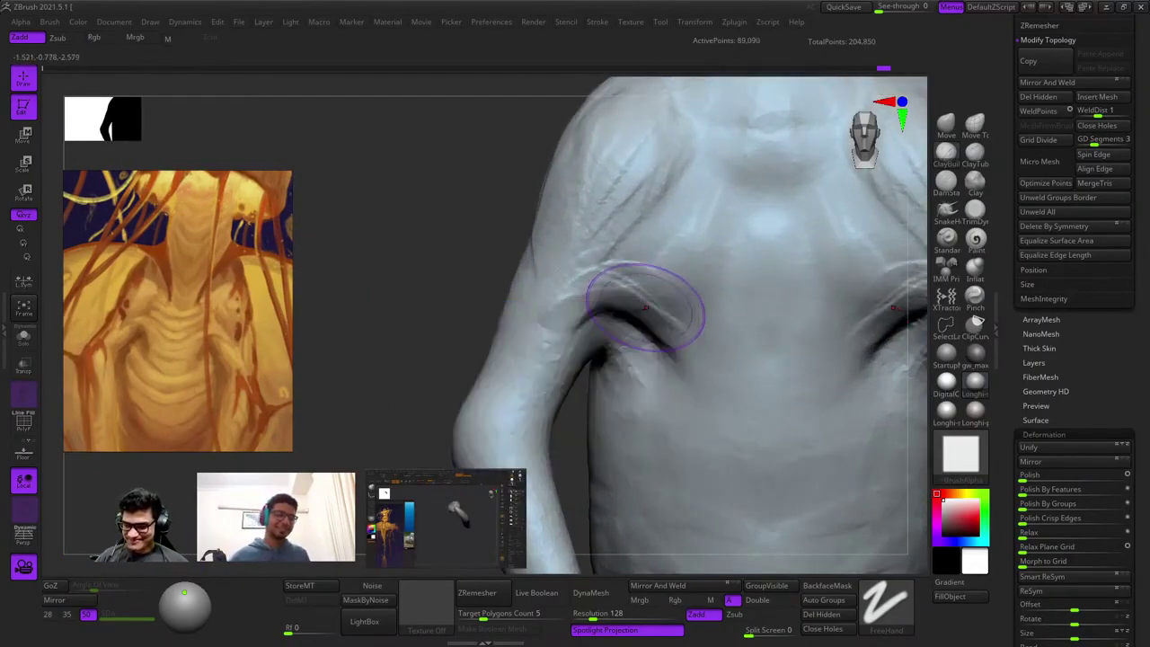
Adjust the ClayBuildup brush size and build up the rounded chest fold above the armpits.
{"action": "right_click_drag", "start_coordinate": [645, 307], "coordinate": [649, 278]}
{"action": "key", "text": "space"}
{"action": "left_click_drag", "start_coordinate": [646, 288], "coordinate": [655, 288]}
{"action": "right_click_drag", "start_coordinate": [637, 242], "coordinate": [609, 276]}
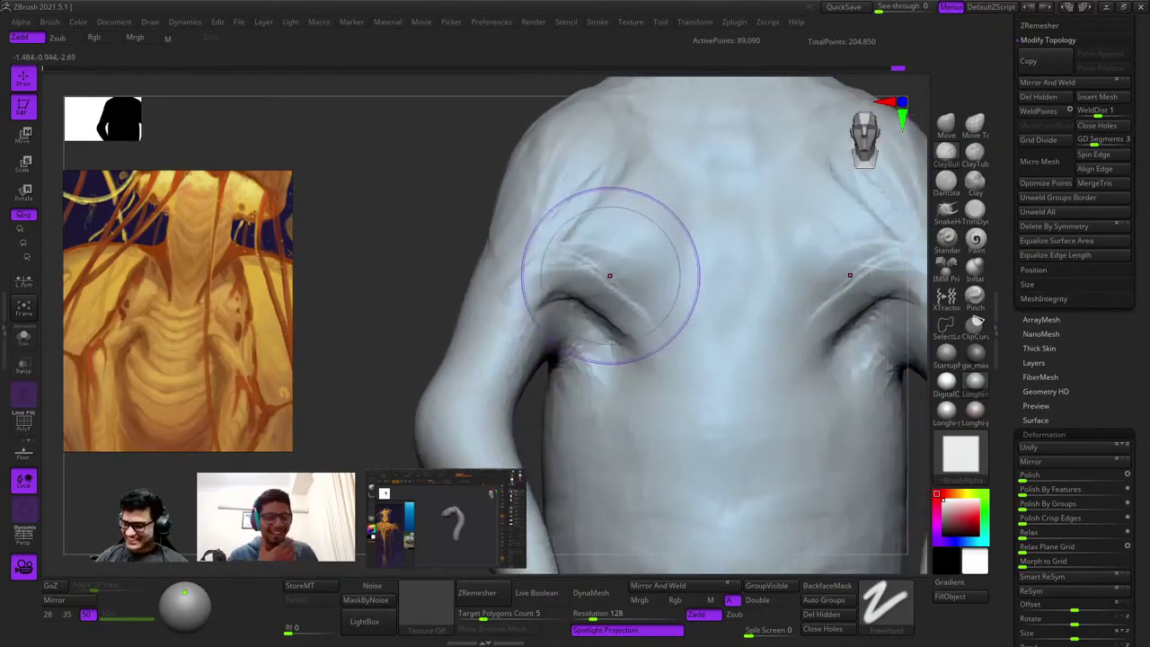
{"action": "key", "text": "space"}
{"action": "mouse_move", "coordinate": [610, 275]}
{"action": "left_mouse_down"}
{"action": "mouse_move", "coordinate": [590, 305]}
{"action": "mouse_move", "coordinate": [615, 300]}
{"action": "left_mouse_up"}
{"action": "right_click_drag", "start_coordinate": [616, 300], "coordinate": [629, 292]}
Sculpt symmetrical skin folds running down the chest on the inner side of the armpits.
{"action": "key", "text": "space"}
{"action": "left_click_drag", "start_coordinate": [629, 292], "coordinate": [646, 349]}
{"action": "left_click_drag", "start_coordinate": [640, 270], "coordinate": [659, 377]}
{"action": "right_click_drag", "start_coordinate": [654, 334], "coordinate": [657, 266]}
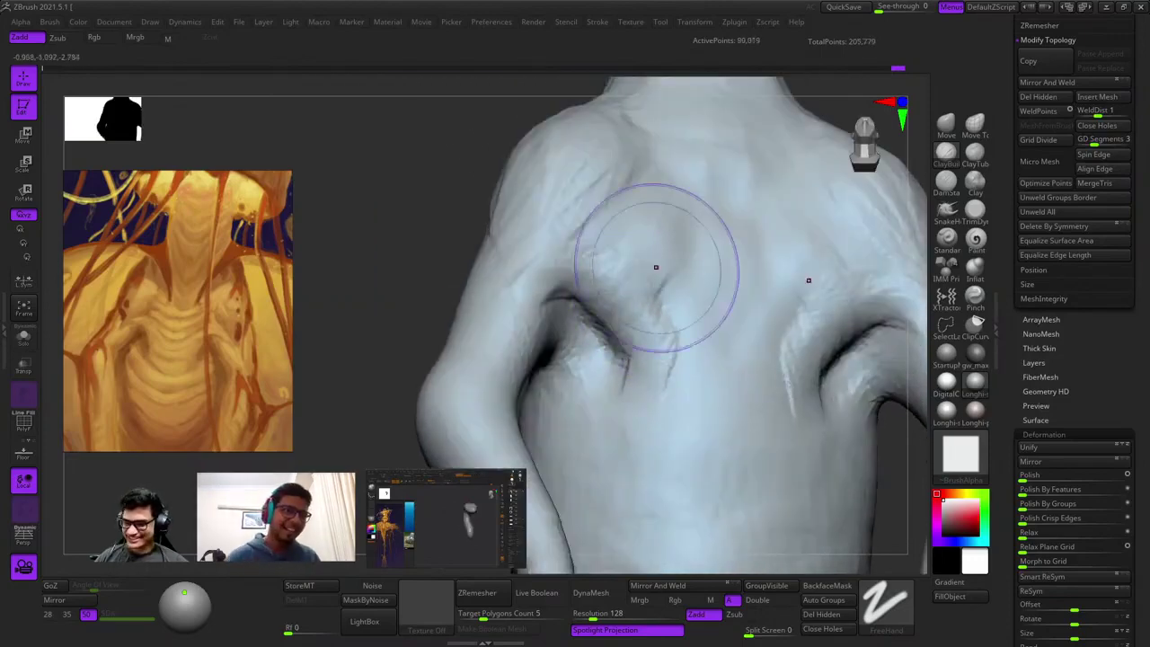
{"action": "left_click_drag", "start_coordinate": [663, 298], "coordinate": [694, 365]}
{"action": "right_click_drag", "start_coordinate": [693, 365], "coordinate": [655, 318], "text": "shift"}
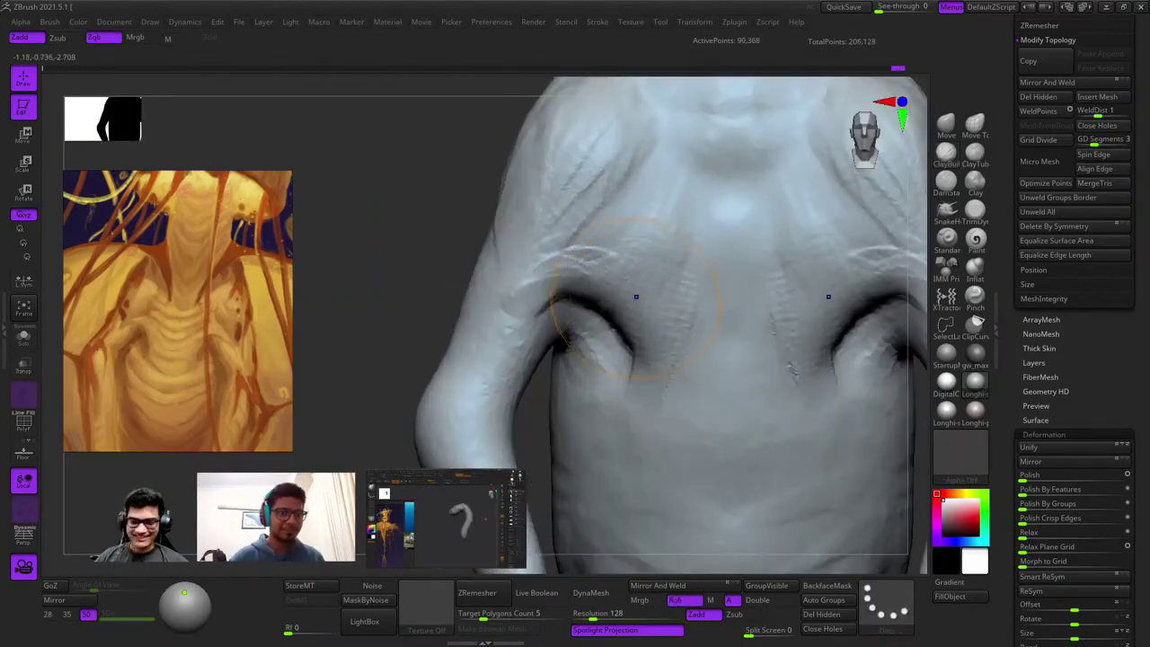
{"action": "key", "text": "ctrl+shift+z"}
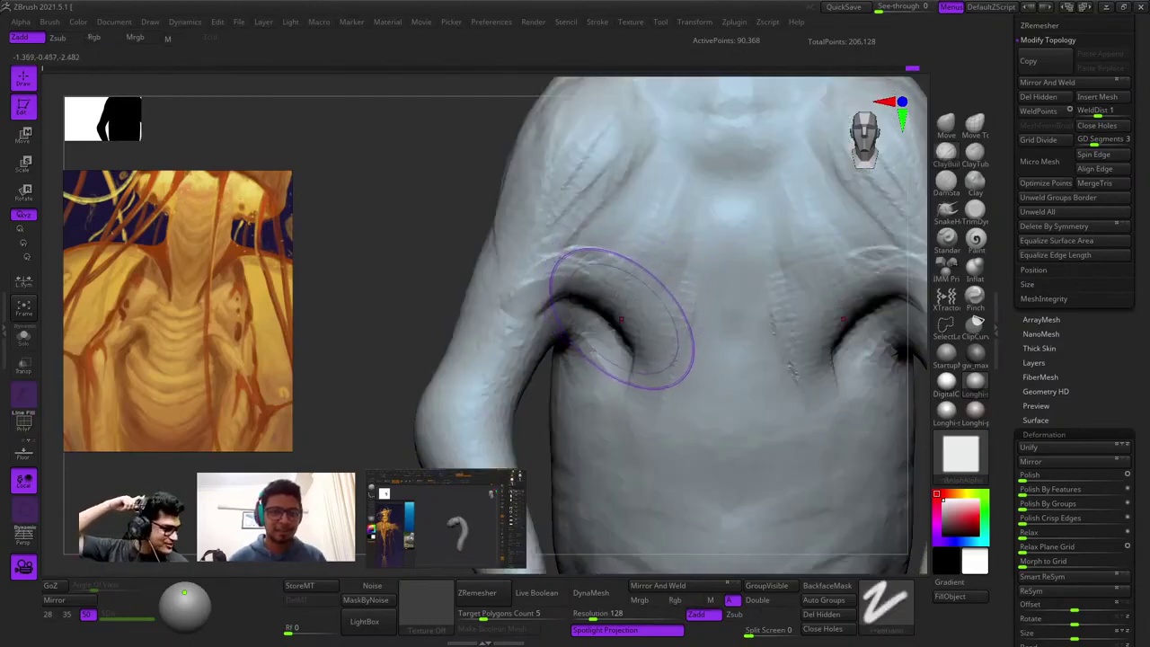
Add clay strokes over the front of the shoulder and across the upper chest above the armpit fold.
{"action": "mouse_move", "coordinate": [618, 296]}
{"action": "right_mouse_down"}
{"action": "mouse_move", "coordinate": [634, 197]}
{"action": "mouse_move", "coordinate": [588, 260]}
{"action": "mouse_move", "coordinate": [620, 295]}
{"action": "mouse_move", "coordinate": [616, 312]}
{"action": "right_mouse_up"}
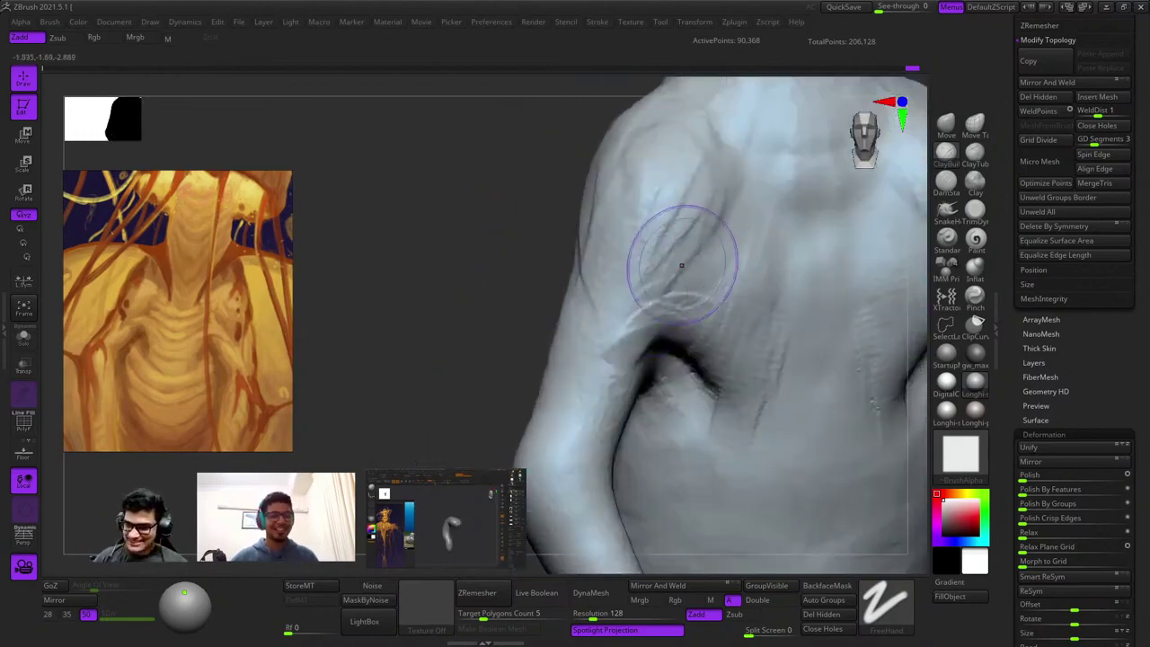
{"action": "right_click_drag", "start_coordinate": [681, 265], "coordinate": [648, 268]}
{"action": "mouse_move", "coordinate": [640, 237]}
{"action": "left_mouse_down"}
{"action": "mouse_move", "coordinate": [650, 280]}
{"action": "mouse_move", "coordinate": [623, 261]}
{"action": "left_mouse_up"}
{"action": "mouse_move", "coordinate": [624, 261]}
{"action": "right_mouse_down"}
{"action": "mouse_move", "coordinate": [643, 283]}
{"action": "mouse_move", "coordinate": [664, 248]}
{"action": "right_mouse_up"}
{"action": "left_click_drag", "start_coordinate": [664, 248], "coordinate": [740, 290]}
{"action": "mouse_move", "coordinate": [739, 290]}
{"action": "right_mouse_down", "text": "ctrl"}
{"action": "mouse_move", "coordinate": [718, 216]}
{"action": "mouse_move", "coordinate": [687, 211]}
{"action": "mouse_move", "coordinate": [729, 231]}
{"action": "mouse_move", "coordinate": [718, 306]}
{"action": "mouse_move", "coordinate": [628, 296]}
{"action": "right_mouse_up", "text": "ctrl"}
{"action": "right_click", "coordinate": [567, 295]}
{"action": "right_click_drag", "start_coordinate": [611, 193], "coordinate": [663, 213], "text": "alt"}
{"action": "right_click", "coordinate": [596, 325]}
Smooth and refine the strokes on the shoulders and upper chest.
{"action": "left_click_drag", "start_coordinate": [635, 182], "coordinate": [665, 225], "text": "shift"}
{"action": "right_click_drag", "start_coordinate": [665, 224], "coordinate": [700, 202]}
{"action": "left_click_drag", "start_coordinate": [701, 202], "coordinate": [713, 193], "text": "shift"}
{"action": "right_click_drag", "start_coordinate": [753, 200], "coordinate": [759, 274]}
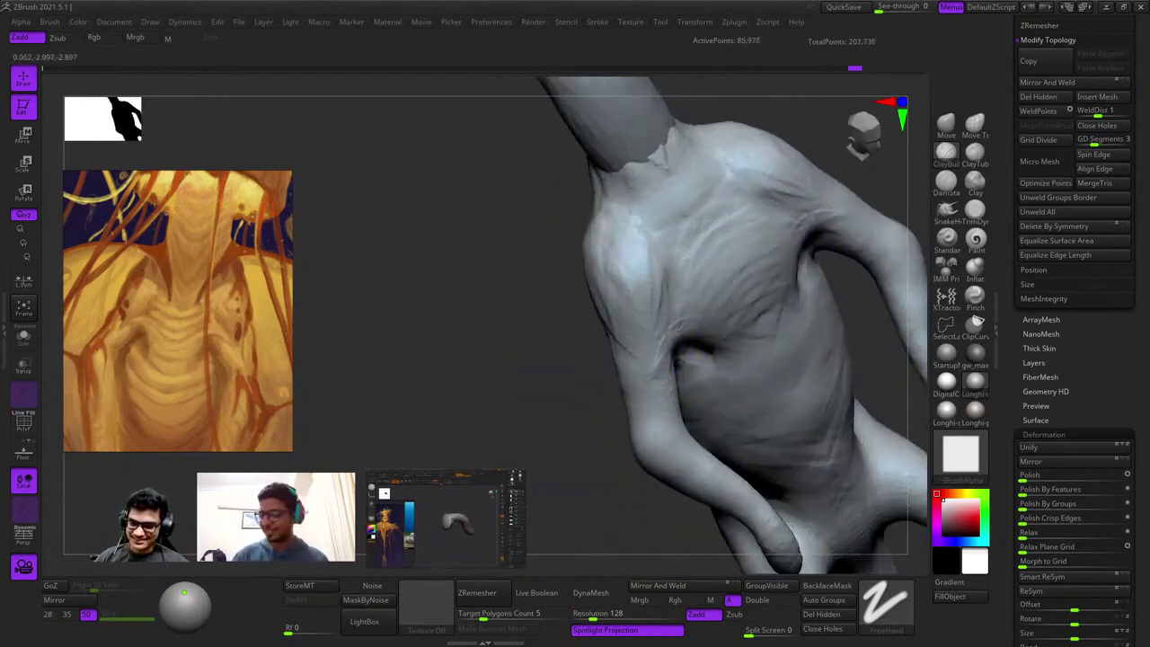
{"action": "left_click_drag", "start_coordinate": [730, 187], "coordinate": [680, 243], "text": "shift"}
{"action": "mouse_move", "coordinate": [720, 251]}
{"action": "right_mouse_down"}
{"action": "mouse_move", "coordinate": [752, 268]}
{"action": "mouse_move", "coordinate": [752, 225]}
{"action": "mouse_move", "coordinate": [629, 224]}
{"action": "mouse_move", "coordinate": [723, 200]}
{"action": "mouse_move", "coordinate": [751, 247]}
{"action": "mouse_move", "coordinate": [752, 225]}
{"action": "right_mouse_up"}
{"action": "mouse_move", "coordinate": [760, 239]}
{"action": "left_mouse_down"}
{"action": "mouse_move", "coordinate": [778, 198]}
{"action": "mouse_move", "coordinate": [737, 234]}
{"action": "mouse_move", "coordinate": [764, 238]}
{"action": "left_mouse_up"}
{"action": "mouse_move", "coordinate": [748, 264]}
{"action": "right_mouse_down"}
{"action": "mouse_move", "coordinate": [757, 181]}
{"action": "mouse_move", "coordinate": [710, 229]}
{"action": "right_mouse_up"}
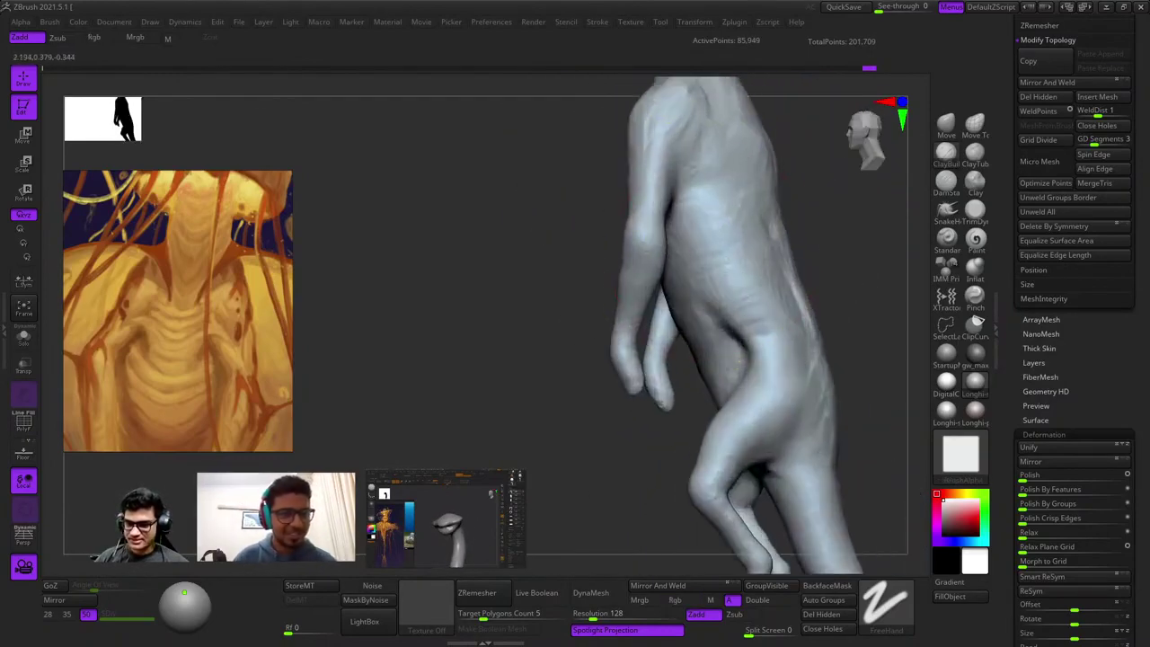
Smooth and refine the flank, lower back and waist above the hind legs.
{"action": "key", "text": "ctrl+shift+z"}
{"action": "right_click_drag", "start_coordinate": [738, 362], "coordinate": [770, 270]}
{"action": "left_click_drag", "start_coordinate": [507, 242], "coordinate": [603, 428], "text": "ctrl"}
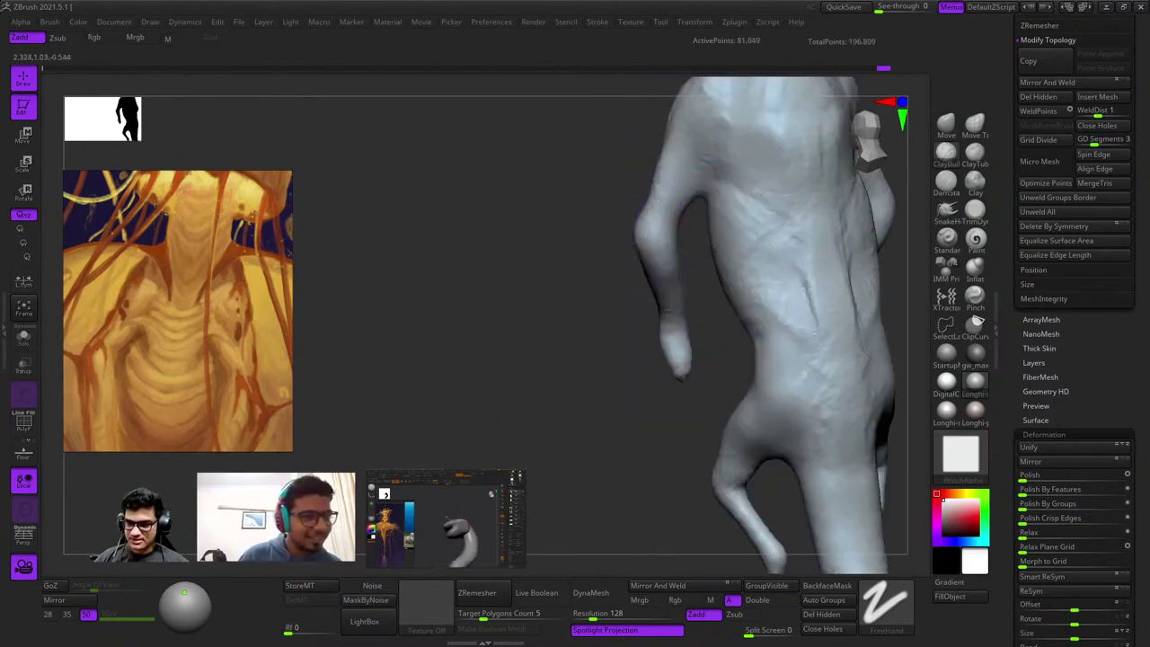
{"action": "mouse_move", "coordinate": [776, 224]}
{"action": "right_mouse_down"}
{"action": "mouse_move", "coordinate": [730, 195]}
{"action": "mouse_move", "coordinate": [738, 271]}
{"action": "mouse_move", "coordinate": [768, 290]}
{"action": "mouse_move", "coordinate": [680, 413]}
{"action": "mouse_move", "coordinate": [725, 290]}
{"action": "right_mouse_up"}
{"action": "right_click_drag", "start_coordinate": [715, 225], "coordinate": [715, 213]}
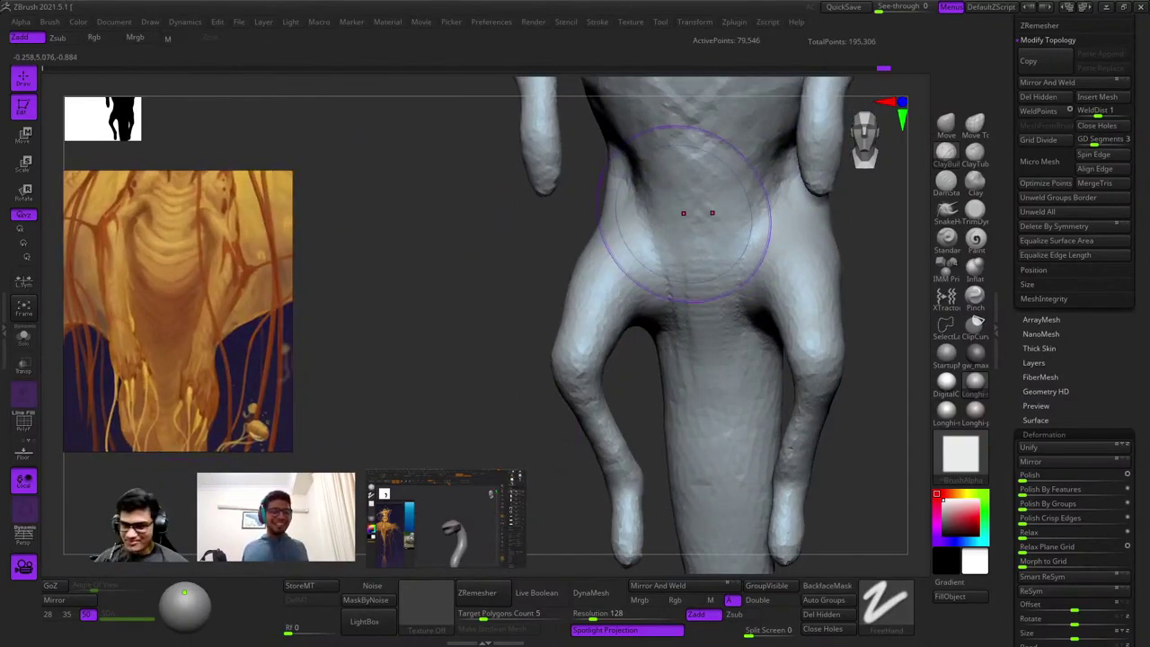
Build up the hip and the front of the upper thigh with clay strokes.
{"action": "right_click_drag", "start_coordinate": [683, 213], "coordinate": [662, 213]}
{"action": "left_click_drag", "start_coordinate": [618, 182], "coordinate": [654, 275]}
{"action": "mouse_move", "coordinate": [654, 275]}
{"action": "right_mouse_down", "text": "ctrl"}
{"action": "mouse_move", "coordinate": [661, 259]}
{"action": "mouse_move", "coordinate": [685, 255]}
{"action": "right_mouse_up", "text": "ctrl"}
{"action": "right_click_drag", "start_coordinate": [539, 291], "coordinate": [681, 320]}
{"action": "key", "text": "space"}
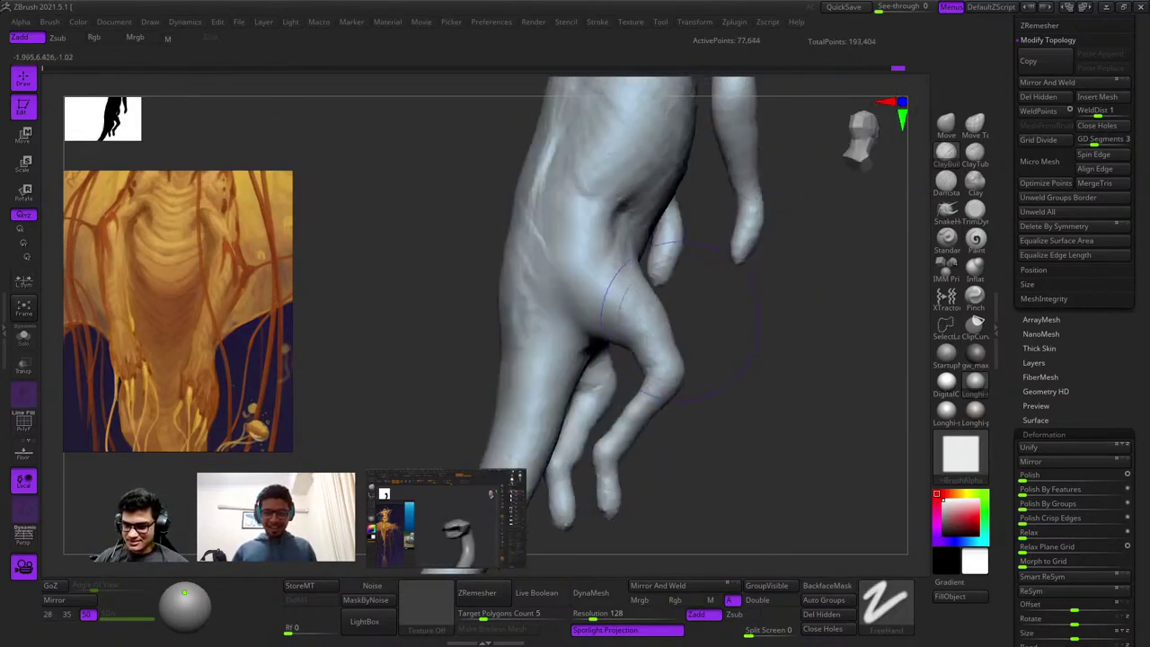
{"action": "key", "text": "space"}
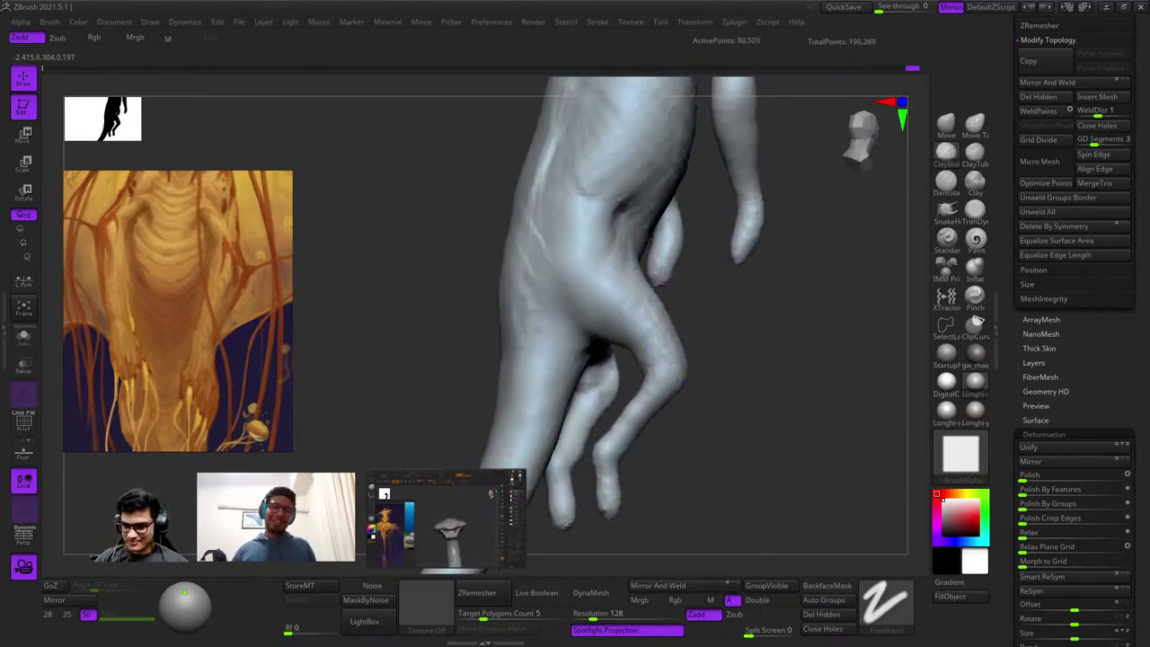
Smooth the clay strokes on the outer hip and around the base of the tail.
{"action": "right_click_drag", "start_coordinate": [503, 238], "coordinate": [559, 243]}
{"action": "left_click_drag", "start_coordinate": [560, 243], "coordinate": [552, 284], "text": "shift"}
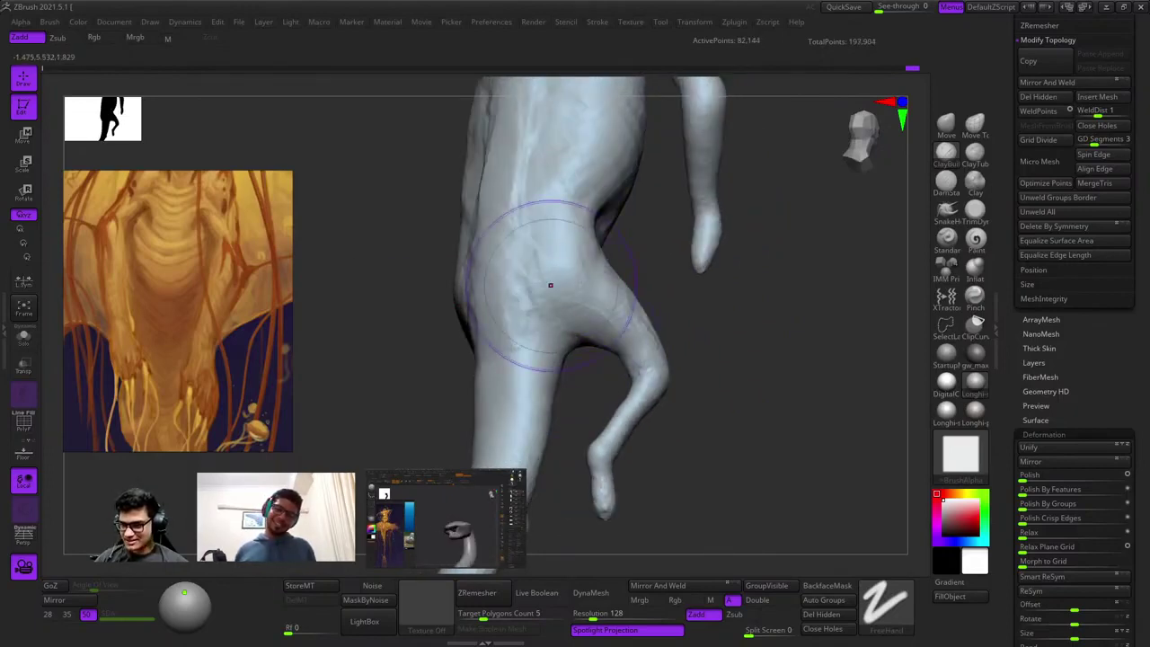
{"action": "right_click_drag", "start_coordinate": [568, 378], "coordinate": [725, 269], "text": "ctrl"}
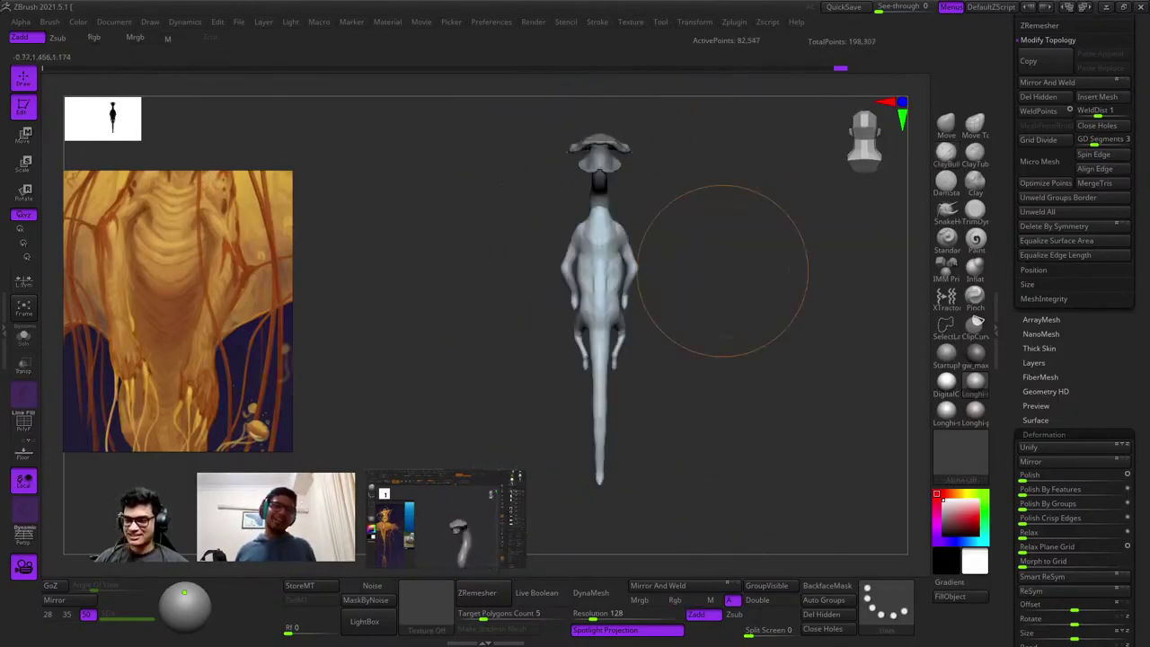
{"action": "right_click_drag", "start_coordinate": [609, 302], "coordinate": [650, 308], "text": "ctrl"}
{"action": "left_click_drag", "start_coordinate": [649, 308], "coordinate": [634, 318], "text": "shift"}
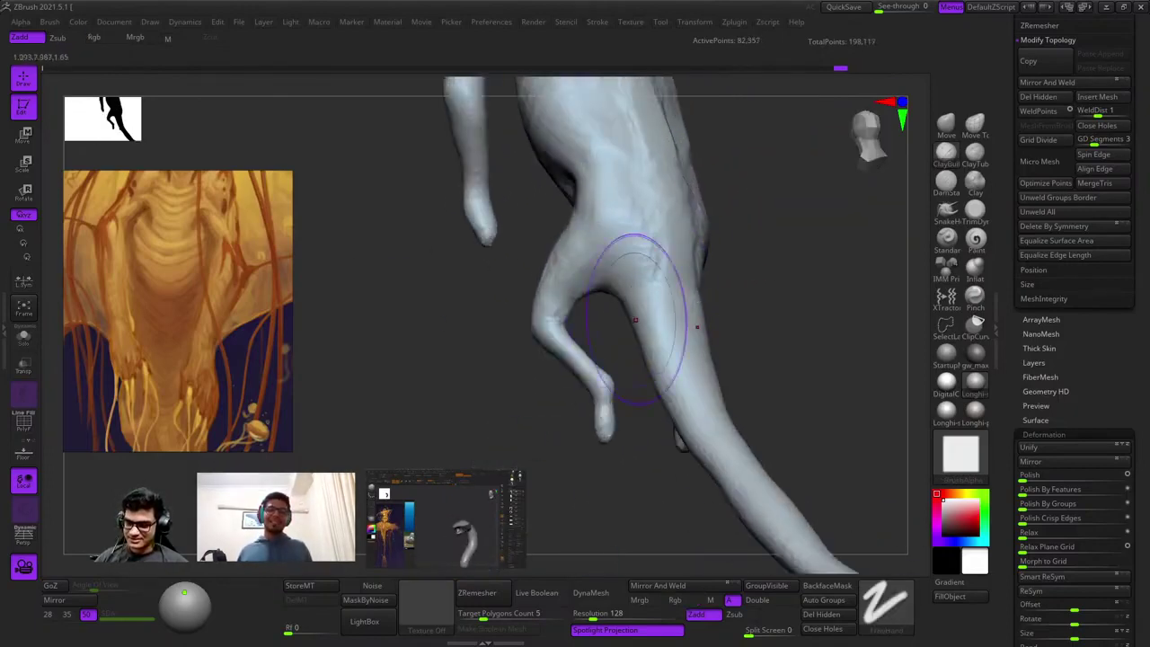
Add clay strokes to the back of the shoulder and the area behind the armpit.
{"action": "right_click_drag", "start_coordinate": [634, 318], "coordinate": [656, 252], "text": "ctrl"}
{"action": "mouse_move", "coordinate": [656, 252]}
{"action": "right_mouse_down", "text": "shift"}
{"action": "mouse_move", "coordinate": [666, 203]}
{"action": "mouse_move", "coordinate": [675, 222]}
{"action": "right_mouse_up", "text": "shift"}
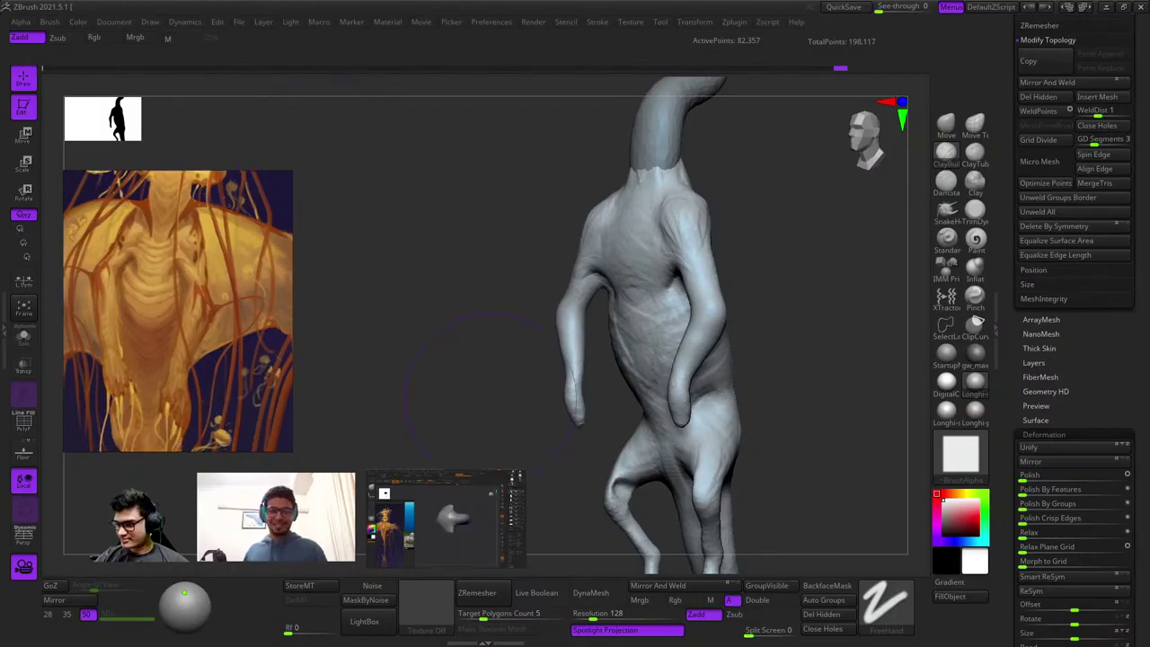
{"action": "left_click_drag", "start_coordinate": [526, 319], "coordinate": [432, 309]}
{"action": "left_click_drag", "start_coordinate": [590, 282], "coordinate": [548, 284]}
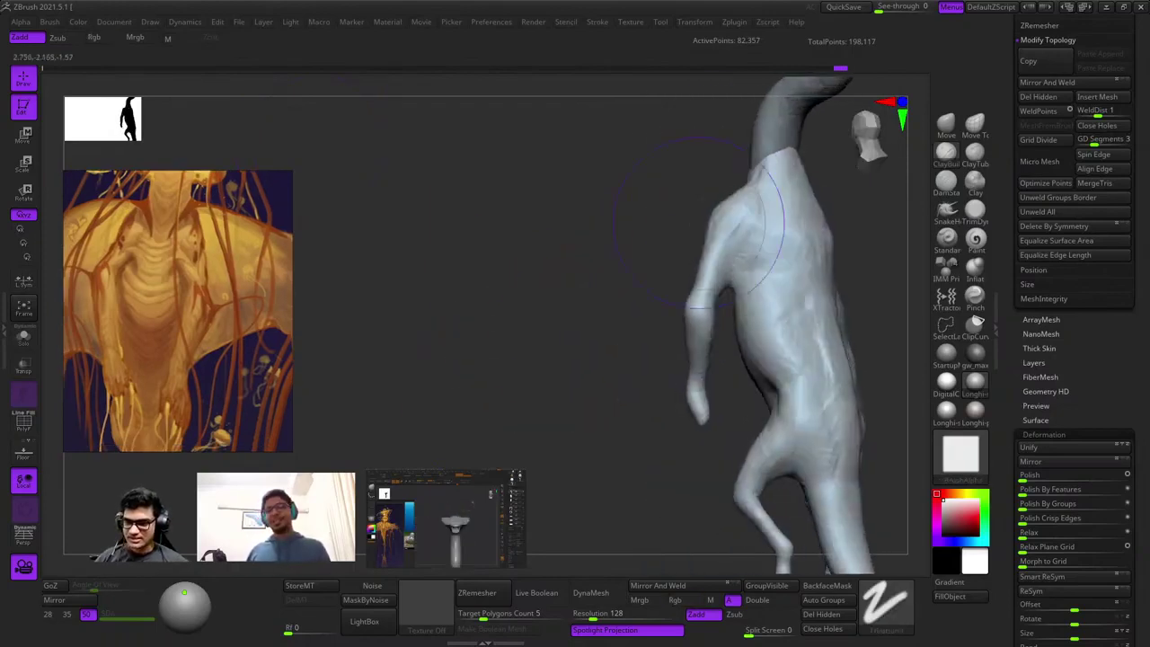
{"action": "right_click_drag", "start_coordinate": [706, 218], "coordinate": [679, 359], "text": "ctrl"}
{"action": "key", "text": "space"}
{"action": "right_click_drag", "start_coordinate": [764, 278], "coordinate": [607, 323]}
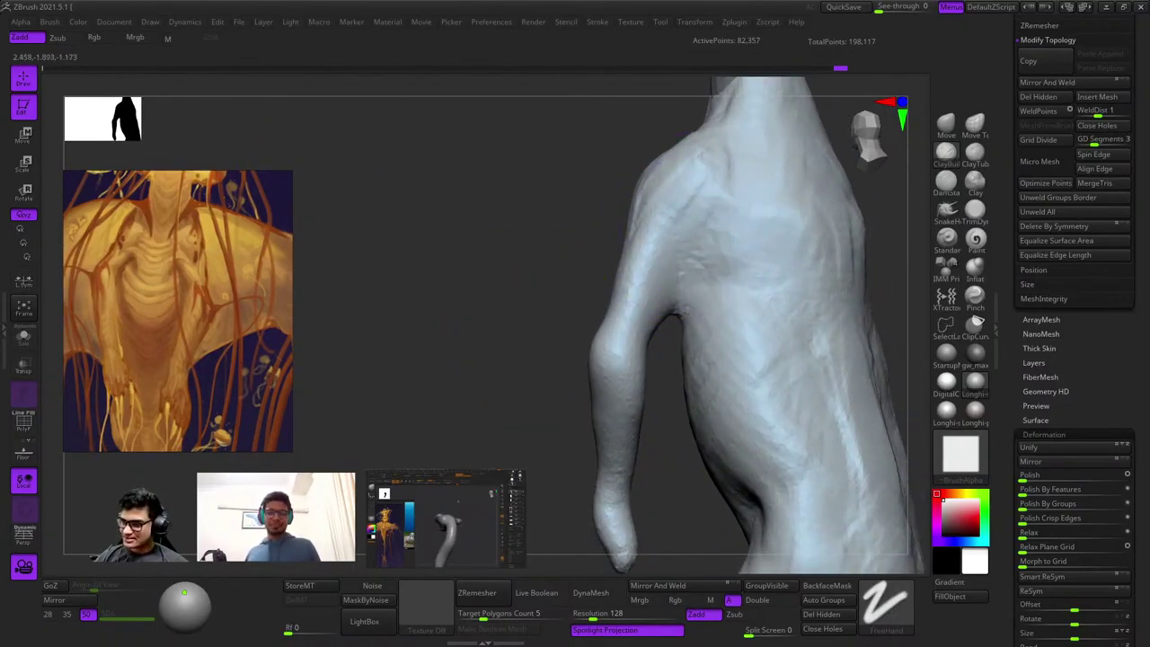
{"action": "mouse_move", "coordinate": [710, 213]}
{"action": "right_mouse_down", "text": "alt"}
{"action": "mouse_move", "coordinate": [706, 265]}
{"action": "mouse_move", "coordinate": [704, 255]}
{"action": "right_mouse_up", "text": "alt"}
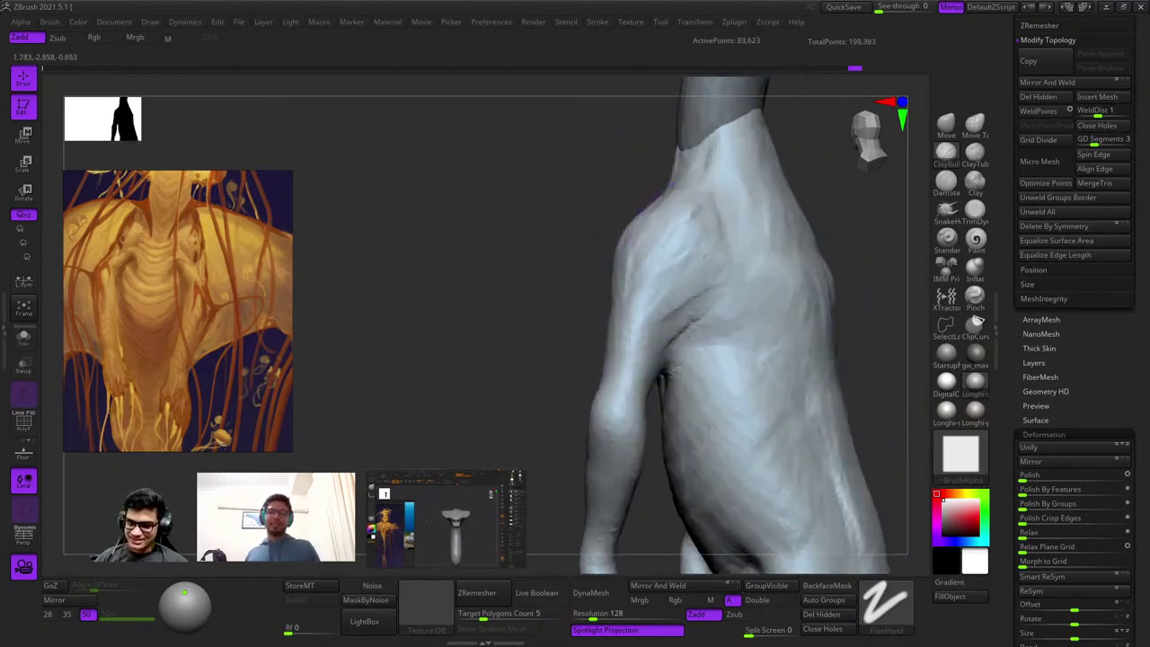
Carve creases around the armpits with the DamStandard brush and smooth the transition into the ribcage.
{"action": "mouse_move", "coordinate": [634, 309]}
{"action": "right_mouse_down"}
{"action": "mouse_move", "coordinate": [659, 264]}
{"action": "mouse_move", "coordinate": [669, 286]}
{"action": "mouse_move", "coordinate": [814, 202]}
{"action": "right_mouse_up"}
{"action": "left_click", "coordinate": [943, 180]}
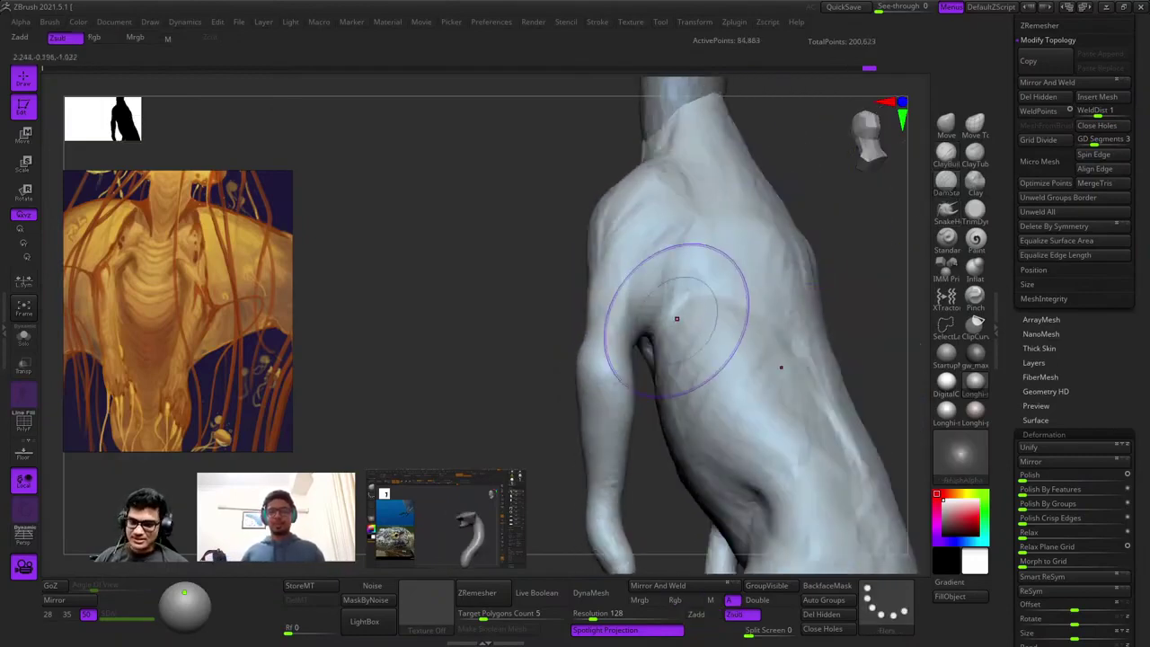
{"action": "mouse_move", "coordinate": [641, 354]}
{"action": "right_mouse_down"}
{"action": "mouse_move", "coordinate": [591, 374]}
{"action": "mouse_move", "coordinate": [662, 313]}
{"action": "mouse_move", "coordinate": [721, 292]}
{"action": "mouse_move", "coordinate": [683, 337]}
{"action": "mouse_move", "coordinate": [662, 334]}
{"action": "mouse_move", "coordinate": [662, 359]}
{"action": "right_mouse_up"}
{"action": "left_click_drag", "start_coordinate": [662, 359], "coordinate": [662, 296], "text": "shift"}
{"action": "mouse_move", "coordinate": [662, 296]}
{"action": "right_mouse_down", "text": "ctrl"}
{"action": "mouse_move", "coordinate": [584, 274]}
{"action": "mouse_move", "coordinate": [667, 213]}
{"action": "right_mouse_up", "text": "ctrl"}
{"action": "left_click_drag", "start_coordinate": [687, 292], "coordinate": [736, 332]}
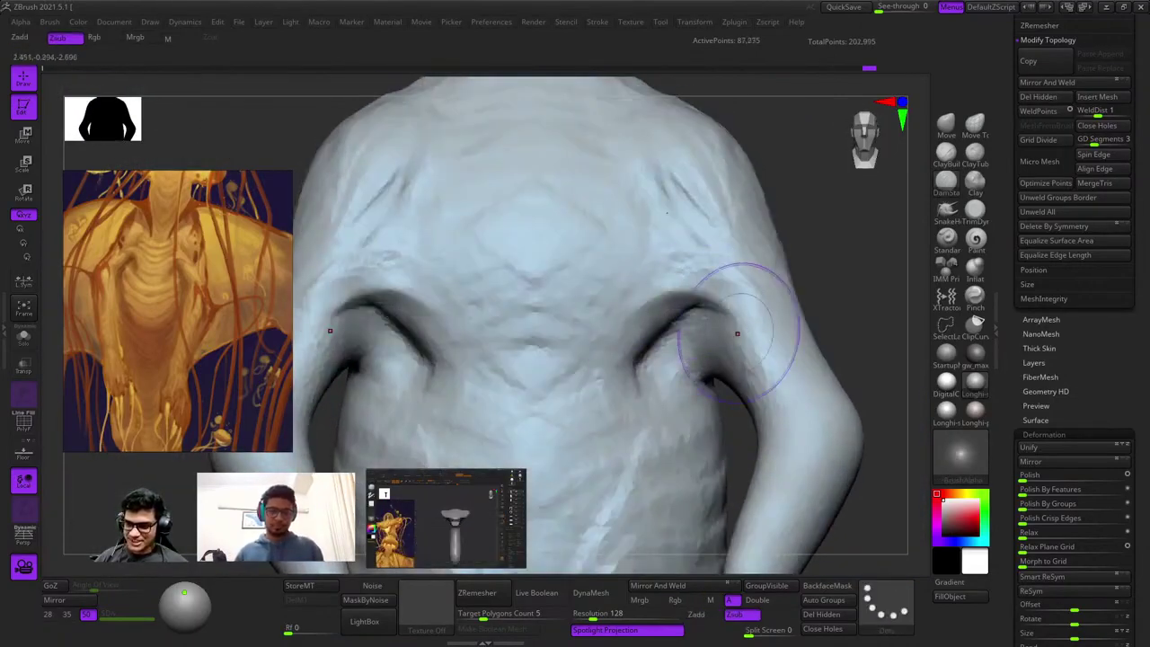
Deepen the armpit creases and sharpen the skin folds running onto the upper arms.
{"action": "right_click_drag", "start_coordinate": [718, 322], "coordinate": [694, 274]}
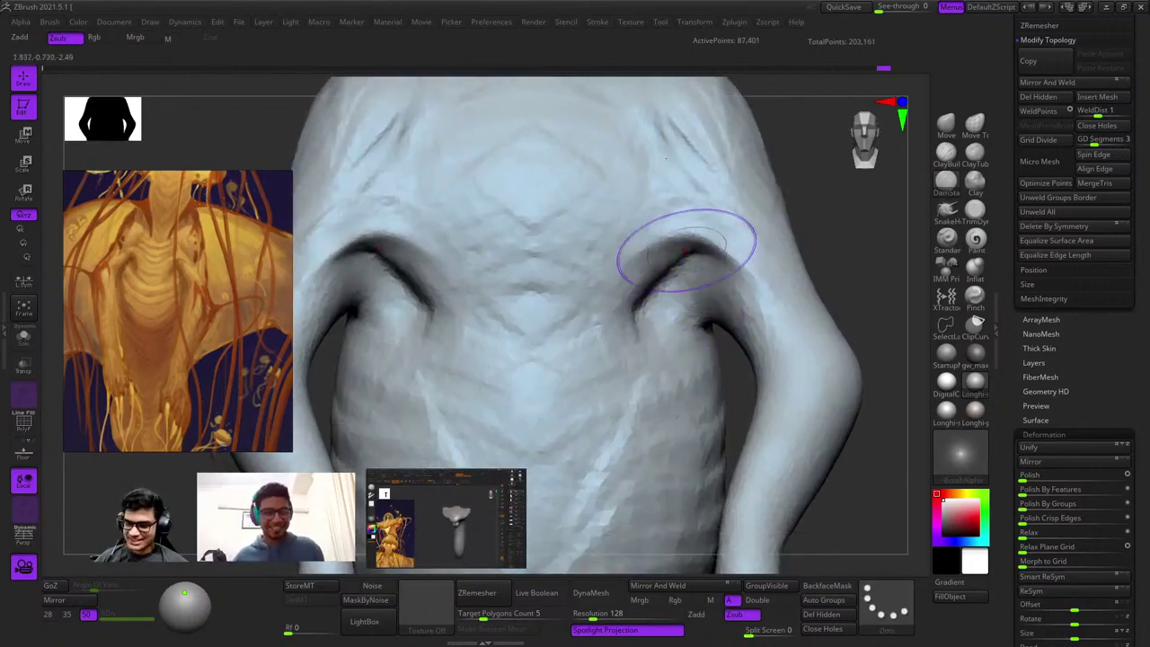
{"action": "right_click_drag", "start_coordinate": [665, 261], "coordinate": [681, 269]}
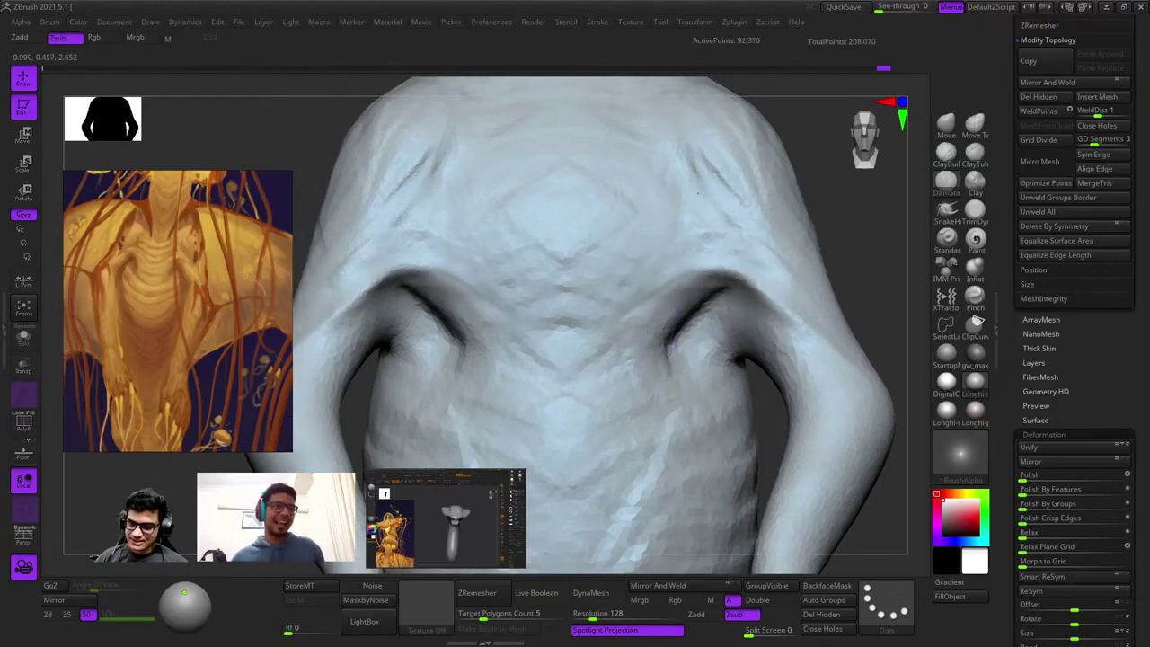
{"action": "right_click_drag", "start_coordinate": [698, 192], "coordinate": [739, 287]}
{"action": "left_click_drag", "start_coordinate": [801, 344], "coordinate": [778, 315], "text": "shift"}
{"action": "mouse_move", "coordinate": [778, 315]}
{"action": "right_mouse_down", "text": "ctrl"}
{"action": "mouse_move", "coordinate": [714, 329]}
{"action": "mouse_move", "coordinate": [797, 171]}
{"action": "mouse_move", "coordinate": [670, 318]}
{"action": "mouse_move", "coordinate": [639, 285]}
{"action": "mouse_move", "coordinate": [682, 283]}
{"action": "mouse_move", "coordinate": [680, 257]}
{"action": "right_mouse_up", "text": "ctrl"}
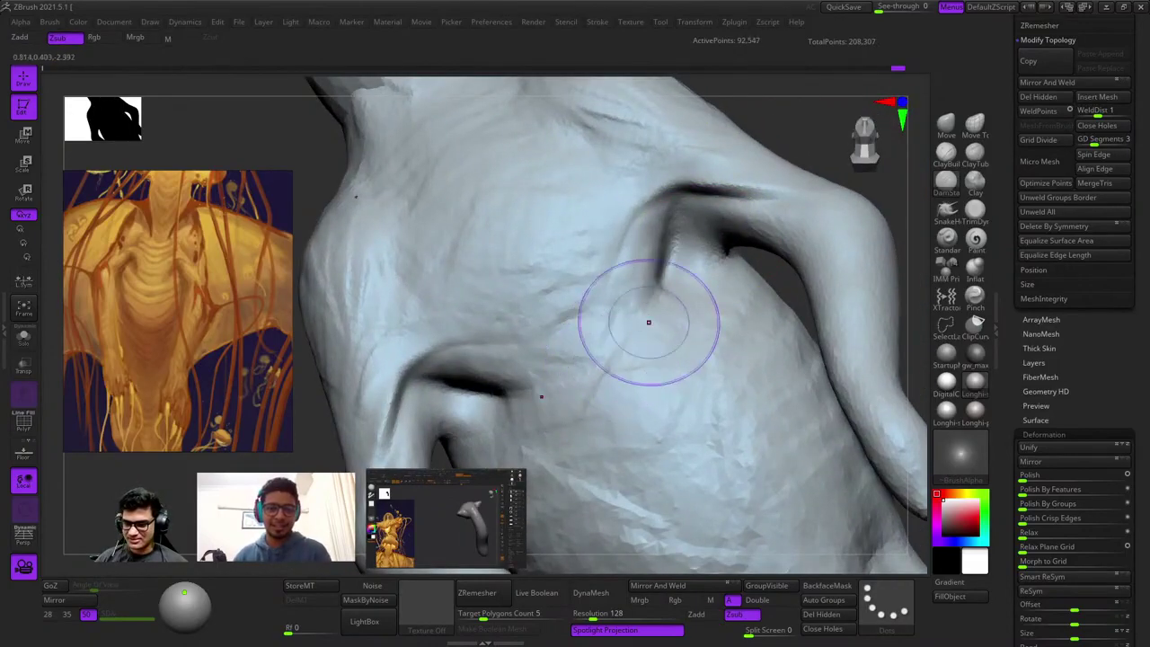
Carve curved skin wrinkles across the chest between the two armpit folds.
{"action": "mouse_move", "coordinate": [649, 321]}
{"action": "right_mouse_down"}
{"action": "mouse_move", "coordinate": [637, 296]}
{"action": "mouse_move", "coordinate": [682, 297]}
{"action": "mouse_move", "coordinate": [631, 354]}
{"action": "right_mouse_up"}
{"action": "left_click_drag", "start_coordinate": [735, 295], "coordinate": [637, 300]}
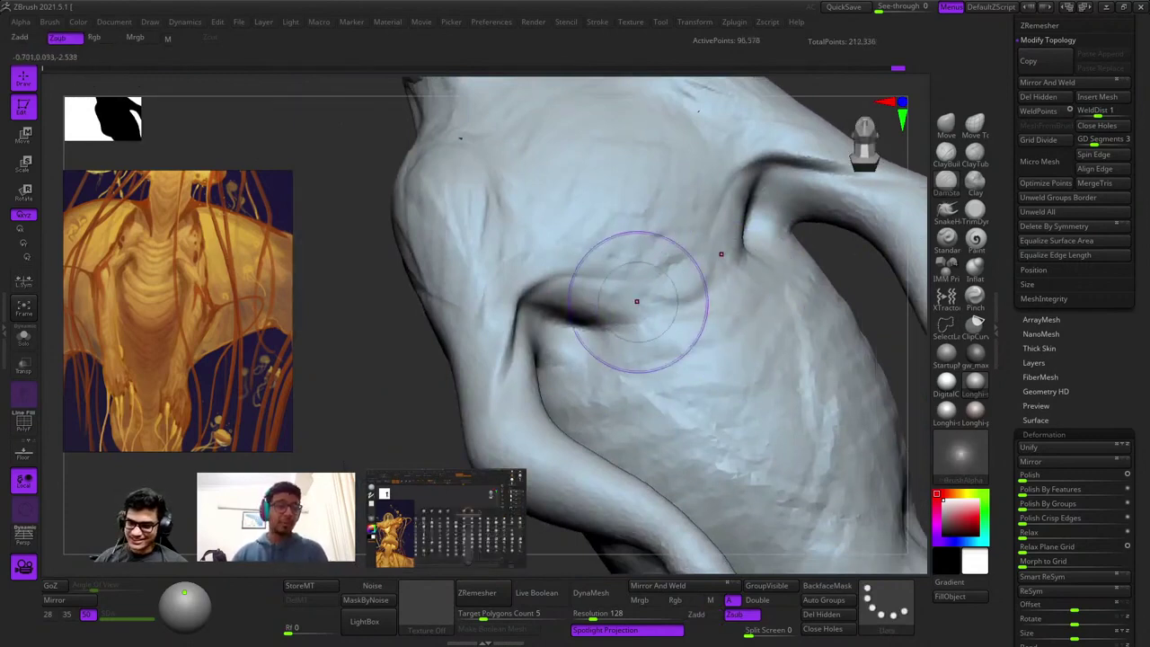
{"action": "mouse_move", "coordinate": [637, 300]}
{"action": "right_mouse_down"}
{"action": "mouse_move", "coordinate": [690, 324]}
{"action": "mouse_move", "coordinate": [630, 276]}
{"action": "right_mouse_up"}
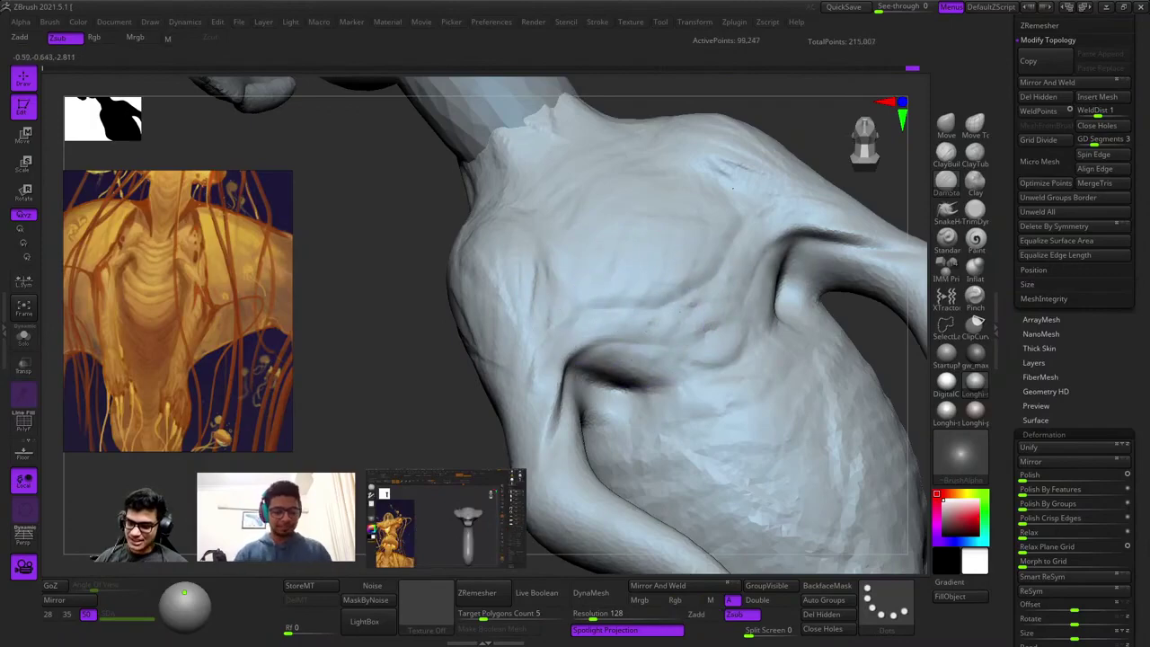
{"action": "right_click_drag", "start_coordinate": [616, 298], "coordinate": [612, 346]}
{"action": "right_click", "coordinate": [624, 346]}
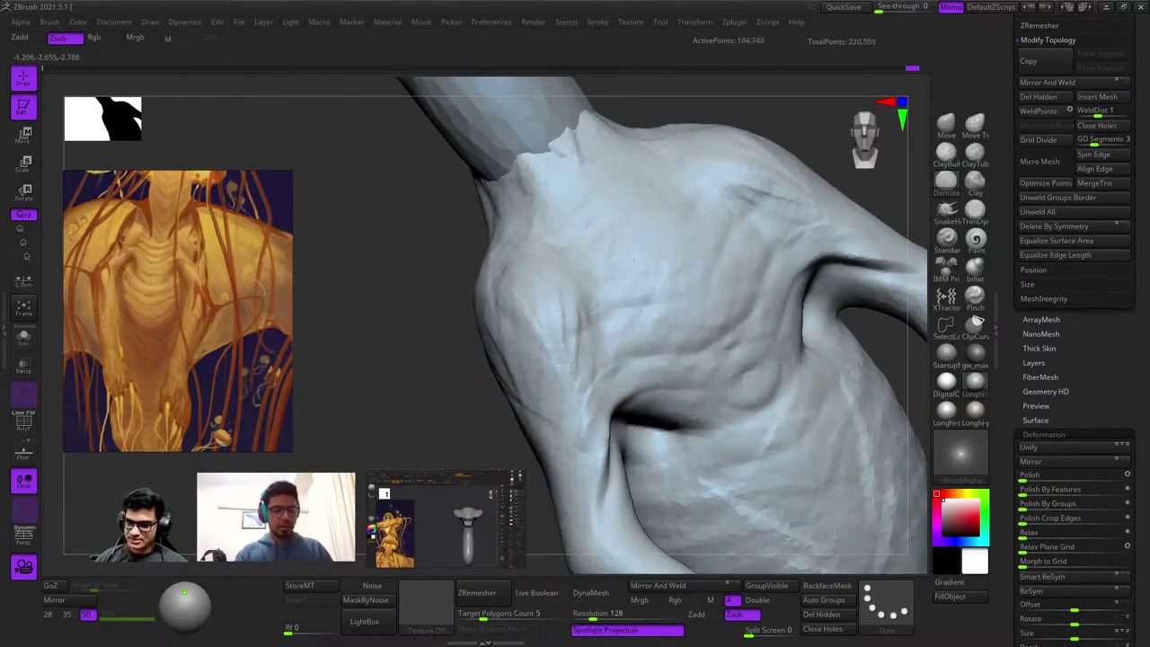
Carve rib-like horizontal folds along the ribcage and belly and soften them.
{"action": "mouse_move", "coordinate": [634, 260]}
{"action": "right_mouse_down"}
{"action": "mouse_move", "coordinate": [629, 274]}
{"action": "mouse_move", "coordinate": [666, 146]}
{"action": "mouse_move", "coordinate": [636, 313]}
{"action": "mouse_move", "coordinate": [668, 221]}
{"action": "mouse_move", "coordinate": [674, 251]}
{"action": "mouse_move", "coordinate": [708, 232]}
{"action": "right_mouse_up"}
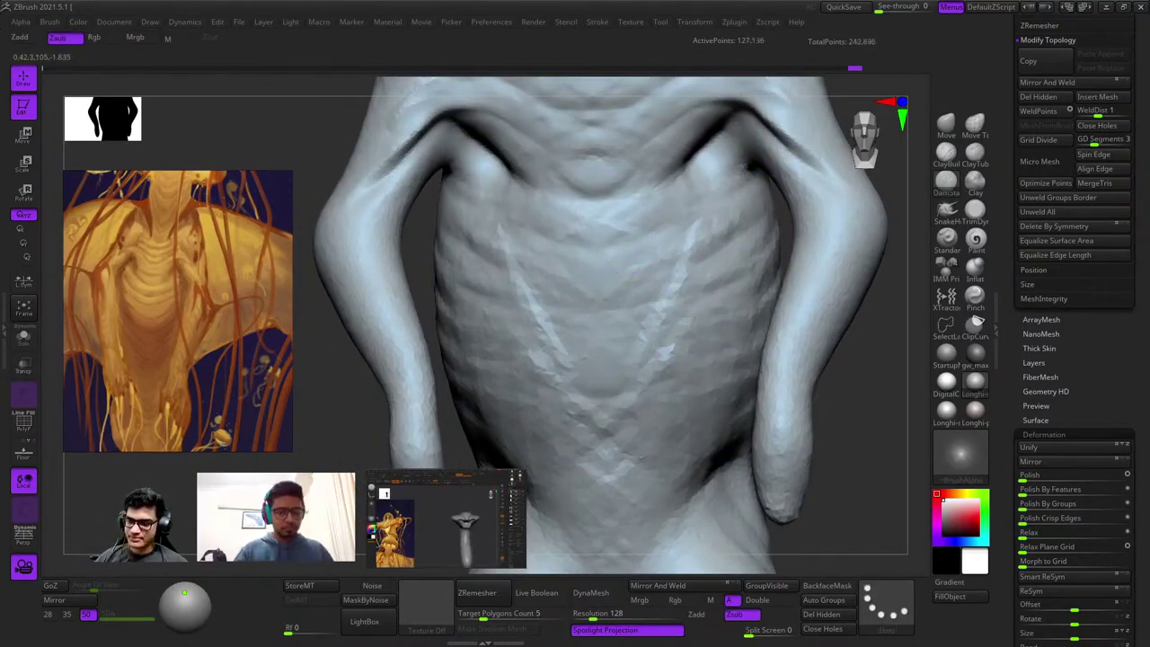
{"action": "right_click_drag", "start_coordinate": [664, 378], "coordinate": [652, 239], "text": "ctrl"}
{"action": "right_click_drag", "start_coordinate": [653, 239], "coordinate": [683, 297], "text": "ctrl"}
{"action": "left_click_drag", "start_coordinate": [719, 279], "coordinate": [752, 269], "text": "shift"}
{"action": "right_click_drag", "start_coordinate": [752, 269], "coordinate": [737, 171], "text": "ctrl"}
{"action": "mouse_move", "coordinate": [737, 171]}
{"action": "right_mouse_down"}
{"action": "mouse_move", "coordinate": [701, 269]}
{"action": "mouse_move", "coordinate": [773, 293]}
{"action": "mouse_move", "coordinate": [763, 243]}
{"action": "right_mouse_up"}
{"action": "mouse_move", "coordinate": [764, 242]}
{"action": "right_mouse_down"}
{"action": "mouse_move", "coordinate": [710, 270]}
{"action": "mouse_move", "coordinate": [692, 296]}
{"action": "mouse_move", "coordinate": [616, 67]}
{"action": "right_mouse_up"}
{"action": "mouse_move", "coordinate": [617, 67]}
{"action": "right_mouse_down", "text": "ctrl"}
{"action": "mouse_move", "coordinate": [623, 425]}
{"action": "mouse_move", "coordinate": [605, 303]}
{"action": "mouse_move", "coordinate": [596, 326]}
{"action": "mouse_move", "coordinate": [692, 270]}
{"action": "right_mouse_up", "text": "ctrl"}
Build up the hip where the hind leg joins the torso with the ClayBuildup brush.
{"action": "left_click", "coordinate": [946, 151]}
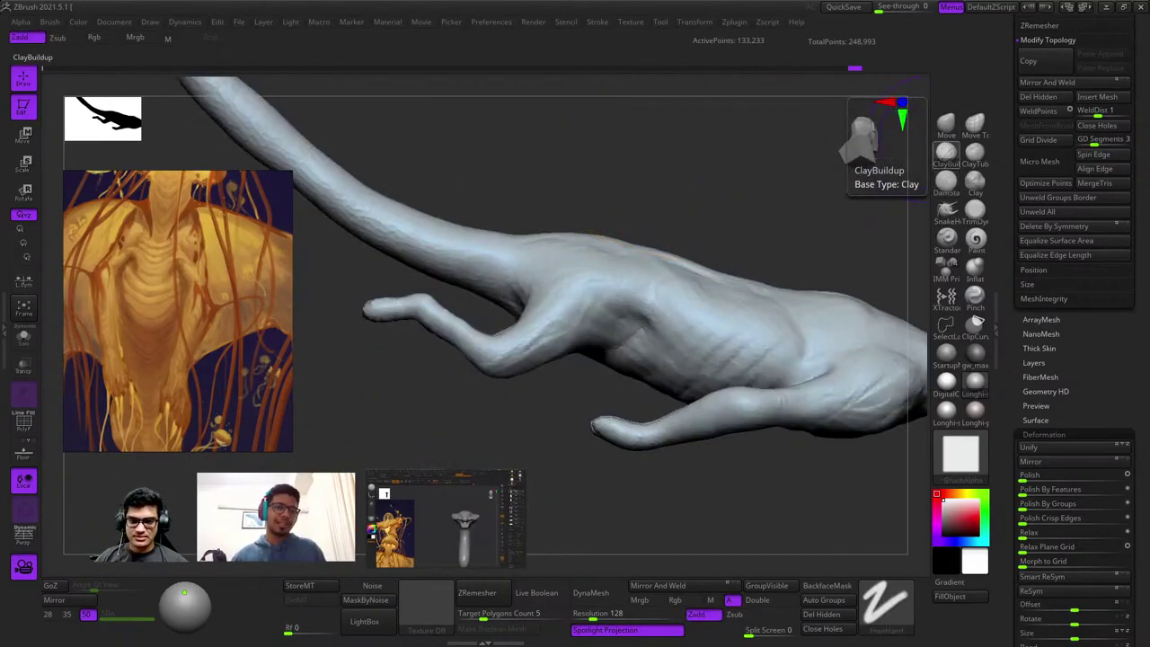
{"action": "mouse_move", "coordinate": [557, 325]}
{"action": "right_mouse_down", "text": "alt"}
{"action": "mouse_move", "coordinate": [608, 298]}
{"action": "mouse_move", "coordinate": [552, 359]}
{"action": "right_mouse_up", "text": "alt"}
{"action": "right_click", "coordinate": [551, 359]}
{"action": "left_click_drag", "start_coordinate": [636, 274], "coordinate": [665, 239]}
{"action": "right_click_drag", "start_coordinate": [634, 274], "coordinate": [611, 288]}
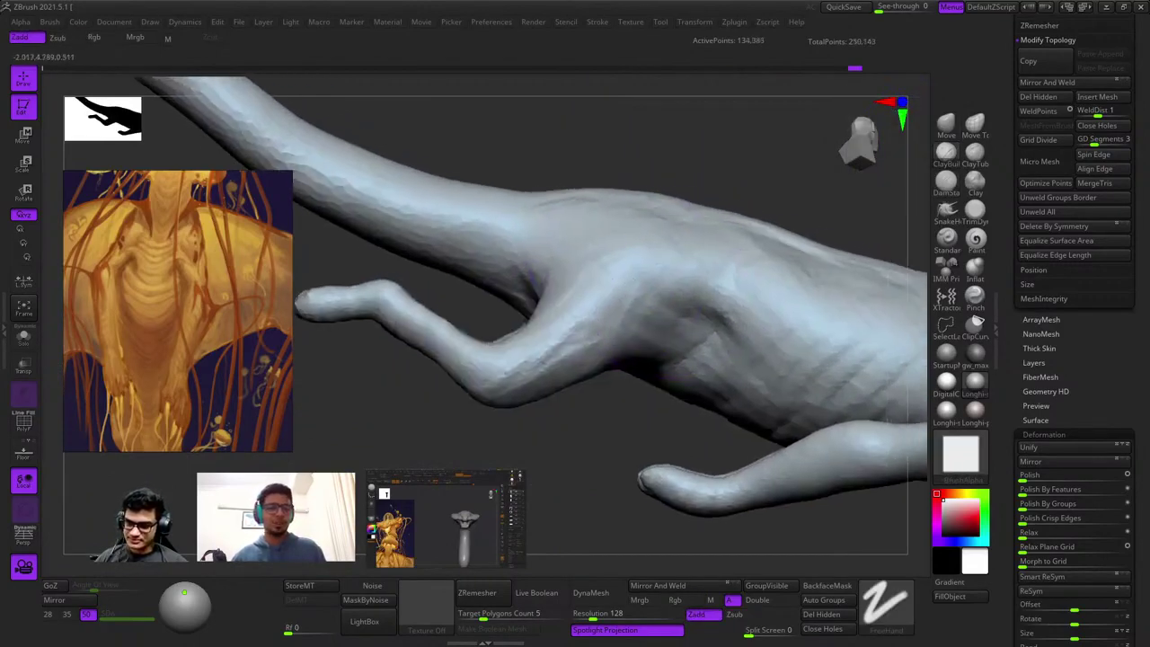
{"action": "right_click_drag", "start_coordinate": [683, 270], "coordinate": [652, 271]}
{"action": "left_click_drag", "start_coordinate": [662, 267], "coordinate": [680, 297]}
Add clay strokes along the thigh and around the hollow between hip and belly.
{"action": "mouse_move", "coordinate": [680, 297]}
{"action": "right_mouse_down"}
{"action": "mouse_move", "coordinate": [669, 287]}
{"action": "mouse_move", "coordinate": [690, 314]}
{"action": "right_mouse_up"}
{"action": "right_click", "coordinate": [688, 292]}
{"action": "right_click_drag", "start_coordinate": [690, 314], "coordinate": [699, 286], "text": "ctrl"}
{"action": "right_click", "coordinate": [699, 285]}
{"action": "left_click_drag", "start_coordinate": [660, 327], "coordinate": [719, 301]}
{"action": "right_click_drag", "start_coordinate": [719, 301], "coordinate": [692, 269]}
{"action": "mouse_move", "coordinate": [691, 270]}
{"action": "right_mouse_down", "text": "ctrl"}
{"action": "mouse_move", "coordinate": [692, 319]}
{"action": "mouse_move", "coordinate": [671, 283]}
{"action": "right_mouse_up", "text": "ctrl"}
{"action": "right_click_drag", "start_coordinate": [642, 337], "coordinate": [708, 307]}
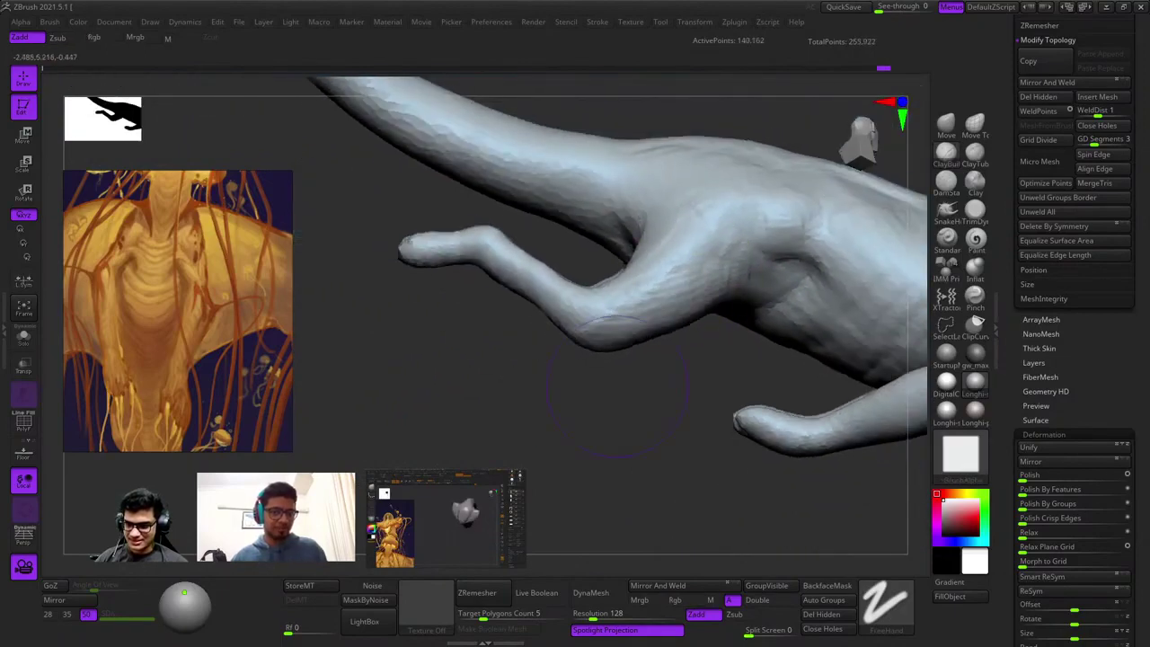
Build up the knee of the hind leg and smooth out the gouge on its inner side.
{"action": "mouse_move", "coordinate": [620, 387]}
{"action": "right_mouse_down"}
{"action": "mouse_move", "coordinate": [619, 319]}
{"action": "mouse_move", "coordinate": [600, 297]}
{"action": "mouse_move", "coordinate": [635, 252]}
{"action": "right_mouse_up"}
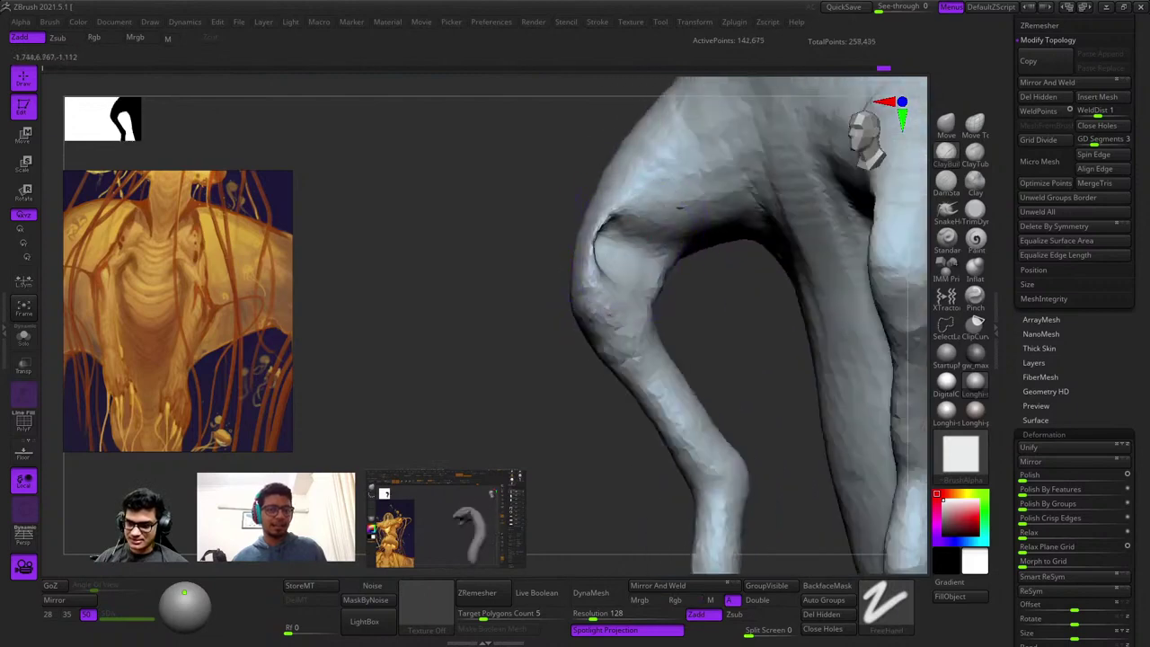
{"action": "right_click_drag", "start_coordinate": [610, 298], "coordinate": [605, 236]}
{"action": "left_click_drag", "start_coordinate": [605, 236], "coordinate": [608, 265], "text": "shift"}
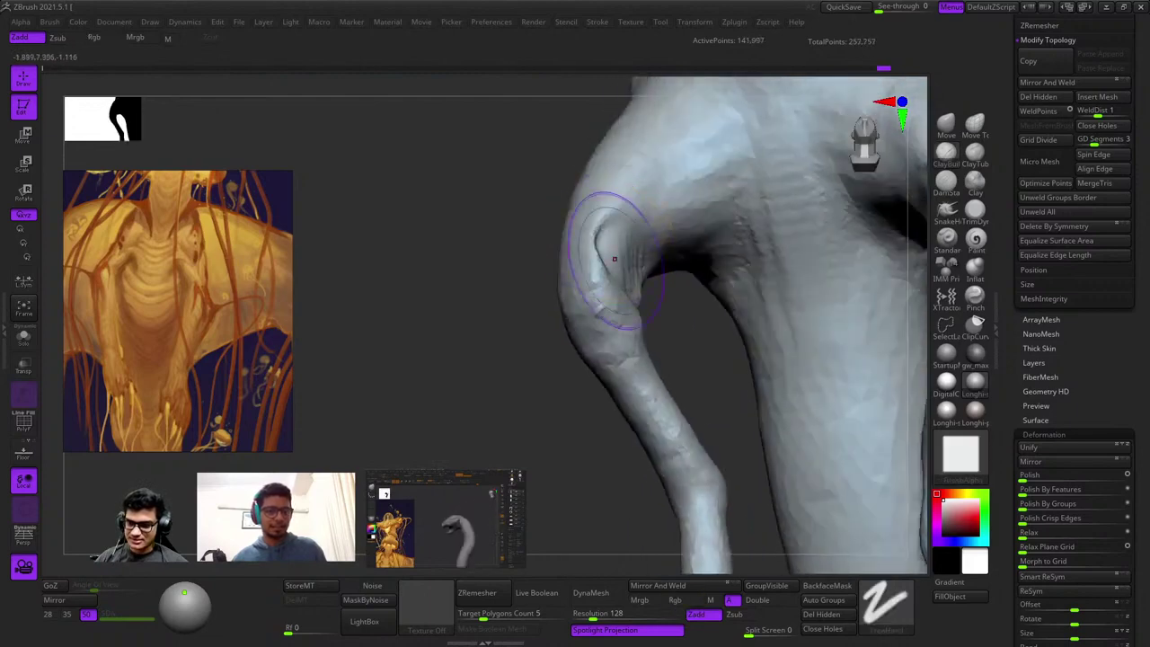
{"action": "right_click_drag", "start_coordinate": [609, 265], "coordinate": [604, 260]}
{"action": "left_click_drag", "start_coordinate": [611, 277], "coordinate": [618, 248]}
{"action": "right_click", "coordinate": [548, 344]}
{"action": "right_click_drag", "start_coordinate": [548, 344], "coordinate": [644, 237]}
{"action": "left_click_drag", "start_coordinate": [611, 298], "coordinate": [622, 253], "text": "shift"}
Add symmetrical clay strokes over the front of both thighs.
{"action": "right_click_drag", "start_coordinate": [622, 253], "coordinate": [674, 256]}
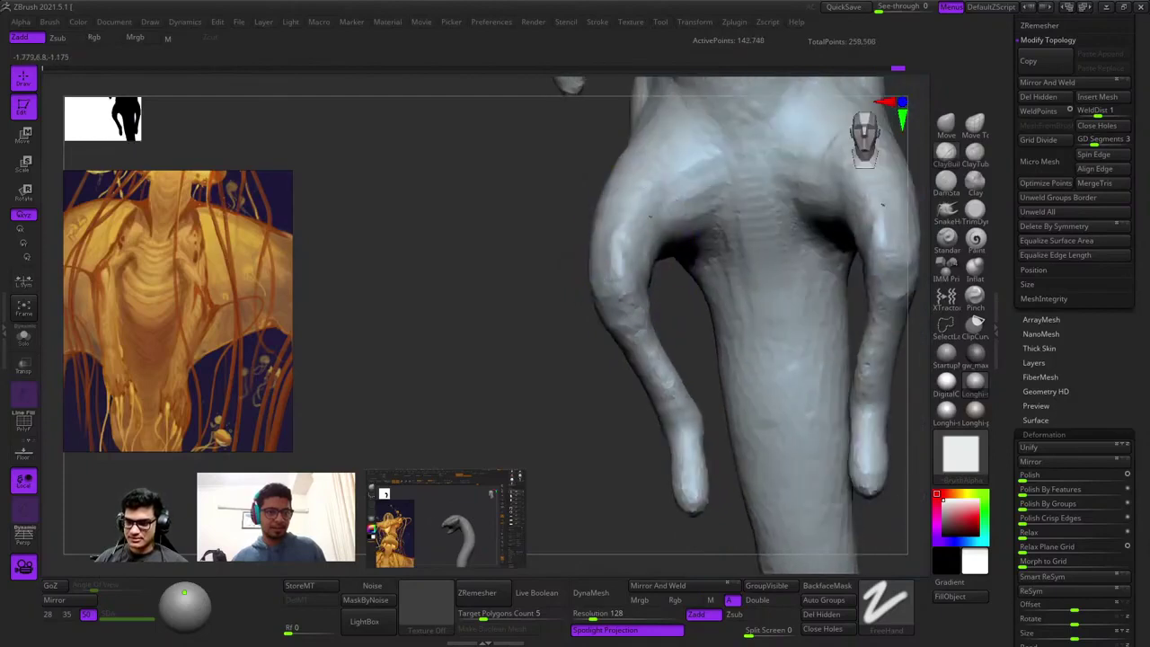
{"action": "right_click_drag", "start_coordinate": [668, 213], "coordinate": [684, 304]}
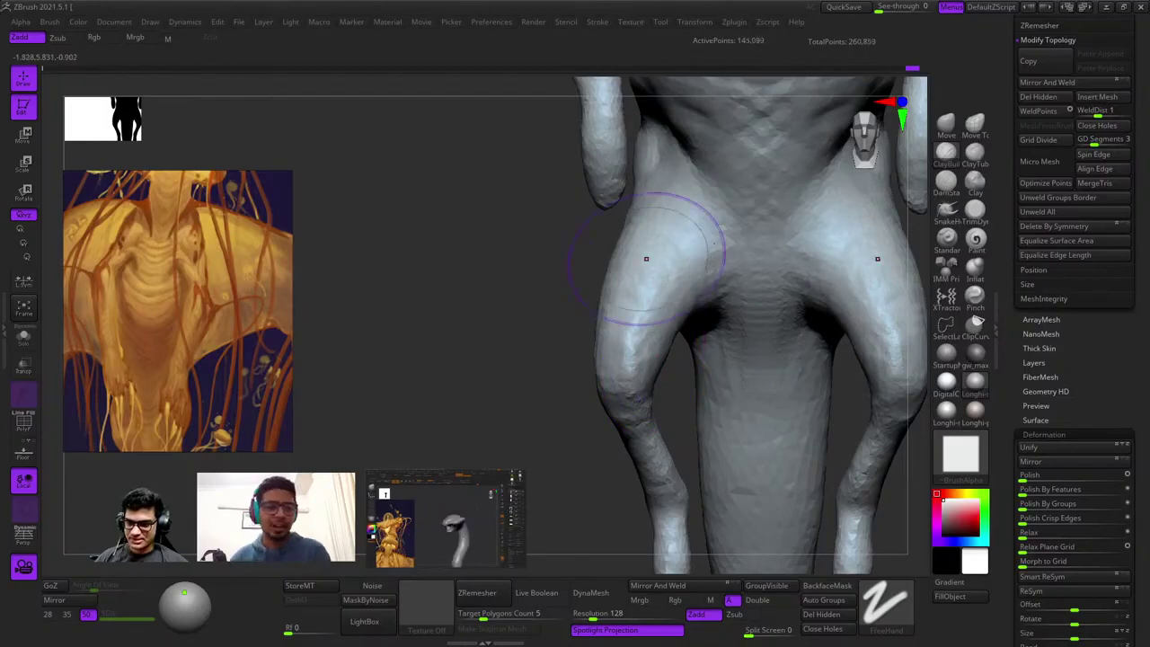
{"action": "mouse_move", "coordinate": [654, 359]}
{"action": "right_mouse_down", "text": "ctrl"}
{"action": "mouse_move", "coordinate": [667, 223]}
{"action": "mouse_move", "coordinate": [701, 341]}
{"action": "right_mouse_up", "text": "ctrl"}
Reshape the outer contour of the thighs and knees with the Move brush.
{"action": "left_click", "coordinate": [946, 126]}
{"action": "mouse_move", "coordinate": [676, 247]}
{"action": "right_mouse_down"}
{"action": "mouse_move", "coordinate": [688, 334]}
{"action": "mouse_move", "coordinate": [682, 296]}
{"action": "mouse_move", "coordinate": [718, 329]}
{"action": "mouse_move", "coordinate": [706, 269]}
{"action": "mouse_move", "coordinate": [685, 310]}
{"action": "right_mouse_up"}
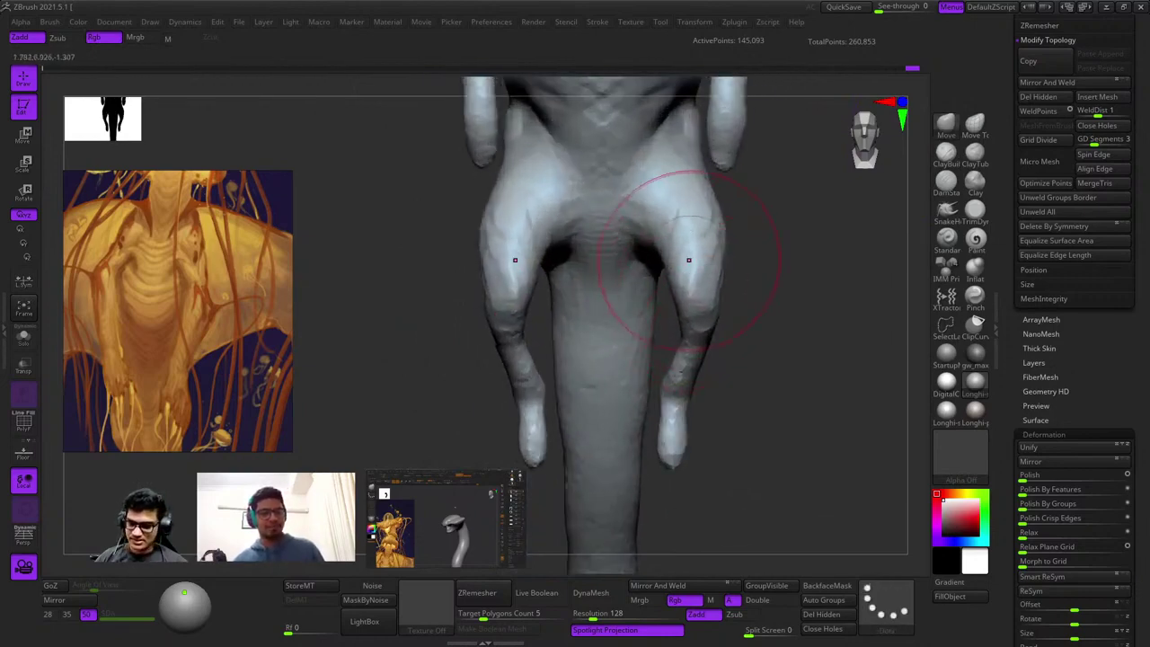
{"action": "right_click_drag", "start_coordinate": [688, 260], "coordinate": [715, 306]}
{"action": "mouse_move", "coordinate": [626, 254]}
{"action": "right_mouse_down", "text": "ctrl"}
{"action": "mouse_move", "coordinate": [579, 285]}
{"action": "mouse_move", "coordinate": [616, 296]}
{"action": "right_mouse_up", "text": "ctrl"}
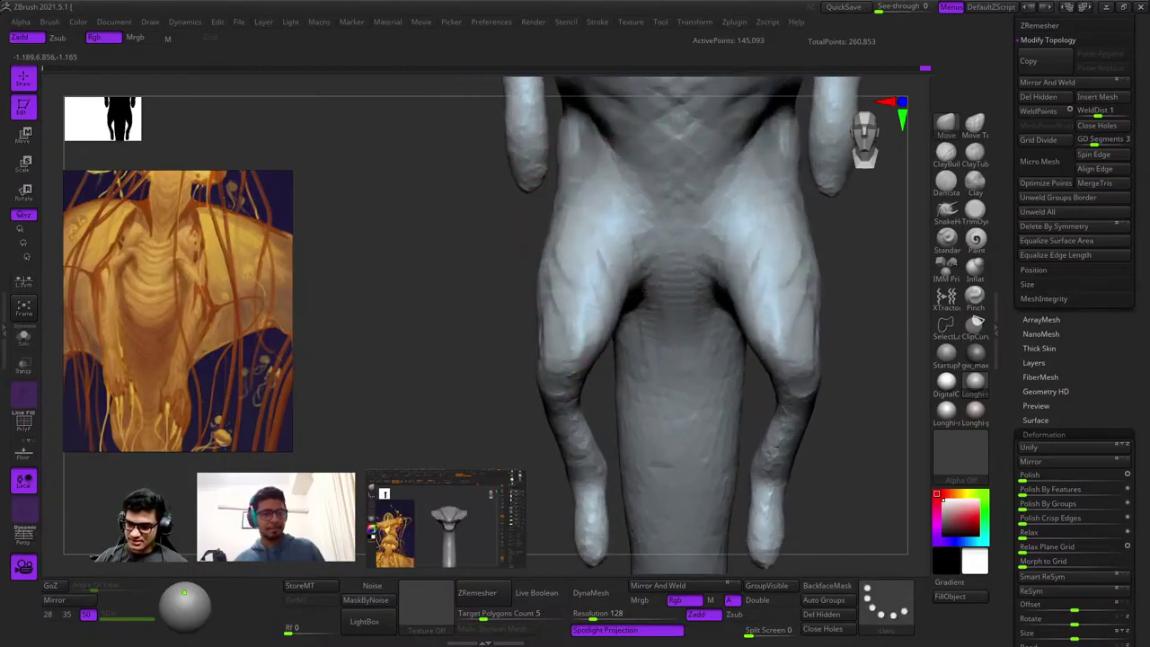
{"action": "mouse_move", "coordinate": [539, 260]}
{"action": "right_mouse_down"}
{"action": "mouse_move", "coordinate": [619, 270]}
{"action": "mouse_move", "coordinate": [680, 243]}
{"action": "mouse_move", "coordinate": [685, 318]}
{"action": "mouse_move", "coordinate": [664, 252]}
{"action": "right_mouse_up"}
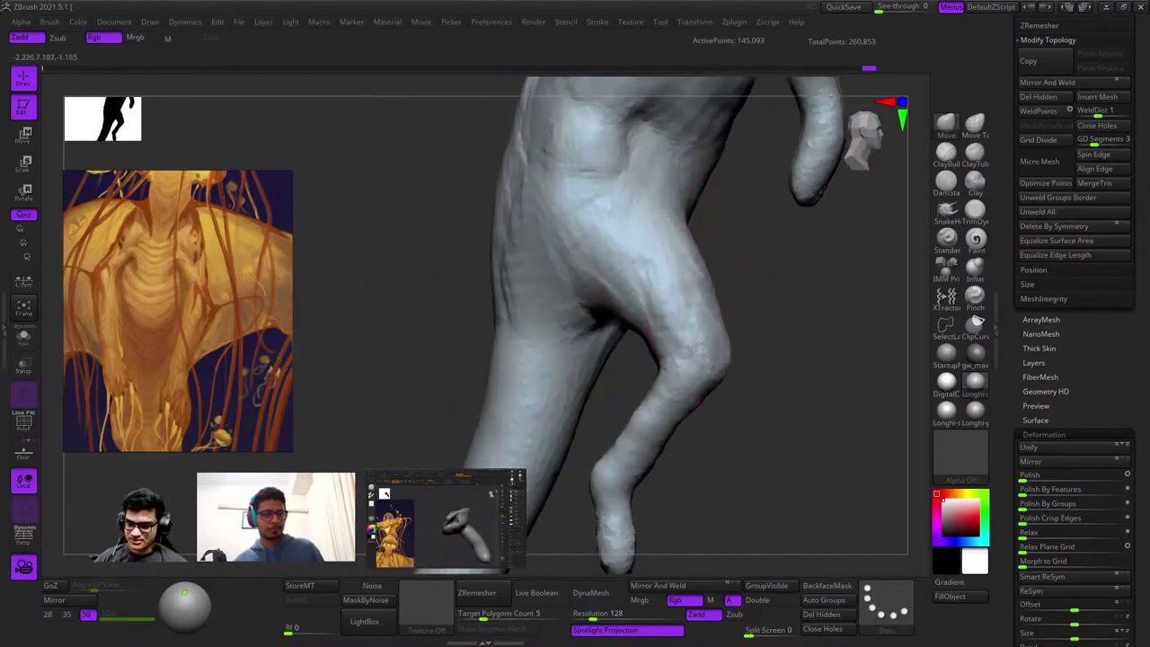
Adjust the silhouette of the knee, lower hind leg and foot with the Move brush.
{"action": "mouse_move", "coordinate": [662, 405]}
{"action": "right_mouse_down", "text": "alt"}
{"action": "mouse_move", "coordinate": [685, 303]}
{"action": "mouse_move", "coordinate": [675, 318]}
{"action": "mouse_move", "coordinate": [693, 333]}
{"action": "mouse_move", "coordinate": [666, 367]}
{"action": "right_mouse_up", "text": "alt"}
{"action": "left_click_drag", "start_coordinate": [643, 377], "coordinate": [629, 385]}
{"action": "right_click_drag", "start_coordinate": [645, 281], "coordinate": [656, 235], "text": "ctrl"}
{"action": "mouse_move", "coordinate": [656, 236]}
{"action": "right_mouse_down"}
{"action": "mouse_move", "coordinate": [736, 269]}
{"action": "mouse_move", "coordinate": [774, 301]}
{"action": "mouse_move", "coordinate": [773, 276]}
{"action": "mouse_move", "coordinate": [719, 231]}
{"action": "mouse_move", "coordinate": [629, 270]}
{"action": "mouse_move", "coordinate": [663, 281]}
{"action": "mouse_move", "coordinate": [682, 248]}
{"action": "mouse_move", "coordinate": [663, 329]}
{"action": "mouse_move", "coordinate": [658, 317]}
{"action": "mouse_move", "coordinate": [672, 300]}
{"action": "mouse_move", "coordinate": [672, 359]}
{"action": "mouse_move", "coordinate": [670, 271]}
{"action": "mouse_move", "coordinate": [709, 297]}
{"action": "mouse_move", "coordinate": [715, 321]}
{"action": "mouse_move", "coordinate": [649, 282]}
{"action": "mouse_move", "coordinate": [637, 383]}
{"action": "mouse_move", "coordinate": [574, 225]}
{"action": "mouse_move", "coordinate": [550, 84]}
{"action": "mouse_move", "coordinate": [783, 270]}
{"action": "mouse_move", "coordinate": [772, 180]}
{"action": "mouse_move", "coordinate": [642, 188]}
{"action": "right_mouse_up"}
{"action": "key", "text": "space"}
{"action": "right_click_drag", "start_coordinate": [643, 189], "coordinate": [626, 283], "text": "ctrl"}
{"action": "right_click_drag", "start_coordinate": [696, 376], "coordinate": [677, 223], "text": "alt"}
{"action": "right_click_drag", "start_coordinate": [676, 223], "coordinate": [672, 310], "text": "ctrl"}
{"action": "right_click_drag", "start_coordinate": [682, 405], "coordinate": [702, 320], "text": "alt"}
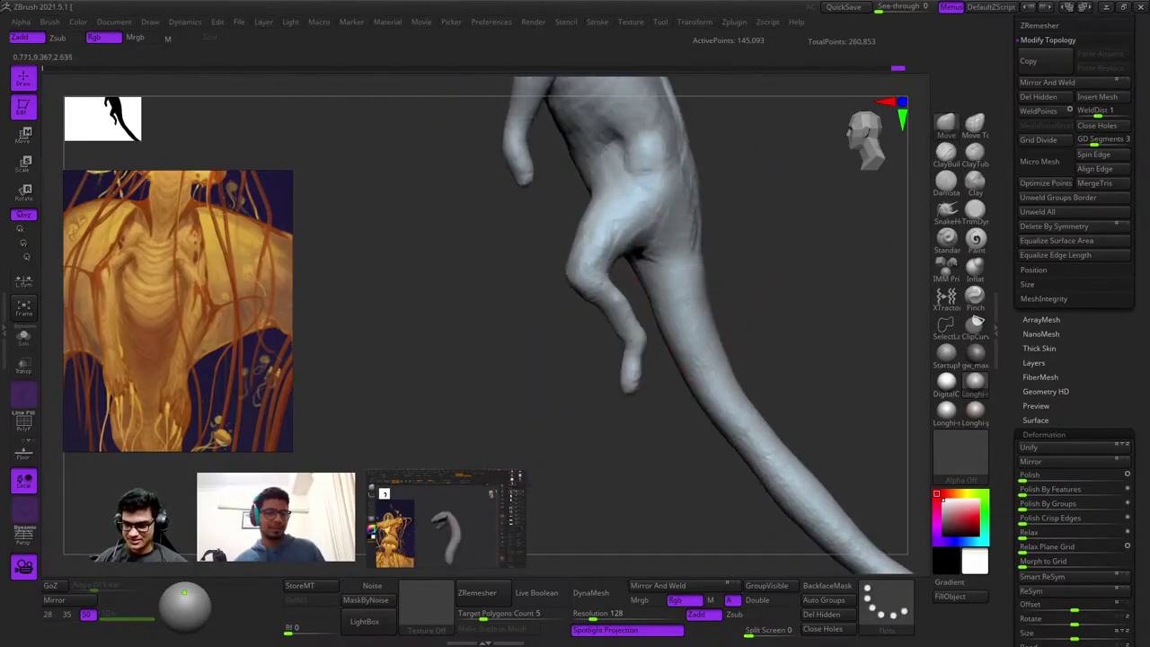
Pull the tail into a smoother curve toward its tip.
{"action": "mouse_move", "coordinate": [761, 431]}
{"action": "right_mouse_down", "text": "alt"}
{"action": "mouse_move", "coordinate": [675, 333]}
{"action": "mouse_move", "coordinate": [685, 296]}
{"action": "mouse_move", "coordinate": [659, 353]}
{"action": "right_mouse_up", "text": "alt"}
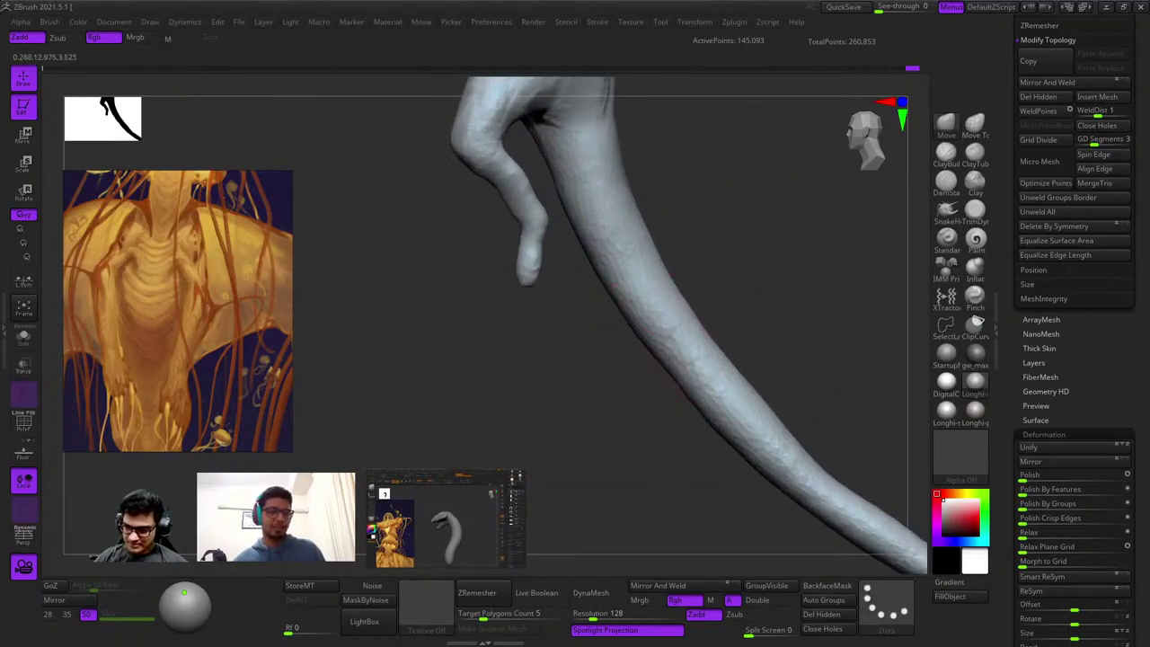
{"action": "mouse_move", "coordinate": [666, 394]}
{"action": "right_mouse_down"}
{"action": "mouse_move", "coordinate": [693, 368]}
{"action": "mouse_move", "coordinate": [652, 315]}
{"action": "mouse_move", "coordinate": [648, 326]}
{"action": "mouse_move", "coordinate": [476, 313]}
{"action": "mouse_move", "coordinate": [640, 341]}
{"action": "mouse_move", "coordinate": [765, 437]}
{"action": "mouse_move", "coordinate": [675, 379]}
{"action": "right_mouse_up"}
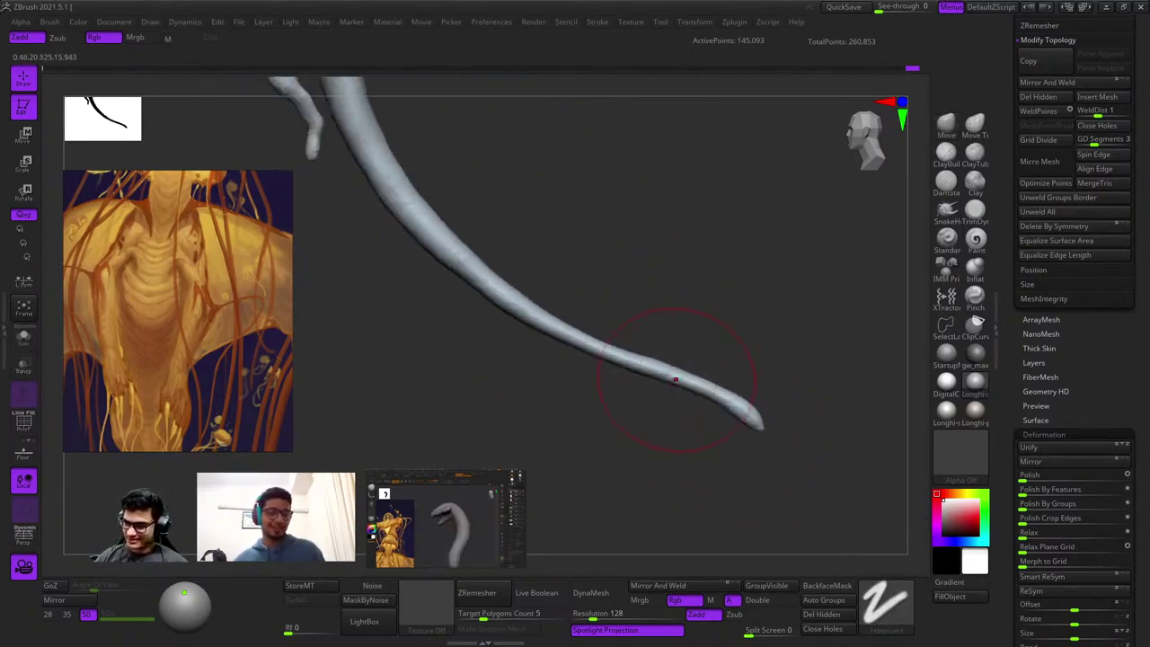
{"action": "key", "text": "f"}
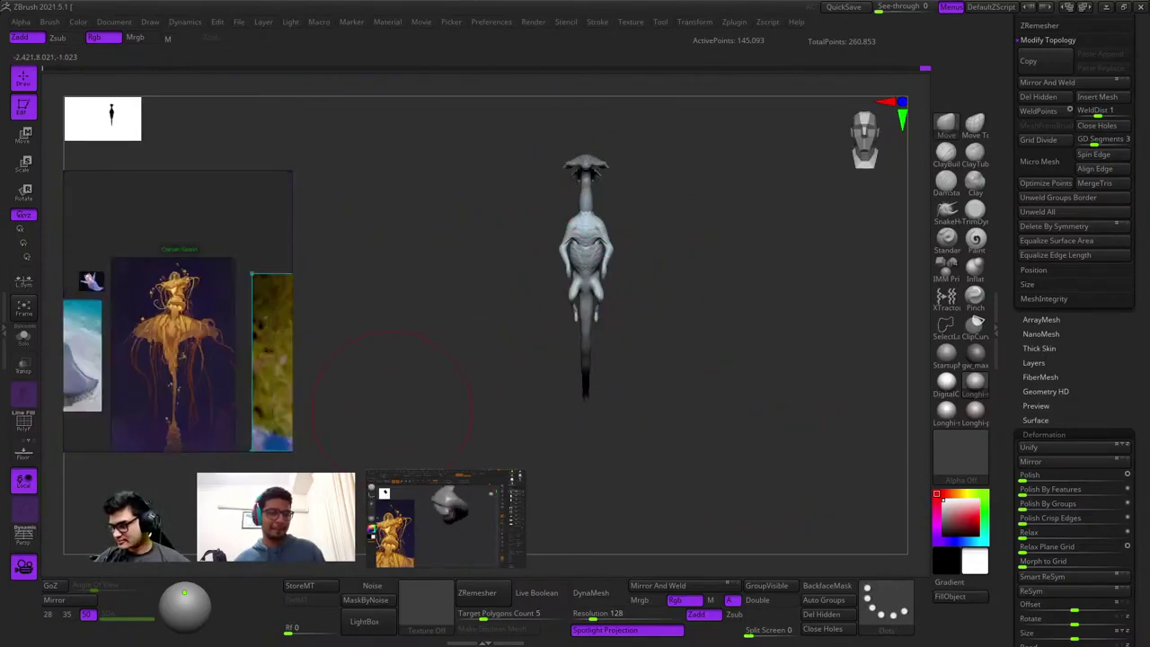
Mask the creature's body down to the hips, leave the tail unmasked, and soften the mask edge.
{"action": "right_click_drag", "start_coordinate": [592, 383], "coordinate": [623, 396], "text": "alt"}
{"action": "right_click_drag", "start_coordinate": [575, 350], "coordinate": [656, 429]}
{"action": "left_click_drag", "start_coordinate": [492, 458], "coordinate": [799, 330], "text": "ctrl"}
{"action": "left_click", "coordinate": [758, 364], "text": "ctrl"}
{"action": "left_click", "coordinate": [742, 345], "text": "ctrl"}
{"action": "left_click", "coordinate": [768, 372], "text": "ctrl"}
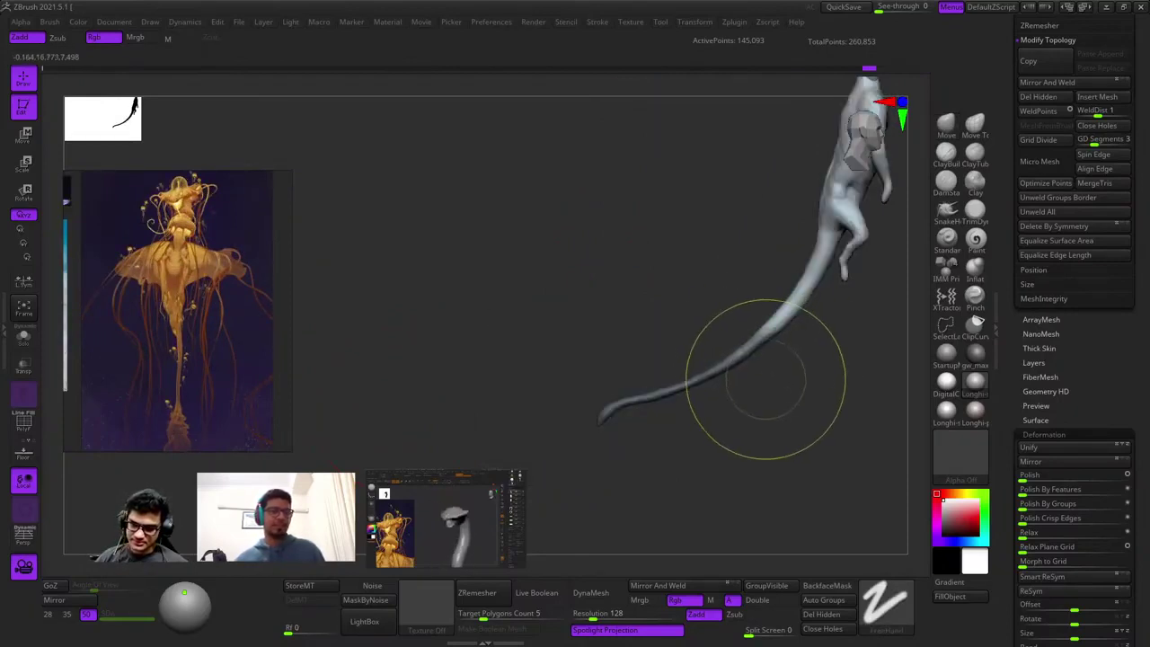
{"action": "left_click", "coordinate": [766, 384], "text": "ctrl"}
Place the gizmo pivot at the mask edge on the tail, rotate the tail downward, and clear the mask.
{"action": "key", "text": "e"}
{"action": "right_click_drag", "start_coordinate": [770, 331], "coordinate": [753, 321], "text": "alt"}
{"action": "left_click", "coordinate": [751, 317], "text": "alt"}
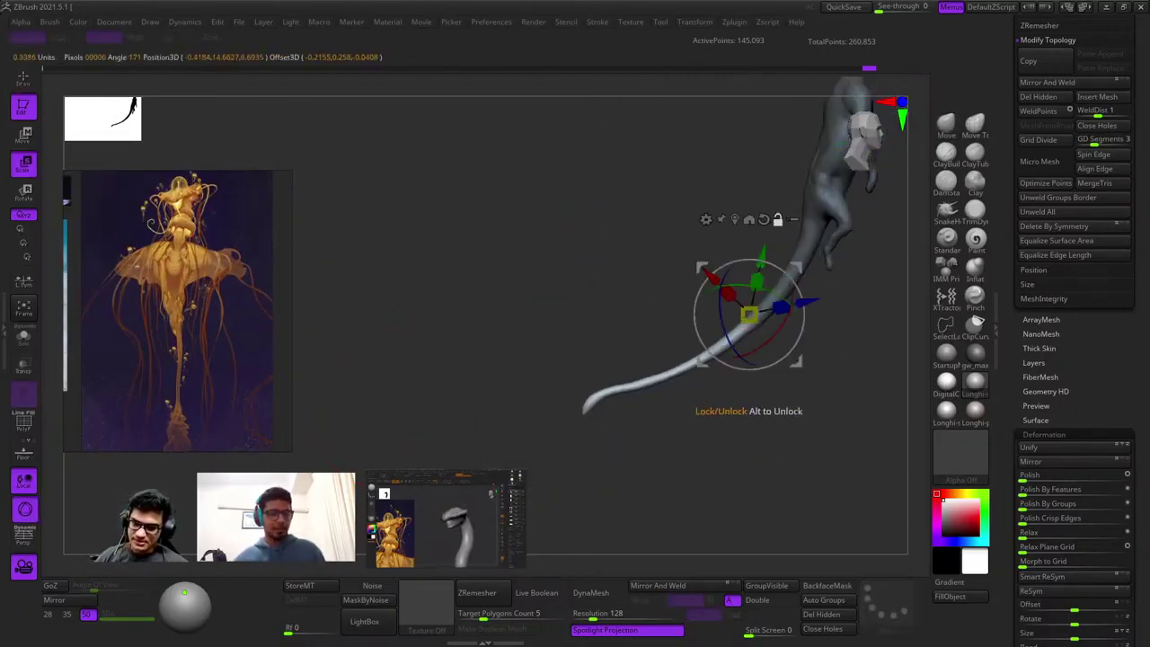
{"action": "left_click", "coordinate": [764, 220], "text": "alt"}
{"action": "mouse_move", "coordinate": [694, 317]}
{"action": "left_mouse_down"}
{"action": "mouse_move", "coordinate": [711, 353]}
{"action": "mouse_move", "coordinate": [704, 345]}
{"action": "left_mouse_up"}
{"action": "key", "text": "q"}
{"action": "left_click_drag", "start_coordinate": [811, 392], "coordinate": [831, 414], "text": "ctrl"}
Even out the kink at the tail's rotated bend from the side with the Move brush.
{"action": "right_click_drag", "start_coordinate": [799, 377], "coordinate": [710, 282], "text": "alt"}
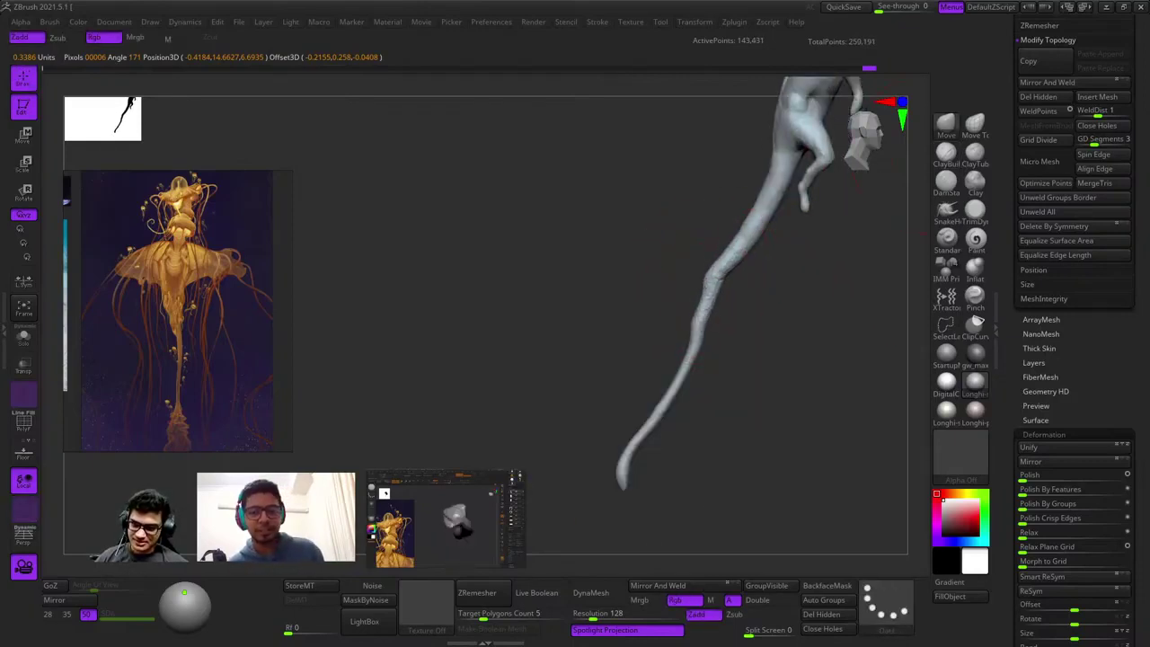
{"action": "key", "text": "space"}
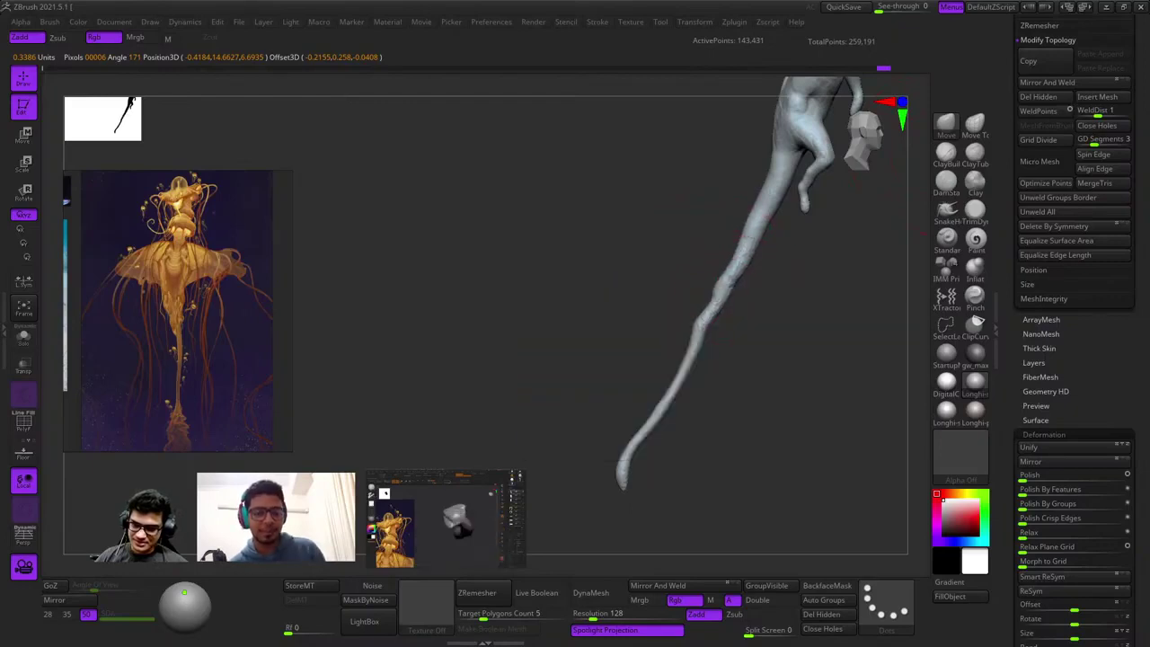
{"action": "right_click_drag", "start_coordinate": [688, 356], "coordinate": [664, 351], "text": "shift"}
{"action": "key", "text": "space"}
{"action": "left_click_drag", "start_coordinate": [665, 377], "coordinate": [692, 392]}
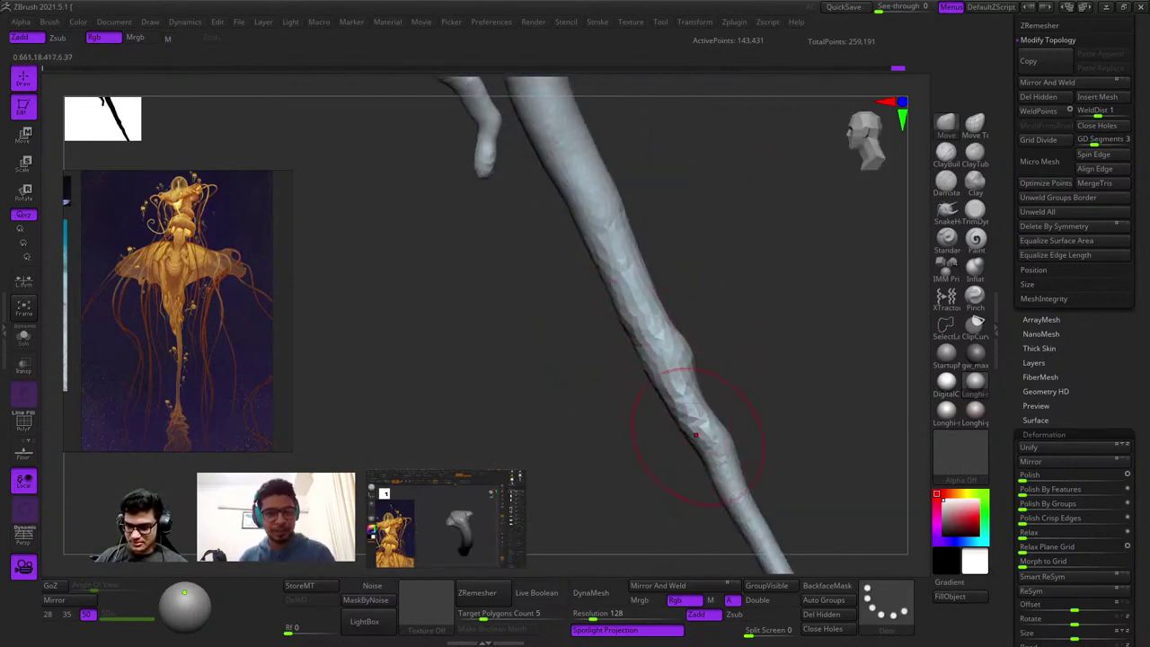
{"action": "right_click_drag", "start_coordinate": [720, 432], "coordinate": [711, 404], "text": "ctrl"}
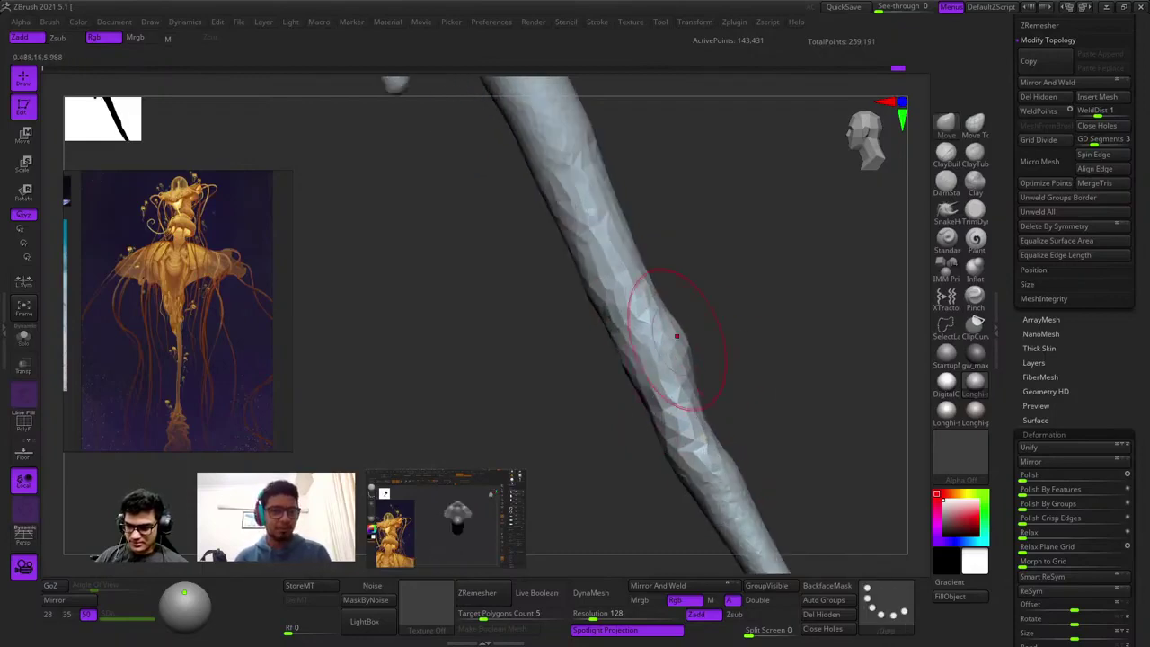
{"action": "left_click_drag", "start_coordinate": [677, 336], "coordinate": [642, 359]}
{"action": "mouse_move", "coordinate": [621, 385]}
{"action": "right_mouse_down", "text": "ctrl"}
{"action": "mouse_move", "coordinate": [670, 305]}
{"action": "mouse_move", "coordinate": [665, 261]}
{"action": "right_mouse_up", "text": "ctrl"}
{"action": "left_click_drag", "start_coordinate": [662, 385], "coordinate": [470, 410]}
{"action": "right_click_drag", "start_coordinate": [470, 411], "coordinate": [485, 468], "text": "ctrl"}
{"action": "mouse_move", "coordinate": [705, 458]}
{"action": "right_mouse_down", "text": "alt"}
{"action": "mouse_move", "coordinate": [693, 326]}
{"action": "mouse_move", "coordinate": [690, 347]}
{"action": "right_mouse_up", "text": "alt"}
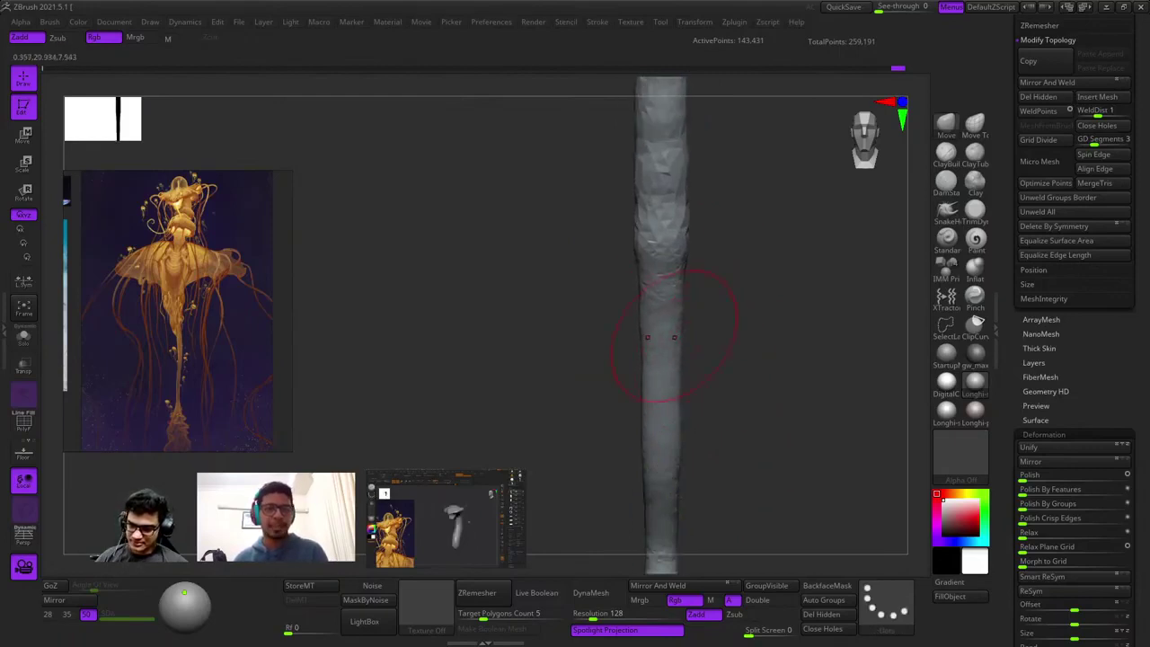
Smooth the rough middle section of the tail from the front.
{"action": "right_click_drag", "start_coordinate": [688, 400], "coordinate": [677, 326]}
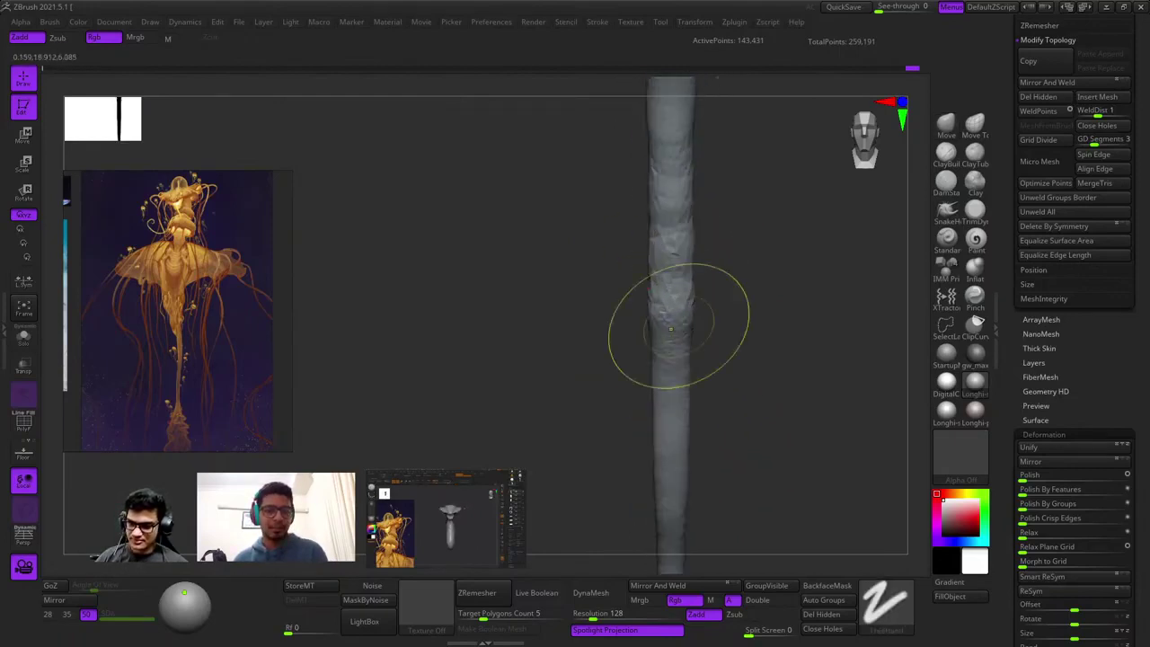
{"action": "left_click_drag", "start_coordinate": [678, 326], "coordinate": [662, 318]}
{"action": "mouse_move", "coordinate": [672, 279]}
{"action": "left_mouse_down"}
{"action": "mouse_move", "coordinate": [659, 192]}
{"action": "mouse_move", "coordinate": [670, 297]}
{"action": "left_mouse_up"}
{"action": "right_click_drag", "start_coordinate": [670, 348], "coordinate": [671, 355], "text": "ctrl"}
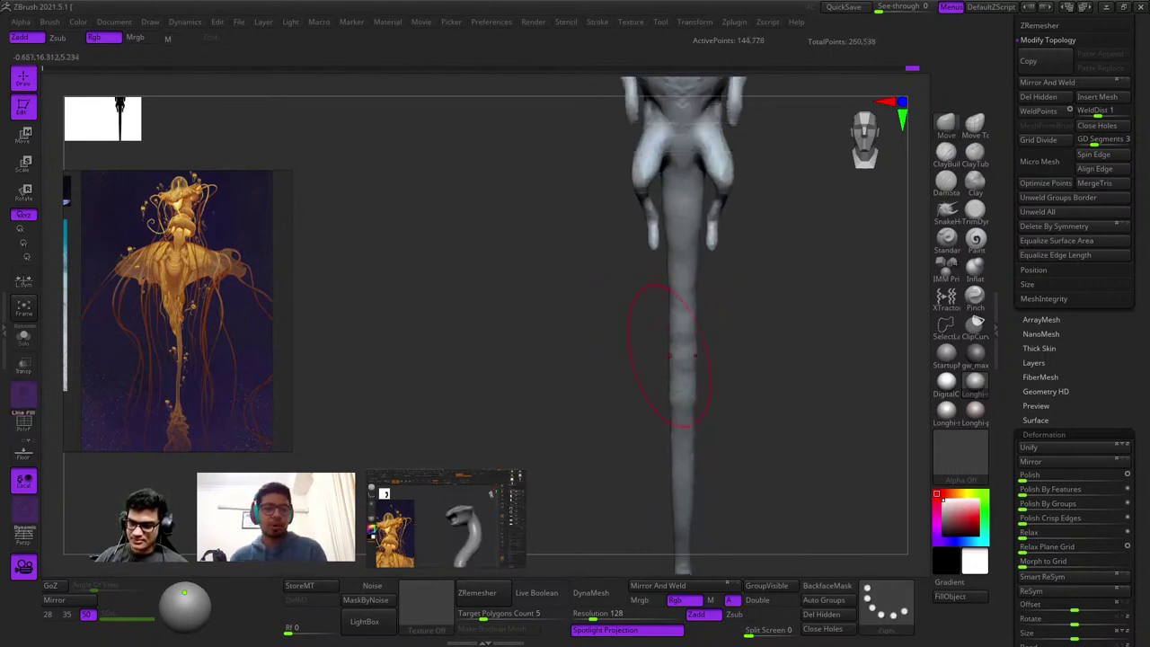
{"action": "right_click_drag", "start_coordinate": [681, 433], "coordinate": [726, 328], "text": "ctrl"}
Adjust the contour of the arm against the flank with the Move brush.
{"action": "mouse_move", "coordinate": [760, 279]}
{"action": "right_mouse_down"}
{"action": "mouse_move", "coordinate": [775, 351]}
{"action": "mouse_move", "coordinate": [852, 313]}
{"action": "mouse_move", "coordinate": [746, 326]}
{"action": "mouse_move", "coordinate": [742, 423]}
{"action": "mouse_move", "coordinate": [678, 260]}
{"action": "mouse_move", "coordinate": [691, 218]}
{"action": "mouse_move", "coordinate": [640, 251]}
{"action": "mouse_move", "coordinate": [754, 457]}
{"action": "mouse_move", "coordinate": [695, 321]}
{"action": "right_mouse_up"}
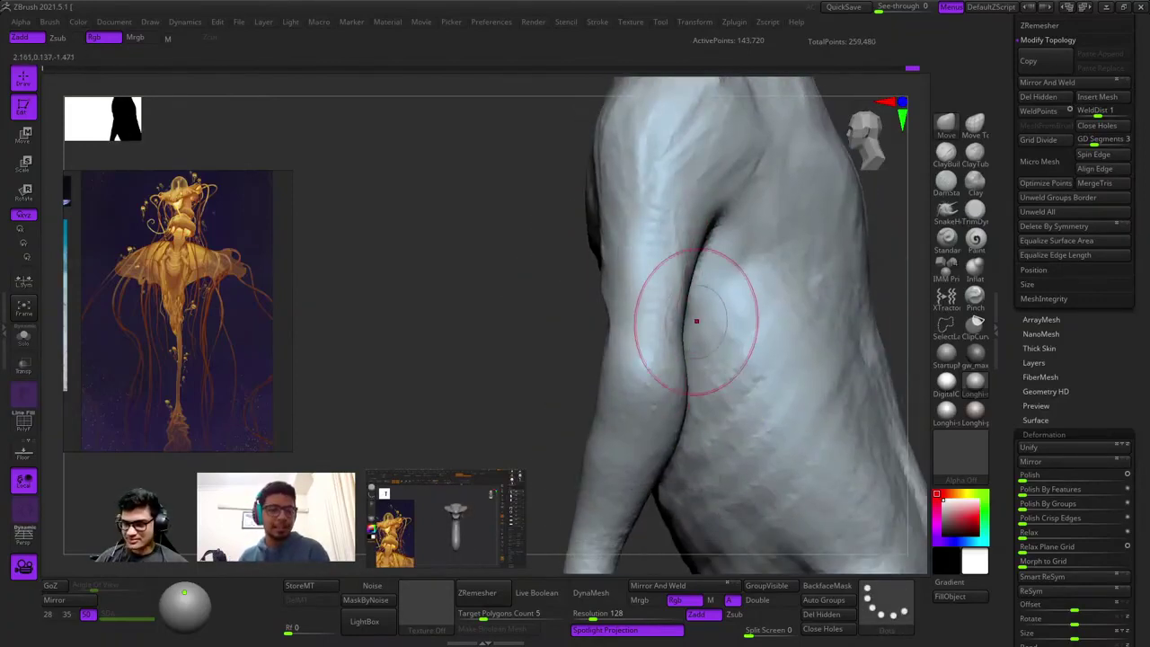
{"action": "right_click_drag", "start_coordinate": [683, 364], "coordinate": [672, 367]}
{"action": "right_click_drag", "start_coordinate": [678, 416], "coordinate": [764, 324]}
{"action": "key", "text": "space"}
{"action": "mouse_move", "coordinate": [764, 323]}
{"action": "right_mouse_down", "text": "ctrl"}
{"action": "mouse_move", "coordinate": [696, 311]}
{"action": "mouse_move", "coordinate": [748, 322]}
{"action": "mouse_move", "coordinate": [672, 257]}
{"action": "mouse_move", "coordinate": [713, 324]}
{"action": "right_mouse_up", "text": "ctrl"}
{"action": "key", "text": "space"}
{"action": "left_click_drag", "start_coordinate": [714, 323], "coordinate": [738, 318]}
Undo the last change near the elbow and forearm.
{"action": "right_click_drag", "start_coordinate": [738, 318], "coordinate": [688, 235], "text": "alt"}
{"action": "mouse_move", "coordinate": [688, 235]}
{"action": "right_mouse_down", "text": "ctrl"}
{"action": "mouse_move", "coordinate": [688, 281]}
{"action": "mouse_move", "coordinate": [631, 220]}
{"action": "right_mouse_up", "text": "ctrl"}
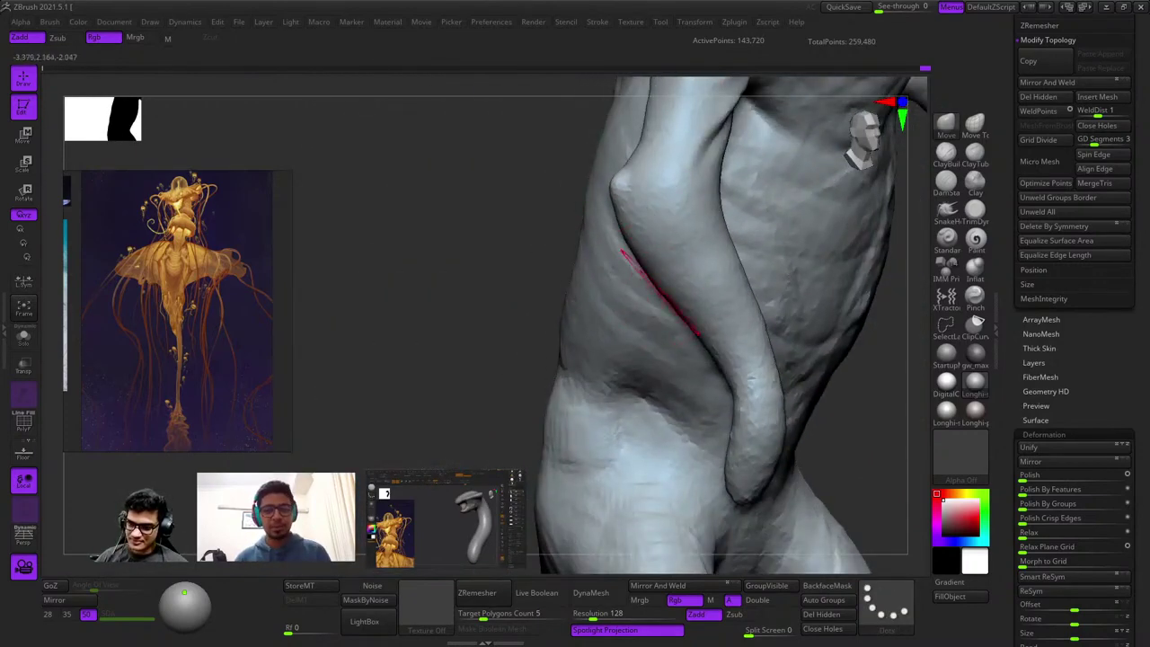
{"action": "mouse_move", "coordinate": [660, 293]}
{"action": "right_mouse_down"}
{"action": "mouse_move", "coordinate": [629, 289]}
{"action": "mouse_move", "coordinate": [633, 323]}
{"action": "mouse_move", "coordinate": [719, 310]}
{"action": "mouse_move", "coordinate": [647, 314]}
{"action": "right_mouse_up"}
{"action": "key", "text": "ctrl+z"}
{"action": "right_click_drag", "start_coordinate": [683, 359], "coordinate": [728, 332], "text": "ctrl"}
{"action": "mouse_move", "coordinate": [728, 332]}
{"action": "right_mouse_down", "text": "ctrl"}
{"action": "mouse_move", "coordinate": [724, 369]}
{"action": "mouse_move", "coordinate": [753, 349]}
{"action": "mouse_move", "coordinate": [716, 300]}
{"action": "mouse_move", "coordinate": [665, 334]}
{"action": "mouse_move", "coordinate": [734, 312]}
{"action": "mouse_move", "coordinate": [794, 259]}
{"action": "right_mouse_up", "text": "ctrl"}
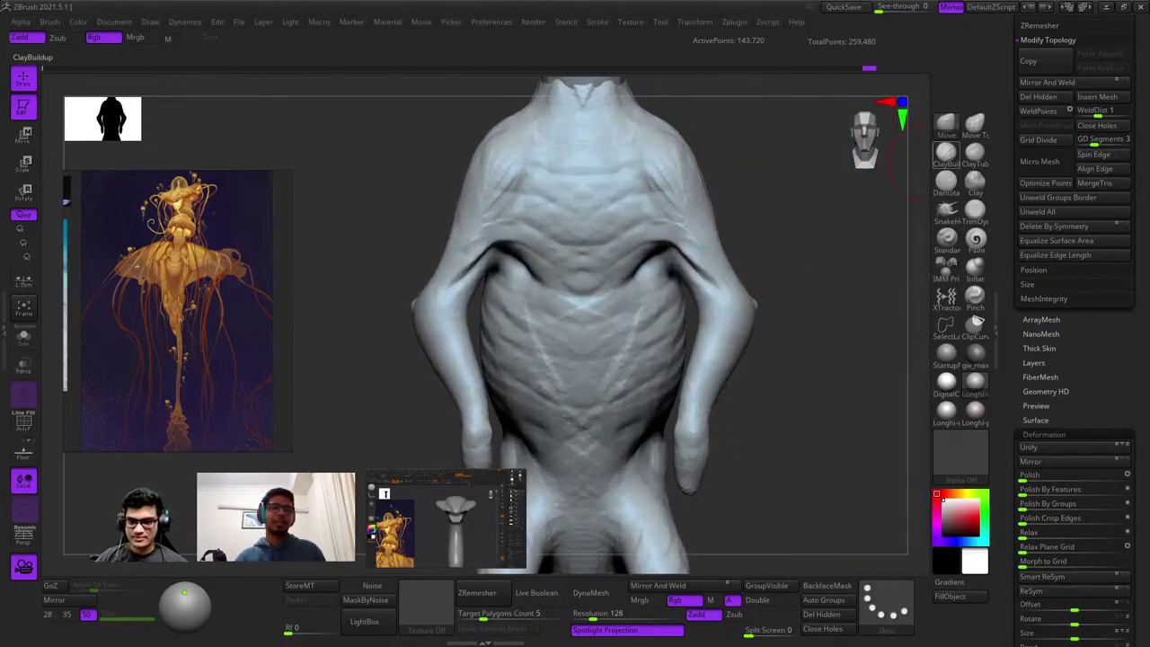
Mask the torso, neck and hips while leaving both arms and shoulders unmasked.
{"action": "right_click_drag", "start_coordinate": [701, 236], "coordinate": [778, 241]}
{"action": "mouse_move", "coordinate": [670, 425]}
{"action": "left_mouse_down", "text": "ctrl"}
{"action": "mouse_move", "coordinate": [688, 518]}
{"action": "mouse_move", "coordinate": [820, 467]}
{"action": "mouse_move", "coordinate": [821, 509]}
{"action": "left_mouse_up", "text": "ctrl"}
{"action": "left_click", "coordinate": [885, 604], "text": "ctrl"}
{"action": "left_click", "coordinate": [830, 504], "text": "ctrl"}
{"action": "mouse_move", "coordinate": [639, 471]}
{"action": "left_mouse_down", "text": "ctrl"}
{"action": "mouse_move", "coordinate": [716, 539]}
{"action": "mouse_move", "coordinate": [733, 105]}
{"action": "mouse_move", "coordinate": [677, 200]}
{"action": "mouse_move", "coordinate": [690, 237]}
{"action": "left_mouse_up", "text": "ctrl"}
{"action": "left_click", "coordinate": [771, 236], "text": "ctrl"}
{"action": "right_click_drag", "start_coordinate": [770, 235], "coordinate": [703, 316], "text": "shift"}
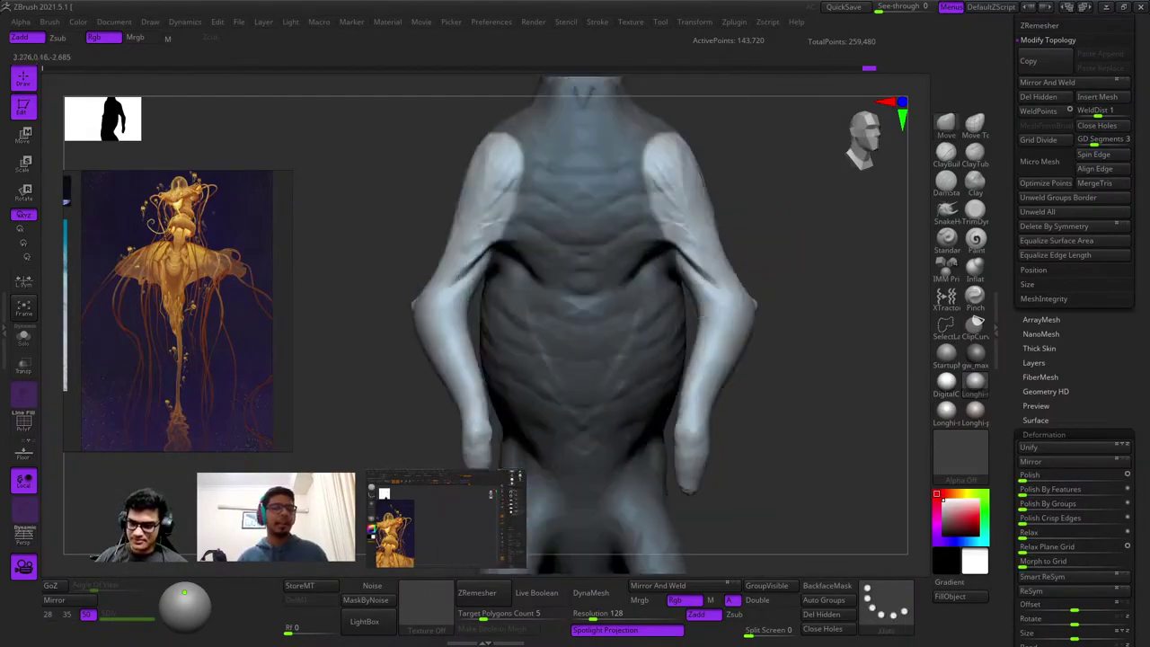
Refine the mask around the shoulders and soften its edge, keeping both arms unmasked.
{"action": "mouse_move", "coordinate": [714, 272]}
{"action": "right_mouse_down"}
{"action": "mouse_move", "coordinate": [503, 285]}
{"action": "mouse_move", "coordinate": [575, 297]}
{"action": "mouse_move", "coordinate": [570, 318]}
{"action": "right_mouse_up"}
{"action": "mouse_move", "coordinate": [586, 404]}
{"action": "left_mouse_down", "text": "ctrl"}
{"action": "mouse_move", "coordinate": [619, 500]}
{"action": "mouse_move", "coordinate": [753, 415]}
{"action": "mouse_move", "coordinate": [753, 286]}
{"action": "left_mouse_up", "text": "ctrl"}
{"action": "left_click_drag", "start_coordinate": [762, 234], "coordinate": [773, 112], "text": "ctrl"}
{"action": "right_click_drag", "start_coordinate": [775, 119], "coordinate": [810, 214], "text": "shift"}
{"action": "left_click", "coordinate": [783, 192], "text": "ctrl"}
{"action": "right_click_drag", "start_coordinate": [753, 191], "coordinate": [787, 233], "text": "alt"}
{"action": "left_click", "coordinate": [787, 232], "text": "ctrl"}
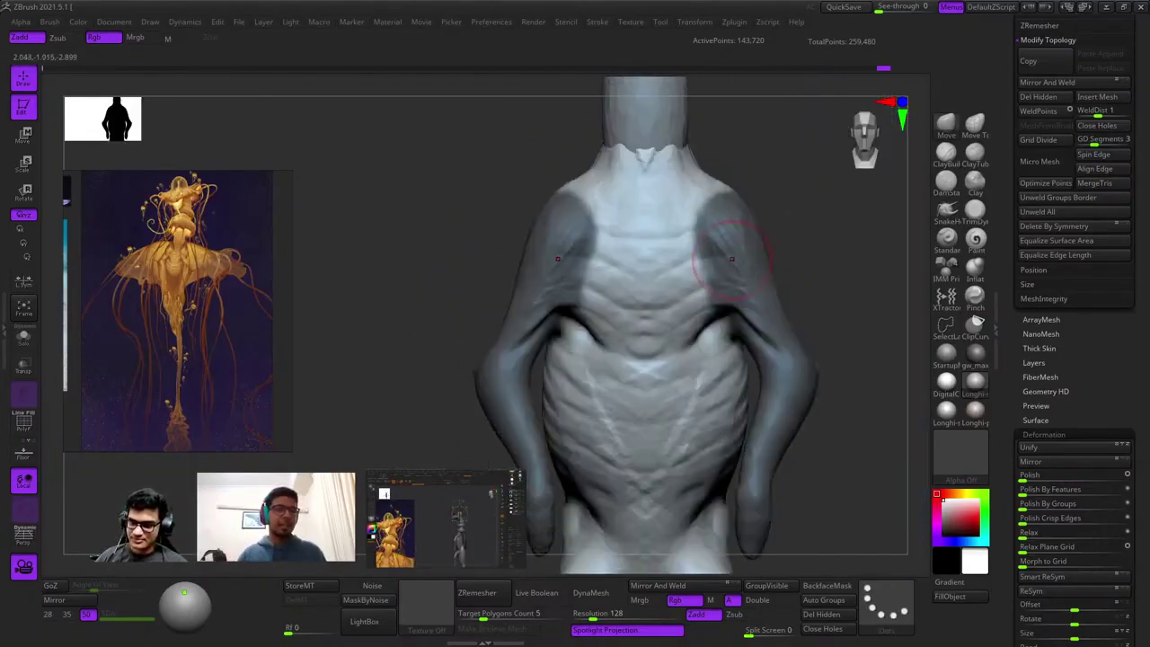
{"action": "left_click", "coordinate": [797, 204], "text": "ctrl"}
Rotate both arms symmetrically inward toward the torso from the shoulders and clear the mask.
{"action": "key", "text": "e"}
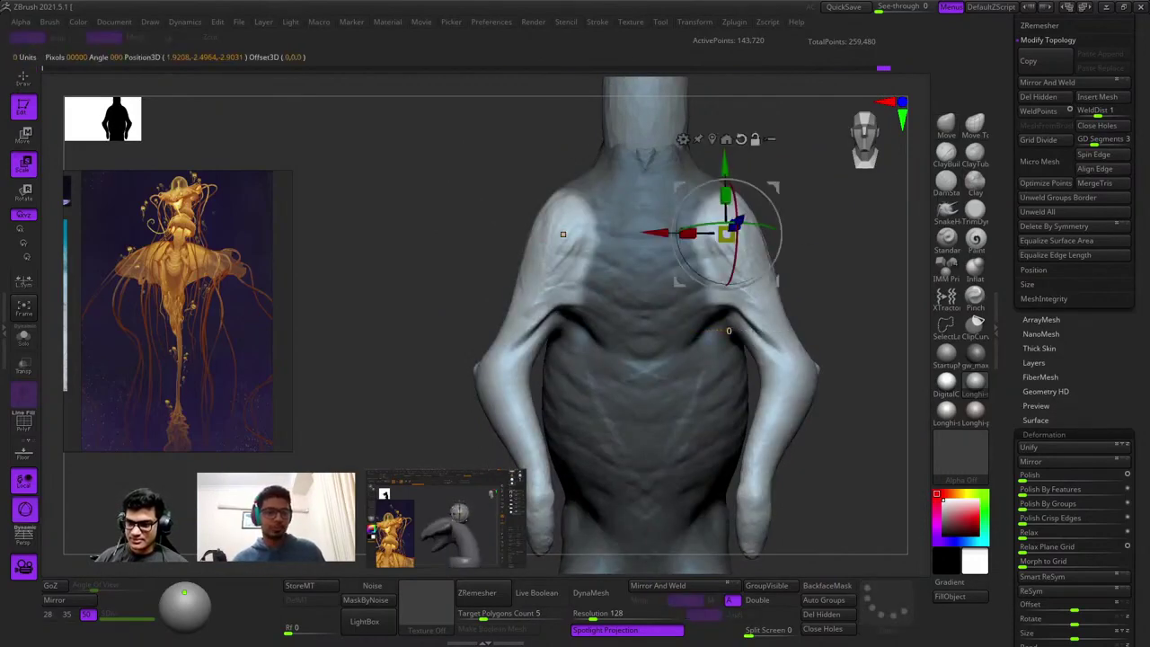
{"action": "left_click_drag", "start_coordinate": [726, 288], "coordinate": [721, 288]}
{"action": "key", "text": "q"}
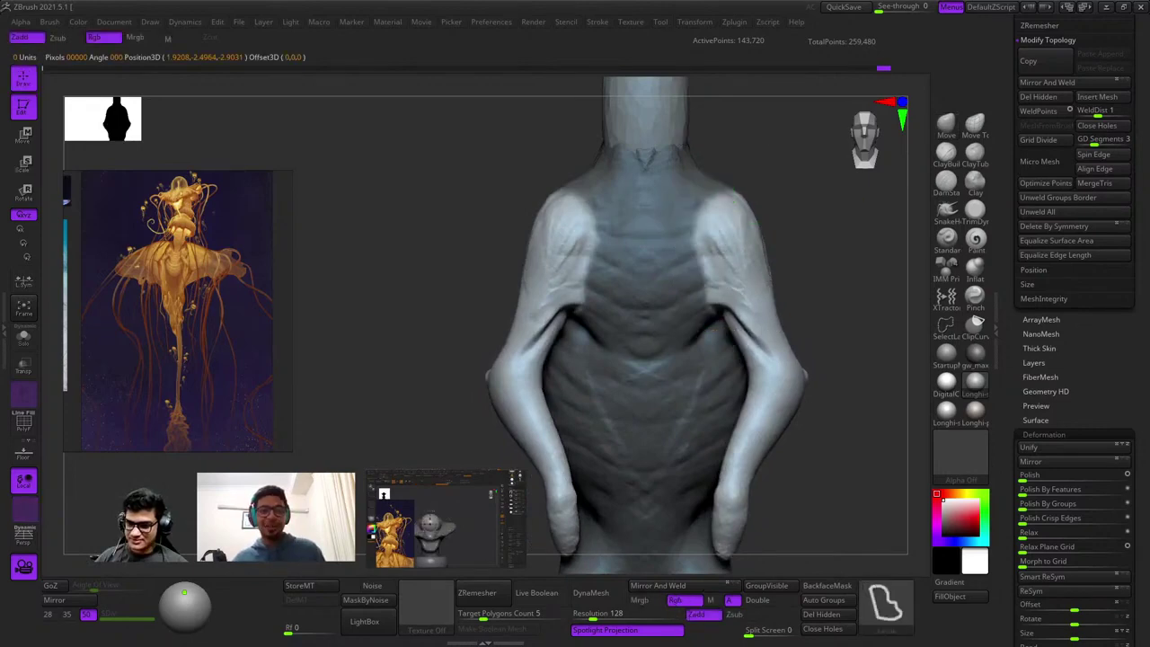
{"action": "left_click_drag", "start_coordinate": [778, 194], "coordinate": [848, 274], "text": "ctrl"}
Select the Move Topological brush and adjust the hips from the back.
{"action": "mouse_move", "coordinate": [826, 216]}
{"action": "right_mouse_down", "text": "ctrl"}
{"action": "mouse_move", "coordinate": [775, 270]}
{"action": "mouse_move", "coordinate": [764, 321]}
{"action": "mouse_move", "coordinate": [674, 283]}
{"action": "right_mouse_up", "text": "ctrl"}
{"action": "right_click_drag", "start_coordinate": [755, 315], "coordinate": [755, 260], "text": "ctrl"}
{"action": "right_click_drag", "start_coordinate": [809, 305], "coordinate": [719, 300]}
{"action": "mouse_move", "coordinate": [718, 251]}
{"action": "right_mouse_down", "text": "ctrl"}
{"action": "mouse_move", "coordinate": [755, 286]}
{"action": "mouse_move", "coordinate": [692, 286]}
{"action": "mouse_move", "coordinate": [660, 300]}
{"action": "right_mouse_up", "text": "ctrl"}
{"action": "left_click", "coordinate": [975, 124]}
{"action": "key", "text": "space"}
{"action": "left_click_drag", "start_coordinate": [584, 275], "coordinate": [623, 275]}
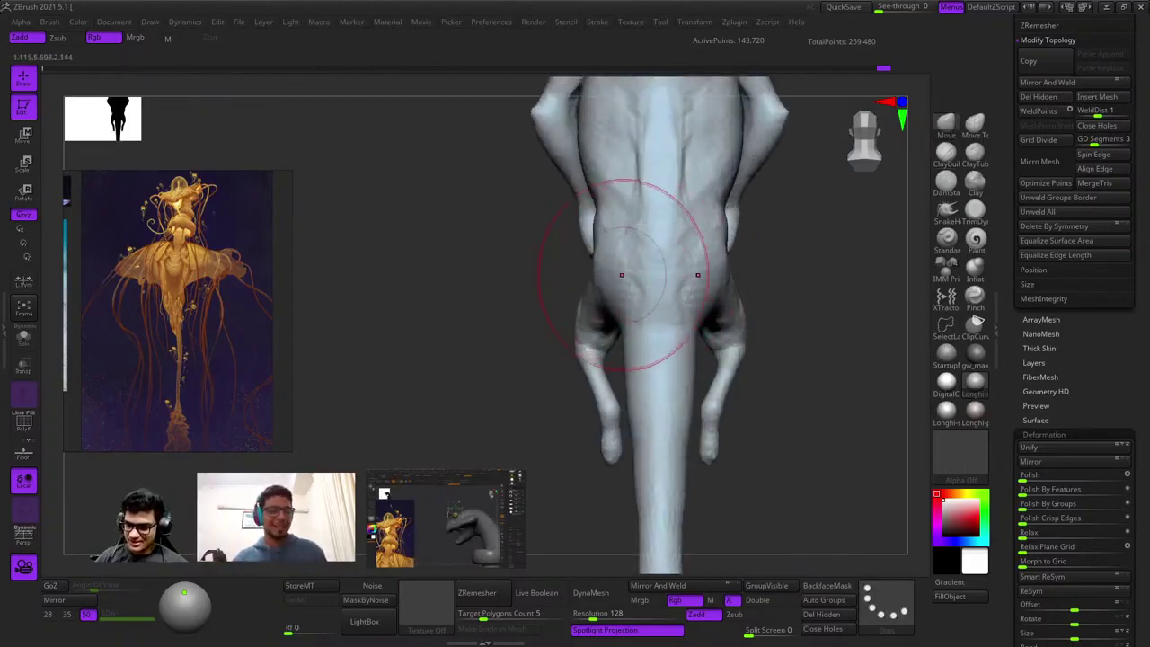
{"action": "right_click_drag", "start_coordinate": [623, 275], "coordinate": [536, 303], "text": "ctrl"}
Resize the brush and reshape the sides of the tail base between the hind legs.
{"action": "mouse_move", "coordinate": [626, 330]}
{"action": "right_mouse_down", "text": "alt"}
{"action": "mouse_move", "coordinate": [683, 281]}
{"action": "mouse_move", "coordinate": [695, 303]}
{"action": "right_mouse_up", "text": "alt"}
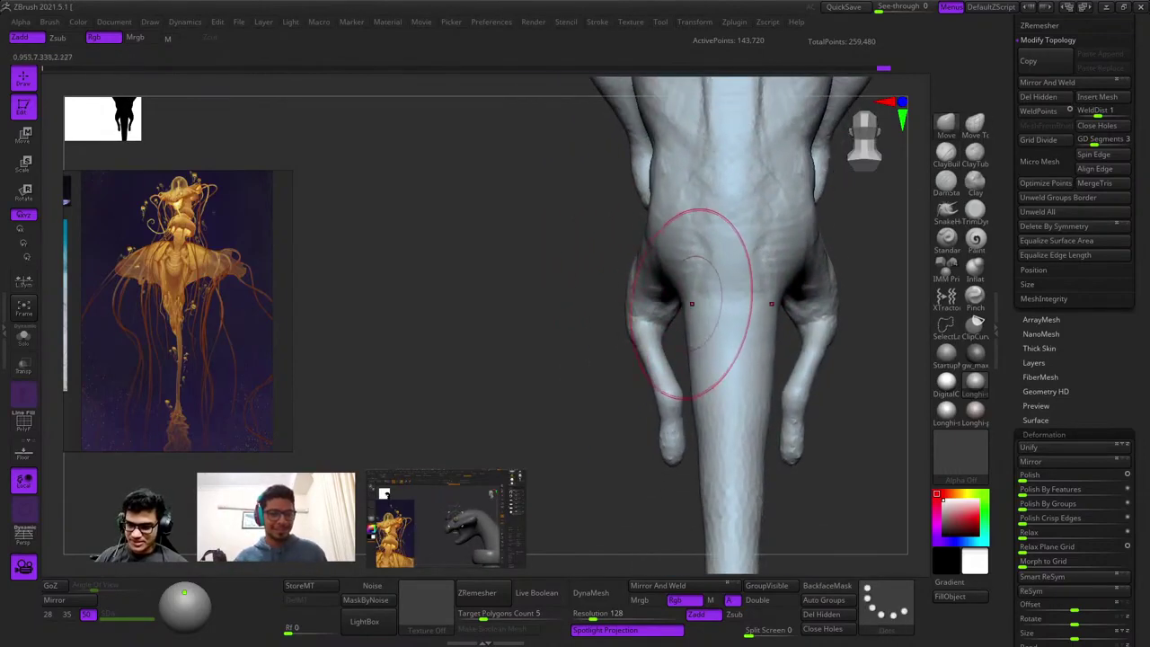
{"action": "key", "text": "space"}
{"action": "left_click_drag", "start_coordinate": [695, 304], "coordinate": [681, 304]}
{"action": "right_click_drag", "start_coordinate": [681, 304], "coordinate": [631, 198], "text": "ctrl"}
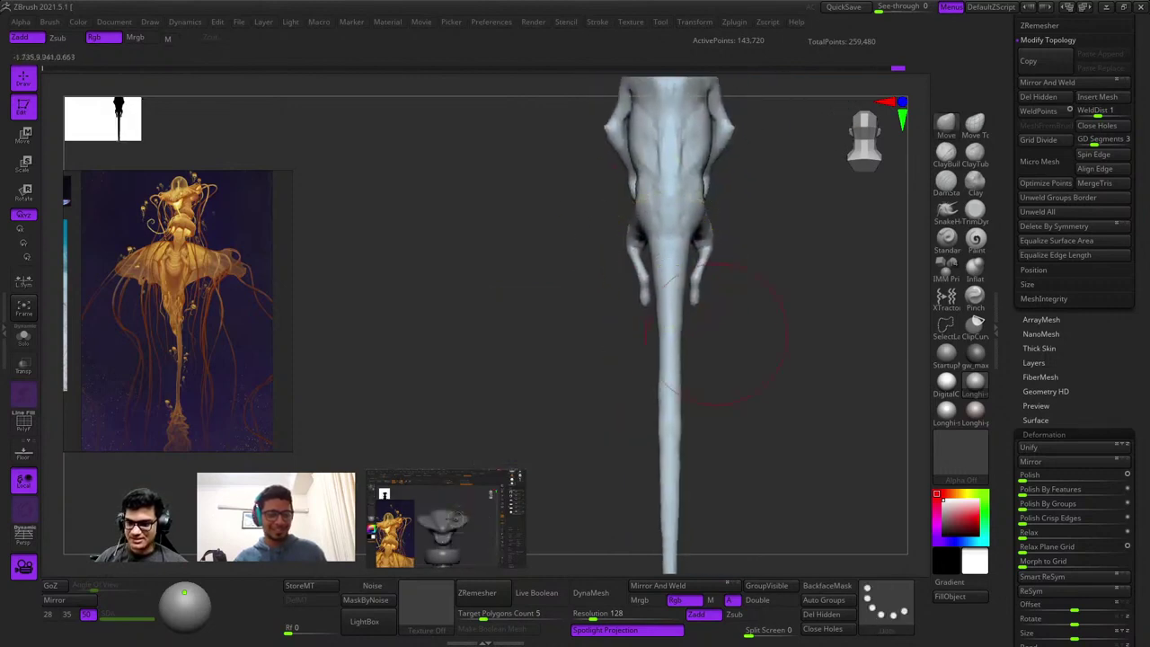
Refine both side contours of the tail below the hind legs into an even taper.
{"action": "mouse_move", "coordinate": [698, 270]}
{"action": "right_mouse_down", "text": "shift"}
{"action": "mouse_move", "coordinate": [712, 353]}
{"action": "mouse_move", "coordinate": [745, 277]}
{"action": "mouse_move", "coordinate": [723, 243]}
{"action": "right_mouse_up", "text": "shift"}
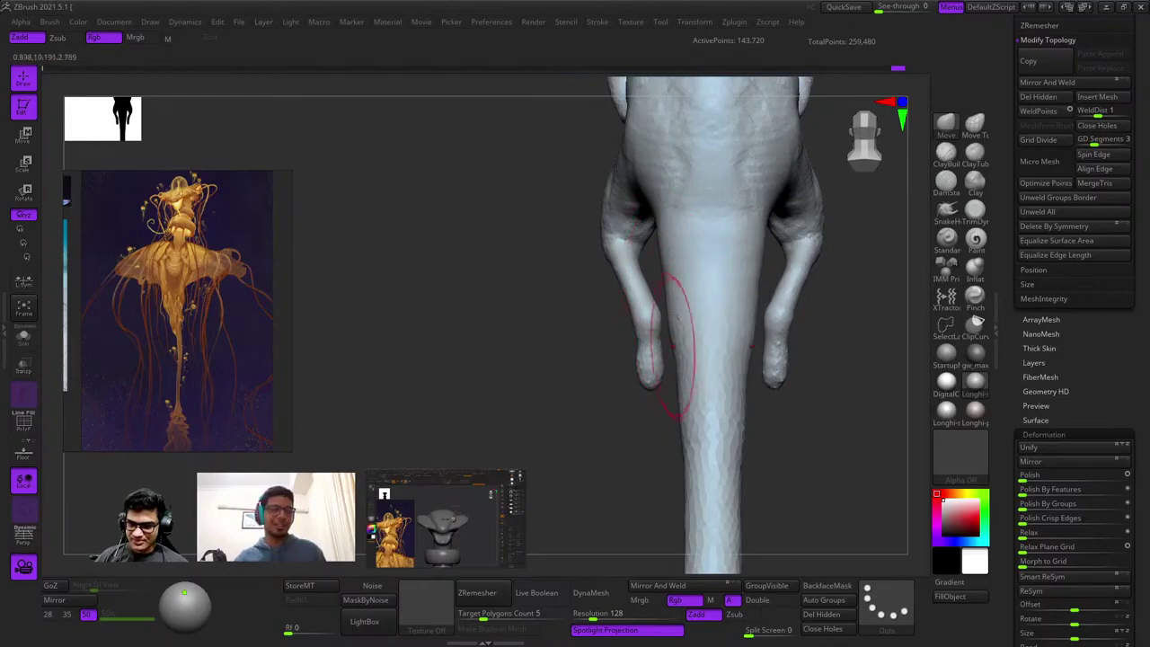
{"action": "mouse_move", "coordinate": [669, 360]}
{"action": "right_mouse_down", "text": "alt"}
{"action": "mouse_move", "coordinate": [680, 296]}
{"action": "mouse_move", "coordinate": [687, 315]}
{"action": "right_mouse_up", "text": "alt"}
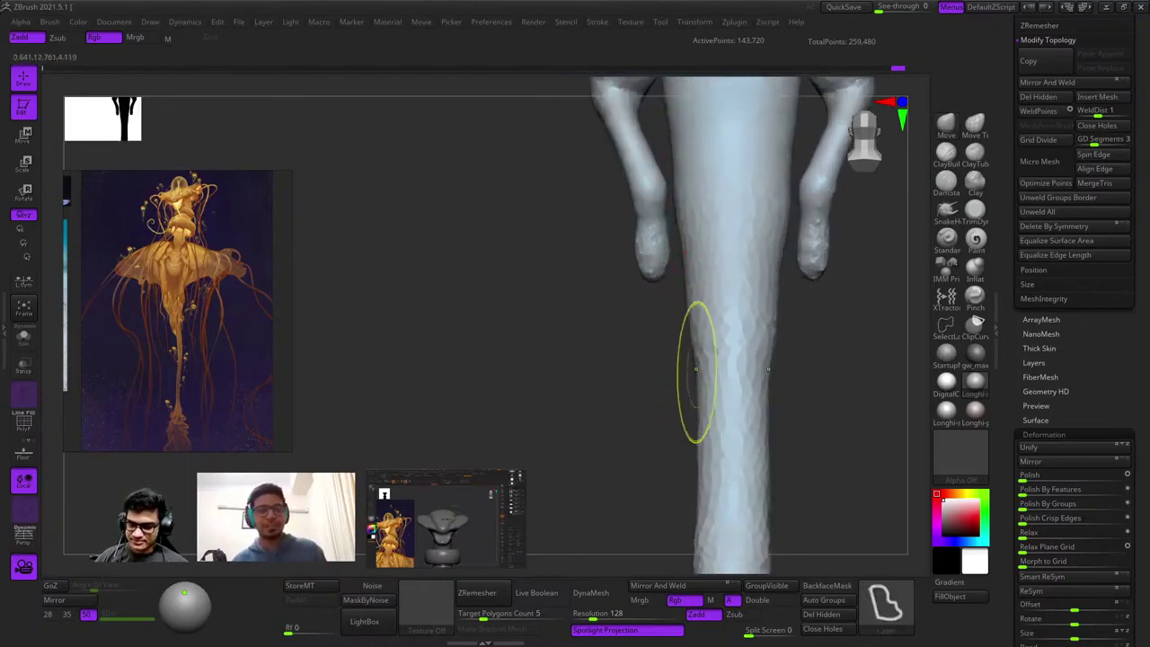
{"action": "right_click_drag", "start_coordinate": [695, 369], "coordinate": [689, 368]}
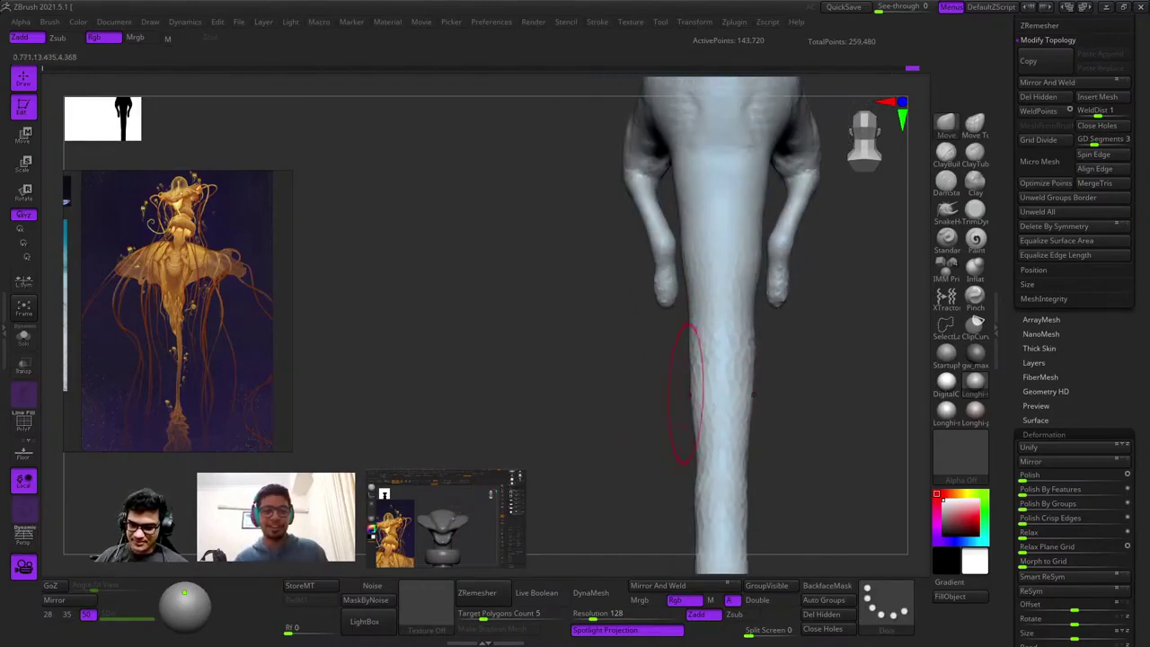
{"action": "right_click_drag", "start_coordinate": [694, 449], "coordinate": [724, 300], "text": "alt"}
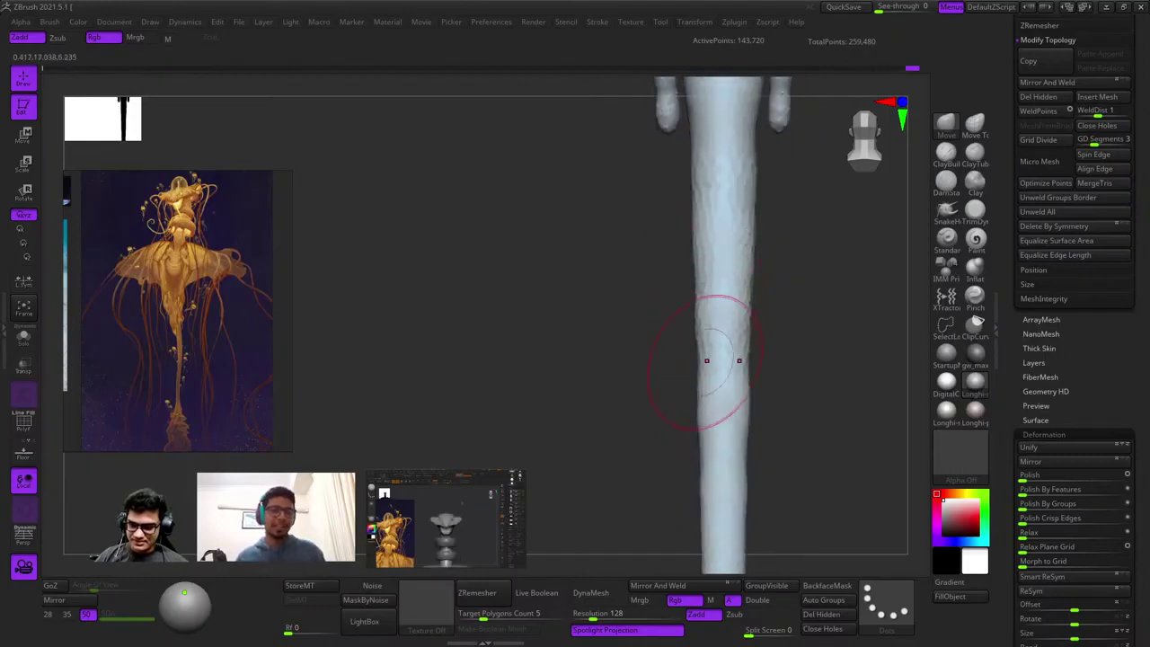
{"action": "key", "text": "f"}
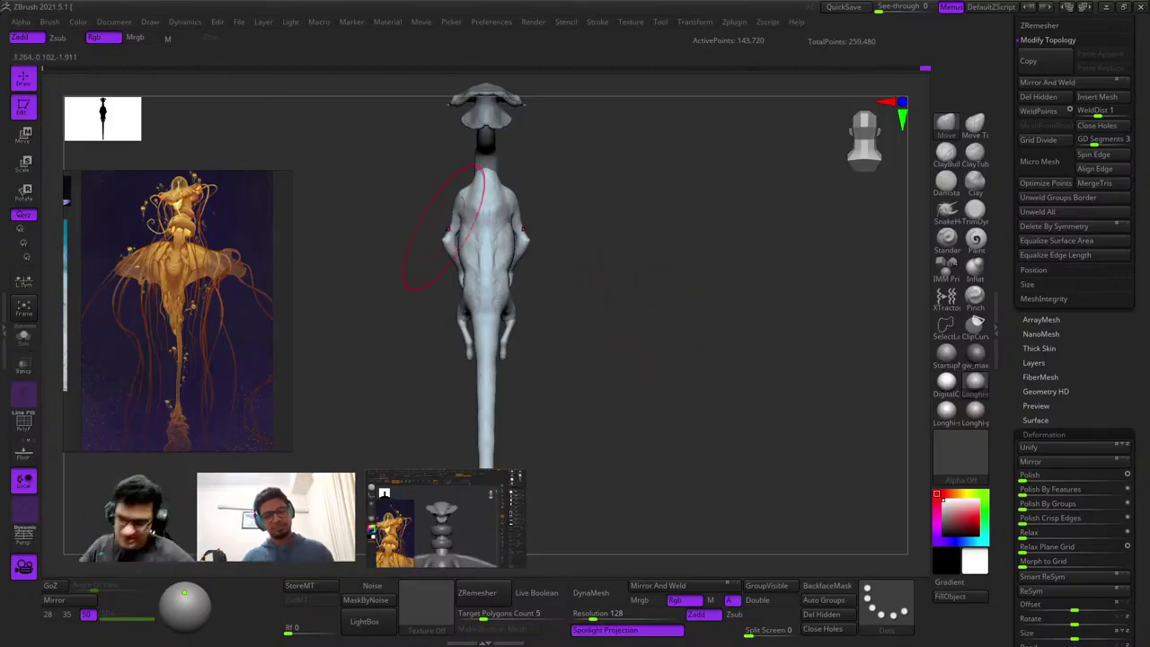
Adjust the edge where the upper arm meets the flank with the Move brush.
{"action": "right_click_drag", "start_coordinate": [659, 282], "coordinate": [585, 300]}
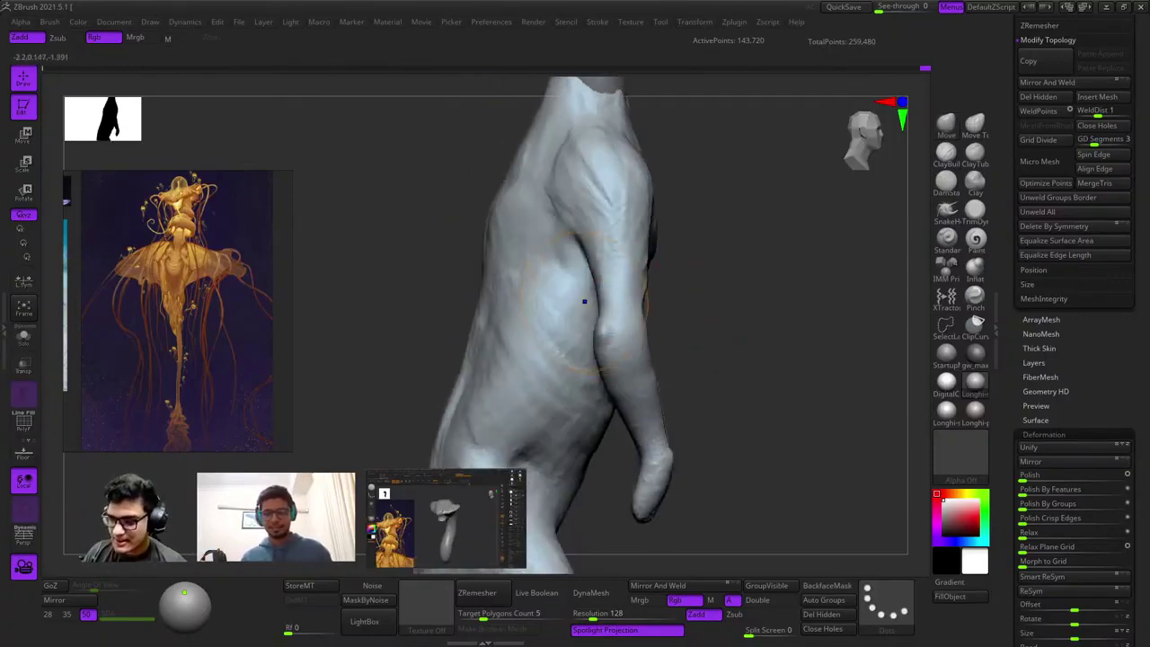
{"action": "mouse_move", "coordinate": [591, 234]}
{"action": "right_mouse_down", "text": "ctrl"}
{"action": "mouse_move", "coordinate": [590, 404]}
{"action": "mouse_move", "coordinate": [591, 314]}
{"action": "right_mouse_up", "text": "ctrl"}
{"action": "mouse_move", "coordinate": [590, 314]}
{"action": "left_mouse_down"}
{"action": "mouse_move", "coordinate": [586, 270]}
{"action": "mouse_move", "coordinate": [587, 282]}
{"action": "left_mouse_up"}
{"action": "left_click_drag", "start_coordinate": [606, 344], "coordinate": [613, 301]}
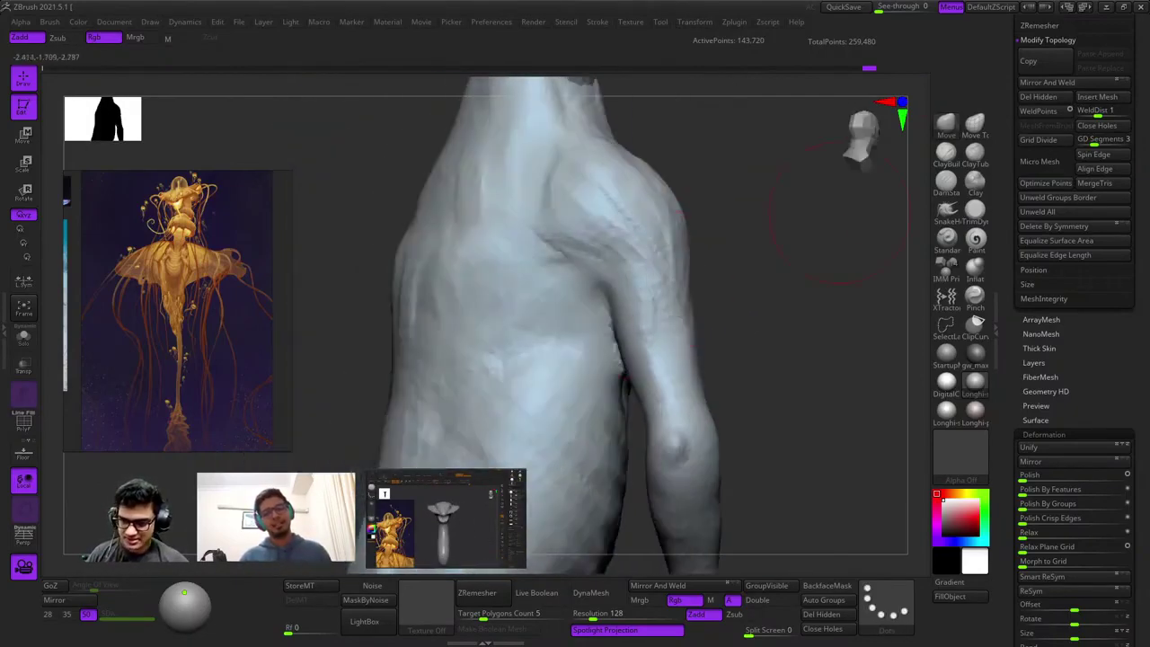
Build up clay along the back of the upper arm toward the elbow with the ClayBuildup brush.
{"action": "key", "text": "shift+f"}
{"action": "key", "text": "shift+f"}
{"action": "right_click_drag", "start_coordinate": [612, 302], "coordinate": [569, 351]}
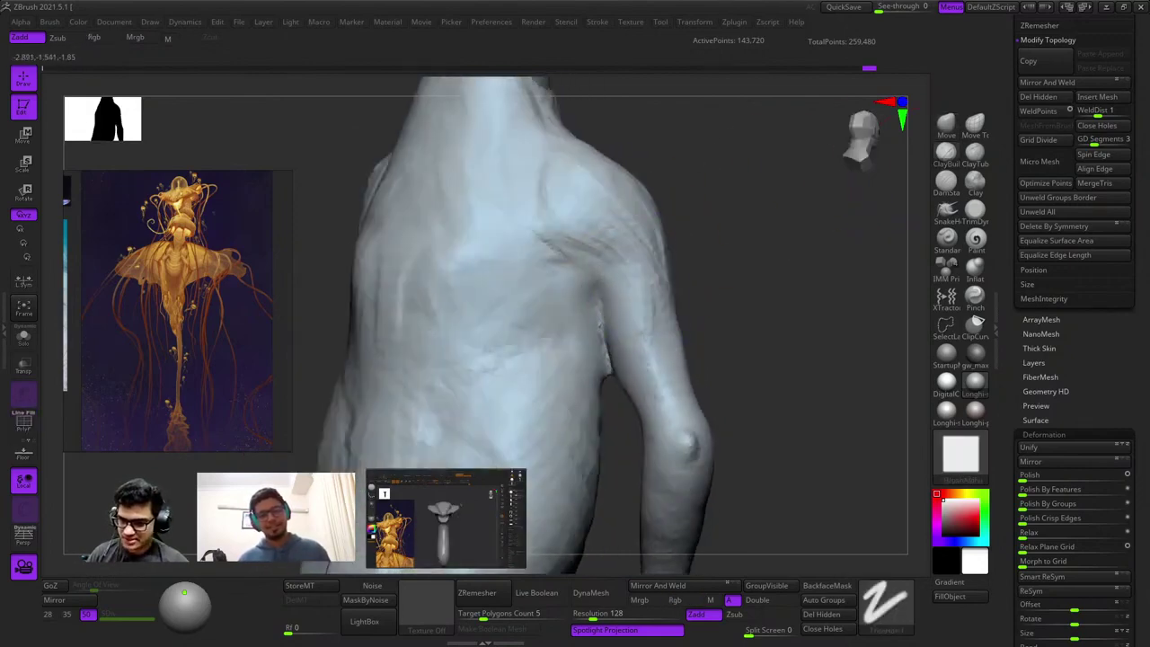
{"action": "right_click", "coordinate": [569, 356]}
{"action": "right_click_drag", "start_coordinate": [629, 258], "coordinate": [623, 322]}
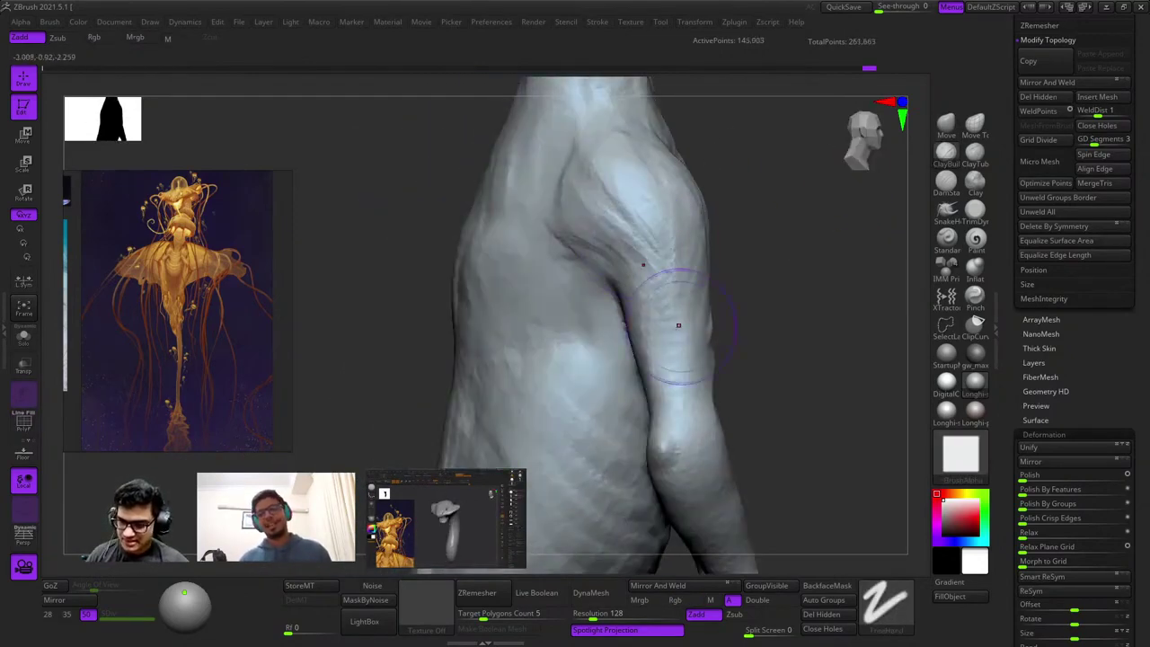
{"action": "left_click_drag", "start_coordinate": [679, 325], "coordinate": [688, 344]}
{"action": "right_click_drag", "start_coordinate": [620, 305], "coordinate": [678, 290]}
{"action": "left_click_drag", "start_coordinate": [627, 285], "coordinate": [616, 297]}
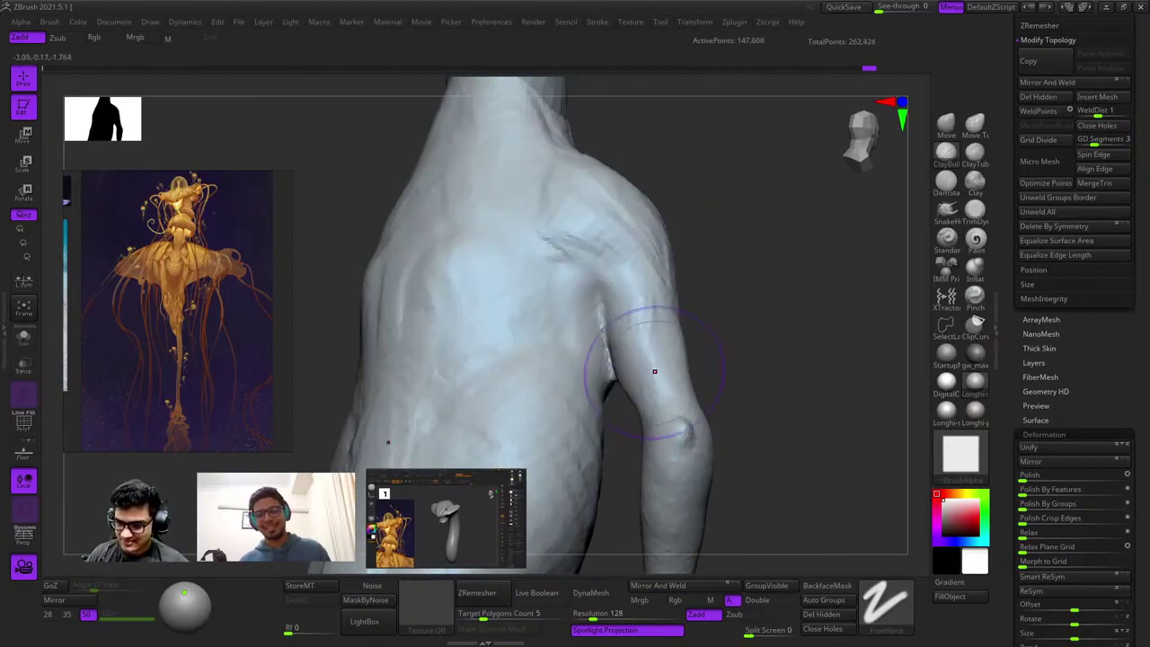
Increase the draw size slightly and add clay strokes from the armpit across the upper back.
{"action": "mouse_move", "coordinate": [655, 371]}
{"action": "right_mouse_down", "text": "ctrl"}
{"action": "mouse_move", "coordinate": [655, 422]}
{"action": "mouse_move", "coordinate": [660, 254]}
{"action": "right_mouse_up", "text": "ctrl"}
{"action": "right_click", "coordinate": [595, 335]}
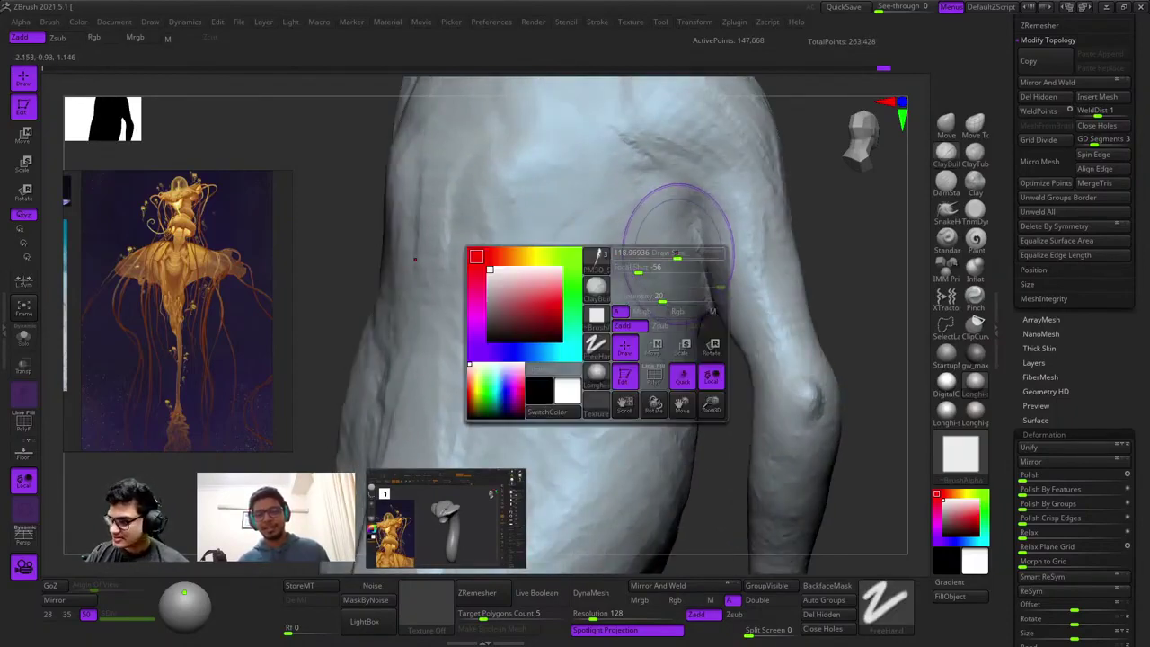
{"action": "left_click_drag", "start_coordinate": [678, 254], "coordinate": [687, 253]}
{"action": "left_click_drag", "start_coordinate": [693, 233], "coordinate": [667, 250]}
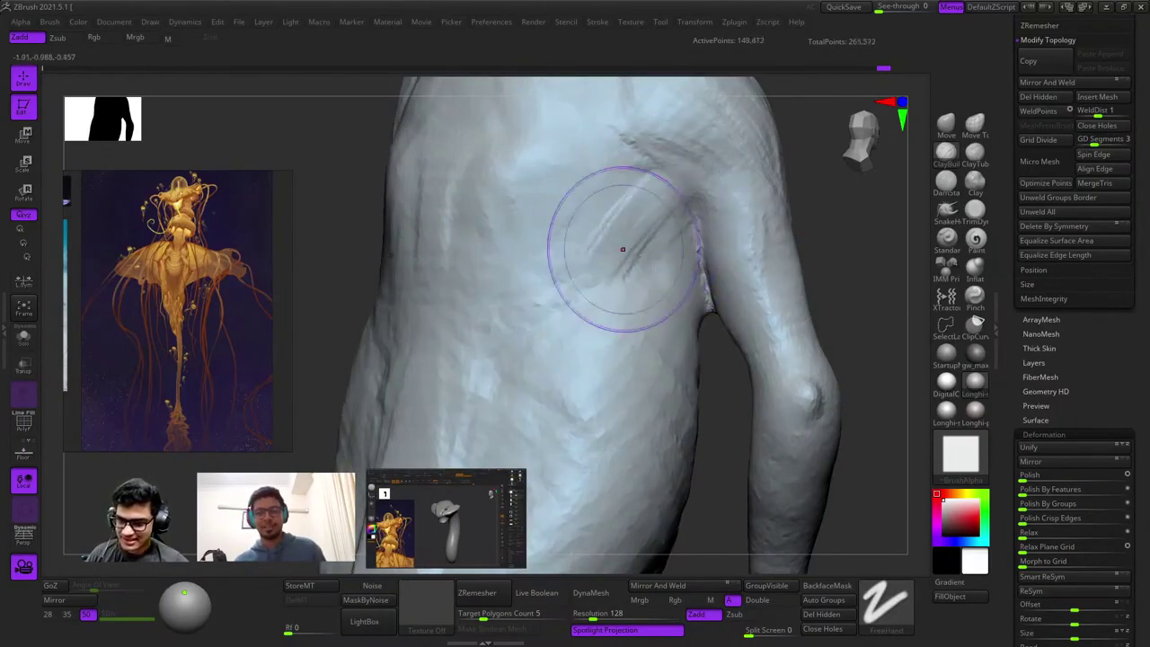
{"action": "right_click_drag", "start_coordinate": [705, 235], "coordinate": [604, 184]}
Rework the lower hind legs below the knee with clay strokes and smooth the shin into an even form.
{"action": "mouse_move", "coordinate": [604, 185]}
{"action": "right_mouse_down", "text": "ctrl"}
{"action": "mouse_move", "coordinate": [603, 235]}
{"action": "mouse_move", "coordinate": [716, 234]}
{"action": "mouse_move", "coordinate": [716, 269]}
{"action": "right_mouse_up", "text": "ctrl"}
{"action": "mouse_move", "coordinate": [716, 270]}
{"action": "right_mouse_down"}
{"action": "mouse_move", "coordinate": [664, 257]}
{"action": "mouse_move", "coordinate": [662, 267]}
{"action": "mouse_move", "coordinate": [688, 259]}
{"action": "mouse_move", "coordinate": [688, 199]}
{"action": "mouse_move", "coordinate": [675, 199]}
{"action": "mouse_move", "coordinate": [632, 269]}
{"action": "mouse_move", "coordinate": [695, 354]}
{"action": "mouse_move", "coordinate": [668, 220]}
{"action": "mouse_move", "coordinate": [691, 278]}
{"action": "mouse_move", "coordinate": [678, 239]}
{"action": "right_mouse_up"}
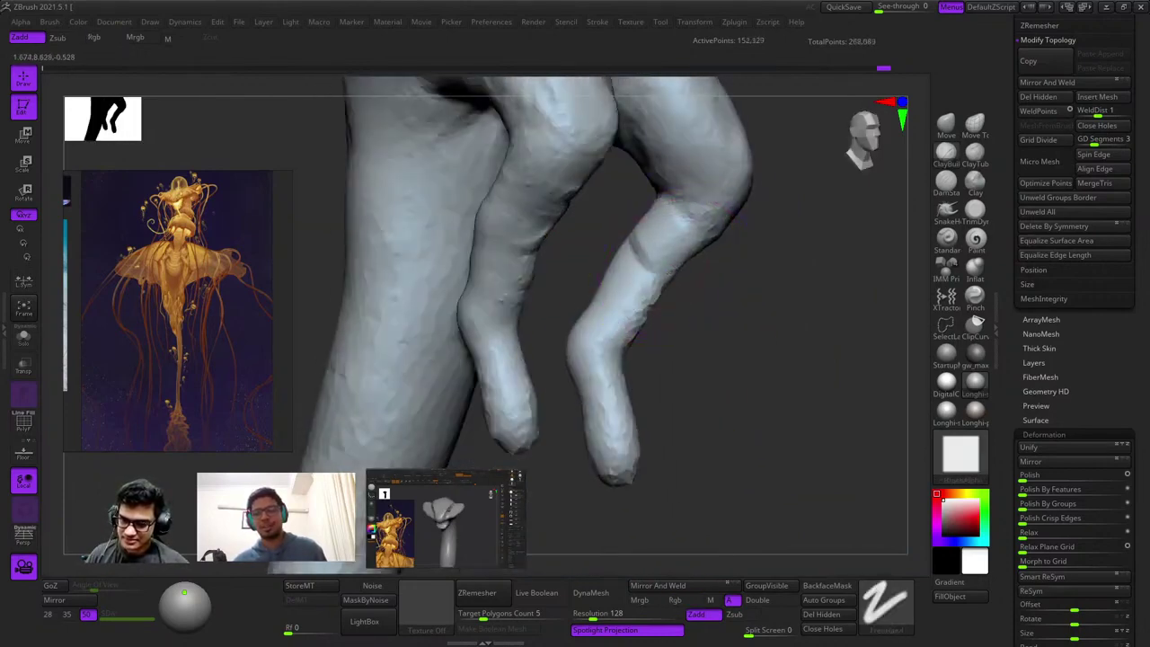
{"action": "left_click_drag", "start_coordinate": [673, 269], "coordinate": [711, 217]}
{"action": "left_click_drag", "start_coordinate": [607, 358], "coordinate": [626, 346]}
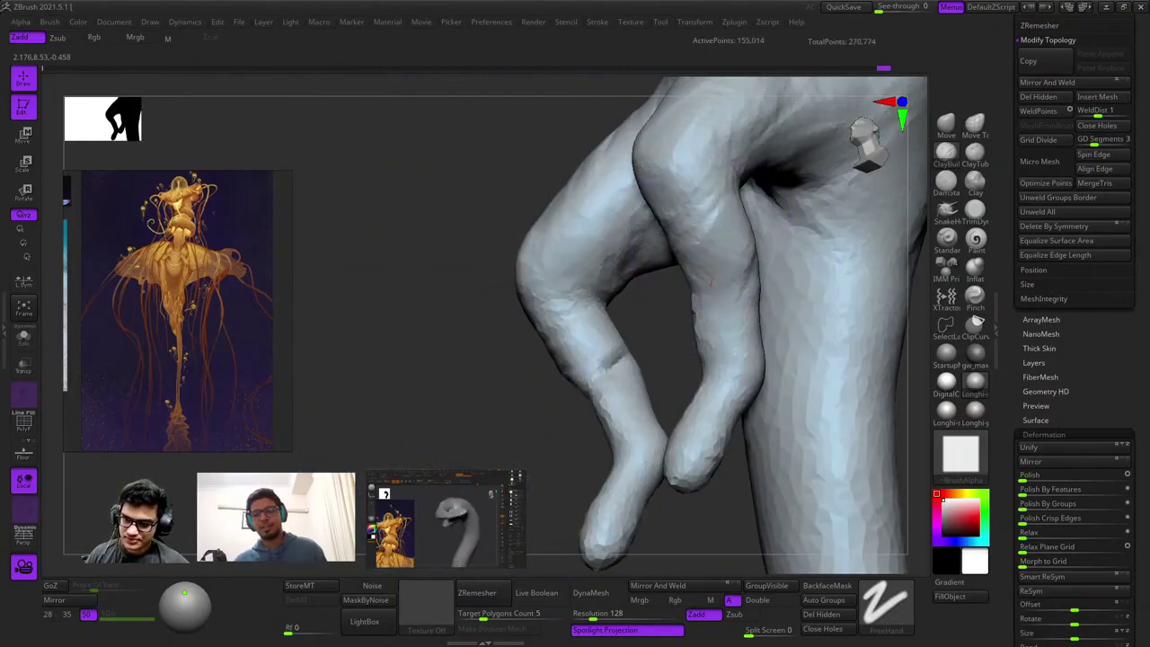
{"action": "right_click_drag", "start_coordinate": [683, 279], "coordinate": [739, 290], "text": "shift"}
{"action": "right_click_drag", "start_coordinate": [663, 350], "coordinate": [707, 284]}
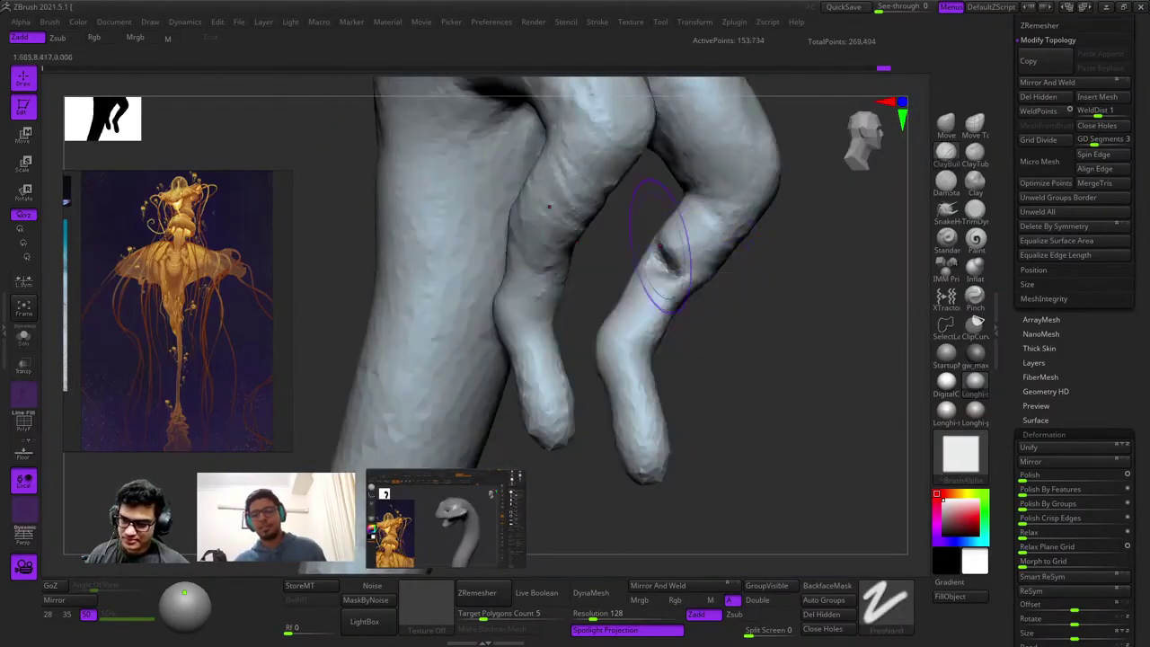
{"action": "mouse_move", "coordinate": [710, 271]}
{"action": "left_mouse_down", "text": "shift"}
{"action": "mouse_move", "coordinate": [683, 253]}
{"action": "mouse_move", "coordinate": [666, 271]}
{"action": "left_mouse_up", "text": "shift"}
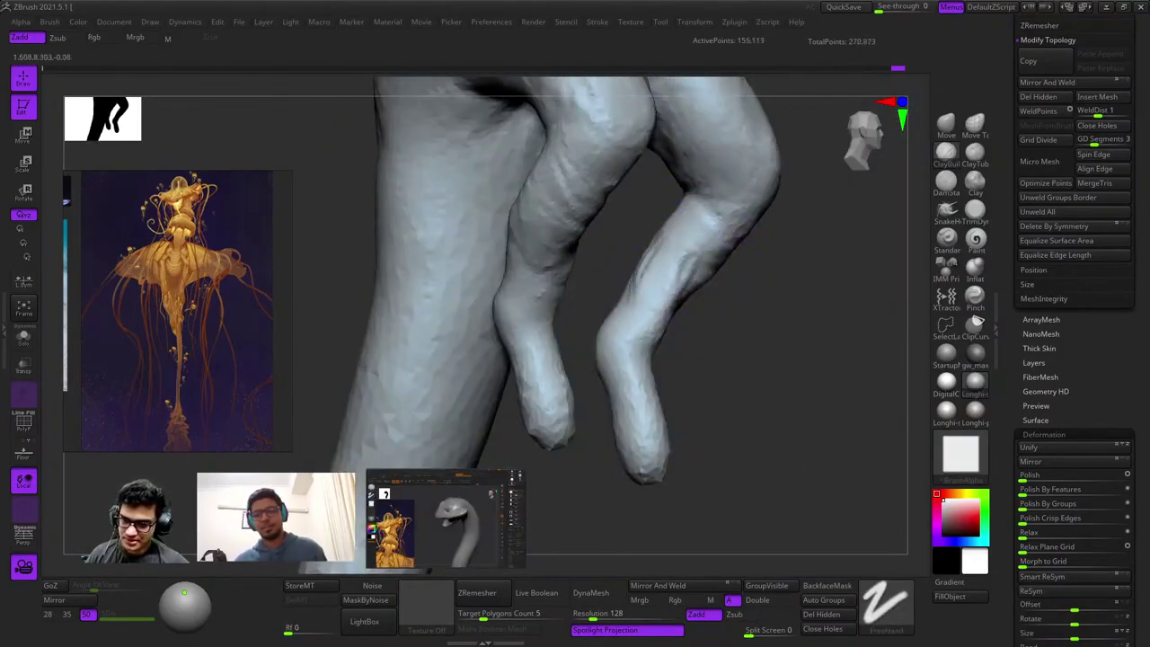
Build up and smooth the calves of the hind legs, working from behind and from the outer side.
{"action": "right_click_drag", "start_coordinate": [618, 360], "coordinate": [570, 261], "text": "shift"}
{"action": "left_click_drag", "start_coordinate": [674, 309], "coordinate": [665, 278], "text": "shift"}
{"action": "right_click_drag", "start_coordinate": [575, 270], "coordinate": [664, 255], "text": "shift"}
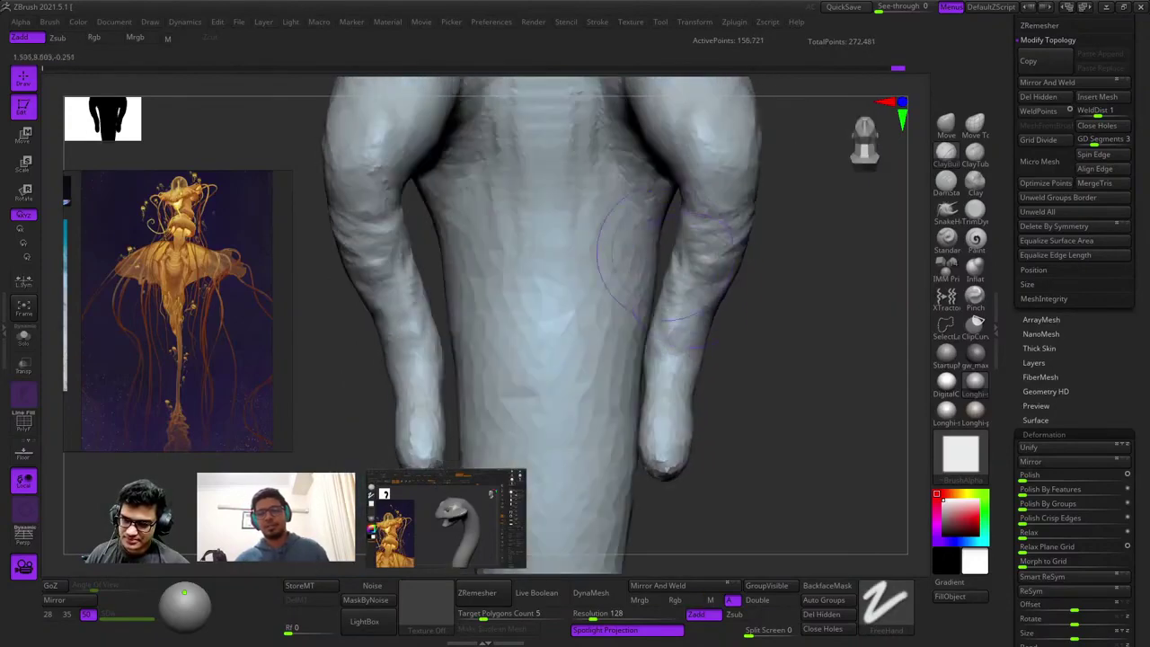
{"action": "right_click_drag", "start_coordinate": [680, 312], "coordinate": [726, 268]}
{"action": "left_click_drag", "start_coordinate": [726, 268], "coordinate": [719, 329], "text": "shift"}
{"action": "right_click_drag", "start_coordinate": [718, 329], "coordinate": [684, 283]}
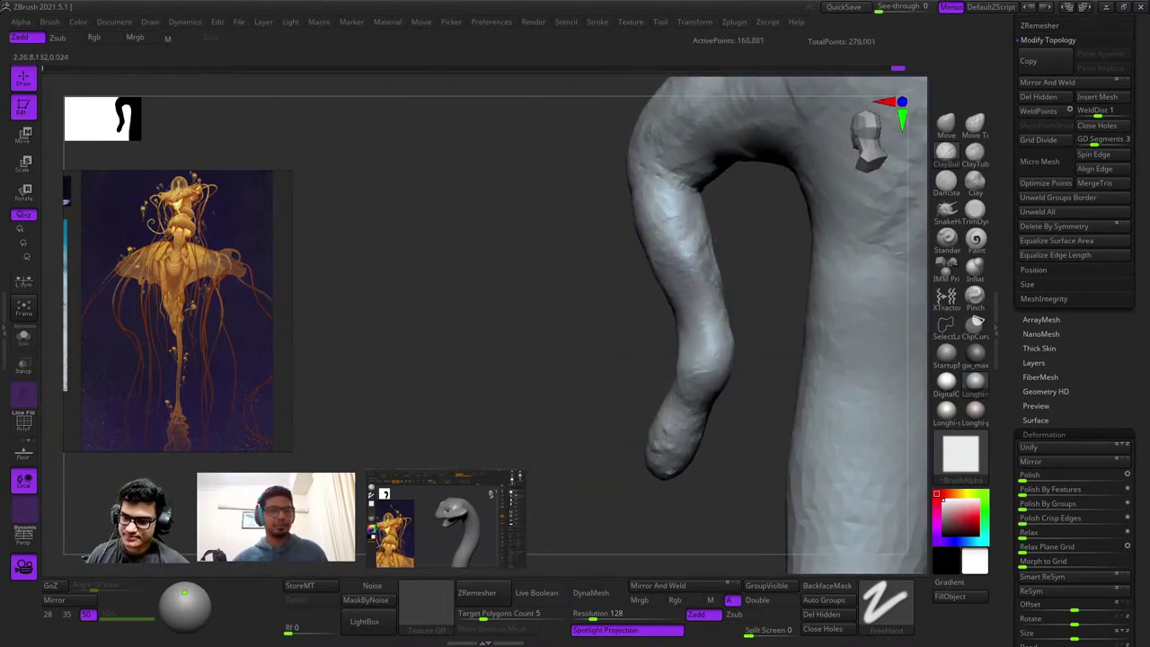
Fill out the upper calf of the hind leg and blend it into the narrower section above the foot.
{"action": "key", "text": "ctrl+shift+z"}
{"action": "right_click_drag", "start_coordinate": [557, 307], "coordinate": [606, 310]}
{"action": "right_click", "coordinate": [605, 310]}
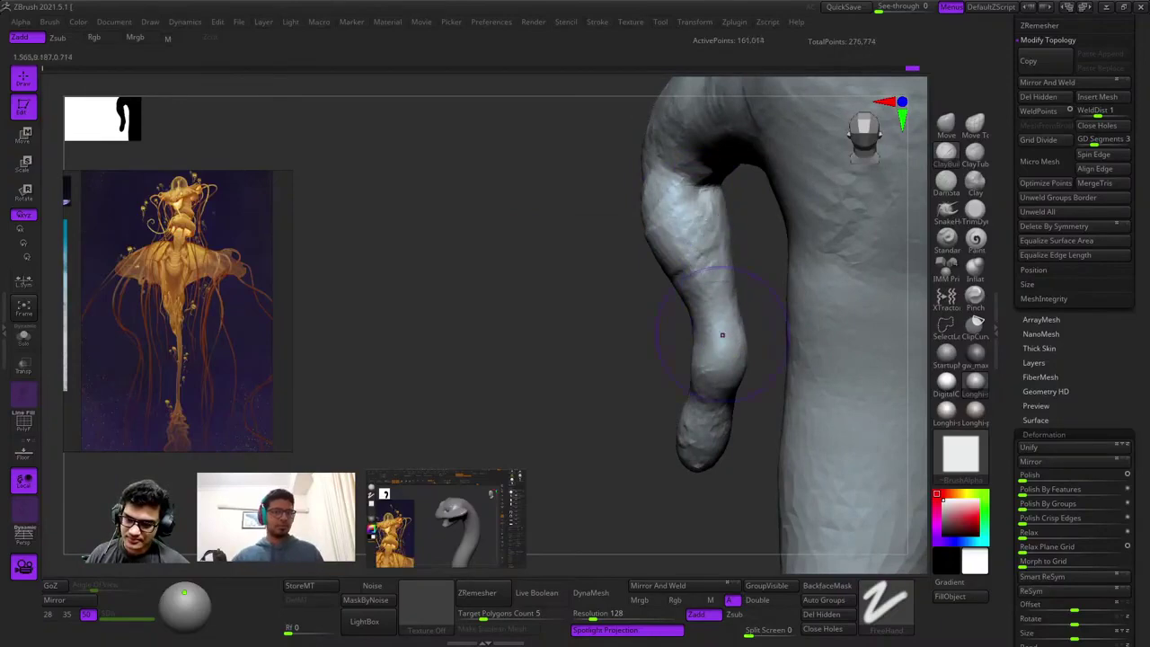
{"action": "mouse_move", "coordinate": [723, 335]}
{"action": "right_mouse_down", "text": "shift"}
{"action": "mouse_move", "coordinate": [695, 385]}
{"action": "mouse_move", "coordinate": [732, 226]}
{"action": "mouse_move", "coordinate": [719, 340]}
{"action": "right_mouse_up", "text": "shift"}
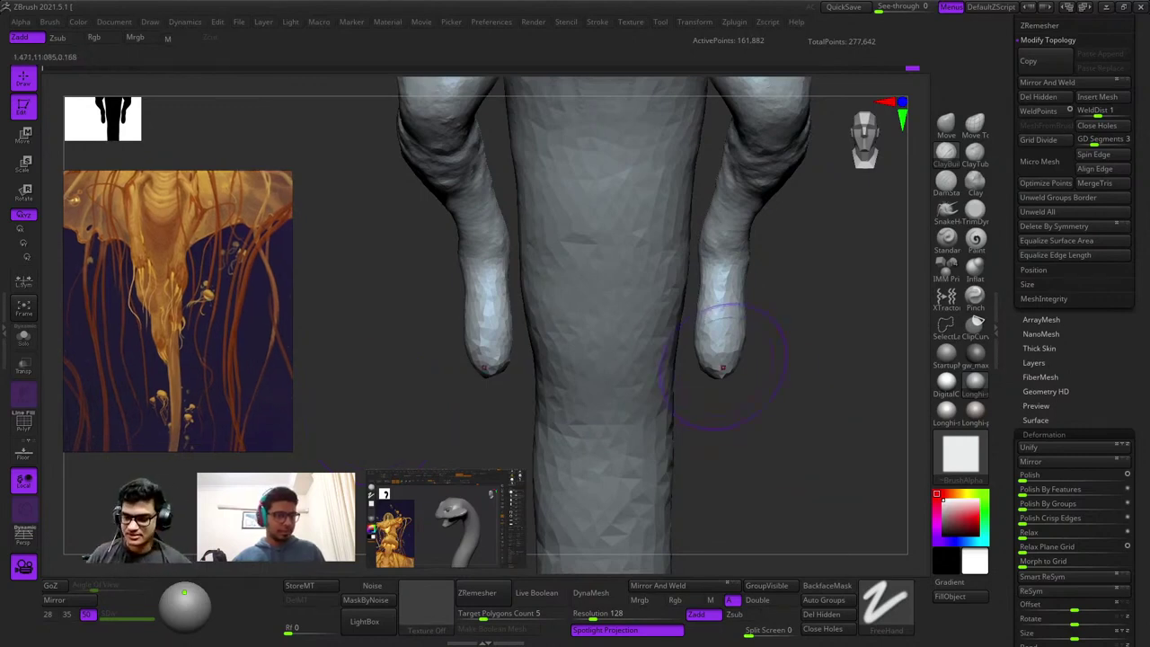
Round off the tips of the hind feet and smooth their front surfaces.
{"action": "right_click_drag", "start_coordinate": [723, 355], "coordinate": [732, 330], "text": "alt"}
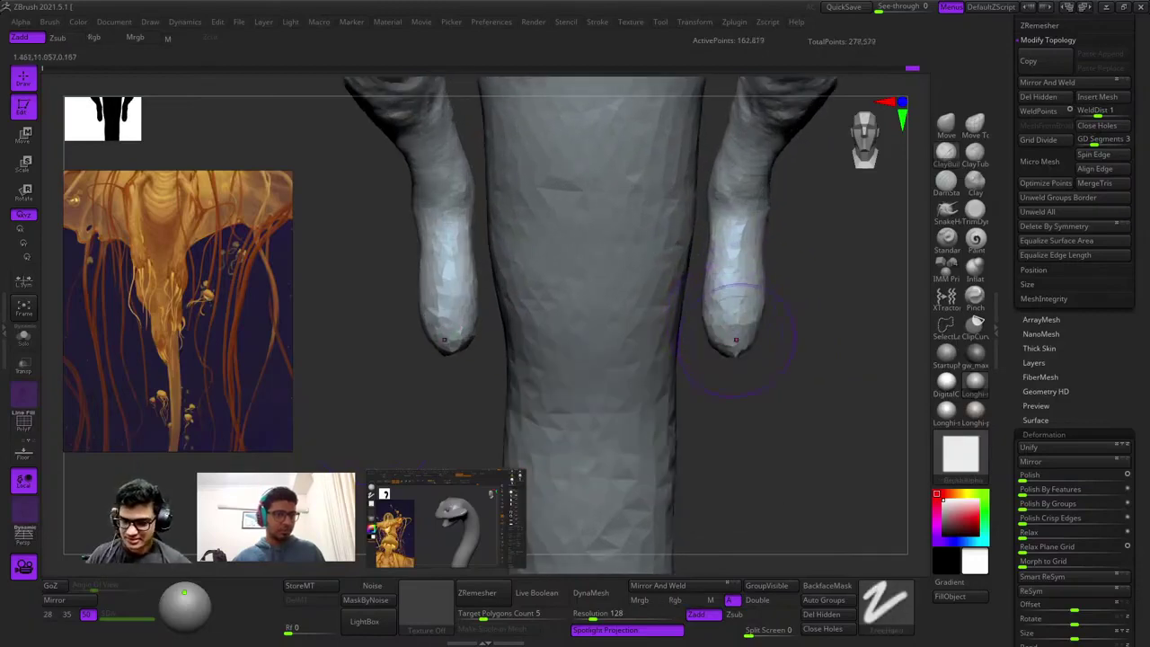
{"action": "left_click_drag", "start_coordinate": [736, 340], "coordinate": [734, 330]}
{"action": "right_click_drag", "start_coordinate": [755, 337], "coordinate": [721, 336]}
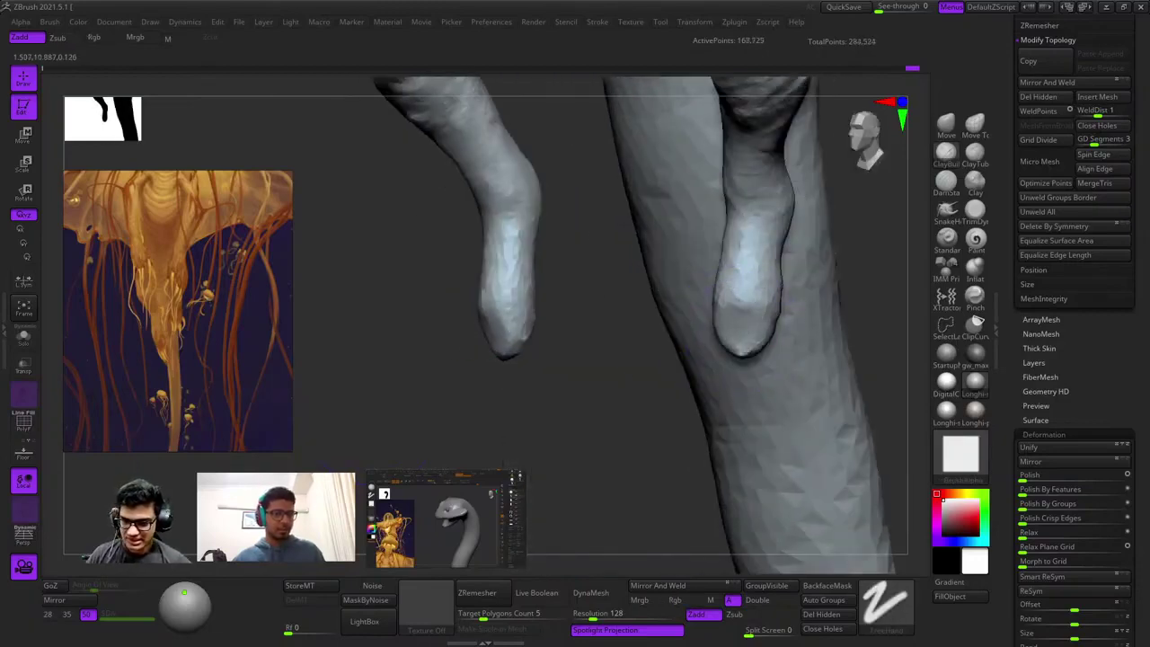
{"action": "right_click_drag", "start_coordinate": [733, 273], "coordinate": [729, 280]}
Reduce the draw size and build up curved skin folds across the lower abdomen above the hips.
{"action": "right_click_drag", "start_coordinate": [742, 356], "coordinate": [756, 193], "text": "ctrl"}
{"action": "right_click_drag", "start_coordinate": [903, 170], "coordinate": [756, 205], "text": "alt"}
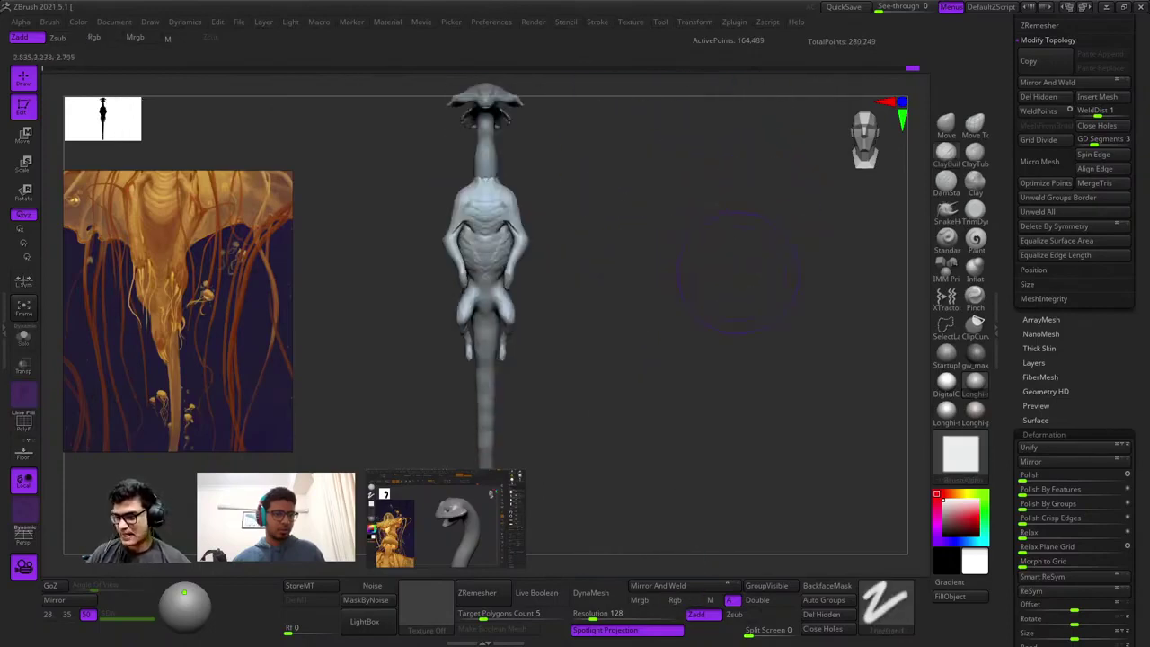
{"action": "right_click_drag", "start_coordinate": [722, 244], "coordinate": [673, 264]}
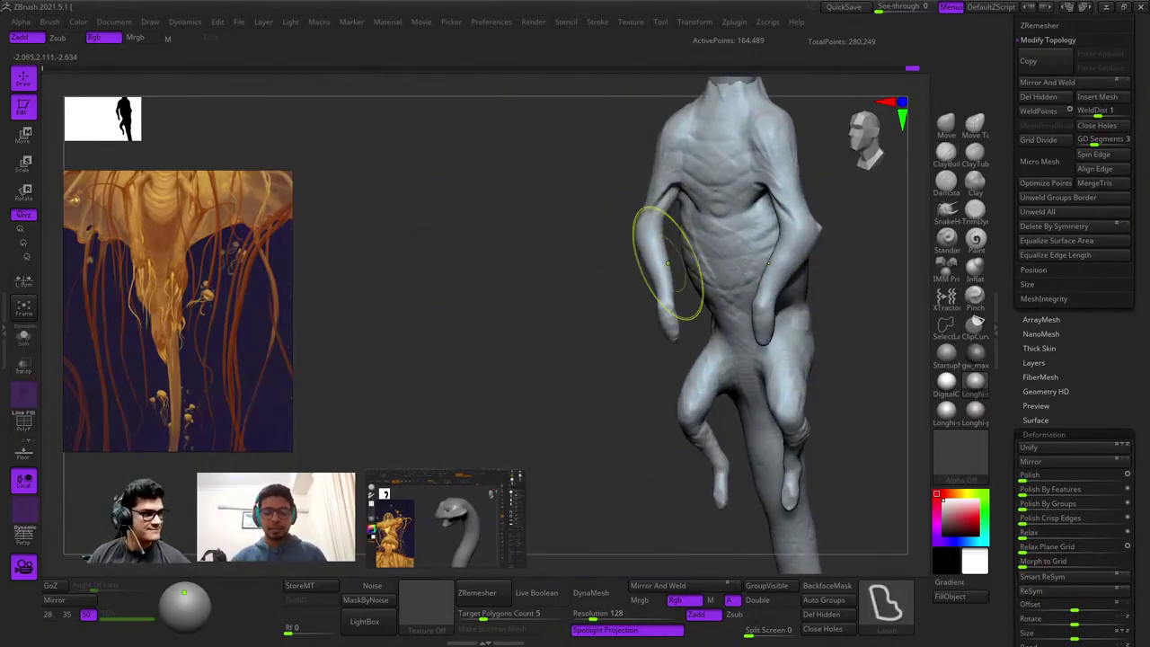
{"action": "right_click_drag", "start_coordinate": [668, 326], "coordinate": [742, 398], "text": "ctrl"}
{"action": "key", "text": "shift+f"}
{"action": "key", "text": "shift+f"}
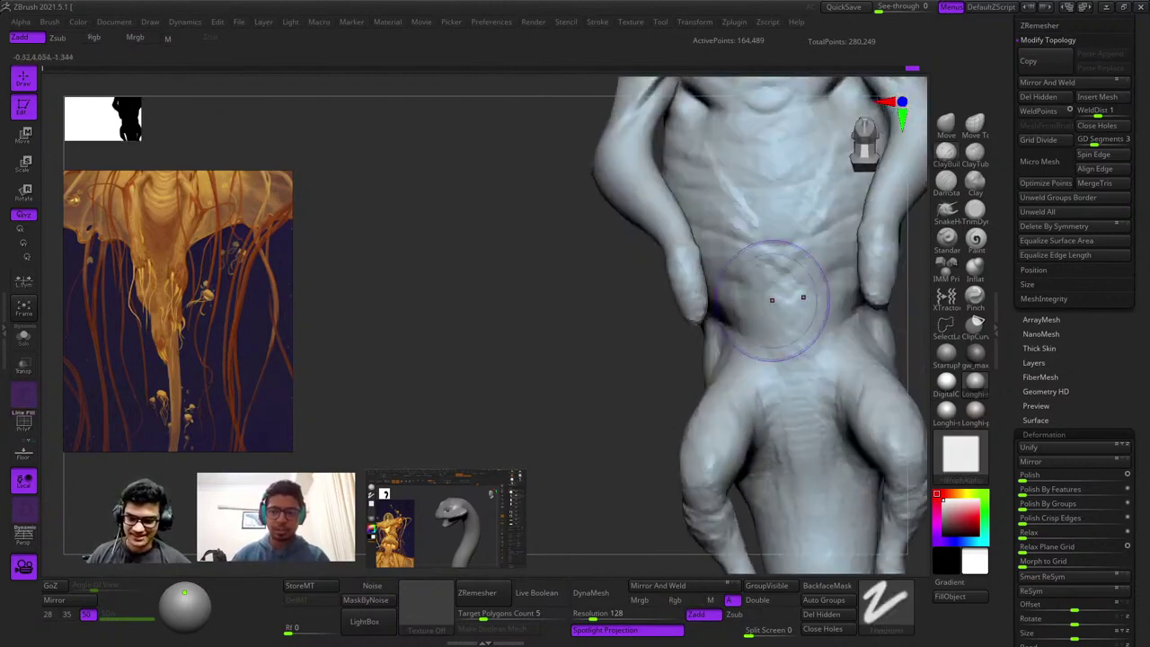
{"action": "key", "text": "space"}
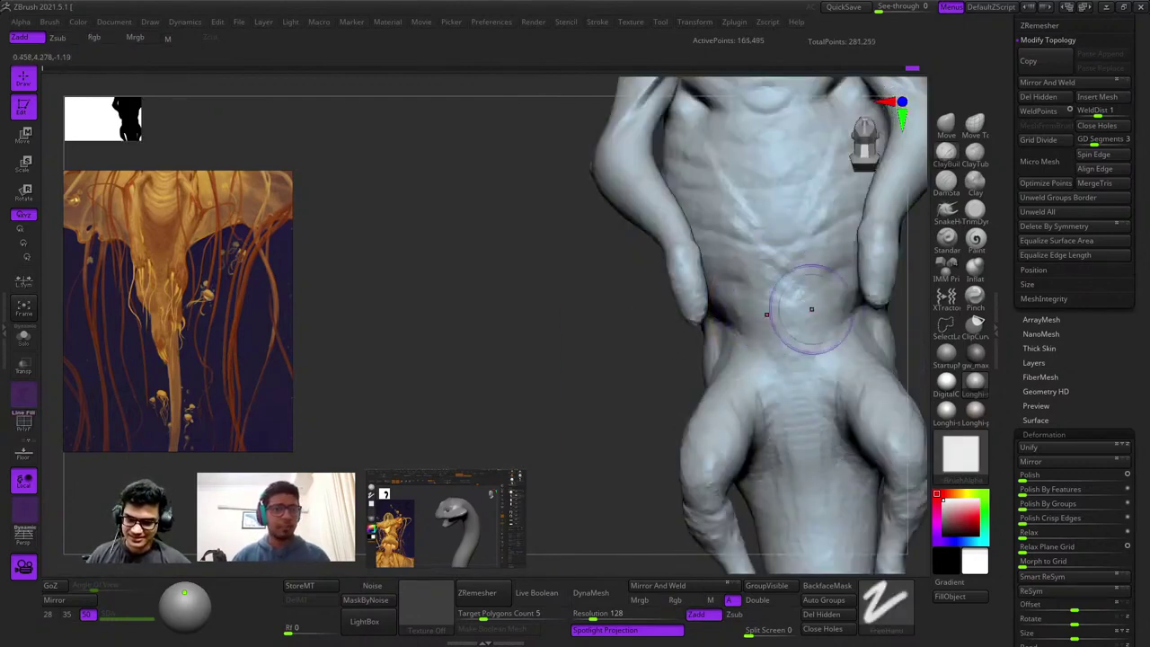
{"action": "key", "text": "space"}
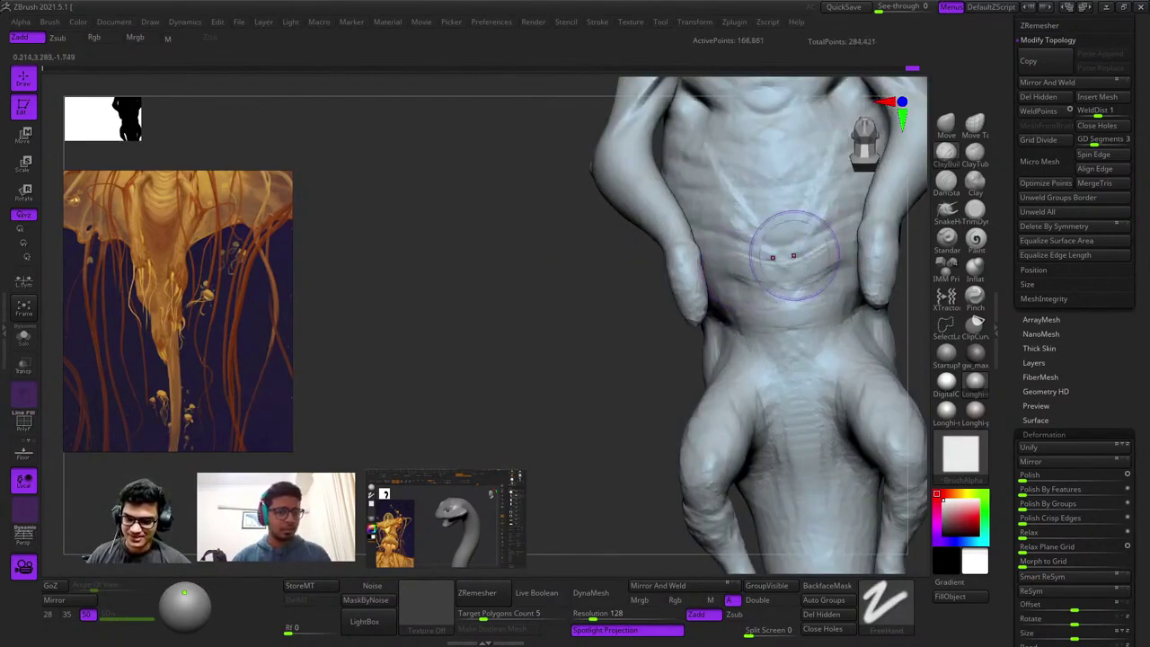
{"action": "right_click_drag", "start_coordinate": [795, 255], "coordinate": [789, 326], "text": "alt"}
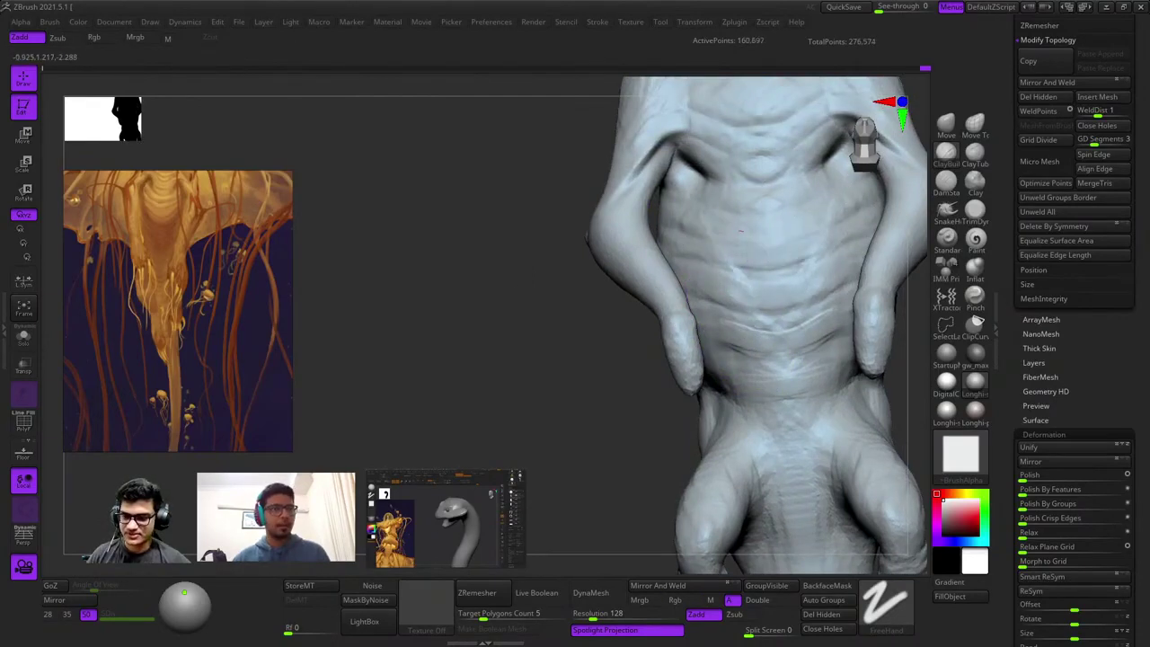
Refine the horizontal skin folds across the belly and chest, softening them toward the shoulders.
{"action": "key", "text": "ctrl+z"}
{"action": "right_click_drag", "start_coordinate": [798, 140], "coordinate": [746, 283], "text": "alt"}
{"action": "key", "text": "ctrl+z"}
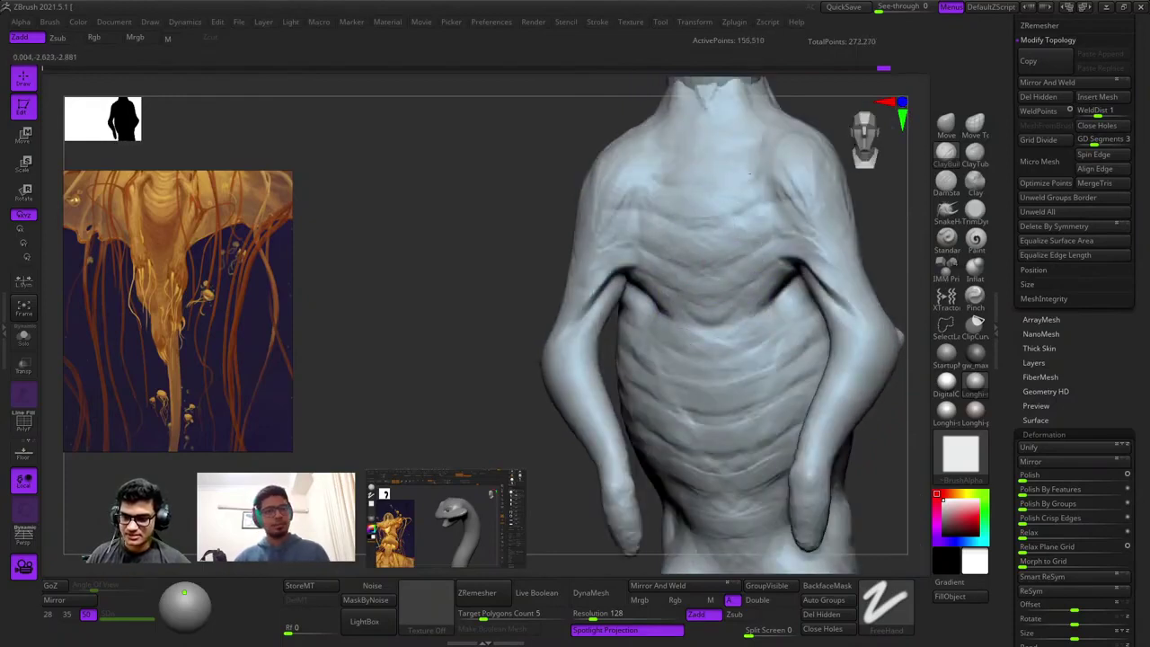
{"action": "key", "text": "ctrl+z"}
{"action": "right_click_drag", "start_coordinate": [749, 174], "coordinate": [732, 297], "text": "ctrl"}
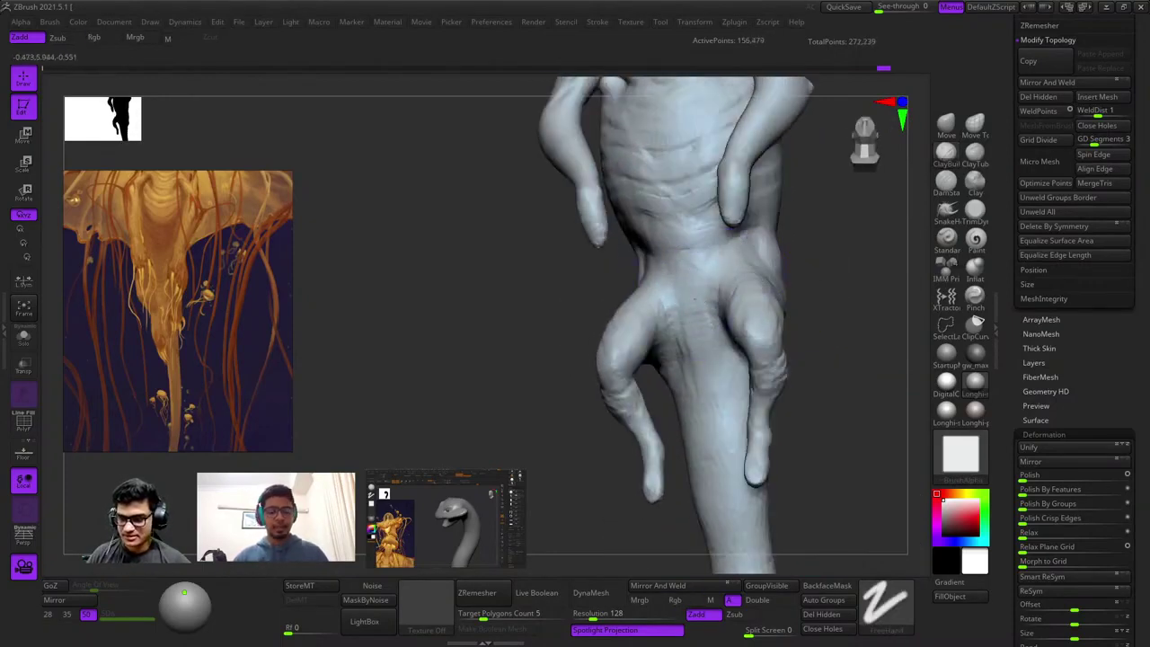
Blend the clay strokes over the pelvis and the underside of the tail base between the hind legs.
{"action": "key", "text": "ctrl+z"}
{"action": "key", "text": "ctrl+z"}
{"action": "key", "text": "ctrl+z"}
{"action": "key", "text": "ctrl+z"}
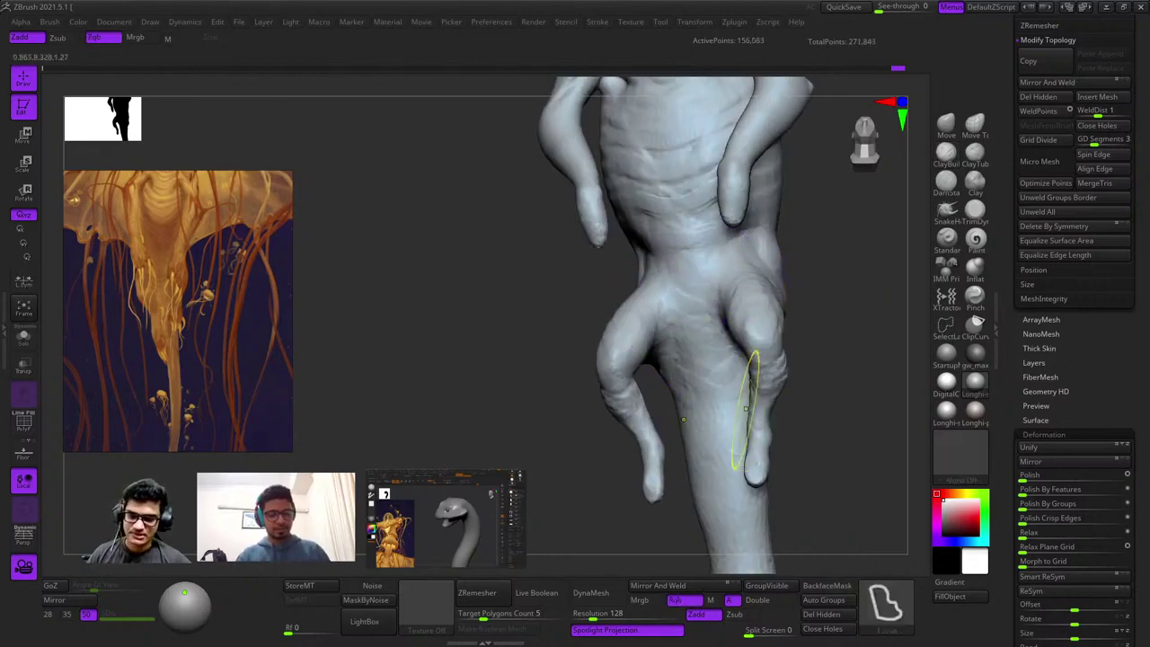
{"action": "key", "text": "ctrl+shift+z"}
{"action": "key", "text": "ctrl+shift+z"}
{"action": "key", "text": "ctrl+shift+z"}
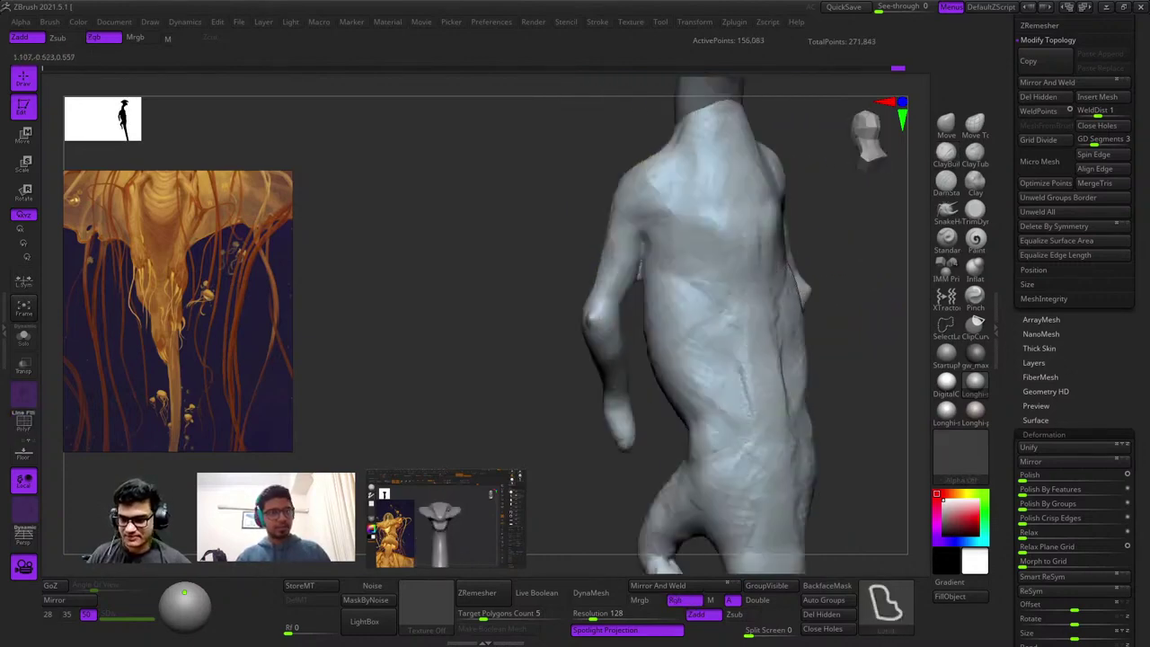
Build up the muscle forms along the flank and back, and soften the rough ridges between them.
{"action": "mouse_move", "coordinate": [732, 296]}
{"action": "right_mouse_down"}
{"action": "mouse_move", "coordinate": [709, 351]}
{"action": "mouse_move", "coordinate": [754, 316]}
{"action": "right_mouse_up"}
{"action": "key", "text": "ctrl+shift+z"}
{"action": "key", "text": "ctrl+shift+z"}
{"action": "key", "text": "ctrl+shift+z"}
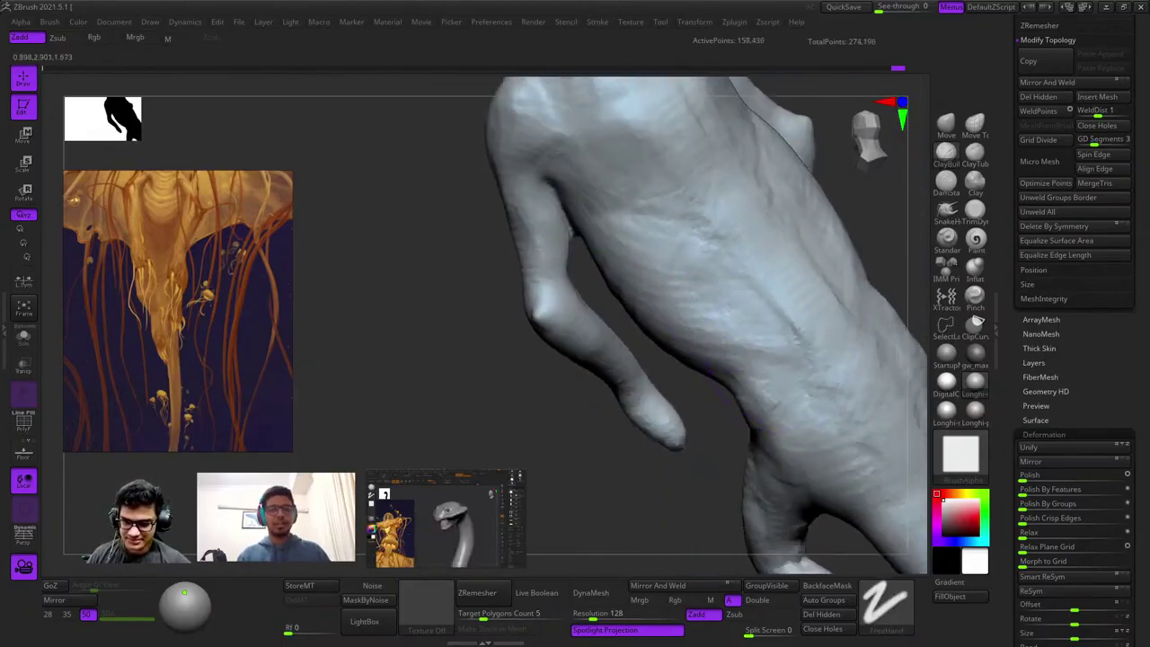
{"action": "key", "text": "ctrl+shift+z"}
{"action": "key", "text": "ctrl+shift+z"}
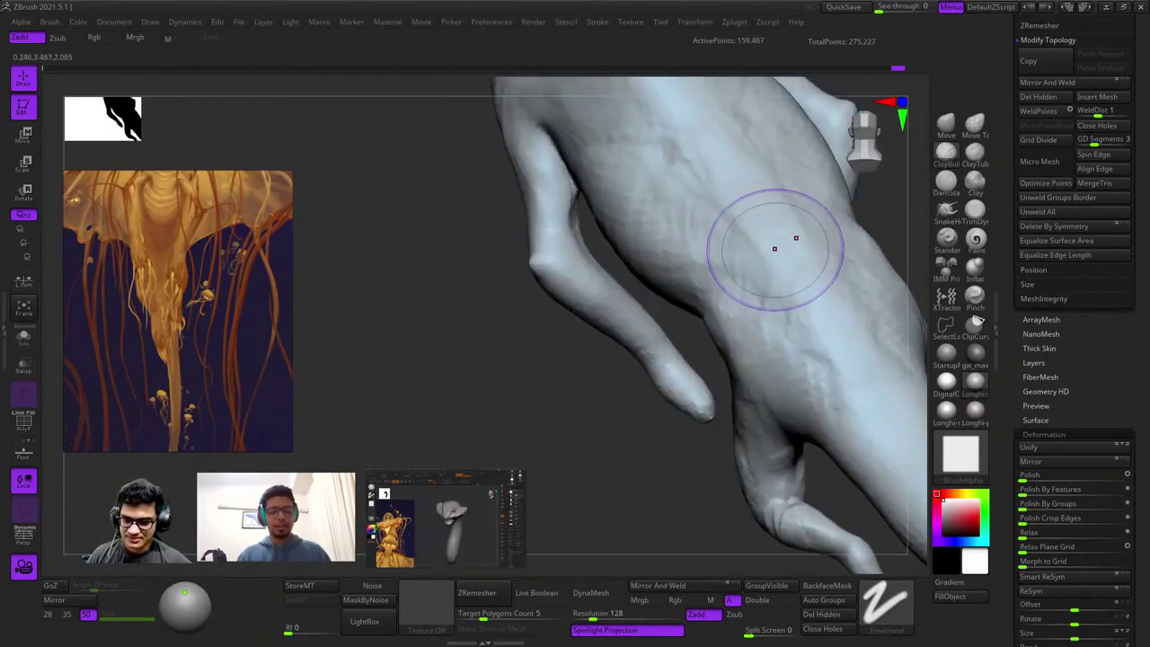
Smooth the lower back and hip so they flow into the hind leg and tail base.
{"action": "key", "text": "ctrl+shift+z"}
{"action": "key", "text": "ctrl+shift+z"}
{"action": "key", "text": "ctrl+shift+z"}
{"action": "key", "text": "ctrl+shift+z"}
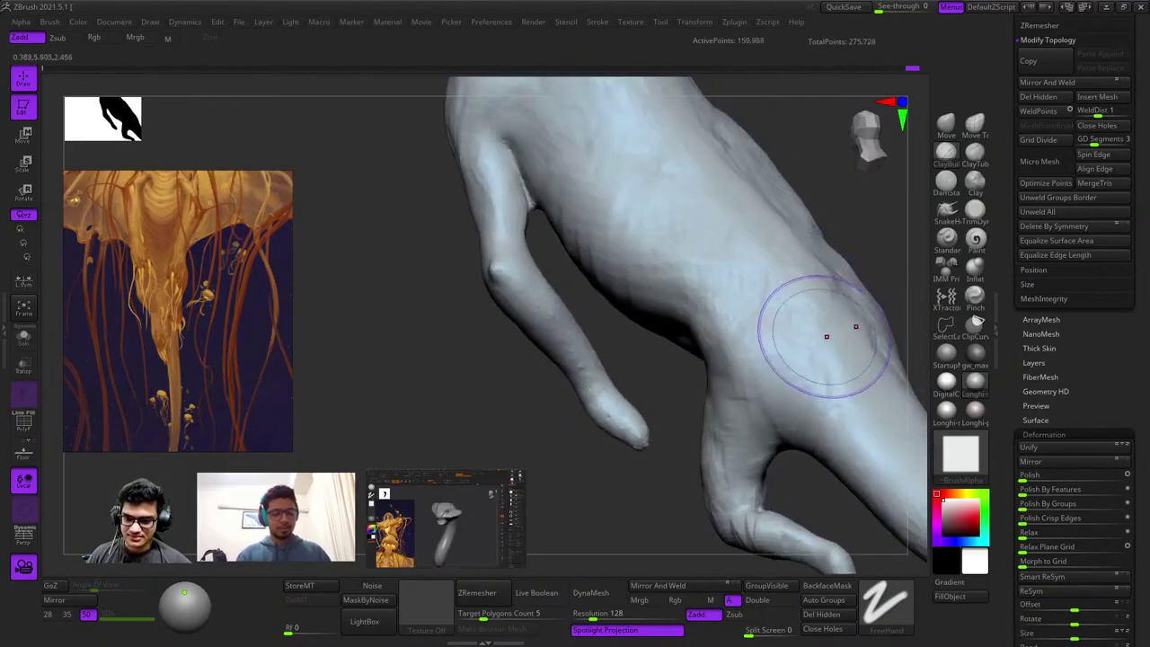
{"action": "key", "text": "ctrl+shift+z"}
{"action": "key", "text": "ctrl+shift+z"}
{"action": "key", "text": "ctrl+shift+z"}
{"action": "key", "text": "ctrl+shift+z"}
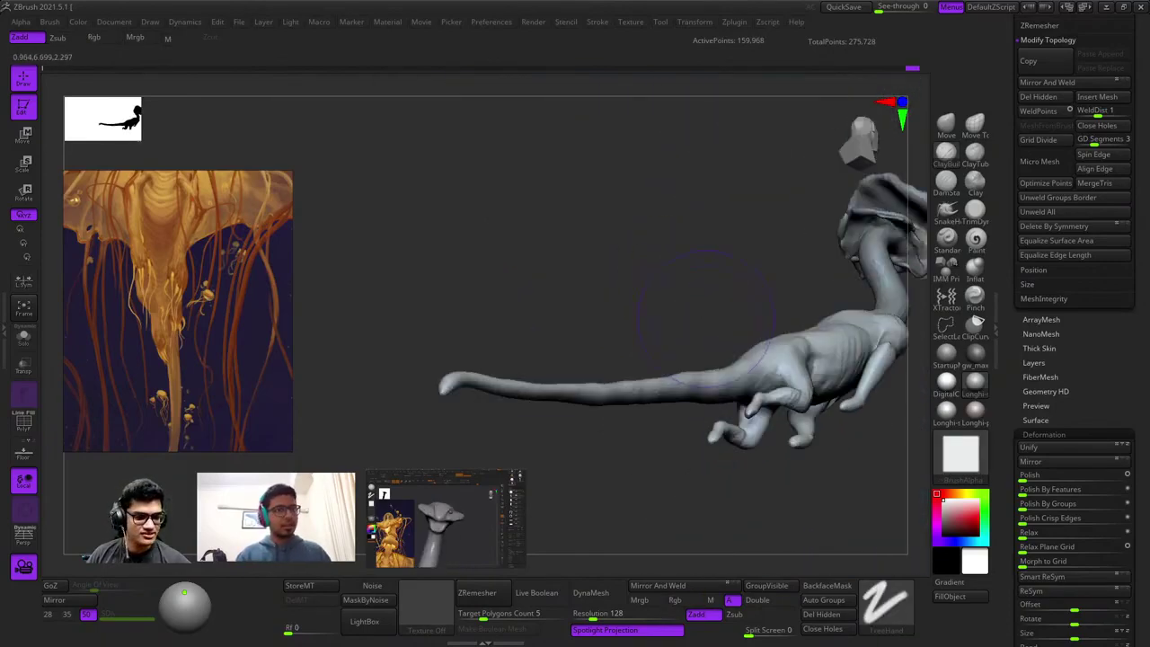
Refine the tail surface from the hips toward its thin end with lengthwise clay strokes.
{"action": "right_click_drag", "start_coordinate": [760, 354], "coordinate": [711, 333], "text": "ctrl"}
{"action": "left_click_drag", "start_coordinate": [711, 334], "coordinate": [685, 323]}
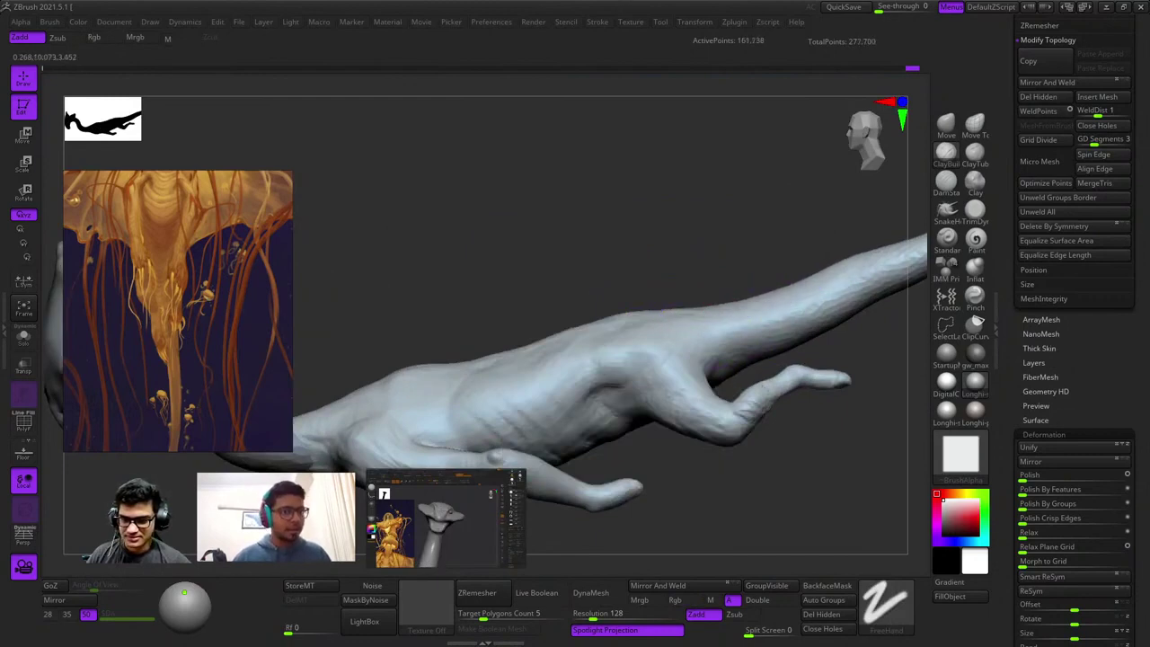
{"action": "key", "text": "ctrl+shift+z"}
{"action": "key", "text": "ctrl+shift+z"}
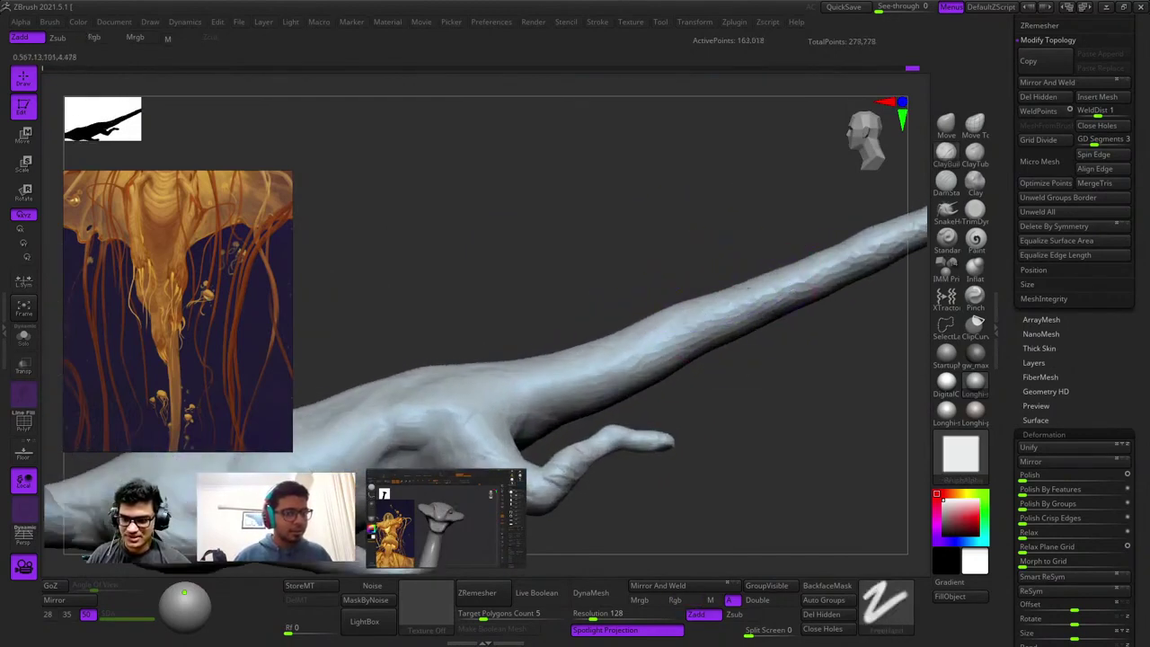
{"action": "left_click_drag", "start_coordinate": [749, 288], "coordinate": [845, 243]}
{"action": "left_click_drag", "start_coordinate": [790, 184], "coordinate": [539, 333], "text": "alt"}
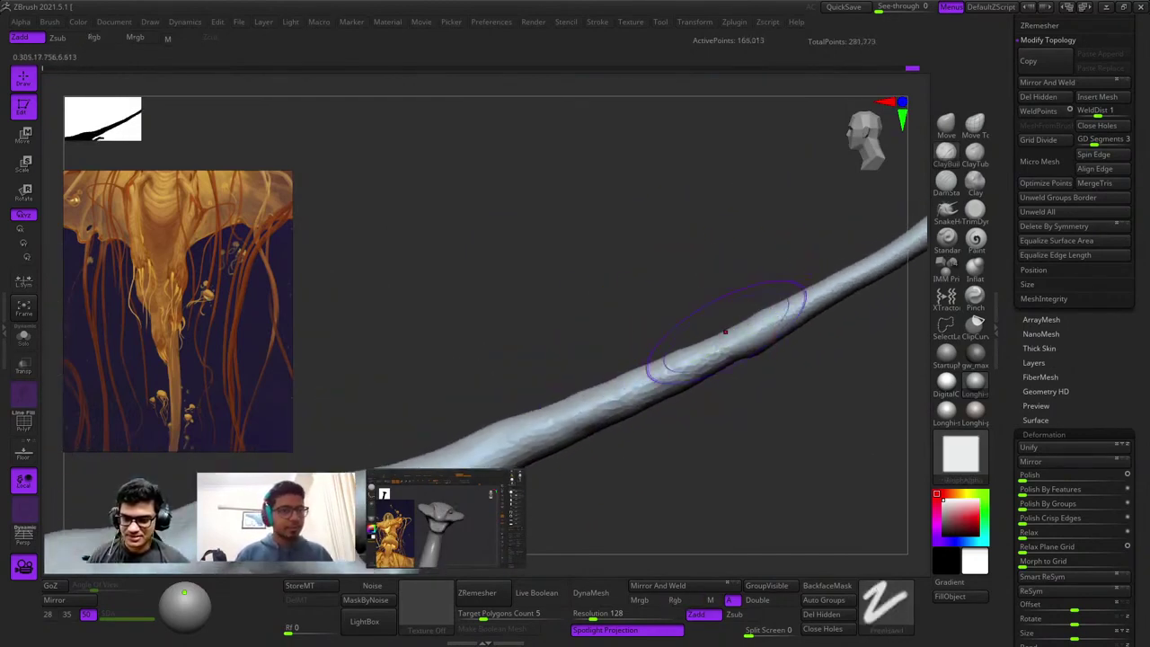
{"action": "right_click_drag", "start_coordinate": [725, 331], "coordinate": [771, 355], "text": "ctrl"}
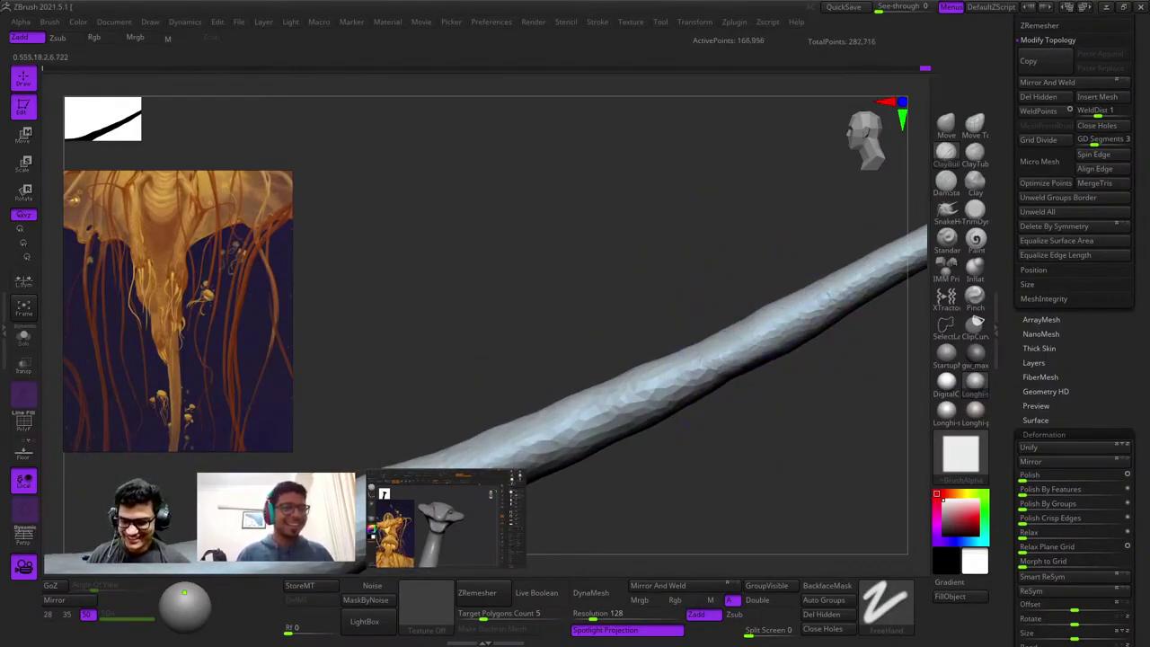
Build up clay around the neck base, from the collar area to the upper back, where the body meets the neck.
{"action": "right_click_drag", "start_coordinate": [757, 348], "coordinate": [620, 292]}
{"action": "right_click_drag", "start_coordinate": [620, 292], "coordinate": [731, 237], "text": "shift"}
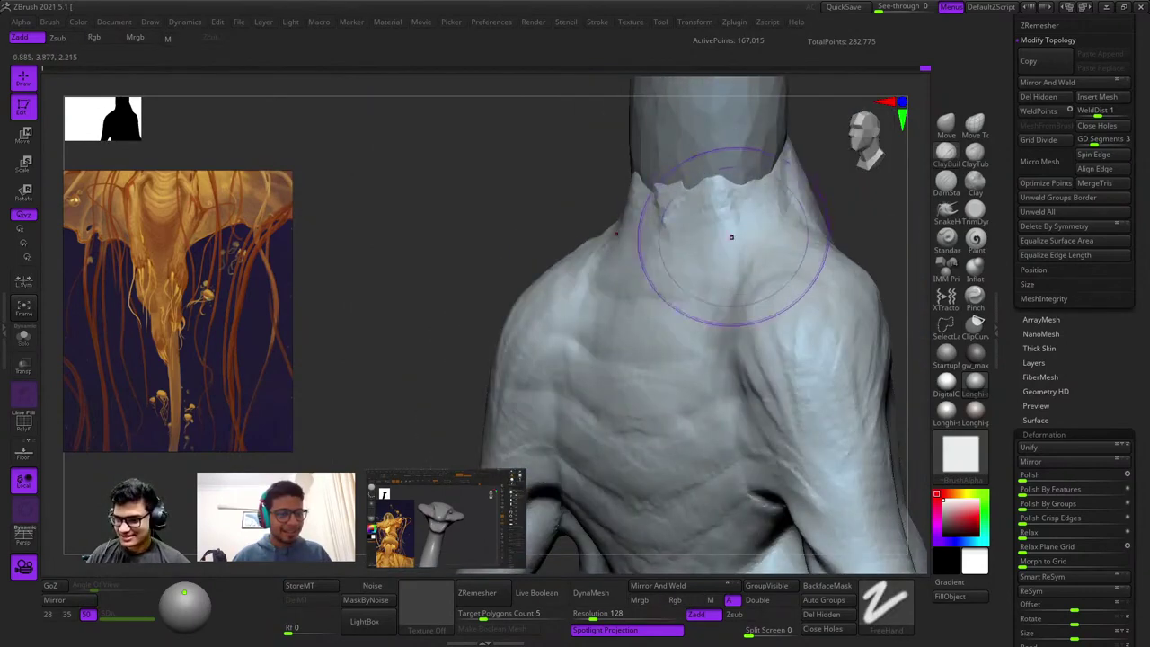
{"action": "right_click_drag", "start_coordinate": [727, 187], "coordinate": [663, 320]}
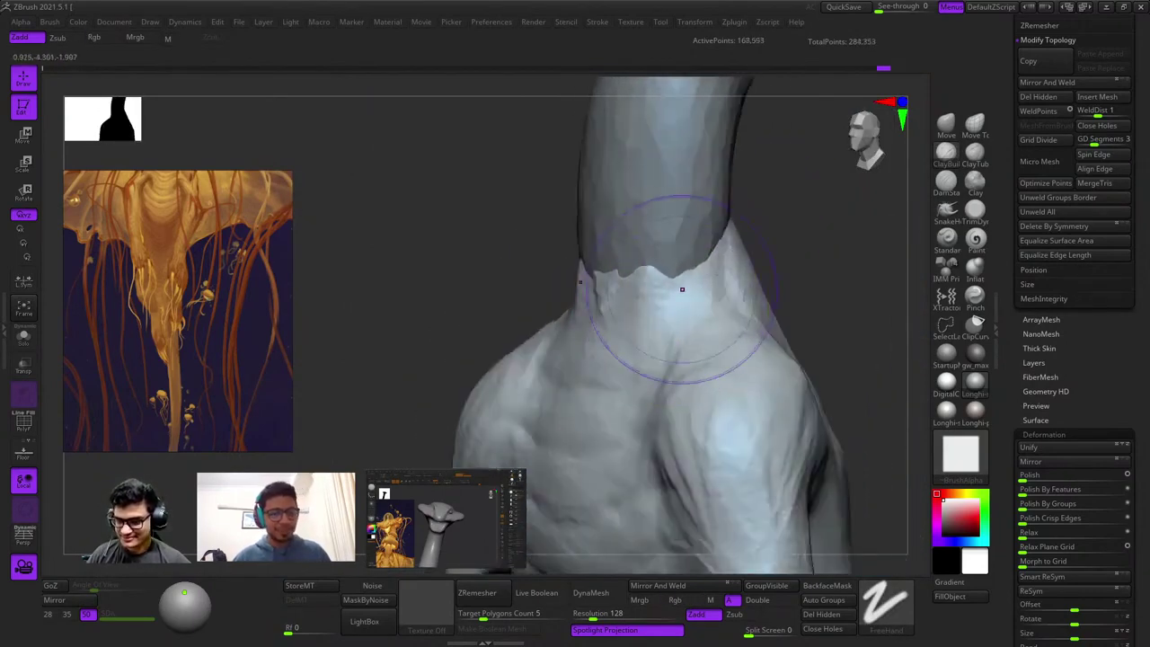
{"action": "right_click_drag", "start_coordinate": [736, 253], "coordinate": [741, 236]}
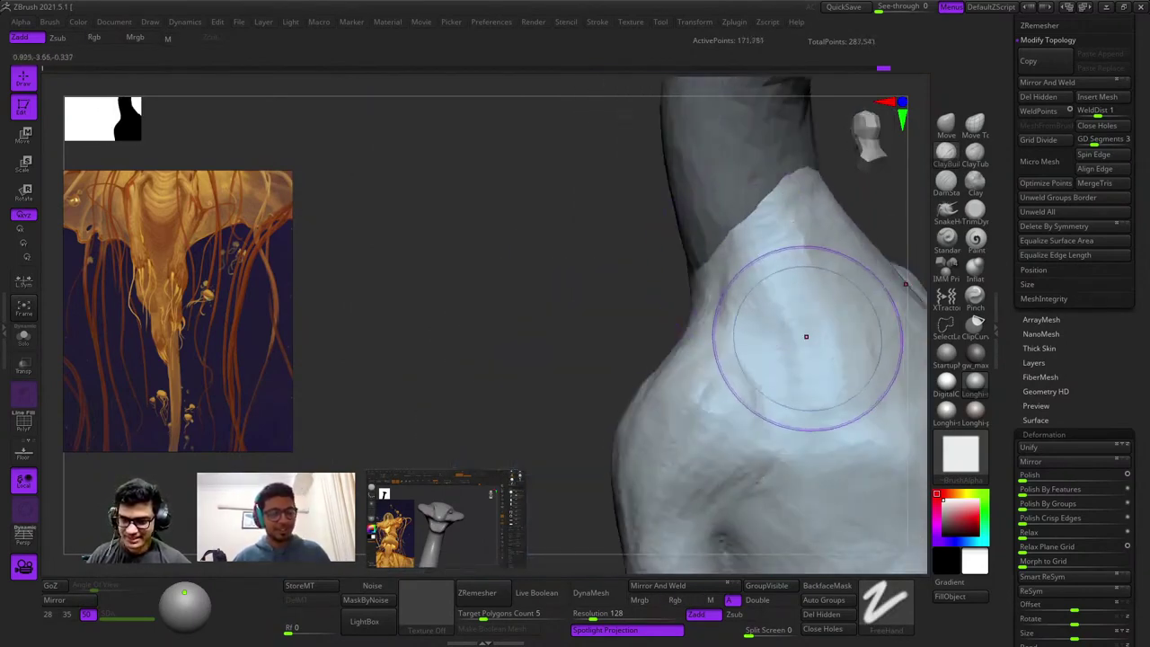
{"action": "right_click_drag", "start_coordinate": [806, 336], "coordinate": [781, 269], "text": "ctrl"}
{"action": "right_click_drag", "start_coordinate": [782, 270], "coordinate": [718, 279], "text": "shift"}
Switch to the head-and-neck subtool and thicken the lower neck to match the body at the seam.
{"action": "left_click", "coordinate": [752, 235], "text": "alt"}
{"action": "right_click_drag", "start_coordinate": [781, 306], "coordinate": [714, 308]}
{"action": "left_click_drag", "start_coordinate": [723, 279], "coordinate": [715, 308]}
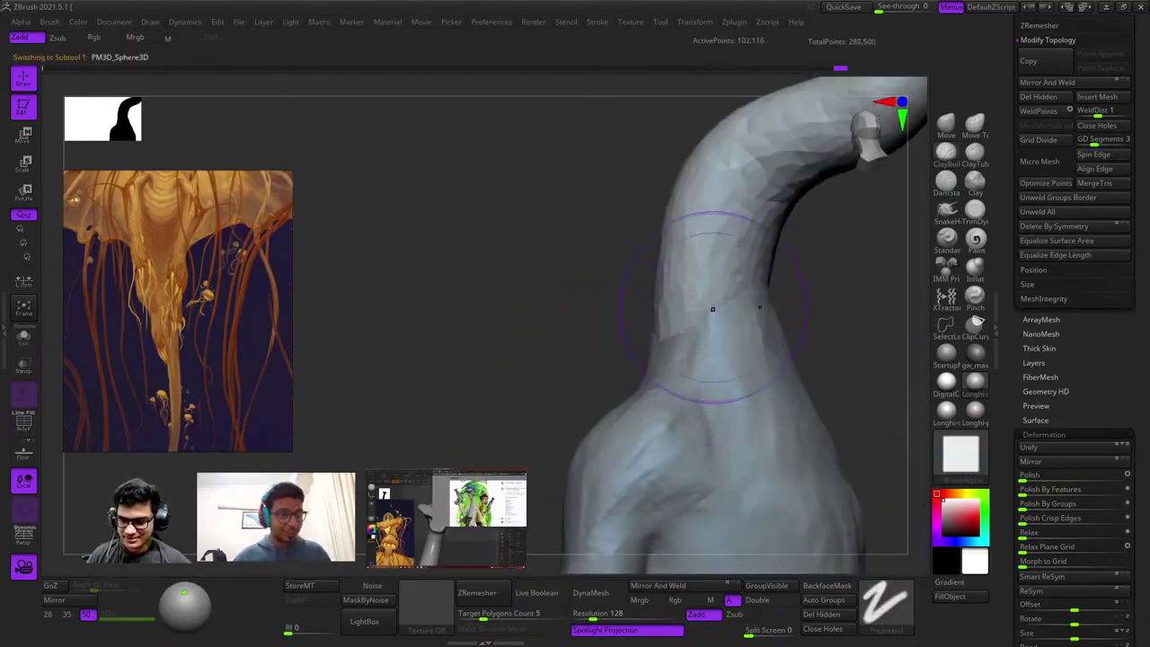
{"action": "right_click_drag", "start_coordinate": [683, 307], "coordinate": [732, 283], "text": "shift"}
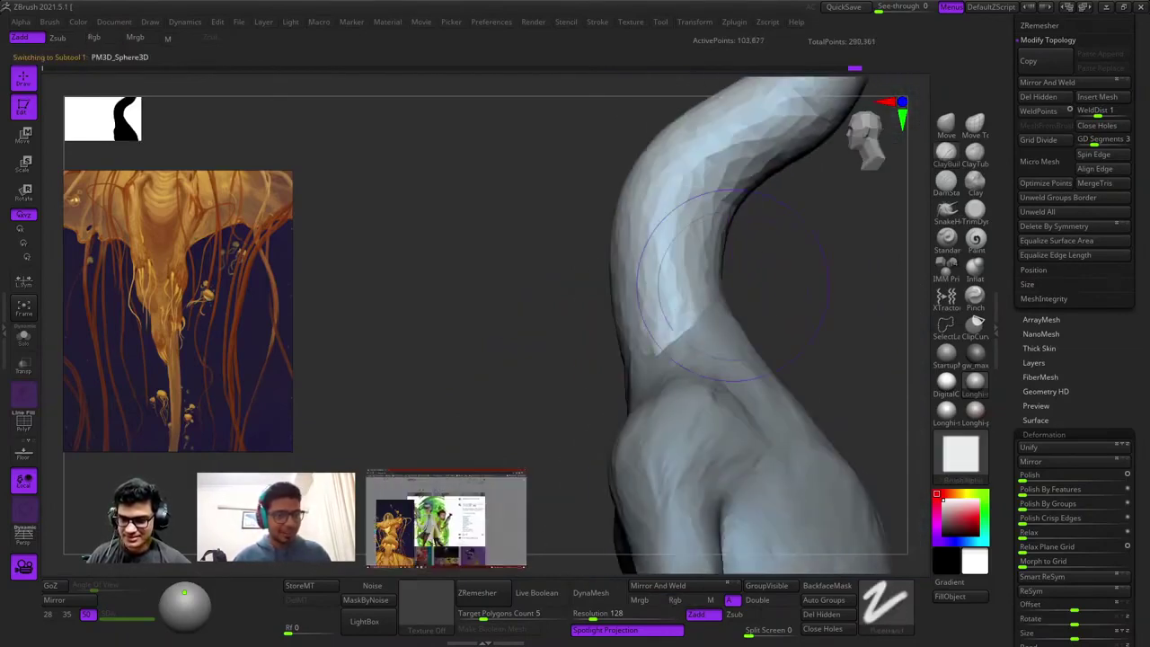
Shape the front of the neck from the body seam up to the head with clay strokes.
{"action": "mouse_move", "coordinate": [654, 280]}
{"action": "right_mouse_down"}
{"action": "mouse_move", "coordinate": [674, 224]}
{"action": "mouse_move", "coordinate": [702, 355]}
{"action": "mouse_move", "coordinate": [730, 334]}
{"action": "mouse_move", "coordinate": [686, 285]}
{"action": "right_mouse_up"}
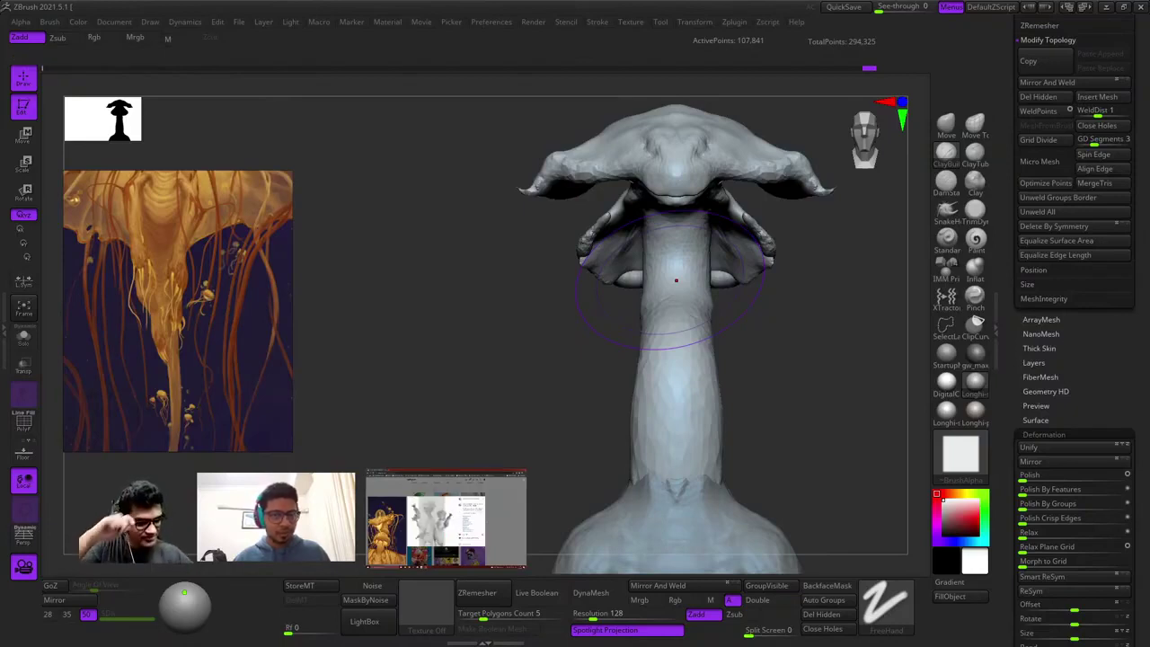
{"action": "mouse_move", "coordinate": [599, 346]}
{"action": "right_mouse_down", "text": "alt"}
{"action": "mouse_move", "coordinate": [611, 286]}
{"action": "mouse_move", "coordinate": [742, 241]}
{"action": "mouse_move", "coordinate": [629, 251]}
{"action": "mouse_move", "coordinate": [682, 255]}
{"action": "mouse_move", "coordinate": [714, 241]}
{"action": "mouse_move", "coordinate": [685, 367]}
{"action": "mouse_move", "coordinate": [684, 278]}
{"action": "right_mouse_up", "text": "alt"}
{"action": "left_click_drag", "start_coordinate": [684, 279], "coordinate": [683, 225]}
{"action": "right_click_drag", "start_coordinate": [683, 224], "coordinate": [674, 152]}
Sculpt the throat under the jaw with a smaller brush, building the transition from neck to head.
{"action": "mouse_move", "coordinate": [673, 152]}
{"action": "right_mouse_down", "text": "ctrl"}
{"action": "mouse_move", "coordinate": [696, 184]}
{"action": "mouse_move", "coordinate": [682, 341]}
{"action": "right_mouse_up", "text": "ctrl"}
{"action": "right_click", "coordinate": [663, 355]}
{"action": "left_click_drag", "start_coordinate": [781, 270], "coordinate": [737, 291]}
{"action": "key", "text": "shift+f"}
{"action": "key", "text": "shift+f"}
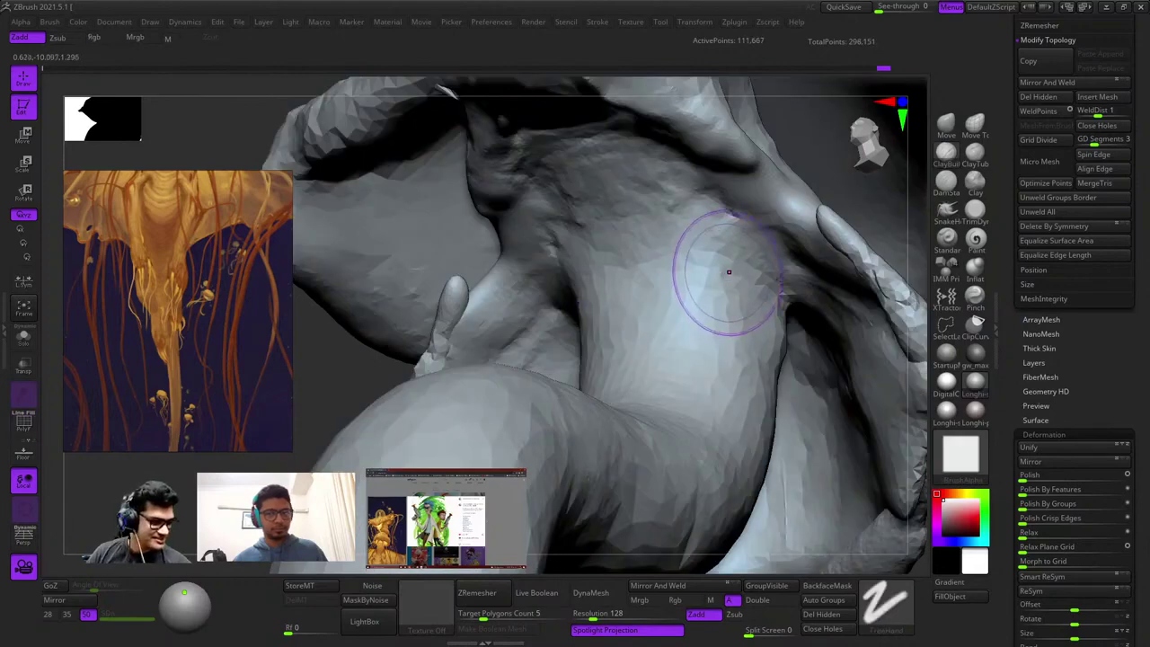
Carve creases with the DamStandard brush along the throat, where the neck meets the jaw underside and the lower frill.
{"action": "right_click_drag", "start_coordinate": [729, 272], "coordinate": [831, 236]}
{"action": "left_click", "coordinate": [946, 182]}
{"action": "right_click", "coordinate": [626, 336]}
{"action": "right_click_drag", "start_coordinate": [717, 256], "coordinate": [718, 204]}
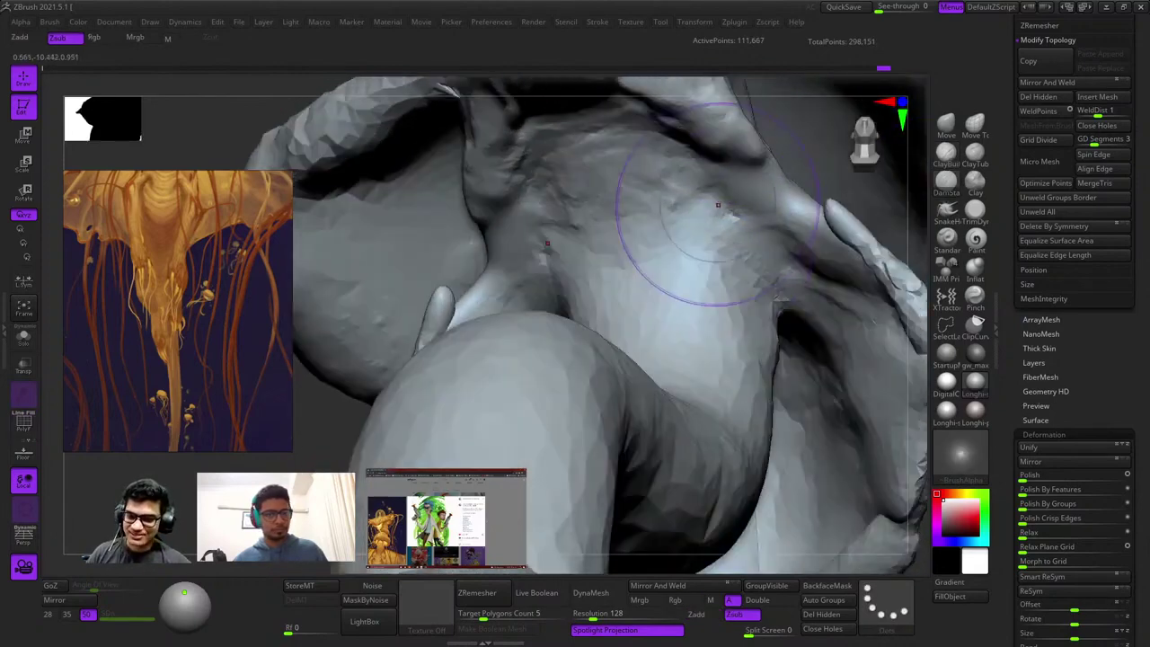
{"action": "mouse_move", "coordinate": [752, 248]}
{"action": "right_mouse_down"}
{"action": "mouse_move", "coordinate": [739, 231]}
{"action": "mouse_move", "coordinate": [706, 257]}
{"action": "mouse_move", "coordinate": [806, 419]}
{"action": "mouse_move", "coordinate": [734, 207]}
{"action": "right_mouse_up"}
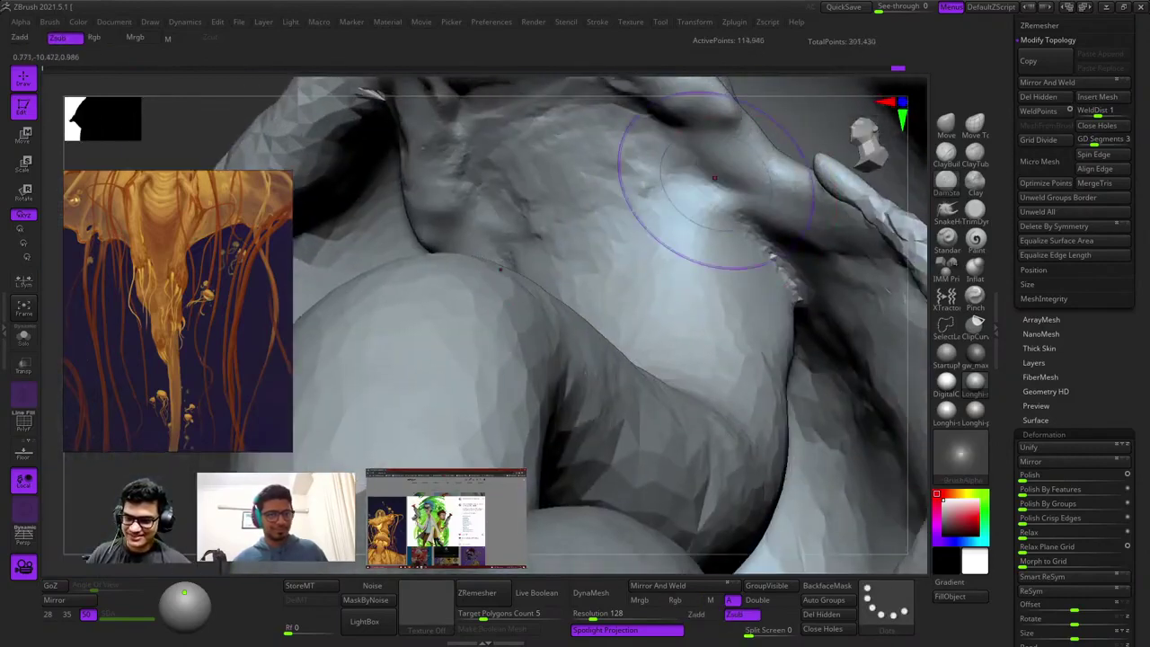
{"action": "left_click_drag", "start_coordinate": [714, 178], "coordinate": [746, 193]}
{"action": "mouse_move", "coordinate": [746, 193]}
{"action": "right_mouse_down", "text": "ctrl"}
{"action": "mouse_move", "coordinate": [764, 296]}
{"action": "mouse_move", "coordinate": [665, 207]}
{"action": "mouse_move", "coordinate": [587, 193]}
{"action": "mouse_move", "coordinate": [698, 141]}
{"action": "mouse_move", "coordinate": [681, 193]}
{"action": "right_mouse_up", "text": "ctrl"}
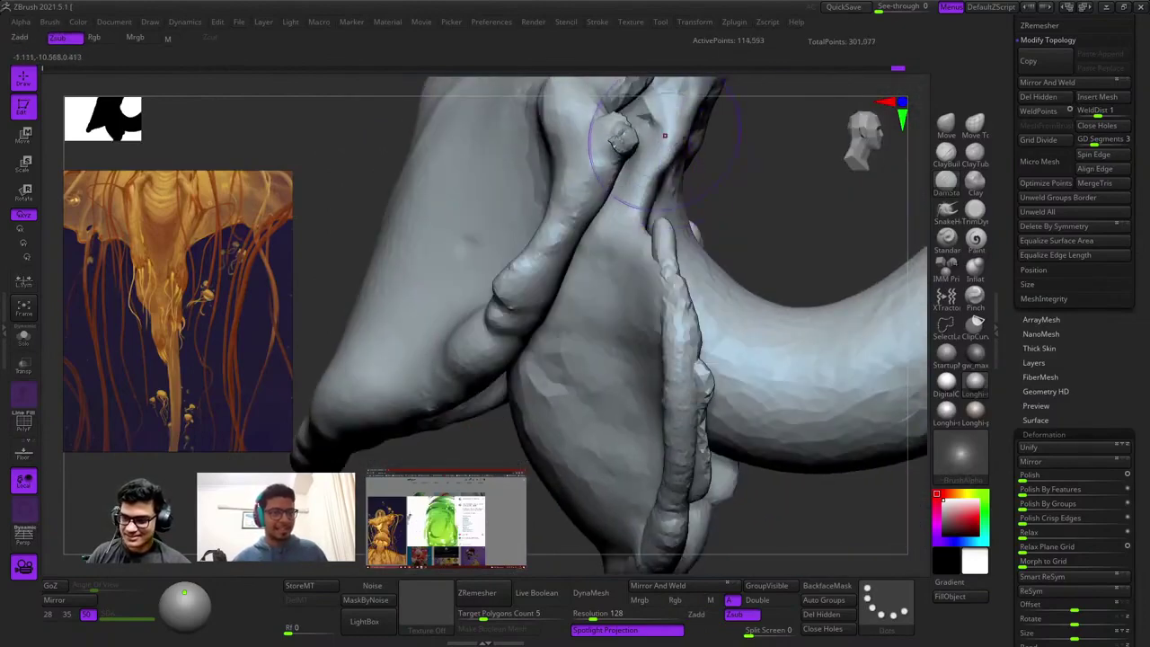
{"action": "mouse_move", "coordinate": [662, 136]}
{"action": "right_mouse_down"}
{"action": "mouse_move", "coordinate": [662, 219]}
{"action": "mouse_move", "coordinate": [705, 206]}
{"action": "right_mouse_up"}
{"action": "mouse_move", "coordinate": [645, 154]}
{"action": "right_mouse_down"}
{"action": "mouse_move", "coordinate": [611, 221]}
{"action": "mouse_move", "coordinate": [647, 230]}
{"action": "mouse_move", "coordinate": [671, 273]}
{"action": "mouse_move", "coordinate": [672, 202]}
{"action": "mouse_move", "coordinate": [681, 284]}
{"action": "right_mouse_up"}
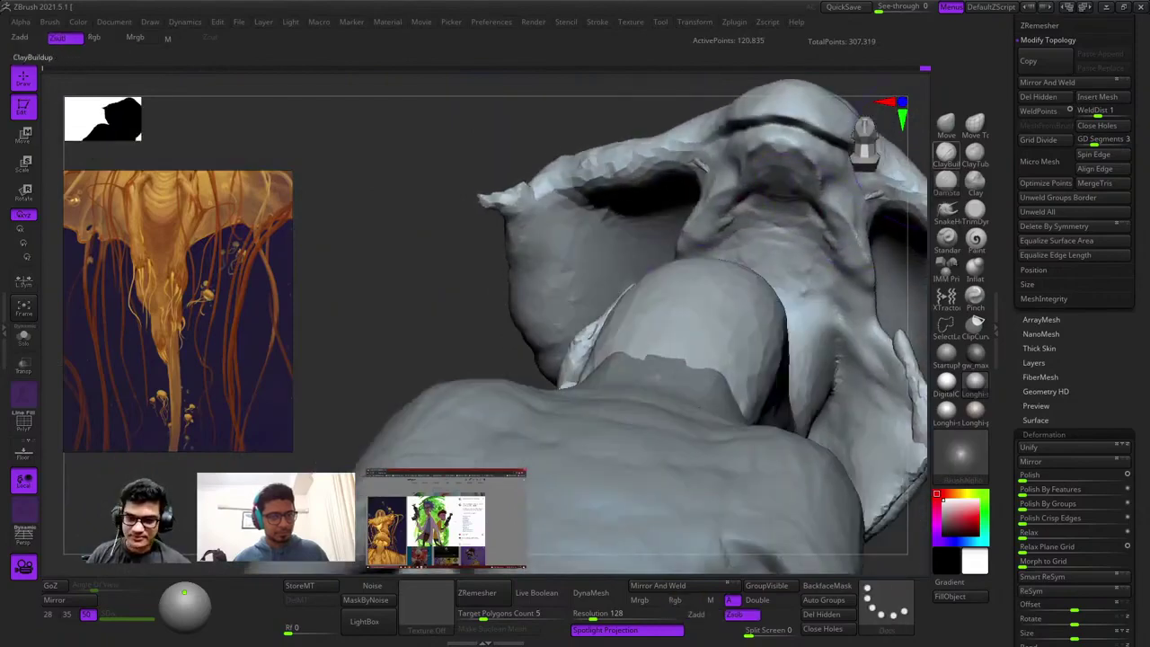
Adjust the lower frill beside the throat and its rim around the back of the neck with the Move brush.
{"action": "left_click", "coordinate": [946, 126]}
{"action": "mouse_move", "coordinate": [668, 225]}
{"action": "right_mouse_down"}
{"action": "mouse_move", "coordinate": [688, 199]}
{"action": "mouse_move", "coordinate": [626, 316]}
{"action": "right_mouse_up"}
{"action": "right_click", "coordinate": [626, 316]}
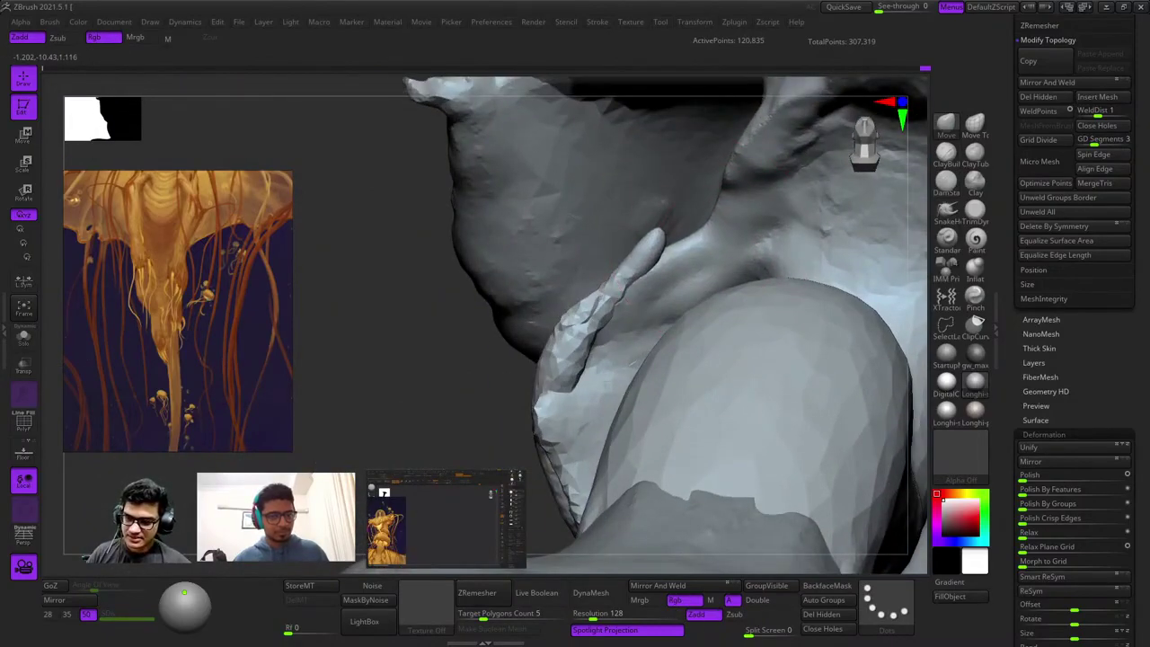
{"action": "mouse_move", "coordinate": [701, 226]}
{"action": "right_mouse_down"}
{"action": "mouse_move", "coordinate": [706, 243]}
{"action": "mouse_move", "coordinate": [680, 206]}
{"action": "mouse_move", "coordinate": [701, 213]}
{"action": "mouse_move", "coordinate": [738, 182]}
{"action": "mouse_move", "coordinate": [746, 234]}
{"action": "mouse_move", "coordinate": [698, 277]}
{"action": "mouse_move", "coordinate": [729, 270]}
{"action": "right_mouse_up"}
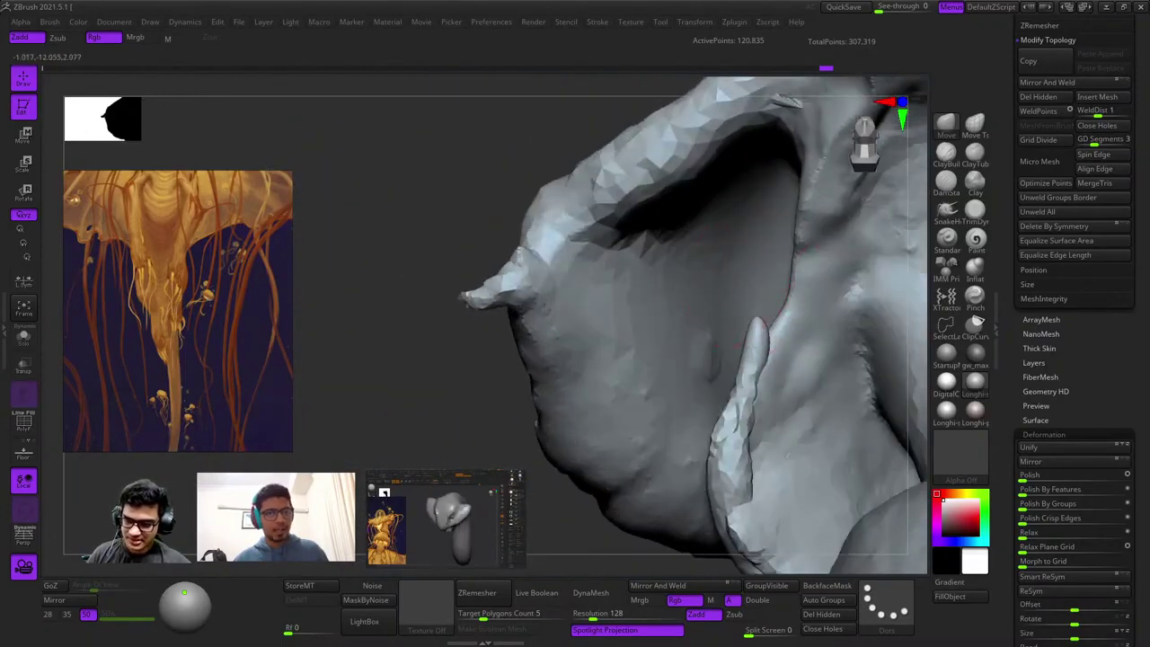
{"action": "right_click_drag", "start_coordinate": [783, 298], "coordinate": [704, 428], "text": "ctrl"}
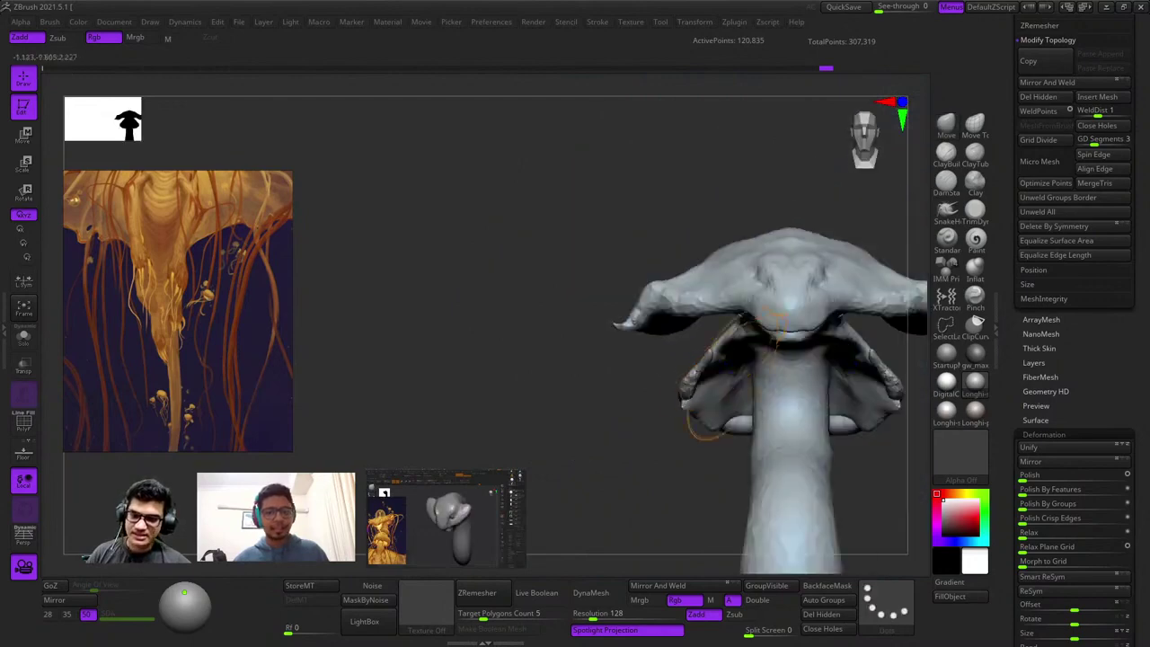
{"action": "mouse_move", "coordinate": [701, 296]}
{"action": "right_mouse_down", "text": "alt"}
{"action": "mouse_move", "coordinate": [560, 206]}
{"action": "mouse_move", "coordinate": [629, 260]}
{"action": "mouse_move", "coordinate": [655, 216]}
{"action": "mouse_move", "coordinate": [703, 305]}
{"action": "mouse_move", "coordinate": [696, 265]}
{"action": "right_mouse_up", "text": "alt"}
{"action": "right_click_drag", "start_coordinate": [687, 324], "coordinate": [748, 249]}
{"action": "key", "text": "shift+f"}
{"action": "key", "text": "shift+f"}
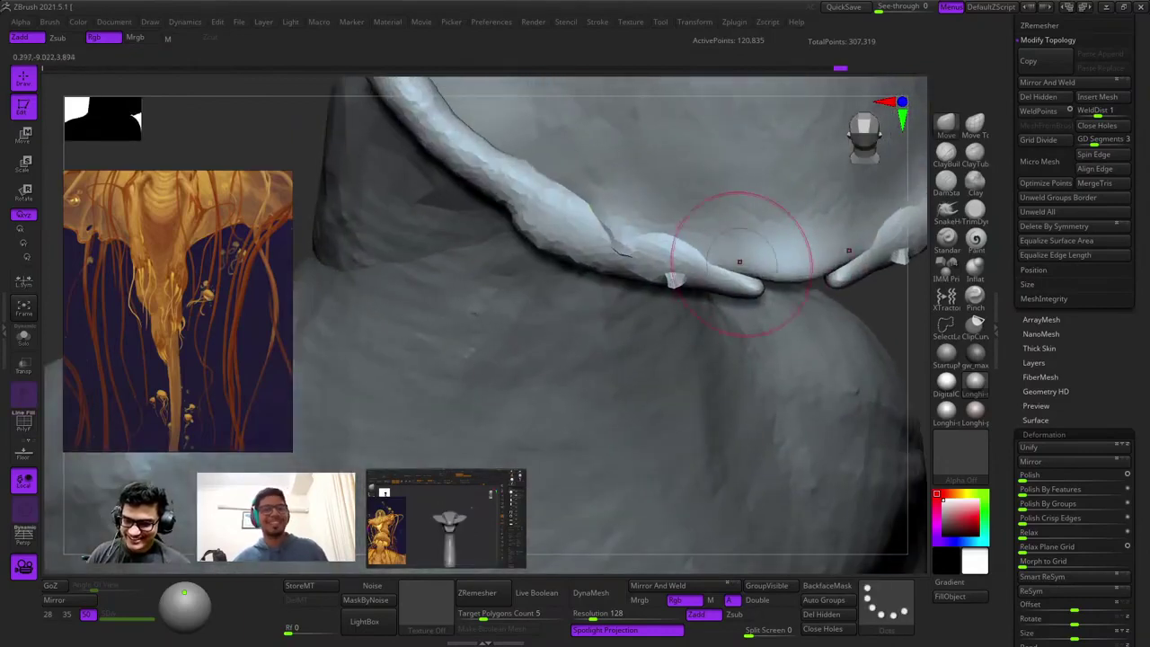
{"action": "mouse_move", "coordinate": [705, 297]}
{"action": "right_mouse_down", "text": "ctrl"}
{"action": "mouse_move", "coordinate": [671, 276]}
{"action": "mouse_move", "coordinate": [673, 225]}
{"action": "right_mouse_up", "text": "ctrl"}
{"action": "right_click_drag", "start_coordinate": [674, 225], "coordinate": [678, 194], "text": "shift"}
{"action": "right_click_drag", "start_coordinate": [597, 328], "coordinate": [667, 340]}
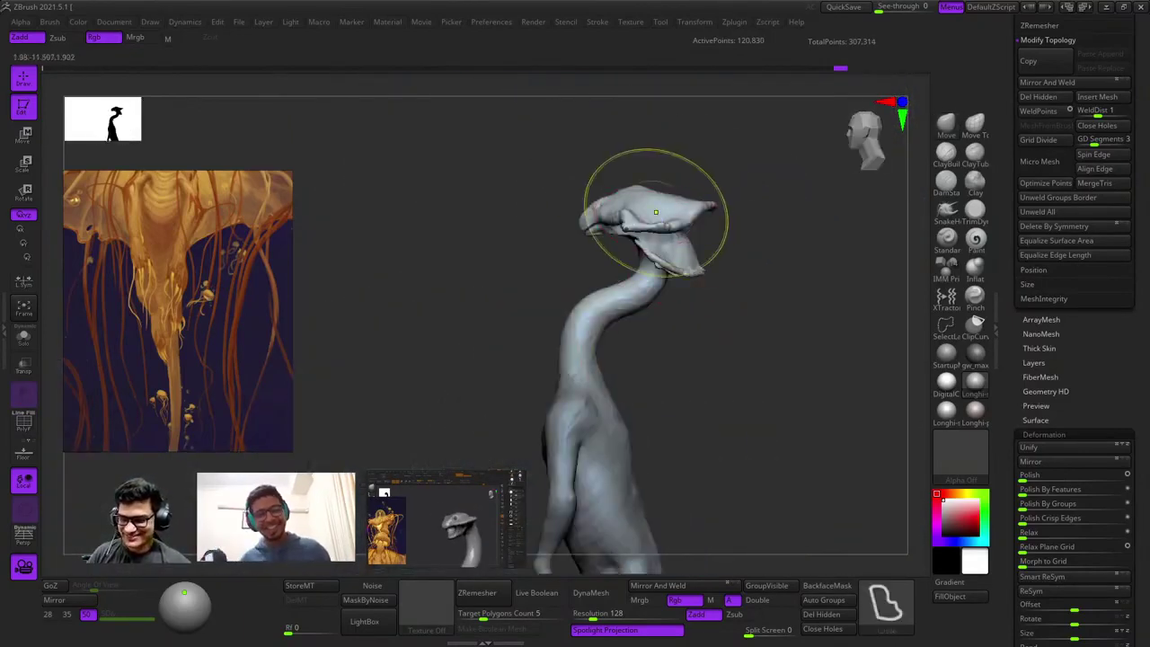
Reshape the hood's dome with the Move brush, working from the side and the back.
{"action": "right_click_drag", "start_coordinate": [656, 212], "coordinate": [663, 296], "text": "ctrl"}
{"action": "mouse_move", "coordinate": [663, 296]}
{"action": "right_mouse_down"}
{"action": "mouse_move", "coordinate": [643, 315]}
{"action": "mouse_move", "coordinate": [636, 283]}
{"action": "mouse_move", "coordinate": [655, 243]}
{"action": "mouse_move", "coordinate": [723, 393]}
{"action": "mouse_move", "coordinate": [695, 397]}
{"action": "mouse_move", "coordinate": [683, 341]}
{"action": "mouse_move", "coordinate": [728, 216]}
{"action": "mouse_move", "coordinate": [618, 216]}
{"action": "mouse_move", "coordinate": [780, 230]}
{"action": "mouse_move", "coordinate": [663, 223]}
{"action": "right_mouse_up"}
{"action": "right_click_drag", "start_coordinate": [755, 209], "coordinate": [863, 215]}
{"action": "mouse_move", "coordinate": [854, 162]}
{"action": "right_mouse_down"}
{"action": "mouse_move", "coordinate": [759, 214]}
{"action": "mouse_move", "coordinate": [723, 209]}
{"action": "mouse_move", "coordinate": [702, 176]}
{"action": "right_mouse_up"}
{"action": "mouse_move", "coordinate": [710, 155]}
{"action": "left_mouse_down"}
{"action": "mouse_move", "coordinate": [680, 208]}
{"action": "mouse_move", "coordinate": [684, 156]}
{"action": "left_mouse_up"}
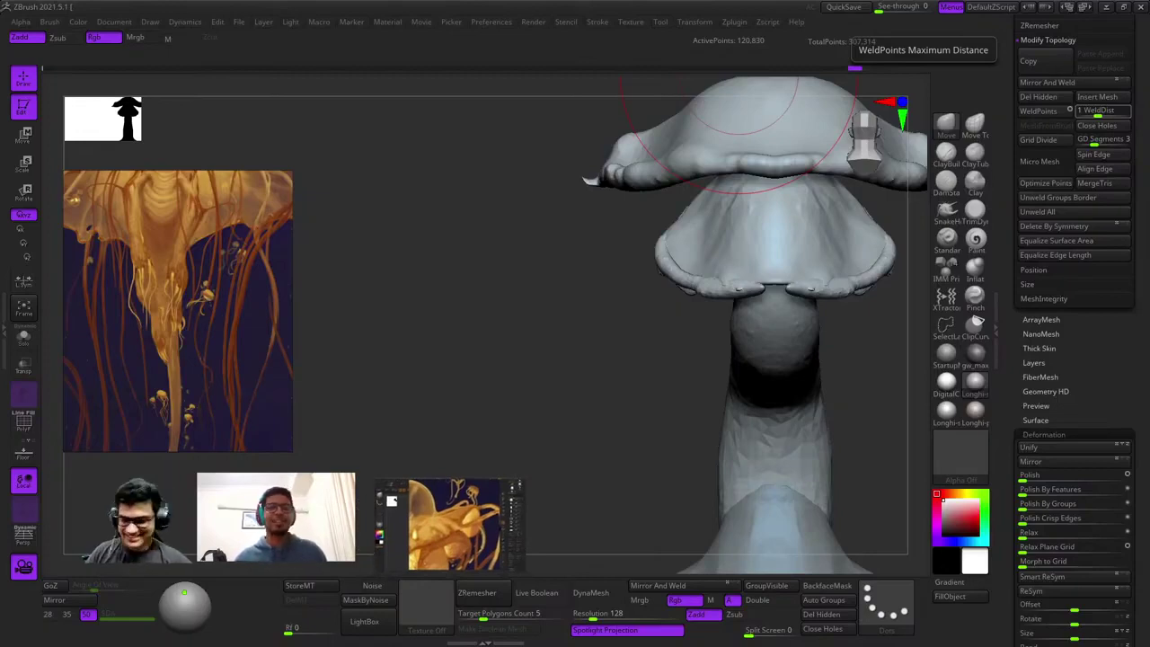
Adjust the lower frill's side and back rim with the Move brush.
{"action": "right_click_drag", "start_coordinate": [624, 373], "coordinate": [643, 387]}
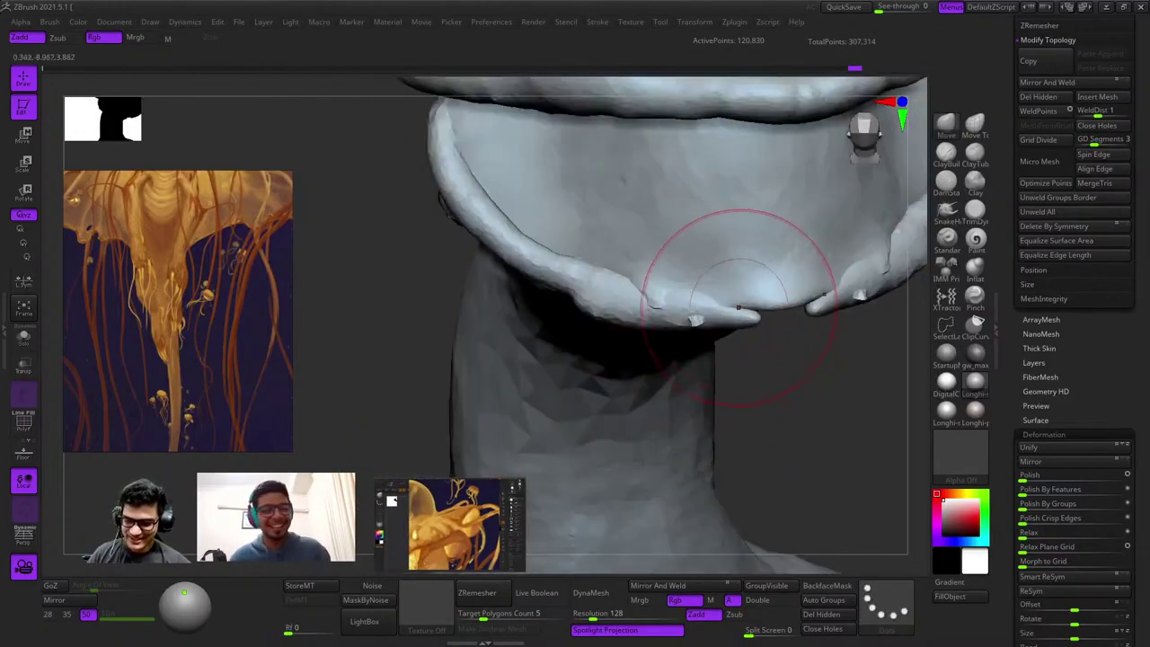
{"action": "right_click_drag", "start_coordinate": [739, 319], "coordinate": [693, 309], "text": "ctrl"}
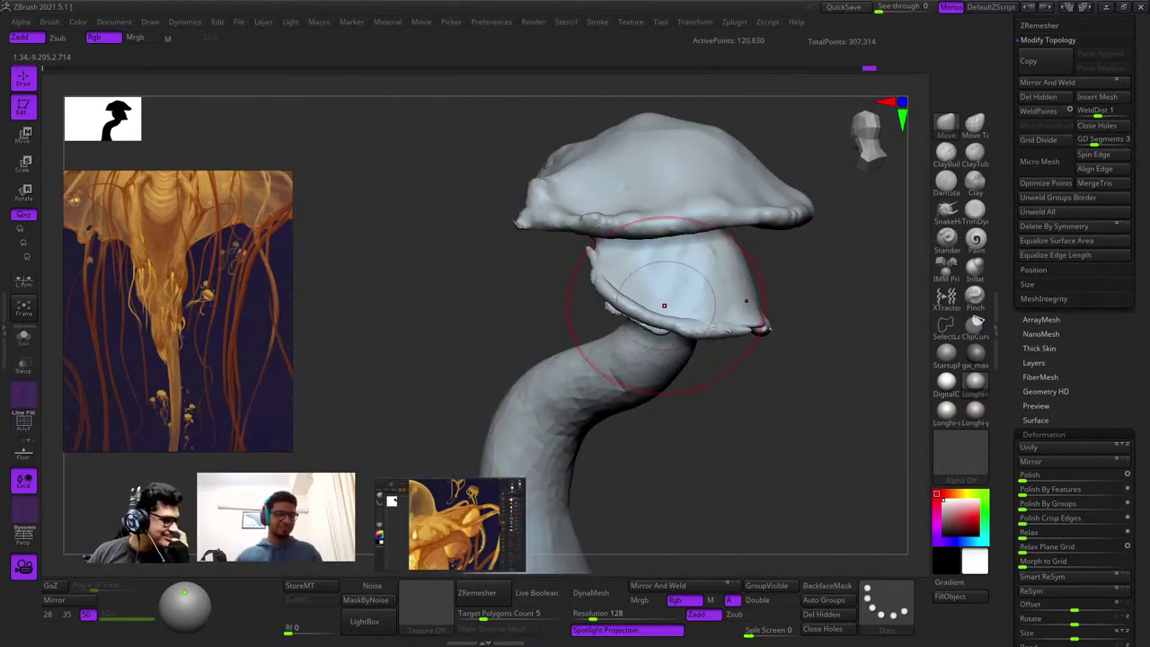
{"action": "left_click_drag", "start_coordinate": [662, 306], "coordinate": [590, 279]}
{"action": "right_click_drag", "start_coordinate": [591, 279], "coordinate": [601, 319], "text": "ctrl"}
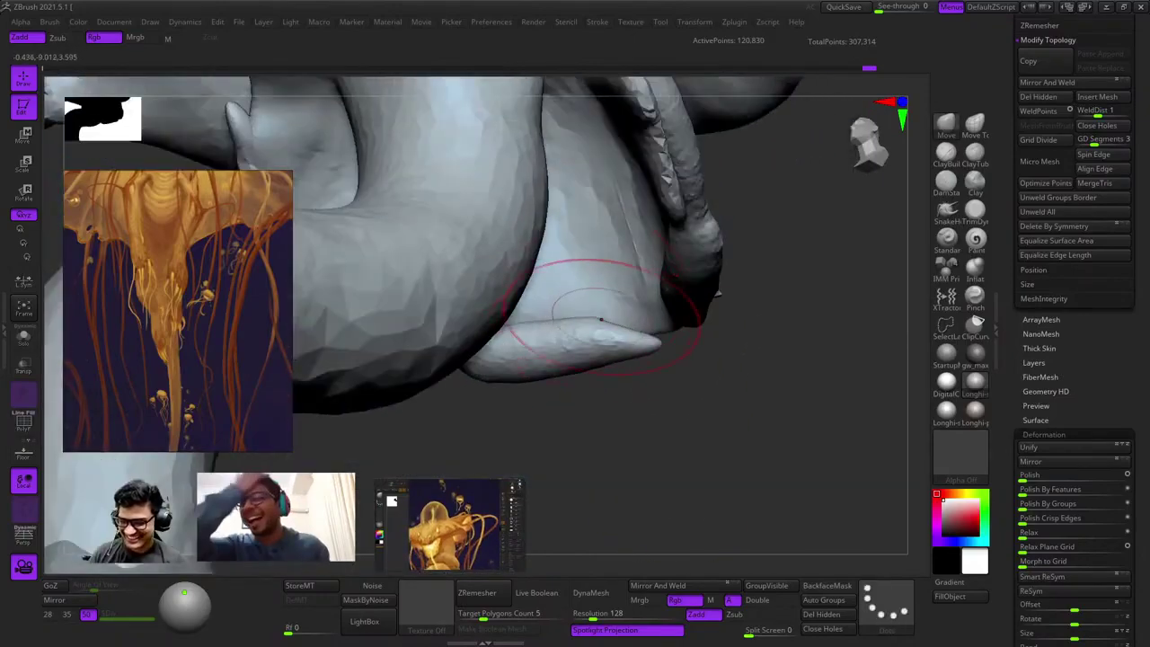
Reshape the S-curve and thickness of the neck between the head and shoulders with the Move brush.
{"action": "key", "text": "shift+f"}
{"action": "key", "text": "shift+f"}
{"action": "key", "text": "f"}
{"action": "right_click_drag", "start_coordinate": [623, 269], "coordinate": [583, 310]}
{"action": "left_click_drag", "start_coordinate": [582, 310], "coordinate": [661, 217]}
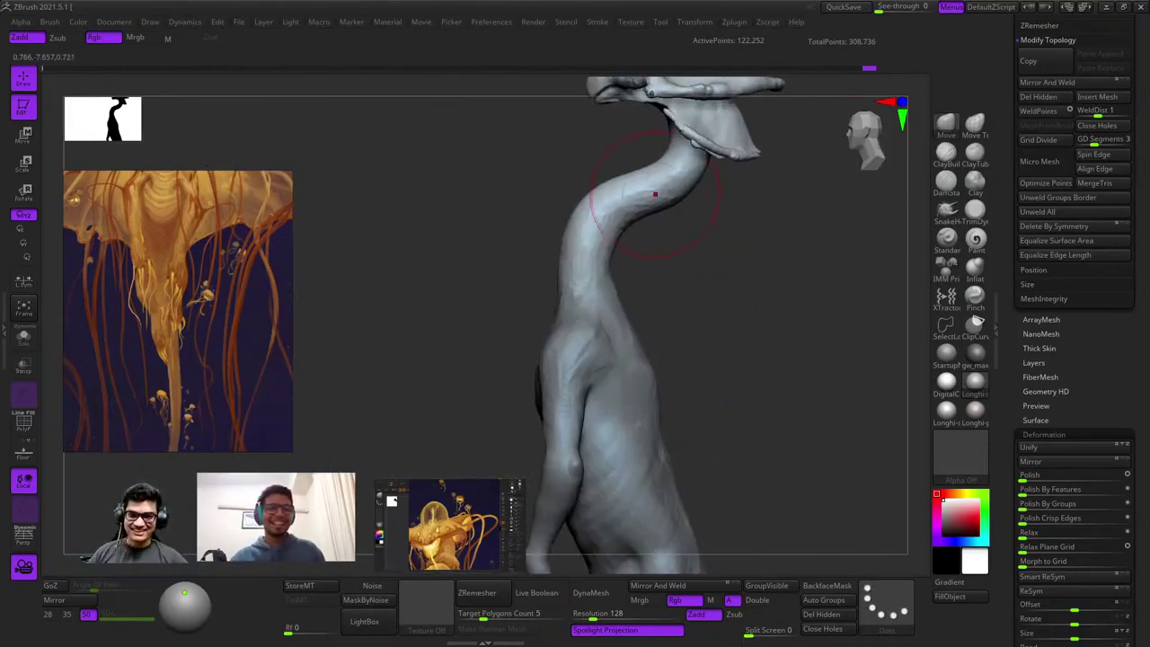
{"action": "right_click_drag", "start_coordinate": [655, 194], "coordinate": [584, 256], "text": "ctrl"}
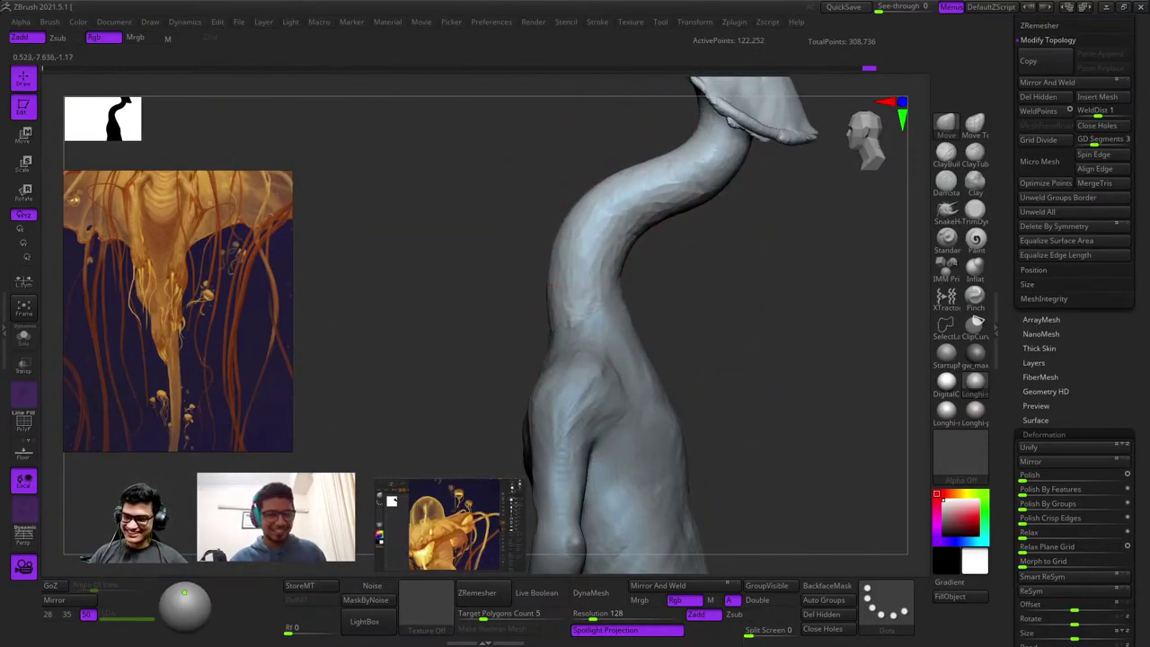
{"action": "mouse_move", "coordinate": [735, 174]}
{"action": "left_mouse_down"}
{"action": "mouse_move", "coordinate": [616, 192]}
{"action": "mouse_move", "coordinate": [673, 266]}
{"action": "mouse_move", "coordinate": [661, 204]}
{"action": "left_mouse_up"}
Switch to the body subtool and adjust the upper back silhouette below the neck seam.
{"action": "mouse_move", "coordinate": [685, 266]}
{"action": "right_mouse_down", "text": "alt"}
{"action": "mouse_move", "coordinate": [680, 252]}
{"action": "mouse_move", "coordinate": [707, 322]}
{"action": "right_mouse_up", "text": "alt"}
{"action": "key", "text": "shift+f"}
{"action": "key", "text": "shift+f"}
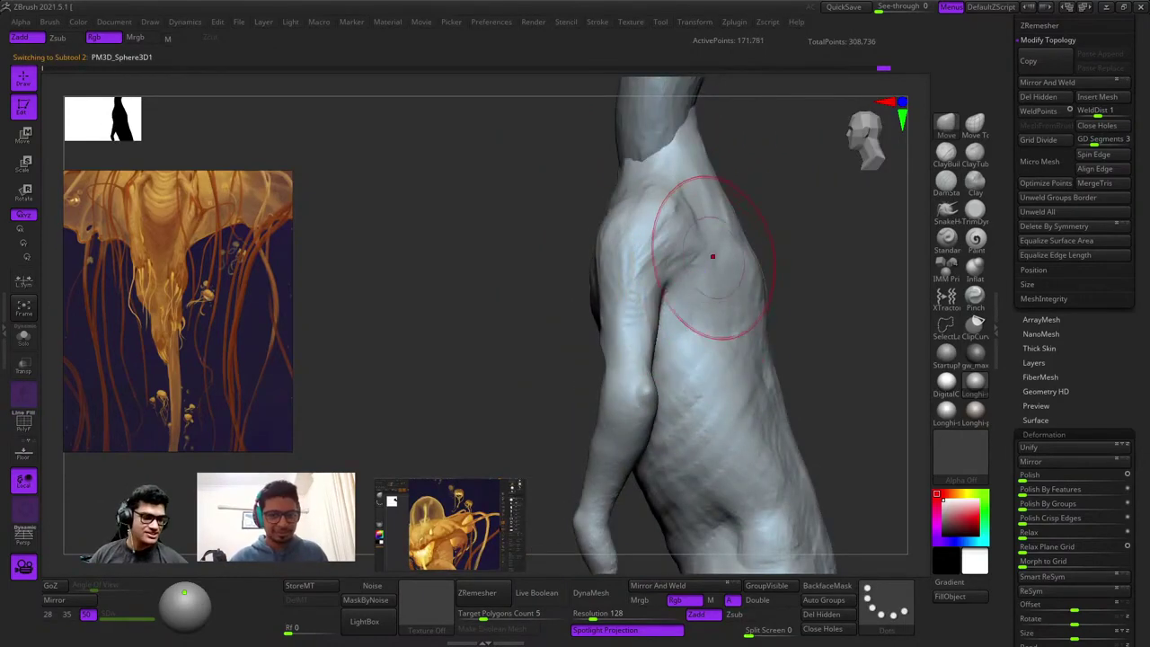
{"action": "right_click_drag", "start_coordinate": [713, 256], "coordinate": [683, 290], "text": "alt"}
{"action": "right_click_drag", "start_coordinate": [733, 320], "coordinate": [719, 320]}
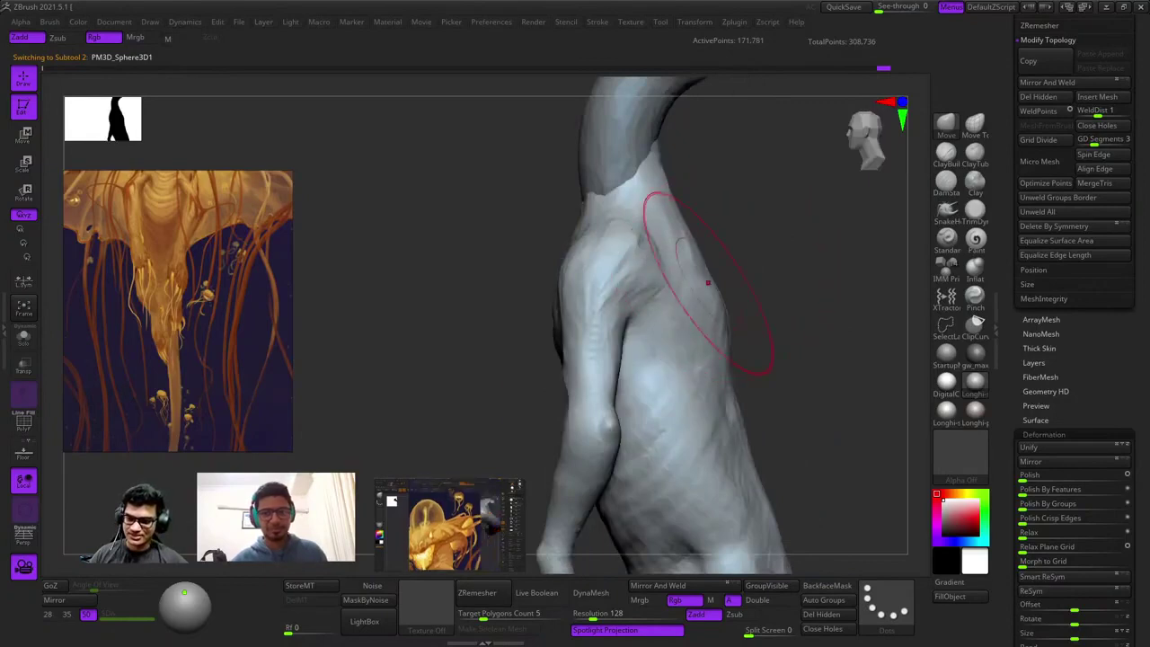
{"action": "right_click_drag", "start_coordinate": [709, 278], "coordinate": [679, 289]}
{"action": "scroll", "coordinate": [683, 301], "scroll_direction": "down", "scroll_amount": 5}
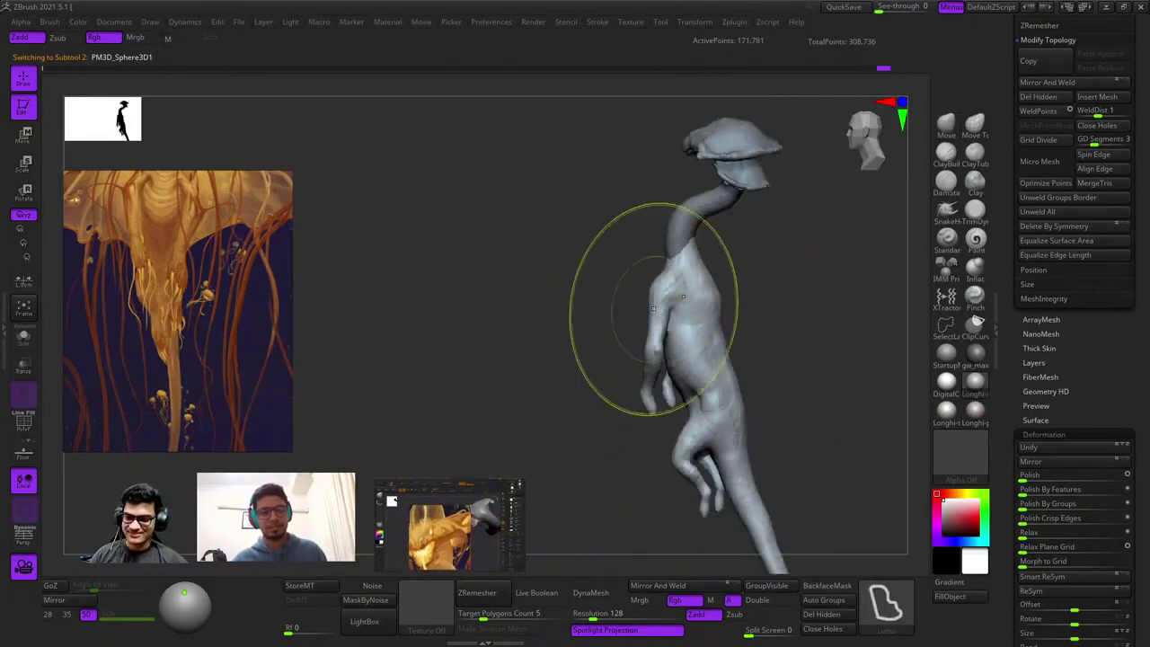
Reshape the lower back, hip and tail base in side view with the Move brush.
{"action": "right_click_drag", "start_coordinate": [705, 374], "coordinate": [691, 258], "text": "ctrl"}
{"action": "mouse_move", "coordinate": [691, 257]}
{"action": "left_mouse_down"}
{"action": "mouse_move", "coordinate": [662, 275]}
{"action": "mouse_move", "coordinate": [685, 307]}
{"action": "left_mouse_up"}
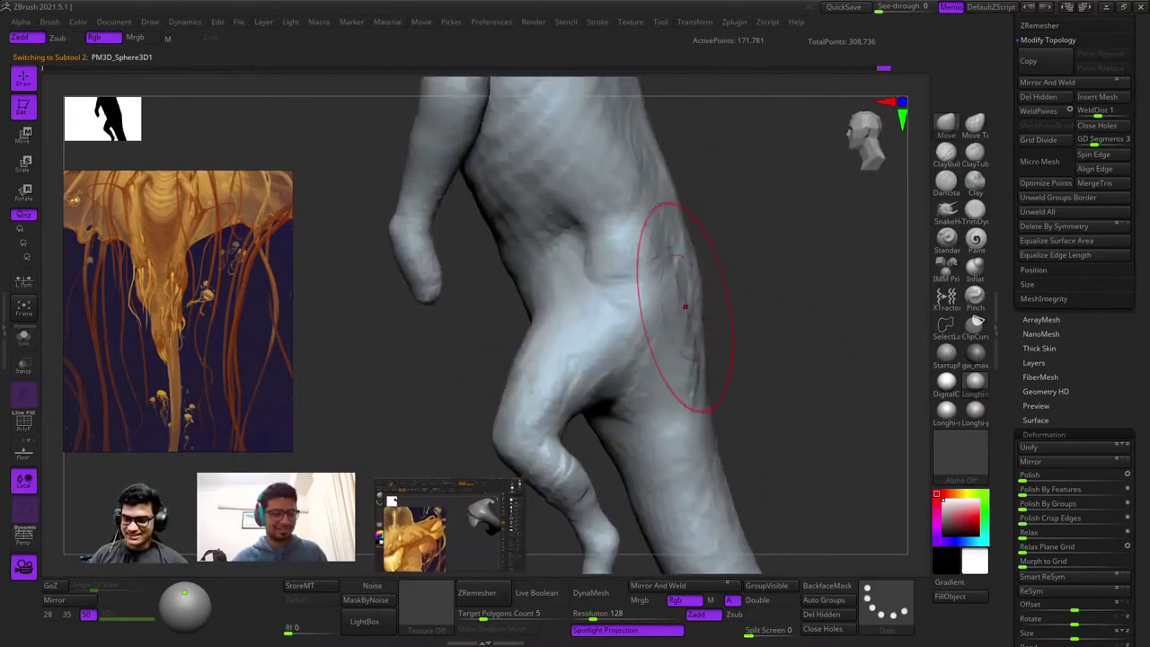
{"action": "mouse_move", "coordinate": [703, 328]}
{"action": "right_mouse_down", "text": "ctrl"}
{"action": "mouse_move", "coordinate": [693, 266]}
{"action": "mouse_move", "coordinate": [682, 336]}
{"action": "right_mouse_up", "text": "ctrl"}
{"action": "right_click", "coordinate": [683, 336]}
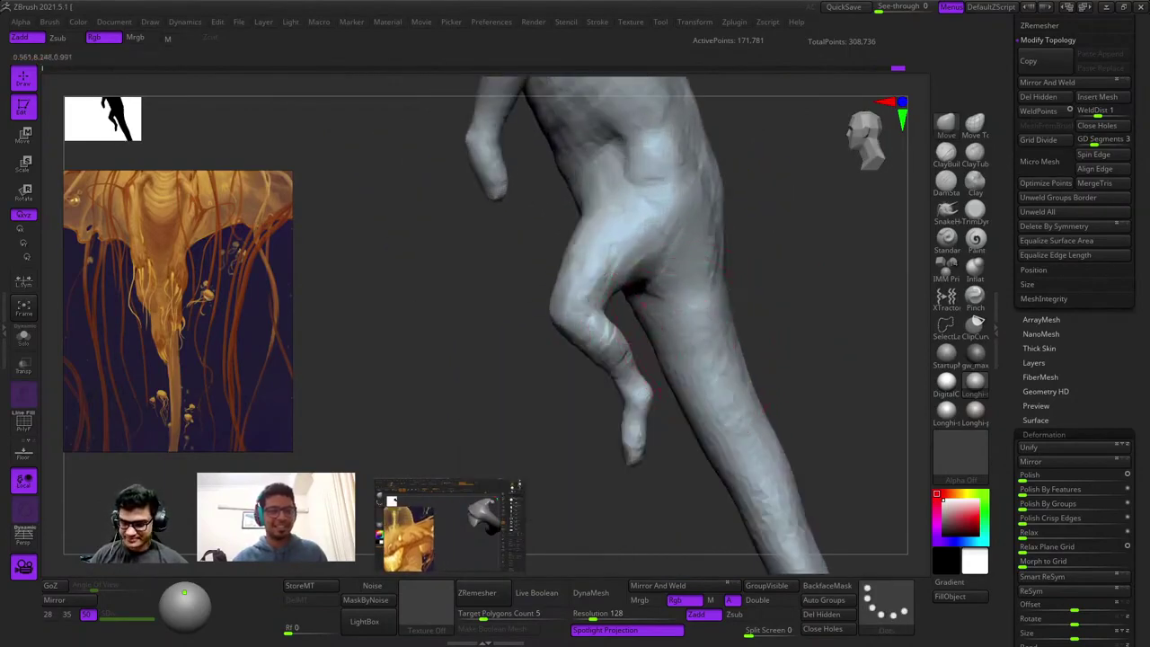
{"action": "right_click_drag", "start_coordinate": [708, 286], "coordinate": [676, 184], "text": "ctrl"}
{"action": "left_click_drag", "start_coordinate": [731, 177], "coordinate": [714, 286]}
Switch to the head-and-neck subtool and refine the head and hood silhouette with the Move brush.
{"action": "left_click", "coordinate": [699, 268], "text": "alt"}
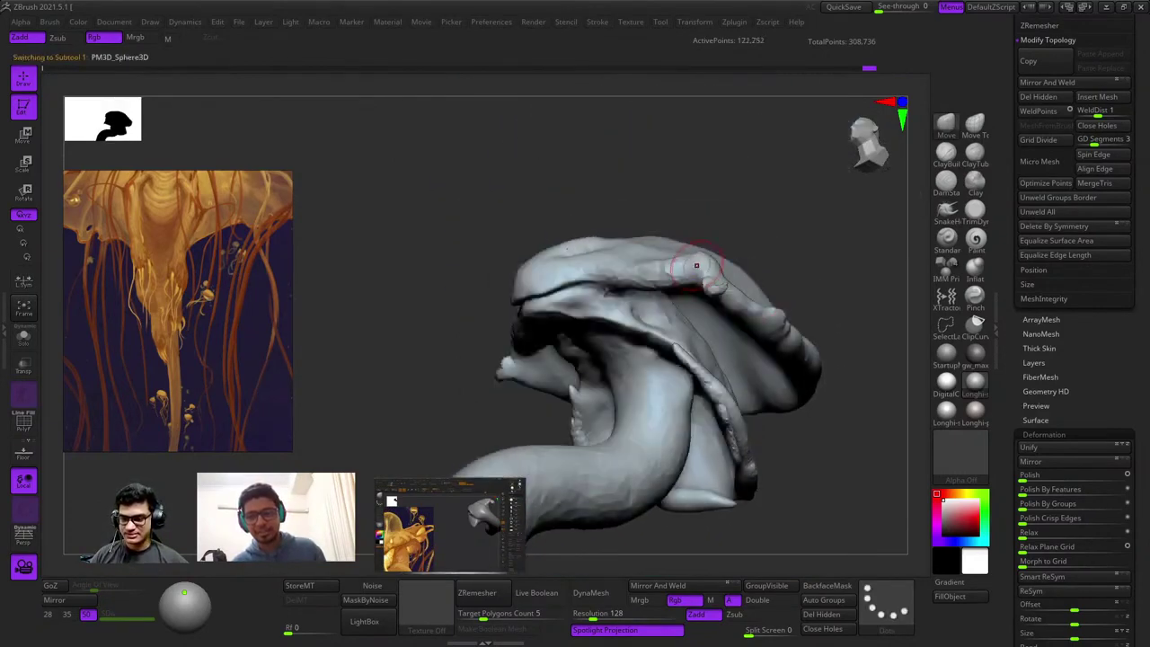
{"action": "right_click_drag", "start_coordinate": [699, 267], "coordinate": [719, 288], "text": "ctrl"}
{"action": "mouse_move", "coordinate": [653, 205]}
{"action": "left_mouse_down"}
{"action": "mouse_move", "coordinate": [634, 224]}
{"action": "mouse_move", "coordinate": [669, 196]}
{"action": "left_mouse_up"}
{"action": "right_click_drag", "start_coordinate": [663, 235], "coordinate": [593, 315]}
{"action": "mouse_move", "coordinate": [683, 220]}
{"action": "left_mouse_down"}
{"action": "mouse_move", "coordinate": [750, 238]}
{"action": "mouse_move", "coordinate": [682, 241]}
{"action": "left_mouse_up"}
{"action": "left_click", "coordinate": [947, 127]}
{"action": "left_click", "coordinate": [714, 150]}
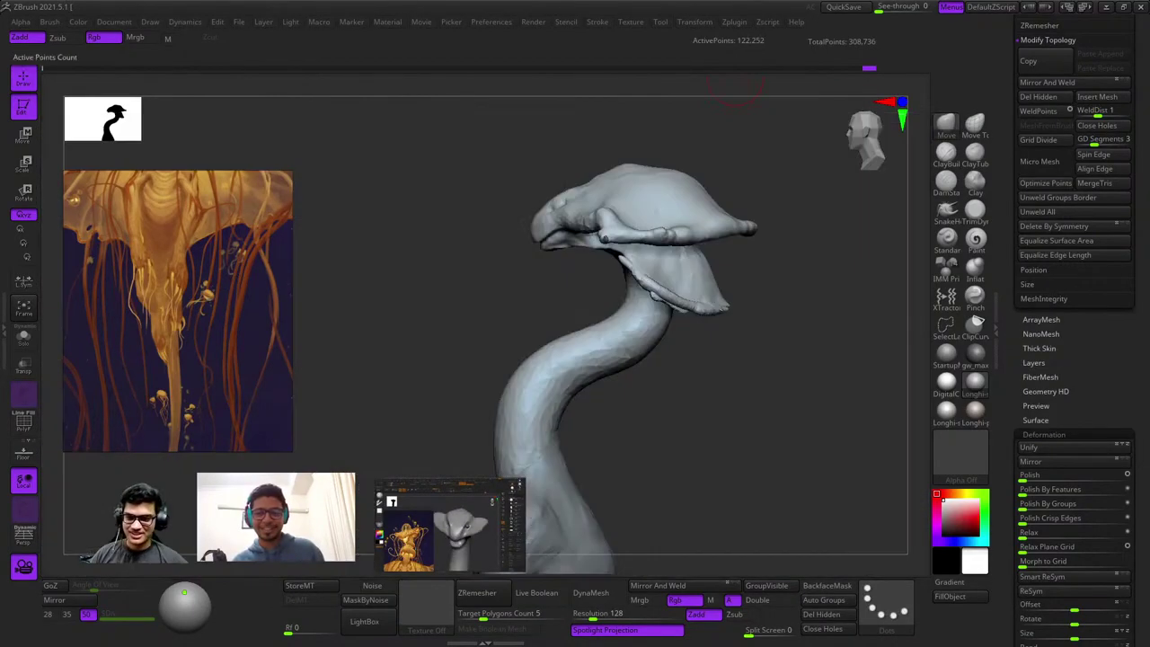
Pull the rear tip of the hood downward and reshape its side corners with the Move brush.
{"action": "right_click_drag", "start_coordinate": [669, 245], "coordinate": [725, 239]}
{"action": "left_click_drag", "start_coordinate": [726, 238], "coordinate": [717, 166]}
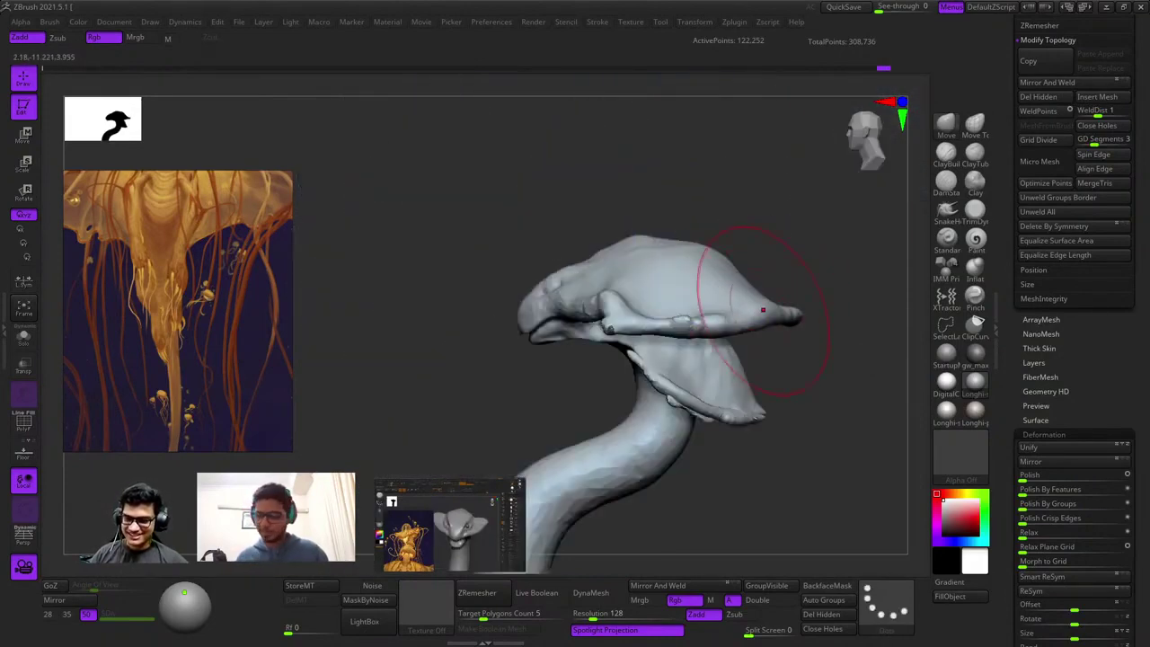
{"action": "left_click_drag", "start_coordinate": [795, 332], "coordinate": [750, 289]}
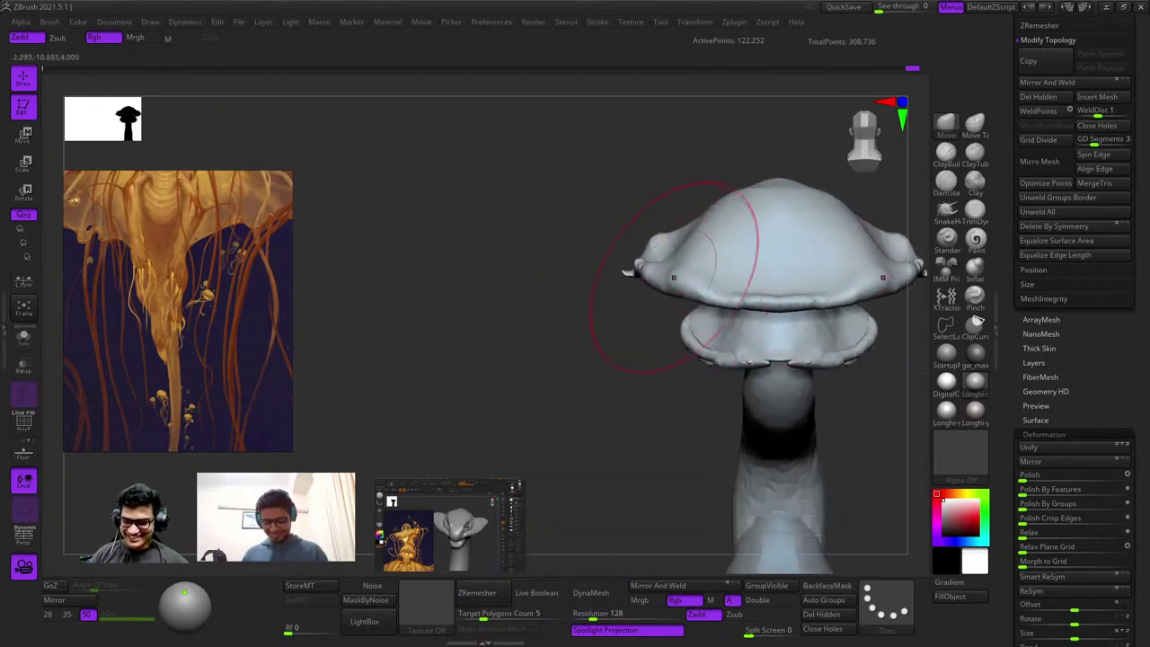
{"action": "left_click_drag", "start_coordinate": [622, 271], "coordinate": [691, 277]}
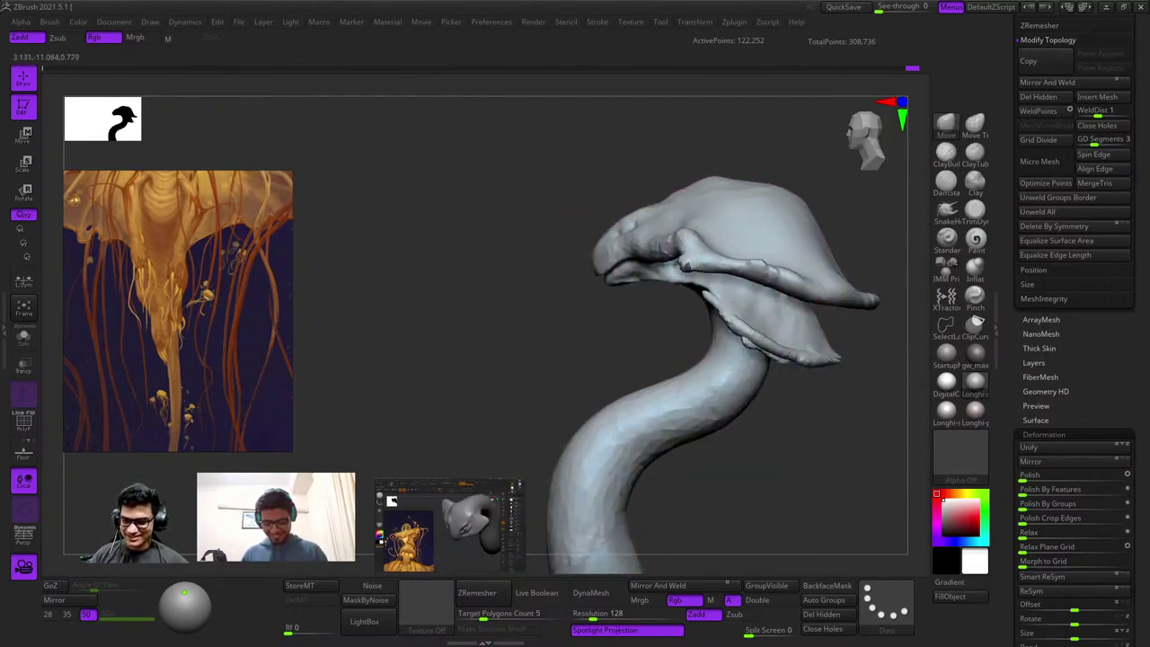
Undo the last several sculpting strokes on the head.
{"action": "mouse_move", "coordinate": [692, 277]}
{"action": "right_mouse_down", "text": "ctrl"}
{"action": "mouse_move", "coordinate": [655, 269]}
{"action": "mouse_move", "coordinate": [683, 256]}
{"action": "right_mouse_up", "text": "ctrl"}
{"action": "mouse_move", "coordinate": [683, 256]}
{"action": "right_mouse_down", "text": "ctrl"}
{"action": "mouse_move", "coordinate": [706, 261]}
{"action": "mouse_move", "coordinate": [690, 289]}
{"action": "mouse_move", "coordinate": [719, 283]}
{"action": "mouse_move", "coordinate": [709, 234]}
{"action": "mouse_move", "coordinate": [727, 295]}
{"action": "mouse_move", "coordinate": [707, 278]}
{"action": "right_mouse_up", "text": "ctrl"}
{"action": "key", "text": "ctrl+z"}
{"action": "key", "text": "ctrl+z"}
{"action": "key", "text": "ctrl+z"}
{"action": "key", "text": "ctrl+z"}
{"action": "key", "text": "ctrl+z"}
{"action": "key", "text": "ctrl+z"}
{"action": "key", "text": "ctrl+z"}
{"action": "key", "text": "ctrl+z"}
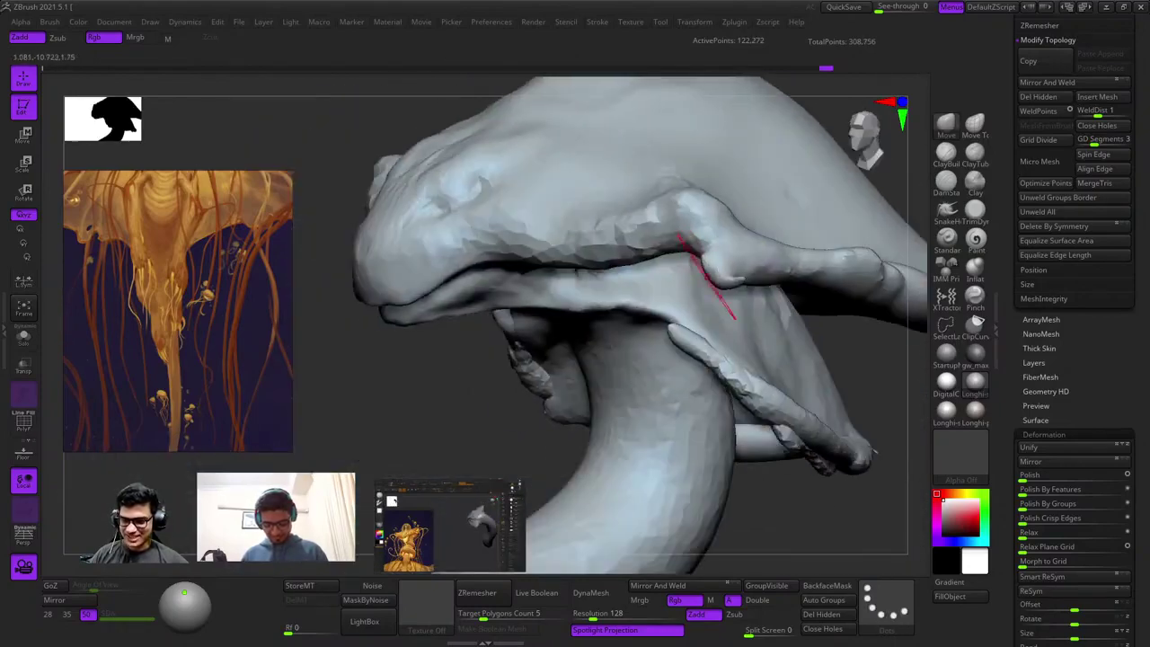
Reshape the hood's side rim behind the cheek with the Move brush, checking it from side and front.
{"action": "left_click_drag", "start_coordinate": [735, 316], "coordinate": [746, 288]}
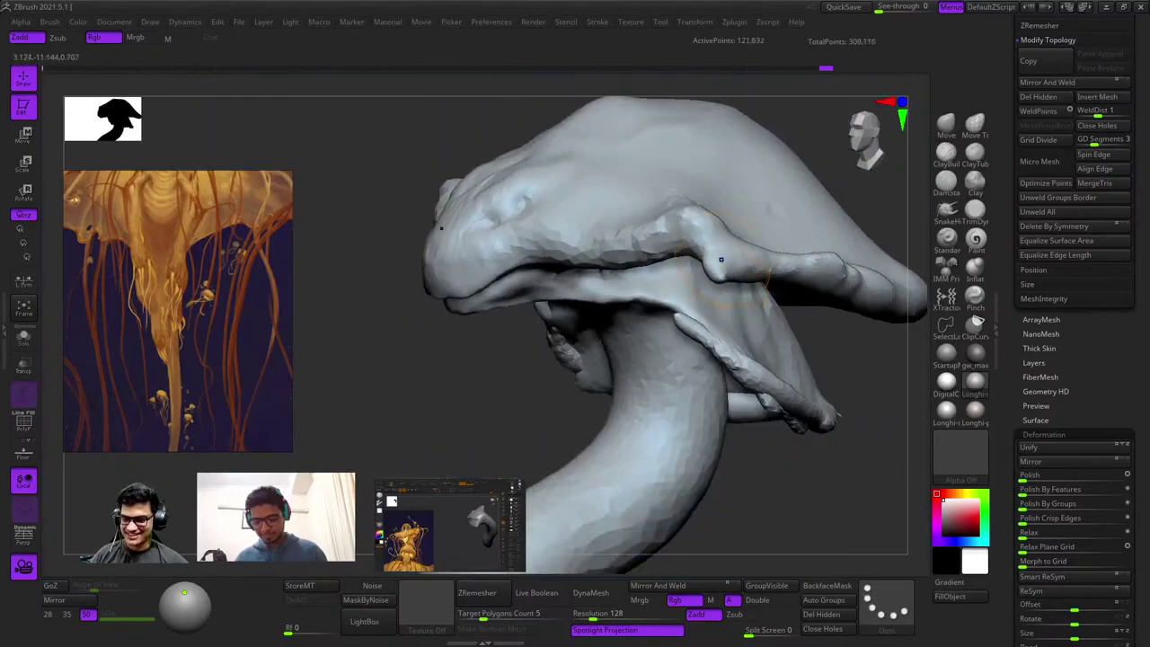
{"action": "right_click_drag", "start_coordinate": [837, 415], "coordinate": [709, 315], "text": "ctrl"}
{"action": "right_click", "coordinate": [709, 316]}
{"action": "right_click_drag", "start_coordinate": [783, 226], "coordinate": [655, 174], "text": "alt"}
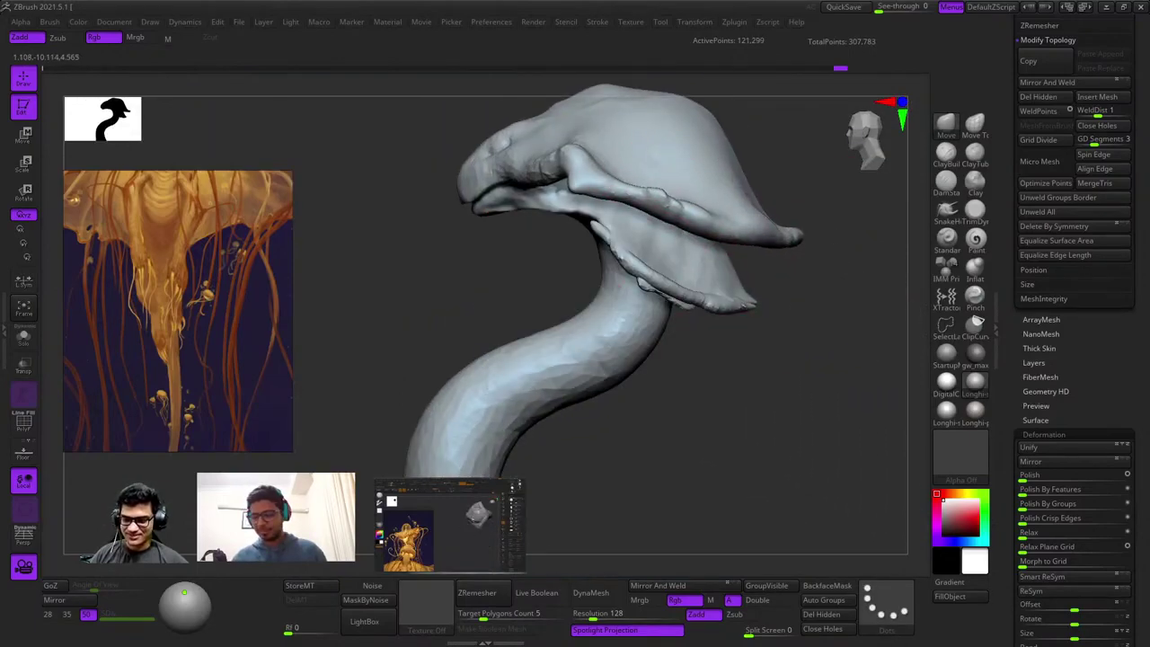
{"action": "right_click_drag", "start_coordinate": [862, 257], "coordinate": [611, 269], "text": "shift"}
{"action": "mouse_move", "coordinate": [791, 297]}
{"action": "right_mouse_down", "text": "shift"}
{"action": "mouse_move", "coordinate": [626, 296]}
{"action": "mouse_move", "coordinate": [730, 254]}
{"action": "right_mouse_up", "text": "shift"}
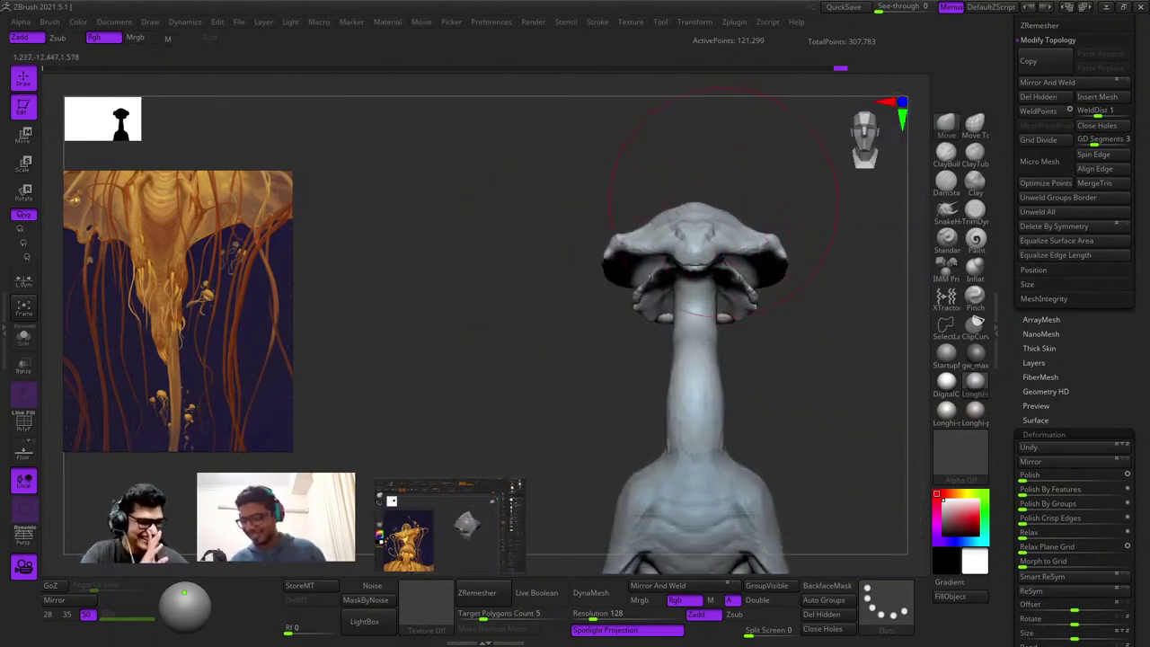
Build up clay on the top and outer sides of the hood with the ClayBuildup brush.
{"action": "mouse_move", "coordinate": [628, 202]}
{"action": "right_mouse_down"}
{"action": "mouse_move", "coordinate": [689, 243]}
{"action": "mouse_move", "coordinate": [755, 216]}
{"action": "right_mouse_up"}
{"action": "right_click_drag", "start_coordinate": [647, 270], "coordinate": [594, 359], "text": "ctrl"}
{"action": "right_click", "coordinate": [594, 359]}
{"action": "right_click_drag", "start_coordinate": [718, 309], "coordinate": [923, 173]}
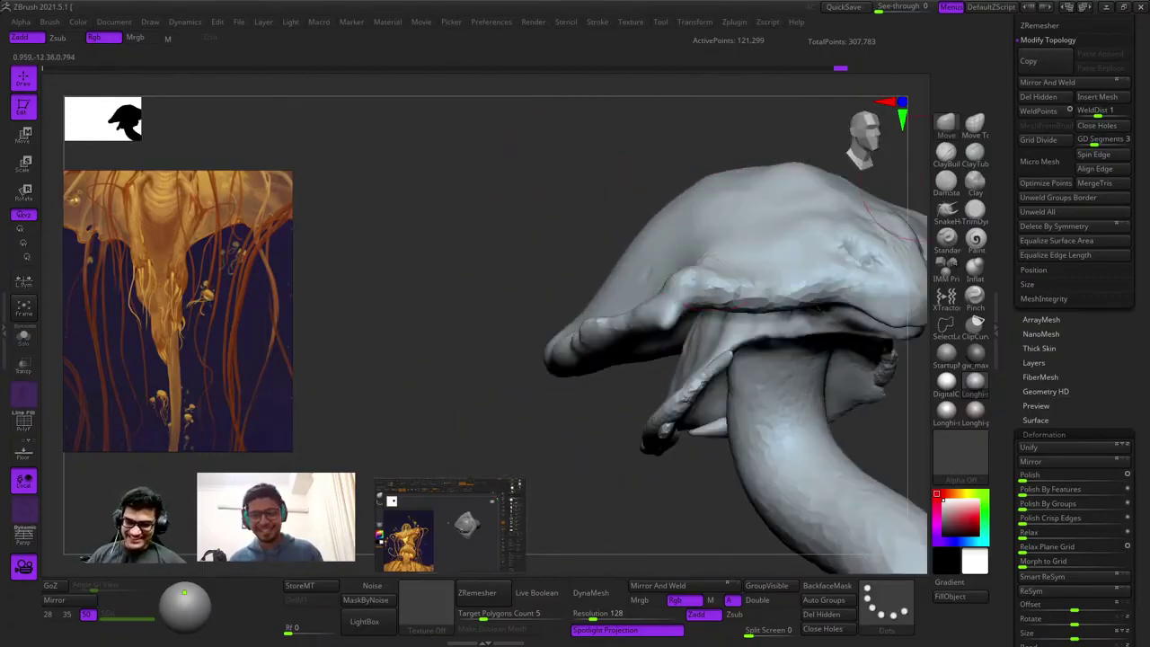
{"action": "left_click", "coordinate": [943, 157]}
{"action": "right_click_drag", "start_coordinate": [773, 189], "coordinate": [660, 297]}
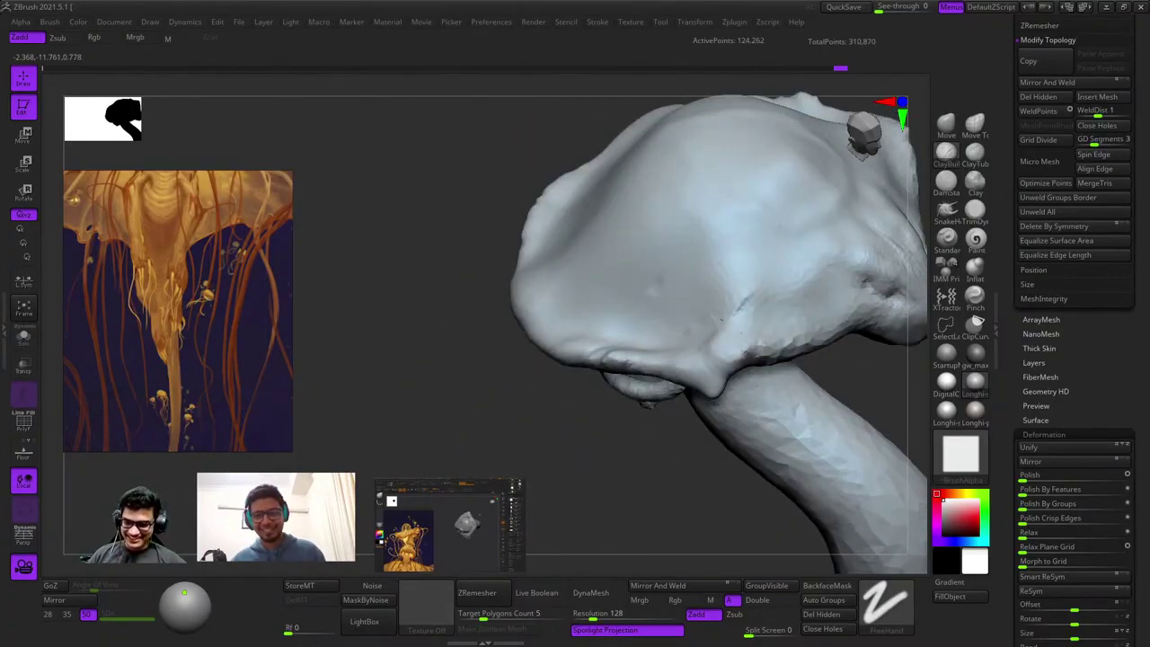
{"action": "mouse_move", "coordinate": [740, 278]}
{"action": "right_mouse_down", "text": "ctrl"}
{"action": "mouse_move", "coordinate": [657, 242]}
{"action": "mouse_move", "coordinate": [764, 252]}
{"action": "mouse_move", "coordinate": [737, 324]}
{"action": "mouse_move", "coordinate": [716, 290]}
{"action": "mouse_move", "coordinate": [747, 340]}
{"action": "mouse_move", "coordinate": [695, 290]}
{"action": "right_mouse_up", "text": "ctrl"}
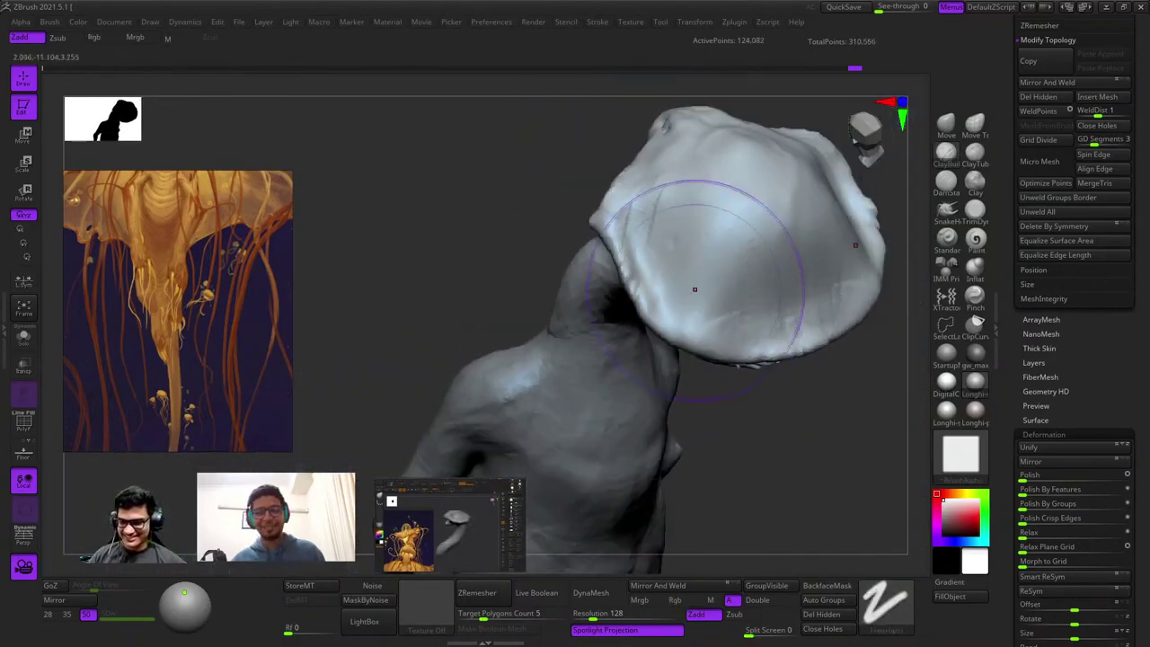
{"action": "left_click_drag", "start_coordinate": [695, 290], "coordinate": [754, 274]}
{"action": "mouse_move", "coordinate": [755, 274]}
{"action": "right_mouse_down", "text": "shift"}
{"action": "mouse_move", "coordinate": [665, 244]}
{"action": "mouse_move", "coordinate": [683, 305]}
{"action": "right_mouse_up", "text": "shift"}
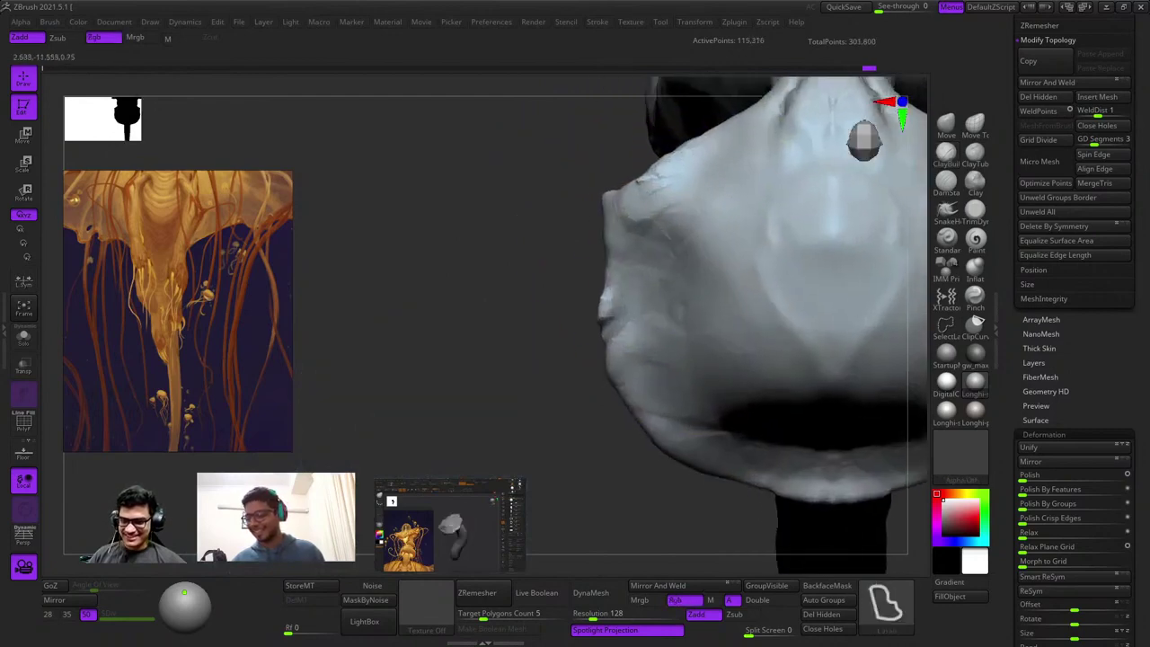
Reshape the hood's outer edge from above with the Move brush, adjusting the brush settings between strokes.
{"action": "left_click", "coordinate": [945, 124]}
{"action": "key", "text": "space"}
{"action": "left_click", "coordinate": [620, 208]}
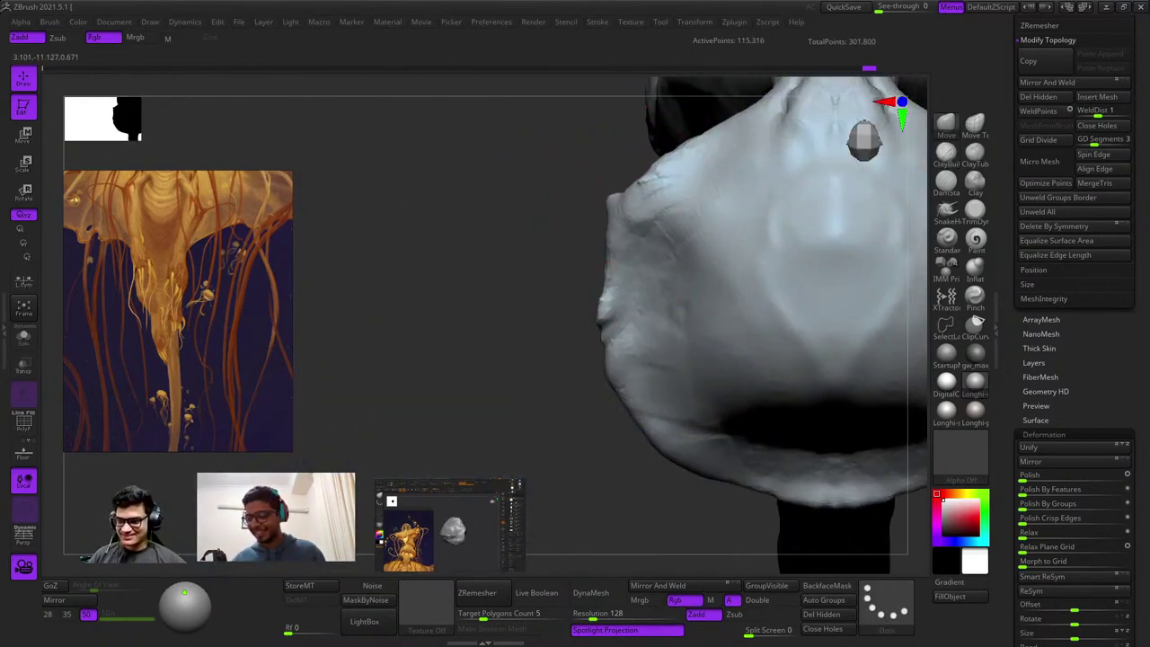
{"action": "right_click_drag", "start_coordinate": [666, 221], "coordinate": [644, 279], "text": "alt"}
{"action": "key", "text": "space"}
{"action": "left_click", "coordinate": [640, 261]}
{"action": "mouse_move", "coordinate": [634, 235]}
{"action": "right_mouse_down", "text": "ctrl"}
{"action": "mouse_move", "coordinate": [671, 264]}
{"action": "mouse_move", "coordinate": [669, 241]}
{"action": "mouse_move", "coordinate": [808, 242]}
{"action": "mouse_move", "coordinate": [767, 284]}
{"action": "mouse_move", "coordinate": [685, 313]}
{"action": "right_mouse_up", "text": "ctrl"}
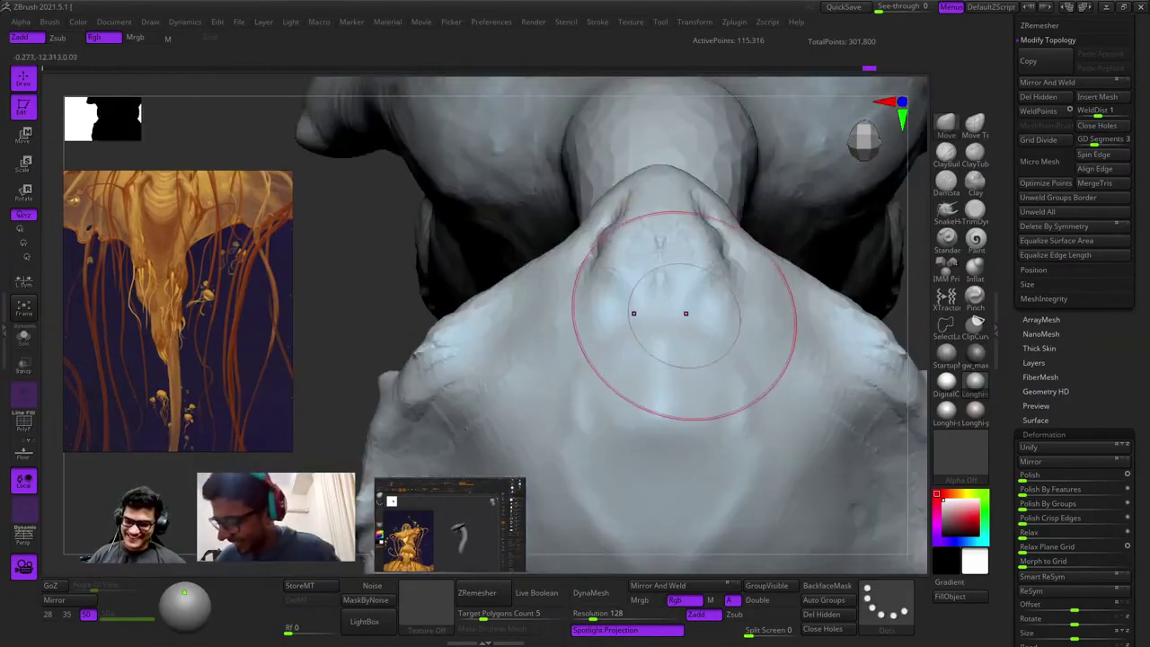
Reshape the hood's surface and rear outline with the Move brush, working from above and from the side.
{"action": "key", "text": "space"}
{"action": "left_click_drag", "start_coordinate": [782, 263], "coordinate": [769, 264]}
{"action": "left_click_drag", "start_coordinate": [772, 267], "coordinate": [775, 339]}
{"action": "mouse_move", "coordinate": [775, 338]}
{"action": "right_mouse_down", "text": "ctrl"}
{"action": "mouse_move", "coordinate": [767, 248]}
{"action": "mouse_move", "coordinate": [737, 142]}
{"action": "mouse_move", "coordinate": [797, 315]}
{"action": "right_mouse_up", "text": "ctrl"}
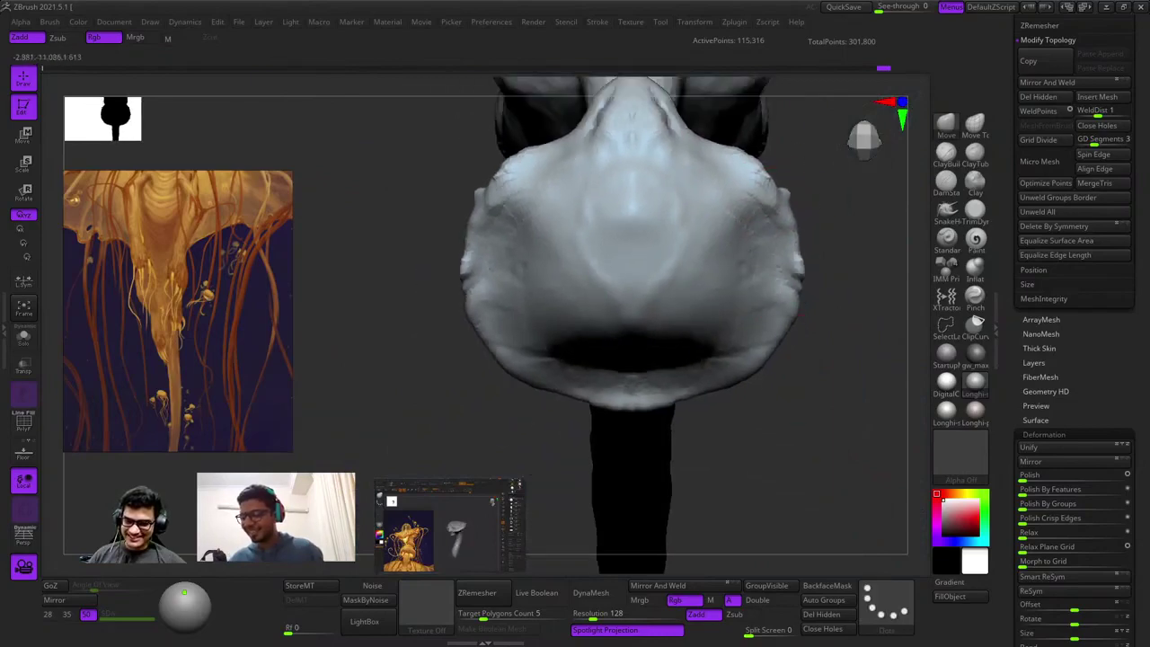
{"action": "mouse_move", "coordinate": [796, 319]}
{"action": "left_mouse_down"}
{"action": "mouse_move", "coordinate": [738, 375]}
{"action": "mouse_move", "coordinate": [687, 395]}
{"action": "mouse_move", "coordinate": [526, 308]}
{"action": "mouse_move", "coordinate": [611, 265]}
{"action": "left_mouse_up"}
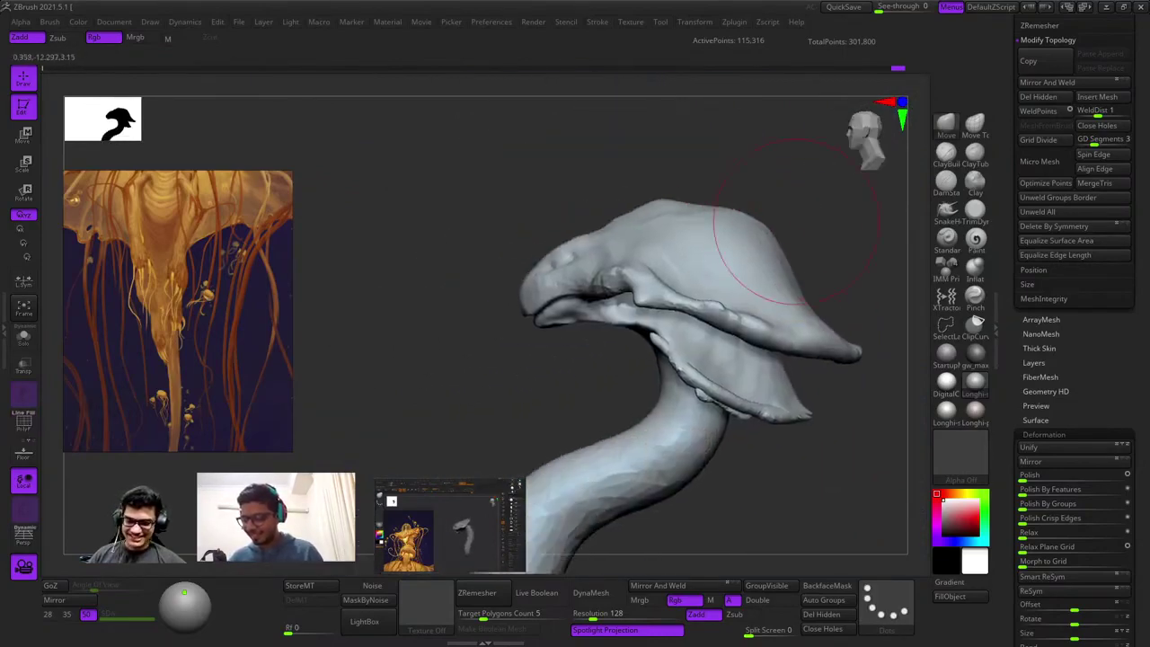
{"action": "mouse_move", "coordinate": [796, 227]}
{"action": "left_mouse_down"}
{"action": "mouse_move", "coordinate": [684, 238]}
{"action": "mouse_move", "coordinate": [706, 308]}
{"action": "mouse_move", "coordinate": [670, 265]}
{"action": "mouse_move", "coordinate": [706, 282]}
{"action": "left_mouse_up"}
{"action": "mouse_move", "coordinate": [823, 296]}
{"action": "right_mouse_down", "text": "alt"}
{"action": "mouse_move", "coordinate": [793, 179]}
{"action": "mouse_move", "coordinate": [632, 350]}
{"action": "right_mouse_up", "text": "alt"}
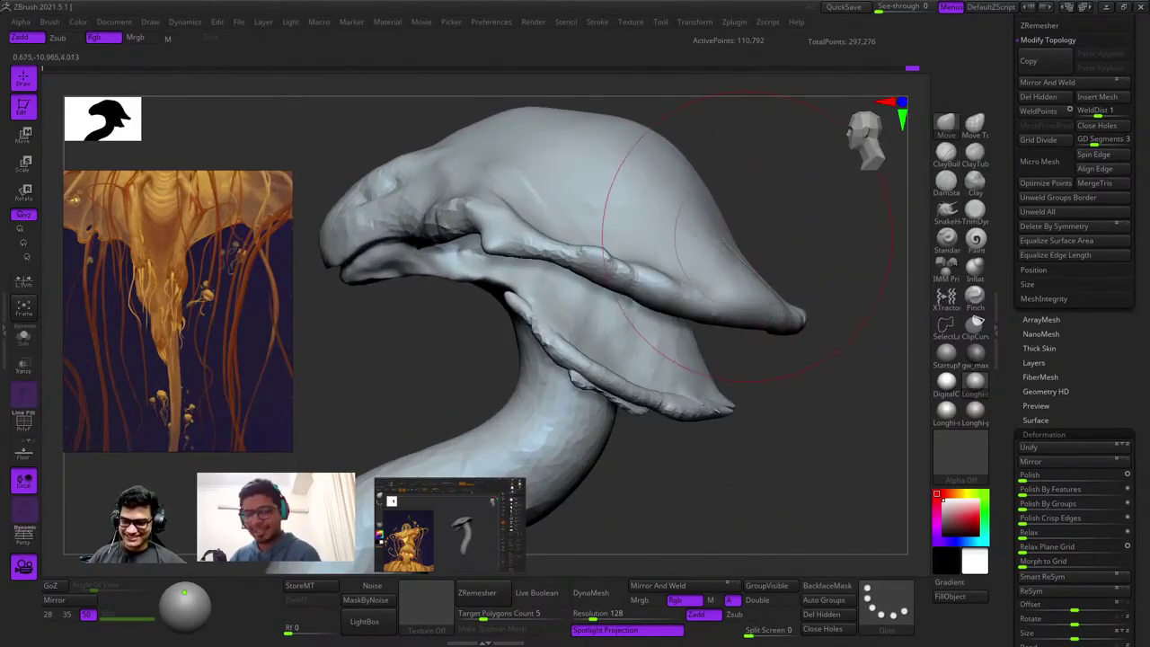
{"action": "right_click_drag", "start_coordinate": [739, 240], "coordinate": [665, 314]}
{"action": "right_click", "coordinate": [664, 313]}
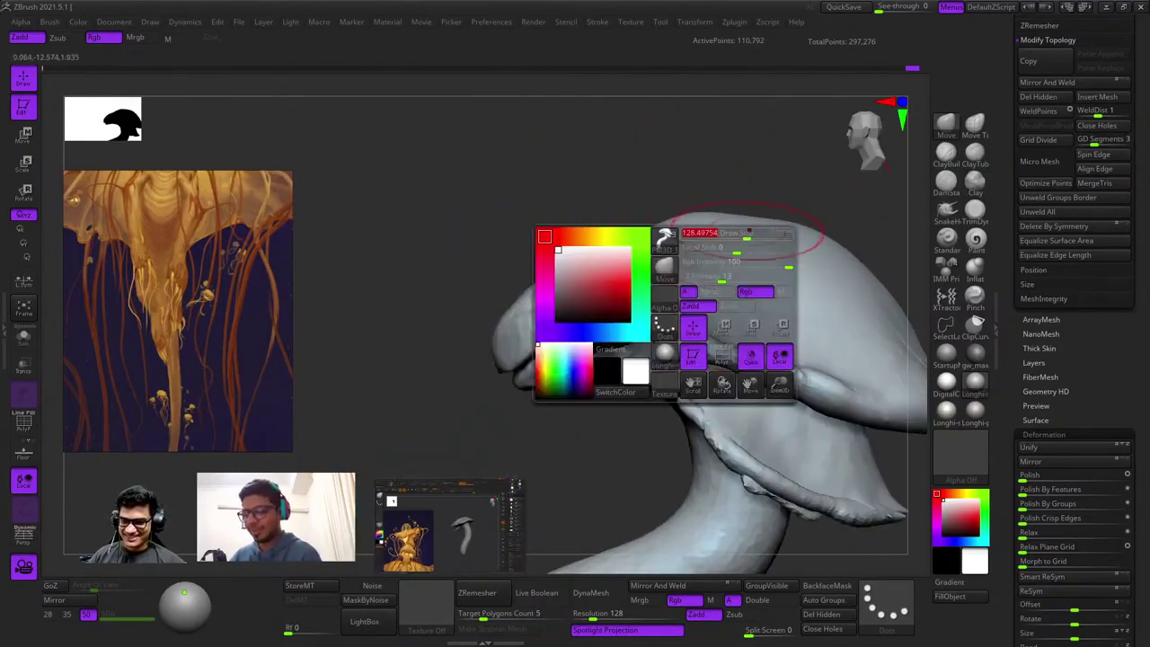
Adjust the corner of the mouth below the hood rim with the Move brush.
{"action": "mouse_move", "coordinate": [724, 218]}
{"action": "right_mouse_down"}
{"action": "mouse_move", "coordinate": [752, 218]}
{"action": "mouse_move", "coordinate": [739, 212]}
{"action": "mouse_move", "coordinate": [781, 270]}
{"action": "right_mouse_up"}
{"action": "mouse_move", "coordinate": [781, 270]}
{"action": "right_mouse_down", "text": "ctrl"}
{"action": "mouse_move", "coordinate": [673, 195]}
{"action": "mouse_move", "coordinate": [692, 188]}
{"action": "mouse_move", "coordinate": [616, 273]}
{"action": "mouse_move", "coordinate": [721, 272]}
{"action": "mouse_move", "coordinate": [703, 306]}
{"action": "right_mouse_up", "text": "ctrl"}
{"action": "mouse_move", "coordinate": [703, 305]}
{"action": "right_mouse_down", "text": "ctrl"}
{"action": "mouse_move", "coordinate": [713, 334]}
{"action": "mouse_move", "coordinate": [719, 301]}
{"action": "right_mouse_up", "text": "ctrl"}
{"action": "right_click_drag", "start_coordinate": [719, 301], "coordinate": [737, 287], "text": "ctrl"}
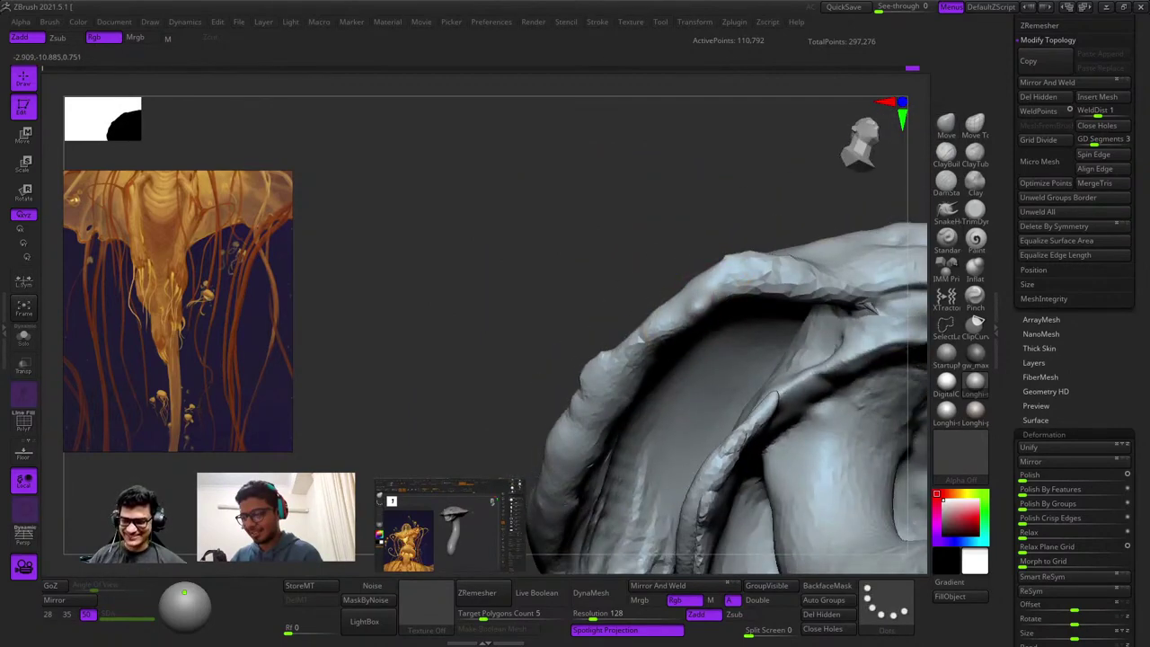
{"action": "right_click_drag", "start_coordinate": [675, 349], "coordinate": [655, 359]}
{"action": "right_click_drag", "start_coordinate": [685, 303], "coordinate": [611, 252], "text": "alt"}
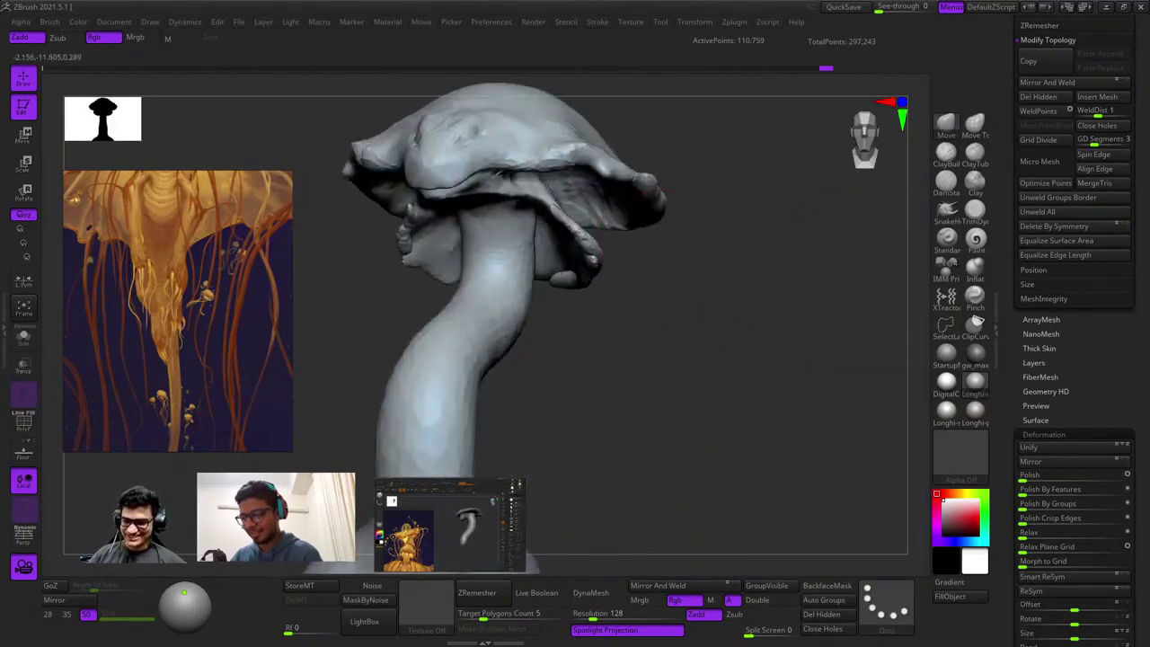
{"action": "right_click_drag", "start_coordinate": [755, 274], "coordinate": [718, 288]}
{"action": "mouse_move", "coordinate": [719, 288]}
{"action": "right_mouse_down", "text": "ctrl"}
{"action": "mouse_move", "coordinate": [712, 260]}
{"action": "mouse_move", "coordinate": [692, 297]}
{"action": "right_mouse_up", "text": "ctrl"}
{"action": "mouse_move", "coordinate": [692, 297]}
{"action": "right_mouse_down"}
{"action": "mouse_move", "coordinate": [634, 242]}
{"action": "mouse_move", "coordinate": [650, 266]}
{"action": "right_mouse_up"}
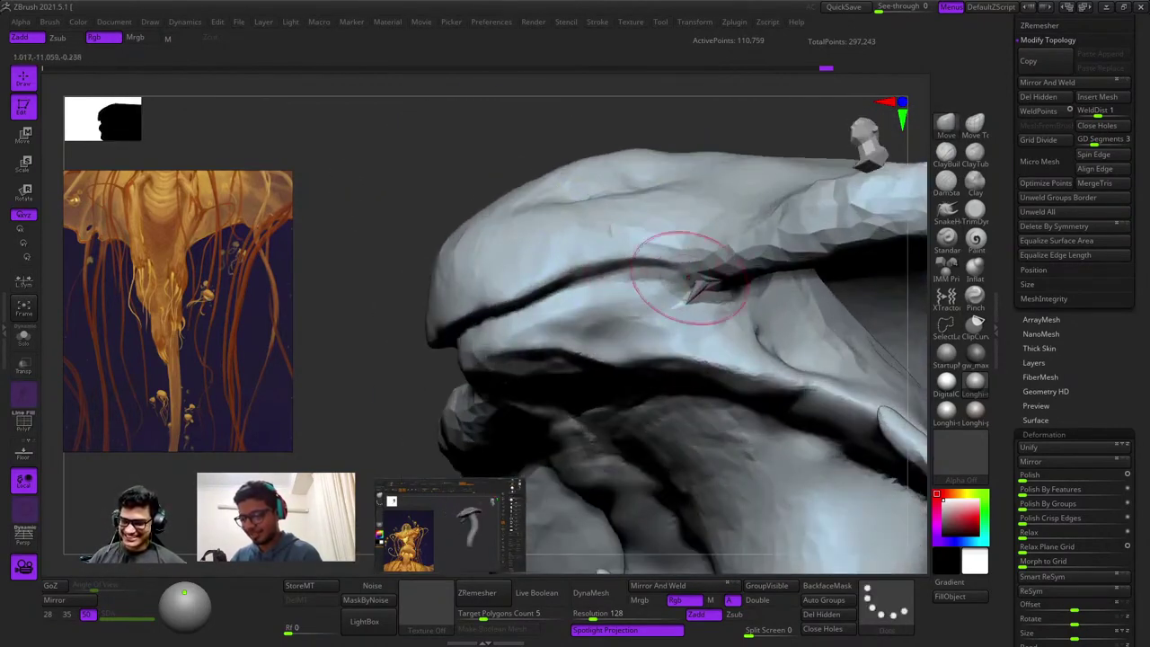
{"action": "left_click_drag", "start_coordinate": [688, 285], "coordinate": [695, 315]}
{"action": "mouse_move", "coordinate": [694, 314]}
{"action": "right_mouse_down", "text": "ctrl"}
{"action": "mouse_move", "coordinate": [642, 244]}
{"action": "mouse_move", "coordinate": [635, 288]}
{"action": "mouse_move", "coordinate": [652, 354]}
{"action": "mouse_move", "coordinate": [626, 375]}
{"action": "mouse_move", "coordinate": [752, 284]}
{"action": "right_mouse_up", "text": "ctrl"}
Reshape the underside of the jaw and the inner end of the lower frill with the Move brush.
{"action": "key", "text": "shift+f"}
{"action": "key", "text": "shift+f"}
{"action": "left_click_drag", "start_coordinate": [689, 347], "coordinate": [705, 357]}
{"action": "right_click_drag", "start_coordinate": [703, 386], "coordinate": [885, 355], "text": "ctrl"}
{"action": "key", "text": "shift+f"}
{"action": "key", "text": "shift+f"}
{"action": "mouse_move", "coordinate": [737, 359]}
{"action": "left_mouse_down"}
{"action": "mouse_move", "coordinate": [731, 282]}
{"action": "mouse_move", "coordinate": [736, 314]}
{"action": "left_mouse_up"}
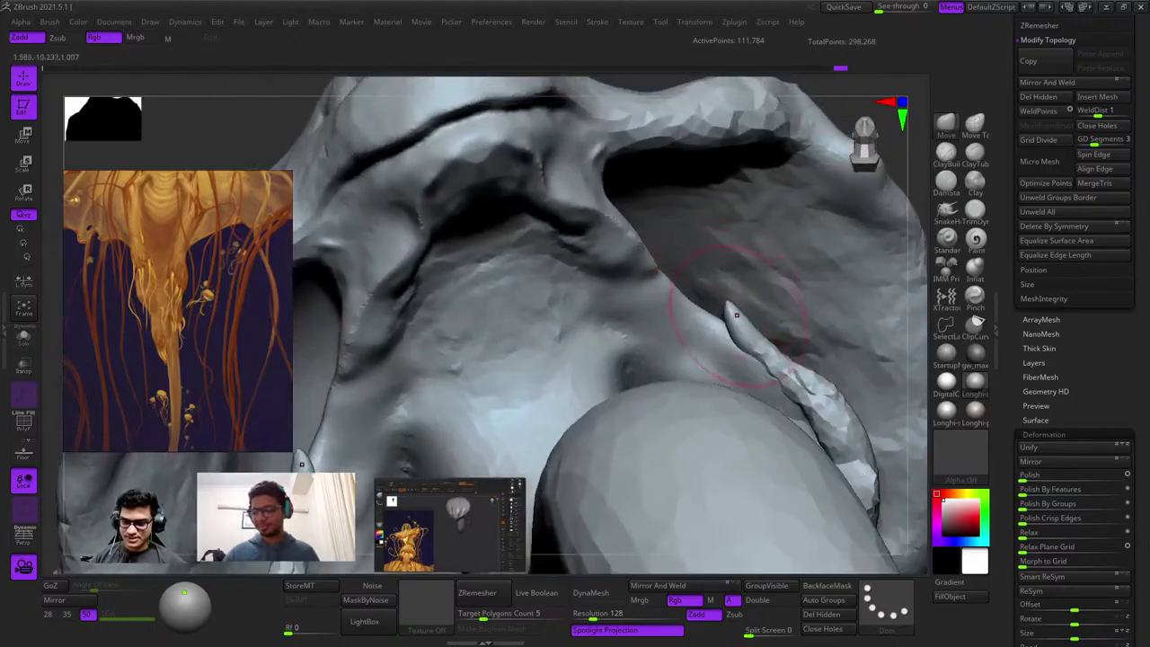
{"action": "right_click_drag", "start_coordinate": [725, 307], "coordinate": [697, 258]}
{"action": "key", "text": "shift+f"}
{"action": "key", "text": "shift+f"}
{"action": "key", "text": "f"}
{"action": "key", "text": "shift+f"}
{"action": "key", "text": "shift+f"}
{"action": "key", "text": "f"}
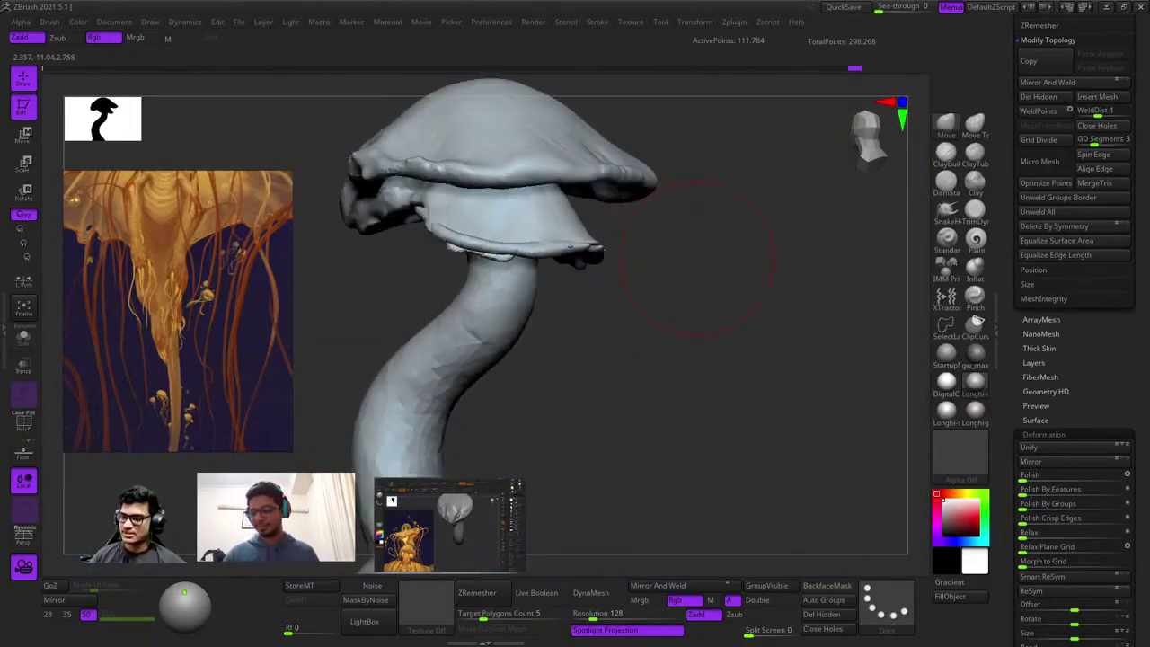
Switch to the body subtool and build up clay on the hip and upper hind leg with the ClayBuildup brush.
{"action": "right_click_drag", "start_coordinate": [641, 366], "coordinate": [696, 328], "text": "alt"}
{"action": "right_click_drag", "start_coordinate": [696, 328], "coordinate": [700, 467], "text": "ctrl"}
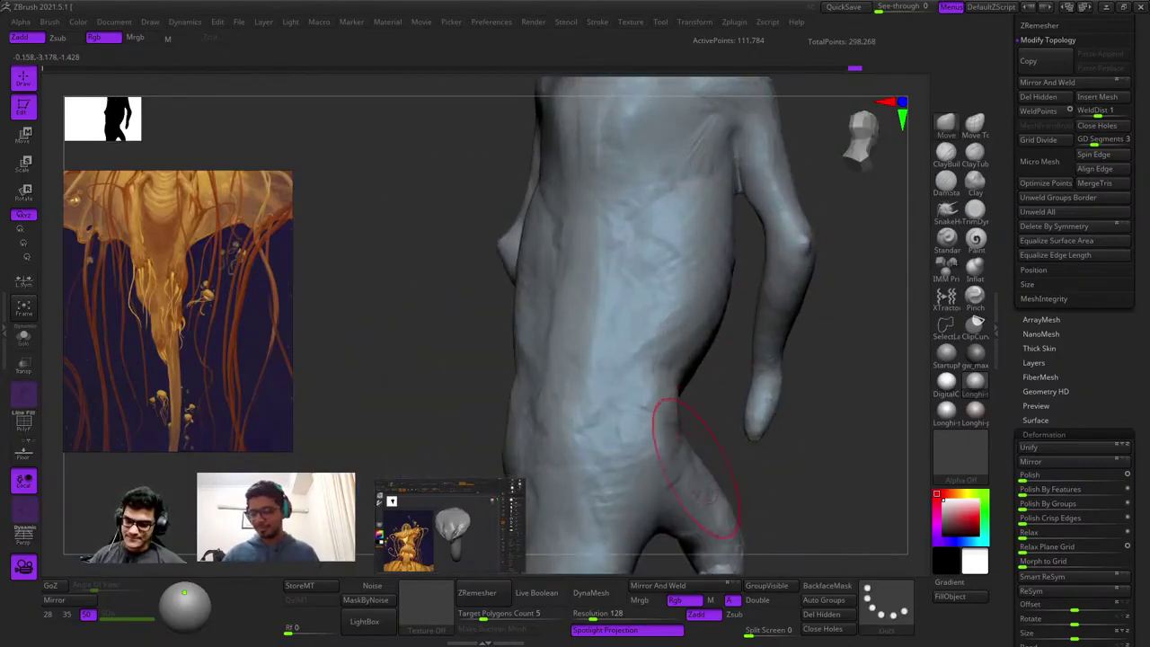
{"action": "left_click", "coordinate": [686, 457], "text": "alt"}
{"action": "left_click", "coordinate": [946, 153]}
{"action": "right_click_drag", "start_coordinate": [701, 422], "coordinate": [696, 233], "text": "alt"}
{"action": "key", "text": "space"}
{"action": "left_click_drag", "start_coordinate": [675, 174], "coordinate": [717, 295]}
{"action": "key", "text": "space"}
{"action": "right_click_drag", "start_coordinate": [717, 295], "coordinate": [707, 242], "text": "ctrl"}
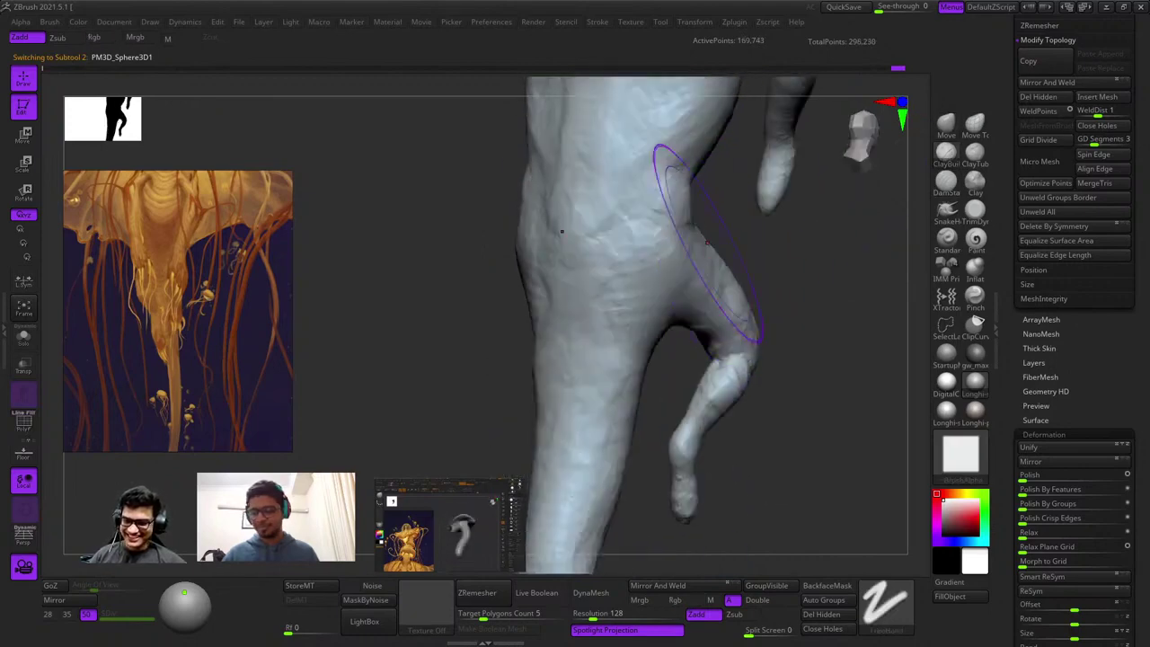
Build up the front of the thigh down to the knee with the ClayBuildup brush.
{"action": "mouse_move", "coordinate": [724, 338]}
{"action": "right_mouse_down"}
{"action": "mouse_move", "coordinate": [714, 270]}
{"action": "mouse_move", "coordinate": [727, 284]}
{"action": "right_mouse_up"}
{"action": "right_click_drag", "start_coordinate": [787, 318], "coordinate": [657, 404], "text": "alt"}
{"action": "key", "text": "space"}
{"action": "left_click_drag", "start_coordinate": [719, 305], "coordinate": [716, 325]}
{"action": "right_click_drag", "start_coordinate": [716, 325], "coordinate": [632, 343], "text": "alt"}
{"action": "key", "text": "space"}
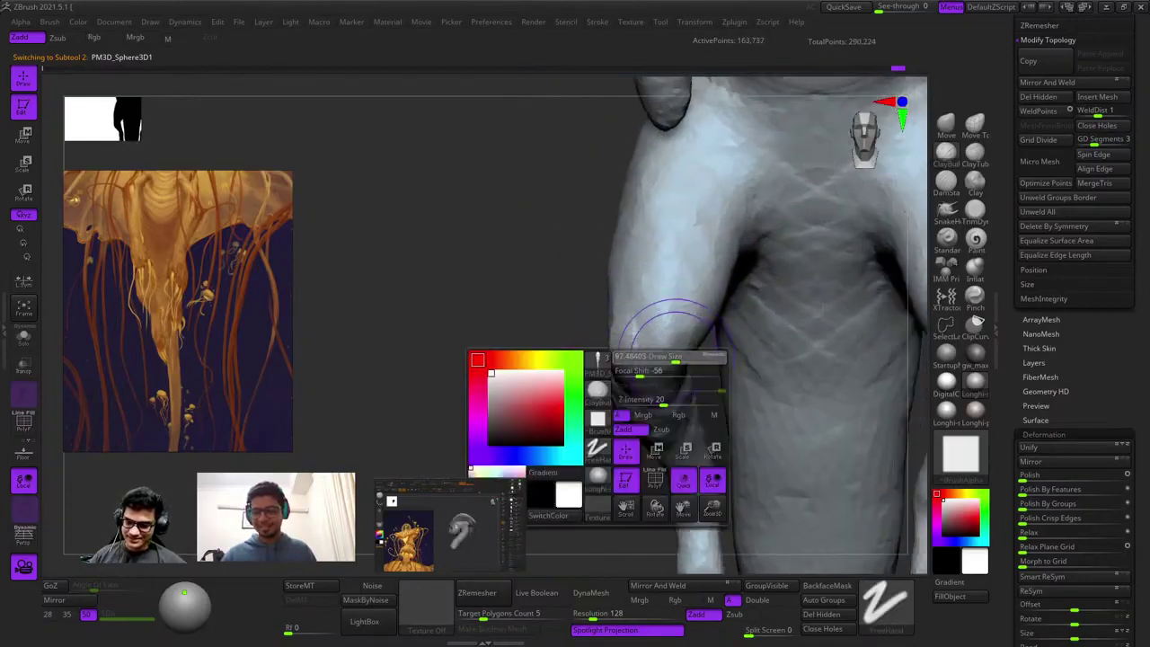
Fill out the inner thigh and groin with ClayBuildup strokes, adjusting the brush settings between strokes.
{"action": "left_click_drag", "start_coordinate": [670, 335], "coordinate": [663, 348]}
{"action": "right_click_drag", "start_coordinate": [695, 335], "coordinate": [666, 404], "text": "alt"}
{"action": "key", "text": "space"}
{"action": "left_click_drag", "start_coordinate": [676, 353], "coordinate": [693, 353]}
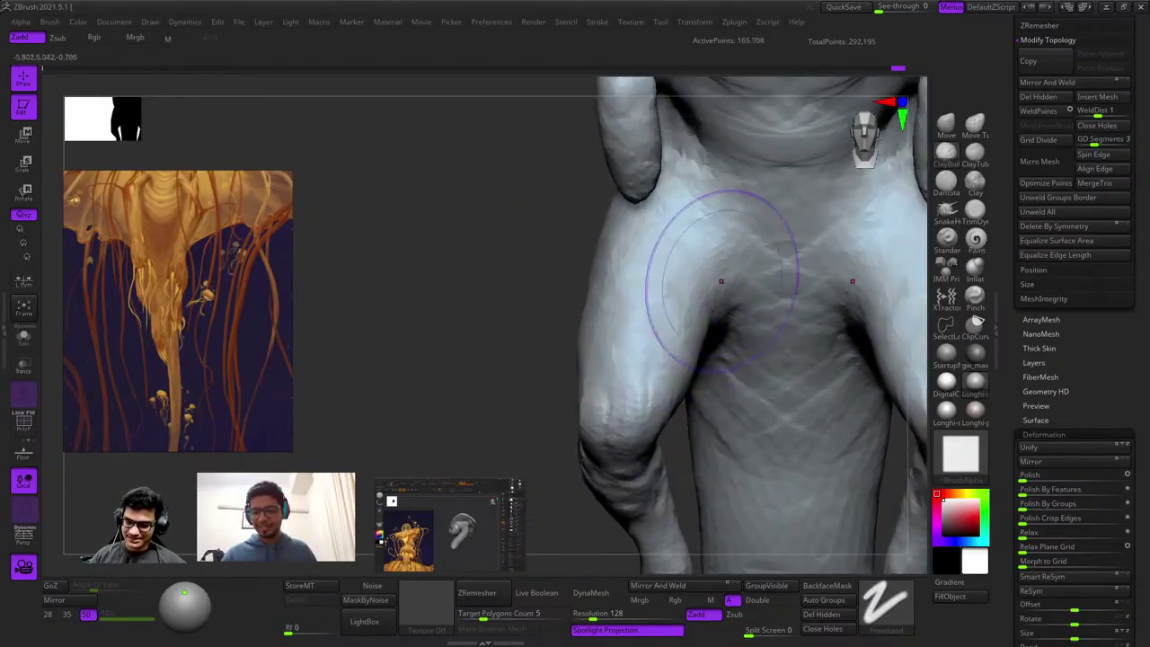
{"action": "left_click_drag", "start_coordinate": [724, 292], "coordinate": [697, 336]}
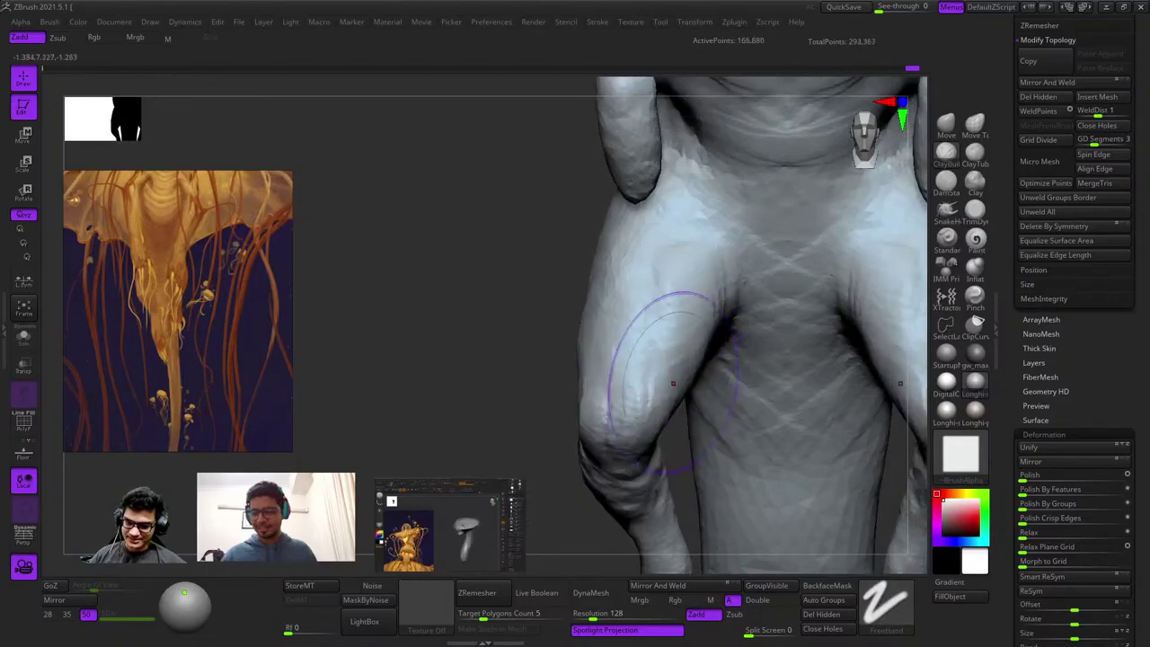
{"action": "right_click_drag", "start_coordinate": [672, 384], "coordinate": [667, 383]}
{"action": "mouse_move", "coordinate": [667, 383]}
{"action": "left_mouse_down"}
{"action": "mouse_move", "coordinate": [693, 347]}
{"action": "mouse_move", "coordinate": [680, 539]}
{"action": "mouse_move", "coordinate": [651, 295]}
{"action": "left_mouse_up"}
{"action": "mouse_move", "coordinate": [652, 295]}
{"action": "right_mouse_down"}
{"action": "mouse_move", "coordinate": [629, 320]}
{"action": "mouse_move", "coordinate": [636, 288]}
{"action": "right_mouse_up"}
Sculpt muscle forms along the outer thigh and above the knee with the ClayBuildup brush.
{"action": "right_click_drag", "start_coordinate": [592, 345], "coordinate": [682, 277]}
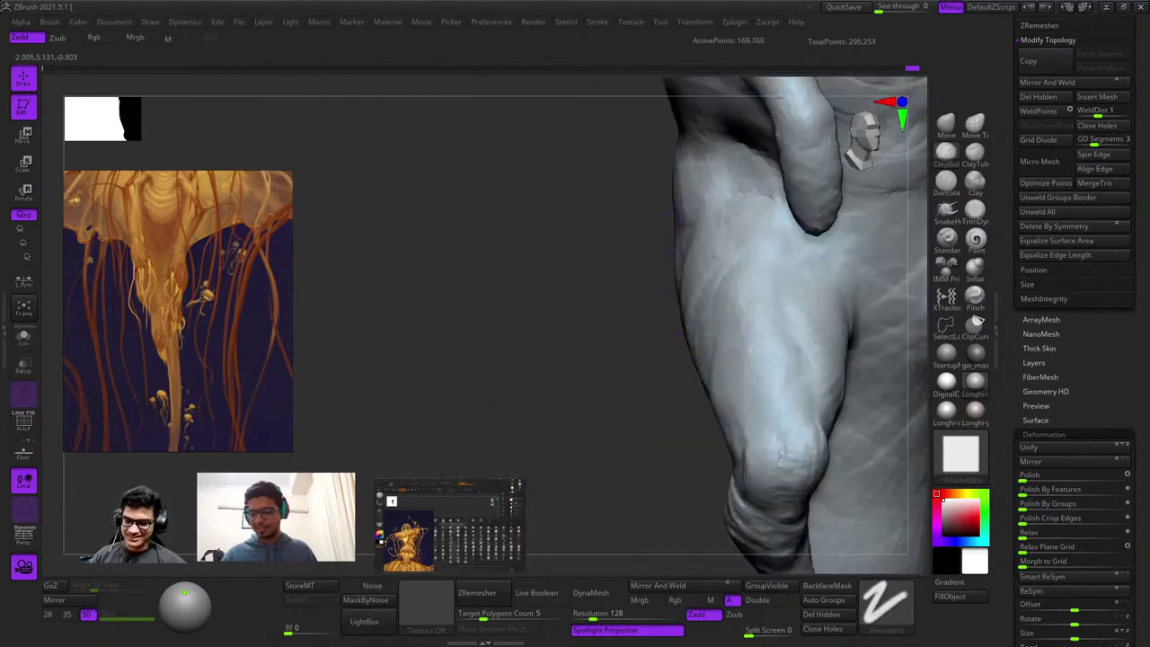
{"action": "left_click_drag", "start_coordinate": [706, 239], "coordinate": [723, 220]}
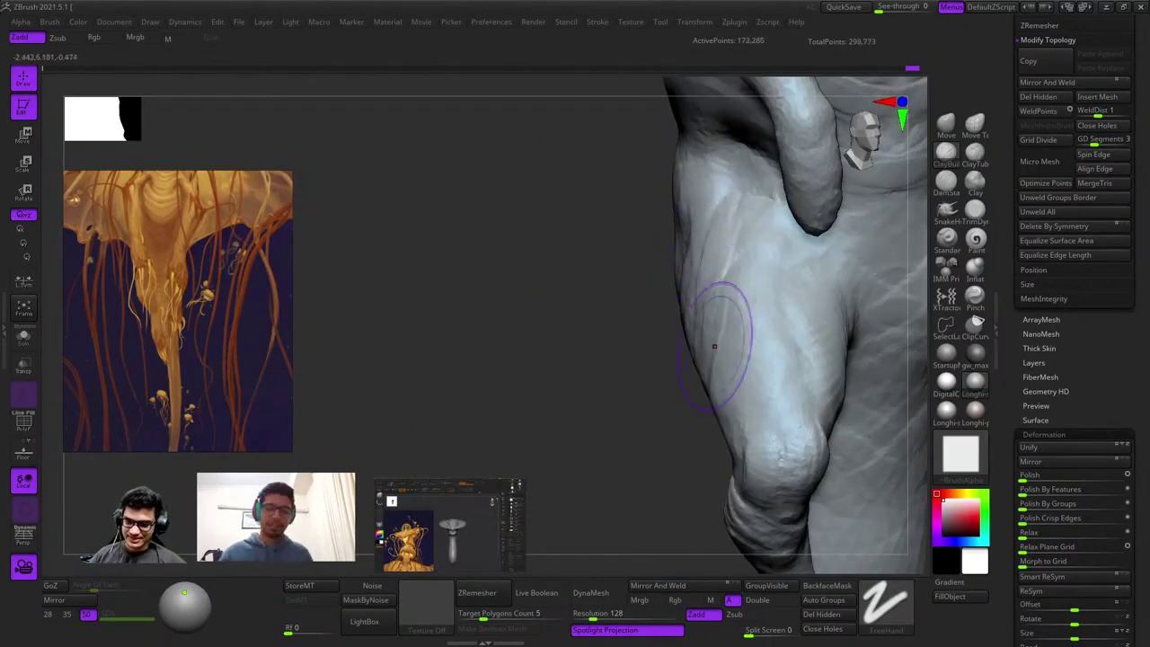
{"action": "left_click_drag", "start_coordinate": [714, 346], "coordinate": [717, 387]}
{"action": "mouse_move", "coordinate": [683, 405]}
{"action": "right_mouse_down", "text": "shift"}
{"action": "mouse_move", "coordinate": [718, 419]}
{"action": "mouse_move", "coordinate": [695, 360]}
{"action": "mouse_move", "coordinate": [695, 246]}
{"action": "mouse_move", "coordinate": [695, 359]}
{"action": "right_mouse_up", "text": "shift"}
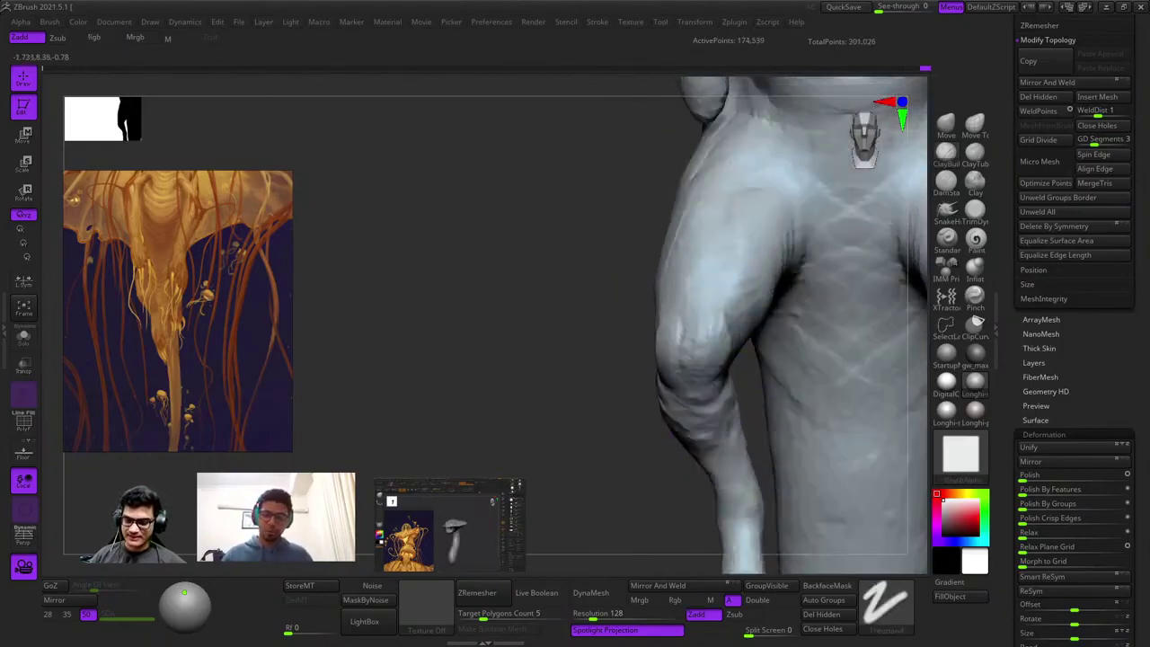
{"action": "left_click_drag", "start_coordinate": [737, 233], "coordinate": [732, 323]}
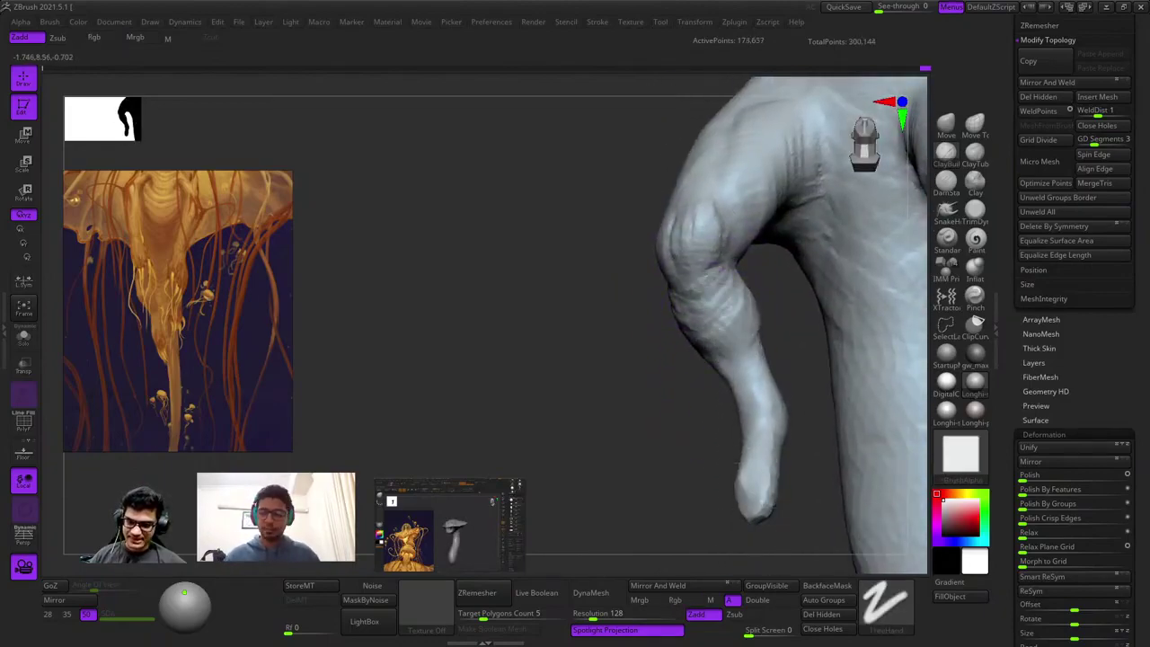
{"action": "mouse_move", "coordinate": [705, 327]}
{"action": "right_mouse_down"}
{"action": "mouse_move", "coordinate": [690, 251]}
{"action": "mouse_move", "coordinate": [628, 297]}
{"action": "right_mouse_up"}
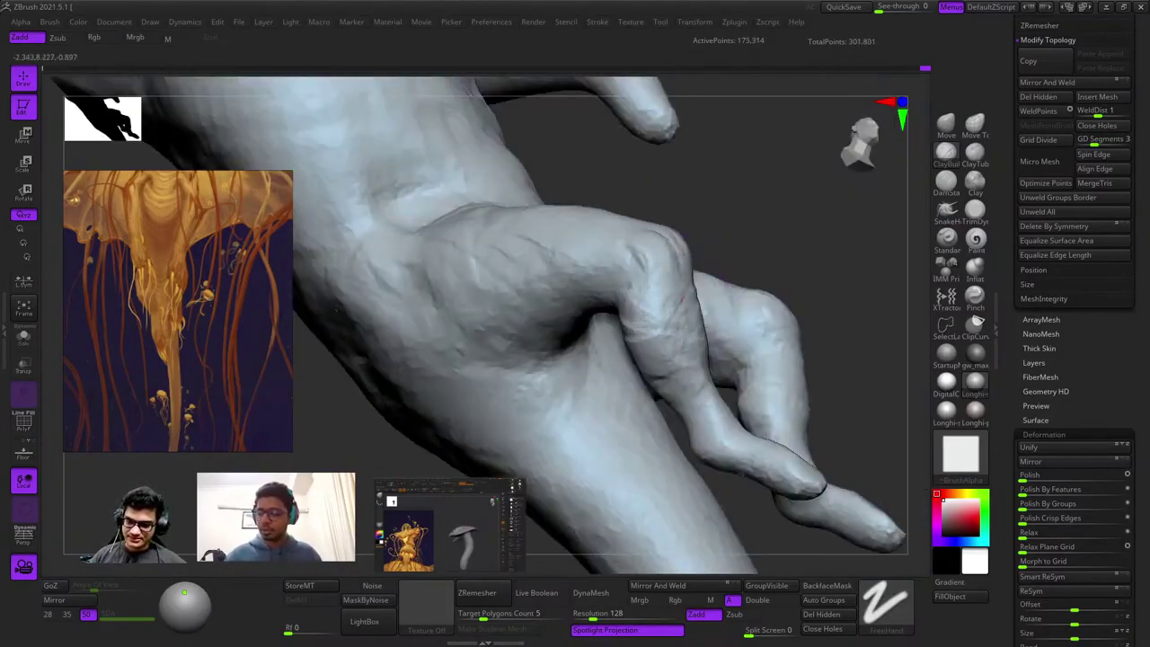
{"action": "mouse_move", "coordinate": [679, 370]}
{"action": "right_mouse_down"}
{"action": "mouse_move", "coordinate": [764, 350]}
{"action": "mouse_move", "coordinate": [920, 199]}
{"action": "right_mouse_up"}
{"action": "right_click_drag", "start_coordinate": [791, 359], "coordinate": [546, 401]}
{"action": "mouse_move", "coordinate": [766, 330]}
{"action": "right_mouse_down"}
{"action": "mouse_move", "coordinate": [706, 311]}
{"action": "mouse_move", "coordinate": [708, 338]}
{"action": "mouse_move", "coordinate": [746, 328]}
{"action": "mouse_move", "coordinate": [719, 305]}
{"action": "right_mouse_up"}
{"action": "left_click_drag", "start_coordinate": [697, 329], "coordinate": [702, 296]}
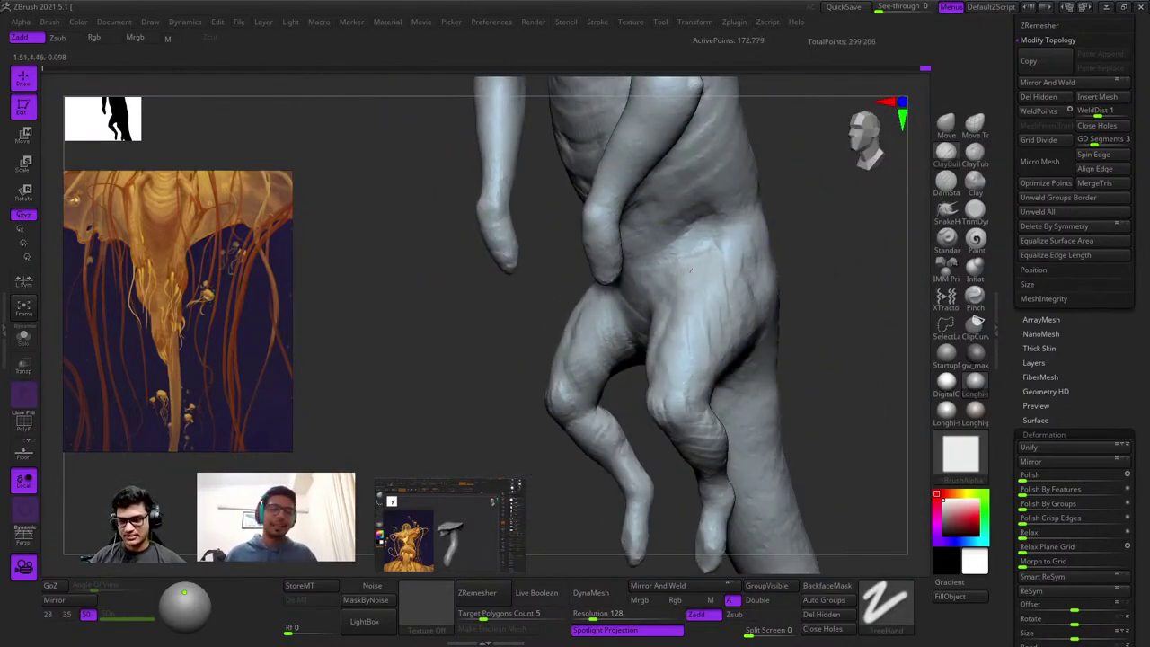
{"action": "key", "text": "ctrl+z"}
Build up clay on the hip and side of the waist above the thigh with the ClayBuildup brush.
{"action": "right_click_drag", "start_coordinate": [720, 268], "coordinate": [711, 318], "text": "ctrl"}
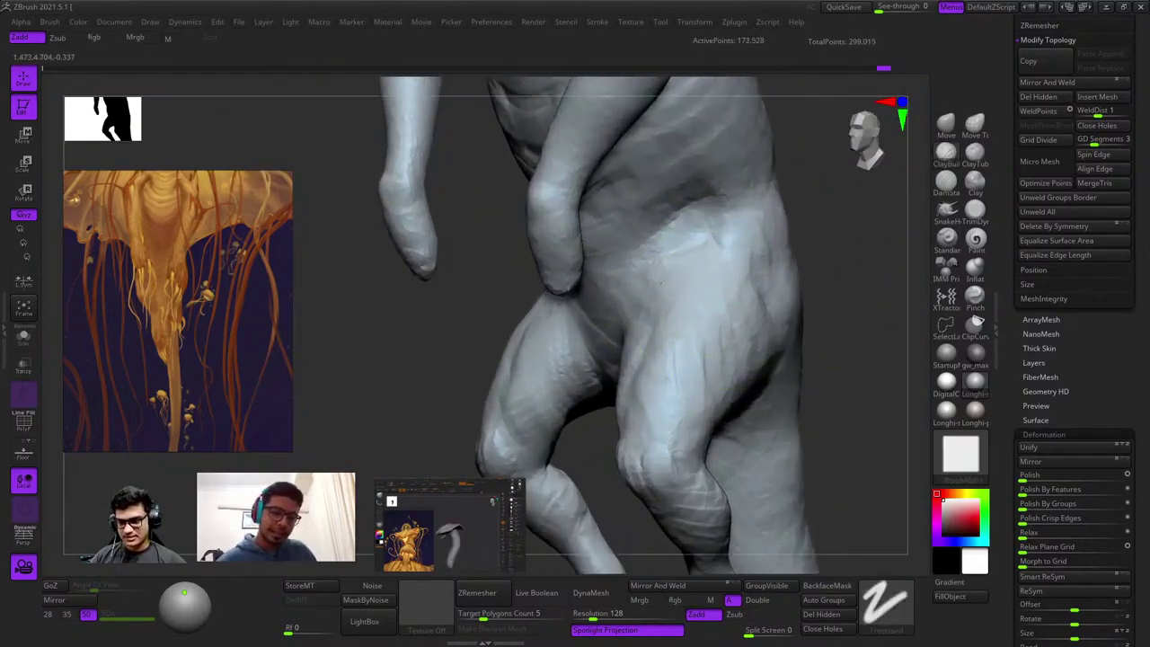
{"action": "mouse_move", "coordinate": [686, 207]}
{"action": "left_mouse_down"}
{"action": "mouse_move", "coordinate": [708, 278]}
{"action": "mouse_move", "coordinate": [764, 259]}
{"action": "left_mouse_up"}
{"action": "key", "text": "space"}
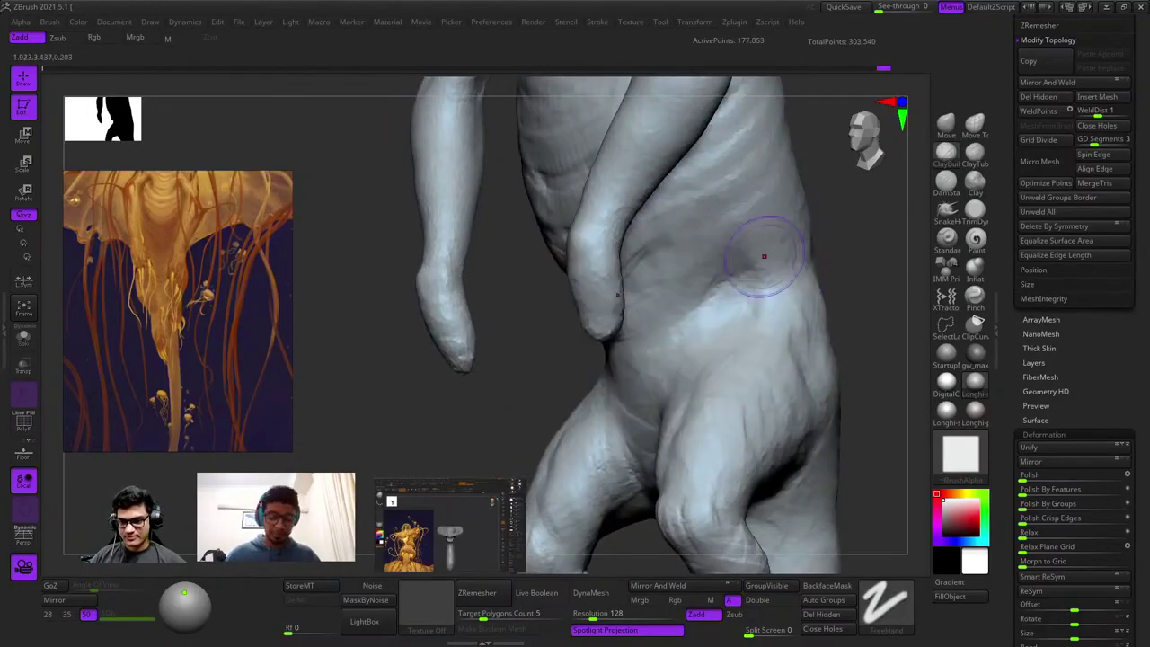
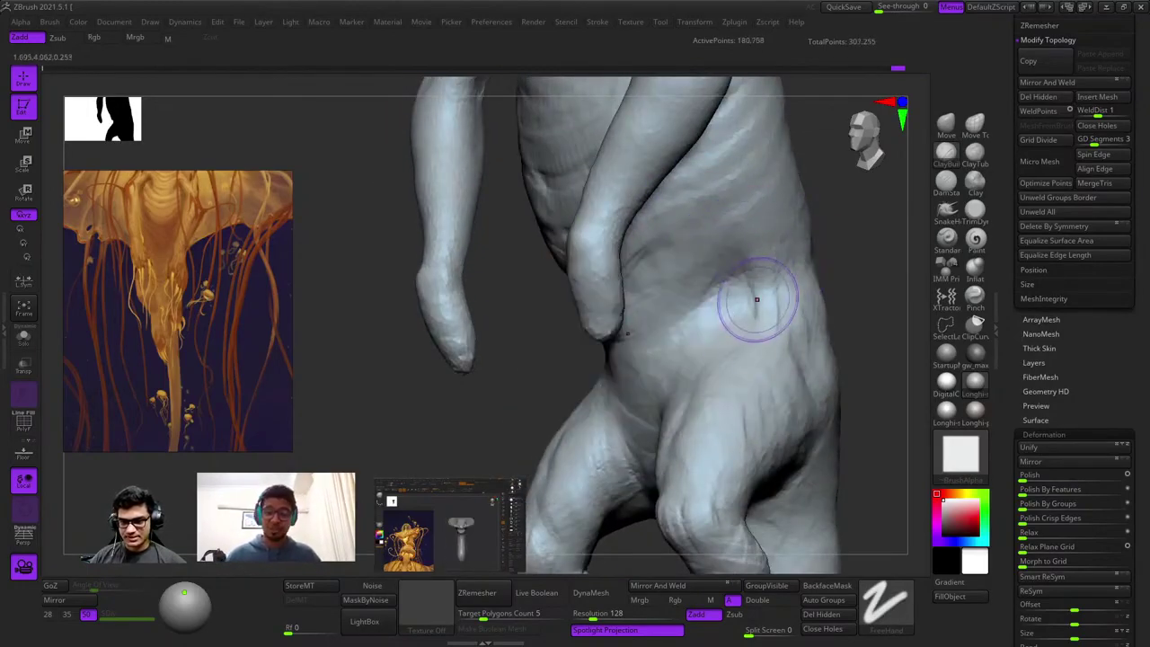
{"action": "right_click_drag", "start_coordinate": [744, 322], "coordinate": [769, 282]}
{"action": "mouse_move", "coordinate": [812, 381]}
{"action": "right_mouse_down"}
{"action": "mouse_move", "coordinate": [698, 289]}
{"action": "mouse_move", "coordinate": [629, 360]}
{"action": "right_mouse_up"}
{"action": "key", "text": "space"}
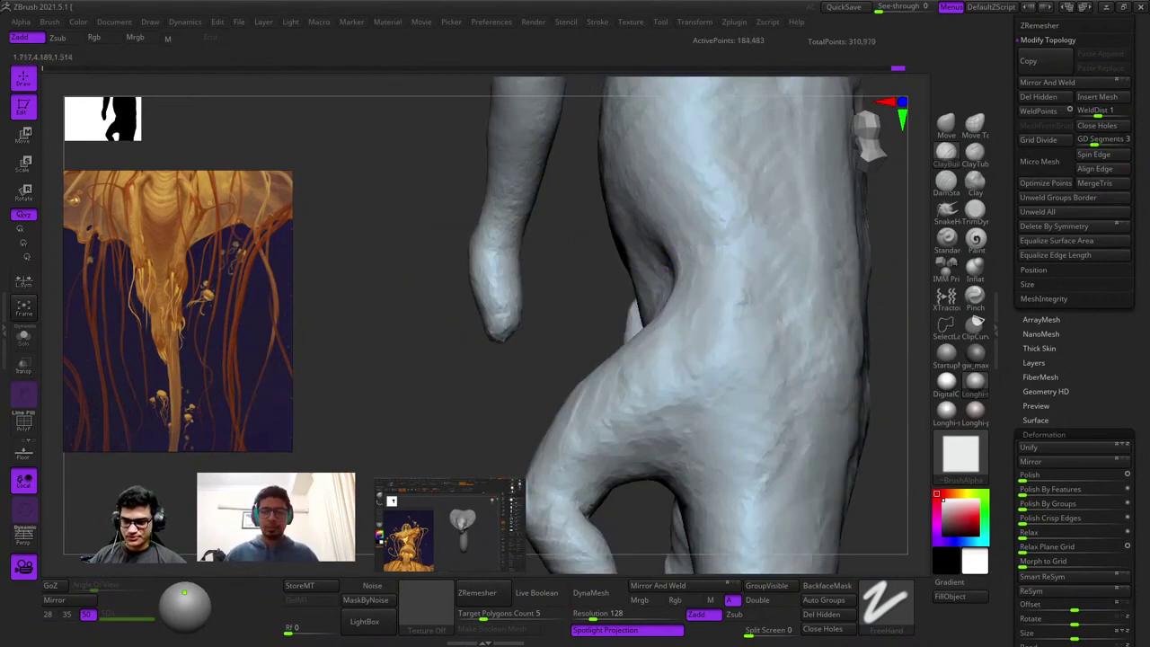
Blend the back of the hip into the outer thigh with ClayBuildup strokes.
{"action": "mouse_move", "coordinate": [666, 267]}
{"action": "right_mouse_down", "text": "ctrl"}
{"action": "mouse_move", "coordinate": [683, 233]}
{"action": "mouse_move", "coordinate": [707, 287]}
{"action": "mouse_move", "coordinate": [719, 251]}
{"action": "mouse_move", "coordinate": [747, 333]}
{"action": "mouse_move", "coordinate": [732, 359]}
{"action": "mouse_move", "coordinate": [684, 332]}
{"action": "right_mouse_up", "text": "ctrl"}
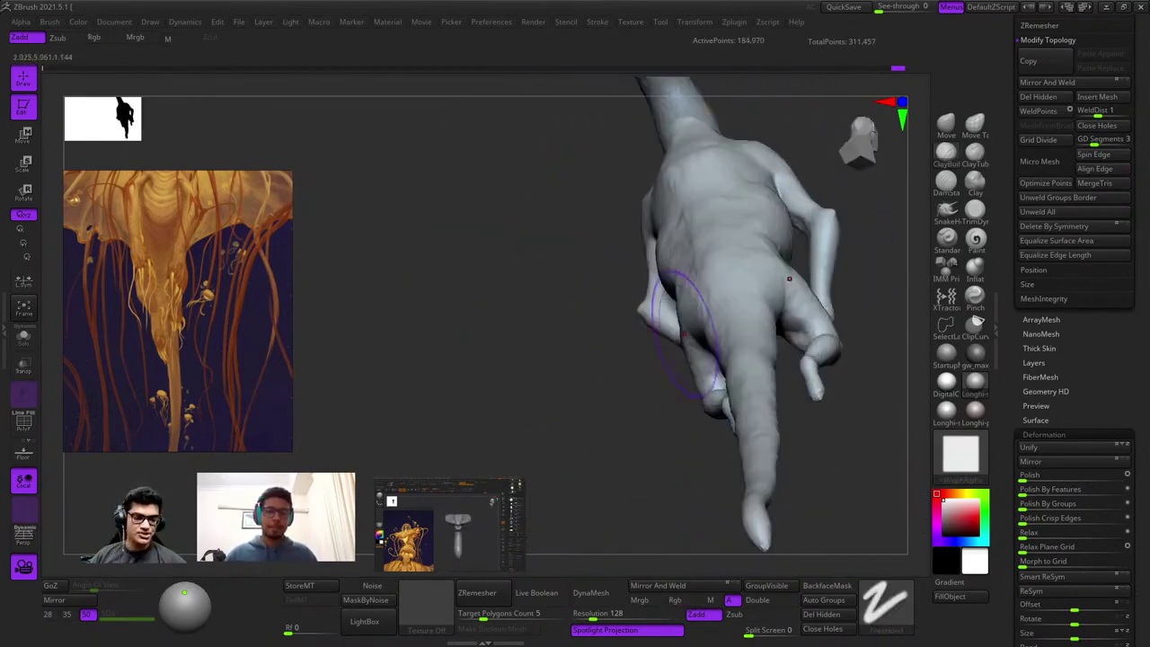
{"action": "mouse_move", "coordinate": [789, 278]}
{"action": "right_mouse_down"}
{"action": "mouse_move", "coordinate": [698, 303]}
{"action": "mouse_move", "coordinate": [731, 269]}
{"action": "mouse_move", "coordinate": [671, 265]}
{"action": "mouse_move", "coordinate": [683, 260]}
{"action": "mouse_move", "coordinate": [702, 304]}
{"action": "right_mouse_up"}
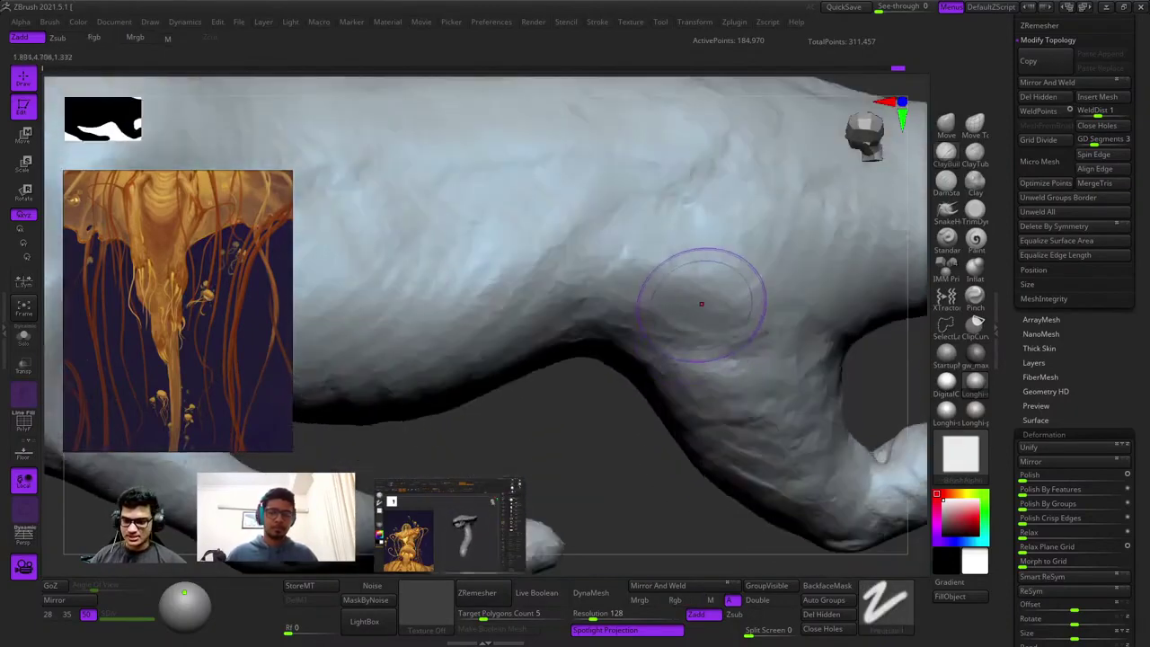
{"action": "left_click_drag", "start_coordinate": [701, 303], "coordinate": [702, 290]}
{"action": "mouse_move", "coordinate": [702, 380]}
{"action": "right_mouse_down"}
{"action": "mouse_move", "coordinate": [701, 296]}
{"action": "mouse_move", "coordinate": [719, 338]}
{"action": "mouse_move", "coordinate": [750, 319]}
{"action": "mouse_move", "coordinate": [713, 375]}
{"action": "right_mouse_up"}
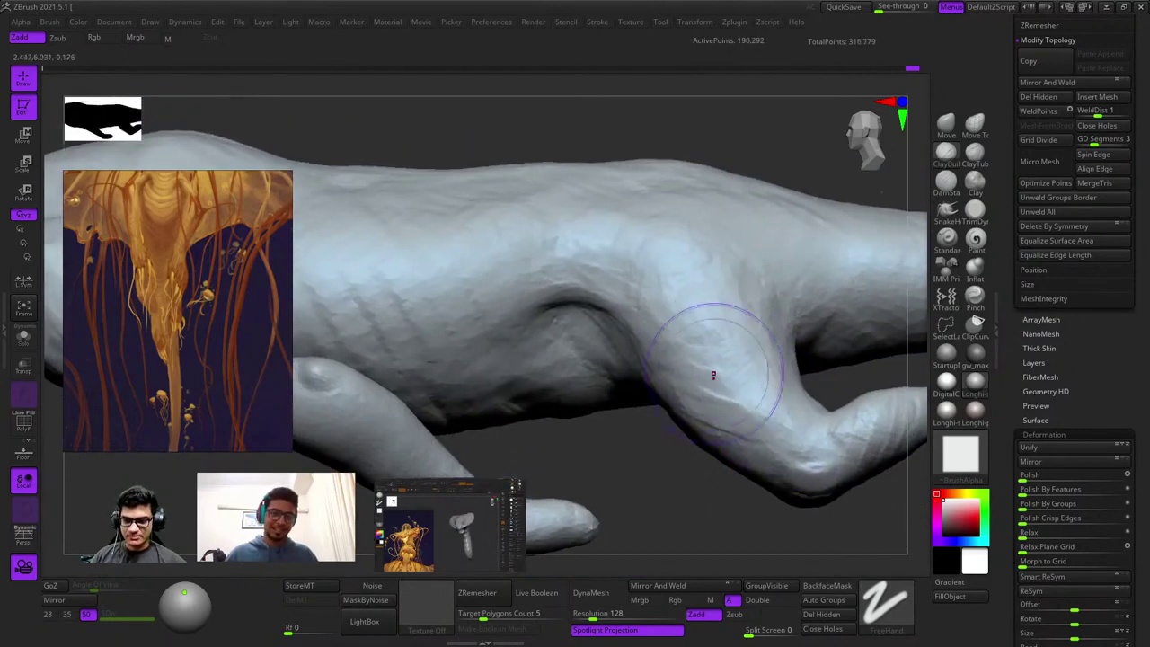
{"action": "mouse_move", "coordinate": [790, 416]}
{"action": "right_mouse_down"}
{"action": "mouse_move", "coordinate": [757, 323]}
{"action": "mouse_move", "coordinate": [701, 246]}
{"action": "mouse_move", "coordinate": [725, 167]}
{"action": "mouse_move", "coordinate": [725, 290]}
{"action": "right_mouse_up"}
{"action": "key", "text": "space"}
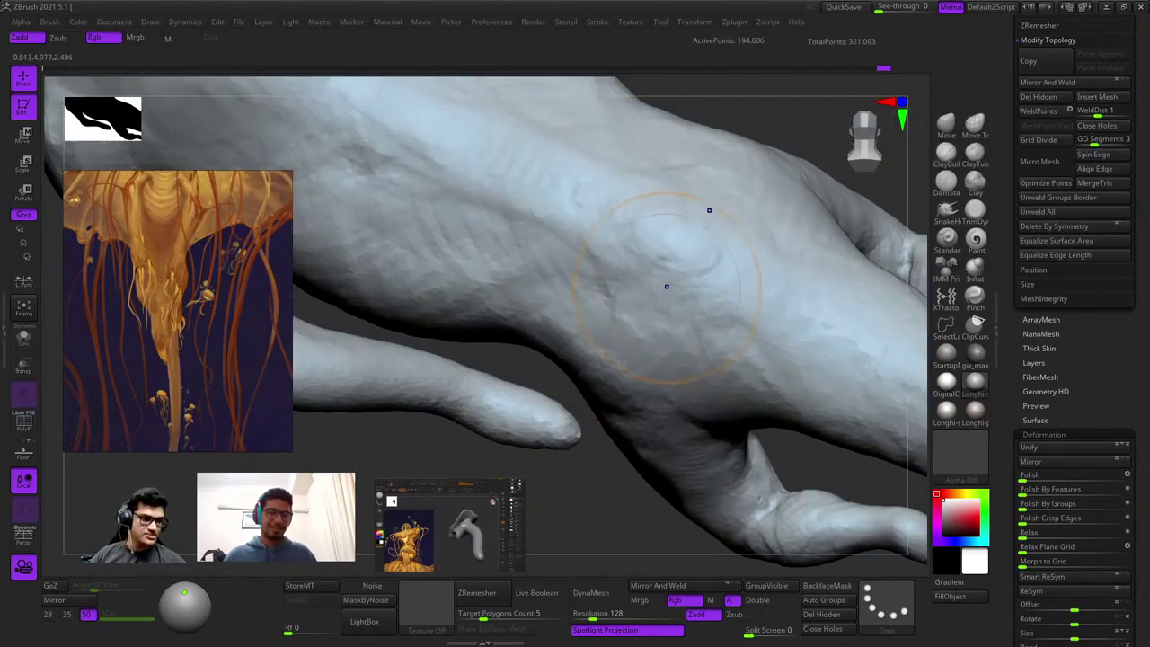
Build up the creature's back and flank with a larger ClayBuildup brush.
{"action": "mouse_move", "coordinate": [667, 284]}
{"action": "right_mouse_down"}
{"action": "mouse_move", "coordinate": [695, 293]}
{"action": "mouse_move", "coordinate": [669, 304]}
{"action": "mouse_move", "coordinate": [684, 280]}
{"action": "mouse_move", "coordinate": [733, 320]}
{"action": "right_mouse_up"}
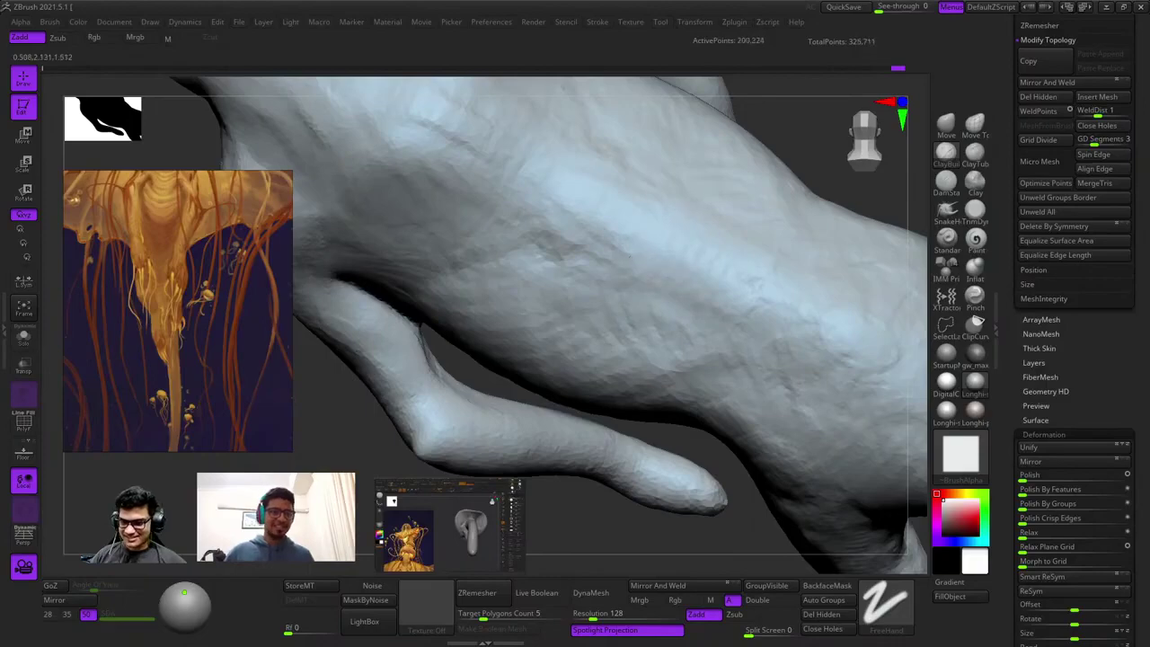
{"action": "mouse_move", "coordinate": [569, 228]}
{"action": "right_mouse_down", "text": "alt"}
{"action": "mouse_move", "coordinate": [672, 316]}
{"action": "mouse_move", "coordinate": [642, 382]}
{"action": "mouse_move", "coordinate": [638, 275]}
{"action": "right_mouse_up", "text": "alt"}
{"action": "key", "text": "bracketright"}
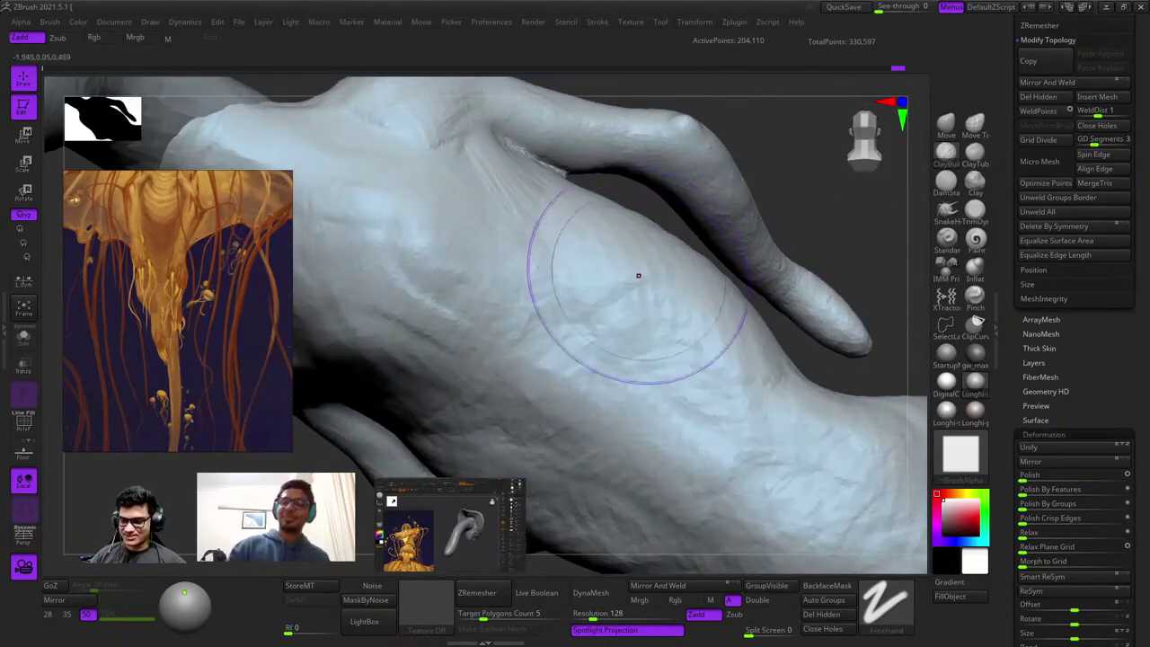
{"action": "mouse_move", "coordinate": [638, 274]}
{"action": "left_mouse_down"}
{"action": "mouse_move", "coordinate": [637, 318]}
{"action": "mouse_move", "coordinate": [662, 337]}
{"action": "left_mouse_up"}
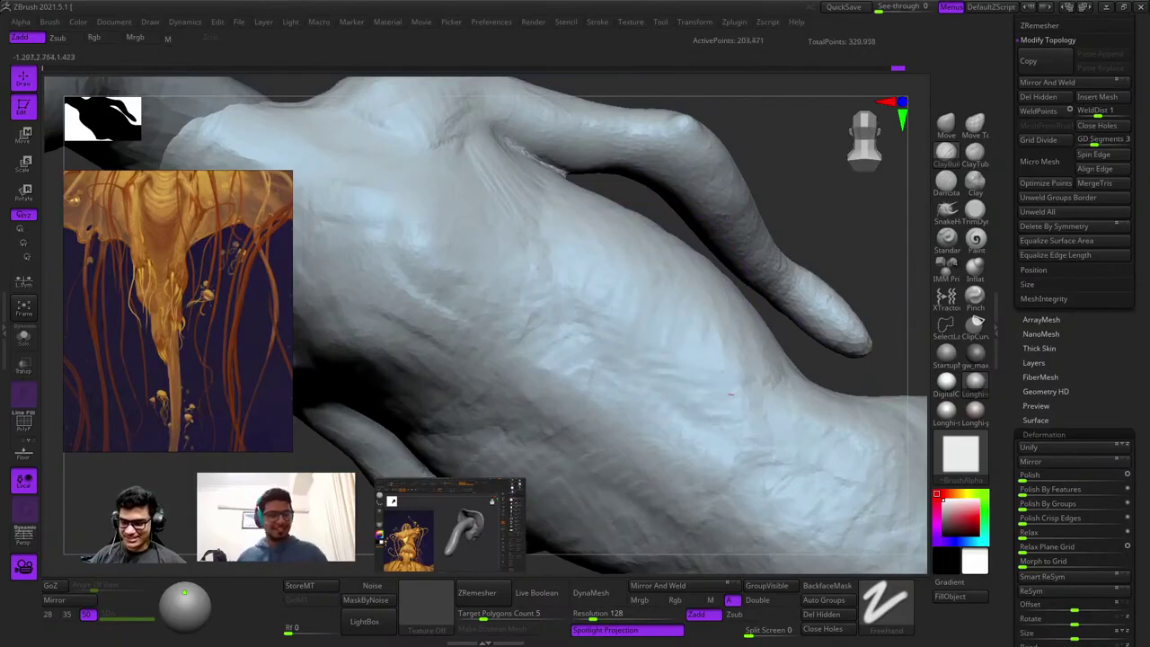
{"action": "mouse_move", "coordinate": [731, 393]}
{"action": "right_mouse_down"}
{"action": "mouse_move", "coordinate": [729, 334]}
{"action": "mouse_move", "coordinate": [709, 292]}
{"action": "right_mouse_up"}
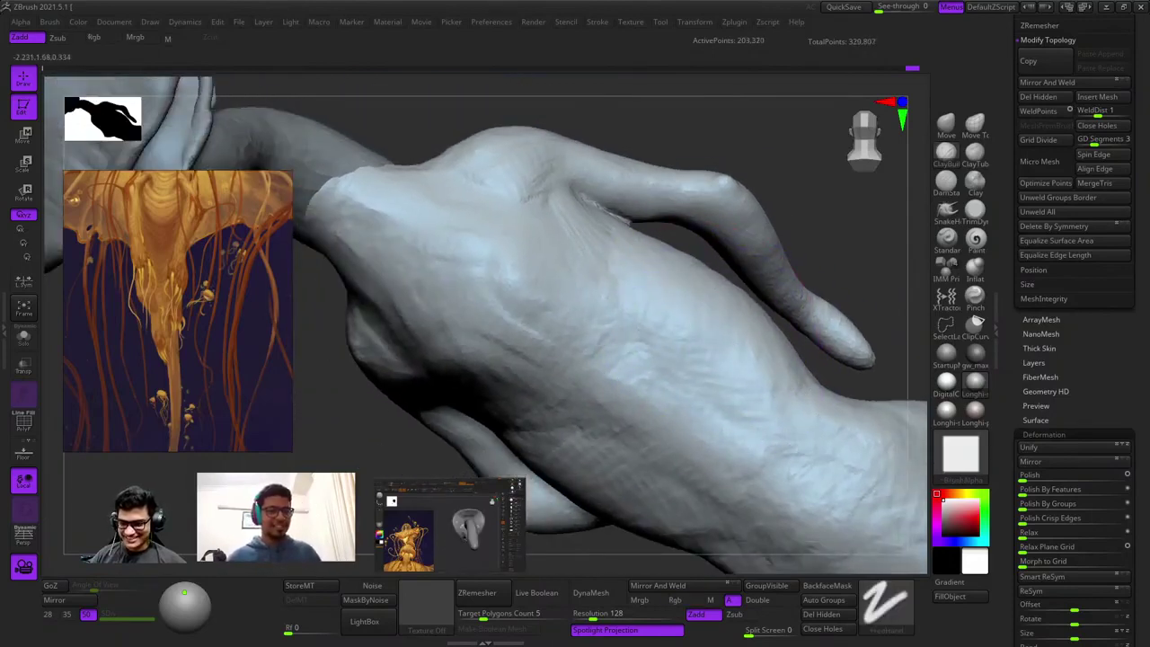
Build up clay along the lower flank where it meets the hip with the ClayBuildup brush.
{"action": "mouse_move", "coordinate": [800, 418]}
{"action": "right_mouse_down", "text": "alt"}
{"action": "mouse_move", "coordinate": [744, 287]}
{"action": "mouse_move", "coordinate": [781, 286]}
{"action": "mouse_move", "coordinate": [611, 325]}
{"action": "mouse_move", "coordinate": [673, 359]}
{"action": "mouse_move", "coordinate": [693, 334]}
{"action": "right_mouse_up", "text": "alt"}
{"action": "right_click", "coordinate": [658, 365]}
{"action": "key", "text": "space"}
{"action": "left_click_drag", "start_coordinate": [670, 369], "coordinate": [692, 392]}
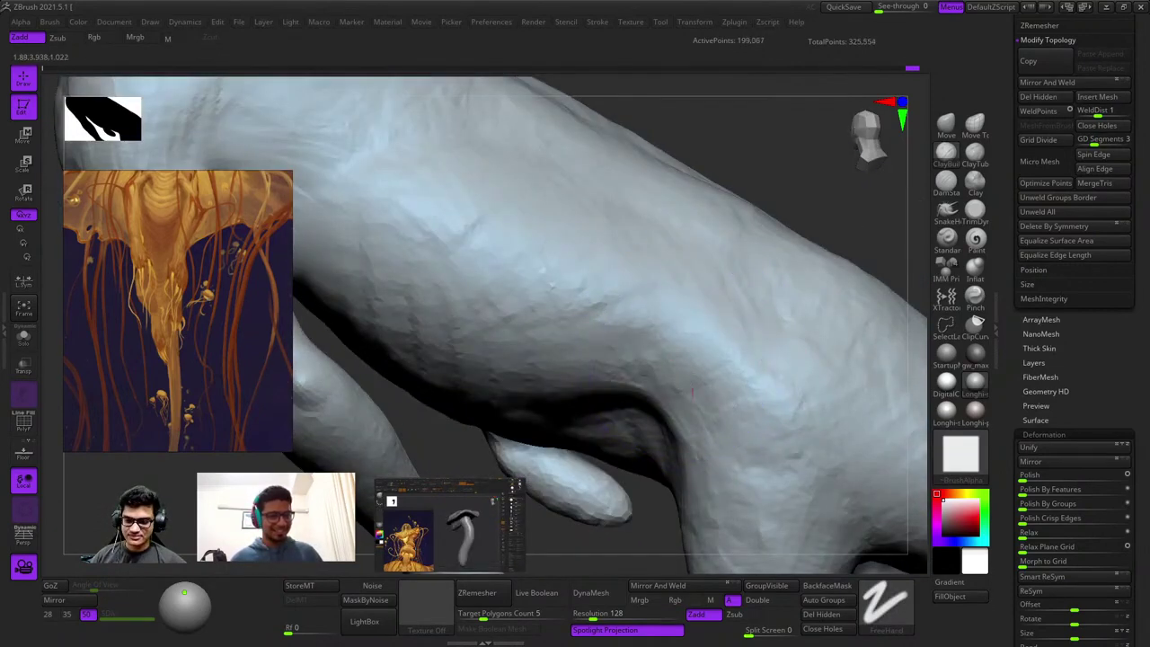
{"action": "right_click_drag", "start_coordinate": [733, 434], "coordinate": [710, 282], "text": "alt"}
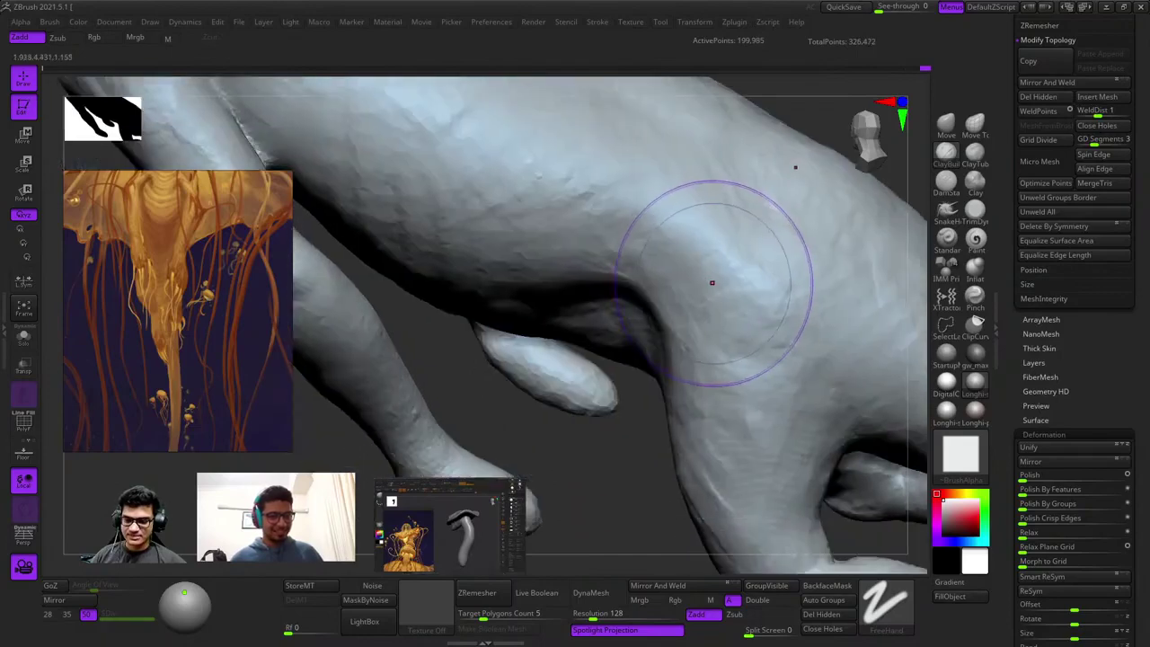
{"action": "left_click_drag", "start_coordinate": [611, 359], "coordinate": [674, 333]}
{"action": "mouse_move", "coordinate": [629, 359]}
{"action": "right_mouse_down", "text": "ctrl"}
{"action": "mouse_move", "coordinate": [596, 206]}
{"action": "mouse_move", "coordinate": [669, 221]}
{"action": "mouse_move", "coordinate": [719, 285]}
{"action": "mouse_move", "coordinate": [706, 267]}
{"action": "mouse_move", "coordinate": [724, 252]}
{"action": "mouse_move", "coordinate": [731, 206]}
{"action": "mouse_move", "coordinate": [746, 296]}
{"action": "mouse_move", "coordinate": [734, 306]}
{"action": "mouse_move", "coordinate": [773, 269]}
{"action": "mouse_move", "coordinate": [725, 317]}
{"action": "mouse_move", "coordinate": [736, 377]}
{"action": "right_mouse_up", "text": "ctrl"}
{"action": "mouse_move", "coordinate": [737, 315]}
{"action": "right_mouse_down"}
{"action": "mouse_move", "coordinate": [771, 353]}
{"action": "mouse_move", "coordinate": [771, 310]}
{"action": "right_mouse_up"}
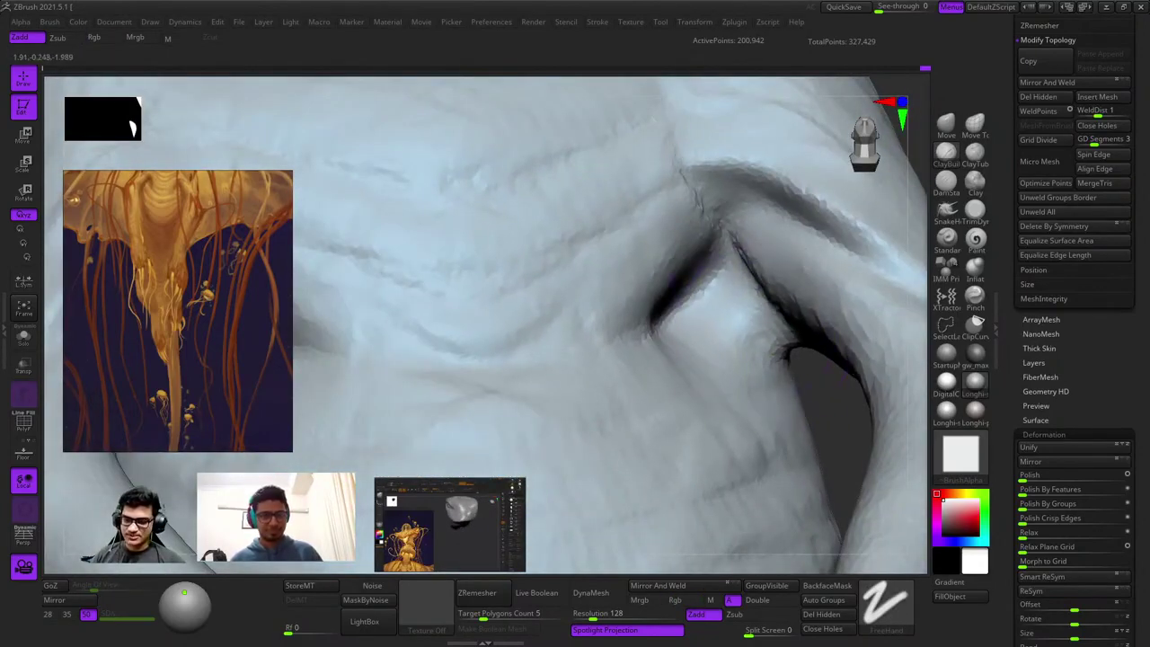
Build up the skin folds around the front of the armpit and across the chest with ClayBuildup strokes.
{"action": "key", "text": "ctrl+z"}
{"action": "key", "text": "ctrl+z"}
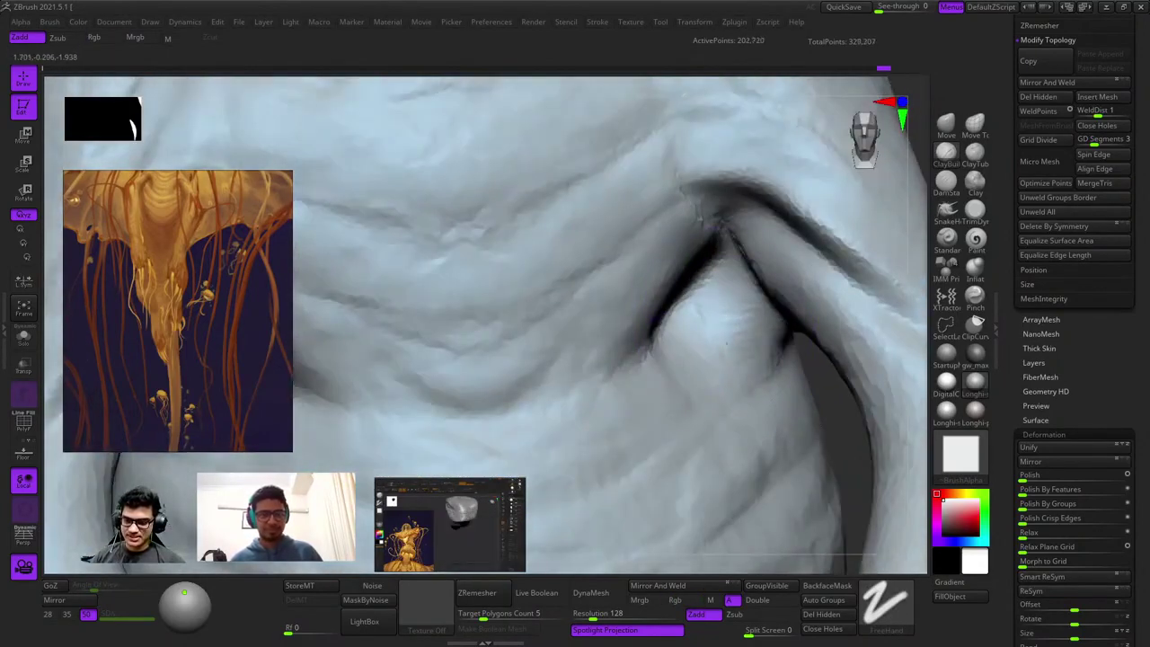
{"action": "right_click_drag", "start_coordinate": [710, 324], "coordinate": [742, 309]}
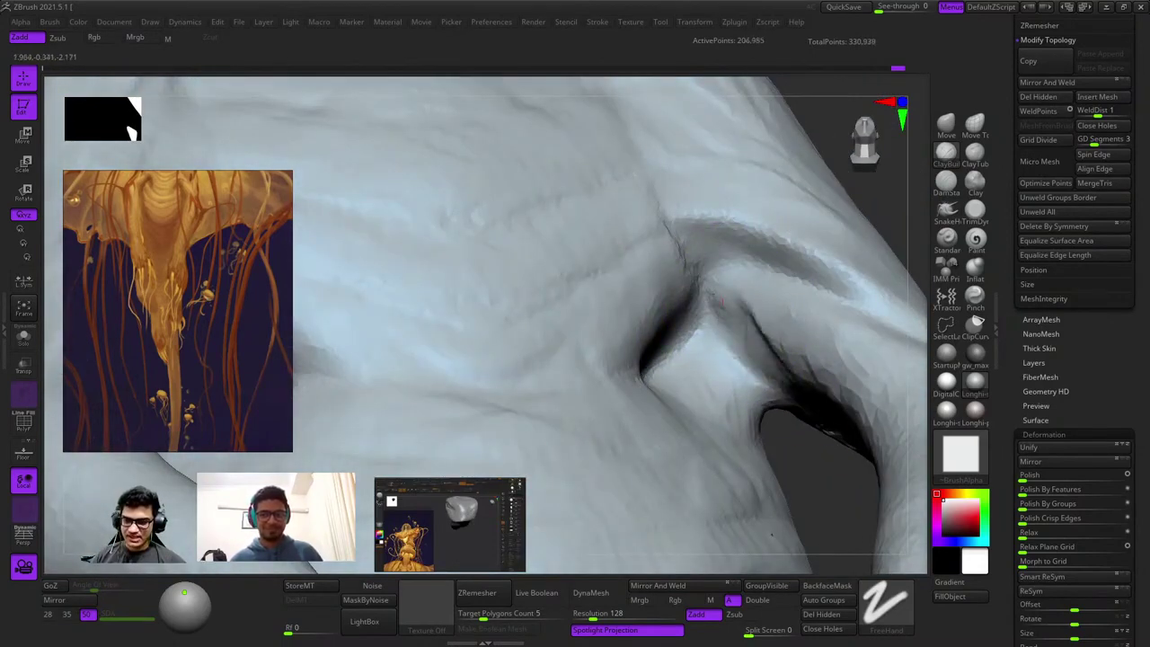
{"action": "mouse_move", "coordinate": [677, 353]}
{"action": "right_mouse_down"}
{"action": "mouse_move", "coordinate": [704, 343]}
{"action": "mouse_move", "coordinate": [666, 251]}
{"action": "right_mouse_up"}
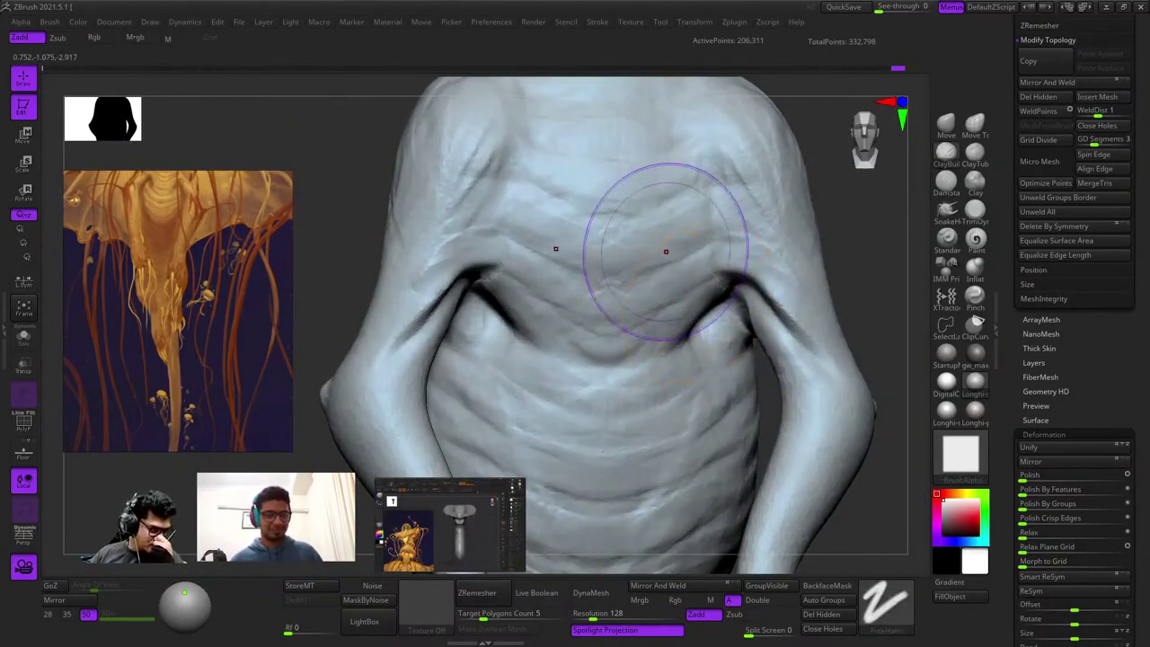
Add ClayBuildup volume to the front of the shoulder and the top of the upper arm.
{"action": "right_click_drag", "start_coordinate": [666, 252], "coordinate": [698, 252]}
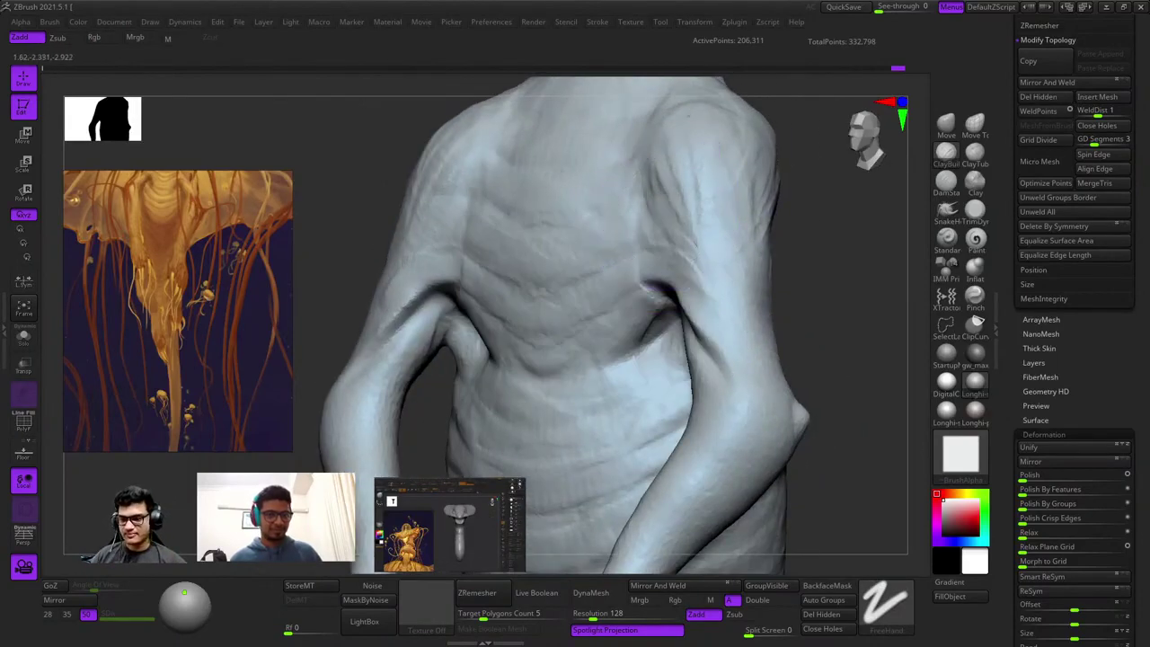
{"action": "mouse_move", "coordinate": [663, 167]}
{"action": "right_mouse_down", "text": "alt"}
{"action": "mouse_move", "coordinate": [712, 319]}
{"action": "mouse_move", "coordinate": [700, 245]}
{"action": "right_mouse_up", "text": "alt"}
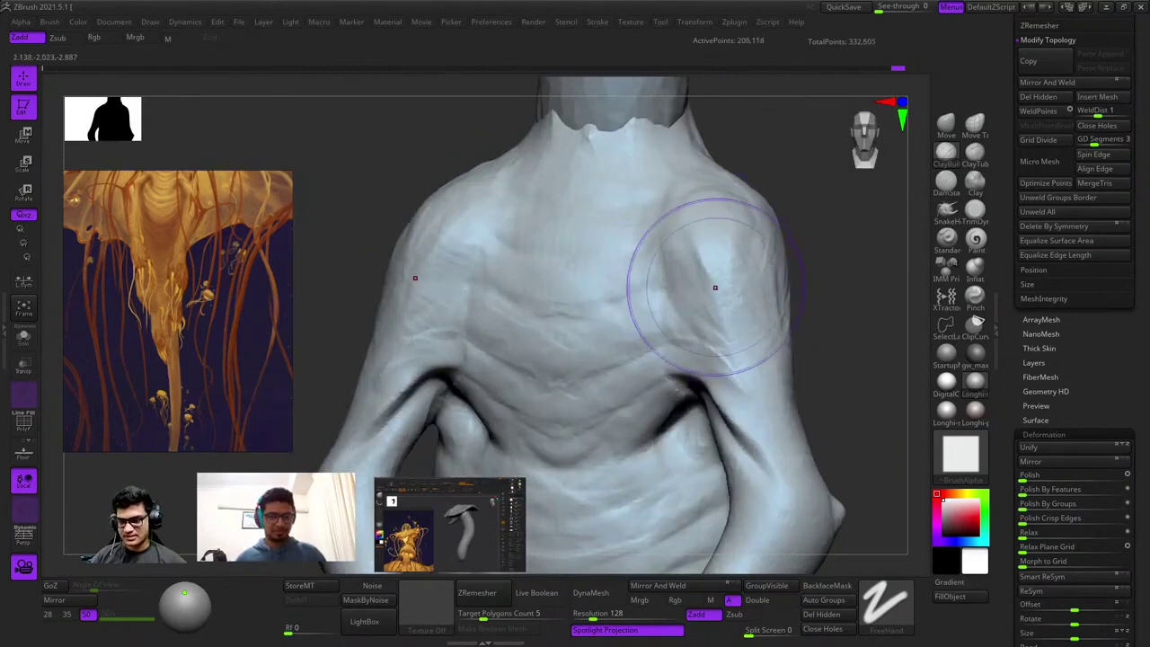
{"action": "left_click_drag", "start_coordinate": [714, 319], "coordinate": [728, 382]}
{"action": "mouse_move", "coordinate": [729, 382]}
{"action": "right_mouse_down"}
{"action": "mouse_move", "coordinate": [710, 355]}
{"action": "mouse_move", "coordinate": [688, 188]}
{"action": "mouse_move", "coordinate": [703, 195]}
{"action": "mouse_move", "coordinate": [683, 236]}
{"action": "mouse_move", "coordinate": [584, 261]}
{"action": "mouse_move", "coordinate": [696, 300]}
{"action": "mouse_move", "coordinate": [715, 271]}
{"action": "mouse_move", "coordinate": [709, 260]}
{"action": "right_mouse_up"}
{"action": "key", "text": "shift"}
{"action": "key", "text": "space"}
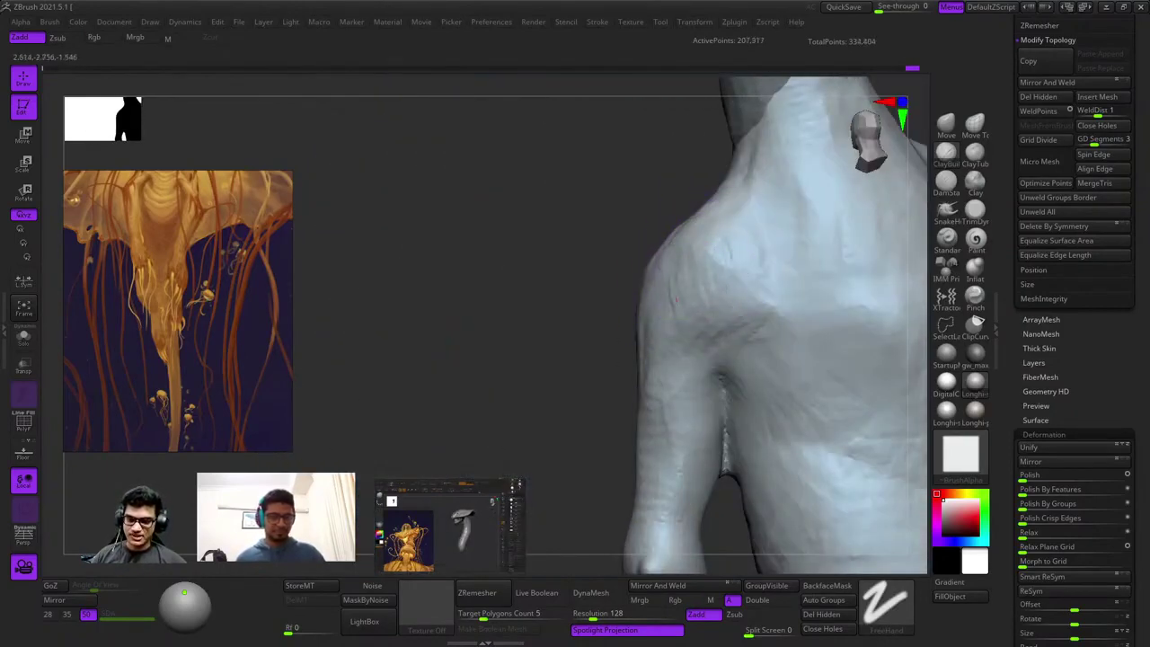
Shape the outer shoulder muscle and blend it into the chest and upper arm with the ClayBuildup brush.
{"action": "right_click_drag", "start_coordinate": [665, 390], "coordinate": [757, 260]}
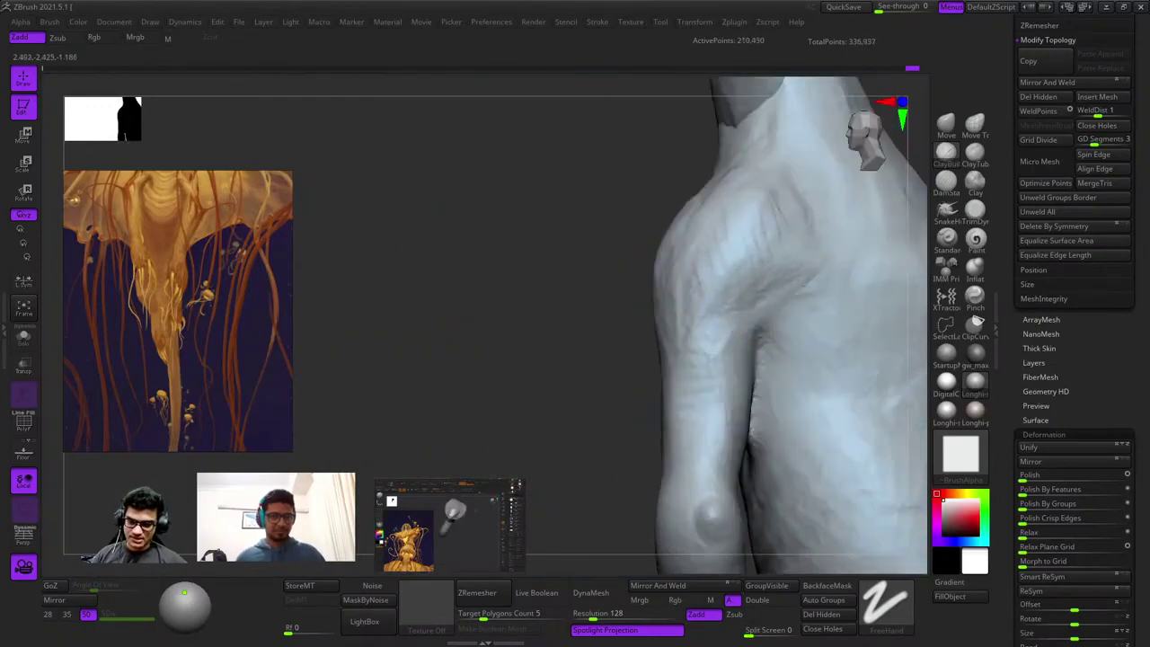
{"action": "mouse_move", "coordinate": [611, 323]}
{"action": "right_mouse_down"}
{"action": "mouse_move", "coordinate": [719, 267]}
{"action": "mouse_move", "coordinate": [780, 297]}
{"action": "right_mouse_up"}
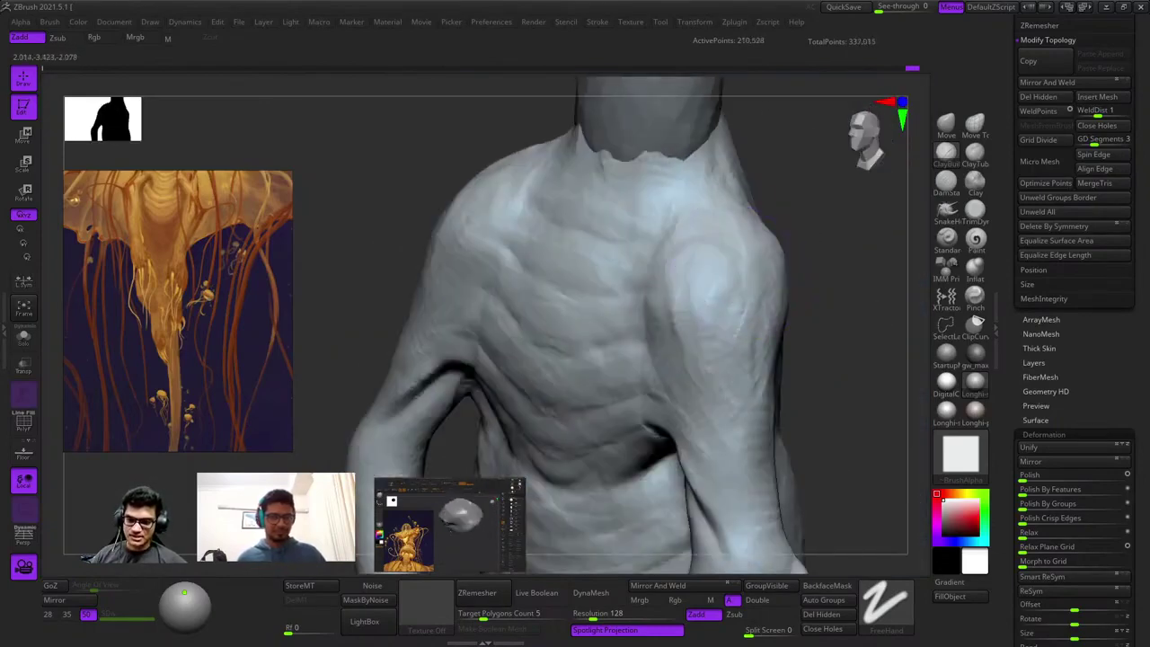
{"action": "mouse_move", "coordinate": [745, 398]}
{"action": "right_mouse_down"}
{"action": "mouse_move", "coordinate": [685, 312]}
{"action": "mouse_move", "coordinate": [719, 359]}
{"action": "right_mouse_up"}
{"action": "key", "text": "shift+f"}
{"action": "key", "text": "shift+f"}
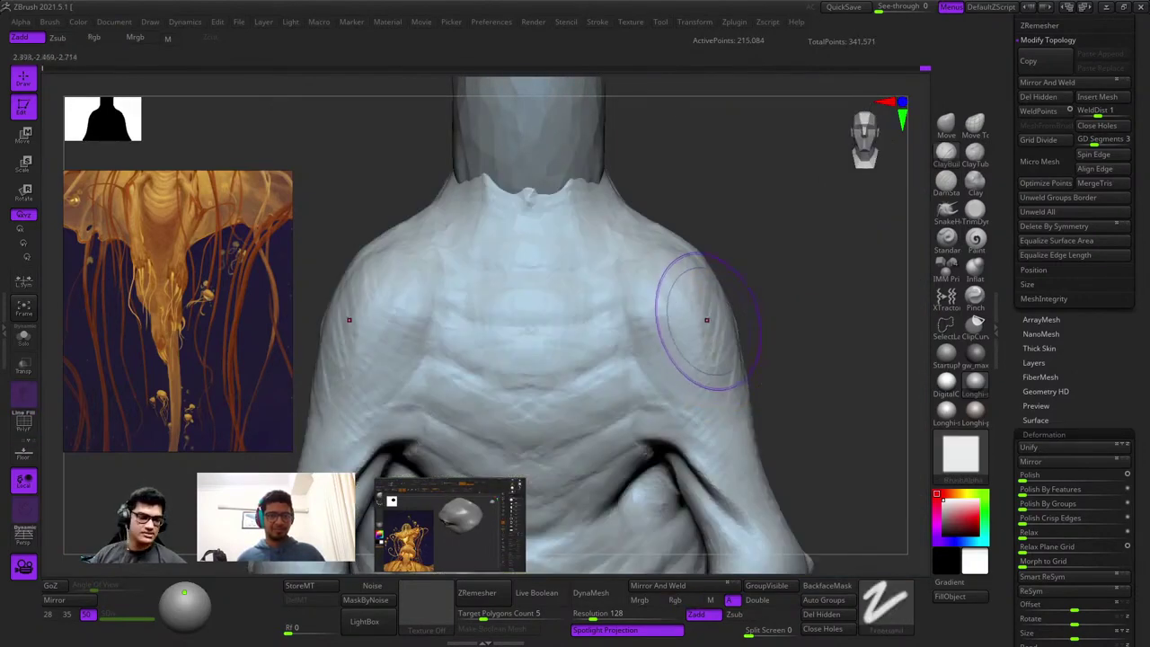
Examine the shoulders and torso from the front and side, and the whole creature in profile.
{"action": "key", "text": "f"}
{"action": "key", "text": "shift+f"}
{"action": "key", "text": "shift+f"}
{"action": "right_click_drag", "start_coordinate": [519, 266], "coordinate": [687, 346], "text": "alt"}
{"action": "key", "text": "ctrl+z"}
{"action": "key", "text": "ctrl+z"}
{"action": "key", "text": "ctrl+z"}
{"action": "key", "text": "ctrl+z"}
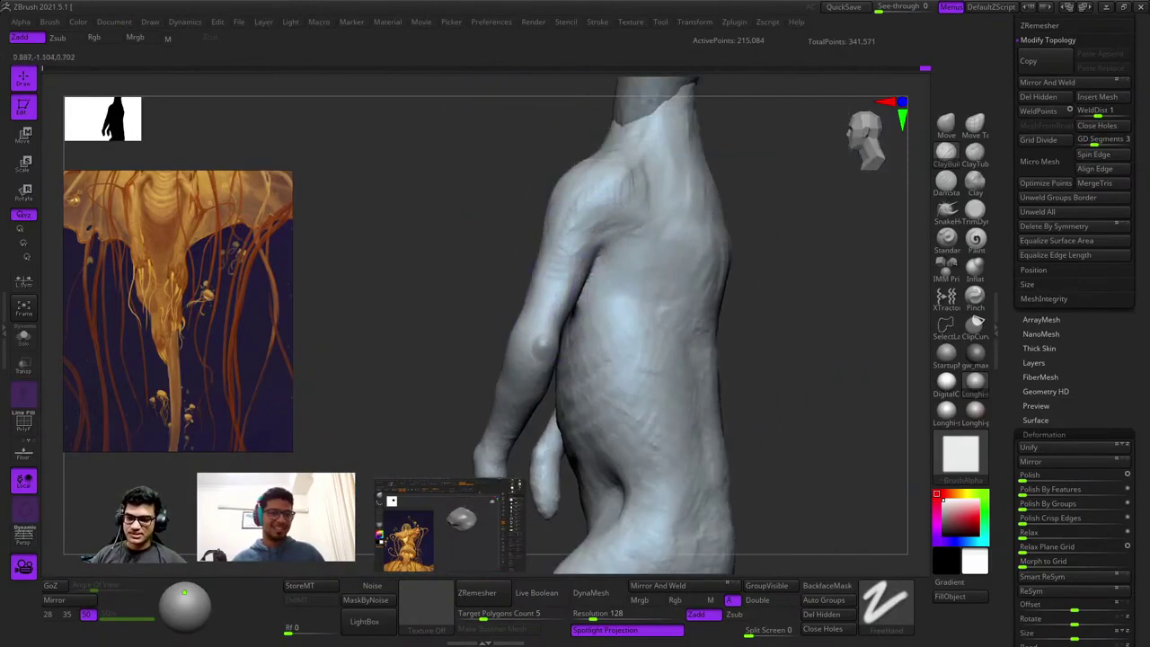
{"action": "key", "text": "ctrl+z"}
{"action": "key", "text": "ctrl+z"}
{"action": "key", "text": "ctrl+z"}
{"action": "key", "text": "ctrl+z"}
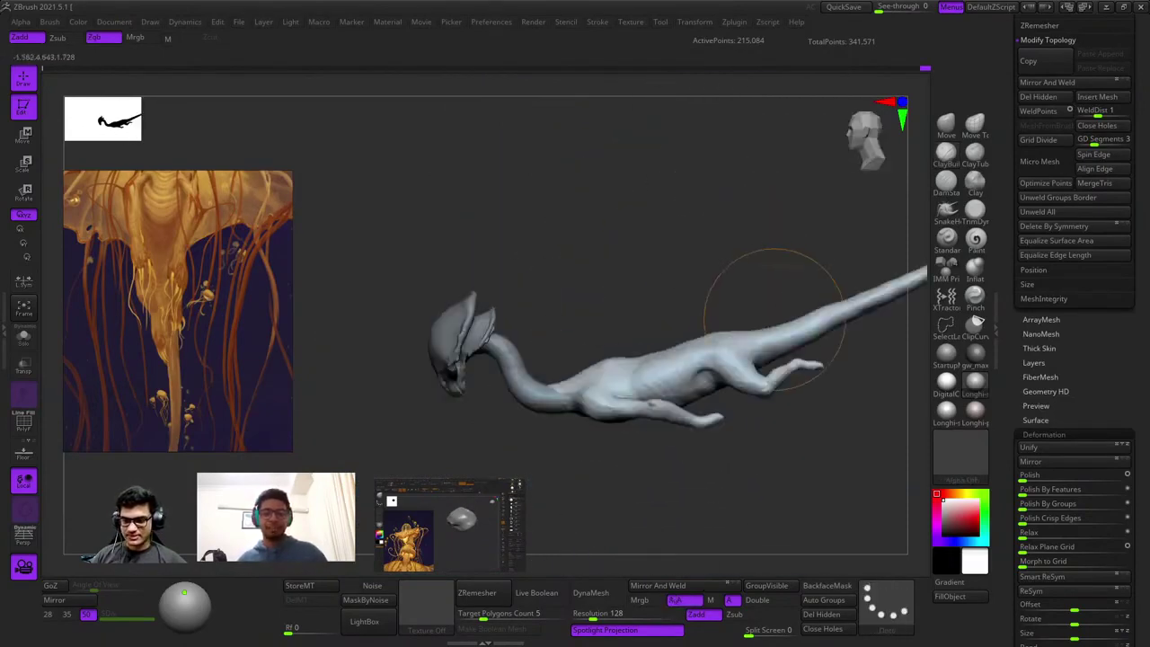
Build up the base of the tail behind the hips with ClayBuildup strokes.
{"action": "mouse_move", "coordinate": [633, 296]}
{"action": "right_mouse_down", "text": "ctrl"}
{"action": "mouse_move", "coordinate": [599, 359]}
{"action": "mouse_move", "coordinate": [609, 395]}
{"action": "right_mouse_up", "text": "ctrl"}
{"action": "right_click", "coordinate": [609, 395]}
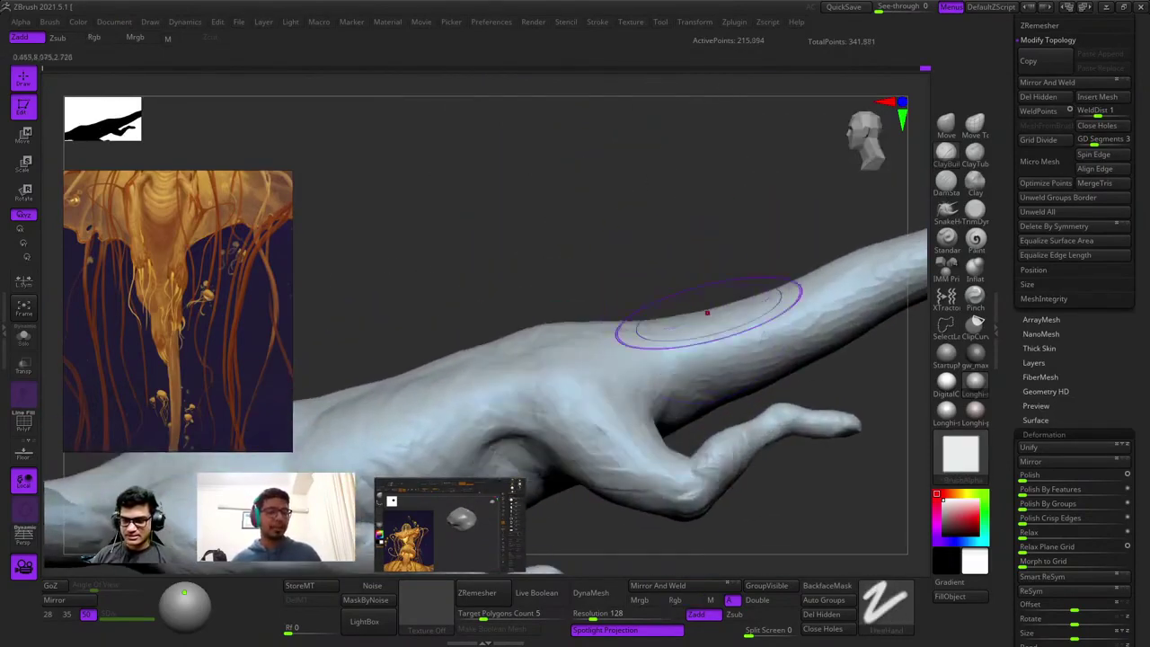
{"action": "key", "text": "ctrl+z"}
{"action": "key", "text": "ctrl+z"}
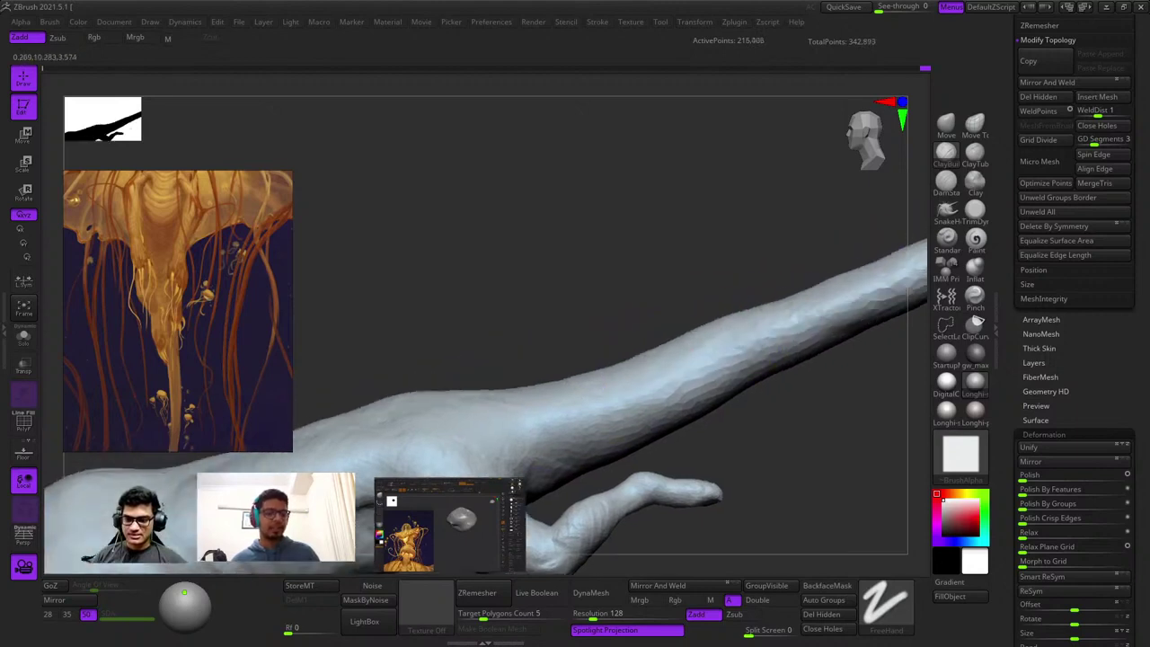
{"action": "right_click_drag", "start_coordinate": [761, 279], "coordinate": [675, 269]}
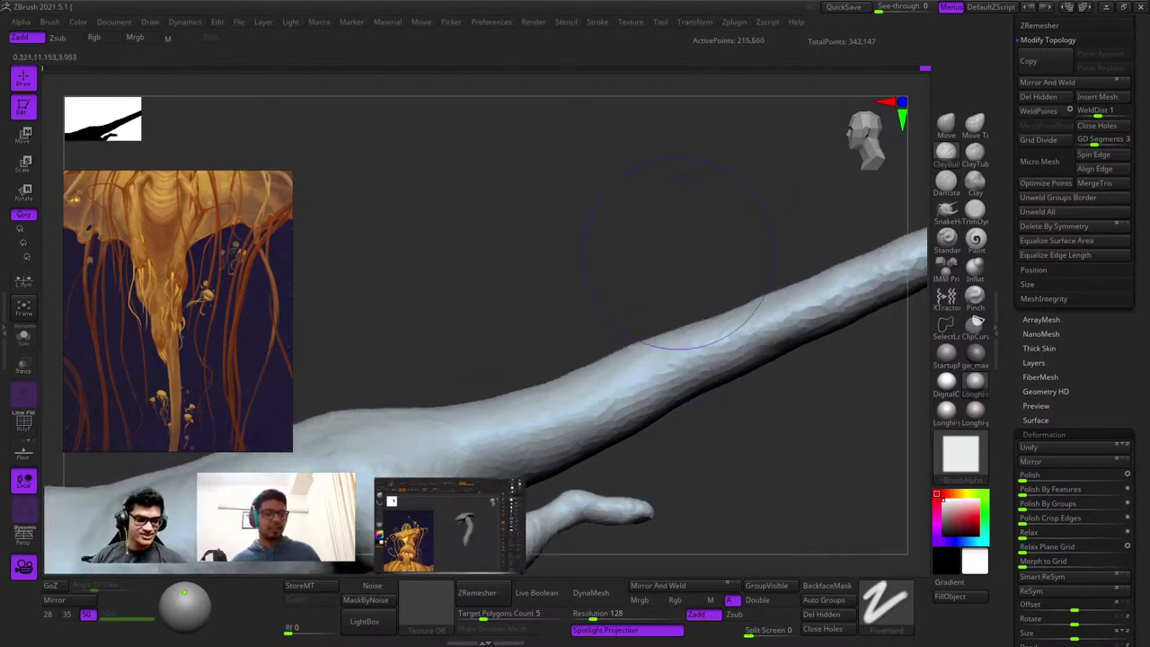
Extend the ClayBuildup strokes along the middle of the tail towards its end.
{"action": "key", "text": "ctrl+shift+z"}
{"action": "key", "text": "ctrl+shift+z"}
{"action": "key", "text": "ctrl+shift+z"}
{"action": "key", "text": "ctrl+shift+z"}
{"action": "key", "text": "ctrl+shift+z"}
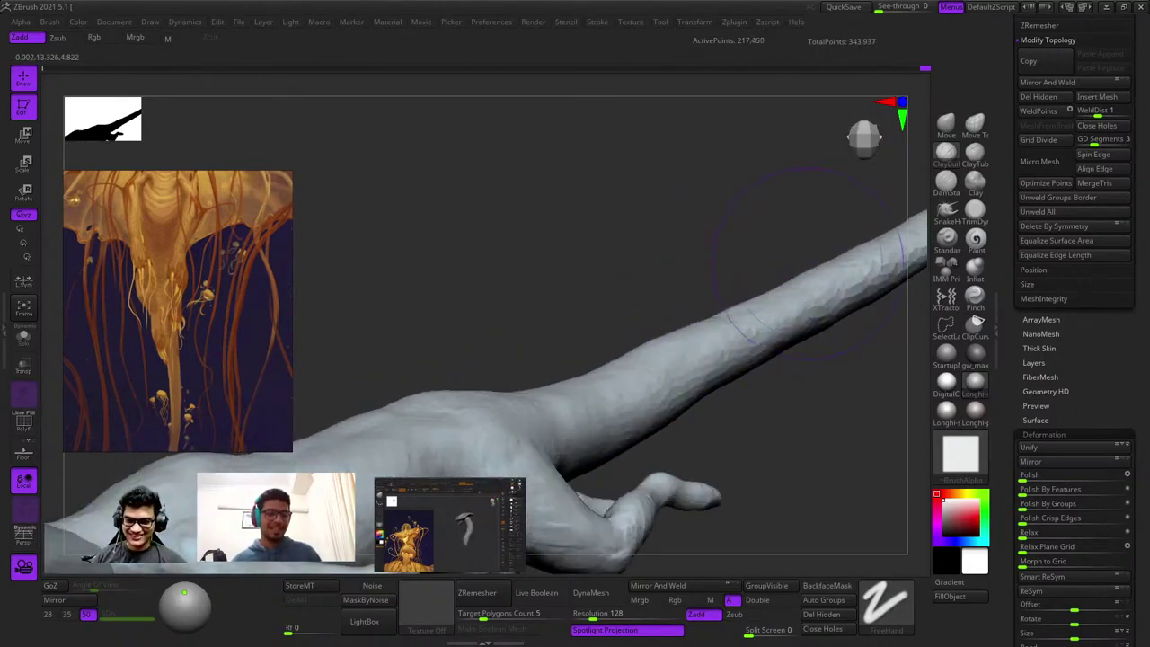
{"action": "right_click_drag", "start_coordinate": [809, 377], "coordinate": [790, 413], "text": "ctrl"}
{"action": "key", "text": "ctrl+z"}
{"action": "key", "text": "ctrl+z"}
{"action": "key", "text": "ctrl+z"}
{"action": "key", "text": "ctrl+z"}
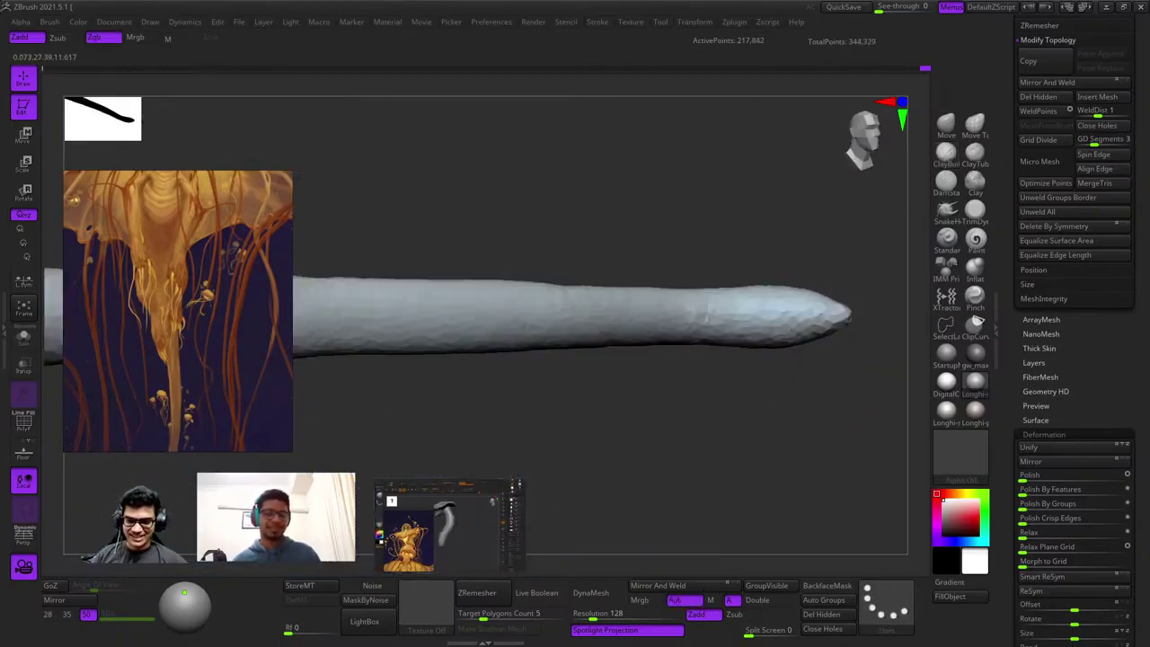
Adjust the brush and widen both sides of the tail tip into a pointed paddle shape with ClayBuildup.
{"action": "right_click", "coordinate": [659, 403]}
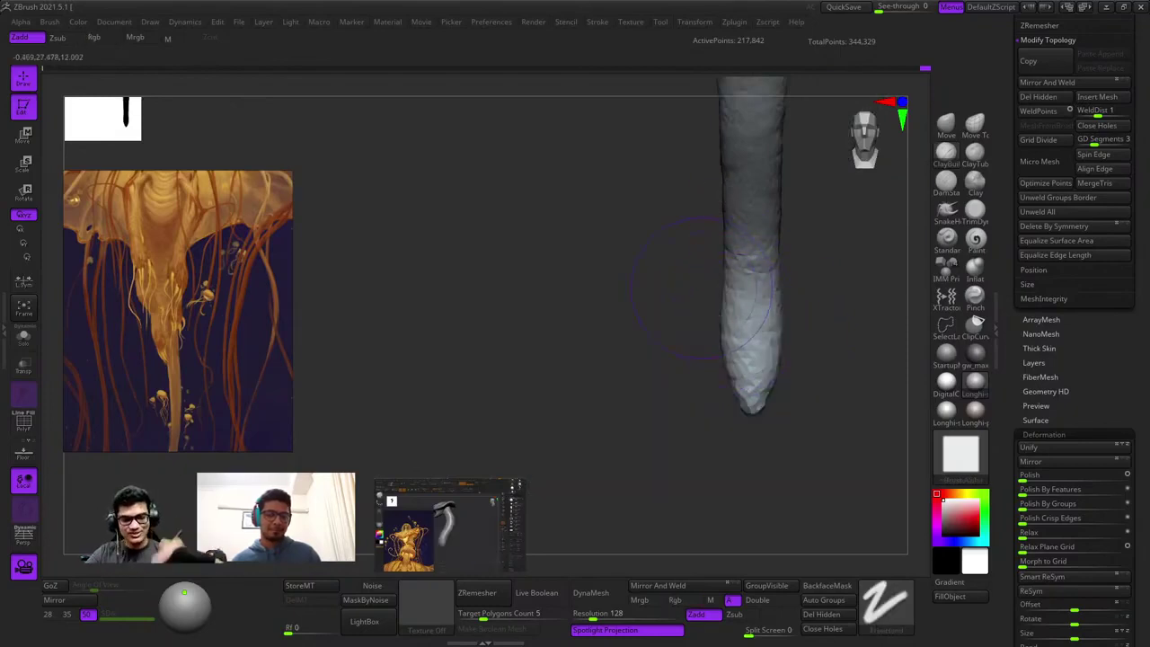
{"action": "right_click_drag", "start_coordinate": [751, 349], "coordinate": [682, 378]}
{"action": "right_click", "coordinate": [683, 378]}
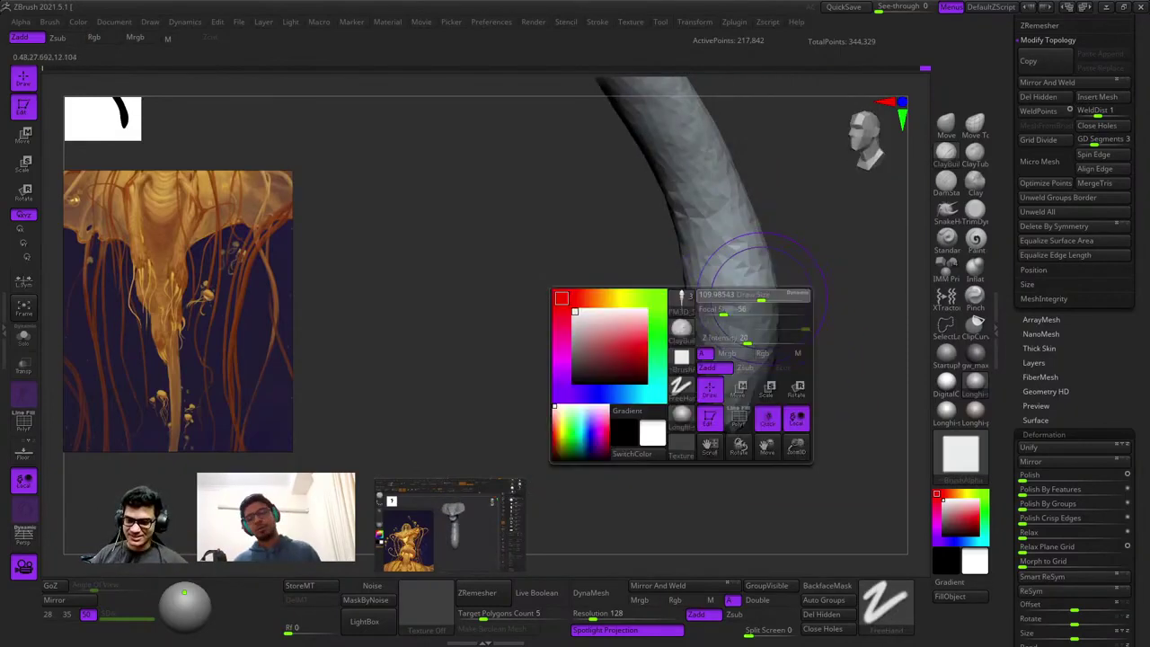
{"action": "key", "text": "ctrl+z"}
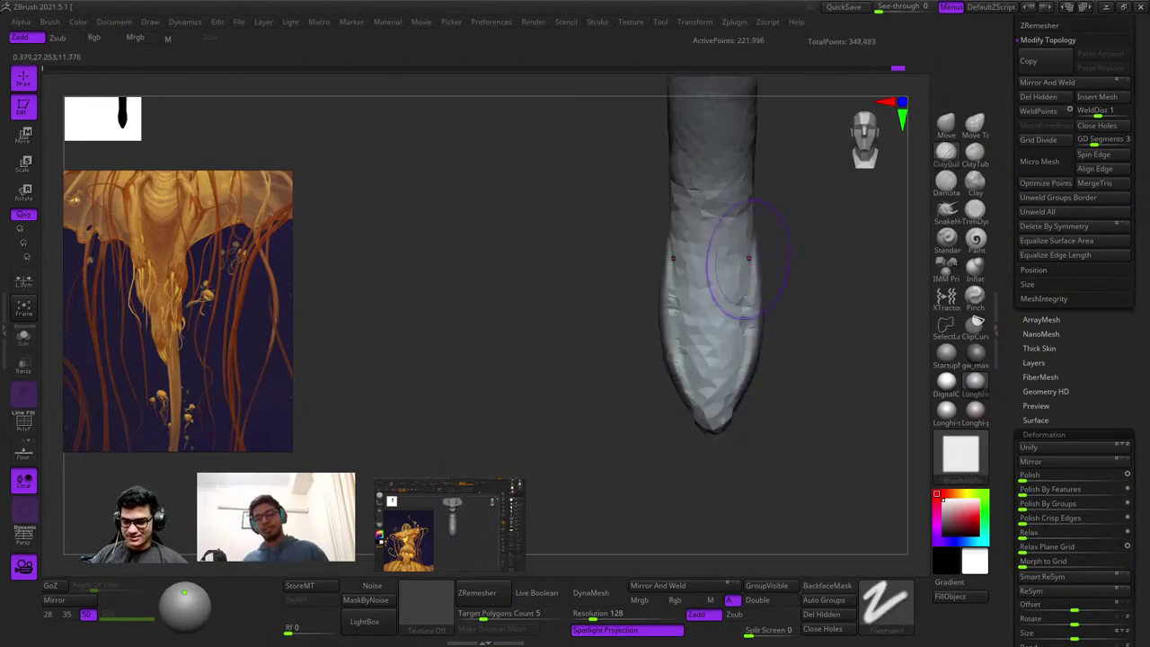
{"action": "right_click_drag", "start_coordinate": [698, 429], "coordinate": [701, 413], "text": "ctrl"}
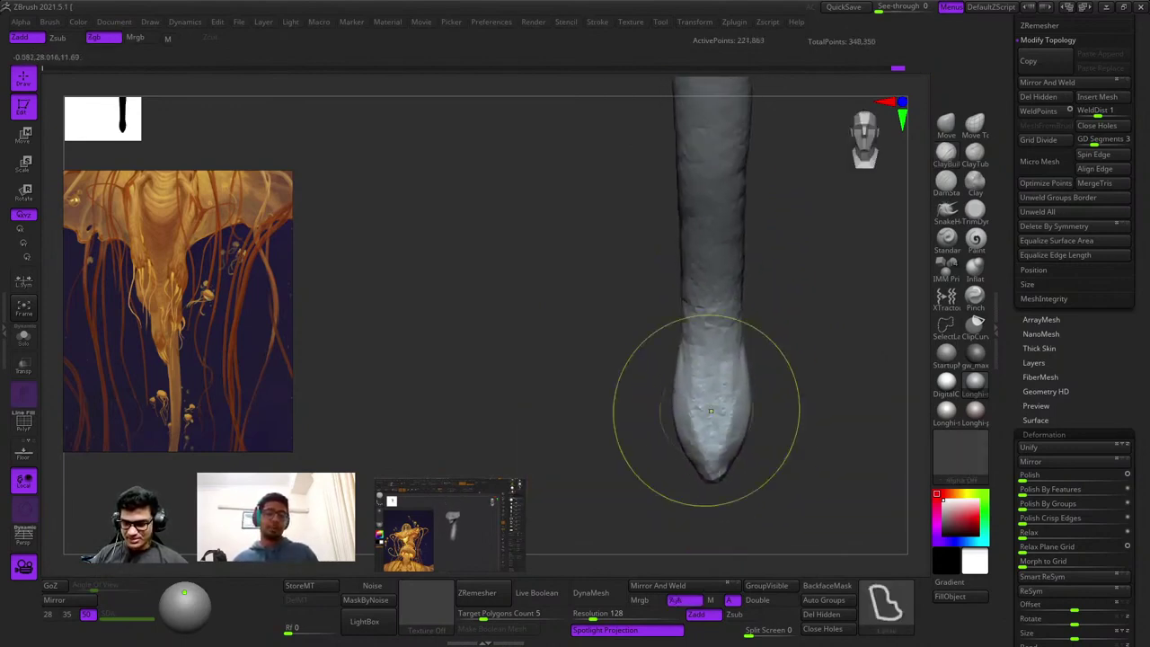
Sculpt the flat face of the tail tip with ClayBuildup strokes and blend it into its raised edges.
{"action": "left_click_drag", "start_coordinate": [701, 412], "coordinate": [712, 434]}
{"action": "mouse_move", "coordinate": [707, 423]}
{"action": "right_mouse_down"}
{"action": "mouse_move", "coordinate": [763, 421]}
{"action": "mouse_move", "coordinate": [759, 463]}
{"action": "right_mouse_up"}
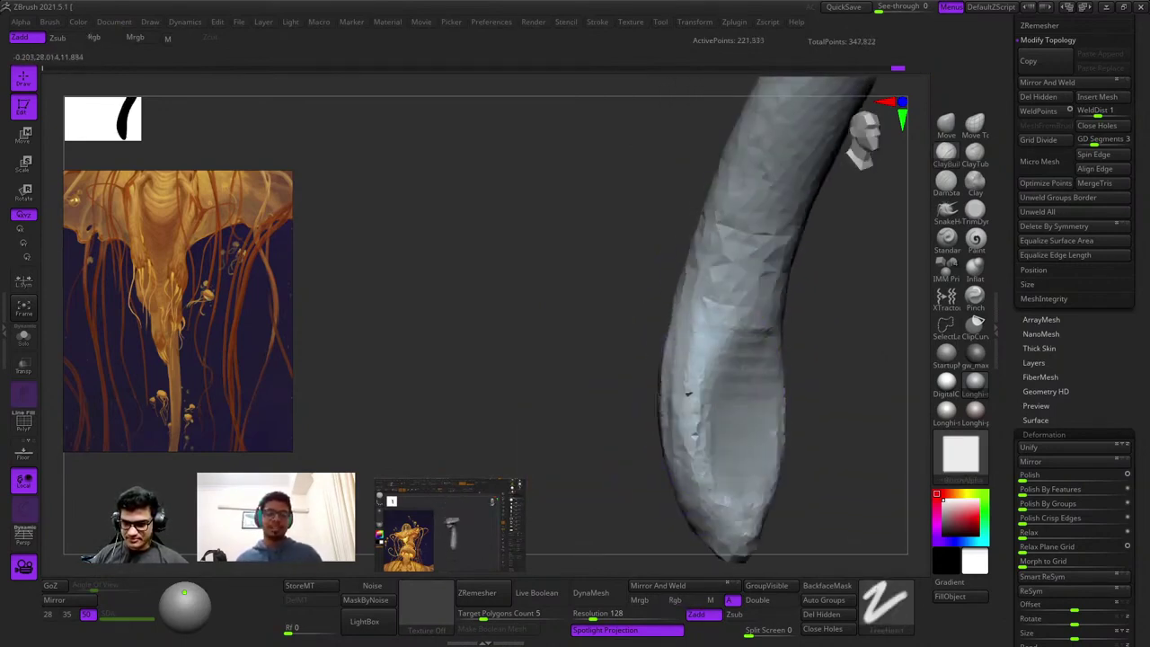
{"action": "mouse_move", "coordinate": [759, 463]}
{"action": "left_mouse_down", "text": "shift"}
{"action": "mouse_move", "coordinate": [711, 390]}
{"action": "mouse_move", "coordinate": [732, 393]}
{"action": "left_mouse_up", "text": "shift"}
{"action": "right_click_drag", "start_coordinate": [732, 393], "coordinate": [744, 322], "text": "alt"}
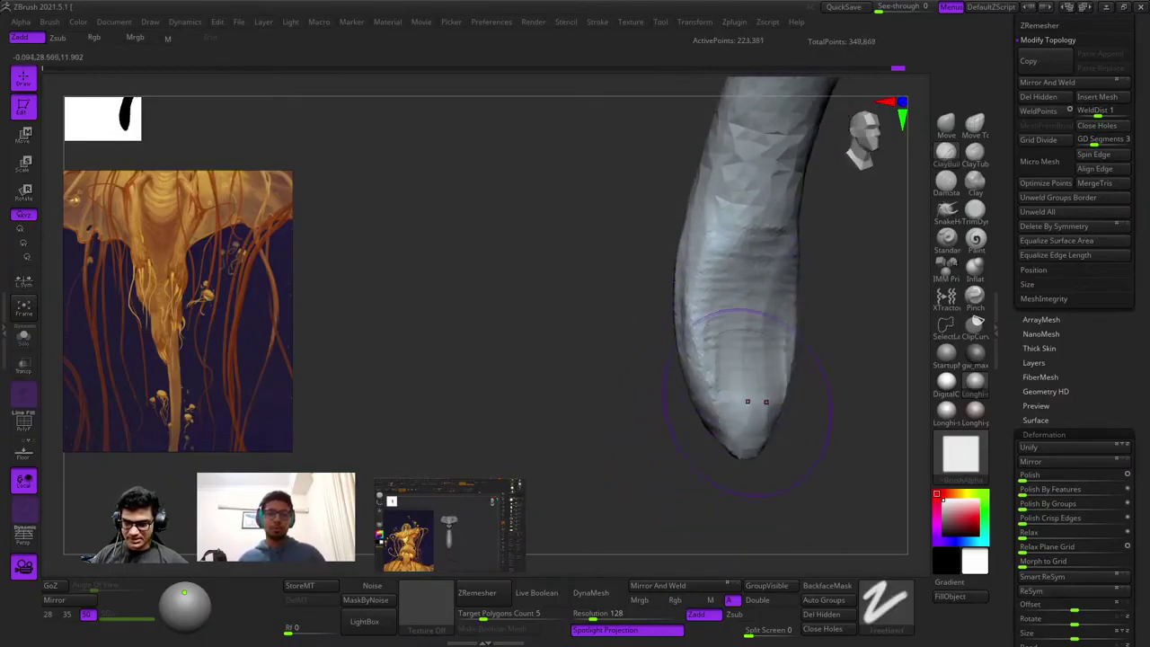
{"action": "left_click_drag", "start_coordinate": [716, 421], "coordinate": [744, 385], "text": "shift"}
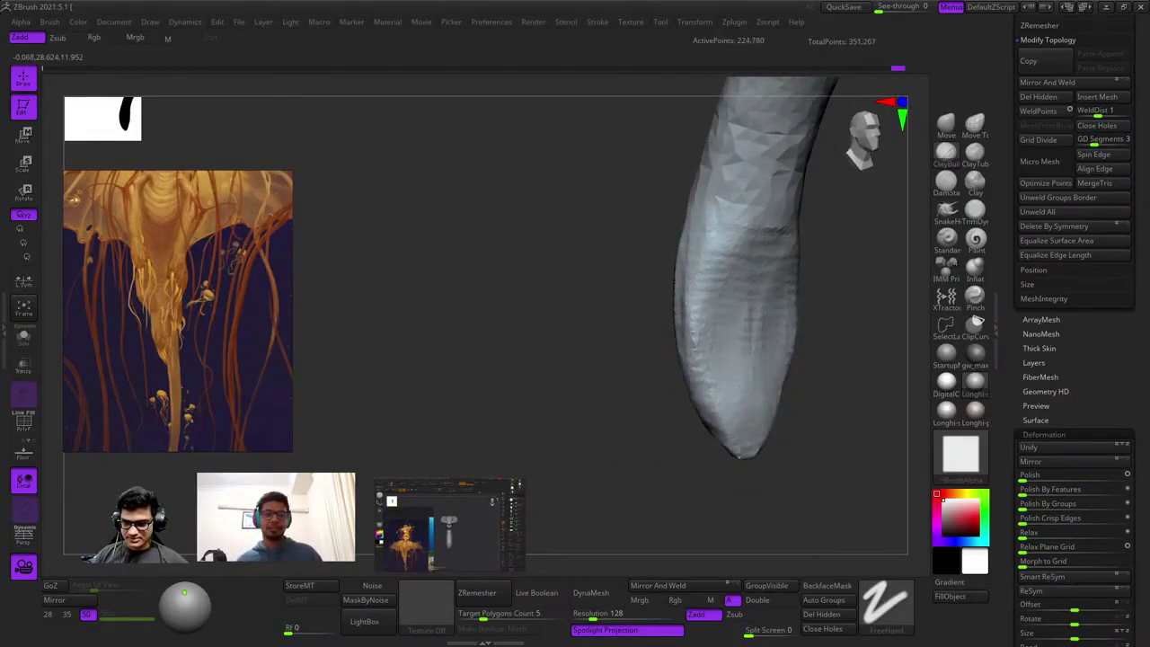
{"action": "key", "text": "ctrl+z"}
{"action": "key", "text": "ctrl+z"}
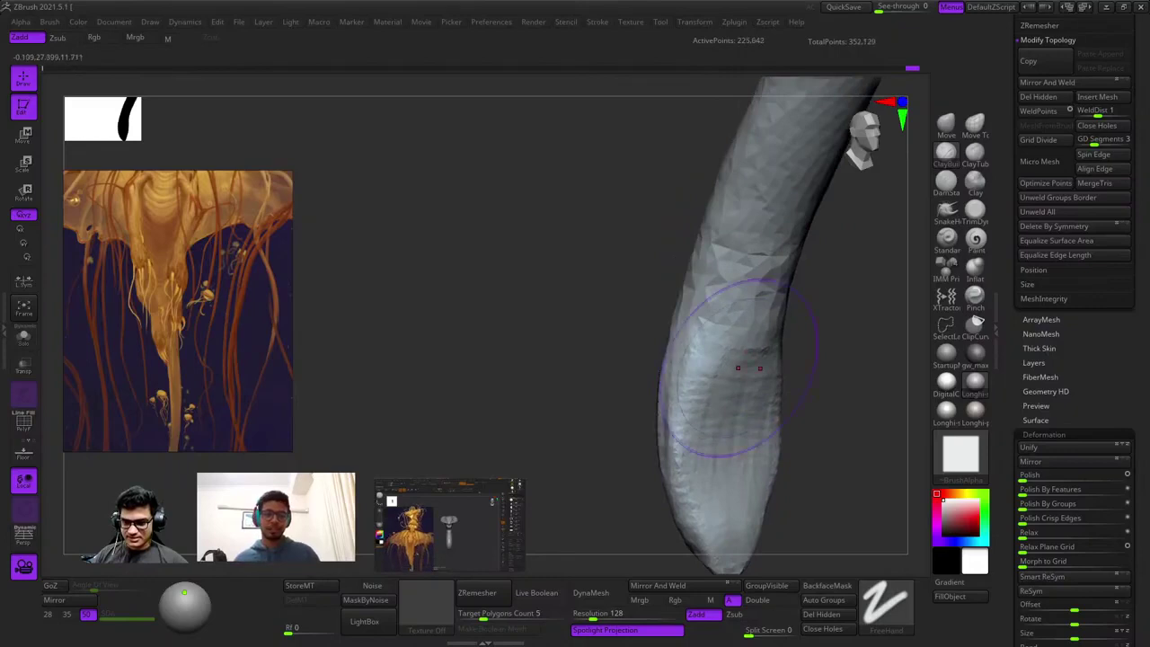
Build up the side and rim of the tail end with ClayBuildup, shaping a hollow between the edges.
{"action": "right_click_drag", "start_coordinate": [716, 344], "coordinate": [683, 344], "text": "shift"}
{"action": "mouse_move", "coordinate": [683, 344]}
{"action": "right_mouse_down", "text": "ctrl"}
{"action": "mouse_move", "coordinate": [709, 300]}
{"action": "mouse_move", "coordinate": [629, 325]}
{"action": "right_mouse_up", "text": "ctrl"}
{"action": "right_click_drag", "start_coordinate": [701, 312], "coordinate": [746, 260], "text": "alt"}
{"action": "right_click", "coordinate": [732, 275]}
{"action": "left_click_drag", "start_coordinate": [719, 269], "coordinate": [729, 289]}
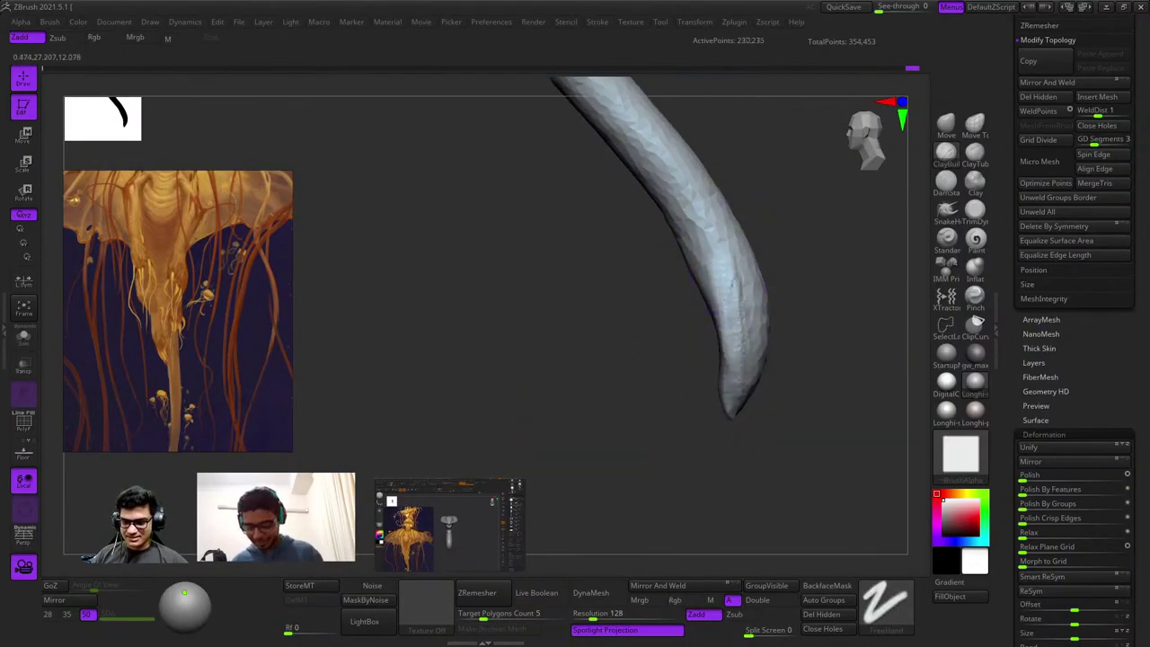
{"action": "key", "text": "ctrl+z"}
{"action": "key", "text": "space"}
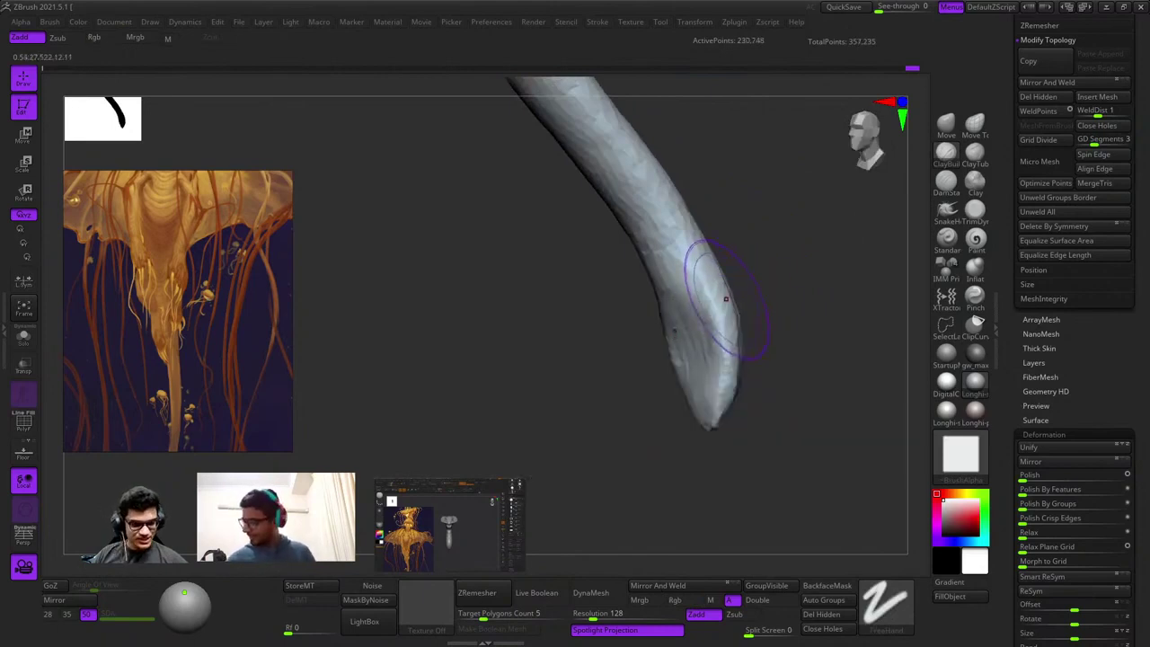
{"action": "right_click_drag", "start_coordinate": [660, 277], "coordinate": [713, 220]}
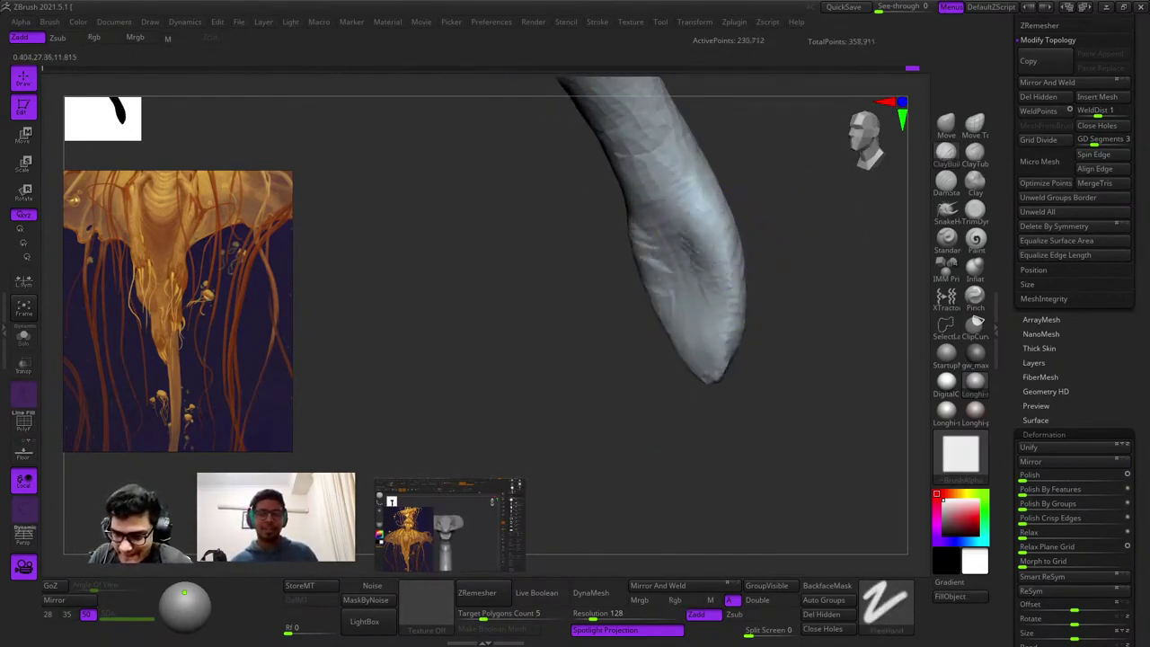
Shift the reference image to its lower stalk and compare it with the whole creature's tail.
{"action": "key", "text": "ctrl+z"}
{"action": "key", "text": "ctrl+z"}
{"action": "key", "text": "ctrl+z"}
{"action": "key", "text": "ctrl+z"}
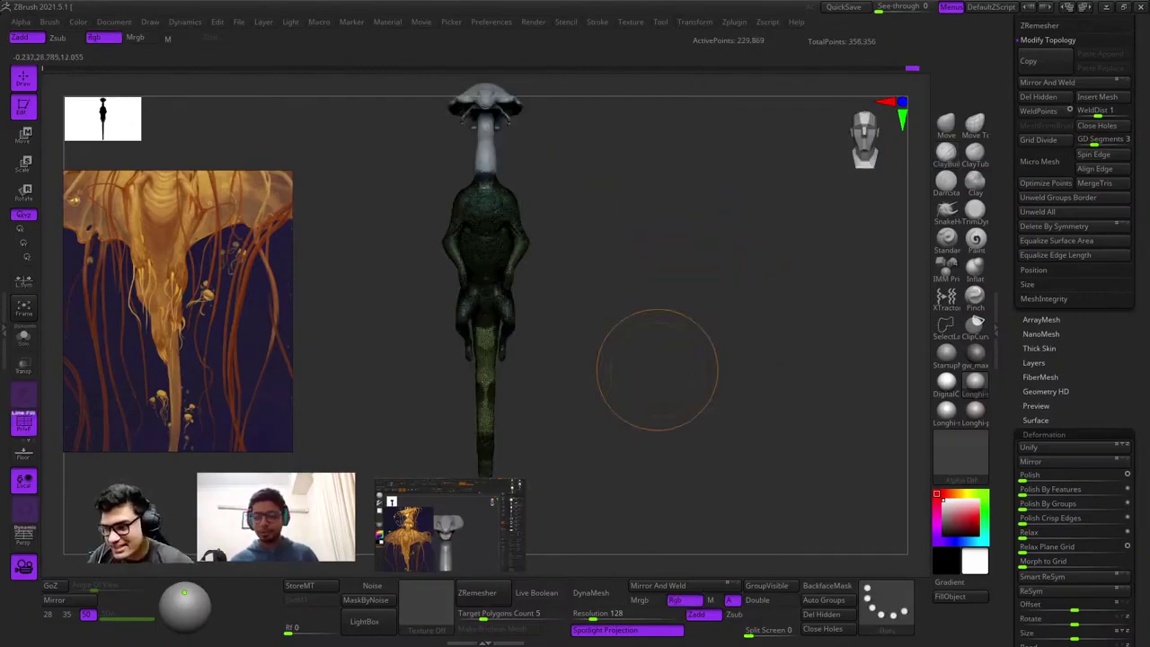
{"action": "key", "text": "shift+f"}
{"action": "mouse_move", "coordinate": [178, 323]}
{"action": "middle_mouse_down"}
{"action": "mouse_move", "coordinate": [178, 409]}
{"action": "mouse_move", "coordinate": [192, 153]}
{"action": "middle_mouse_up"}
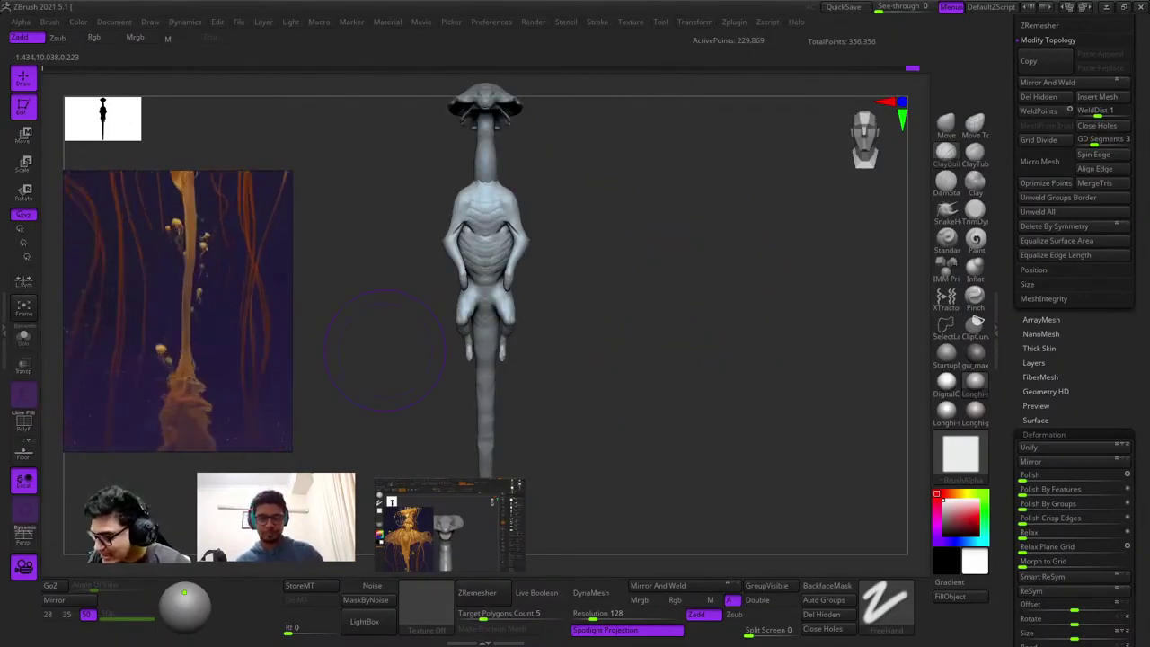
{"action": "right_click_drag", "start_coordinate": [385, 350], "coordinate": [509, 82], "text": "alt"}
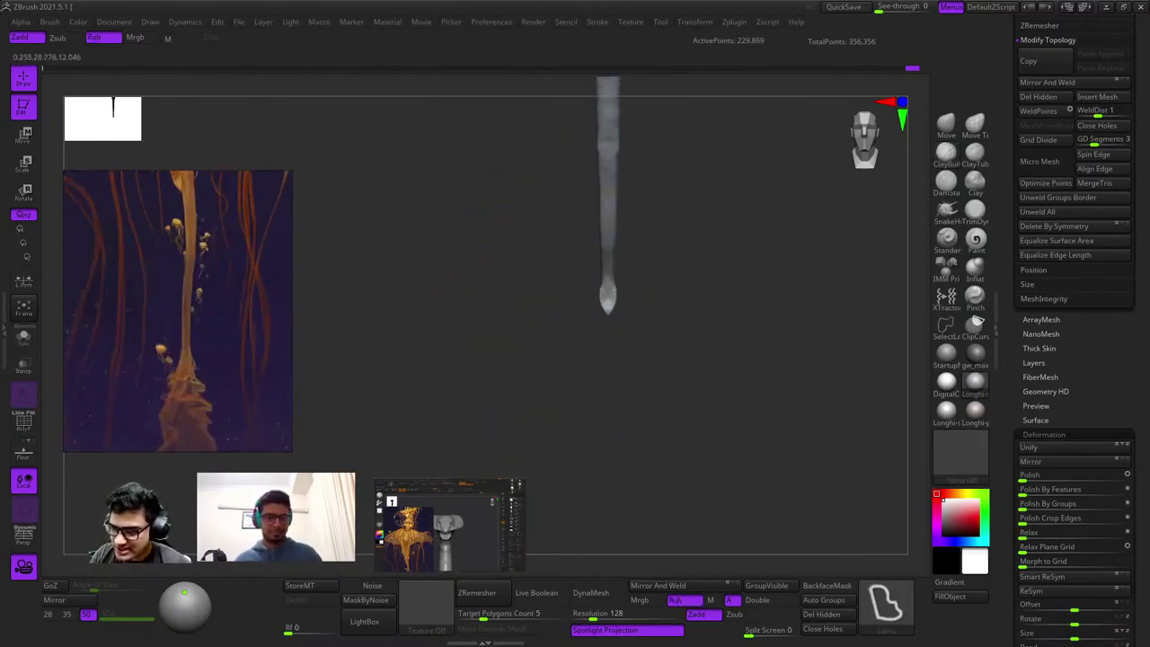
Pull the tail tip downward with the SnakeHook brush to lengthen it into a straight, blunt end.
{"action": "right_click_drag", "start_coordinate": [655, 320], "coordinate": [764, 400], "text": "ctrl"}
{"action": "key", "text": "ctrl+z"}
{"action": "key", "text": "ctrl+z"}
{"action": "key", "text": "ctrl+z"}
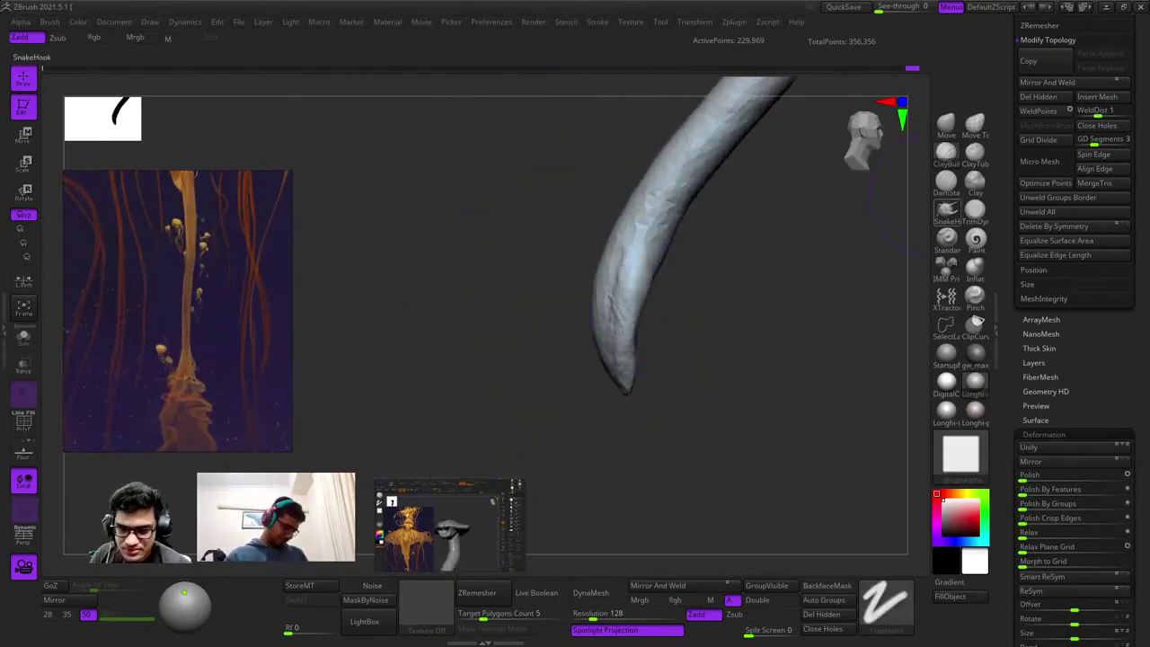
{"action": "key", "text": "ctrl+z"}
{"action": "key", "text": "ctrl+z"}
{"action": "key", "text": "ctrl+z"}
{"action": "key", "text": "ctrl+z"}
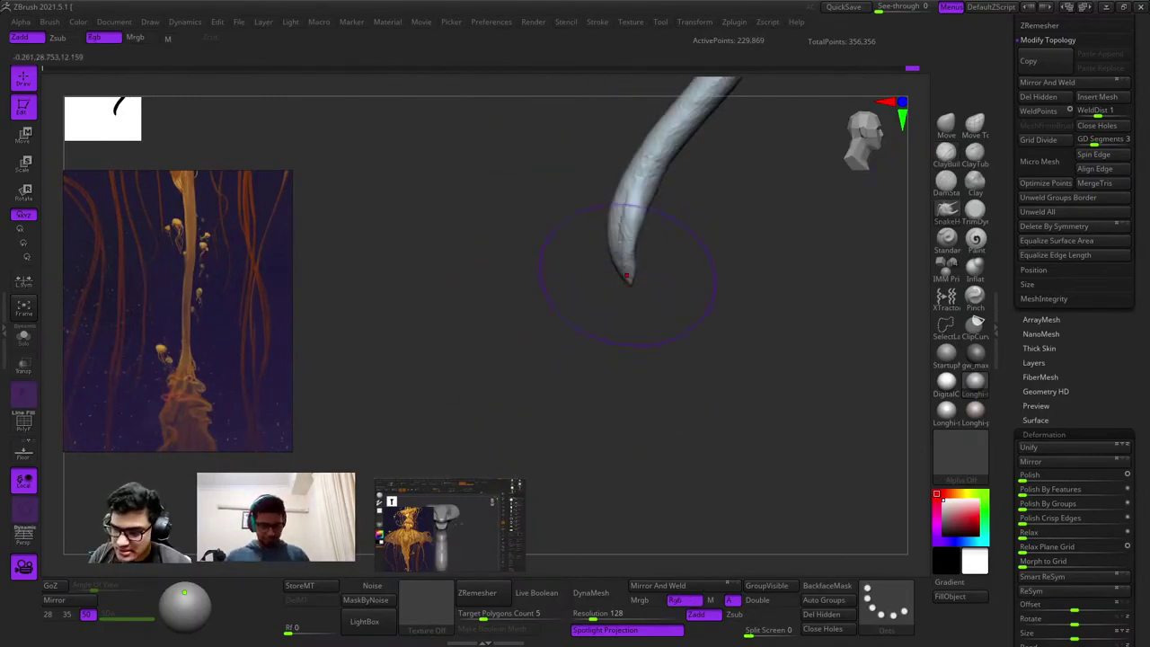
{"action": "key", "text": "ctrl+z"}
{"action": "key", "text": "ctrl+z"}
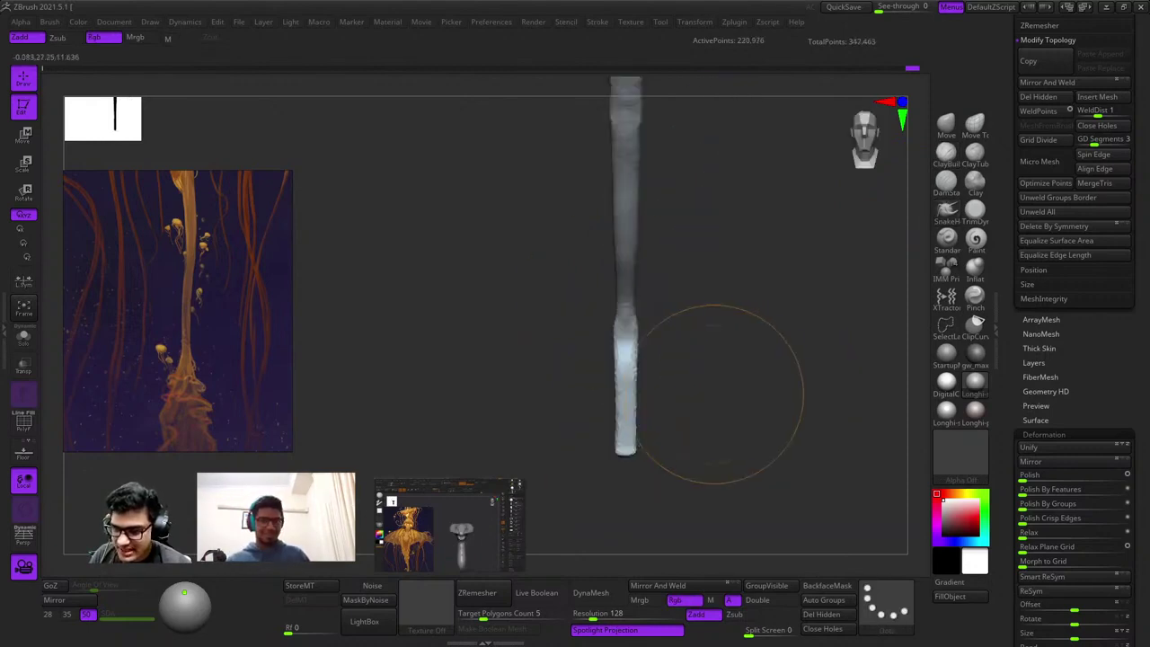
{"action": "key", "text": "ctrl+z"}
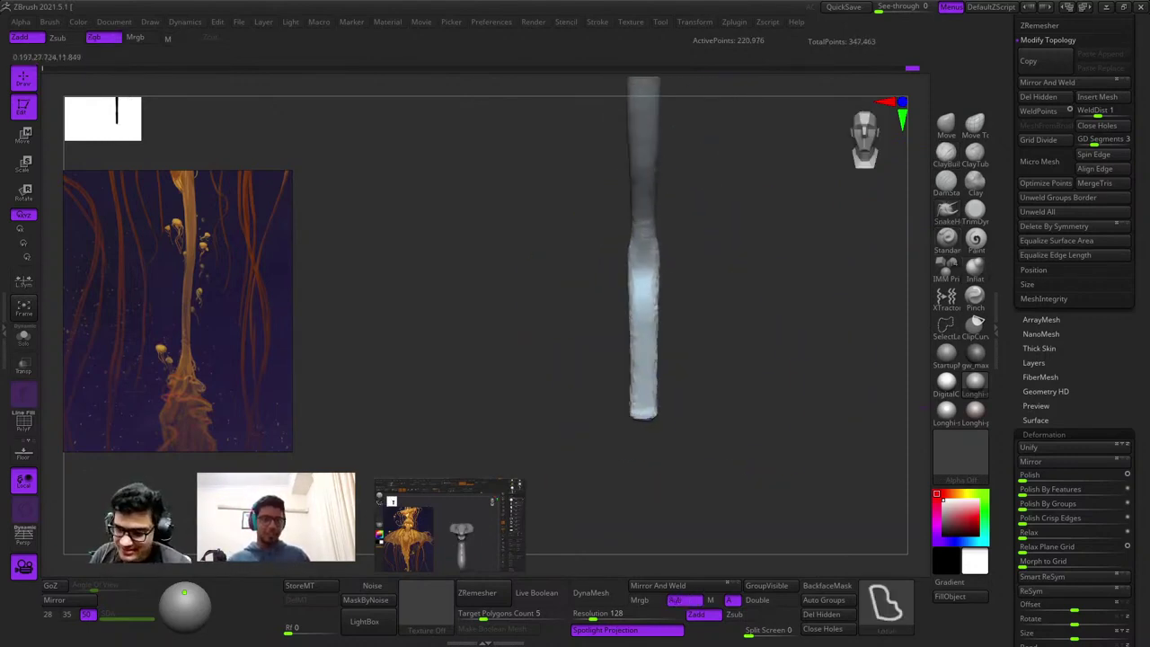
Swell the end of the tail into a rounded bulb with the Inflate brush and smooth its transition.
{"action": "mouse_move", "coordinate": [641, 328]}
{"action": "left_mouse_down"}
{"action": "mouse_move", "coordinate": [640, 364]}
{"action": "mouse_move", "coordinate": [620, 370]}
{"action": "mouse_move", "coordinate": [640, 251]}
{"action": "left_mouse_up"}
{"action": "left_click_drag", "start_coordinate": [723, 283], "coordinate": [602, 291]}
{"action": "mouse_move", "coordinate": [649, 216]}
{"action": "left_mouse_down", "text": "shift"}
{"action": "mouse_move", "coordinate": [667, 305]}
{"action": "mouse_move", "coordinate": [649, 232]}
{"action": "left_mouse_up", "text": "shift"}
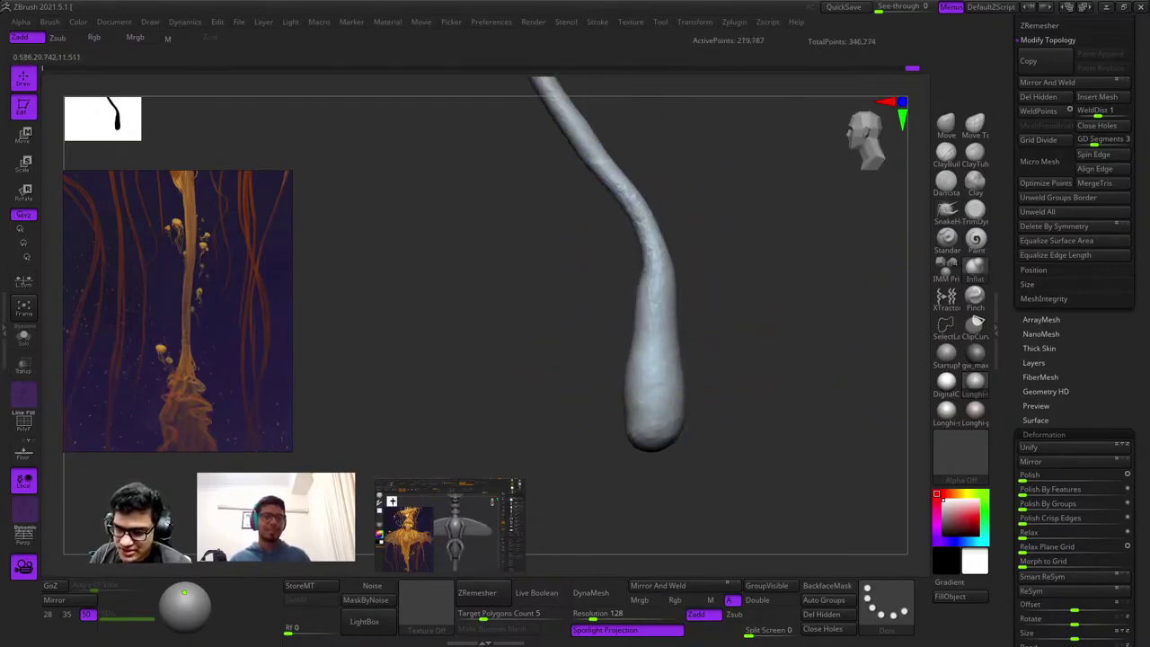
Carve a long vertical groove down the middle of the tail bulb with the DamStandard brush.
{"action": "left_click_drag", "start_coordinate": [697, 333], "coordinate": [751, 287]}
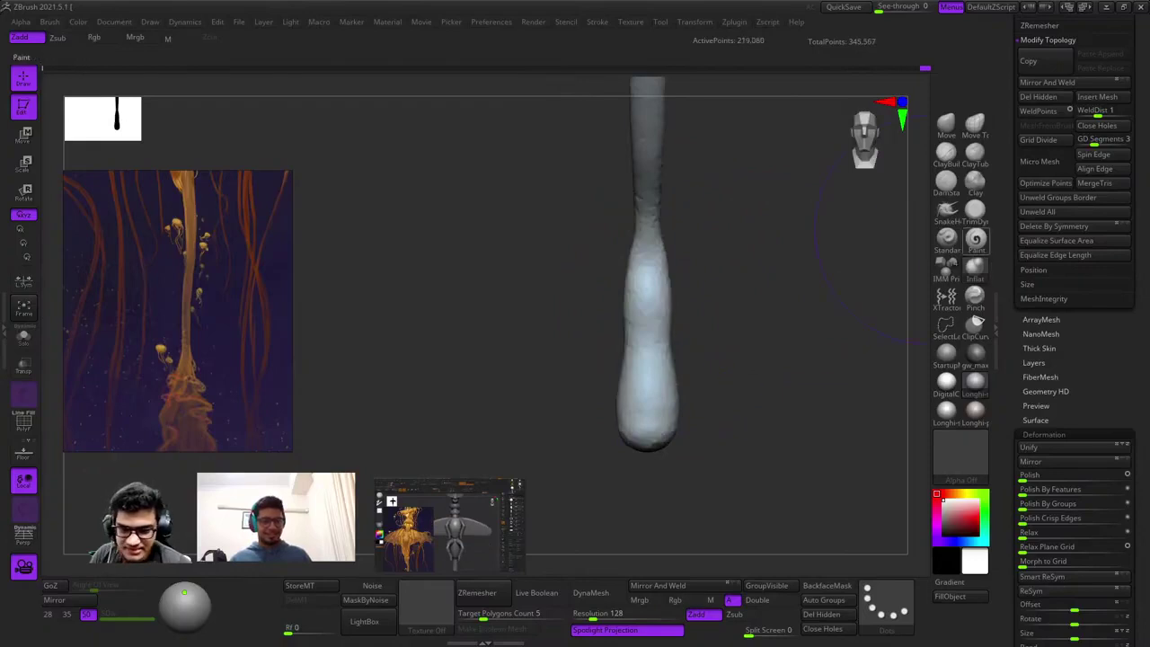
{"action": "key", "text": "alt"}
{"action": "left_click_drag", "start_coordinate": [625, 371], "coordinate": [627, 422], "text": "alt"}
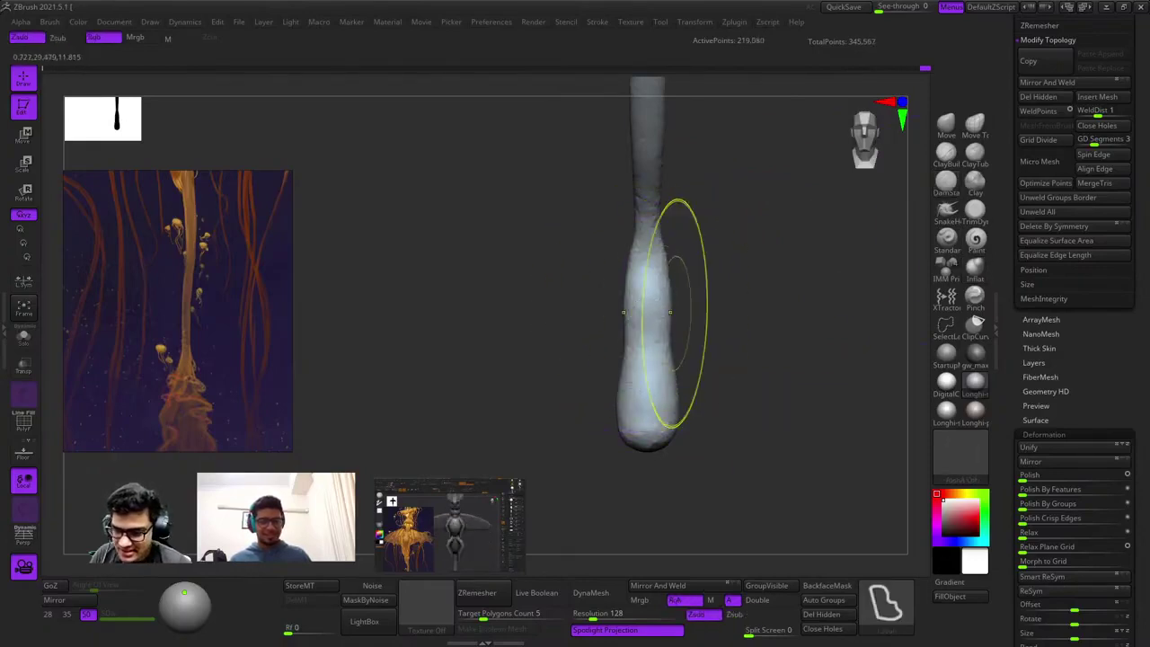
{"action": "mouse_move", "coordinate": [675, 314]}
{"action": "right_mouse_down", "text": "ctrl"}
{"action": "mouse_move", "coordinate": [654, 270]}
{"action": "mouse_move", "coordinate": [651, 294]}
{"action": "right_mouse_up", "text": "ctrl"}
{"action": "left_click_drag", "start_coordinate": [660, 271], "coordinate": [674, 503]}
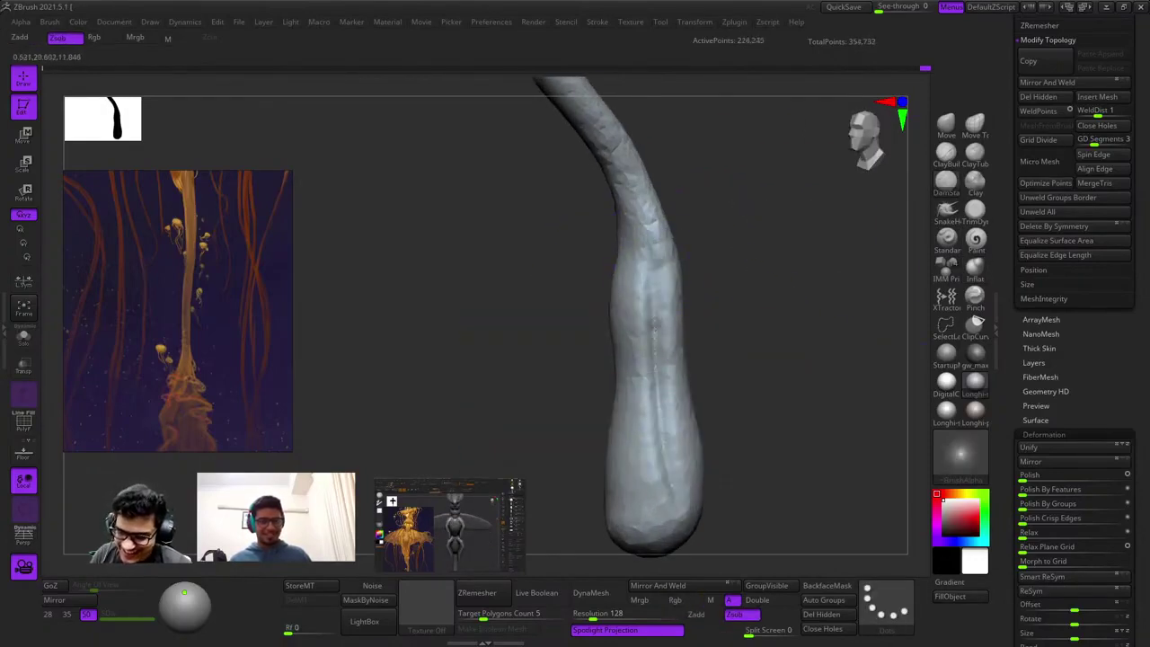
{"action": "left_click_drag", "start_coordinate": [654, 328], "coordinate": [670, 516]}
{"action": "right_click_drag", "start_coordinate": [639, 400], "coordinate": [719, 287], "text": "alt"}
{"action": "key", "text": "space"}
Cut further lengthwise grooves down the front of the bulb, running from its neck to the rounded tip.
{"action": "left_click_drag", "start_coordinate": [656, 149], "coordinate": [688, 405]}
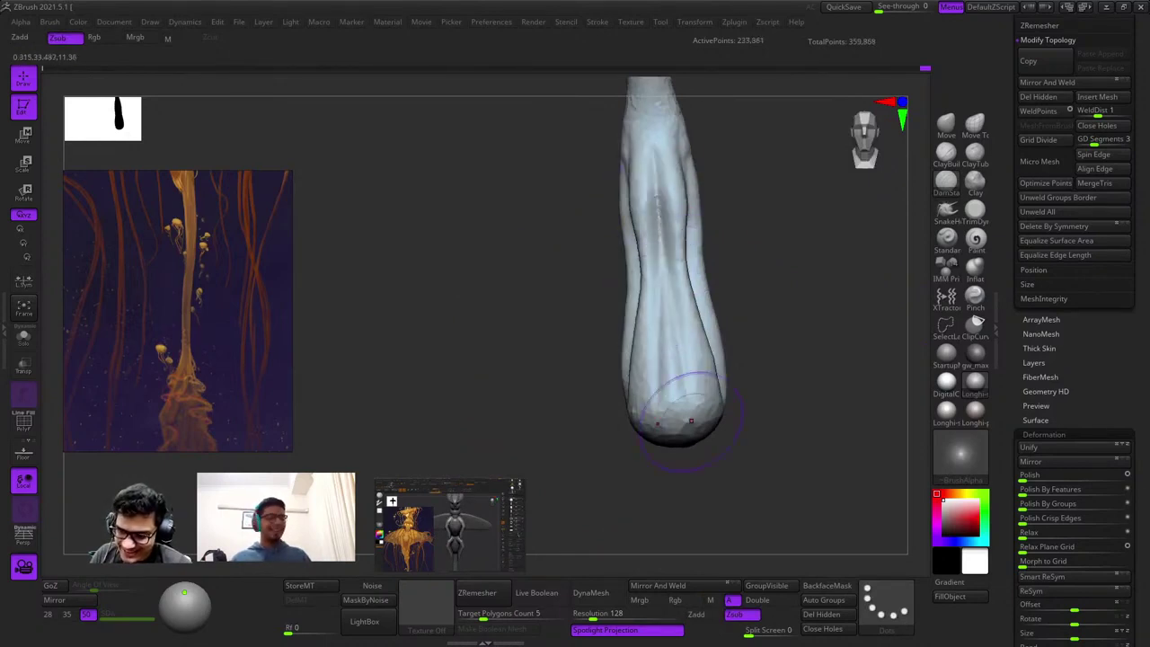
{"action": "left_click_drag", "start_coordinate": [666, 281], "coordinate": [685, 423]}
{"action": "mouse_move", "coordinate": [670, 354]}
{"action": "right_mouse_down"}
{"action": "mouse_move", "coordinate": [732, 359]}
{"action": "mouse_move", "coordinate": [646, 249]}
{"action": "mouse_move", "coordinate": [716, 367]}
{"action": "mouse_move", "coordinate": [659, 282]}
{"action": "right_mouse_up"}
{"action": "left_click_drag", "start_coordinate": [659, 282], "coordinate": [701, 423]}
{"action": "left_click_drag", "start_coordinate": [665, 329], "coordinate": [739, 509]}
{"action": "key", "text": "ctrl+z"}
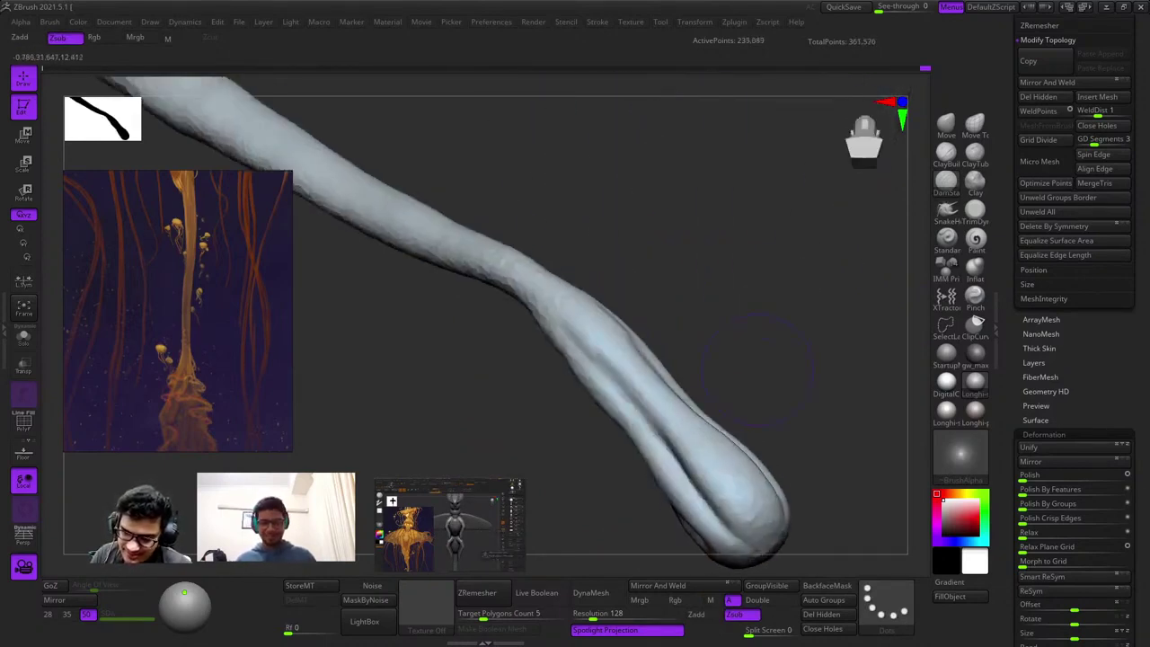
Carve deep parallel grooves along the side and back of the tail bulb.
{"action": "right_click_drag", "start_coordinate": [635, 335], "coordinate": [656, 394]}
{"action": "left_click_drag", "start_coordinate": [598, 325], "coordinate": [685, 460]}
{"action": "left_click_drag", "start_coordinate": [661, 410], "coordinate": [737, 541]}
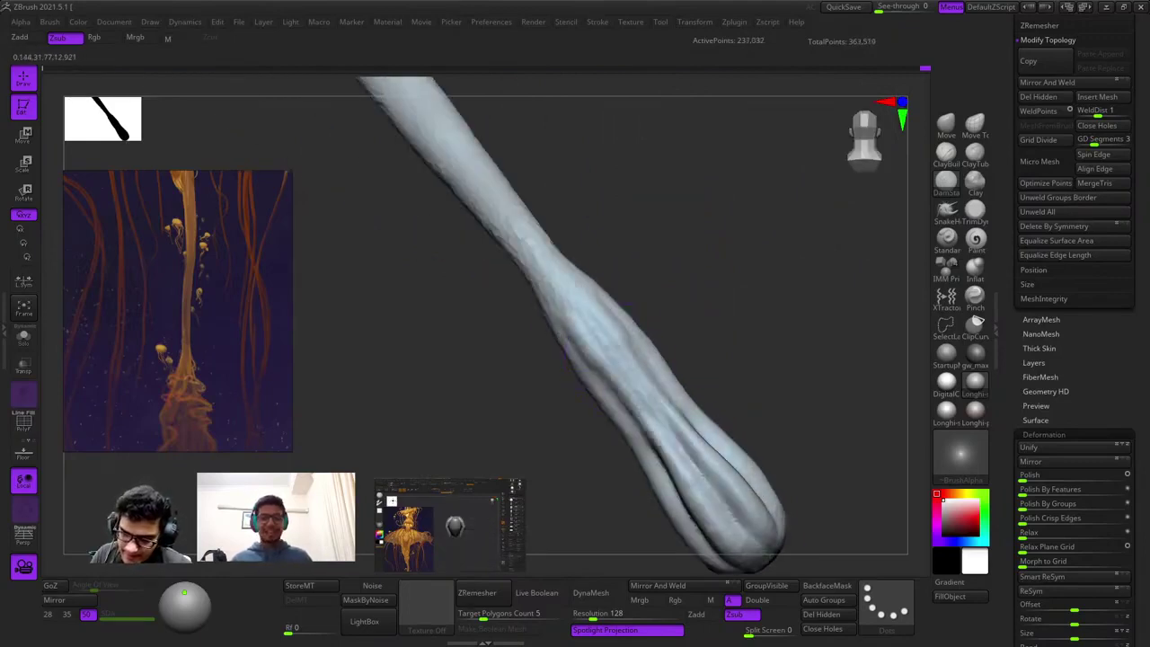
{"action": "mouse_move", "coordinate": [737, 541]}
{"action": "right_mouse_down", "text": "alt"}
{"action": "mouse_move", "coordinate": [718, 433]}
{"action": "mouse_move", "coordinate": [787, 440]}
{"action": "mouse_move", "coordinate": [760, 354]}
{"action": "mouse_move", "coordinate": [747, 365]}
{"action": "right_mouse_up", "text": "alt"}
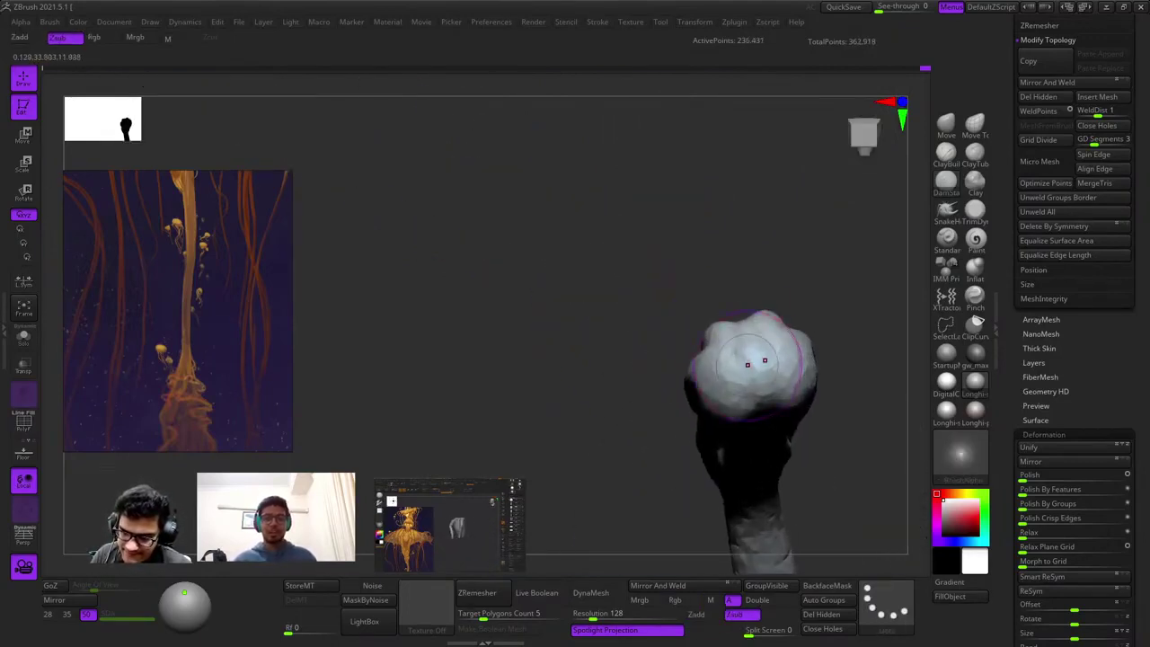
Continue the grooves over the underside of the bulb, dividing the tip into lobes with a blunt end.
{"action": "key", "text": "ctrl+z"}
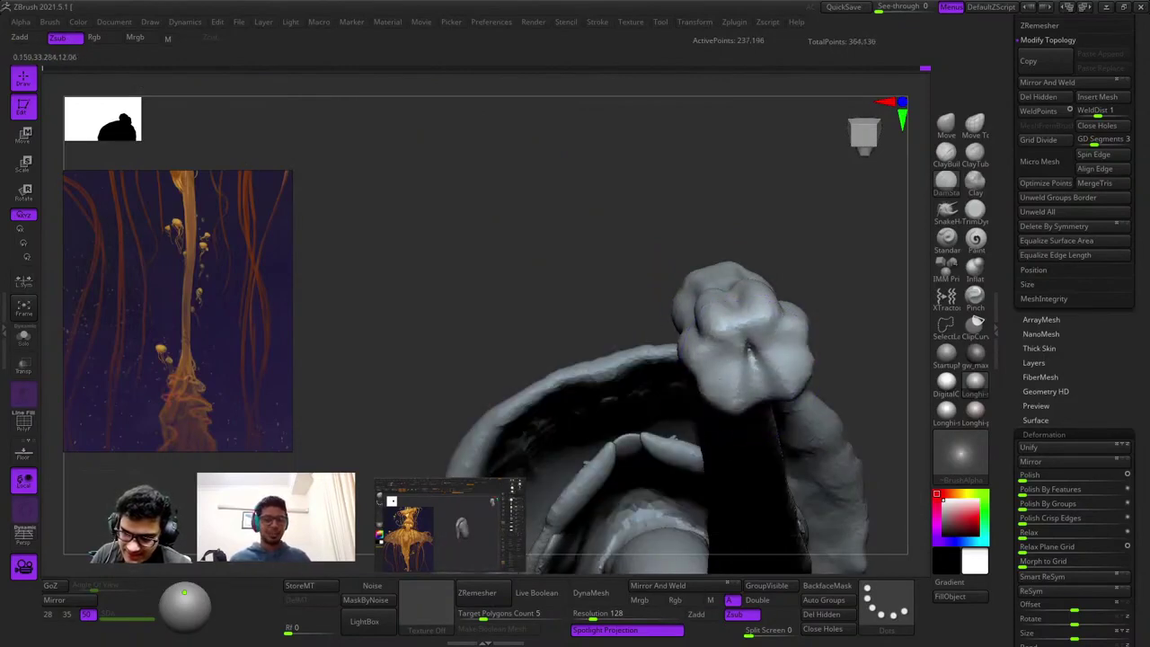
{"action": "key", "text": "ctrl+z"}
{"action": "key", "text": "ctrl+z"}
{"action": "key", "text": "ctrl+z"}
{"action": "key", "text": "ctrl+z"}
{"action": "key", "text": "ctrl+z"}
{"action": "key", "text": "ctrl+z"}
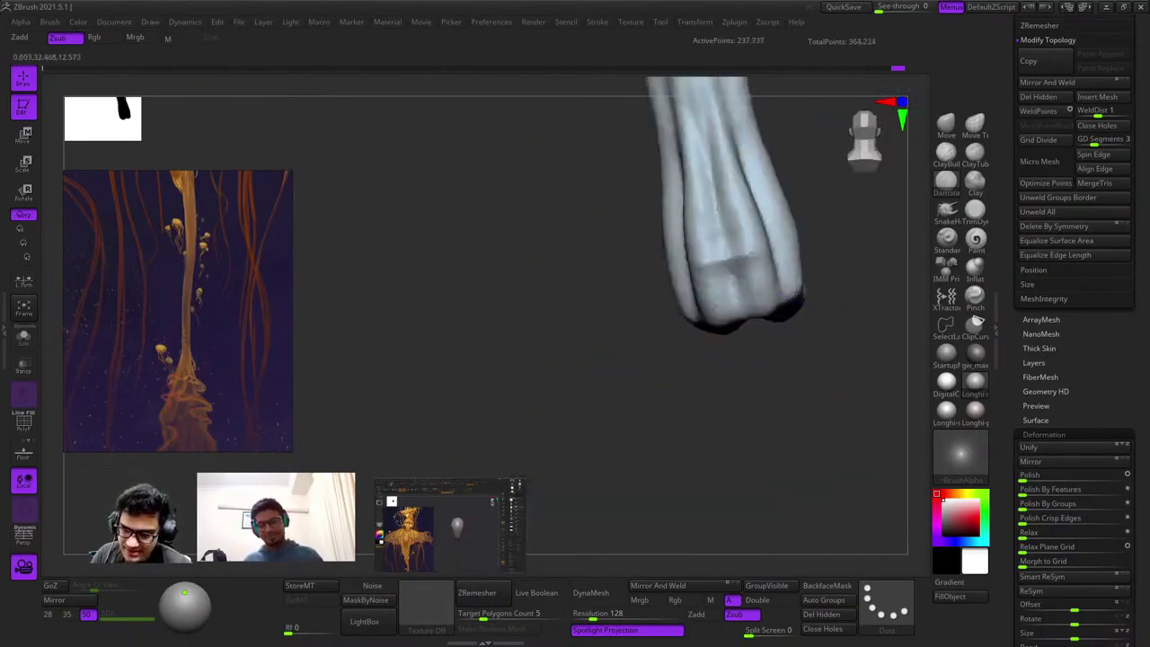
{"action": "key", "text": "ctrl+z"}
{"action": "key", "text": "ctrl+z"}
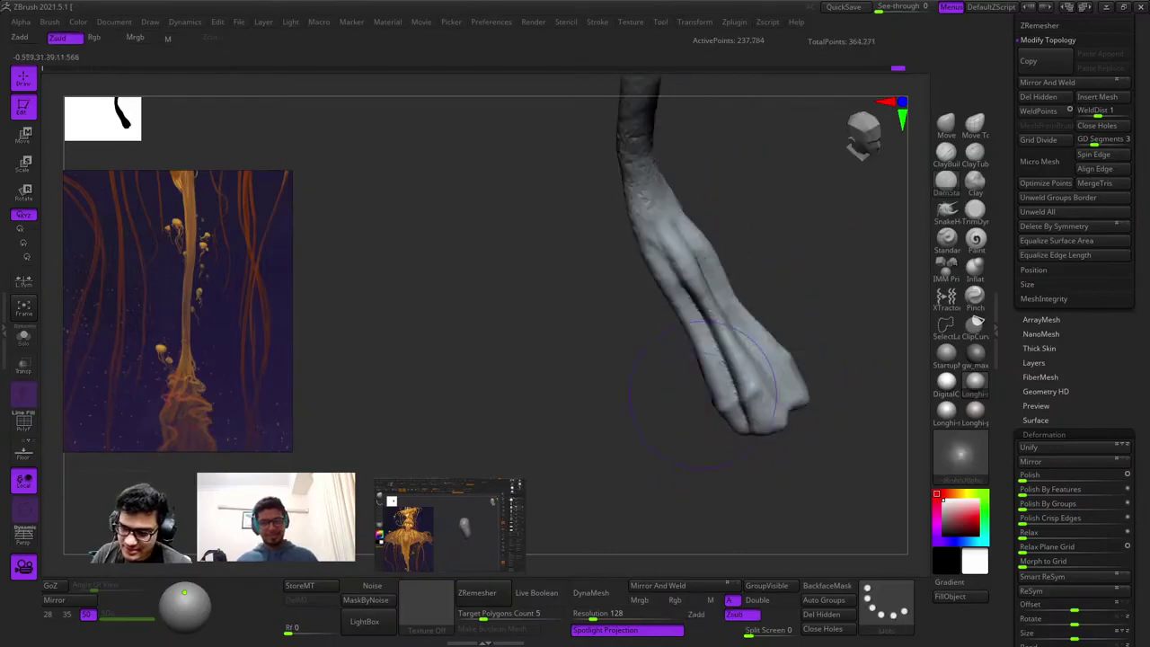
Sharpen the ridges around the tail end and shape its blunt tip into an uneven, flared rim.
{"action": "key", "text": "ctrl+z"}
{"action": "key", "text": "ctrl+z"}
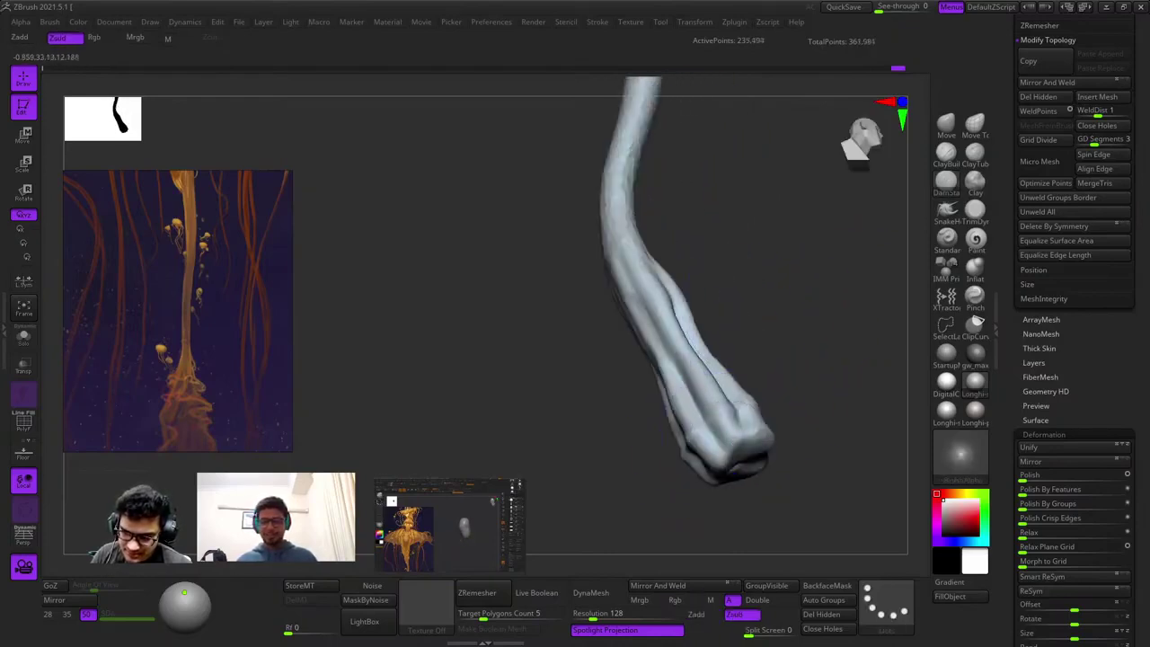
{"action": "left_click_drag", "start_coordinate": [665, 483], "coordinate": [728, 530], "text": "alt"}
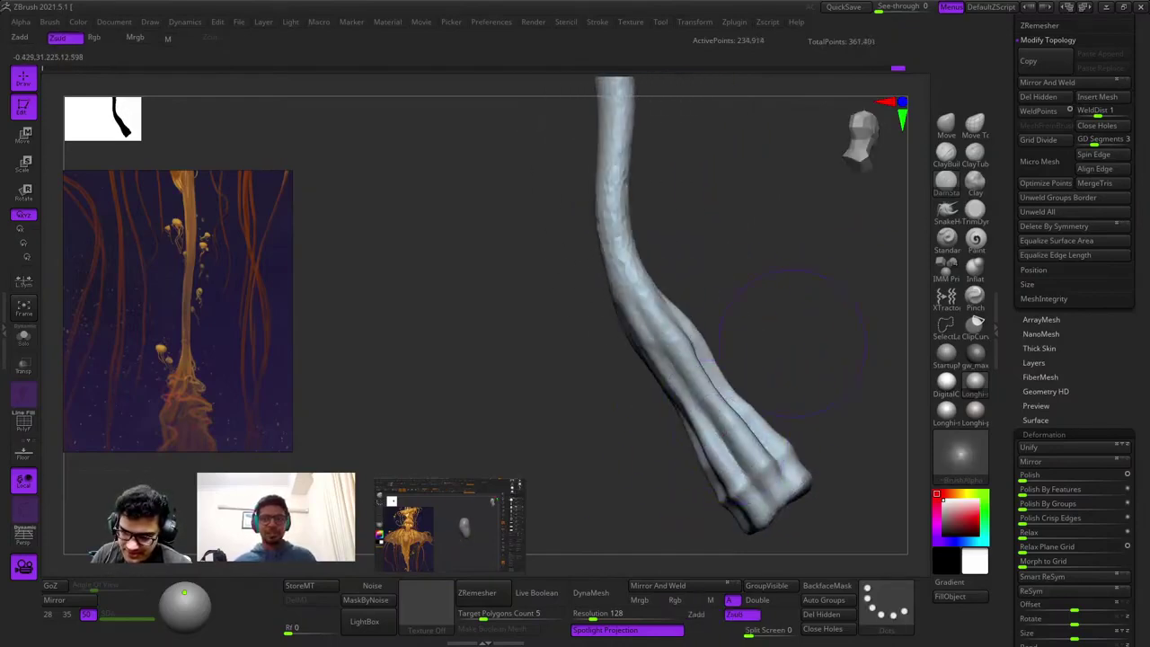
{"action": "key", "text": "ctrl+z"}
{"action": "key", "text": "ctrl+z"}
{"action": "key", "text": "ctrl+z"}
{"action": "key", "text": "ctrl+z"}
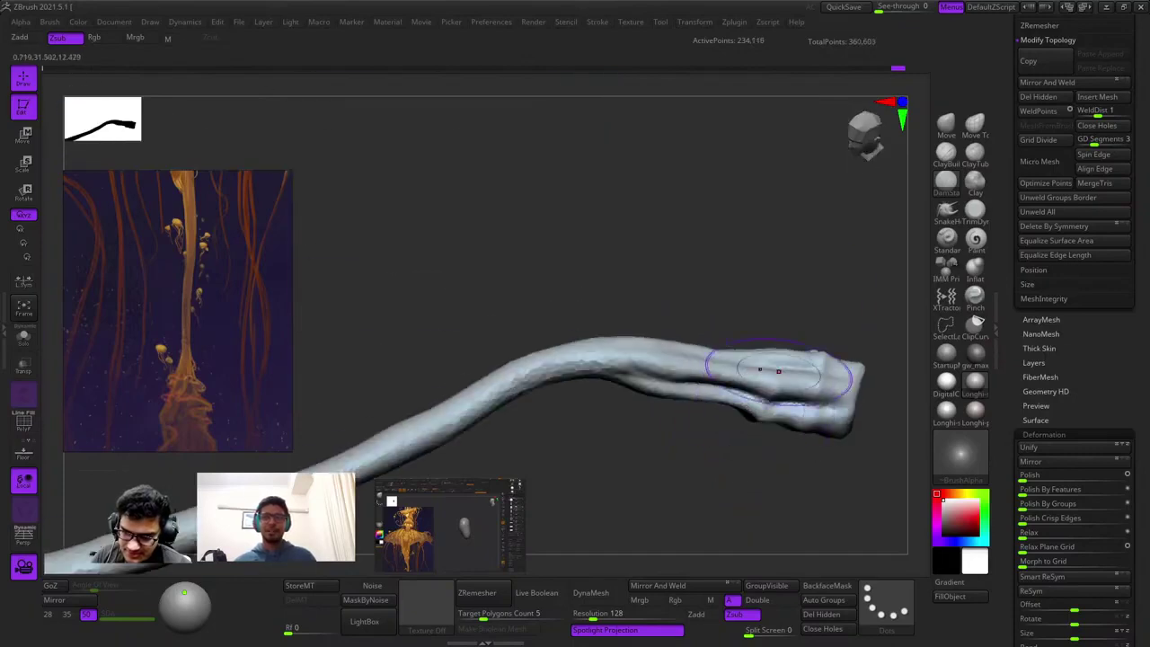
{"action": "key", "text": "ctrl+z"}
{"action": "key", "text": "ctrl+z"}
{"action": "key", "text": "ctrl+z"}
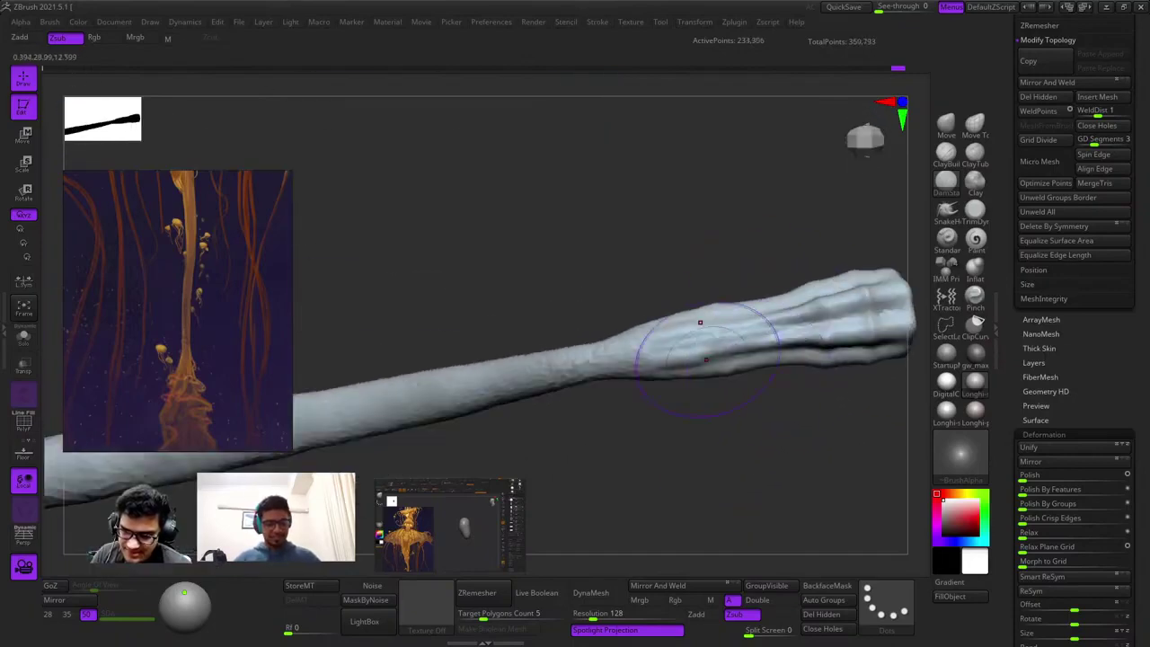
Deepen the grooves where the ridges start at the tail's narrow neck, then check the whole creature.
{"action": "key", "text": "ctrl+z"}
{"action": "key", "text": "ctrl+z"}
{"action": "key", "text": "ctrl+z"}
{"action": "key", "text": "ctrl+z"}
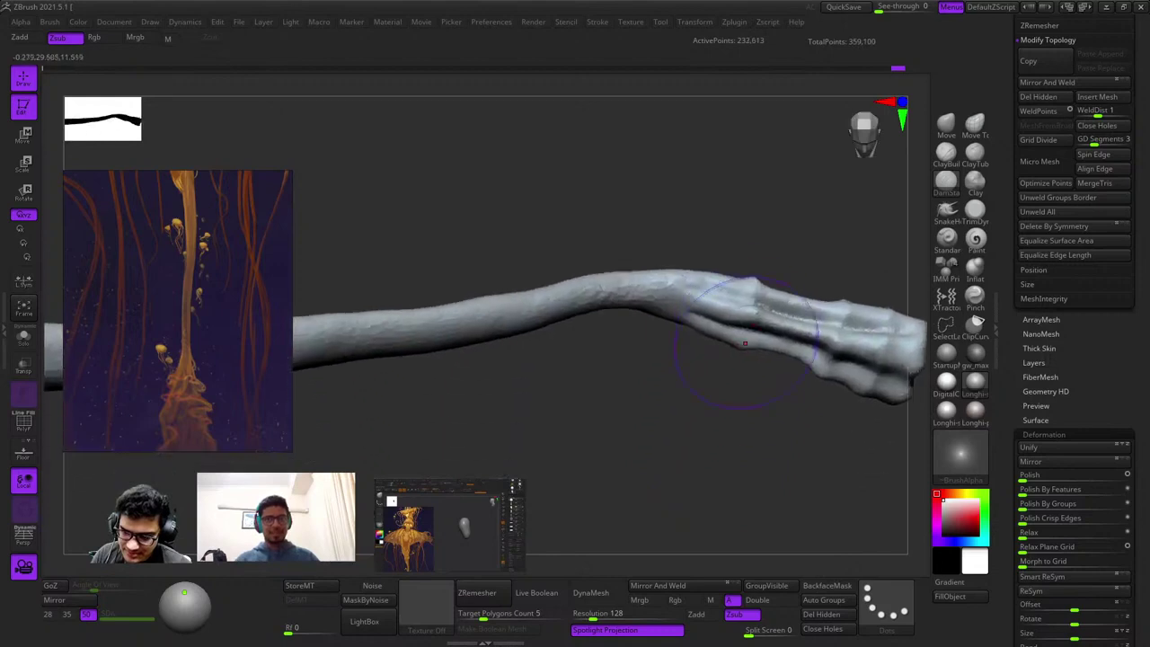
{"action": "key", "text": "ctrl+z"}
{"action": "key", "text": "ctrl+z"}
{"action": "key", "text": "ctrl+z"}
{"action": "key", "text": "ctrl+z"}
{"action": "key", "text": "ctrl+z"}
{"action": "key", "text": "ctrl+z"}
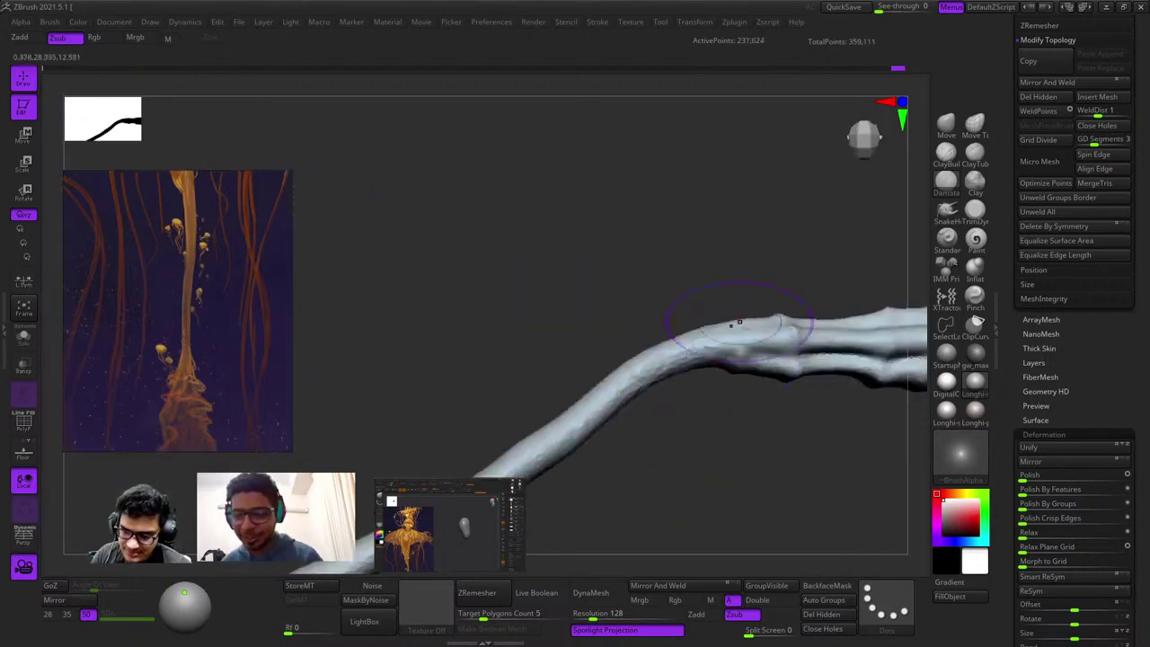
{"action": "key", "text": "ctrl+z"}
{"action": "key", "text": "ctrl+z"}
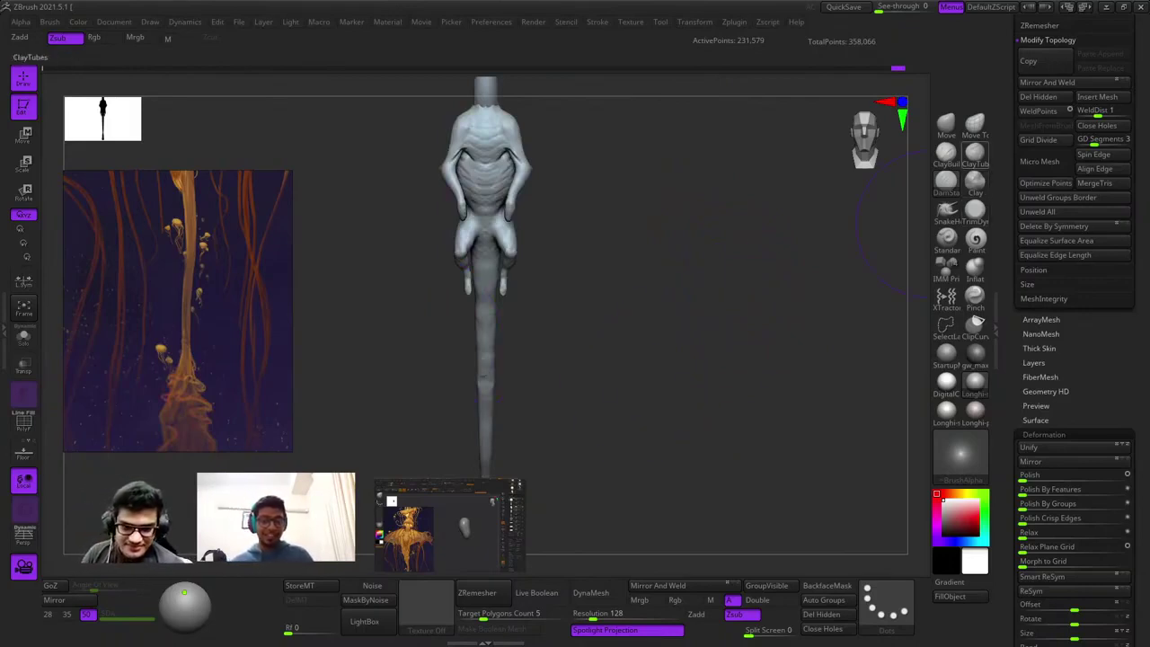
Pull the tail end downward and sideways with the SnakeHook brush, bending it into a longer, kinked shape.
{"action": "left_click", "coordinate": [946, 212]}
{"action": "mouse_move", "coordinate": [539, 449]}
{"action": "left_mouse_down", "text": "alt"}
{"action": "mouse_move", "coordinate": [660, 198]}
{"action": "mouse_move", "coordinate": [629, 374]}
{"action": "mouse_move", "coordinate": [638, 370]}
{"action": "mouse_move", "coordinate": [661, 405]}
{"action": "mouse_move", "coordinate": [668, 465]}
{"action": "mouse_move", "coordinate": [697, 476]}
{"action": "left_mouse_up", "text": "alt"}
{"action": "key", "text": "space"}
{"action": "left_click", "coordinate": [637, 372]}
{"action": "left_click_drag", "start_coordinate": [618, 453], "coordinate": [618, 561]}
{"action": "left_click_drag", "start_coordinate": [431, 449], "coordinate": [602, 472]}
{"action": "mouse_move", "coordinate": [602, 471]}
{"action": "right_mouse_down"}
{"action": "mouse_move", "coordinate": [612, 480]}
{"action": "mouse_move", "coordinate": [641, 388]}
{"action": "mouse_move", "coordinate": [646, 417]}
{"action": "right_mouse_up"}
{"action": "left_click_drag", "start_coordinate": [646, 417], "coordinate": [677, 462]}
{"action": "mouse_move", "coordinate": [678, 462]}
{"action": "right_mouse_down"}
{"action": "mouse_move", "coordinate": [710, 461]}
{"action": "mouse_move", "coordinate": [629, 462]}
{"action": "mouse_move", "coordinate": [710, 461]}
{"action": "right_mouse_up"}
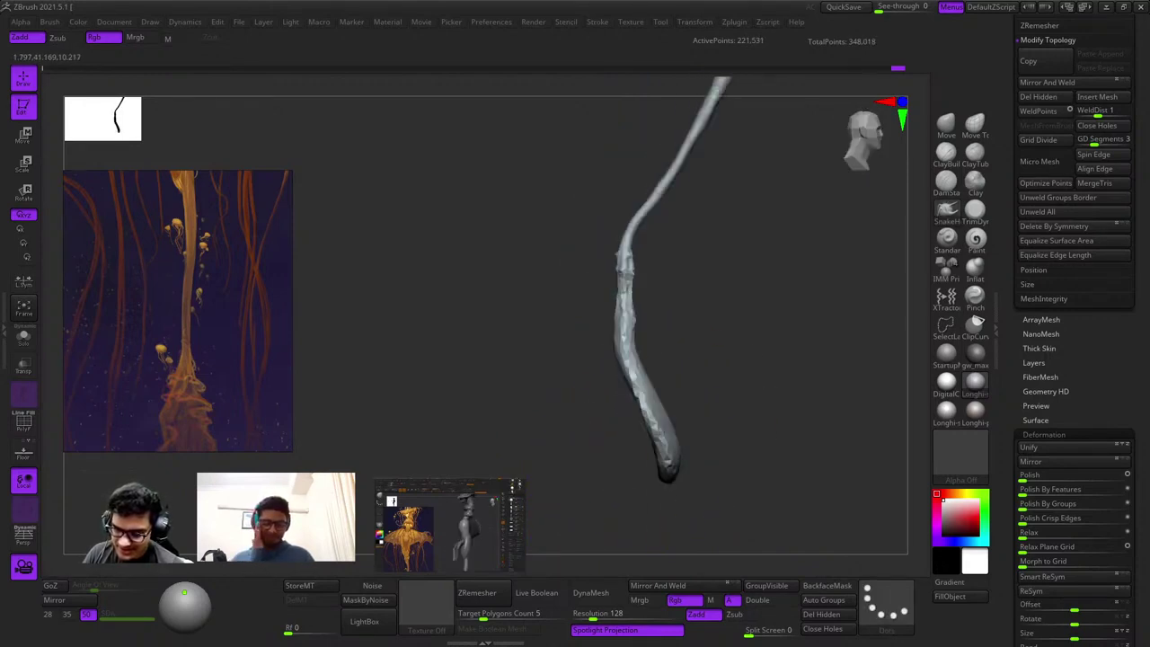
{"action": "left_click_drag", "start_coordinate": [613, 478], "coordinate": [598, 505]}
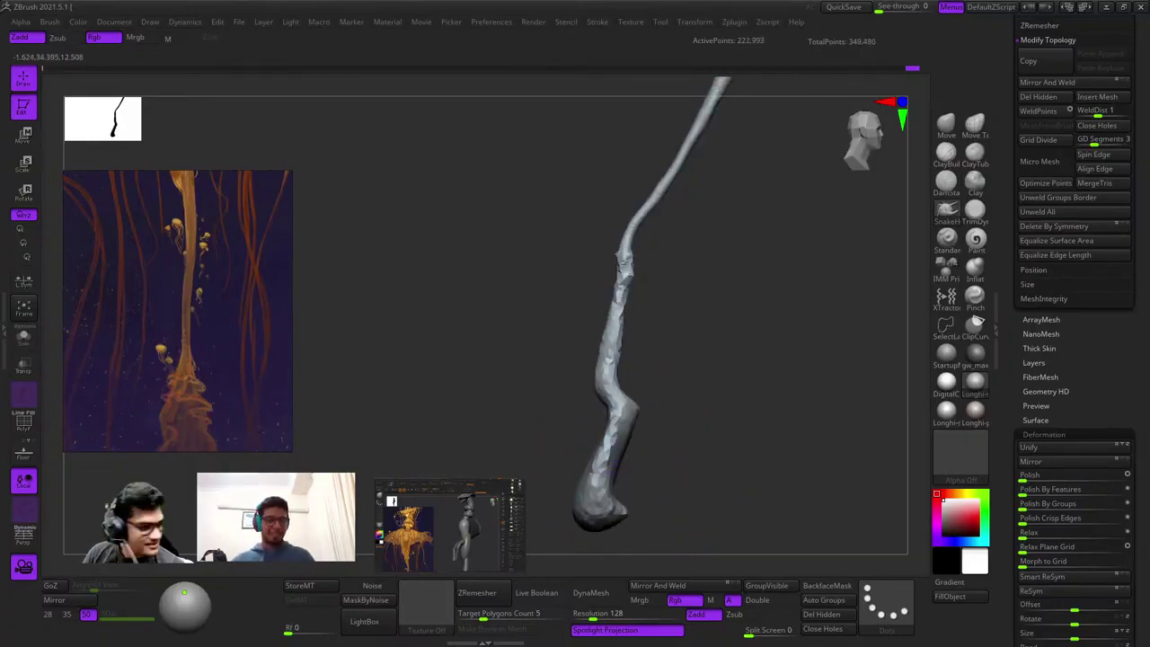
Bend the lower tail into a winding curve and widen its end into a flattened paddle.
{"action": "right_click_drag", "start_coordinate": [624, 333], "coordinate": [643, 333], "text": "ctrl"}
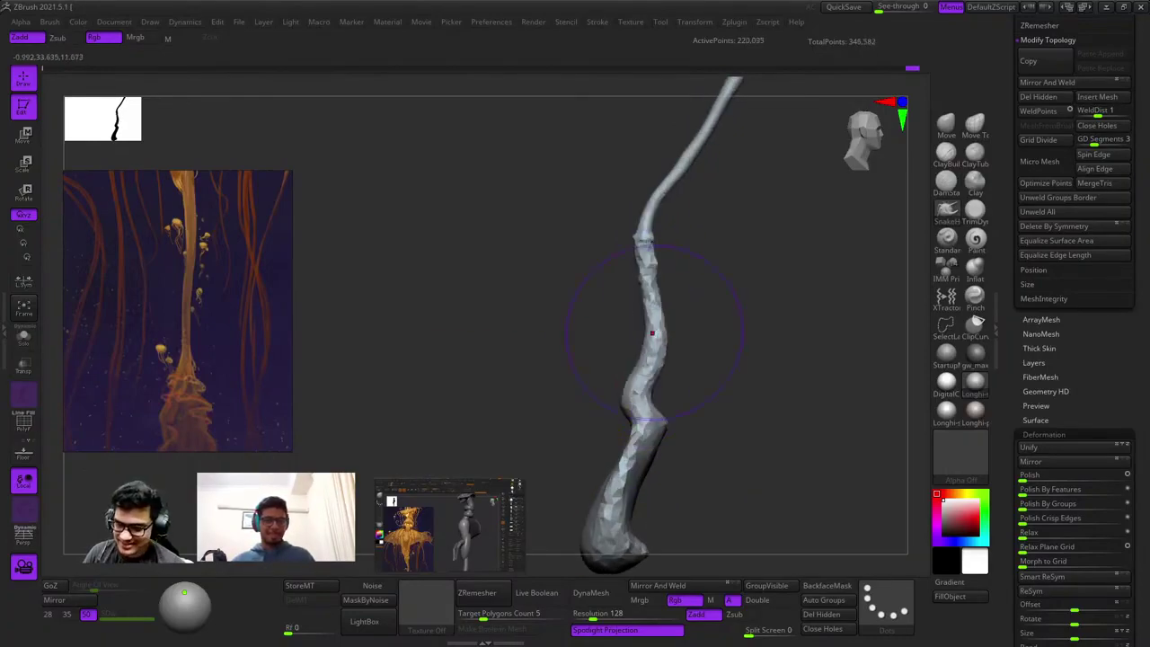
{"action": "right_click", "coordinate": [644, 306]}
{"action": "left_click_drag", "start_coordinate": [644, 305], "coordinate": [647, 263]}
{"action": "right_click_drag", "start_coordinate": [647, 262], "coordinate": [706, 377], "text": "ctrl"}
{"action": "mouse_move", "coordinate": [706, 377]}
{"action": "left_mouse_down"}
{"action": "mouse_move", "coordinate": [665, 422]}
{"action": "mouse_move", "coordinate": [611, 437]}
{"action": "mouse_move", "coordinate": [655, 436]}
{"action": "mouse_move", "coordinate": [660, 422]}
{"action": "mouse_move", "coordinate": [592, 406]}
{"action": "left_mouse_up"}
{"action": "right_click", "coordinate": [593, 406]}
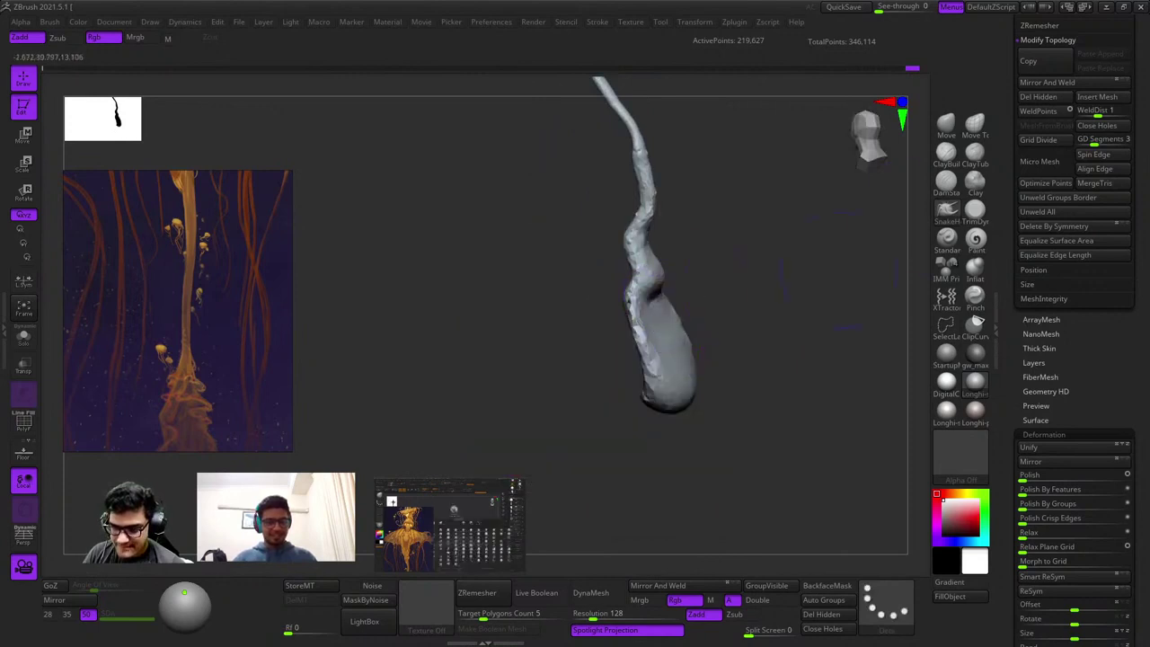
Build up the rim of the paddle-shaped tail tip with ClayBuildup, leaving a hollow between its edges.
{"action": "left_click", "coordinate": [946, 155]}
{"action": "right_click_drag", "start_coordinate": [683, 404], "coordinate": [575, 402]}
{"action": "right_click", "coordinate": [572, 402]}
{"action": "mouse_move", "coordinate": [642, 341]}
{"action": "right_mouse_down"}
{"action": "mouse_move", "coordinate": [653, 295]}
{"action": "mouse_move", "coordinate": [654, 319]}
{"action": "right_mouse_up"}
{"action": "right_click_drag", "start_coordinate": [679, 357], "coordinate": [706, 308], "text": "shift"}
{"action": "left_click_drag", "start_coordinate": [669, 350], "coordinate": [681, 382]}
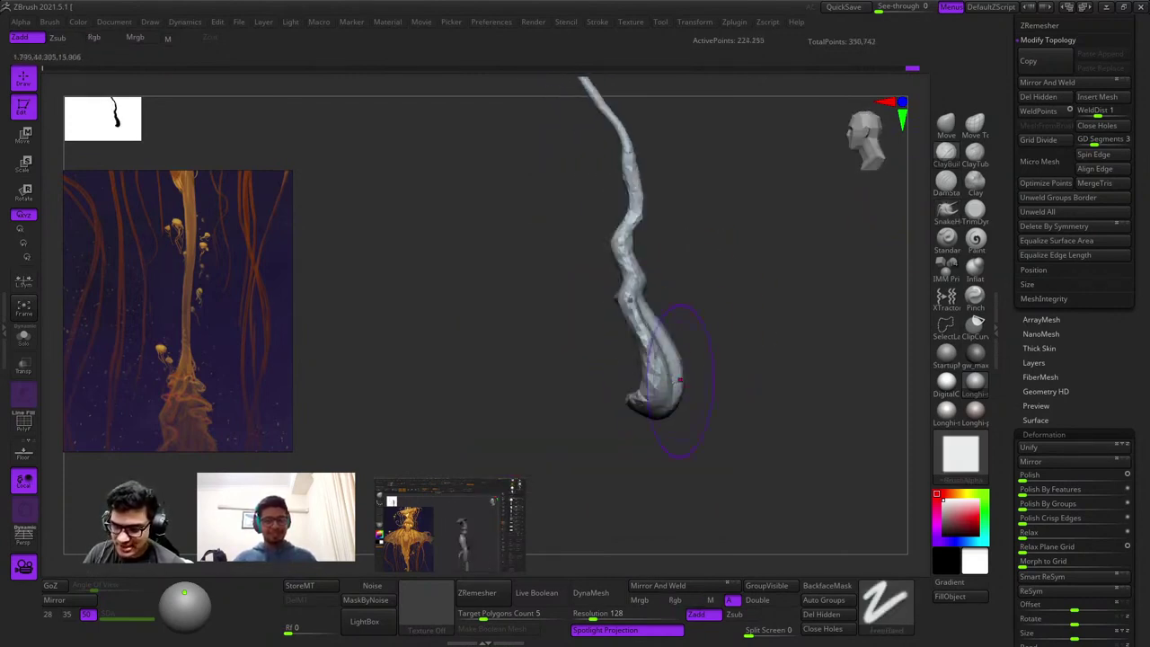
{"action": "mouse_move", "coordinate": [682, 382]}
{"action": "right_mouse_down"}
{"action": "mouse_move", "coordinate": [649, 312]}
{"action": "mouse_move", "coordinate": [692, 377]}
{"action": "mouse_move", "coordinate": [642, 391]}
{"action": "mouse_move", "coordinate": [608, 389]}
{"action": "mouse_move", "coordinate": [674, 370]}
{"action": "mouse_move", "coordinate": [602, 378]}
{"action": "mouse_move", "coordinate": [665, 391]}
{"action": "right_mouse_up"}
{"action": "key", "text": "ctrl+z"}
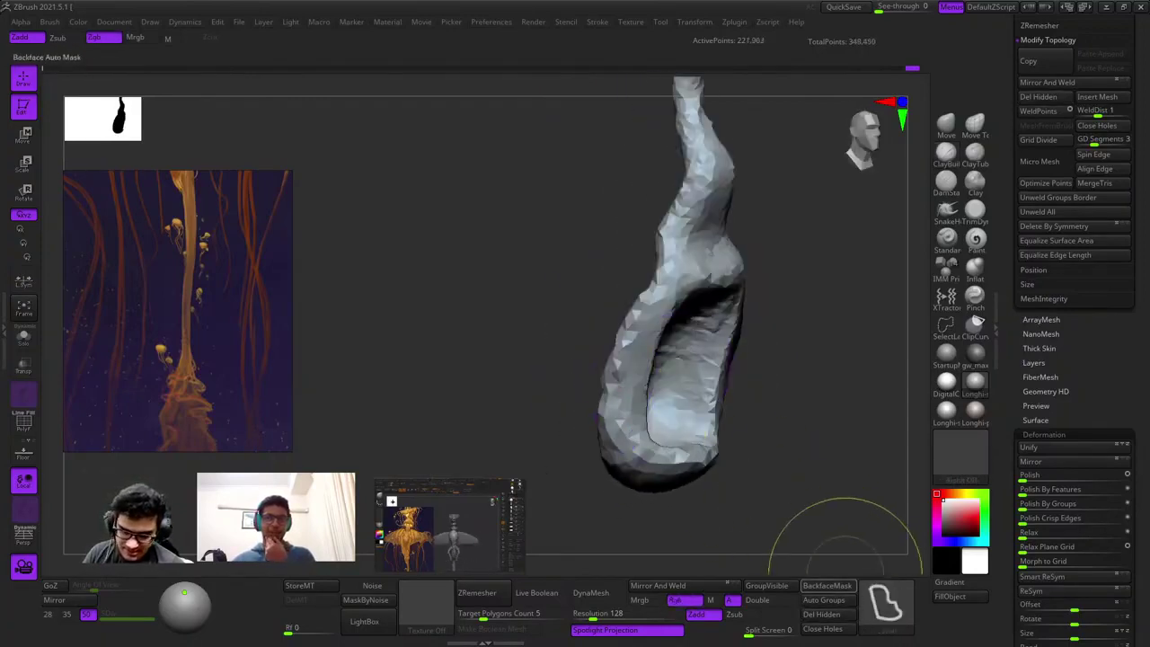
Add clay across the back of the tail tip and smooth it into a flared, tapering shape.
{"action": "left_click_drag", "start_coordinate": [840, 548], "coordinate": [707, 337]}
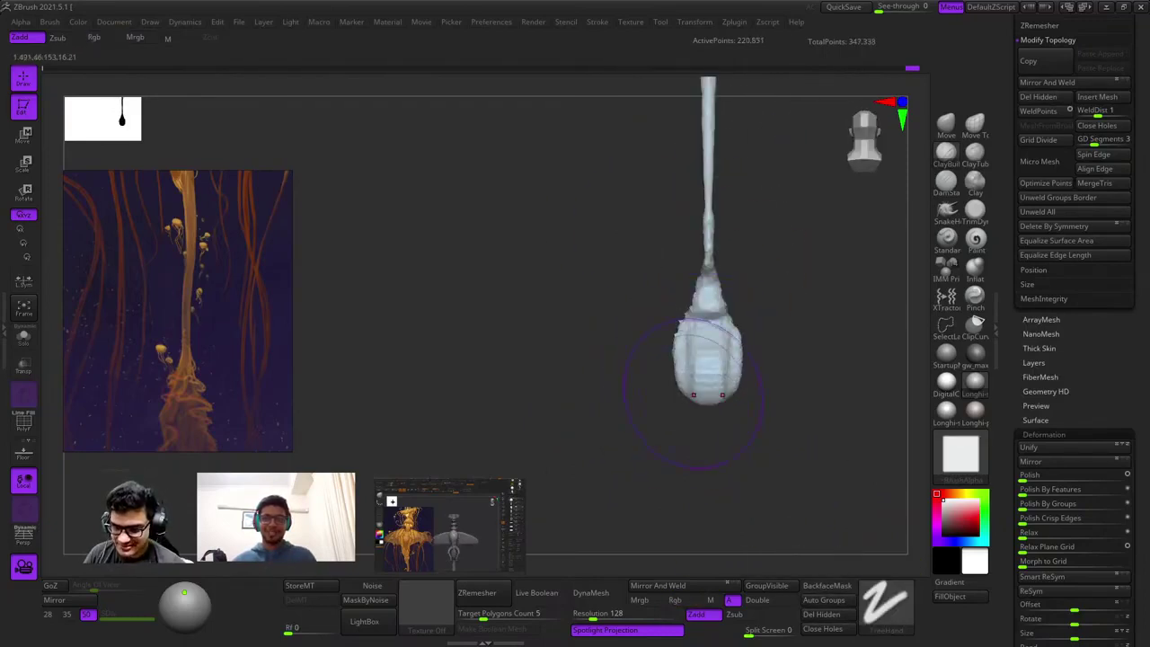
{"action": "mouse_move", "coordinate": [693, 393]}
{"action": "right_mouse_down"}
{"action": "mouse_move", "coordinate": [686, 386]}
{"action": "mouse_move", "coordinate": [683, 422]}
{"action": "right_mouse_up"}
{"action": "mouse_move", "coordinate": [628, 370]}
{"action": "left_mouse_down"}
{"action": "mouse_move", "coordinate": [703, 355]}
{"action": "mouse_move", "coordinate": [719, 418]}
{"action": "left_mouse_up"}
{"action": "mouse_move", "coordinate": [705, 405]}
{"action": "right_mouse_down", "text": "ctrl"}
{"action": "mouse_move", "coordinate": [683, 323]}
{"action": "mouse_move", "coordinate": [732, 459]}
{"action": "right_mouse_up", "text": "ctrl"}
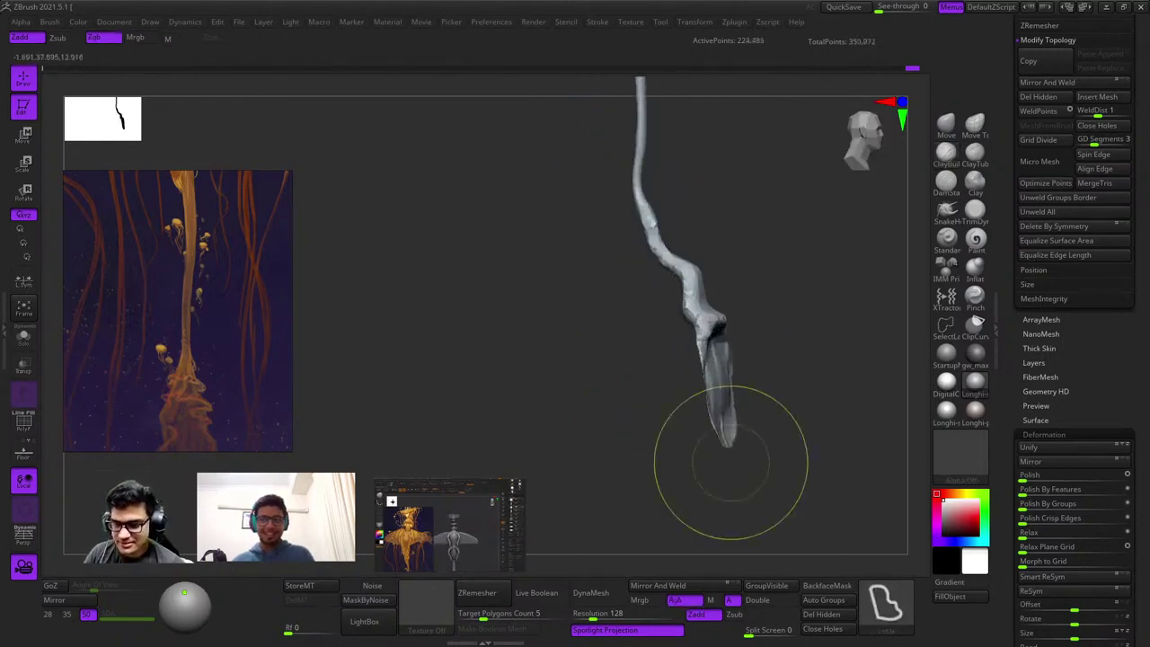
{"action": "left_click_drag", "start_coordinate": [716, 391], "coordinate": [723, 431], "text": "shift"}
{"action": "right_click_drag", "start_coordinate": [723, 432], "coordinate": [707, 344]}
{"action": "mouse_move", "coordinate": [707, 345]}
{"action": "left_mouse_down"}
{"action": "mouse_move", "coordinate": [773, 355]}
{"action": "mouse_move", "coordinate": [690, 356]}
{"action": "left_mouse_up"}
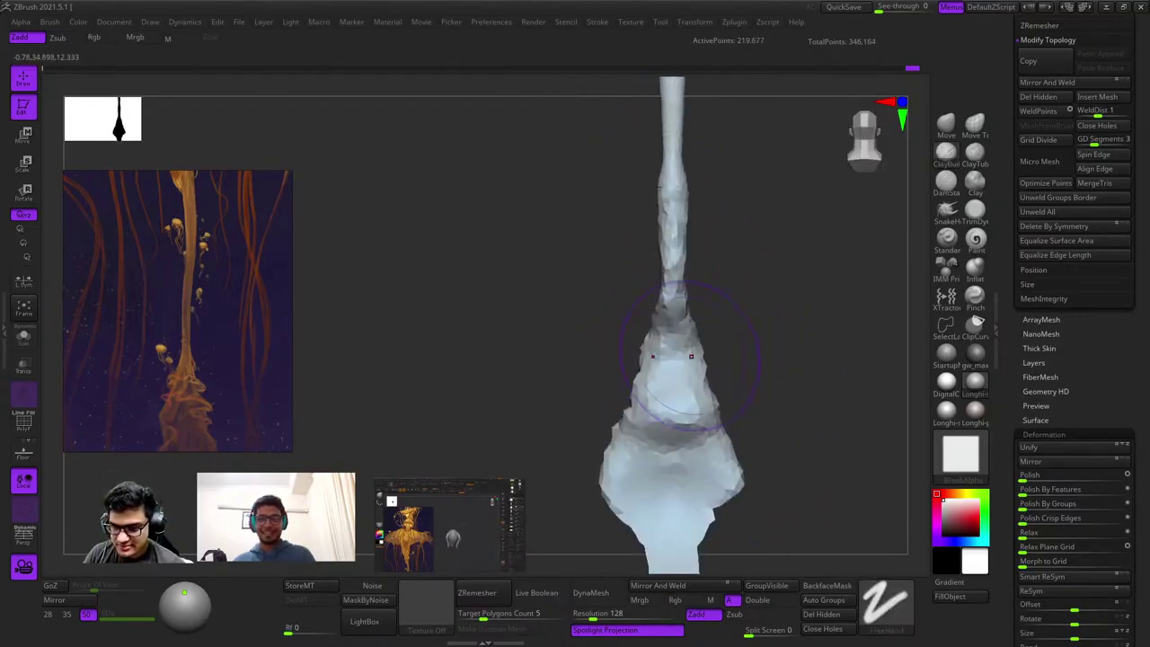
Thicken the narrow stem above the flared tail tip with ClayBuildup strokes.
{"action": "key", "text": "ctrl+z"}
{"action": "right_click_drag", "start_coordinate": [672, 264], "coordinate": [674, 282], "text": "ctrl"}
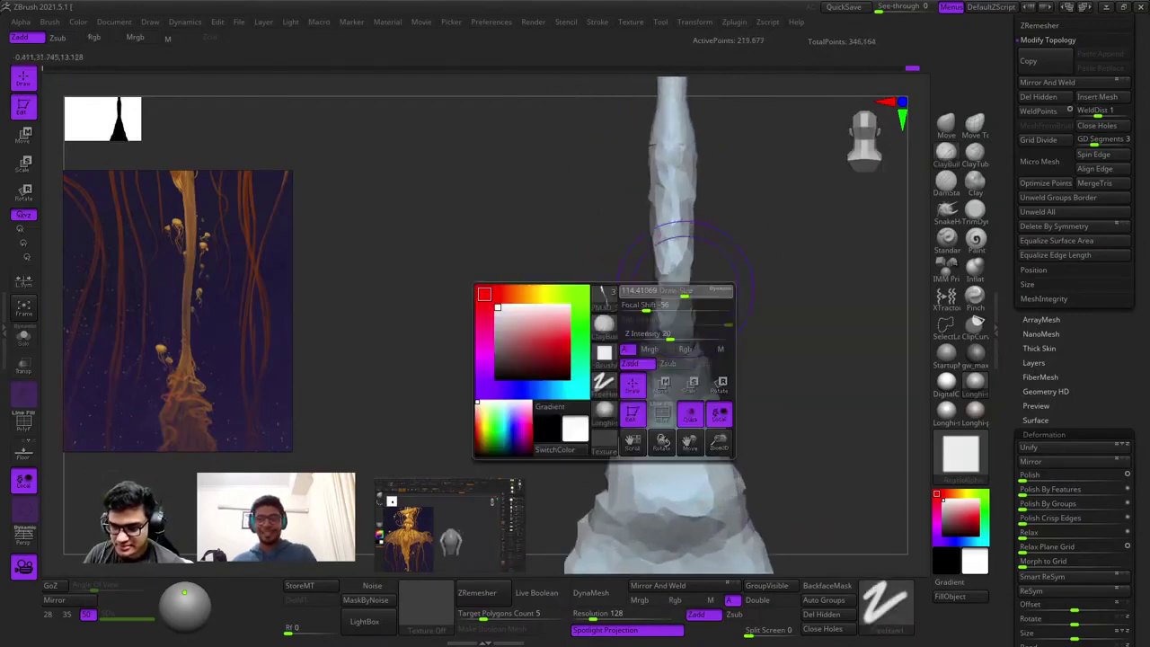
{"action": "left_click_drag", "start_coordinate": [674, 270], "coordinate": [682, 355]}
{"action": "right_click_drag", "start_coordinate": [688, 364], "coordinate": [687, 346], "text": "ctrl"}
{"action": "key", "text": "b"}
{"action": "key", "text": "c"}
{"action": "key", "text": "b"}
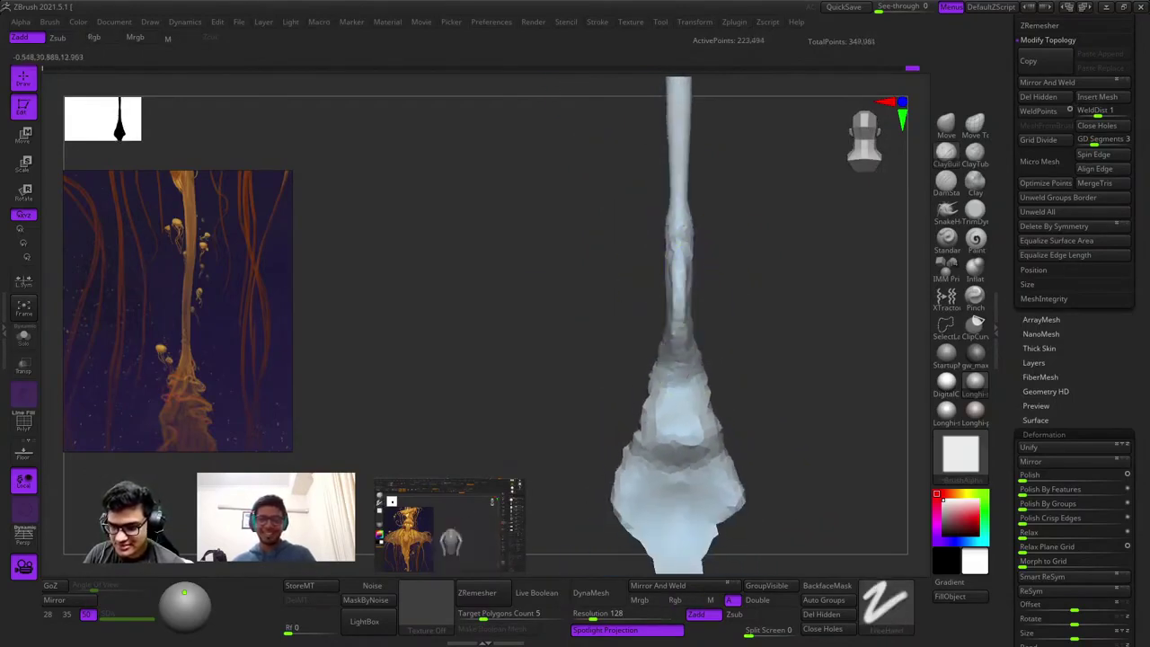
Smooth the winding lower tail and build up the front of the flare above its thin end.
{"action": "right_click_drag", "start_coordinate": [668, 460], "coordinate": [739, 311], "text": "shift"}
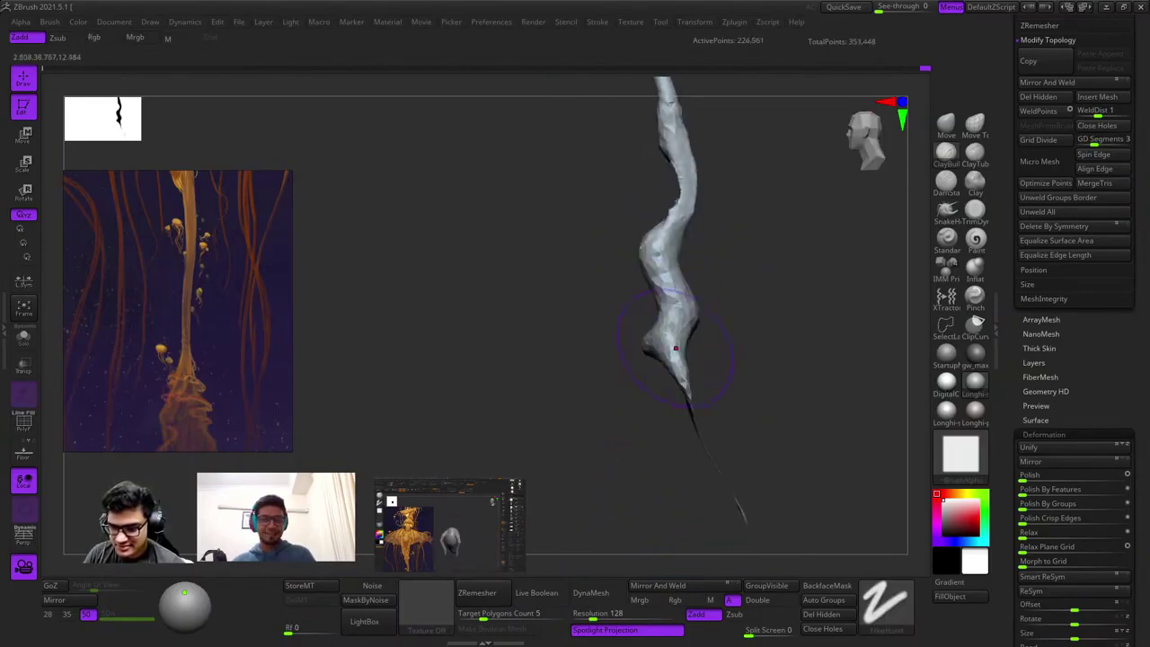
{"action": "left_click_drag", "start_coordinate": [676, 348], "coordinate": [669, 279], "text": "shift"}
{"action": "right_click_drag", "start_coordinate": [640, 332], "coordinate": [701, 326], "text": "shift"}
{"action": "left_click_drag", "start_coordinate": [609, 309], "coordinate": [609, 338]}
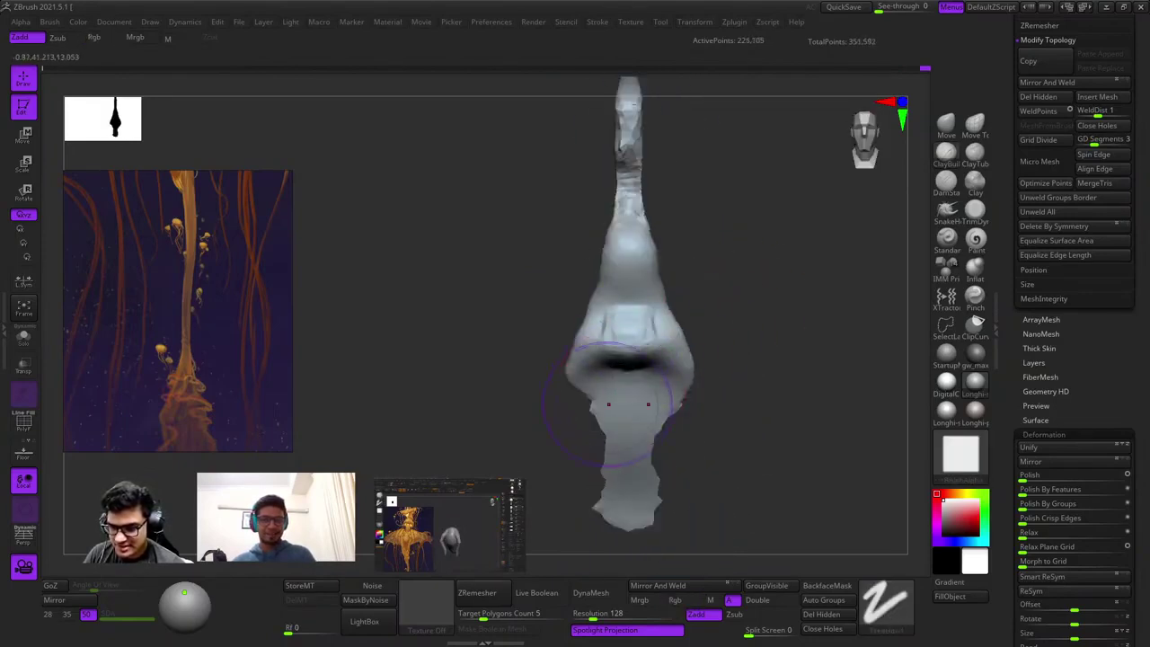
{"action": "mouse_move", "coordinate": [616, 422]}
{"action": "right_mouse_down"}
{"action": "mouse_move", "coordinate": [667, 298]}
{"action": "mouse_move", "coordinate": [685, 334]}
{"action": "mouse_move", "coordinate": [658, 344]}
{"action": "mouse_move", "coordinate": [710, 341]}
{"action": "mouse_move", "coordinate": [646, 373]}
{"action": "mouse_move", "coordinate": [699, 381]}
{"action": "mouse_move", "coordinate": [692, 329]}
{"action": "right_mouse_up"}
{"action": "key", "text": "ctrl+z"}
Pull long root-like tendrils out of the tail end with SnakeHook and compare them with the whole creature.
{"action": "left_click", "coordinate": [946, 209]}
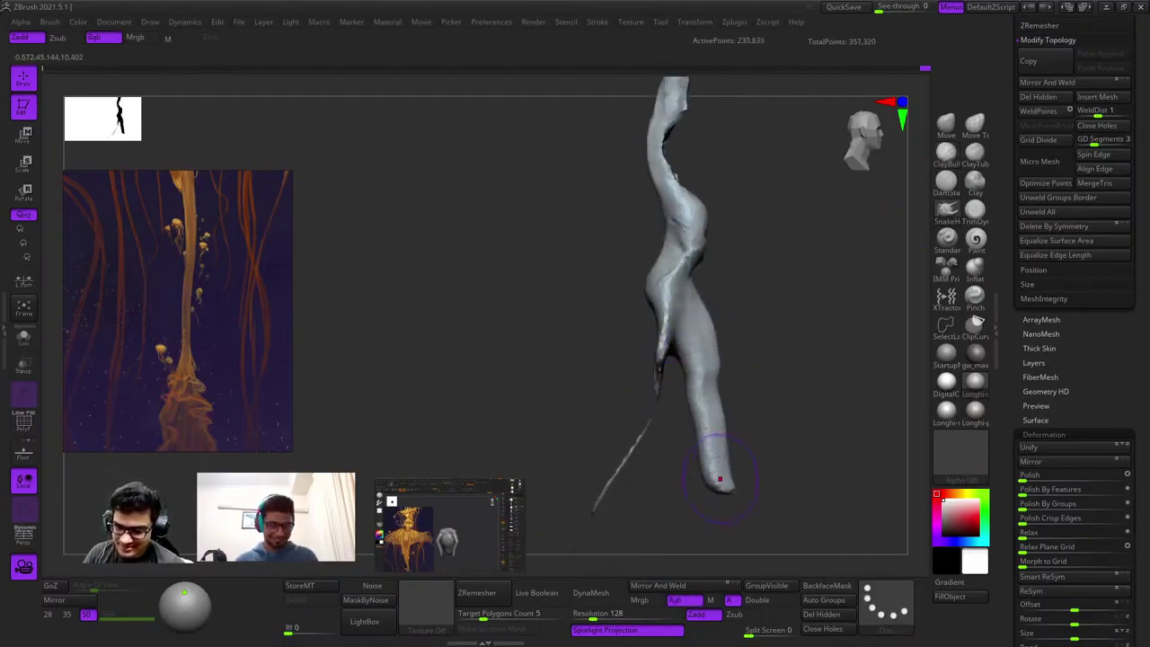
{"action": "right_click_drag", "start_coordinate": [676, 305], "coordinate": [617, 316]}
{"action": "key", "text": "space"}
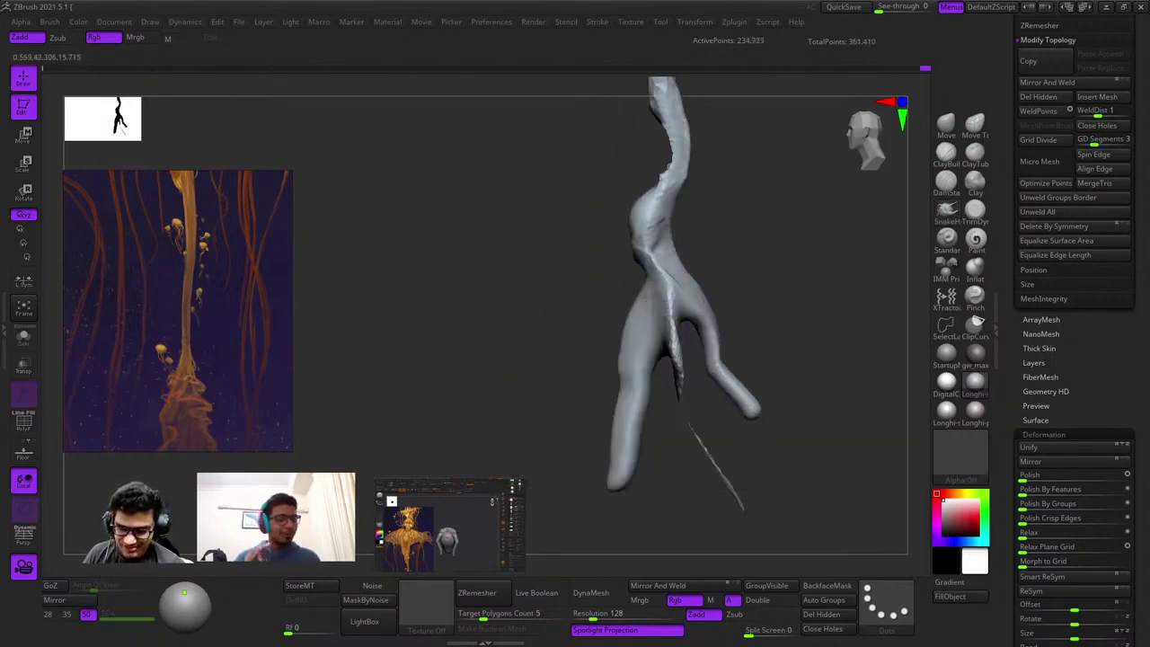
{"action": "mouse_move", "coordinate": [738, 311]}
{"action": "right_mouse_down"}
{"action": "mouse_move", "coordinate": [790, 311]}
{"action": "mouse_move", "coordinate": [738, 311]}
{"action": "right_mouse_up"}
{"action": "key", "text": "ctrl+z"}
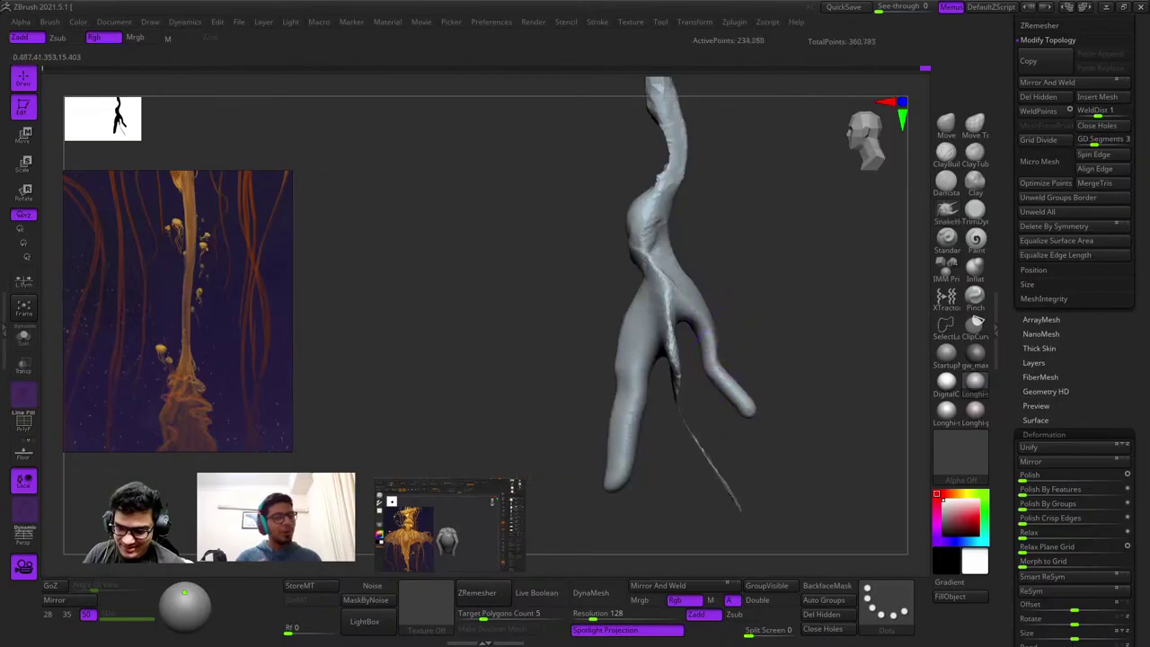
{"action": "right_click_drag", "start_coordinate": [726, 373], "coordinate": [732, 398], "text": "ctrl"}
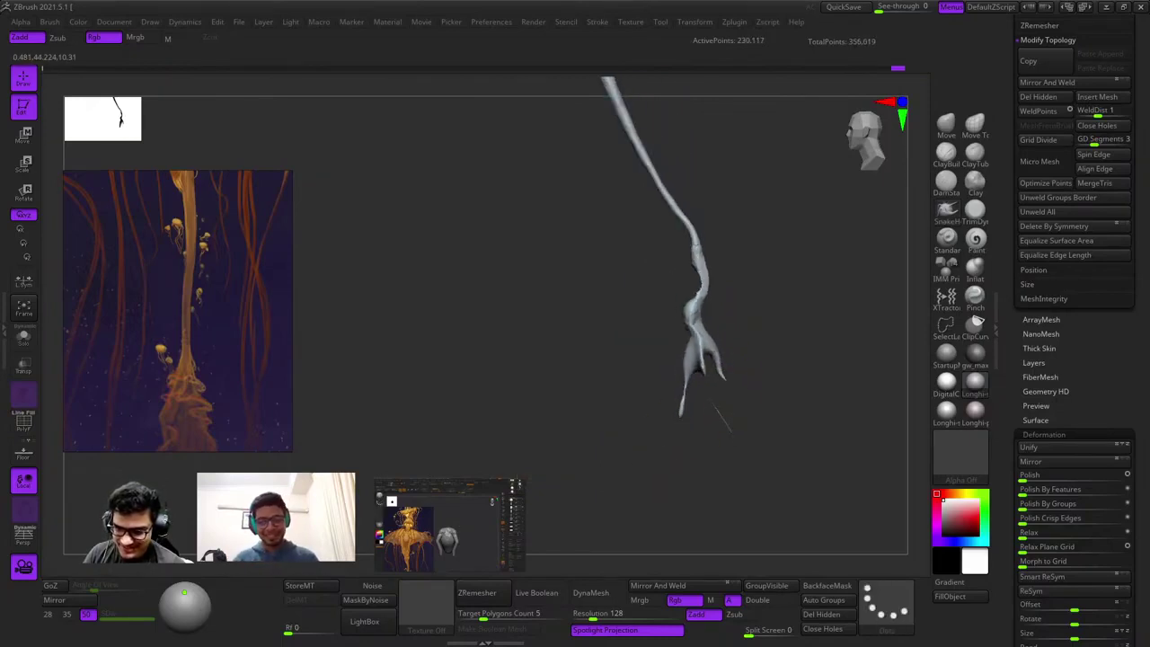
{"action": "mouse_move", "coordinate": [694, 359]}
{"action": "right_mouse_down", "text": "ctrl"}
{"action": "mouse_move", "coordinate": [695, 390]}
{"action": "mouse_move", "coordinate": [698, 360]}
{"action": "mouse_move", "coordinate": [637, 272]}
{"action": "right_mouse_up", "text": "ctrl"}
{"action": "key", "text": "ctrl+z"}
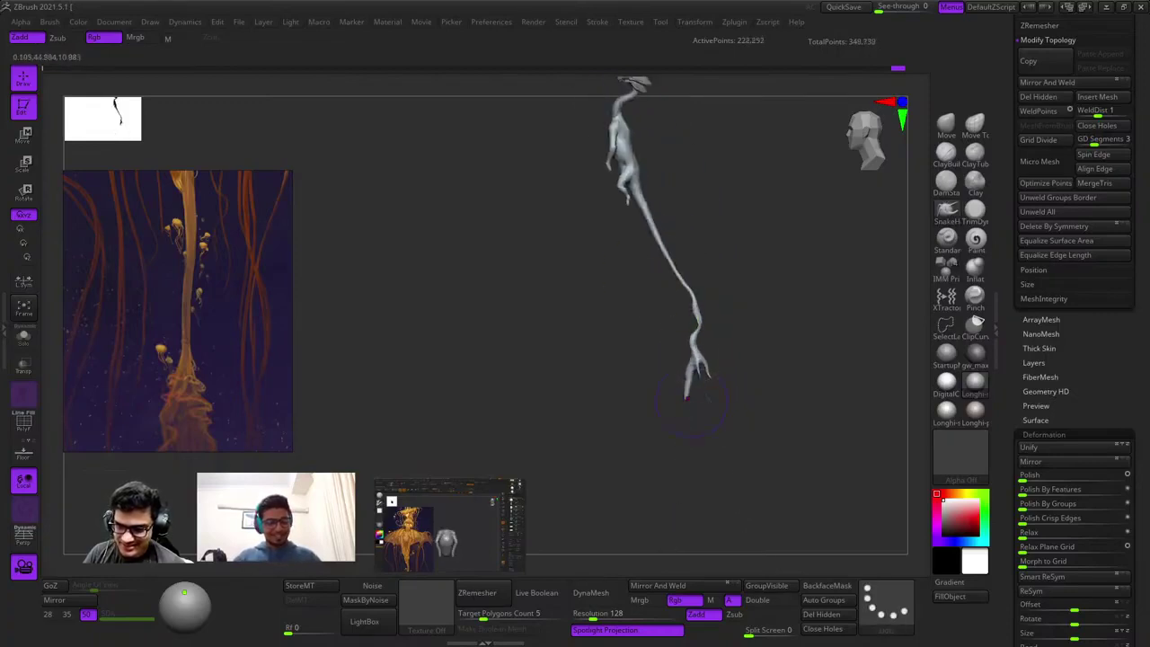
Remesh the body with its new tail tendrils and check its wireframe.
{"action": "right_click_drag", "start_coordinate": [618, 400], "coordinate": [693, 395], "text": "shift"}
{"action": "key", "text": "shift+f"}
{"action": "key", "text": "shift+f"}
{"action": "left_click_drag", "start_coordinate": [694, 395], "coordinate": [763, 203]}
{"action": "key", "text": "shift+f"}
{"action": "key", "text": "shift+f"}
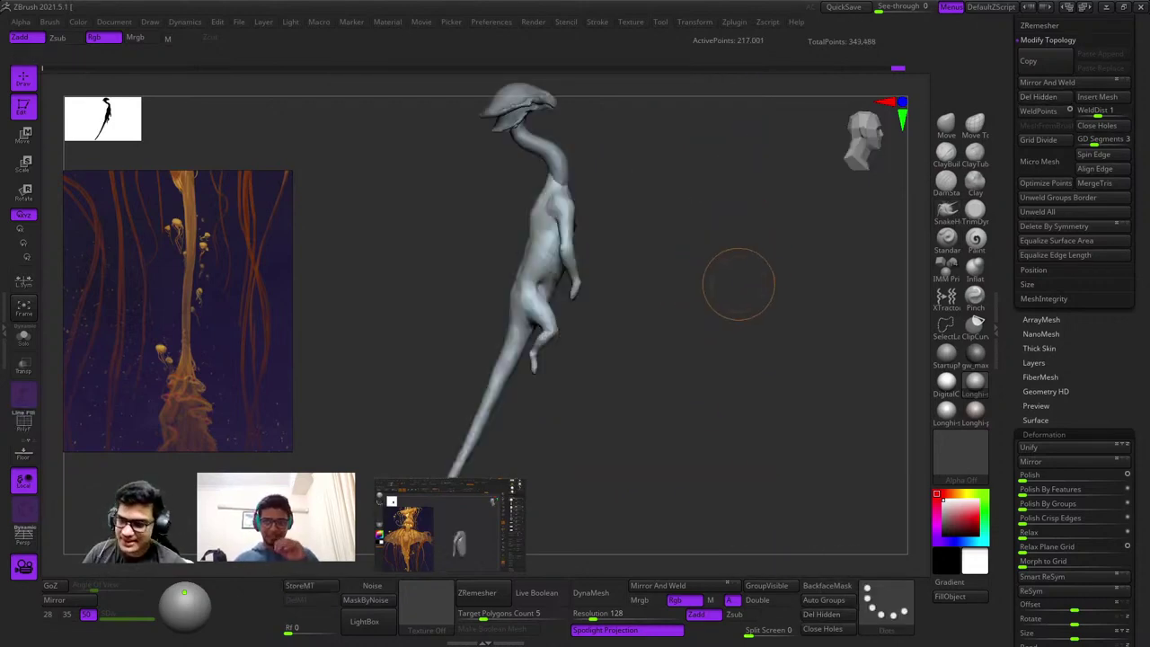
Show the hidden neck-collar subtool, make it active and inspect its wireframe from the side.
{"action": "right_click_drag", "start_coordinate": [737, 283], "coordinate": [676, 296], "text": "shift"}
{"action": "mouse_move", "coordinate": [417, 218]}
{"action": "right_mouse_down", "text": "alt"}
{"action": "mouse_move", "coordinate": [622, 328]}
{"action": "mouse_move", "coordinate": [615, 277]}
{"action": "right_mouse_up", "text": "alt"}
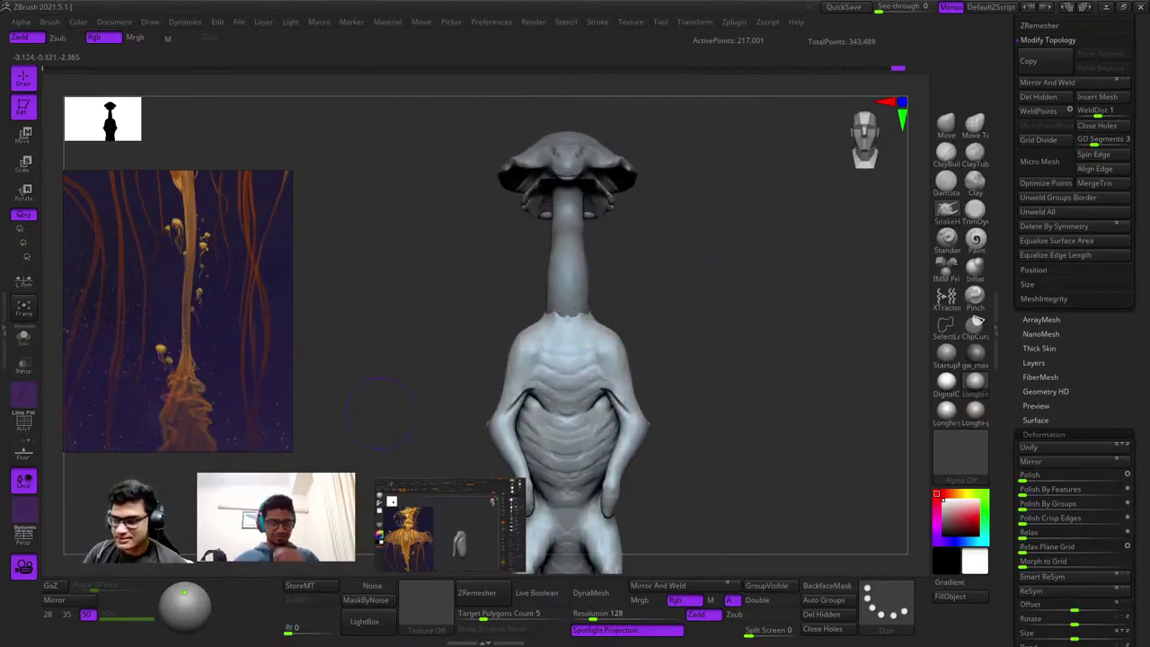
{"action": "scroll", "coordinate": [1074, 331], "scroll_direction": "up", "scroll_amount": 5}
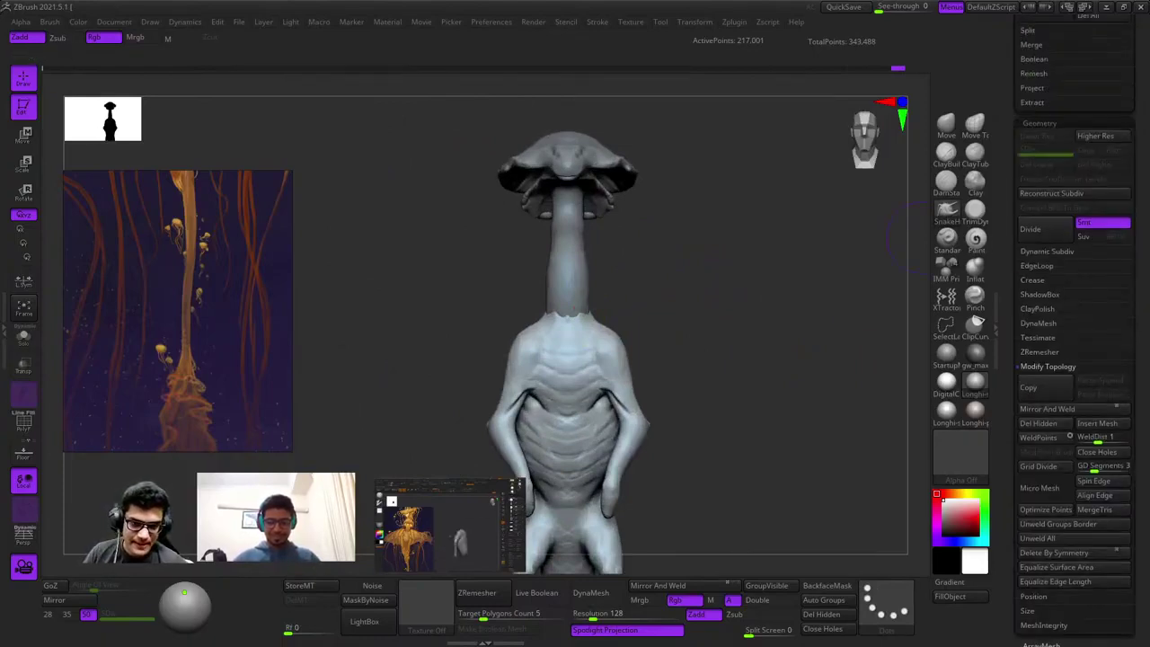
{"action": "scroll", "coordinate": [1075, 331], "scroll_direction": "up", "scroll_amount": 8}
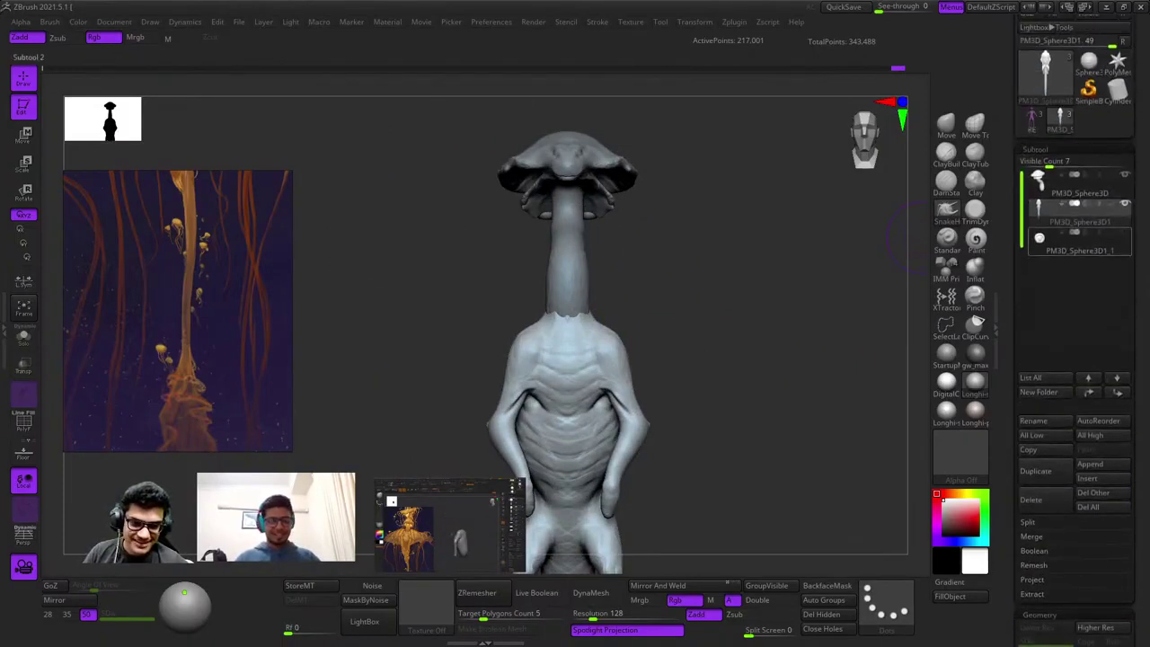
{"action": "left_click", "coordinate": [1124, 233]}
{"action": "mouse_move", "coordinate": [702, 297]}
{"action": "right_mouse_down"}
{"action": "mouse_move", "coordinate": [611, 301]}
{"action": "mouse_move", "coordinate": [611, 262]}
{"action": "mouse_move", "coordinate": [659, 310]}
{"action": "mouse_move", "coordinate": [659, 293]}
{"action": "right_mouse_up"}
{"action": "left_click", "coordinate": [611, 261], "text": "alt"}
{"action": "key", "text": "shift+f"}
{"action": "key", "text": "shift+f"}
Reposition the lower neck collar and pull its front rim around the neck with the Move brush.
{"action": "key", "text": "w"}
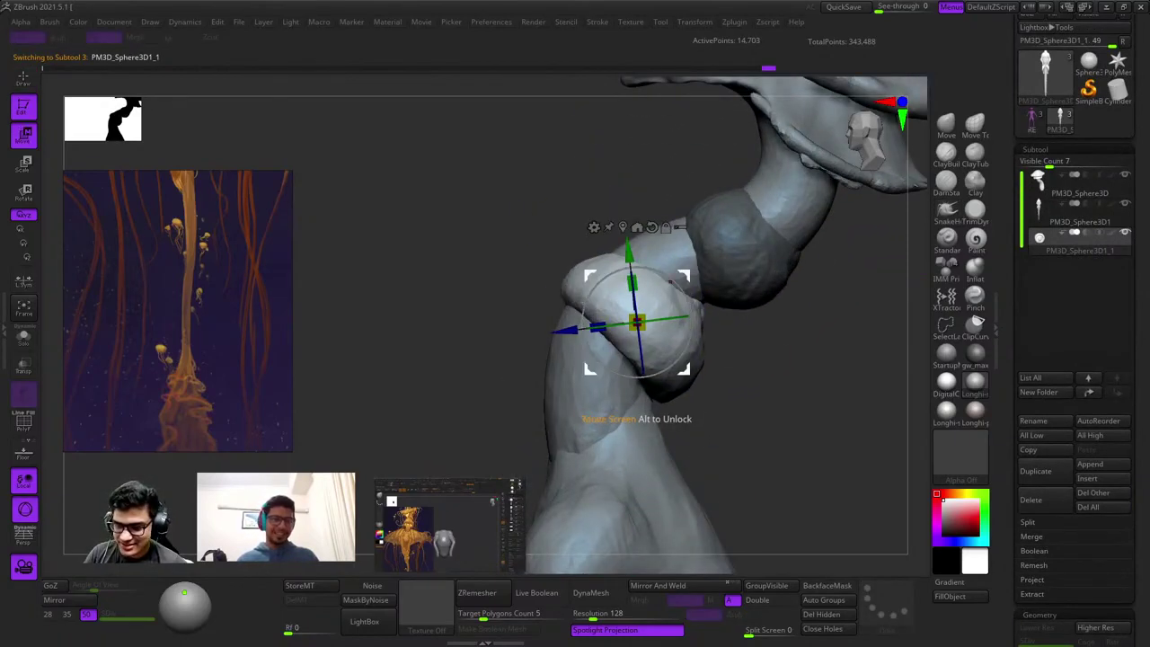
{"action": "left_click_drag", "start_coordinate": [679, 280], "coordinate": [662, 256]}
{"action": "key", "text": "q"}
{"action": "mouse_move", "coordinate": [661, 263]}
{"action": "right_mouse_down", "text": "shift"}
{"action": "mouse_move", "coordinate": [704, 252]}
{"action": "mouse_move", "coordinate": [680, 216]}
{"action": "right_mouse_up", "text": "shift"}
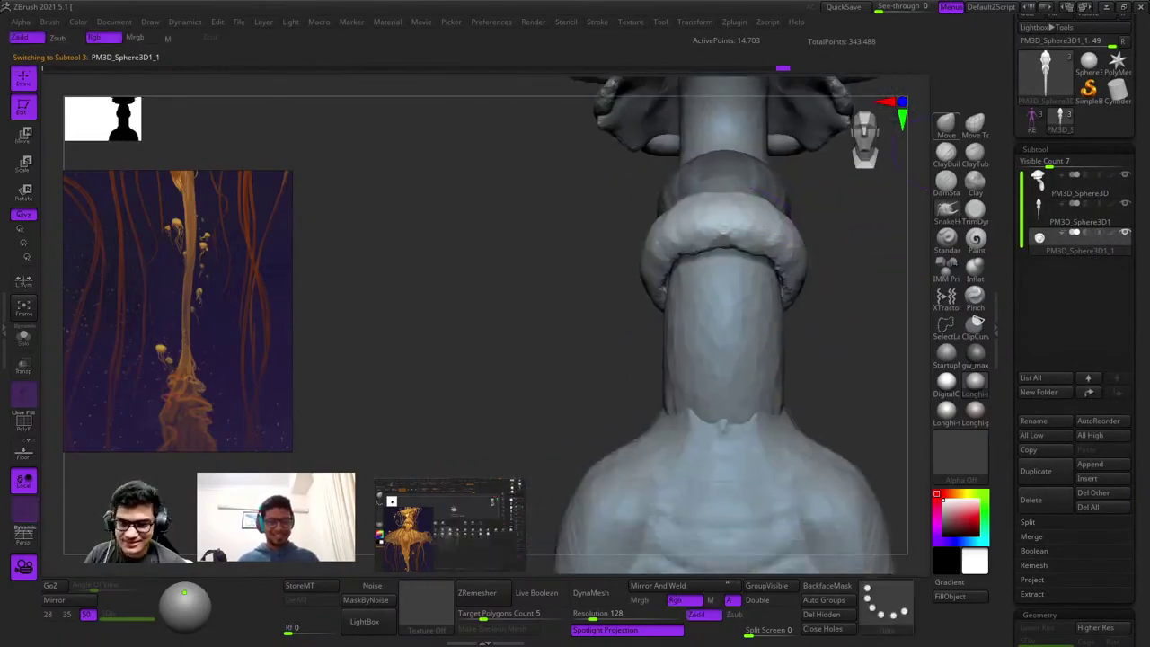
{"action": "mouse_move", "coordinate": [680, 306]}
{"action": "right_mouse_down"}
{"action": "mouse_move", "coordinate": [680, 249]}
{"action": "mouse_move", "coordinate": [662, 270]}
{"action": "right_mouse_up"}
{"action": "key", "text": "space"}
{"action": "key", "text": "space"}
{"action": "left_click", "coordinate": [662, 276]}
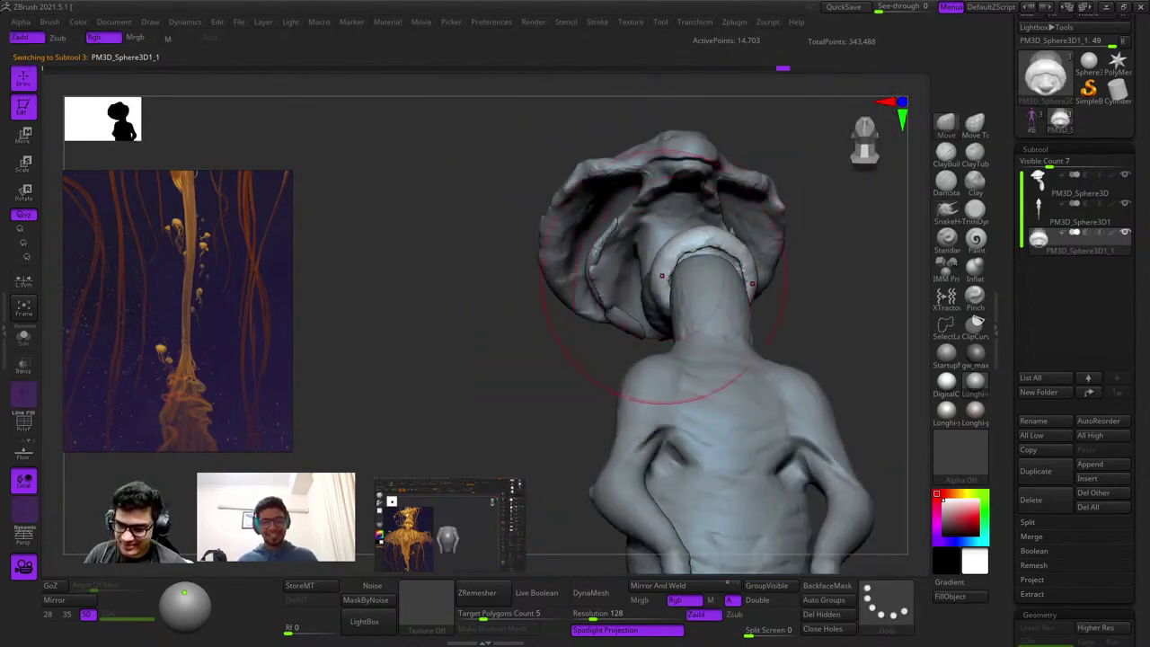
{"action": "mouse_move", "coordinate": [682, 241]}
{"action": "left_mouse_down"}
{"action": "mouse_move", "coordinate": [684, 262]}
{"action": "mouse_move", "coordinate": [693, 245]}
{"action": "mouse_move", "coordinate": [678, 241]}
{"action": "mouse_move", "coordinate": [696, 261]}
{"action": "mouse_move", "coordinate": [687, 267]}
{"action": "left_mouse_up"}
{"action": "mouse_move", "coordinate": [692, 251]}
{"action": "right_mouse_down"}
{"action": "mouse_move", "coordinate": [642, 372]}
{"action": "mouse_move", "coordinate": [662, 308]}
{"action": "mouse_move", "coordinate": [708, 258]}
{"action": "right_mouse_up"}
{"action": "mouse_move", "coordinate": [708, 259]}
{"action": "left_mouse_down"}
{"action": "mouse_move", "coordinate": [722, 235]}
{"action": "mouse_move", "coordinate": [702, 220]}
{"action": "left_mouse_up"}
Resize the Move brush and flare the lower collar's back and sides into a wide, drooping bell shape.
{"action": "mouse_move", "coordinate": [735, 221]}
{"action": "right_mouse_down", "text": "alt"}
{"action": "mouse_move", "coordinate": [732, 117]}
{"action": "mouse_move", "coordinate": [647, 296]}
{"action": "right_mouse_up", "text": "alt"}
{"action": "key", "text": "space"}
{"action": "left_click_drag", "start_coordinate": [683, 262], "coordinate": [710, 262]}
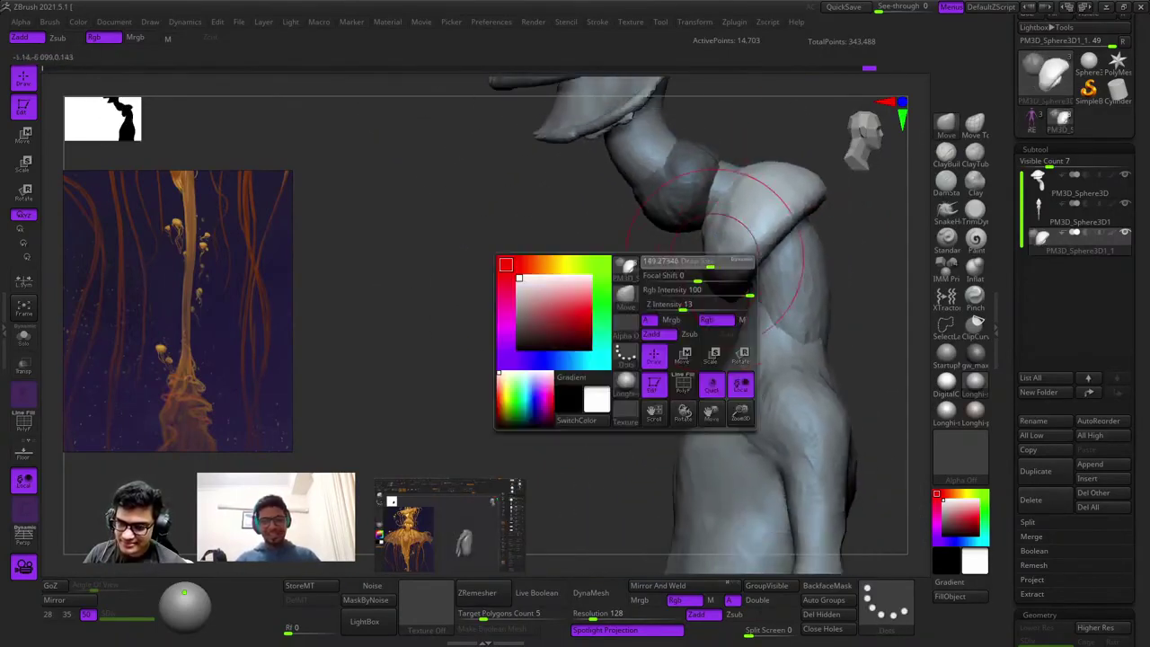
{"action": "right_click_drag", "start_coordinate": [713, 233], "coordinate": [808, 242]}
{"action": "right_click_drag", "start_coordinate": [683, 297], "coordinate": [593, 223]}
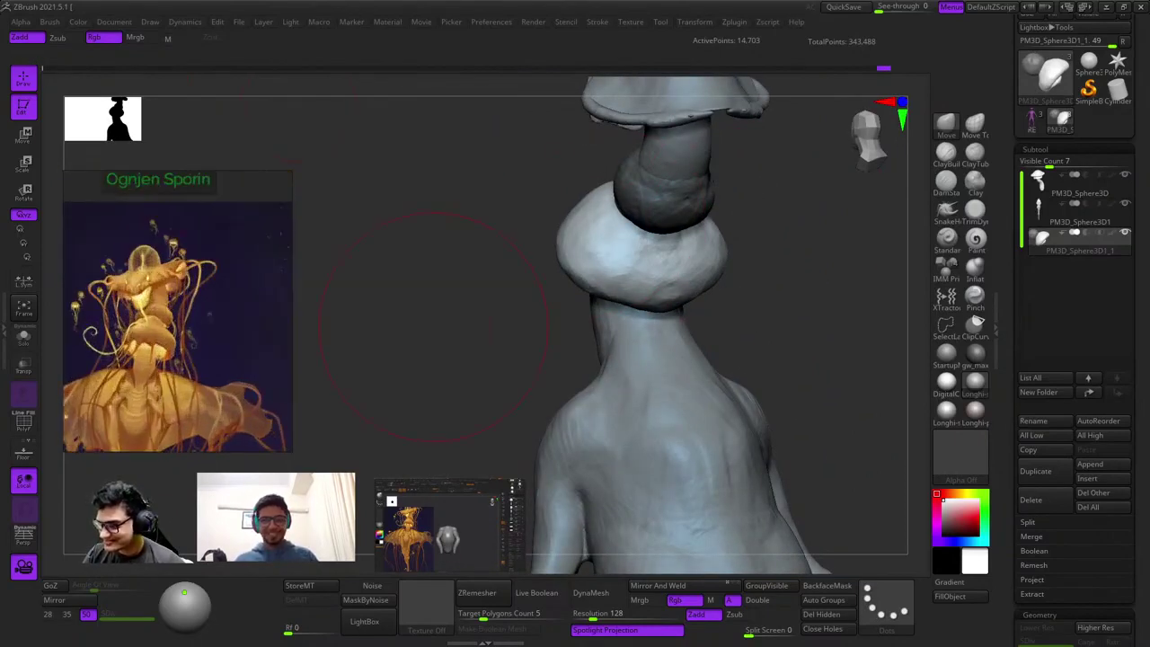
{"action": "mouse_move", "coordinate": [433, 325]}
{"action": "right_mouse_down"}
{"action": "mouse_move", "coordinate": [462, 282]}
{"action": "mouse_move", "coordinate": [616, 257]}
{"action": "mouse_move", "coordinate": [638, 276]}
{"action": "mouse_move", "coordinate": [732, 232]}
{"action": "right_mouse_up"}
{"action": "key", "text": "space"}
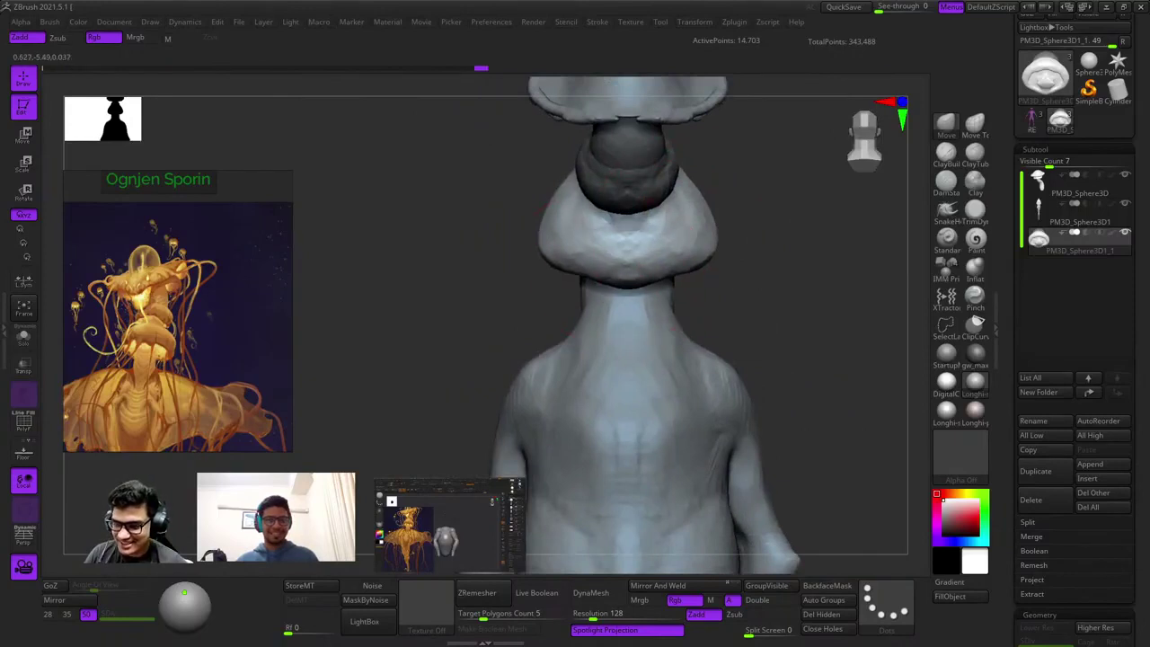
{"action": "right_click_drag", "start_coordinate": [594, 279], "coordinate": [688, 174]}
{"action": "mouse_move", "coordinate": [655, 236]}
{"action": "right_mouse_down"}
{"action": "mouse_move", "coordinate": [731, 243]}
{"action": "mouse_move", "coordinate": [607, 268]}
{"action": "right_mouse_up"}
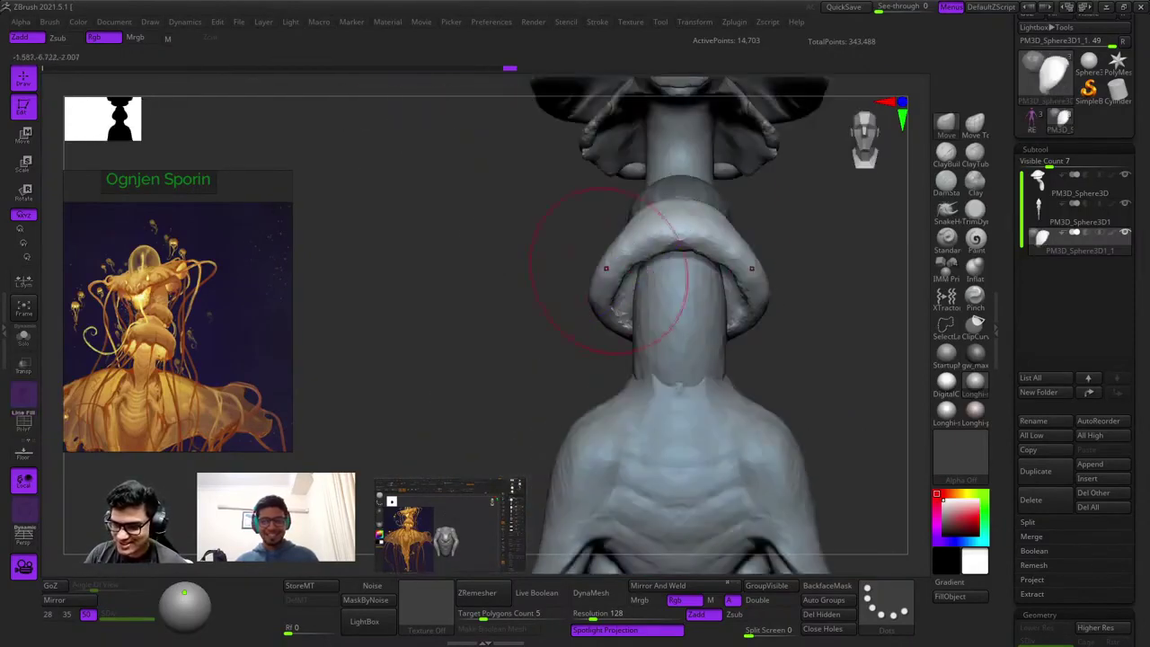
{"action": "mouse_move", "coordinate": [593, 319]}
{"action": "right_mouse_down"}
{"action": "mouse_move", "coordinate": [629, 218]}
{"action": "mouse_move", "coordinate": [623, 295]}
{"action": "mouse_move", "coordinate": [556, 260]}
{"action": "right_mouse_up"}
{"action": "mouse_move", "coordinate": [482, 292]}
{"action": "right_mouse_down", "text": "alt"}
{"action": "mouse_move", "coordinate": [623, 266]}
{"action": "mouse_move", "coordinate": [637, 279]}
{"action": "right_mouse_up", "text": "alt"}
Invert the mask to free the upper neck collar, then adjust its shape and placement along the neck.
{"action": "left_click", "coordinate": [595, 324], "text": "ctrl"}
{"action": "key", "text": "w"}
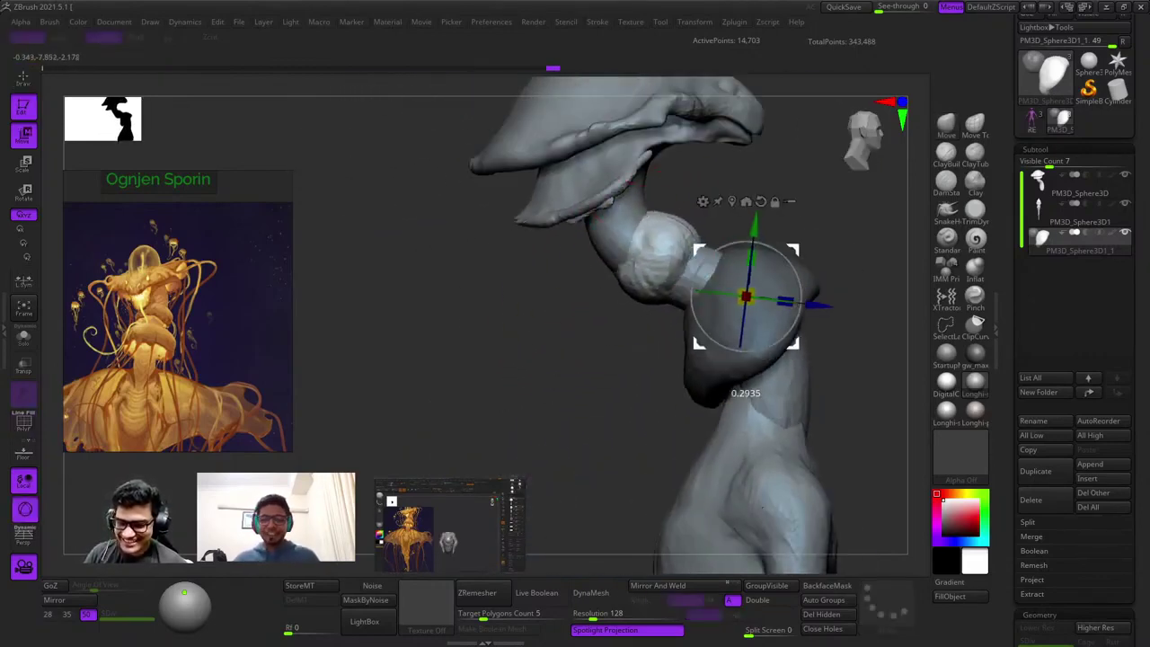
{"action": "key", "text": "q"}
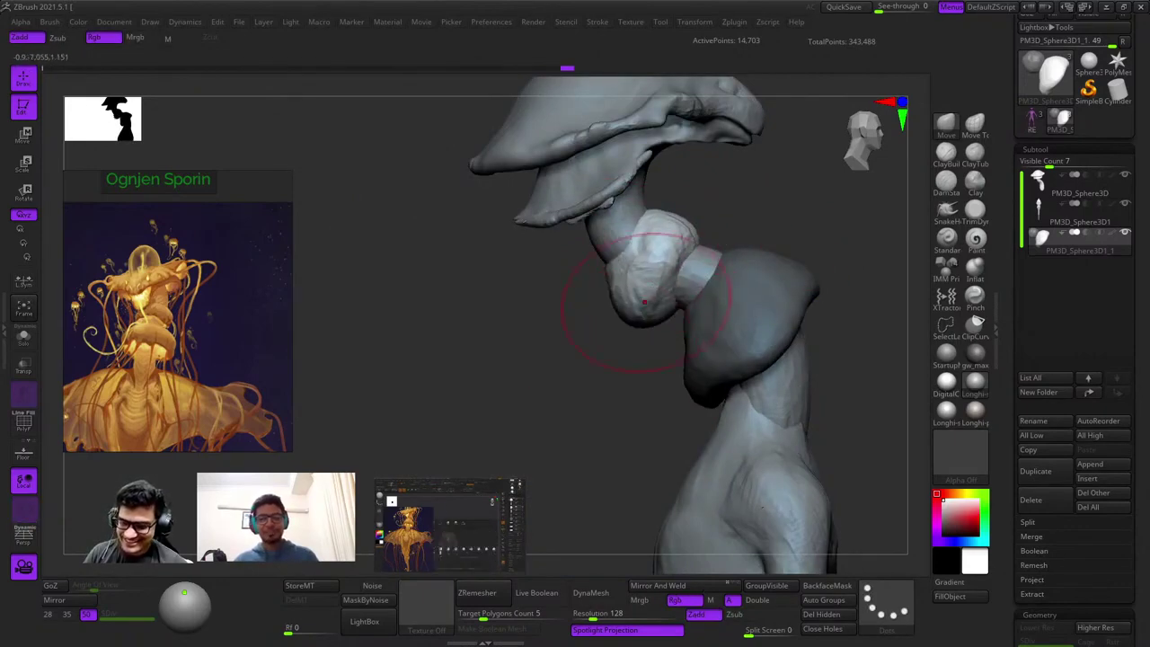
{"action": "mouse_move", "coordinate": [687, 244]}
{"action": "right_mouse_down"}
{"action": "mouse_move", "coordinate": [698, 237]}
{"action": "mouse_move", "coordinate": [665, 257]}
{"action": "mouse_move", "coordinate": [678, 219]}
{"action": "mouse_move", "coordinate": [680, 271]}
{"action": "mouse_move", "coordinate": [641, 236]}
{"action": "right_mouse_up"}
{"action": "mouse_move", "coordinate": [600, 177]}
{"action": "right_mouse_down"}
{"action": "mouse_move", "coordinate": [654, 270]}
{"action": "mouse_move", "coordinate": [706, 260]}
{"action": "right_mouse_up"}
{"action": "key", "text": "w"}
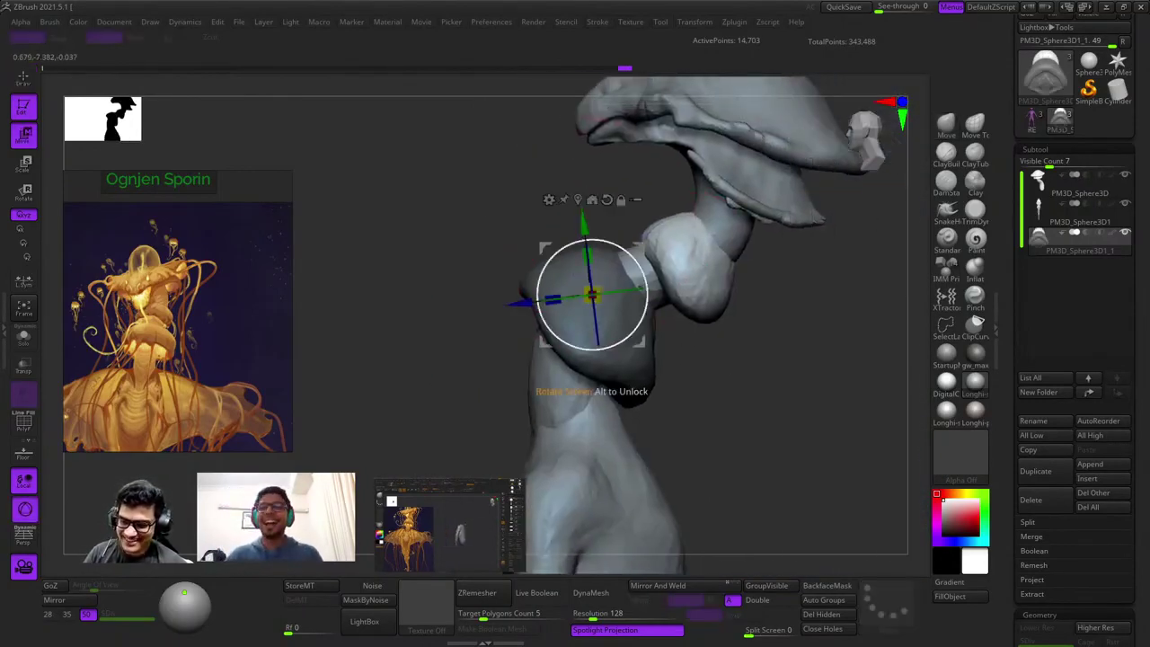
{"action": "left_click_drag", "start_coordinate": [592, 295], "coordinate": [684, 269]}
{"action": "key", "text": "q"}
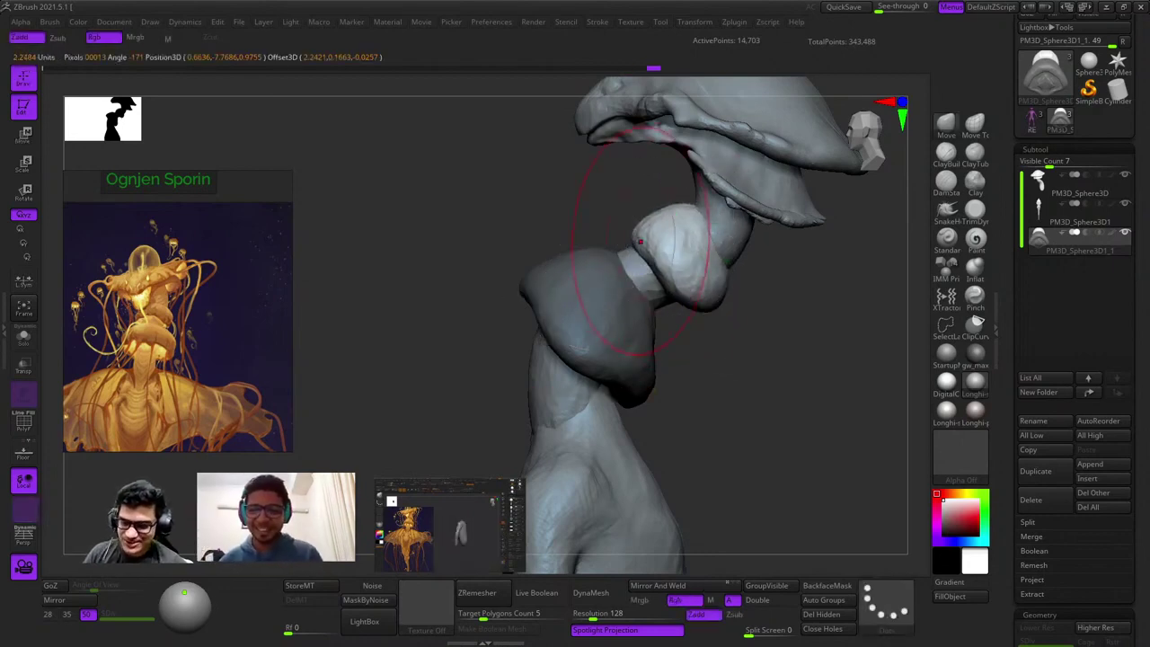
Shape the upper collar into a small bell-like cap and clear the mask from both collars.
{"action": "mouse_move", "coordinate": [683, 220]}
{"action": "right_mouse_down"}
{"action": "mouse_move", "coordinate": [627, 235]}
{"action": "mouse_move", "coordinate": [753, 253]}
{"action": "right_mouse_up"}
{"action": "right_click_drag", "start_coordinate": [702, 363], "coordinate": [584, 357]}
{"action": "mouse_move", "coordinate": [729, 298]}
{"action": "right_mouse_down", "text": "ctrl"}
{"action": "mouse_move", "coordinate": [683, 261]}
{"action": "mouse_move", "coordinate": [800, 261]}
{"action": "mouse_move", "coordinate": [719, 282]}
{"action": "mouse_move", "coordinate": [693, 267]}
{"action": "right_mouse_up", "text": "ctrl"}
{"action": "right_click_drag", "start_coordinate": [608, 218], "coordinate": [668, 324], "text": "ctrl"}
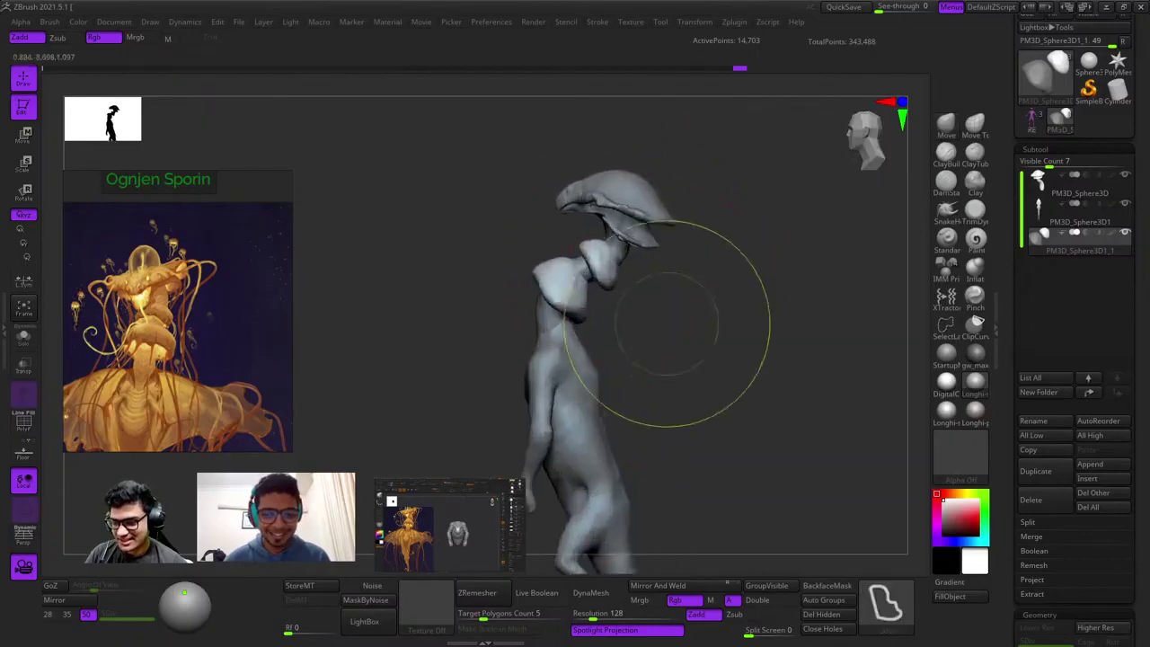
{"action": "left_click_drag", "start_coordinate": [701, 279], "coordinate": [449, 431], "text": "ctrl"}
{"action": "right_click_drag", "start_coordinate": [692, 296], "coordinate": [625, 215]}
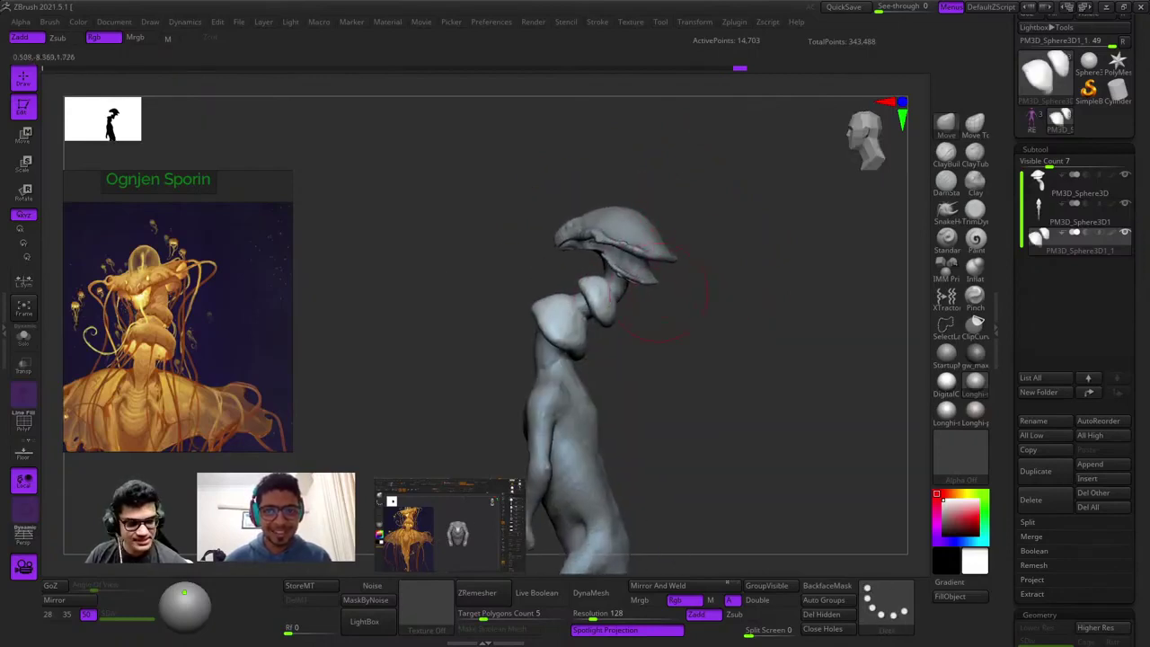
{"action": "right_click_drag", "start_coordinate": [663, 294], "coordinate": [655, 197]}
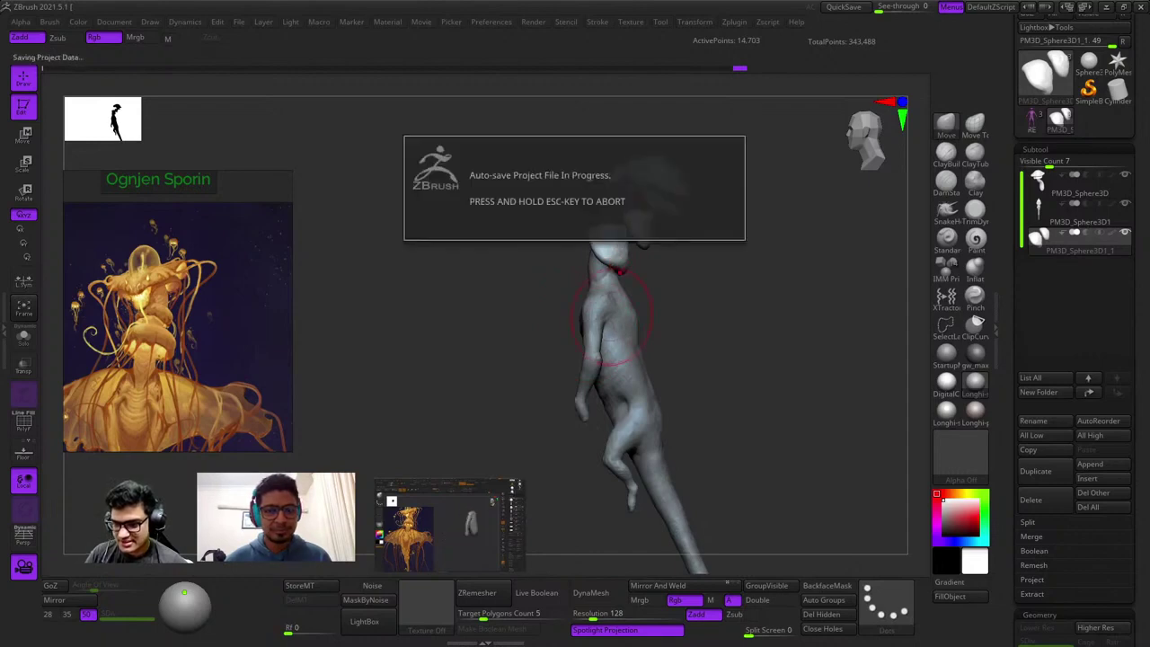
Switch to the body subtool and move it down, away from the head and collars.
{"action": "key", "text": "w"}
{"action": "key", "text": "q"}
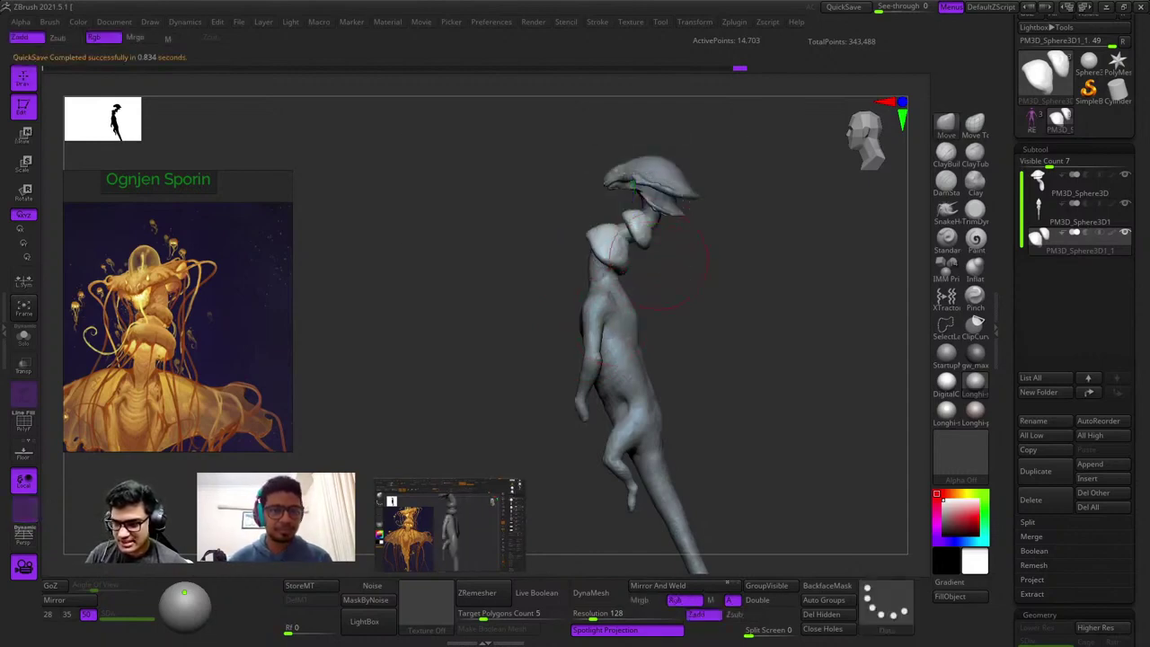
{"action": "key", "text": "space"}
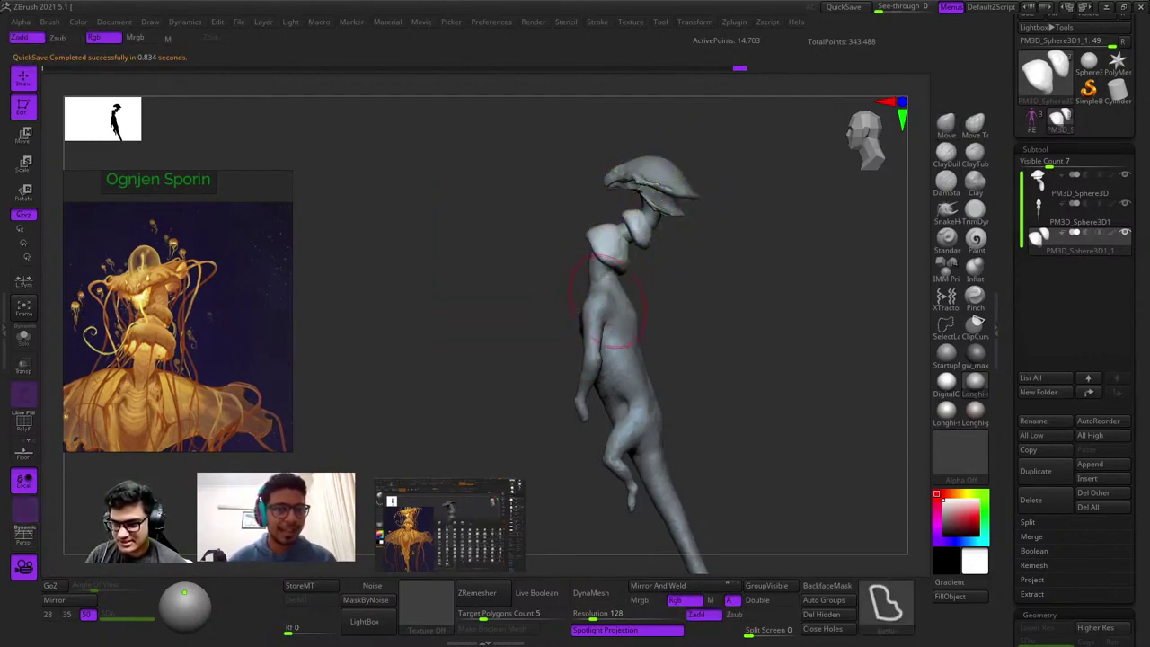
{"action": "key", "text": "w"}
{"action": "left_click", "coordinate": [574, 324]}
{"action": "left_click_drag", "start_coordinate": [580, 308], "coordinate": [555, 334]}
{"action": "key", "text": "q"}
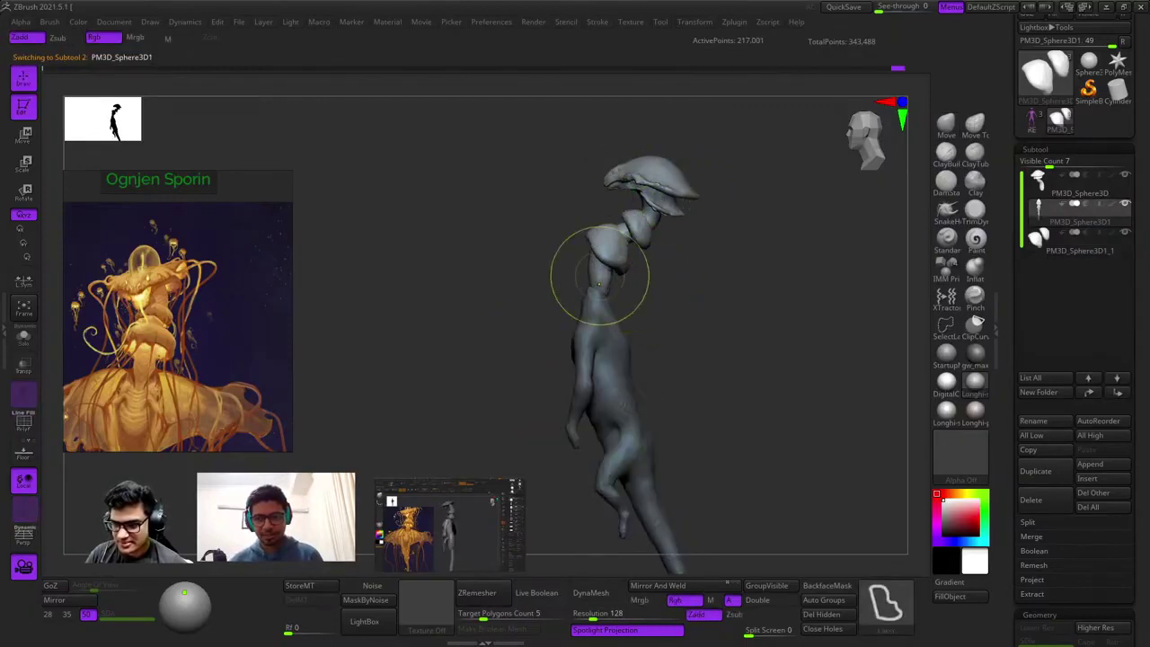
Switch to the head-and-neck subtool and stretch the neck down to meet the lowered body.
{"action": "mouse_move", "coordinate": [598, 278]}
{"action": "right_mouse_down", "text": "ctrl"}
{"action": "mouse_move", "coordinate": [611, 282]}
{"action": "mouse_move", "coordinate": [620, 197]}
{"action": "right_mouse_up", "text": "ctrl"}
{"action": "left_click", "coordinate": [611, 282], "text": "alt"}
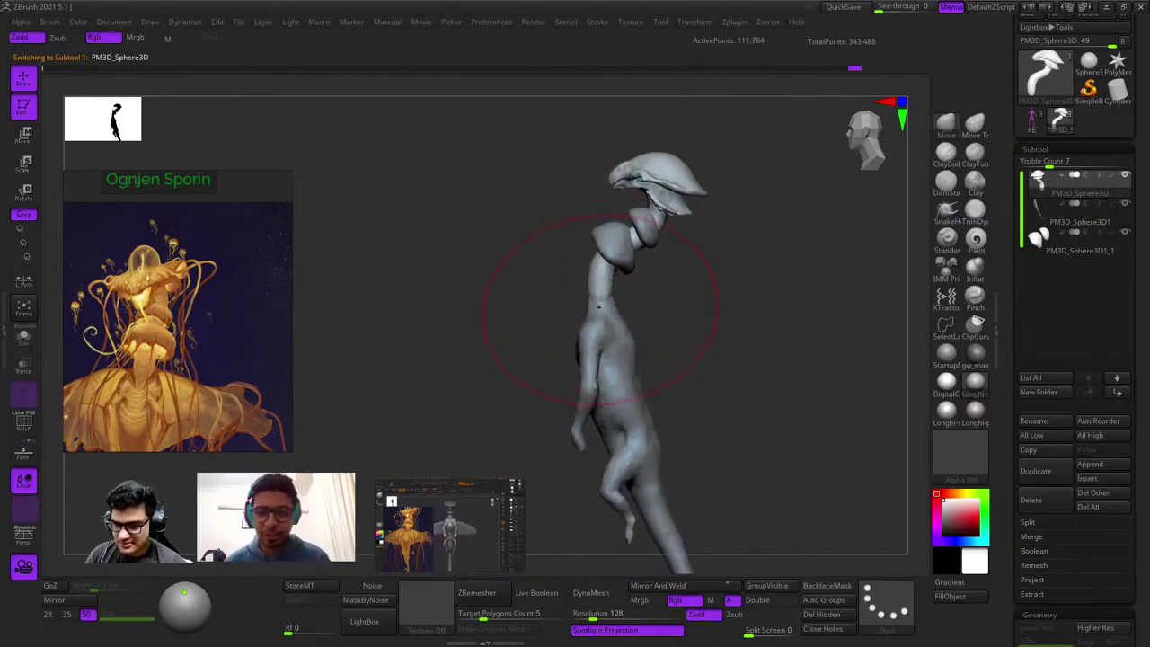
{"action": "right_click_drag", "start_coordinate": [683, 377], "coordinate": [627, 284], "text": "ctrl"}
{"action": "left_click_drag", "start_coordinate": [627, 284], "coordinate": [649, 337], "text": "alt"}
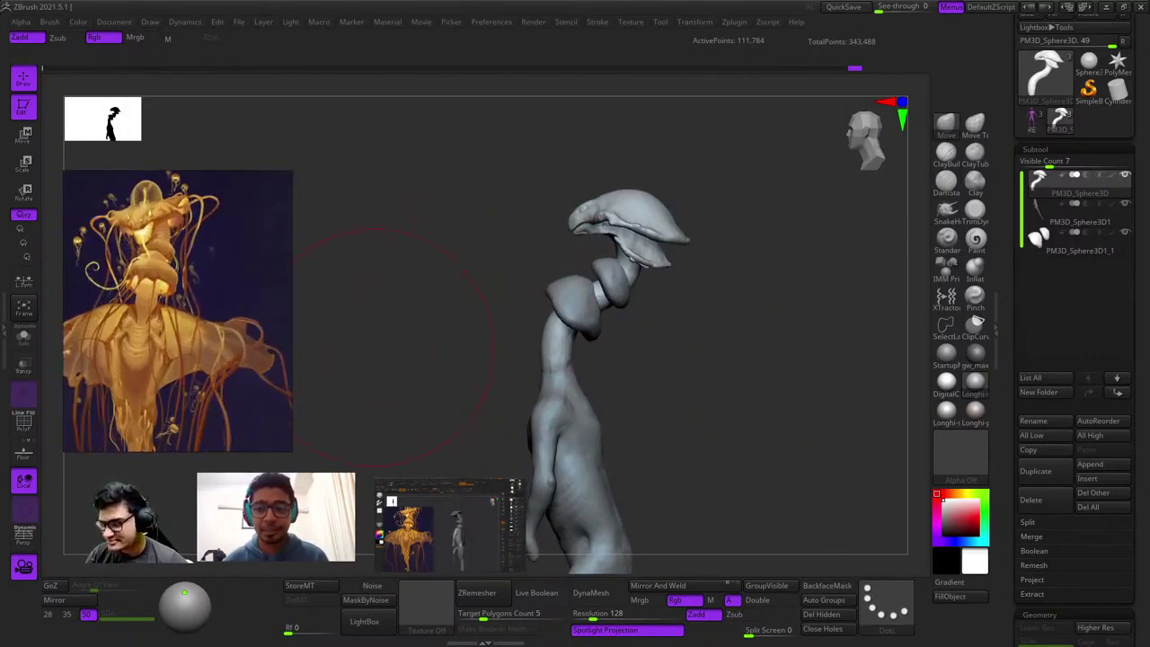
Select the collar subtool and refine the rims of both bell-shaped collars with the Move brush.
{"action": "mouse_move", "coordinate": [446, 303]}
{"action": "right_mouse_down"}
{"action": "mouse_move", "coordinate": [481, 354]}
{"action": "mouse_move", "coordinate": [606, 351]}
{"action": "mouse_move", "coordinate": [623, 295]}
{"action": "mouse_move", "coordinate": [639, 321]}
{"action": "right_mouse_up"}
{"action": "left_click", "coordinate": [613, 318], "text": "alt"}
{"action": "key", "text": "shift+f"}
{"action": "key", "text": "shift+f"}
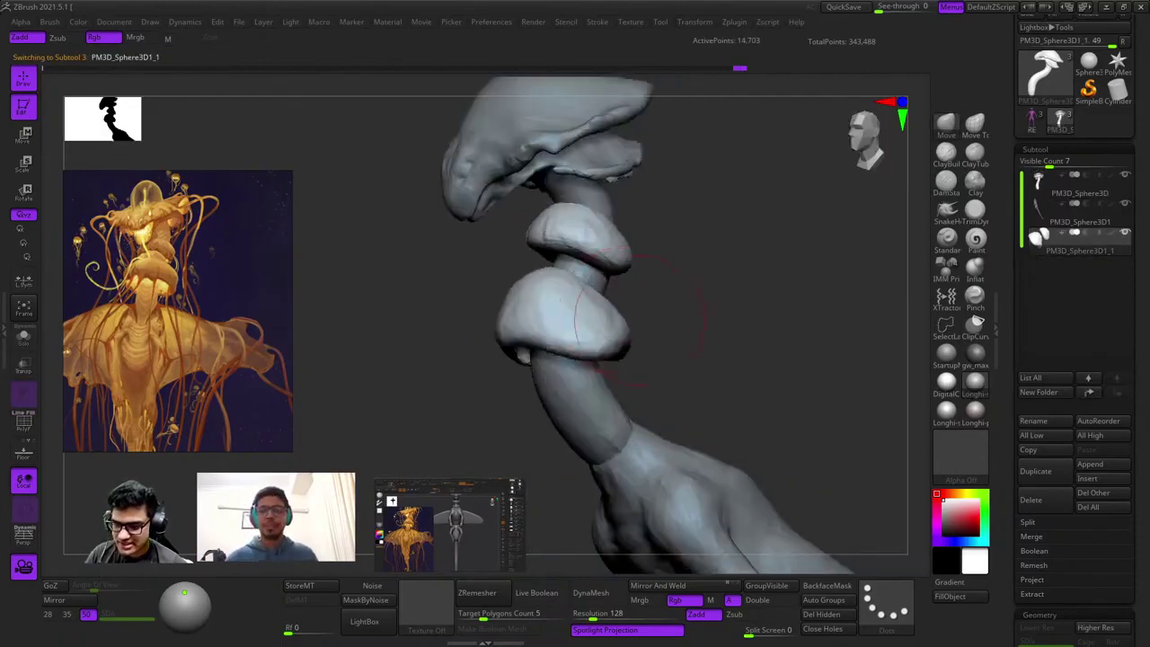
{"action": "right_click_drag", "start_coordinate": [581, 273], "coordinate": [630, 269]}
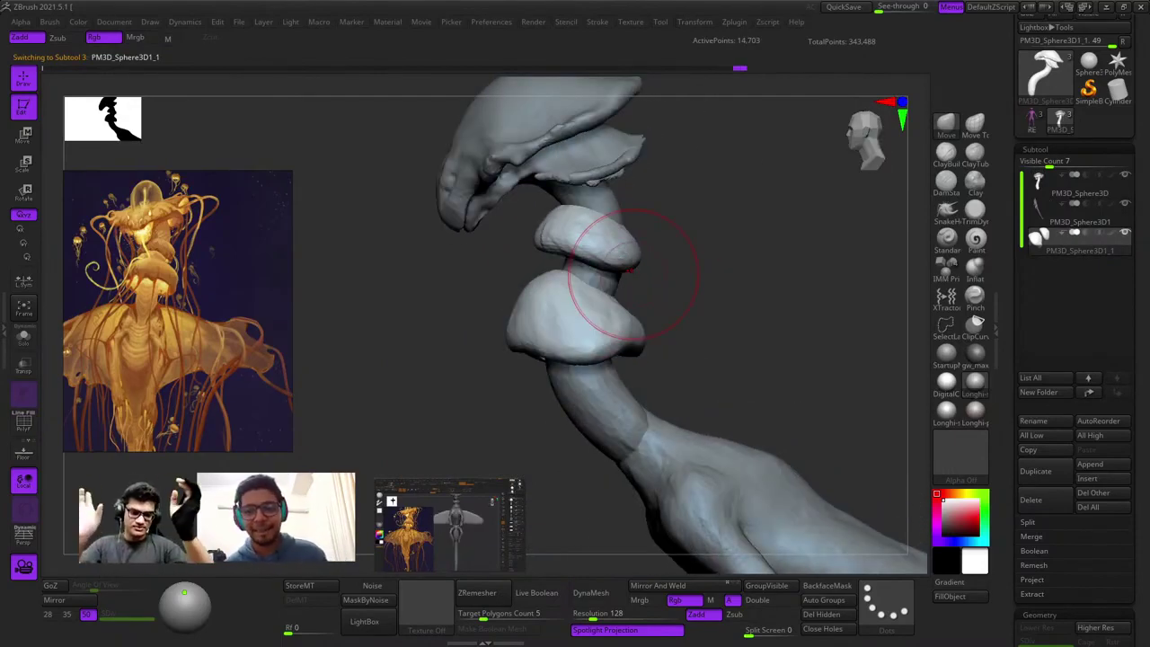
{"action": "right_click_drag", "start_coordinate": [537, 220], "coordinate": [752, 395]}
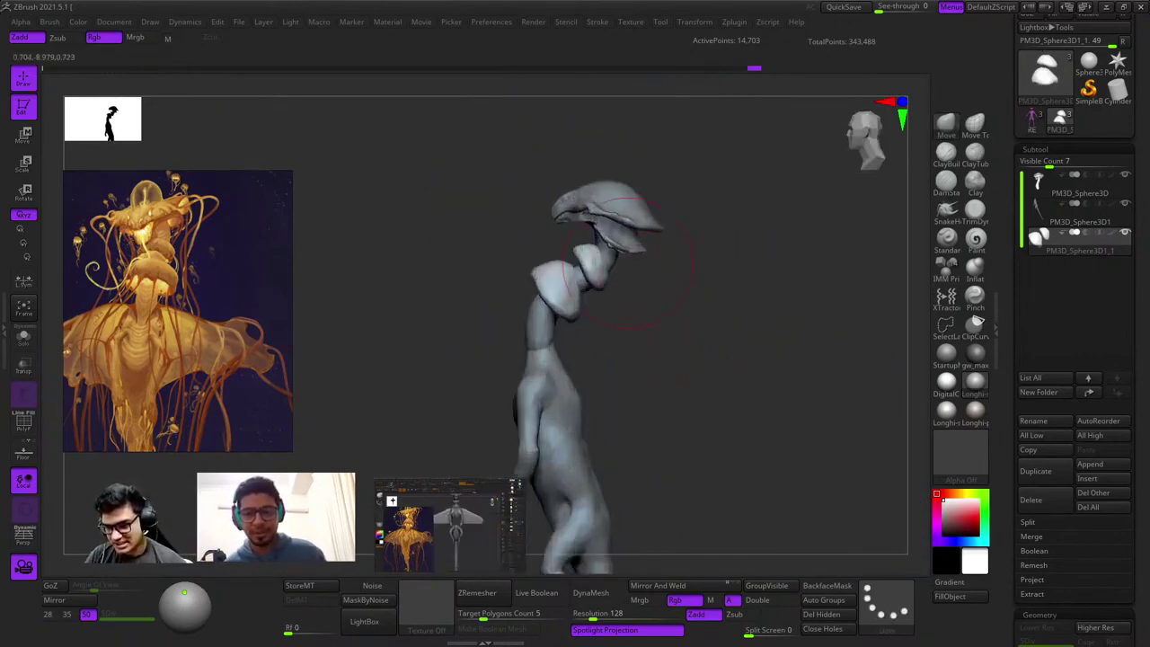
Switch to the head-and-neck subtool and adjust the base of the neck where it meets the chest.
{"action": "mouse_move", "coordinate": [615, 275]}
{"action": "right_mouse_down"}
{"action": "mouse_move", "coordinate": [608, 230]}
{"action": "mouse_move", "coordinate": [733, 309]}
{"action": "mouse_move", "coordinate": [680, 303]}
{"action": "mouse_move", "coordinate": [670, 335]}
{"action": "mouse_move", "coordinate": [669, 278]}
{"action": "mouse_move", "coordinate": [649, 309]}
{"action": "mouse_move", "coordinate": [656, 355]}
{"action": "right_mouse_up"}
{"action": "left_click", "coordinate": [618, 346], "text": "alt"}
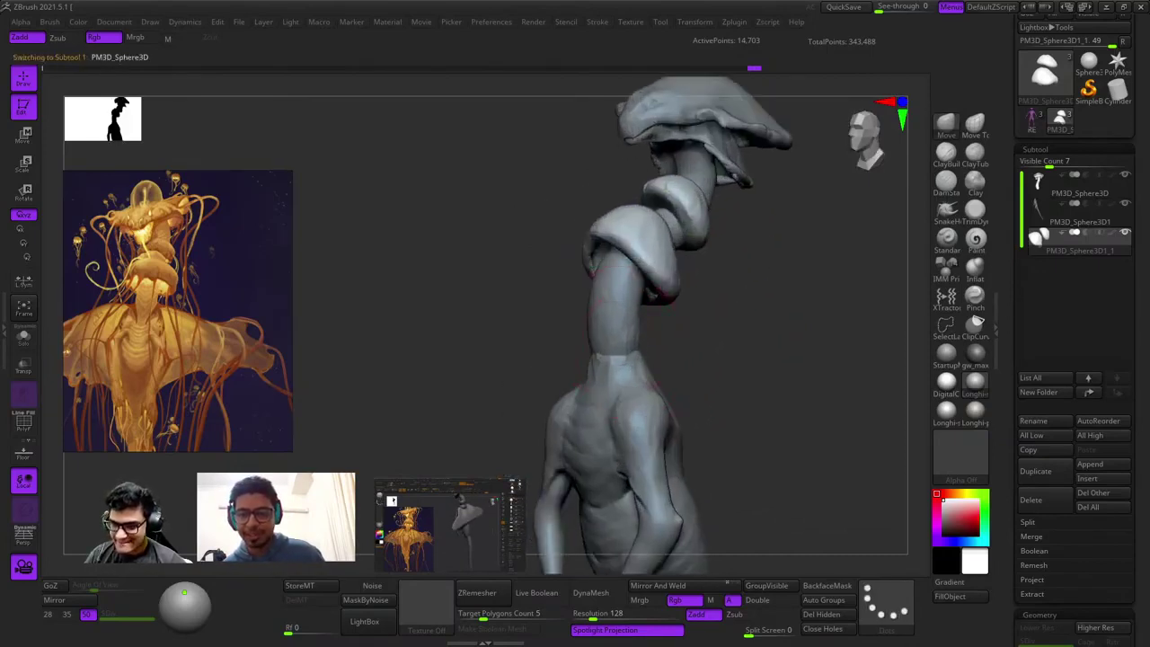
{"action": "left_click", "coordinate": [597, 338], "text": "alt"}
{"action": "right_click_drag", "start_coordinate": [594, 319], "coordinate": [616, 333], "text": "shift"}
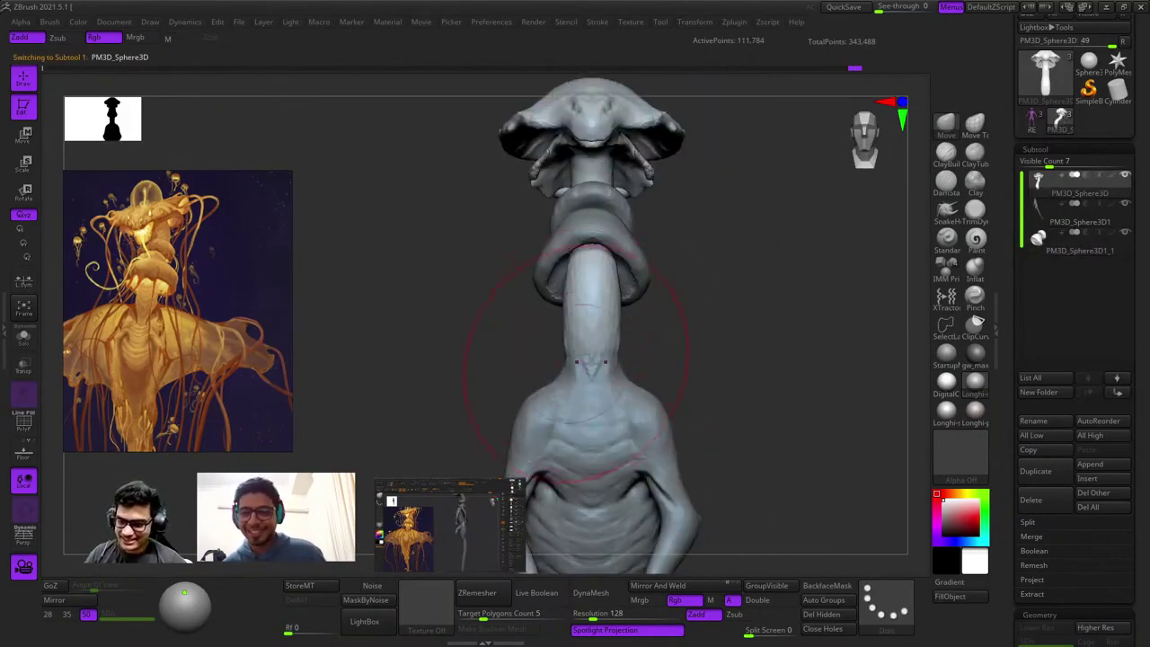
{"action": "right_click_drag", "start_coordinate": [599, 388], "coordinate": [629, 301], "text": "ctrl"}
{"action": "right_click_drag", "start_coordinate": [754, 310], "coordinate": [697, 329]}
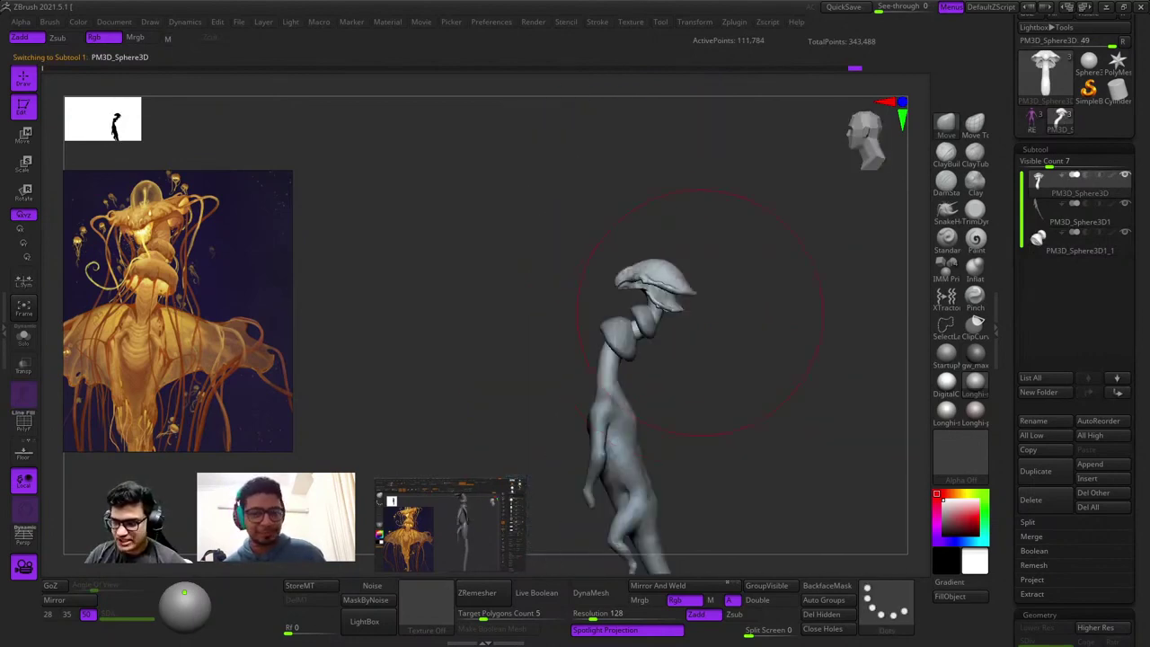
{"action": "right_click_drag", "start_coordinate": [639, 352], "coordinate": [674, 301], "text": "shift"}
{"action": "right_click_drag", "start_coordinate": [593, 414], "coordinate": [694, 324], "text": "shift"}
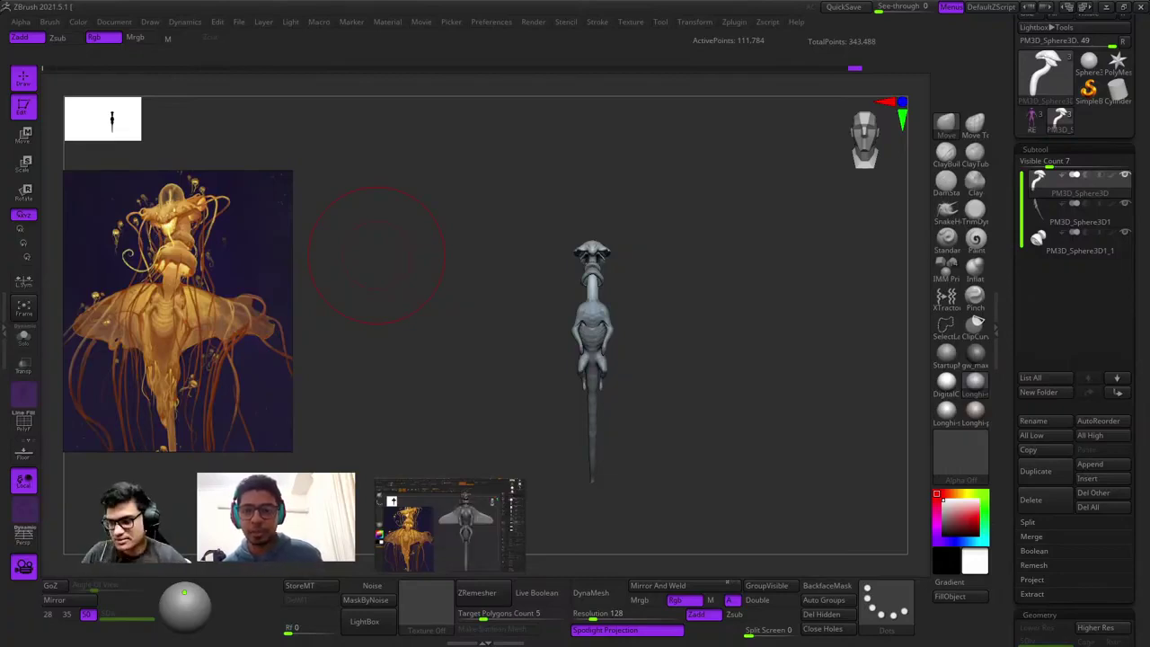
Compare the full silhouette, head and collars with the jellyfish reference from the front and side.
{"action": "key", "text": "f"}
{"action": "right_click_drag", "start_coordinate": [701, 256], "coordinate": [562, 314], "text": "alt"}
{"action": "right_click", "coordinate": [562, 315]}
{"action": "right_click_drag", "start_coordinate": [629, 296], "coordinate": [719, 190]}
{"action": "right_click_drag", "start_coordinate": [718, 191], "coordinate": [924, 136], "text": "ctrl"}
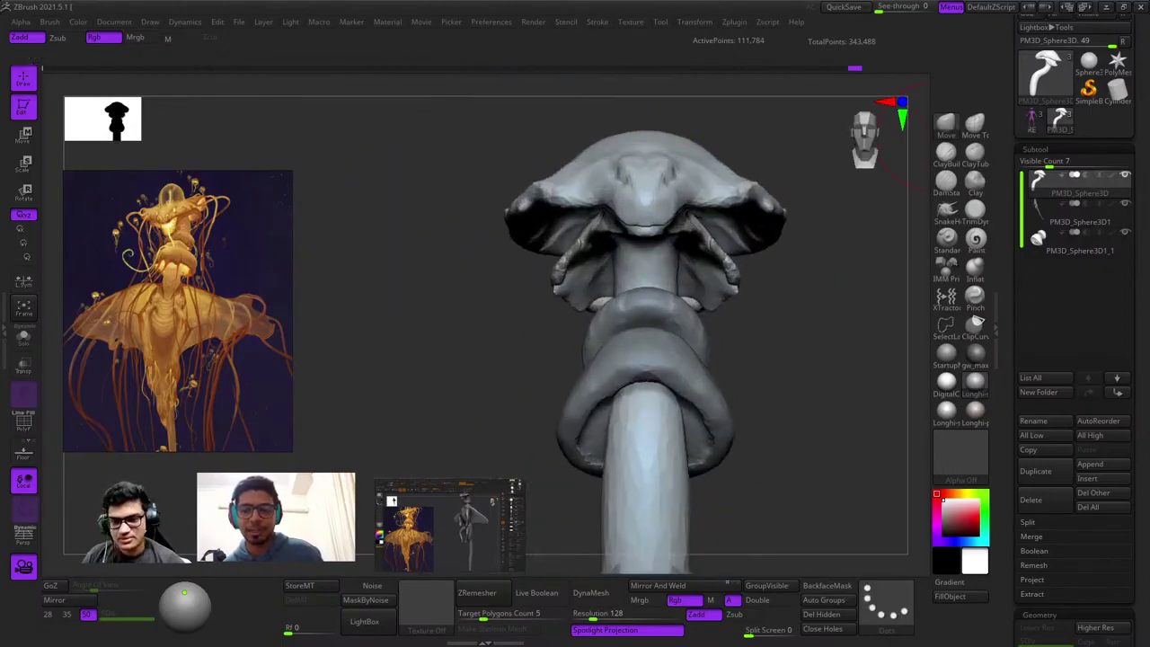
{"action": "right_click", "coordinate": [603, 282]}
{"action": "mouse_move", "coordinate": [770, 187]}
{"action": "right_mouse_down", "text": "ctrl"}
{"action": "mouse_move", "coordinate": [692, 264]}
{"action": "mouse_move", "coordinate": [672, 192]}
{"action": "mouse_move", "coordinate": [584, 207]}
{"action": "mouse_move", "coordinate": [749, 243]}
{"action": "right_mouse_up", "text": "ctrl"}
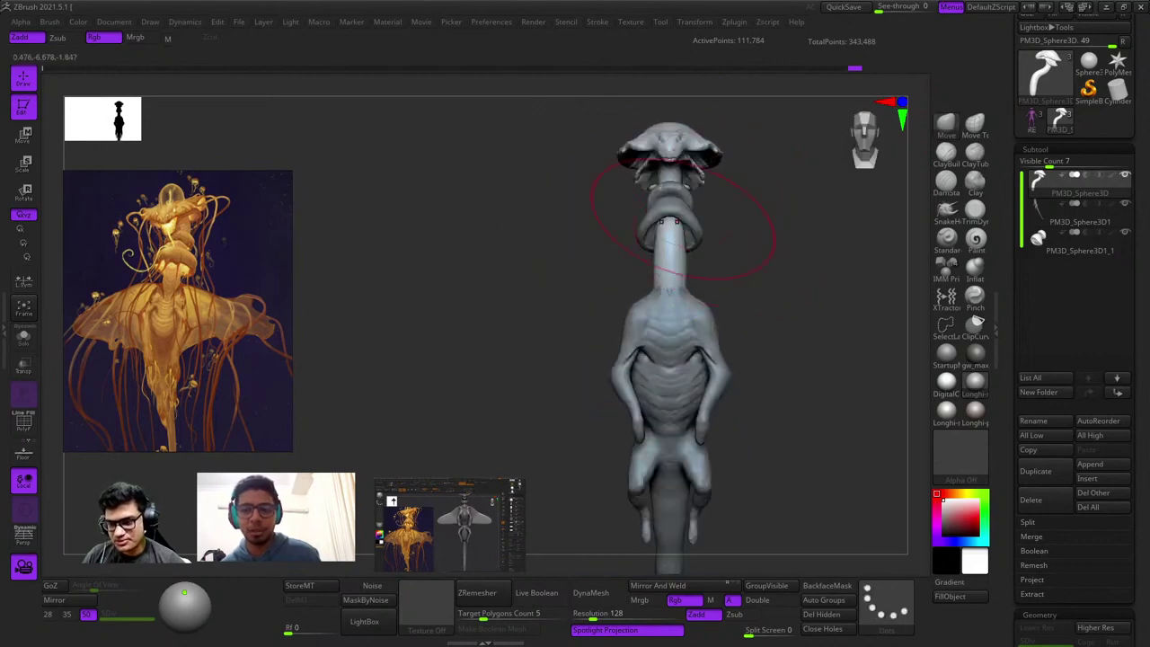
{"action": "mouse_move", "coordinate": [683, 218]}
{"action": "right_mouse_down"}
{"action": "mouse_move", "coordinate": [539, 221]}
{"action": "mouse_move", "coordinate": [672, 215]}
{"action": "mouse_move", "coordinate": [667, 241]}
{"action": "mouse_move", "coordinate": [719, 269]}
{"action": "mouse_move", "coordinate": [611, 274]}
{"action": "right_mouse_up"}
{"action": "right_click", "coordinate": [610, 306]}
Select the collar subtool, centre the gizmo on it and refine the upper collar's shape with the Move brush.
{"action": "left_click", "coordinate": [691, 228], "text": "alt"}
{"action": "right_click_drag", "start_coordinate": [691, 228], "coordinate": [704, 234], "text": "ctrl"}
{"action": "key", "text": "w"}
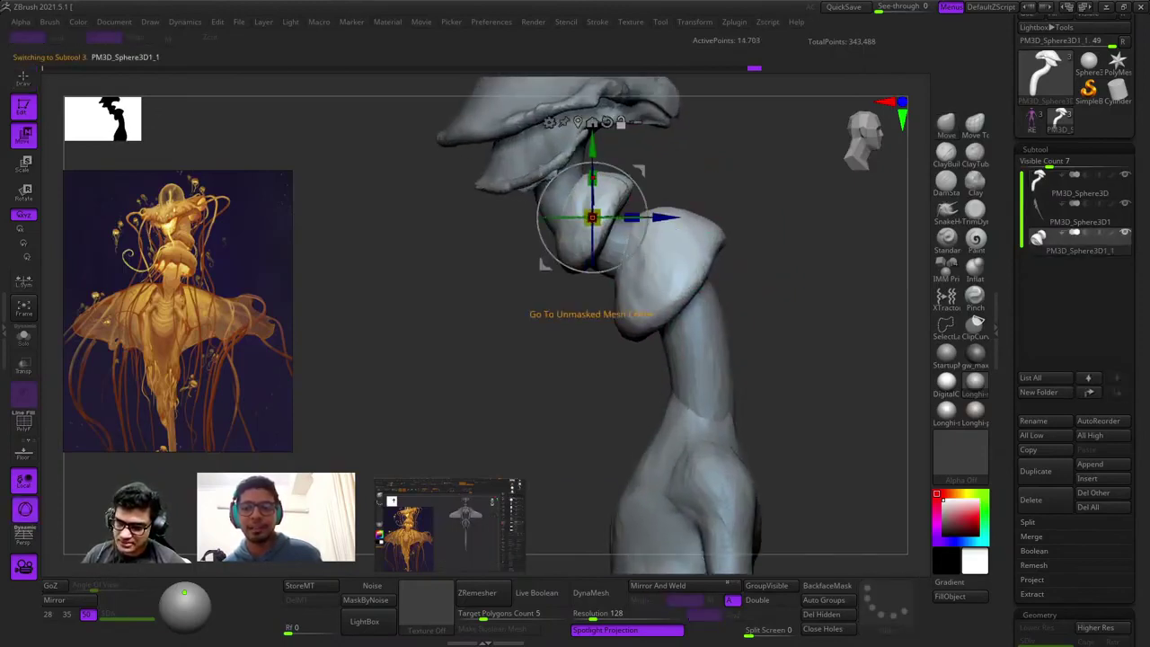
{"action": "key", "text": "q"}
{"action": "key", "text": "space"}
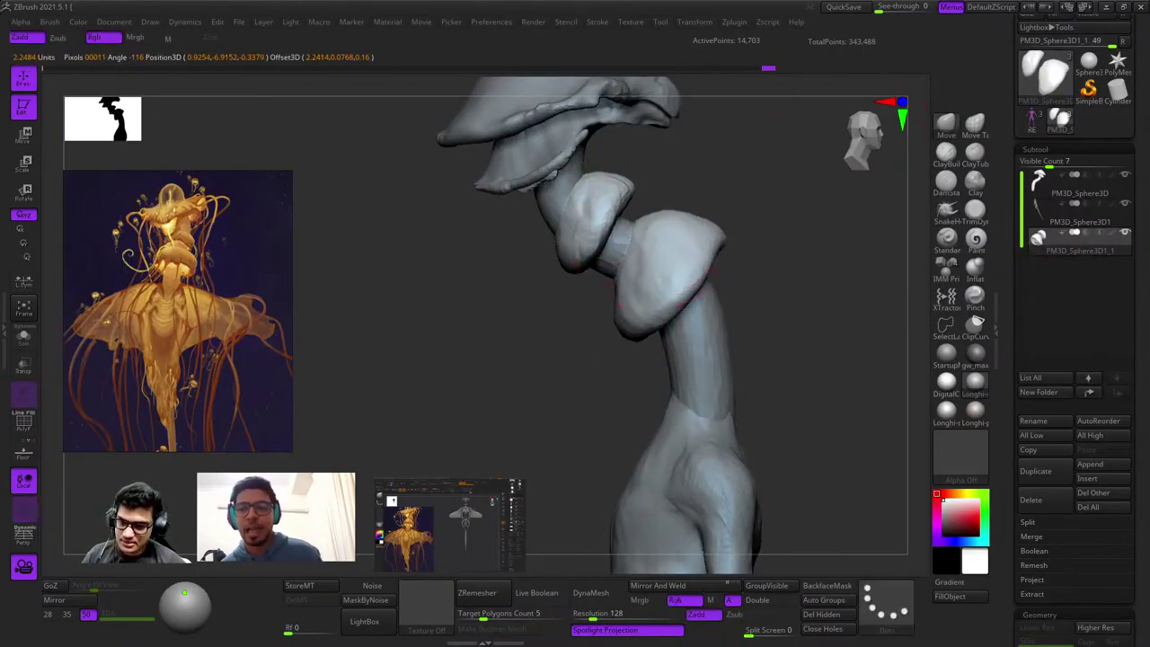
{"action": "mouse_move", "coordinate": [683, 148]}
{"action": "right_mouse_down", "text": "alt"}
{"action": "mouse_move", "coordinate": [668, 256]}
{"action": "mouse_move", "coordinate": [596, 249]}
{"action": "mouse_move", "coordinate": [657, 221]}
{"action": "mouse_move", "coordinate": [633, 256]}
{"action": "mouse_move", "coordinate": [575, 285]}
{"action": "mouse_move", "coordinate": [590, 283]}
{"action": "right_mouse_up", "text": "alt"}
{"action": "right_click", "coordinate": [590, 282]}
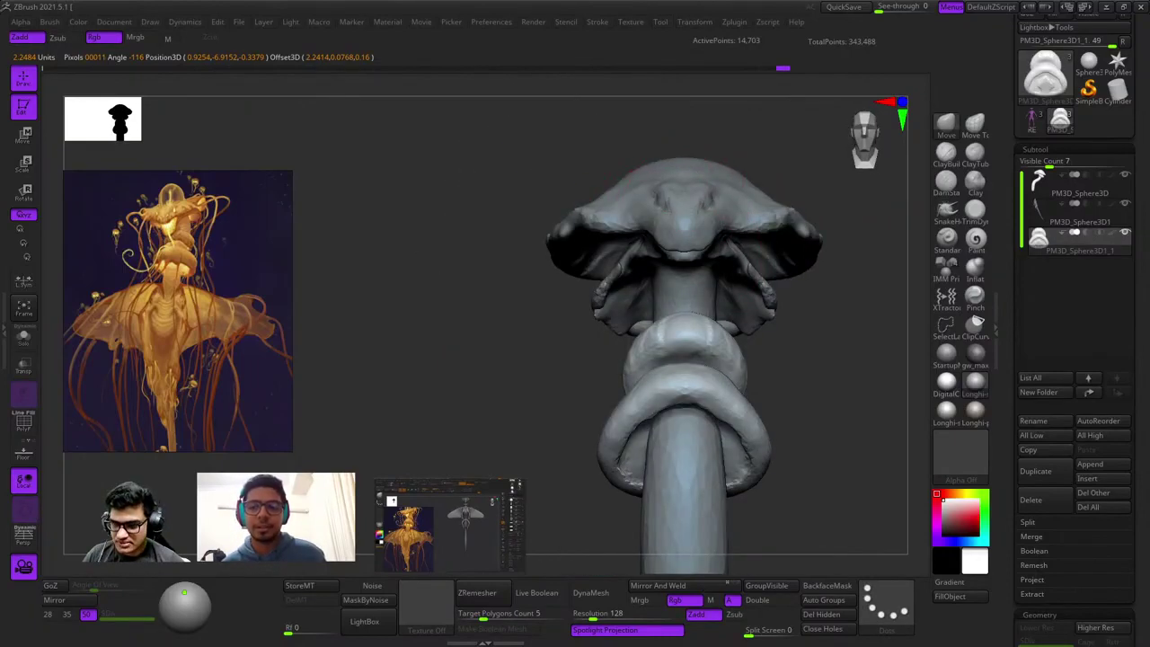
Select the head-and-neck subtool and examine the hood, face and collars from the front and both sides.
{"action": "left_click", "coordinate": [683, 199], "text": "alt"}
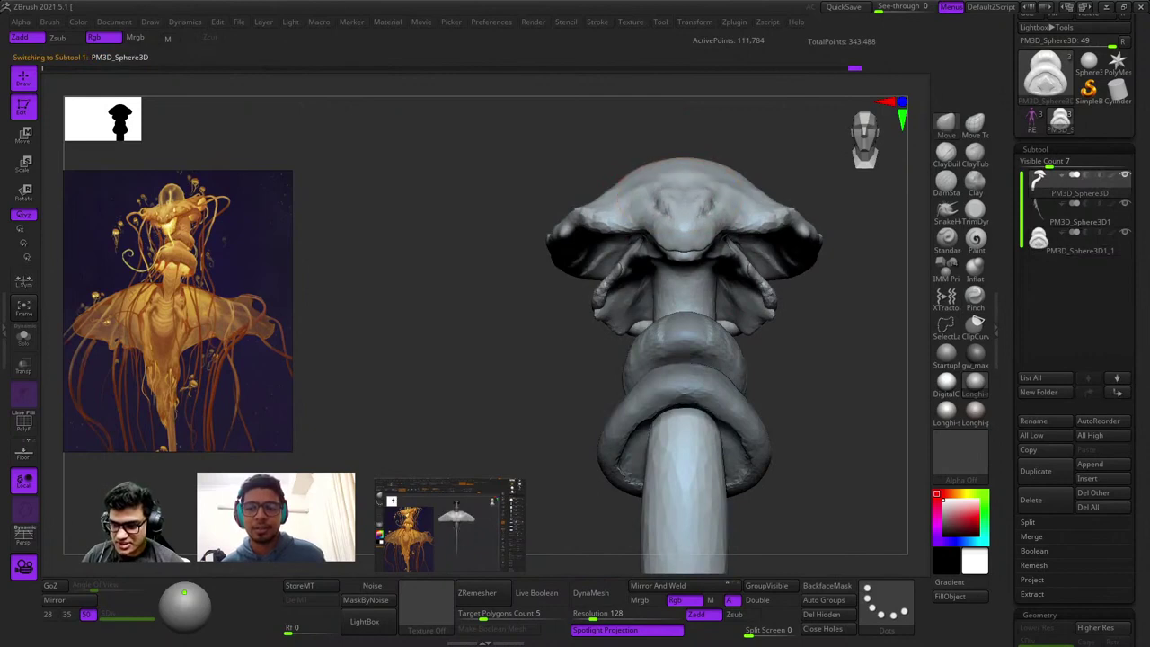
{"action": "right_click_drag", "start_coordinate": [588, 204], "coordinate": [647, 168], "text": "ctrl"}
{"action": "mouse_move", "coordinate": [795, 377]}
{"action": "right_mouse_down", "text": "alt"}
{"action": "mouse_move", "coordinate": [760, 239]}
{"action": "mouse_move", "coordinate": [791, 217]}
{"action": "right_mouse_up", "text": "alt"}
{"action": "mouse_move", "coordinate": [791, 218]}
{"action": "right_mouse_down"}
{"action": "mouse_move", "coordinate": [727, 231]}
{"action": "mouse_move", "coordinate": [831, 231]}
{"action": "mouse_move", "coordinate": [709, 232]}
{"action": "mouse_move", "coordinate": [687, 220]}
{"action": "mouse_move", "coordinate": [697, 265]}
{"action": "right_mouse_up"}
{"action": "right_click_drag", "start_coordinate": [696, 265], "coordinate": [700, 291], "text": "ctrl"}
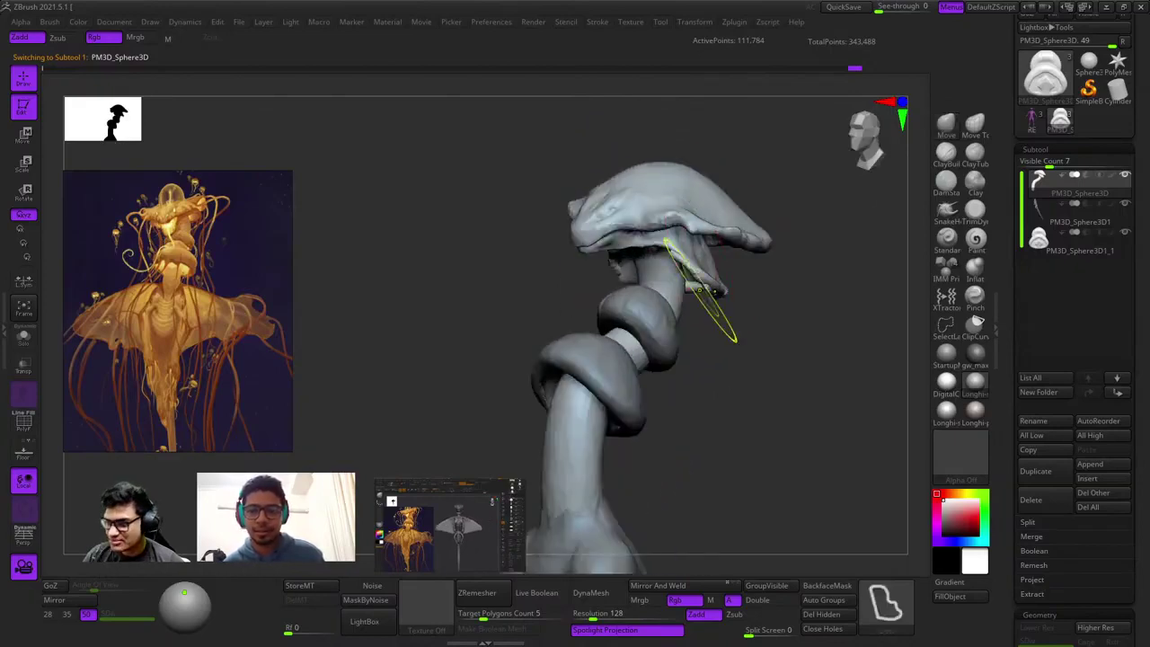
{"action": "right_click_drag", "start_coordinate": [665, 191], "coordinate": [786, 270]}
{"action": "right_click_drag", "start_coordinate": [786, 270], "coordinate": [796, 241], "text": "ctrl"}
{"action": "mouse_move", "coordinate": [655, 159]}
{"action": "right_mouse_down", "text": "ctrl"}
{"action": "mouse_move", "coordinate": [650, 193]}
{"action": "mouse_move", "coordinate": [689, 209]}
{"action": "mouse_move", "coordinate": [713, 203]}
{"action": "mouse_move", "coordinate": [651, 213]}
{"action": "mouse_move", "coordinate": [668, 193]}
{"action": "mouse_move", "coordinate": [752, 226]}
{"action": "mouse_move", "coordinate": [724, 255]}
{"action": "mouse_move", "coordinate": [810, 205]}
{"action": "mouse_move", "coordinate": [796, 200]}
{"action": "right_mouse_up", "text": "ctrl"}
{"action": "key", "text": "space"}
{"action": "right_click", "coordinate": [724, 255]}
{"action": "right_click_drag", "start_coordinate": [782, 125], "coordinate": [789, 158]}
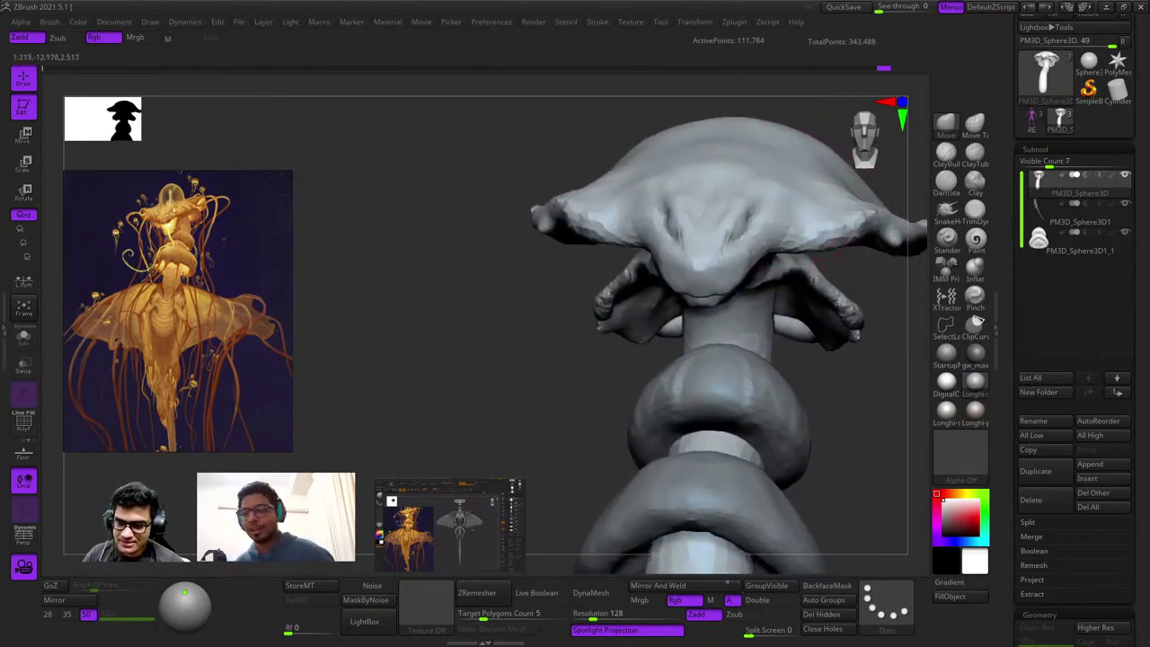
{"action": "right_click_drag", "start_coordinate": [710, 133], "coordinate": [617, 153]}
{"action": "right_click", "coordinate": [629, 160]}
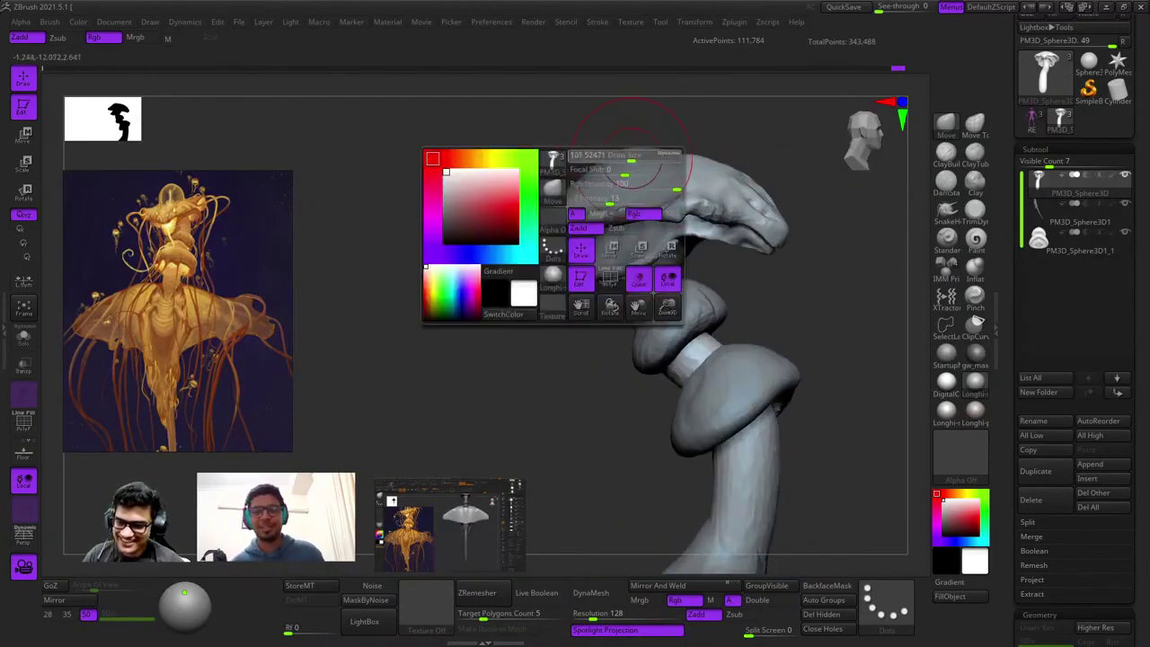
{"action": "right_click_drag", "start_coordinate": [648, 167], "coordinate": [539, 175], "text": "shift"}
{"action": "mouse_move", "coordinate": [694, 202]}
{"action": "right_mouse_down", "text": "alt"}
{"action": "mouse_move", "coordinate": [612, 181]}
{"action": "mouse_move", "coordinate": [745, 225]}
{"action": "mouse_move", "coordinate": [729, 193]}
{"action": "right_mouse_up", "text": "alt"}
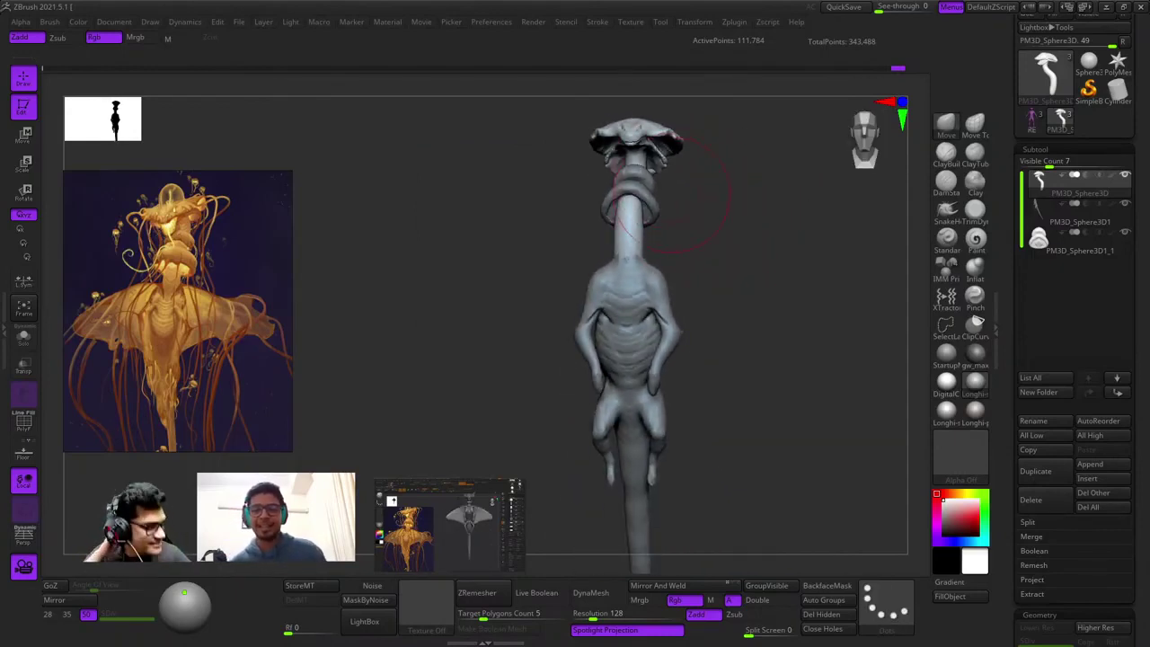
{"action": "mouse_move", "coordinate": [686, 197]}
{"action": "right_mouse_down"}
{"action": "mouse_move", "coordinate": [706, 218]}
{"action": "mouse_move", "coordinate": [708, 176]}
{"action": "mouse_move", "coordinate": [705, 350]}
{"action": "right_mouse_up"}
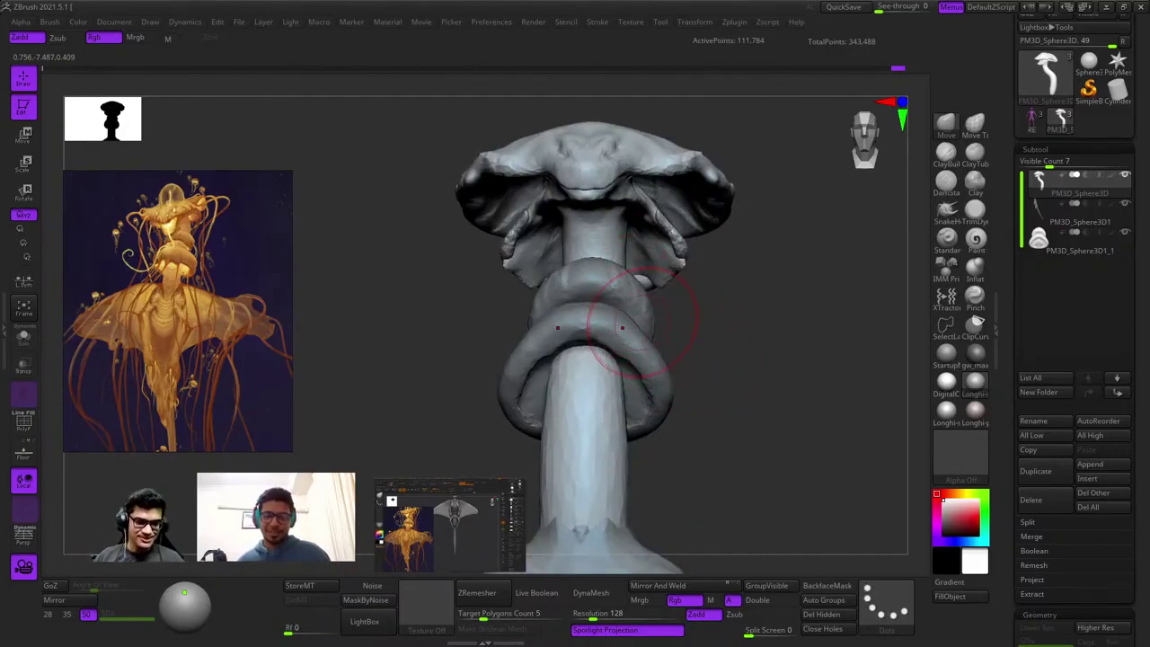
{"action": "mouse_move", "coordinate": [735, 320]}
{"action": "right_mouse_down"}
{"action": "mouse_move", "coordinate": [710, 185]}
{"action": "mouse_move", "coordinate": [694, 225]}
{"action": "mouse_move", "coordinate": [729, 260]}
{"action": "mouse_move", "coordinate": [710, 301]}
{"action": "right_mouse_up"}
{"action": "mouse_move", "coordinate": [632, 320]}
{"action": "right_mouse_down", "text": "ctrl"}
{"action": "mouse_move", "coordinate": [596, 267]}
{"action": "mouse_move", "coordinate": [548, 241]}
{"action": "right_mouse_up", "text": "ctrl"}
Adjust the Move brush's draw size and reshape the crown and back slope of the head's hood.
{"action": "key", "text": "space"}
{"action": "mouse_move", "coordinate": [539, 220]}
{"action": "left_mouse_down"}
{"action": "mouse_move", "coordinate": [559, 220]}
{"action": "mouse_move", "coordinate": [581, 196]}
{"action": "left_mouse_up"}
{"action": "key", "text": "space"}
{"action": "right_click_drag", "start_coordinate": [580, 196], "coordinate": [664, 193]}
{"action": "key", "text": "space"}
{"action": "mouse_move", "coordinate": [665, 193]}
{"action": "right_mouse_down"}
{"action": "mouse_move", "coordinate": [709, 185]}
{"action": "mouse_move", "coordinate": [676, 122]}
{"action": "mouse_move", "coordinate": [572, 200]}
{"action": "mouse_move", "coordinate": [624, 311]}
{"action": "mouse_move", "coordinate": [566, 311]}
{"action": "mouse_move", "coordinate": [560, 328]}
{"action": "right_mouse_up"}
{"action": "right_click_drag", "start_coordinate": [634, 248], "coordinate": [549, 261]}
{"action": "key", "text": "space"}
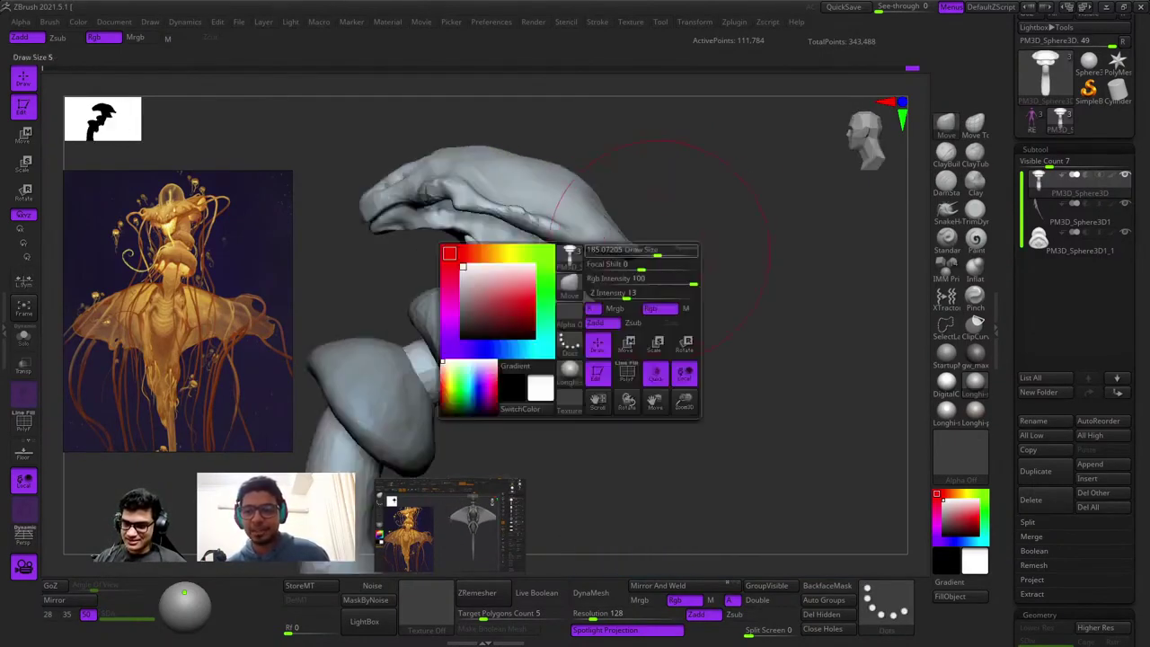
{"action": "mouse_move", "coordinate": [592, 201]}
{"action": "right_mouse_down", "text": "alt"}
{"action": "mouse_move", "coordinate": [669, 261]}
{"action": "mouse_move", "coordinate": [680, 256]}
{"action": "mouse_move", "coordinate": [674, 226]}
{"action": "right_mouse_up", "text": "alt"}
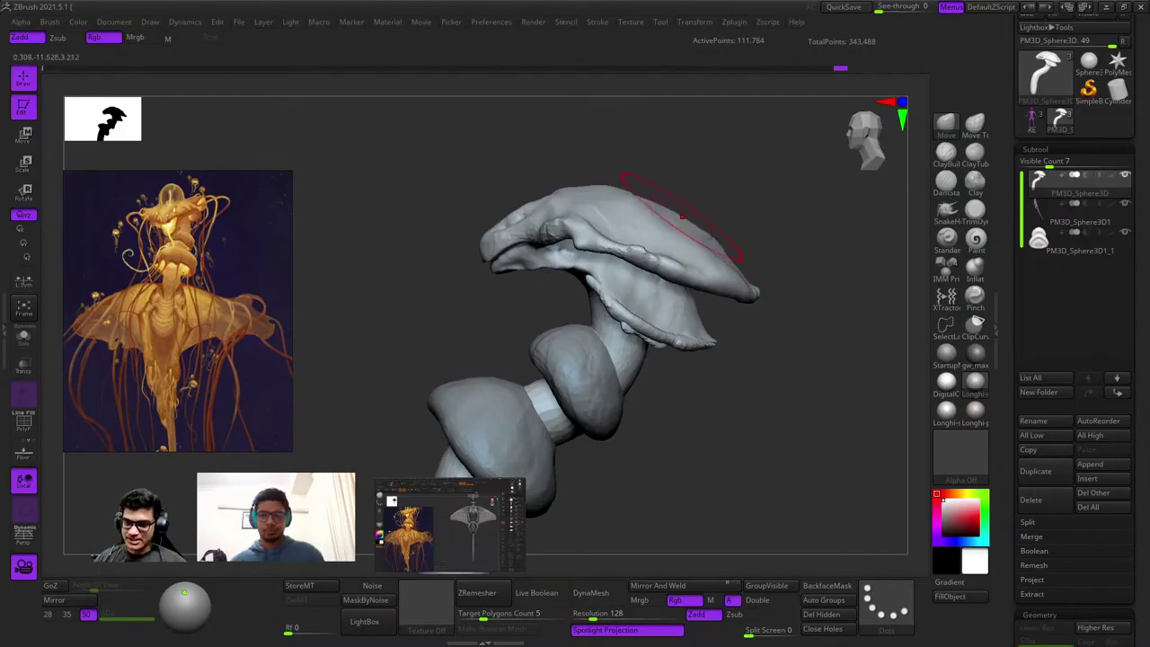
{"action": "left_click_drag", "start_coordinate": [682, 216], "coordinate": [672, 232]}
{"action": "mouse_move", "coordinate": [681, 216]}
{"action": "right_mouse_down"}
{"action": "mouse_move", "coordinate": [634, 242]}
{"action": "mouse_move", "coordinate": [696, 187]}
{"action": "right_mouse_up"}
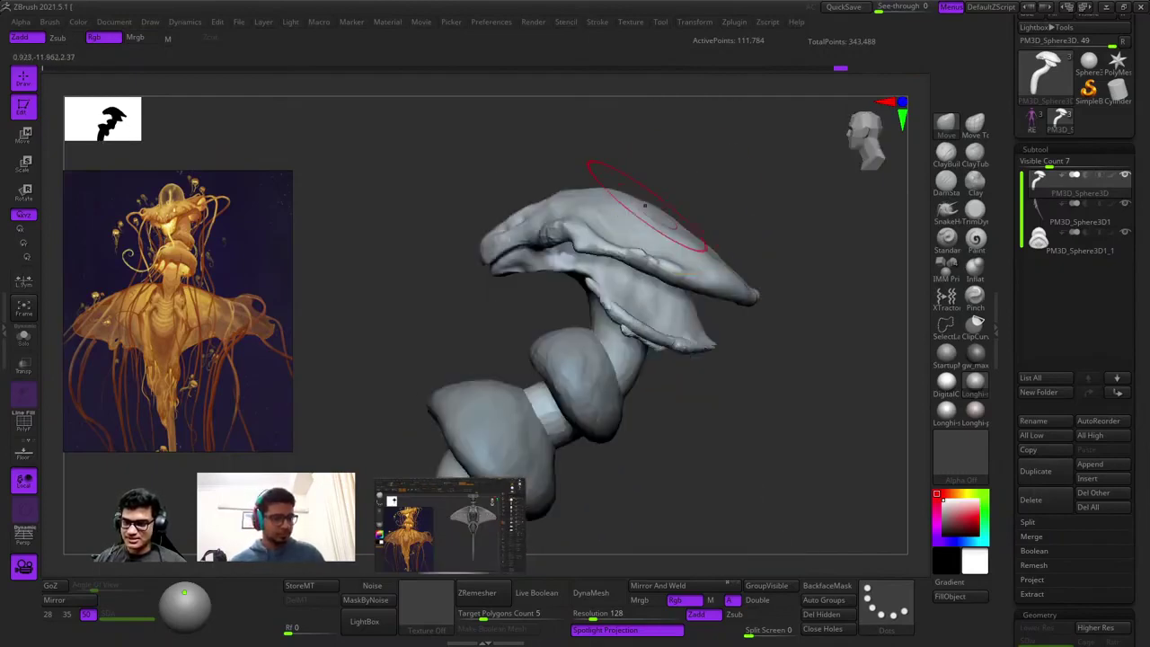
{"action": "right_click_drag", "start_coordinate": [678, 242], "coordinate": [624, 246]}
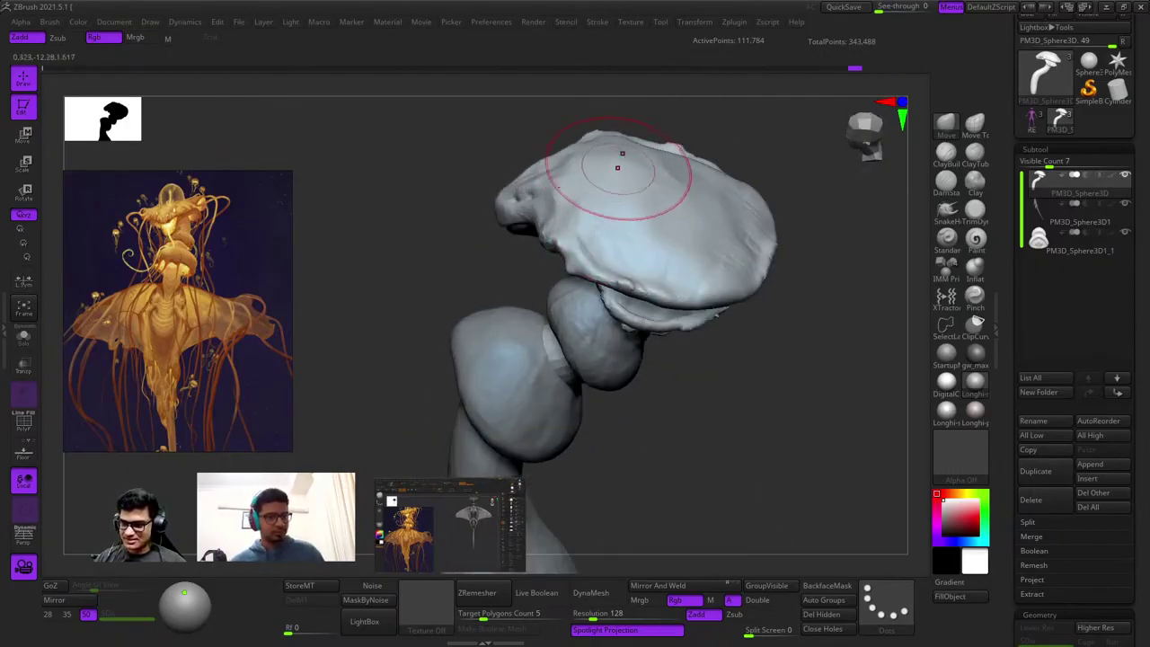
Change the brush size, select the body subtool and examine its torso, arms and legs.
{"action": "mouse_move", "coordinate": [618, 167]}
{"action": "right_mouse_down"}
{"action": "mouse_move", "coordinate": [654, 154]}
{"action": "mouse_move", "coordinate": [716, 193]}
{"action": "mouse_move", "coordinate": [777, 206]}
{"action": "mouse_move", "coordinate": [645, 294]}
{"action": "mouse_move", "coordinate": [598, 210]}
{"action": "mouse_move", "coordinate": [629, 290]}
{"action": "right_mouse_up"}
{"action": "key", "text": "f"}
{"action": "key", "text": "space"}
{"action": "left_click_drag", "start_coordinate": [654, 259], "coordinate": [645, 257]}
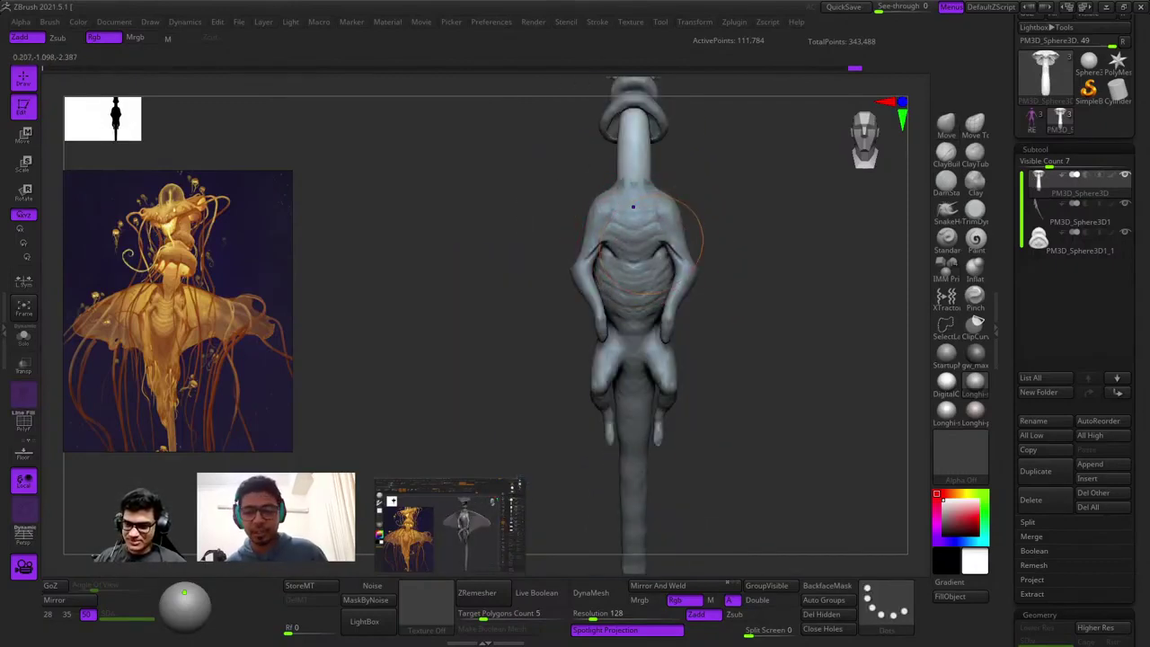
{"action": "key", "text": "space"}
{"action": "left_click_drag", "start_coordinate": [684, 271], "coordinate": [672, 271]}
{"action": "left_click", "coordinate": [669, 272], "text": "alt"}
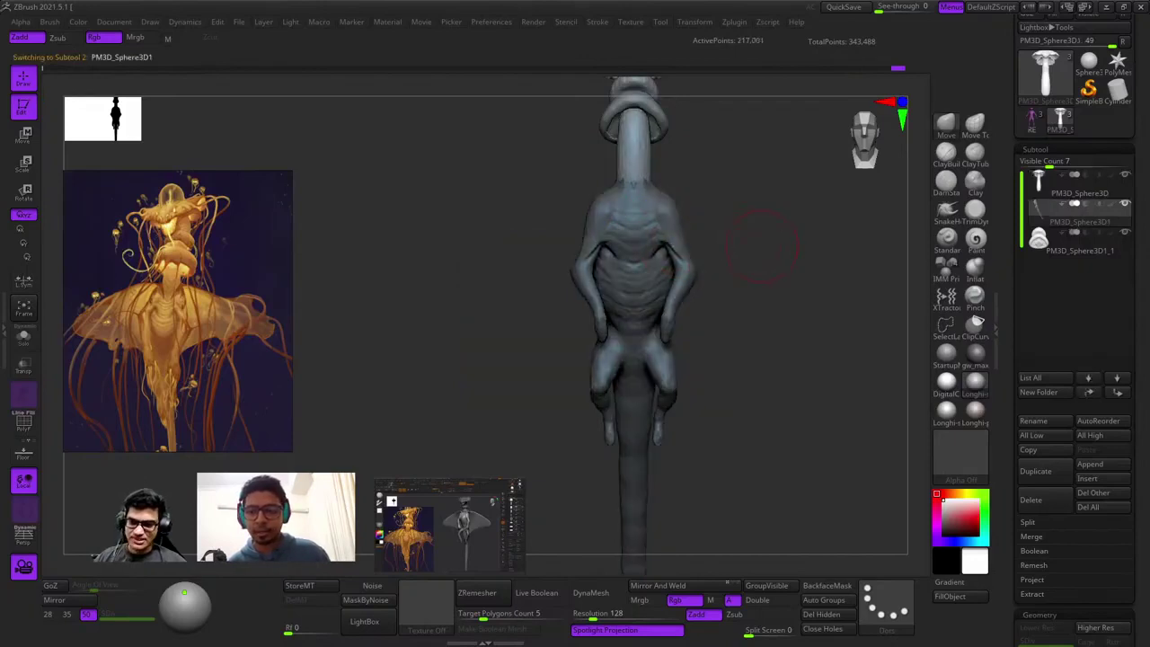
{"action": "left_click_drag", "start_coordinate": [763, 247], "coordinate": [764, 234]}
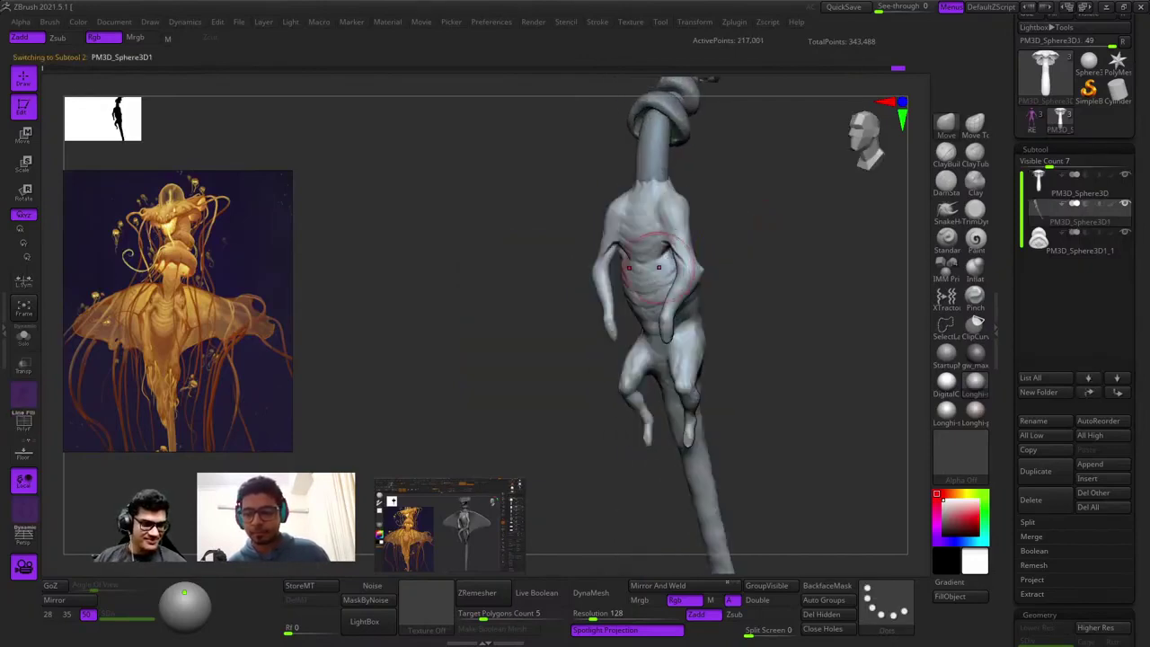
{"action": "right_click_drag", "start_coordinate": [614, 258], "coordinate": [651, 320], "text": "ctrl"}
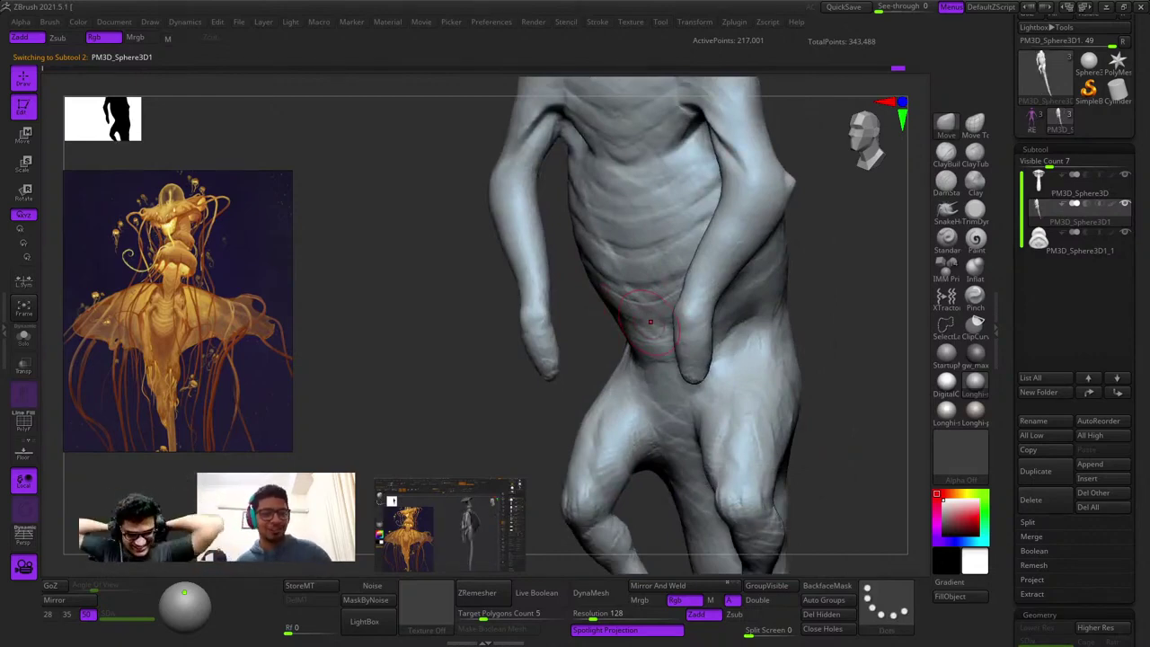
{"action": "mouse_move", "coordinate": [537, 397]}
{"action": "right_mouse_down"}
{"action": "mouse_move", "coordinate": [544, 336]}
{"action": "mouse_move", "coordinate": [560, 356]}
{"action": "mouse_move", "coordinate": [655, 335]}
{"action": "mouse_move", "coordinate": [568, 275]}
{"action": "right_mouse_up"}
{"action": "right_click_drag", "start_coordinate": [674, 378], "coordinate": [611, 377], "text": "ctrl"}
{"action": "right_click_drag", "start_coordinate": [737, 360], "coordinate": [697, 351]}
Check how the neck, shoulders and torso flow together from the front and both sides, toggling the polyframe display.
{"action": "key", "text": "shift+f"}
{"action": "key", "text": "shift+f"}
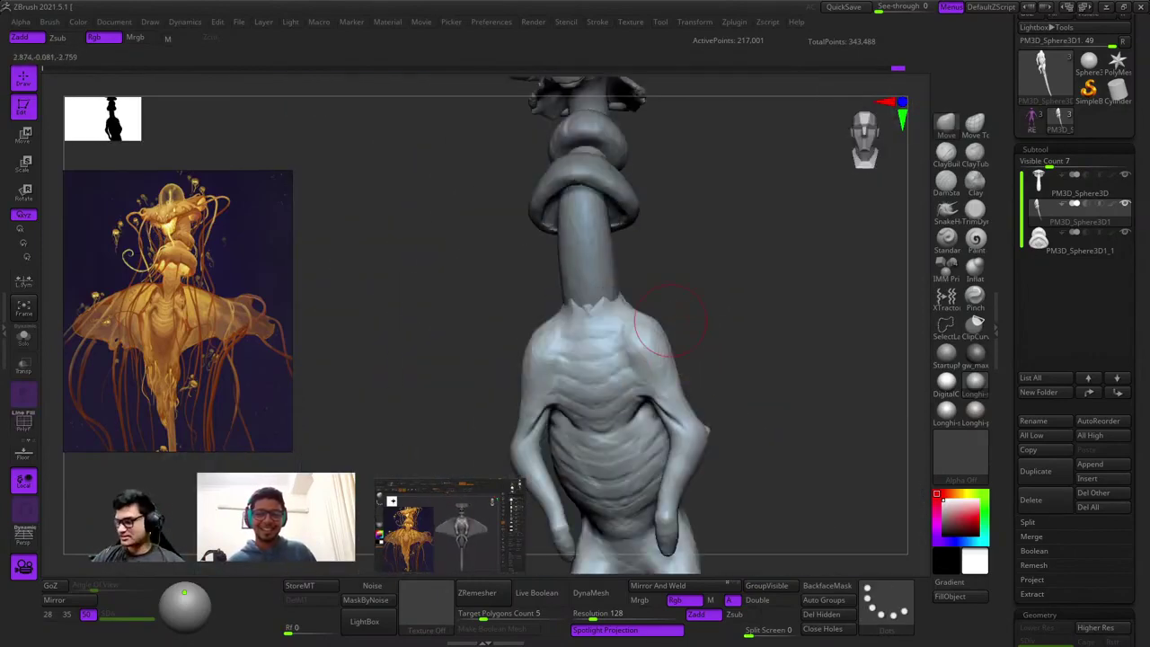
{"action": "right_click_drag", "start_coordinate": [806, 326], "coordinate": [725, 335]}
{"action": "key", "text": "shift+f"}
{"action": "key", "text": "shift+f"}
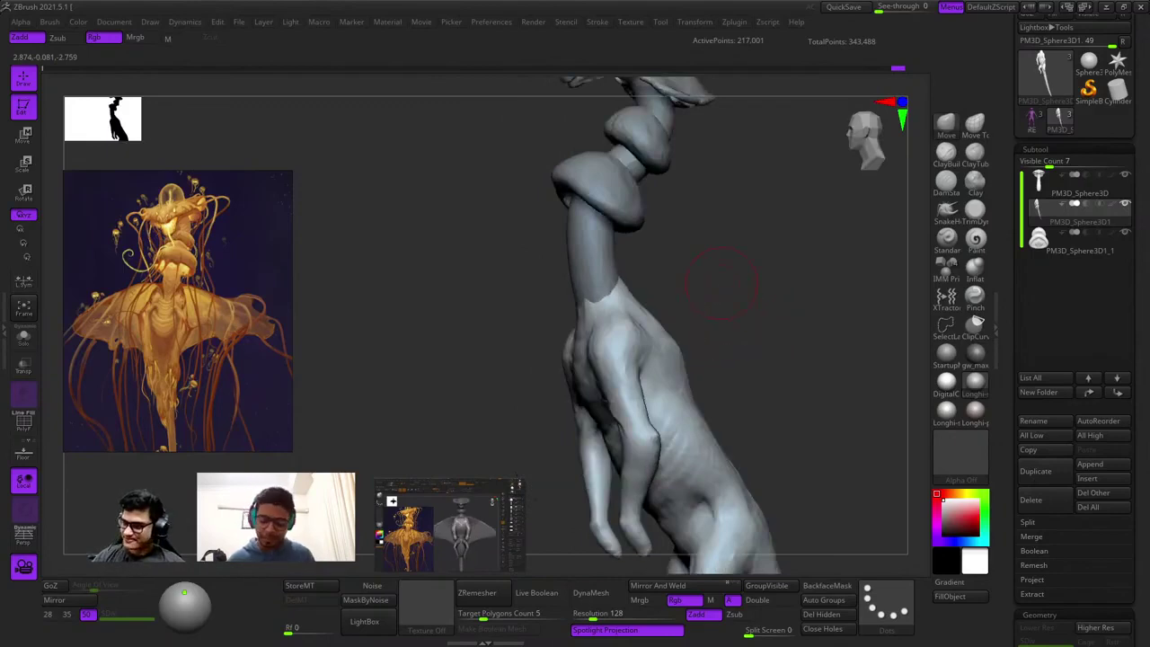
{"action": "right_click_drag", "start_coordinate": [710, 269], "coordinate": [780, 330]}
{"action": "right_click_drag", "start_coordinate": [780, 331], "coordinate": [726, 247], "text": "ctrl"}
{"action": "right_click_drag", "start_coordinate": [744, 349], "coordinate": [707, 390]}
{"action": "mouse_move", "coordinate": [706, 388]}
{"action": "left_mouse_down"}
{"action": "mouse_move", "coordinate": [748, 361]}
{"action": "mouse_move", "coordinate": [739, 314]}
{"action": "mouse_move", "coordinate": [758, 296]}
{"action": "left_mouse_up"}
{"action": "scroll", "coordinate": [753, 359], "scroll_direction": "up", "scroll_amount": 3}
{"action": "right_click_drag", "start_coordinate": [757, 296], "coordinate": [680, 257], "text": "alt"}
Select the collar subtool, split its two collars into polygroups with Auto Groups and display the polyframe.
{"action": "left_click", "coordinate": [686, 259], "text": "alt"}
{"action": "key", "text": "shift+f"}
{"action": "key", "text": "shift+f"}
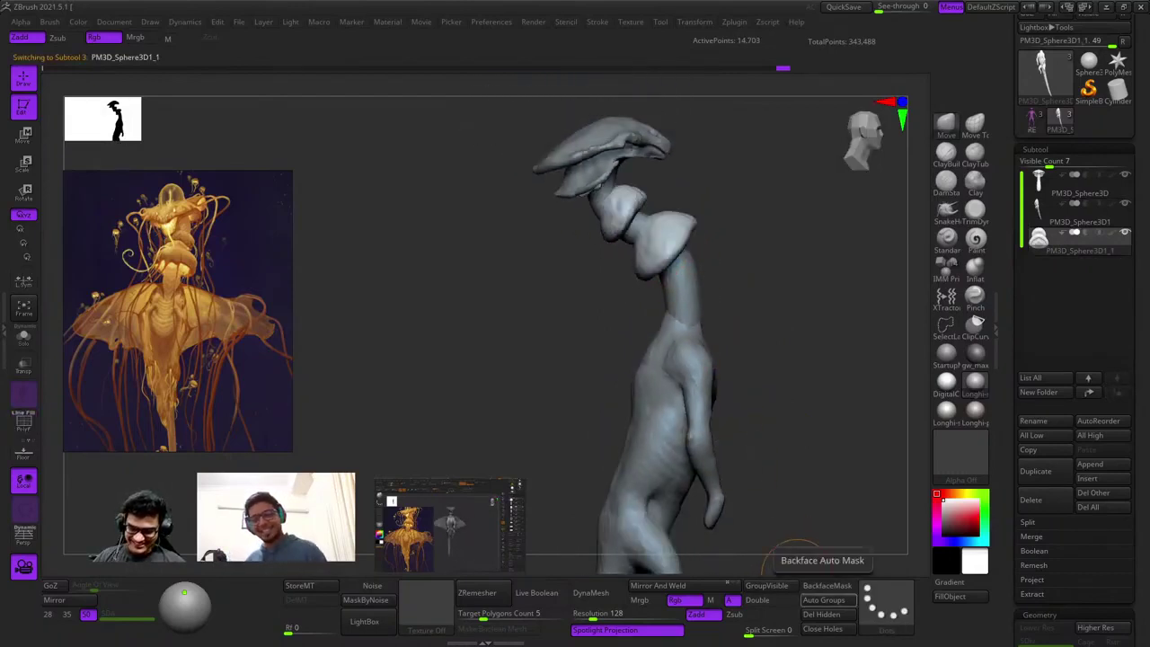
{"action": "key", "text": "shift+f"}
{"action": "key", "text": "shift+f"}
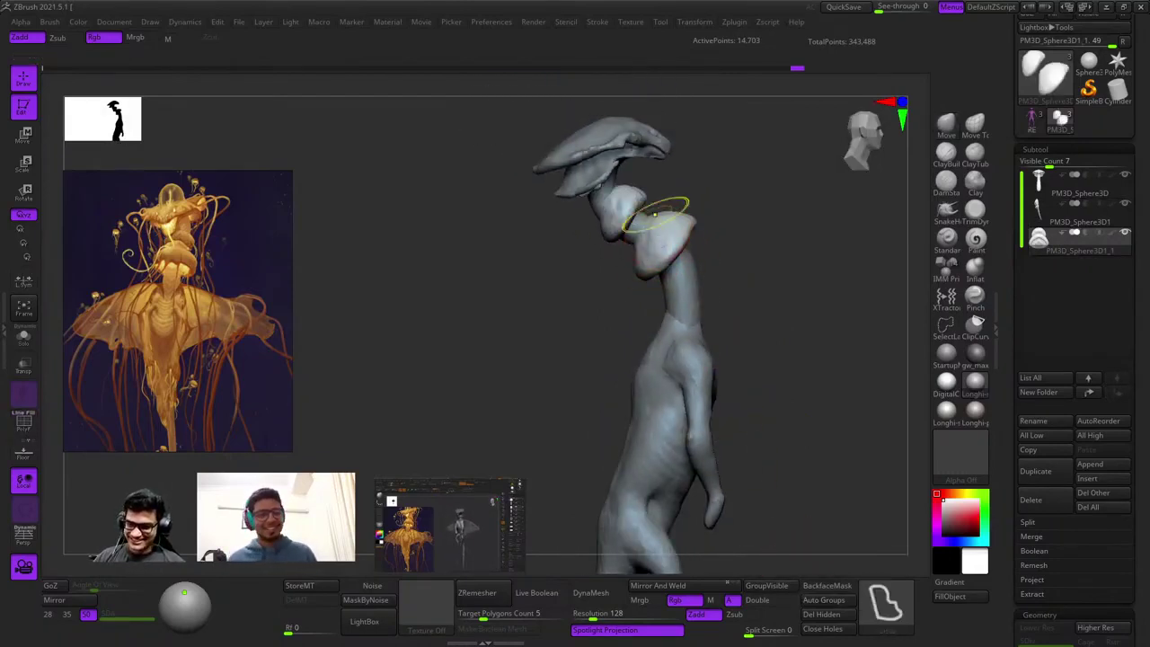
{"action": "right_click_drag", "start_coordinate": [653, 214], "coordinate": [802, 549], "text": "ctrl"}
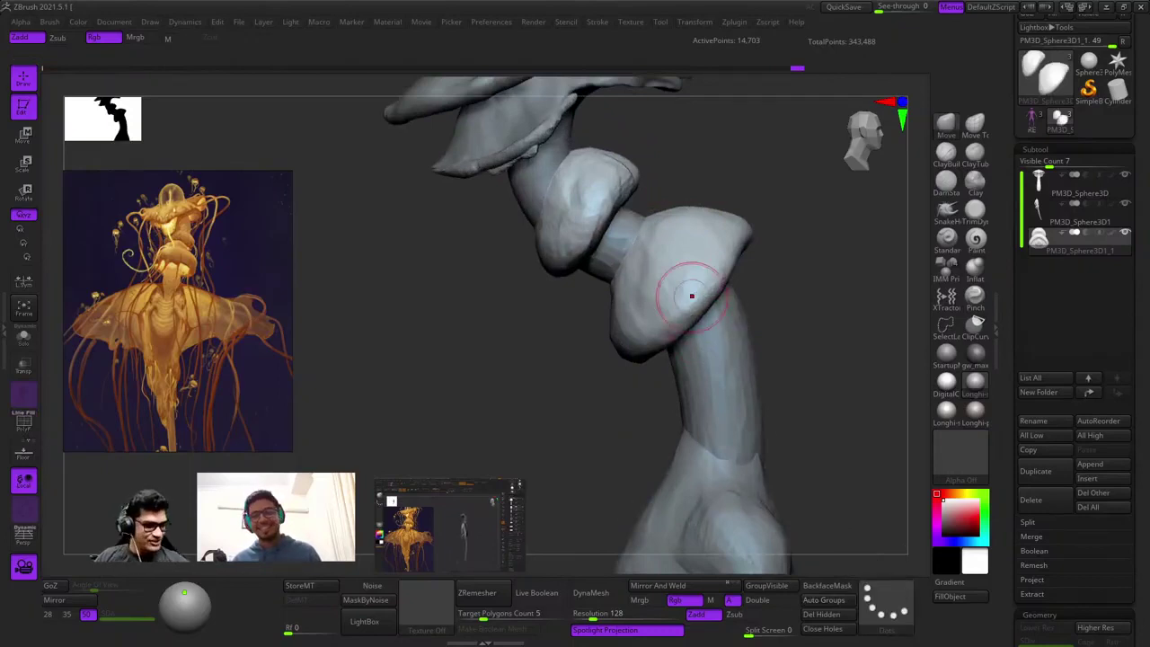
{"action": "mouse_move", "coordinate": [1117, 61]}
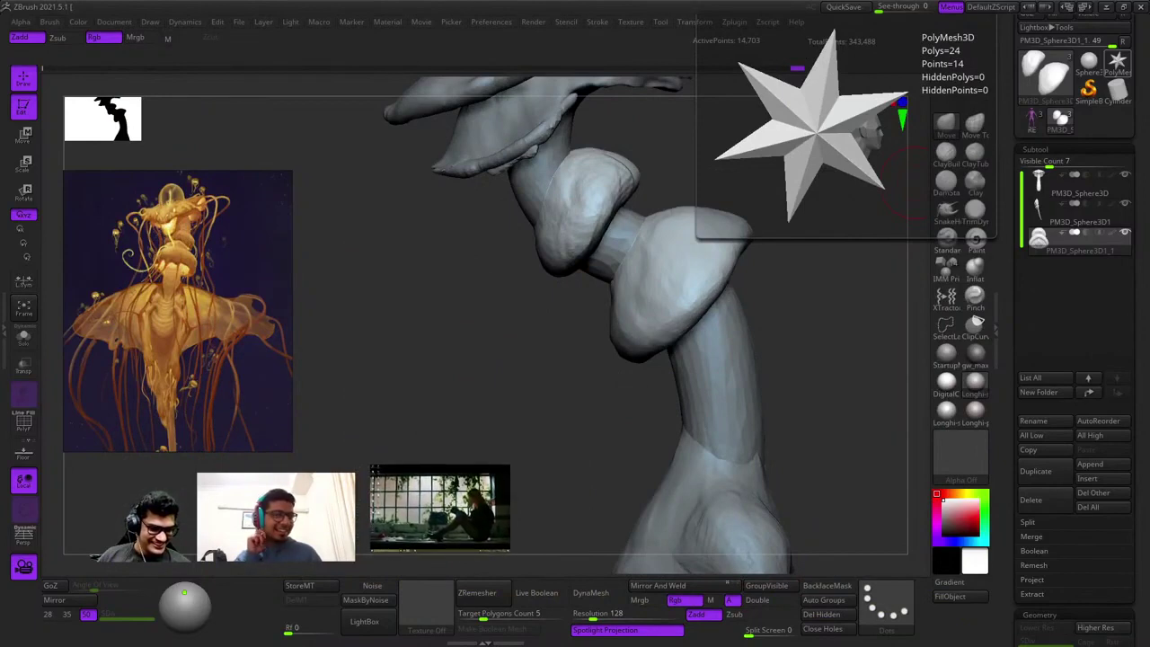
{"action": "key", "text": "shift+f"}
{"action": "key", "text": "shift+f"}
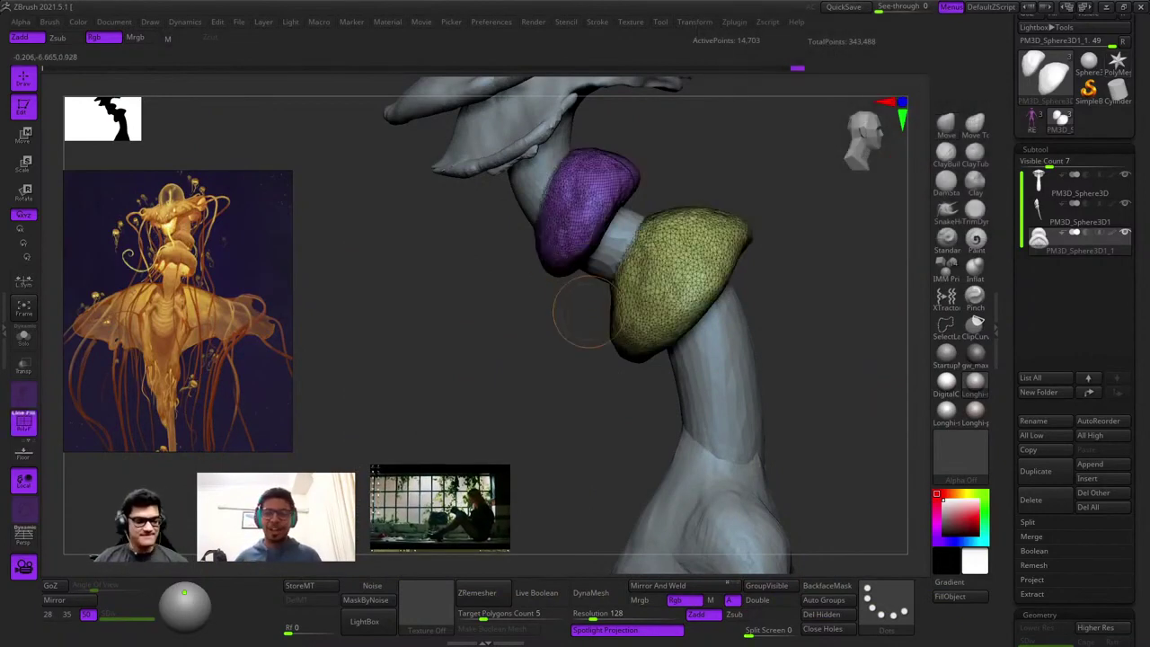
Isolate the lower collar's polygroup, bring up the transform gizmo on it and show both collars again.
{"action": "key", "text": "shift+f"}
{"action": "left_click", "coordinate": [682, 293], "text": "ctrl+shift"}
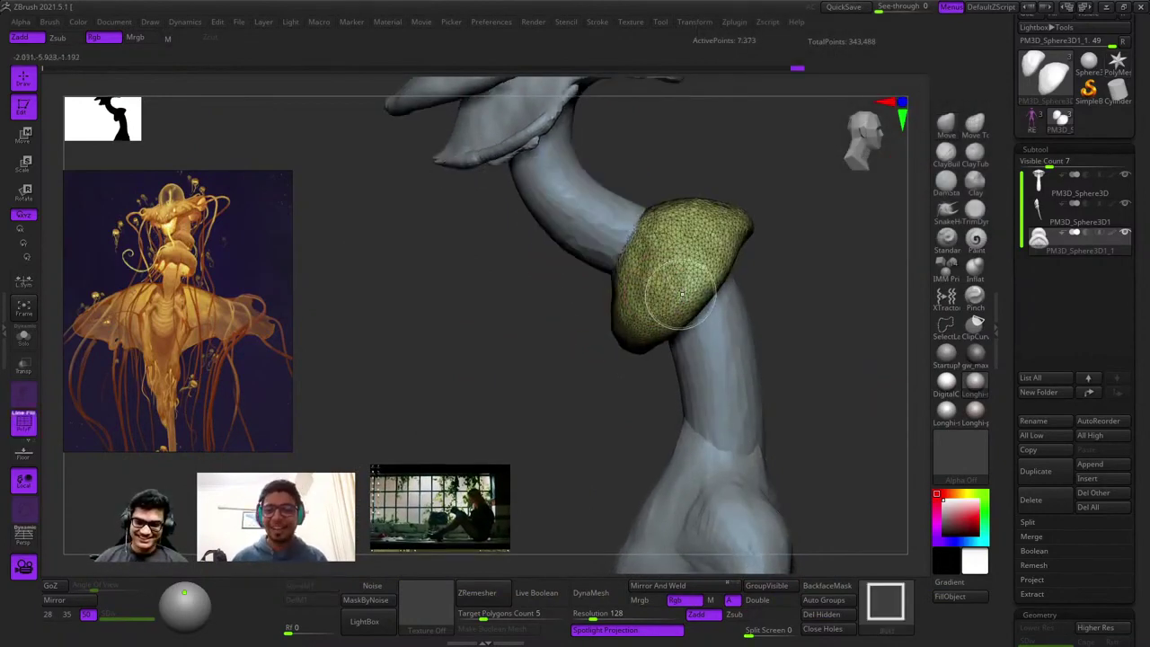
{"action": "key", "text": "w"}
{"action": "right_click_drag", "start_coordinate": [757, 274], "coordinate": [745, 216], "text": "alt"}
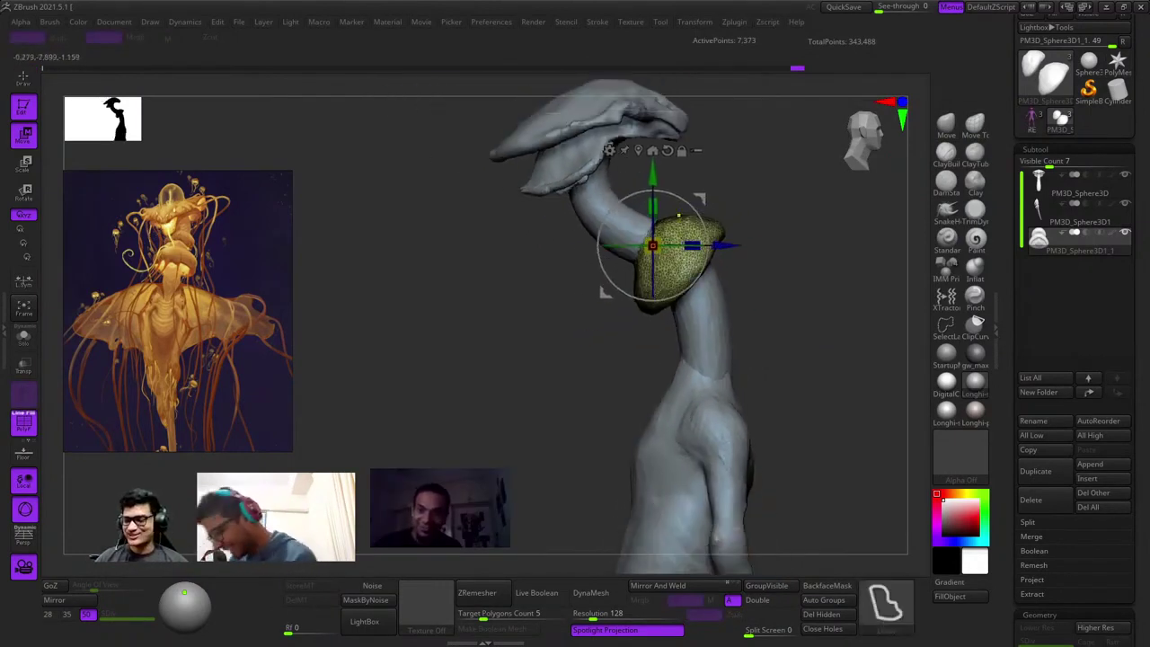
{"action": "key", "text": "q"}
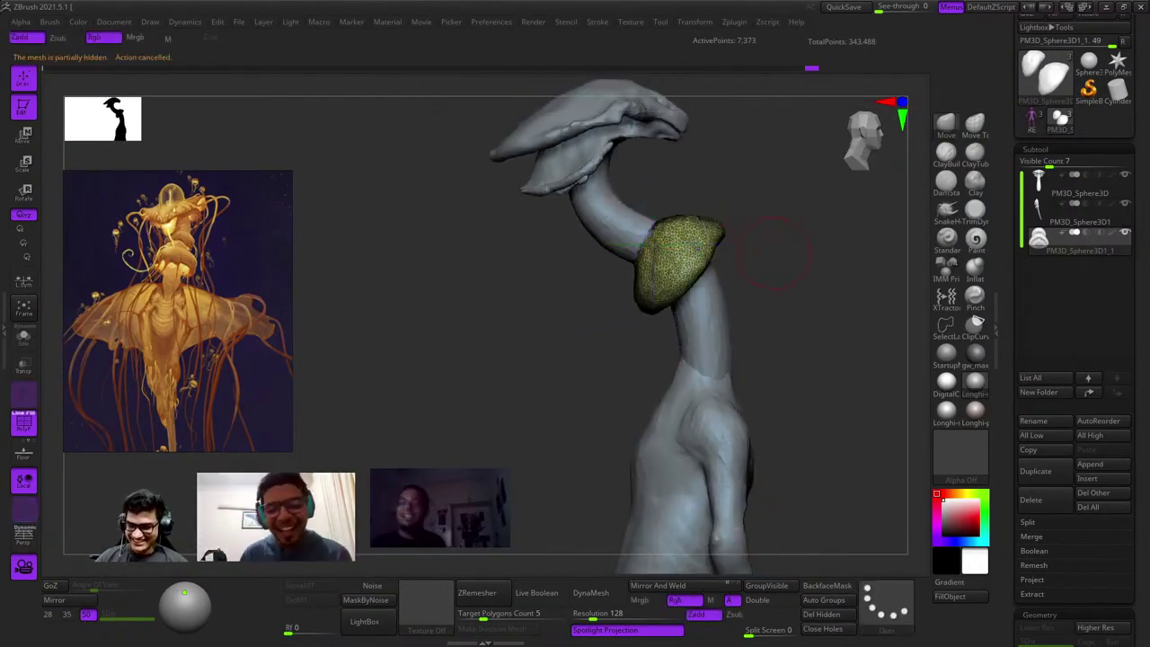
{"action": "left_click", "coordinate": [779, 255], "text": "ctrl+shift"}
{"action": "key", "text": "f"}
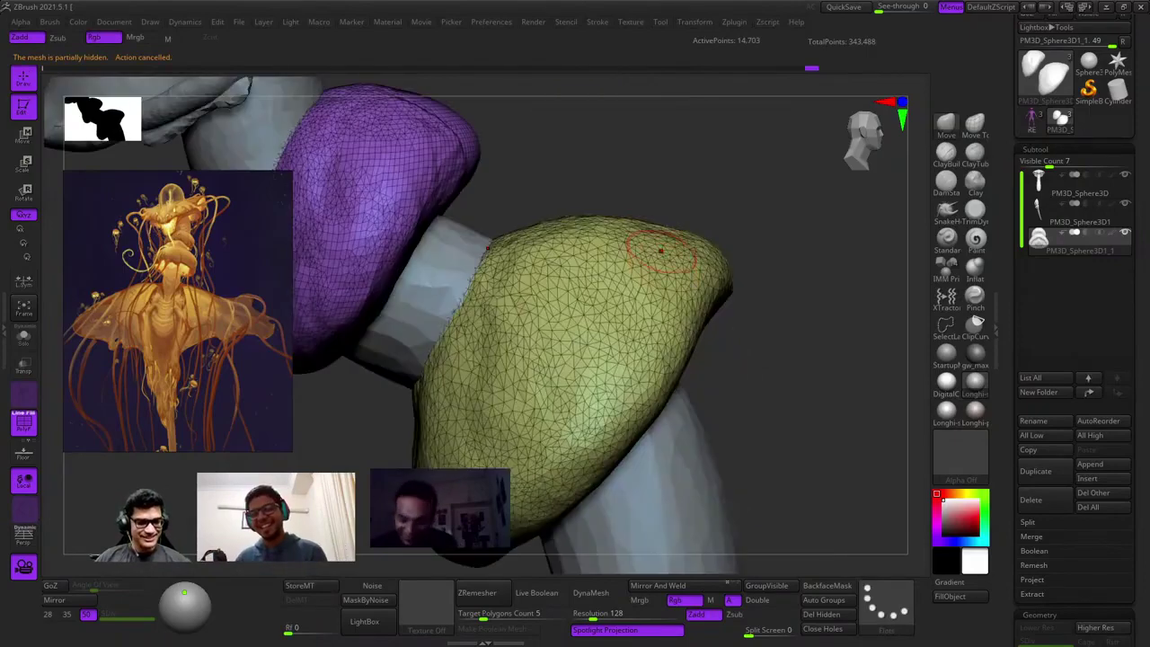
Turn off the polyframe display and adjust the lower collar's rim from below with the Move brush.
{"action": "key", "text": "f"}
{"action": "right_click_drag", "start_coordinate": [692, 269], "coordinate": [656, 286], "text": "shift"}
{"action": "right_click_drag", "start_coordinate": [585, 151], "coordinate": [763, 283], "text": "alt"}
{"action": "key", "text": "shift+f"}
{"action": "right_click_drag", "start_coordinate": [763, 283], "coordinate": [737, 333], "text": "ctrl"}
{"action": "right_click_drag", "start_coordinate": [737, 332], "coordinate": [636, 307]}
{"action": "left_click_drag", "start_coordinate": [655, 257], "coordinate": [675, 273]}
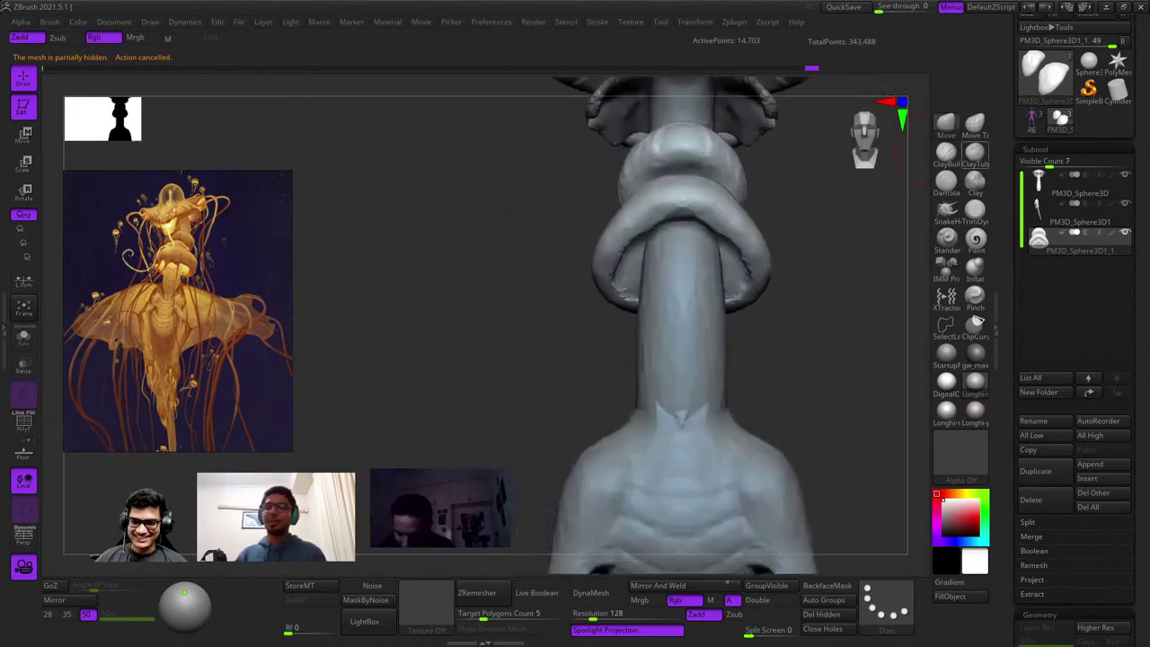
{"action": "right_click_drag", "start_coordinate": [557, 369], "coordinate": [551, 260]}
{"action": "right_click", "coordinate": [551, 261]}
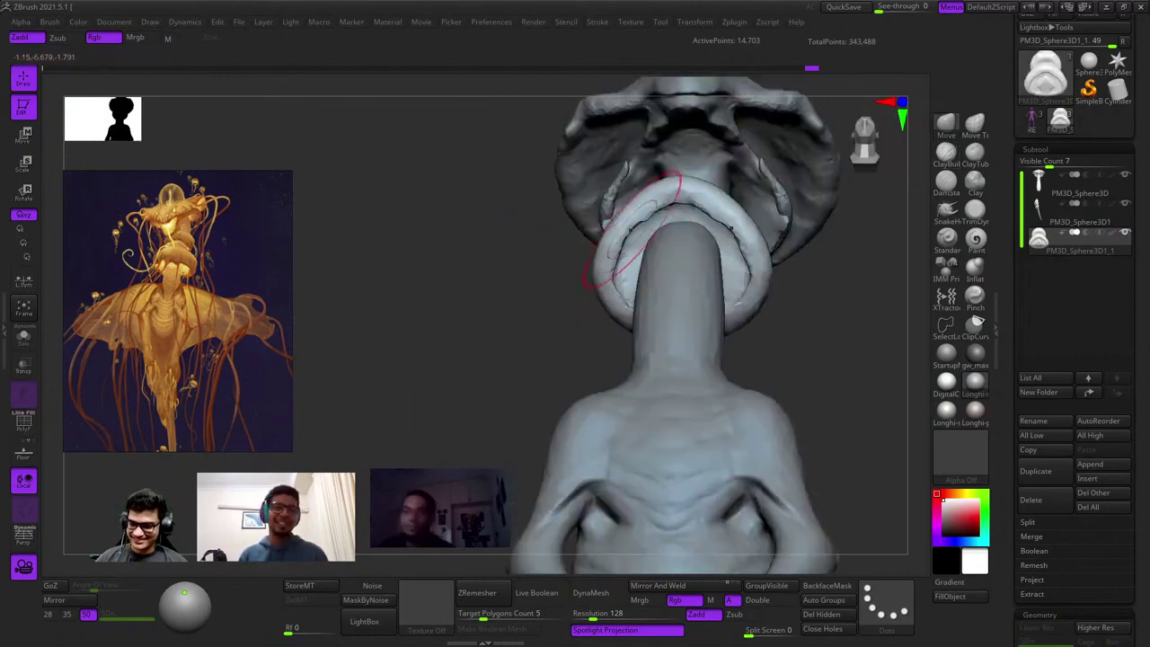
{"action": "left_click_drag", "start_coordinate": [639, 228], "coordinate": [645, 233]}
{"action": "right_click_drag", "start_coordinate": [665, 250], "coordinate": [679, 297]}
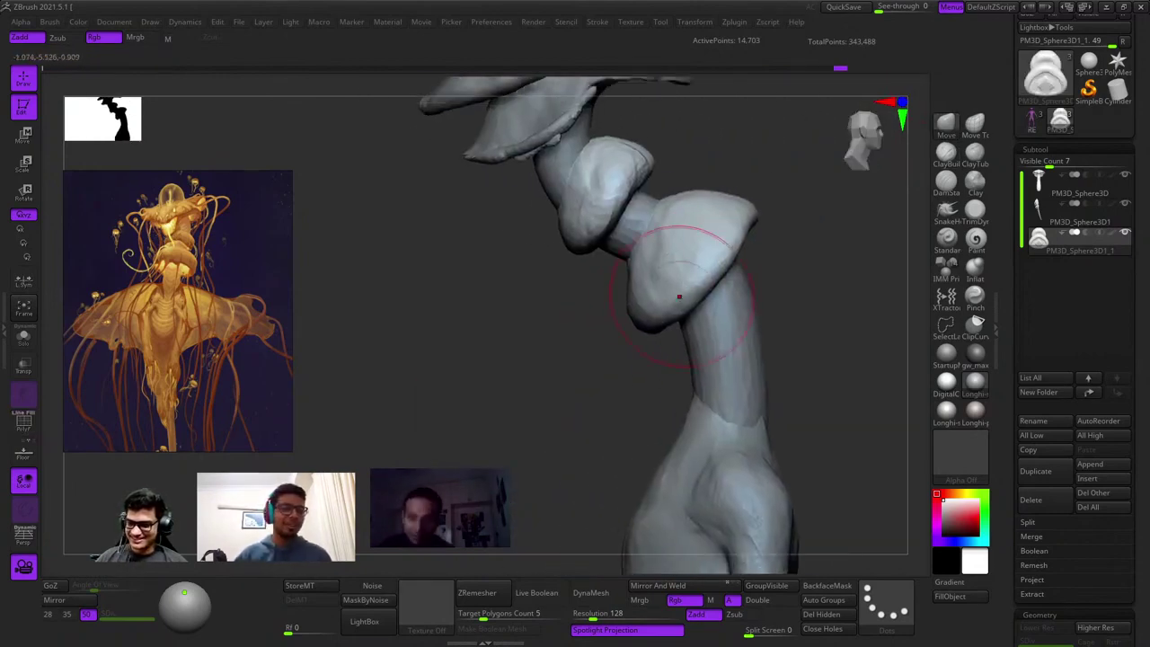
Pull the back edge of the lower collar downwards and adjust its side profile.
{"action": "right_click_drag", "start_coordinate": [648, 332], "coordinate": [654, 320]}
{"action": "right_click", "coordinate": [538, 406]}
{"action": "left_click_drag", "start_coordinate": [608, 318], "coordinate": [608, 333]}
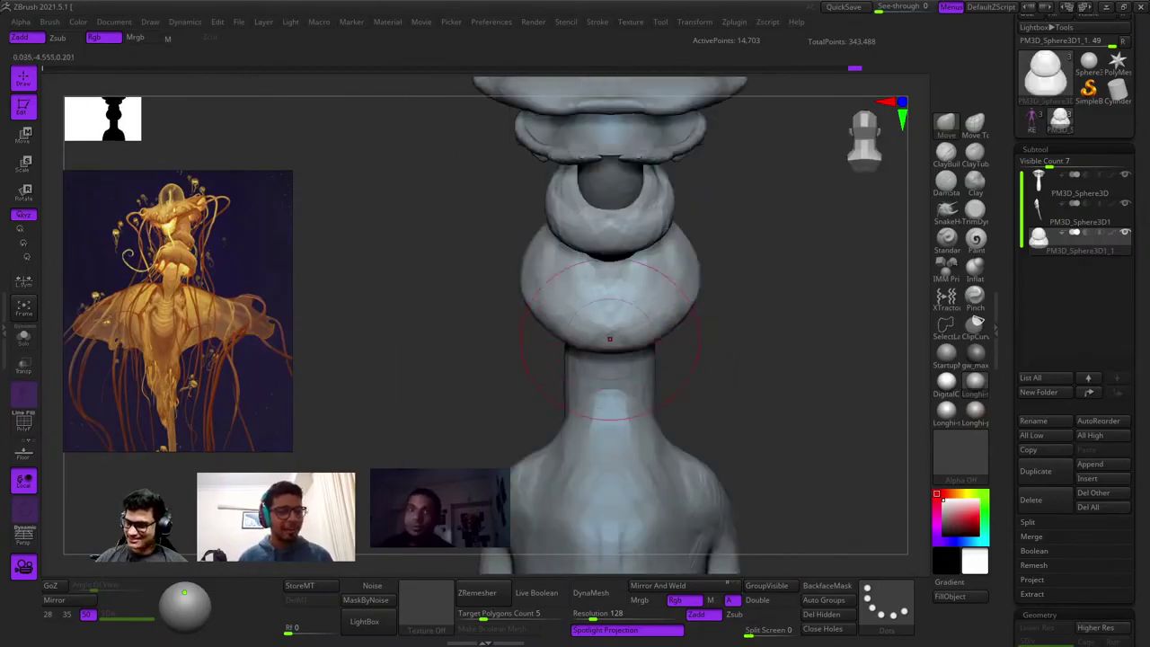
{"action": "right_click_drag", "start_coordinate": [608, 333], "coordinate": [539, 333]}
{"action": "mouse_move", "coordinate": [683, 315]}
{"action": "left_mouse_down"}
{"action": "mouse_move", "coordinate": [706, 283]}
{"action": "mouse_move", "coordinate": [706, 257]}
{"action": "mouse_move", "coordinate": [688, 246]}
{"action": "left_mouse_up"}
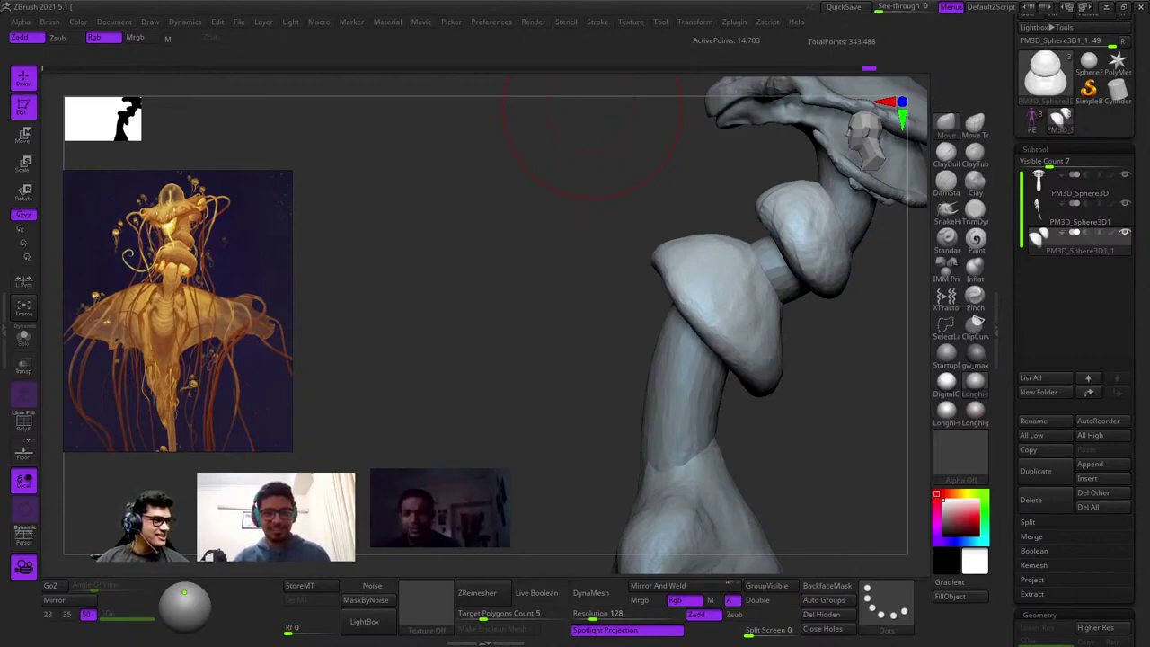
Refine the lower collar's upper surface from the side and its lower back edge from behind.
{"action": "left_click_drag", "start_coordinate": [591, 126], "coordinate": [620, 254]}
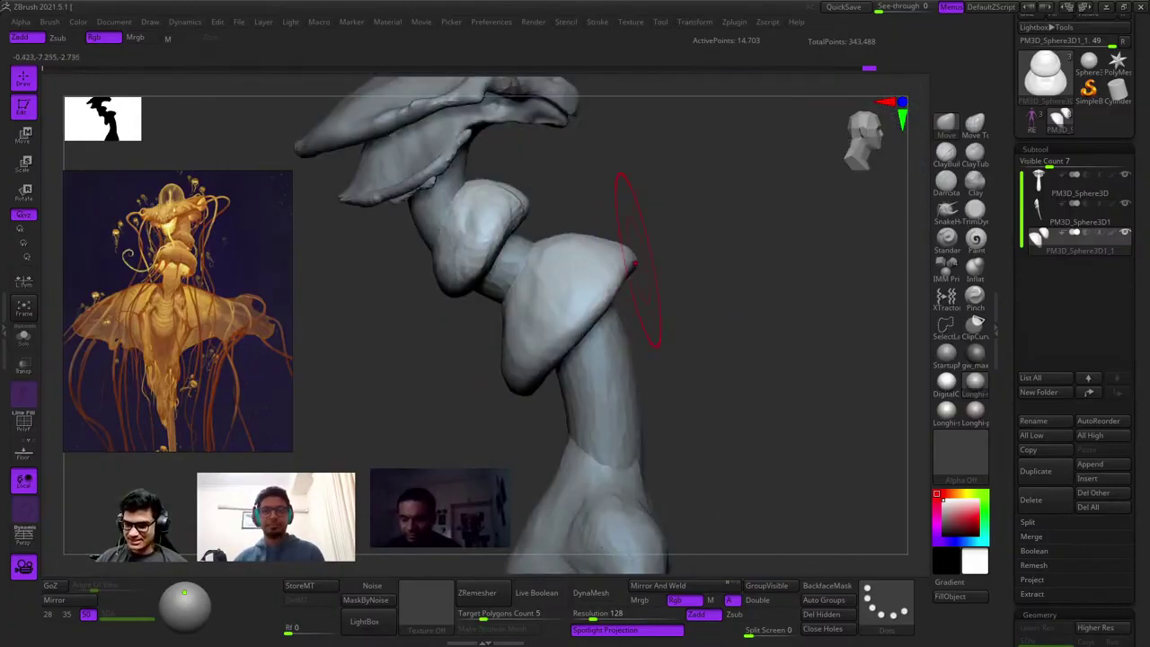
{"action": "left_click_drag", "start_coordinate": [648, 297], "coordinate": [744, 259], "text": "alt"}
{"action": "left_click_drag", "start_coordinate": [662, 196], "coordinate": [660, 208]}
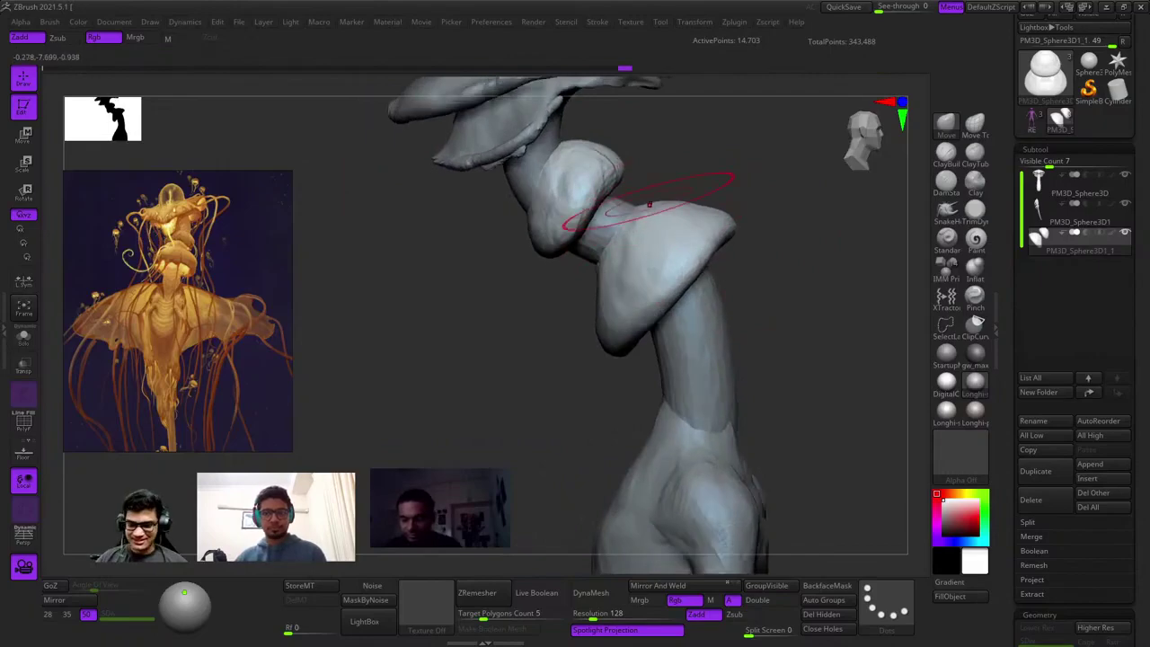
{"action": "right_click_drag", "start_coordinate": [636, 214], "coordinate": [683, 225], "text": "shift"}
{"action": "key", "text": "shift+f"}
{"action": "key", "text": "shift+f"}
{"action": "mouse_move", "coordinate": [629, 297]}
{"action": "right_mouse_down"}
{"action": "mouse_move", "coordinate": [601, 278]}
{"action": "mouse_move", "coordinate": [680, 309]}
{"action": "mouse_move", "coordinate": [662, 292]}
{"action": "mouse_move", "coordinate": [662, 334]}
{"action": "right_mouse_up"}
{"action": "left_click_drag", "start_coordinate": [669, 330], "coordinate": [664, 336]}
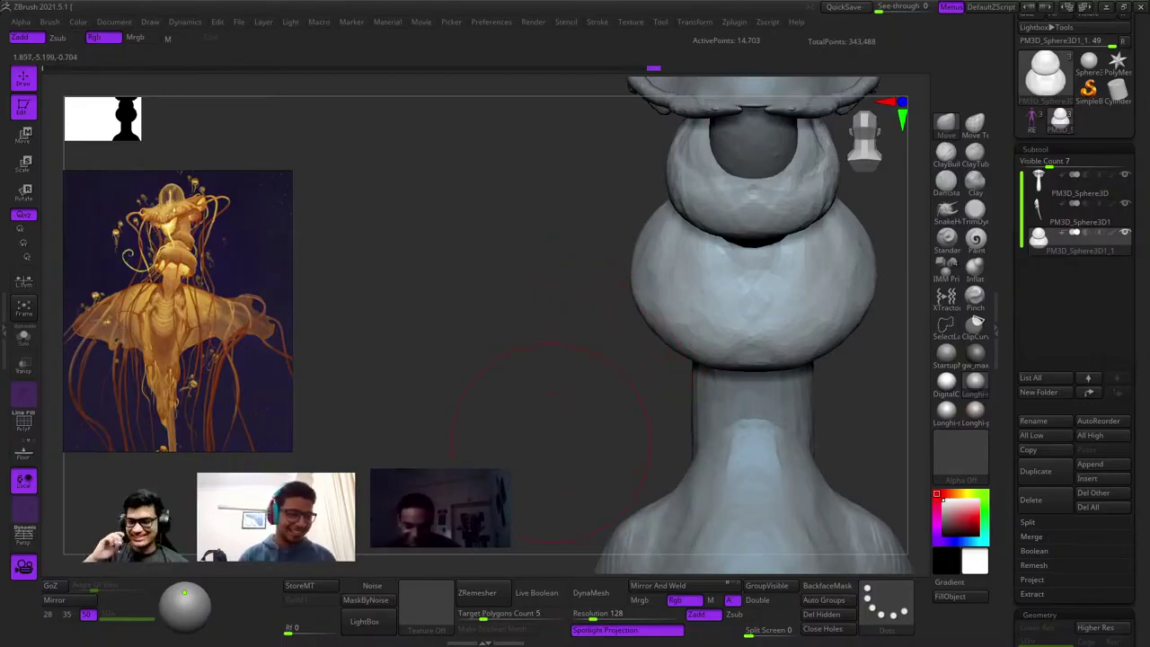
Select the head-and-neck subtool and push the lower neck's front profile outward from the side with the Move brush.
{"action": "right_click_drag", "start_coordinate": [550, 442], "coordinate": [631, 295]}
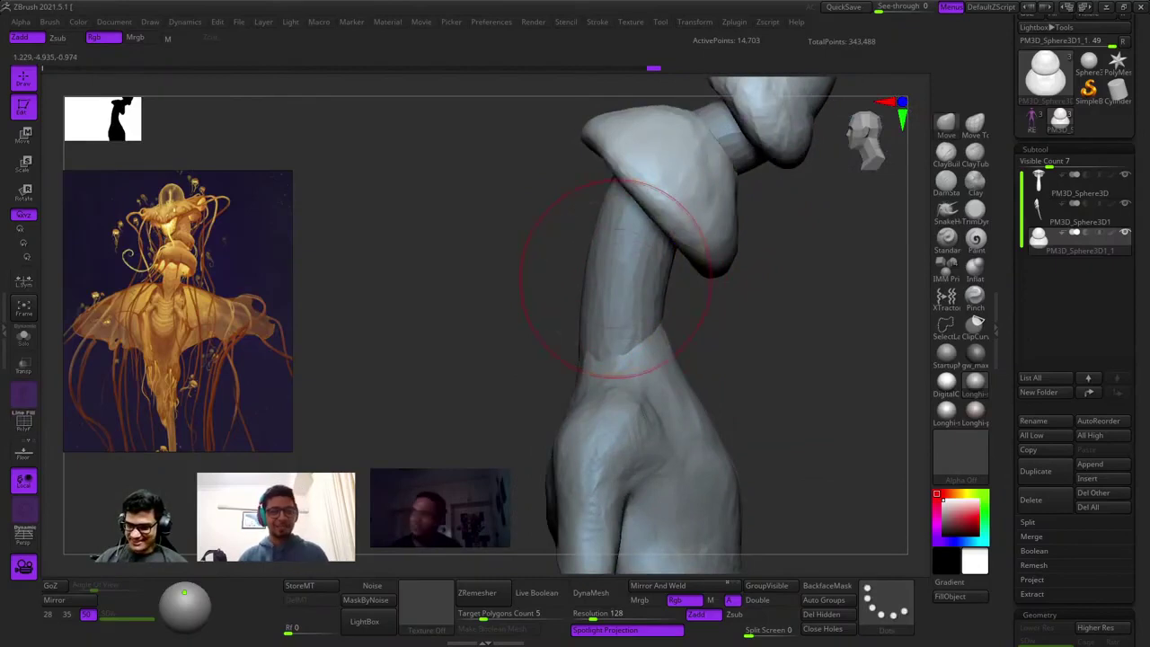
{"action": "left_click", "coordinate": [610, 274], "text": "alt"}
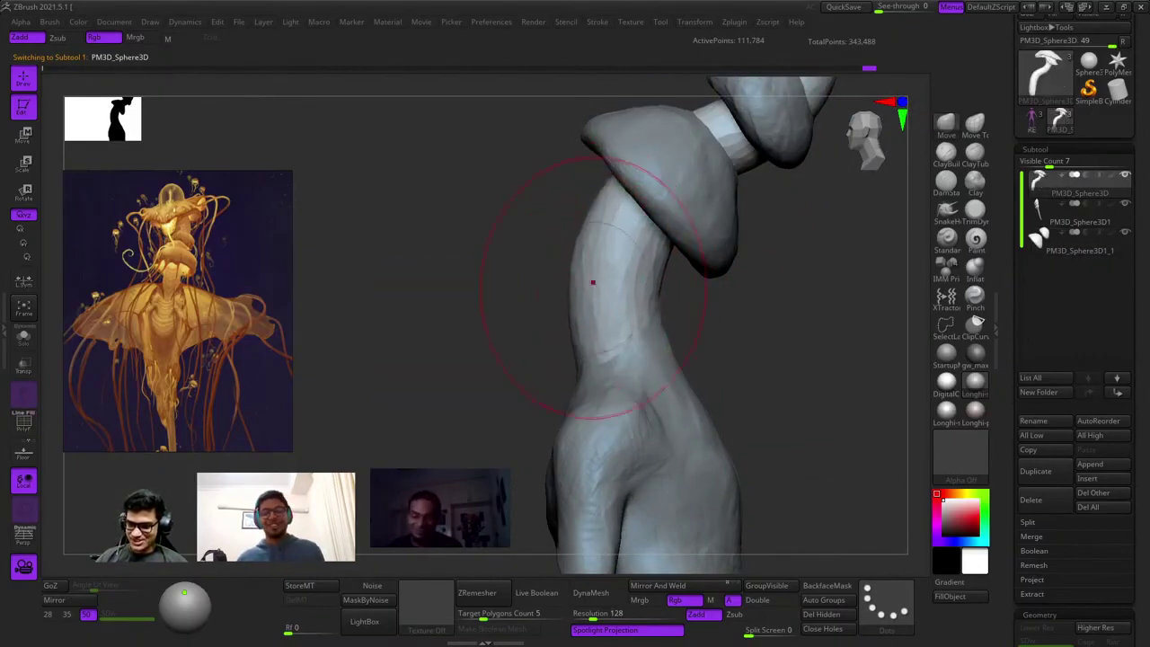
{"action": "right_click_drag", "start_coordinate": [732, 238], "coordinate": [629, 274], "text": "ctrl"}
Select the body subtool and reshape the chest around the armpits from the front with the Move brush.
{"action": "left_click", "coordinate": [690, 368], "text": "alt"}
{"action": "key", "text": "shift+f"}
{"action": "key", "text": "shift+f"}
{"action": "right_click_drag", "start_coordinate": [799, 261], "coordinate": [736, 232]}
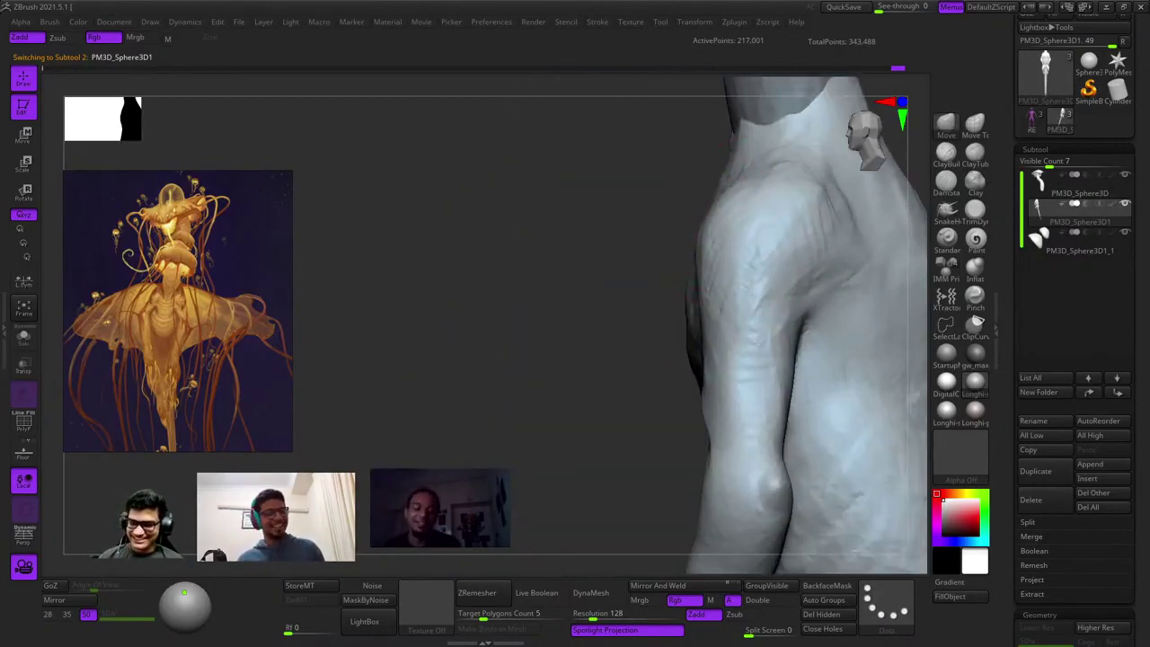
{"action": "right_click_drag", "start_coordinate": [762, 186], "coordinate": [642, 282], "text": "ctrl"}
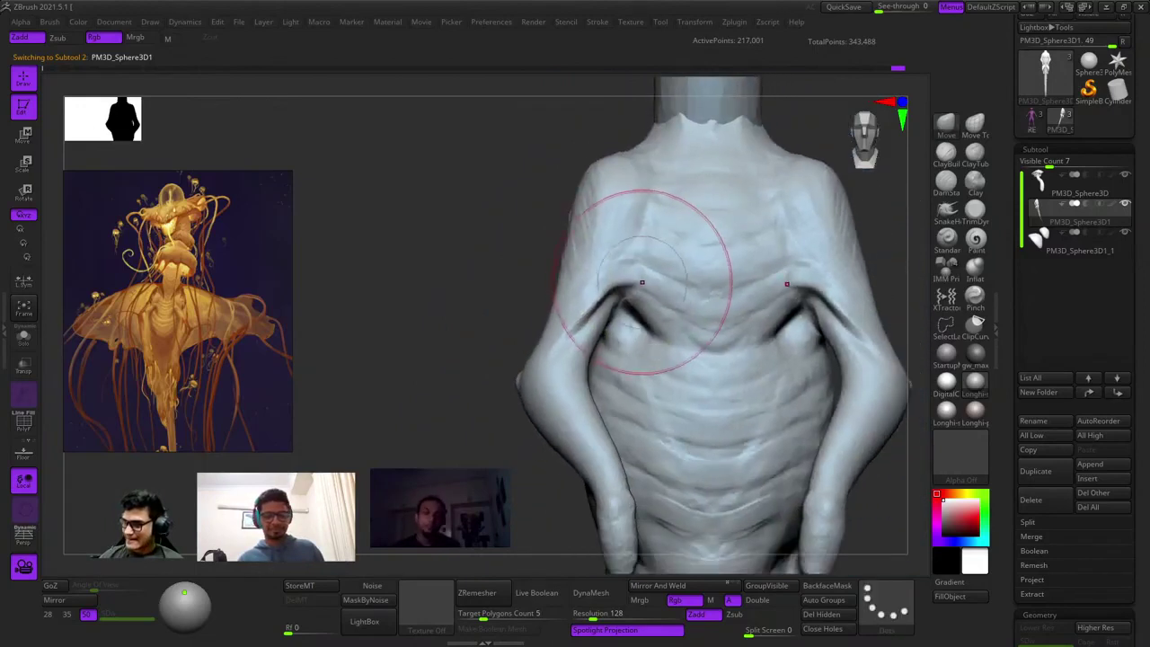
{"action": "key", "text": "space"}
{"action": "left_click_drag", "start_coordinate": [643, 282], "coordinate": [640, 279]}
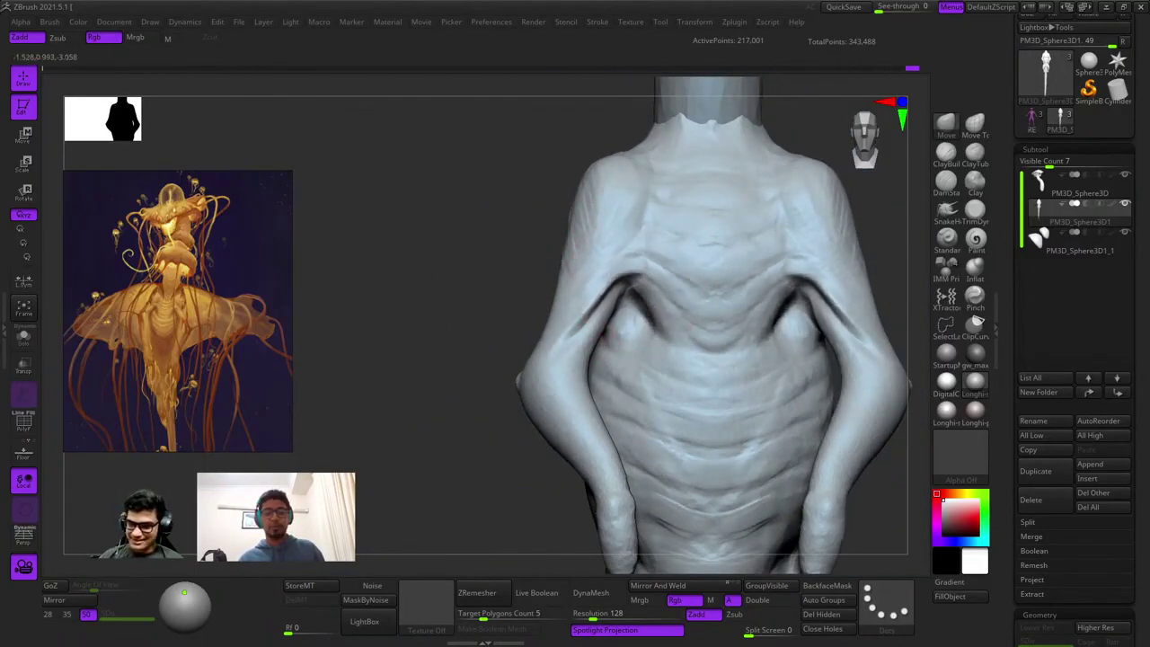
Reshape the lower leg and foot of the body from the side with the Move brush.
{"action": "mouse_move", "coordinate": [638, 281]}
{"action": "right_mouse_down", "text": "ctrl"}
{"action": "mouse_move", "coordinate": [618, 160]}
{"action": "mouse_move", "coordinate": [750, 206]}
{"action": "mouse_move", "coordinate": [782, 256]}
{"action": "mouse_move", "coordinate": [714, 282]}
{"action": "right_mouse_up", "text": "ctrl"}
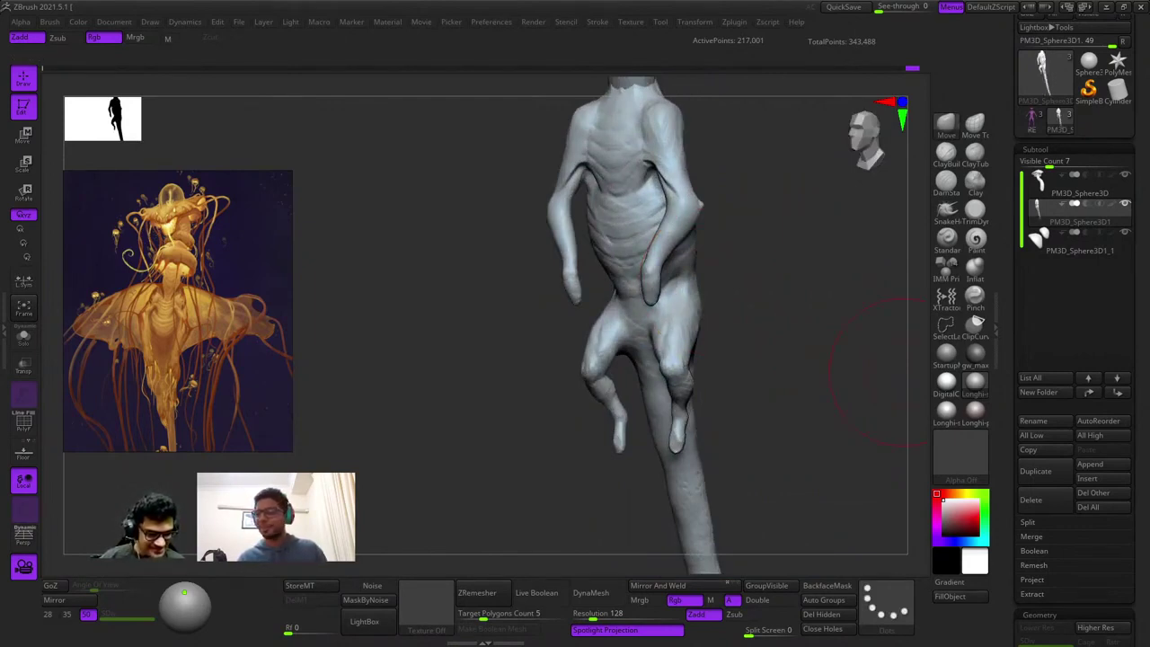
{"action": "right_click_drag", "start_coordinate": [903, 371], "coordinate": [809, 364]}
{"action": "mouse_move", "coordinate": [673, 341]}
{"action": "right_mouse_down", "text": "alt"}
{"action": "mouse_move", "coordinate": [672, 287]}
{"action": "mouse_move", "coordinate": [683, 346]}
{"action": "right_mouse_up", "text": "alt"}
{"action": "mouse_move", "coordinate": [683, 345]}
{"action": "right_mouse_down"}
{"action": "mouse_move", "coordinate": [672, 321]}
{"action": "mouse_move", "coordinate": [734, 359]}
{"action": "right_mouse_up"}
{"action": "mouse_move", "coordinate": [813, 314]}
{"action": "right_mouse_down"}
{"action": "mouse_move", "coordinate": [713, 390]}
{"action": "mouse_move", "coordinate": [710, 364]}
{"action": "mouse_move", "coordinate": [717, 396]}
{"action": "right_mouse_up"}
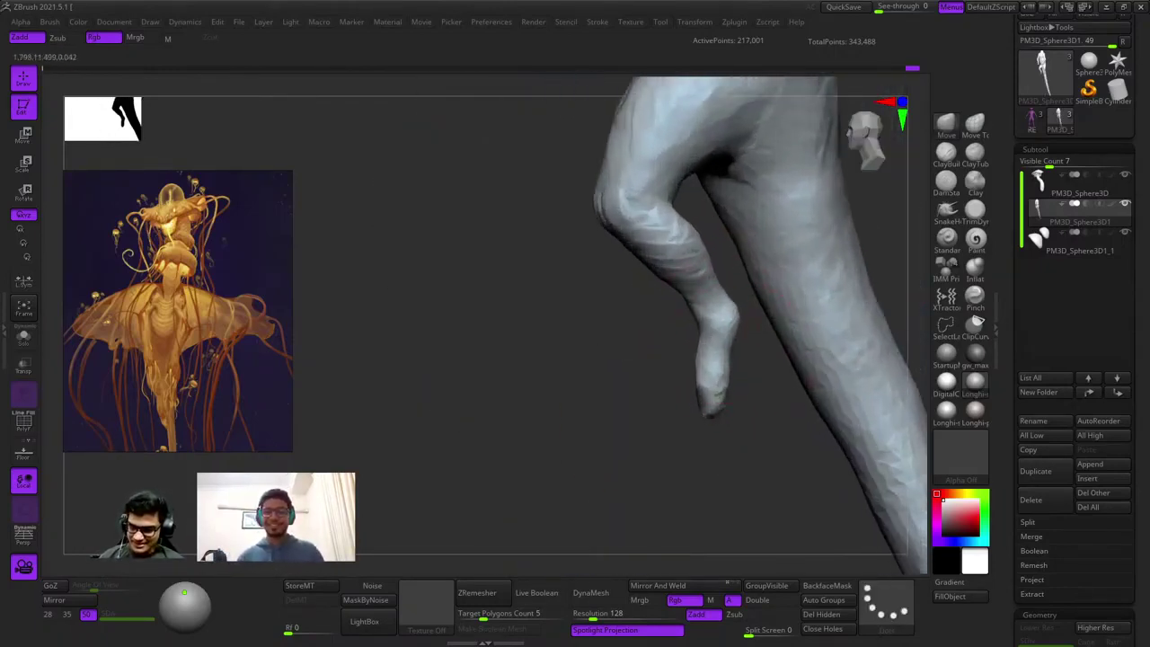
{"action": "left_click_drag", "start_coordinate": [647, 341], "coordinate": [733, 339]}
{"action": "right_click_drag", "start_coordinate": [733, 339], "coordinate": [734, 359], "text": "ctrl"}
{"action": "left_click_drag", "start_coordinate": [734, 359], "coordinate": [714, 357]}
Refine the leg's profile beside the base of the tail with further Move brush strokes.
{"action": "right_click_drag", "start_coordinate": [790, 377], "coordinate": [805, 320], "text": "ctrl"}
{"action": "left_click_drag", "start_coordinate": [804, 319], "coordinate": [754, 224]}
{"action": "right_click_drag", "start_coordinate": [755, 225], "coordinate": [645, 211], "text": "ctrl"}
{"action": "right_click_drag", "start_coordinate": [645, 211], "coordinate": [761, 355], "text": "alt"}
{"action": "left_click_drag", "start_coordinate": [761, 355], "coordinate": [734, 318]}
{"action": "right_click_drag", "start_coordinate": [723, 298], "coordinate": [819, 337], "text": "alt"}
{"action": "right_click_drag", "start_coordinate": [675, 306], "coordinate": [718, 480], "text": "ctrl"}
Select the head-and-neck subtool and shift it slightly down towards the body with the transform gizmo.
{"action": "left_click", "coordinate": [647, 240], "text": "alt"}
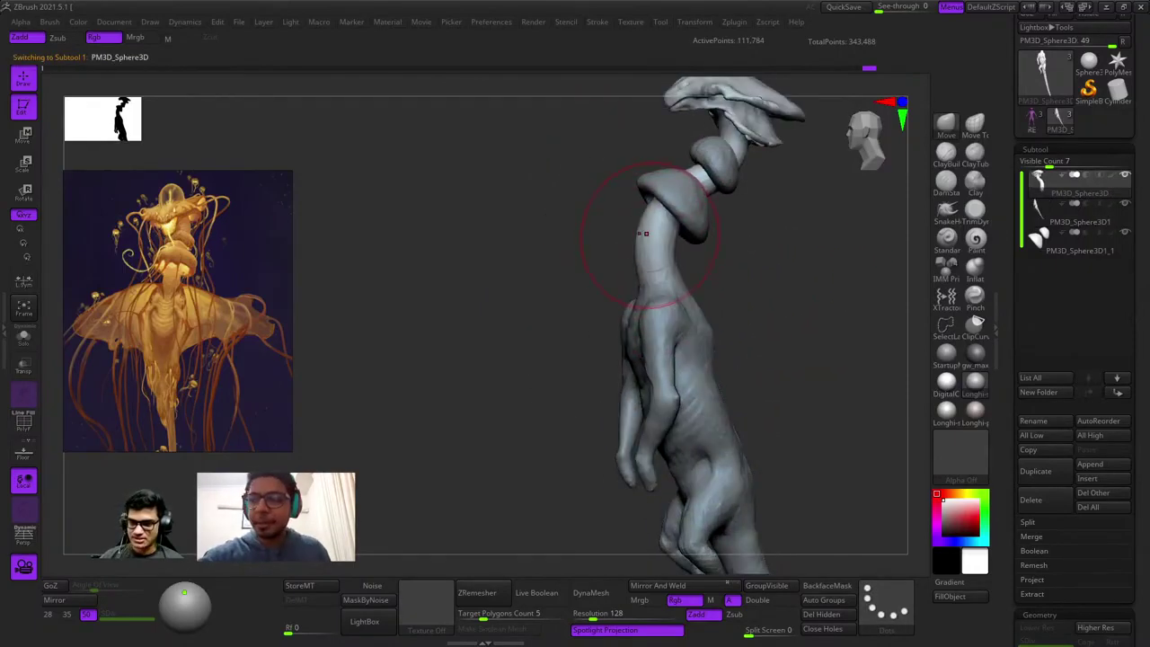
{"action": "key", "text": "shift+f"}
{"action": "key", "text": "shift+f"}
{"action": "right_click_drag", "start_coordinate": [778, 280], "coordinate": [778, 223], "text": "ctrl"}
{"action": "right_click_drag", "start_coordinate": [840, 321], "coordinate": [798, 281], "text": "alt"}
{"action": "right_click_drag", "start_coordinate": [797, 281], "coordinate": [826, 368], "text": "alt"}
{"action": "key", "text": "w"}
{"action": "right_click_drag", "start_coordinate": [725, 166], "coordinate": [723, 235], "text": "alt"}
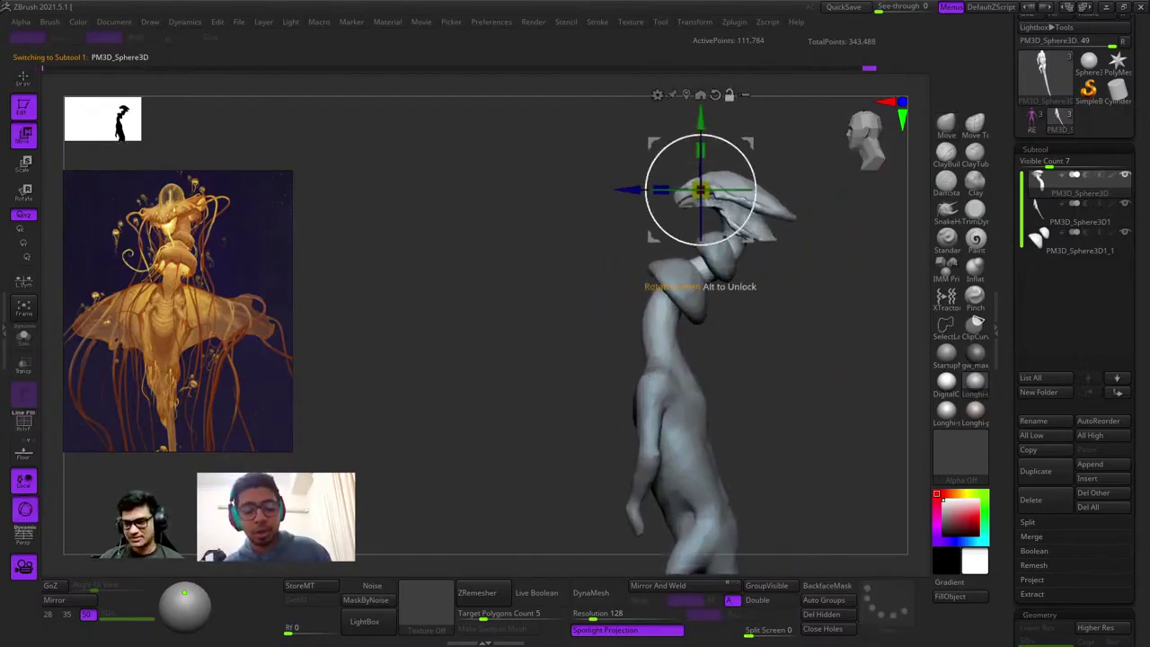
{"action": "left_click_drag", "start_coordinate": [700, 191], "coordinate": [698, 203]}
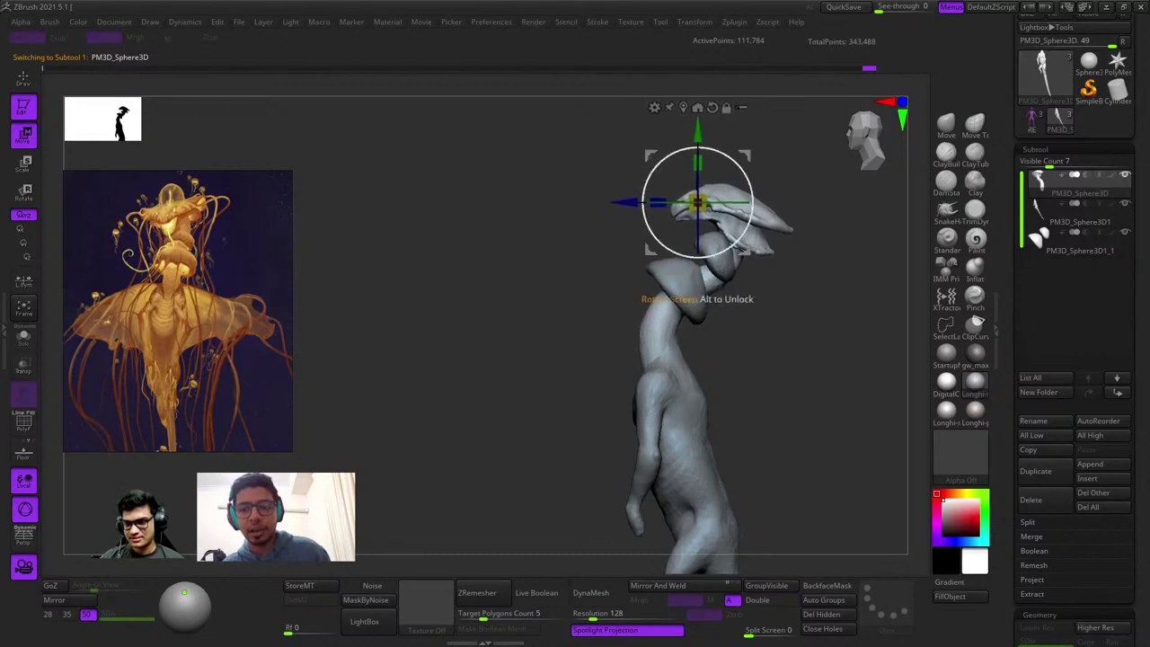
{"action": "key", "text": "q"}
Examine the whole creature from the front and side, turning it into a horizontal swimming pose.
{"action": "right_click_drag", "start_coordinate": [808, 325], "coordinate": [798, 356], "text": "ctrl"}
{"action": "right_click_drag", "start_coordinate": [851, 286], "coordinate": [725, 305]}
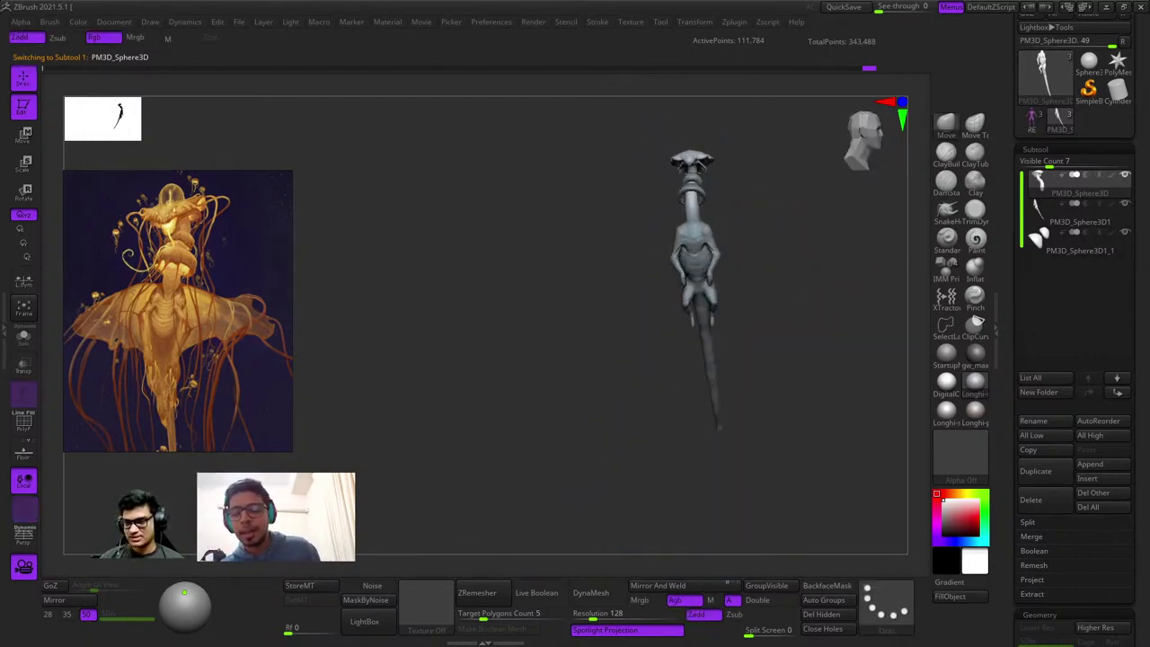
{"action": "right_click_drag", "start_coordinate": [809, 297], "coordinate": [710, 309]}
{"action": "right_click_drag", "start_coordinate": [710, 309], "coordinate": [670, 282], "text": "ctrl"}
{"action": "right_click_drag", "start_coordinate": [592, 270], "coordinate": [630, 258]}
{"action": "mouse_move", "coordinate": [628, 261]}
{"action": "left_mouse_down"}
{"action": "mouse_move", "coordinate": [788, 306]}
{"action": "mouse_move", "coordinate": [734, 307]}
{"action": "mouse_move", "coordinate": [698, 185]}
{"action": "mouse_move", "coordinate": [763, 308]}
{"action": "mouse_move", "coordinate": [773, 289]}
{"action": "mouse_move", "coordinate": [809, 405]}
{"action": "mouse_move", "coordinate": [782, 385]}
{"action": "mouse_move", "coordinate": [817, 294]}
{"action": "mouse_move", "coordinate": [754, 413]}
{"action": "left_mouse_up"}
{"action": "right_click_drag", "start_coordinate": [755, 413], "coordinate": [755, 360], "text": "ctrl"}
{"action": "mouse_move", "coordinate": [755, 359]}
{"action": "left_mouse_down"}
{"action": "mouse_move", "coordinate": [773, 378]}
{"action": "mouse_move", "coordinate": [763, 391]}
{"action": "mouse_move", "coordinate": [770, 354]}
{"action": "mouse_move", "coordinate": [745, 359]}
{"action": "left_mouse_up"}
{"action": "mouse_move", "coordinate": [744, 359]}
{"action": "right_mouse_down", "text": "ctrl"}
{"action": "mouse_move", "coordinate": [769, 398]}
{"action": "mouse_move", "coordinate": [761, 377]}
{"action": "mouse_move", "coordinate": [726, 358]}
{"action": "right_mouse_up", "text": "ctrl"}
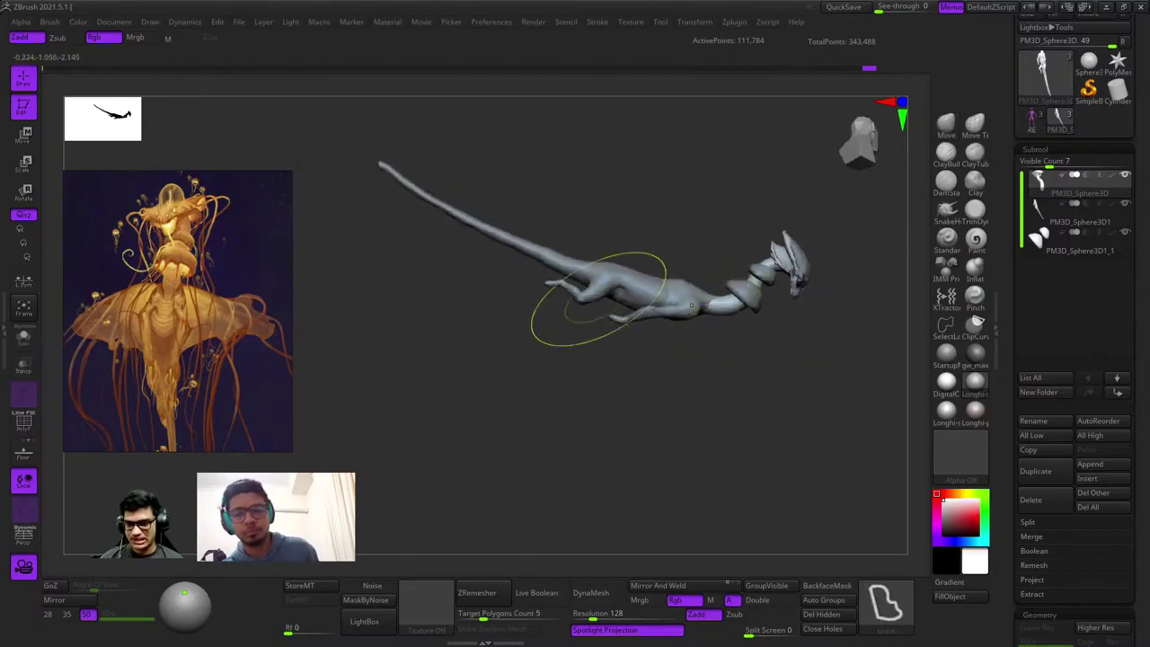
{"action": "mouse_move", "coordinate": [603, 308]}
{"action": "right_mouse_down"}
{"action": "mouse_move", "coordinate": [692, 359]}
{"action": "mouse_move", "coordinate": [784, 384]}
{"action": "mouse_move", "coordinate": [779, 396]}
{"action": "mouse_move", "coordinate": [764, 382]}
{"action": "mouse_move", "coordinate": [719, 323]}
{"action": "mouse_move", "coordinate": [701, 371]}
{"action": "right_mouse_up"}
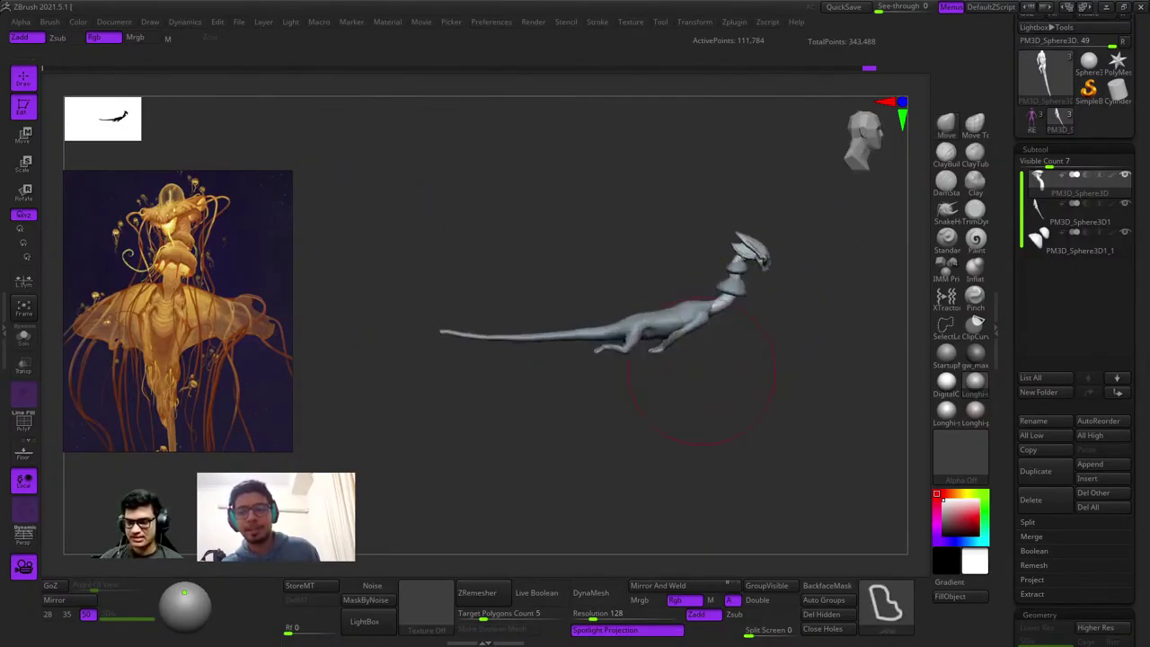
{"action": "right_click_drag", "start_coordinate": [759, 244], "coordinate": [796, 331], "text": "ctrl"}
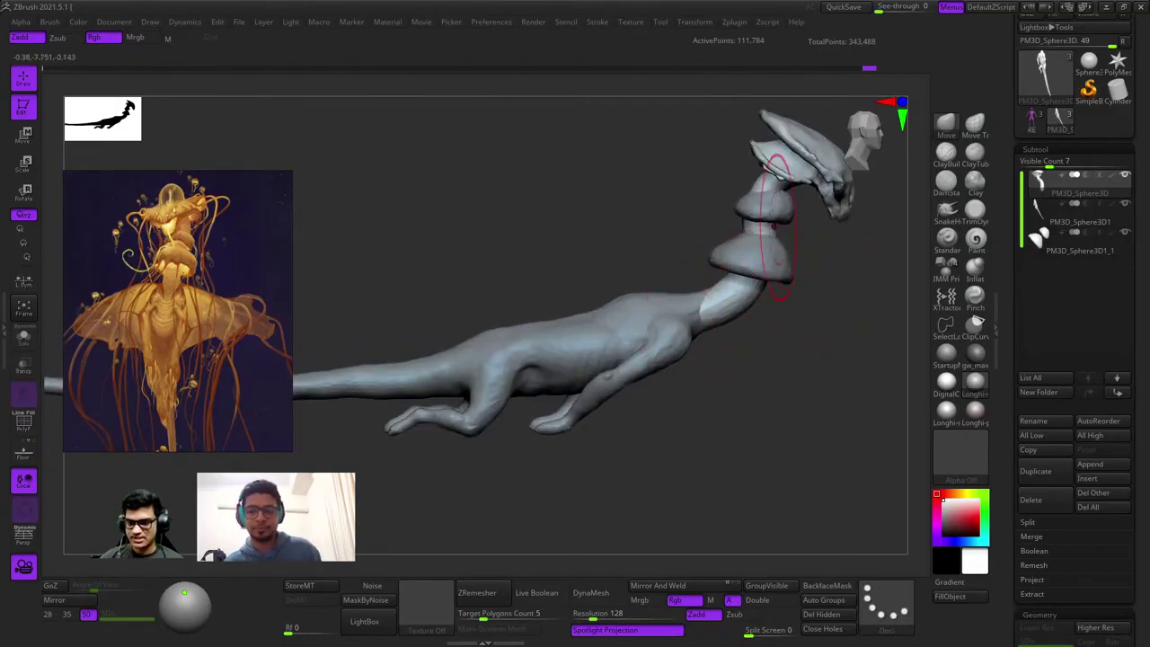
Examine the horizontal creature's overall silhouette and flow from a distance at a very small size.
{"action": "key", "text": "w"}
{"action": "mouse_move", "coordinate": [790, 306]}
{"action": "right_mouse_down"}
{"action": "mouse_move", "coordinate": [682, 315]}
{"action": "mouse_move", "coordinate": [773, 319]}
{"action": "mouse_move", "coordinate": [759, 252]}
{"action": "mouse_move", "coordinate": [755, 342]}
{"action": "mouse_move", "coordinate": [665, 341]}
{"action": "mouse_move", "coordinate": [782, 378]}
{"action": "mouse_move", "coordinate": [889, 480]}
{"action": "mouse_move", "coordinate": [889, 530]}
{"action": "mouse_move", "coordinate": [841, 552]}
{"action": "mouse_move", "coordinate": [746, 530]}
{"action": "mouse_move", "coordinate": [782, 521]}
{"action": "mouse_move", "coordinate": [759, 566]}
{"action": "mouse_move", "coordinate": [777, 449]}
{"action": "mouse_move", "coordinate": [708, 404]}
{"action": "right_mouse_up"}
{"action": "key", "text": "q"}
{"action": "mouse_move", "coordinate": [708, 404]}
{"action": "right_mouse_down", "text": "ctrl"}
{"action": "mouse_move", "coordinate": [708, 384]}
{"action": "mouse_move", "coordinate": [704, 418]}
{"action": "right_mouse_up", "text": "ctrl"}
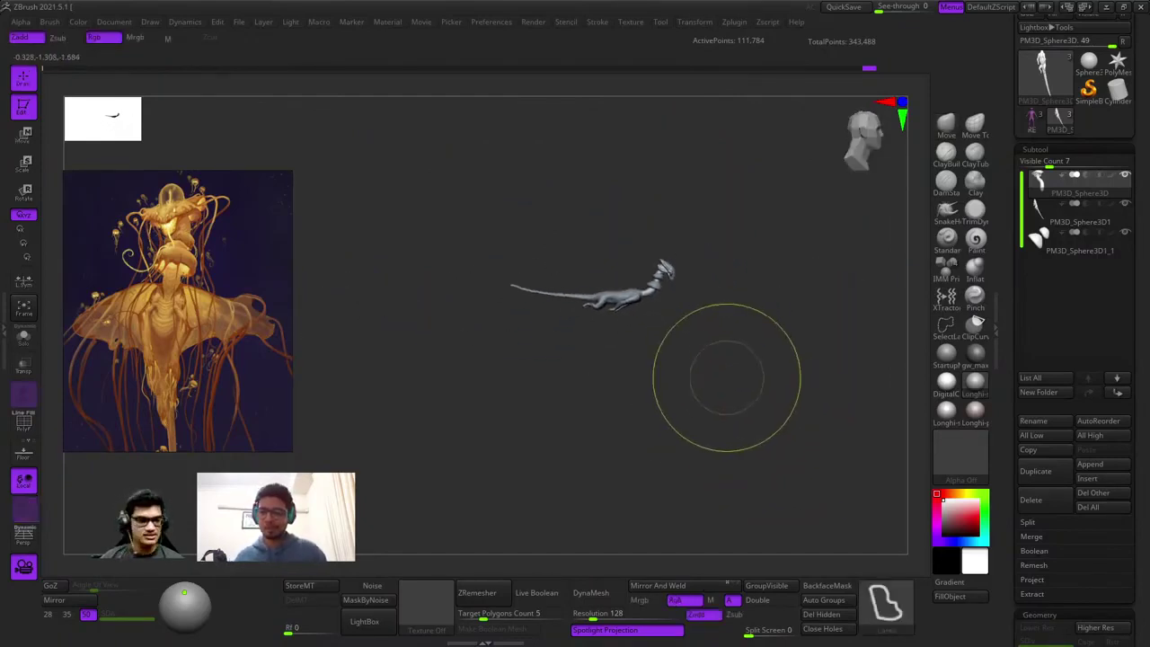
{"action": "mouse_move", "coordinate": [727, 378]}
{"action": "right_mouse_down", "text": "ctrl"}
{"action": "mouse_move", "coordinate": [727, 333]}
{"action": "mouse_move", "coordinate": [727, 369]}
{"action": "right_mouse_up", "text": "ctrl"}
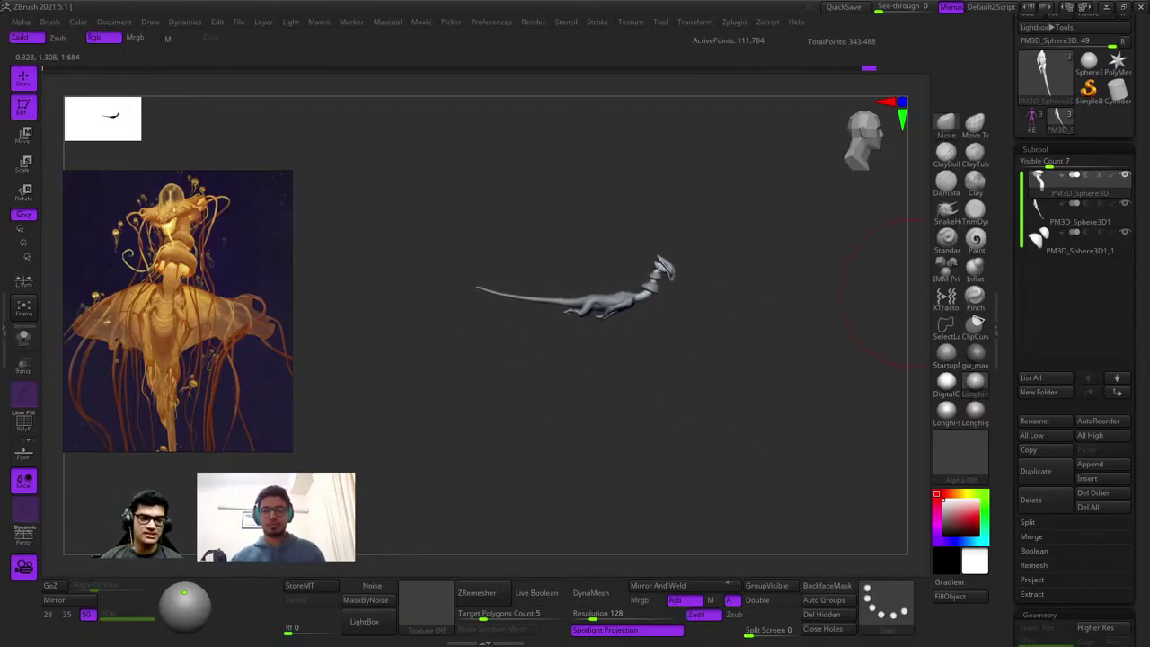
{"action": "right_click_drag", "start_coordinate": [870, 289], "coordinate": [863, 258], "text": "ctrl"}
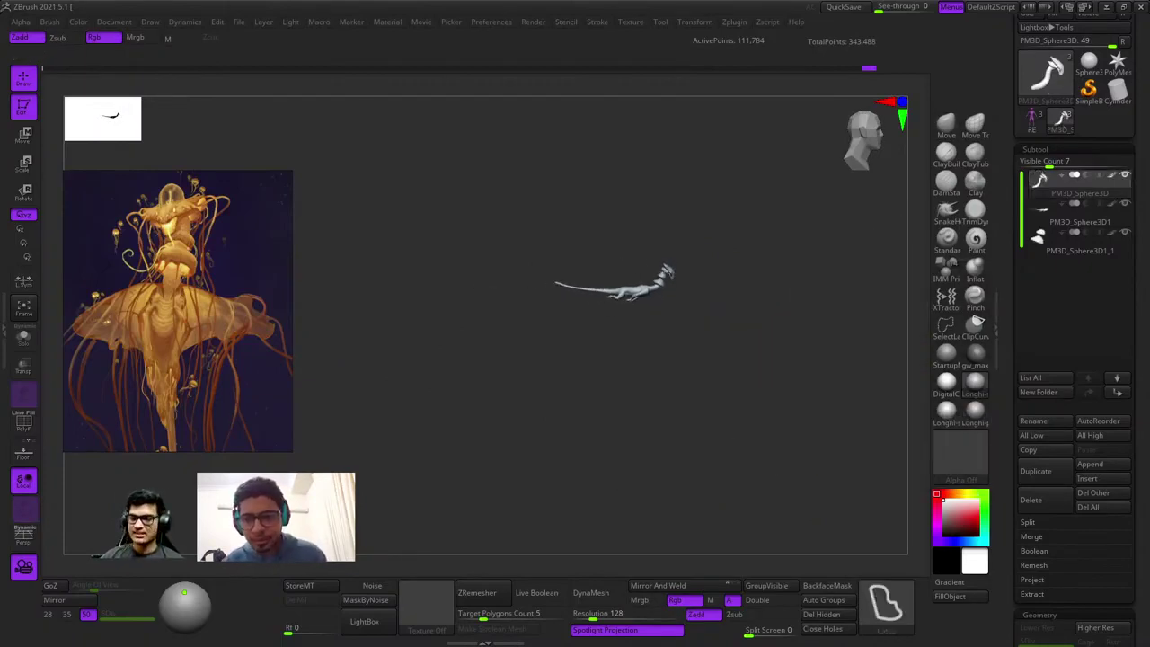
{"action": "right_click_drag", "start_coordinate": [790, 328], "coordinate": [811, 462], "text": "ctrl"}
{"action": "right_click_drag", "start_coordinate": [741, 378], "coordinate": [834, 378], "text": "alt"}
{"action": "right_click_drag", "start_coordinate": [834, 377], "coordinate": [834, 359], "text": "ctrl"}
{"action": "mouse_move", "coordinate": [818, 364]}
{"action": "left_mouse_down"}
{"action": "mouse_move", "coordinate": [782, 368]}
{"action": "mouse_move", "coordinate": [800, 385]}
{"action": "left_mouse_up"}
{"action": "mouse_move", "coordinate": [784, 396]}
{"action": "right_mouse_down", "text": "ctrl"}
{"action": "mouse_move", "coordinate": [773, 376]}
{"action": "mouse_move", "coordinate": [794, 403]}
{"action": "right_mouse_up", "text": "ctrl"}
{"action": "left_click_drag", "start_coordinate": [794, 404], "coordinate": [781, 392]}
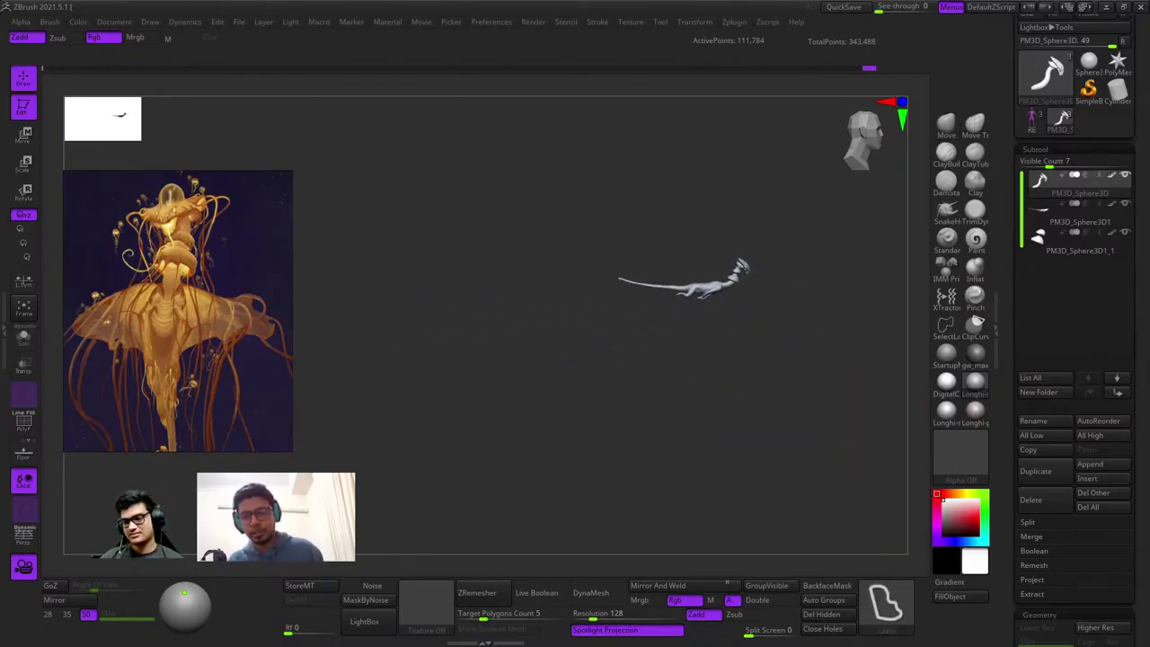
{"action": "right_click_drag", "start_coordinate": [782, 327], "coordinate": [752, 358], "text": "ctrl"}
{"action": "right_click_drag", "start_coordinate": [752, 358], "coordinate": [752, 339], "text": "ctrl"}
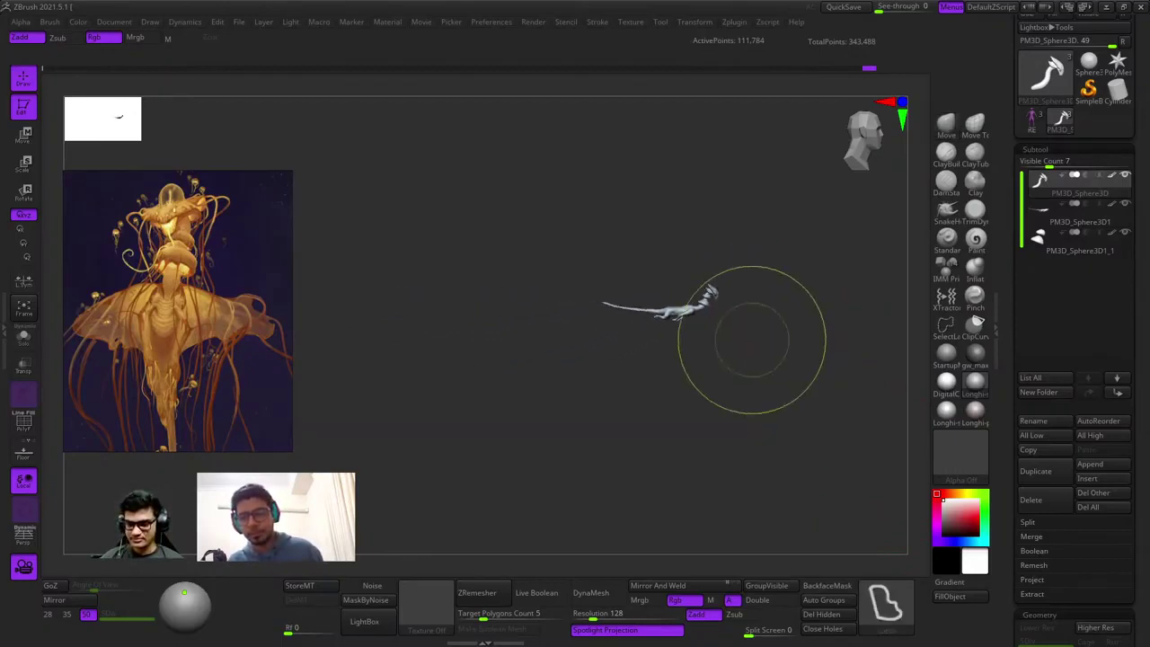
Append a Sphere3D to the creature as a new subtool.
{"action": "mouse_move", "coordinate": [752, 339]}
{"action": "left_mouse_down"}
{"action": "mouse_move", "coordinate": [739, 321]}
{"action": "mouse_move", "coordinate": [798, 431]}
{"action": "mouse_move", "coordinate": [796, 386]}
{"action": "left_mouse_up"}
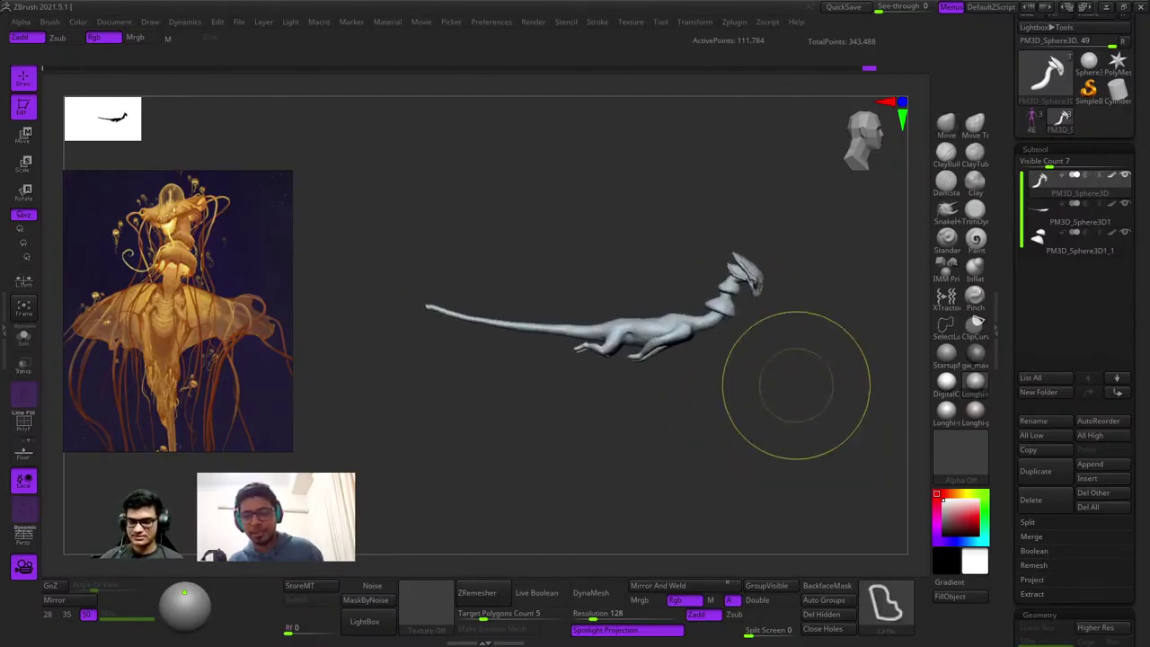
{"action": "right_click_drag", "start_coordinate": [796, 385], "coordinate": [768, 376], "text": "alt"}
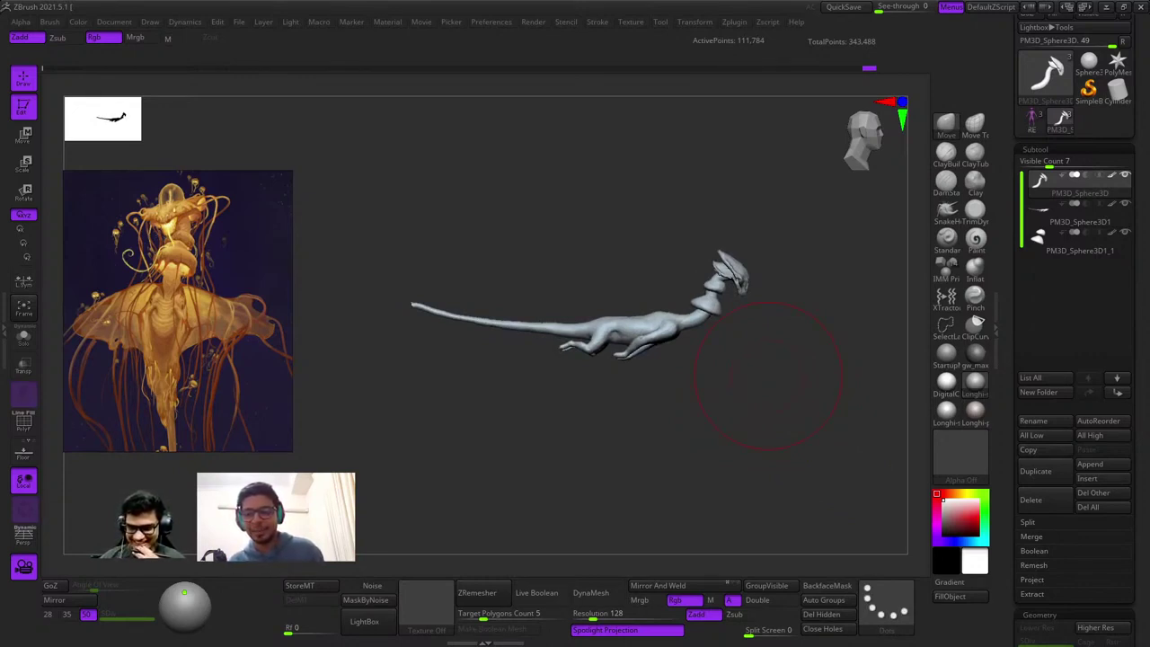
{"action": "mouse_move", "coordinate": [710, 243]}
{"action": "right_mouse_down", "text": "ctrl"}
{"action": "mouse_move", "coordinate": [732, 332]}
{"action": "mouse_move", "coordinate": [719, 201]}
{"action": "mouse_move", "coordinate": [657, 170]}
{"action": "mouse_move", "coordinate": [692, 288]}
{"action": "mouse_move", "coordinate": [737, 366]}
{"action": "right_mouse_up", "text": "ctrl"}
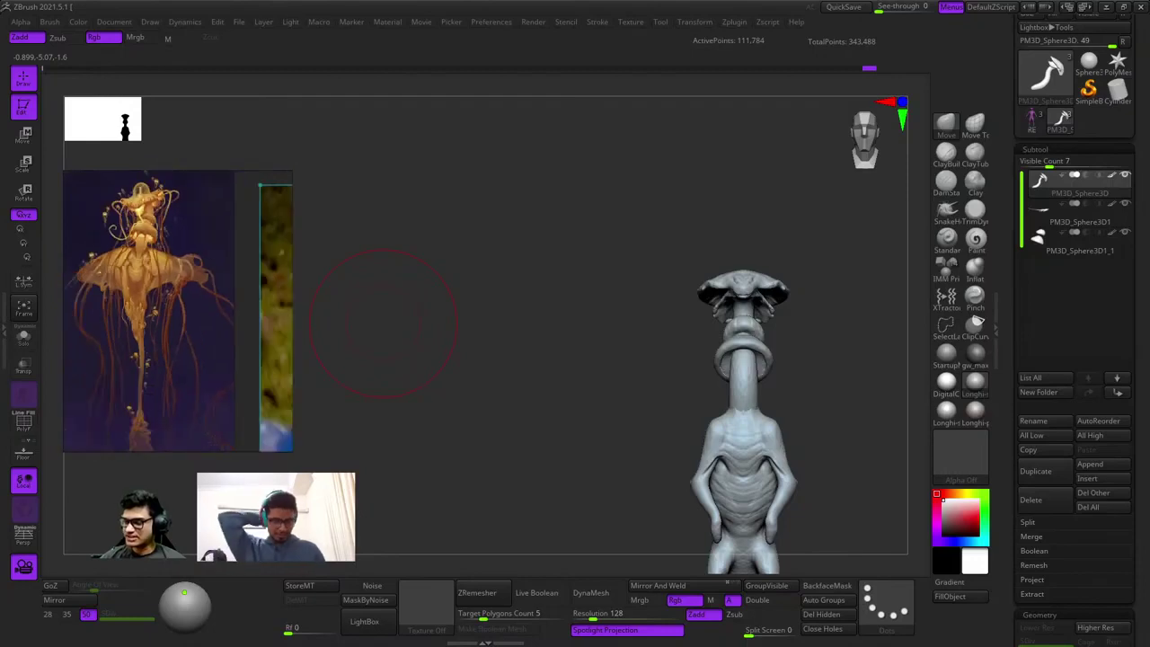
{"action": "key", "text": "f"}
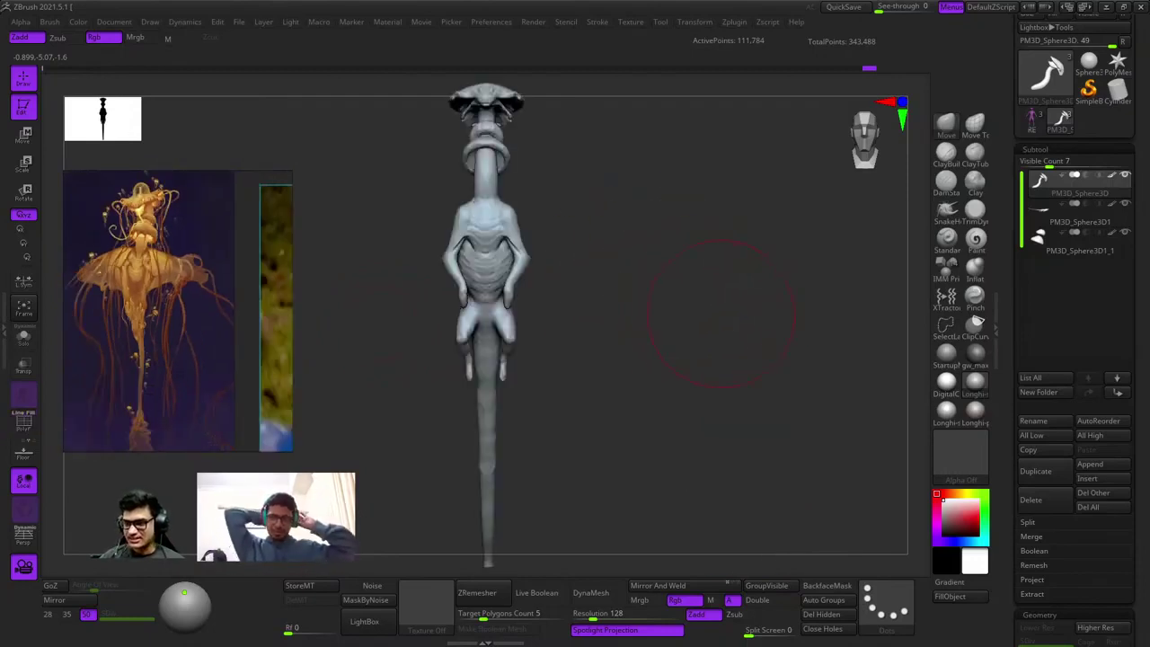
{"action": "left_click_drag", "start_coordinate": [726, 264], "coordinate": [759, 371]}
{"action": "key", "text": "shift+f"}
{"action": "key", "text": "shift+f"}
{"action": "left_click", "coordinate": [1102, 464]}
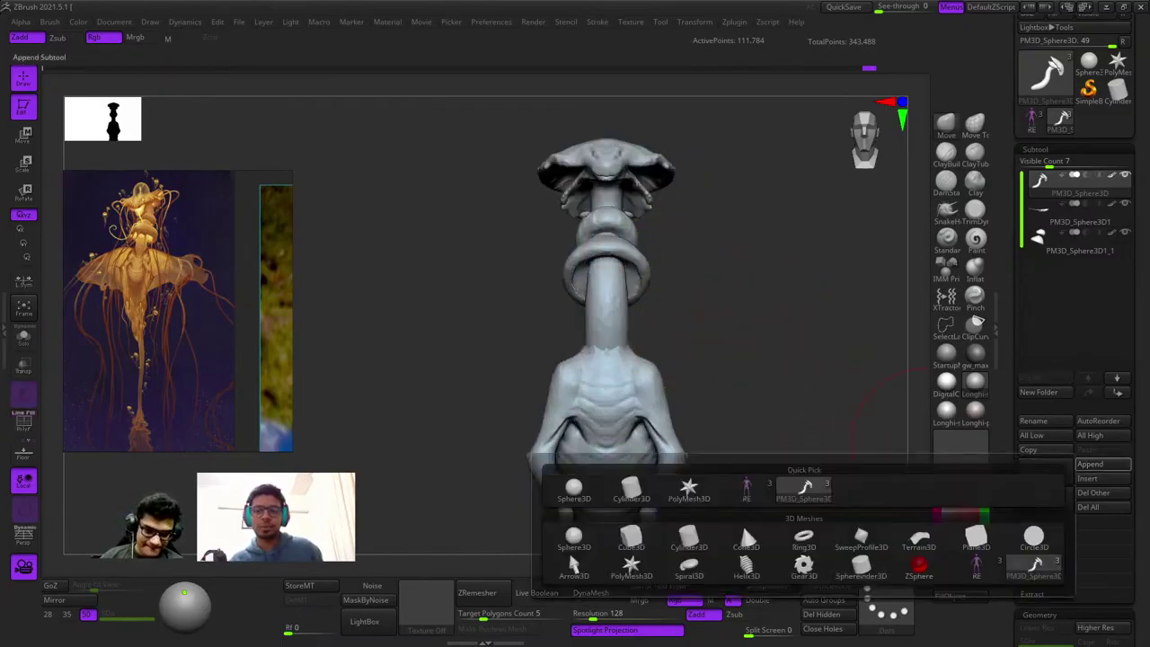
{"action": "left_click", "coordinate": [573, 490]}
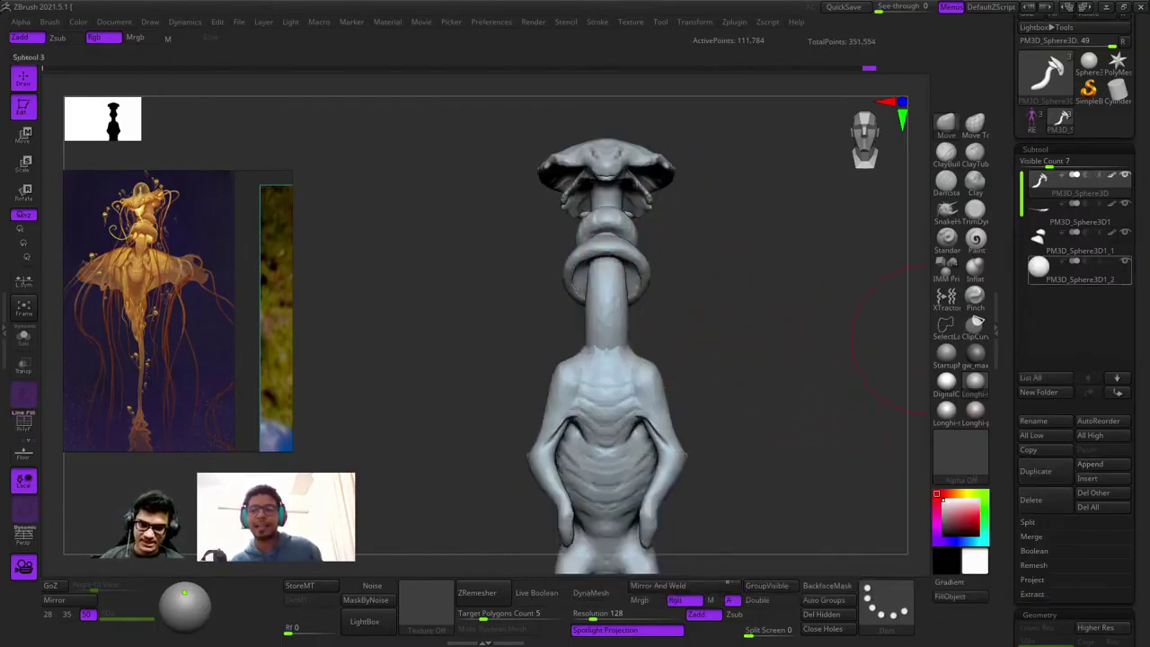
Shrink the sphere, place it beside the creature's shoulder, and mirror it to the other side.
{"action": "key", "text": "w"}
{"action": "mouse_move", "coordinate": [559, 353]}
{"action": "left_mouse_down"}
{"action": "mouse_move", "coordinate": [377, 359]}
{"action": "mouse_move", "coordinate": [493, 318]}
{"action": "mouse_move", "coordinate": [557, 341]}
{"action": "left_mouse_up"}
{"action": "left_click", "coordinate": [726, 584]}
{"action": "key", "text": "q"}
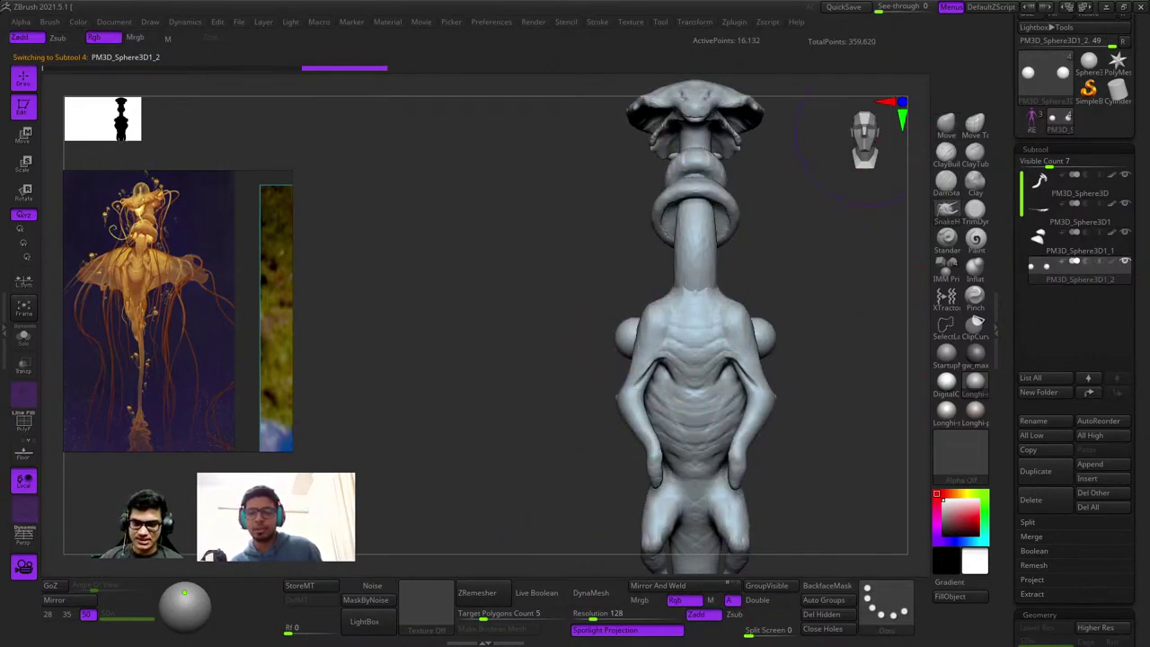
{"action": "key", "text": "shift+f"}
{"action": "key", "text": "shift+f"}
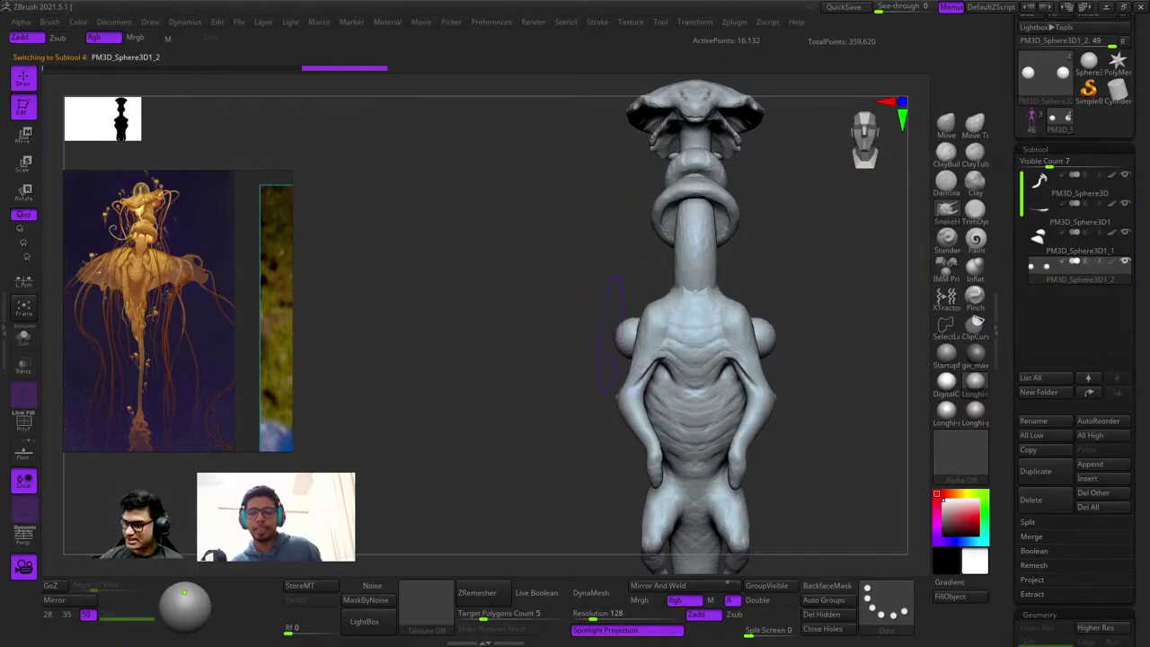
Move the mirrored spheres inward so they sit against the back of the creature's shoulders.
{"action": "mouse_move", "coordinate": [616, 335]}
{"action": "right_mouse_down", "text": "ctrl"}
{"action": "mouse_move", "coordinate": [764, 321]}
{"action": "mouse_move", "coordinate": [562, 316]}
{"action": "mouse_move", "coordinate": [648, 310]}
{"action": "mouse_move", "coordinate": [737, 333]}
{"action": "right_mouse_up", "text": "ctrl"}
{"action": "right_click_drag", "start_coordinate": [736, 333], "coordinate": [620, 359]}
{"action": "mouse_move", "coordinate": [620, 359]}
{"action": "right_mouse_down", "text": "shift"}
{"action": "mouse_move", "coordinate": [493, 346]}
{"action": "mouse_move", "coordinate": [632, 342]}
{"action": "right_mouse_up", "text": "shift"}
{"action": "key", "text": "w"}
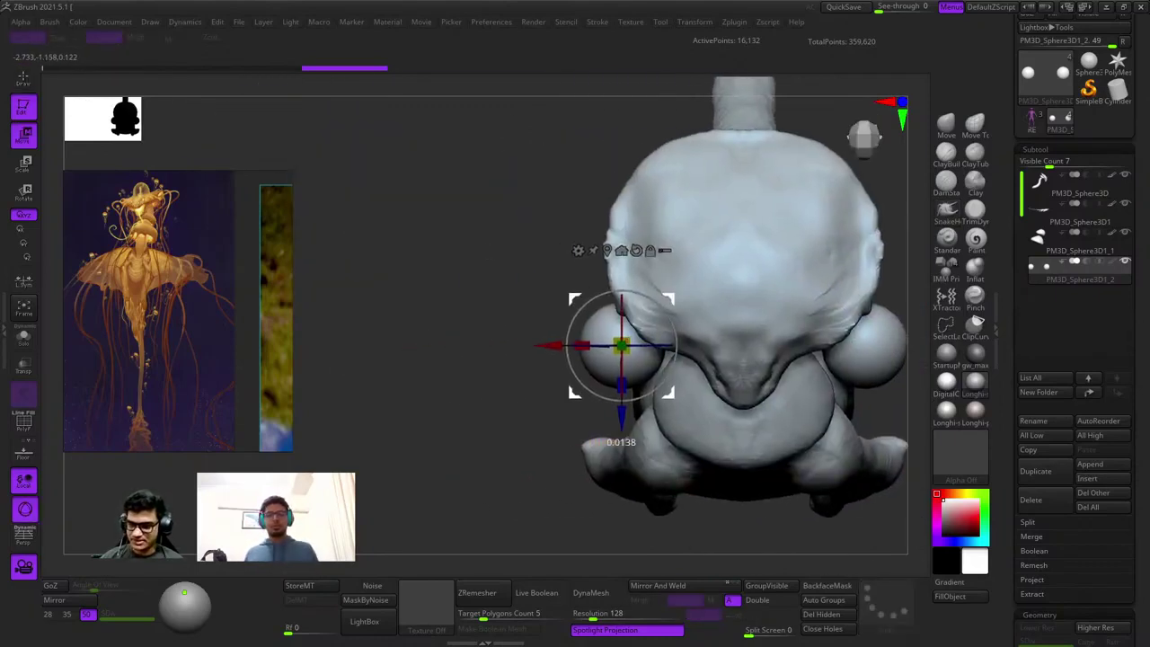
{"action": "key", "text": "q"}
{"action": "key", "text": "w"}
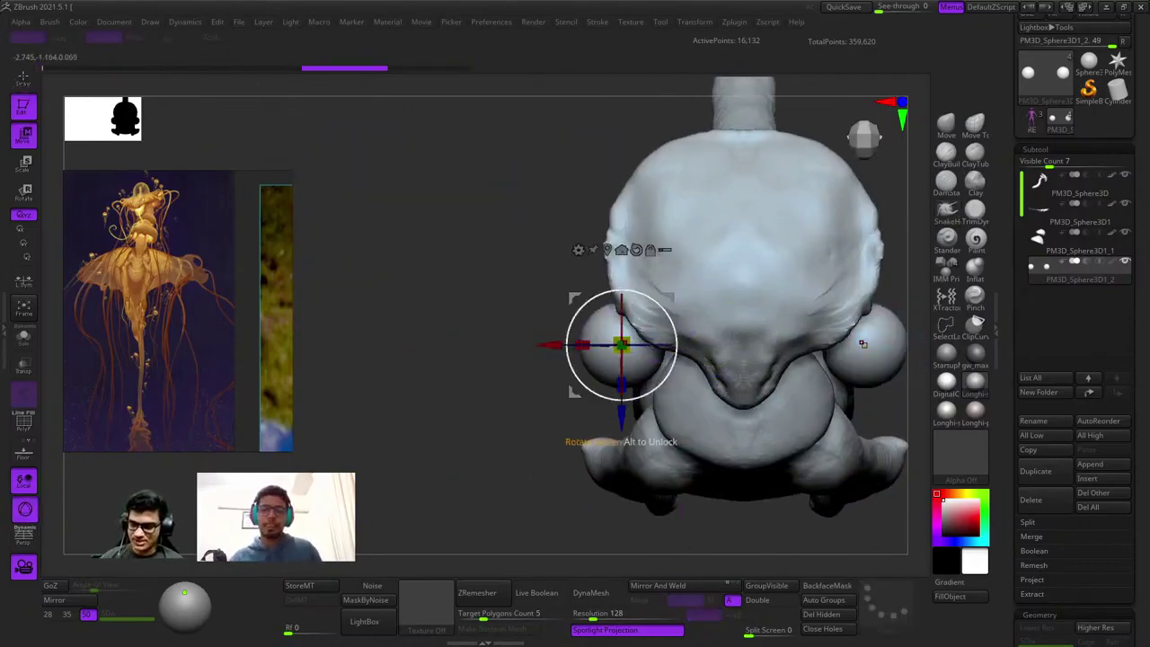
{"action": "left_click_drag", "start_coordinate": [673, 297], "coordinate": [721, 296]}
{"action": "key", "text": "q"}
{"action": "mouse_move", "coordinate": [683, 359]}
{"action": "right_mouse_down", "text": "ctrl"}
{"action": "mouse_move", "coordinate": [648, 429]}
{"action": "mouse_move", "coordinate": [618, 390]}
{"action": "mouse_move", "coordinate": [663, 296]}
{"action": "mouse_move", "coordinate": [707, 269]}
{"action": "right_mouse_up", "text": "ctrl"}
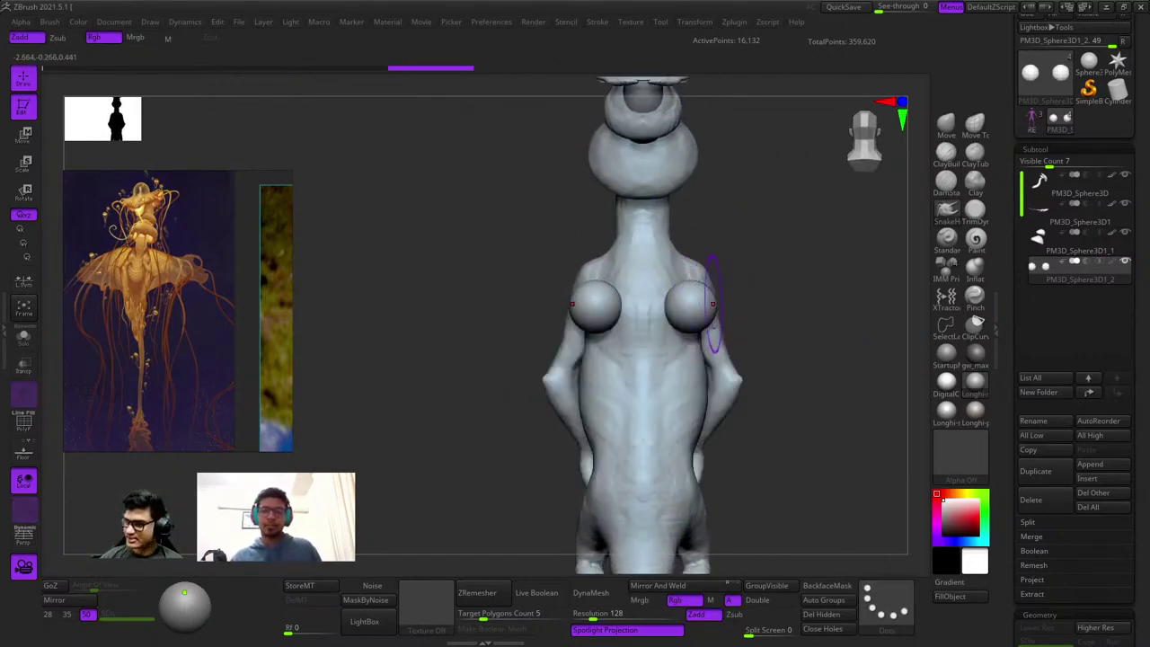
{"action": "mouse_move", "coordinate": [712, 301]}
{"action": "left_mouse_down"}
{"action": "mouse_move", "coordinate": [731, 282]}
{"action": "mouse_move", "coordinate": [753, 309]}
{"action": "left_mouse_up"}
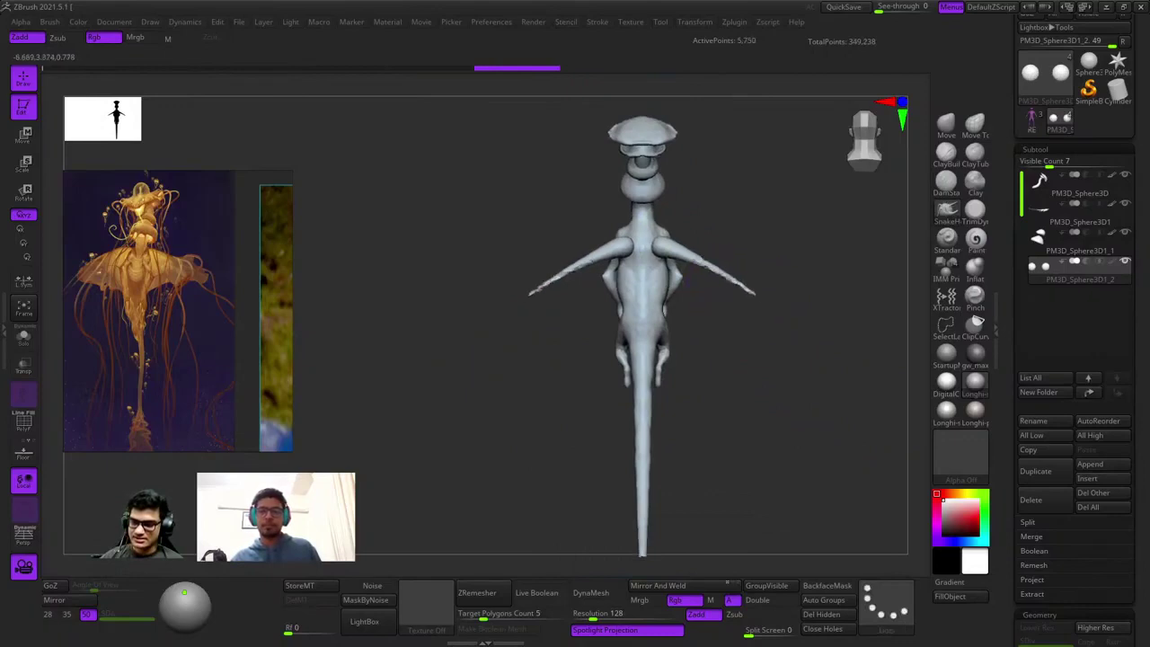
{"action": "key", "text": "ctrl+z"}
{"action": "key", "text": "ctrl+z"}
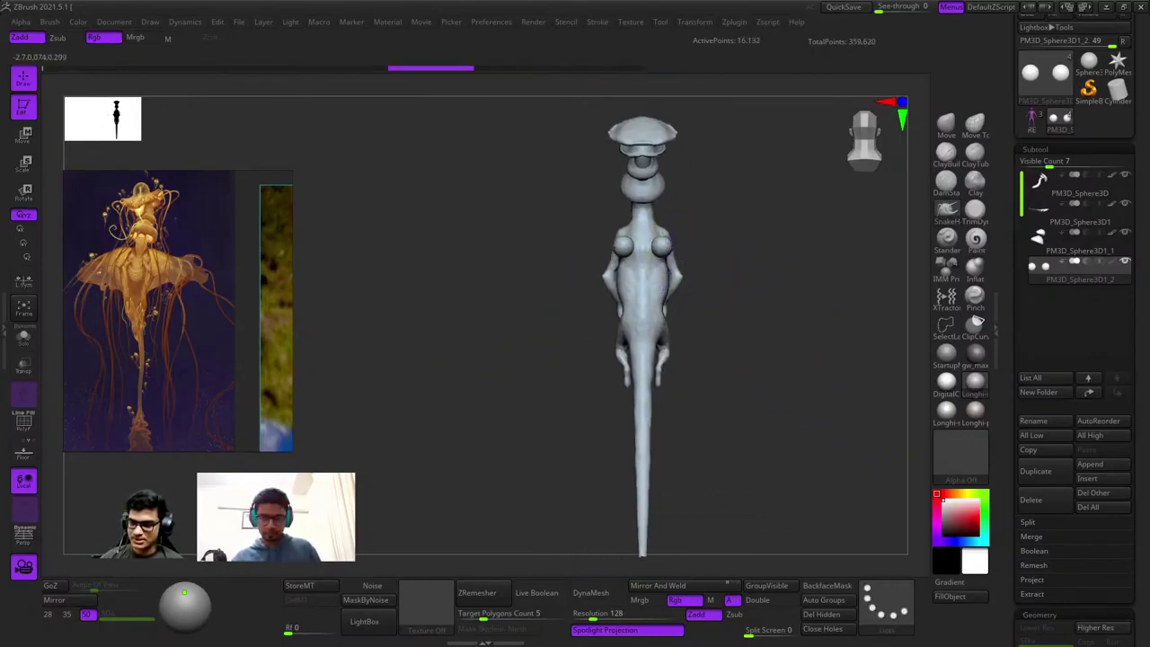
Pull the two spheres outward with SnakeHook into long mirrored tentacles sweeping down from the upper back.
{"action": "left_click_drag", "start_coordinate": [663, 244], "coordinate": [754, 286]}
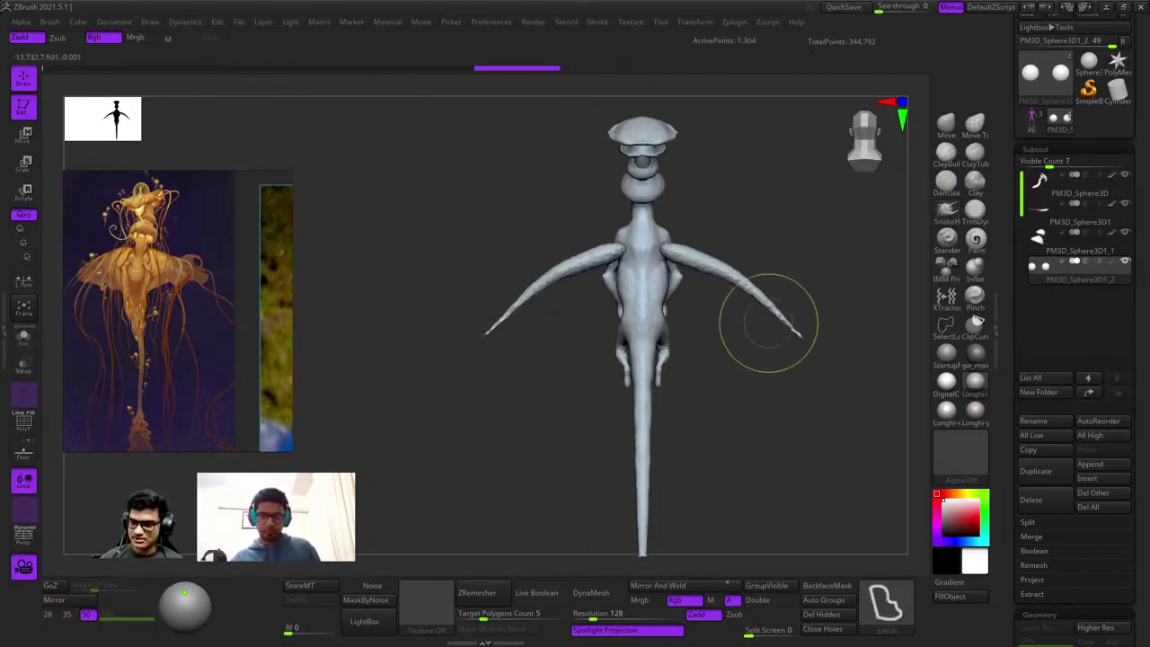
{"action": "key", "text": "ctrl+z"}
{"action": "key", "text": "ctrl+z"}
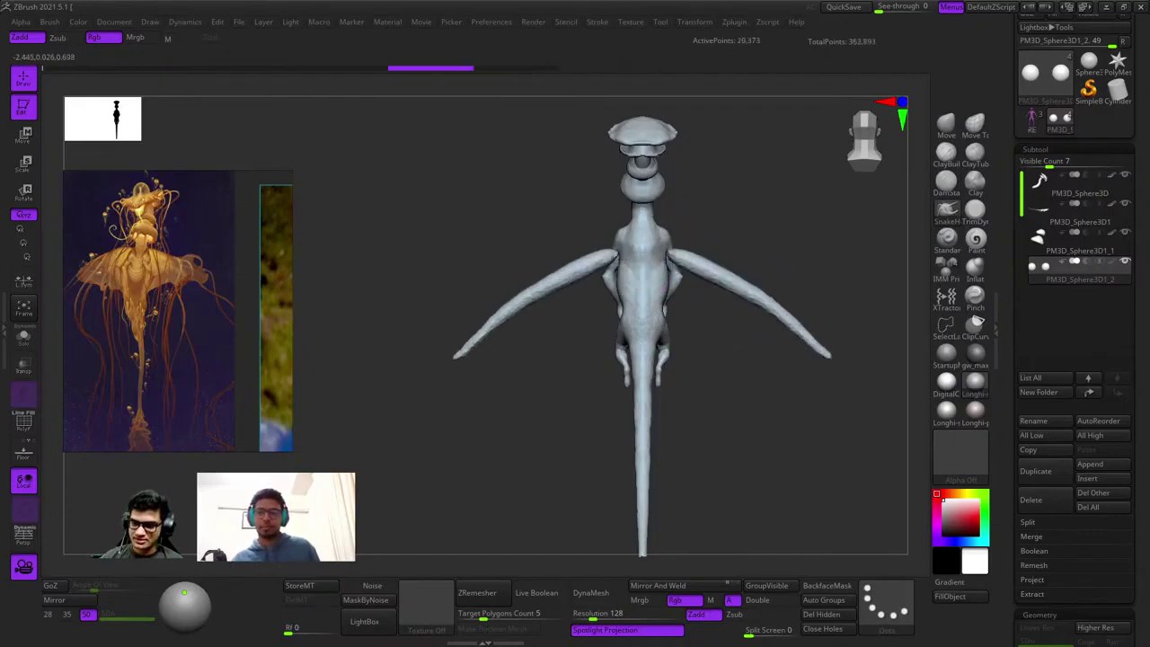
{"action": "right_click_drag", "start_coordinate": [956, 268], "coordinate": [946, 241], "text": "alt"}
{"action": "key", "text": "ctrl+shift+z"}
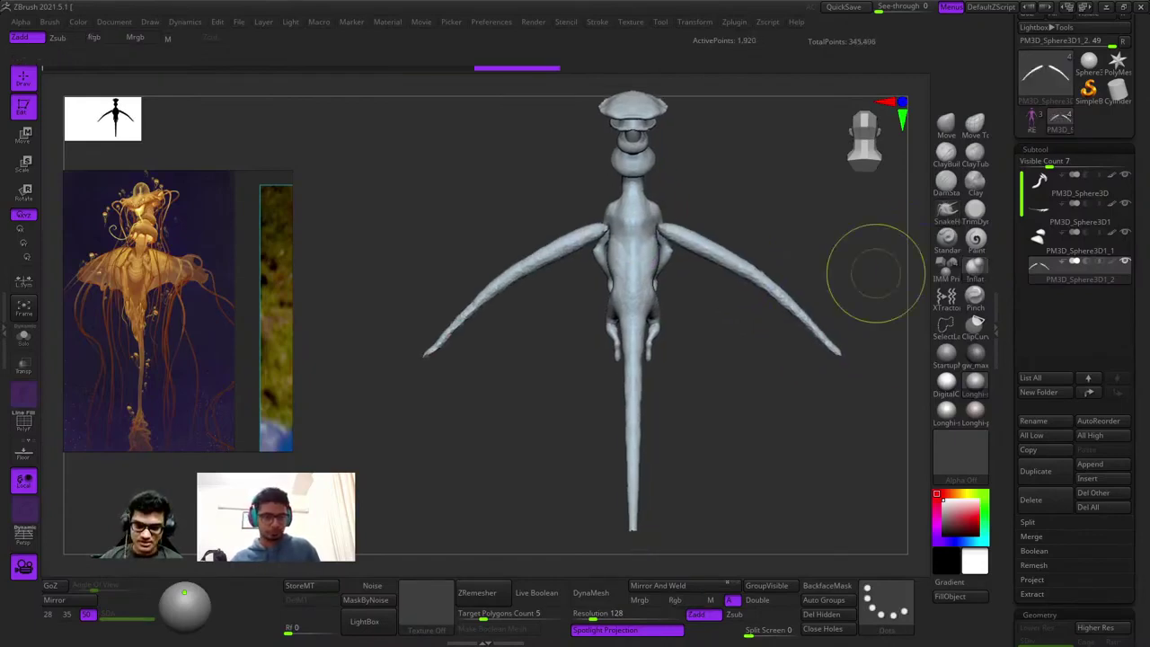
Refine the tentacles along their length into even, downward-curving arcs on both sides of the body.
{"action": "right_click_drag", "start_coordinate": [788, 320], "coordinate": [794, 344], "text": "ctrl"}
{"action": "key", "text": "ctrl+shift+z"}
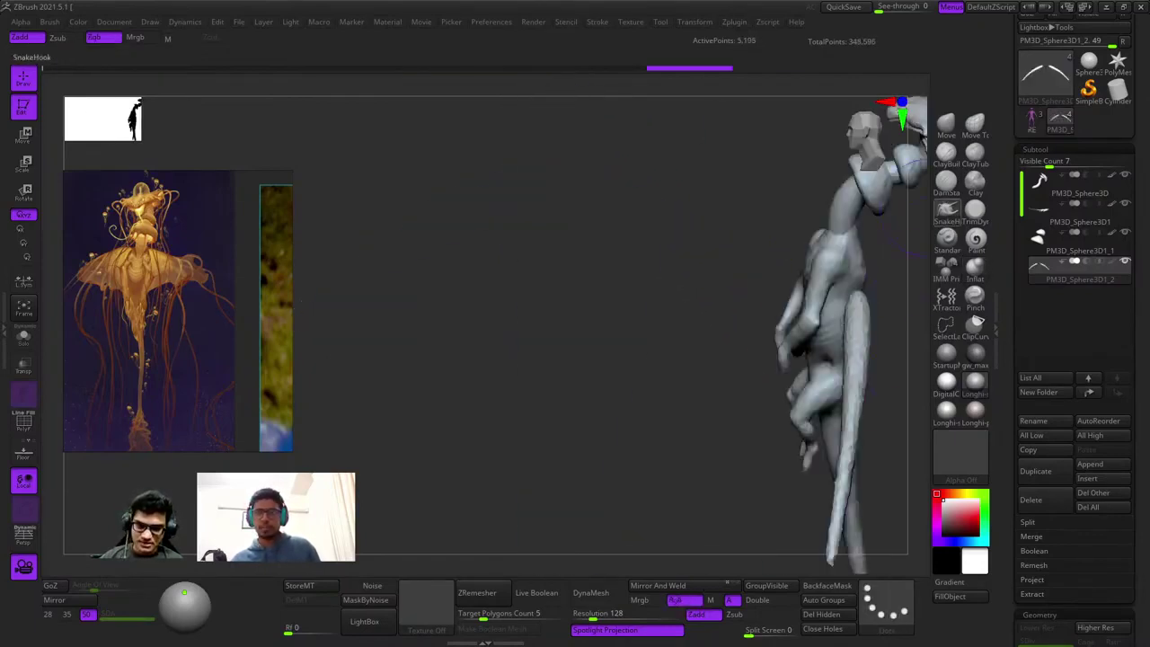
{"action": "key", "text": "ctrl+shift+z"}
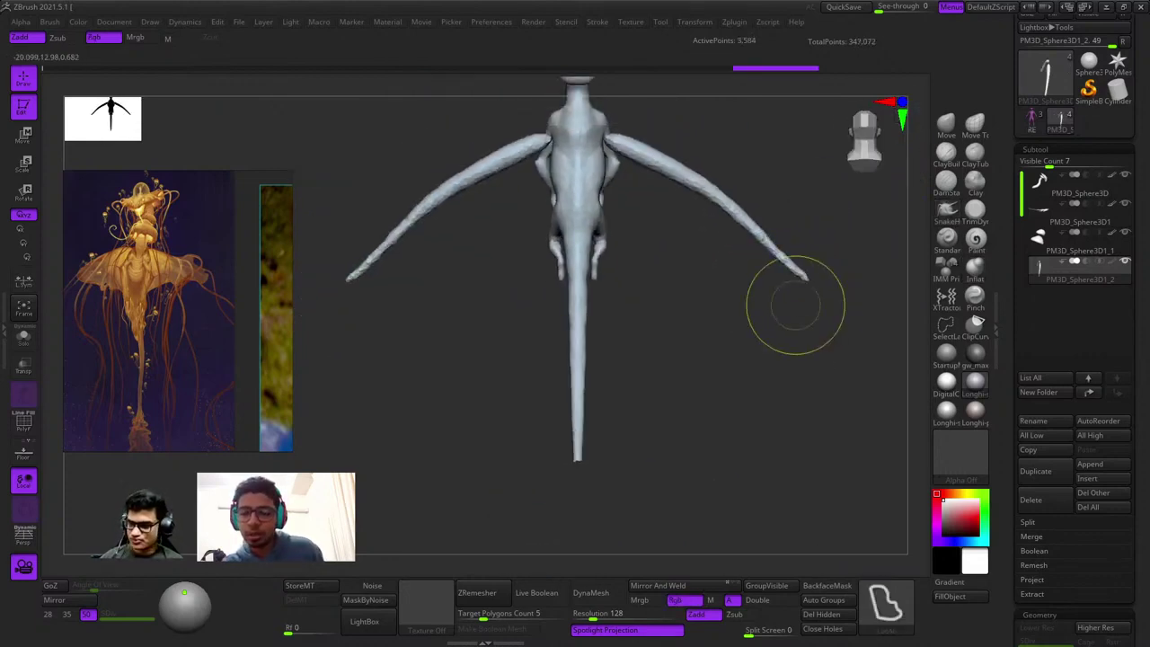
{"action": "key", "text": "ctrl+shift+z"}
{"action": "mouse_move", "coordinate": [795, 304]}
{"action": "right_mouse_down"}
{"action": "mouse_move", "coordinate": [675, 367]}
{"action": "mouse_move", "coordinate": [576, 371]}
{"action": "right_mouse_up"}
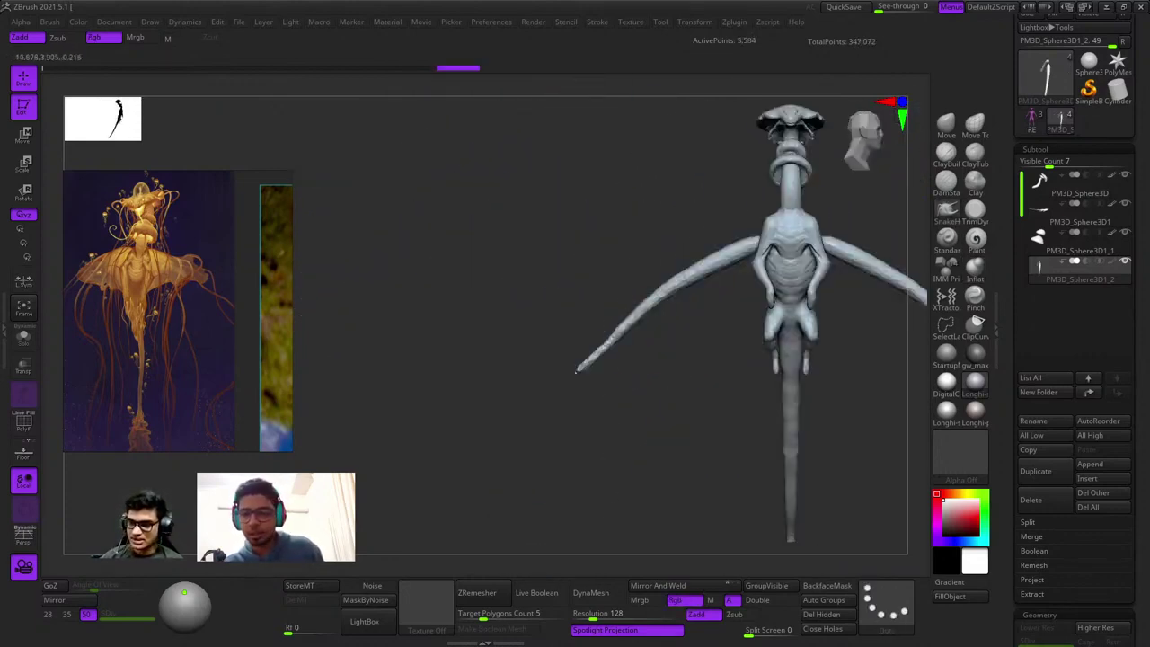
{"action": "right_click_drag", "start_coordinate": [720, 305], "coordinate": [640, 329], "text": "alt"}
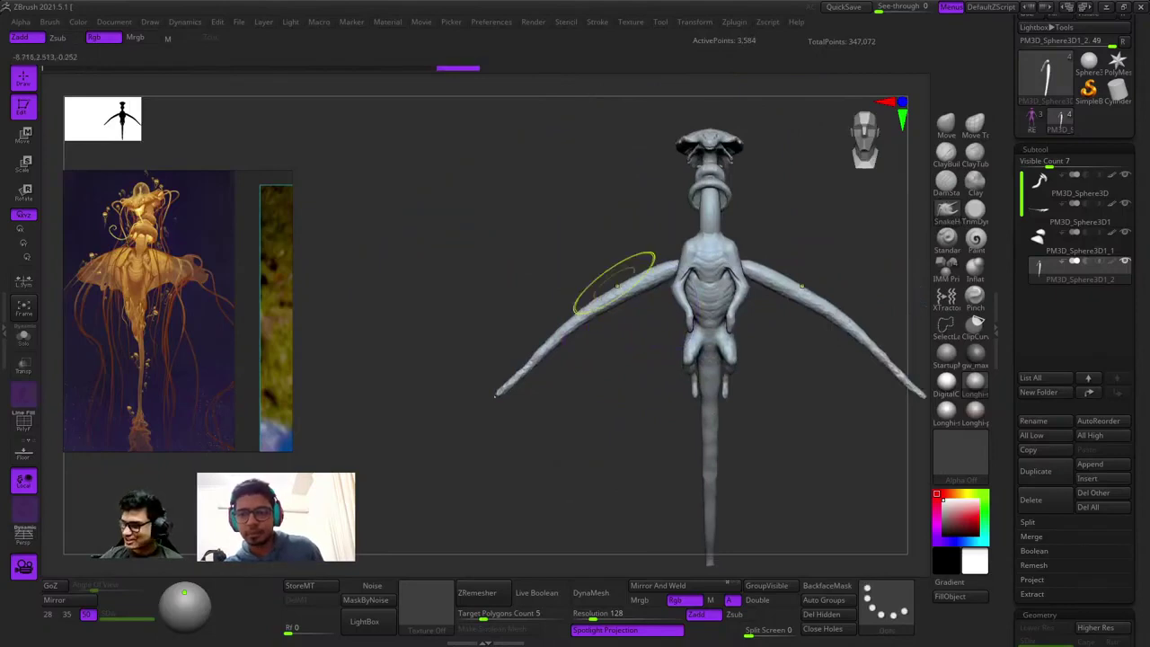
Raise the tentacle pair so their roots sit higher at the creature's shoulders.
{"action": "mouse_move", "coordinate": [618, 286]}
{"action": "right_mouse_down", "text": "ctrl"}
{"action": "mouse_move", "coordinate": [649, 270]}
{"action": "mouse_move", "coordinate": [596, 292]}
{"action": "right_mouse_up", "text": "ctrl"}
{"action": "right_click_drag", "start_coordinate": [596, 292], "coordinate": [634, 279], "text": "ctrl"}
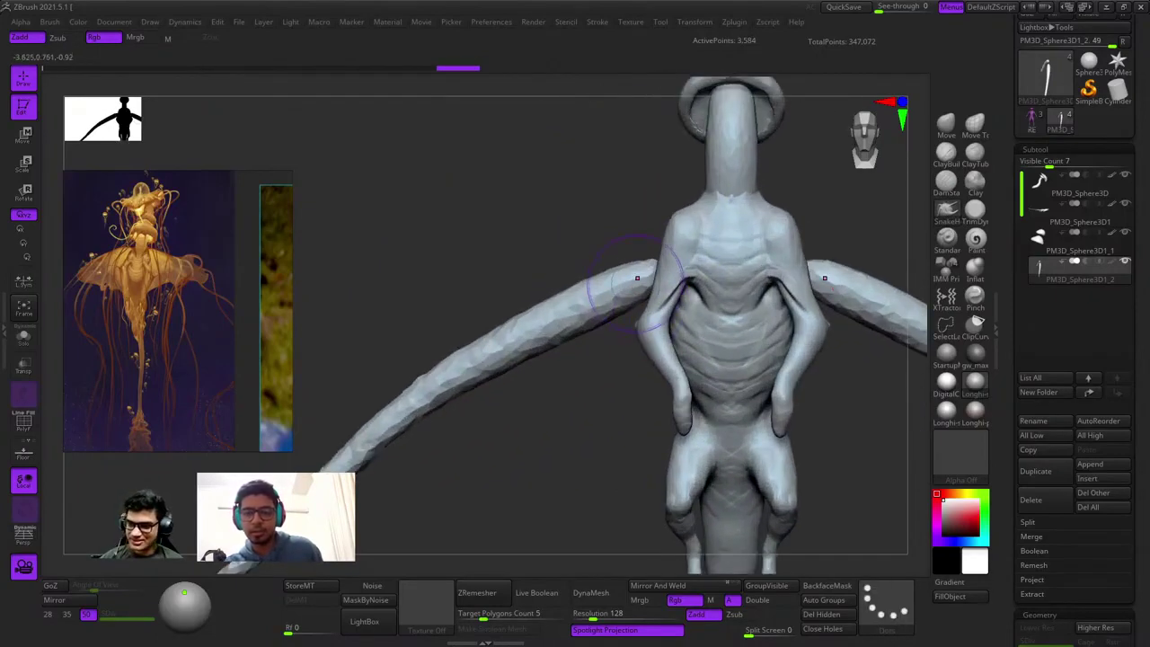
{"action": "scroll", "coordinate": [637, 277], "scroll_direction": "down", "scroll_amount": 5}
{"action": "key", "text": "w"}
{"action": "left_click_drag", "start_coordinate": [661, 184], "coordinate": [661, 139]}
{"action": "key", "text": "q"}
Shift the tentacles forward from the back toward the base of the neck.
{"action": "mouse_move", "coordinate": [676, 205]}
{"action": "right_mouse_down", "text": "ctrl"}
{"action": "mouse_move", "coordinate": [675, 230]}
{"action": "mouse_move", "coordinate": [708, 223]}
{"action": "mouse_move", "coordinate": [664, 233]}
{"action": "mouse_move", "coordinate": [688, 241]}
{"action": "right_mouse_up", "text": "ctrl"}
{"action": "scroll", "coordinate": [678, 235], "scroll_direction": "down", "scroll_amount": 3}
{"action": "key", "text": "e"}
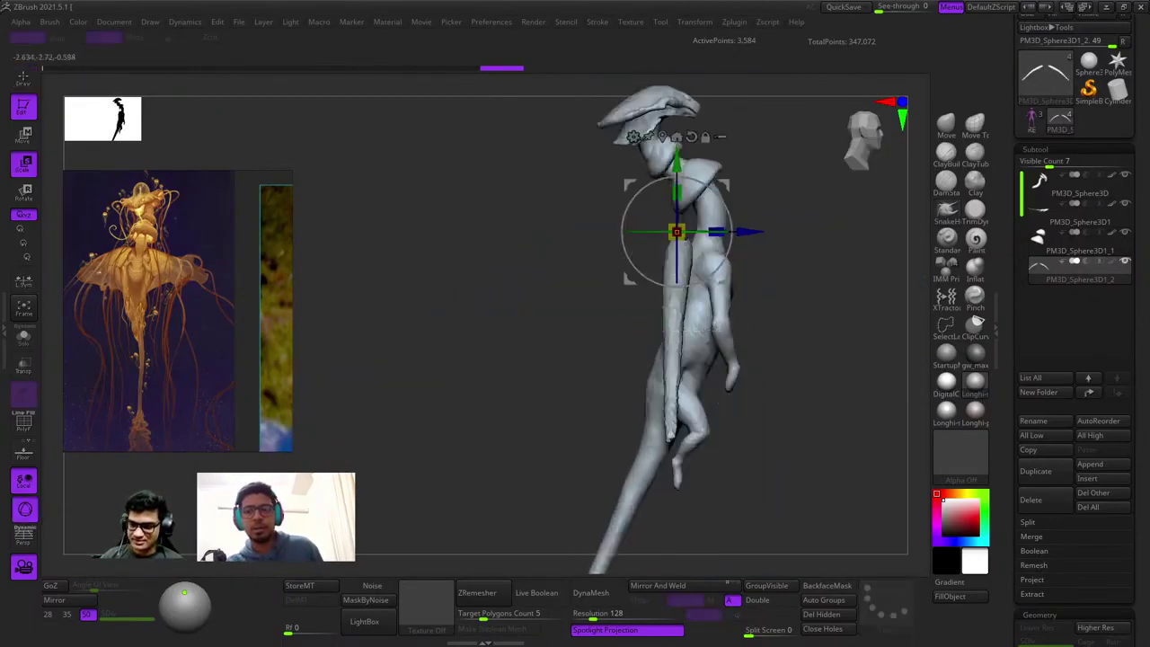
{"action": "scroll", "coordinate": [688, 241], "scroll_direction": "up", "scroll_amount": 3}
{"action": "left_click_drag", "start_coordinate": [672, 228], "coordinate": [707, 230]}
{"action": "key", "text": "q"}
{"action": "right_click_drag", "start_coordinate": [707, 230], "coordinate": [732, 266]}
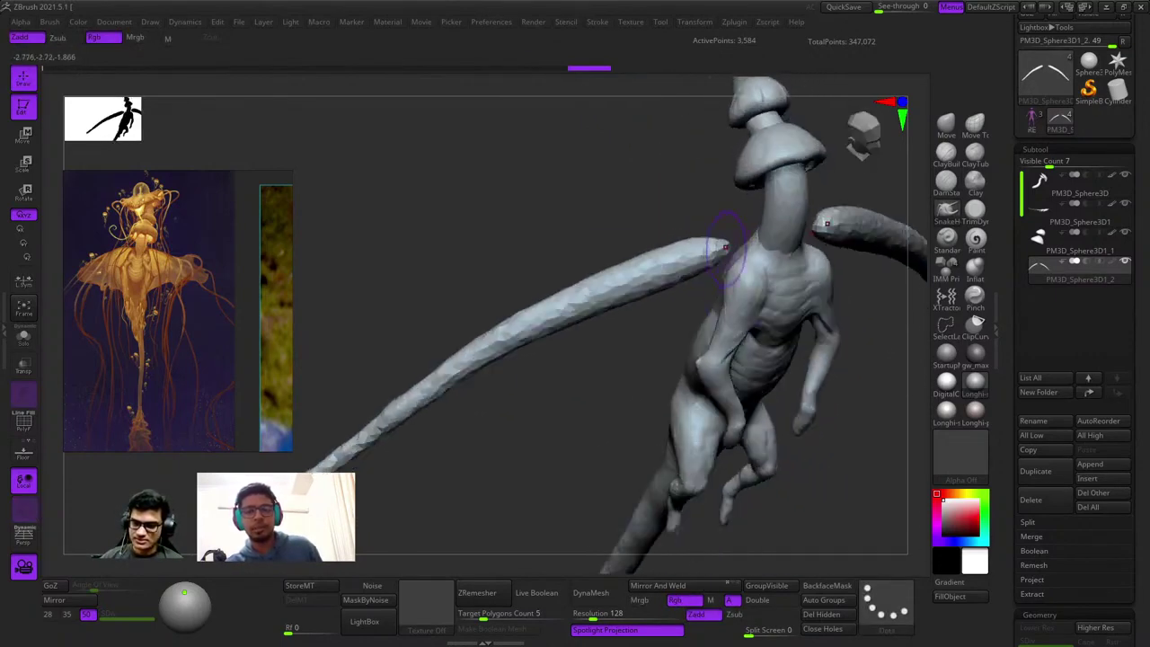
Pull the tentacle roots over the tops of the shoulders and down onto the collarbone area.
{"action": "left_click_drag", "start_coordinate": [723, 246], "coordinate": [783, 261]}
{"action": "mouse_move", "coordinate": [783, 261]}
{"action": "right_mouse_down", "text": "shift"}
{"action": "mouse_move", "coordinate": [752, 227]}
{"action": "mouse_move", "coordinate": [698, 351]}
{"action": "mouse_move", "coordinate": [777, 261]}
{"action": "right_mouse_up", "text": "shift"}
{"action": "right_click", "coordinate": [698, 350]}
{"action": "left_click_drag", "start_coordinate": [777, 262], "coordinate": [776, 286]}
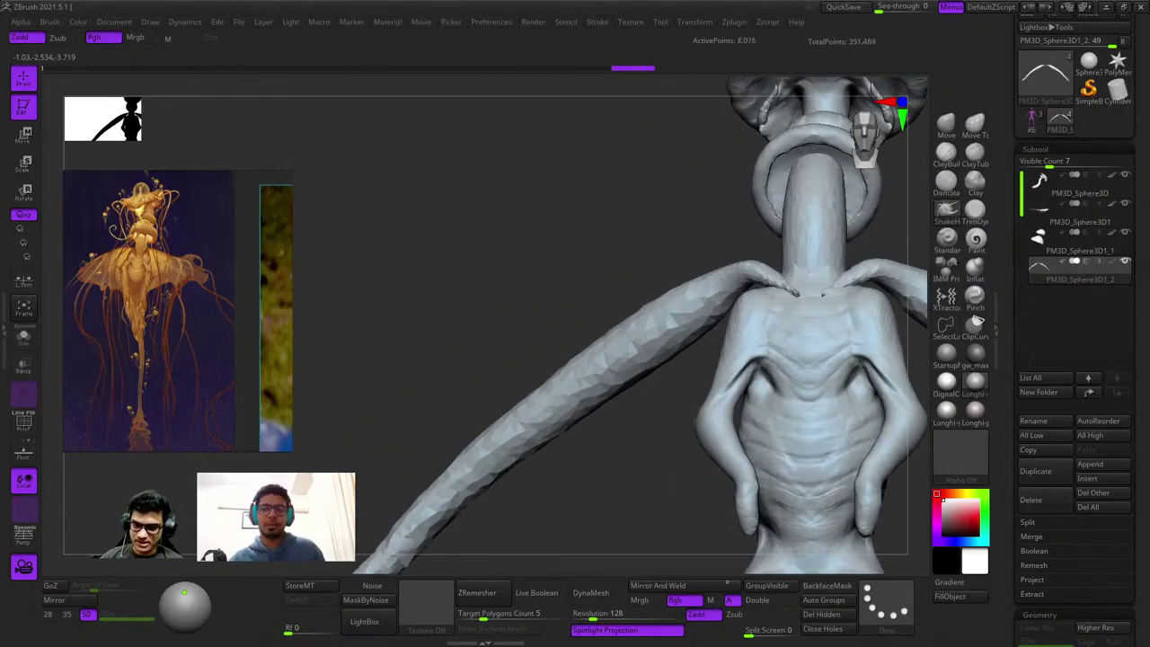
{"action": "right_click_drag", "start_coordinate": [780, 254], "coordinate": [761, 312]}
Bend the tentacles backward into an arc behind the body and slim them down.
{"action": "mouse_move", "coordinate": [711, 255]}
{"action": "right_mouse_down"}
{"action": "mouse_move", "coordinate": [734, 250]}
{"action": "mouse_move", "coordinate": [714, 269]}
{"action": "right_mouse_up"}
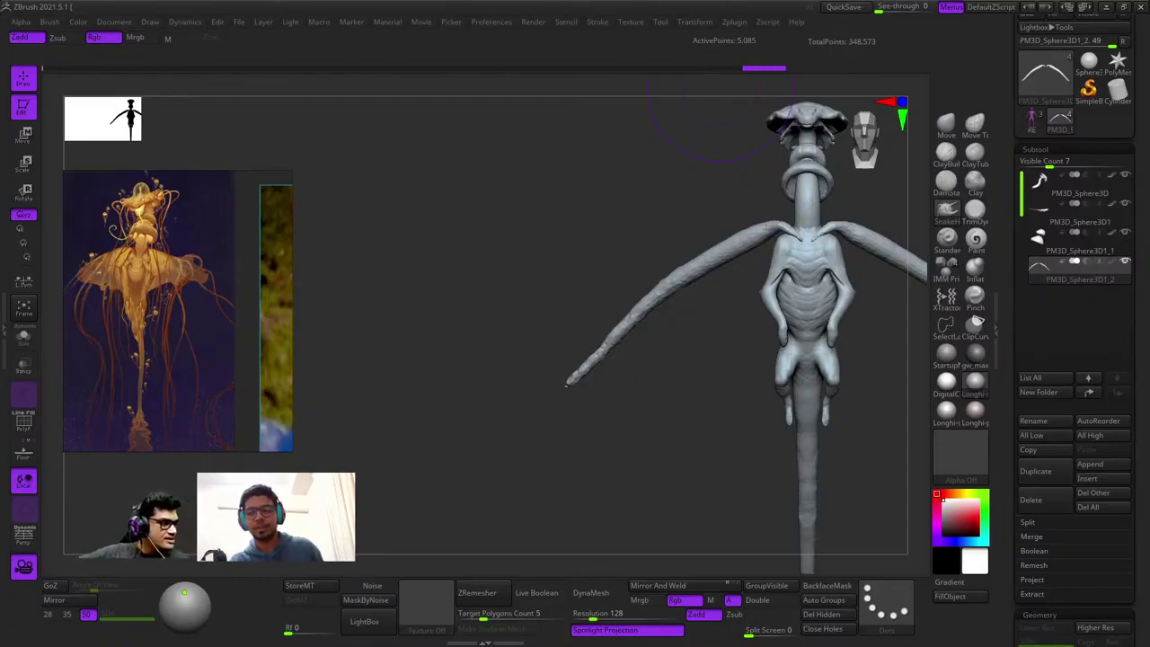
{"action": "mouse_move", "coordinate": [555, 208]}
{"action": "right_mouse_down"}
{"action": "mouse_move", "coordinate": [736, 259]}
{"action": "mouse_move", "coordinate": [688, 257]}
{"action": "mouse_move", "coordinate": [724, 270]}
{"action": "right_mouse_up"}
{"action": "left_click_drag", "start_coordinate": [729, 230], "coordinate": [711, 270], "text": "shift"}
{"action": "right_click_drag", "start_coordinate": [707, 290], "coordinate": [721, 251], "text": "ctrl"}
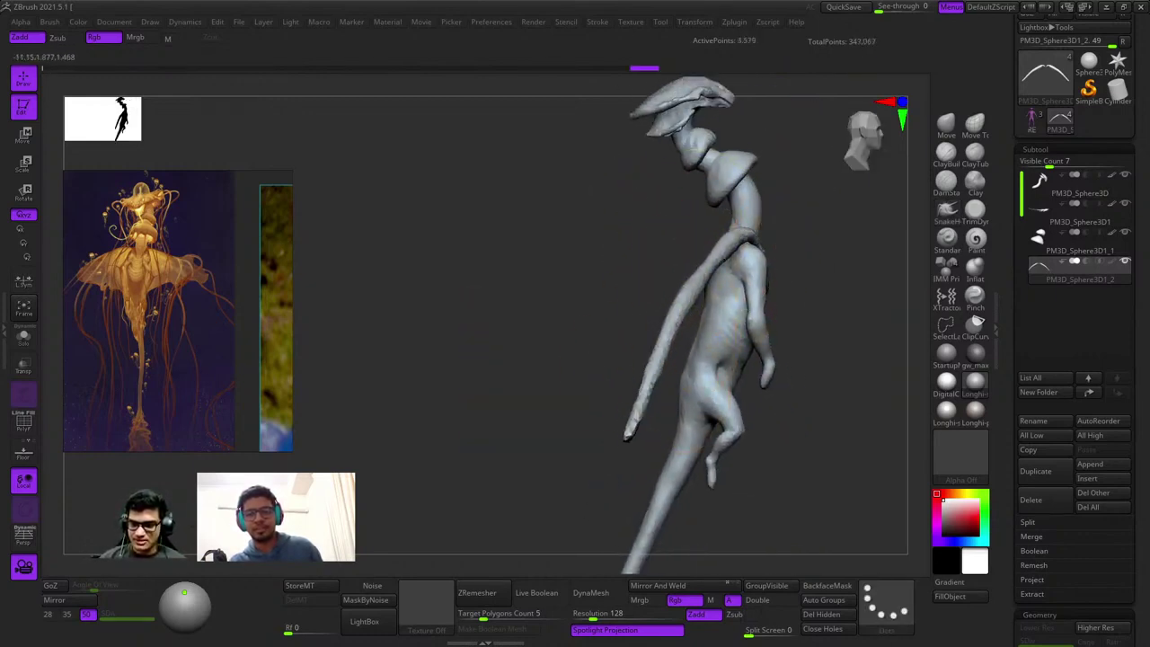
{"action": "key", "text": "ctrl+shift+z"}
{"action": "key", "text": "ctrl+shift+z"}
{"action": "key", "text": "ctrl+shift+z"}
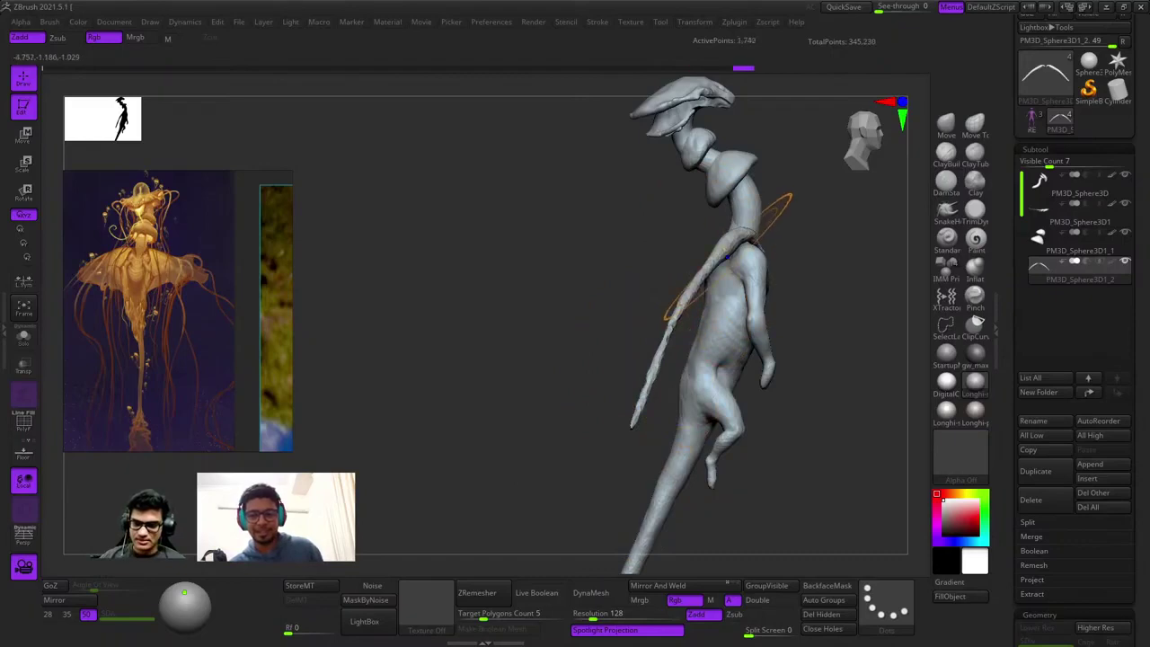
Thin and smooth the tentacles so they taper from the shoulders to narrow tips.
{"action": "right_click_drag", "start_coordinate": [733, 262], "coordinate": [763, 297], "text": "ctrl"}
{"action": "right_click_drag", "start_coordinate": [763, 297], "coordinate": [688, 241], "text": "alt"}
{"action": "left_click_drag", "start_coordinate": [688, 241], "coordinate": [667, 231]}
{"action": "key", "text": "ctrl+shift+z"}
{"action": "key", "text": "ctrl+shift+z"}
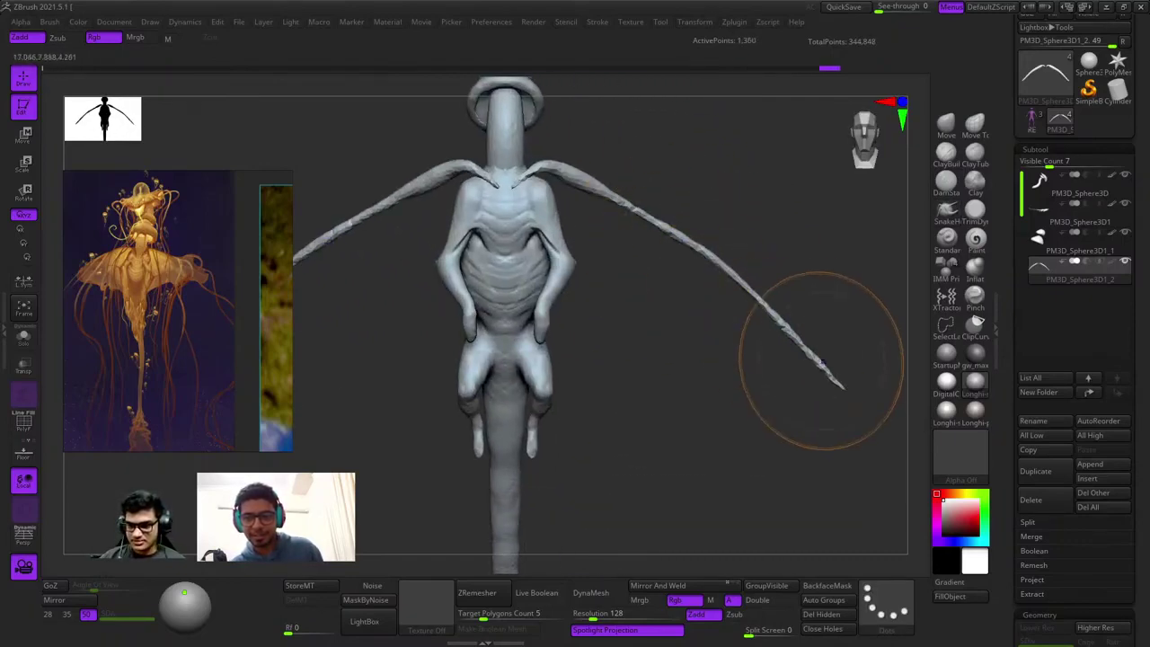
{"action": "mouse_move", "coordinate": [691, 269]}
{"action": "right_mouse_down", "text": "alt"}
{"action": "mouse_move", "coordinate": [732, 270]}
{"action": "mouse_move", "coordinate": [730, 289]}
{"action": "mouse_move", "coordinate": [704, 250]}
{"action": "right_mouse_up", "text": "alt"}
{"action": "key", "text": "space"}
{"action": "left_click", "coordinate": [713, 258]}
{"action": "key", "text": "ctrl+shift+z"}
{"action": "key", "text": "ctrl+shift+z"}
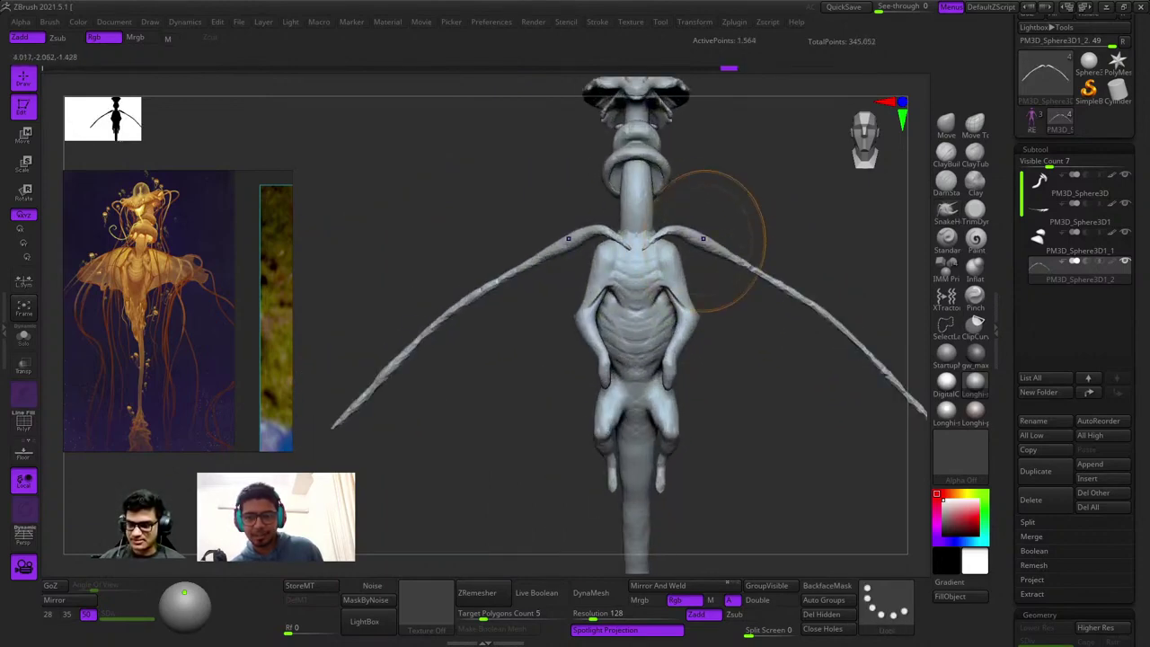
Rotate the tentacle pair around the shoulders so both sweep further backward behind the body.
{"action": "mouse_move", "coordinate": [724, 310]}
{"action": "right_mouse_down", "text": "ctrl"}
{"action": "mouse_move", "coordinate": [683, 245]}
{"action": "mouse_move", "coordinate": [678, 395]}
{"action": "right_mouse_up", "text": "ctrl"}
{"action": "key", "text": "ctrl+shift+z"}
{"action": "key", "text": "e"}
{"action": "right_click_drag", "start_coordinate": [721, 265], "coordinate": [723, 301], "text": "ctrl"}
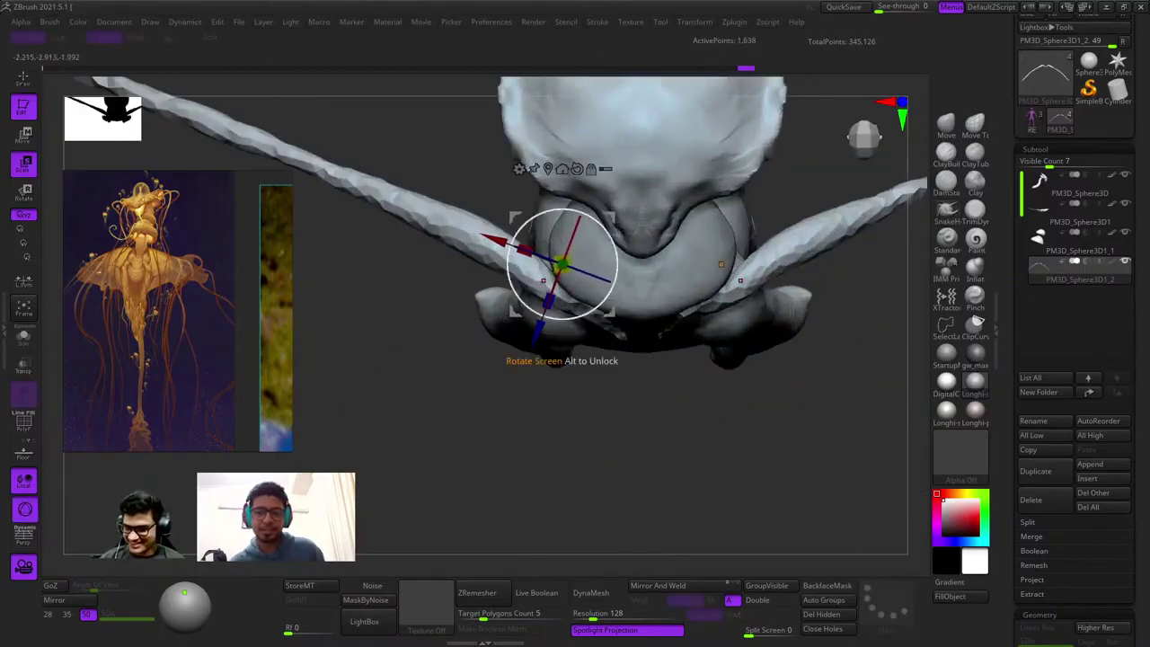
{"action": "left_click_drag", "start_coordinate": [616, 265], "coordinate": [611, 288]}
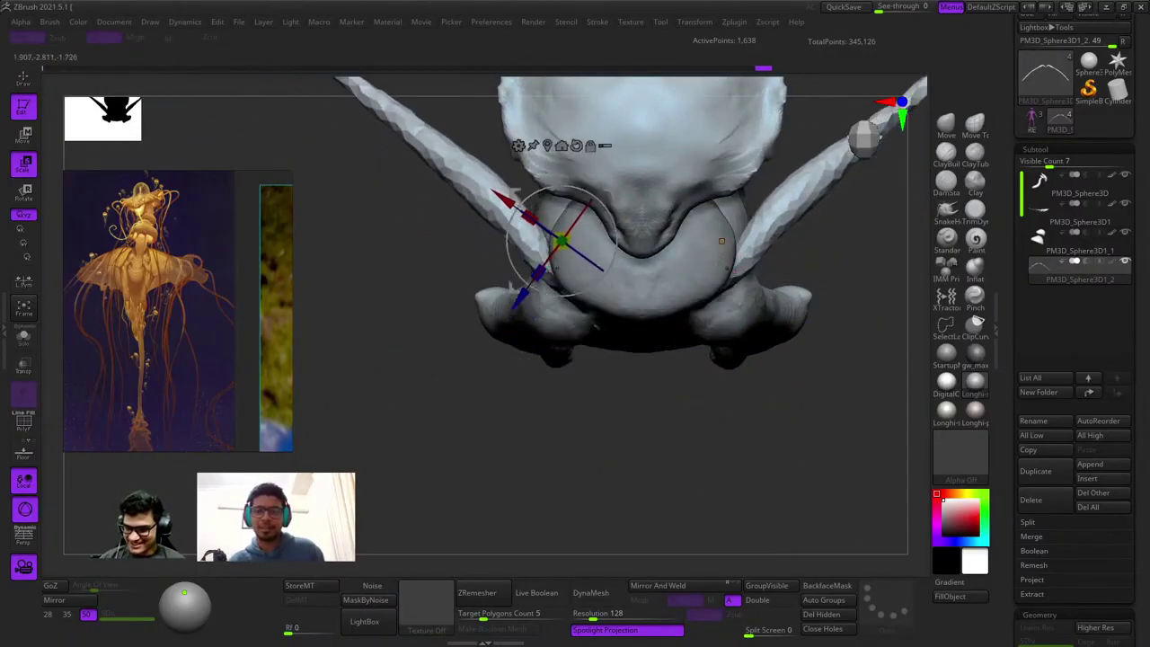
{"action": "key", "text": "q"}
Pull the tentacle roots further down the front of the shoulders onto the upper chest with the Move brush.
{"action": "mouse_move", "coordinate": [633, 395]}
{"action": "right_mouse_down", "text": "shift"}
{"action": "mouse_move", "coordinate": [642, 320]}
{"action": "mouse_move", "coordinate": [680, 333]}
{"action": "mouse_move", "coordinate": [763, 260]}
{"action": "right_mouse_up", "text": "shift"}
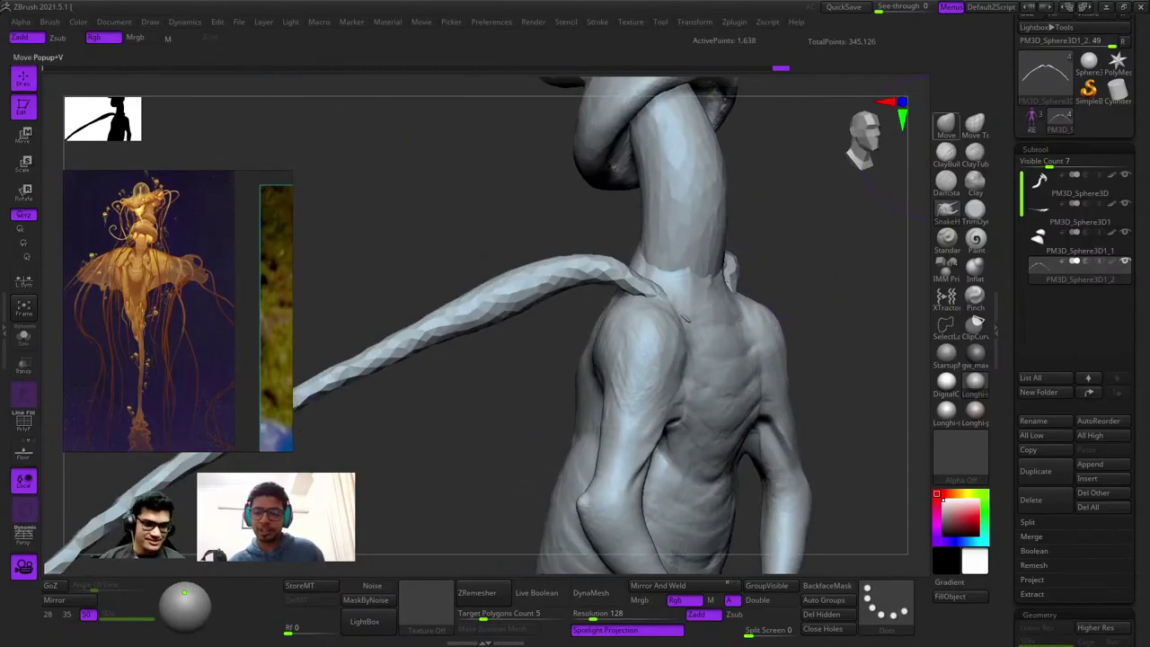
{"action": "right_click_drag", "start_coordinate": [698, 281], "coordinate": [742, 305]}
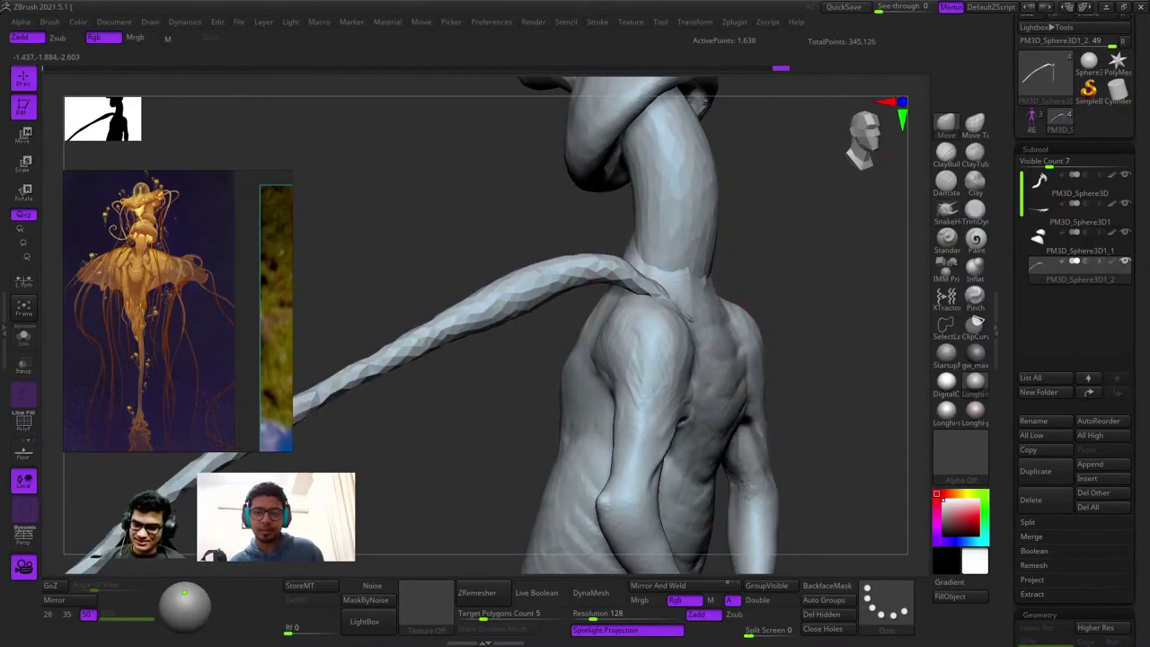
{"action": "mouse_move", "coordinate": [712, 268]}
{"action": "left_mouse_down"}
{"action": "mouse_move", "coordinate": [714, 319]}
{"action": "mouse_move", "coordinate": [719, 273]}
{"action": "mouse_move", "coordinate": [694, 303]}
{"action": "left_mouse_up"}
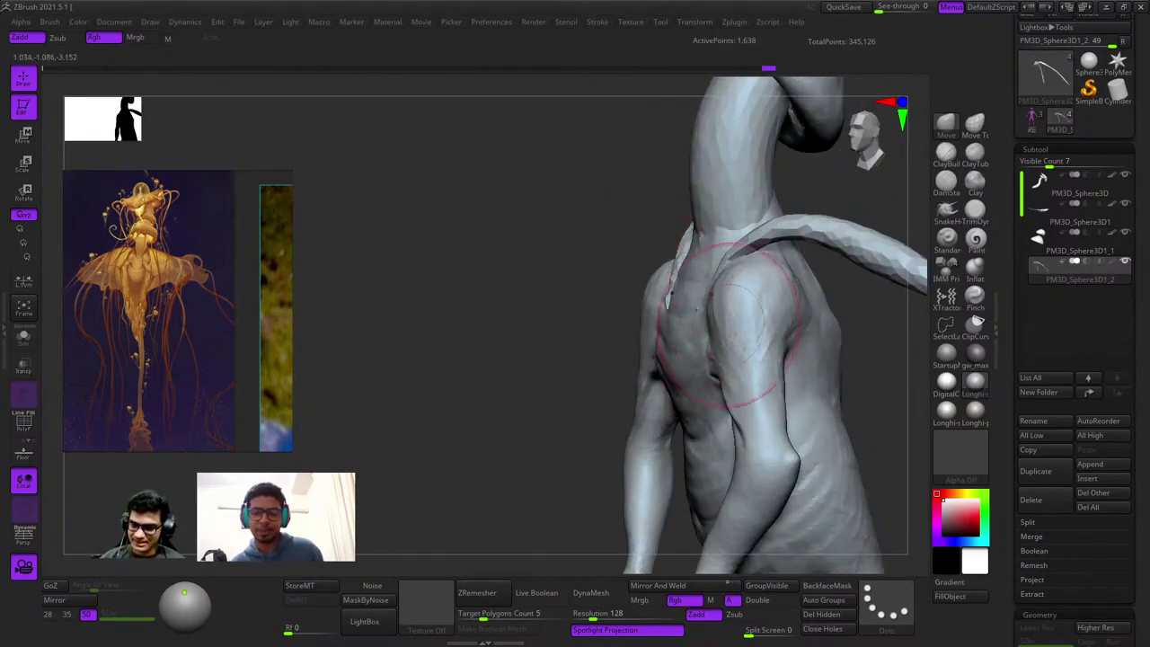
{"action": "right_click_drag", "start_coordinate": [708, 270], "coordinate": [727, 268], "text": "ctrl"}
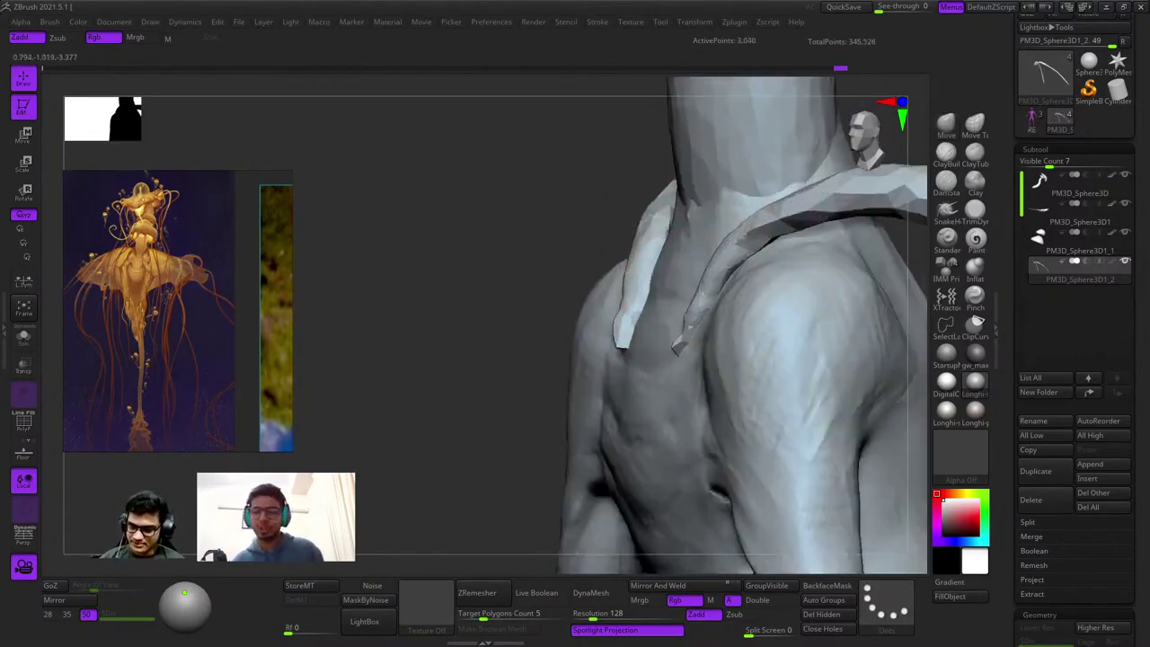
Smooth the faceted tentacle roots and the sections just behind the shoulders, tapering the root ends to thin points.
{"action": "left_click_drag", "start_coordinate": [682, 342], "coordinate": [711, 302], "text": "shift"}
{"action": "key", "text": "shift+f"}
{"action": "key", "text": "shift+f"}
{"action": "right_click_drag", "start_coordinate": [691, 338], "coordinate": [719, 296], "text": "ctrl"}
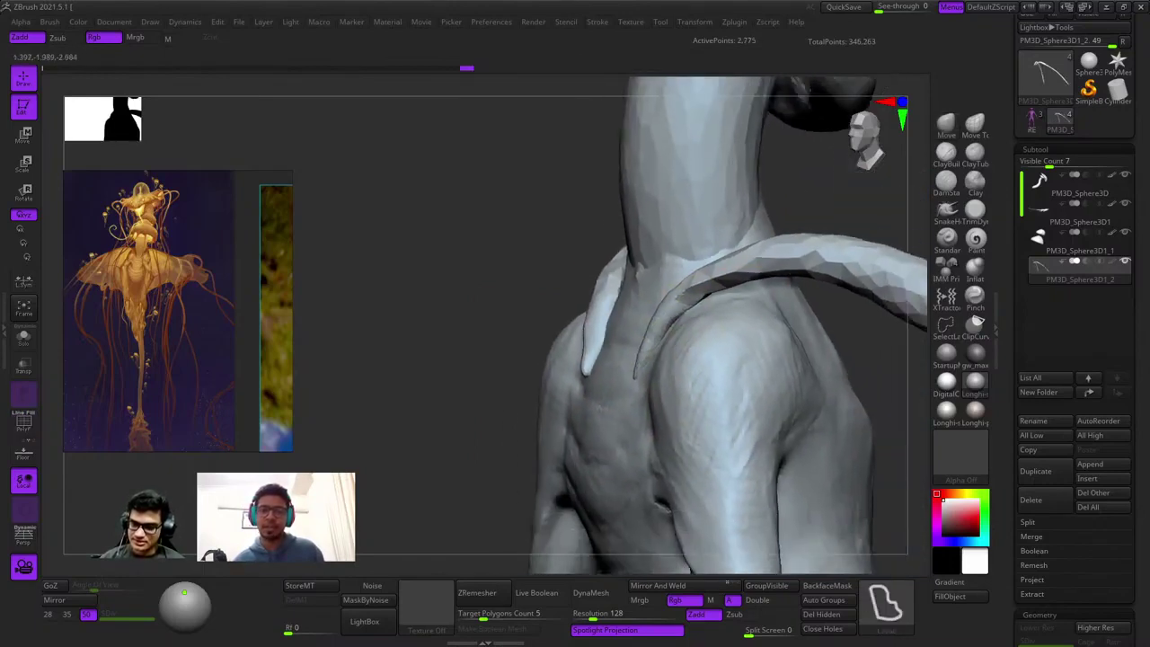
{"action": "left_click_drag", "start_coordinate": [793, 280], "coordinate": [827, 262]}
{"action": "right_click_drag", "start_coordinate": [873, 297], "coordinate": [835, 234], "text": "ctrl"}
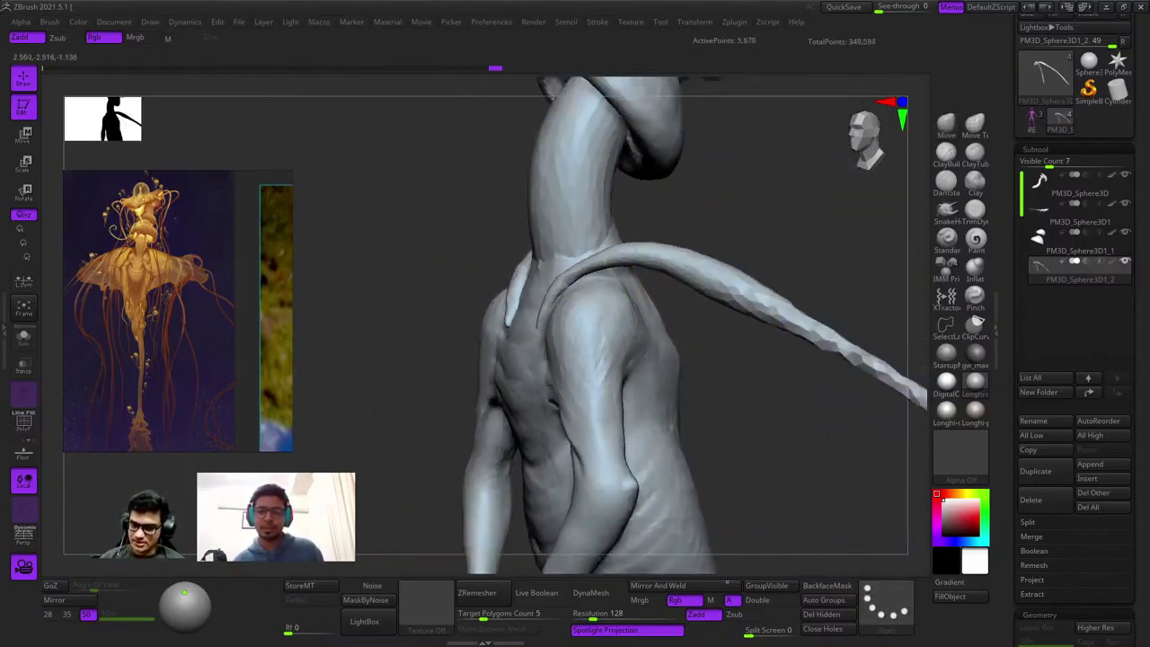
Smooth the remaining length of both tentacles down to their tips.
{"action": "mouse_move", "coordinate": [834, 341]}
{"action": "right_mouse_down", "text": "alt"}
{"action": "mouse_move", "coordinate": [675, 270]}
{"action": "mouse_move", "coordinate": [790, 364]}
{"action": "right_mouse_up", "text": "alt"}
{"action": "mouse_move", "coordinate": [847, 411]}
{"action": "right_mouse_down"}
{"action": "mouse_move", "coordinate": [669, 288]}
{"action": "mouse_move", "coordinate": [630, 219]}
{"action": "right_mouse_up"}
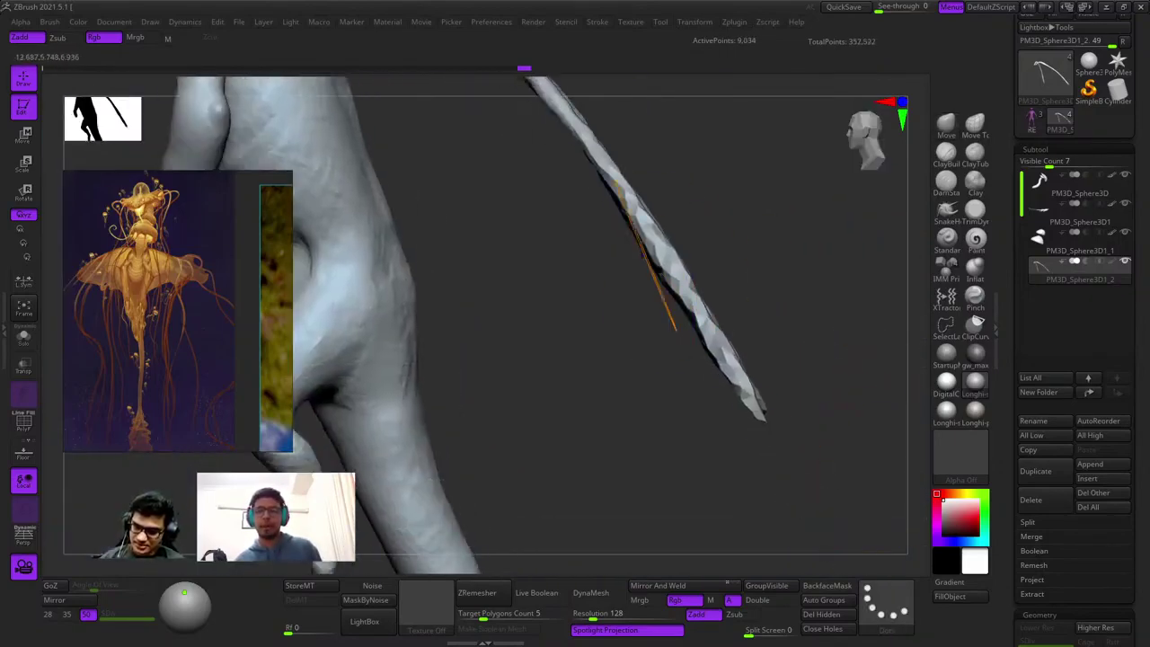
{"action": "right_click_drag", "start_coordinate": [813, 467], "coordinate": [769, 327], "text": "ctrl"}
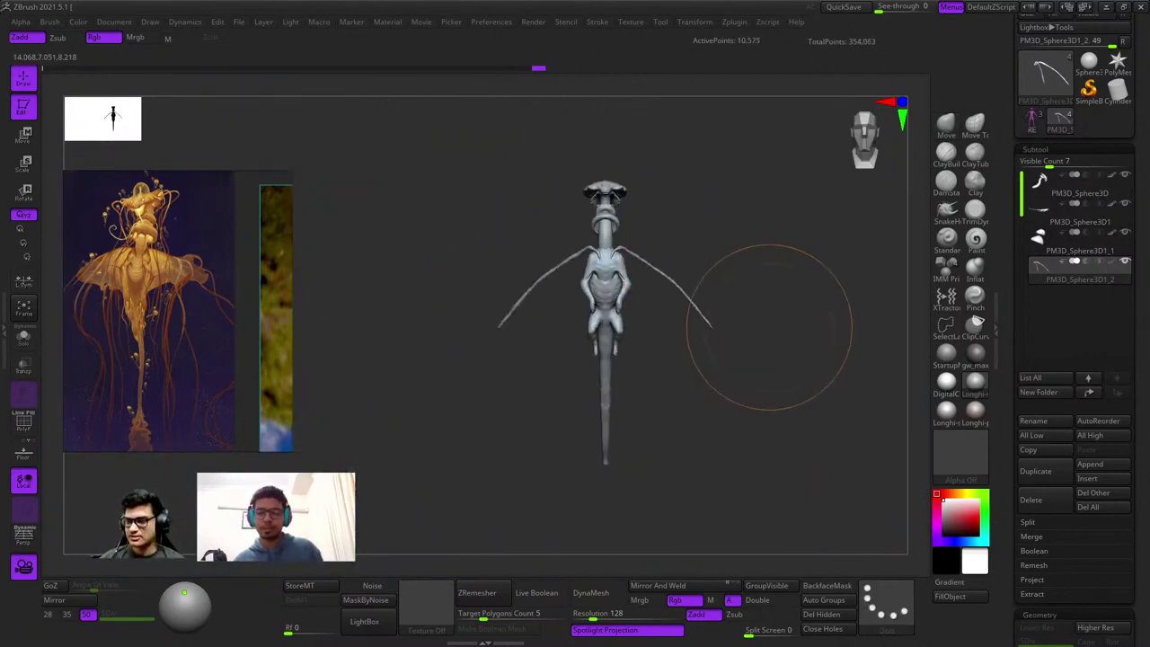
Lift the upper part of both tentacles from the back view so they arch outward from the shoulders.
{"action": "right_click_drag", "start_coordinate": [683, 283], "coordinate": [785, 322], "text": "alt"}
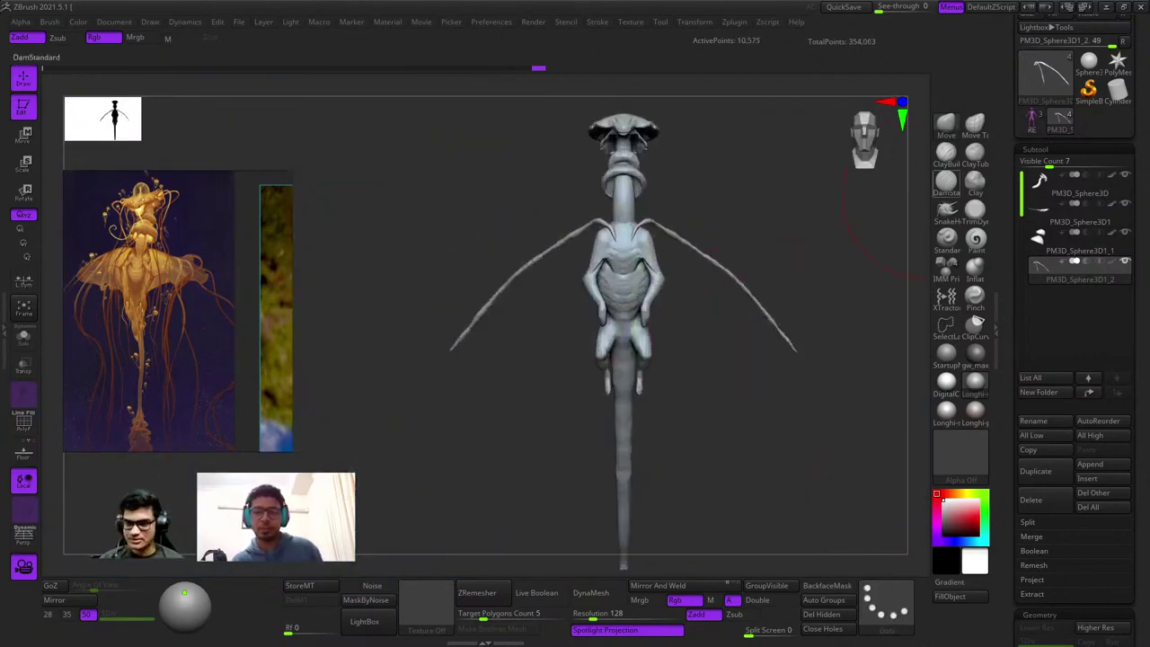
{"action": "right_click_drag", "start_coordinate": [854, 215], "coordinate": [773, 224]}
{"action": "right_click_drag", "start_coordinate": [927, 193], "coordinate": [649, 313], "text": "shift"}
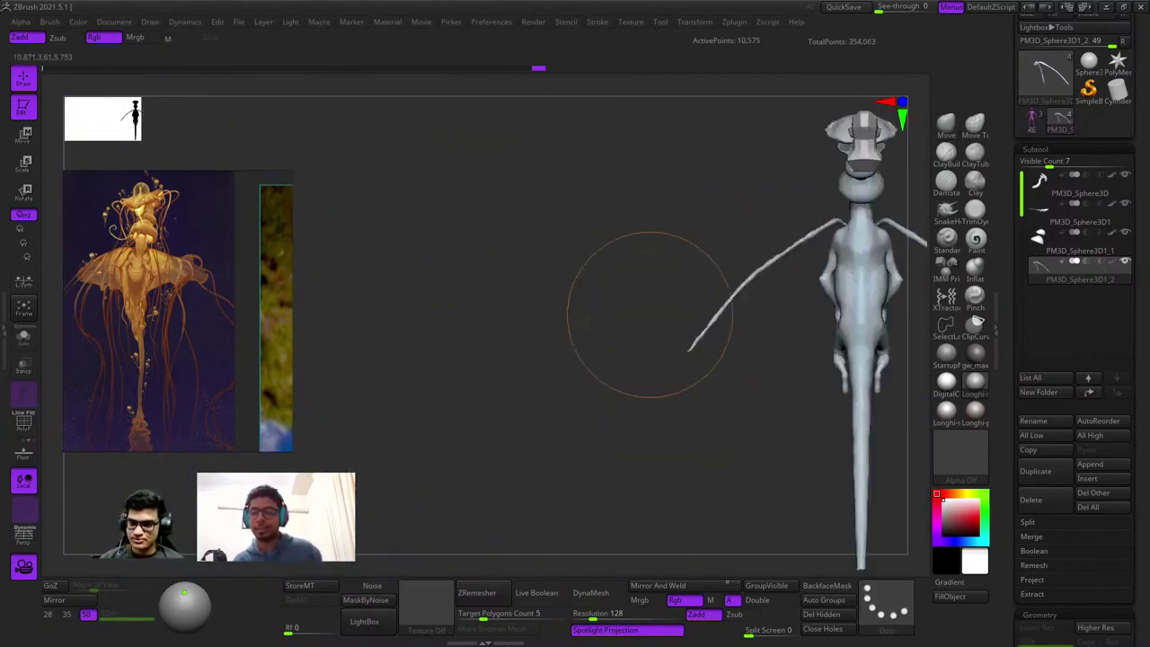
{"action": "key", "text": "space"}
{"action": "mouse_move", "coordinate": [650, 320]}
{"action": "left_mouse_down"}
{"action": "mouse_move", "coordinate": [726, 320]}
{"action": "mouse_move", "coordinate": [699, 325]}
{"action": "left_mouse_up"}
{"action": "mouse_move", "coordinate": [699, 325]}
{"action": "right_mouse_down", "text": "ctrl"}
{"action": "mouse_move", "coordinate": [726, 329]}
{"action": "mouse_move", "coordinate": [602, 333]}
{"action": "right_mouse_up", "text": "ctrl"}
{"action": "key", "text": "space"}
{"action": "mouse_move", "coordinate": [601, 336]}
{"action": "left_mouse_down"}
{"action": "mouse_move", "coordinate": [575, 336]}
{"action": "mouse_move", "coordinate": [622, 326]}
{"action": "left_mouse_up"}
{"action": "right_click_drag", "start_coordinate": [621, 326], "coordinate": [643, 319], "text": "ctrl"}
{"action": "left_click_drag", "start_coordinate": [636, 314], "coordinate": [648, 285]}
{"action": "right_click_drag", "start_coordinate": [662, 282], "coordinate": [686, 290], "text": "ctrl"}
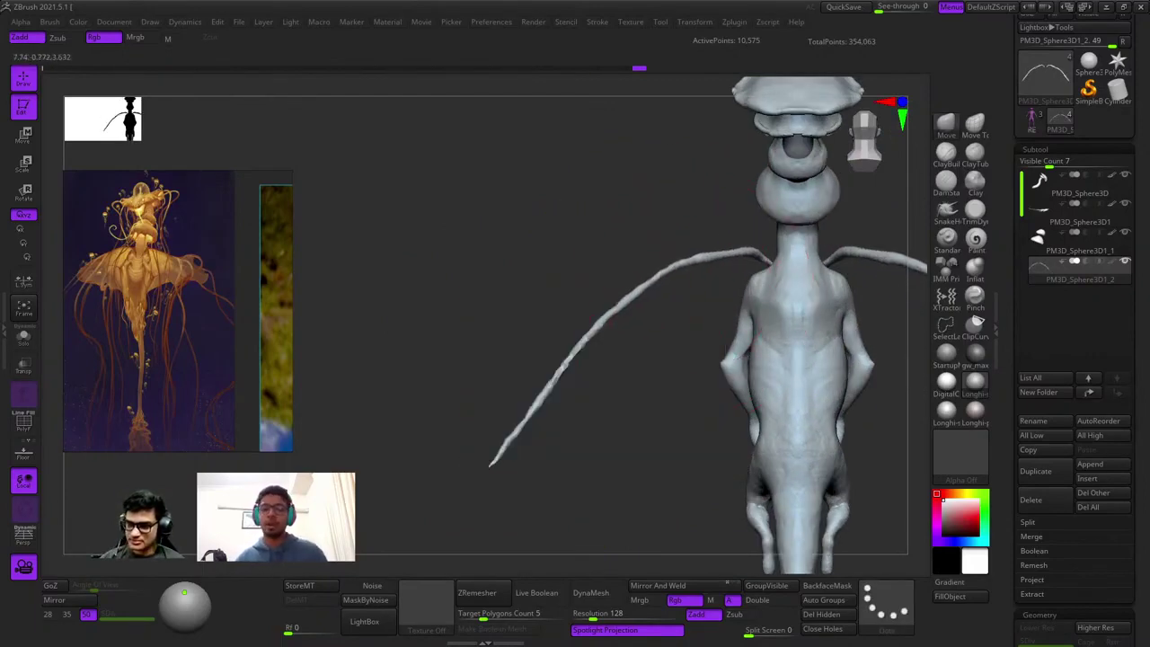
Reshape the bend where the tentacles leave the shoulders, resizing the Move brush to suit.
{"action": "left_click_drag", "start_coordinate": [661, 263], "coordinate": [670, 267]}
{"action": "right_click_drag", "start_coordinate": [701, 288], "coordinate": [683, 259], "text": "ctrl"}
{"action": "mouse_move", "coordinate": [683, 259]}
{"action": "right_mouse_down", "text": "shift"}
{"action": "mouse_move", "coordinate": [796, 249]}
{"action": "mouse_move", "coordinate": [737, 305]}
{"action": "mouse_move", "coordinate": [657, 352]}
{"action": "right_mouse_up", "text": "shift"}
{"action": "key", "text": "space"}
{"action": "left_click", "coordinate": [735, 277]}
{"action": "mouse_move", "coordinate": [741, 270]}
{"action": "right_mouse_down", "text": "ctrl"}
{"action": "mouse_move", "coordinate": [716, 280]}
{"action": "mouse_move", "coordinate": [667, 264]}
{"action": "mouse_move", "coordinate": [705, 296]}
{"action": "mouse_move", "coordinate": [674, 279]}
{"action": "mouse_move", "coordinate": [665, 251]}
{"action": "right_mouse_up", "text": "ctrl"}
{"action": "right_click_drag", "start_coordinate": [647, 292], "coordinate": [737, 260]}
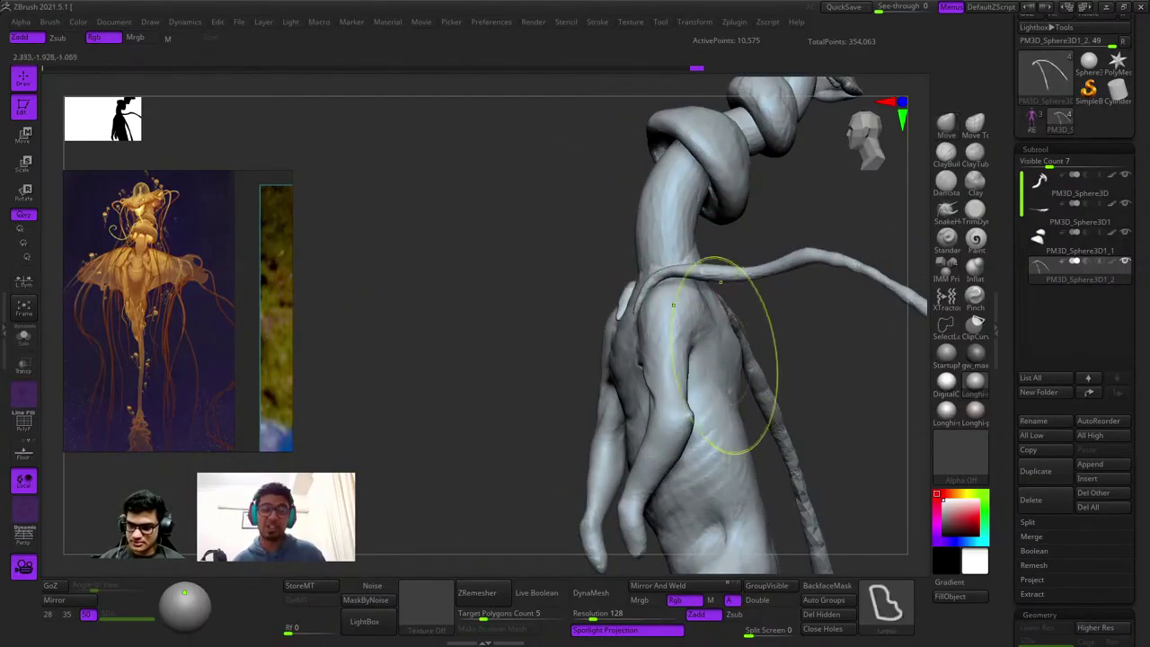
Straighten the tentacles just behind the shoulders and settle their roots against the collarbones.
{"action": "mouse_move", "coordinate": [707, 353]}
{"action": "right_mouse_down"}
{"action": "mouse_move", "coordinate": [680, 303]}
{"action": "mouse_move", "coordinate": [744, 206]}
{"action": "mouse_move", "coordinate": [751, 270]}
{"action": "mouse_move", "coordinate": [677, 249]}
{"action": "mouse_move", "coordinate": [675, 303]}
{"action": "mouse_move", "coordinate": [767, 255]}
{"action": "right_mouse_up"}
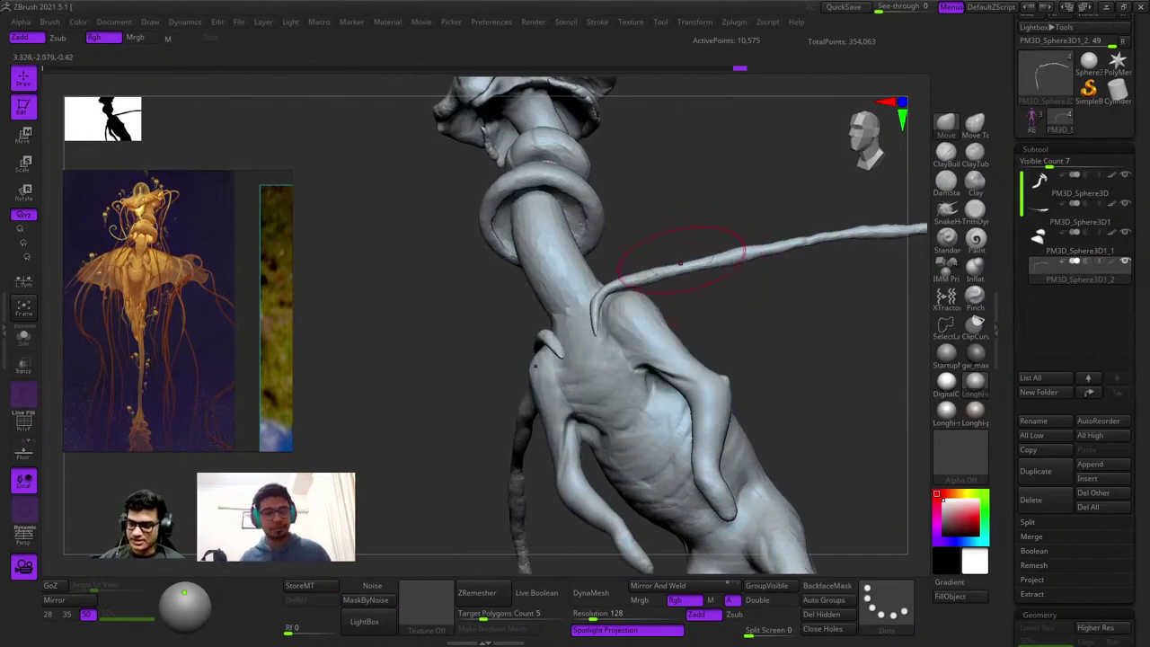
{"action": "mouse_move", "coordinate": [680, 263]}
{"action": "right_mouse_down"}
{"action": "mouse_move", "coordinate": [692, 225]}
{"action": "mouse_move", "coordinate": [737, 267]}
{"action": "mouse_move", "coordinate": [732, 281]}
{"action": "right_mouse_up"}
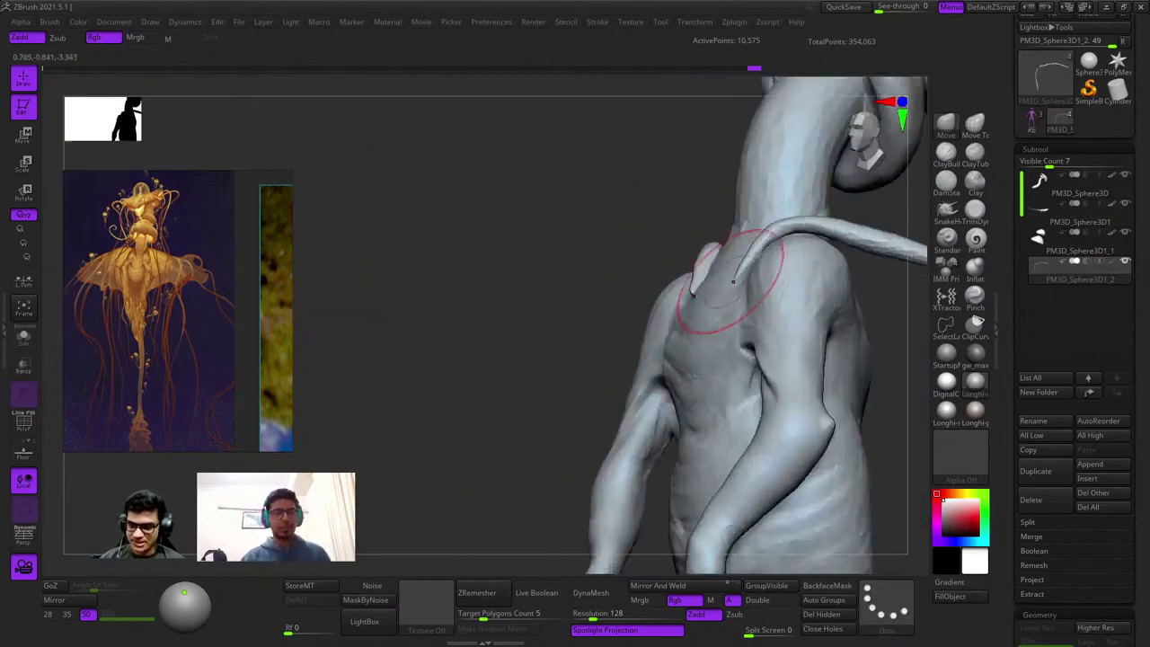
{"action": "mouse_move", "coordinate": [778, 237]}
{"action": "right_mouse_down"}
{"action": "mouse_move", "coordinate": [745, 231]}
{"action": "mouse_move", "coordinate": [745, 269]}
{"action": "mouse_move", "coordinate": [692, 334]}
{"action": "right_mouse_up"}
{"action": "right_click", "coordinate": [691, 333]}
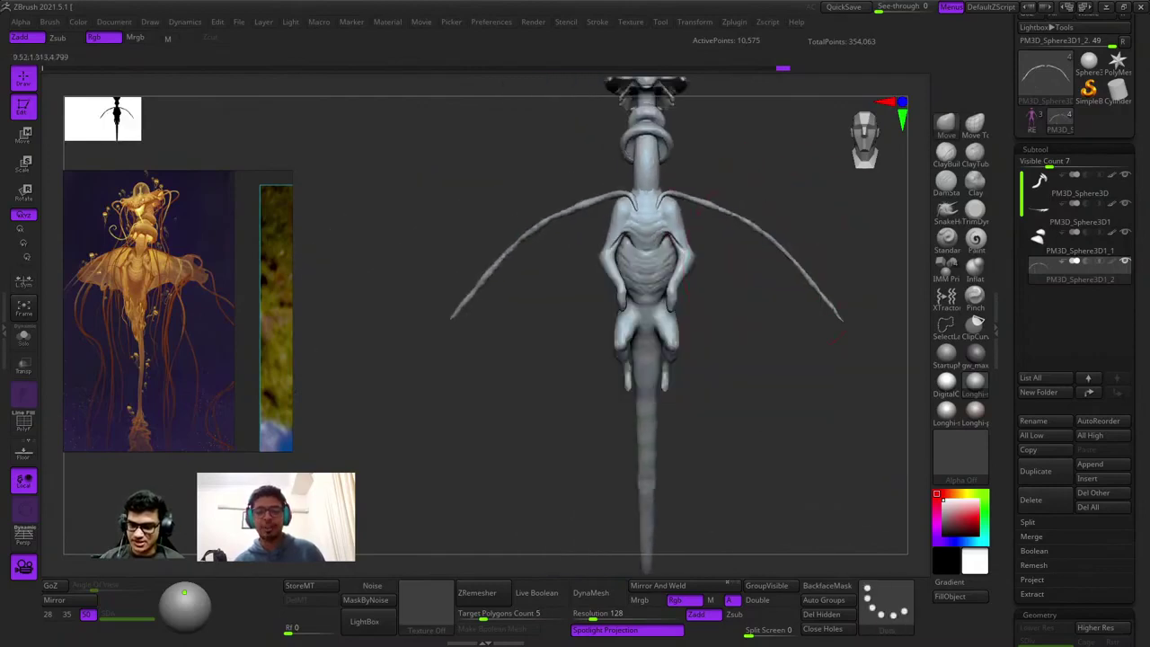
Refine the tentacle arcs from the side and back so they slope evenly down and away from the shoulders.
{"action": "mouse_move", "coordinate": [815, 284]}
{"action": "right_mouse_down", "text": "ctrl"}
{"action": "mouse_move", "coordinate": [806, 296]}
{"action": "mouse_move", "coordinate": [683, 288]}
{"action": "mouse_move", "coordinate": [655, 342]}
{"action": "mouse_move", "coordinate": [763, 346]}
{"action": "mouse_move", "coordinate": [719, 314]}
{"action": "right_mouse_up", "text": "ctrl"}
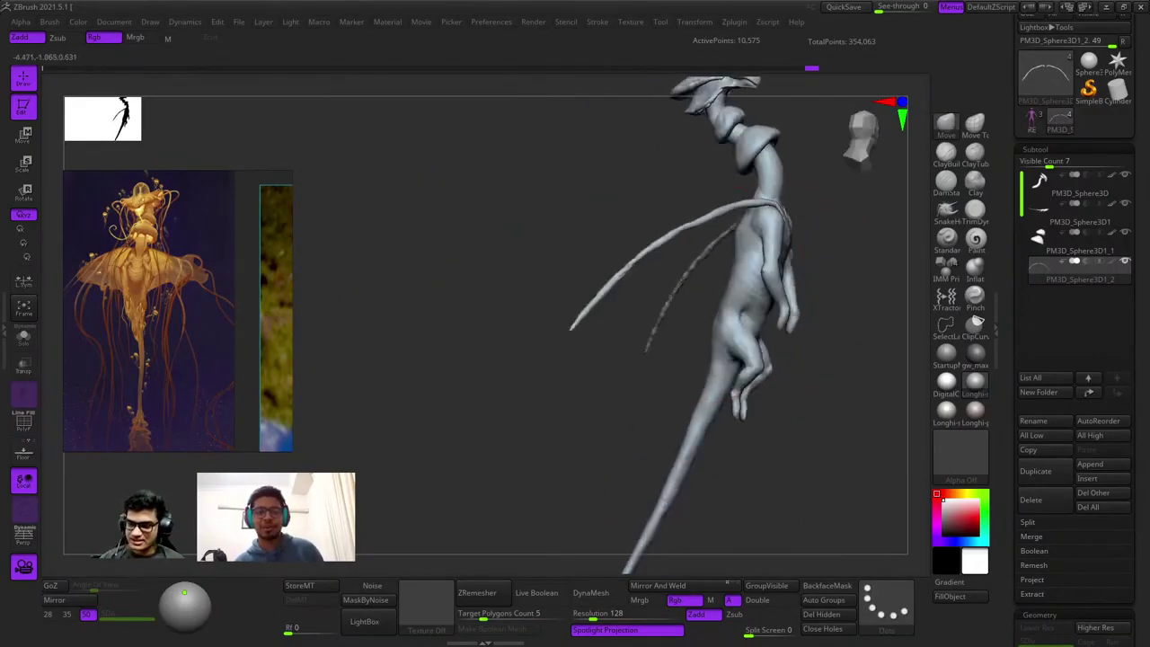
{"action": "mouse_move", "coordinate": [702, 229]}
{"action": "right_mouse_down", "text": "ctrl"}
{"action": "mouse_move", "coordinate": [718, 296]}
{"action": "mouse_move", "coordinate": [682, 288]}
{"action": "right_mouse_up", "text": "ctrl"}
{"action": "right_click_drag", "start_coordinate": [682, 287], "coordinate": [661, 233], "text": "ctrl"}
{"action": "right_click", "coordinate": [645, 396]}
{"action": "mouse_move", "coordinate": [764, 303]}
{"action": "right_mouse_down"}
{"action": "mouse_move", "coordinate": [692, 324]}
{"action": "mouse_move", "coordinate": [781, 332]}
{"action": "mouse_move", "coordinate": [618, 373]}
{"action": "mouse_move", "coordinate": [615, 439]}
{"action": "mouse_move", "coordinate": [636, 359]}
{"action": "mouse_move", "coordinate": [665, 350]}
{"action": "mouse_move", "coordinate": [737, 275]}
{"action": "right_mouse_up"}
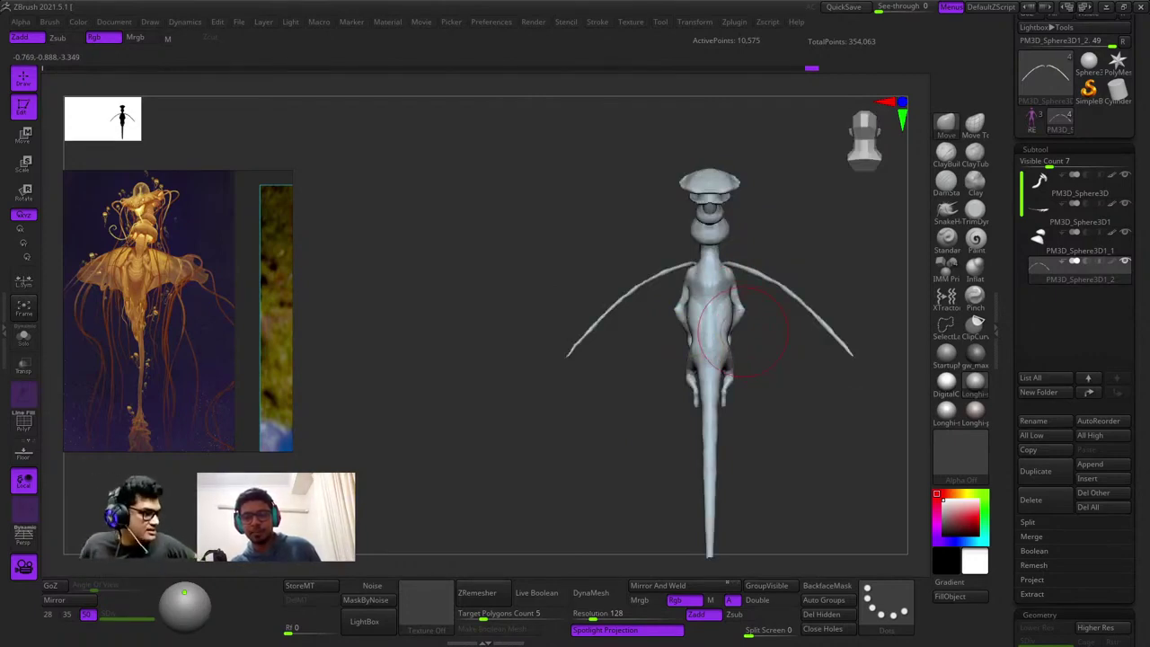
{"action": "right_click_drag", "start_coordinate": [509, 251], "coordinate": [718, 278]}
{"action": "left_click_drag", "start_coordinate": [719, 279], "coordinate": [726, 289]}
{"action": "right_click_drag", "start_coordinate": [726, 289], "coordinate": [620, 270]}
{"action": "right_click_drag", "start_coordinate": [619, 270], "coordinate": [691, 300], "text": "ctrl"}
{"action": "right_click_drag", "start_coordinate": [566, 368], "coordinate": [669, 215], "text": "alt"}
{"action": "left_click_drag", "start_coordinate": [669, 216], "coordinate": [665, 202]}
{"action": "right_click_drag", "start_coordinate": [665, 202], "coordinate": [653, 190], "text": "shift"}
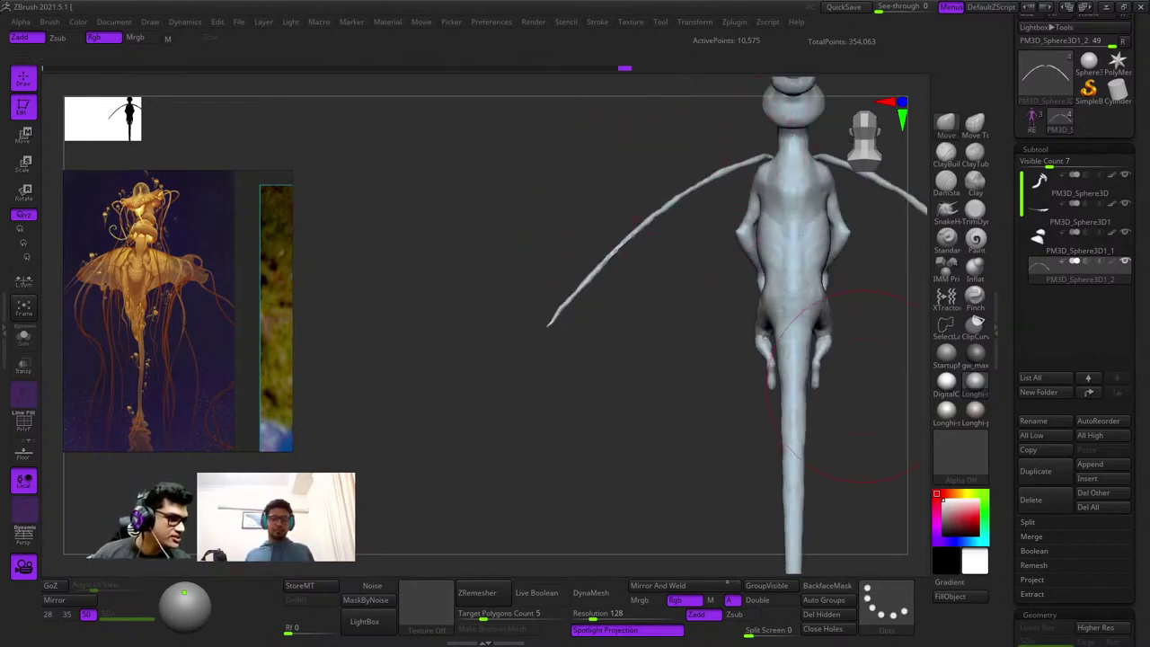
Round the overall curve of the tentacle pair from a distant back view using the Move brush.
{"action": "right_click_drag", "start_coordinate": [611, 418], "coordinate": [493, 451], "text": "ctrl"}
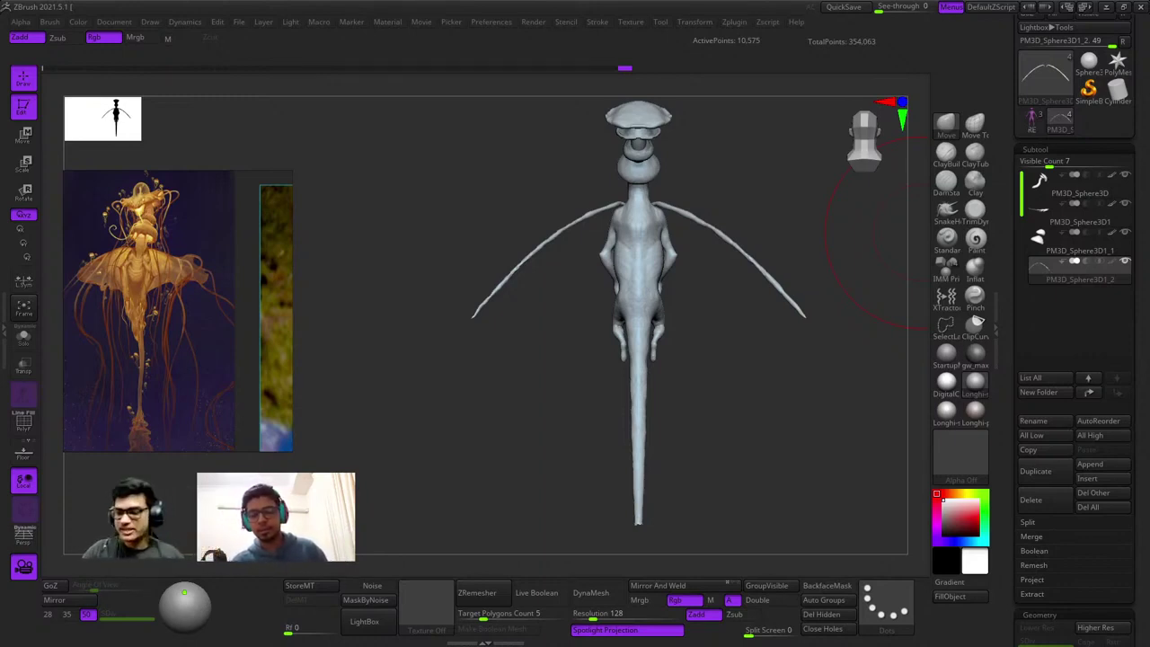
{"action": "right_click_drag", "start_coordinate": [742, 430], "coordinate": [621, 351], "text": "ctrl"}
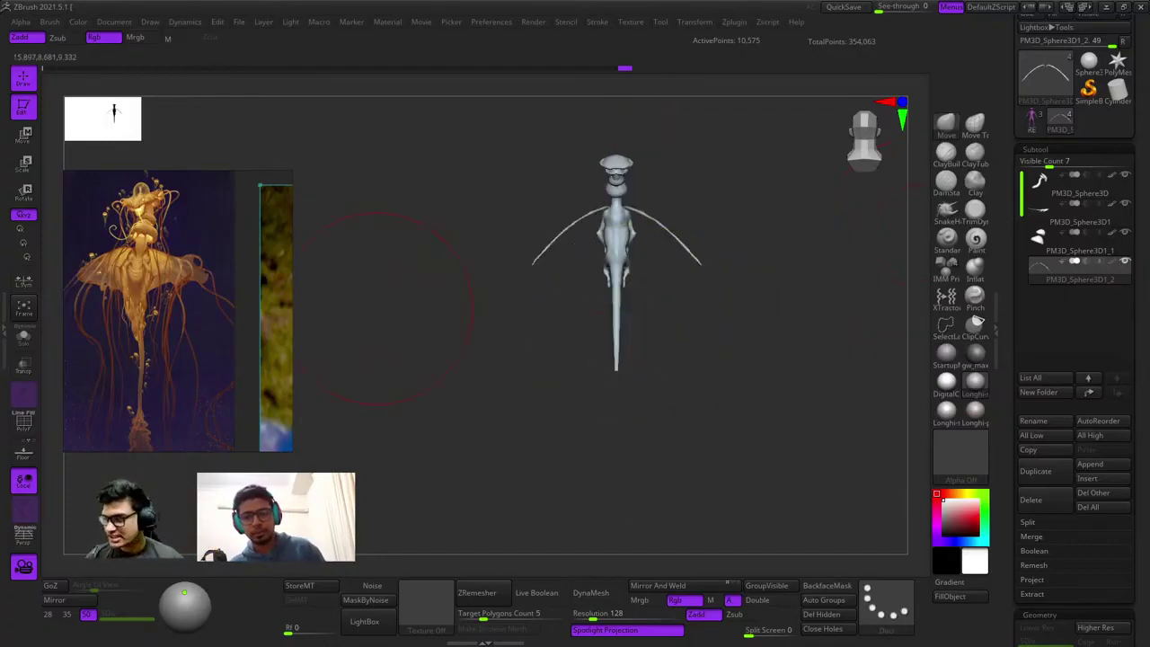
{"action": "right_click", "coordinate": [513, 283]}
{"action": "left_click_drag", "start_coordinate": [526, 283], "coordinate": [488, 283]}
{"action": "key", "text": "ctrl"}
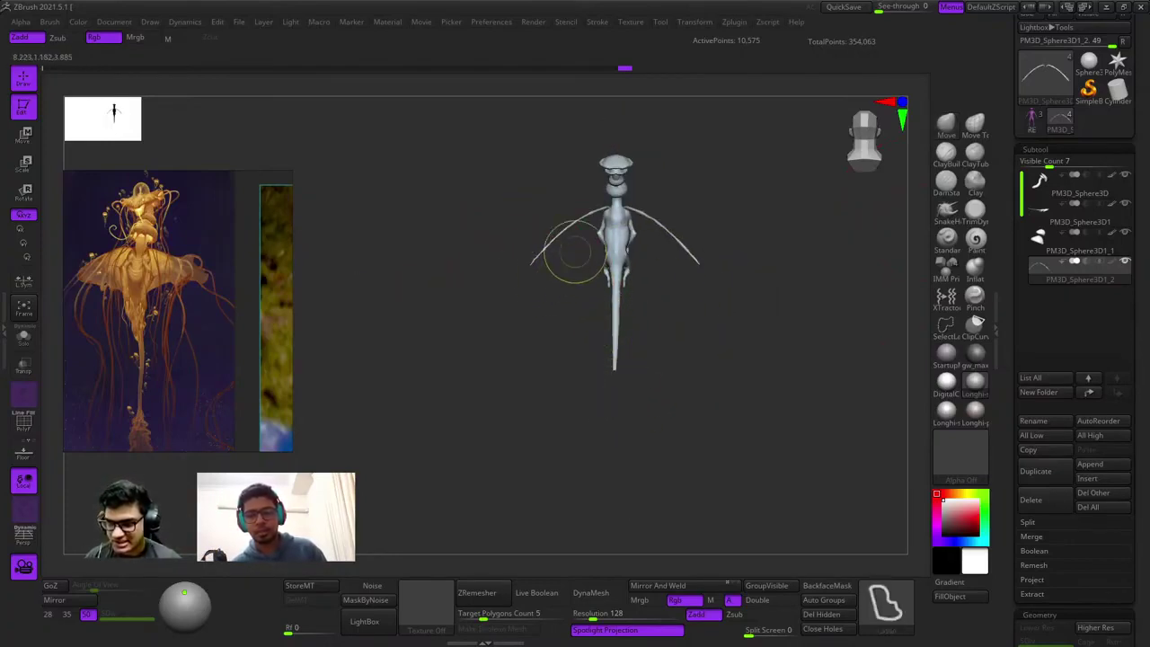
{"action": "right_click_drag", "start_coordinate": [619, 163], "coordinate": [617, 248]}
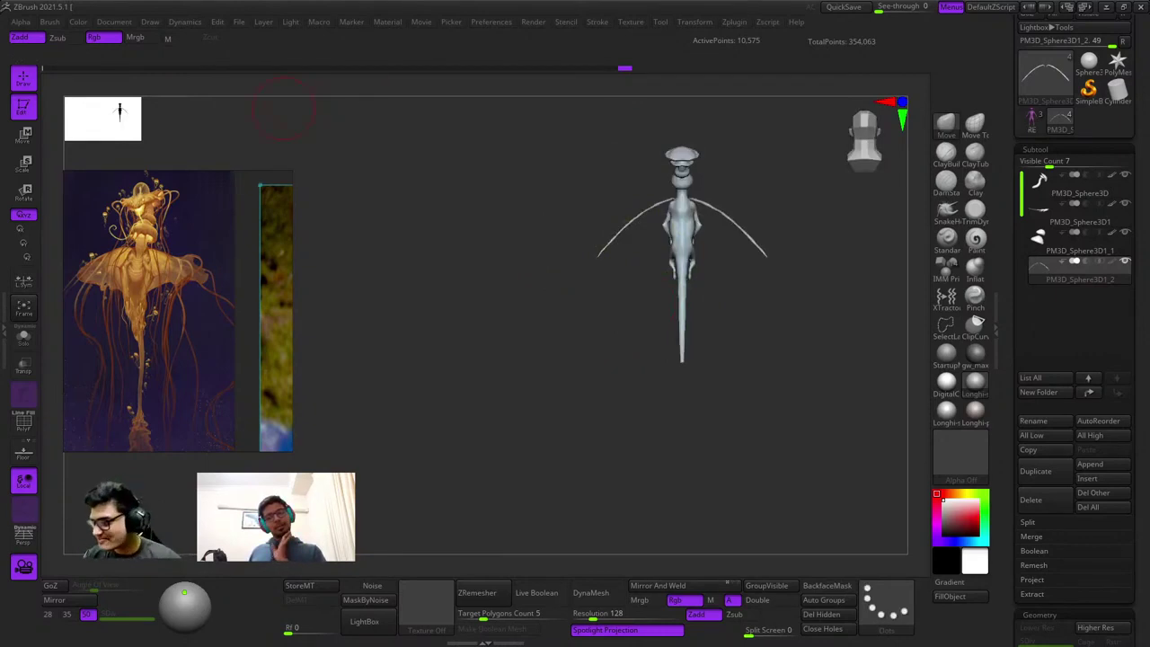
Examine the stingray photo and golden jellyfish art on the reference board against the creature's side and back silhouettes.
{"action": "scroll", "coordinate": [204, 278], "scroll_direction": "down", "scroll_amount": 5}
{"action": "double_click", "coordinate": [163, 286]}
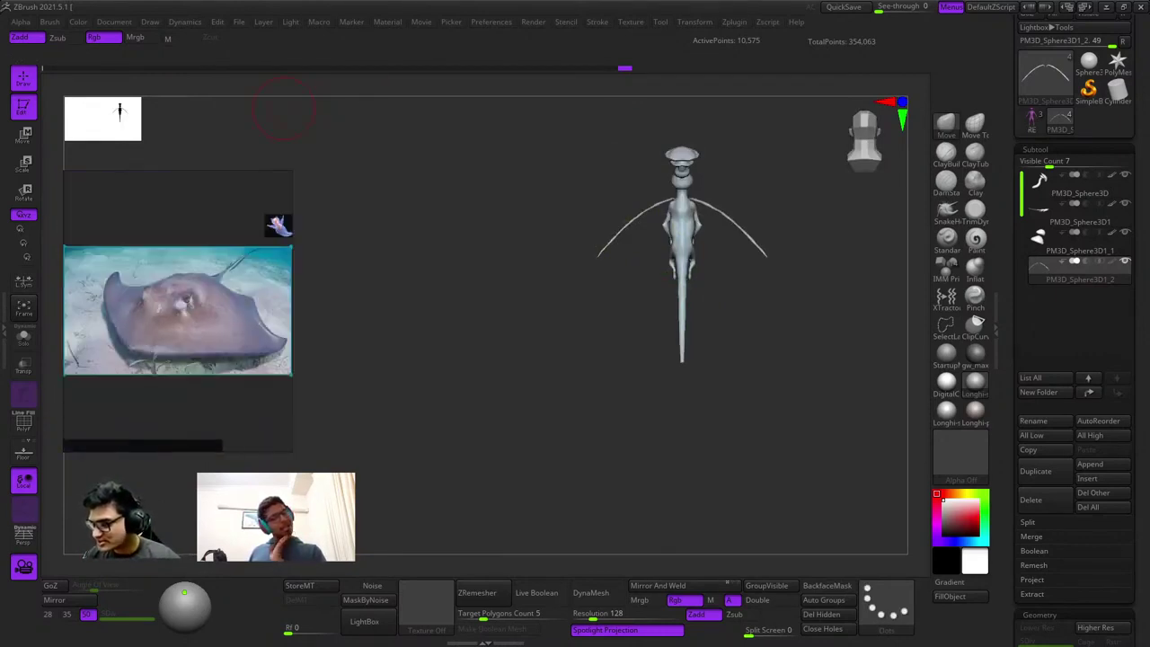
{"action": "scroll", "coordinate": [163, 284], "scroll_direction": "up", "scroll_amount": 3}
{"action": "scroll", "coordinate": [163, 284], "scroll_direction": "down", "scroll_amount": 2}
{"action": "middle_click_drag", "start_coordinate": [163, 284], "coordinate": [135, 266]}
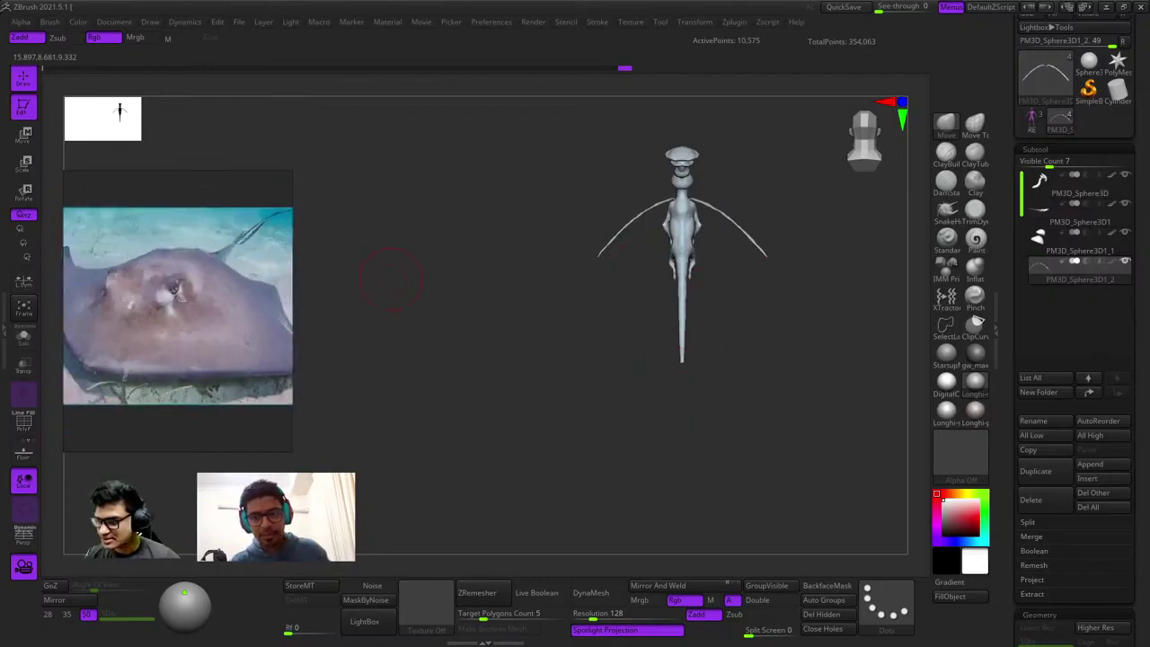
{"action": "scroll", "coordinate": [169, 280], "scroll_direction": "down", "scroll_amount": 5}
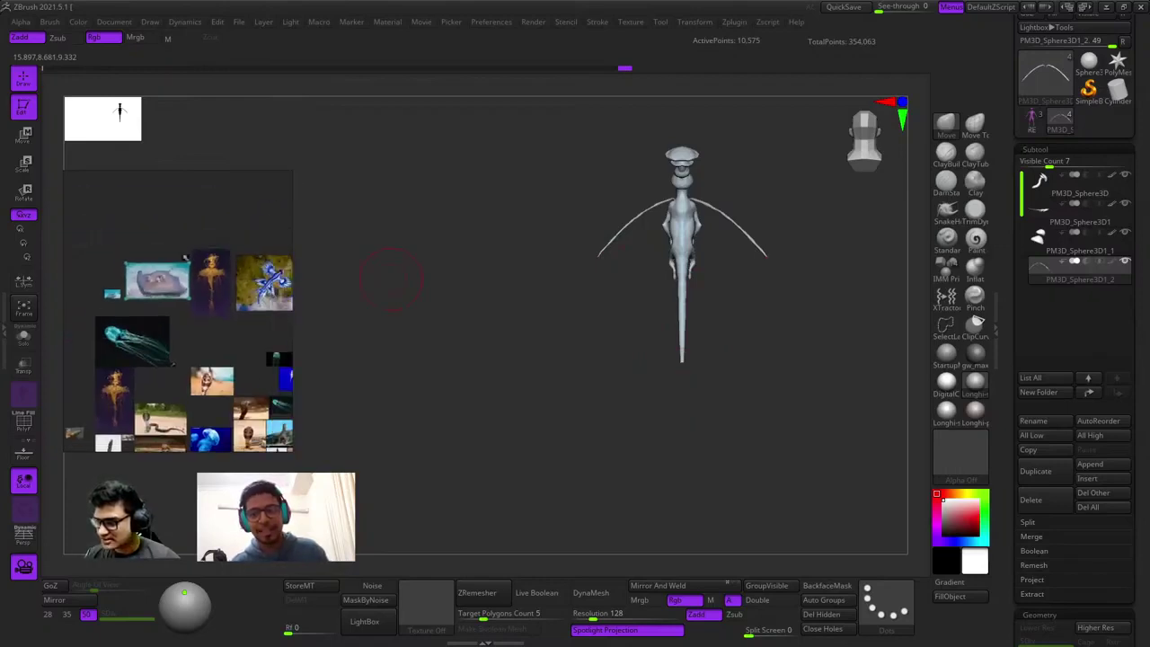
{"action": "double_click", "coordinate": [207, 279]}
{"action": "scroll", "coordinate": [187, 261], "scroll_direction": "down", "scroll_amount": 5}
{"action": "scroll", "coordinate": [187, 266], "scroll_direction": "up", "scroll_amount": 3}
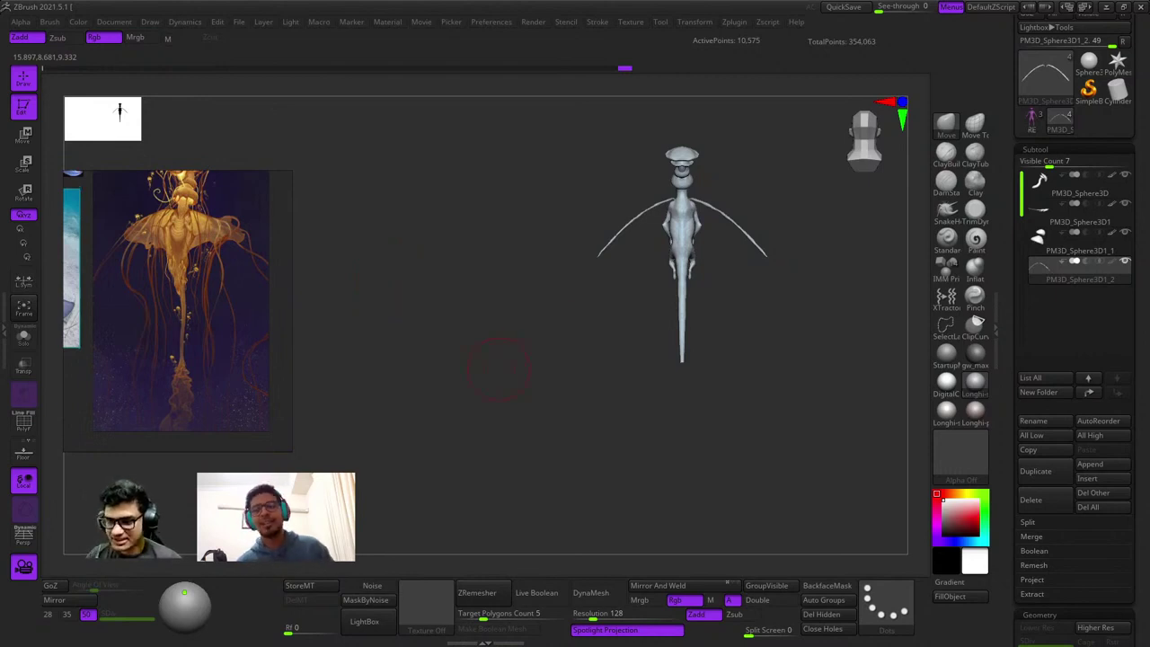
{"action": "left_click_drag", "start_coordinate": [499, 368], "coordinate": [572, 263]}
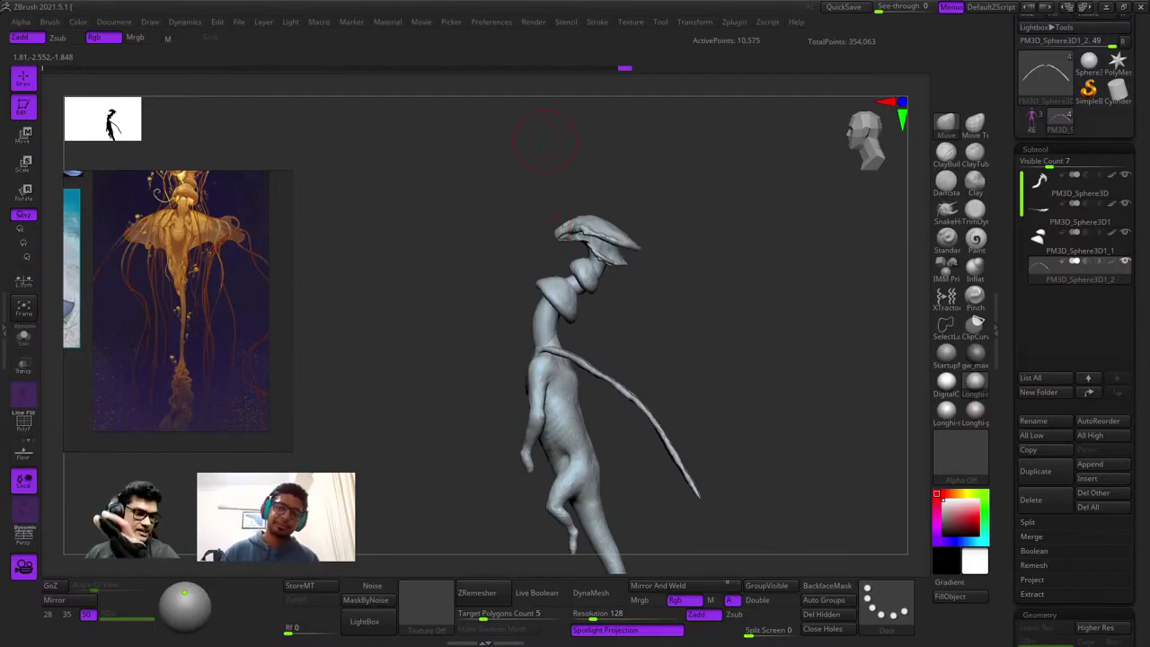
{"action": "left_click_drag", "start_coordinate": [486, 331], "coordinate": [491, 302], "text": "shift"}
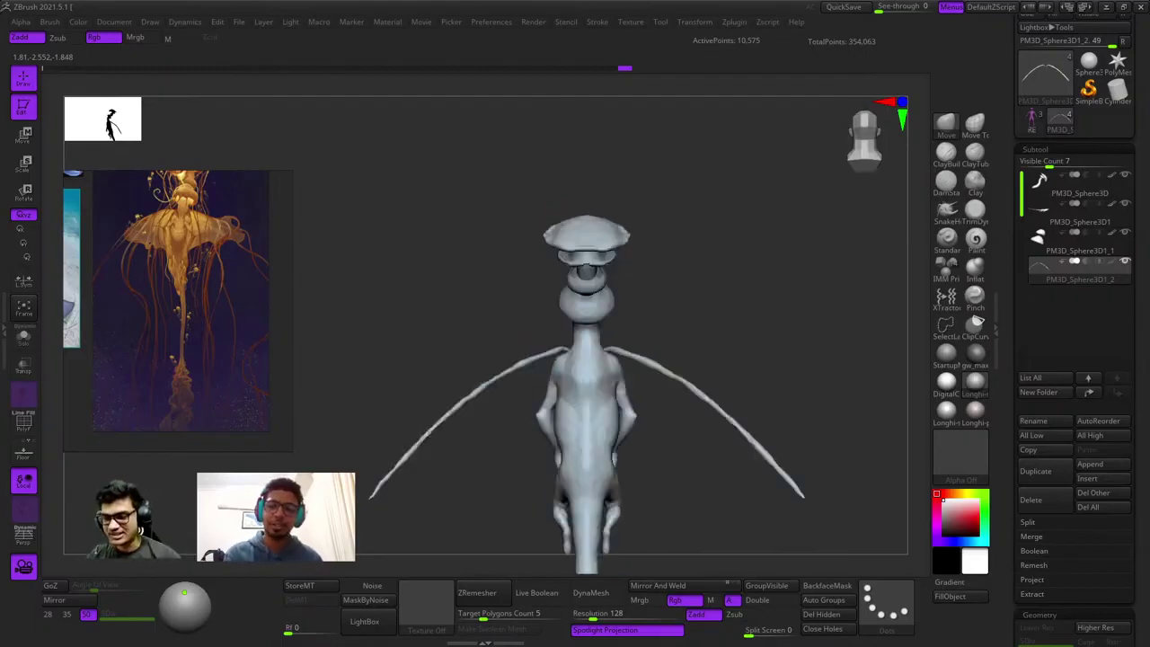
{"action": "right_click_drag", "start_coordinate": [491, 302], "coordinate": [521, 236], "text": "ctrl"}
{"action": "right_click_drag", "start_coordinate": [521, 236], "coordinate": [539, 226], "text": "ctrl"}
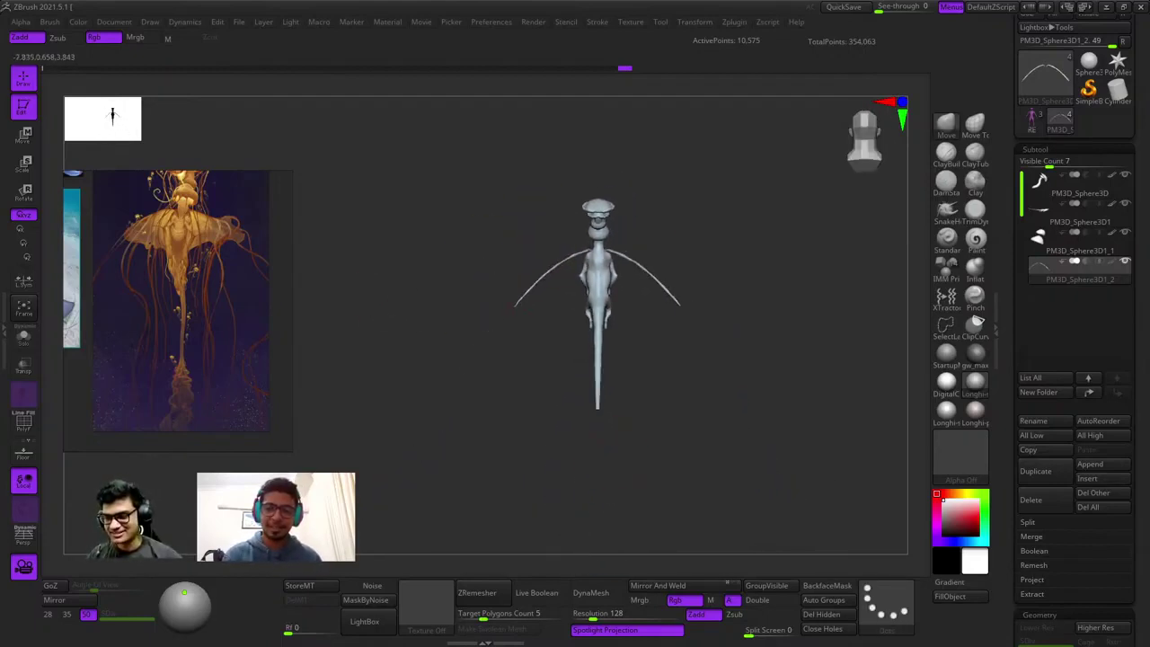
{"action": "mouse_move", "coordinate": [629, 395]}
{"action": "left_mouse_down"}
{"action": "mouse_move", "coordinate": [718, 368]}
{"action": "mouse_move", "coordinate": [727, 395]}
{"action": "mouse_move", "coordinate": [698, 394]}
{"action": "left_mouse_up"}
{"action": "right_click_drag", "start_coordinate": [692, 387], "coordinate": [686, 363], "text": "ctrl"}
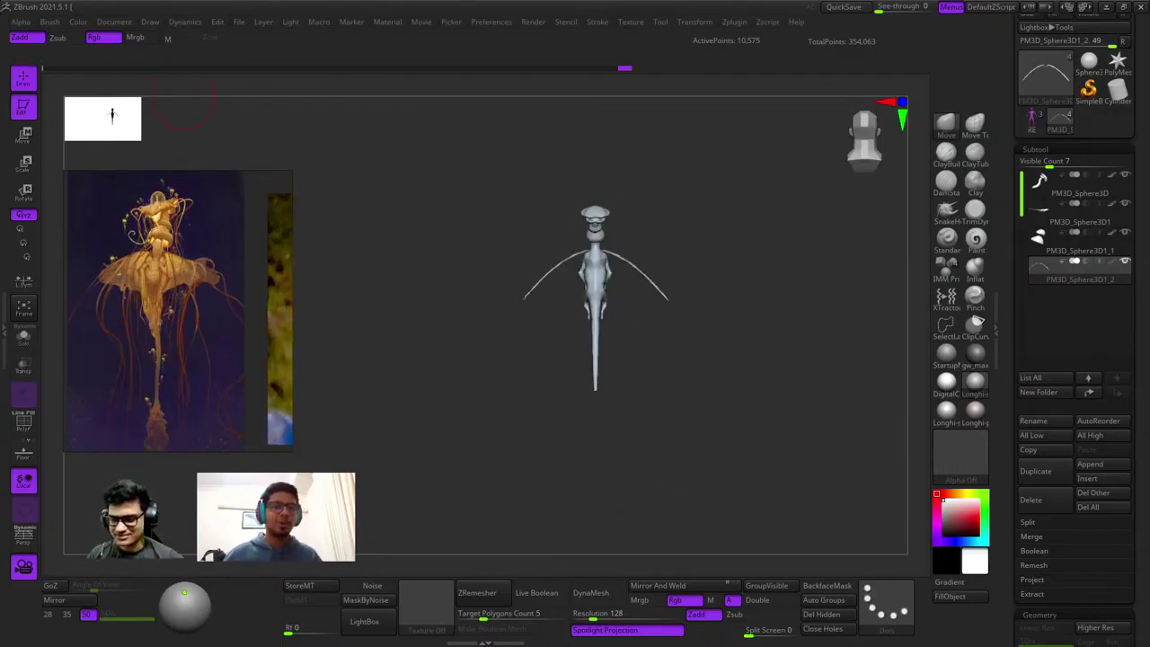
Append a Cube3D subtool to the creature and make it the active subtool.
{"action": "mouse_move", "coordinate": [633, 315]}
{"action": "right_mouse_down", "text": "ctrl"}
{"action": "mouse_move", "coordinate": [596, 344]}
{"action": "mouse_move", "coordinate": [607, 299]}
{"action": "mouse_move", "coordinate": [636, 281]}
{"action": "mouse_move", "coordinate": [628, 259]}
{"action": "right_mouse_up", "text": "ctrl"}
{"action": "left_click", "coordinate": [662, 256], "text": "alt"}
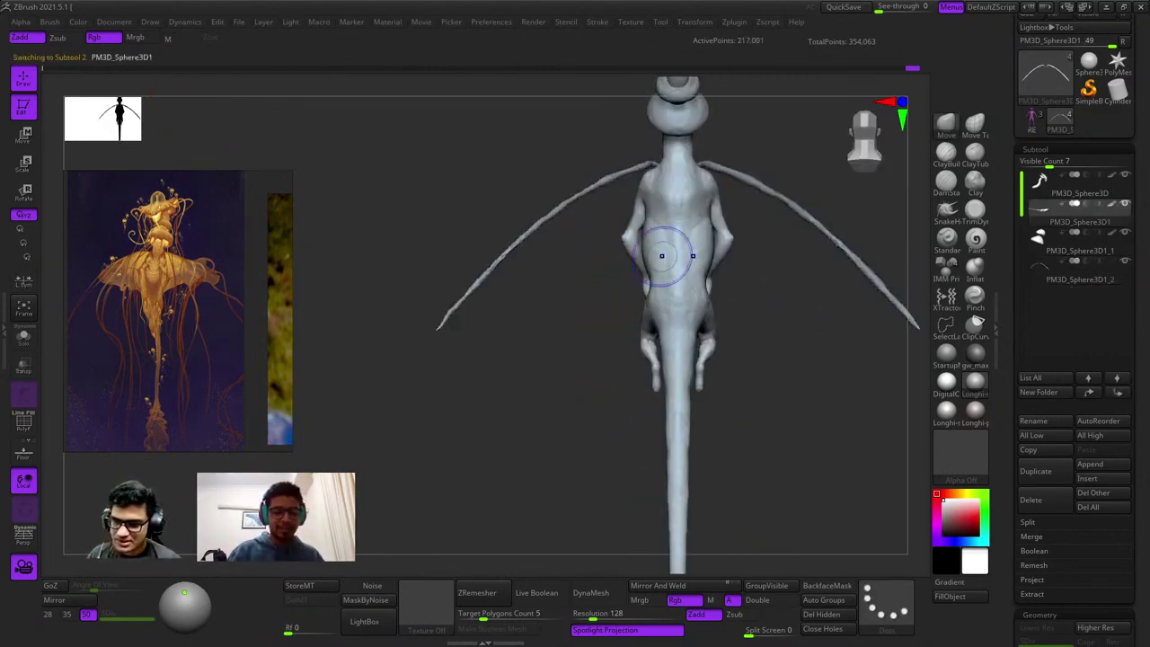
{"action": "left_click", "coordinate": [1103, 463]}
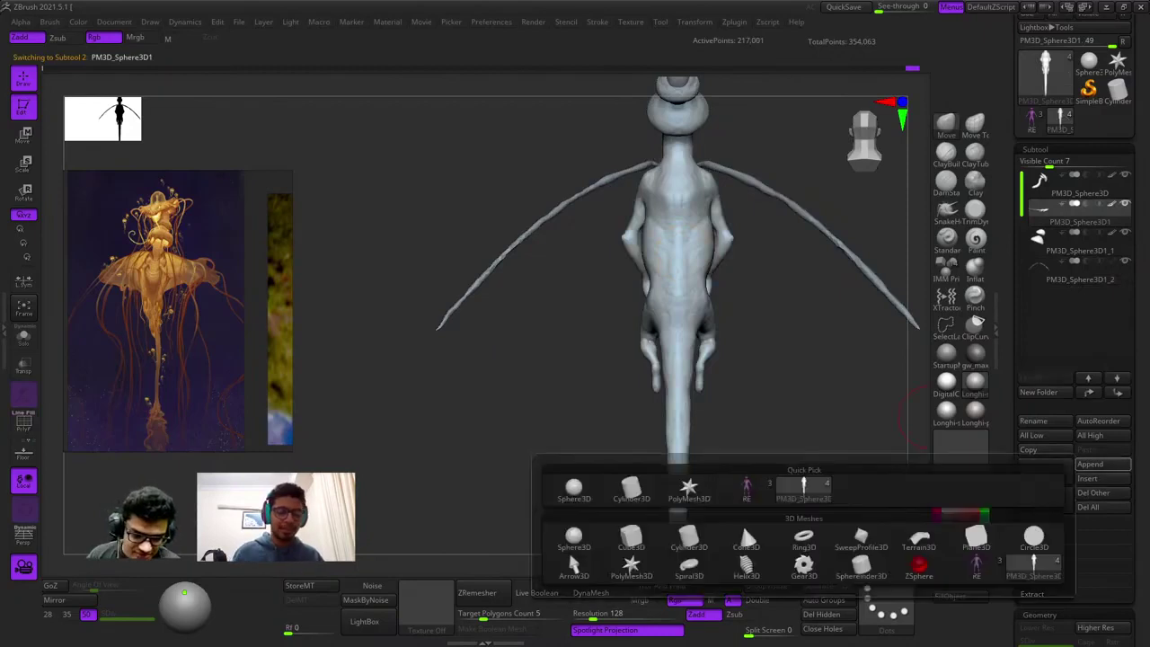
{"action": "left_click", "coordinate": [630, 538]}
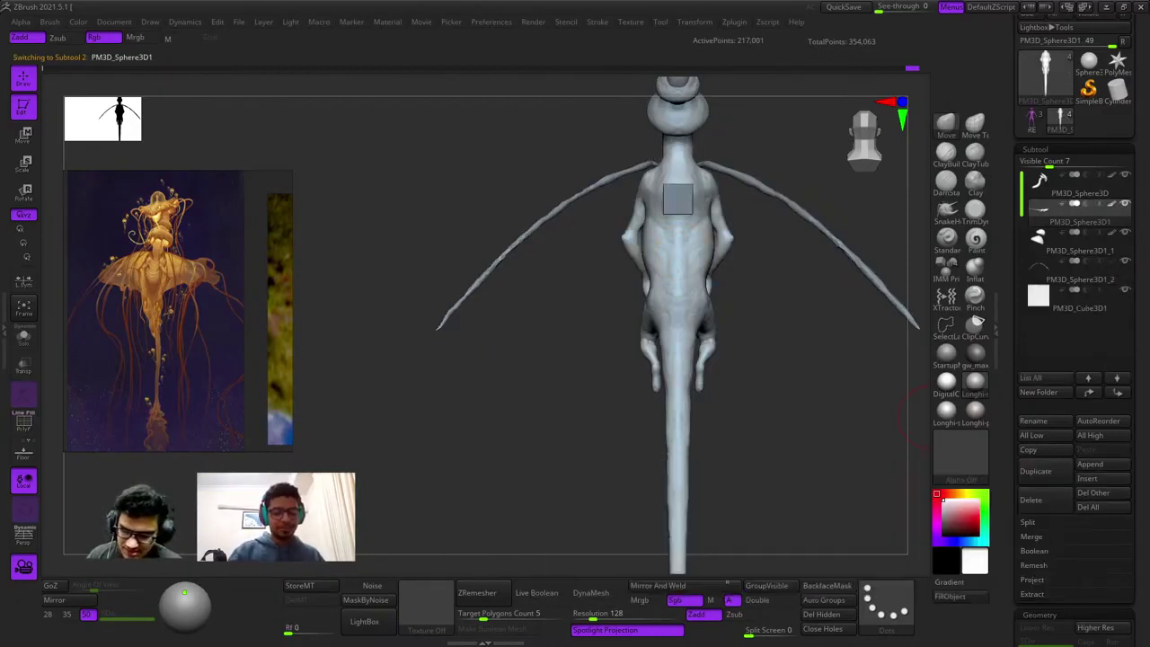
{"action": "left_click", "coordinate": [1078, 298]}
Move the cube sideways out of the torso to sit beside the chest, near the upper arm.
{"action": "key", "text": "w"}
{"action": "left_click_drag", "start_coordinate": [503, 295], "coordinate": [653, 295]}
{"action": "left_click_drag", "start_coordinate": [651, 197], "coordinate": [600, 208]}
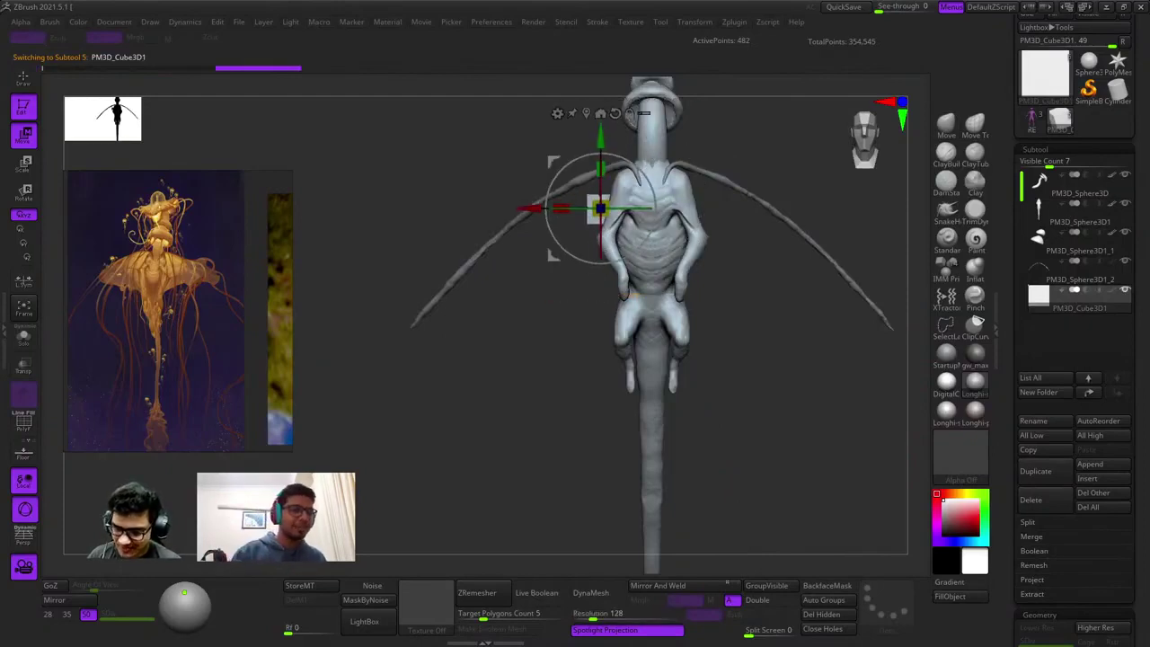
Mirror and weld the cube to create a matching one on the other side of the torso.
{"action": "left_click", "coordinate": [657, 584]}
{"action": "left_click_drag", "start_coordinate": [809, 377], "coordinate": [557, 378]}
{"action": "left_click_drag", "start_coordinate": [503, 341], "coordinate": [503, 297], "text": "alt"}
{"action": "left_click_drag", "start_coordinate": [796, 362], "coordinate": [797, 332]}
{"action": "left_click_drag", "start_coordinate": [503, 296], "coordinate": [503, 422]}
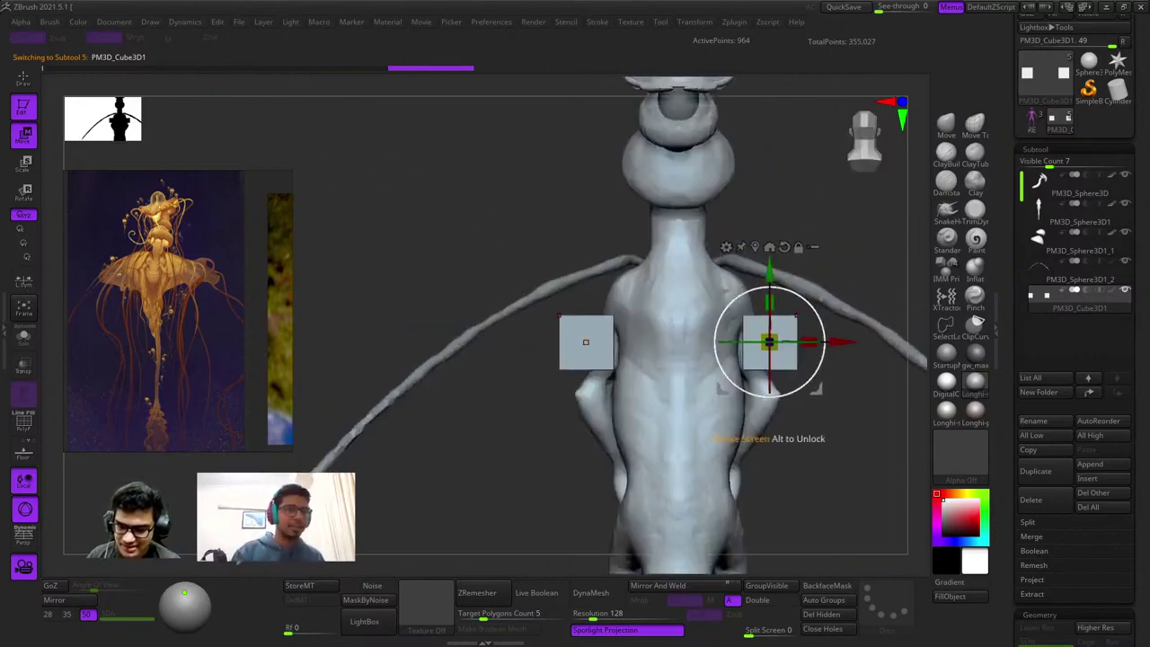
Move the mirrored cubes up onto the shoulders and tilt them to follow the slope of the upper torso.
{"action": "left_click_drag", "start_coordinate": [814, 388], "coordinate": [790, 334]}
{"action": "right_click_drag", "start_coordinate": [640, 271], "coordinate": [752, 244], "text": "ctrl"}
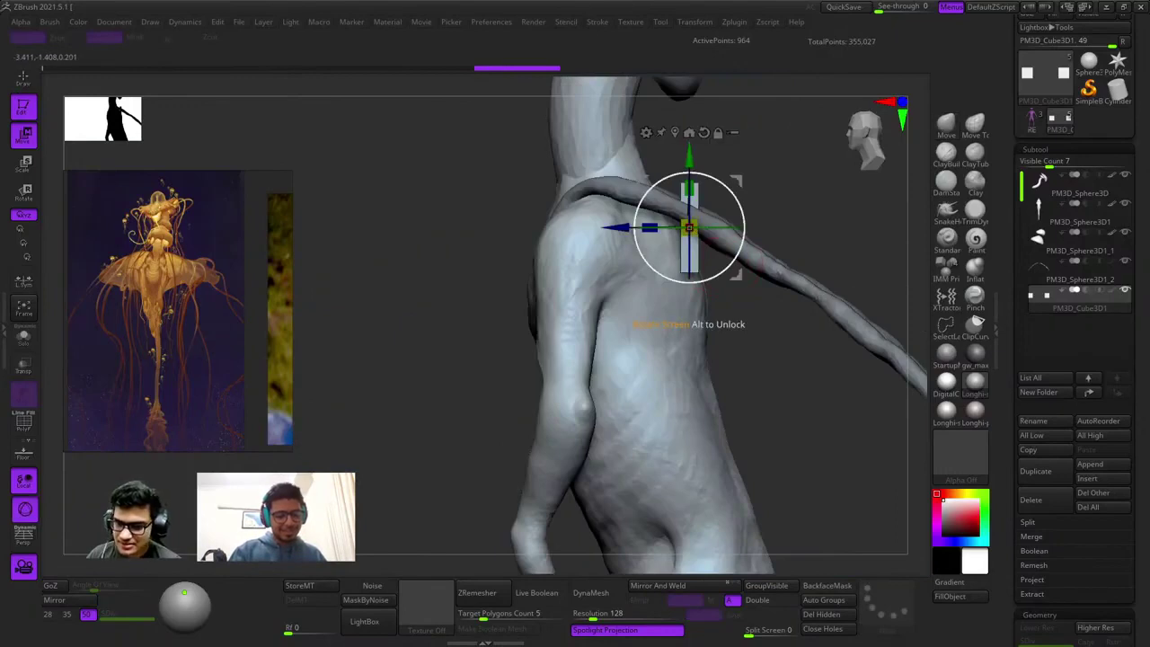
{"action": "left_click_drag", "start_coordinate": [762, 267], "coordinate": [701, 270]}
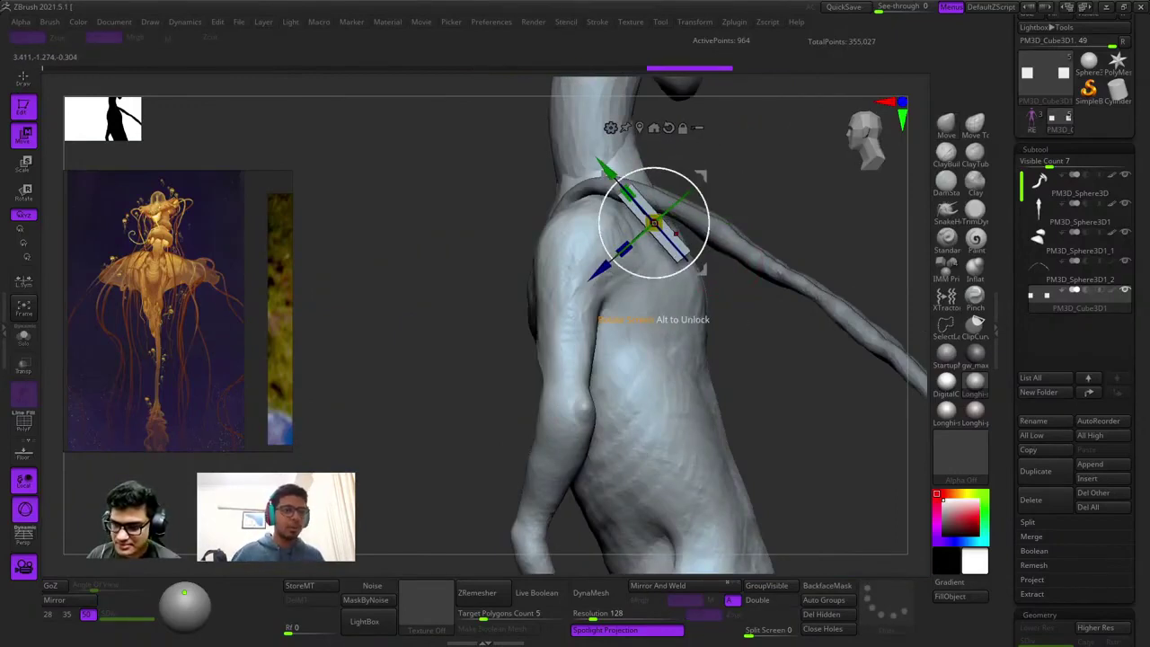
{"action": "left_click_drag", "start_coordinate": [607, 178], "coordinate": [611, 179]}
{"action": "mouse_move", "coordinate": [611, 180]}
{"action": "right_mouse_down"}
{"action": "mouse_move", "coordinate": [682, 332]}
{"action": "mouse_move", "coordinate": [728, 274]}
{"action": "mouse_move", "coordinate": [667, 308]}
{"action": "right_mouse_up"}
{"action": "key", "text": "q"}
{"action": "key", "text": "w"}
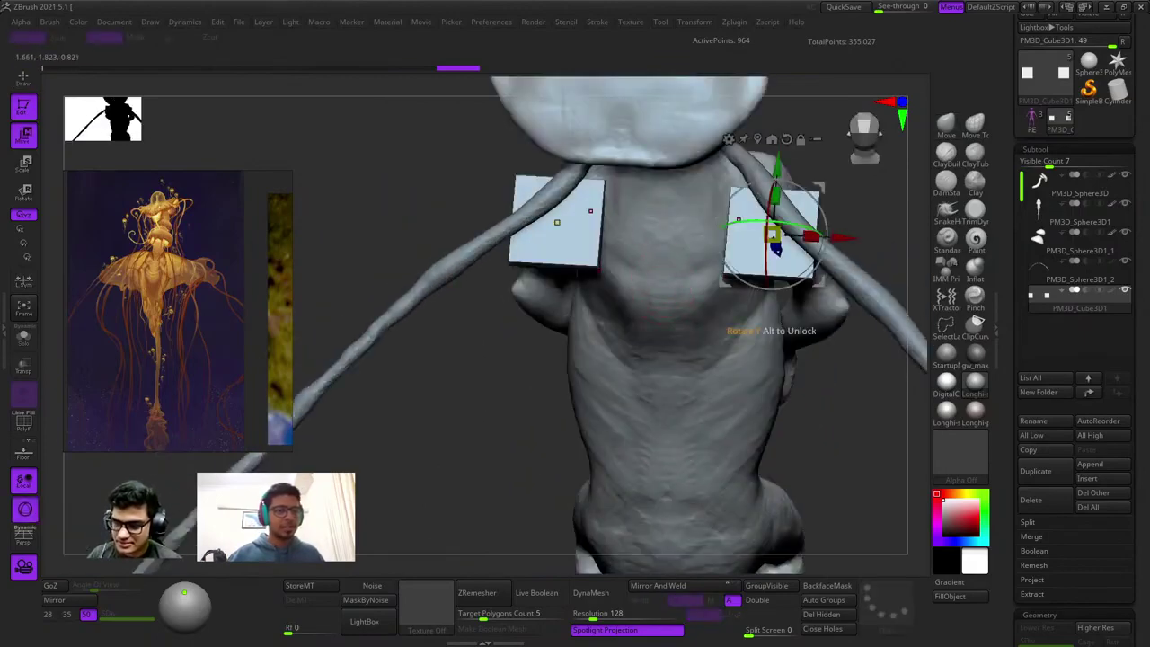
Slide the two cubes inward until they meet at the centre line below the neck, and raise them slightly.
{"action": "left_click_drag", "start_coordinate": [840, 237], "coordinate": [780, 235]}
{"action": "right_click_drag", "start_coordinate": [781, 269], "coordinate": [746, 346]}
{"action": "left_click_drag", "start_coordinate": [705, 257], "coordinate": [705, 240]}
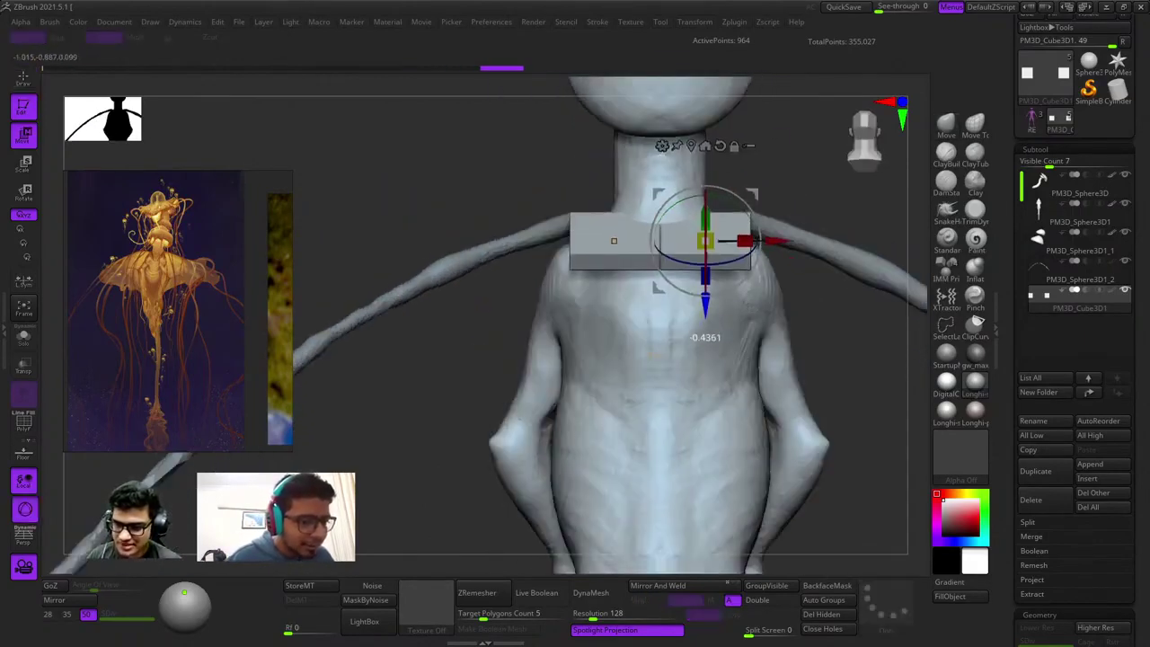
{"action": "key", "text": "q"}
{"action": "right_click_drag", "start_coordinate": [719, 237], "coordinate": [751, 305]}
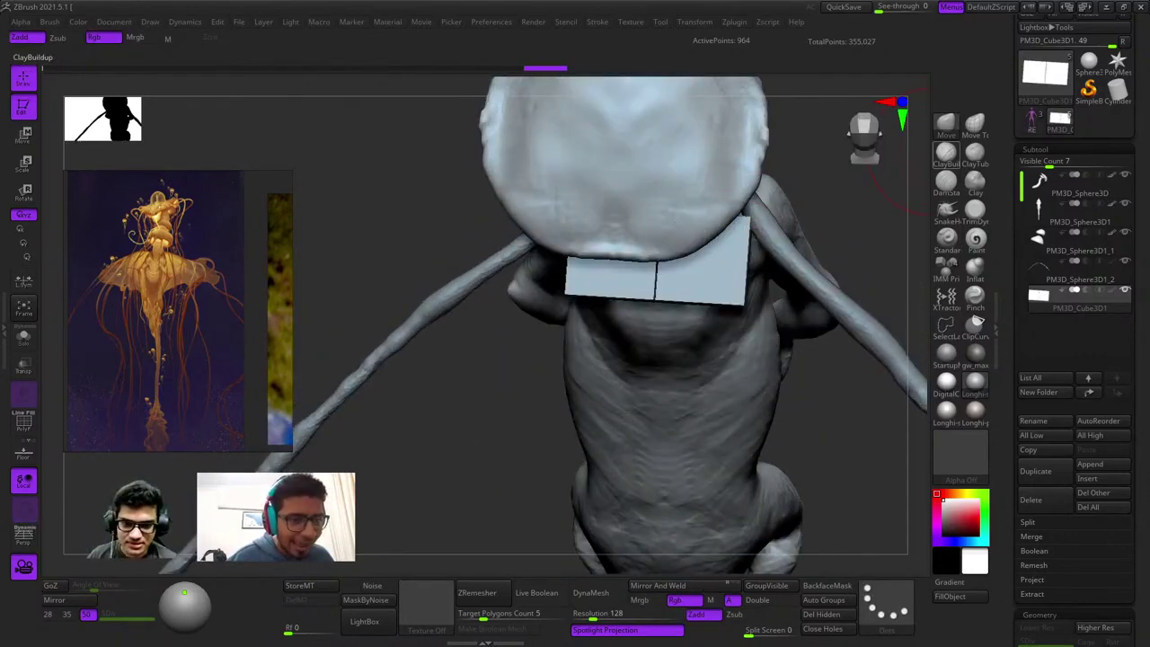
{"action": "mouse_move", "coordinate": [749, 223]}
{"action": "right_mouse_down"}
{"action": "mouse_move", "coordinate": [719, 247]}
{"action": "mouse_move", "coordinate": [752, 230]}
{"action": "right_mouse_up"}
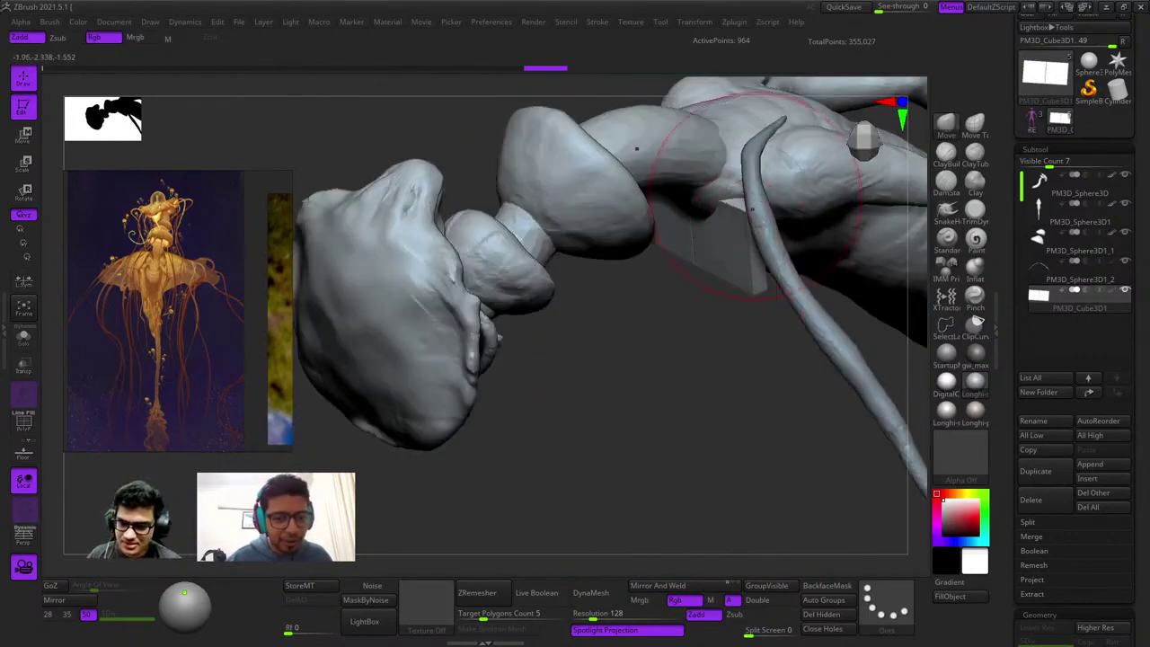
{"action": "right_click_drag", "start_coordinate": [747, 109], "coordinate": [780, 180]}
{"action": "key", "text": "ctrl+z"}
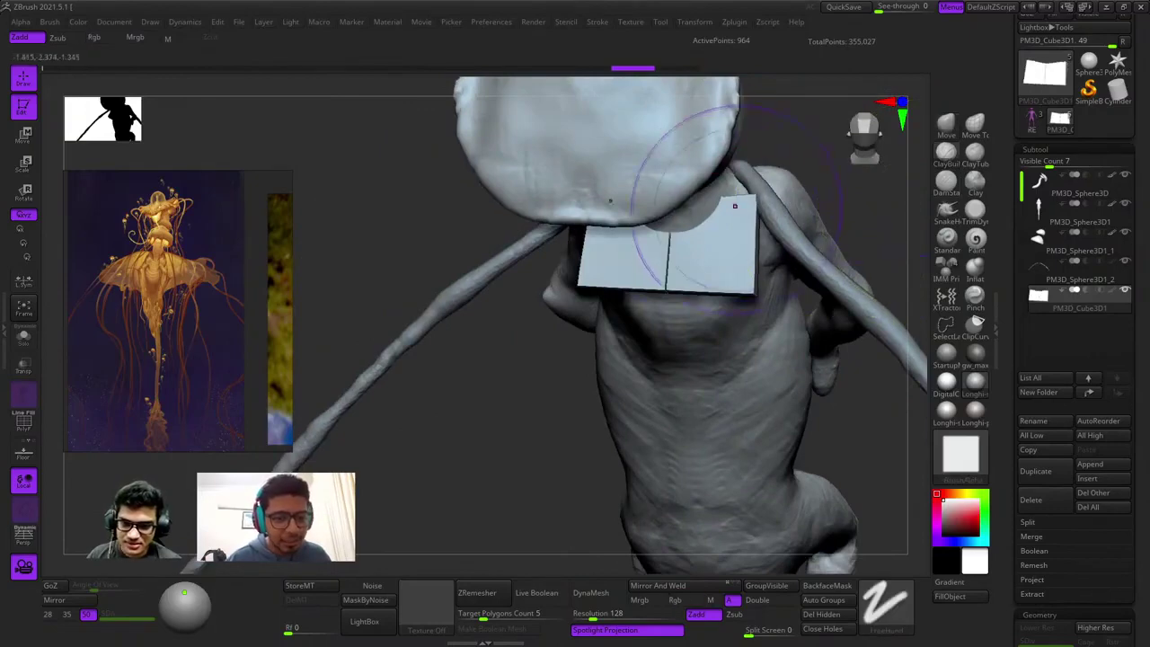
{"action": "left_click_drag", "start_coordinate": [682, 256], "coordinate": [659, 265]}
{"action": "key", "text": "ctrl+z"}
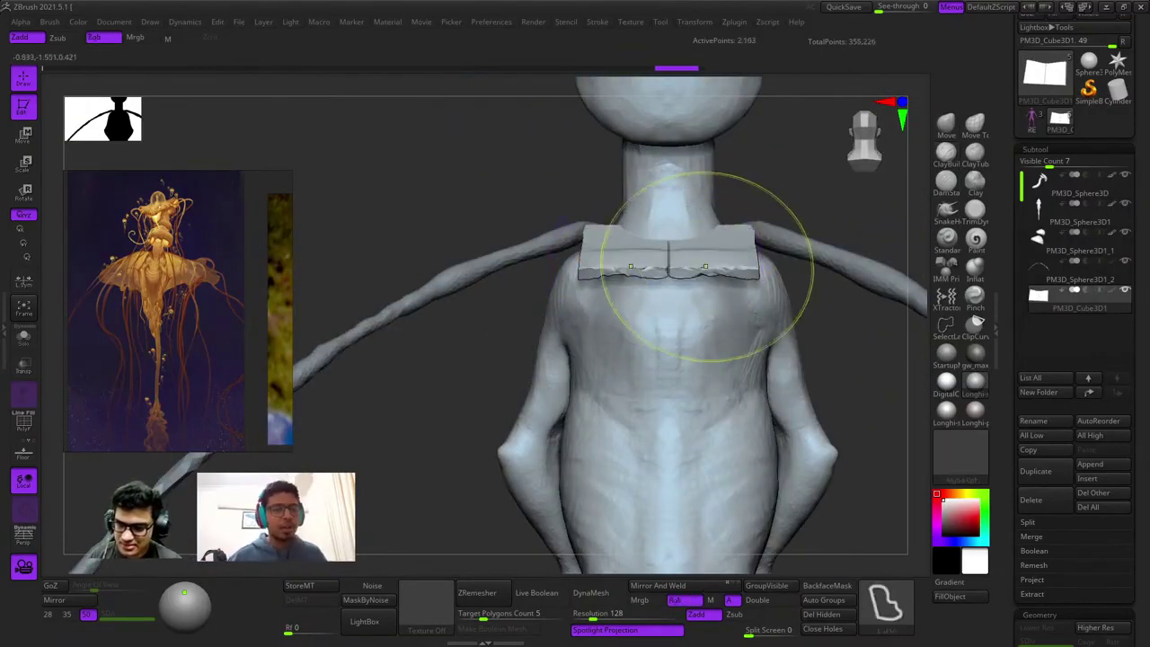
{"action": "right_click_drag", "start_coordinate": [706, 267], "coordinate": [683, 277]}
Fuse the two cubes into a single plate with DynaMesh at resolution 128 and check its wireframe.
{"action": "left_click", "coordinate": [975, 125]}
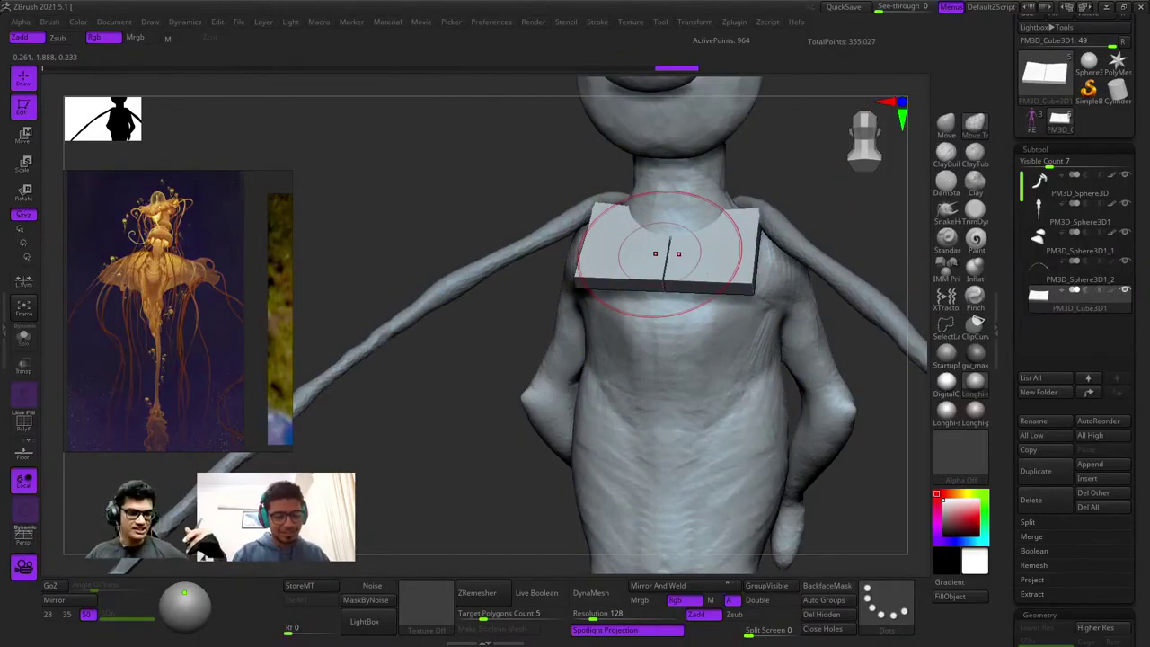
{"action": "right_click_drag", "start_coordinate": [629, 281], "coordinate": [629, 259]}
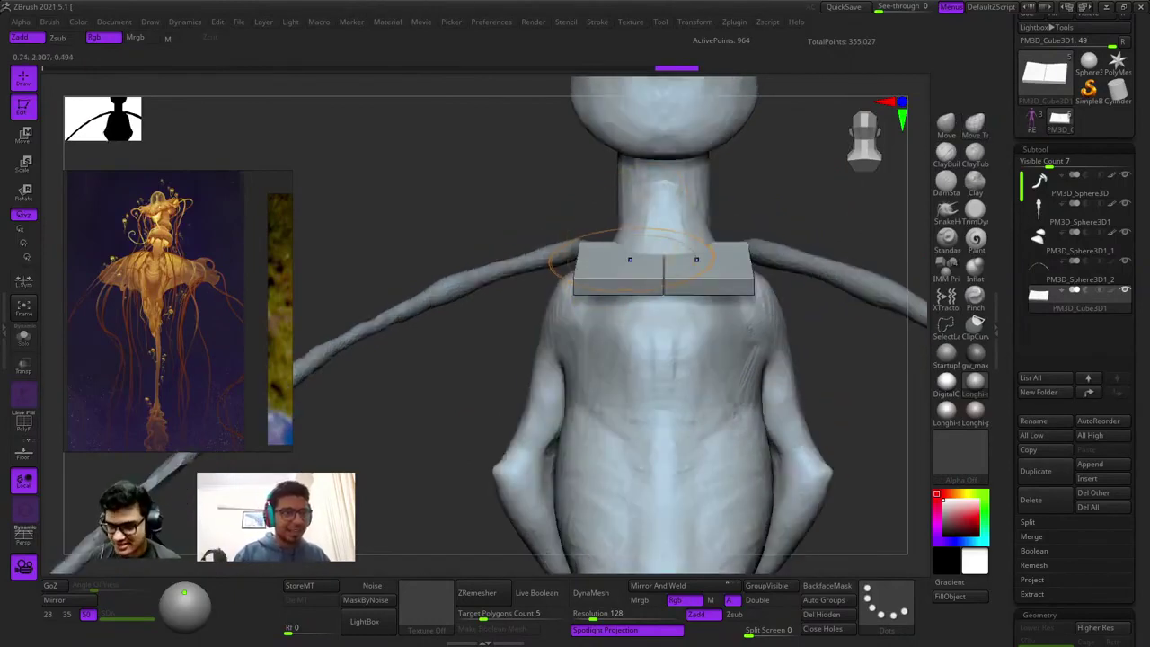
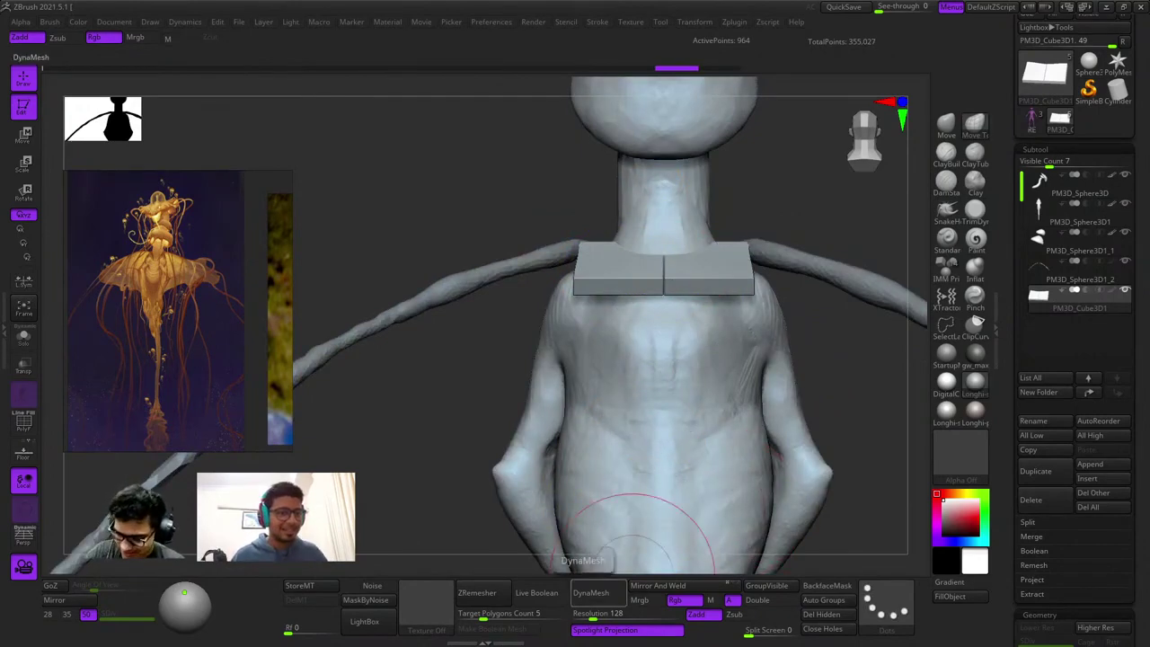
{"action": "left_click", "coordinate": [593, 592]}
{"action": "key", "text": "shift+f"}
{"action": "right_click_drag", "start_coordinate": [626, 268], "coordinate": [641, 295]}
{"action": "key", "text": "shift+f"}
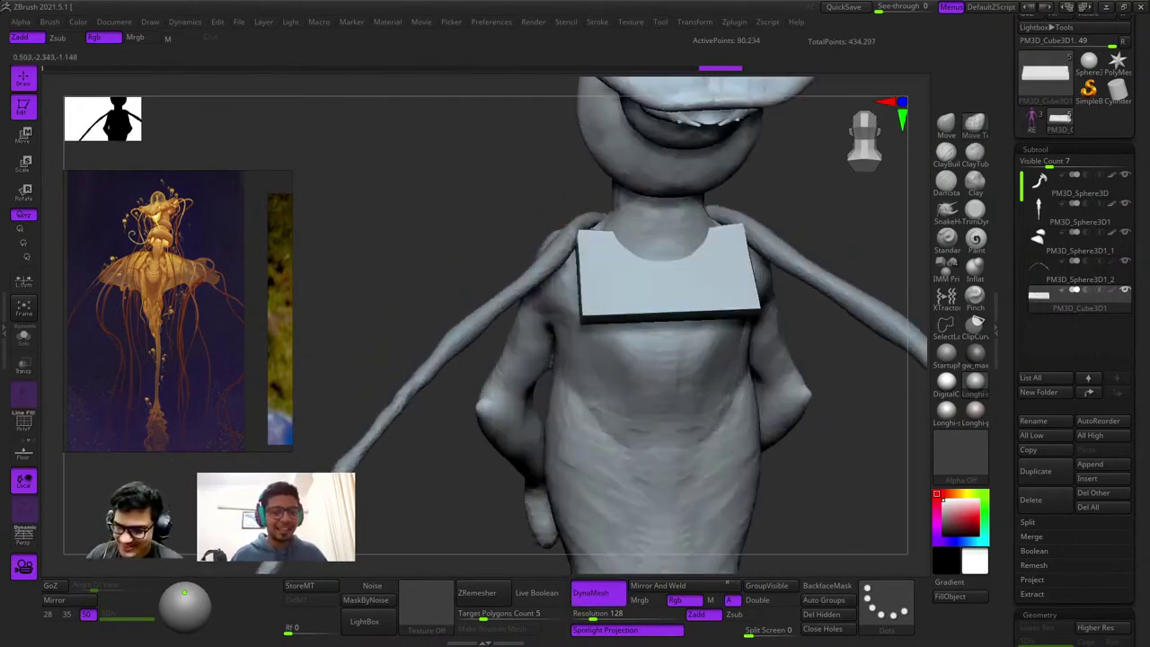
Reshape the plate with the Move Topological brush into a curved collar with pointed corners rising beside the neck.
{"action": "left_click_drag", "start_coordinate": [629, 225], "coordinate": [748, 241]}
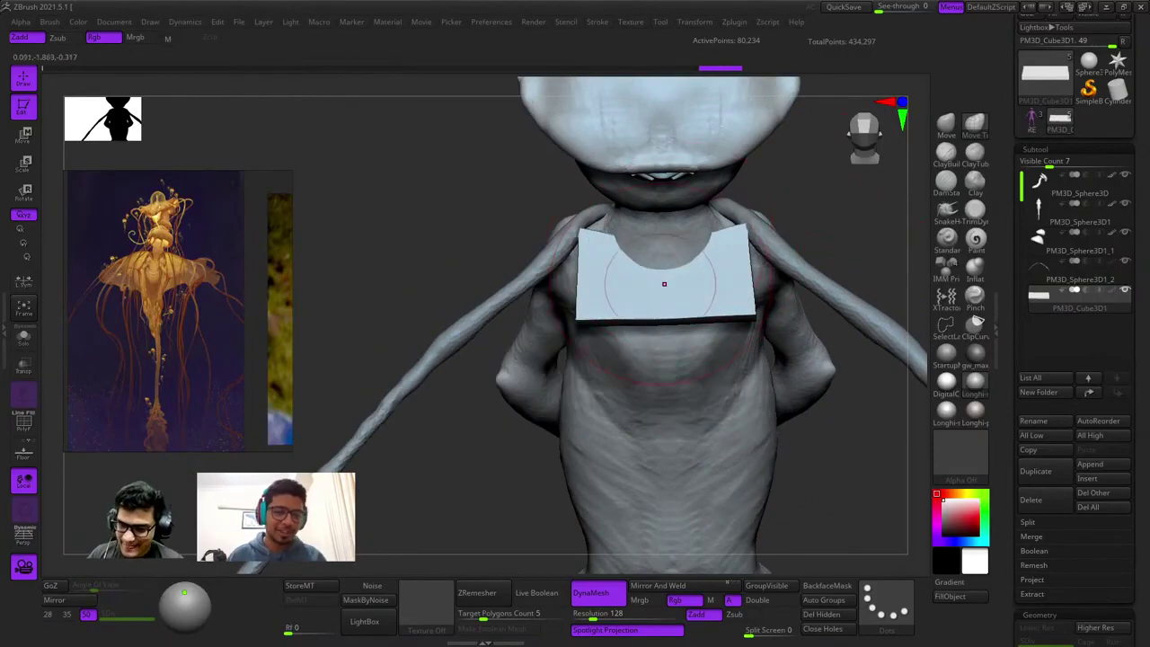
{"action": "mouse_move", "coordinate": [669, 243]}
{"action": "right_mouse_down"}
{"action": "mouse_move", "coordinate": [689, 282]}
{"action": "mouse_move", "coordinate": [743, 232]}
{"action": "mouse_move", "coordinate": [711, 249]}
{"action": "mouse_move", "coordinate": [628, 216]}
{"action": "right_mouse_up"}
{"action": "right_click", "coordinate": [660, 315]}
{"action": "mouse_move", "coordinate": [629, 216]}
{"action": "right_mouse_down"}
{"action": "mouse_move", "coordinate": [669, 271]}
{"action": "mouse_move", "coordinate": [629, 269]}
{"action": "mouse_move", "coordinate": [559, 230]}
{"action": "mouse_move", "coordinate": [850, 176]}
{"action": "right_mouse_up"}
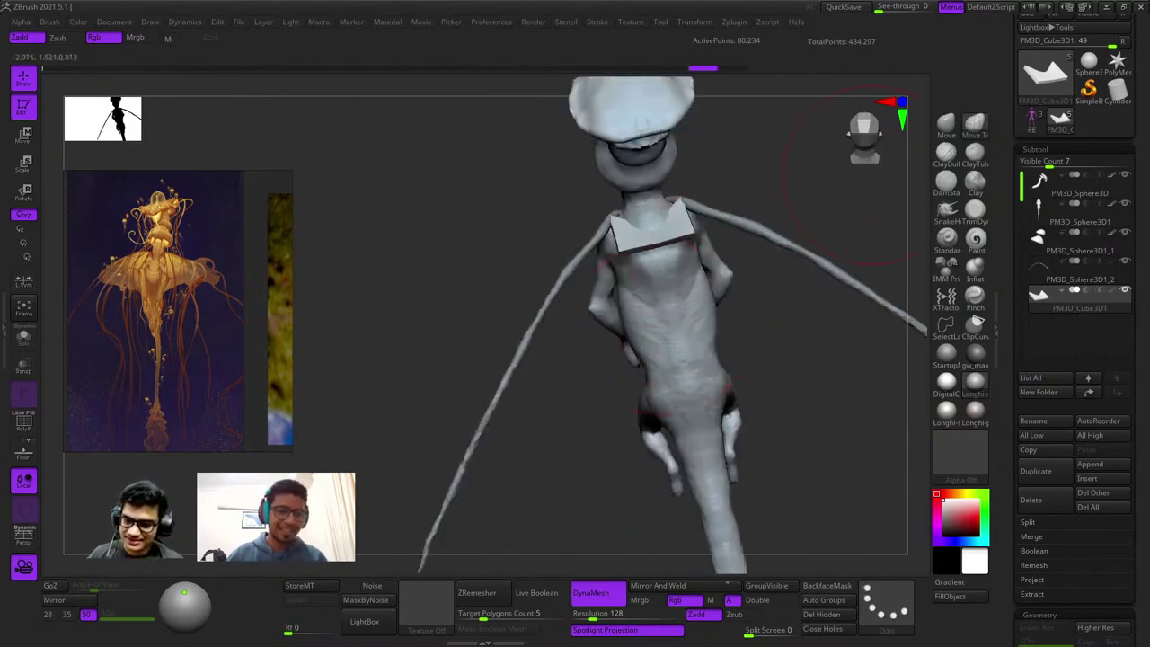
Stretch the plate down the torso and past the arms with the SnakeHook brush to form a broad, thin sheet.
{"action": "mouse_move", "coordinate": [652, 228]}
{"action": "right_mouse_down"}
{"action": "mouse_move", "coordinate": [655, 270]}
{"action": "mouse_move", "coordinate": [658, 248]}
{"action": "right_mouse_up"}
{"action": "left_click_drag", "start_coordinate": [719, 358], "coordinate": [753, 456]}
{"action": "key", "text": "ctrl+z"}
{"action": "right_click", "coordinate": [593, 334]}
{"action": "right_click_drag", "start_coordinate": [593, 334], "coordinate": [685, 290]}
{"action": "right_click_drag", "start_coordinate": [640, 329], "coordinate": [699, 393]}
{"action": "key", "text": "ctrl+z"}
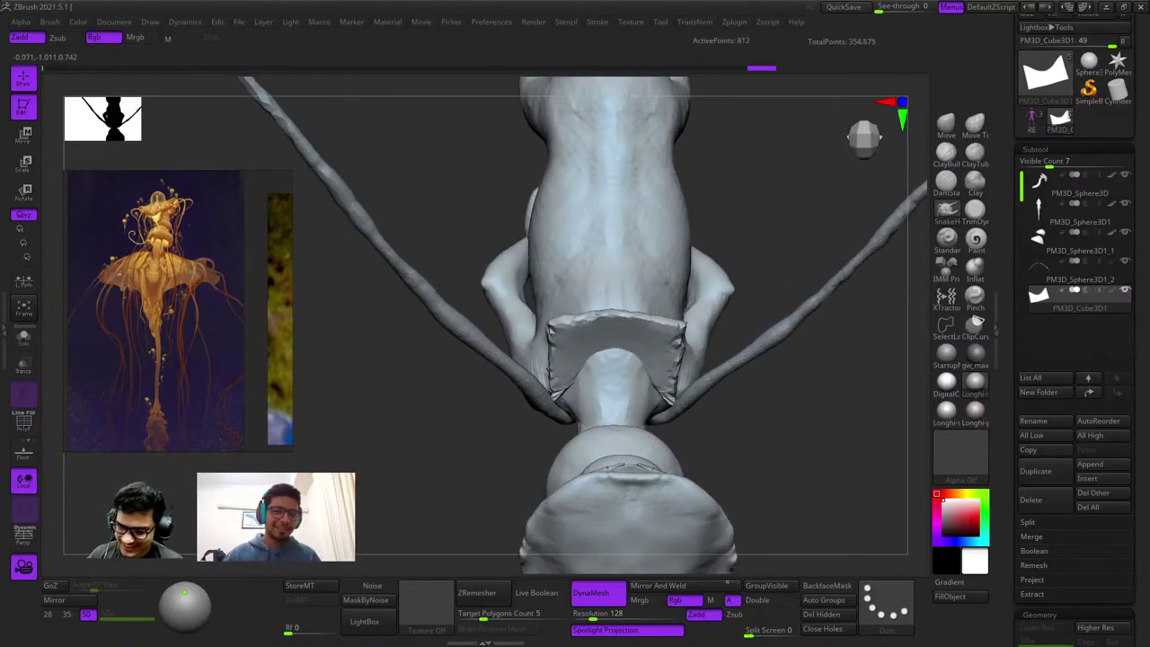
{"action": "left_click_drag", "start_coordinate": [593, 225], "coordinate": [589, 185]}
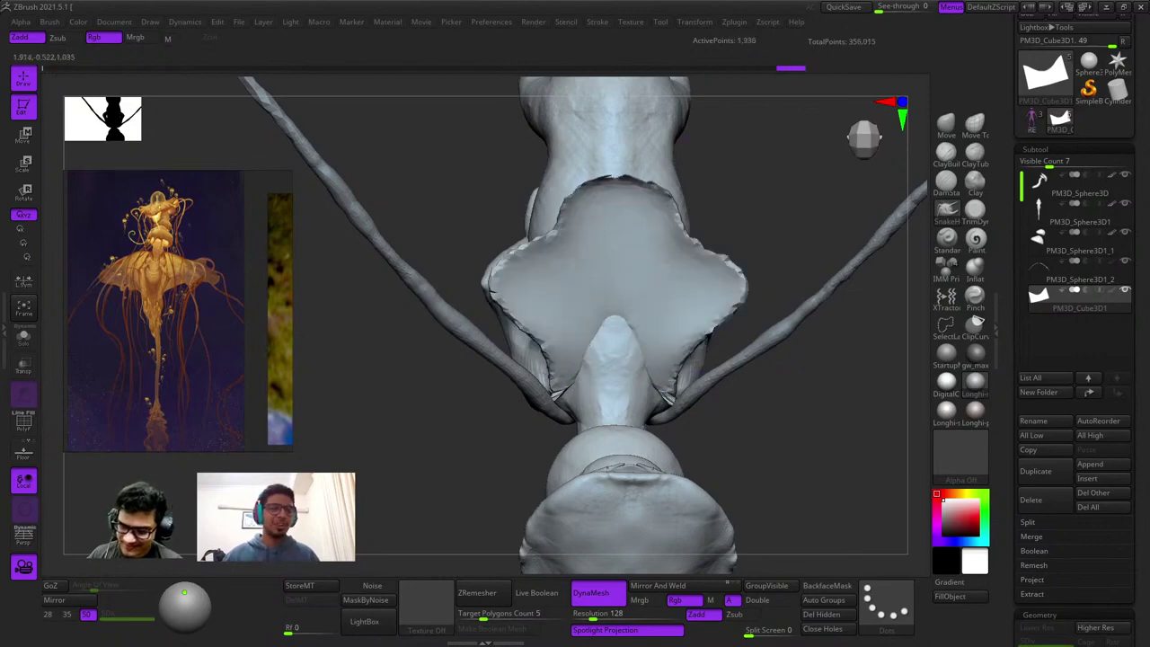
{"action": "mouse_move", "coordinate": [683, 261]}
{"action": "left_mouse_down"}
{"action": "mouse_move", "coordinate": [713, 255]}
{"action": "mouse_move", "coordinate": [730, 187]}
{"action": "left_mouse_up"}
Pull the sheet's sides outward beneath the tentacles into two wing-like lobes and shape its edge at the shoulder.
{"action": "right_click_drag", "start_coordinate": [747, 237], "coordinate": [628, 234], "text": "ctrl"}
{"action": "right_click_drag", "start_coordinate": [629, 234], "coordinate": [563, 287]}
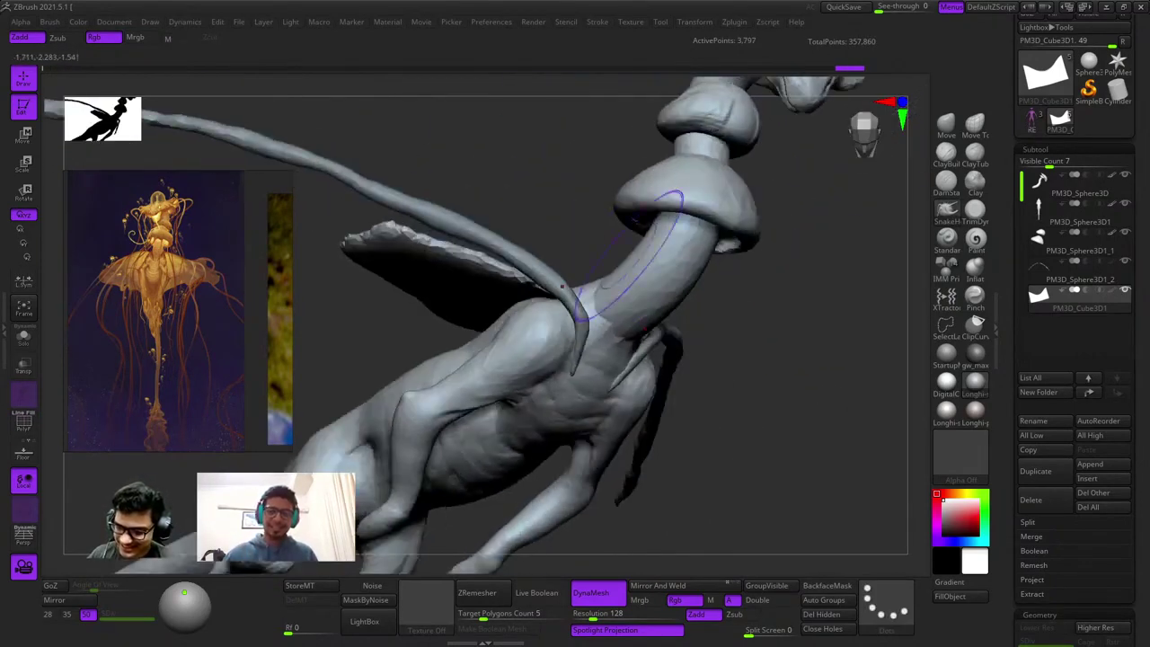
{"action": "left_click_drag", "start_coordinate": [561, 286], "coordinate": [597, 342]}
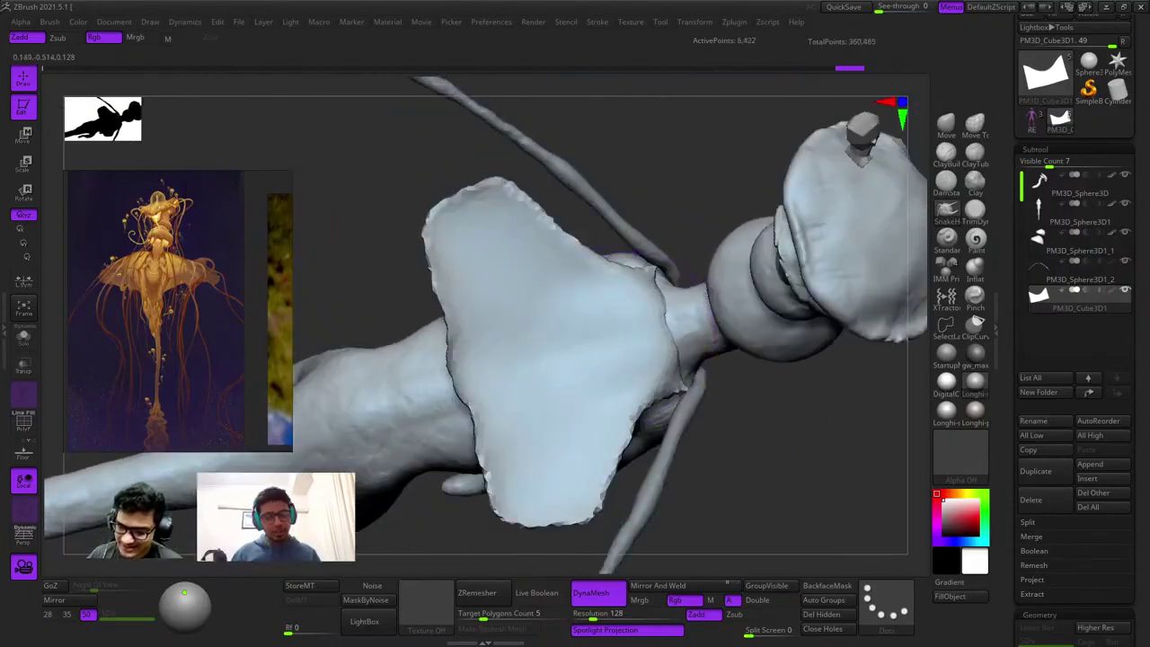
Draw the membrane's inner corners around the shoulders toward the tentacle roots, stepping back through unwanted strokes.
{"action": "mouse_move", "coordinate": [627, 344]}
{"action": "right_mouse_down", "text": "ctrl"}
{"action": "mouse_move", "coordinate": [628, 387]}
{"action": "mouse_move", "coordinate": [665, 360]}
{"action": "mouse_move", "coordinate": [665, 303]}
{"action": "mouse_move", "coordinate": [665, 342]}
{"action": "mouse_move", "coordinate": [548, 349]}
{"action": "right_mouse_up", "text": "ctrl"}
{"action": "key", "text": "ctrl+shift+z"}
{"action": "key", "text": "ctrl+z"}
{"action": "key", "text": "ctrl+z"}
{"action": "key", "text": "ctrl+z"}
{"action": "key", "text": "ctrl+z"}
{"action": "key", "text": "ctrl+z"}
{"action": "right_click", "coordinate": [629, 345]}
{"action": "key", "text": "ctrl+shift+z"}
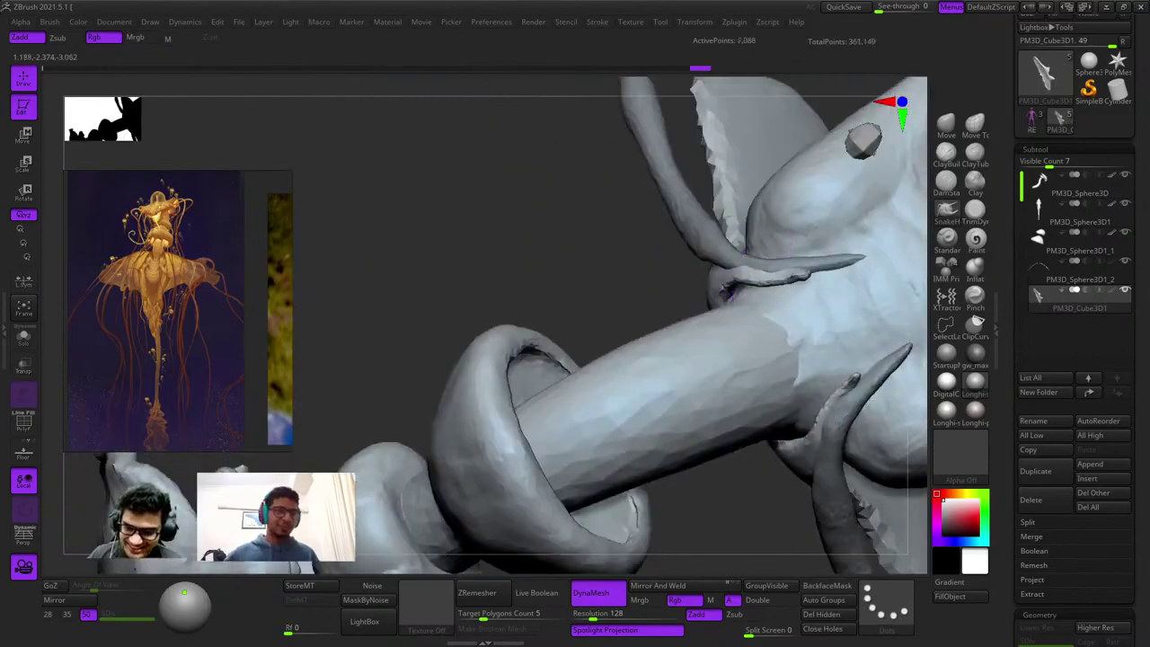
{"action": "left_click_drag", "start_coordinate": [825, 415], "coordinate": [800, 272]}
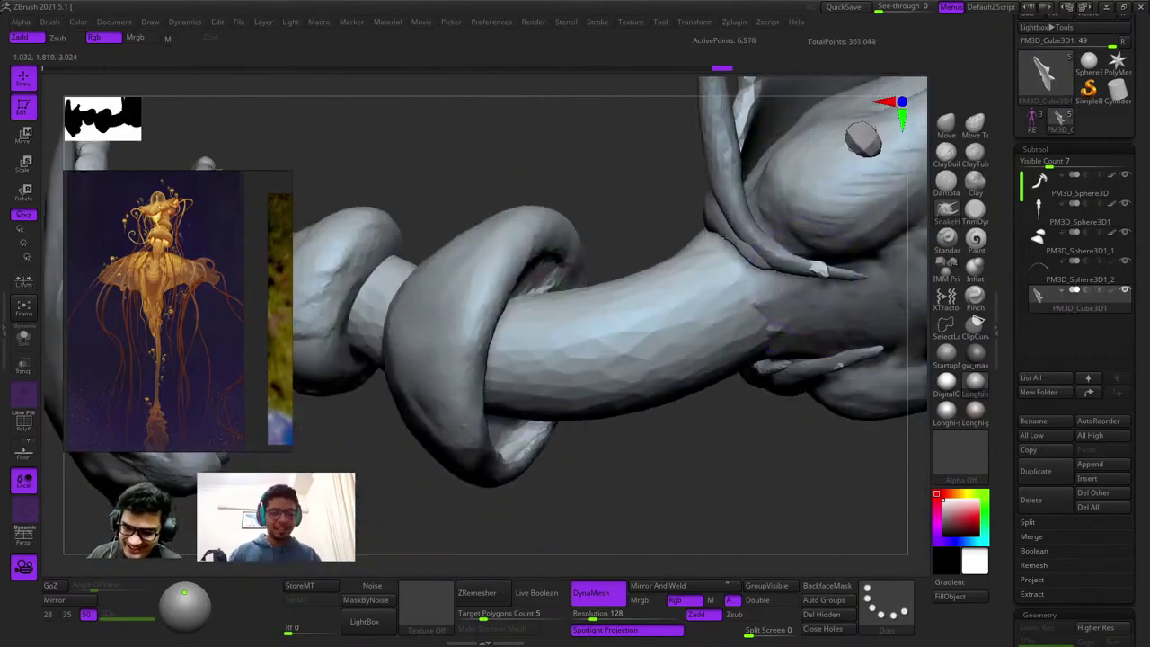
Refine the membrane where it wraps the tentacle bases and fill the area between the neck and shoulder.
{"action": "key", "text": "ctrl+shift+z"}
{"action": "mouse_move", "coordinate": [835, 366]}
{"action": "right_mouse_down"}
{"action": "mouse_move", "coordinate": [824, 282]}
{"action": "mouse_move", "coordinate": [808, 310]}
{"action": "mouse_move", "coordinate": [715, 237]}
{"action": "right_mouse_up"}
{"action": "key", "text": "ctrl+shift+z"}
{"action": "right_click", "coordinate": [673, 329]}
{"action": "key", "text": "ctrl+shift+z"}
{"action": "key", "text": "ctrl+shift+z"}
{"action": "key", "text": "ctrl+shift+z"}
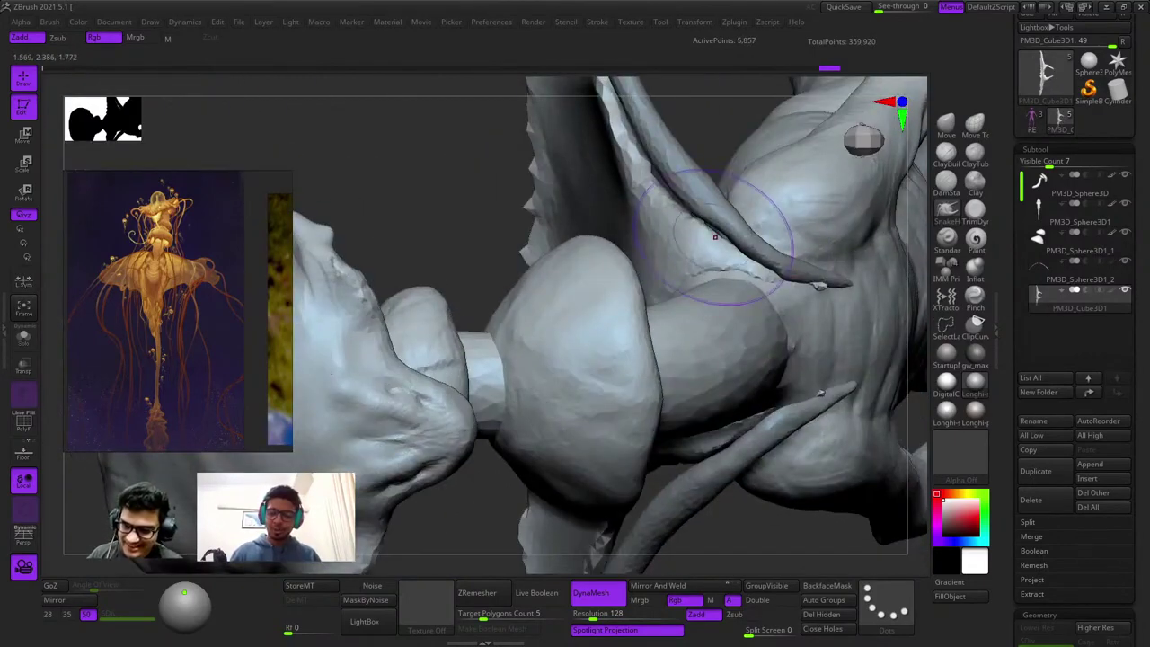
{"action": "left_click_drag", "start_coordinate": [715, 237], "coordinate": [685, 241]}
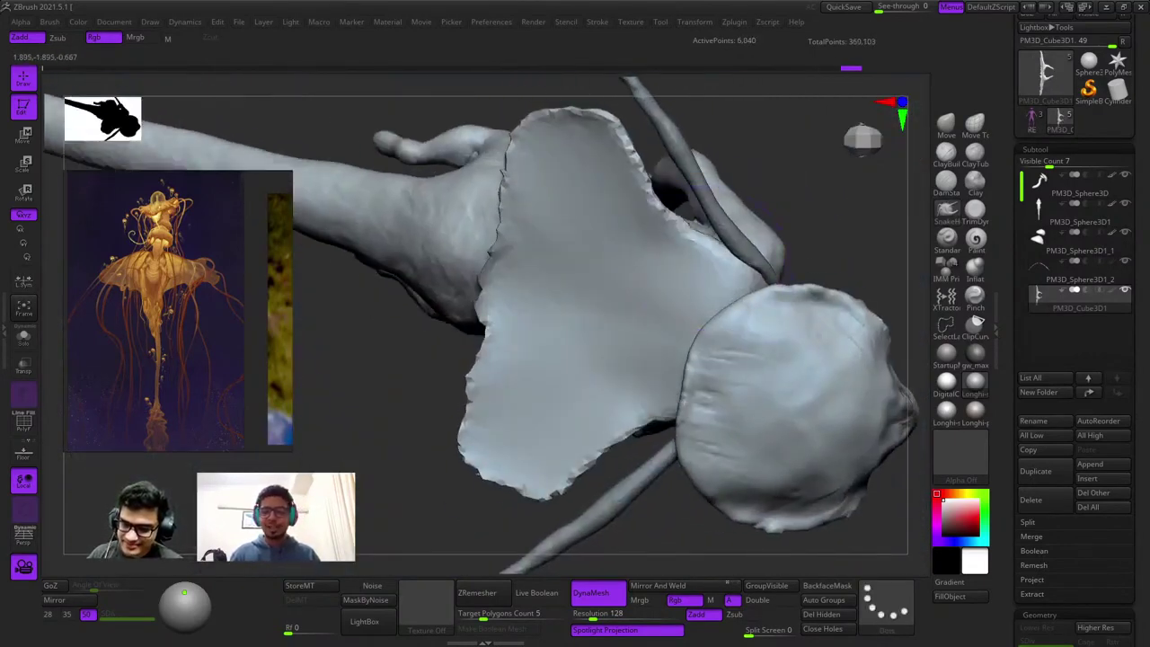
Pull the membrane's front edge toward the tentacles so it follows their line away from the shoulders.
{"action": "left_click_drag", "start_coordinate": [670, 166], "coordinate": [702, 207]}
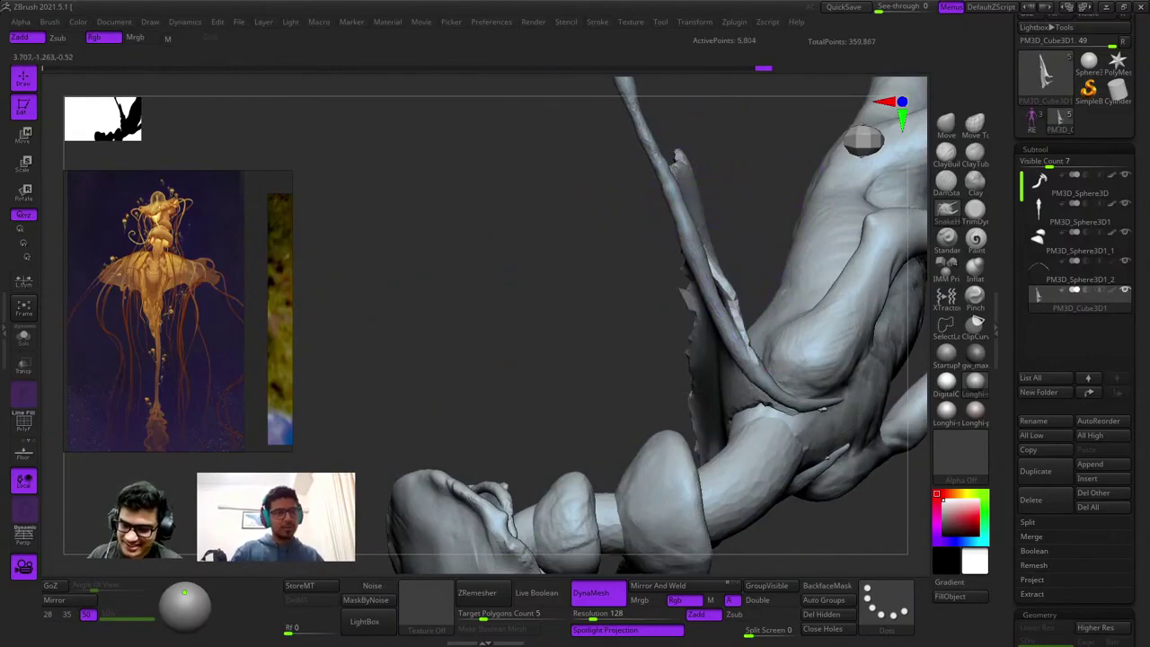
{"action": "left_click_drag", "start_coordinate": [539, 224], "coordinate": [575, 261], "text": "ctrl"}
{"action": "mouse_move", "coordinate": [616, 260]}
{"action": "right_mouse_down", "text": "ctrl"}
{"action": "mouse_move", "coordinate": [616, 218]}
{"action": "mouse_move", "coordinate": [665, 225]}
{"action": "mouse_move", "coordinate": [665, 194]}
{"action": "mouse_move", "coordinate": [680, 289]}
{"action": "mouse_move", "coordinate": [662, 304]}
{"action": "right_mouse_up", "text": "ctrl"}
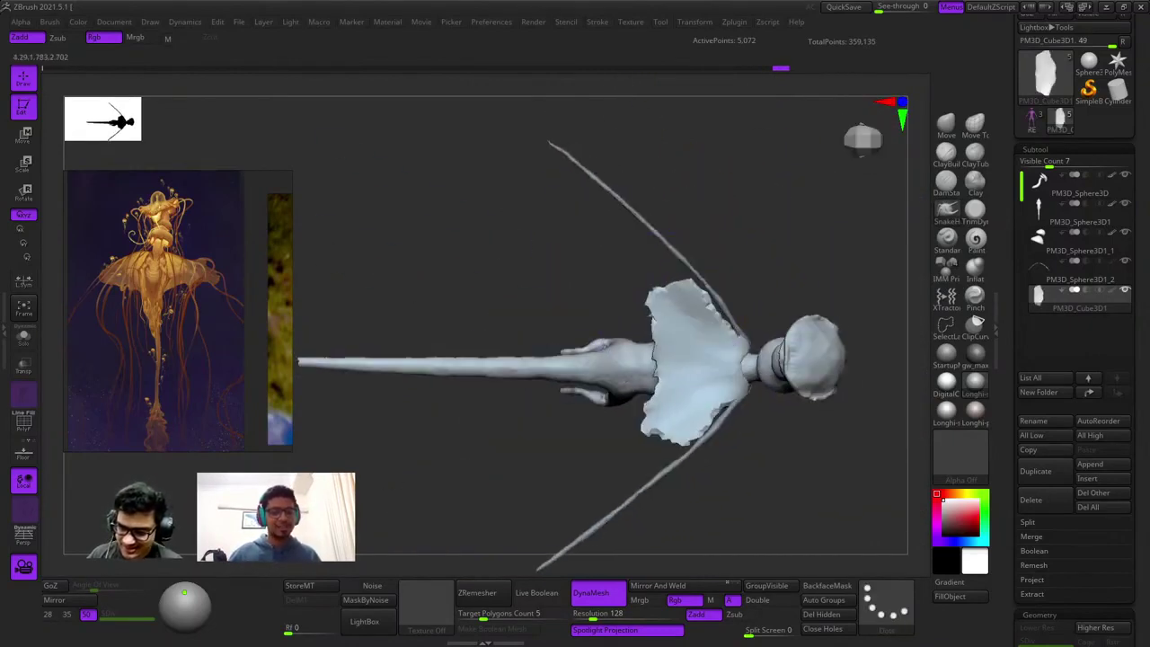
Extend the membrane's mirrored side lobes farther outward and round their outer ends.
{"action": "mouse_move", "coordinate": [644, 287]}
{"action": "left_mouse_down"}
{"action": "mouse_move", "coordinate": [604, 270]}
{"action": "mouse_move", "coordinate": [620, 274]}
{"action": "left_mouse_up"}
{"action": "mouse_move", "coordinate": [620, 274]}
{"action": "right_mouse_down", "text": "ctrl"}
{"action": "mouse_move", "coordinate": [629, 328]}
{"action": "mouse_move", "coordinate": [633, 277]}
{"action": "mouse_move", "coordinate": [642, 319]}
{"action": "right_mouse_up", "text": "ctrl"}
{"action": "key", "text": "ctrl+z"}
{"action": "key", "text": "space"}
{"action": "key", "text": "ctrl+shift+z"}
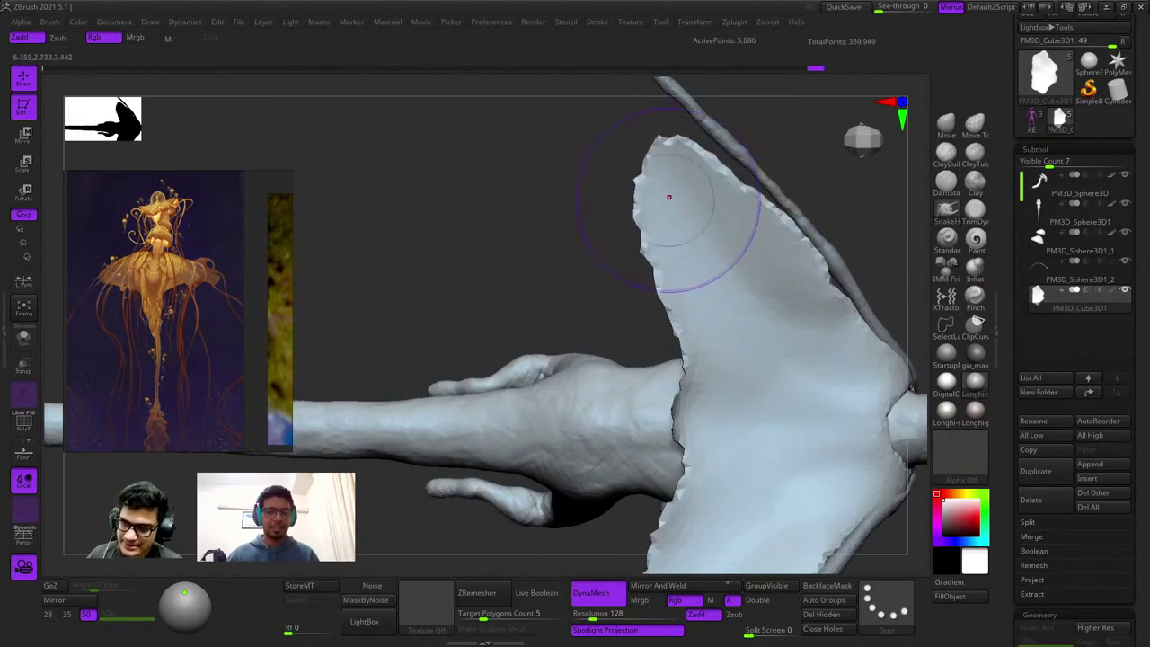
{"action": "right_click_drag", "start_coordinate": [676, 260], "coordinate": [681, 234], "text": "ctrl"}
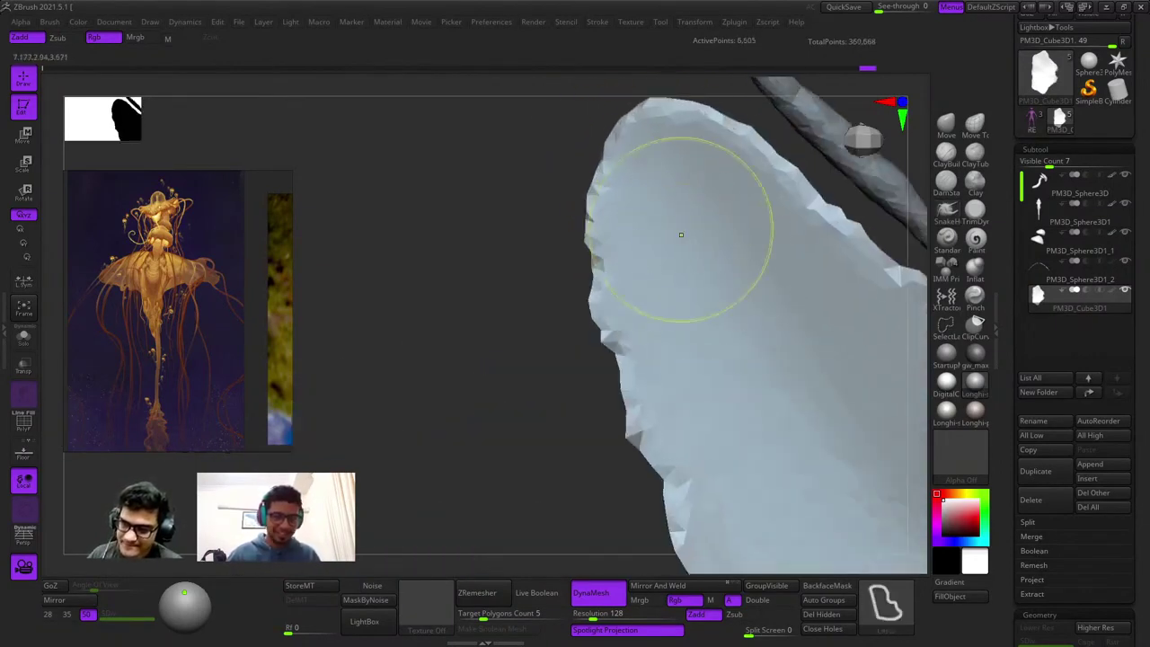
Step back and forth through the recent lobe strokes to settle on long, rounded wings with smoother outer ends.
{"action": "key", "text": "ctrl+z"}
{"action": "key", "text": "ctrl+z"}
{"action": "key", "text": "ctrl+z"}
{"action": "key", "text": "ctrl+z"}
{"action": "key", "text": "ctrl+z"}
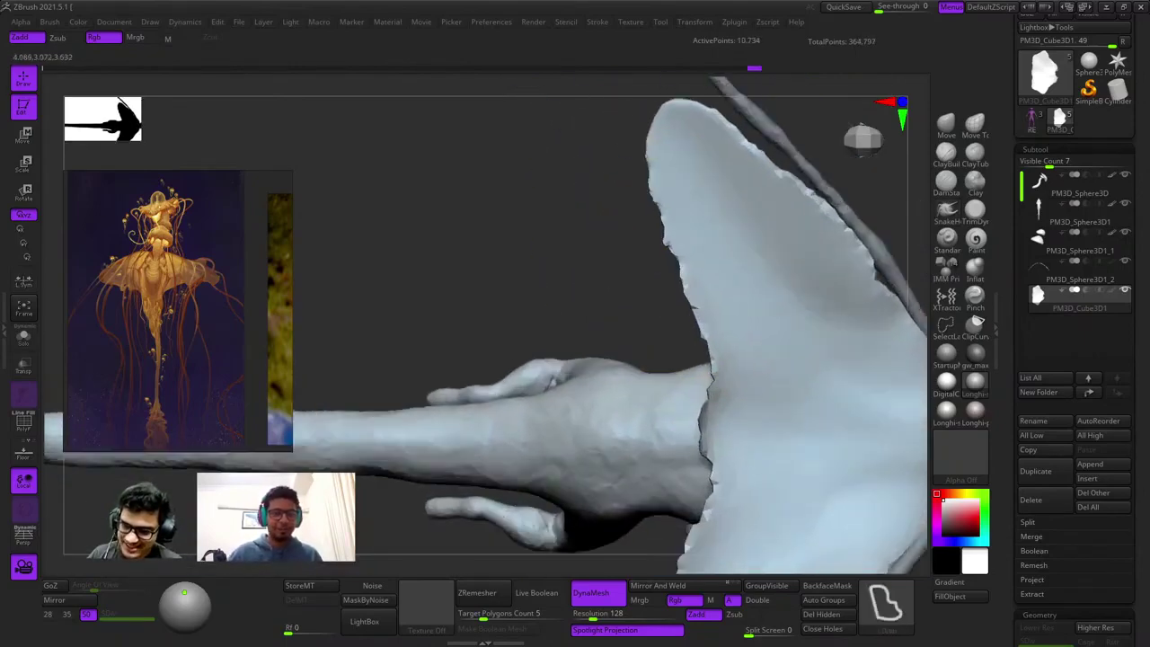
{"action": "key", "text": "ctrl+shift+z"}
{"action": "key", "text": "ctrl+shift+z"}
{"action": "key", "text": "ctrl+shift+z"}
{"action": "key", "text": "ctrl+shift+z"}
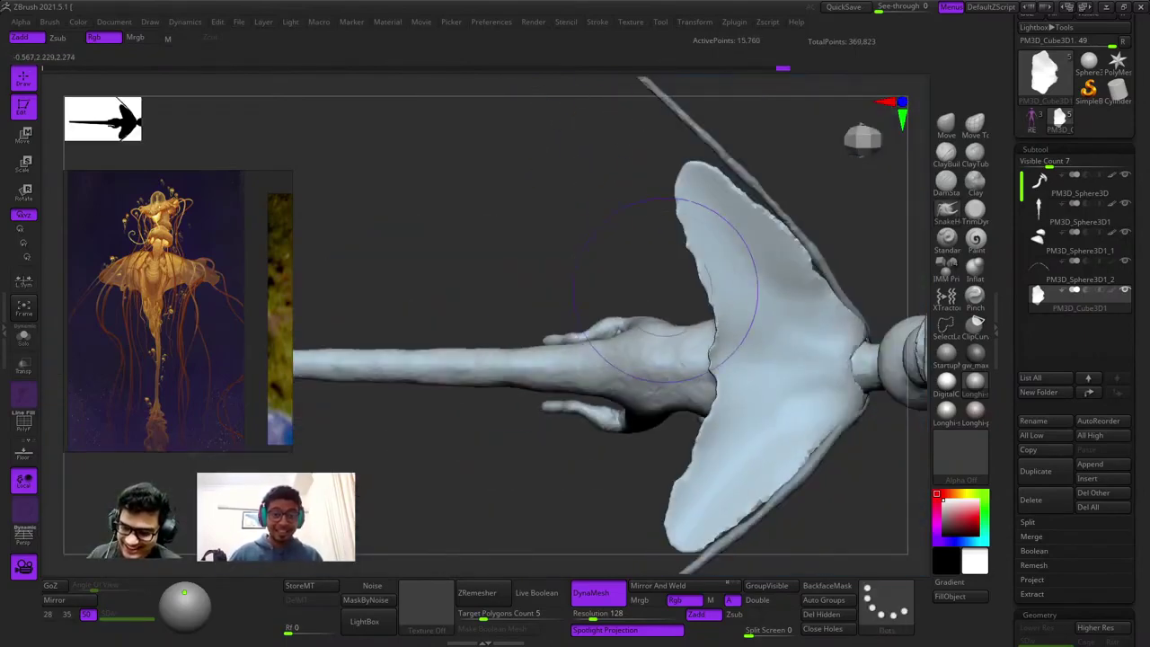
Draw the wing tips out into narrow points along the tentacles and pull the leading edge against them.
{"action": "left_click_drag", "start_coordinate": [683, 215], "coordinate": [719, 260]}
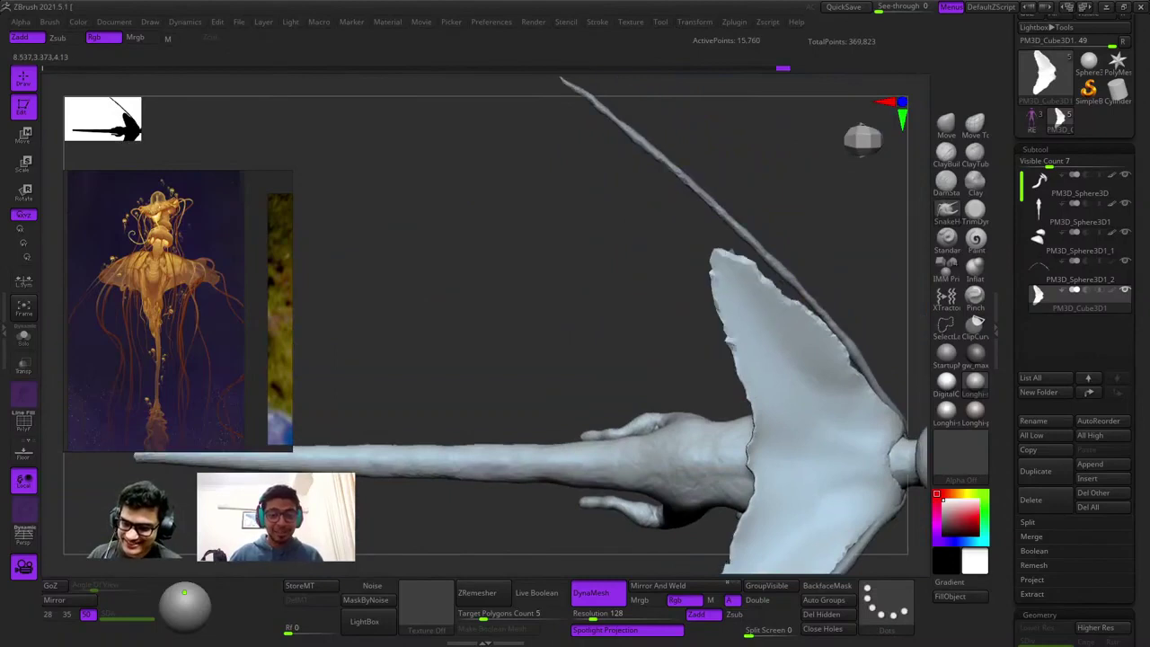
{"action": "key", "text": "ctrl+z"}
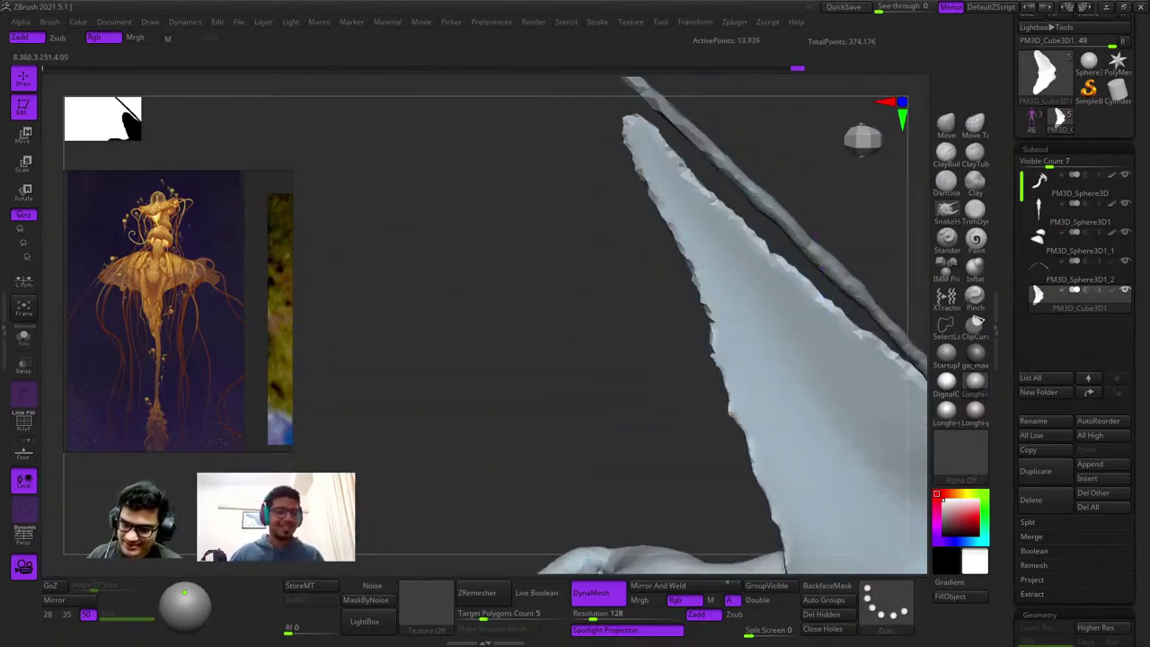
{"action": "mouse_move", "coordinate": [728, 278]}
{"action": "left_mouse_down"}
{"action": "mouse_move", "coordinate": [693, 331]}
{"action": "mouse_move", "coordinate": [730, 326]}
{"action": "left_mouse_up"}
{"action": "right_click_drag", "start_coordinate": [729, 326], "coordinate": [756, 261], "text": "alt"}
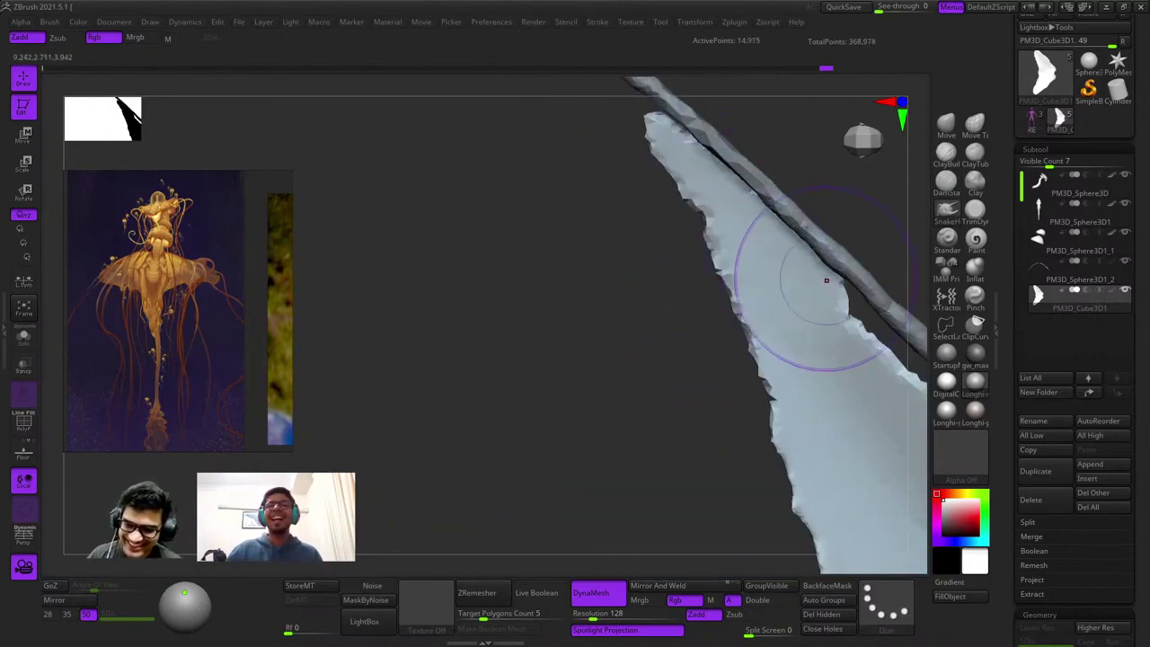
{"action": "left_click_drag", "start_coordinate": [825, 281], "coordinate": [753, 236]}
{"action": "left_click_drag", "start_coordinate": [802, 325], "coordinate": [724, 221]}
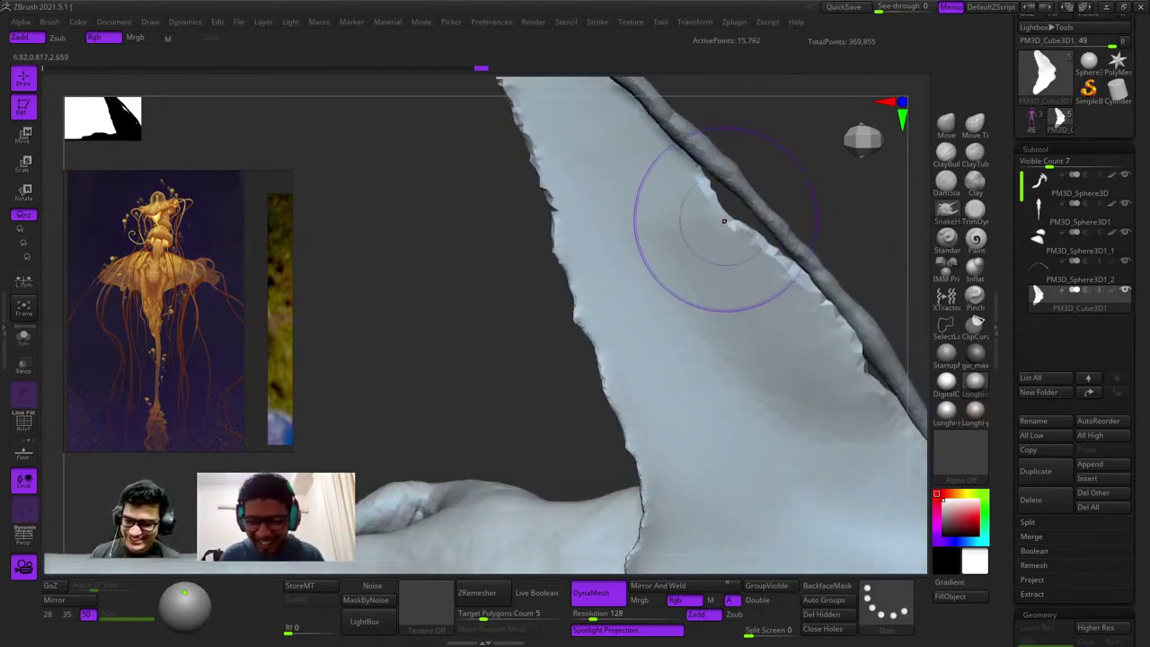
Close the remaining gap between wing and tentacle and reshape the trailing edge from the tip inward.
{"action": "right_click_drag", "start_coordinate": [848, 345], "coordinate": [753, 206], "text": "alt"}
{"action": "right_click_drag", "start_coordinate": [775, 261], "coordinate": [817, 446], "text": "ctrl"}
{"action": "right_click", "coordinate": [630, 352]}
{"action": "left_click_drag", "start_coordinate": [710, 277], "coordinate": [717, 177]}
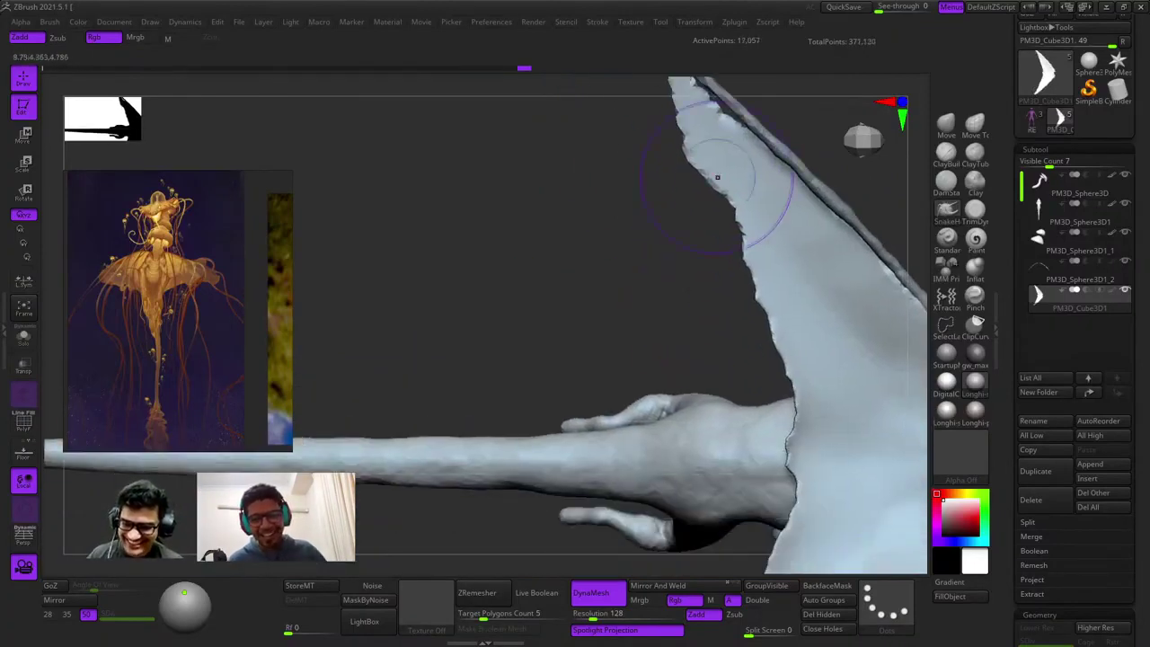
{"action": "left_click_drag", "start_coordinate": [740, 266], "coordinate": [721, 194]}
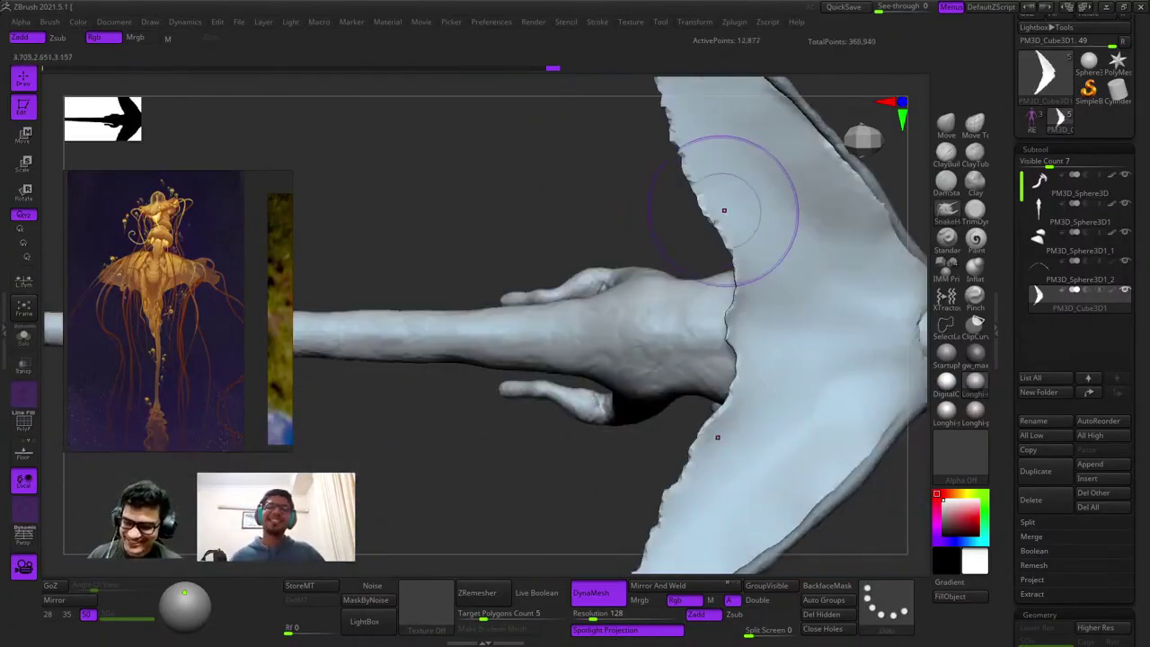
Blend the trailing edge into one continuous curve across the torso and display the membrane's polygon wireframe.
{"action": "left_click_drag", "start_coordinate": [714, 298], "coordinate": [703, 266]}
{"action": "mouse_move", "coordinate": [703, 266]}
{"action": "right_mouse_down", "text": "ctrl"}
{"action": "mouse_move", "coordinate": [665, 235]}
{"action": "mouse_move", "coordinate": [683, 296]}
{"action": "mouse_move", "coordinate": [710, 332]}
{"action": "mouse_move", "coordinate": [760, 269]}
{"action": "mouse_move", "coordinate": [563, 292]}
{"action": "right_mouse_up", "text": "ctrl"}
{"action": "right_click_drag", "start_coordinate": [563, 292], "coordinate": [693, 334], "text": "ctrl"}
{"action": "left_click_drag", "start_coordinate": [697, 342], "coordinate": [849, 235]}
{"action": "right_click_drag", "start_coordinate": [844, 297], "coordinate": [770, 260], "text": "ctrl"}
{"action": "key", "text": "shift+f"}
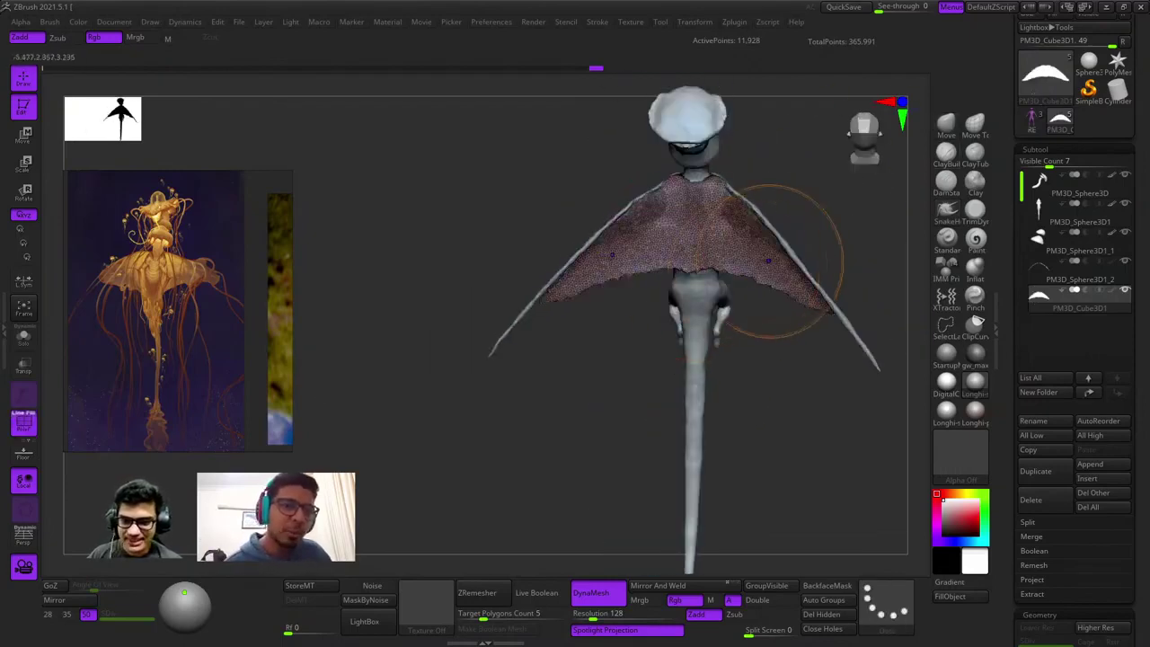
Hide the polygon wireframe and pull a long, thin strand down and outward from the membrane's trailing edge.
{"action": "right_click", "coordinate": [588, 362]}
{"action": "key", "text": "shift+f"}
{"action": "right_click_drag", "start_coordinate": [633, 243], "coordinate": [661, 342], "text": "alt"}
{"action": "right_click", "coordinate": [662, 341]}
{"action": "left_click_drag", "start_coordinate": [742, 245], "coordinate": [732, 268]}
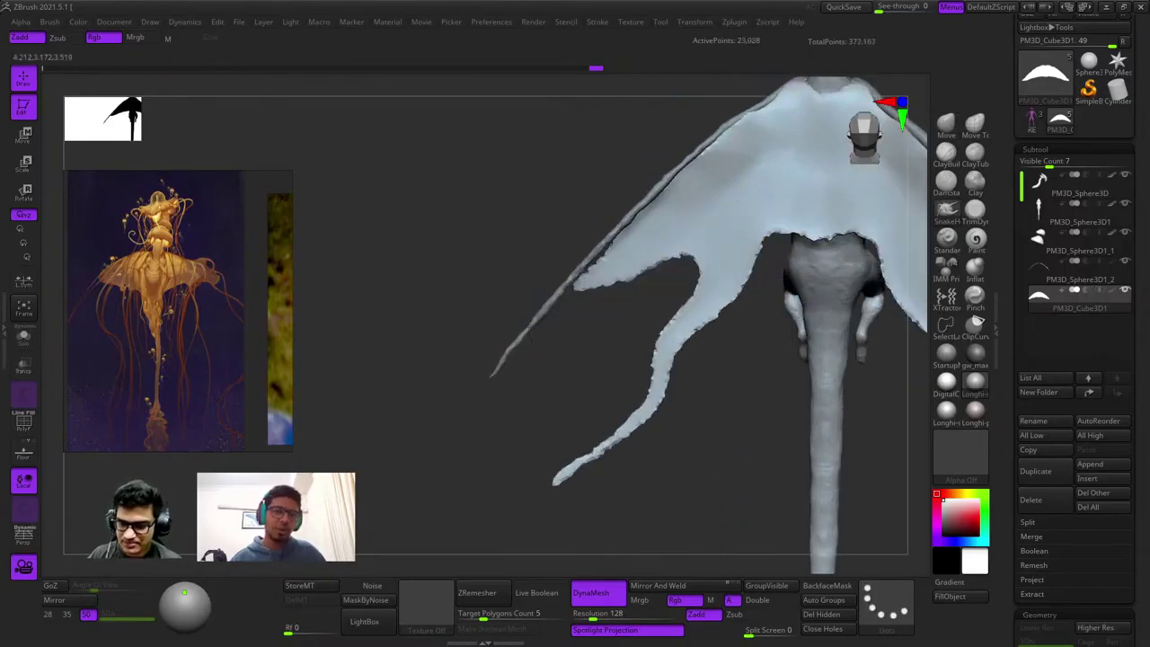
{"action": "left_click_drag", "start_coordinate": [558, 480], "coordinate": [570, 490]}
Try to rework the notch between wing tip and strand at a coarser mesh density, and undo the last change.
{"action": "right_click_drag", "start_coordinate": [692, 314], "coordinate": [660, 293], "text": "alt"}
{"action": "right_click", "coordinate": [659, 293]}
{"action": "left_click_drag", "start_coordinate": [539, 278], "coordinate": [579, 318], "text": "ctrl"}
{"action": "right_click_drag", "start_coordinate": [718, 180], "coordinate": [733, 205], "text": "ctrl"}
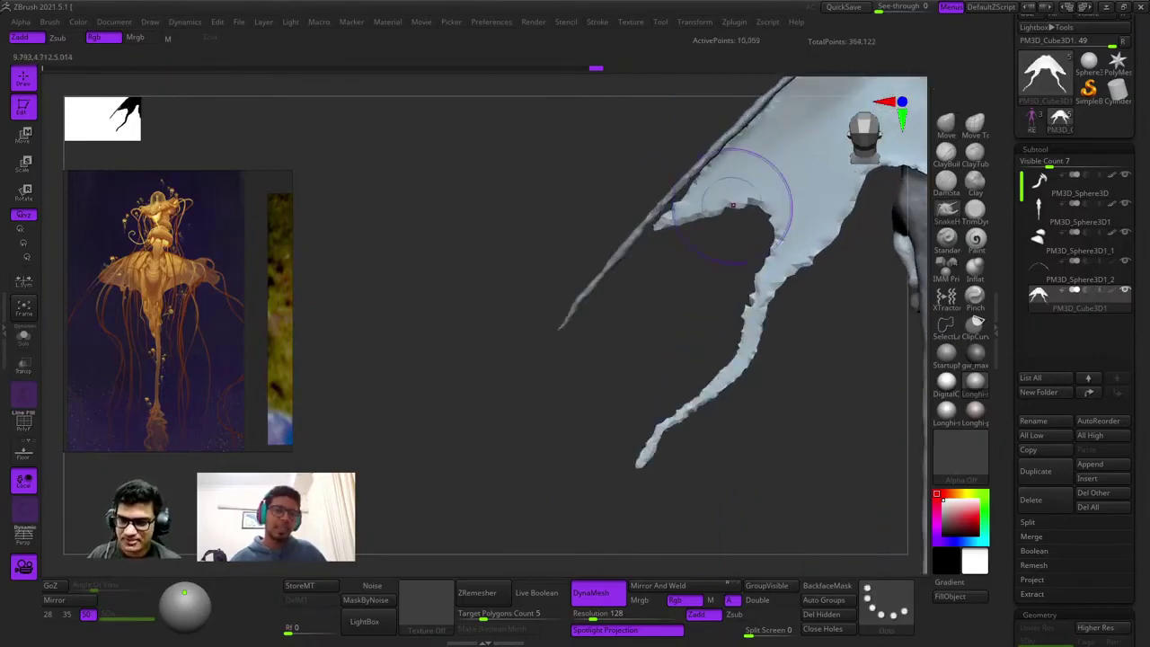
{"action": "key", "text": "ctrl+z"}
Check the Sculptris Pro options and try a close-up stroke on the membrane with the wireframe displayed, undoing it.
{"action": "left_click", "coordinate": [630, 21]}
{"action": "mouse_move", "coordinate": [598, 21]}
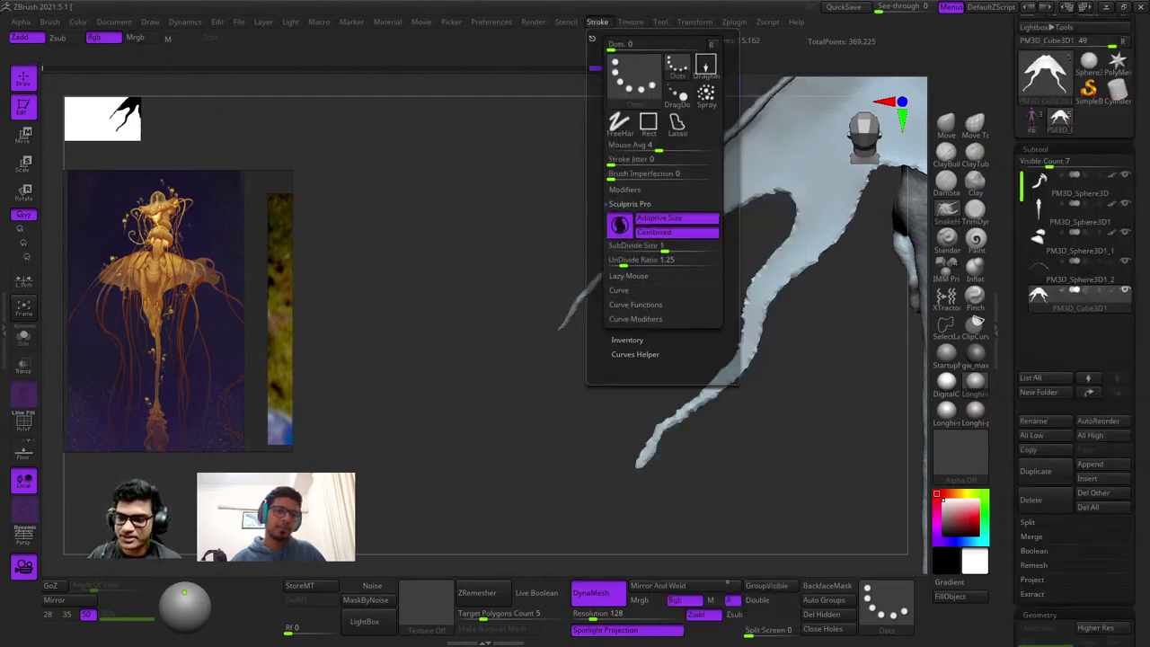
{"action": "mouse_move", "coordinate": [796, 208]}
{"action": "right_mouse_down", "text": "ctrl"}
{"action": "mouse_move", "coordinate": [782, 237]}
{"action": "mouse_move", "coordinate": [722, 243]}
{"action": "mouse_move", "coordinate": [749, 215]}
{"action": "right_mouse_up", "text": "ctrl"}
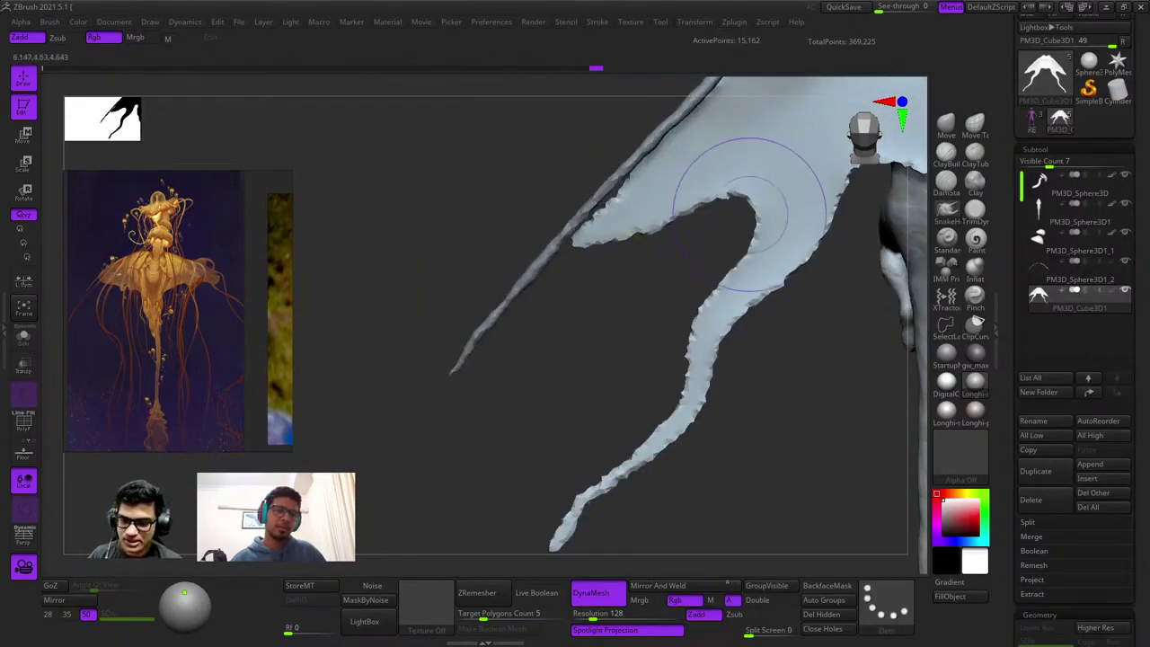
{"action": "scroll", "coordinate": [706, 218], "scroll_direction": "up", "scroll_amount": 1}
{"action": "scroll", "coordinate": [698, 225], "scroll_direction": "up", "scroll_amount": 4}
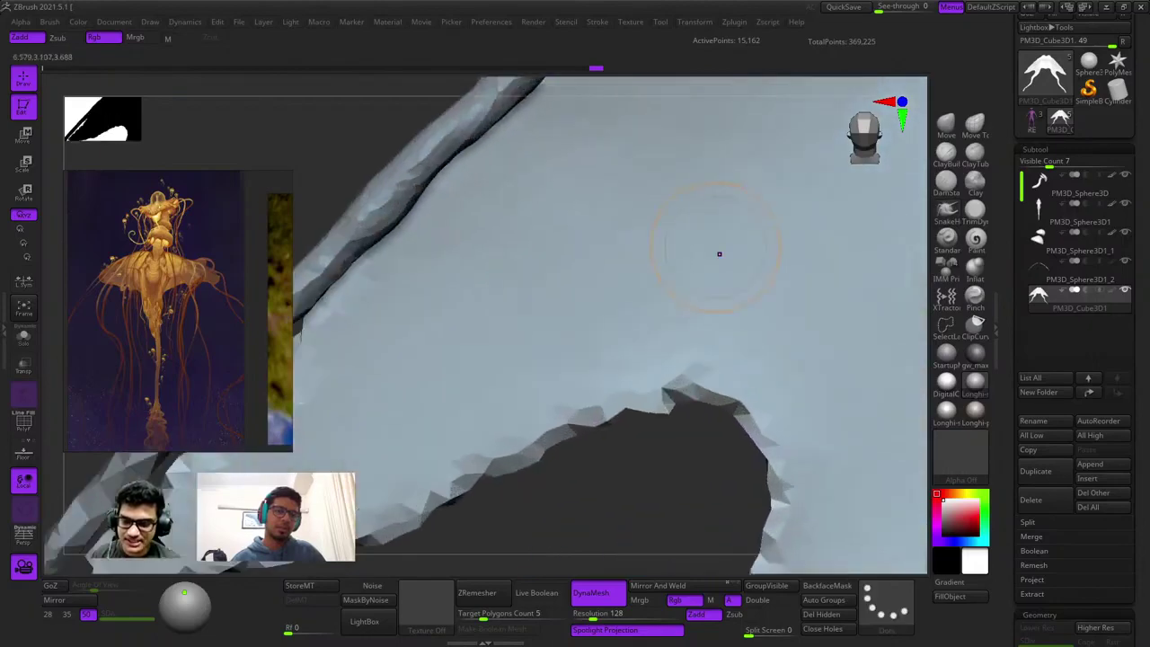
{"action": "key", "text": "shift+f"}
{"action": "left_click_drag", "start_coordinate": [659, 236], "coordinate": [649, 319]}
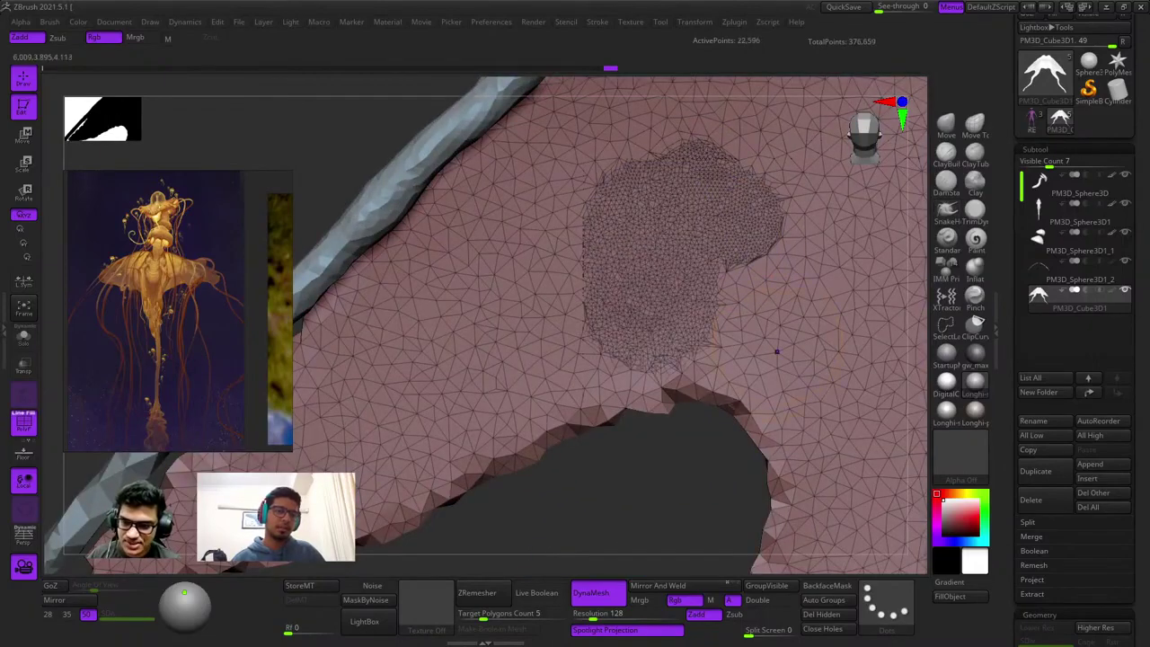
{"action": "right_click_drag", "start_coordinate": [649, 319], "coordinate": [673, 279], "text": "ctrl"}
{"action": "key", "text": "ctrl+z"}
Try further test strokes above the notch at a different zoom level, undo them and hide the wireframe.
{"action": "left_click_drag", "start_coordinate": [705, 256], "coordinate": [716, 318]}
{"action": "mouse_move", "coordinate": [716, 318]}
{"action": "right_mouse_down", "text": "ctrl"}
{"action": "mouse_move", "coordinate": [701, 346]}
{"action": "mouse_move", "coordinate": [670, 329]}
{"action": "mouse_move", "coordinate": [717, 211]}
{"action": "right_mouse_up", "text": "ctrl"}
{"action": "key", "text": "ctrl+z"}
{"action": "key", "text": "ctrl+z"}
{"action": "key", "text": "shift+f"}
Pull the membrane above the notch downward and outward to lengthen the wing beneath the tentacle.
{"action": "left_click_drag", "start_coordinate": [703, 251], "coordinate": [633, 346]}
{"action": "right_click_drag", "start_coordinate": [633, 345], "coordinate": [719, 265], "text": "alt"}
{"action": "right_click_drag", "start_coordinate": [719, 265], "coordinate": [688, 221], "text": "ctrl"}
{"action": "mouse_move", "coordinate": [689, 221]}
{"action": "left_mouse_down"}
{"action": "mouse_move", "coordinate": [581, 331]}
{"action": "mouse_move", "coordinate": [551, 337]}
{"action": "left_mouse_up"}
{"action": "right_click_drag", "start_coordinate": [552, 338], "coordinate": [705, 257], "text": "alt"}
Display the wireframe and stretch the wing's outer end further along the tentacle while filling its edge.
{"action": "key", "text": "shift+f"}
{"action": "left_click_drag", "start_coordinate": [701, 200], "coordinate": [680, 205]}
{"action": "key", "text": "shift+f"}
{"action": "key", "text": "shift+f"}
{"action": "left_click_drag", "start_coordinate": [609, 287], "coordinate": [454, 434]}
{"action": "mouse_move", "coordinate": [585, 266]}
{"action": "left_mouse_down"}
{"action": "mouse_move", "coordinate": [449, 388]}
{"action": "mouse_move", "coordinate": [691, 126]}
{"action": "left_mouse_up"}
{"action": "left_click_drag", "start_coordinate": [635, 77], "coordinate": [571, 203], "text": "alt"}
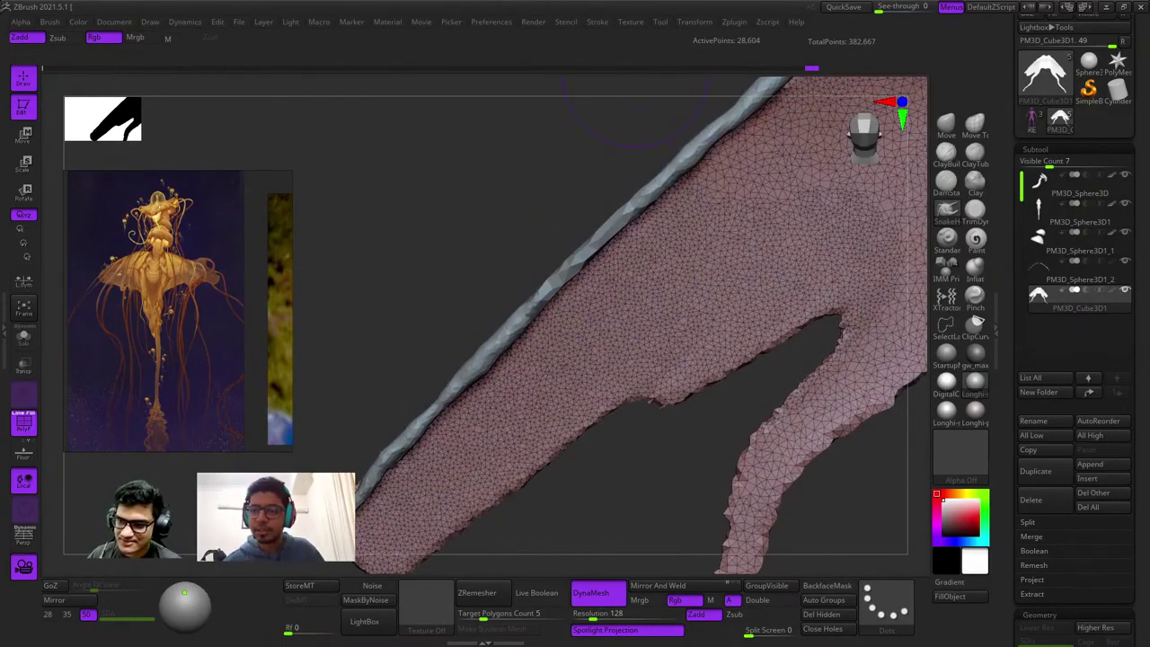
Try a long pull on the wing with Sculptris Pro switched off, undo it and reopen the Sculptris Pro options.
{"action": "left_click", "coordinate": [597, 21]}
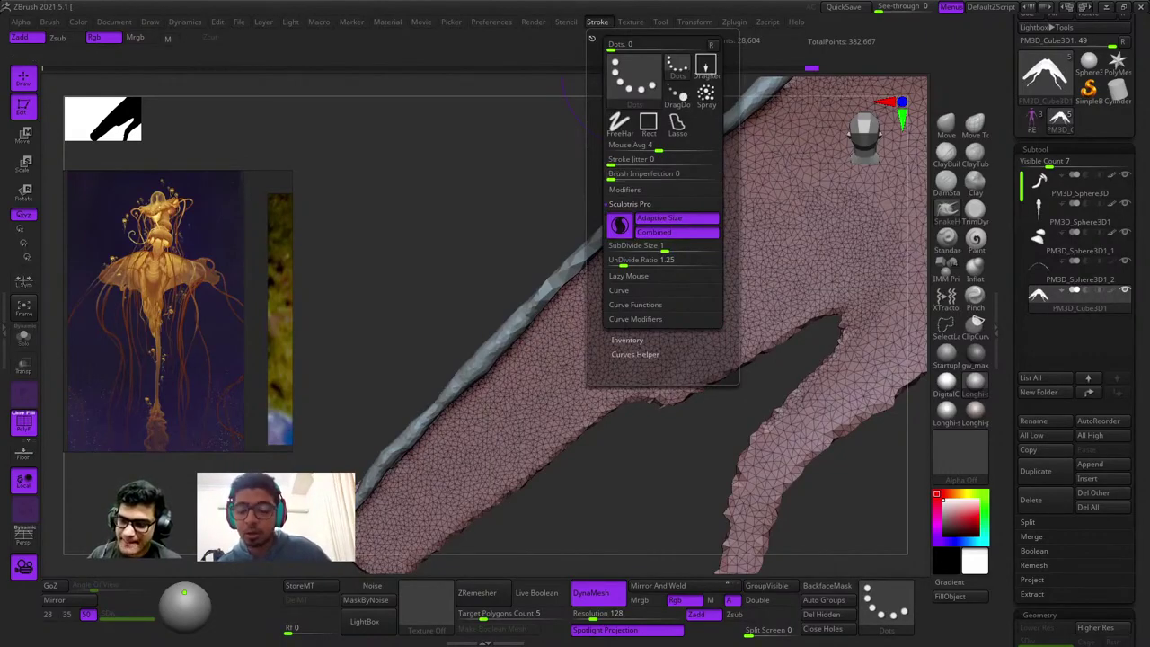
{"action": "left_click", "coordinate": [598, 22]}
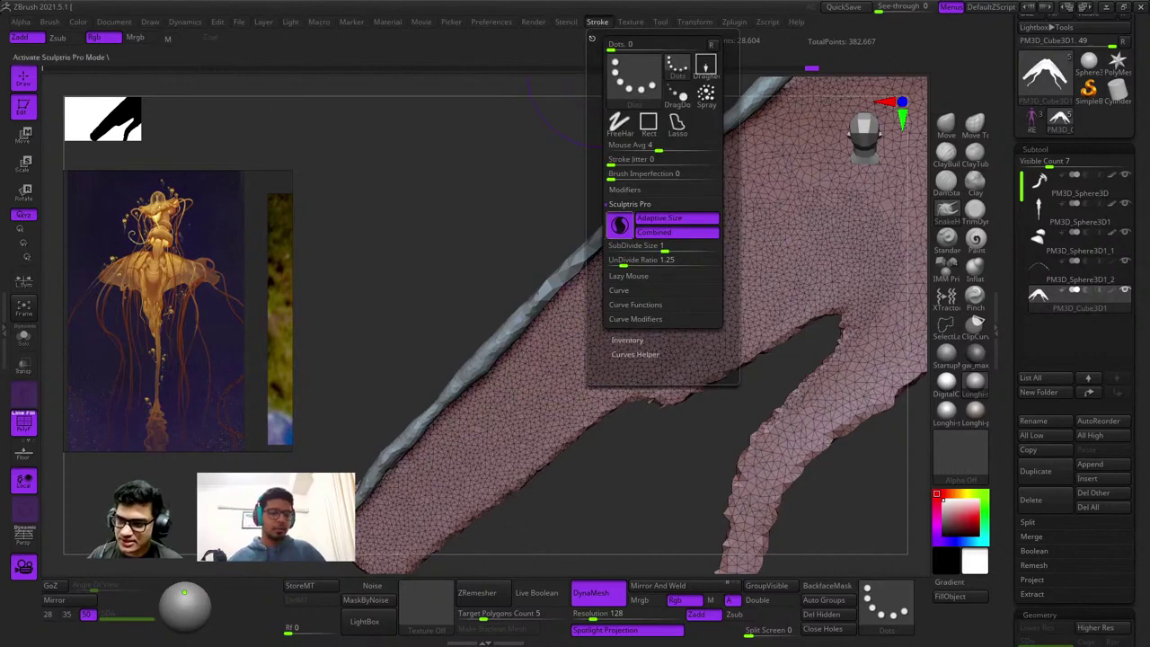
{"action": "left_click", "coordinate": [619, 225]}
{"action": "mouse_move", "coordinate": [620, 292]}
{"action": "left_mouse_down"}
{"action": "mouse_move", "coordinate": [633, 360]}
{"action": "mouse_move", "coordinate": [562, 516]}
{"action": "mouse_move", "coordinate": [485, 574]}
{"action": "left_mouse_up"}
{"action": "key", "text": "ctrl+z"}
{"action": "left_click", "coordinate": [597, 21]}
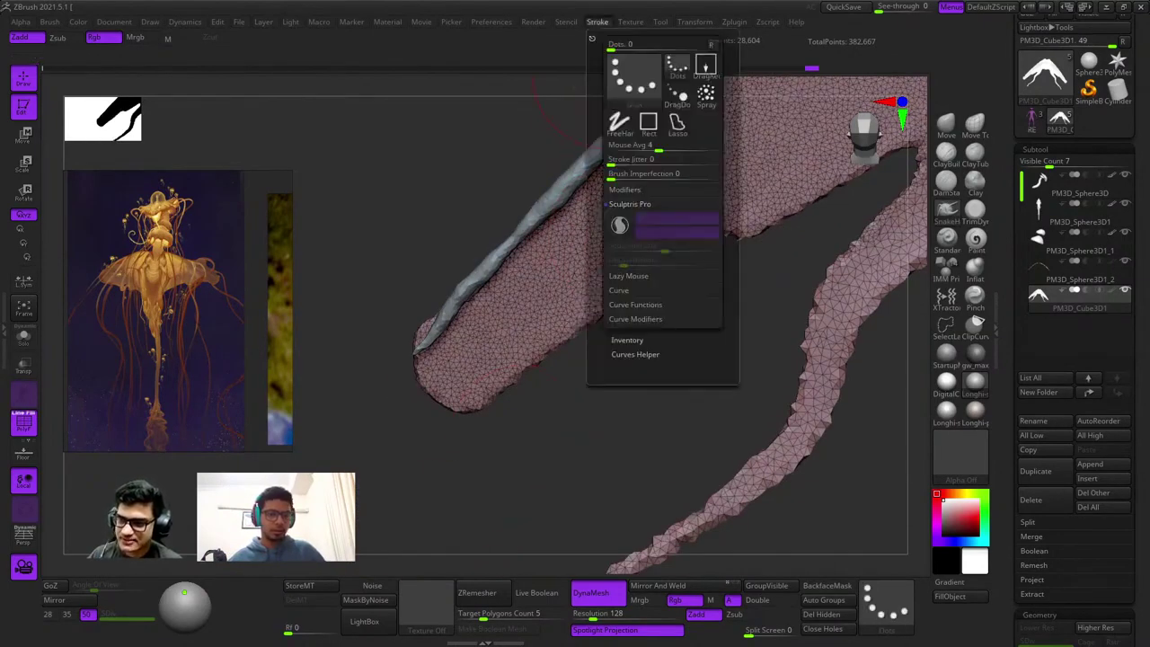
Adjust the draw size, pull a lobe down from the wing's outer end and smooth it.
{"action": "right_click", "coordinate": [552, 384]}
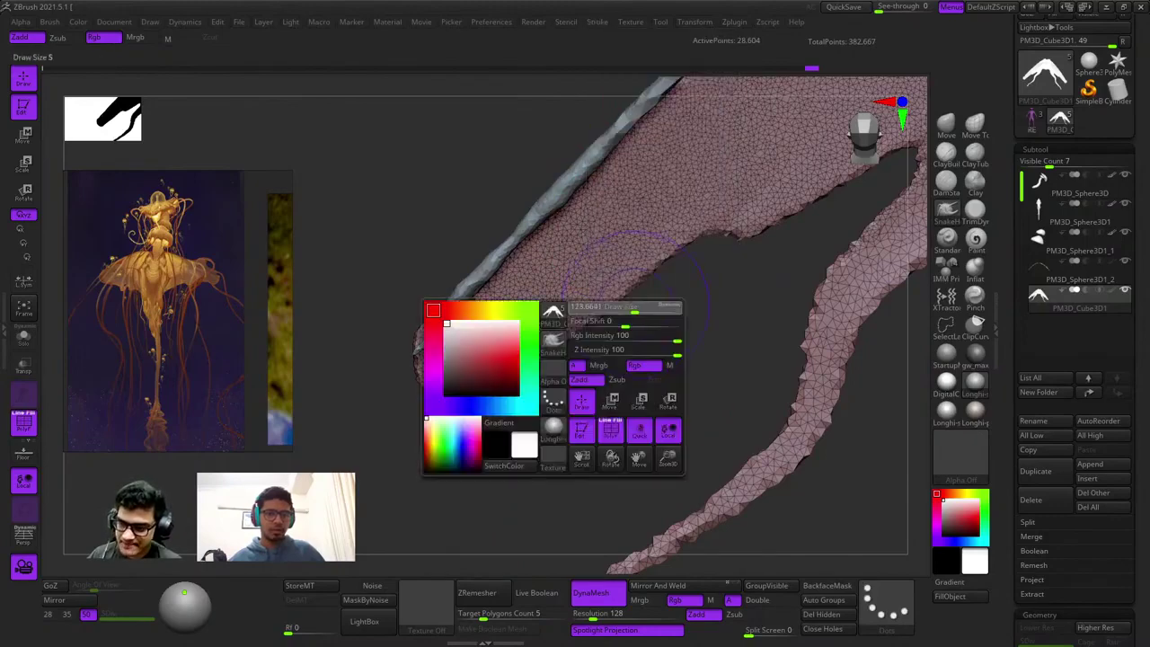
{"action": "left_click_drag", "start_coordinate": [612, 285], "coordinate": [621, 438]}
{"action": "left_click_drag", "start_coordinate": [587, 339], "coordinate": [598, 325], "text": "shift"}
{"action": "mouse_move", "coordinate": [604, 319]}
{"action": "right_mouse_down", "text": "alt"}
{"action": "mouse_move", "coordinate": [644, 238]}
{"action": "mouse_move", "coordinate": [665, 297]}
{"action": "mouse_move", "coordinate": [641, 246]}
{"action": "mouse_move", "coordinate": [645, 265]}
{"action": "mouse_move", "coordinate": [662, 270]}
{"action": "mouse_move", "coordinate": [651, 291]}
{"action": "right_mouse_up", "text": "alt"}
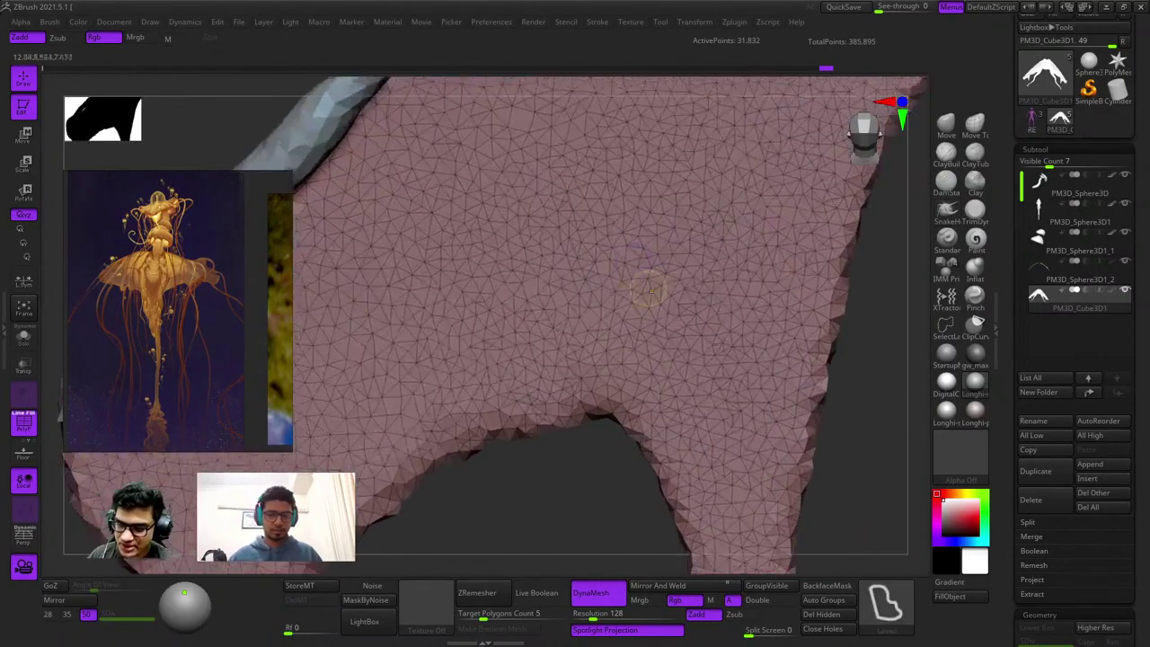
Try another pull on the new lobe and a coarse smoothing of the wing end, undoing both.
{"action": "left_click_drag", "start_coordinate": [690, 296], "coordinate": [735, 429]}
{"action": "key", "text": "ctrl+z"}
{"action": "right_click_drag", "start_coordinate": [658, 298], "coordinate": [665, 270], "text": "ctrl"}
{"action": "left_click_drag", "start_coordinate": [665, 270], "coordinate": [653, 328], "text": "shift"}
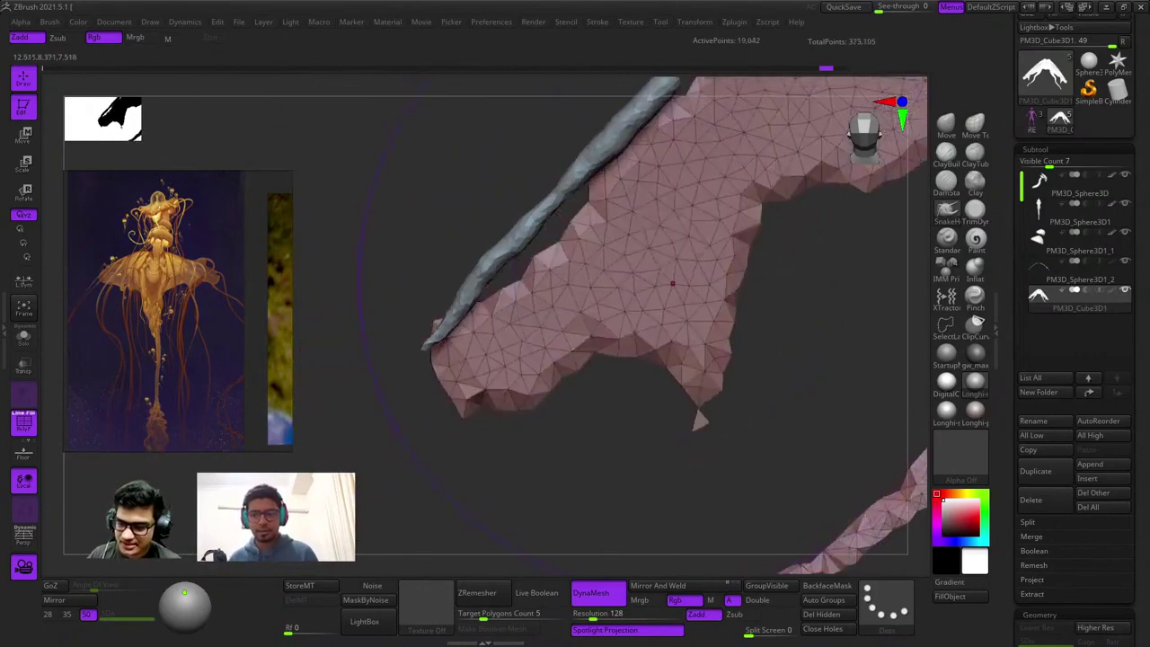
{"action": "mouse_move", "coordinate": [653, 328]}
{"action": "right_mouse_down", "text": "ctrl"}
{"action": "mouse_move", "coordinate": [611, 297]}
{"action": "mouse_move", "coordinate": [670, 322]}
{"action": "right_mouse_up", "text": "ctrl"}
{"action": "key", "text": "ctrl+z"}
Adjust the draw size and smooth the drooping lobe into a broad, blunt outer wing end.
{"action": "key", "text": "space"}
{"action": "left_click", "coordinate": [675, 319]}
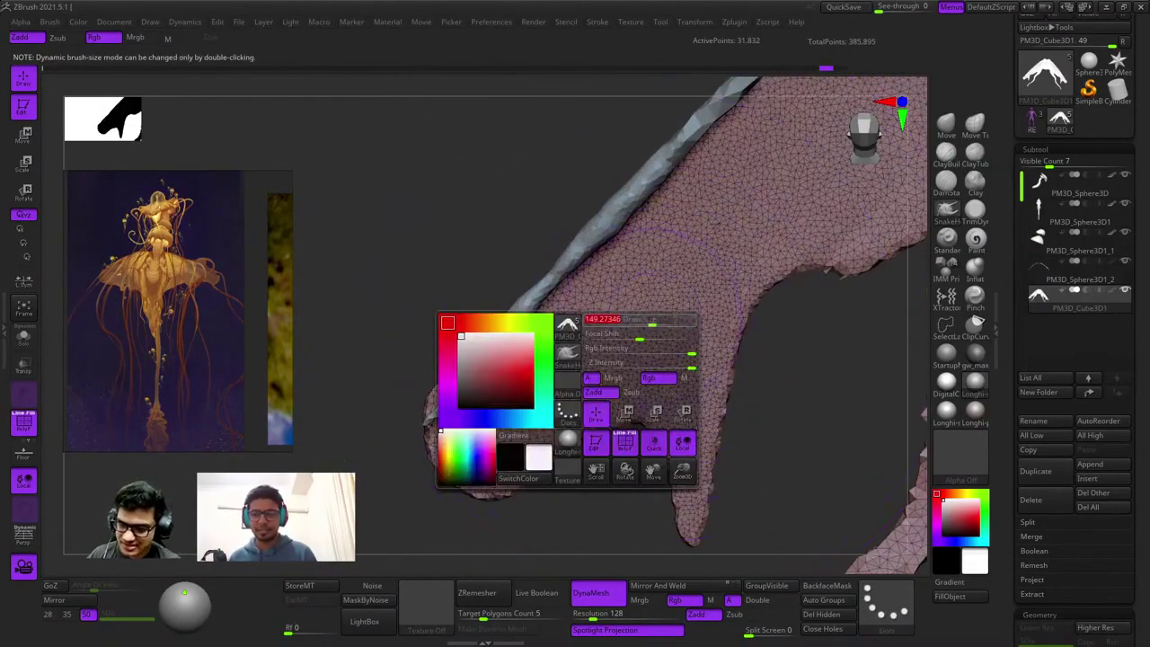
{"action": "mouse_move", "coordinate": [702, 388]}
{"action": "right_mouse_down", "text": "alt"}
{"action": "mouse_move", "coordinate": [647, 260]}
{"action": "mouse_move", "coordinate": [584, 301]}
{"action": "right_mouse_up", "text": "alt"}
{"action": "left_click_drag", "start_coordinate": [580, 306], "coordinate": [579, 356], "text": "shift"}
{"action": "right_click_drag", "start_coordinate": [579, 355], "coordinate": [573, 339], "text": "ctrl"}
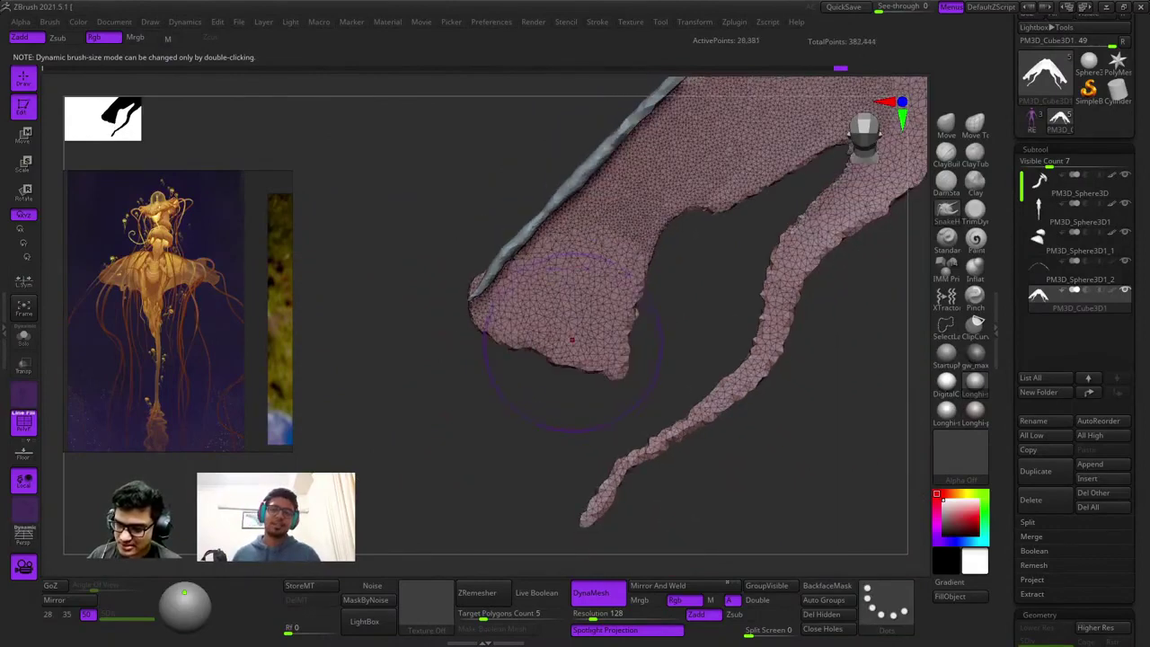
{"action": "left_click_drag", "start_coordinate": [572, 340], "coordinate": [564, 354]}
Pull the inner trailing edge down toward the strand to fill the gap and widen the wing.
{"action": "mouse_move", "coordinate": [647, 287]}
{"action": "right_mouse_down"}
{"action": "mouse_move", "coordinate": [680, 231]}
{"action": "mouse_move", "coordinate": [682, 279]}
{"action": "right_mouse_up"}
{"action": "mouse_move", "coordinate": [799, 194]}
{"action": "left_mouse_down"}
{"action": "mouse_move", "coordinate": [778, 257]}
{"action": "mouse_move", "coordinate": [791, 261]}
{"action": "mouse_move", "coordinate": [663, 312]}
{"action": "mouse_move", "coordinate": [667, 359]}
{"action": "mouse_move", "coordinate": [633, 406]}
{"action": "mouse_move", "coordinate": [678, 391]}
{"action": "left_mouse_up"}
{"action": "right_click_drag", "start_coordinate": [679, 446], "coordinate": [687, 295], "text": "alt"}
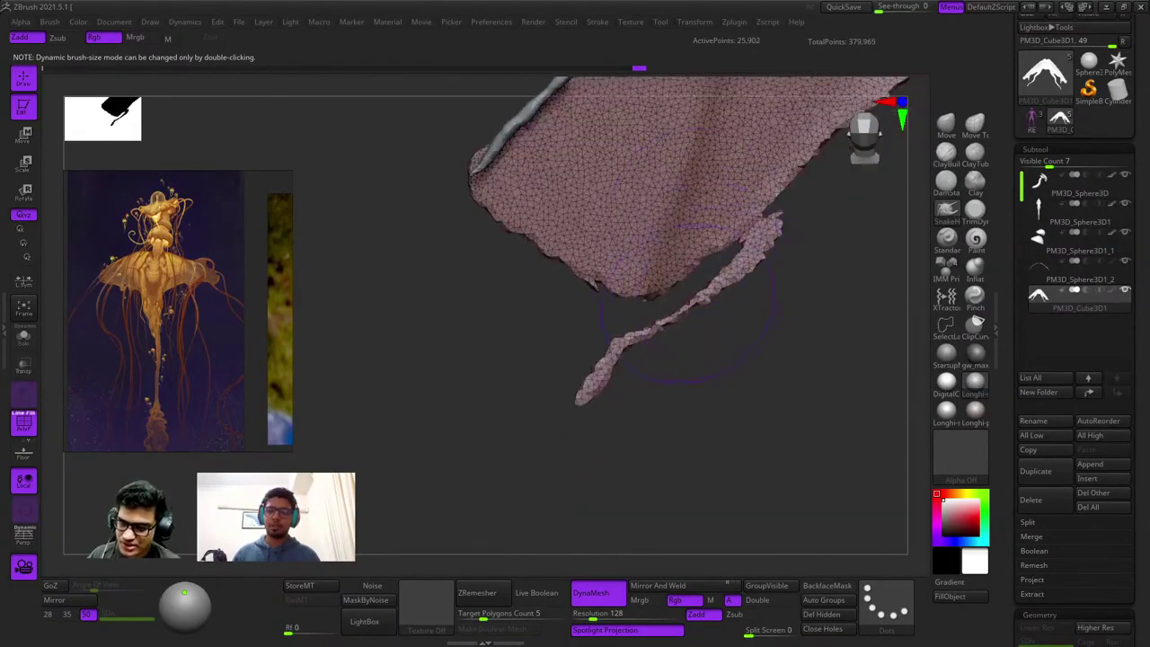
{"action": "key", "text": "shift+f"}
{"action": "key", "text": "shift+f"}
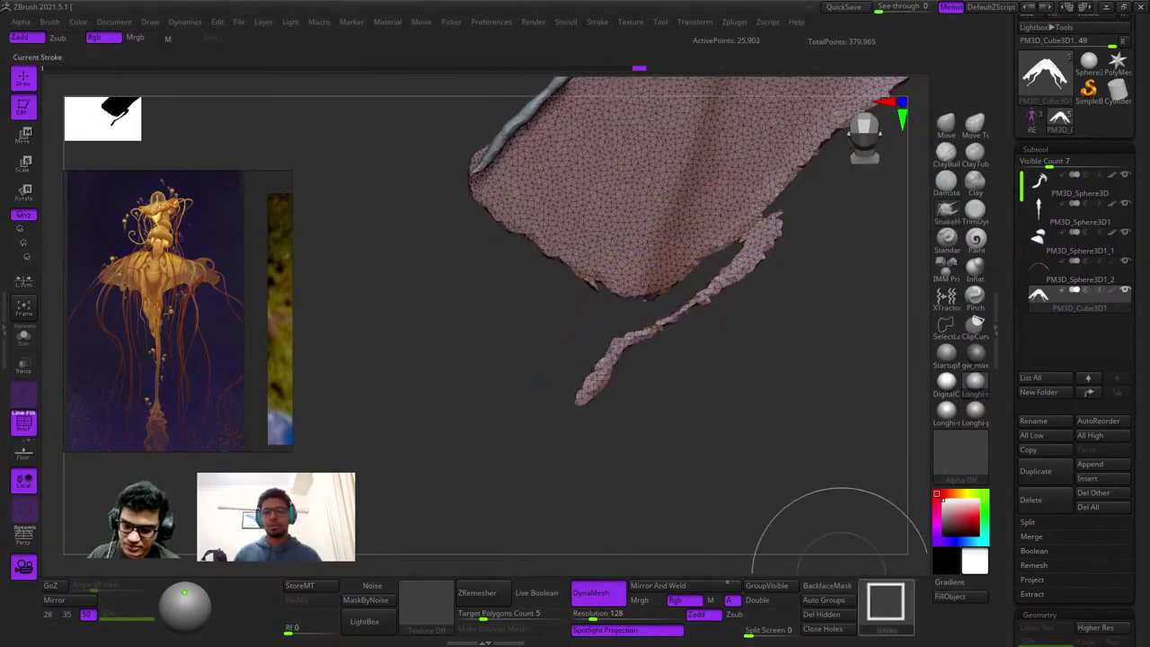
Hide the leftover strand with a lasso selection and delete the hidden geometry.
{"action": "left_click", "coordinate": [884, 602], "text": "ctrl+shift"}
{"action": "left_click", "coordinate": [885, 500], "text": "ctrl+shift"}
{"action": "left_click_drag", "start_coordinate": [615, 447], "coordinate": [523, 366], "text": "ctrl+alt+shift"}
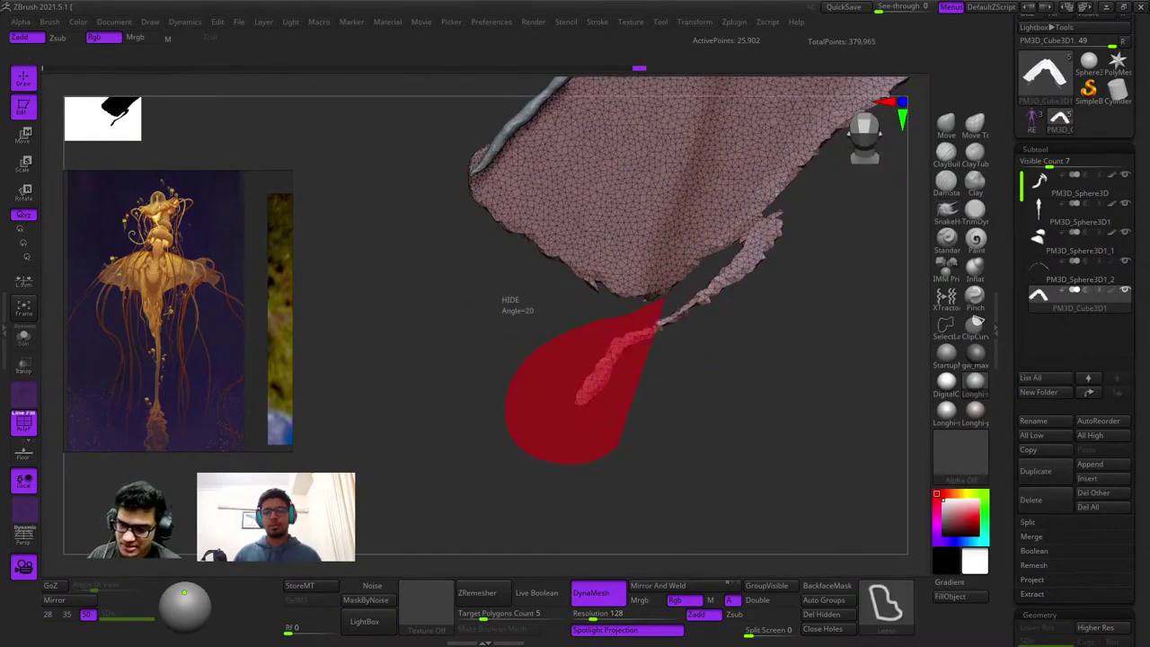
{"action": "left_click_drag", "start_coordinate": [809, 190], "coordinate": [800, 215], "text": "ctrl+shift"}
{"action": "left_click_drag", "start_coordinate": [762, 444], "coordinate": [744, 435], "text": "ctrl+shift"}
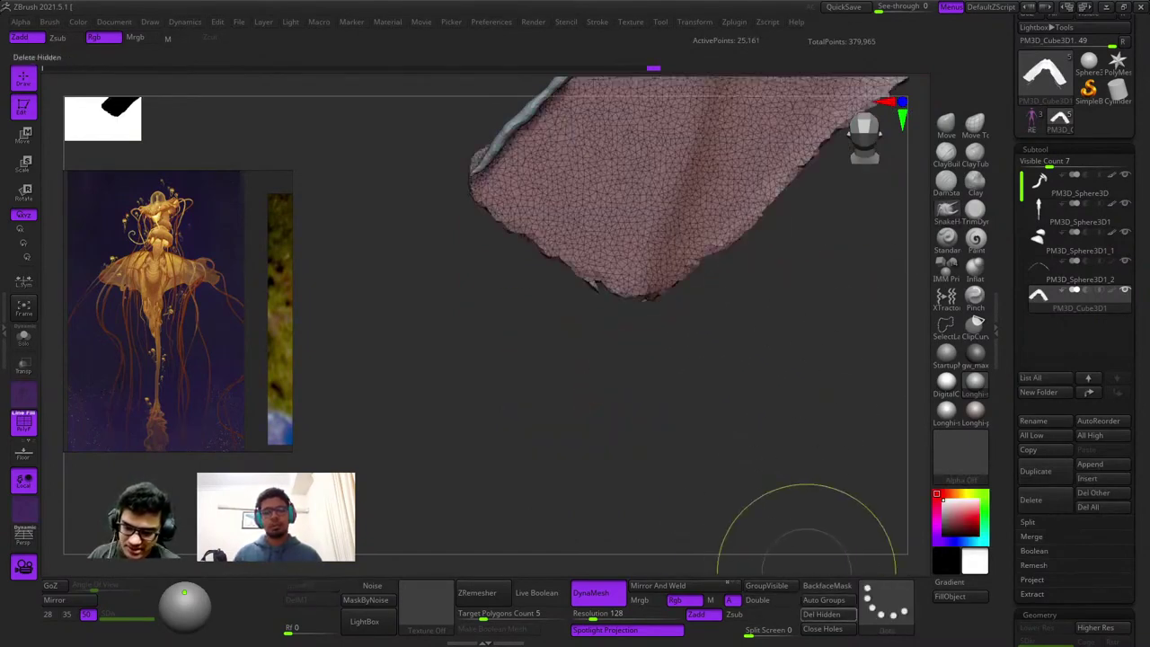
{"action": "mouse_move", "coordinate": [805, 540]}
{"action": "left_mouse_down", "text": "alt"}
{"action": "mouse_move", "coordinate": [628, 562]}
{"action": "mouse_move", "coordinate": [619, 503]}
{"action": "left_mouse_up", "text": "alt"}
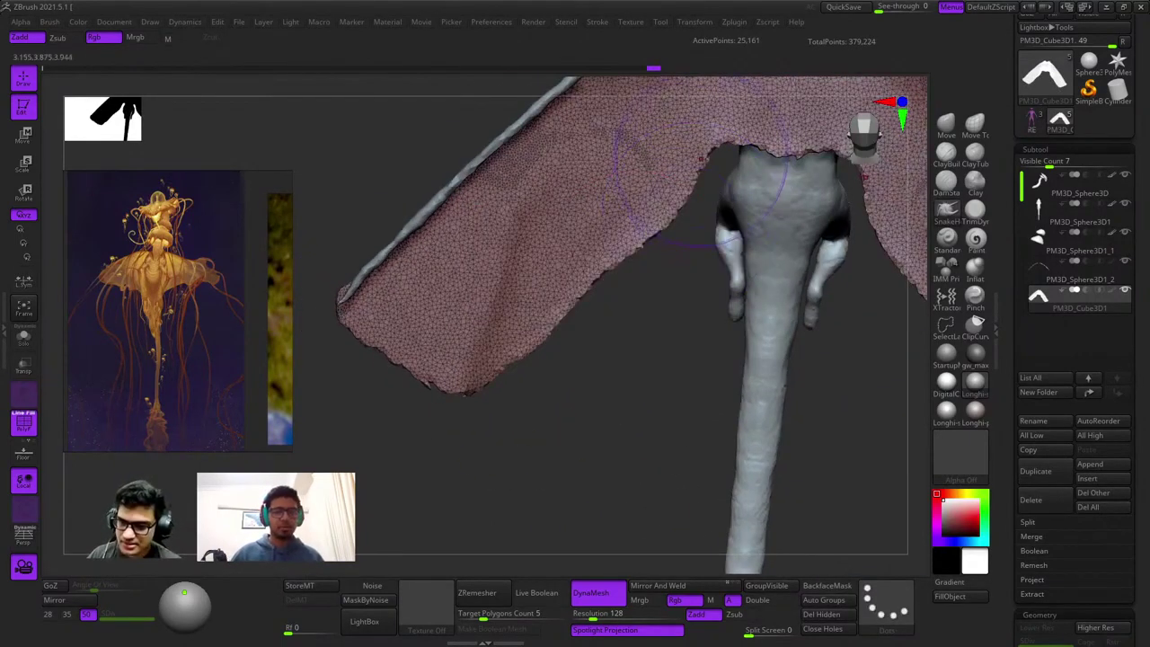
Pull the membrane's trailing edge down over the hips and extend the sections on both sides of the tail.
{"action": "mouse_move", "coordinate": [706, 135]}
{"action": "left_mouse_down"}
{"action": "mouse_move", "coordinate": [746, 166]}
{"action": "mouse_move", "coordinate": [783, 175]}
{"action": "mouse_move", "coordinate": [782, 301]}
{"action": "left_mouse_up"}
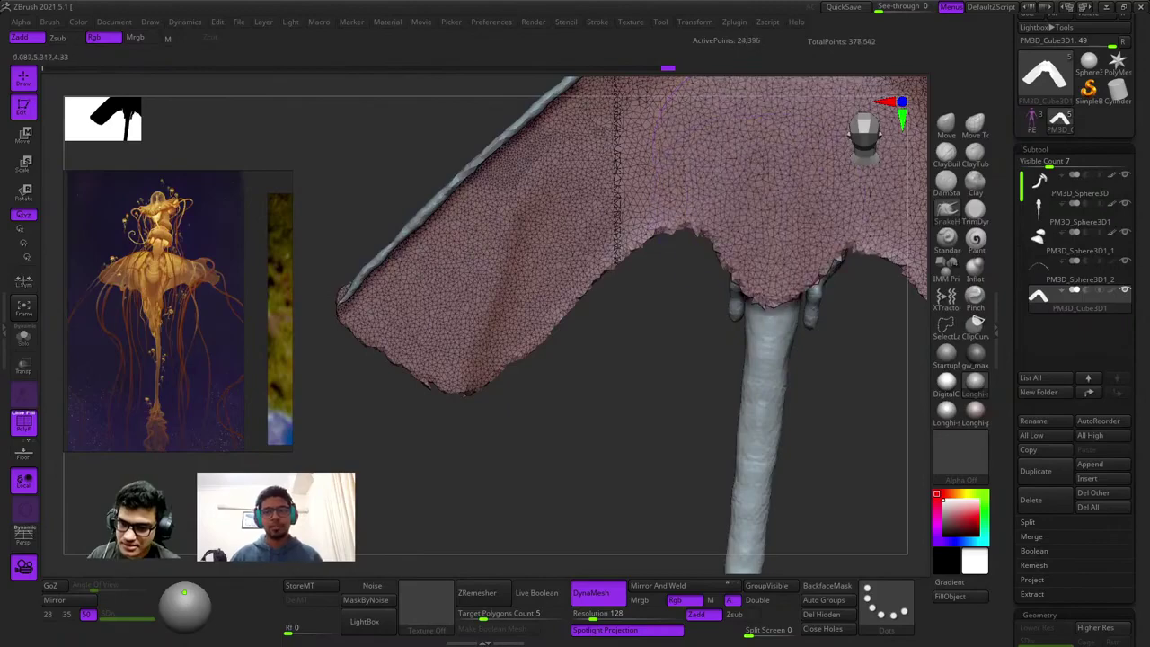
{"action": "left_click_drag", "start_coordinate": [853, 233], "coordinate": [858, 274]}
{"action": "right_click_drag", "start_coordinate": [683, 269], "coordinate": [670, 227]}
{"action": "left_click_drag", "start_coordinate": [669, 228], "coordinate": [666, 272]}
{"action": "right_click_drag", "start_coordinate": [666, 273], "coordinate": [584, 305]}
Draw the trailing edge further down into draping lobes so the membrane forms a skirt over the back.
{"action": "left_click_drag", "start_coordinate": [562, 279], "coordinate": [604, 368]}
{"action": "mouse_move", "coordinate": [724, 278]}
{"action": "left_mouse_down"}
{"action": "mouse_move", "coordinate": [717, 345]}
{"action": "mouse_move", "coordinate": [668, 360]}
{"action": "mouse_move", "coordinate": [754, 395]}
{"action": "left_mouse_up"}
{"action": "mouse_move", "coordinate": [755, 395]}
{"action": "right_mouse_down", "text": "alt"}
{"action": "mouse_move", "coordinate": [718, 305]}
{"action": "mouse_move", "coordinate": [732, 313]}
{"action": "right_mouse_up", "text": "alt"}
{"action": "left_click_drag", "start_coordinate": [732, 313], "coordinate": [746, 369]}
{"action": "right_click_drag", "start_coordinate": [746, 368], "coordinate": [721, 253], "text": "ctrl"}
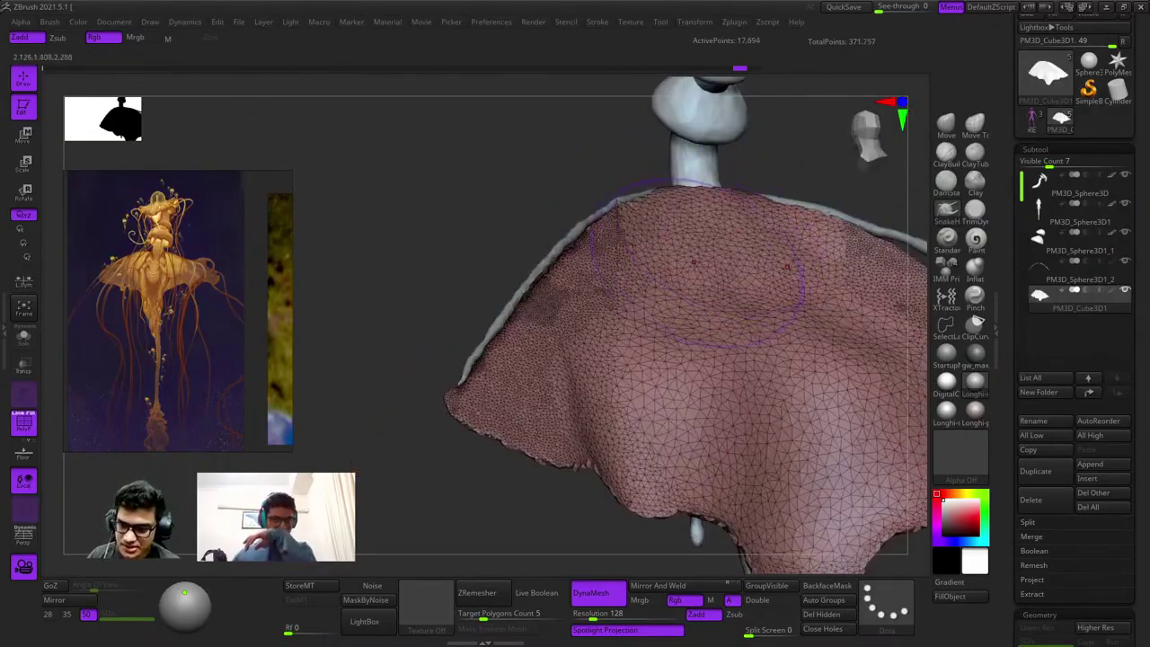
Reshape the upper membrane and pull its leading edge up against the shoulder tentacles.
{"action": "left_click_drag", "start_coordinate": [696, 261], "coordinate": [654, 261]}
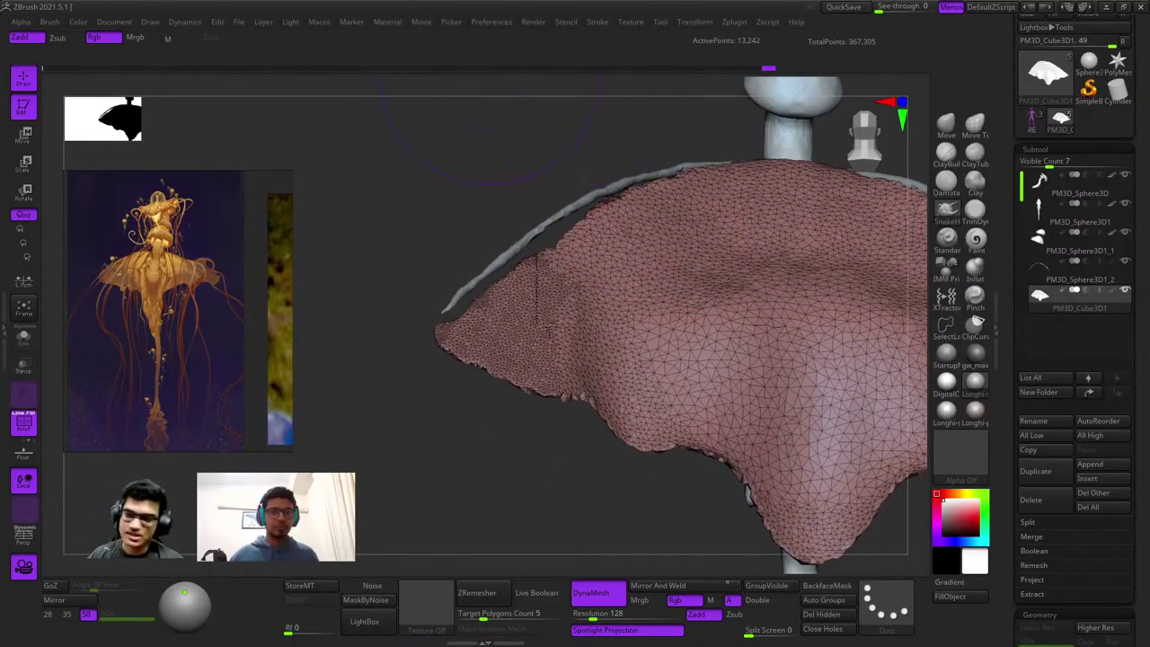
{"action": "left_click_drag", "start_coordinate": [593, 179], "coordinate": [643, 207]}
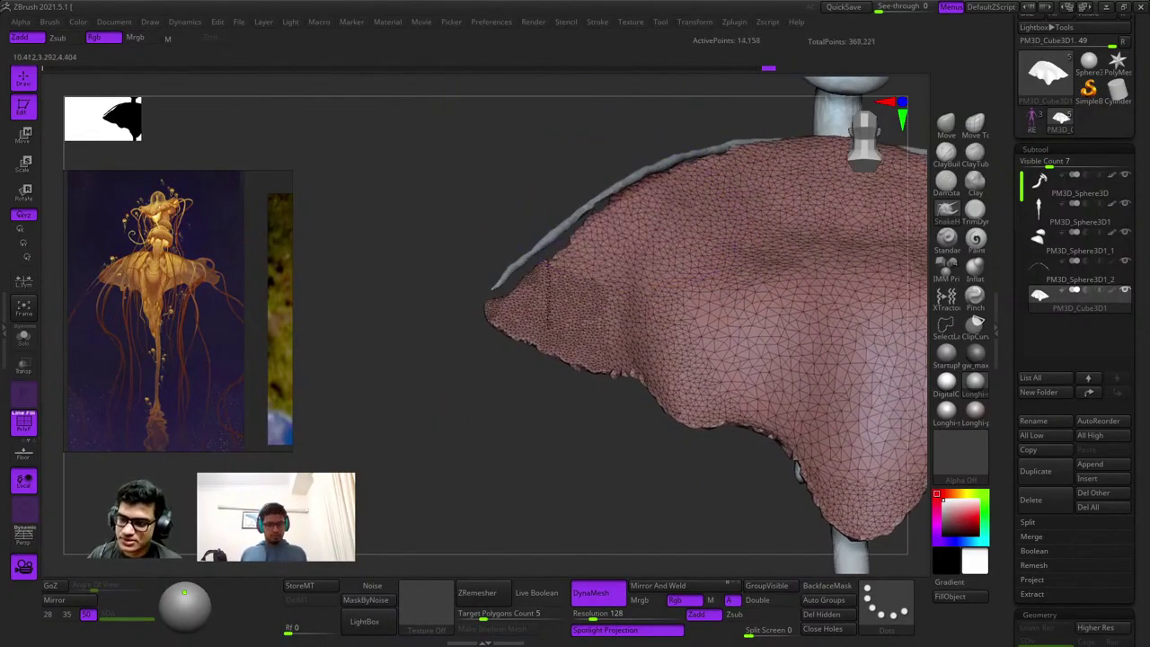
{"action": "mouse_move", "coordinate": [683, 173]}
{"action": "left_mouse_down"}
{"action": "mouse_move", "coordinate": [710, 184]}
{"action": "mouse_move", "coordinate": [794, 151]}
{"action": "left_mouse_up"}
{"action": "right_click", "coordinate": [735, 153]}
{"action": "right_click_drag", "start_coordinate": [795, 151], "coordinate": [654, 187], "text": "ctrl"}
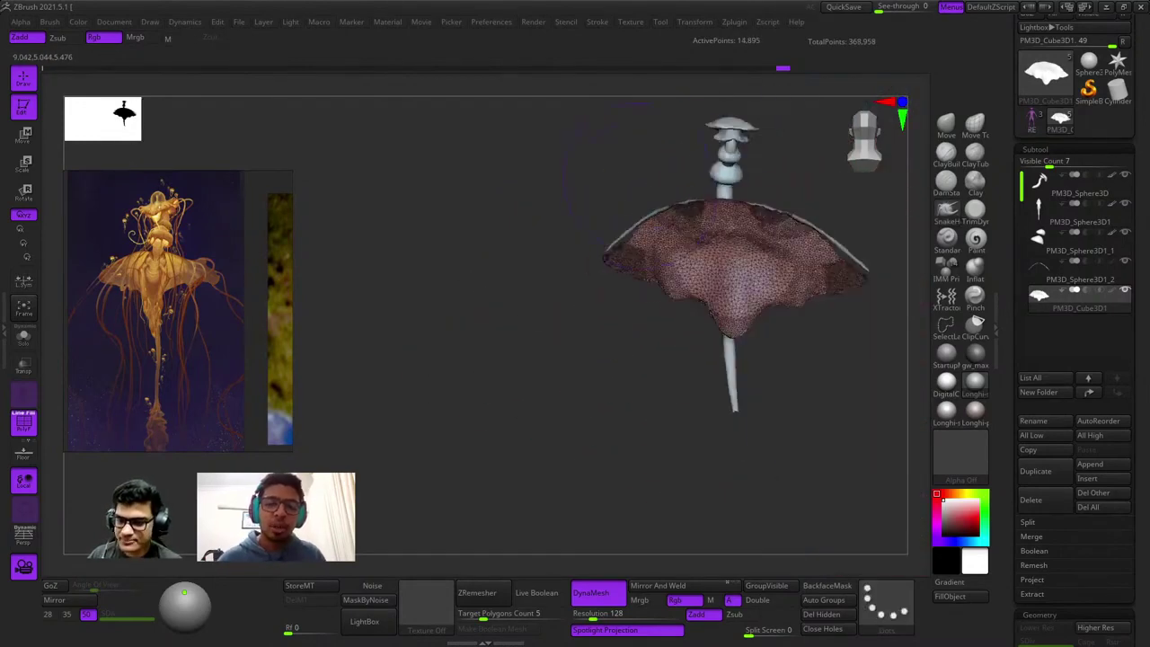
Hide the wireframe and rework the pointed center of the trailing edge into a more even hem above the tail.
{"action": "key", "text": "shift+f"}
{"action": "left_click_drag", "start_coordinate": [719, 257], "coordinate": [575, 250], "text": "alt"}
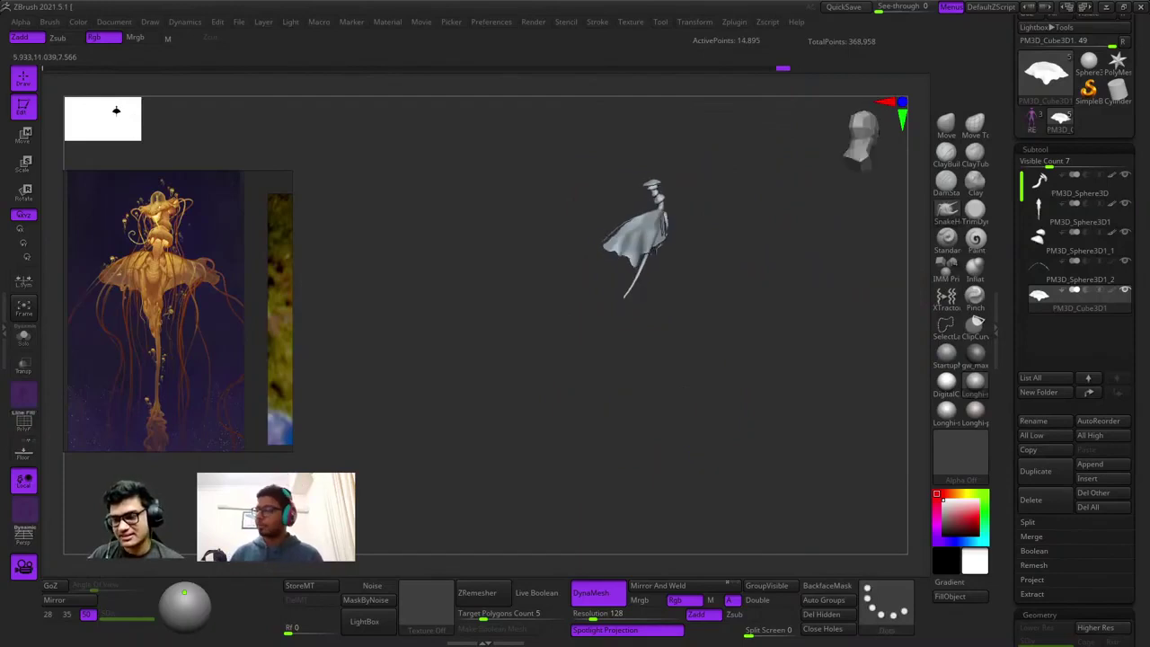
{"action": "mouse_move", "coordinate": [575, 360]}
{"action": "right_mouse_down"}
{"action": "mouse_move", "coordinate": [641, 362]}
{"action": "mouse_move", "coordinate": [642, 431]}
{"action": "right_mouse_up"}
{"action": "right_click_drag", "start_coordinate": [593, 270], "coordinate": [663, 237]}
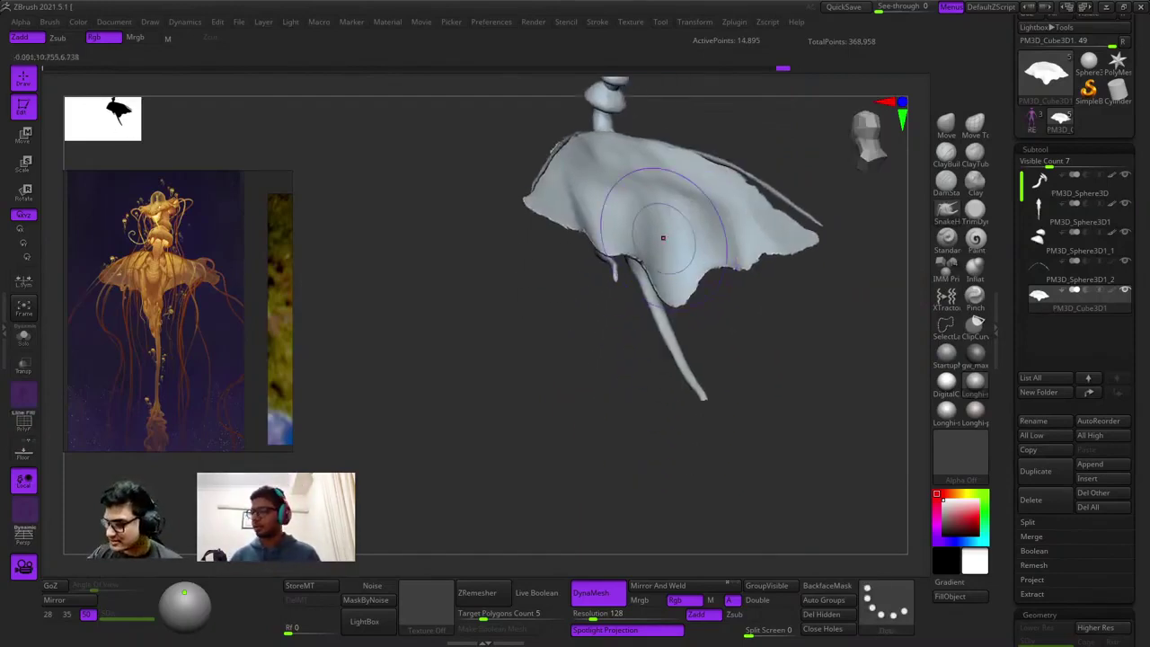
{"action": "mouse_move", "coordinate": [663, 238]}
{"action": "left_mouse_down"}
{"action": "mouse_move", "coordinate": [709, 236]}
{"action": "mouse_move", "coordinate": [684, 304]}
{"action": "left_mouse_up"}
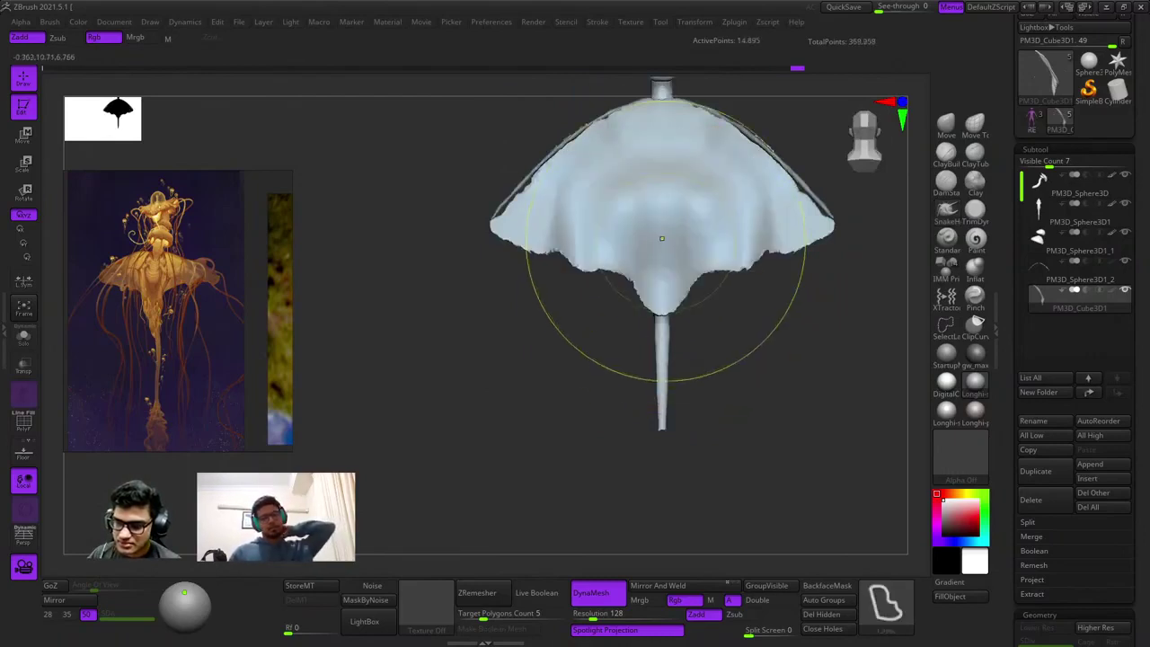
{"action": "right_click_drag", "start_coordinate": [662, 238], "coordinate": [660, 368], "text": "ctrl"}
{"action": "left_click_drag", "start_coordinate": [672, 278], "coordinate": [656, 318]}
{"action": "mouse_move", "coordinate": [655, 319]}
{"action": "right_mouse_down", "text": "ctrl"}
{"action": "mouse_move", "coordinate": [665, 373]}
{"action": "mouse_move", "coordinate": [593, 266]}
{"action": "mouse_move", "coordinate": [629, 345]}
{"action": "right_mouse_up", "text": "ctrl"}
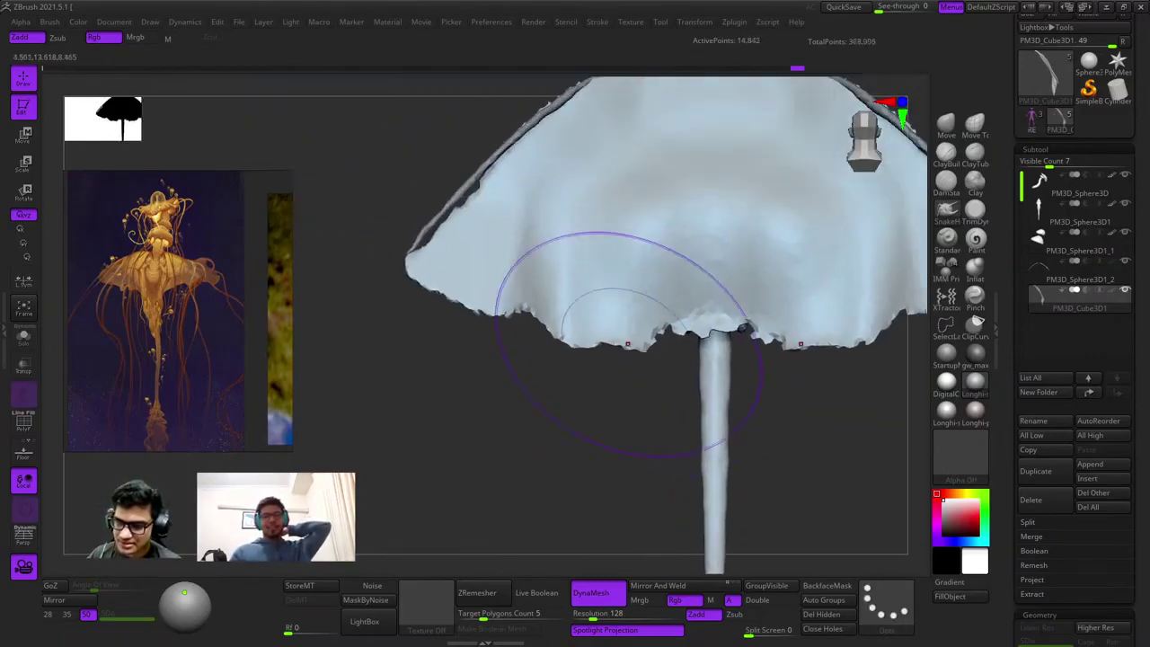
Reshape the wing tips and leading edges with a large brush, following the tentacles' curve.
{"action": "right_click_drag", "start_coordinate": [551, 298], "coordinate": [620, 359], "text": "alt"}
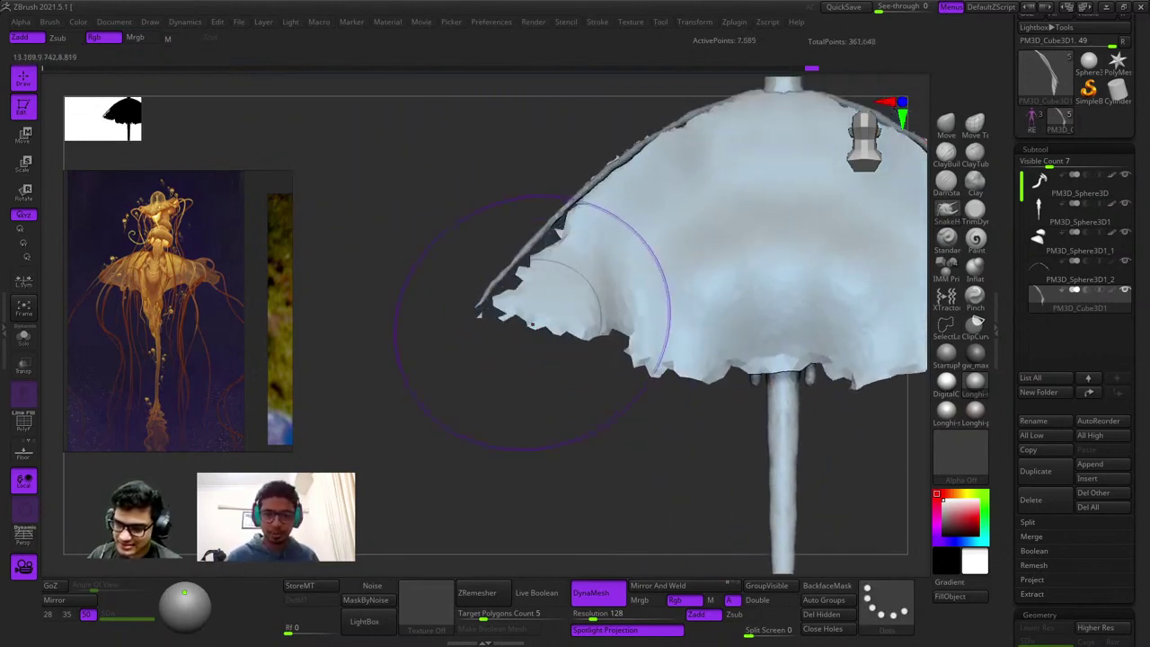
{"action": "left_click_drag", "start_coordinate": [532, 324], "coordinate": [521, 338]}
{"action": "mouse_move", "coordinate": [545, 242]}
{"action": "right_mouse_down", "text": "alt"}
{"action": "mouse_move", "coordinate": [586, 317]}
{"action": "mouse_move", "coordinate": [556, 211]}
{"action": "right_mouse_up", "text": "alt"}
{"action": "right_click_drag", "start_coordinate": [758, 308], "coordinate": [674, 422]}
{"action": "right_click_drag", "start_coordinate": [674, 422], "coordinate": [679, 225], "text": "ctrl"}
Adjust the draw size, try reshaping the membrane around the leading edge from the front, and undo the last stroke.
{"action": "right_click", "coordinate": [649, 354]}
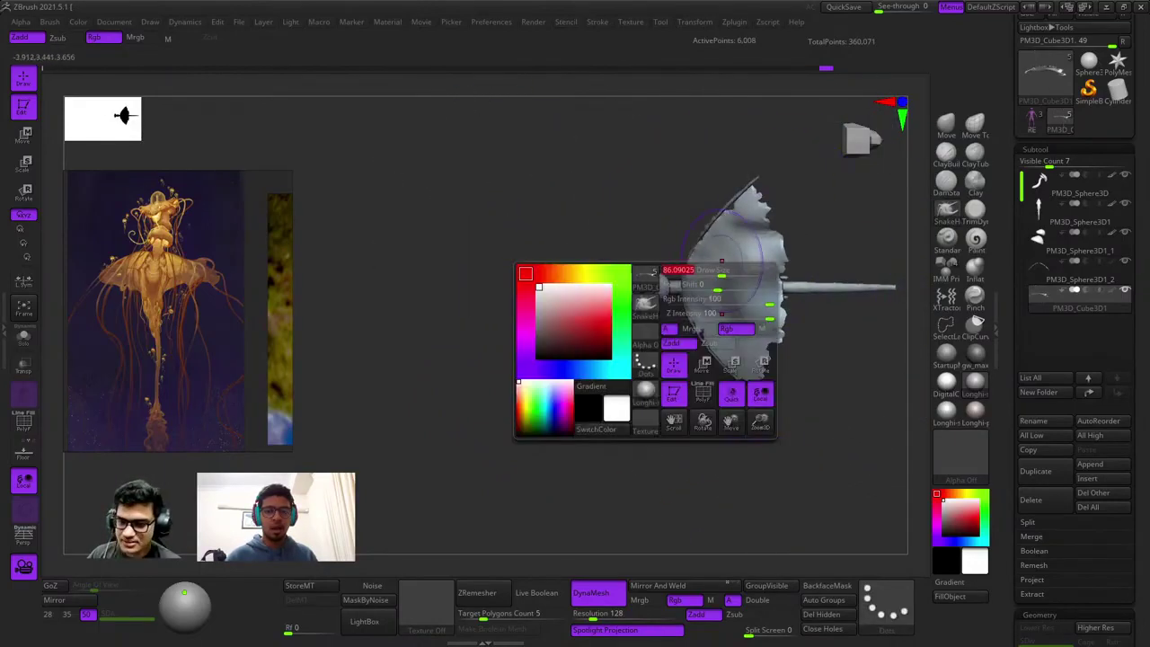
{"action": "right_click_drag", "start_coordinate": [696, 332], "coordinate": [719, 243]}
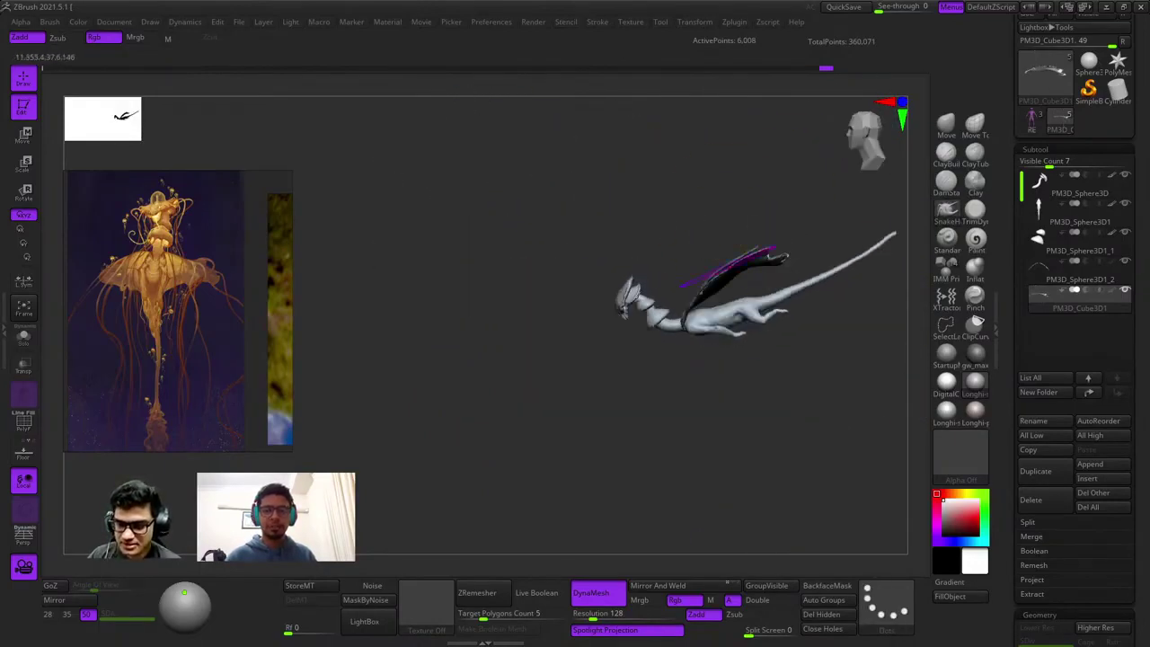
{"action": "left_click_drag", "start_coordinate": [728, 265], "coordinate": [773, 216]}
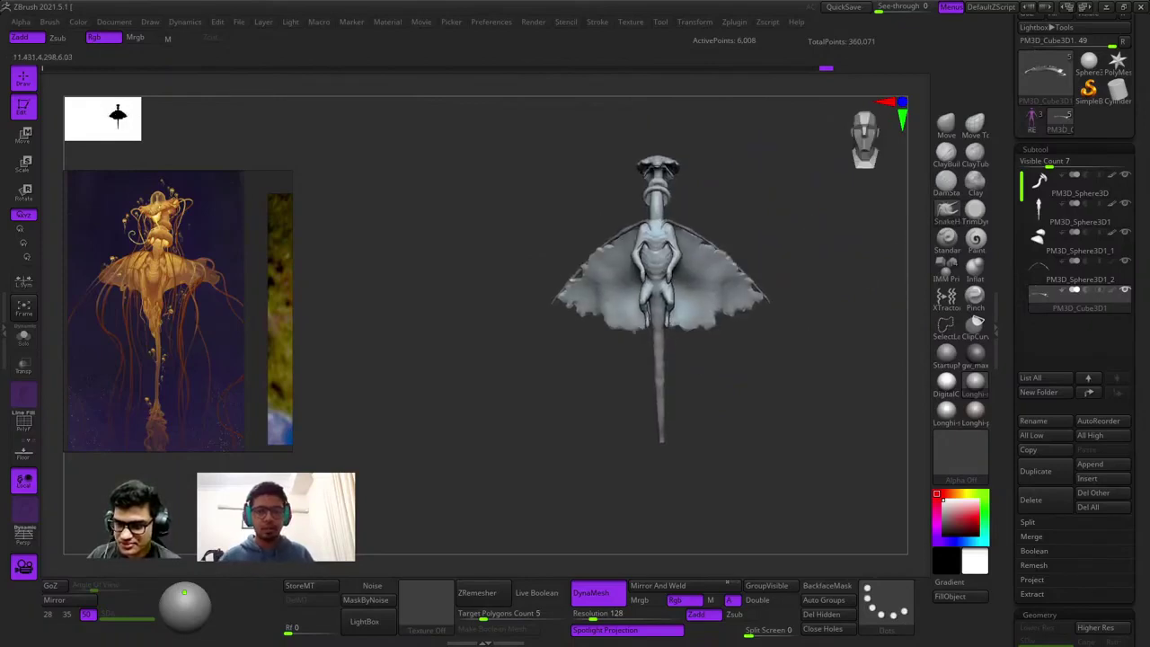
{"action": "right_click_drag", "start_coordinate": [729, 216], "coordinate": [709, 268], "text": "ctrl"}
{"action": "key", "text": "ctrl+z"}
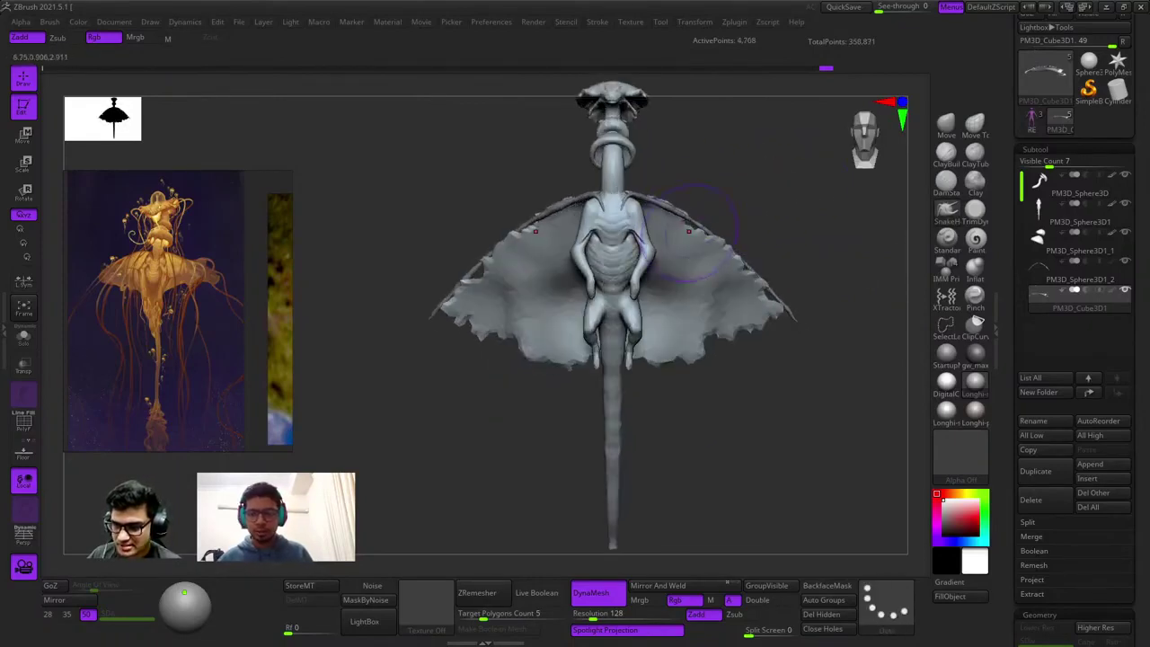
Try reshaping the membrane's underside with a large brush, and undo the last change.
{"action": "right_click_drag", "start_coordinate": [721, 236], "coordinate": [762, 178], "text": "alt"}
{"action": "right_click_drag", "start_coordinate": [762, 225], "coordinate": [619, 316]}
{"action": "key", "text": "space"}
{"action": "left_click_drag", "start_coordinate": [688, 236], "coordinate": [707, 236]}
{"action": "right_click_drag", "start_coordinate": [707, 234], "coordinate": [663, 207]}
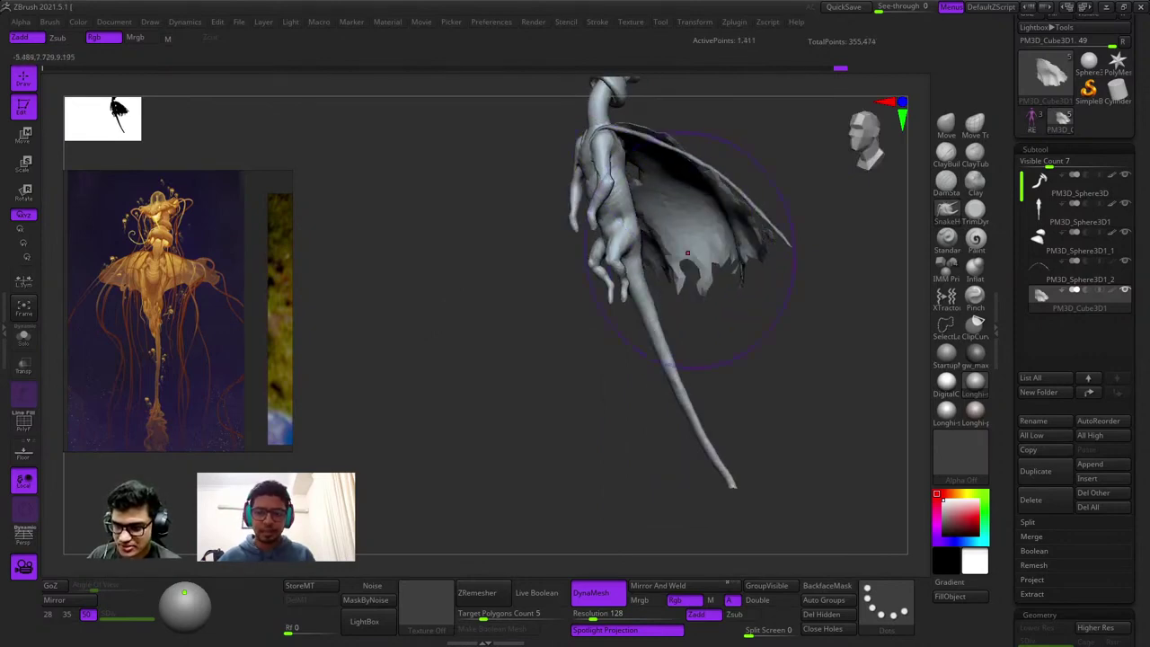
{"action": "mouse_move", "coordinate": [682, 205]}
{"action": "right_mouse_down"}
{"action": "mouse_move", "coordinate": [605, 218]}
{"action": "mouse_move", "coordinate": [649, 225]}
{"action": "mouse_move", "coordinate": [680, 259]}
{"action": "mouse_move", "coordinate": [780, 177]}
{"action": "mouse_move", "coordinate": [607, 202]}
{"action": "right_mouse_up"}
{"action": "key", "text": "ctrl+z"}
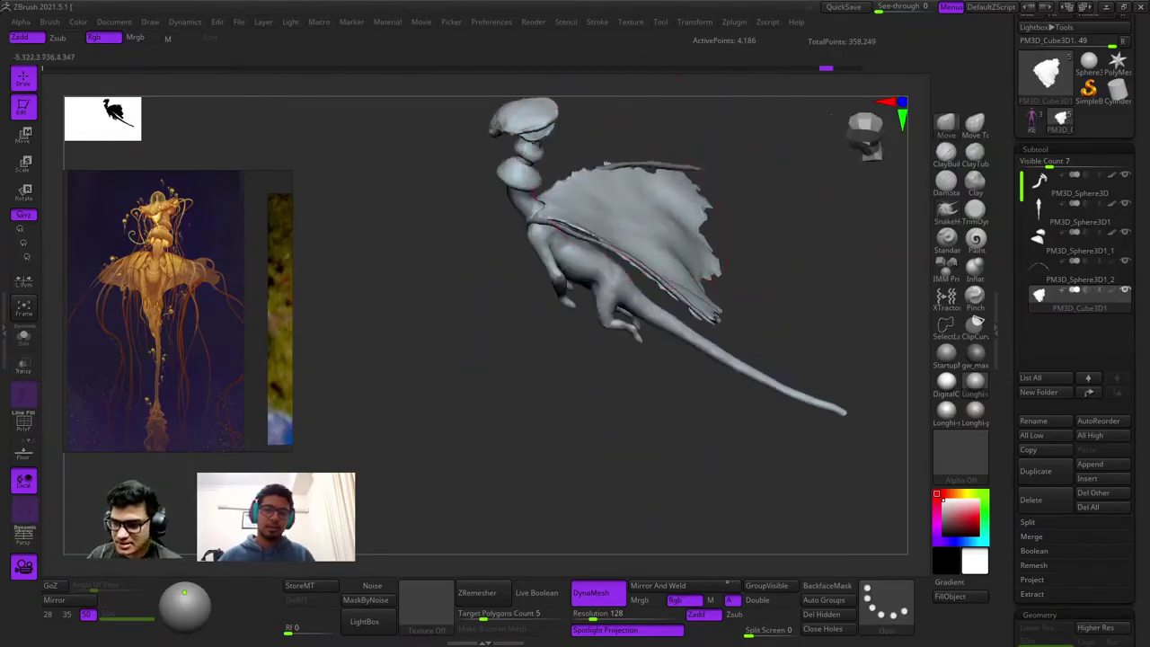
Select the shoulder tentacles and swing them down from the membrane's leading edge to lie alongside the body.
{"action": "mouse_move", "coordinate": [679, 191]}
{"action": "right_mouse_down"}
{"action": "mouse_move", "coordinate": [680, 154]}
{"action": "mouse_move", "coordinate": [611, 199]}
{"action": "mouse_move", "coordinate": [660, 216]}
{"action": "mouse_move", "coordinate": [619, 236]}
{"action": "right_mouse_up"}
{"action": "key", "text": "space"}
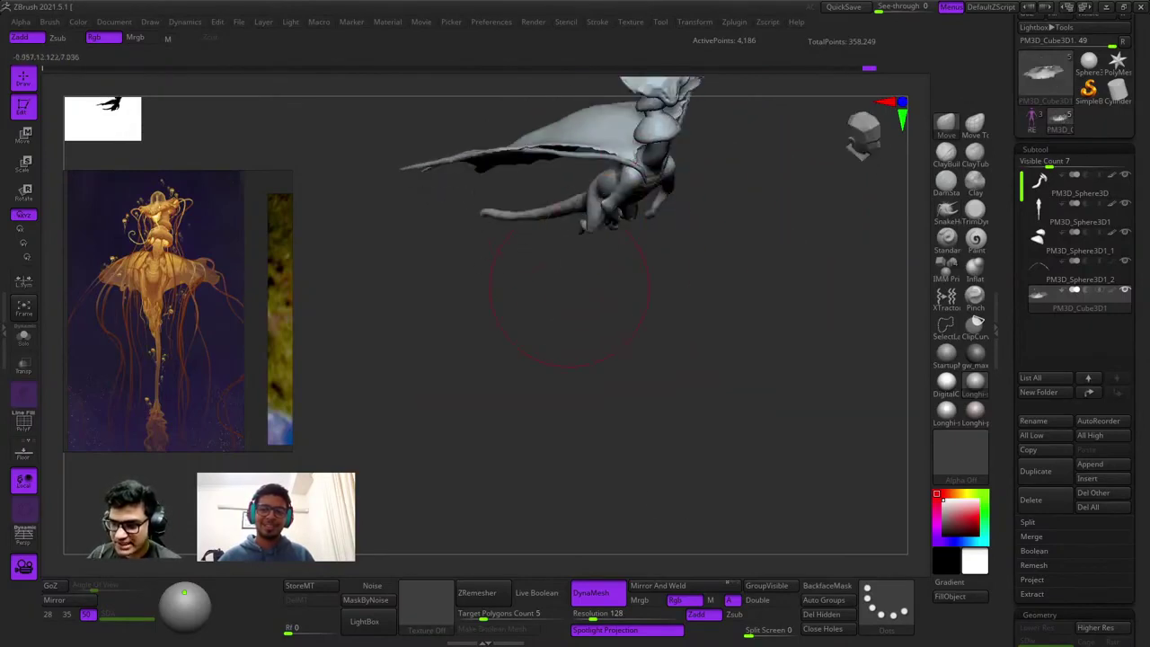
{"action": "mouse_move", "coordinate": [580, 287]}
{"action": "right_mouse_down", "text": "shift"}
{"action": "mouse_move", "coordinate": [573, 226]}
{"action": "mouse_move", "coordinate": [683, 210]}
{"action": "mouse_move", "coordinate": [702, 180]}
{"action": "right_mouse_up", "text": "shift"}
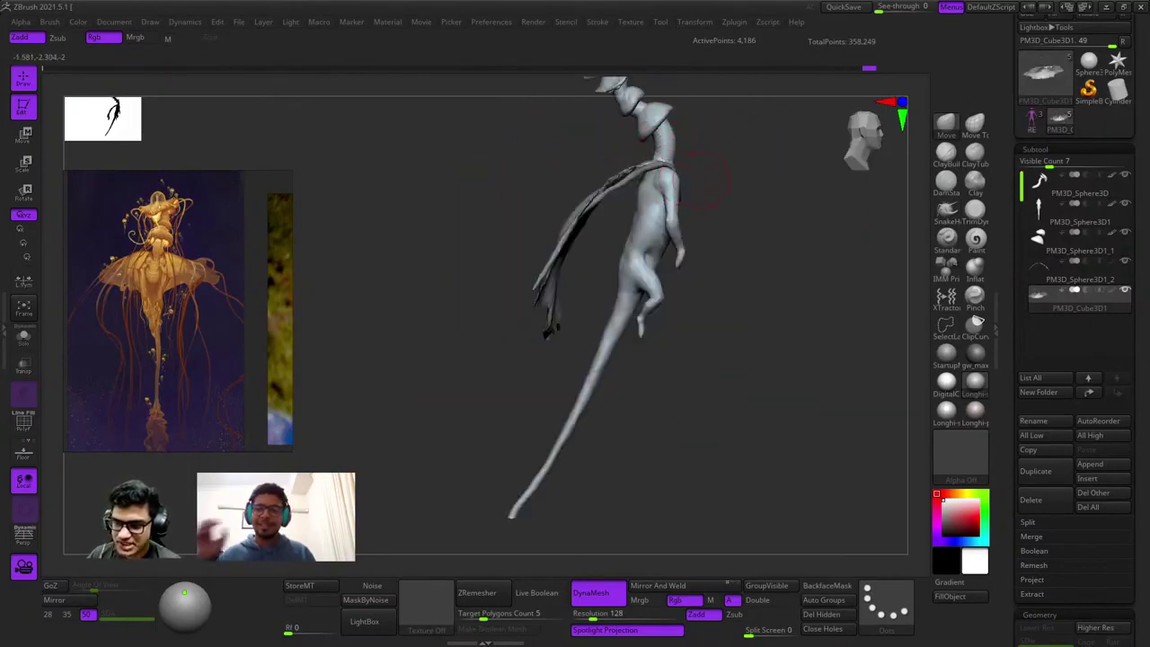
{"action": "left_click", "coordinate": [626, 184], "text": "alt"}
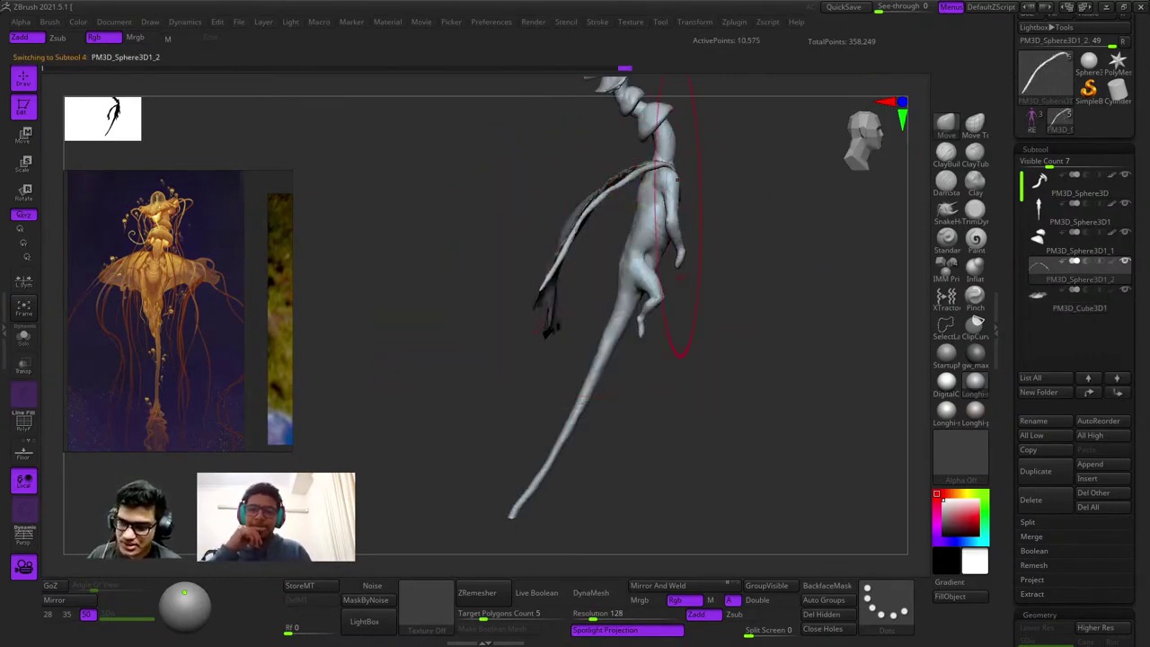
{"action": "right_click_drag", "start_coordinate": [672, 191], "coordinate": [712, 273]}
{"action": "right_click_drag", "start_coordinate": [685, 199], "coordinate": [651, 218]}
{"action": "right_click_drag", "start_coordinate": [739, 210], "coordinate": [714, 247], "text": "alt"}
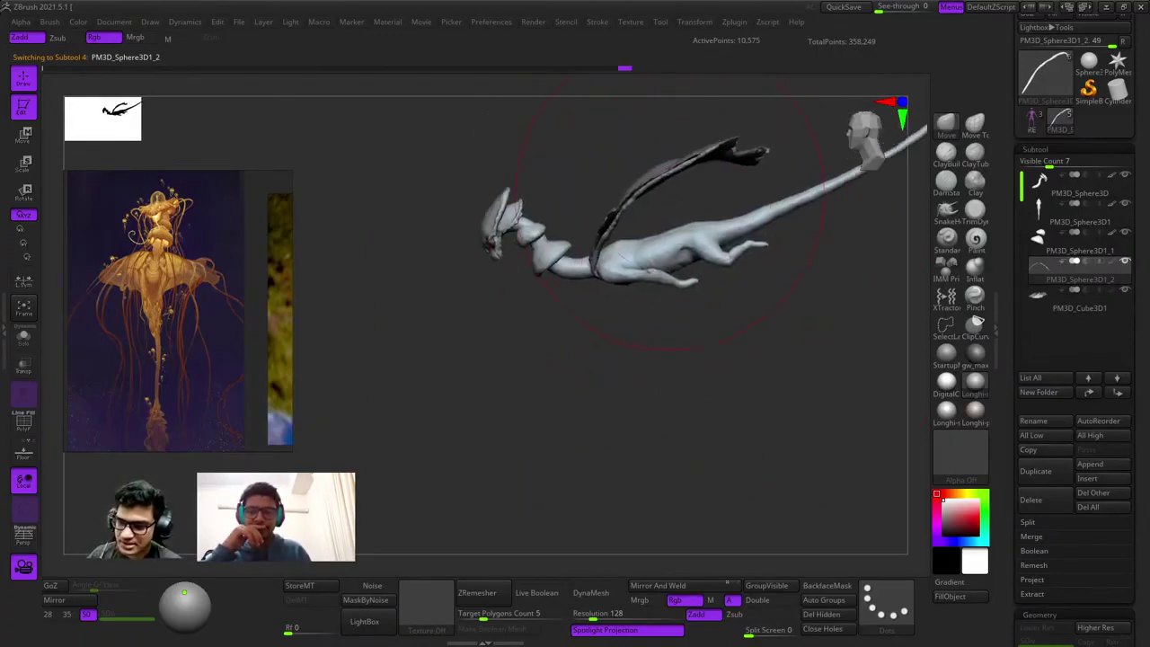
{"action": "key", "text": "e"}
{"action": "mouse_move", "coordinate": [623, 218]}
{"action": "left_mouse_down"}
{"action": "mouse_move", "coordinate": [706, 173]}
{"action": "mouse_move", "coordinate": [713, 273]}
{"action": "left_mouse_up"}
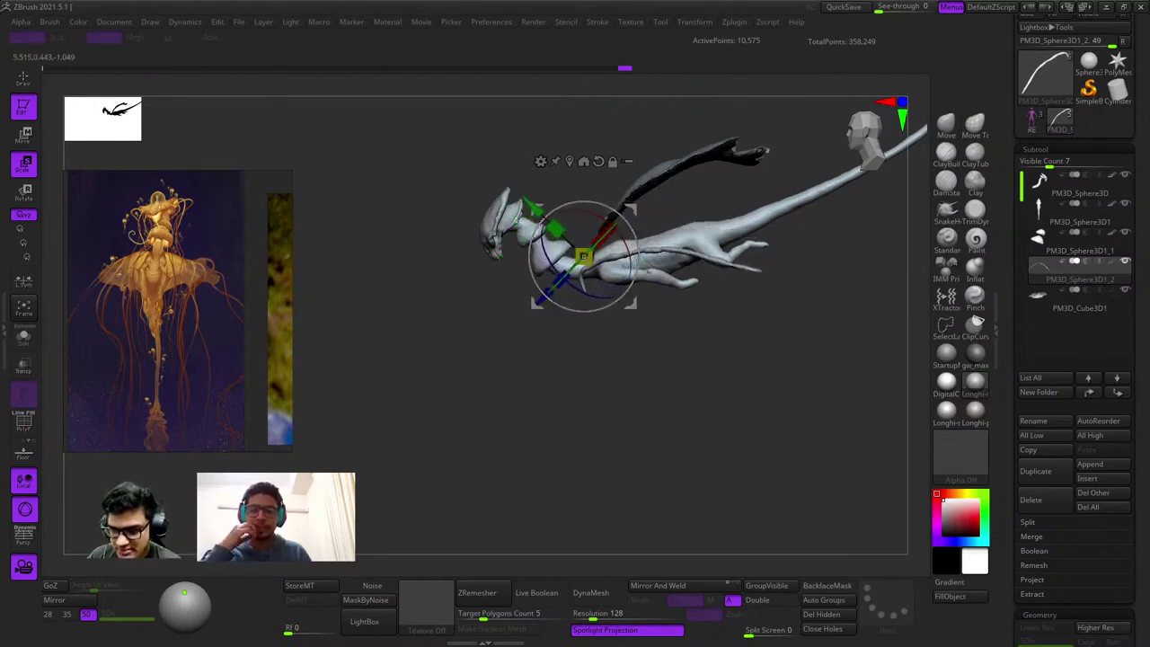
{"action": "key", "text": "q"}
Adjust the draw size and pull the hanging tentacles forward in side view, starting a gentle curve past the arms.
{"action": "mouse_move", "coordinate": [712, 273]}
{"action": "right_mouse_down"}
{"action": "mouse_move", "coordinate": [692, 270]}
{"action": "mouse_move", "coordinate": [682, 180]}
{"action": "mouse_move", "coordinate": [611, 193]}
{"action": "mouse_move", "coordinate": [809, 193]}
{"action": "right_mouse_up"}
{"action": "right_click_drag", "start_coordinate": [854, 252], "coordinate": [814, 193]}
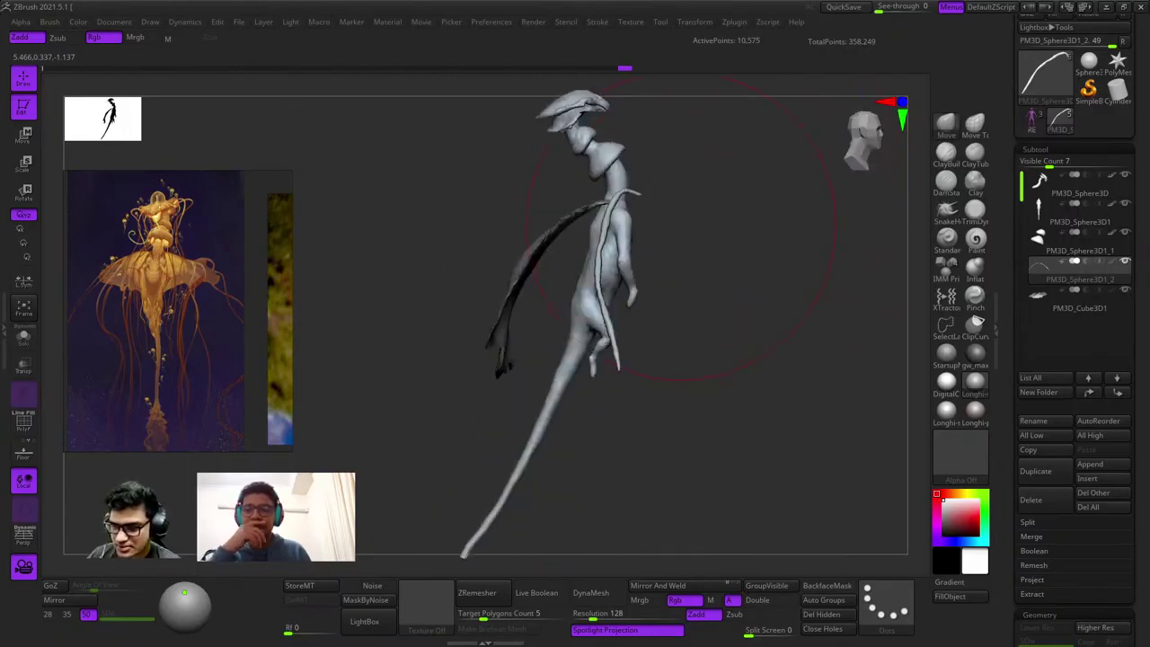
{"action": "key", "text": "space"}
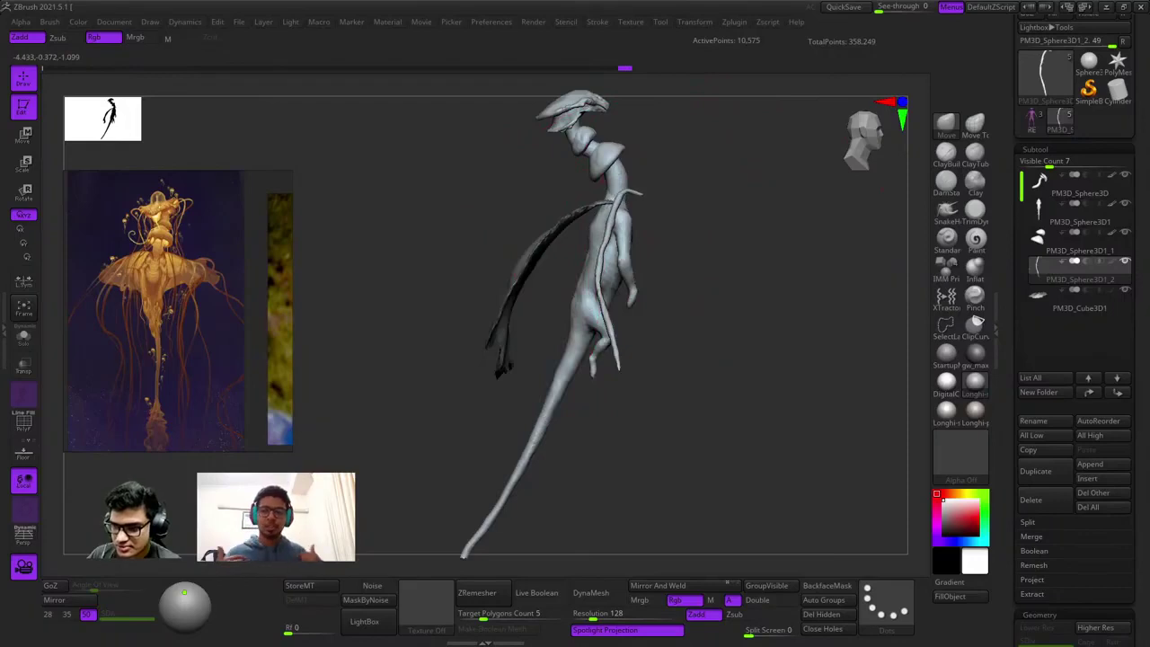
{"action": "key", "text": "ctrl+shift+z"}
{"action": "key", "text": "space"}
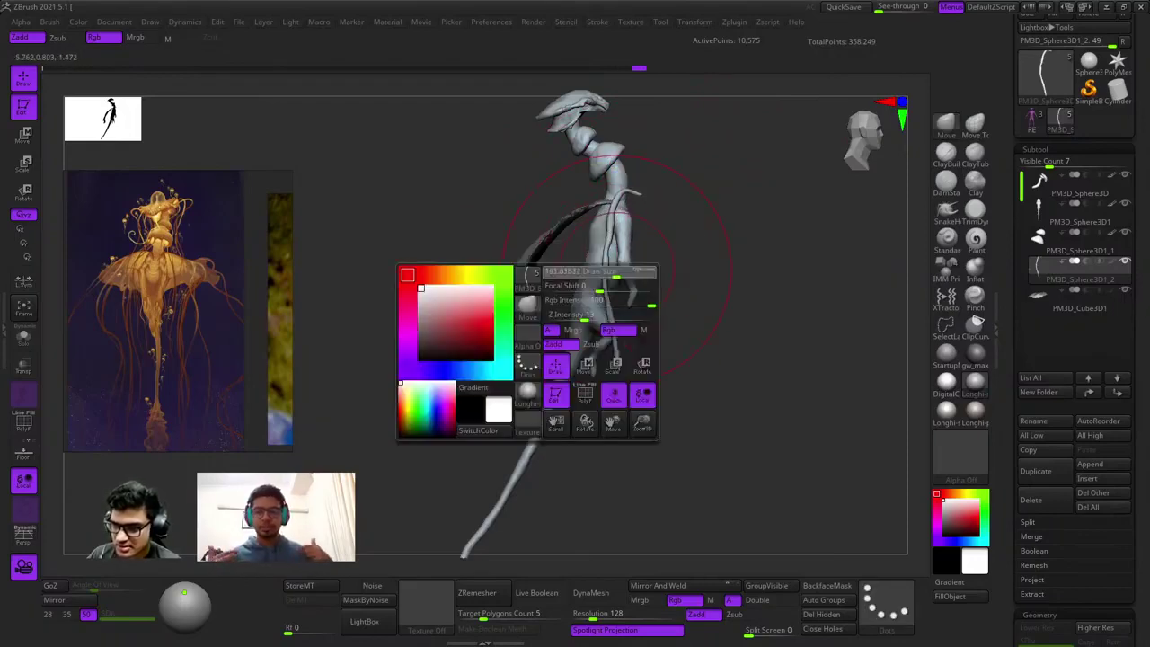
{"action": "key", "text": "space"}
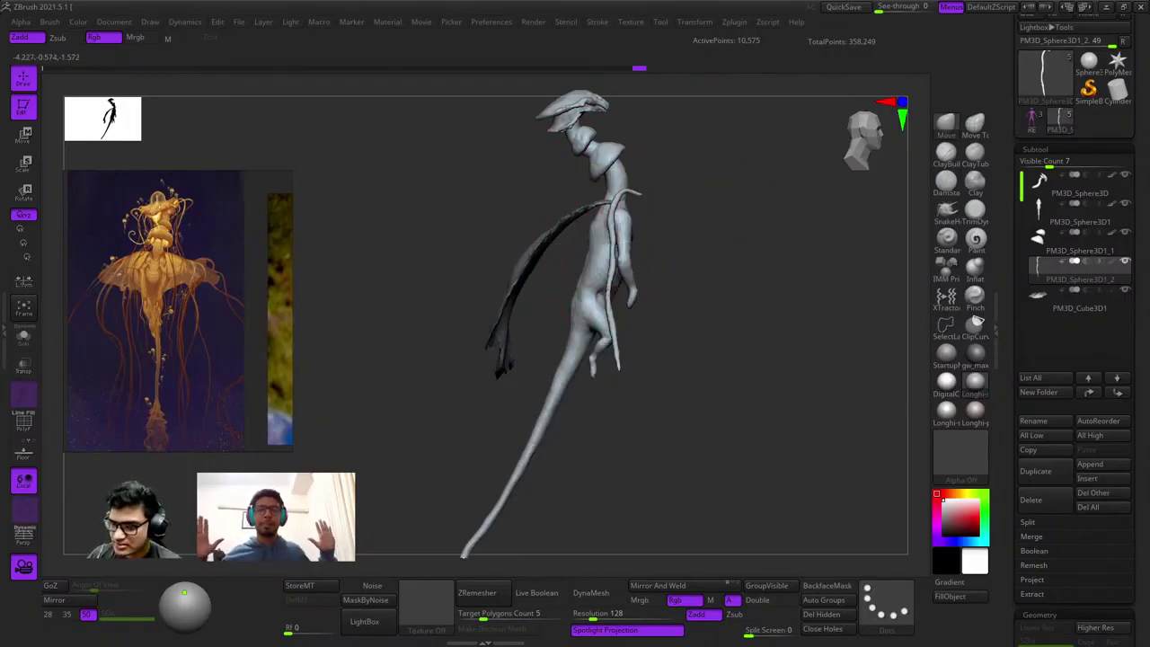
{"action": "key", "text": "space"}
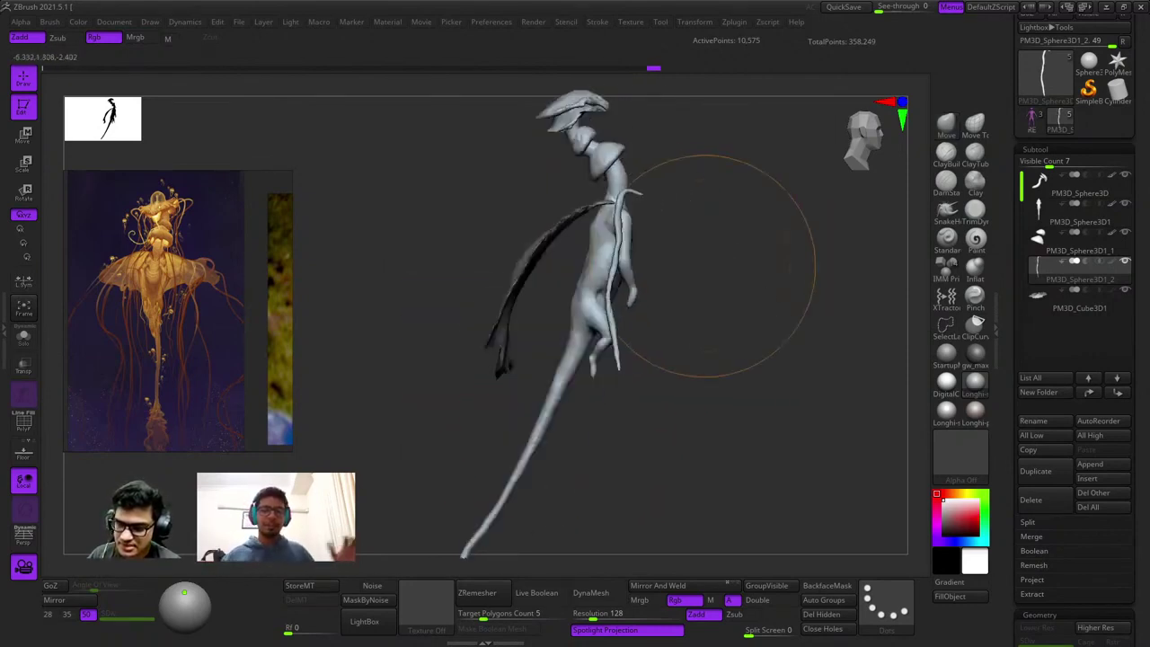
{"action": "key", "text": "space"}
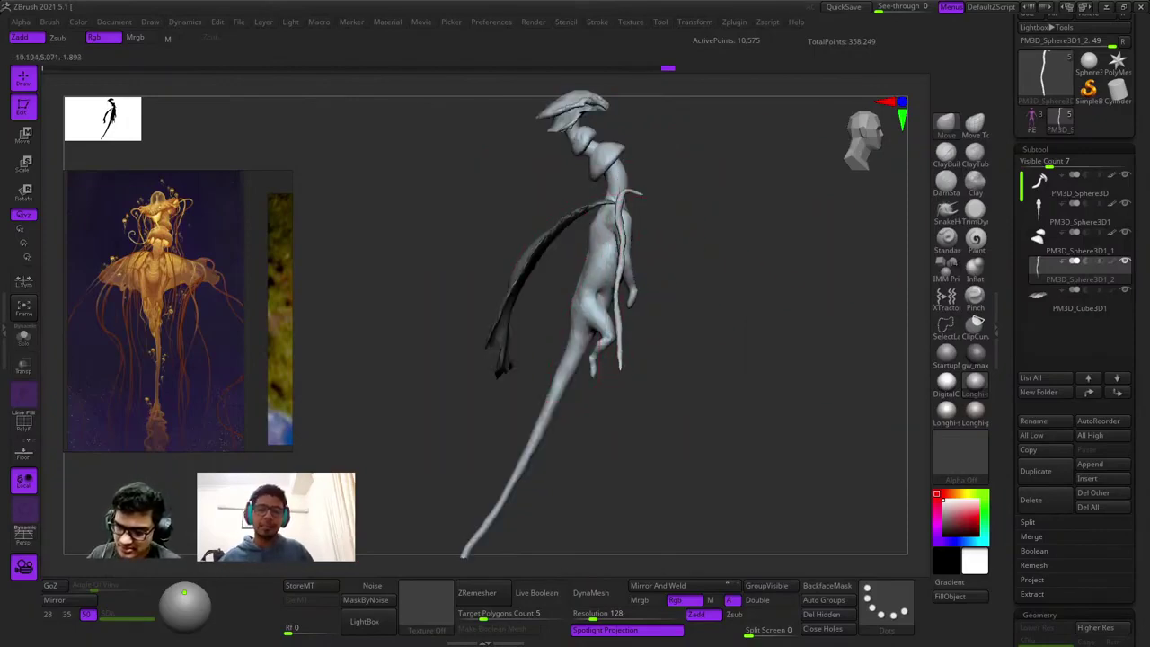
{"action": "left_click_drag", "start_coordinate": [633, 277], "coordinate": [668, 276]}
{"action": "mouse_move", "coordinate": [764, 206]}
{"action": "left_mouse_down"}
{"action": "mouse_move", "coordinate": [629, 189]}
{"action": "mouse_move", "coordinate": [709, 247]}
{"action": "mouse_move", "coordinate": [705, 264]}
{"action": "left_mouse_up"}
{"action": "right_click_drag", "start_coordinate": [705, 264], "coordinate": [704, 215], "text": "ctrl"}
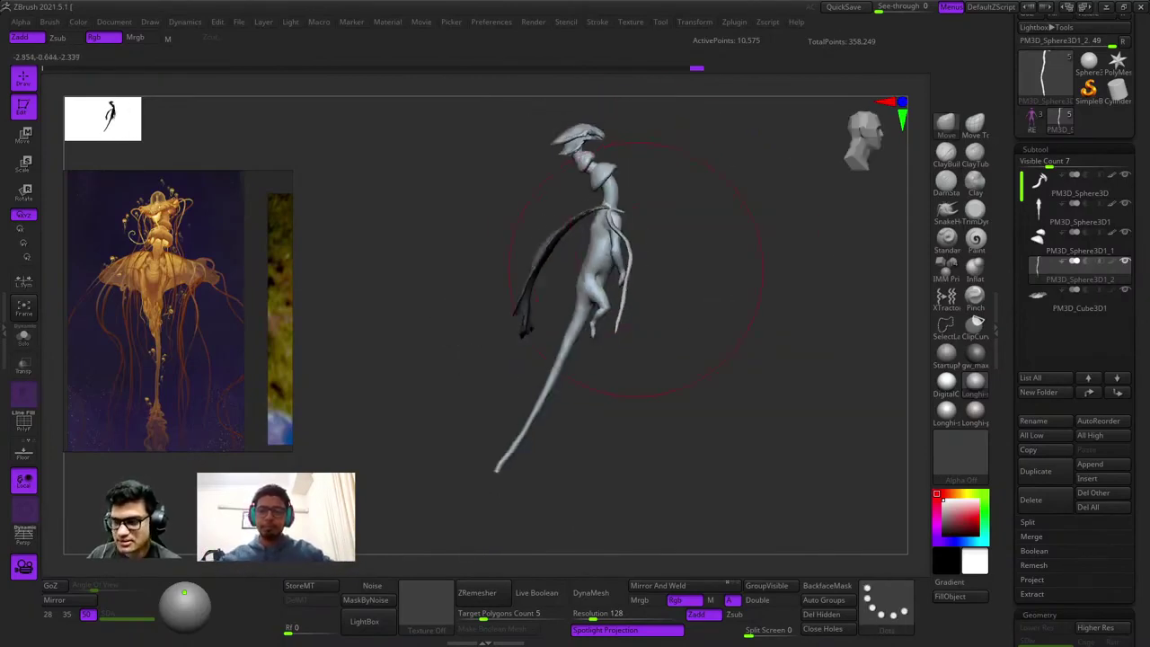
Bow the tentacles forward into a long arc with inward-curving tips, refining them from both sides and above.
{"action": "right_click_drag", "start_coordinate": [663, 286], "coordinate": [691, 253], "text": "alt"}
{"action": "right_click_drag", "start_coordinate": [691, 260], "coordinate": [668, 341], "text": "ctrl"}
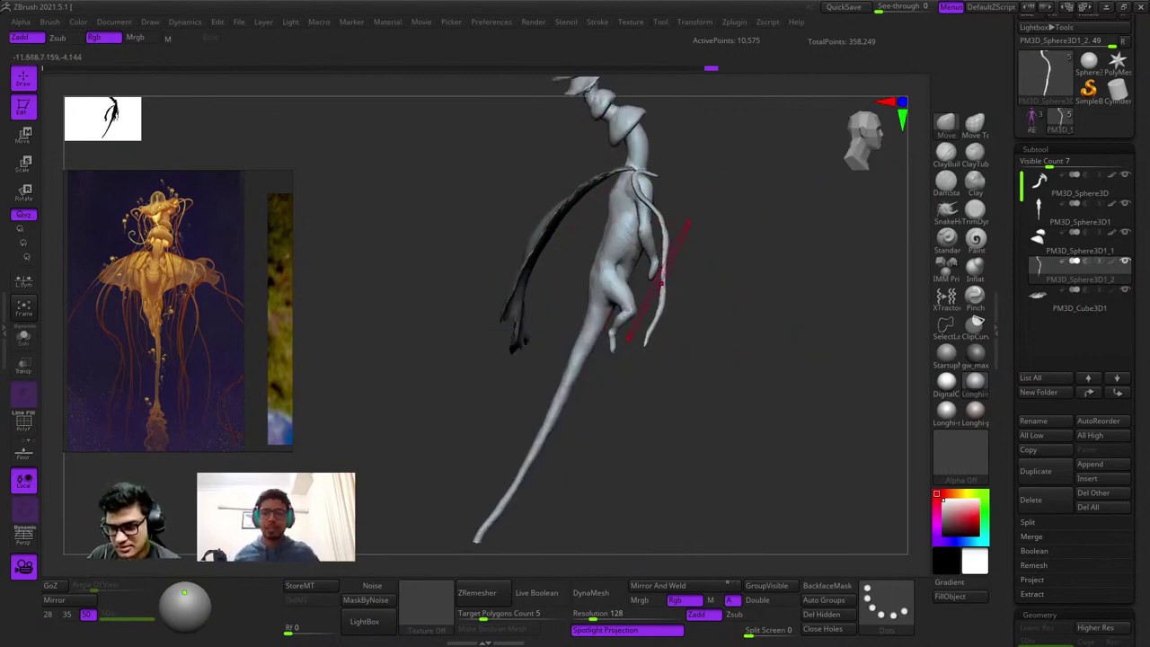
{"action": "mouse_move", "coordinate": [754, 308]}
{"action": "left_mouse_down"}
{"action": "mouse_move", "coordinate": [680, 282]}
{"action": "mouse_move", "coordinate": [655, 292]}
{"action": "mouse_move", "coordinate": [627, 242]}
{"action": "left_mouse_up"}
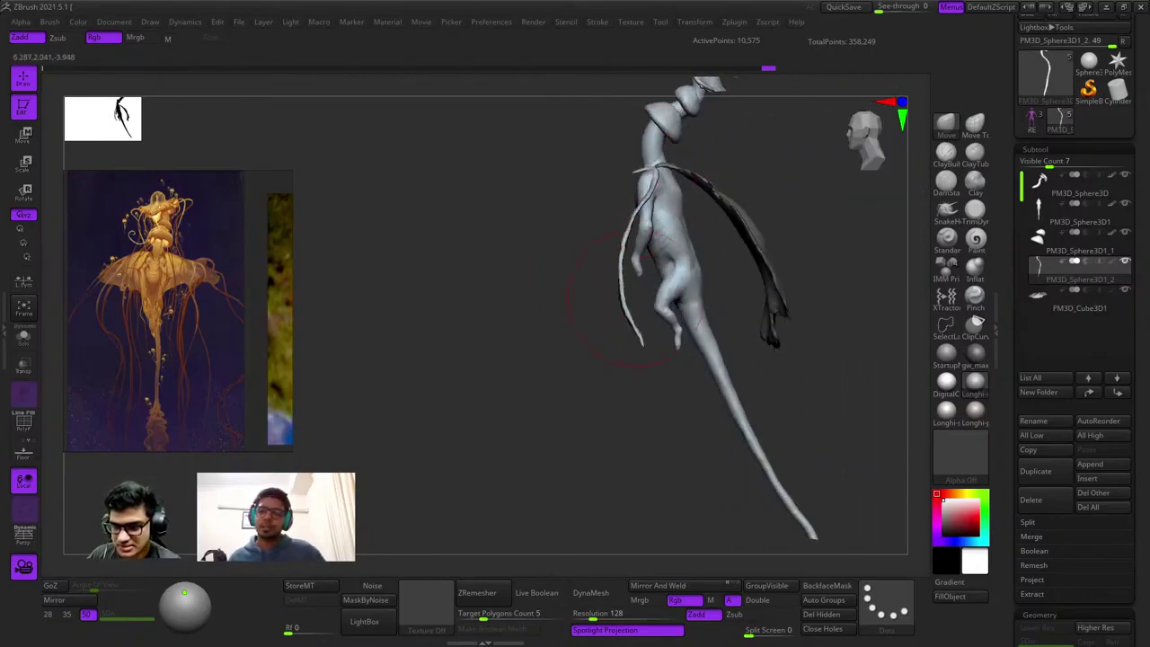
{"action": "right_click_drag", "start_coordinate": [645, 341], "coordinate": [645, 283], "text": "ctrl"}
{"action": "mouse_move", "coordinate": [763, 343]}
{"action": "left_mouse_down"}
{"action": "mouse_move", "coordinate": [719, 343]}
{"action": "mouse_move", "coordinate": [763, 343]}
{"action": "left_mouse_up"}
{"action": "right_click_drag", "start_coordinate": [764, 343], "coordinate": [764, 388], "text": "ctrl"}
{"action": "mouse_move", "coordinate": [763, 389]}
{"action": "left_mouse_down"}
{"action": "mouse_move", "coordinate": [728, 320]}
{"action": "mouse_move", "coordinate": [737, 301]}
{"action": "left_mouse_up"}
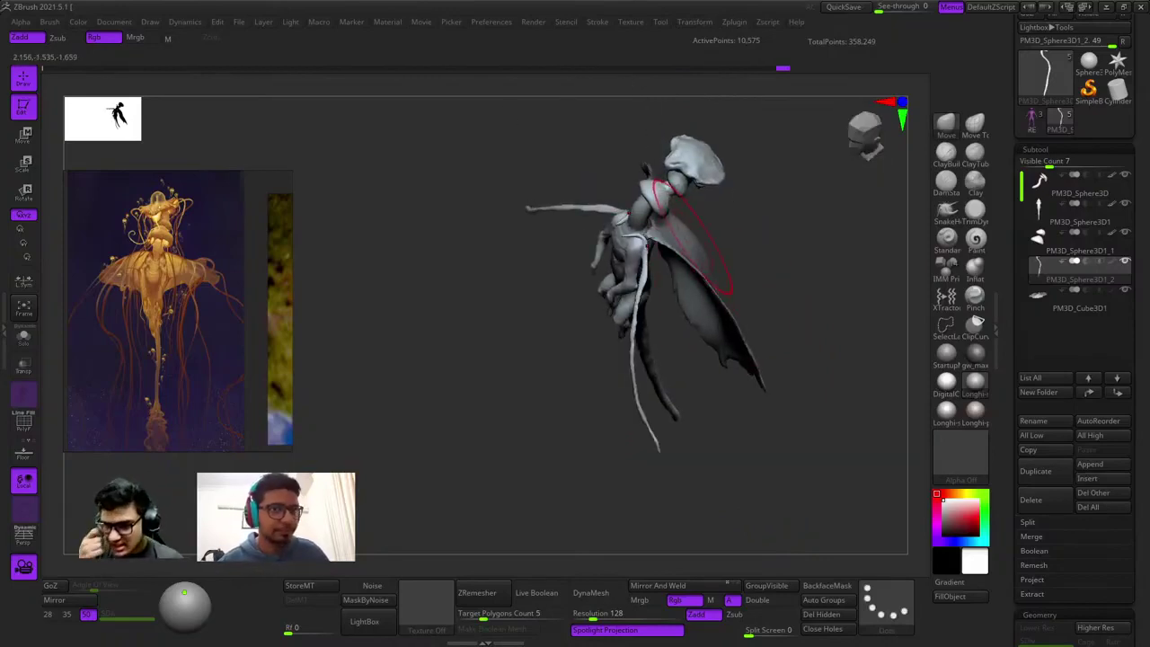
{"action": "mouse_move", "coordinate": [697, 243]}
{"action": "right_mouse_down"}
{"action": "mouse_move", "coordinate": [697, 319]}
{"action": "mouse_move", "coordinate": [691, 241]}
{"action": "right_mouse_up"}
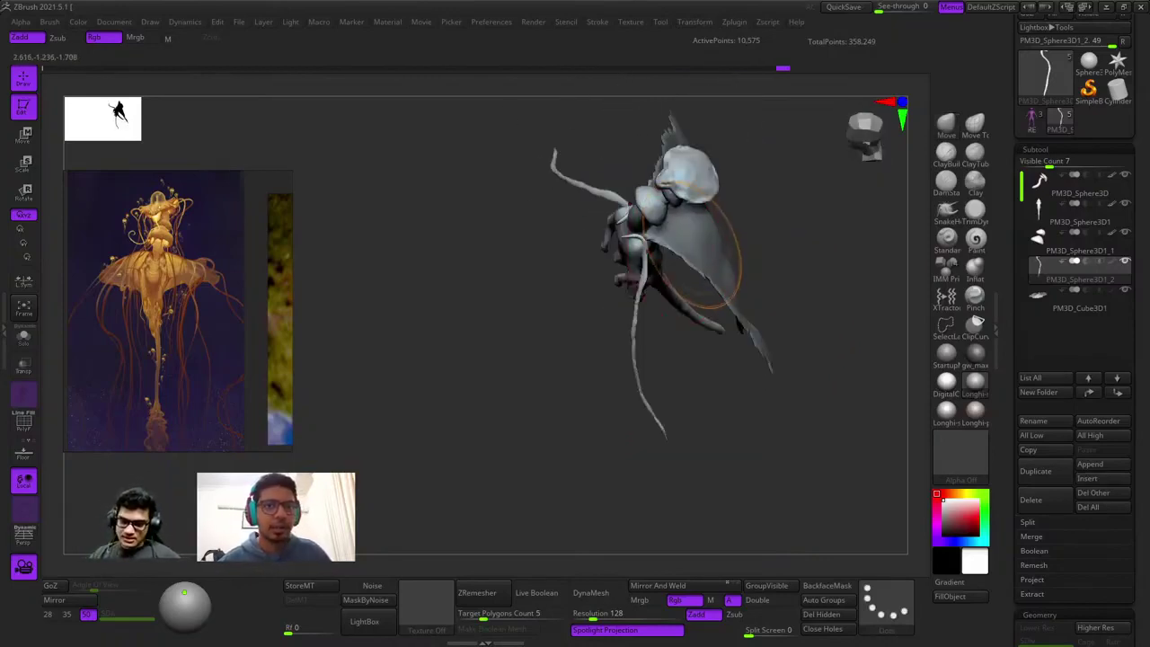
{"action": "left_click", "coordinate": [693, 242], "text": "ctrl"}
{"action": "left_click", "coordinate": [692, 242], "text": "ctrl"}
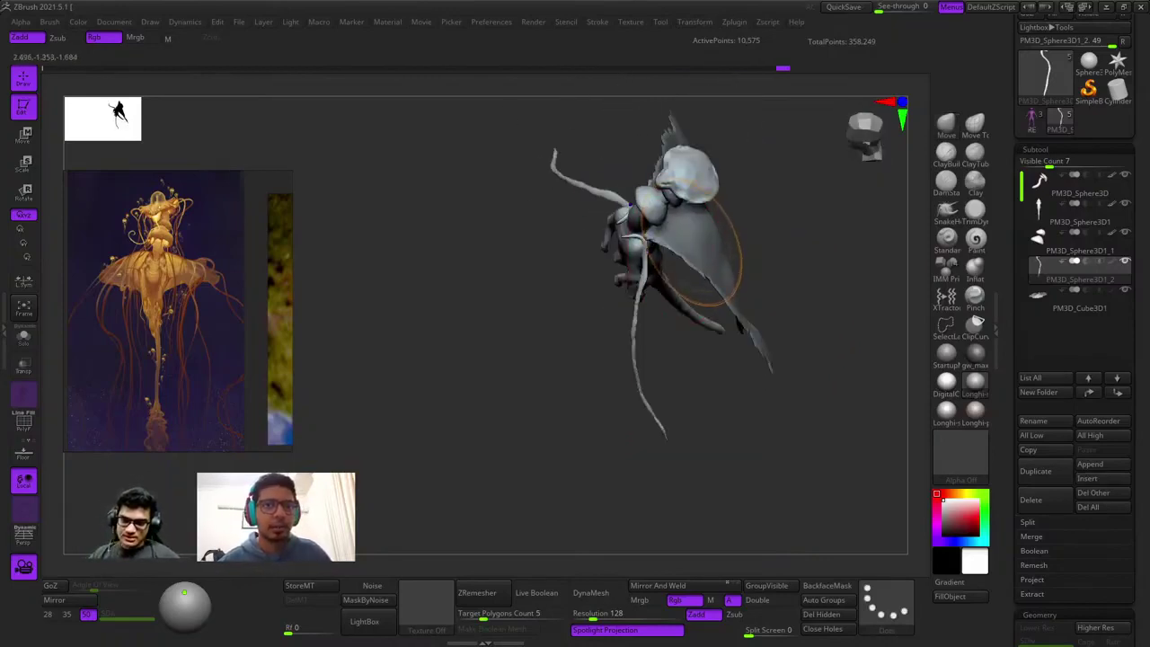
{"action": "left_click", "coordinate": [885, 274], "text": "ctrl"}
{"action": "left_click", "coordinate": [906, 289], "text": "ctrl"}
{"action": "key", "text": "space"}
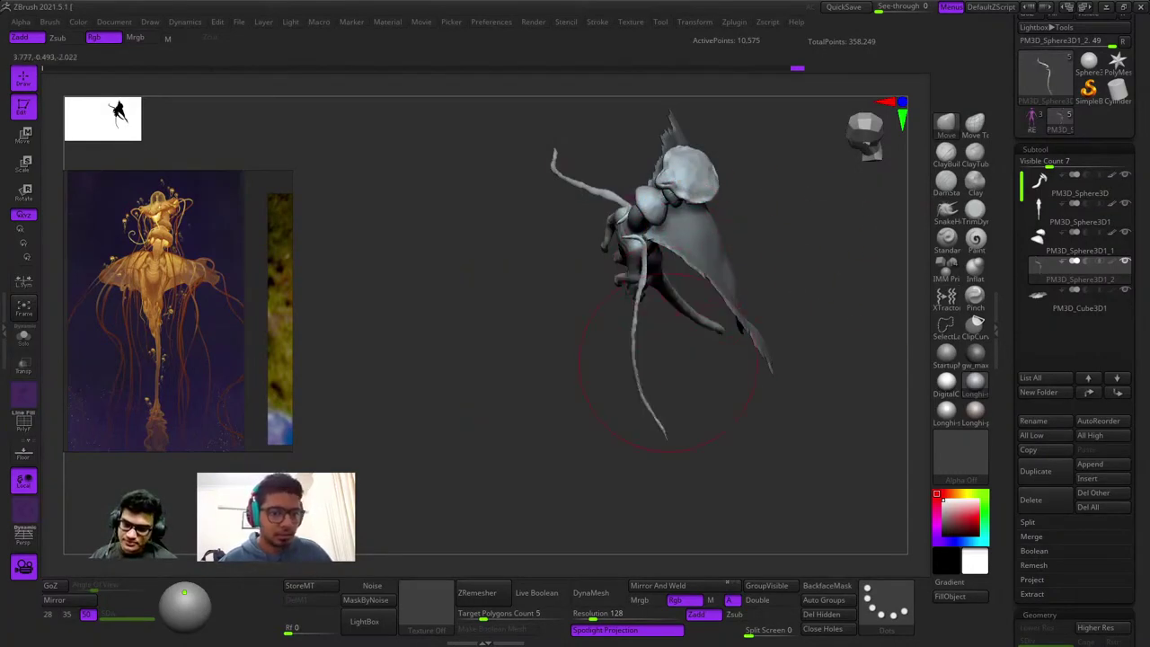
Select the membrane and bend its rear and outer edges down over the back in side view.
{"action": "left_click", "coordinate": [704, 262], "text": "alt"}
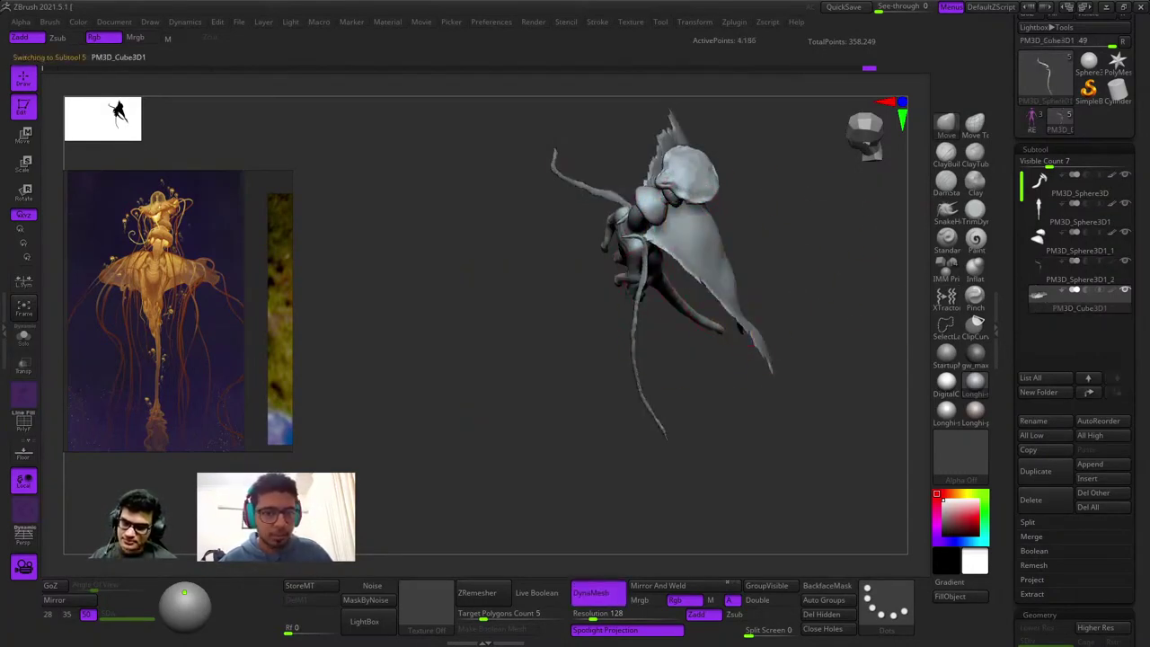
{"action": "mouse_move", "coordinate": [696, 340]}
{"action": "right_mouse_down", "text": "alt"}
{"action": "mouse_move", "coordinate": [727, 267]}
{"action": "mouse_move", "coordinate": [787, 278]}
{"action": "mouse_move", "coordinate": [756, 266]}
{"action": "mouse_move", "coordinate": [778, 215]}
{"action": "right_mouse_up", "text": "alt"}
{"action": "mouse_move", "coordinate": [809, 254]}
{"action": "left_mouse_down"}
{"action": "mouse_move", "coordinate": [832, 279]}
{"action": "mouse_move", "coordinate": [818, 272]}
{"action": "mouse_move", "coordinate": [825, 288]}
{"action": "left_mouse_up"}
{"action": "right_click_drag", "start_coordinate": [813, 175], "coordinate": [777, 213]}
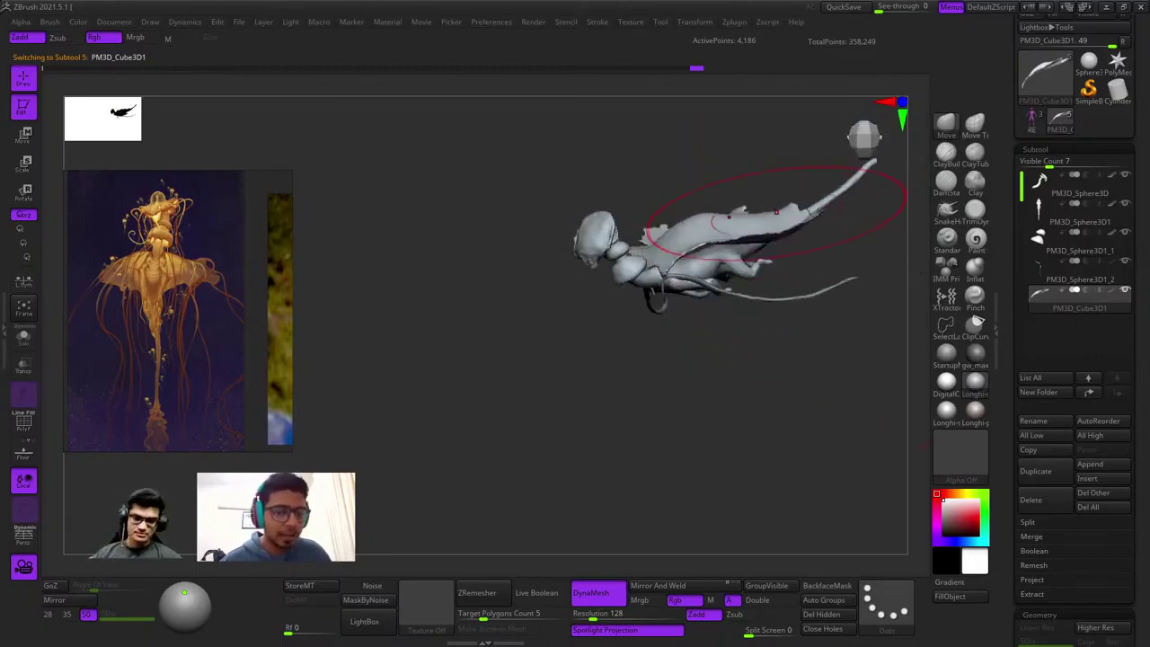
{"action": "mouse_move", "coordinate": [777, 213]}
{"action": "left_mouse_down"}
{"action": "mouse_move", "coordinate": [813, 266]}
{"action": "mouse_move", "coordinate": [802, 298]}
{"action": "left_mouse_up"}
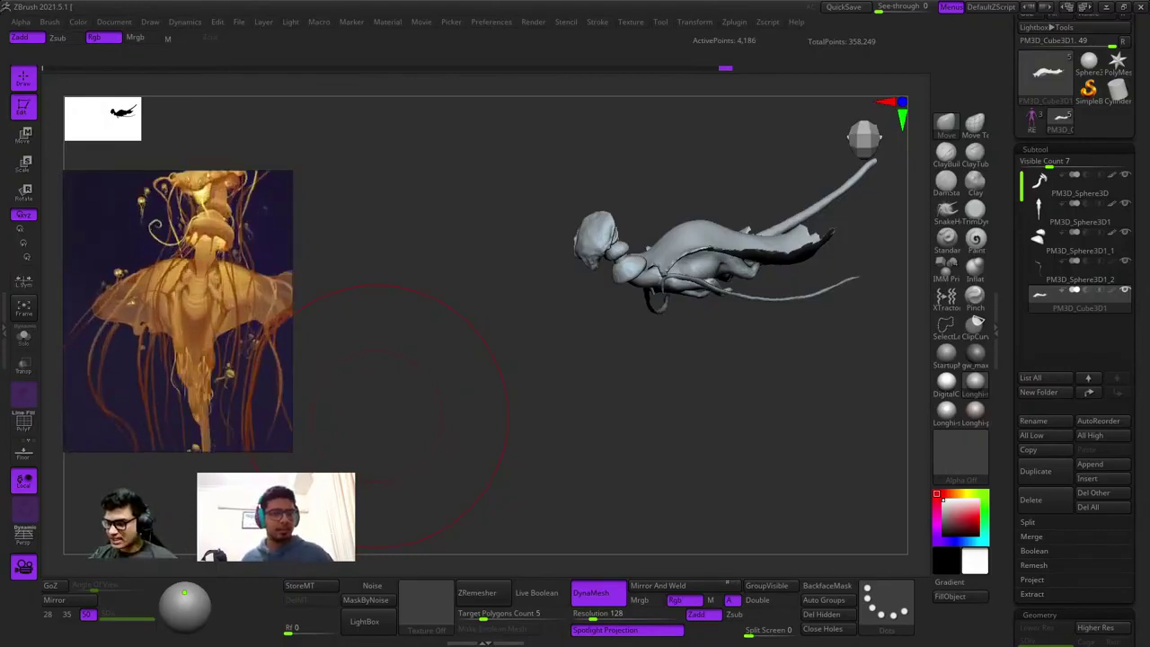
Select the bell-shaped collars on the neck and touch up the lower collar's surface with a small brush.
{"action": "left_click_drag", "start_coordinate": [671, 428], "coordinate": [651, 176]}
{"action": "right_click_drag", "start_coordinate": [651, 175], "coordinate": [647, 377], "text": "alt"}
{"action": "mouse_move", "coordinate": [646, 377]}
{"action": "right_mouse_down", "text": "ctrl"}
{"action": "mouse_move", "coordinate": [640, 395]}
{"action": "mouse_move", "coordinate": [604, 180]}
{"action": "mouse_move", "coordinate": [603, 296]}
{"action": "right_mouse_up", "text": "ctrl"}
{"action": "right_click", "coordinate": [634, 351]}
{"action": "left_click", "coordinate": [674, 224], "text": "alt"}
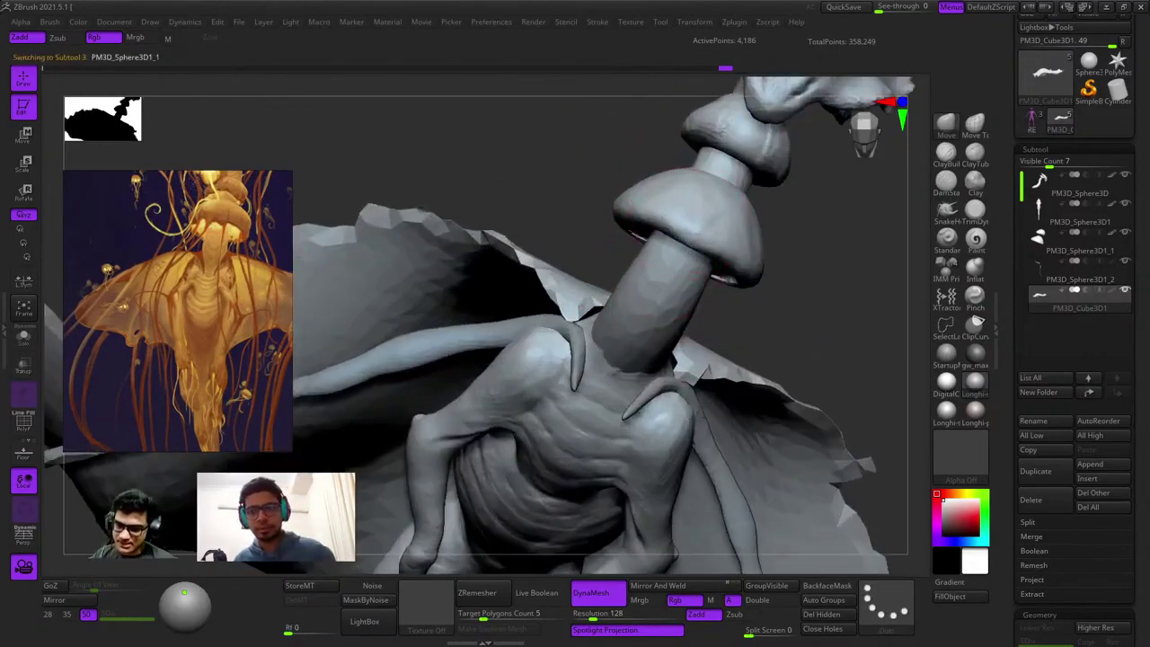
{"action": "key", "text": "shift+f"}
{"action": "key", "text": "shift+f"}
{"action": "right_click_drag", "start_coordinate": [634, 220], "coordinate": [602, 305]}
{"action": "right_click", "coordinate": [602, 306]}
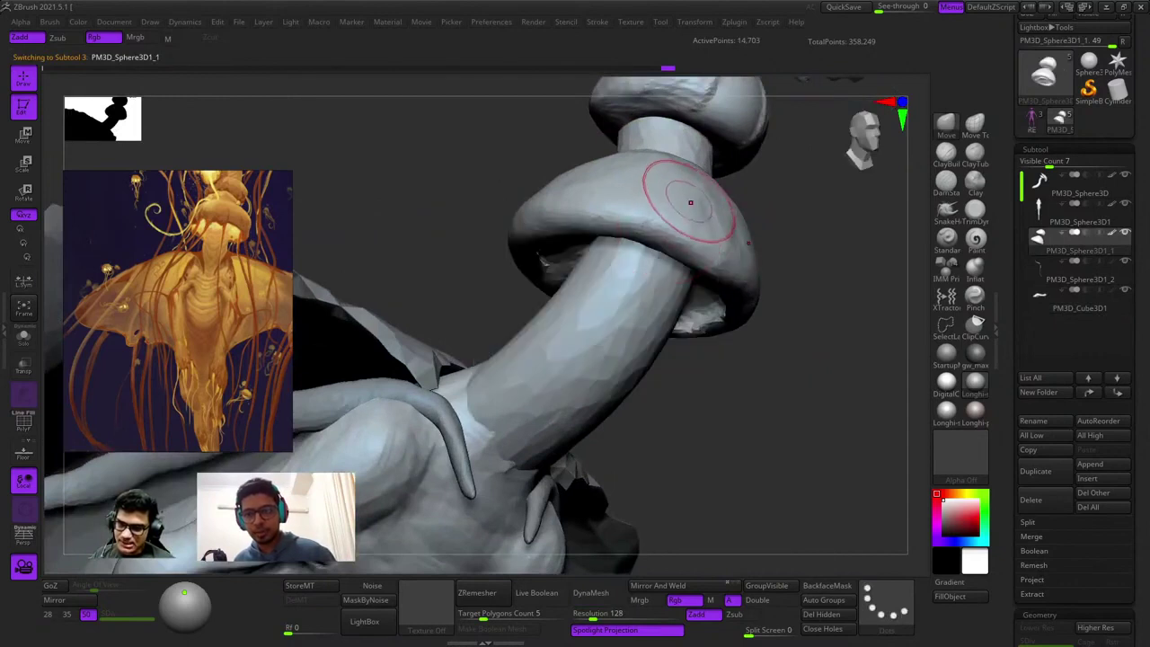
{"action": "right_click", "coordinate": [692, 201]}
{"action": "left_click_drag", "start_coordinate": [688, 180], "coordinate": [674, 230], "text": "ctrl"}
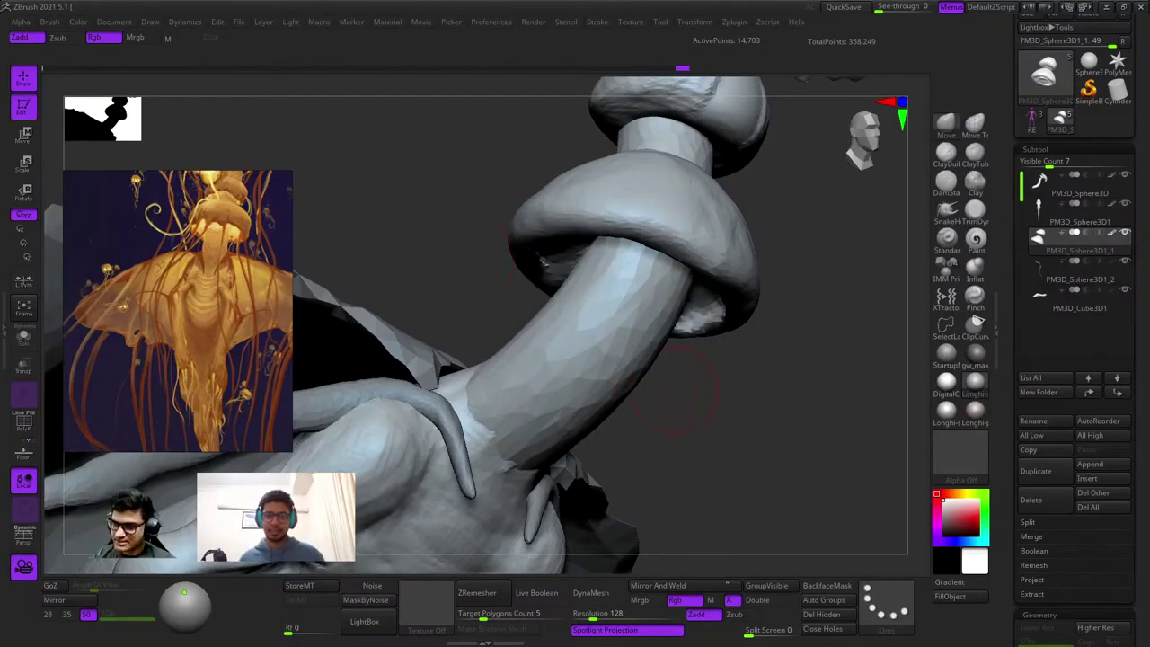
Select the shoulder tentacles again, adjust the draw size, and bend them further forward in front of the arms.
{"action": "right_click_drag", "start_coordinate": [693, 413], "coordinate": [624, 248], "text": "ctrl"}
{"action": "left_click", "coordinate": [588, 201], "text": "alt"}
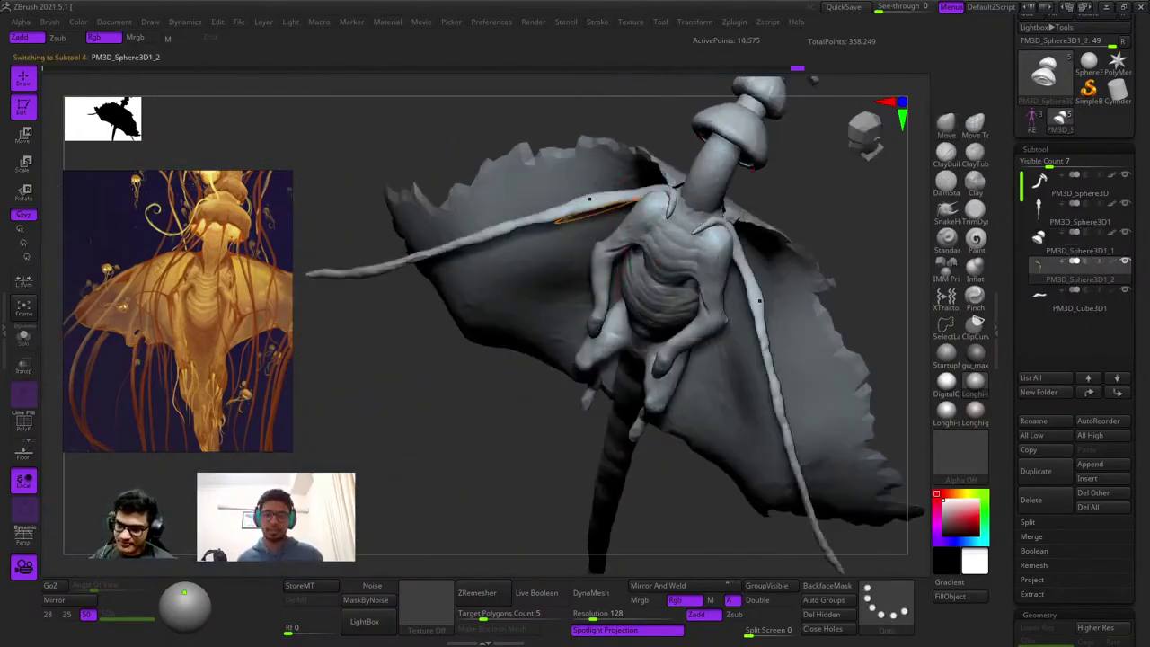
{"action": "right_click_drag", "start_coordinate": [628, 314], "coordinate": [690, 275], "text": "shift"}
{"action": "left_click_drag", "start_coordinate": [579, 339], "coordinate": [629, 269]}
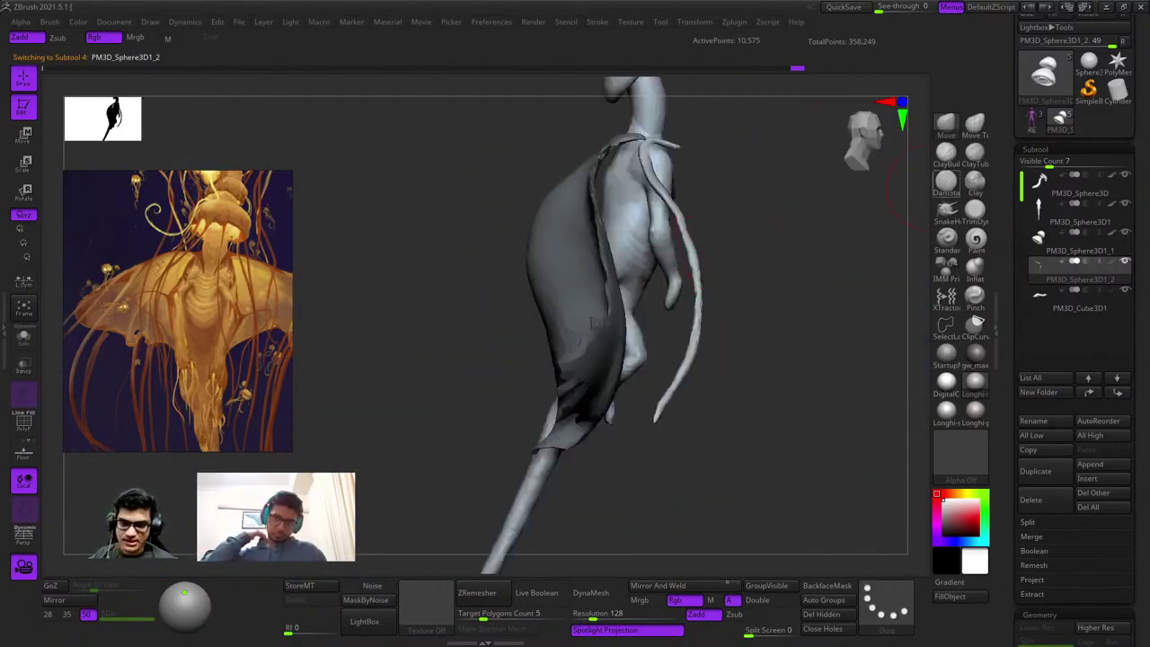
{"action": "key", "text": "space"}
{"action": "key", "text": "space"}
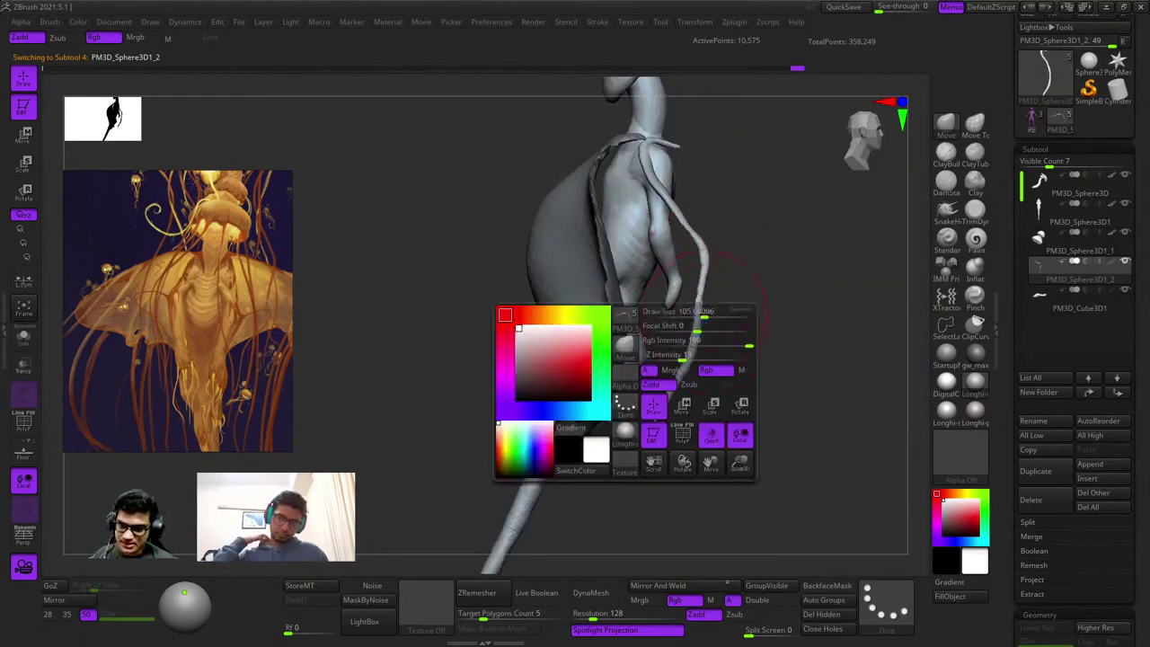
{"action": "left_click_drag", "start_coordinate": [678, 340], "coordinate": [675, 323]}
{"action": "mouse_move", "coordinate": [676, 323]}
{"action": "right_mouse_down"}
{"action": "mouse_move", "coordinate": [728, 341]}
{"action": "mouse_move", "coordinate": [656, 377]}
{"action": "mouse_move", "coordinate": [755, 313]}
{"action": "mouse_move", "coordinate": [736, 269]}
{"action": "right_mouse_up"}
{"action": "mouse_move", "coordinate": [611, 310]}
{"action": "left_mouse_down"}
{"action": "mouse_move", "coordinate": [680, 351]}
{"action": "mouse_move", "coordinate": [681, 384]}
{"action": "mouse_move", "coordinate": [663, 382]}
{"action": "left_mouse_up"}
Mask along the tentacles and reposition their bent section slightly with the transform gizmo from above.
{"action": "mouse_move", "coordinate": [605, 412]}
{"action": "left_mouse_down", "text": "ctrl"}
{"action": "mouse_move", "coordinate": [710, 320]}
{"action": "mouse_move", "coordinate": [693, 305]}
{"action": "left_mouse_up", "text": "ctrl"}
{"action": "left_click", "coordinate": [693, 311], "text": "ctrl"}
{"action": "right_click_drag", "start_coordinate": [694, 297], "coordinate": [693, 328], "text": "ctrl"}
{"action": "key", "text": "e"}
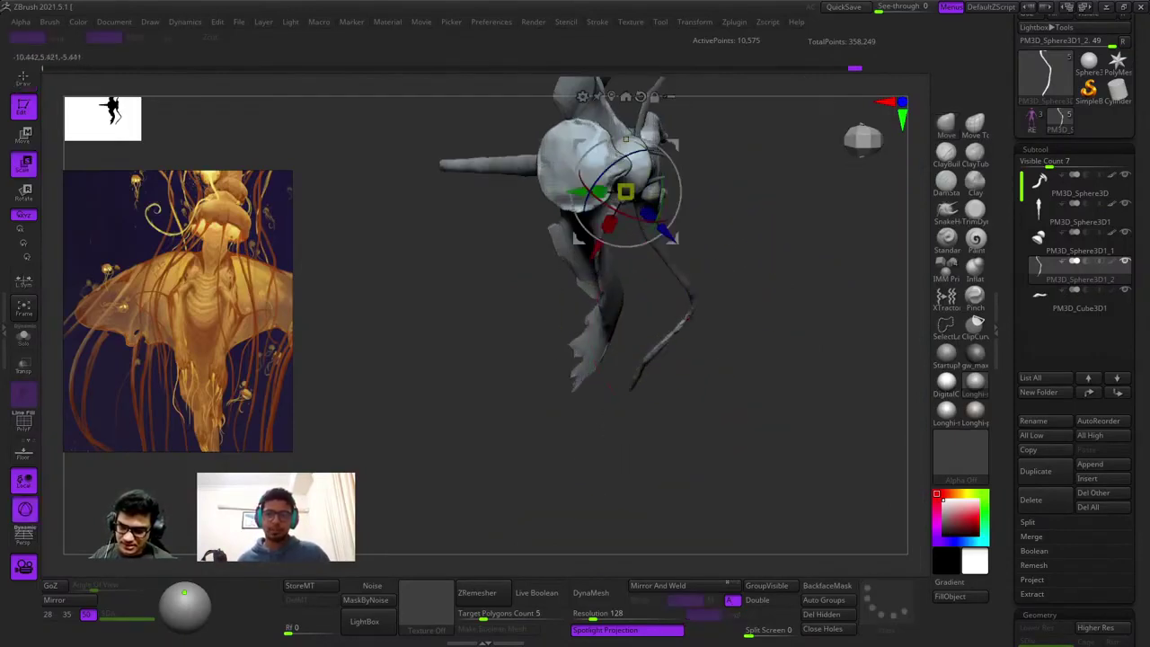
{"action": "left_click", "coordinate": [686, 316], "text": "alt"}
{"action": "left_click", "coordinate": [702, 222], "text": "alt"}
{"action": "left_click_drag", "start_coordinate": [687, 261], "coordinate": [719, 272]}
{"action": "key", "text": "q"}
Pull the tentacles' outer ends into a rounder curve from above and smooth the sharp bends.
{"action": "right_click_drag", "start_coordinate": [668, 84], "coordinate": [716, 183], "text": "alt"}
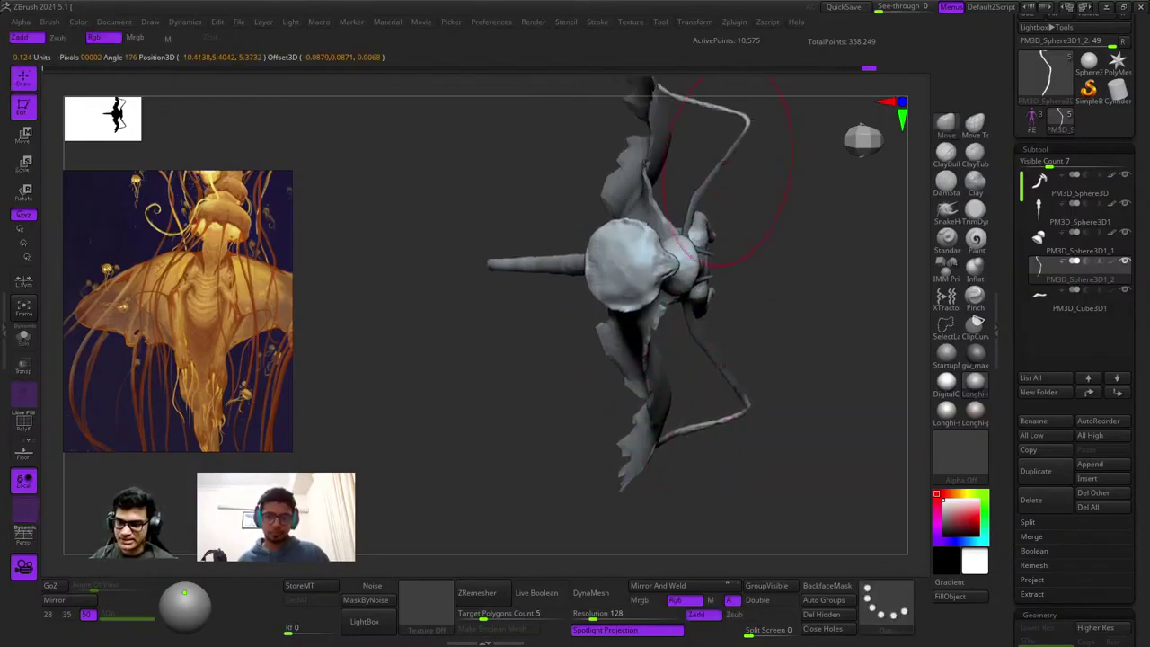
{"action": "right_click_drag", "start_coordinate": [644, 161], "coordinate": [647, 283], "text": "alt"}
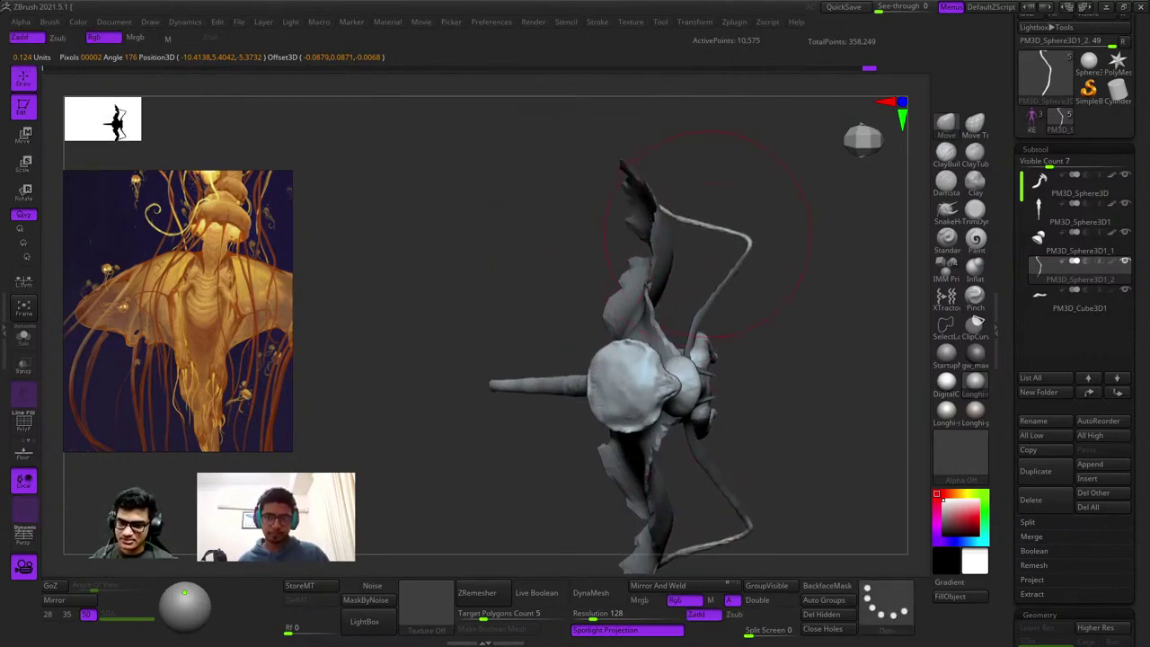
{"action": "mouse_move", "coordinate": [719, 230]}
{"action": "left_mouse_down"}
{"action": "mouse_move", "coordinate": [716, 205]}
{"action": "mouse_move", "coordinate": [661, 205]}
{"action": "left_mouse_up"}
{"action": "key", "text": "ctrl+z"}
{"action": "key", "text": "ctrl+z"}
{"action": "key", "text": "ctrl+z"}
{"action": "key", "text": "ctrl+z"}
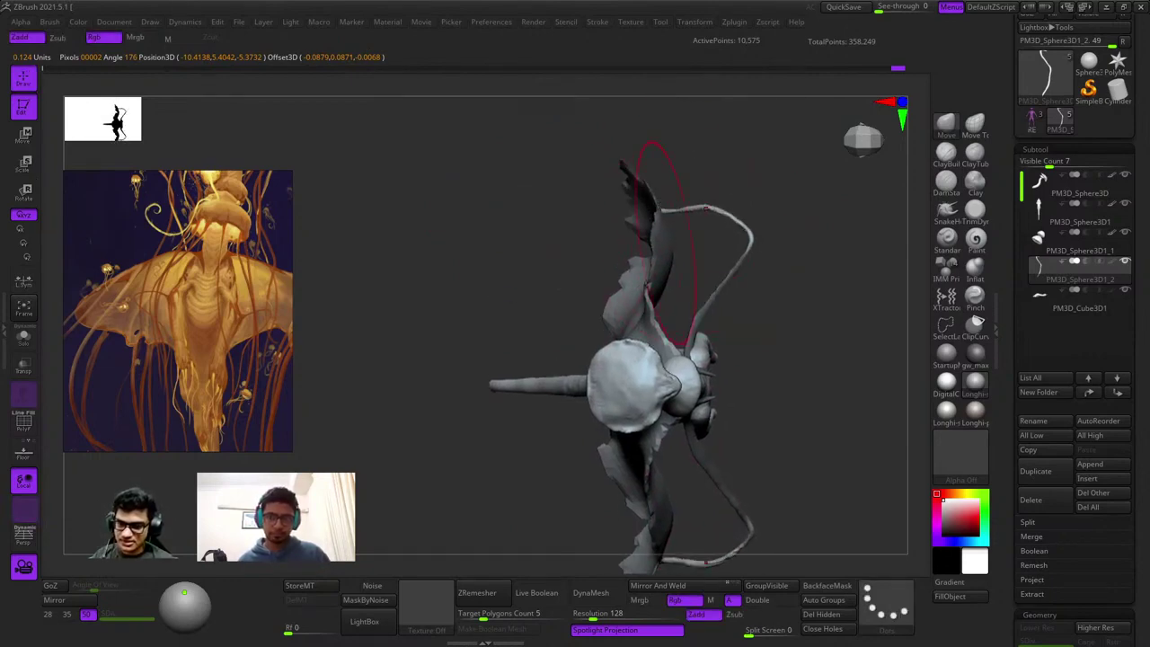
{"action": "left_click_drag", "start_coordinate": [752, 229], "coordinate": [745, 257], "text": "shift"}
Adjust the draw size and even out the tentacles' arcs between the shoulders and the outer bends.
{"action": "mouse_move", "coordinate": [816, 168]}
{"action": "right_mouse_down"}
{"action": "mouse_move", "coordinate": [775, 254]}
{"action": "mouse_move", "coordinate": [683, 259]}
{"action": "mouse_move", "coordinate": [707, 320]}
{"action": "right_mouse_up"}
{"action": "key", "text": "space"}
{"action": "left_click_drag", "start_coordinate": [775, 240], "coordinate": [785, 241]}
{"action": "mouse_move", "coordinate": [690, 260]}
{"action": "left_mouse_down"}
{"action": "mouse_move", "coordinate": [685, 244]}
{"action": "mouse_move", "coordinate": [633, 257]}
{"action": "mouse_move", "coordinate": [758, 285]}
{"action": "mouse_move", "coordinate": [725, 313]}
{"action": "left_mouse_up"}
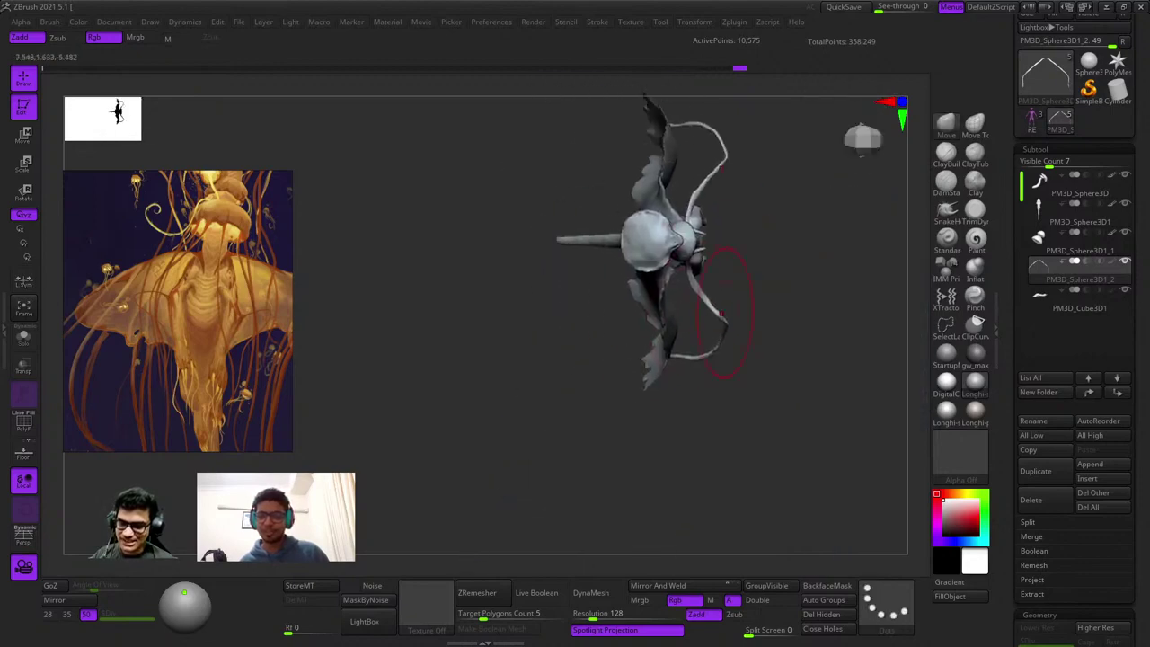
{"action": "right_click", "coordinate": [626, 304]}
{"action": "right_click_drag", "start_coordinate": [685, 241], "coordinate": [662, 279]}
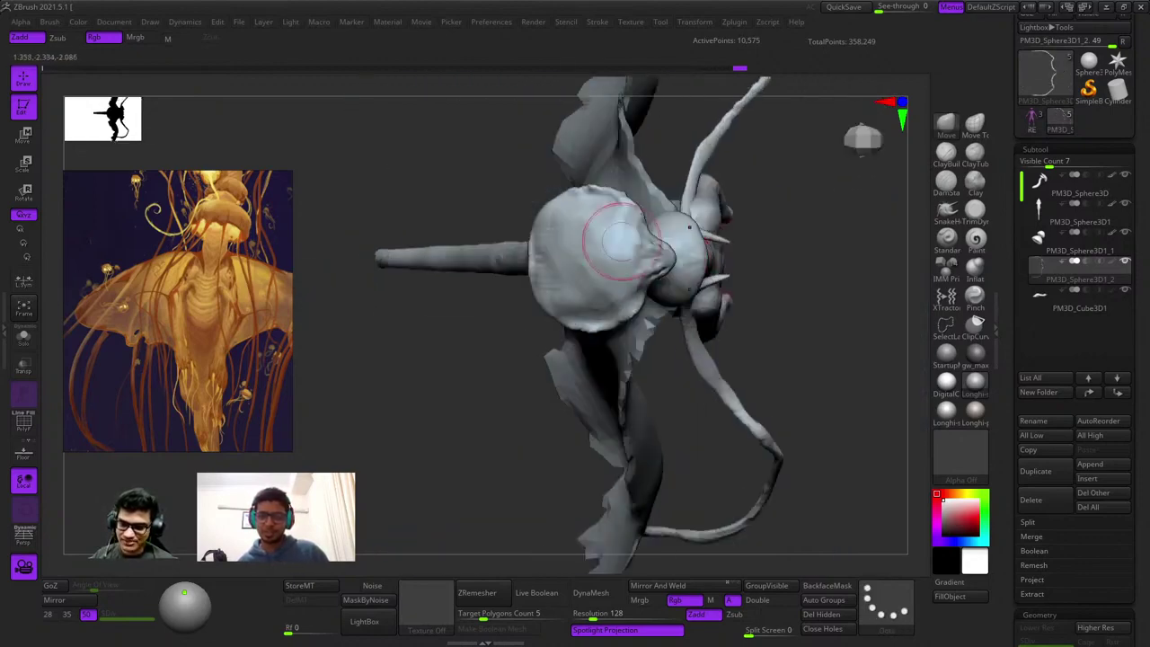
Append a Sphere3D as a new subtool to the creature.
{"action": "right_click_drag", "start_coordinate": [587, 230], "coordinate": [697, 243]}
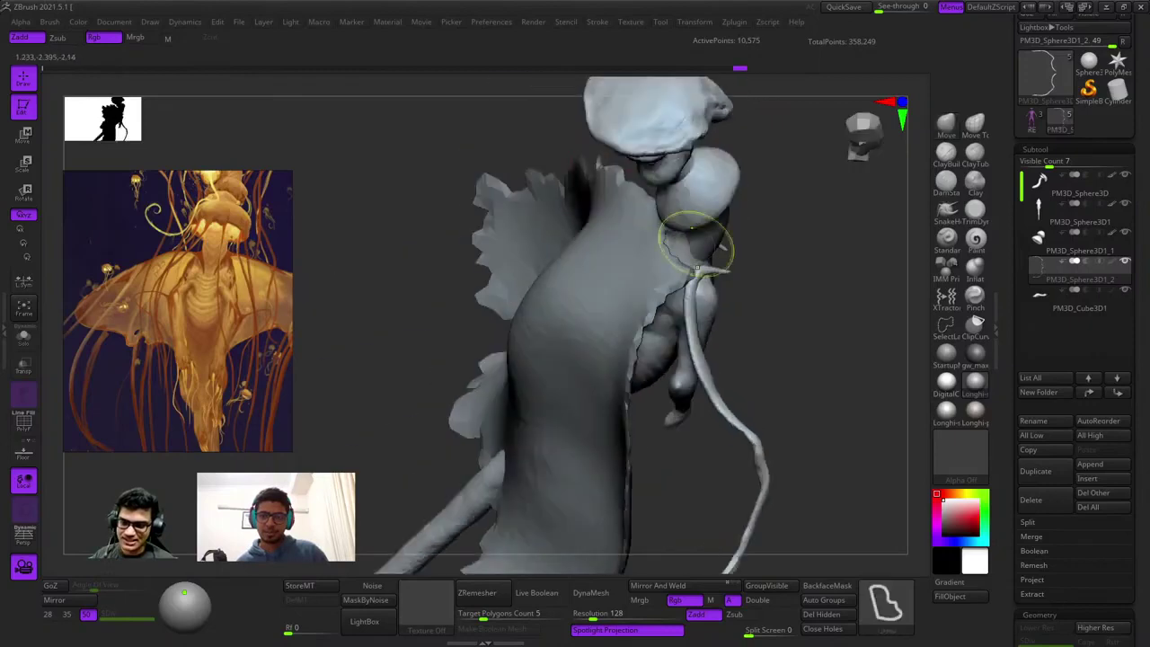
{"action": "right_click_drag", "start_coordinate": [801, 460], "coordinate": [610, 234], "text": "alt"}
{"action": "right_click_drag", "start_coordinate": [740, 421], "coordinate": [758, 270]}
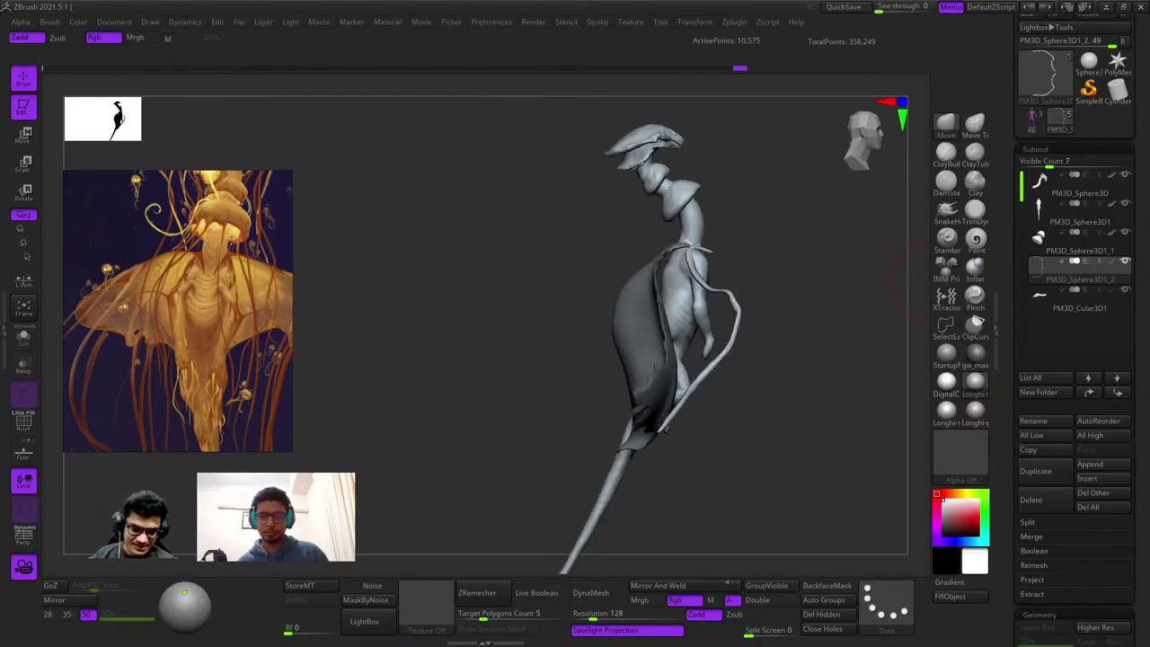
{"action": "scroll", "coordinate": [1076, 359], "scroll_direction": "down", "scroll_amount": 5}
{"action": "scroll", "coordinate": [1075, 359], "scroll_direction": "up", "scroll_amount": 4}
{"action": "left_click", "coordinate": [1091, 396]}
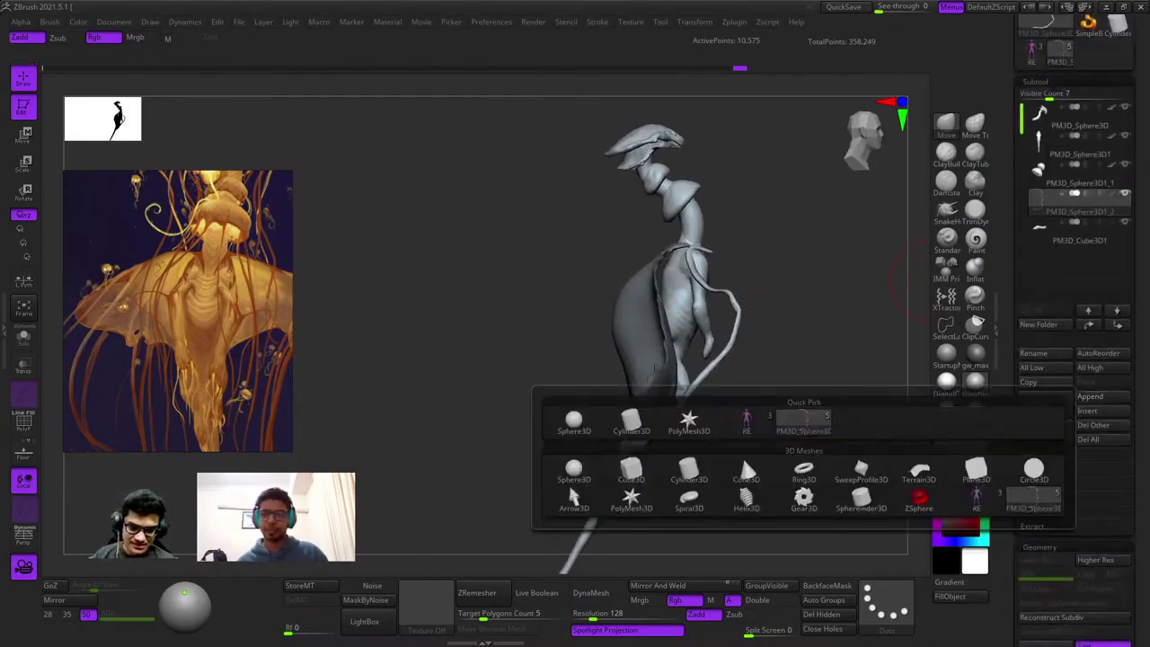
{"action": "left_click", "coordinate": [618, 419]}
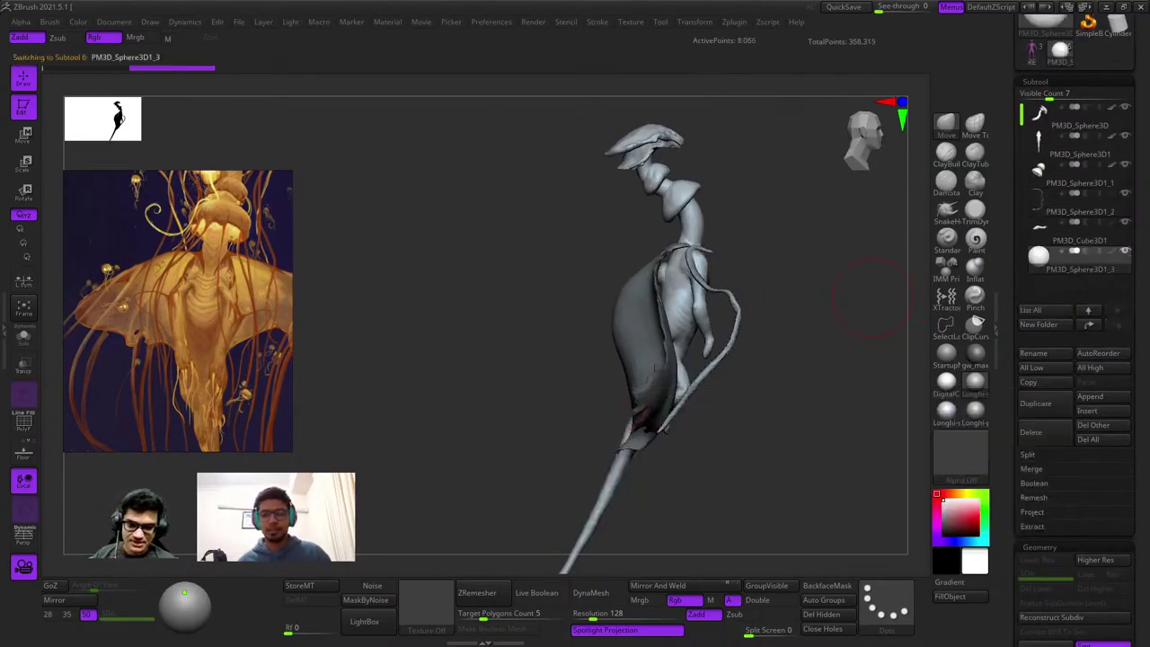
Select the new sphere, move it down around the torso and enlarge it to enclose the creature's body.
{"action": "key", "text": "w"}
{"action": "key", "text": "q"}
{"action": "left_click_drag", "start_coordinate": [791, 296], "coordinate": [692, 297], "text": "shift"}
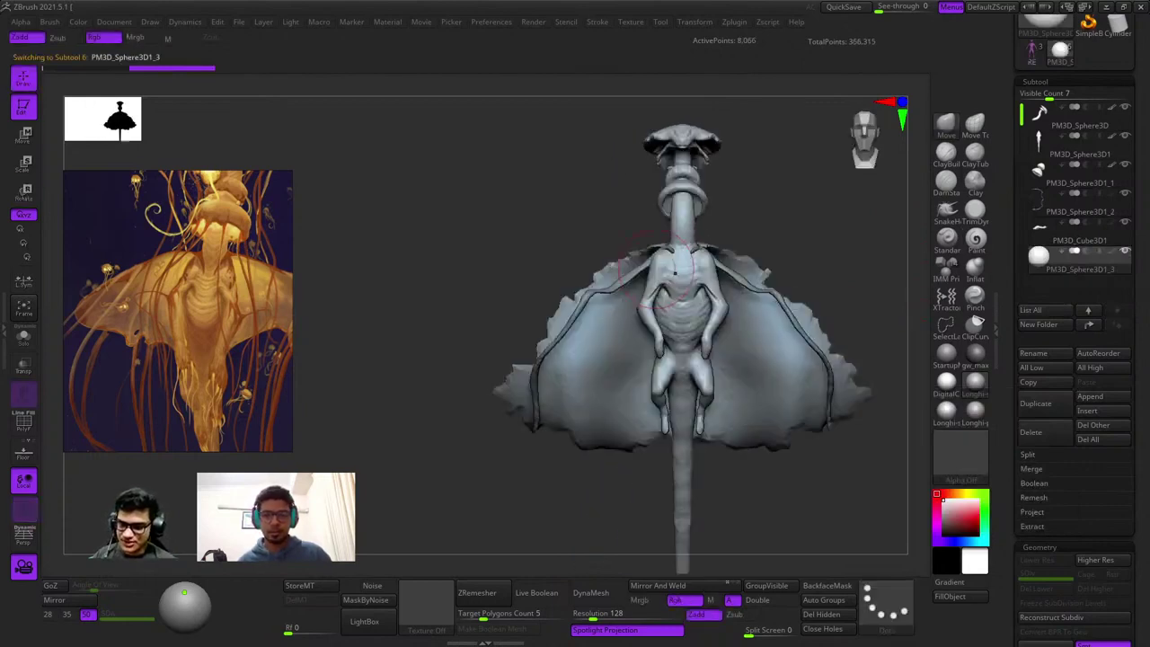
{"action": "key", "text": "w"}
{"action": "left_click_drag", "start_coordinate": [467, 369], "coordinate": [575, 369], "text": "shift"}
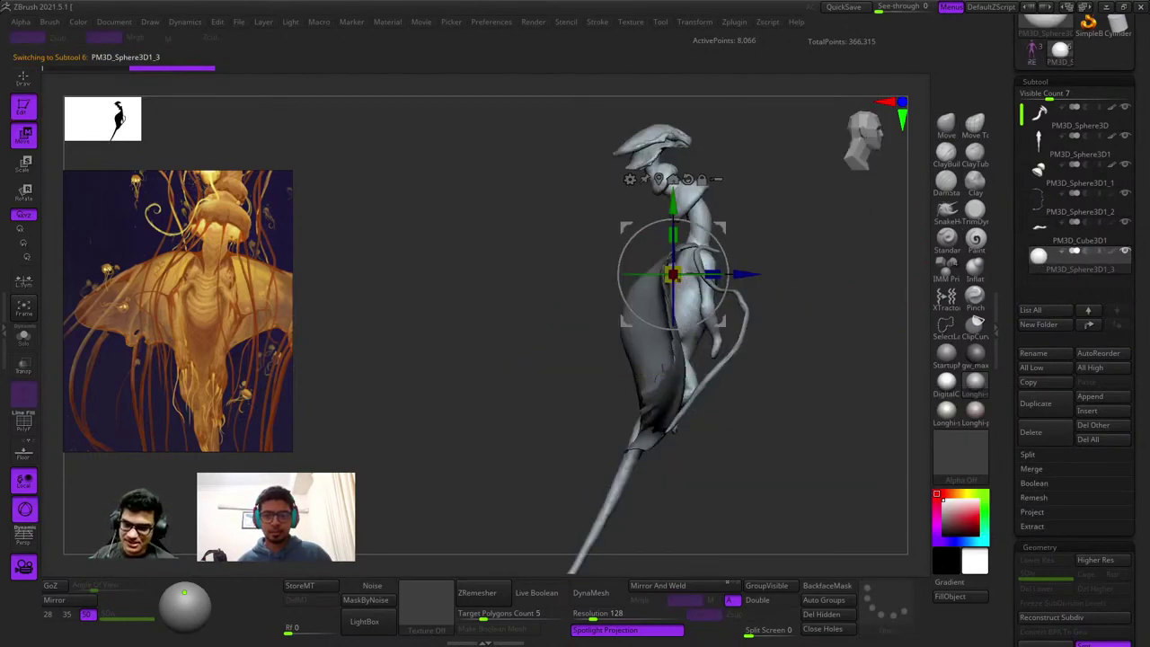
{"action": "left_click_drag", "start_coordinate": [672, 274], "coordinate": [714, 274]}
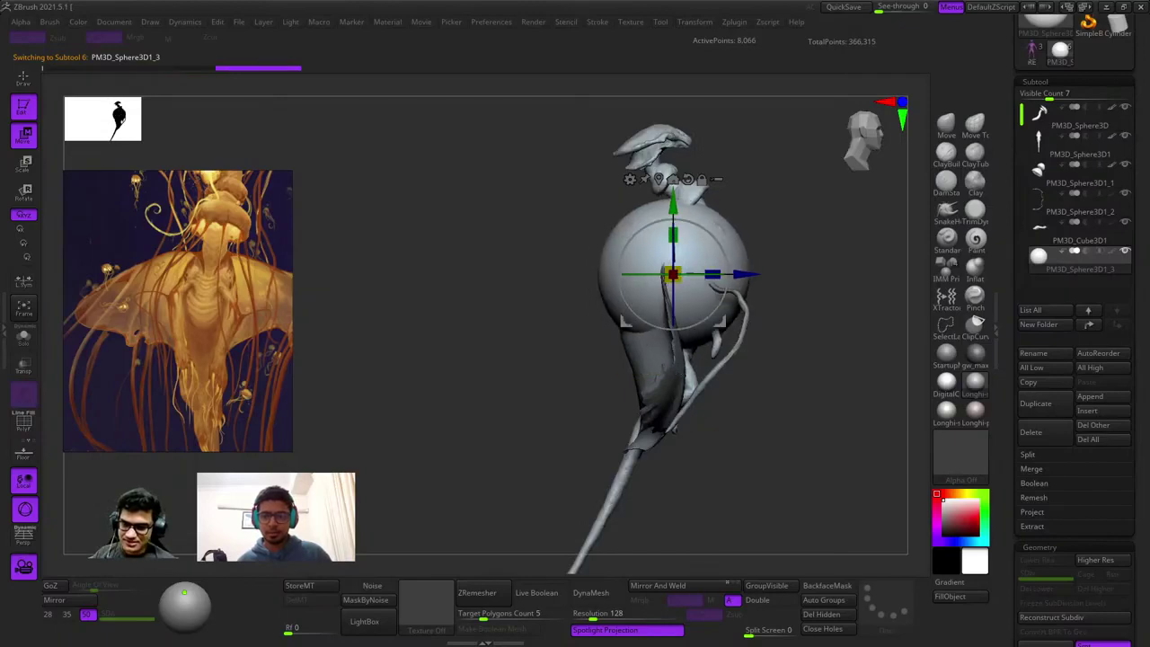
{"action": "left_click_drag", "start_coordinate": [725, 321], "coordinate": [729, 361]}
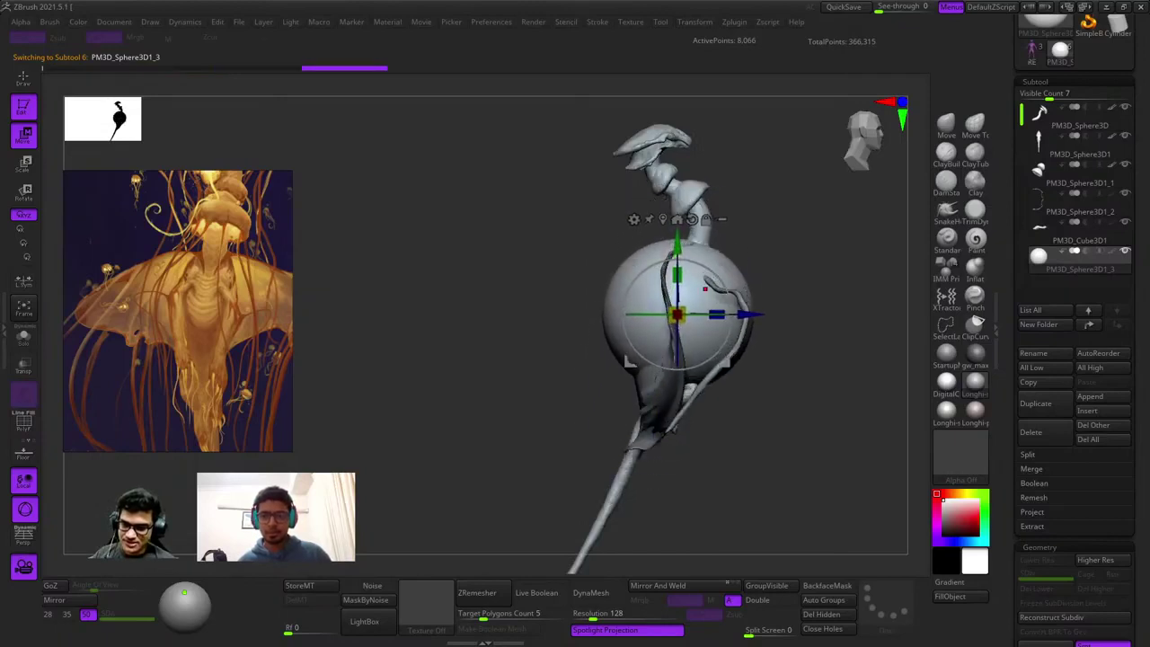
{"action": "left_click_drag", "start_coordinate": [684, 311], "coordinate": [717, 297]}
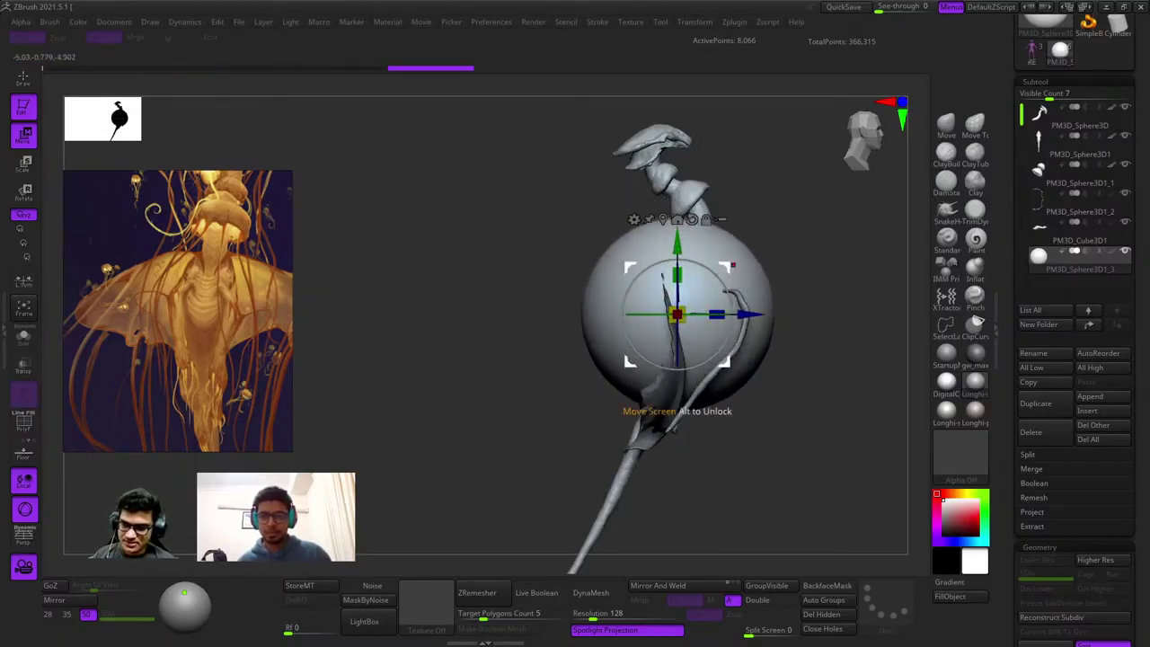
Show the sphere's wireframe, rotate it about the X axis and shift it slightly behind the torso.
{"action": "right_click_drag", "start_coordinate": [726, 271], "coordinate": [739, 273], "text": "shift"}
{"action": "key", "text": "shift+f"}
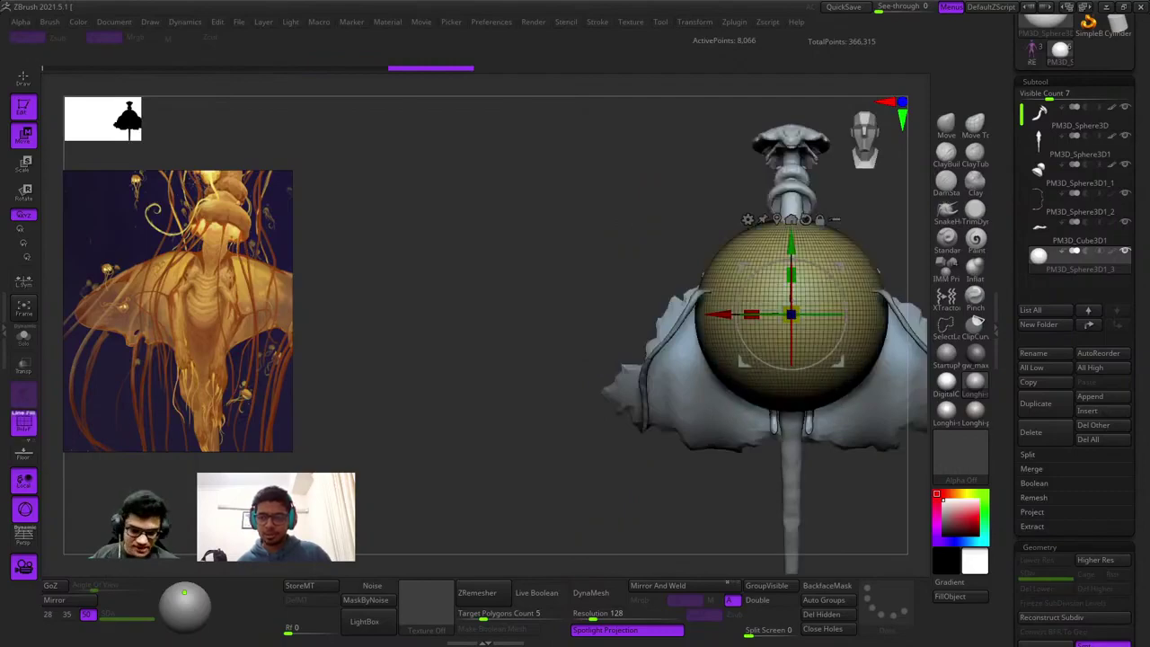
{"action": "scroll", "coordinate": [1075, 330], "scroll_direction": "down", "scroll_amount": 6}
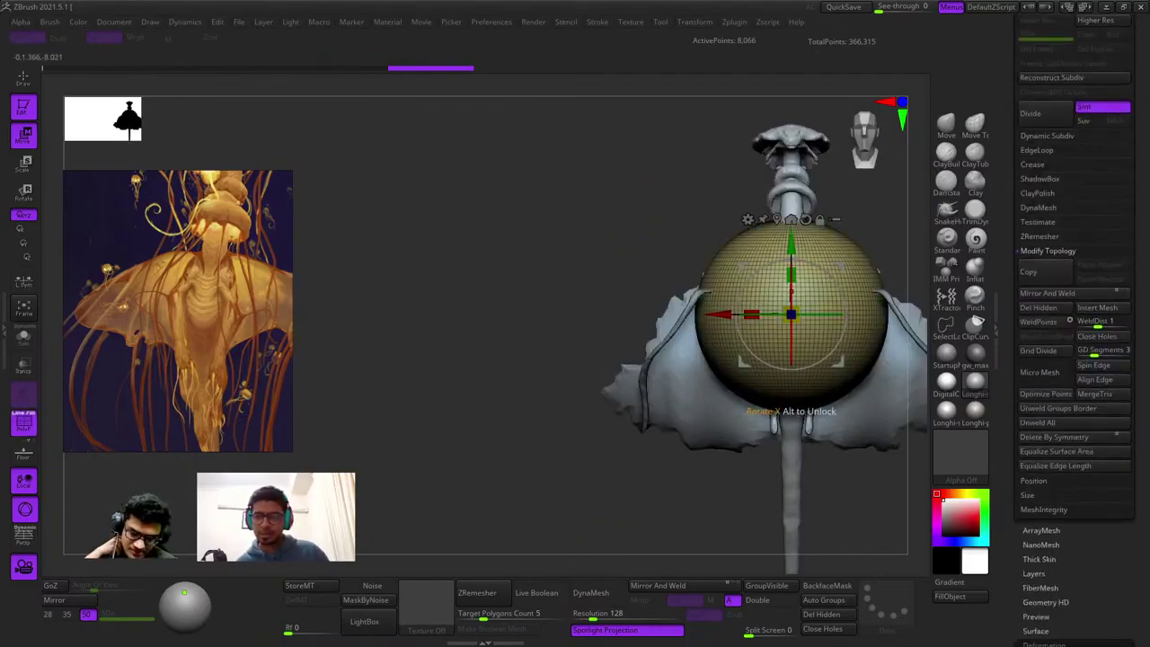
{"action": "left_click_drag", "start_coordinate": [792, 296], "coordinate": [792, 336]}
{"action": "right_click_drag", "start_coordinate": [841, 300], "coordinate": [921, 313], "text": "shift"}
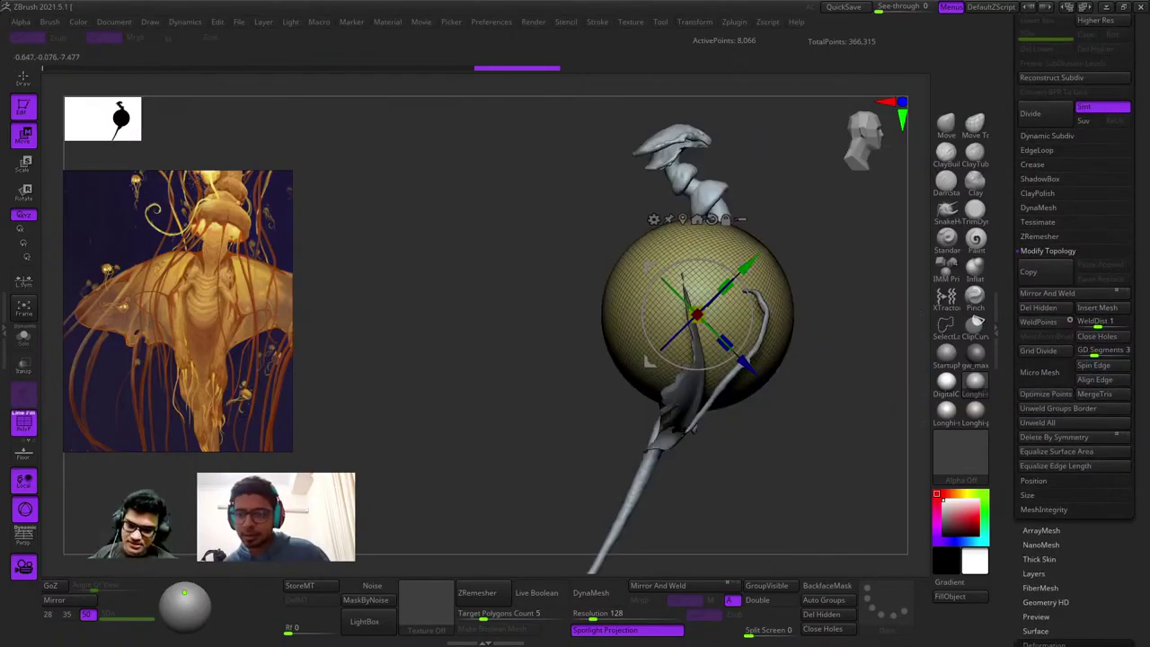
{"action": "mouse_move", "coordinate": [745, 267]}
{"action": "left_mouse_down"}
{"action": "mouse_move", "coordinate": [688, 323]}
{"action": "mouse_move", "coordinate": [717, 264]}
{"action": "mouse_move", "coordinate": [723, 306]}
{"action": "mouse_move", "coordinate": [729, 273]}
{"action": "left_mouse_up"}
Hide the draping membrane subtool and turn off the wireframe display on the sphere.
{"action": "key", "text": "q"}
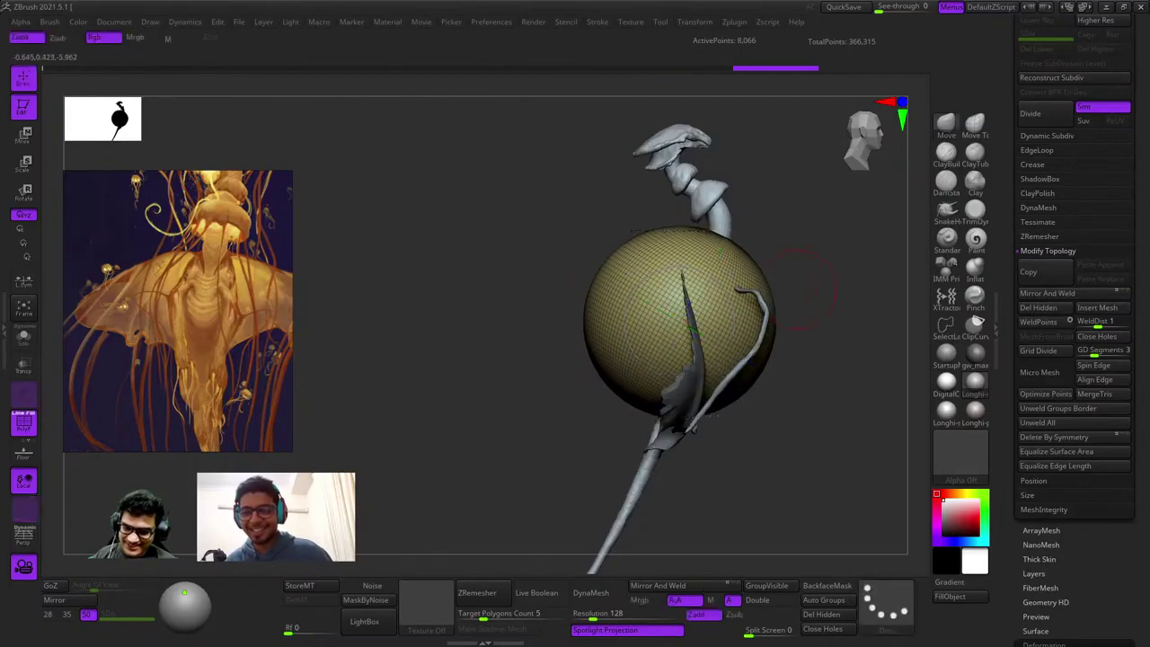
{"action": "right_click_drag", "start_coordinate": [797, 289], "coordinate": [796, 259]}
{"action": "key", "text": "shift+f"}
{"action": "key", "text": "shift+f"}
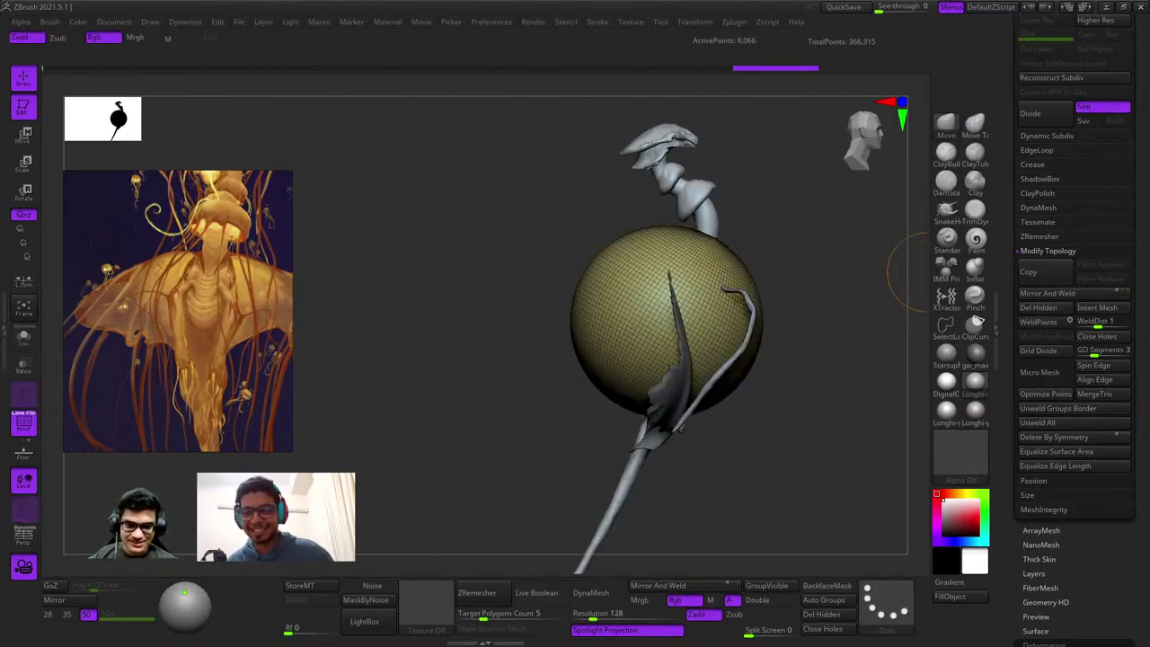
{"action": "left_click_drag", "start_coordinate": [1140, 108], "coordinate": [1140, 638]}
{"action": "left_click", "coordinate": [1124, 235]}
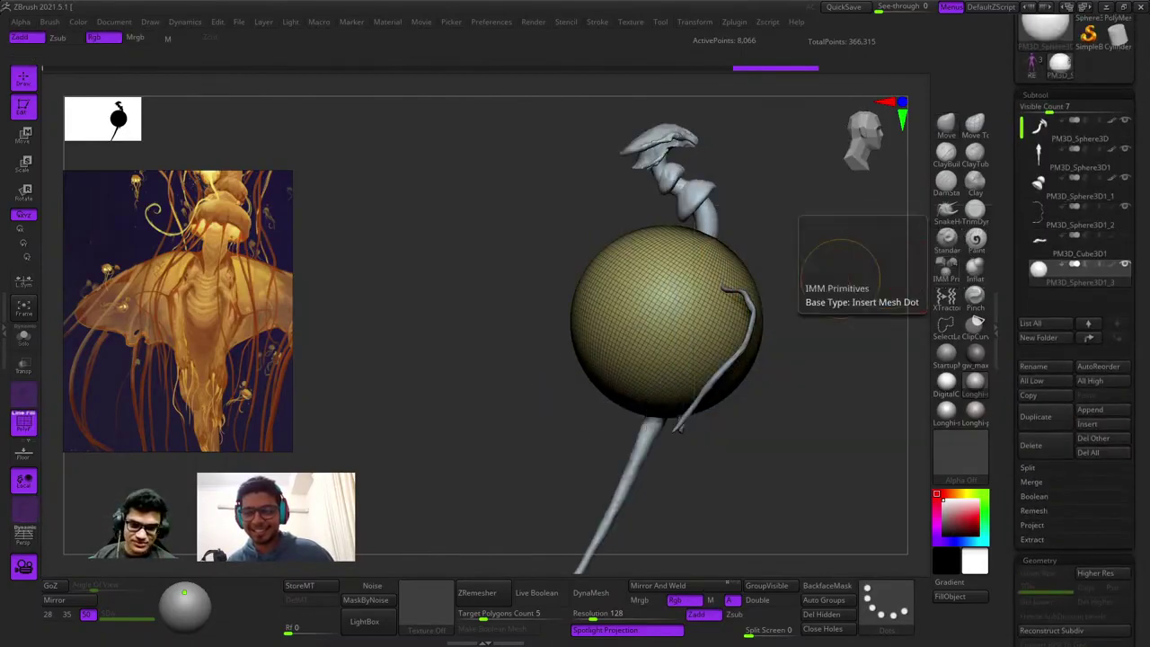
{"action": "key", "text": "shift+f"}
{"action": "key", "text": "shift+f"}
{"action": "key", "text": "shift+f"}
Carve a large opening into the sphere's front with the ClayBuildup brush to expose the torso, arms and legs.
{"action": "right_click_drag", "start_coordinate": [791, 281], "coordinate": [867, 270], "text": "shift"}
{"action": "left_click", "coordinate": [946, 153]}
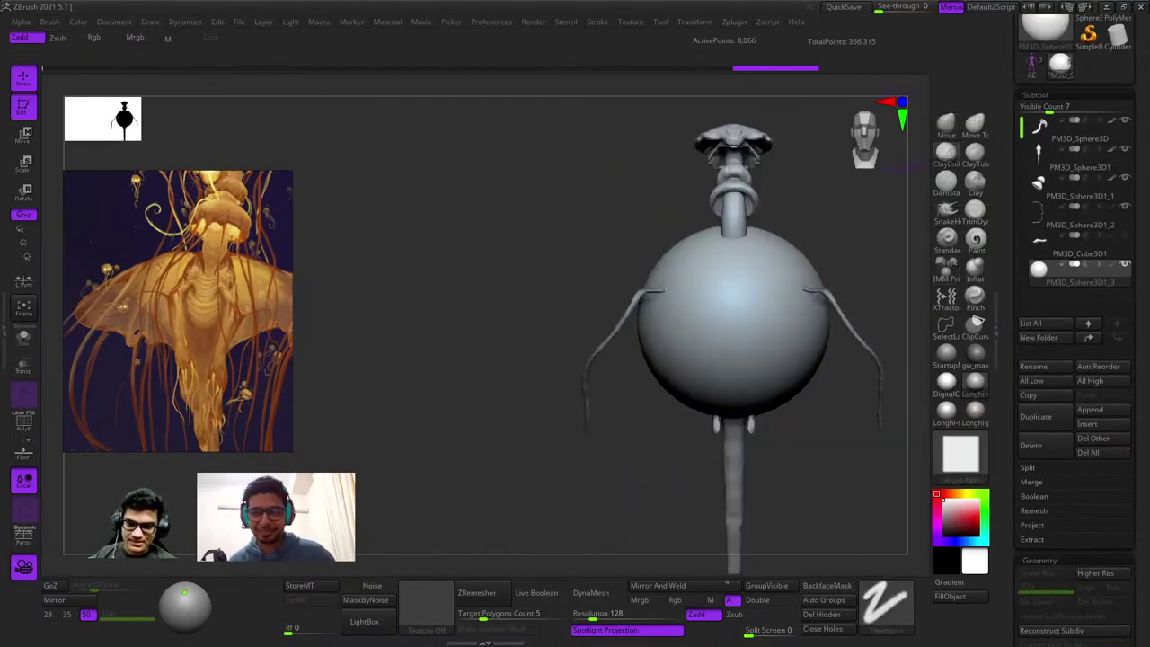
{"action": "key", "text": "shift+f"}
{"action": "key", "text": "shift+f"}
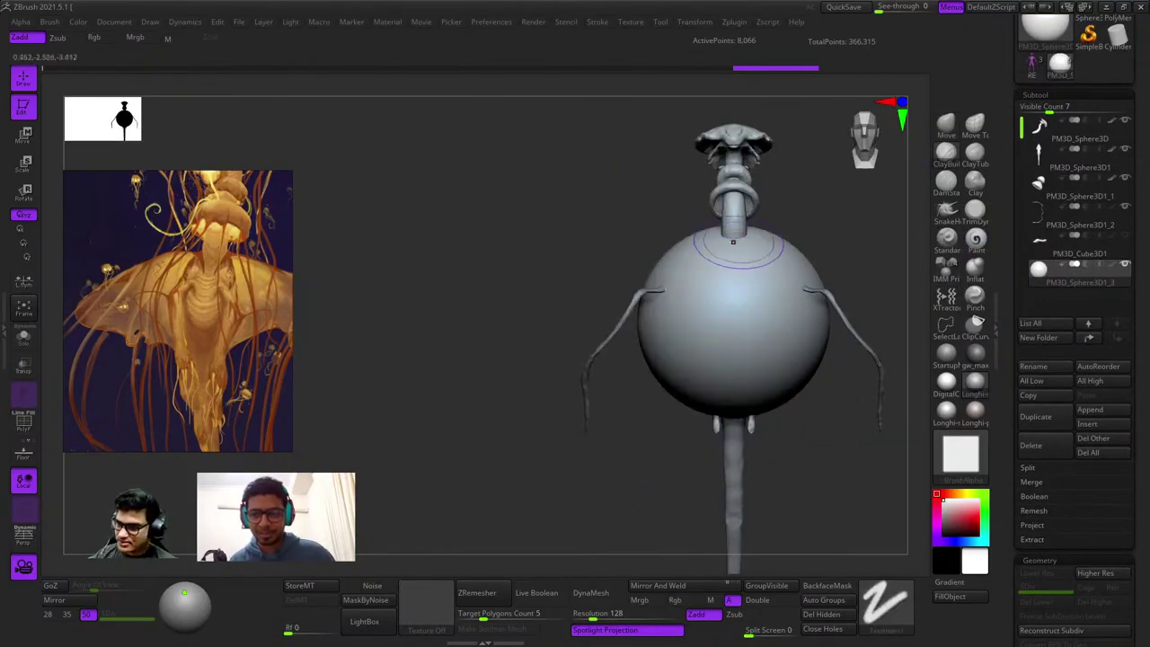
{"action": "key", "text": "ctrl+z"}
{"action": "right_click_drag", "start_coordinate": [656, 305], "coordinate": [731, 303]}
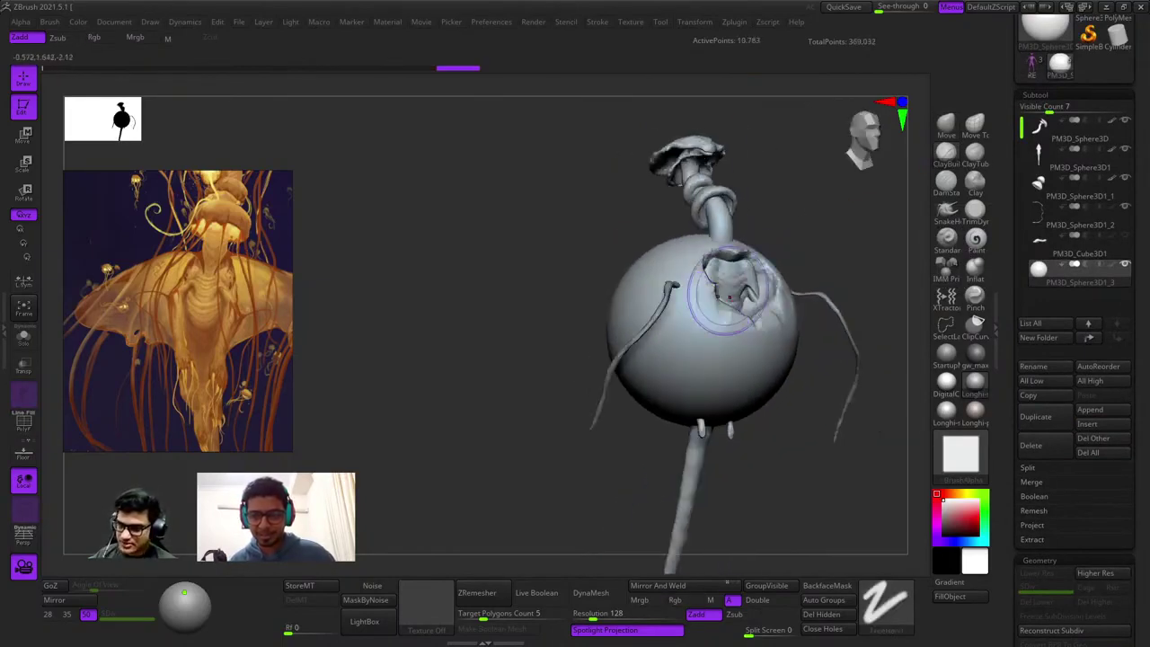
{"action": "left_click_drag", "start_coordinate": [505, 476], "coordinate": [771, 293], "text": "ctrl"}
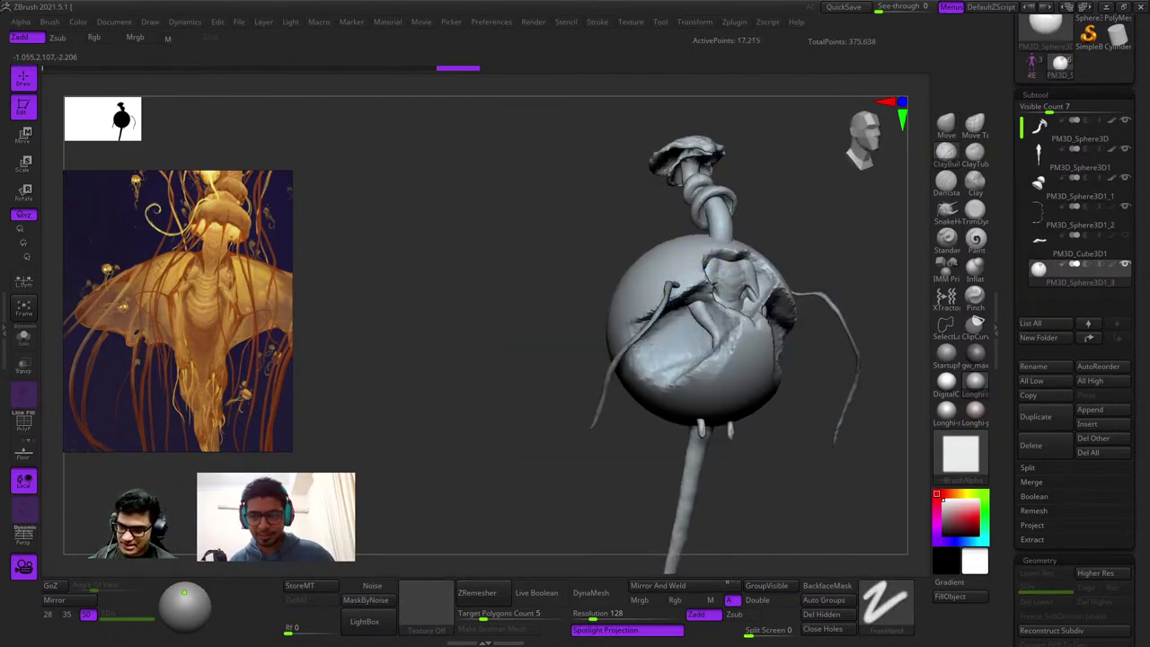
{"action": "key", "text": "ctrl+shift+z"}
{"action": "right_click_drag", "start_coordinate": [683, 377], "coordinate": [678, 314]}
{"action": "right_click_drag", "start_coordinate": [737, 416], "coordinate": [668, 437]}
{"action": "key", "text": "ctrl+shift+z"}
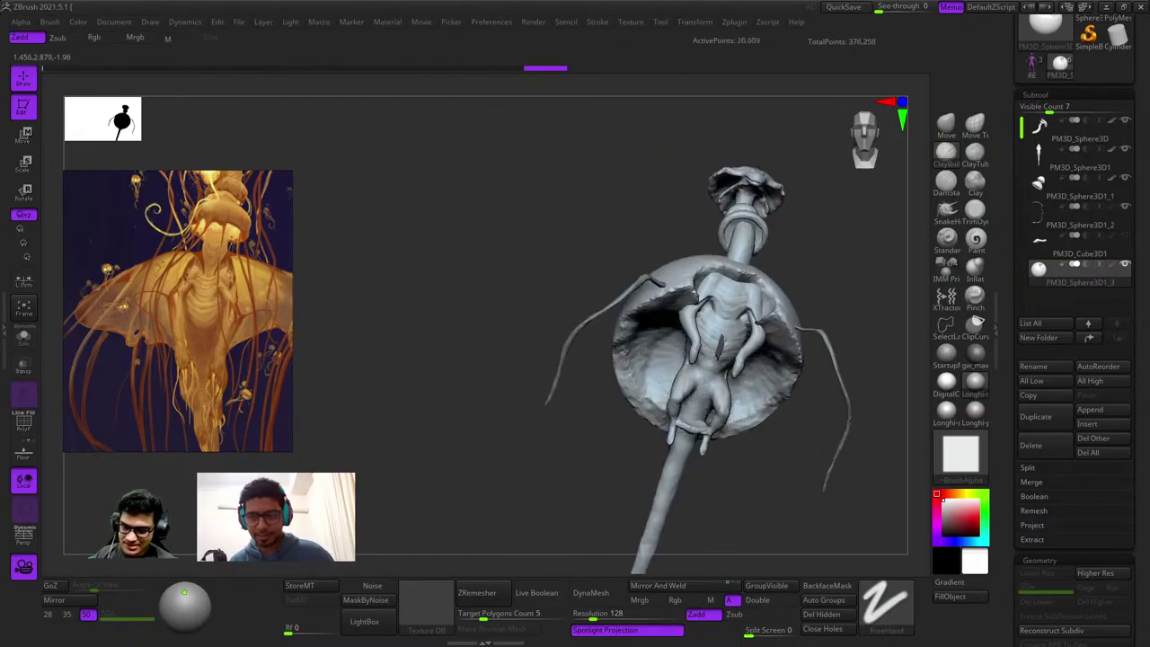
Deepen the hollow inside the sphere around the torso and legs and smooth the carved surface.
{"action": "left_click_drag", "start_coordinate": [619, 331], "coordinate": [639, 213]}
{"action": "right_click_drag", "start_coordinate": [639, 212], "coordinate": [707, 296]}
{"action": "left_click_drag", "start_coordinate": [707, 295], "coordinate": [710, 259], "text": "shift"}
{"action": "mouse_move", "coordinate": [708, 257]}
{"action": "right_mouse_down"}
{"action": "mouse_move", "coordinate": [692, 216]}
{"action": "mouse_move", "coordinate": [718, 278]}
{"action": "right_mouse_up"}
{"action": "mouse_move", "coordinate": [710, 332]}
{"action": "left_mouse_down"}
{"action": "mouse_move", "coordinate": [719, 431]}
{"action": "mouse_move", "coordinate": [763, 472]}
{"action": "mouse_move", "coordinate": [710, 332]}
{"action": "mouse_move", "coordinate": [741, 215]}
{"action": "mouse_move", "coordinate": [729, 220]}
{"action": "left_mouse_up"}
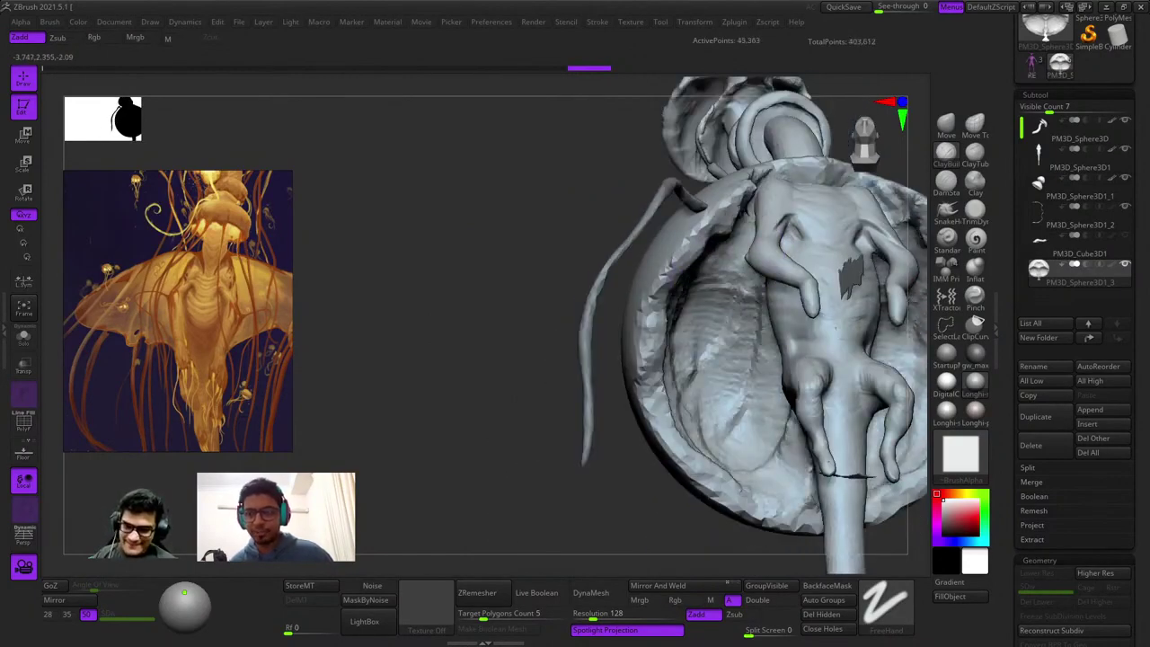
Clear the remaining sphere surface off the belly and even out the hollow on both sides of the body.
{"action": "left_click_drag", "start_coordinate": [835, 328], "coordinate": [817, 359]}
{"action": "right_click_drag", "start_coordinate": [818, 360], "coordinate": [813, 310]}
{"action": "right_click_drag", "start_coordinate": [719, 314], "coordinate": [854, 301]}
{"action": "left_click_drag", "start_coordinate": [845, 283], "coordinate": [866, 310], "text": "shift"}
{"action": "right_click_drag", "start_coordinate": [858, 305], "coordinate": [710, 319]}
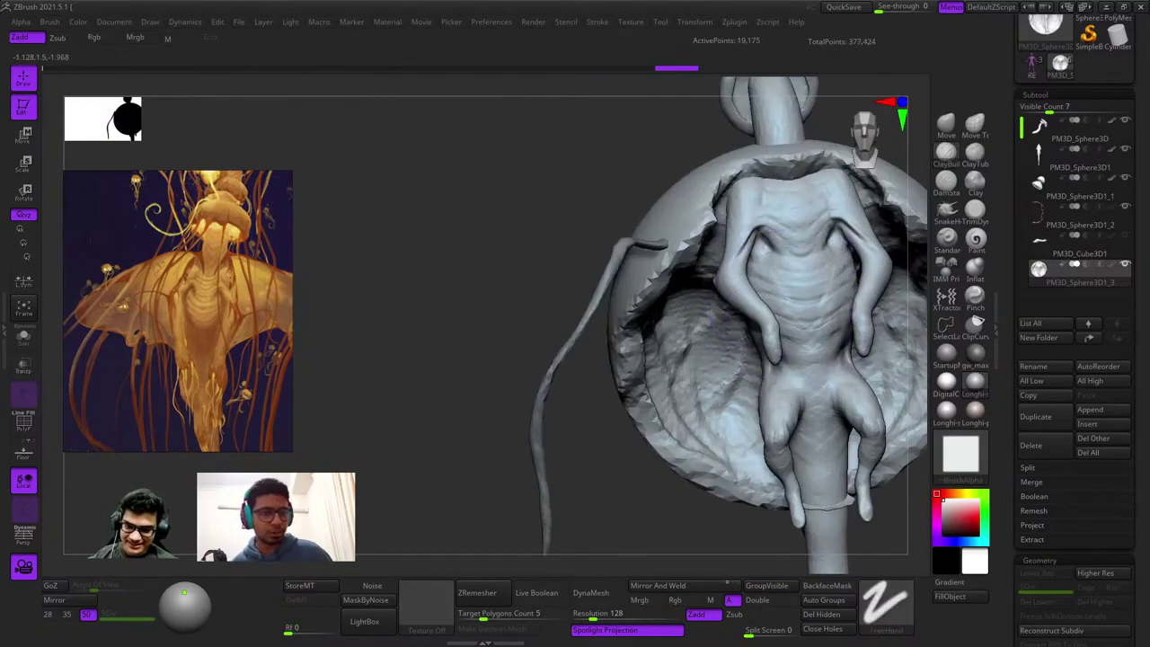
{"action": "left_click_drag", "start_coordinate": [709, 319], "coordinate": [719, 386]}
{"action": "key", "text": "ctrl+shift+z"}
{"action": "key", "text": "ctrl+shift+z"}
{"action": "key", "text": "ctrl+shift+z"}
{"action": "key", "text": "ctrl+shift+z"}
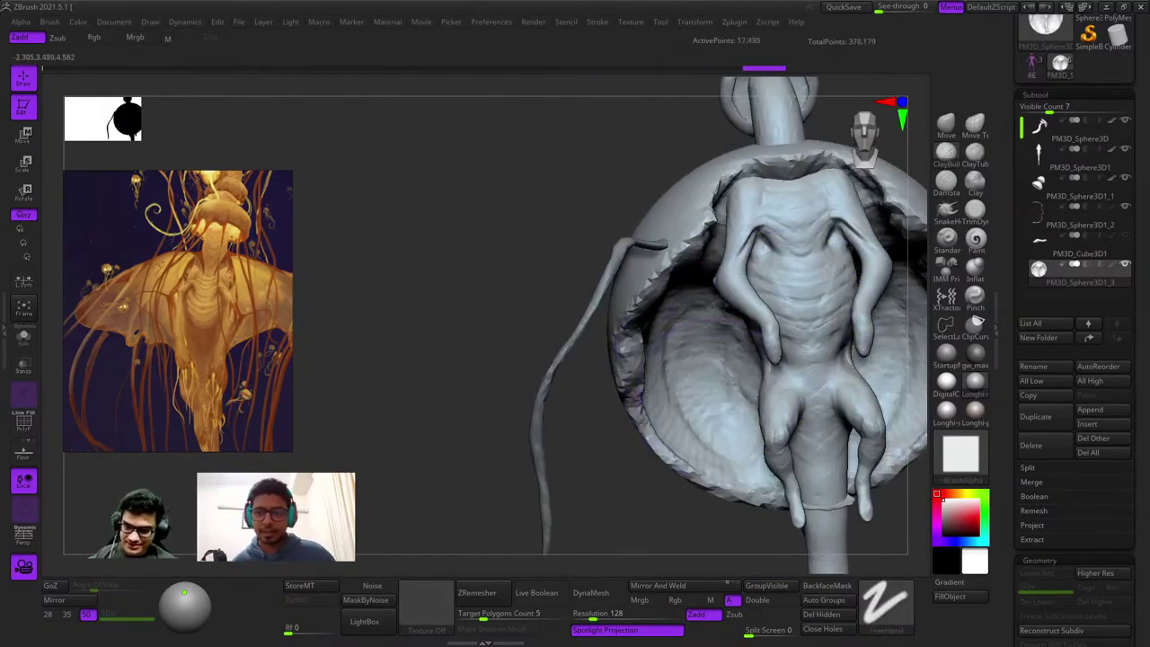
Carve the shell's upper edge back between the neck base and the shoulders.
{"action": "mouse_move", "coordinate": [467, 296]}
{"action": "right_mouse_down"}
{"action": "mouse_move", "coordinate": [526, 332]}
{"action": "mouse_move", "coordinate": [719, 346]}
{"action": "mouse_move", "coordinate": [683, 342]}
{"action": "right_mouse_up"}
{"action": "right_click_drag", "start_coordinate": [683, 342], "coordinate": [696, 346], "text": "ctrl"}
{"action": "key", "text": "b"}
{"action": "key", "text": "c"}
{"action": "key", "text": "b"}
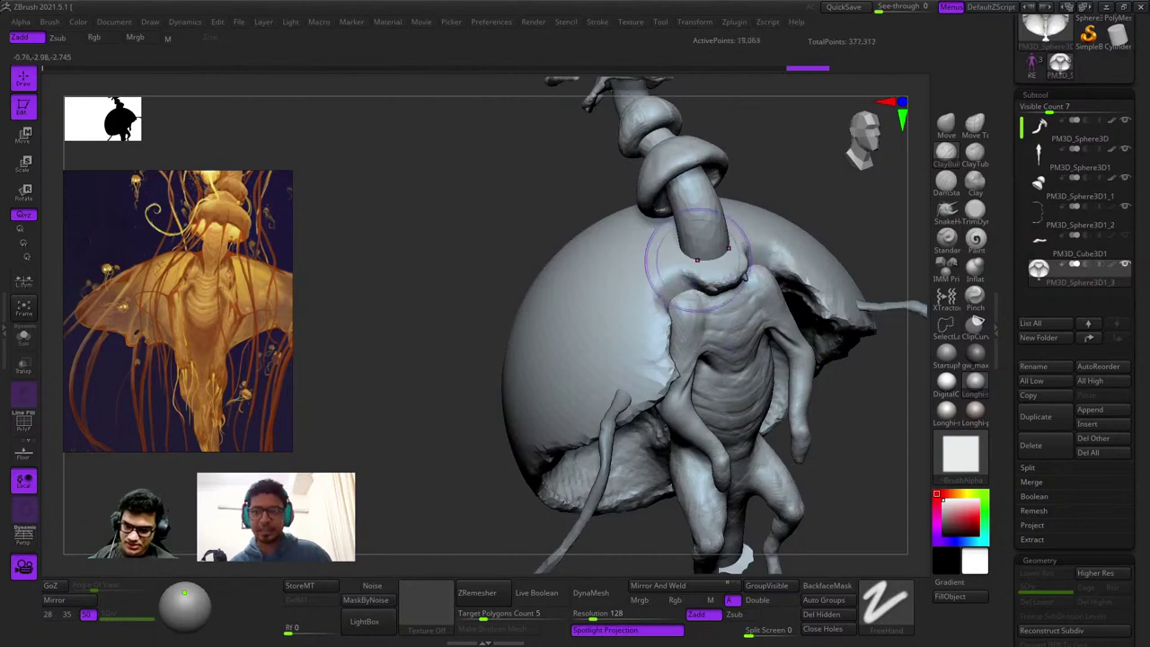
{"action": "left_click_drag", "start_coordinate": [662, 361], "coordinate": [673, 326]}
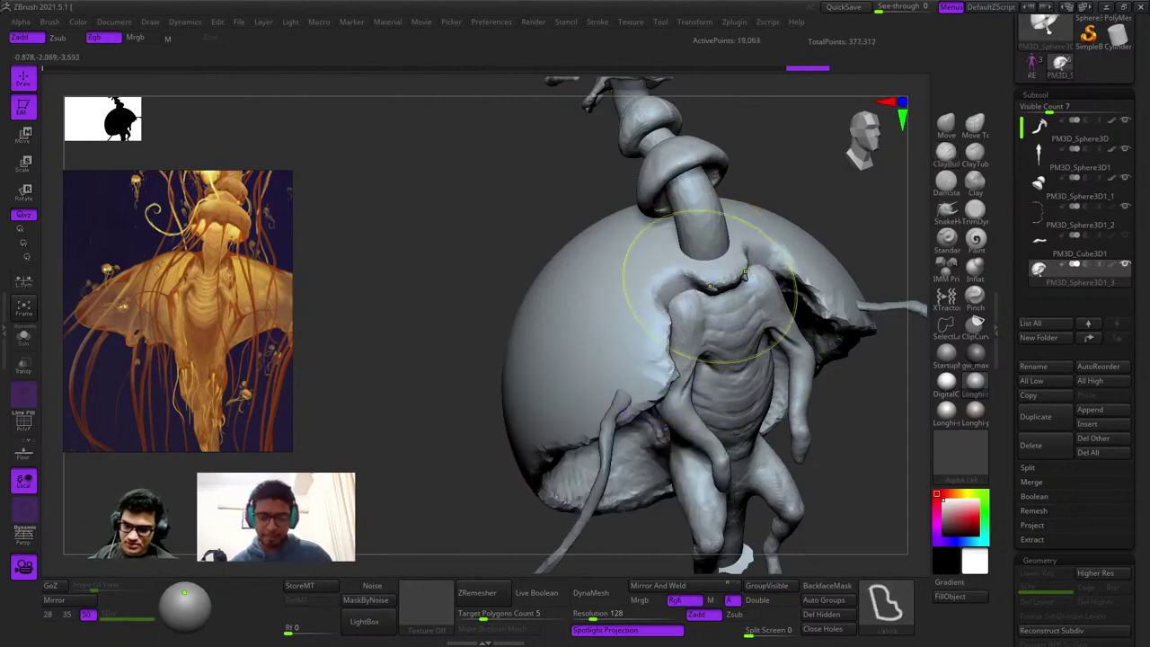
Trim the shell's front edge further around the shoulders and upper arms with the ClayBuildup brush.
{"action": "key", "text": "b"}
{"action": "key", "text": "c"}
{"action": "key", "text": "b"}
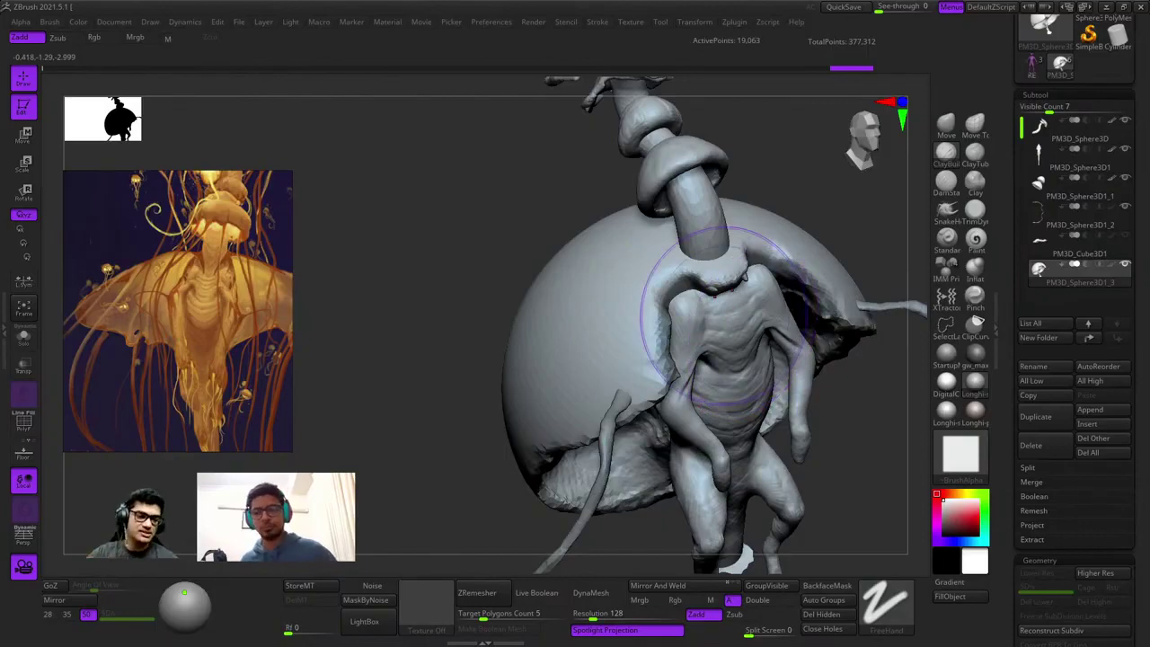
{"action": "right_click_drag", "start_coordinate": [574, 276], "coordinate": [745, 351]}
{"action": "right_click_drag", "start_coordinate": [746, 351], "coordinate": [696, 279], "text": "ctrl"}
{"action": "mouse_move", "coordinate": [696, 279]}
{"action": "right_mouse_down", "text": "ctrl"}
{"action": "mouse_move", "coordinate": [705, 300]}
{"action": "mouse_move", "coordinate": [720, 243]}
{"action": "right_mouse_up", "text": "ctrl"}
{"action": "key", "text": "b"}
{"action": "key", "text": "c"}
{"action": "key", "text": "b"}
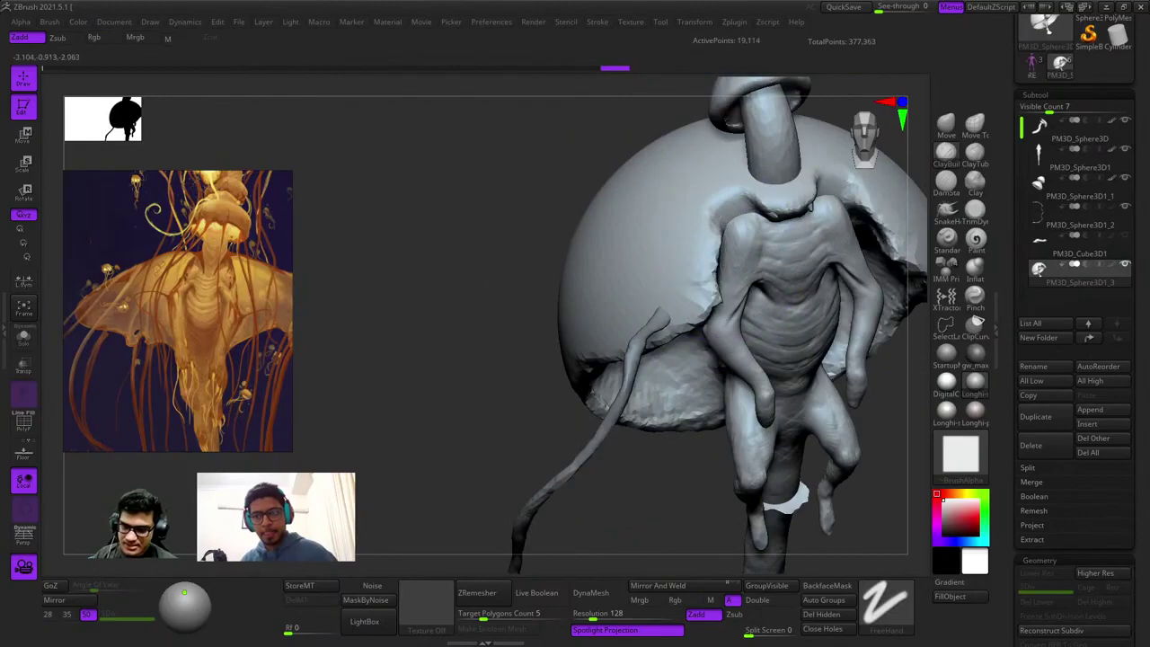
{"action": "left_click_drag", "start_coordinate": [896, 241], "coordinate": [899, 274]}
Switch to the Move brush, adjust the draw size and start reshaping the shell's back.
{"action": "mouse_move", "coordinate": [593, 278]}
{"action": "right_mouse_down"}
{"action": "mouse_move", "coordinate": [725, 288]}
{"action": "mouse_move", "coordinate": [705, 261]}
{"action": "right_mouse_up"}
{"action": "mouse_move", "coordinate": [705, 260]}
{"action": "right_mouse_down", "text": "shift"}
{"action": "mouse_move", "coordinate": [682, 326]}
{"action": "mouse_move", "coordinate": [860, 331]}
{"action": "right_mouse_up", "text": "shift"}
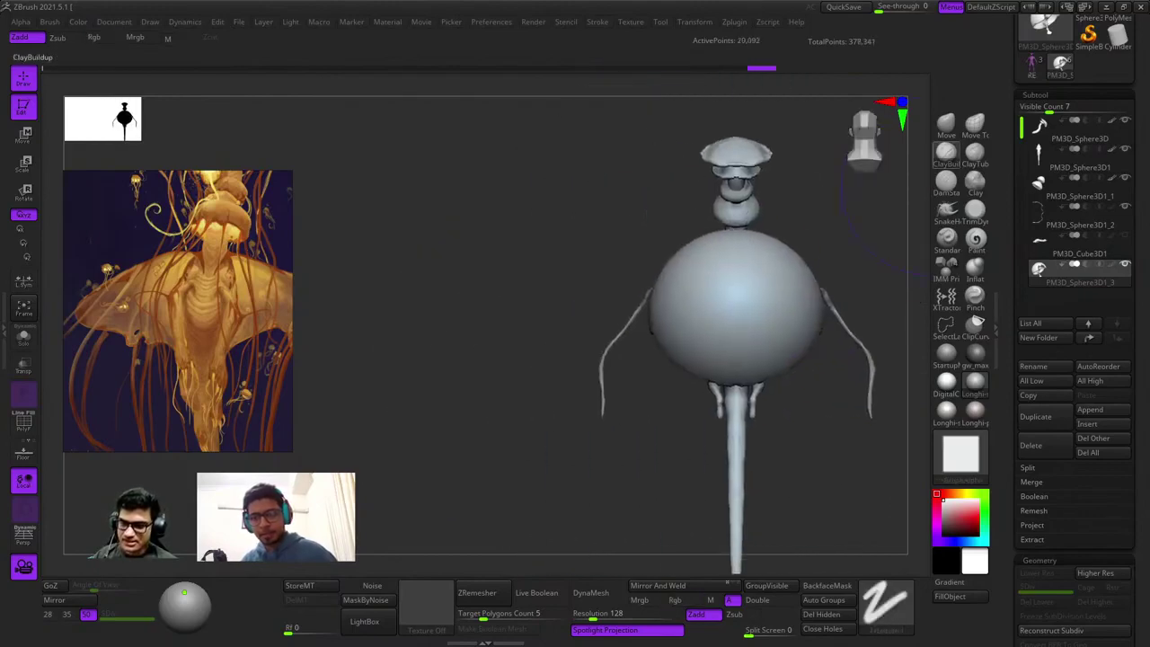
{"action": "left_click", "coordinate": [946, 126]}
{"action": "right_click_drag", "start_coordinate": [768, 193], "coordinate": [719, 269]}
{"action": "key", "text": "space"}
{"action": "mouse_move", "coordinate": [656, 342]}
{"action": "left_mouse_down"}
{"action": "mouse_move", "coordinate": [673, 342]}
{"action": "mouse_move", "coordinate": [652, 369]}
{"action": "left_mouse_up"}
{"action": "key", "text": "space"}
{"action": "right_click_drag", "start_coordinate": [682, 377], "coordinate": [791, 377]}
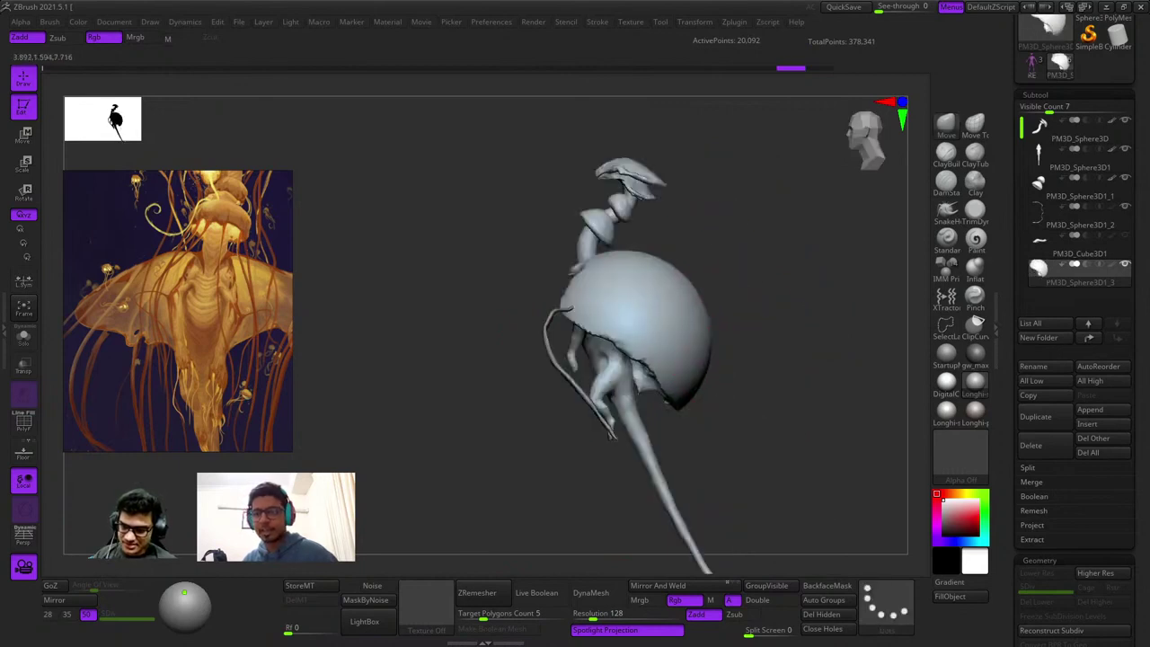
Adjust the draw size and flatten the shell's side profile closer to the creature's back.
{"action": "right_click_drag", "start_coordinate": [625, 278], "coordinate": [521, 367], "text": "ctrl"}
{"action": "key", "text": "space"}
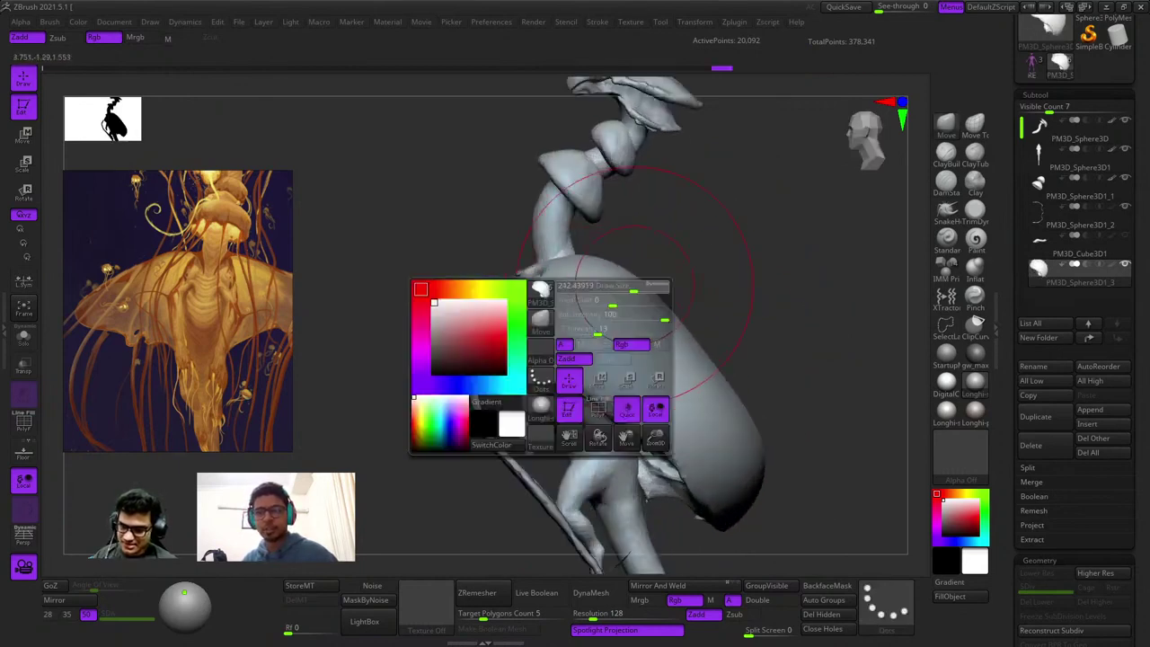
{"action": "right_click_drag", "start_coordinate": [526, 283], "coordinate": [449, 289]}
{"action": "mouse_move", "coordinate": [449, 289]}
{"action": "right_mouse_down", "text": "alt"}
{"action": "mouse_move", "coordinate": [707, 290]}
{"action": "mouse_move", "coordinate": [727, 257]}
{"action": "mouse_move", "coordinate": [760, 329]}
{"action": "right_mouse_up", "text": "alt"}
{"action": "key", "text": "space"}
{"action": "left_click_drag", "start_coordinate": [799, 288], "coordinate": [783, 346]}
{"action": "right_click_drag", "start_coordinate": [783, 346], "coordinate": [898, 332]}
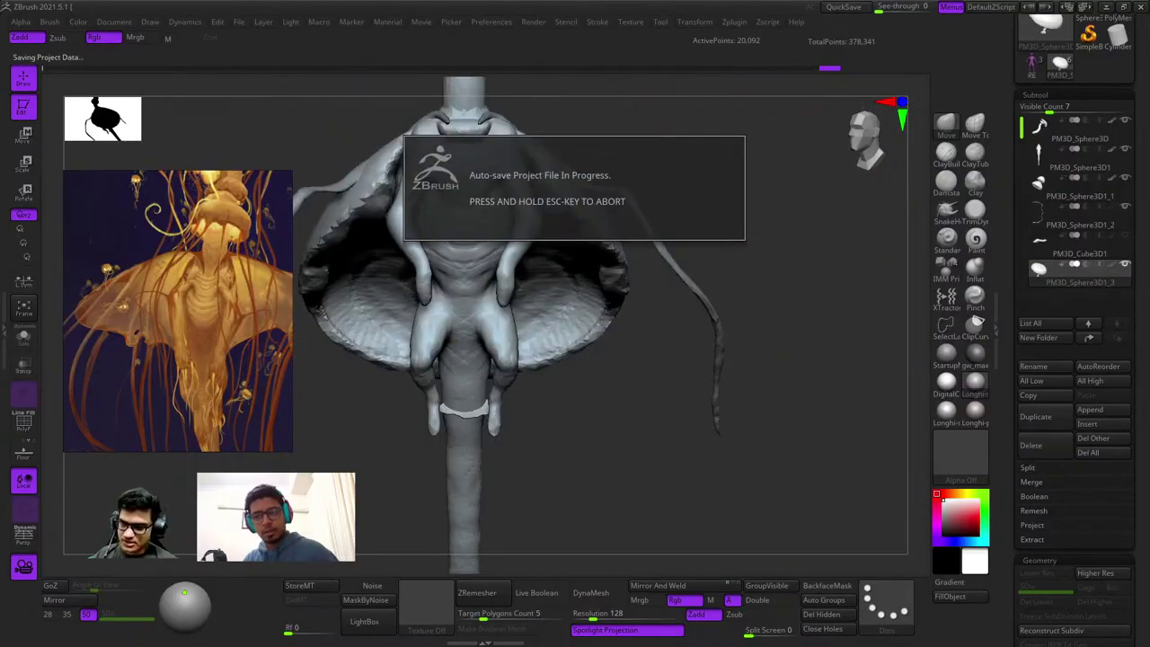
Pull the shell's rim into a rounder outline around the body from below.
{"action": "mouse_move", "coordinate": [629, 297]}
{"action": "right_mouse_down"}
{"action": "mouse_move", "coordinate": [683, 250]}
{"action": "mouse_move", "coordinate": [677, 303]}
{"action": "mouse_move", "coordinate": [778, 262]}
{"action": "mouse_move", "coordinate": [667, 208]}
{"action": "right_mouse_up"}
{"action": "right_click_drag", "start_coordinate": [776, 241], "coordinate": [808, 240]}
{"action": "left_click_drag", "start_coordinate": [784, 239], "coordinate": [819, 210]}
{"action": "mouse_move", "coordinate": [820, 210]}
{"action": "right_mouse_down", "text": "alt"}
{"action": "mouse_move", "coordinate": [821, 167]}
{"action": "mouse_move", "coordinate": [752, 275]}
{"action": "mouse_move", "coordinate": [787, 296]}
{"action": "right_mouse_up", "text": "alt"}
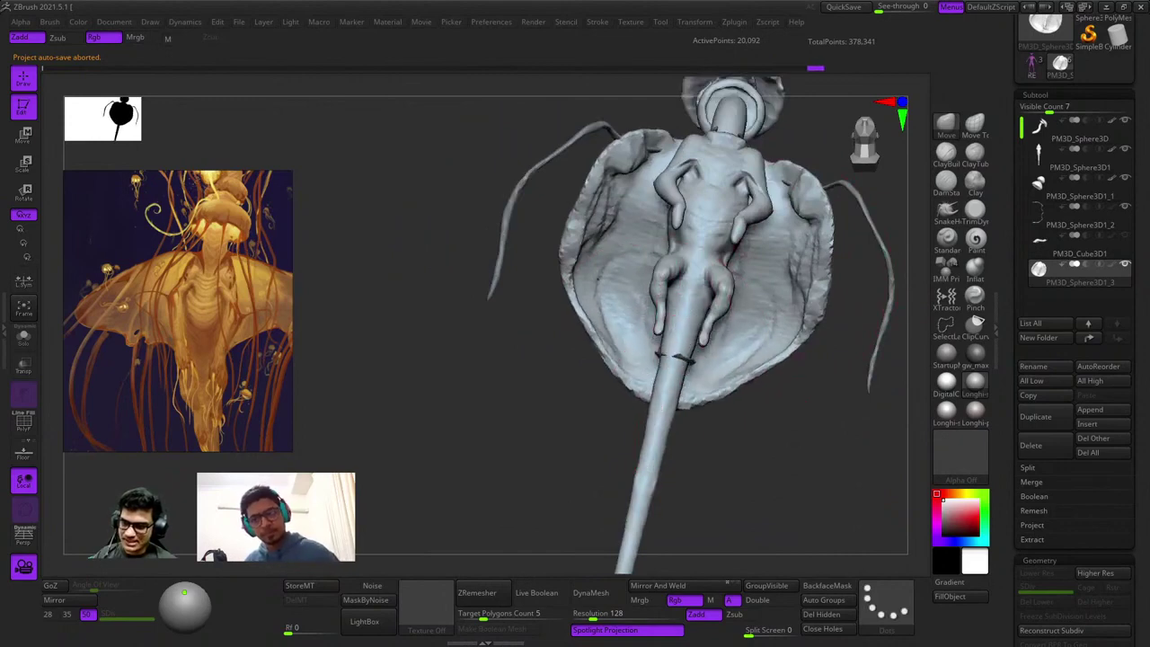
Undo the last rim adjustments on the shell.
{"action": "key", "text": "ctrl+shift+z"}
{"action": "key", "text": "ctrl+z"}
{"action": "key", "text": "ctrl+z"}
{"action": "key", "text": "ctrl+z"}
{"action": "key", "text": "ctrl+z"}
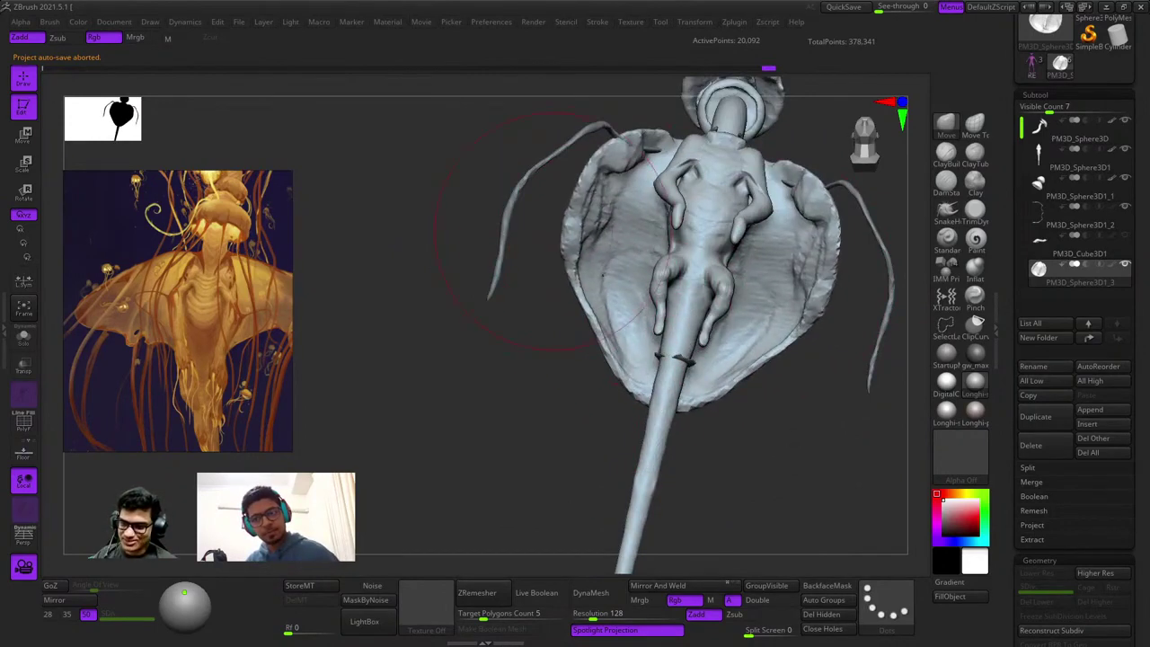
Continue shaping the shell into a flatter, sloping dome behind the shoulders and legs.
{"action": "right_click_drag", "start_coordinate": [595, 211], "coordinate": [826, 224]}
{"action": "mouse_move", "coordinate": [701, 377]}
{"action": "right_mouse_down"}
{"action": "mouse_move", "coordinate": [745, 347]}
{"action": "mouse_move", "coordinate": [808, 332]}
{"action": "right_mouse_up"}
{"action": "mouse_move", "coordinate": [699, 319]}
{"action": "right_mouse_down"}
{"action": "mouse_move", "coordinate": [719, 269]}
{"action": "mouse_move", "coordinate": [746, 297]}
{"action": "right_mouse_up"}
{"action": "right_click_drag", "start_coordinate": [809, 383], "coordinate": [767, 322]}
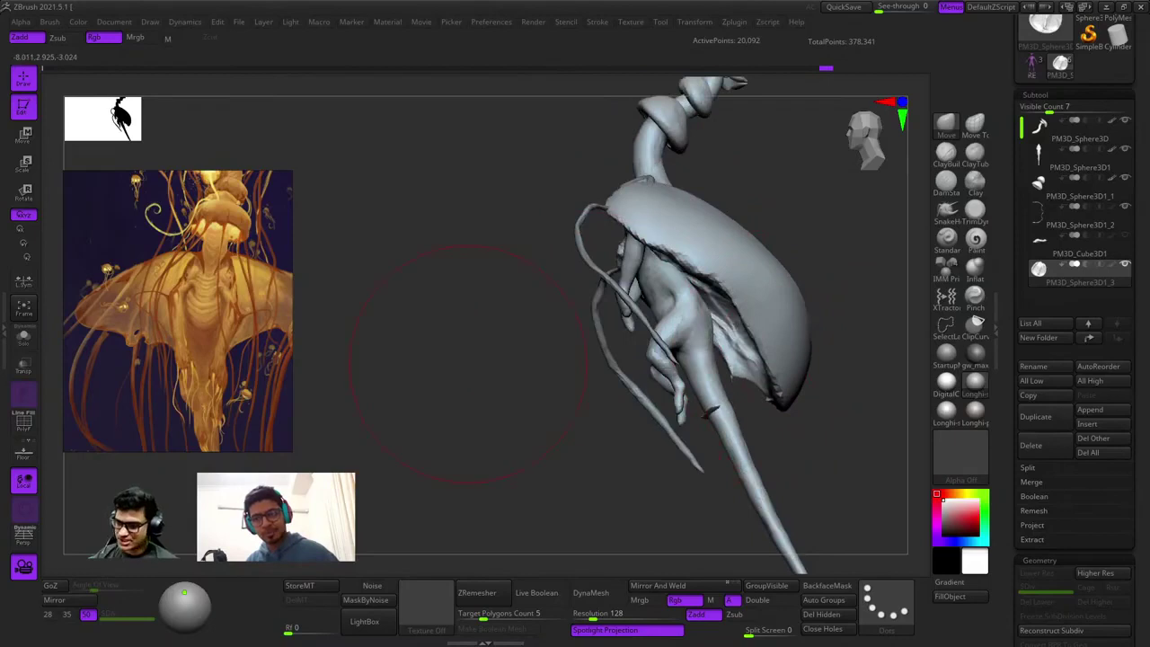
Reshape the shell with the Move brush so its lower back tapers toward the base of the tail.
{"action": "right_click_drag", "start_coordinate": [468, 364], "coordinate": [378, 364], "text": "shift"}
{"action": "mouse_move", "coordinate": [735, 413]}
{"action": "right_mouse_down", "text": "ctrl"}
{"action": "mouse_move", "coordinate": [735, 338]}
{"action": "mouse_move", "coordinate": [638, 367]}
{"action": "right_mouse_up", "text": "ctrl"}
{"action": "right_click", "coordinate": [639, 367]}
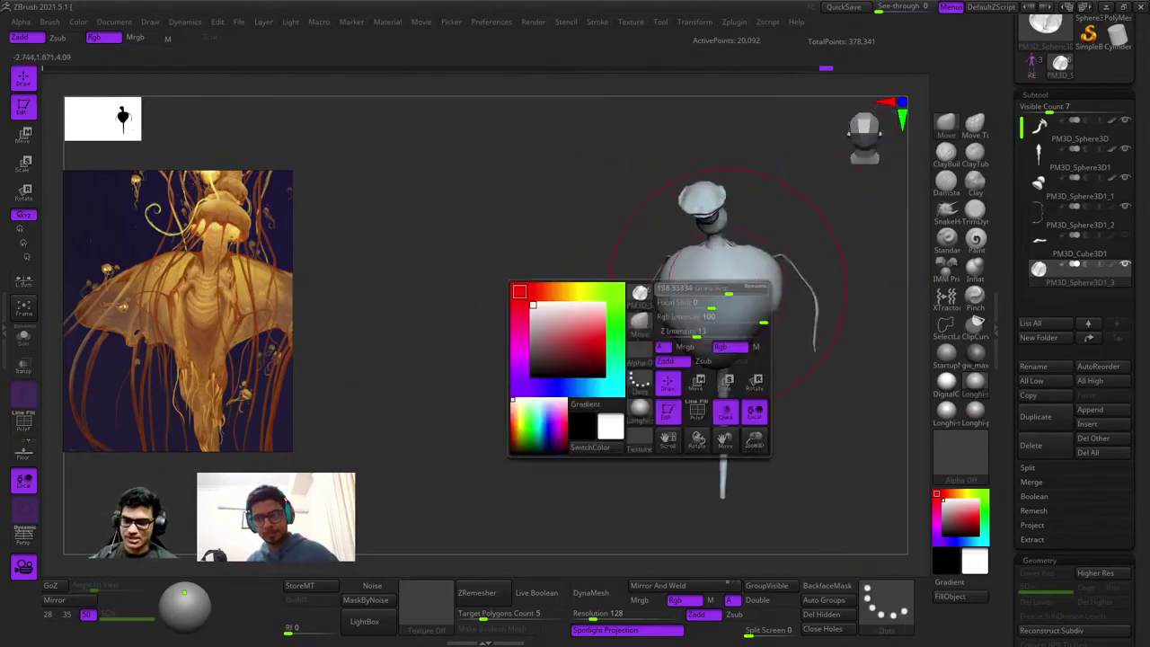
{"action": "right_click_drag", "start_coordinate": [728, 364], "coordinate": [722, 393]}
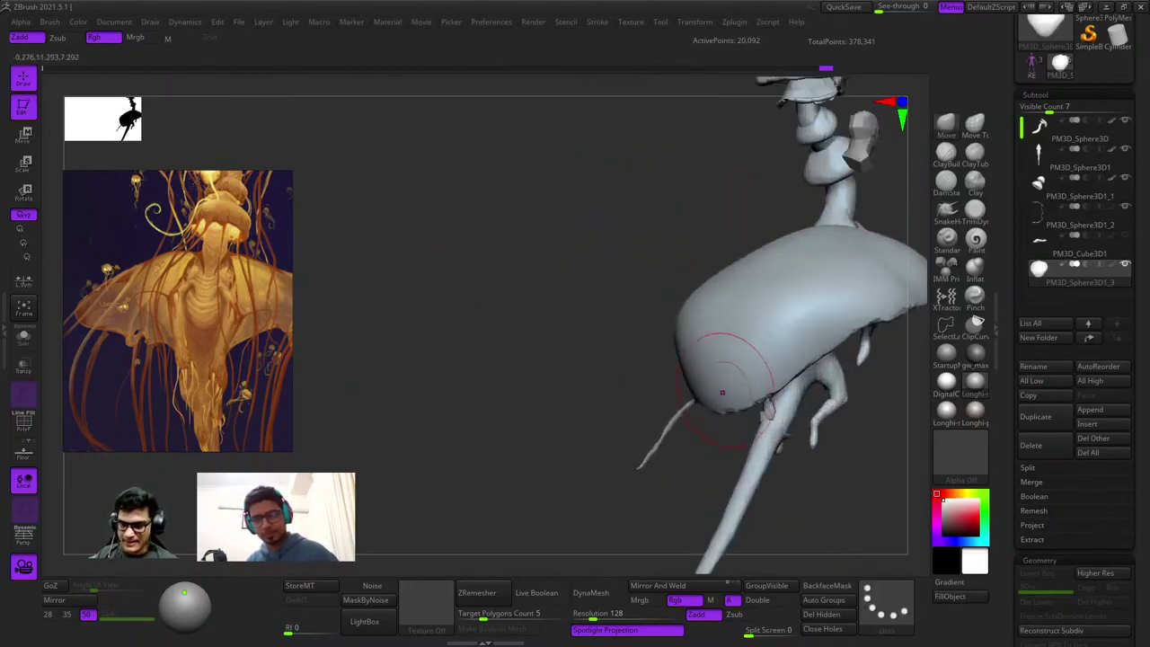
{"action": "right_click_drag", "start_coordinate": [737, 449], "coordinate": [683, 282]}
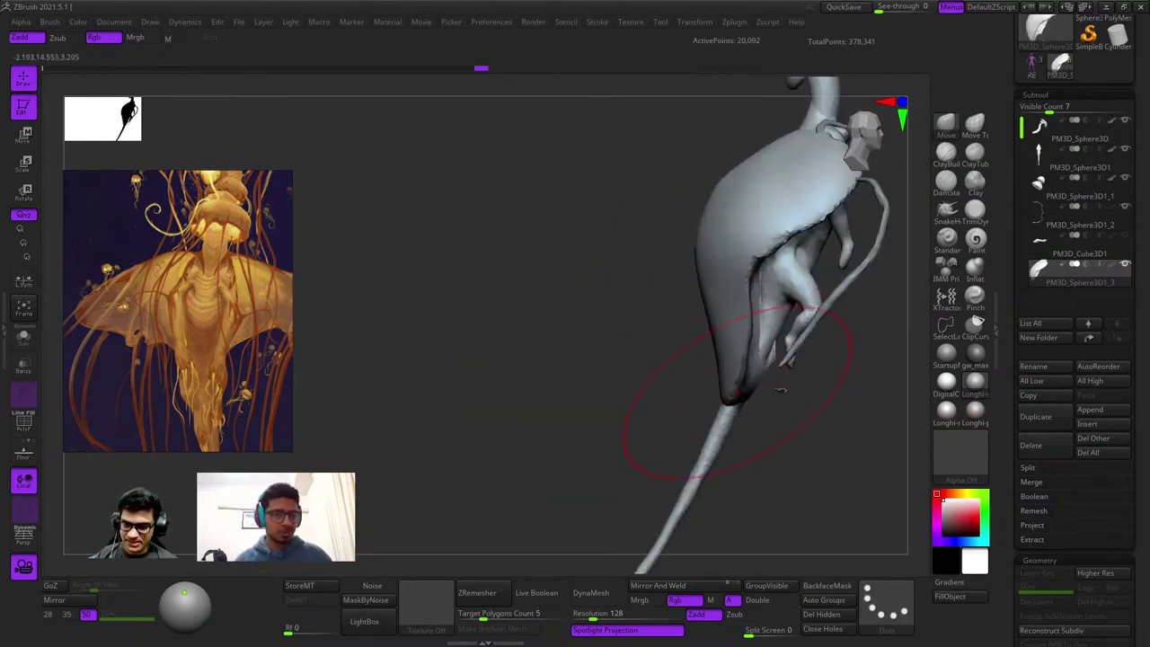
{"action": "right_click_drag", "start_coordinate": [779, 390], "coordinate": [731, 354]}
{"action": "right_click", "coordinate": [677, 384]}
{"action": "right_click_drag", "start_coordinate": [677, 384], "coordinate": [688, 398], "text": "shift"}
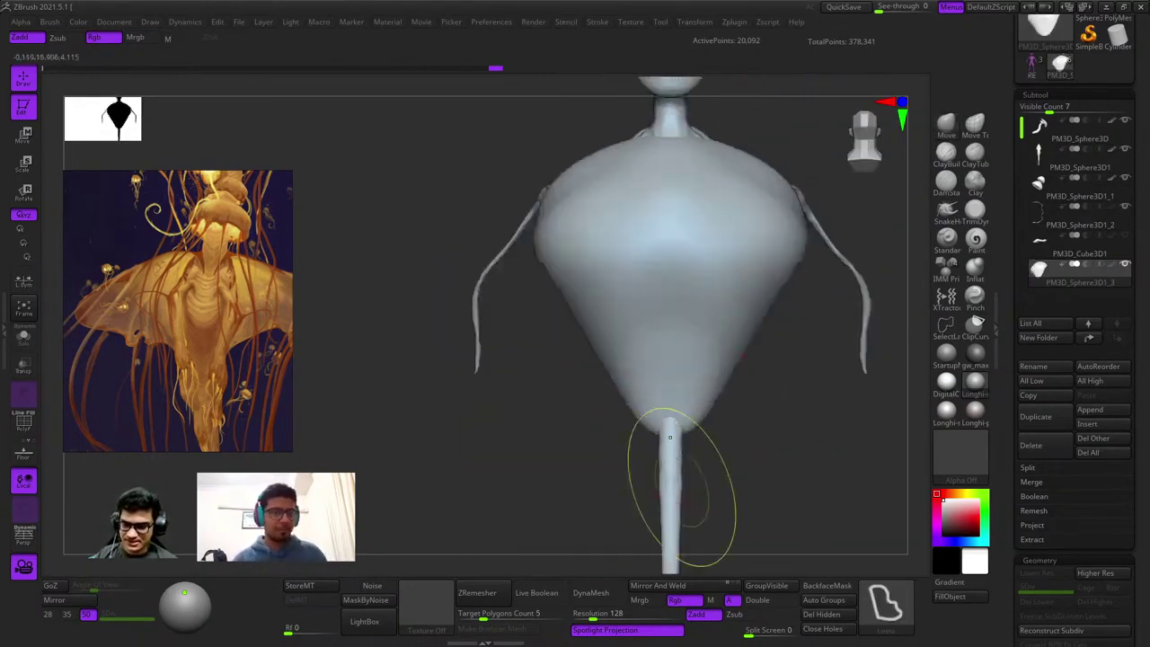
Push the shell's lower back into a rounded bulge with a crease above the tail base.
{"action": "mouse_move", "coordinate": [682, 487]}
{"action": "right_mouse_down", "text": "ctrl"}
{"action": "mouse_move", "coordinate": [719, 361]}
{"action": "mouse_move", "coordinate": [790, 377]}
{"action": "mouse_move", "coordinate": [762, 244]}
{"action": "mouse_move", "coordinate": [762, 360]}
{"action": "right_mouse_up", "text": "ctrl"}
{"action": "mouse_move", "coordinate": [762, 359]}
{"action": "right_mouse_down"}
{"action": "mouse_move", "coordinate": [809, 378]}
{"action": "mouse_move", "coordinate": [836, 413]}
{"action": "mouse_move", "coordinate": [724, 269]}
{"action": "mouse_move", "coordinate": [770, 395]}
{"action": "mouse_move", "coordinate": [770, 296]}
{"action": "mouse_move", "coordinate": [755, 355]}
{"action": "mouse_move", "coordinate": [718, 341]}
{"action": "right_mouse_up"}
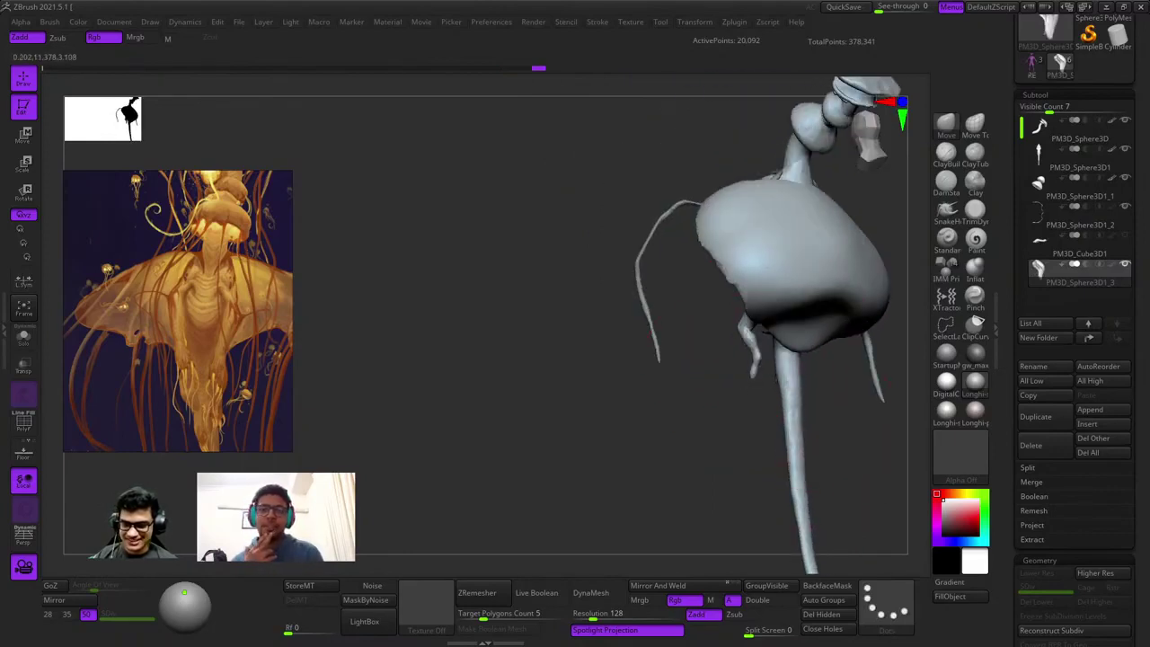
{"action": "right_click_drag", "start_coordinate": [772, 314], "coordinate": [815, 330]}
{"action": "mouse_move", "coordinate": [719, 315]}
{"action": "right_mouse_down"}
{"action": "mouse_move", "coordinate": [814, 305]}
{"action": "mouse_move", "coordinate": [751, 306]}
{"action": "mouse_move", "coordinate": [814, 288]}
{"action": "mouse_move", "coordinate": [816, 270]}
{"action": "mouse_move", "coordinate": [706, 333]}
{"action": "right_mouse_up"}
{"action": "right_click_drag", "start_coordinate": [721, 276], "coordinate": [729, 337]}
{"action": "mouse_move", "coordinate": [738, 431]}
{"action": "right_mouse_down"}
{"action": "mouse_move", "coordinate": [692, 303]}
{"action": "mouse_move", "coordinate": [749, 317]}
{"action": "mouse_move", "coordinate": [688, 292]}
{"action": "right_mouse_up"}
{"action": "mouse_move", "coordinate": [748, 264]}
{"action": "right_mouse_down"}
{"action": "mouse_move", "coordinate": [726, 267]}
{"action": "mouse_move", "coordinate": [813, 229]}
{"action": "mouse_move", "coordinate": [790, 341]}
{"action": "mouse_move", "coordinate": [740, 314]}
{"action": "right_mouse_up"}
{"action": "right_click", "coordinate": [731, 273]}
{"action": "mouse_move", "coordinate": [740, 314]}
{"action": "right_mouse_down", "text": "ctrl"}
{"action": "mouse_move", "coordinate": [740, 269]}
{"action": "mouse_move", "coordinate": [790, 323]}
{"action": "mouse_move", "coordinate": [769, 373]}
{"action": "right_mouse_up", "text": "ctrl"}
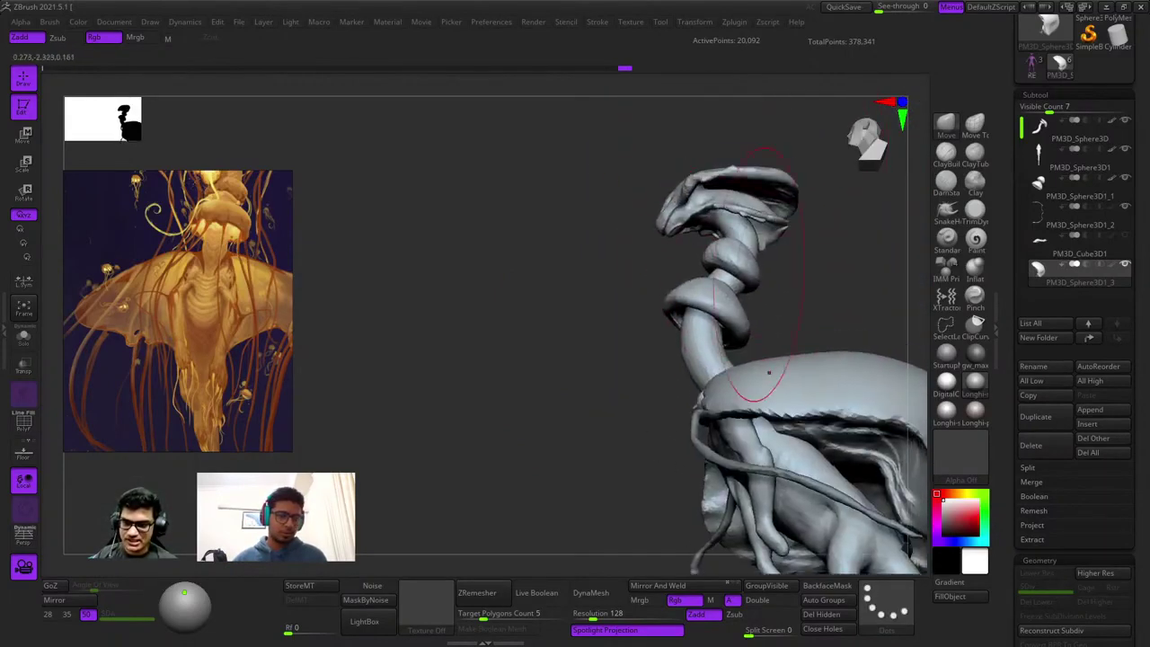
Adjust the draw size and refine the shell's side profile around the bulge above the tail.
{"action": "mouse_move", "coordinate": [777, 258]}
{"action": "right_mouse_down", "text": "alt"}
{"action": "mouse_move", "coordinate": [701, 211]}
{"action": "mouse_move", "coordinate": [701, 162]}
{"action": "mouse_move", "coordinate": [772, 193]}
{"action": "mouse_move", "coordinate": [683, 179]}
{"action": "mouse_move", "coordinate": [767, 298]}
{"action": "right_mouse_up", "text": "alt"}
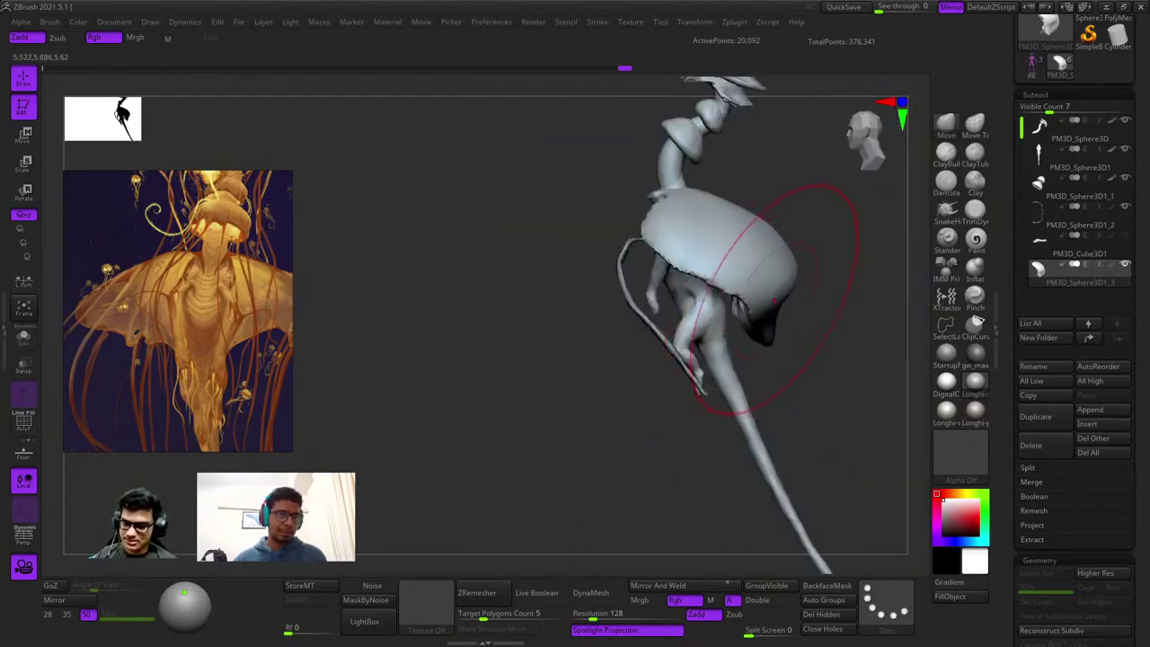
{"action": "key", "text": "shift+f"}
{"action": "mouse_move", "coordinate": [759, 304]}
{"action": "right_mouse_down"}
{"action": "mouse_move", "coordinate": [732, 296]}
{"action": "mouse_move", "coordinate": [764, 278]}
{"action": "right_mouse_up"}
{"action": "key", "text": "space"}
{"action": "left_click_drag", "start_coordinate": [765, 275], "coordinate": [747, 273]}
{"action": "mouse_move", "coordinate": [747, 273]}
{"action": "right_mouse_down"}
{"action": "mouse_move", "coordinate": [721, 247]}
{"action": "mouse_move", "coordinate": [768, 252]}
{"action": "mouse_move", "coordinate": [758, 231]}
{"action": "mouse_move", "coordinate": [773, 315]}
{"action": "mouse_move", "coordinate": [698, 294]}
{"action": "right_mouse_up"}
{"action": "right_click_drag", "start_coordinate": [825, 408], "coordinate": [692, 205]}
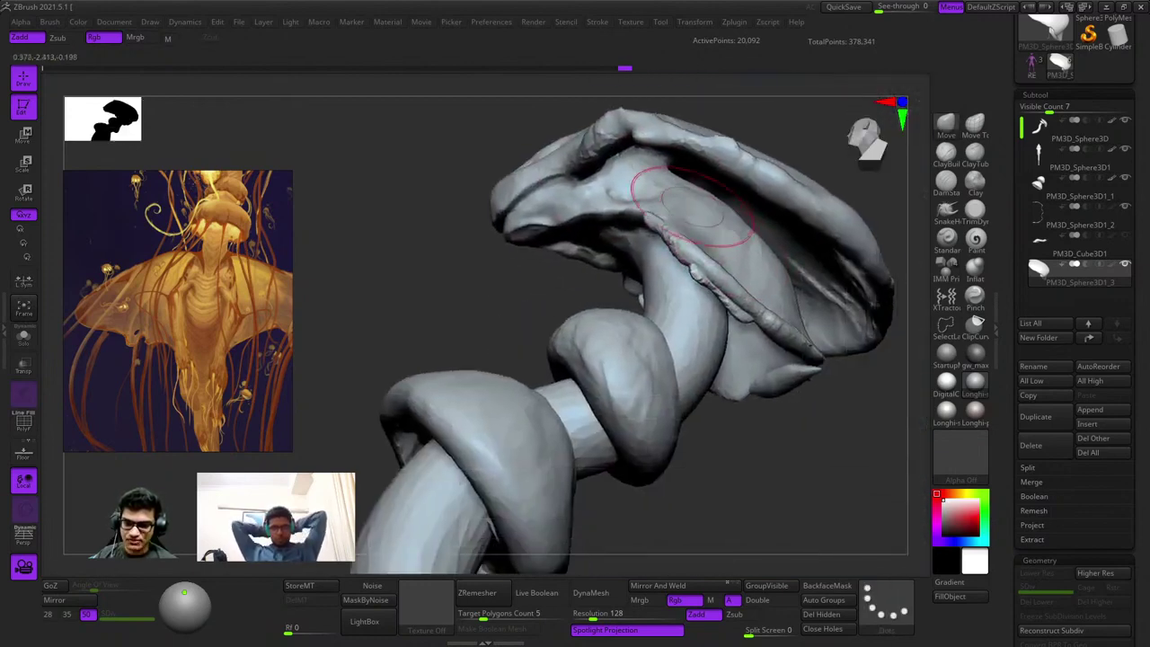
Undo the last adjustments to the shell's side profile.
{"action": "right_click_drag", "start_coordinate": [736, 236], "coordinate": [718, 297]}
{"action": "right_click_drag", "start_coordinate": [629, 485], "coordinate": [737, 162], "text": "alt"}
{"action": "right_click_drag", "start_coordinate": [683, 205], "coordinate": [781, 369], "text": "ctrl"}
{"action": "mouse_move", "coordinate": [782, 368]}
{"action": "right_mouse_down", "text": "ctrl"}
{"action": "mouse_move", "coordinate": [766, 312]}
{"action": "mouse_move", "coordinate": [770, 244]}
{"action": "mouse_move", "coordinate": [778, 277]}
{"action": "mouse_move", "coordinate": [724, 305]}
{"action": "mouse_move", "coordinate": [811, 289]}
{"action": "right_mouse_up", "text": "ctrl"}
{"action": "key", "text": "ctrl+z"}
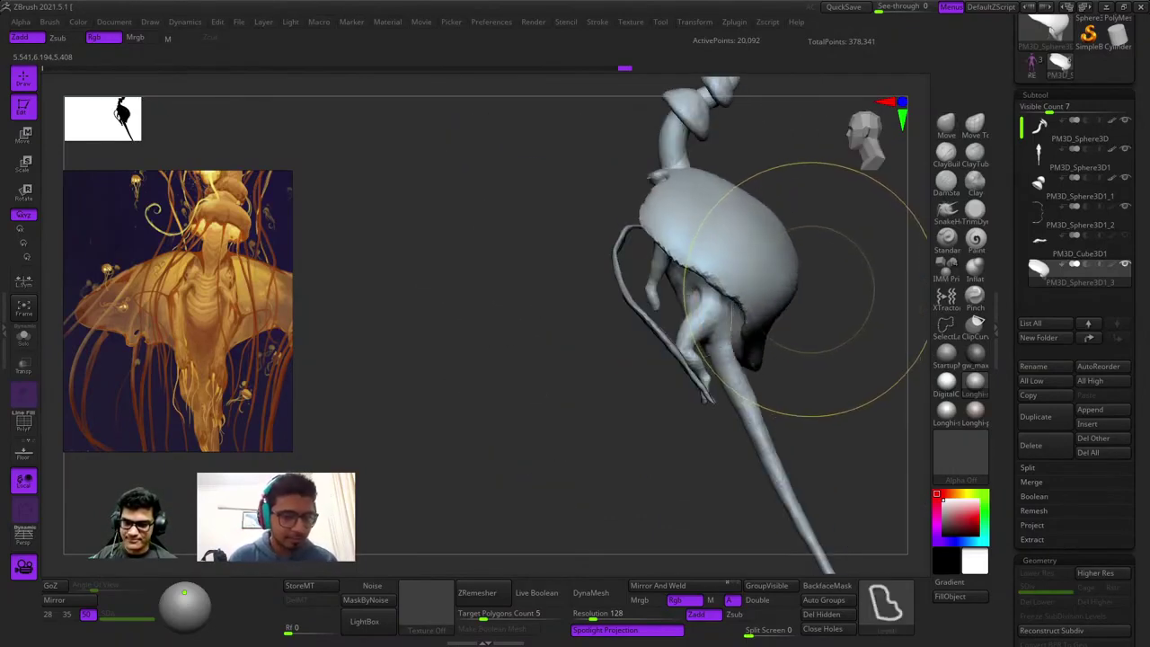
{"action": "key", "text": "ctrl+z"}
Change the draw size and pull the shell's lower sides outward into a wide, jellyfish-like dome.
{"action": "right_click_drag", "start_coordinate": [688, 367], "coordinate": [676, 423]}
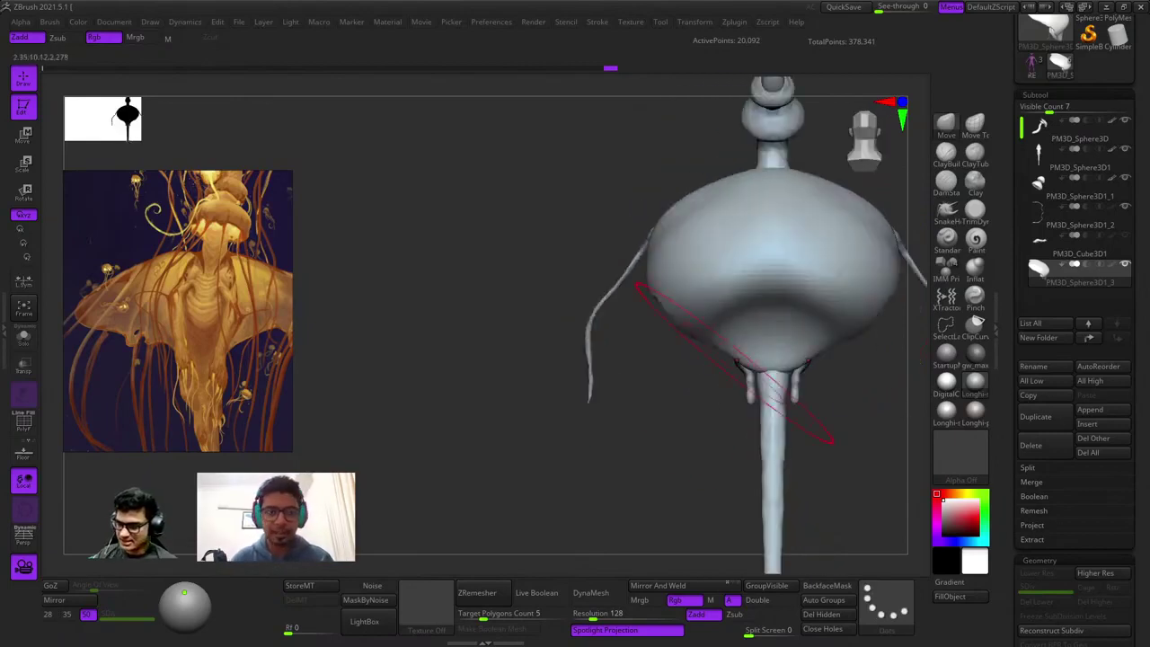
{"action": "key", "text": "space"}
{"action": "left_click_drag", "start_coordinate": [751, 346], "coordinate": [732, 346]}
{"action": "mouse_move", "coordinate": [653, 296]}
{"action": "left_mouse_down"}
{"action": "mouse_move", "coordinate": [612, 289]}
{"action": "mouse_move", "coordinate": [580, 308]}
{"action": "mouse_move", "coordinate": [615, 324]}
{"action": "left_mouse_up"}
{"action": "left_click_drag", "start_coordinate": [693, 343], "coordinate": [679, 349]}
{"action": "mouse_move", "coordinate": [678, 348]}
{"action": "right_mouse_down"}
{"action": "mouse_move", "coordinate": [706, 343]}
{"action": "mouse_move", "coordinate": [694, 371]}
{"action": "right_mouse_up"}
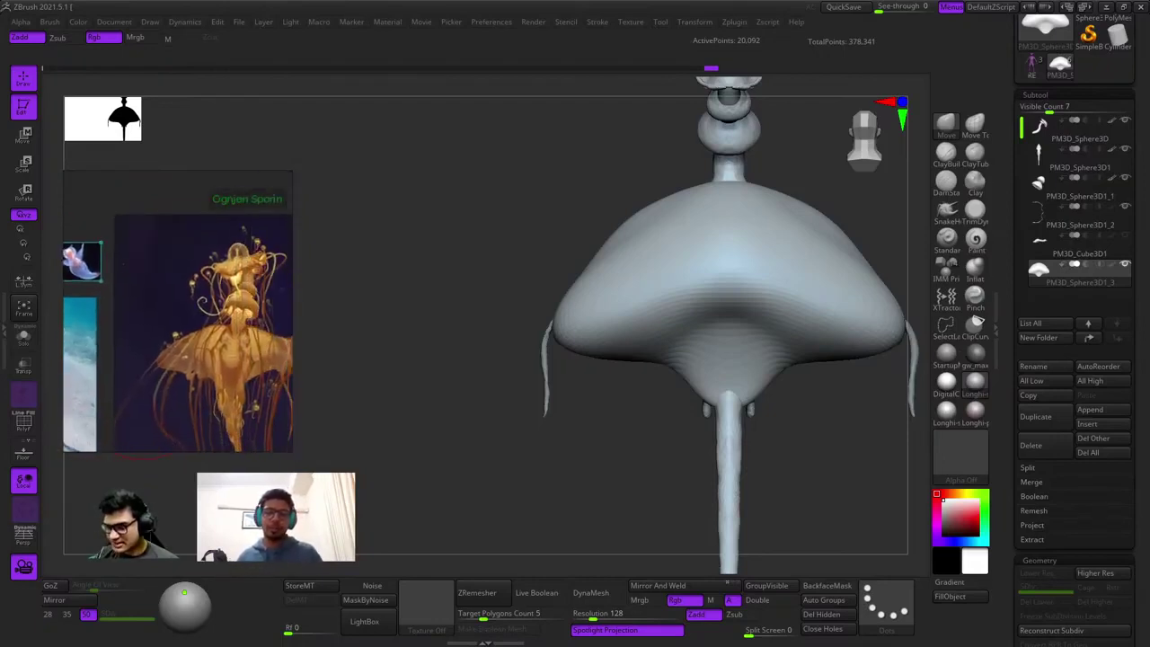
Adjust the draw size and shape the shell's flared side rims around the body.
{"action": "right_click_drag", "start_coordinate": [557, 414], "coordinate": [692, 386]}
{"action": "right_click_drag", "start_coordinate": [653, 464], "coordinate": [723, 326]}
{"action": "right_click_drag", "start_coordinate": [672, 362], "coordinate": [618, 408], "text": "alt"}
{"action": "right_click", "coordinate": [618, 408]}
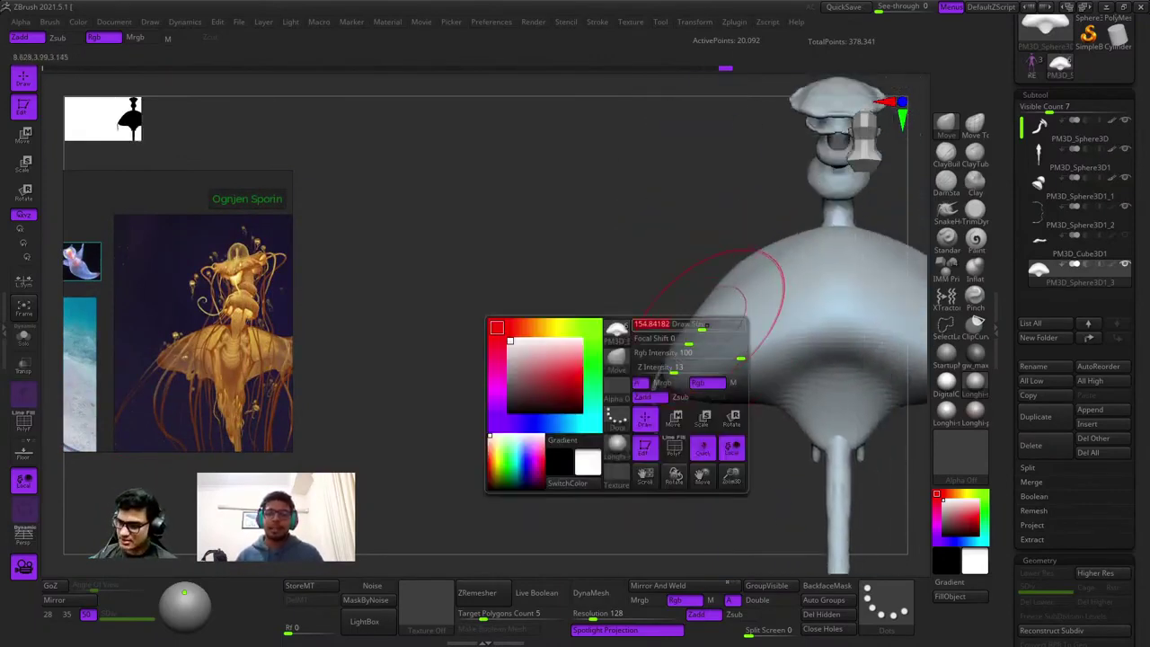
{"action": "right_click_drag", "start_coordinate": [769, 308], "coordinate": [685, 303]}
{"action": "right_click", "coordinate": [631, 372]}
{"action": "right_click", "coordinate": [603, 388]}
{"action": "left_click_drag", "start_coordinate": [718, 296], "coordinate": [692, 380]}
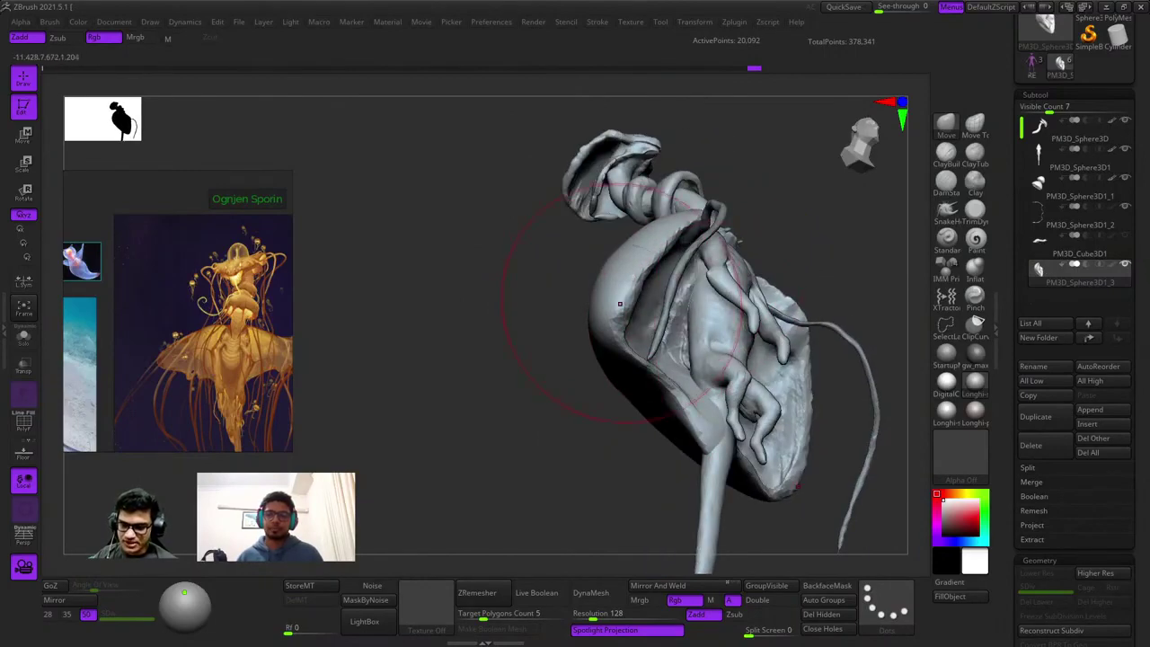
Continue pulling the shell's side walls and rim outward around the arms and legs.
{"action": "mouse_move", "coordinate": [692, 380]}
{"action": "right_mouse_down"}
{"action": "mouse_move", "coordinate": [680, 400]}
{"action": "mouse_move", "coordinate": [687, 350]}
{"action": "right_mouse_up"}
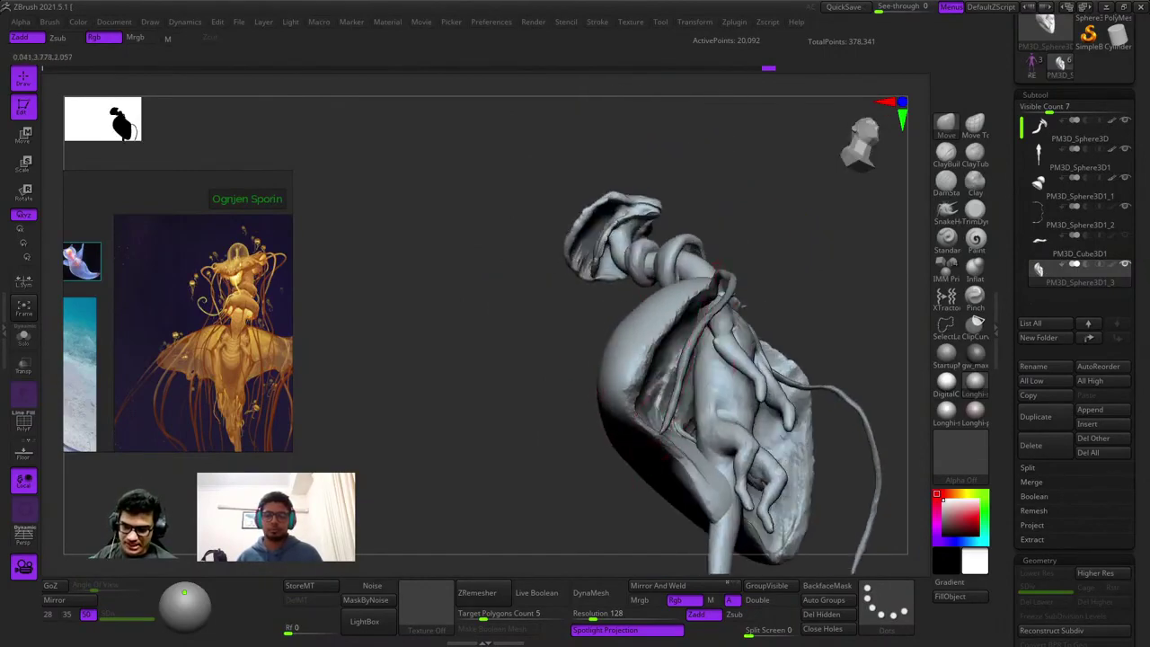
{"action": "mouse_move", "coordinate": [740, 303]}
{"action": "right_mouse_down"}
{"action": "mouse_move", "coordinate": [728, 449]}
{"action": "mouse_move", "coordinate": [694, 318]}
{"action": "right_mouse_up"}
{"action": "left_click_drag", "start_coordinate": [693, 318], "coordinate": [694, 359]}
{"action": "mouse_move", "coordinate": [694, 358]}
{"action": "right_mouse_down", "text": "ctrl"}
{"action": "mouse_move", "coordinate": [673, 314]}
{"action": "mouse_move", "coordinate": [665, 346]}
{"action": "right_mouse_up", "text": "ctrl"}
{"action": "mouse_move", "coordinate": [665, 346]}
{"action": "right_mouse_down", "text": "ctrl"}
{"action": "mouse_move", "coordinate": [669, 379]}
{"action": "mouse_move", "coordinate": [682, 340]}
{"action": "mouse_move", "coordinate": [691, 350]}
{"action": "right_mouse_up", "text": "ctrl"}
Sculpt the shell's back on both sides of the spine with the ClayBuildup brush, reverting unwanted strokes.
{"action": "left_click", "coordinate": [945, 154]}
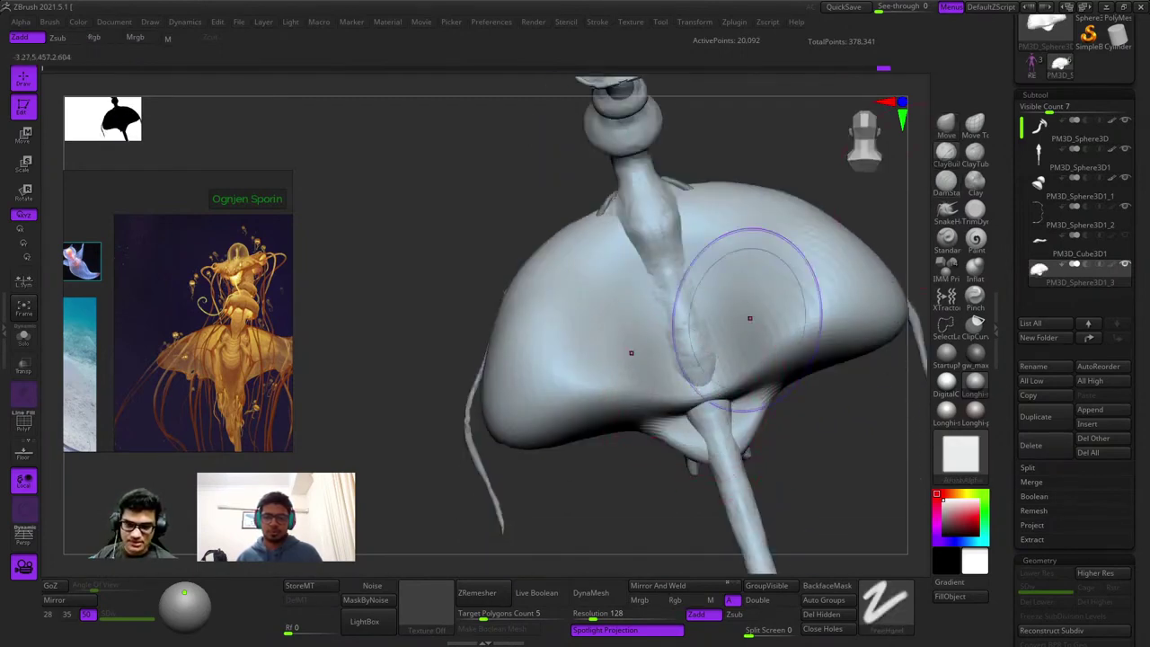
{"action": "key", "text": "ctrl+z"}
{"action": "key", "text": "ctrl+z"}
{"action": "key", "text": "ctrl+z"}
{"action": "key", "text": "ctrl+z"}
{"action": "mouse_move", "coordinate": [673, 338]}
{"action": "right_mouse_down"}
{"action": "mouse_move", "coordinate": [642, 287]}
{"action": "mouse_move", "coordinate": [585, 405]}
{"action": "mouse_move", "coordinate": [637, 318]}
{"action": "right_mouse_up"}
{"action": "right_click", "coordinate": [585, 406]}
{"action": "key", "text": "ctrl+shift+z"}
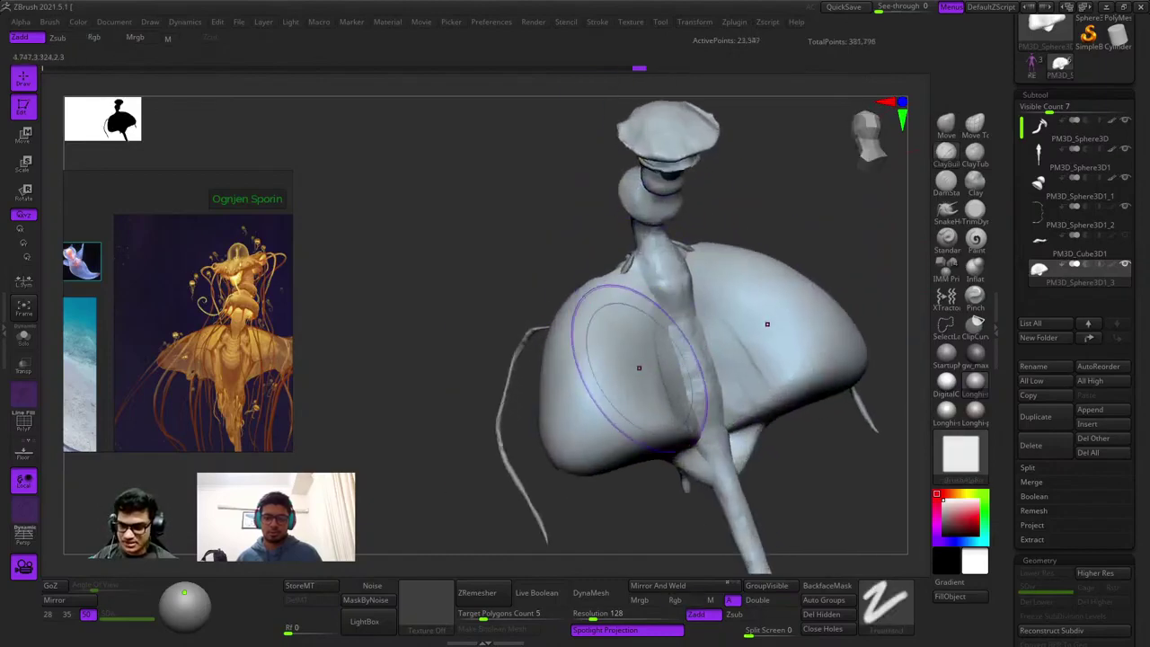
{"action": "right_click_drag", "start_coordinate": [640, 359], "coordinate": [701, 269]}
{"action": "right_click_drag", "start_coordinate": [701, 270], "coordinate": [503, 288]}
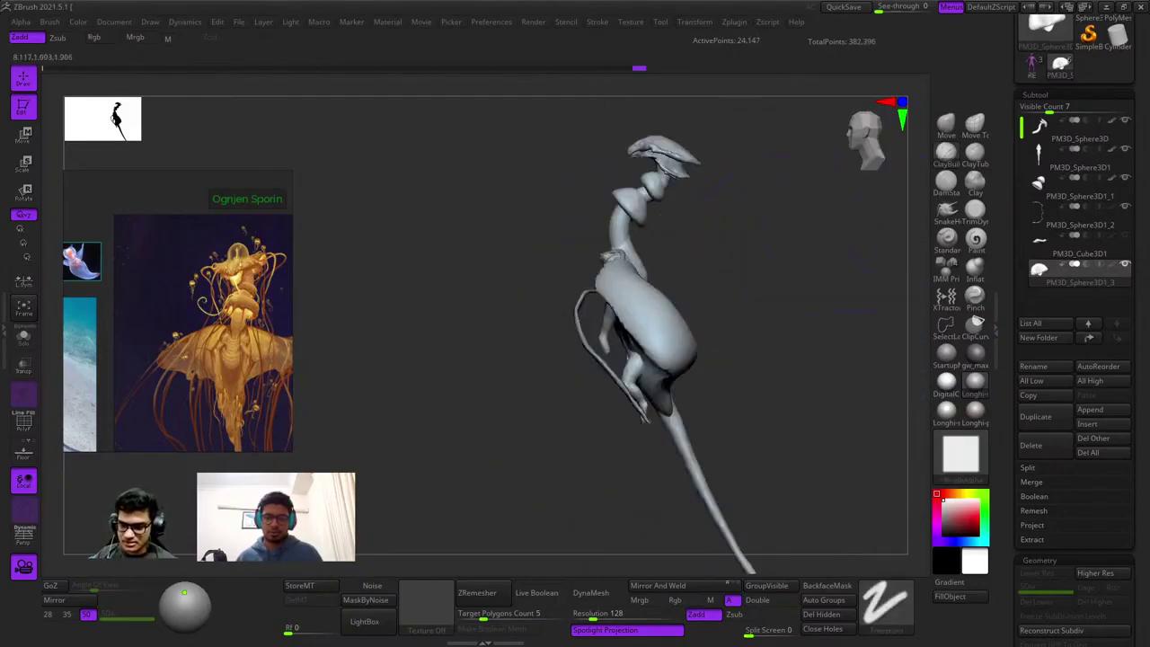
Pull the shell's side edge forward over the arms with the Move brush and a new draw size.
{"action": "left_click", "coordinate": [946, 125]}
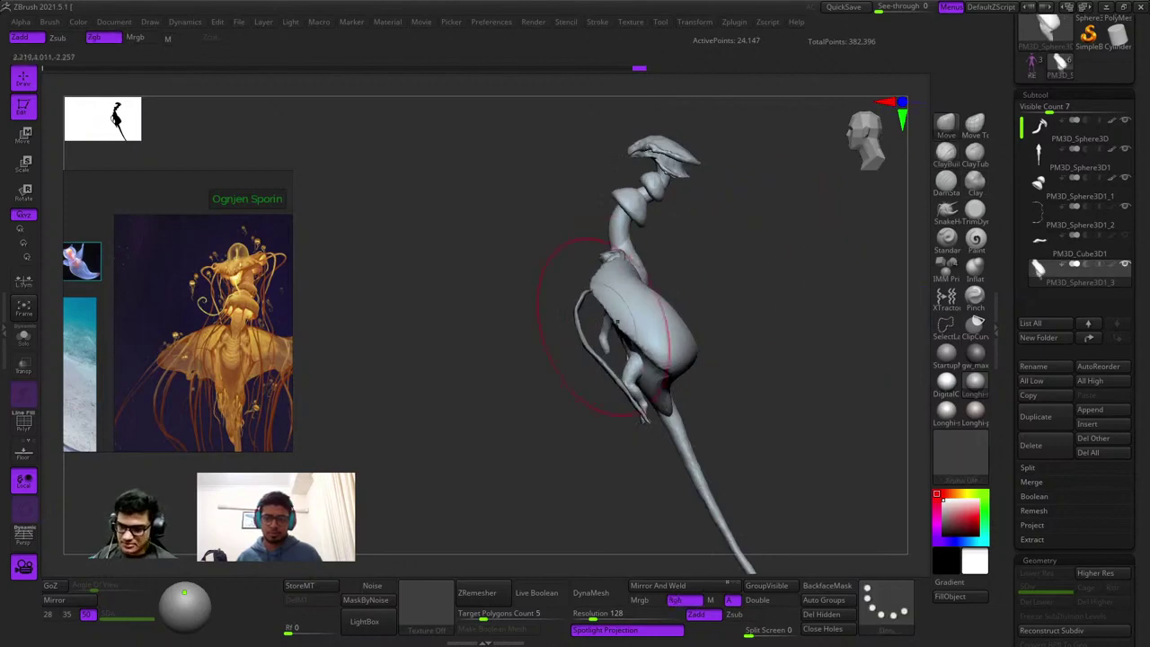
{"action": "left_click_drag", "start_coordinate": [617, 321], "coordinate": [618, 331], "text": "shift"}
{"action": "key", "text": "ctrl+z"}
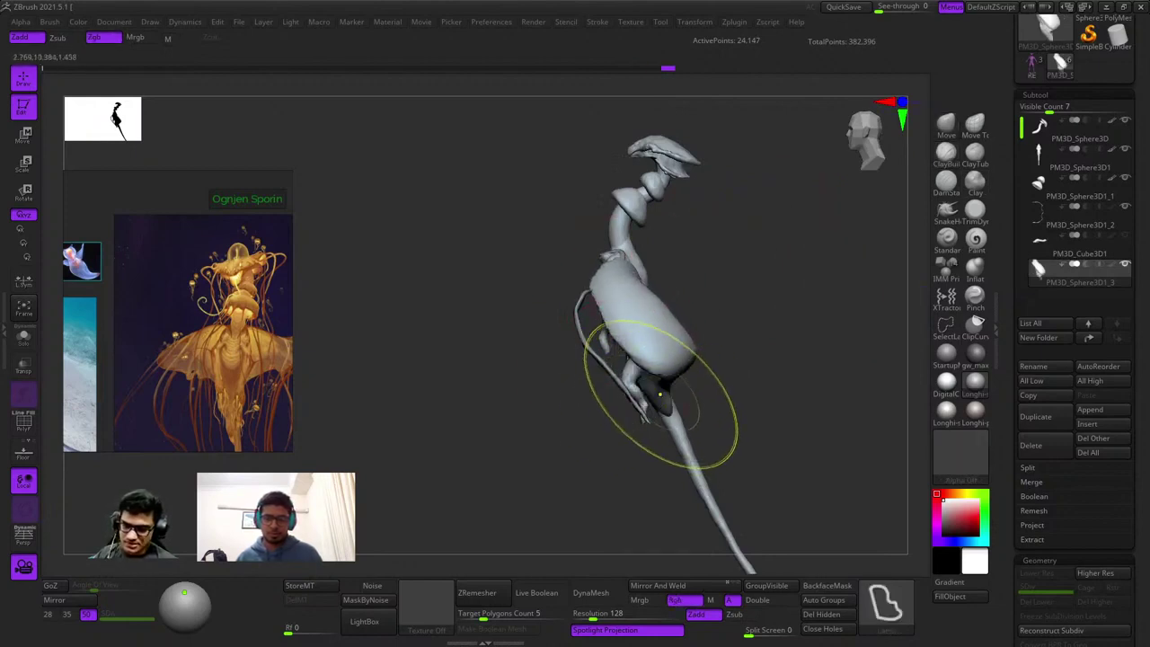
{"action": "key", "text": "space"}
{"action": "key", "text": "ctrl+shift+z"}
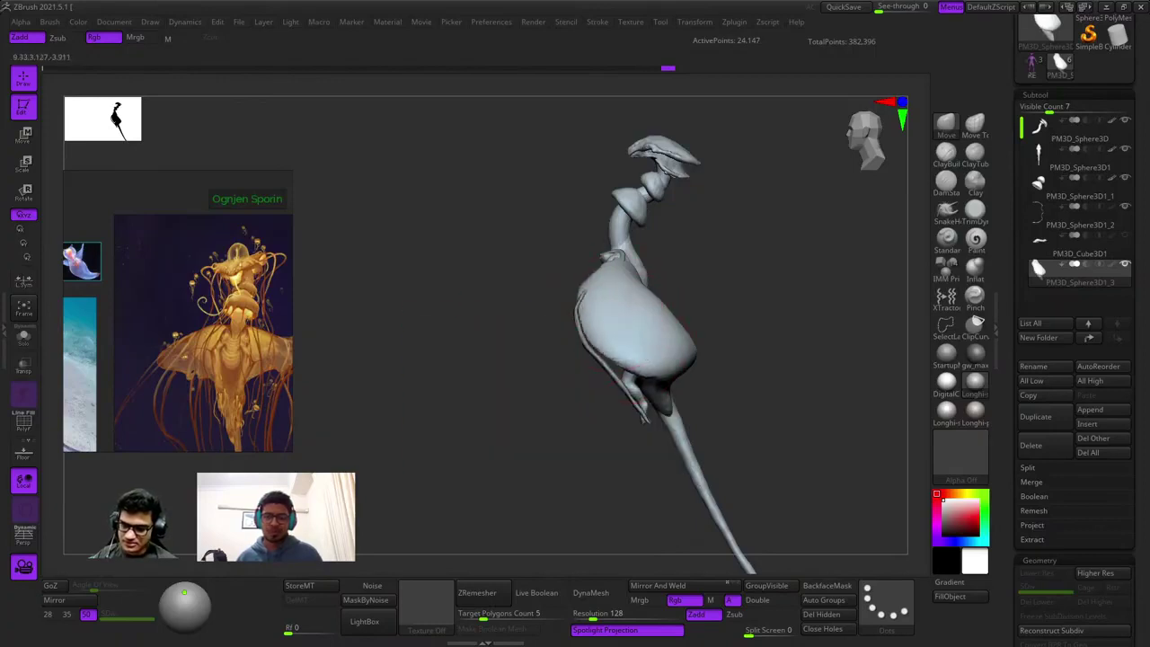
Stretch the shell's side flaps outward into broad, stingray-like wings around the body.
{"action": "mouse_move", "coordinate": [640, 319]}
{"action": "right_mouse_down"}
{"action": "mouse_move", "coordinate": [668, 289]}
{"action": "mouse_move", "coordinate": [703, 354]}
{"action": "mouse_move", "coordinate": [738, 266]}
{"action": "mouse_move", "coordinate": [764, 306]}
{"action": "mouse_move", "coordinate": [764, 251]}
{"action": "mouse_move", "coordinate": [706, 305]}
{"action": "right_mouse_up"}
{"action": "right_click_drag", "start_coordinate": [706, 305], "coordinate": [581, 383], "text": "ctrl"}
{"action": "right_click", "coordinate": [579, 417]}
{"action": "left_click_drag", "start_coordinate": [586, 367], "coordinate": [575, 400]}
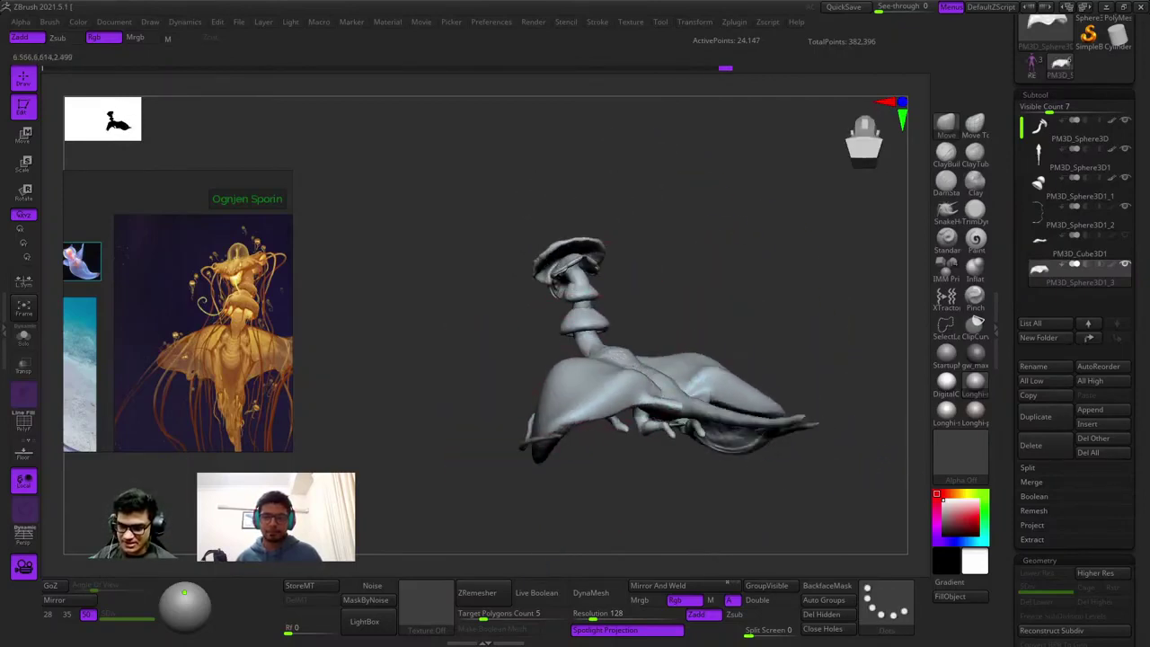
{"action": "right_click_drag", "start_coordinate": [566, 363], "coordinate": [682, 315]}
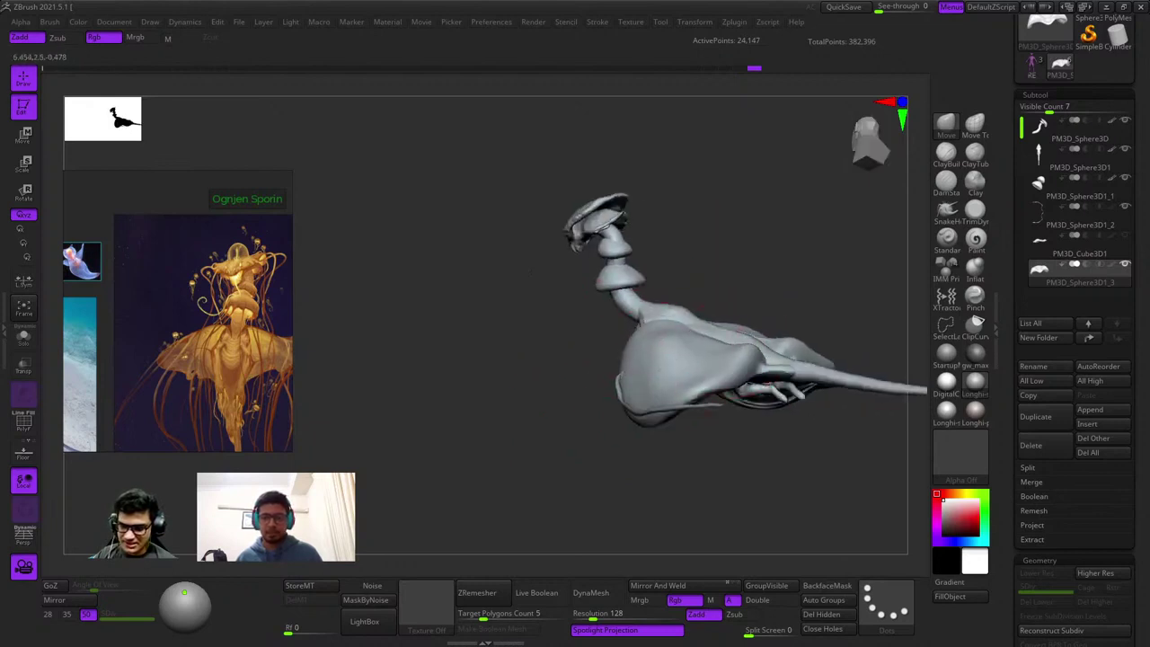
{"action": "right_click_drag", "start_coordinate": [755, 423], "coordinate": [707, 373]}
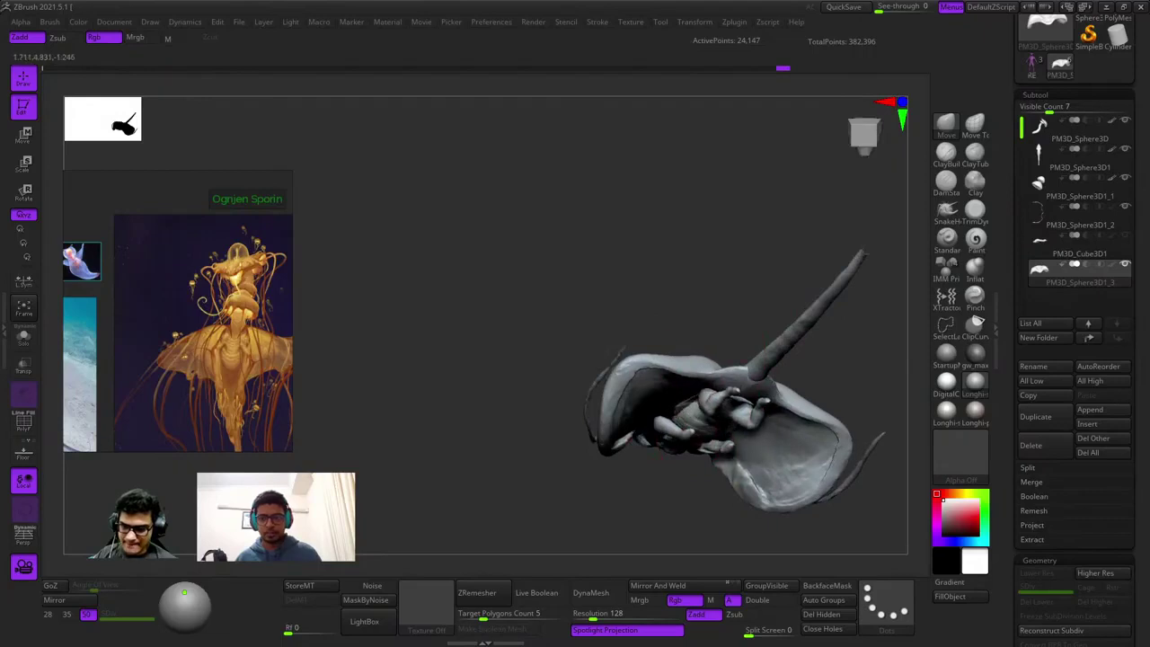
{"action": "right_click_drag", "start_coordinate": [697, 349], "coordinate": [665, 431], "text": "shift"}
{"action": "mouse_move", "coordinate": [664, 431]}
{"action": "right_mouse_down", "text": "ctrl"}
{"action": "mouse_move", "coordinate": [655, 395]}
{"action": "mouse_move", "coordinate": [584, 404]}
{"action": "mouse_move", "coordinate": [682, 270]}
{"action": "right_mouse_up", "text": "ctrl"}
{"action": "right_click_drag", "start_coordinate": [683, 270], "coordinate": [726, 285], "text": "ctrl"}
Try to build up the inner surface of the wings with the ClayBuildup brush.
{"action": "left_click", "coordinate": [946, 153]}
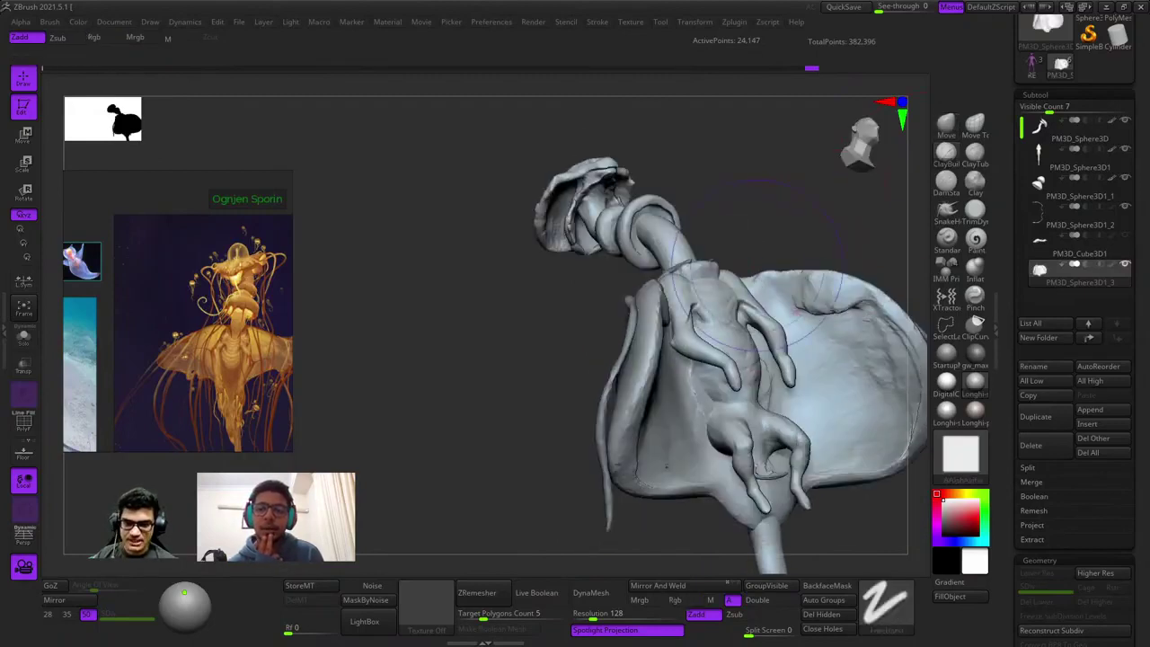
{"action": "right_click_drag", "start_coordinate": [783, 193], "coordinate": [692, 287]}
{"action": "left_click_drag", "start_coordinate": [663, 332], "coordinate": [678, 409]}
{"action": "mouse_move", "coordinate": [675, 354]}
{"action": "left_mouse_down"}
{"action": "mouse_move", "coordinate": [629, 337]}
{"action": "mouse_move", "coordinate": [590, 418]}
{"action": "left_mouse_up"}
{"action": "key", "text": "ctrl+z"}
{"action": "key", "text": "ctrl+z"}
{"action": "key", "text": "ctrl+z"}
Smooth the wing surface behind the shoulder, then undo the last stroke.
{"action": "right_click_drag", "start_coordinate": [678, 434], "coordinate": [697, 467]}
{"action": "mouse_move", "coordinate": [696, 467]}
{"action": "right_mouse_down", "text": "ctrl"}
{"action": "mouse_move", "coordinate": [708, 380]}
{"action": "mouse_move", "coordinate": [669, 251]}
{"action": "mouse_move", "coordinate": [687, 256]}
{"action": "mouse_move", "coordinate": [692, 350]}
{"action": "mouse_move", "coordinate": [665, 265]}
{"action": "right_mouse_up", "text": "ctrl"}
{"action": "mouse_move", "coordinate": [664, 251]}
{"action": "left_mouse_down", "text": "shift"}
{"action": "mouse_move", "coordinate": [633, 252]}
{"action": "mouse_move", "coordinate": [615, 274]}
{"action": "left_mouse_up", "text": "shift"}
{"action": "key", "text": "ctrl+z"}
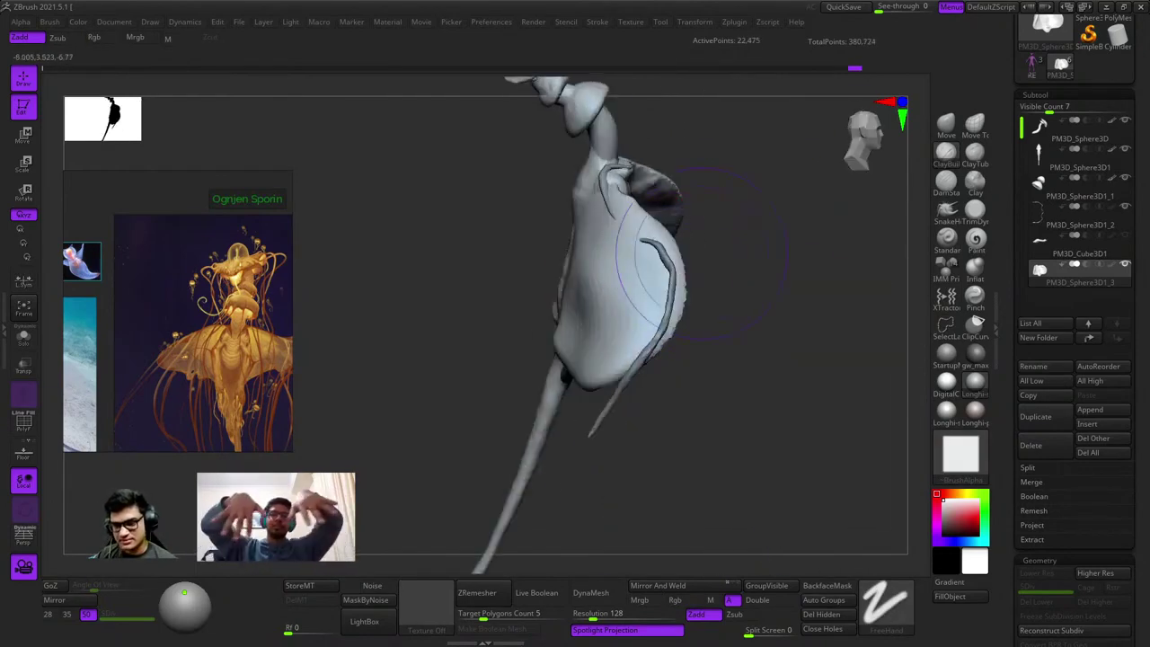
Switch to the Move brush, adjust the draw size and reshape the wings' outer edges.
{"action": "left_click", "coordinate": [946, 126]}
{"action": "right_click_drag", "start_coordinate": [539, 346], "coordinate": [616, 346]}
{"action": "key", "text": "space"}
{"action": "left_click_drag", "start_coordinate": [714, 268], "coordinate": [697, 268]}
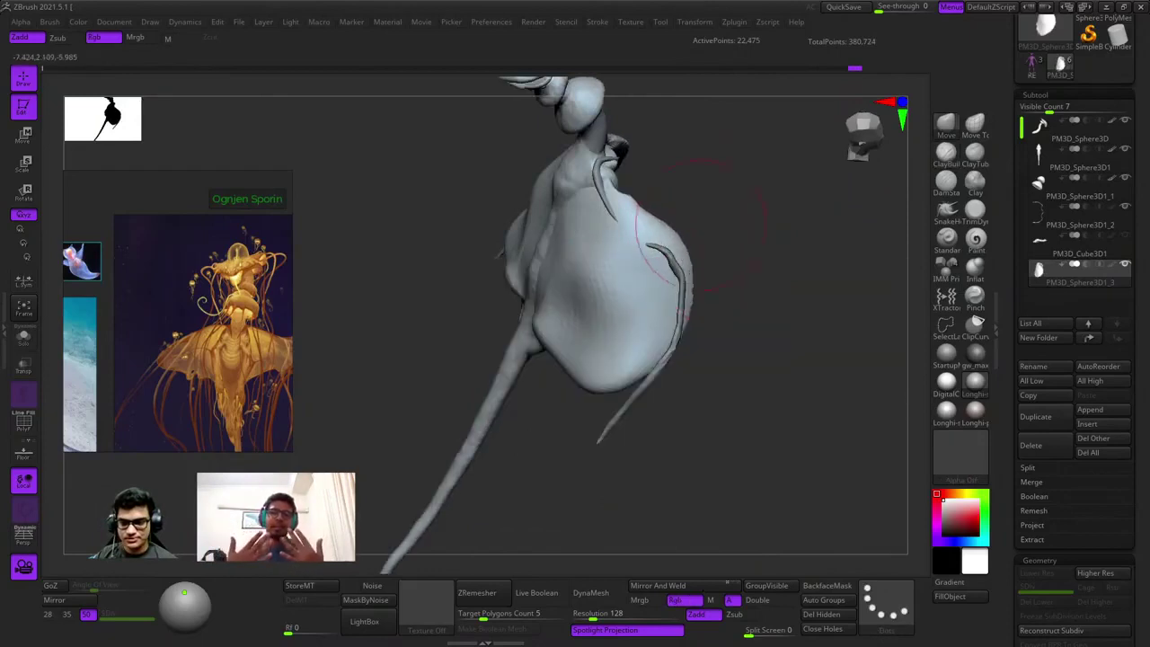
{"action": "mouse_move", "coordinate": [686, 248]}
{"action": "right_mouse_down"}
{"action": "mouse_move", "coordinate": [670, 220]}
{"action": "mouse_move", "coordinate": [697, 248]}
{"action": "mouse_move", "coordinate": [642, 231]}
{"action": "right_mouse_up"}
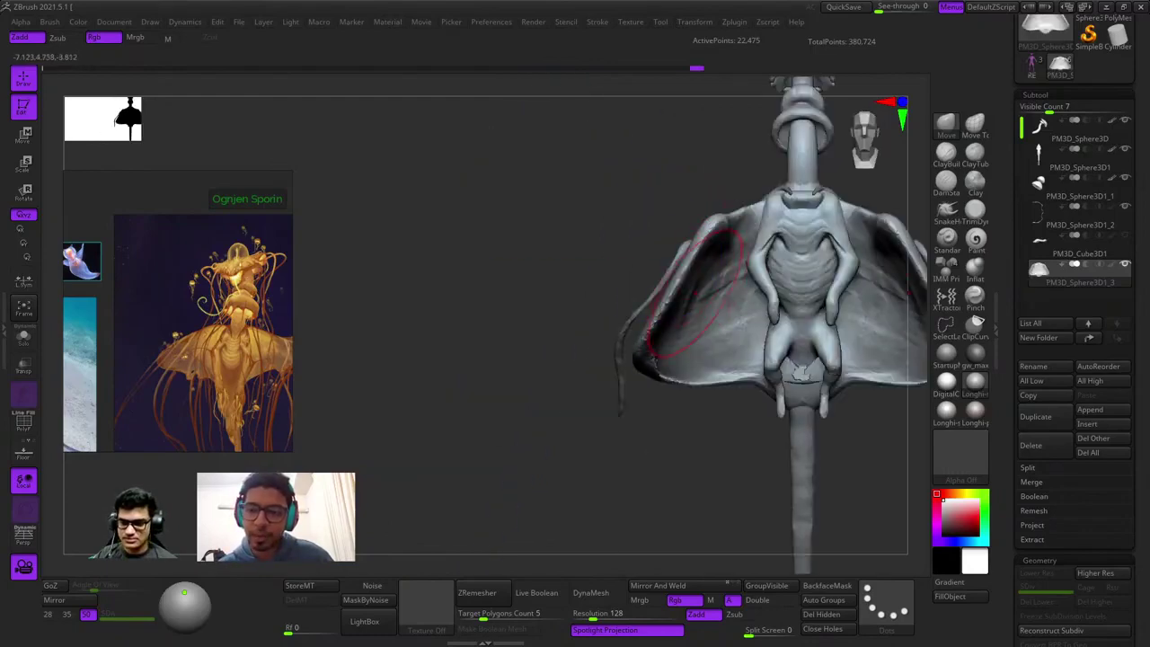
{"action": "right_click_drag", "start_coordinate": [716, 223], "coordinate": [706, 257]}
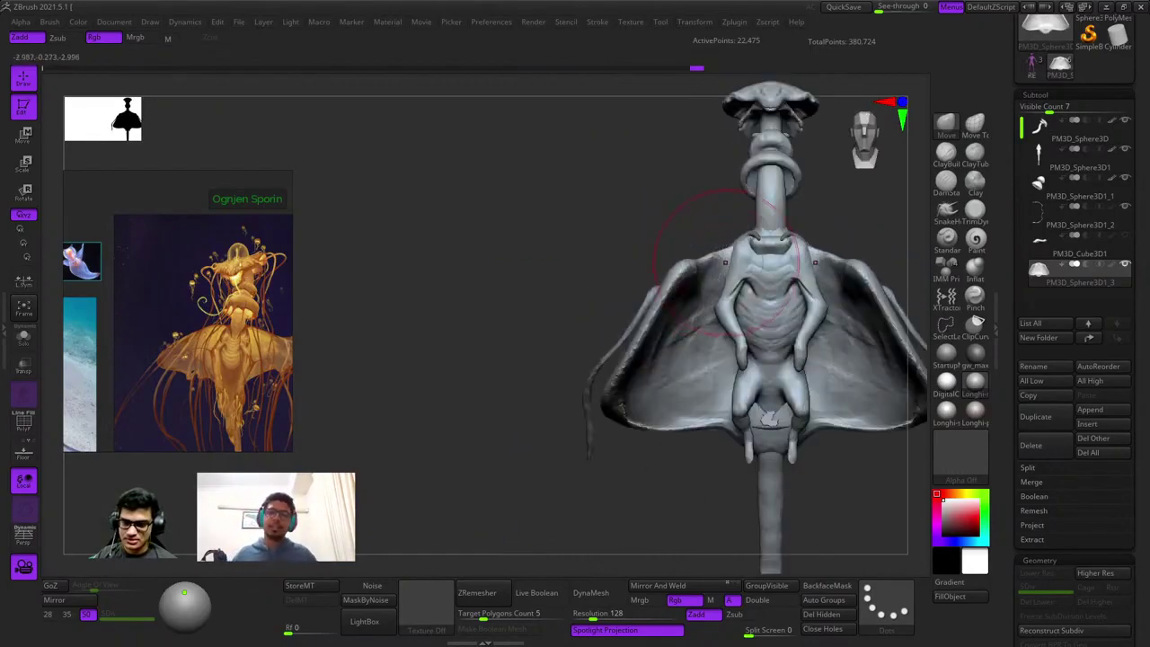
Refine the wings' outline and forward curl with the Move brush from the back and side.
{"action": "mouse_move", "coordinate": [731, 219]}
{"action": "right_mouse_down", "text": "ctrl"}
{"action": "mouse_move", "coordinate": [774, 264]}
{"action": "mouse_move", "coordinate": [726, 263]}
{"action": "mouse_move", "coordinate": [688, 176]}
{"action": "mouse_move", "coordinate": [365, 185]}
{"action": "mouse_move", "coordinate": [625, 185]}
{"action": "mouse_move", "coordinate": [688, 333]}
{"action": "mouse_move", "coordinate": [675, 289]}
{"action": "mouse_move", "coordinate": [656, 278]}
{"action": "right_mouse_up", "text": "ctrl"}
{"action": "key", "text": "space"}
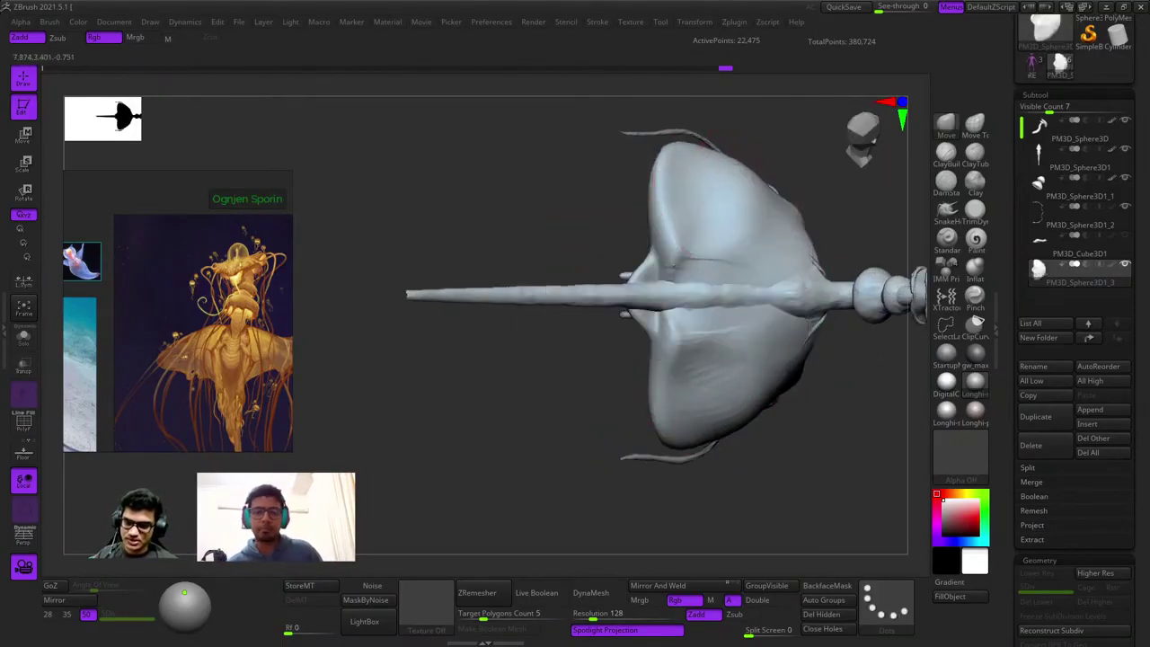
{"action": "right_click_drag", "start_coordinate": [548, 236], "coordinate": [791, 368]}
{"action": "right_click_drag", "start_coordinate": [790, 369], "coordinate": [723, 304]}
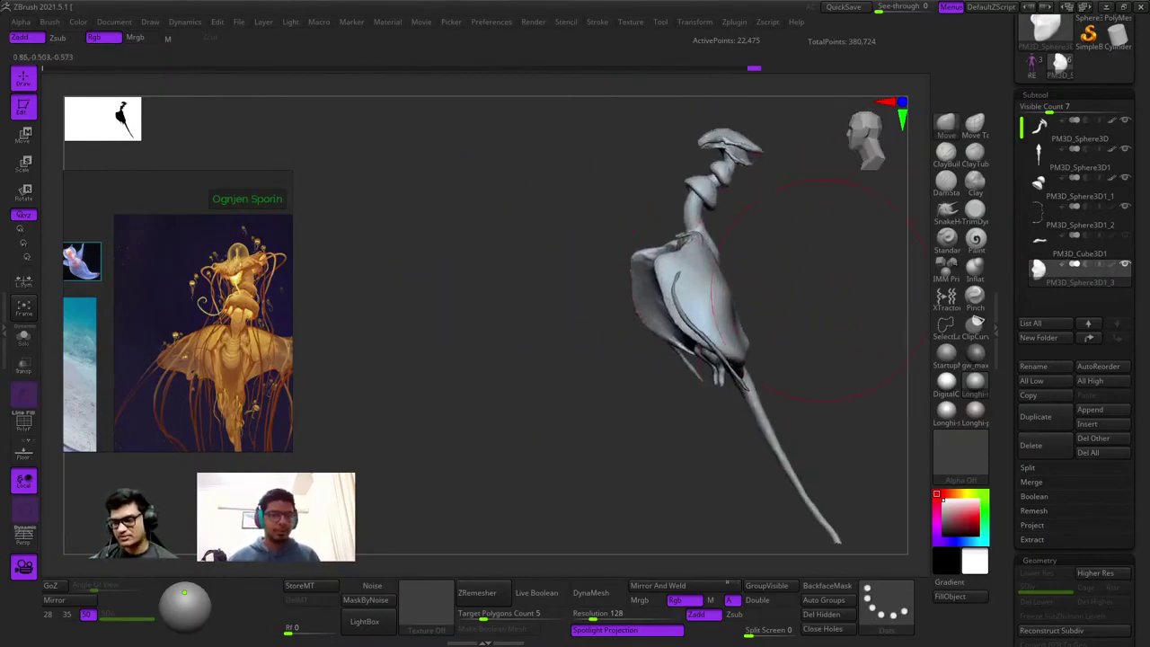
{"action": "right_click_drag", "start_coordinate": [822, 184], "coordinate": [790, 242]}
{"action": "right_click_drag", "start_coordinate": [791, 242], "coordinate": [885, 305]}
{"action": "right_click_drag", "start_coordinate": [747, 337], "coordinate": [649, 386]}
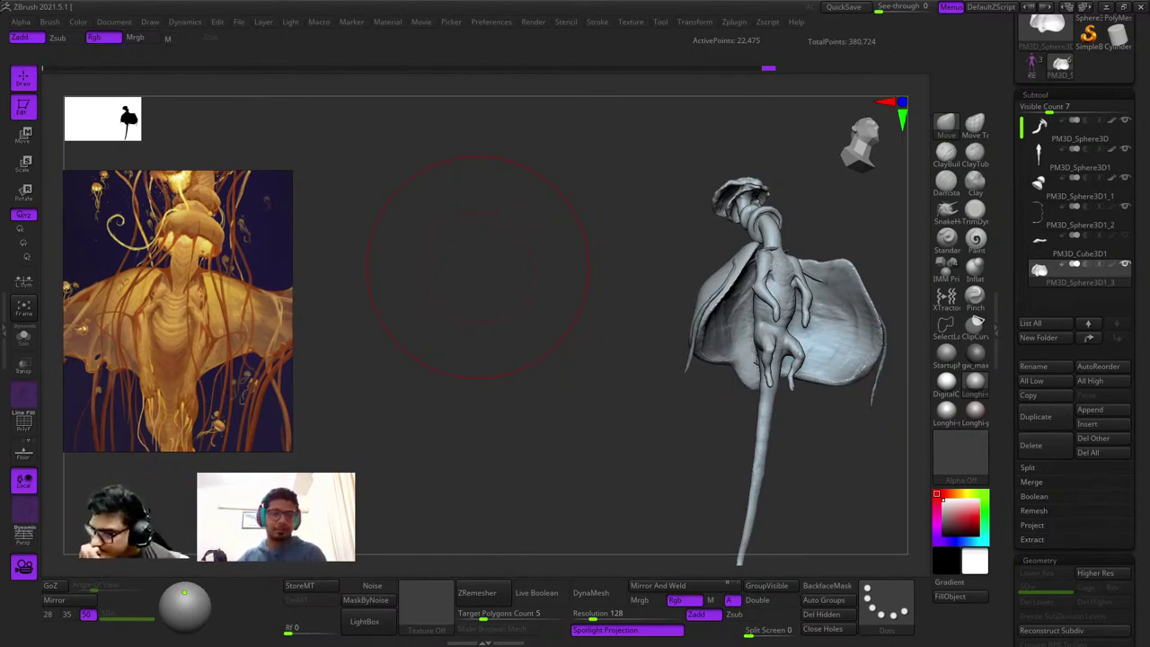
Compare the front silhouette of the wings and body with the golden jellyfish creature reference.
{"action": "left_click_drag", "start_coordinate": [478, 266], "coordinate": [503, 317]}
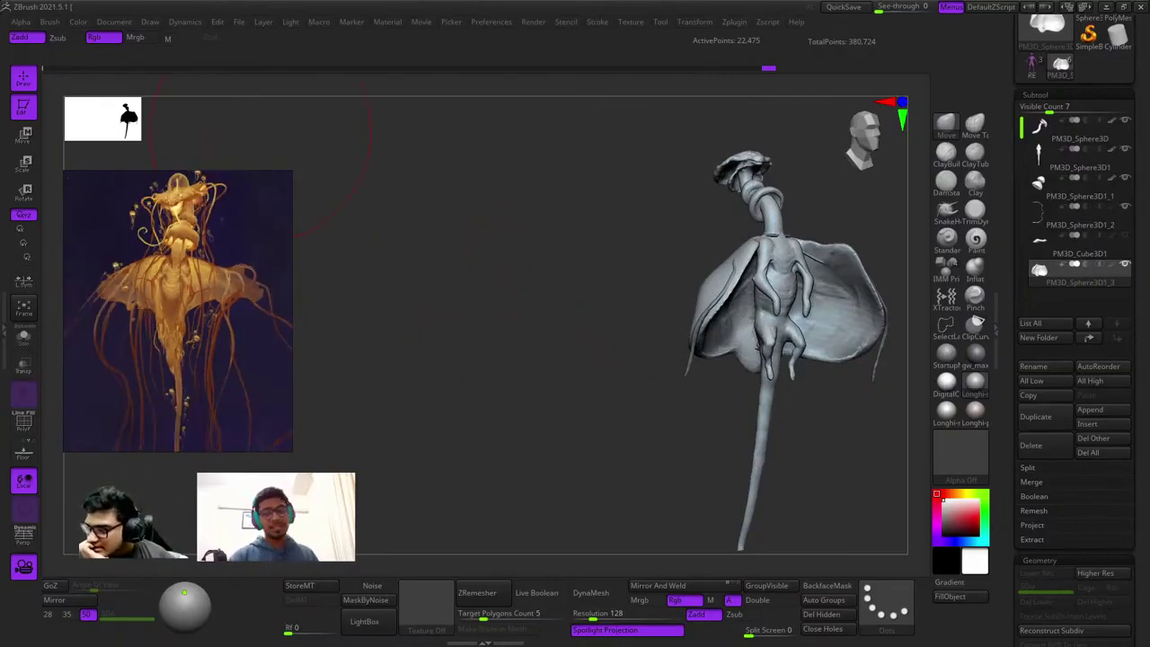
{"action": "mouse_move", "coordinate": [261, 153]}
{"action": "left_mouse_down"}
{"action": "mouse_move", "coordinate": [378, 144]}
{"action": "mouse_move", "coordinate": [467, 108]}
{"action": "mouse_move", "coordinate": [512, 180]}
{"action": "mouse_move", "coordinate": [562, 207]}
{"action": "left_mouse_up"}
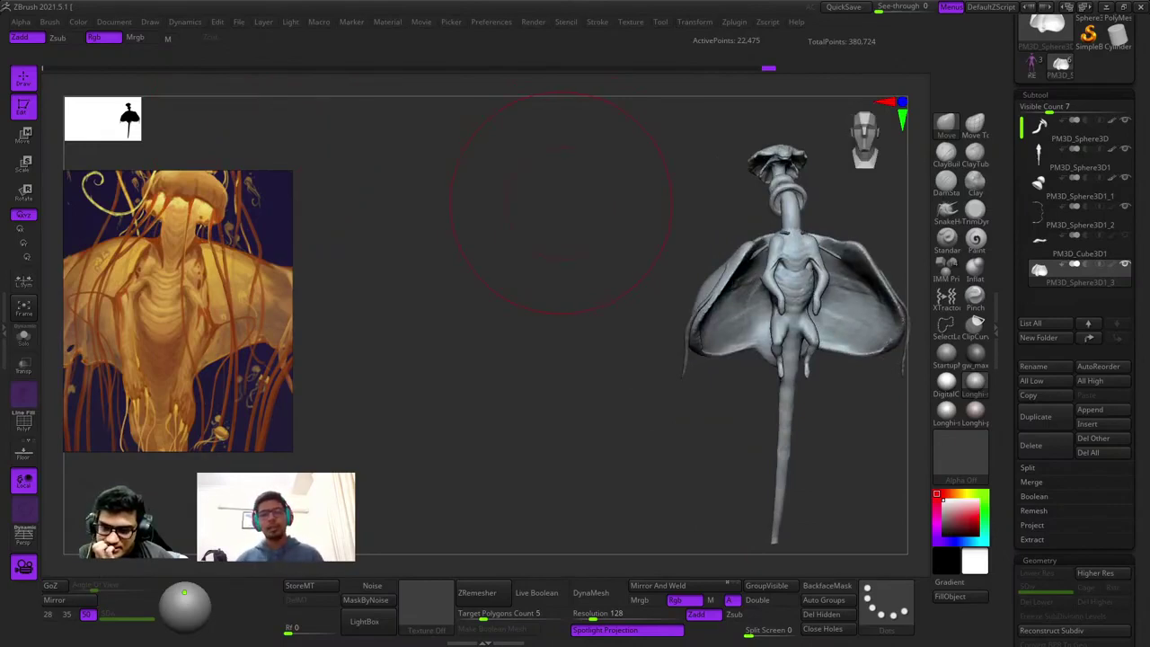
{"action": "mouse_move", "coordinate": [591, 208]}
{"action": "left_mouse_down"}
{"action": "mouse_move", "coordinate": [629, 206]}
{"action": "mouse_move", "coordinate": [571, 217]}
{"action": "left_mouse_up"}
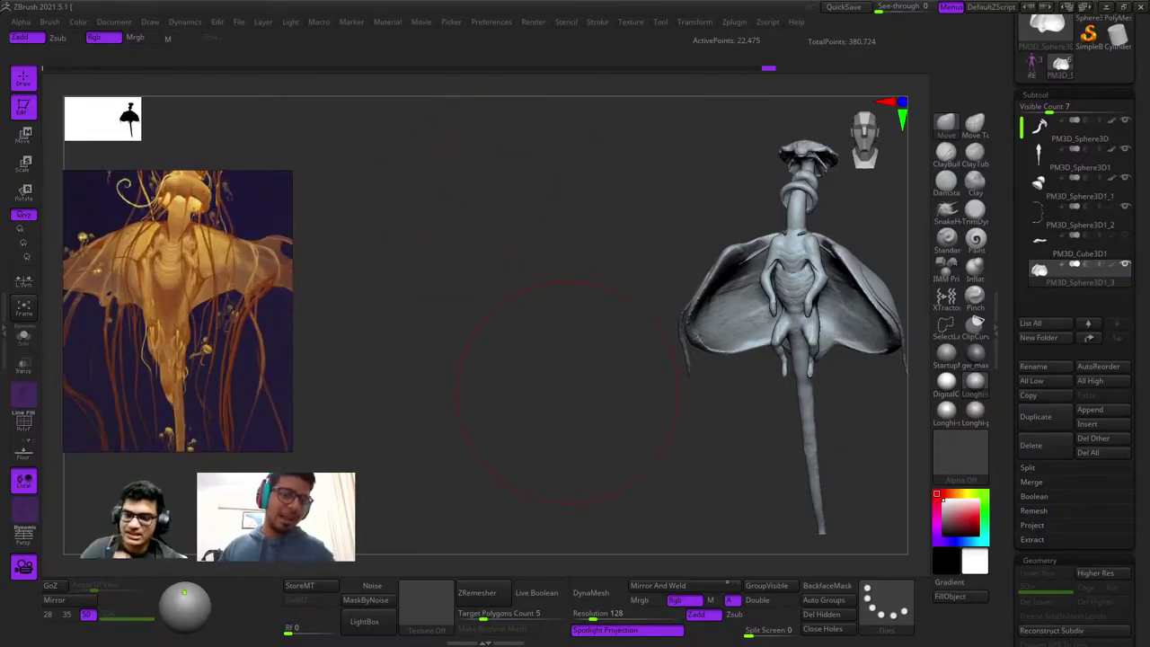
{"action": "mouse_move", "coordinate": [567, 391]}
{"action": "left_mouse_down"}
{"action": "mouse_move", "coordinate": [629, 377]}
{"action": "mouse_move", "coordinate": [844, 190]}
{"action": "mouse_move", "coordinate": [754, 246]}
{"action": "mouse_move", "coordinate": [713, 241]}
{"action": "mouse_move", "coordinate": [641, 257]}
{"action": "mouse_move", "coordinate": [649, 271]}
{"action": "mouse_move", "coordinate": [698, 280]}
{"action": "mouse_move", "coordinate": [586, 404]}
{"action": "left_mouse_up"}
{"action": "key", "text": "space"}
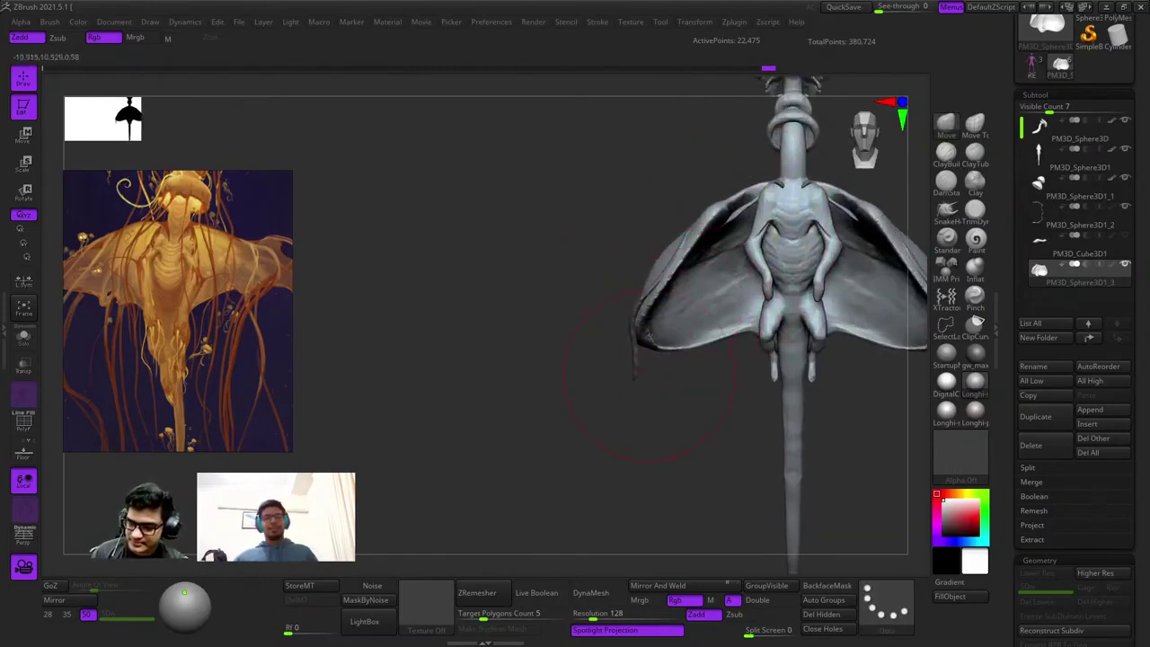
Reshape the wings' lower edges and outer tips with the Move brush, working from the front, side and back.
{"action": "mouse_move", "coordinate": [693, 351]}
{"action": "left_mouse_down"}
{"action": "mouse_move", "coordinate": [706, 332]}
{"action": "mouse_move", "coordinate": [688, 343]}
{"action": "left_mouse_up"}
{"action": "right_click_drag", "start_coordinate": [688, 343], "coordinate": [691, 305], "text": "ctrl"}
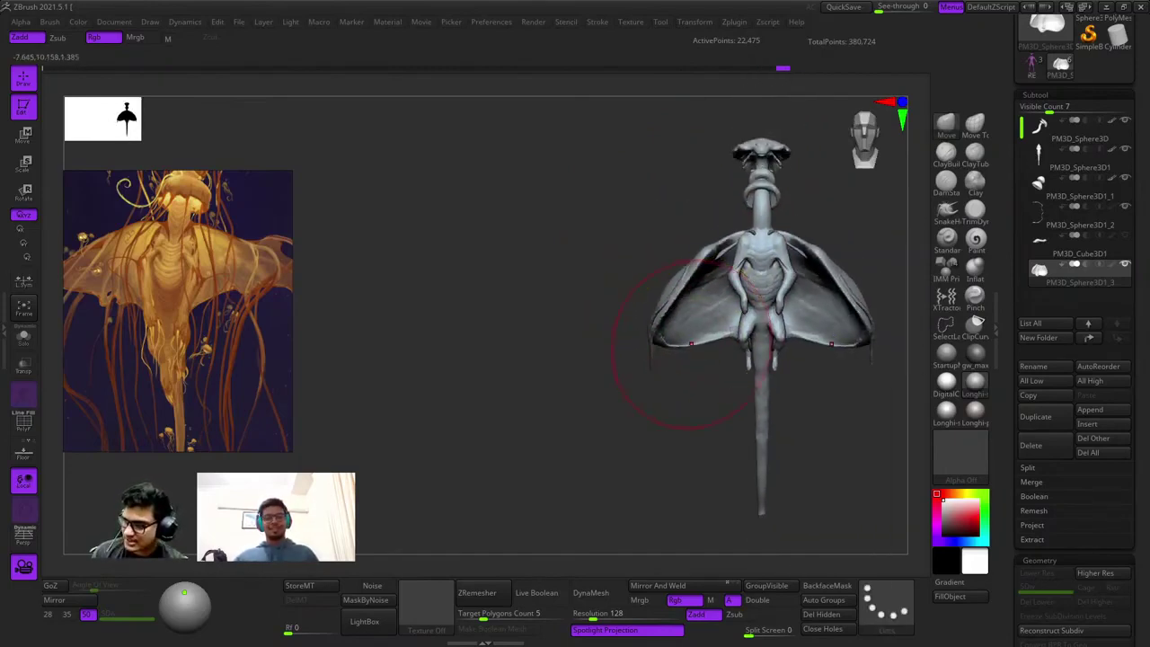
{"action": "left_click_drag", "start_coordinate": [691, 343], "coordinate": [705, 331]}
{"action": "right_click_drag", "start_coordinate": [706, 332], "coordinate": [773, 305], "text": "ctrl"}
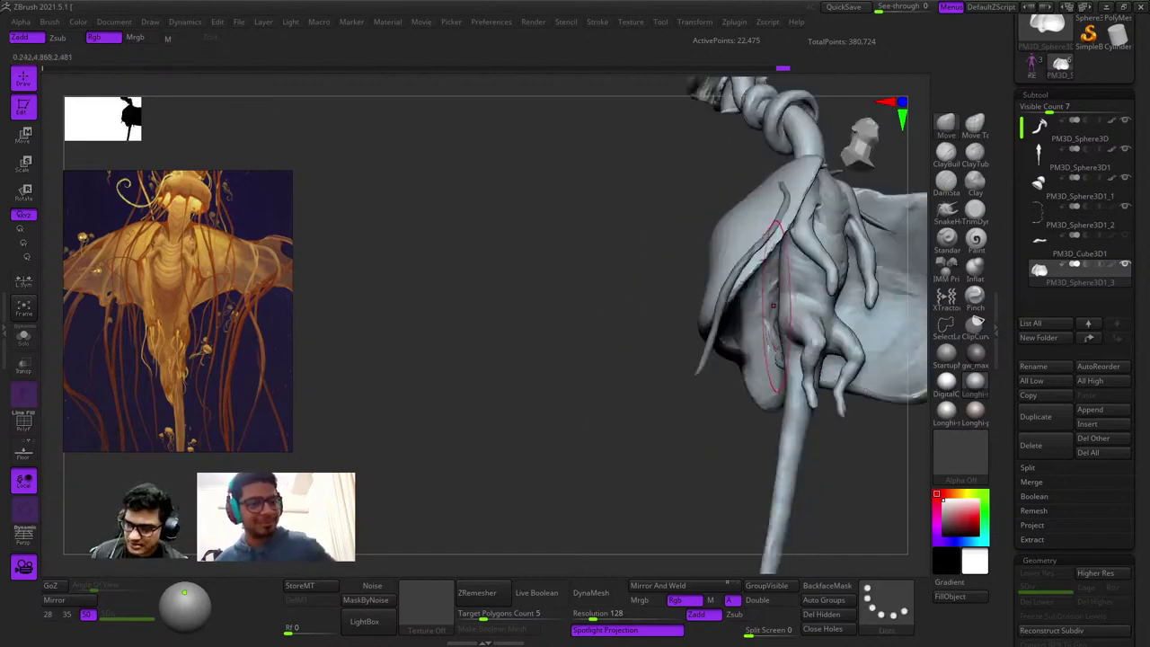
{"action": "mouse_move", "coordinate": [763, 364]}
{"action": "left_mouse_down"}
{"action": "mouse_move", "coordinate": [755, 382]}
{"action": "mouse_move", "coordinate": [769, 388]}
{"action": "left_mouse_up"}
{"action": "right_click_drag", "start_coordinate": [769, 388], "coordinate": [795, 393]}
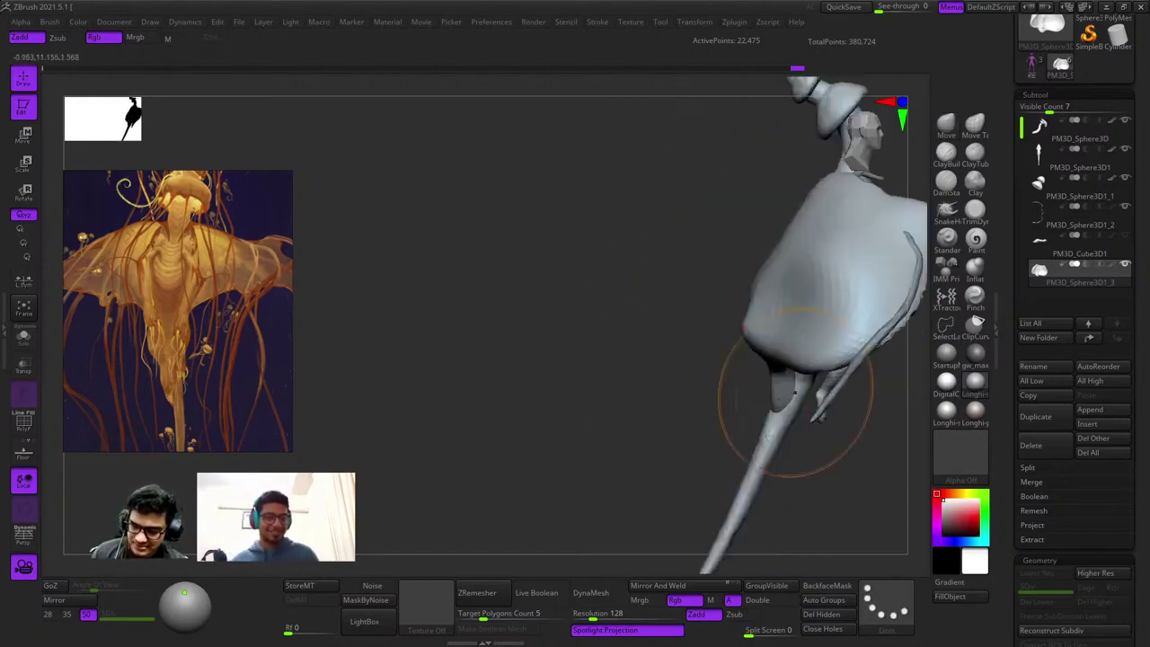
{"action": "mouse_move", "coordinate": [795, 404]}
{"action": "left_mouse_down"}
{"action": "mouse_move", "coordinate": [770, 346]}
{"action": "mouse_move", "coordinate": [718, 321]}
{"action": "mouse_move", "coordinate": [745, 325]}
{"action": "mouse_move", "coordinate": [706, 398]}
{"action": "mouse_move", "coordinate": [801, 338]}
{"action": "mouse_move", "coordinate": [770, 333]}
{"action": "mouse_move", "coordinate": [757, 281]}
{"action": "mouse_move", "coordinate": [712, 403]}
{"action": "mouse_move", "coordinate": [724, 282]}
{"action": "mouse_move", "coordinate": [709, 296]}
{"action": "mouse_move", "coordinate": [469, 322]}
{"action": "left_mouse_up"}
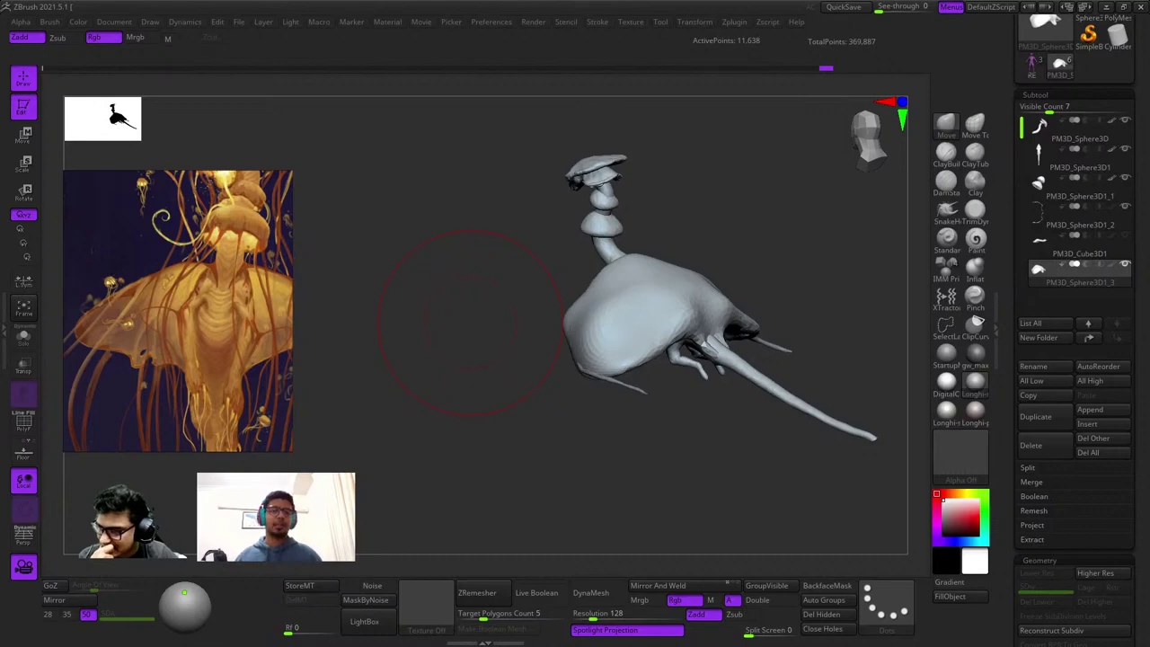
Examine the wings from the front against the reference and check their mesh with the wireframe display.
{"action": "mouse_move", "coordinate": [470, 323]}
{"action": "left_mouse_down"}
{"action": "mouse_move", "coordinate": [614, 445]}
{"action": "mouse_move", "coordinate": [631, 228]}
{"action": "left_mouse_up"}
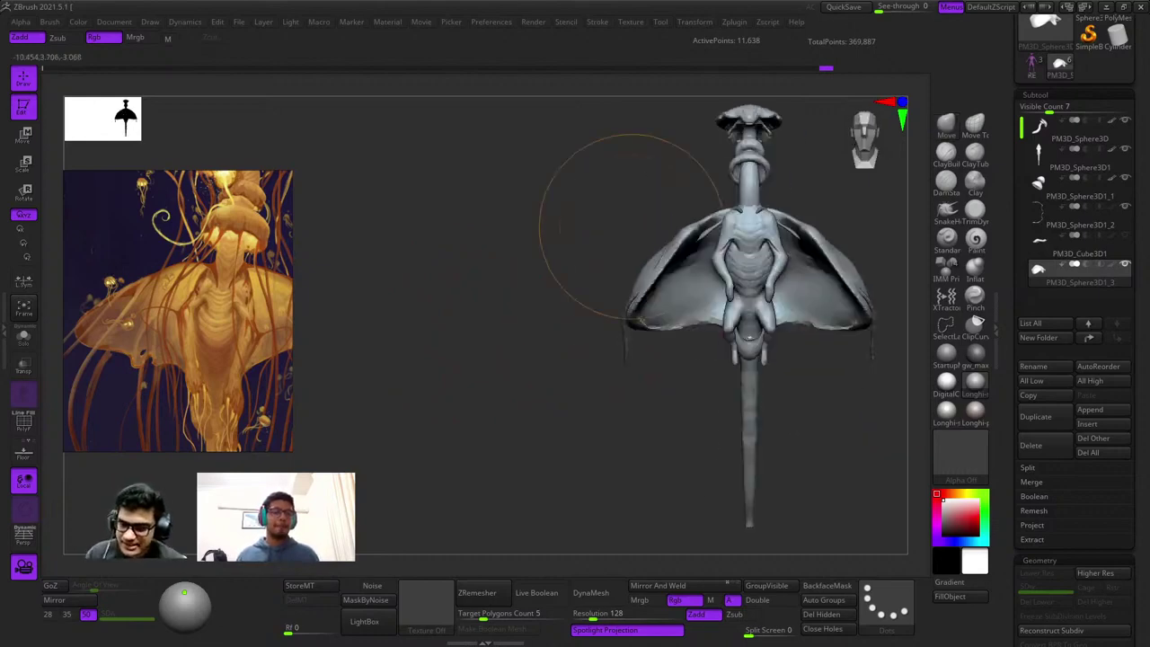
{"action": "right_click_drag", "start_coordinate": [632, 228], "coordinate": [667, 277], "text": "ctrl"}
{"action": "key", "text": "shift+f"}
{"action": "key", "text": "shift+f"}
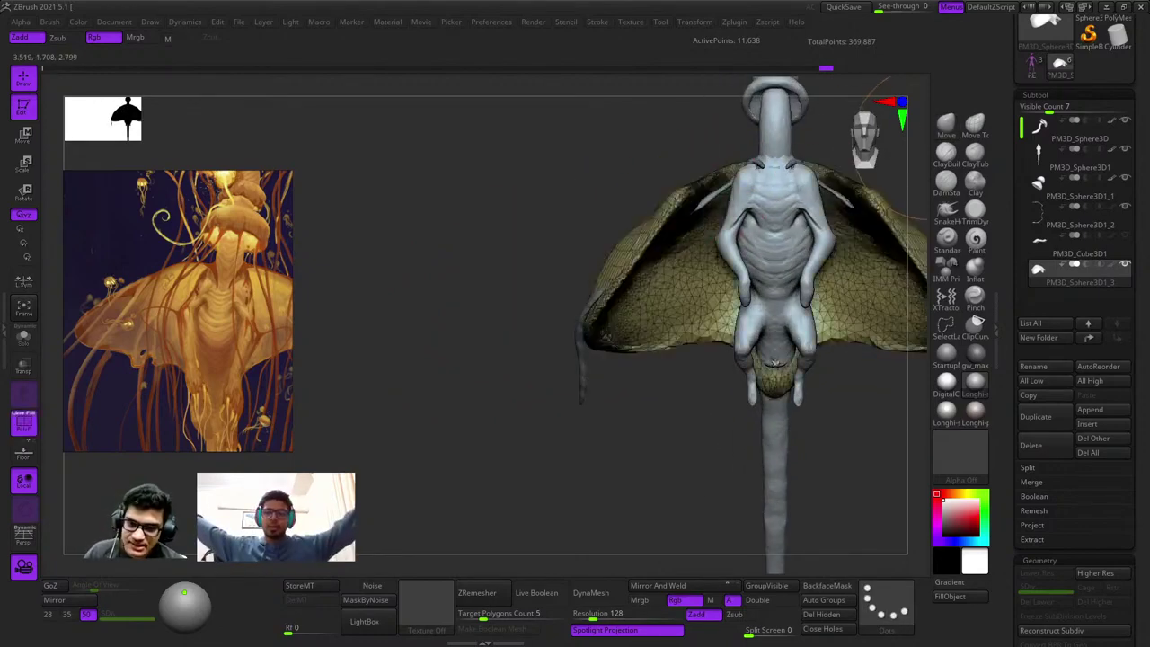
Adjust the brush size and try to fold the wings' upper front edges inward over the creature's arms.
{"action": "key", "text": "space"}
{"action": "left_click_drag", "start_coordinate": [686, 203], "coordinate": [718, 275]}
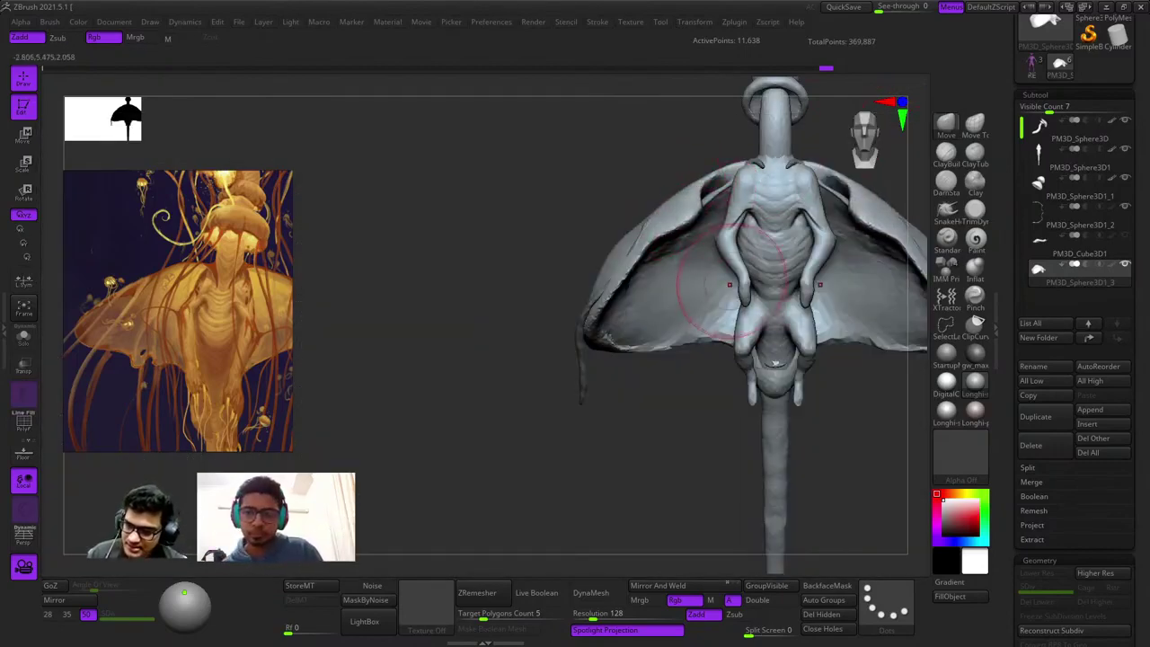
{"action": "mouse_move", "coordinate": [692, 225]}
{"action": "left_mouse_down"}
{"action": "mouse_move", "coordinate": [724, 289]}
{"action": "mouse_move", "coordinate": [708, 251]}
{"action": "mouse_move", "coordinate": [724, 288]}
{"action": "mouse_move", "coordinate": [724, 269]}
{"action": "mouse_move", "coordinate": [742, 297]}
{"action": "left_mouse_up"}
{"action": "key", "text": "space"}
{"action": "left_click_drag", "start_coordinate": [705, 189], "coordinate": [726, 229]}
{"action": "right_click_drag", "start_coordinate": [726, 229], "coordinate": [764, 211]}
{"action": "left_click_drag", "start_coordinate": [729, 193], "coordinate": [739, 220]}
{"action": "mouse_move", "coordinate": [738, 220]}
{"action": "right_mouse_down"}
{"action": "mouse_move", "coordinate": [684, 260]}
{"action": "mouse_move", "coordinate": [687, 235]}
{"action": "right_mouse_up"}
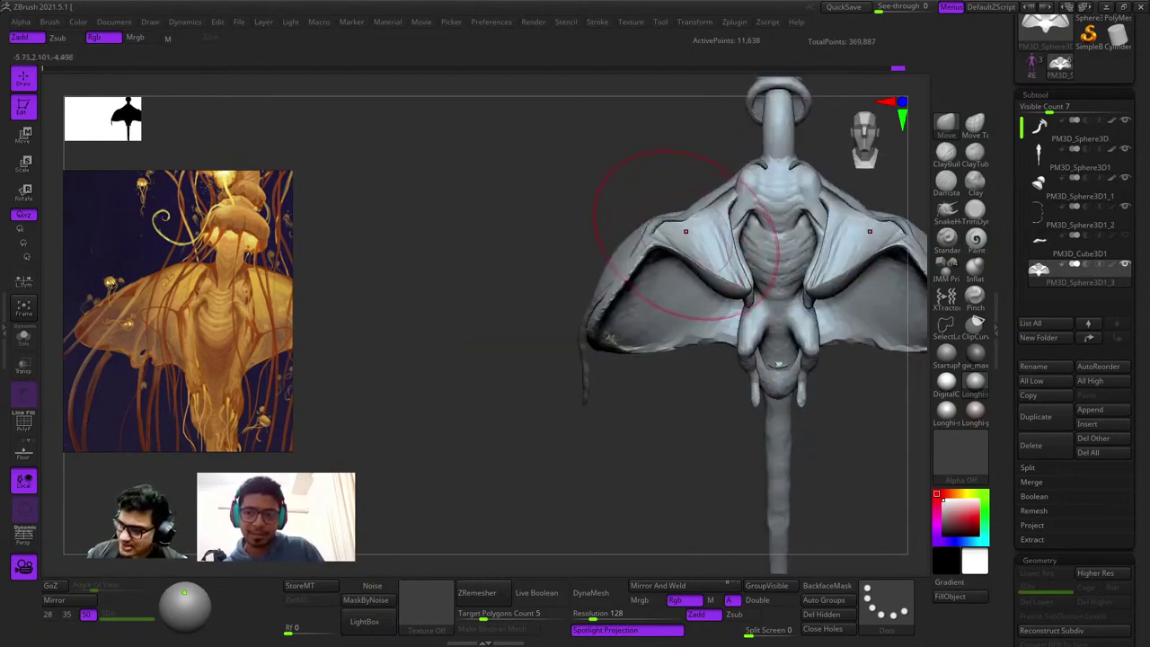
Undo the strokes that folded the wings' front edges over the arms.
{"action": "mouse_move", "coordinate": [687, 227]}
{"action": "right_mouse_down"}
{"action": "mouse_move", "coordinate": [696, 212]}
{"action": "mouse_move", "coordinate": [672, 219]}
{"action": "right_mouse_up"}
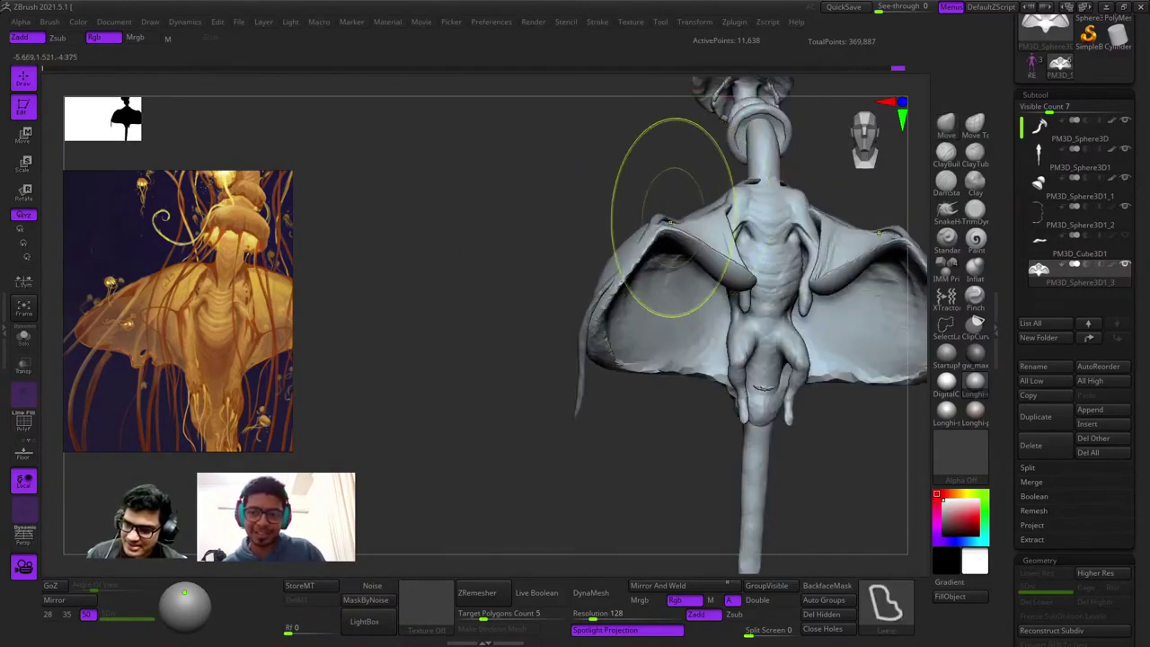
{"action": "key", "text": "ctrl+z"}
{"action": "key", "text": "ctrl+z"}
{"action": "key", "text": "ctrl+z"}
{"action": "key", "text": "ctrl+z"}
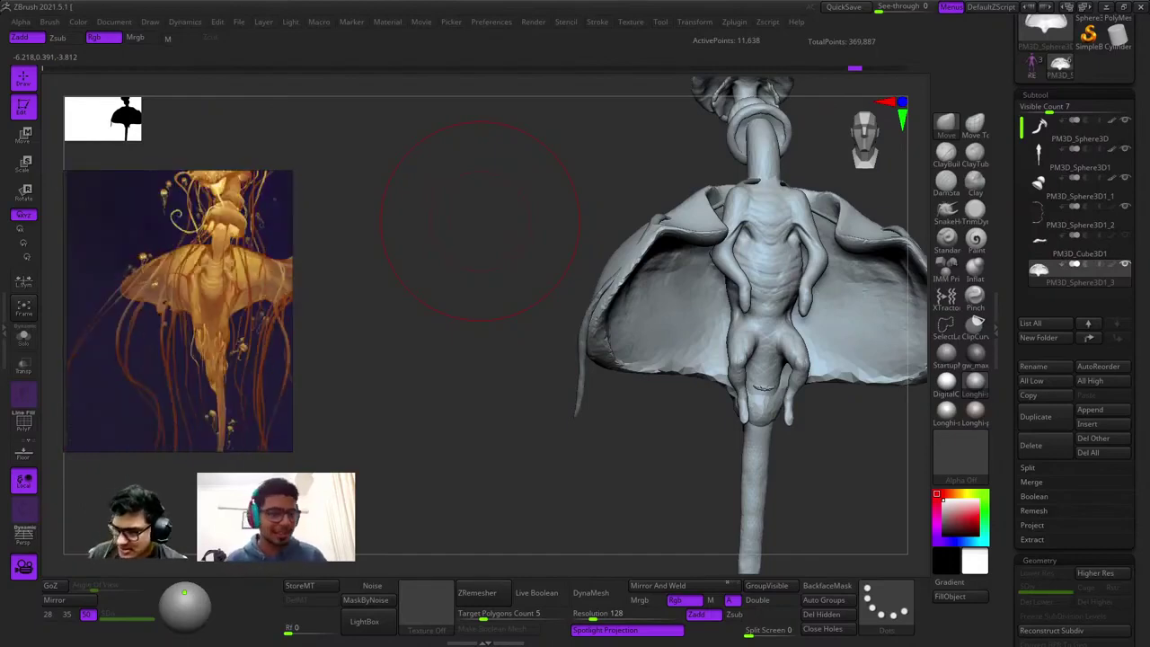
Adjust the draw size and reshape the wings' lower edges, tips and outer sides with the Move brush.
{"action": "left_click_drag", "start_coordinate": [620, 436], "coordinate": [602, 359]}
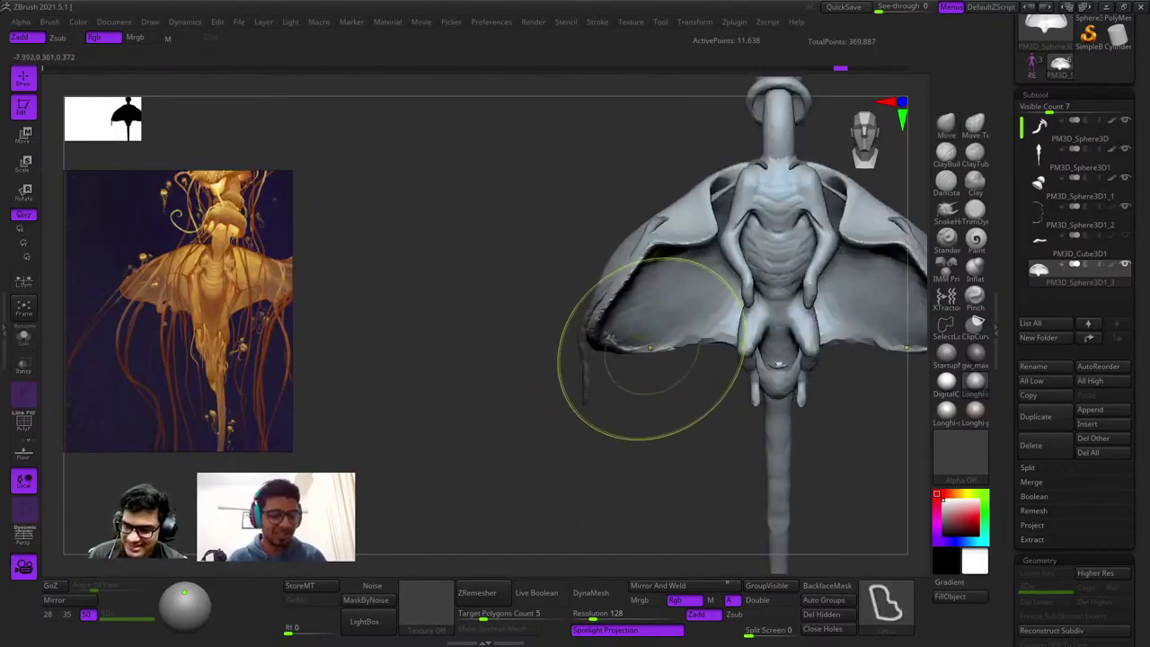
{"action": "right_click_drag", "start_coordinate": [650, 351], "coordinate": [692, 296]}
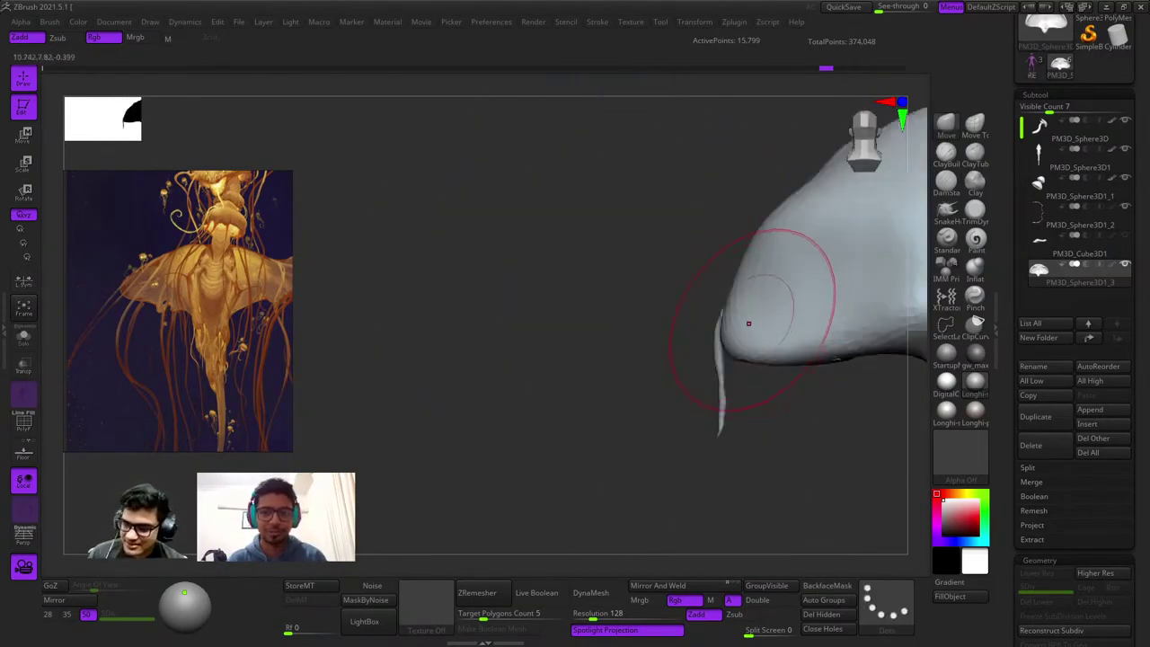
{"action": "right_click_drag", "start_coordinate": [746, 323], "coordinate": [674, 315], "text": "alt"}
{"action": "mouse_move", "coordinate": [674, 314]}
{"action": "right_mouse_down", "text": "ctrl"}
{"action": "mouse_move", "coordinate": [686, 274]}
{"action": "mouse_move", "coordinate": [704, 344]}
{"action": "right_mouse_up", "text": "ctrl"}
{"action": "key", "text": "space"}
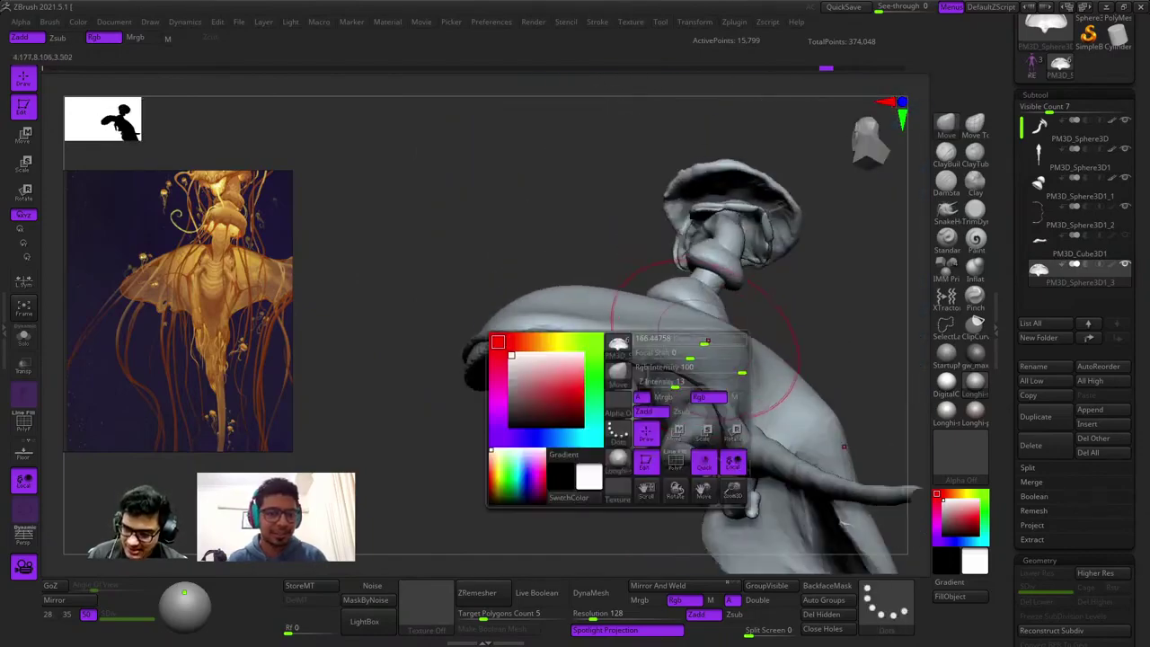
{"action": "left_click_drag", "start_coordinate": [755, 386], "coordinate": [746, 407]}
{"action": "mouse_move", "coordinate": [746, 407]}
{"action": "right_mouse_down"}
{"action": "mouse_move", "coordinate": [784, 377]}
{"action": "mouse_move", "coordinate": [764, 334]}
{"action": "right_mouse_up"}
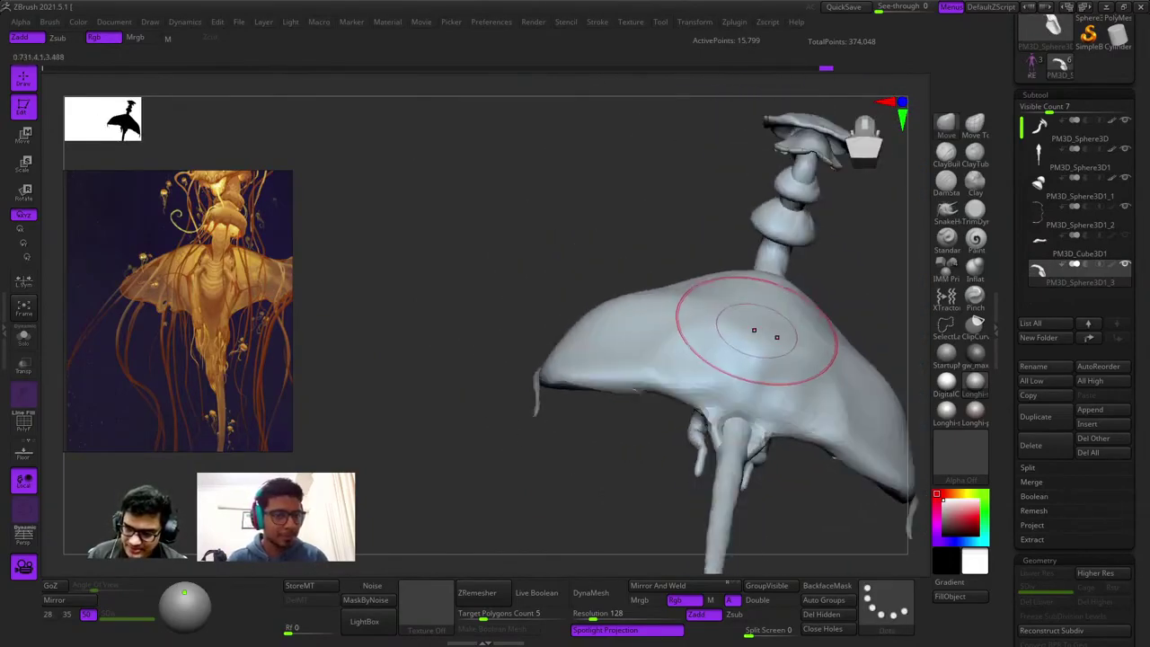
Reshape the shell across the upper back and shoulders so the wings spread smoothly from the neck.
{"action": "left_click_drag", "start_coordinate": [765, 333], "coordinate": [763, 355]}
{"action": "right_click_drag", "start_coordinate": [764, 355], "coordinate": [723, 422]}
{"action": "left_click_drag", "start_coordinate": [710, 296], "coordinate": [655, 282]}
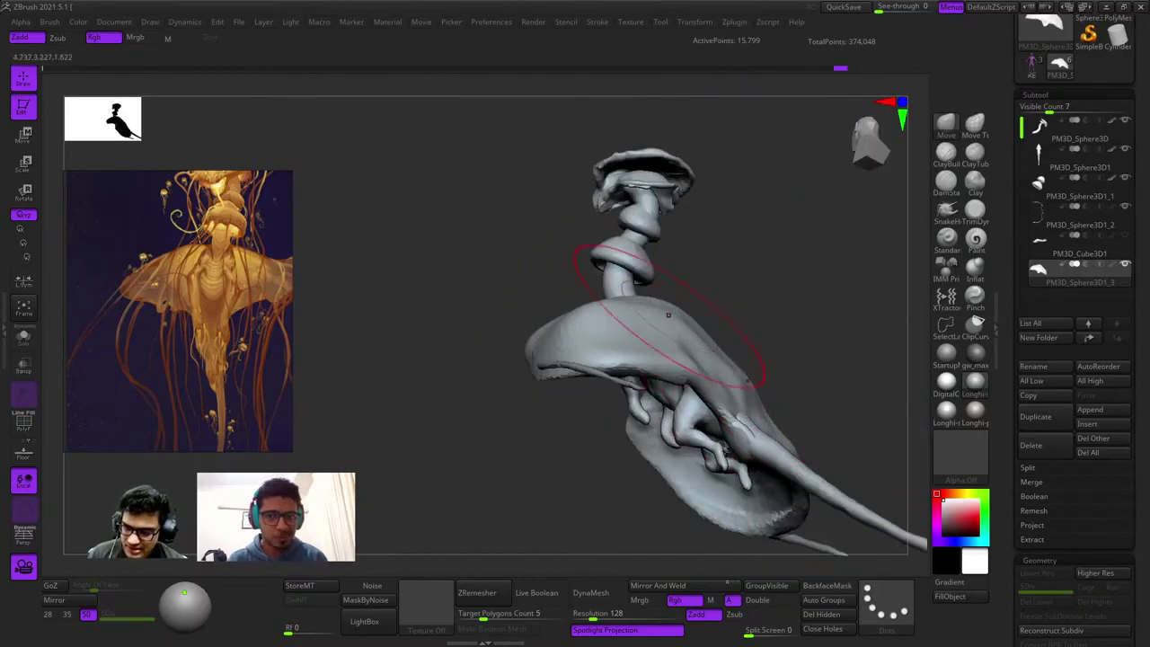
{"action": "left_click_drag", "start_coordinate": [655, 346], "coordinate": [702, 294]}
{"action": "right_click_drag", "start_coordinate": [704, 294], "coordinate": [781, 310]}
{"action": "left_click_drag", "start_coordinate": [782, 310], "coordinate": [809, 346], "text": "ctrl"}
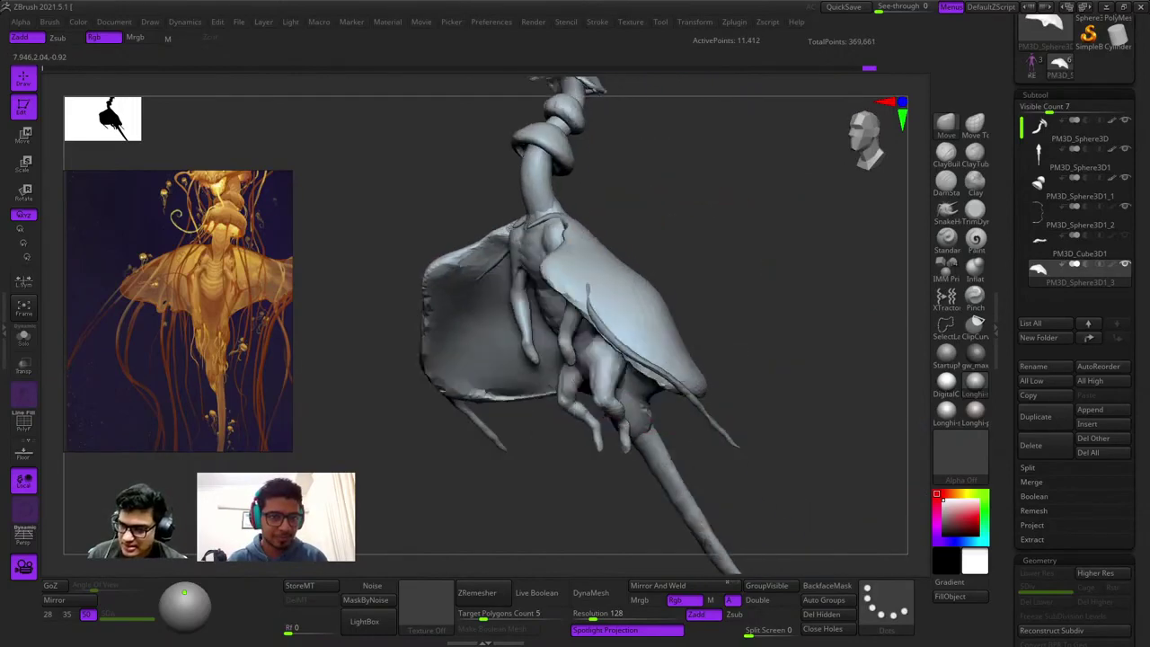
Compare the wings' form with the golden creature reference from the front, side and back.
{"action": "right_click_drag", "start_coordinate": [719, 261], "coordinate": [753, 252], "text": "shift"}
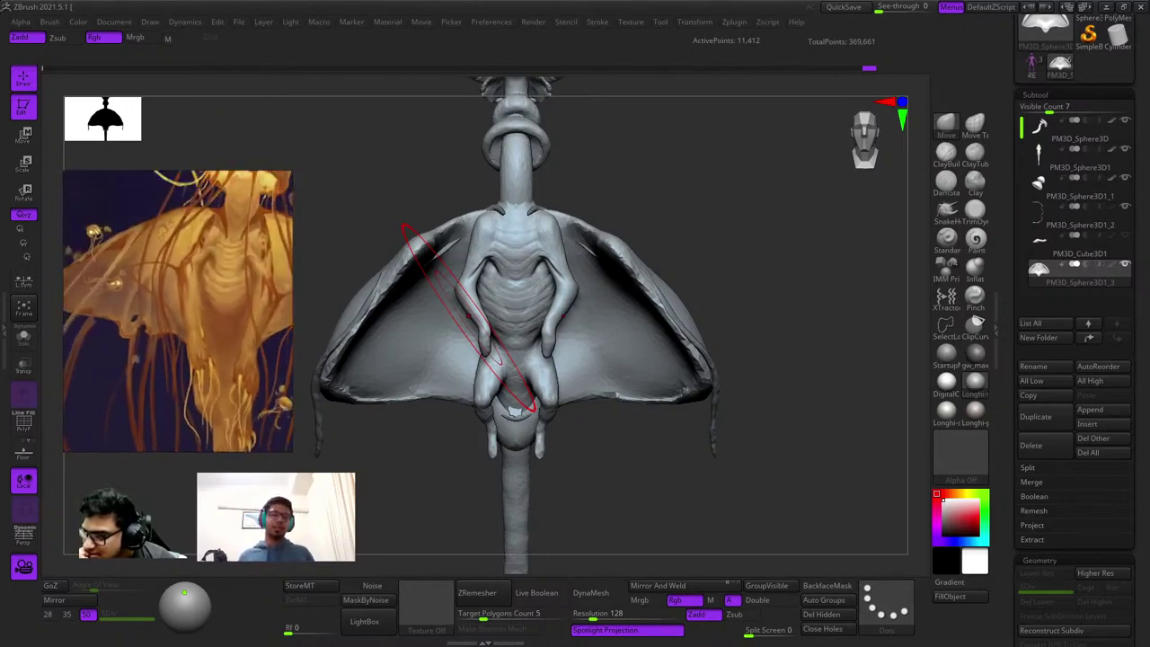
{"action": "right_click_drag", "start_coordinate": [469, 316], "coordinate": [539, 338]}
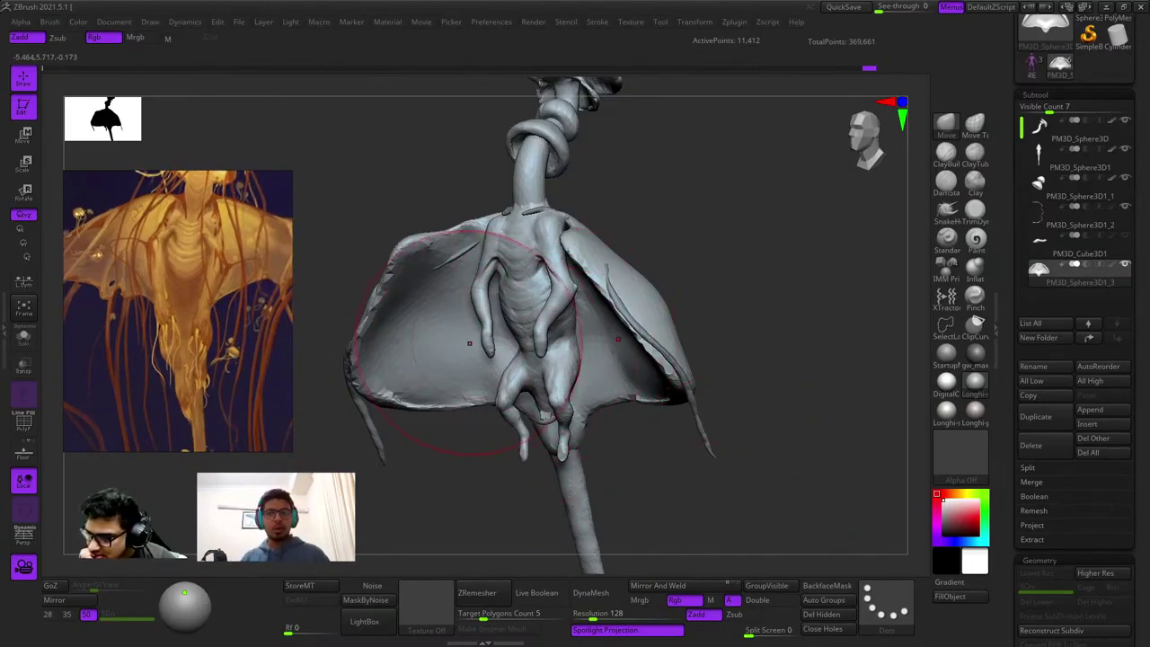
{"action": "left_click_drag", "start_coordinate": [469, 342], "coordinate": [660, 476]}
{"action": "mouse_move", "coordinate": [574, 325]}
{"action": "left_mouse_down"}
{"action": "mouse_move", "coordinate": [680, 329]}
{"action": "mouse_move", "coordinate": [688, 377]}
{"action": "left_mouse_up"}
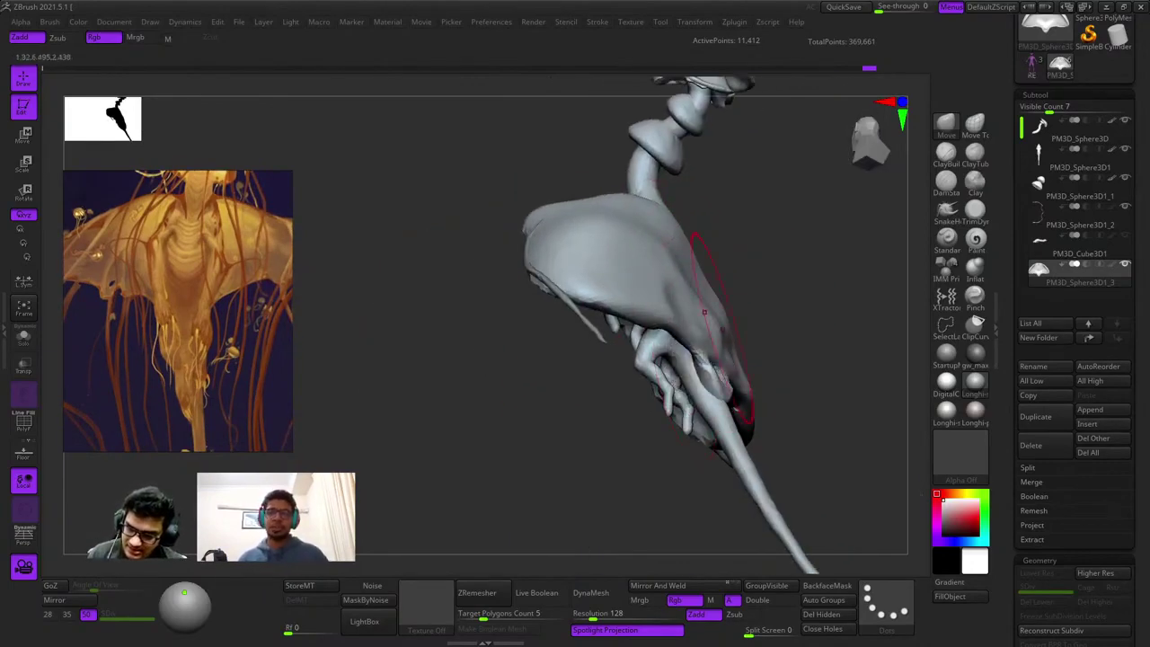
{"action": "right_click_drag", "start_coordinate": [705, 312], "coordinate": [632, 436]}
{"action": "right_click", "coordinate": [633, 436]}
{"action": "right_click", "coordinate": [625, 443]}
{"action": "mouse_move", "coordinate": [736, 361]}
{"action": "right_mouse_down"}
{"action": "mouse_move", "coordinate": [680, 390]}
{"action": "mouse_move", "coordinate": [831, 373]}
{"action": "right_mouse_up"}
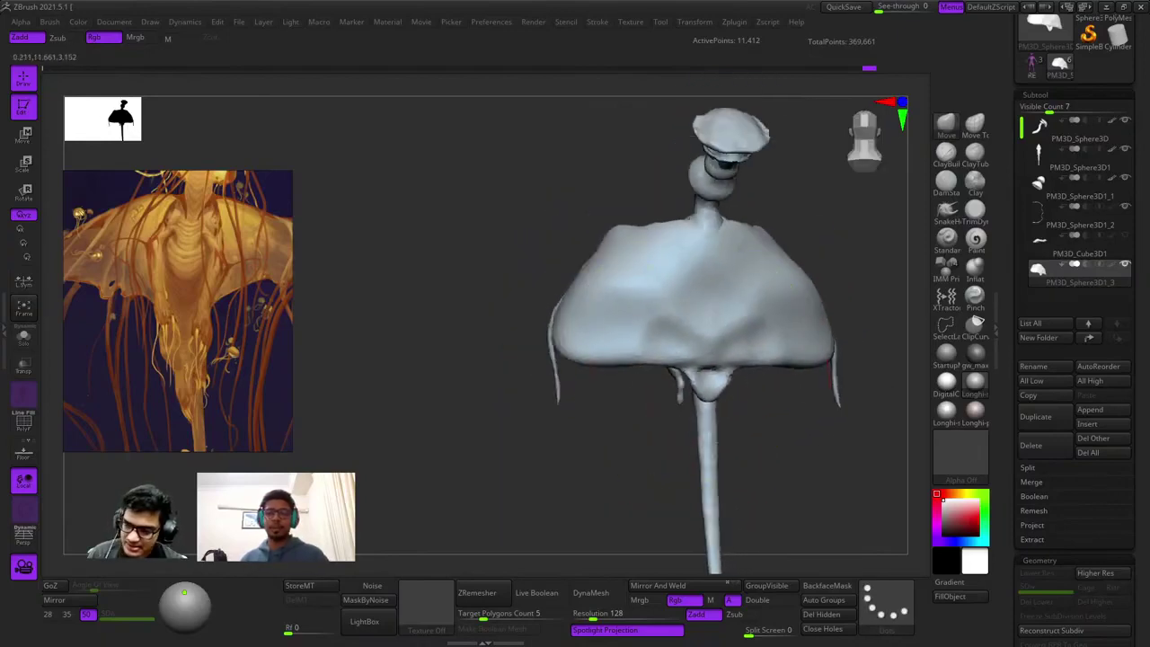
Undo the last wing change and reshape the shell's rear edge into a notch around the tail base.
{"action": "mouse_move", "coordinate": [588, 365]}
{"action": "right_mouse_down"}
{"action": "mouse_move", "coordinate": [678, 314]}
{"action": "mouse_move", "coordinate": [711, 335]}
{"action": "mouse_move", "coordinate": [620, 349]}
{"action": "mouse_move", "coordinate": [683, 346]}
{"action": "right_mouse_up"}
{"action": "key", "text": "ctrl+z"}
{"action": "right_click", "coordinate": [674, 348]}
{"action": "right_click", "coordinate": [690, 350]}
{"action": "right_click_drag", "start_coordinate": [683, 346], "coordinate": [696, 398], "text": "ctrl"}
{"action": "mouse_move", "coordinate": [695, 397]}
{"action": "left_mouse_down"}
{"action": "mouse_move", "coordinate": [688, 410]}
{"action": "mouse_move", "coordinate": [575, 376]}
{"action": "mouse_move", "coordinate": [673, 334]}
{"action": "mouse_move", "coordinate": [673, 423]}
{"action": "left_mouse_up"}
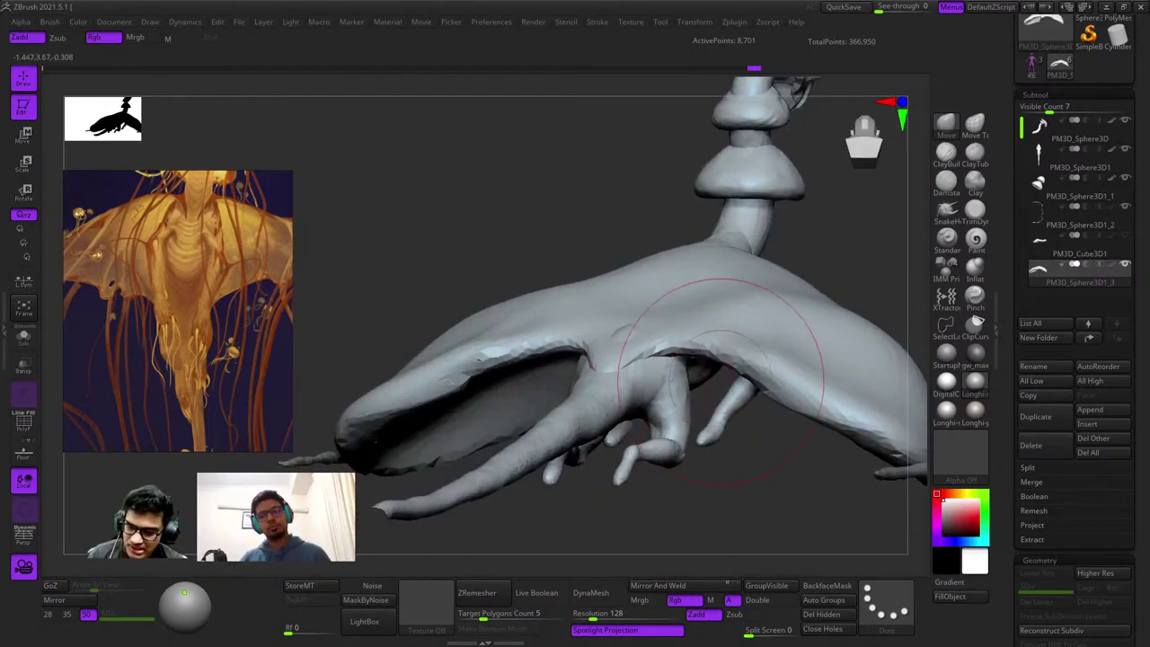
{"action": "mouse_move", "coordinate": [673, 423]}
{"action": "right_mouse_down"}
{"action": "mouse_move", "coordinate": [719, 472]}
{"action": "mouse_move", "coordinate": [736, 398]}
{"action": "mouse_move", "coordinate": [749, 470]}
{"action": "right_mouse_up"}
{"action": "mouse_move", "coordinate": [749, 469]}
{"action": "right_mouse_down", "text": "ctrl"}
{"action": "mouse_move", "coordinate": [672, 416]}
{"action": "mouse_move", "coordinate": [656, 384]}
{"action": "mouse_move", "coordinate": [726, 378]}
{"action": "mouse_move", "coordinate": [719, 327]}
{"action": "mouse_move", "coordinate": [728, 316]}
{"action": "mouse_move", "coordinate": [652, 425]}
{"action": "mouse_move", "coordinate": [711, 401]}
{"action": "mouse_move", "coordinate": [848, 423]}
{"action": "right_mouse_up", "text": "ctrl"}
{"action": "right_click", "coordinate": [653, 426]}
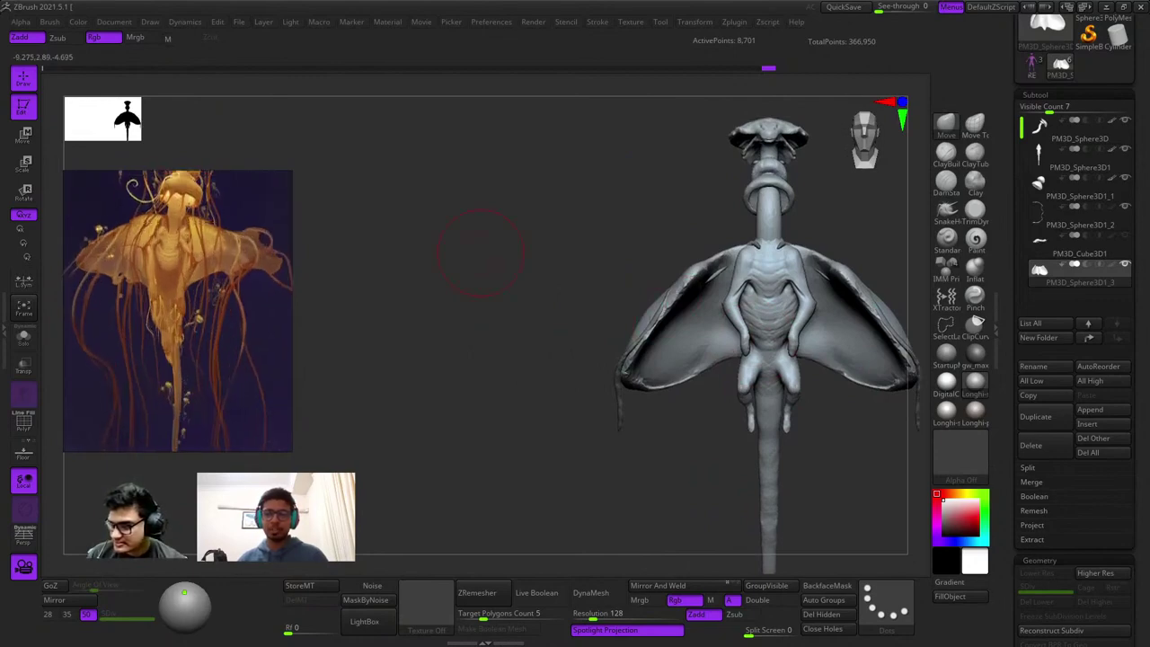
Refine the wings' outer contour and upper edge with the Move brush from the front and back.
{"action": "mouse_move", "coordinate": [558, 324]}
{"action": "right_mouse_down"}
{"action": "mouse_move", "coordinate": [668, 262]}
{"action": "mouse_move", "coordinate": [622, 381]}
{"action": "mouse_move", "coordinate": [721, 271]}
{"action": "mouse_move", "coordinate": [808, 270]}
{"action": "mouse_move", "coordinate": [791, 240]}
{"action": "mouse_move", "coordinate": [647, 215]}
{"action": "right_mouse_up"}
{"action": "right_click", "coordinate": [622, 381]}
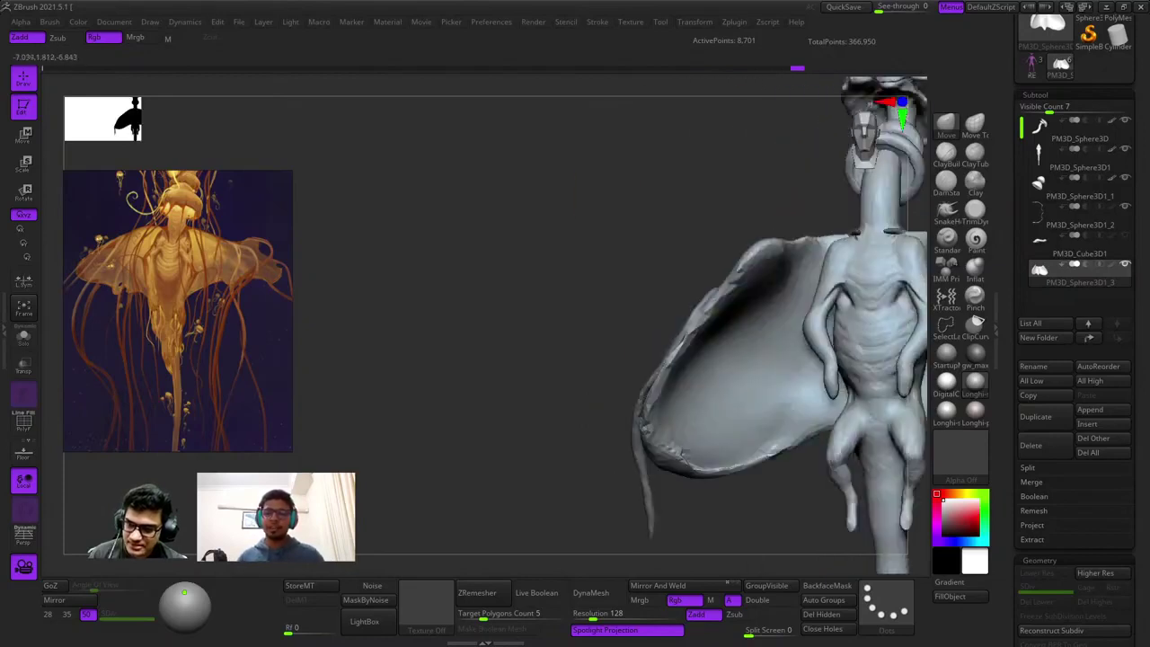
{"action": "right_click_drag", "start_coordinate": [647, 359], "coordinate": [682, 360]}
{"action": "mouse_move", "coordinate": [719, 396]}
{"action": "right_mouse_down", "text": "alt"}
{"action": "mouse_move", "coordinate": [678, 319]}
{"action": "mouse_move", "coordinate": [680, 277]}
{"action": "mouse_move", "coordinate": [663, 390]}
{"action": "mouse_move", "coordinate": [584, 346]}
{"action": "right_mouse_up", "text": "alt"}
{"action": "right_click", "coordinate": [663, 390]}
{"action": "right_click_drag", "start_coordinate": [584, 297], "coordinate": [792, 256], "text": "shift"}
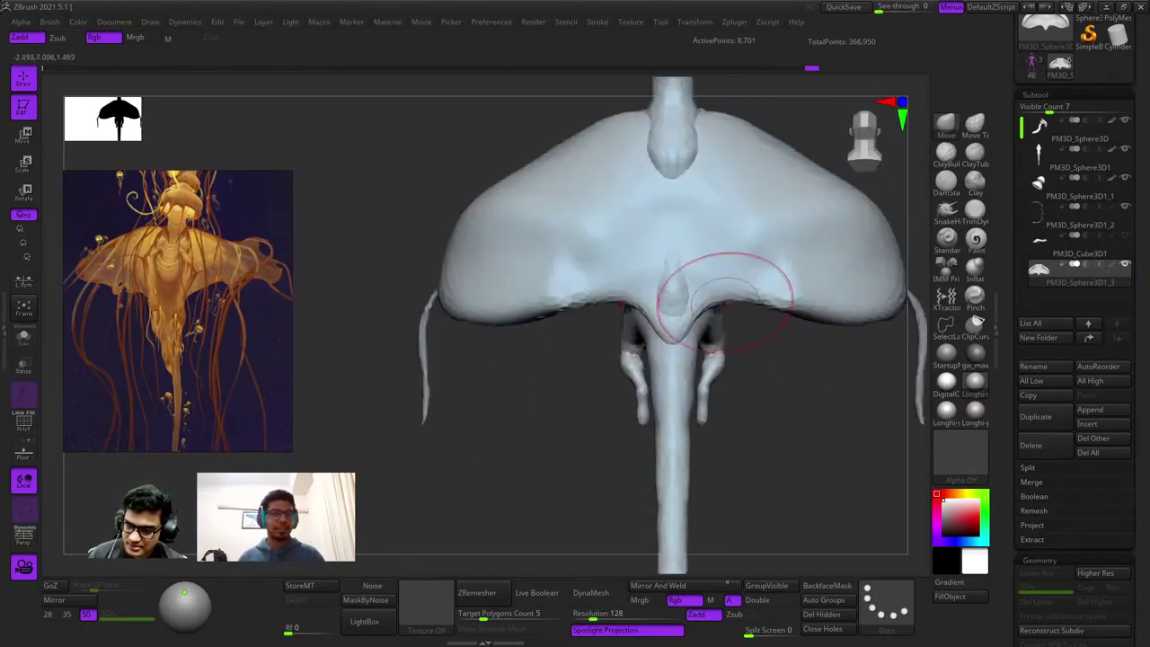
Reshape the wings' rear edge beside the tail and bend the lower edges into soft inward curves.
{"action": "left_click_drag", "start_coordinate": [755, 301], "coordinate": [692, 295]}
{"action": "mouse_move", "coordinate": [818, 314]}
{"action": "right_mouse_down", "text": "alt"}
{"action": "mouse_move", "coordinate": [588, 286]}
{"action": "mouse_move", "coordinate": [693, 354]}
{"action": "mouse_move", "coordinate": [624, 326]}
{"action": "mouse_move", "coordinate": [635, 435]}
{"action": "right_mouse_up", "text": "alt"}
{"action": "right_click", "coordinate": [604, 371]}
{"action": "right_click", "coordinate": [635, 435]}
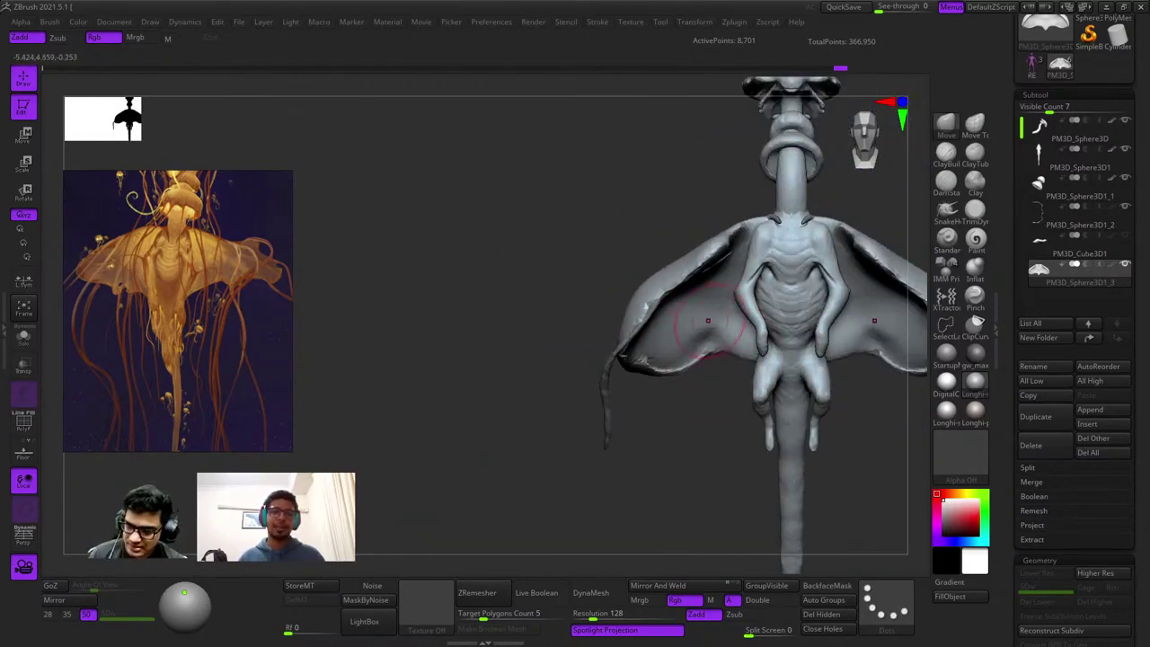
{"action": "mouse_move", "coordinate": [708, 320]}
{"action": "right_mouse_down"}
{"action": "mouse_move", "coordinate": [623, 303]}
{"action": "mouse_move", "coordinate": [649, 325]}
{"action": "mouse_move", "coordinate": [637, 396]}
{"action": "right_mouse_up"}
{"action": "right_click", "coordinate": [637, 396]}
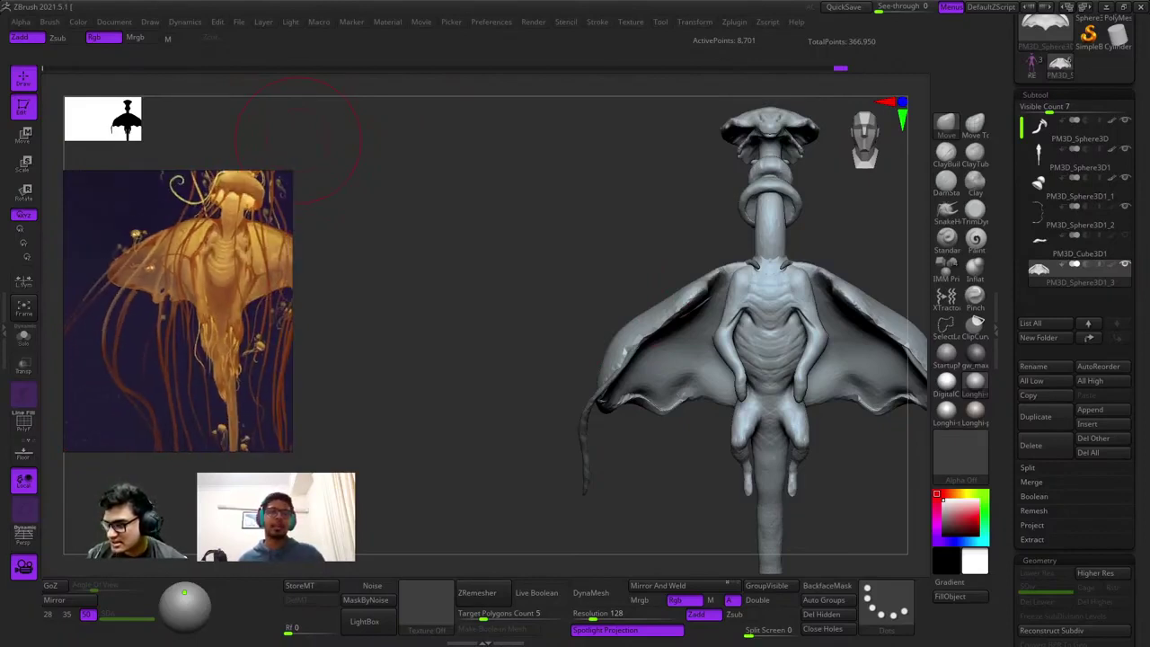
Change the Move brush's draw size and shape the wings' lower edges into a wavy, scalloped outline.
{"action": "left_click_drag", "start_coordinate": [669, 270], "coordinate": [658, 239], "text": "alt"}
{"action": "key", "text": "space"}
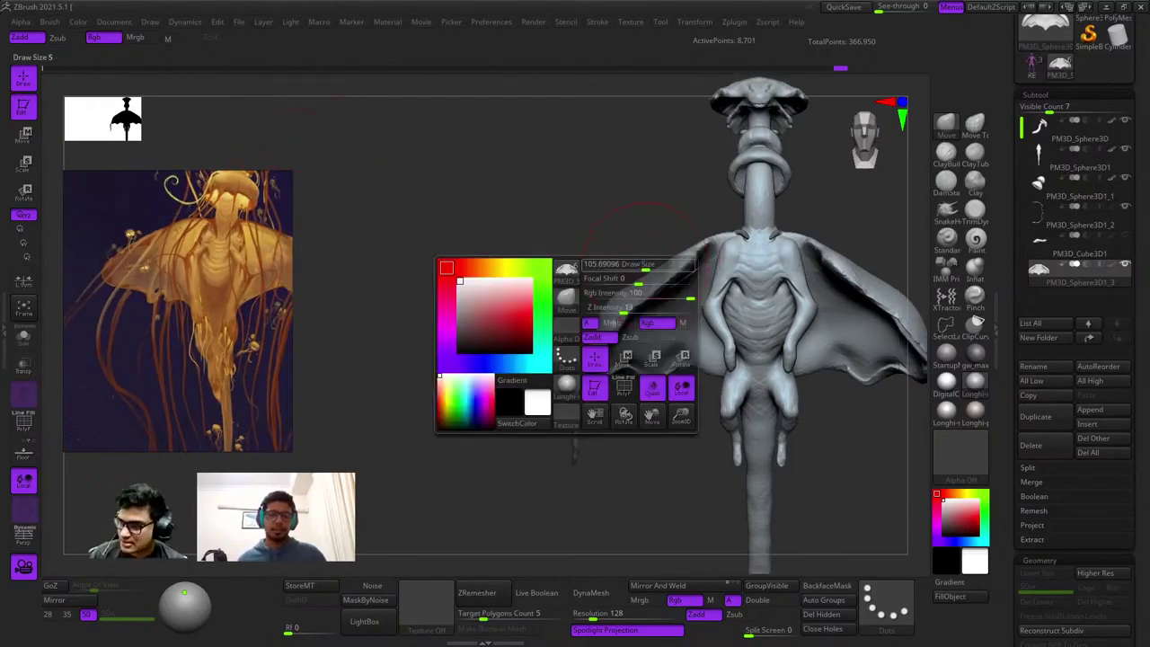
{"action": "mouse_move", "coordinate": [648, 292]}
{"action": "left_mouse_down"}
{"action": "mouse_move", "coordinate": [640, 274]}
{"action": "mouse_move", "coordinate": [633, 297]}
{"action": "mouse_move", "coordinate": [668, 262]}
{"action": "mouse_move", "coordinate": [609, 317]}
{"action": "left_mouse_up"}
{"action": "key", "text": "space"}
{"action": "key", "text": "space"}
{"action": "mouse_move", "coordinate": [610, 316]}
{"action": "right_mouse_down"}
{"action": "mouse_move", "coordinate": [593, 321]}
{"action": "mouse_move", "coordinate": [619, 247]}
{"action": "mouse_move", "coordinate": [511, 131]}
{"action": "mouse_move", "coordinate": [683, 180]}
{"action": "mouse_move", "coordinate": [854, 207]}
{"action": "right_mouse_up"}
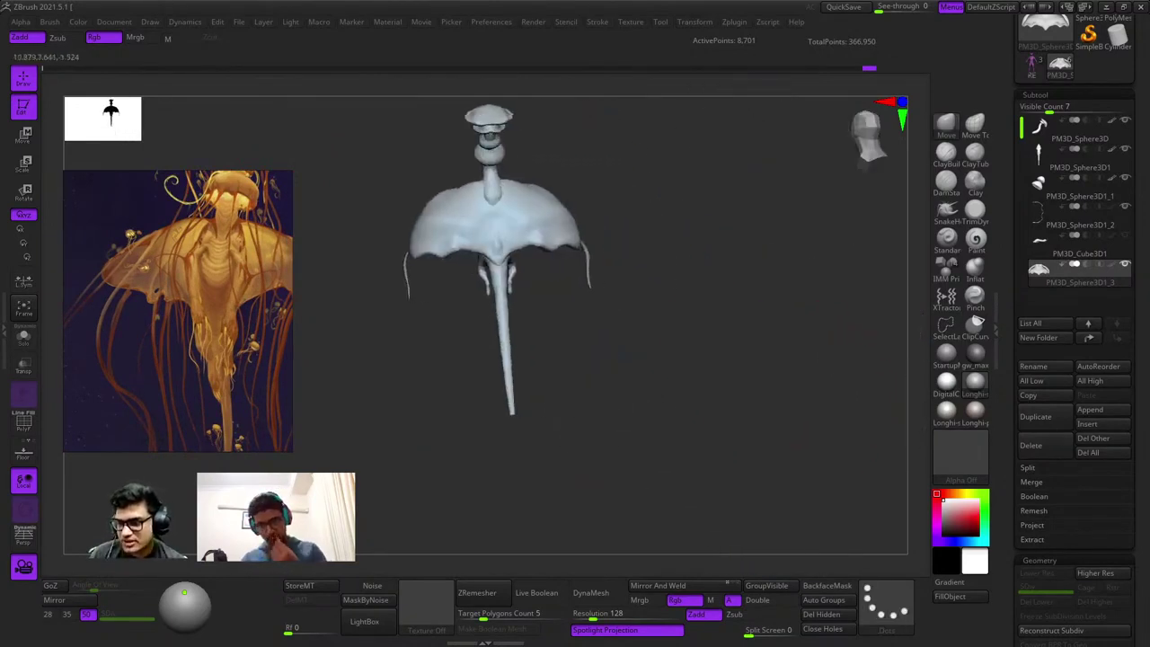
Refine the wings' back profile, drooping tips and forward curl with the Move brush from several angles.
{"action": "right_click_drag", "start_coordinate": [628, 269], "coordinate": [808, 290], "text": "alt"}
{"action": "right_click_drag", "start_coordinate": [808, 289], "coordinate": [768, 261], "text": "ctrl"}
{"action": "mouse_move", "coordinate": [768, 260]}
{"action": "right_mouse_down", "text": "ctrl"}
{"action": "mouse_move", "coordinate": [778, 333]}
{"action": "mouse_move", "coordinate": [853, 342]}
{"action": "mouse_move", "coordinate": [683, 331]}
{"action": "right_mouse_up", "text": "ctrl"}
{"action": "key", "text": "space"}
{"action": "right_click_drag", "start_coordinate": [775, 292], "coordinate": [779, 270]}
{"action": "mouse_move", "coordinate": [780, 270]}
{"action": "left_mouse_down"}
{"action": "mouse_move", "coordinate": [798, 258]}
{"action": "mouse_move", "coordinate": [770, 237]}
{"action": "left_mouse_up"}
{"action": "mouse_move", "coordinate": [791, 314]}
{"action": "left_mouse_down"}
{"action": "mouse_move", "coordinate": [808, 332]}
{"action": "mouse_move", "coordinate": [831, 328]}
{"action": "left_mouse_up"}
{"action": "mouse_move", "coordinate": [539, 286]}
{"action": "right_mouse_down", "text": "shift"}
{"action": "mouse_move", "coordinate": [643, 286]}
{"action": "mouse_move", "coordinate": [644, 236]}
{"action": "right_mouse_up", "text": "shift"}
{"action": "right_click_drag", "start_coordinate": [643, 235], "coordinate": [680, 389]}
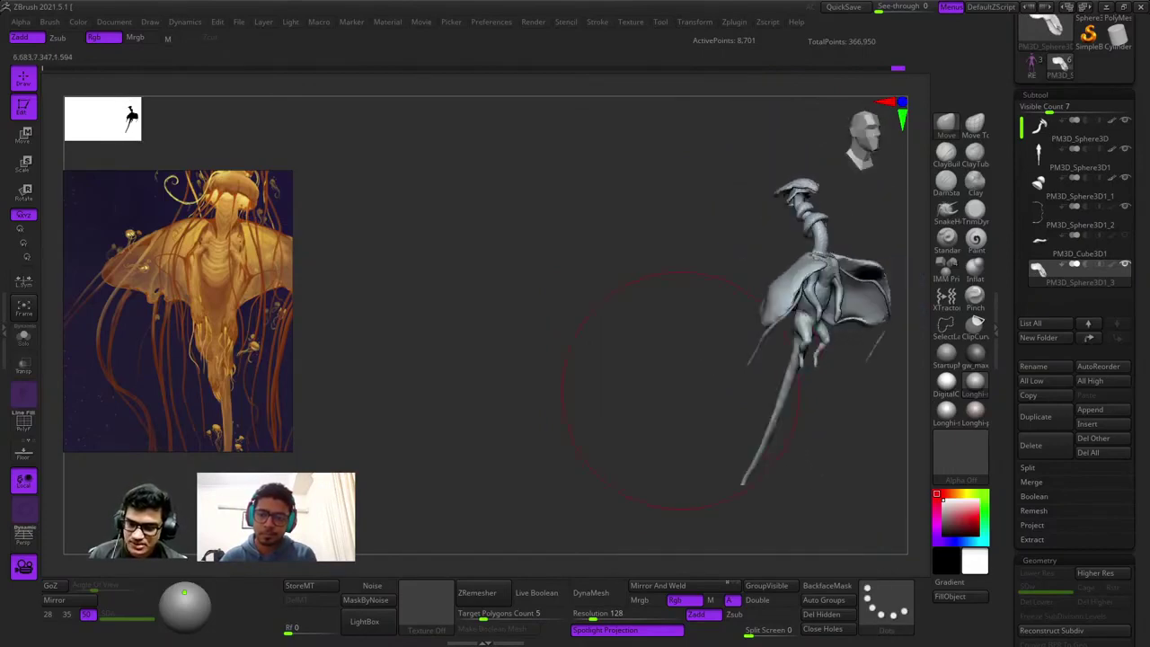
{"action": "mouse_move", "coordinate": [678, 390]}
{"action": "left_mouse_down"}
{"action": "mouse_move", "coordinate": [680, 270]}
{"action": "mouse_move", "coordinate": [791, 179]}
{"action": "left_mouse_up"}
Switch to the PM3D_Cube3D1 membrane subtool and step back through its history to the swept-back, cape-like version.
{"action": "left_click", "coordinate": [1078, 215]}
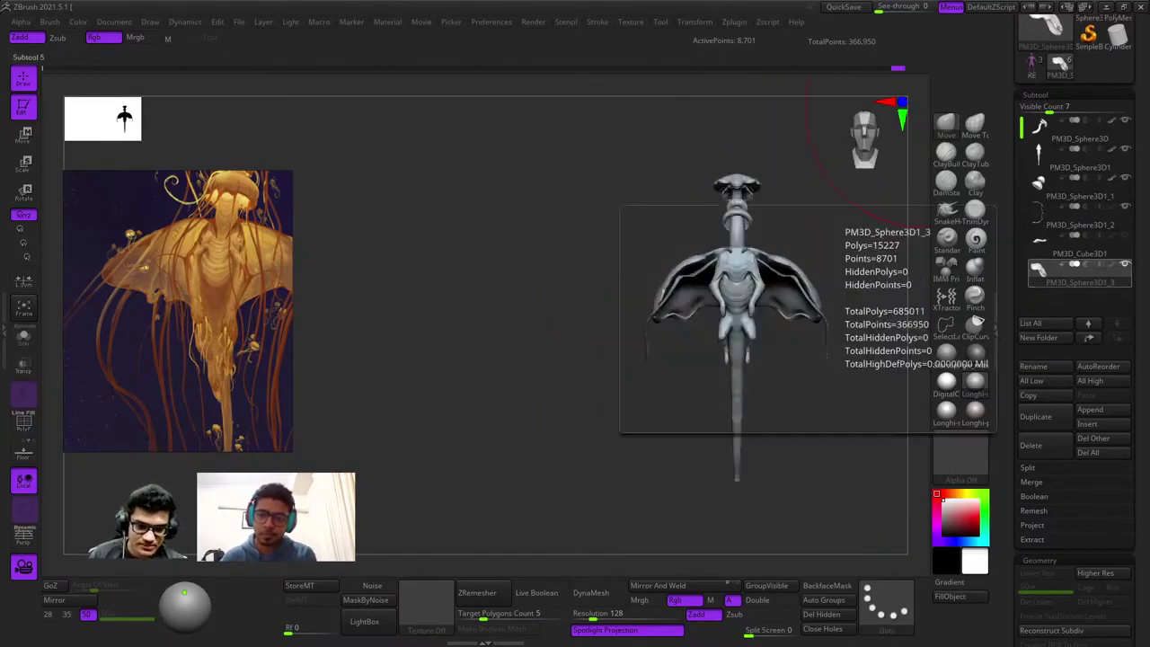
{"action": "left_click", "coordinate": [1078, 240]}
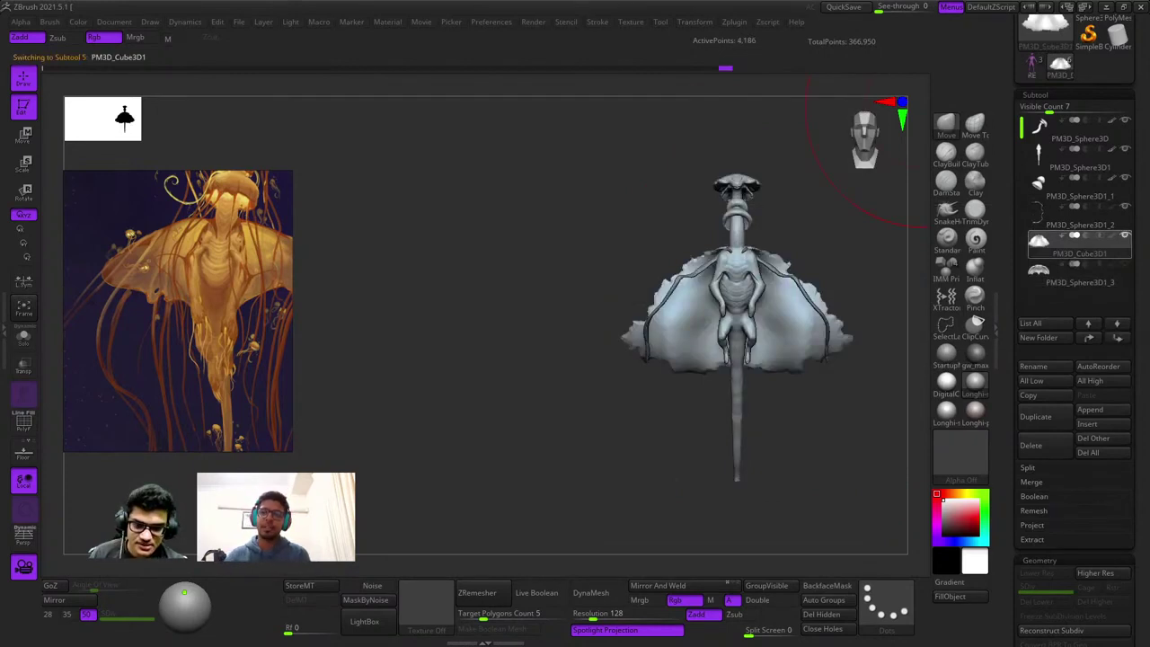
{"action": "left_click_drag", "start_coordinate": [898, 106], "coordinate": [804, 101]}
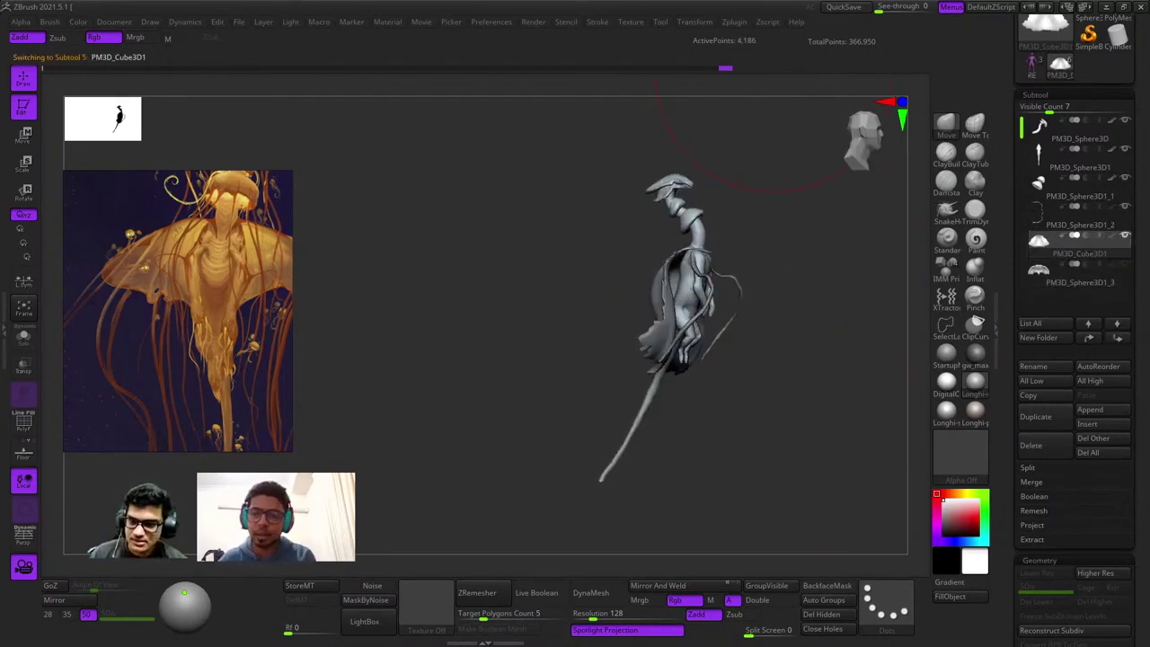
{"action": "key", "text": "ctrl+z"}
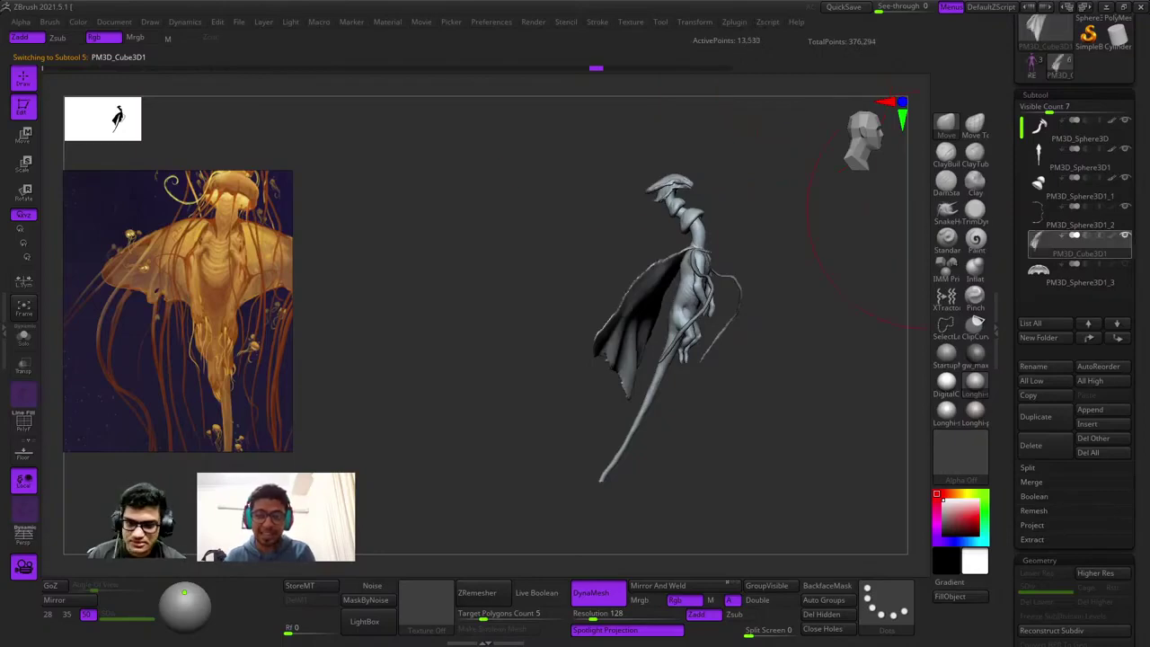
Select the PM3D_Sphere3D1_2 tendril subtool and restore its earlier form along the cape's upper edge.
{"action": "left_click", "coordinate": [1078, 220]}
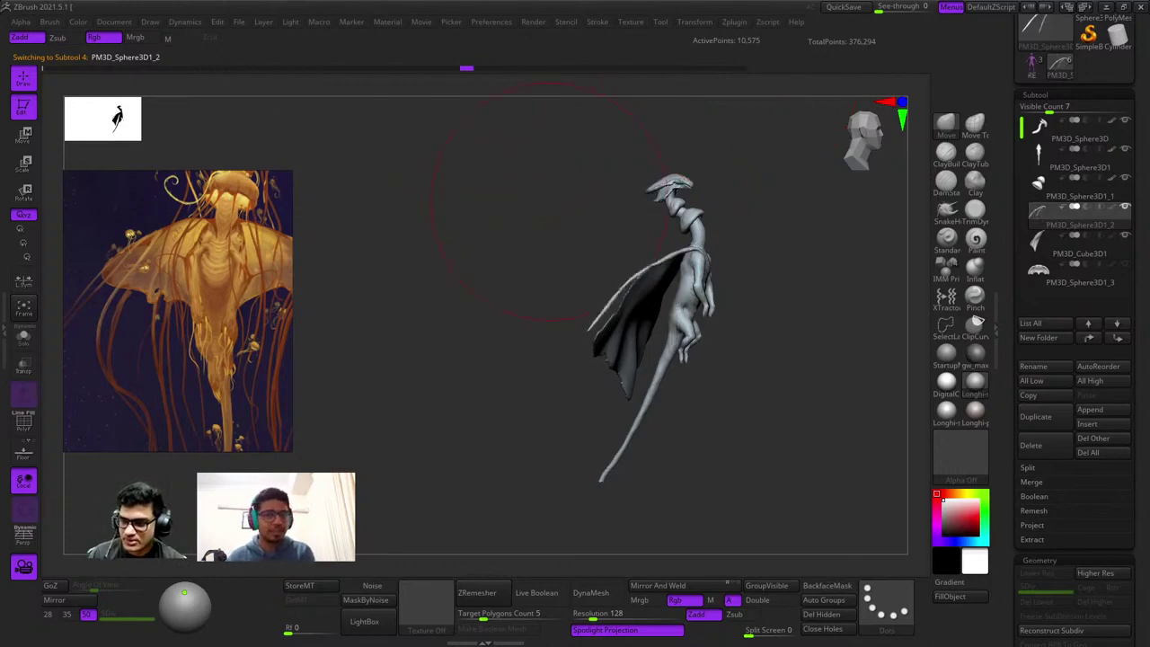
{"action": "mouse_move", "coordinate": [549, 201]}
{"action": "right_mouse_down"}
{"action": "mouse_move", "coordinate": [713, 294]}
{"action": "mouse_move", "coordinate": [642, 334]}
{"action": "mouse_move", "coordinate": [683, 296]}
{"action": "mouse_move", "coordinate": [782, 260]}
{"action": "mouse_move", "coordinate": [790, 296]}
{"action": "mouse_move", "coordinate": [764, 351]}
{"action": "mouse_move", "coordinate": [717, 258]}
{"action": "mouse_move", "coordinate": [764, 270]}
{"action": "mouse_move", "coordinate": [722, 257]}
{"action": "mouse_move", "coordinate": [692, 270]}
{"action": "mouse_move", "coordinate": [710, 225]}
{"action": "mouse_move", "coordinate": [719, 265]}
{"action": "mouse_move", "coordinate": [714, 220]}
{"action": "mouse_move", "coordinate": [728, 194]}
{"action": "mouse_move", "coordinate": [744, 240]}
{"action": "right_mouse_up"}
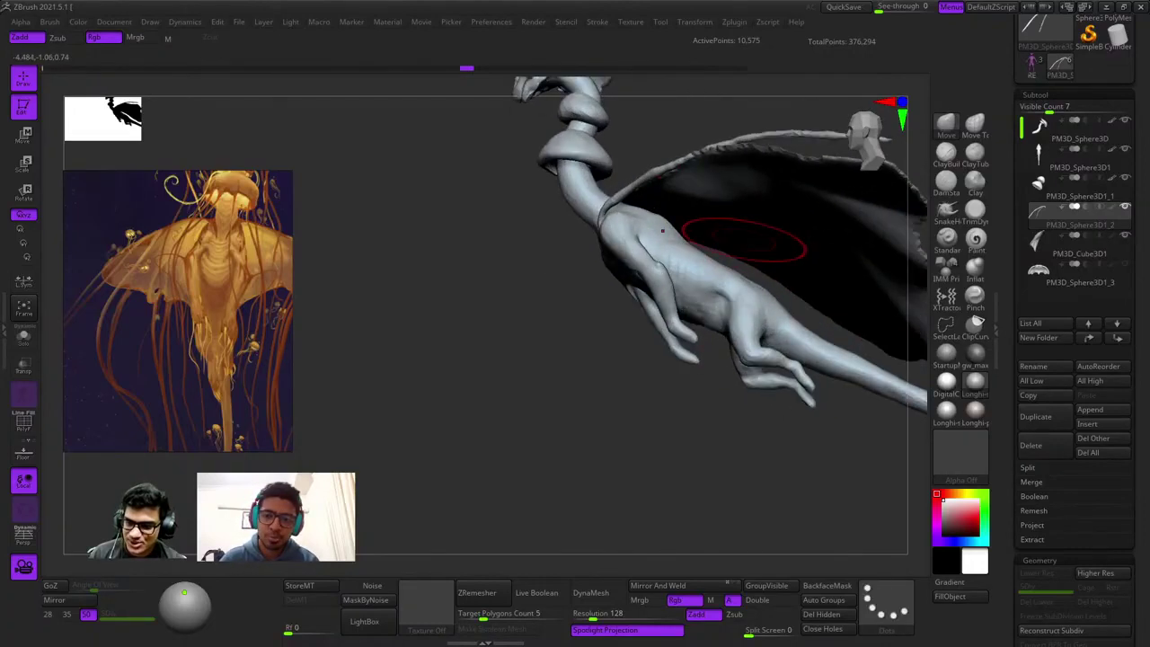
Reselect the PM3D_Cube3D1 membrane subtool and step back through its history until it drapes as a cape beneath the edge tendrils.
{"action": "left_click_drag", "start_coordinate": [743, 241], "coordinate": [663, 246]}
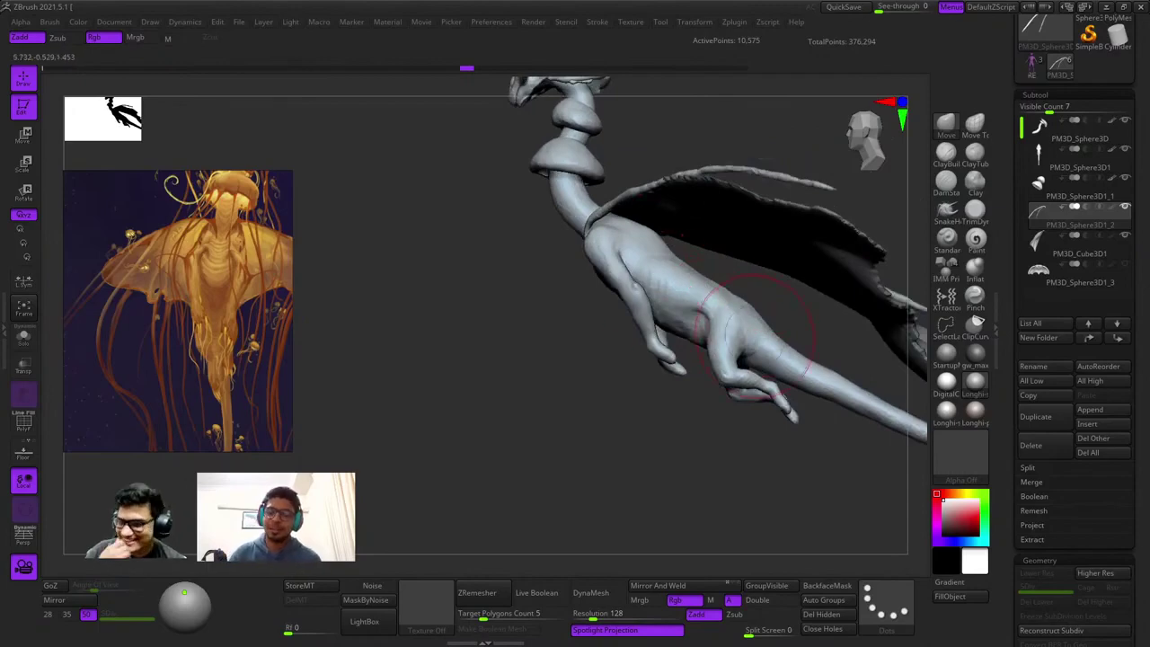
{"action": "right_click_drag", "start_coordinate": [719, 270], "coordinate": [679, 277]}
{"action": "left_click_drag", "start_coordinate": [669, 270], "coordinate": [745, 261]}
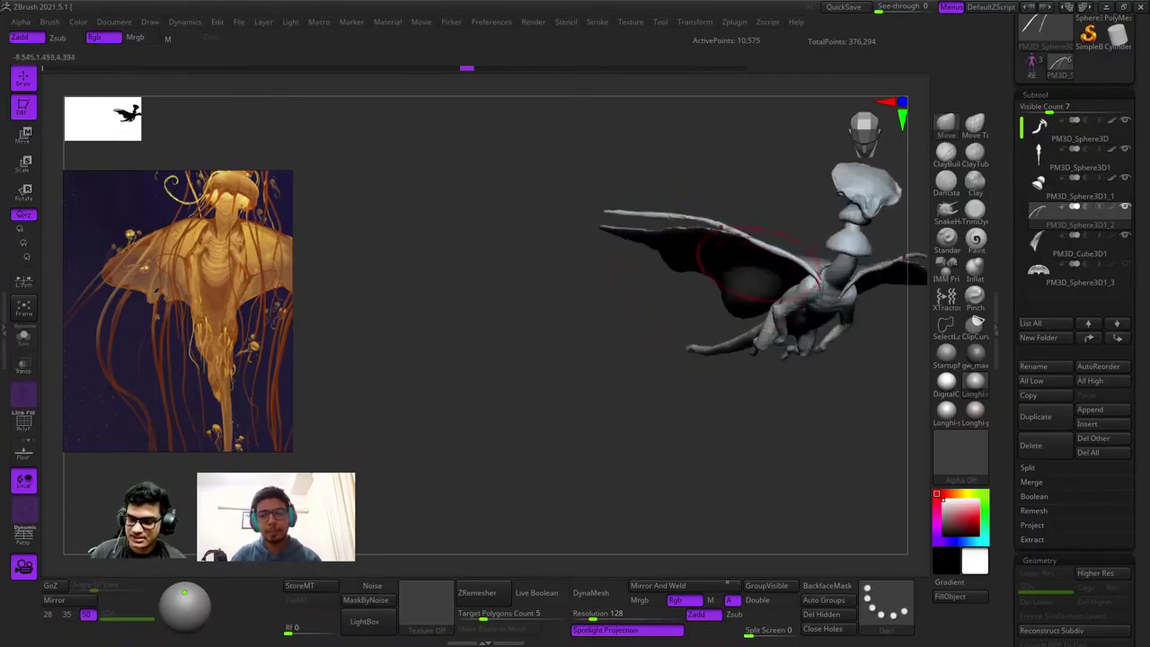
{"action": "mouse_move", "coordinate": [825, 395]}
{"action": "left_mouse_down"}
{"action": "mouse_move", "coordinate": [786, 311]}
{"action": "mouse_move", "coordinate": [739, 92]}
{"action": "left_mouse_up"}
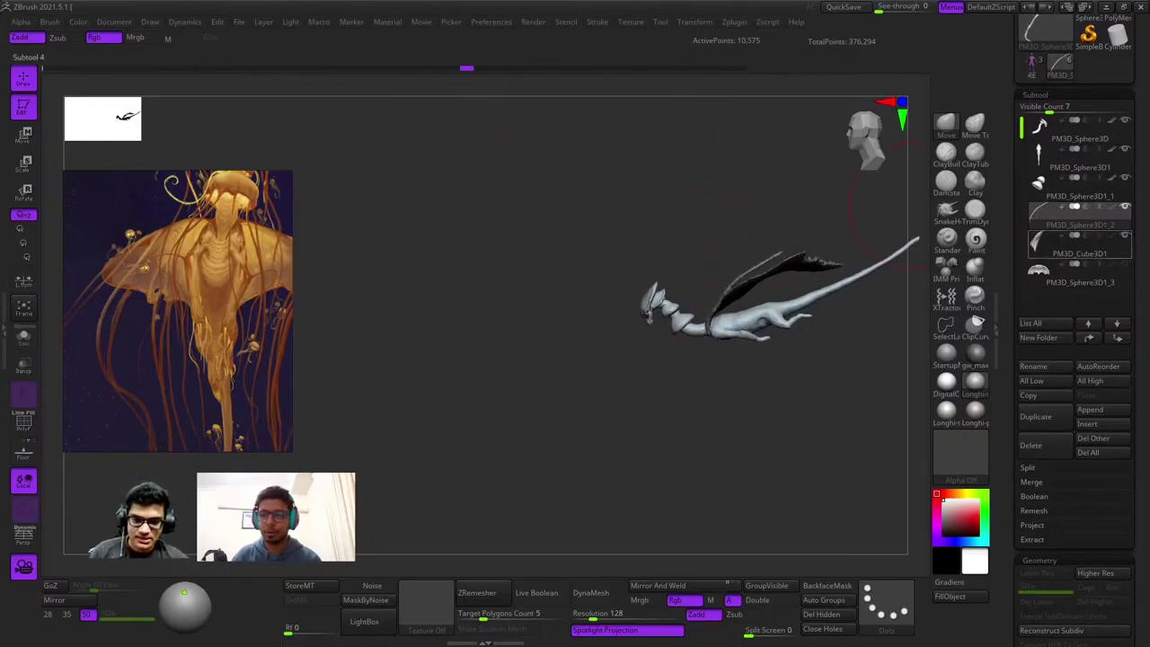
{"action": "left_click", "coordinate": [1078, 243]}
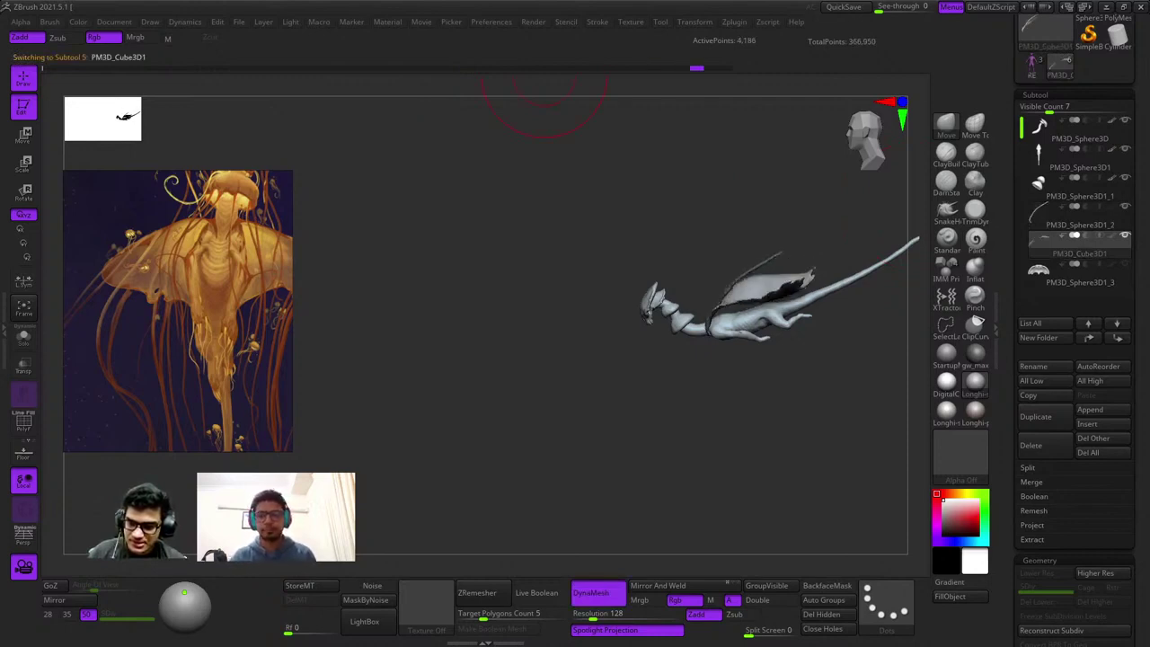
{"action": "left_click_drag", "start_coordinate": [653, 178], "coordinate": [726, 304]}
{"action": "right_click_drag", "start_coordinate": [726, 303], "coordinate": [800, 287]}
{"action": "key", "text": "shift+f"}
{"action": "key", "text": "shift+f"}
{"action": "key", "text": "shift+f"}
{"action": "key", "text": "shift+f"}
{"action": "key", "text": "f"}
Examine the restored cape's side profile and how it hangs from the creature's shoulders.
{"action": "left_click_drag", "start_coordinate": [770, 219], "coordinate": [809, 265]}
{"action": "right_click_drag", "start_coordinate": [785, 259], "coordinate": [764, 260], "text": "shift"}
{"action": "right_click_drag", "start_coordinate": [764, 261], "coordinate": [758, 288], "text": "ctrl"}
{"action": "right_click_drag", "start_coordinate": [696, 98], "coordinate": [781, 360], "text": "alt"}
{"action": "mouse_move", "coordinate": [773, 261]}
{"action": "left_mouse_down", "text": "shift"}
{"action": "mouse_move", "coordinate": [709, 280]}
{"action": "mouse_move", "coordinate": [718, 265]}
{"action": "left_mouse_up", "text": "shift"}
{"action": "key", "text": "shift+f"}
{"action": "right_click_drag", "start_coordinate": [736, 243], "coordinate": [809, 265], "text": "ctrl"}
{"action": "right_click_drag", "start_coordinate": [808, 265], "coordinate": [764, 235]}
{"action": "key", "text": "shift+f"}
{"action": "key", "text": "shift+f"}
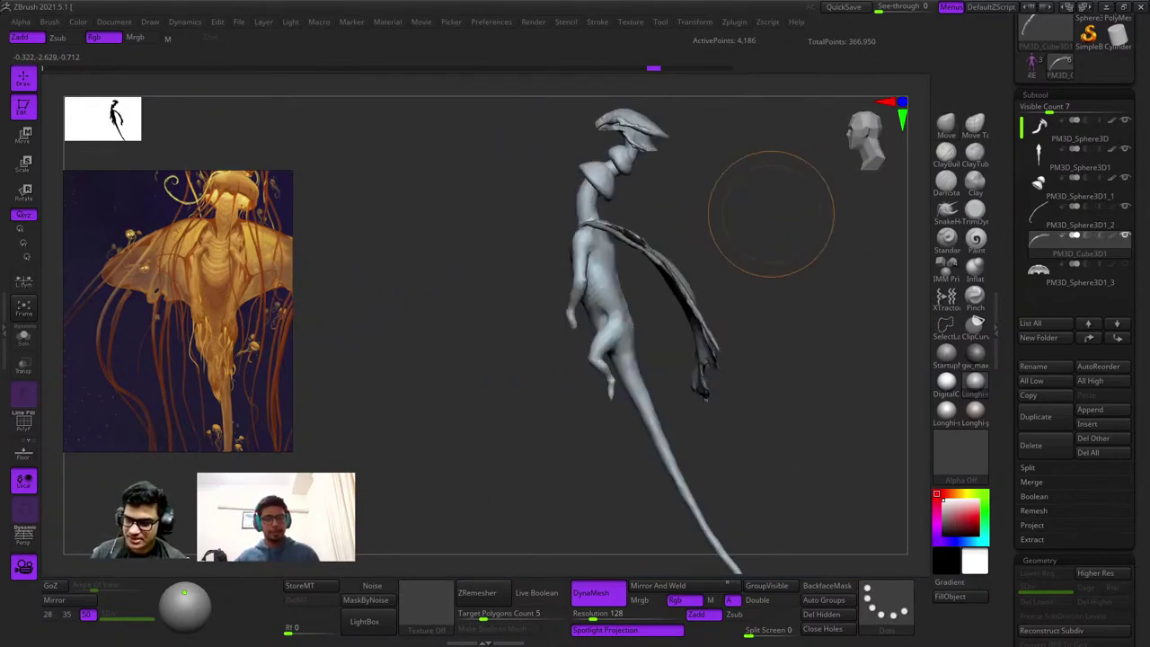
Compare the cape's front silhouette and ragged lower edge with a close view of the jellyfish painting.
{"action": "left_click_drag", "start_coordinate": [770, 213], "coordinate": [806, 221], "text": "shift"}
{"action": "key", "text": "shift+f"}
{"action": "key", "text": "shift+f"}
{"action": "key", "text": "f"}
{"action": "key", "text": "f"}
{"action": "left_click_drag", "start_coordinate": [1137, 134], "coordinate": [1138, 289]}
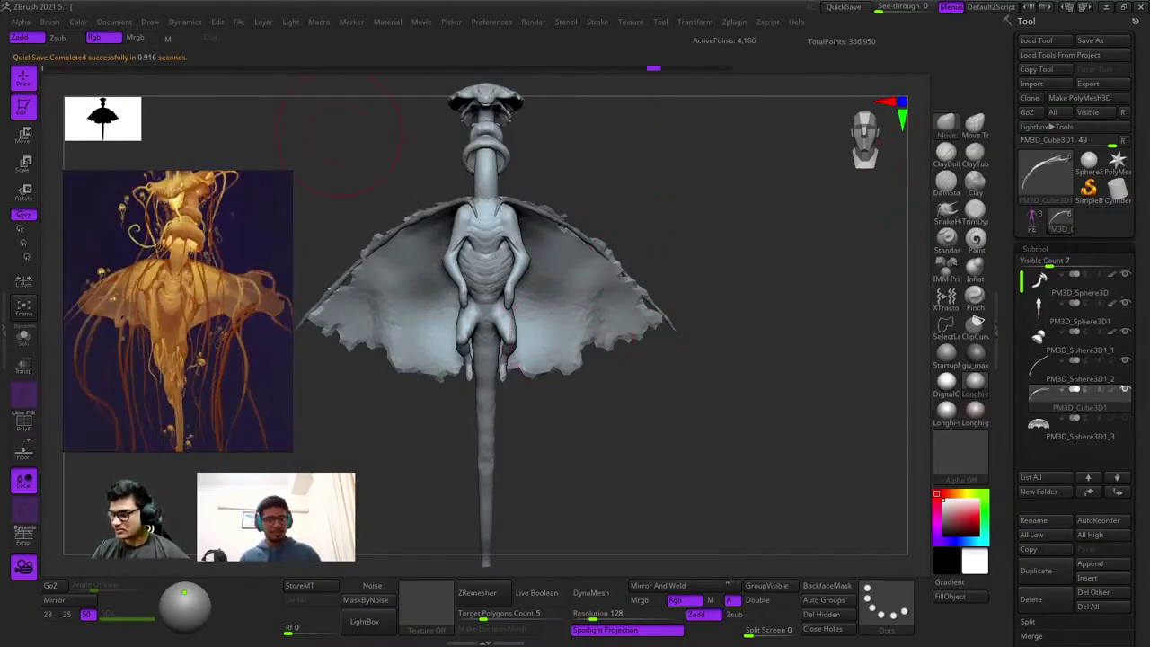
{"action": "left_click_drag", "start_coordinate": [894, 377], "coordinate": [861, 381]}
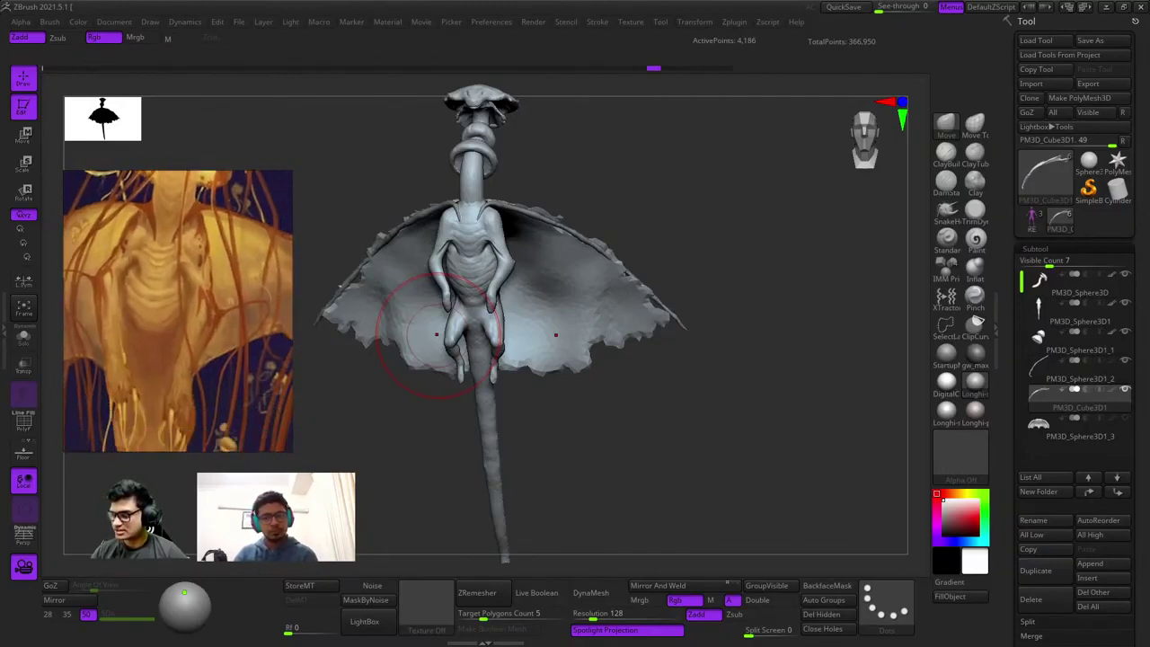
{"action": "right_click_drag", "start_coordinate": [889, 260], "coordinate": [516, 297]}
{"action": "right_click_drag", "start_coordinate": [765, 236], "coordinate": [476, 202], "text": "shift"}
{"action": "right_click_drag", "start_coordinate": [791, 260], "coordinate": [791, 216], "text": "ctrl"}
{"action": "mouse_move", "coordinate": [790, 216]}
{"action": "left_mouse_down"}
{"action": "mouse_move", "coordinate": [781, 177]}
{"action": "mouse_move", "coordinate": [782, 236]}
{"action": "mouse_move", "coordinate": [786, 220]}
{"action": "left_mouse_up"}
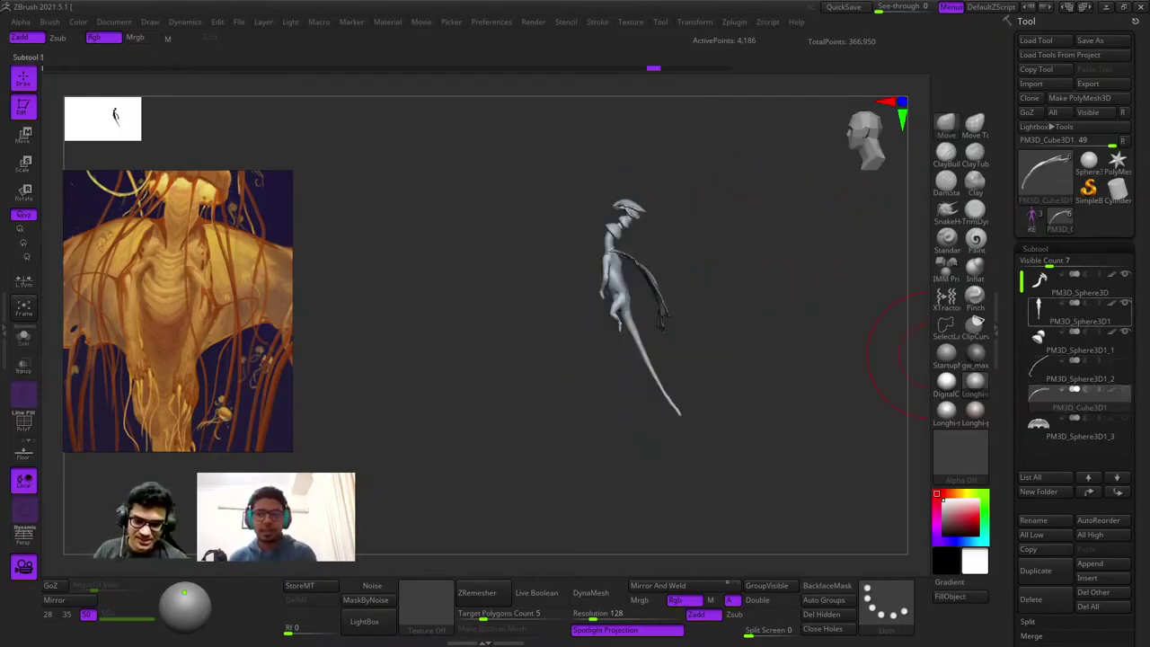
Select the PM3D_Sphere3D1 body subtool and hide the cape membrane and its edge tendrils, leaving the bare figure.
{"action": "left_click", "coordinate": [1078, 310]}
{"action": "right_click_drag", "start_coordinate": [708, 250], "coordinate": [676, 224], "text": "ctrl"}
{"action": "right_click_drag", "start_coordinate": [717, 206], "coordinate": [786, 269], "text": "alt"}
{"action": "mouse_move", "coordinate": [795, 278]}
{"action": "left_mouse_down"}
{"action": "mouse_move", "coordinate": [773, 258]}
{"action": "mouse_move", "coordinate": [782, 244]}
{"action": "mouse_move", "coordinate": [798, 306]}
{"action": "mouse_move", "coordinate": [763, 301]}
{"action": "mouse_move", "coordinate": [786, 304]}
{"action": "mouse_move", "coordinate": [773, 305]}
{"action": "left_mouse_up"}
{"action": "right_click_drag", "start_coordinate": [773, 305], "coordinate": [746, 278], "text": "ctrl"}
{"action": "mouse_move", "coordinate": [745, 278]}
{"action": "left_mouse_down"}
{"action": "mouse_move", "coordinate": [682, 269]}
{"action": "mouse_move", "coordinate": [763, 367]}
{"action": "left_mouse_up"}
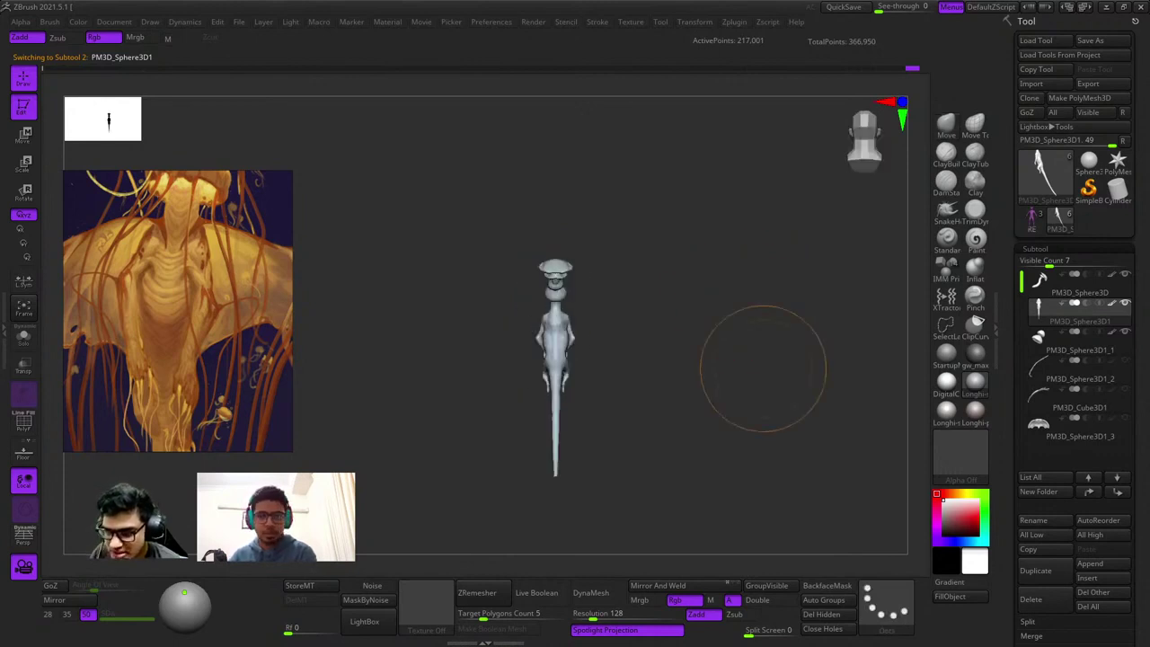
{"action": "right_click_drag", "start_coordinate": [762, 367], "coordinate": [711, 297], "text": "ctrl"}
{"action": "mouse_move", "coordinate": [711, 298]}
{"action": "left_mouse_down"}
{"action": "mouse_move", "coordinate": [674, 287]}
{"action": "mouse_move", "coordinate": [760, 304]}
{"action": "left_mouse_up"}
{"action": "right_click_drag", "start_coordinate": [759, 304], "coordinate": [736, 270], "text": "ctrl"}
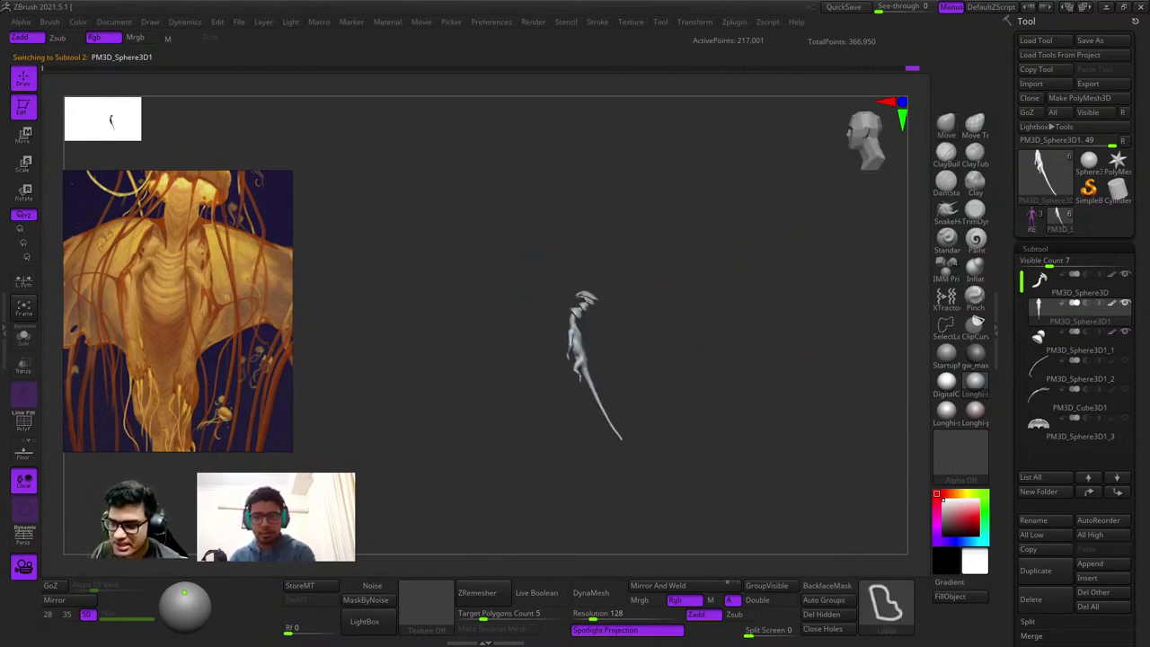
{"action": "mouse_move", "coordinate": [732, 315]}
{"action": "left_mouse_down", "text": "alt"}
{"action": "mouse_move", "coordinate": [732, 274]}
{"action": "mouse_move", "coordinate": [719, 307]}
{"action": "mouse_move", "coordinate": [885, 307]}
{"action": "mouse_move", "coordinate": [710, 311]}
{"action": "left_mouse_up", "text": "alt"}
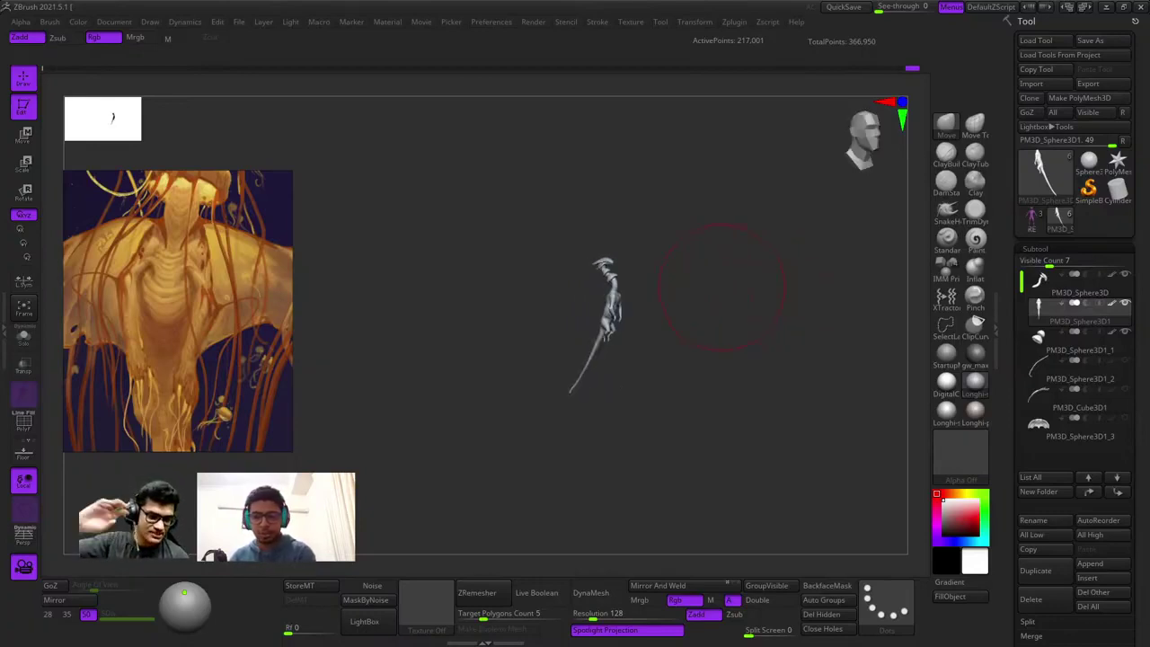
{"action": "mouse_move", "coordinate": [746, 306]}
{"action": "left_mouse_down"}
{"action": "mouse_move", "coordinate": [713, 305]}
{"action": "mouse_move", "coordinate": [679, 328]}
{"action": "left_mouse_up"}
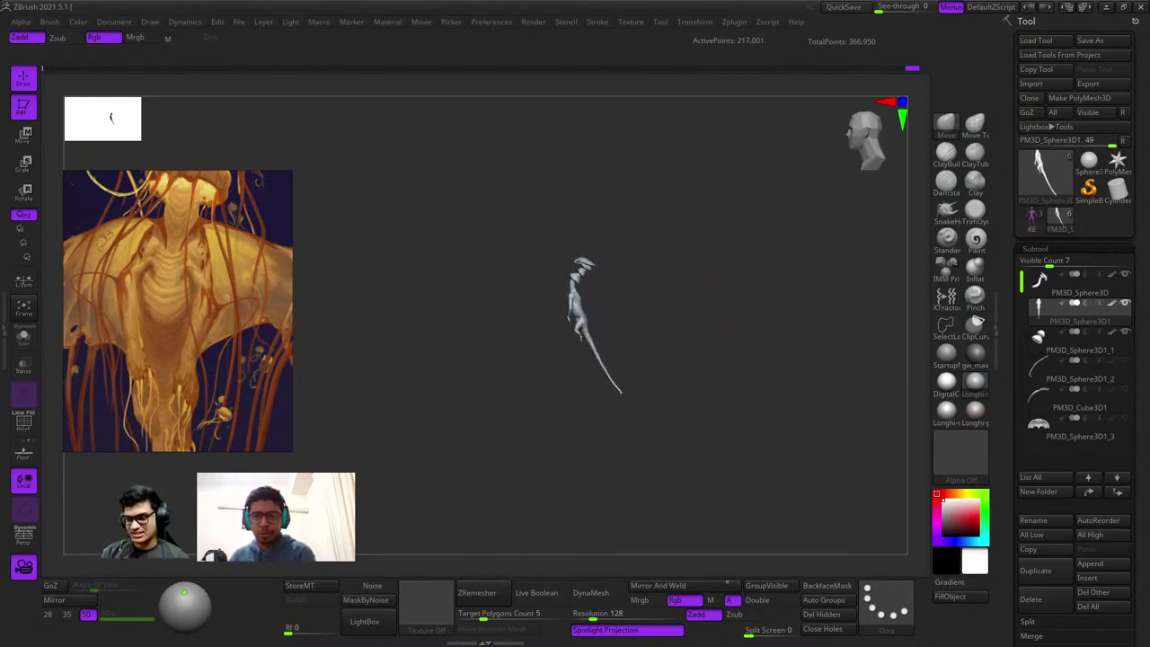
Browse the reference board and study the head, neck folds and overall shape of the golden jellyfish painting.
{"action": "scroll", "coordinate": [212, 280], "scroll_direction": "down", "scroll_amount": 10}
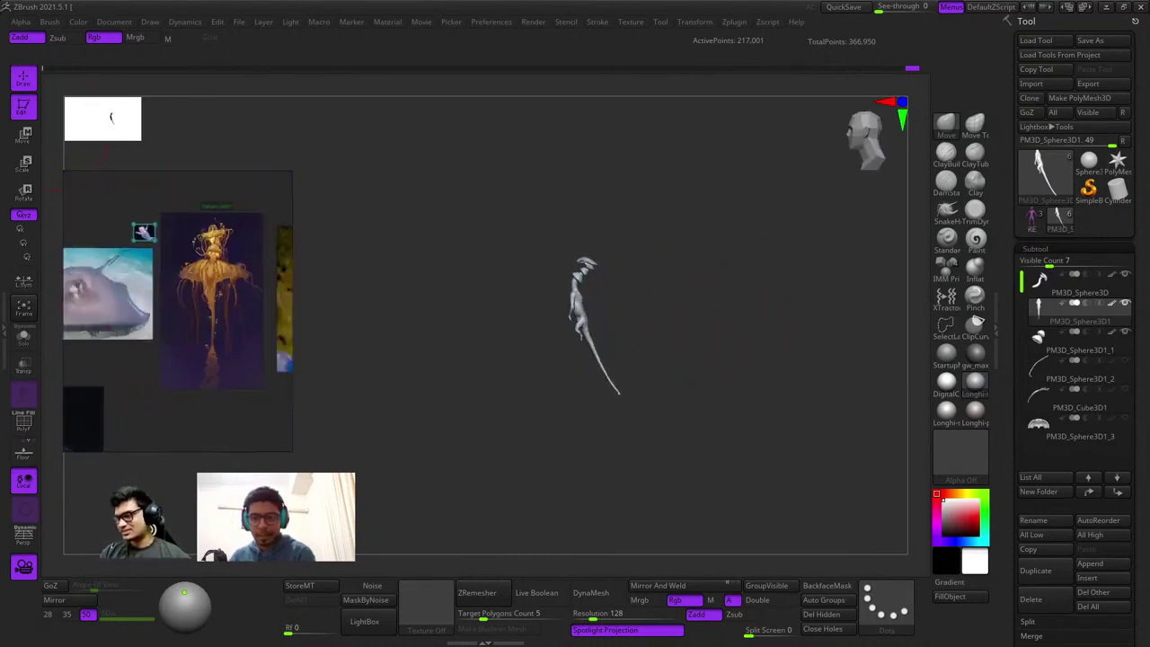
{"action": "middle_click_drag", "start_coordinate": [212, 281], "coordinate": [197, 286]}
{"action": "scroll", "coordinate": [202, 274], "scroll_direction": "up", "scroll_amount": 3}
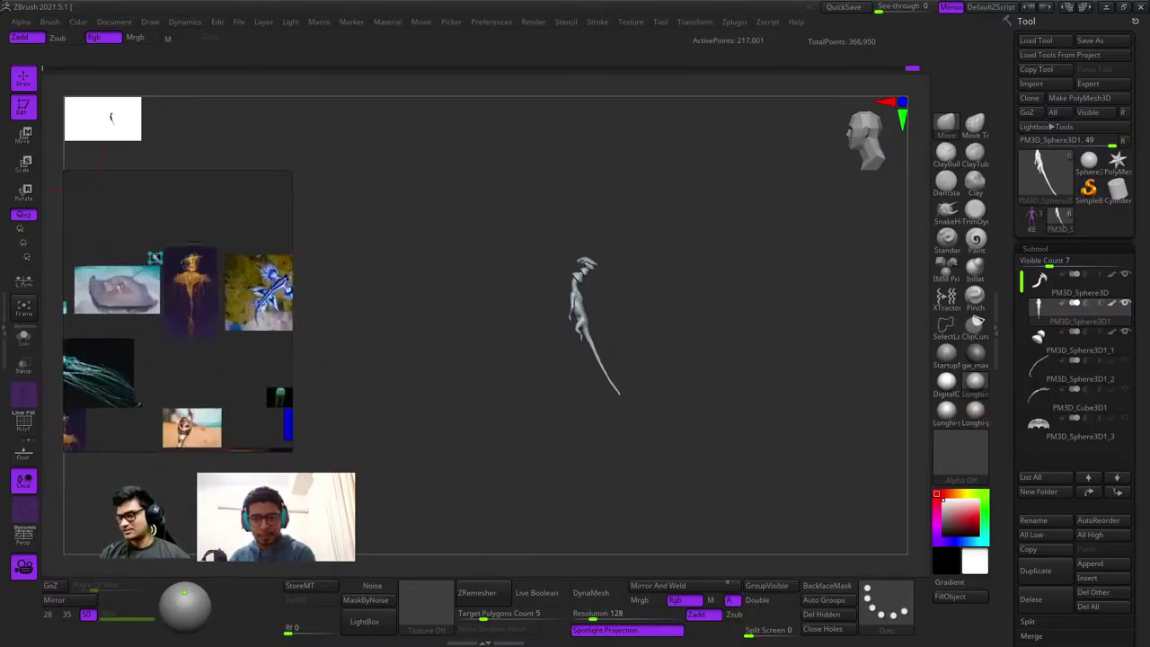
{"action": "right_click_drag", "start_coordinate": [751, 319], "coordinate": [752, 344], "text": "ctrl"}
{"action": "left_click_drag", "start_coordinate": [752, 345], "coordinate": [710, 345]}
{"action": "scroll", "coordinate": [202, 296], "scroll_direction": "up", "scroll_amount": 4}
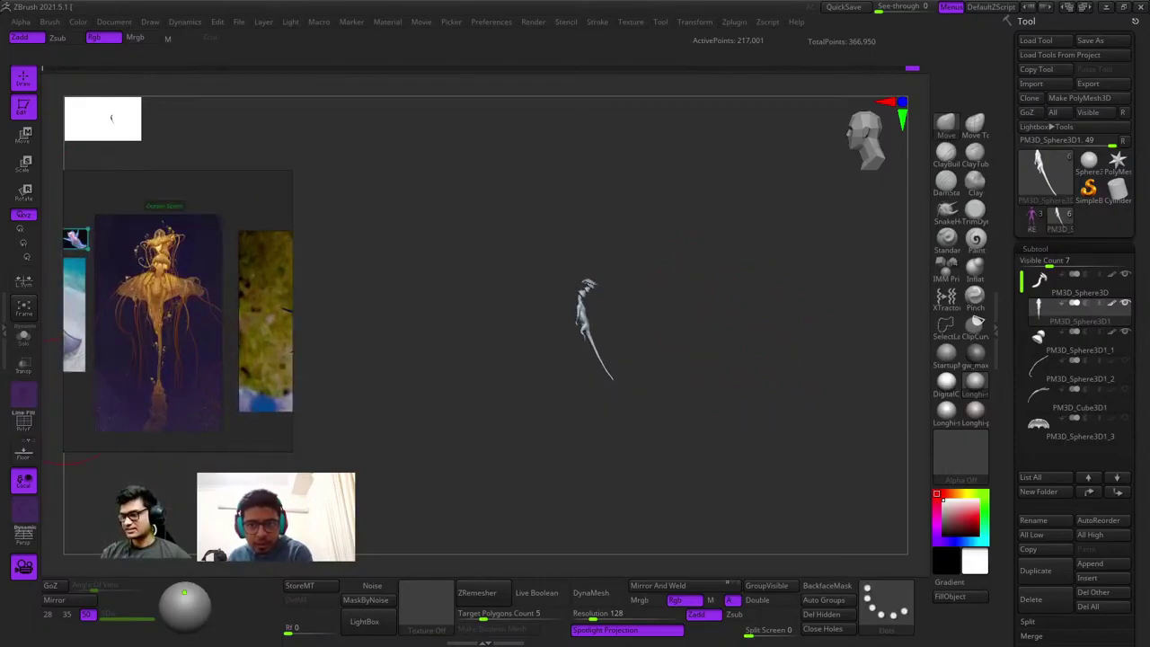
{"action": "scroll", "coordinate": [178, 311], "scroll_direction": "up", "scroll_amount": 6}
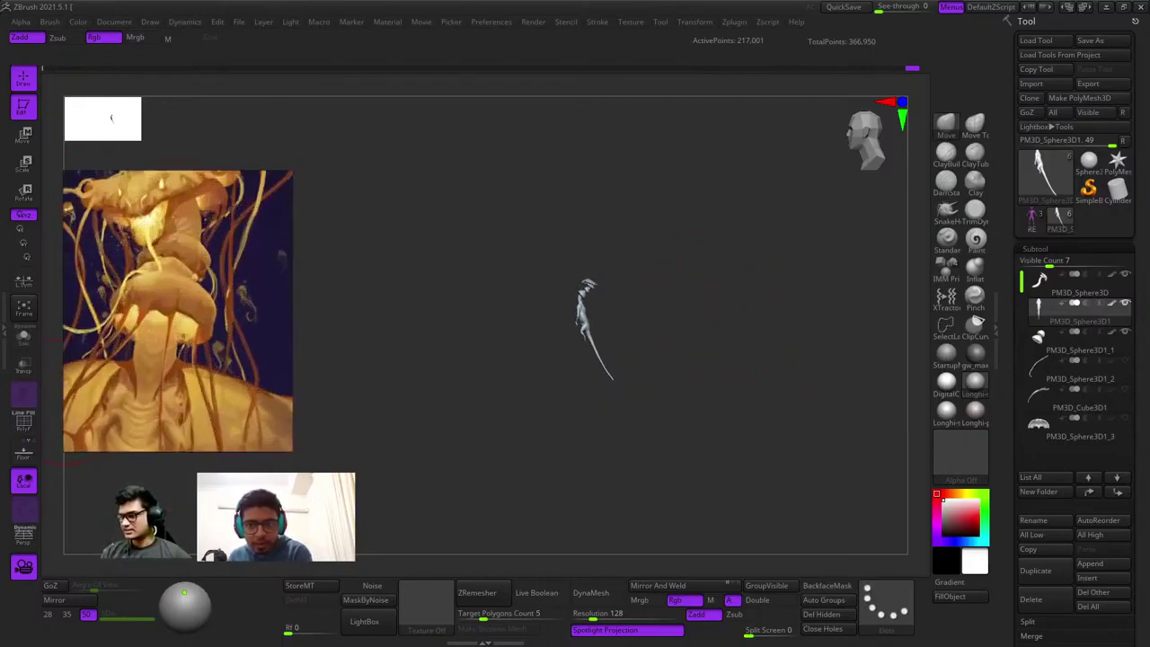
{"action": "scroll", "coordinate": [178, 311], "scroll_direction": "down", "scroll_amount": 2}
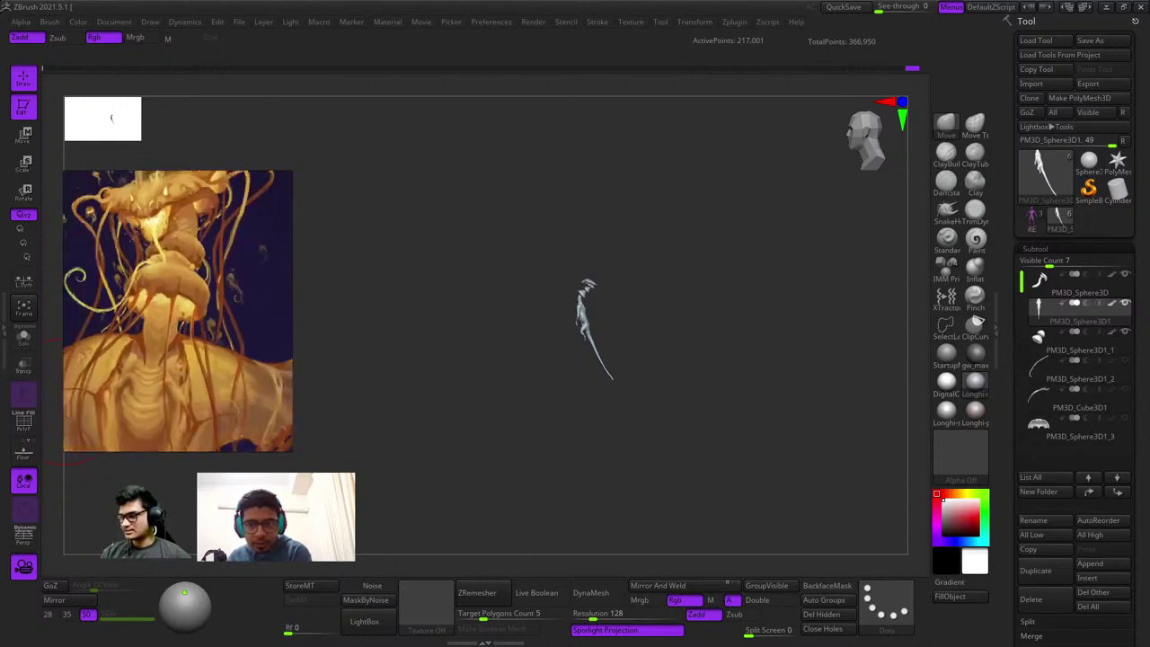
{"action": "scroll", "coordinate": [178, 311], "scroll_direction": "down", "scroll_amount": 2}
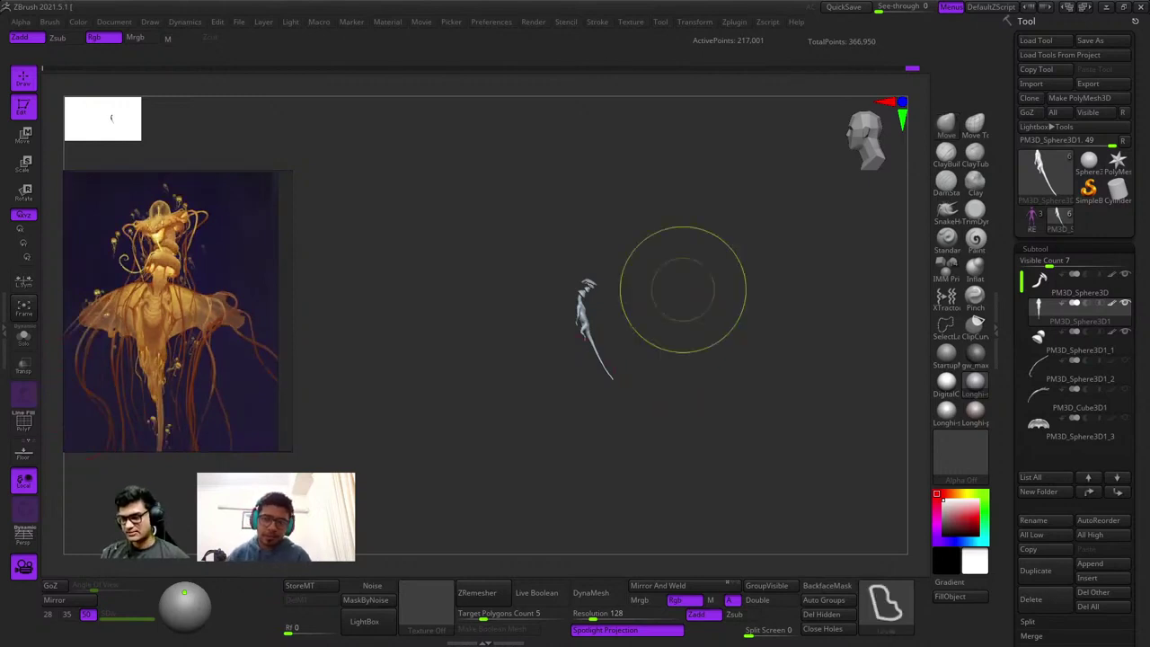
Switch to the Move brush and make the PM3D_Sphere3D head and neck the active subtool.
{"action": "right_click_drag", "start_coordinate": [768, 270], "coordinate": [828, 301], "text": "ctrl"}
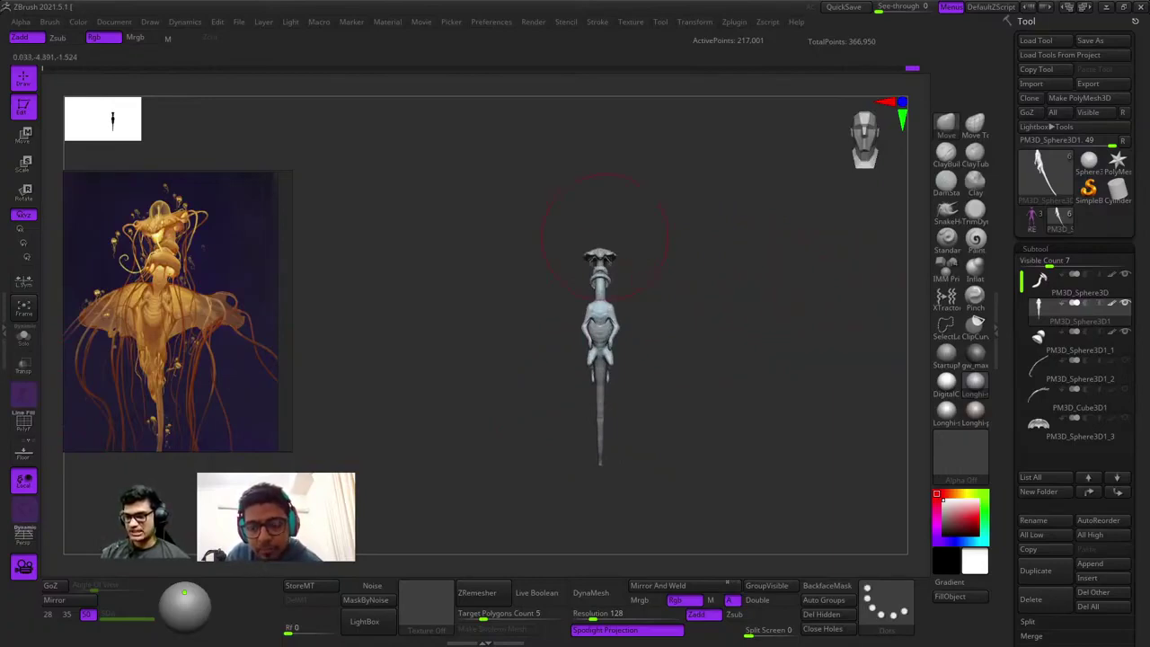
{"action": "mouse_move", "coordinate": [756, 329]}
{"action": "right_mouse_down"}
{"action": "mouse_move", "coordinate": [696, 326]}
{"action": "mouse_move", "coordinate": [745, 311]}
{"action": "mouse_move", "coordinate": [687, 315]}
{"action": "right_mouse_up"}
{"action": "left_click_drag", "start_coordinate": [692, 318], "coordinate": [728, 287], "text": "shift"}
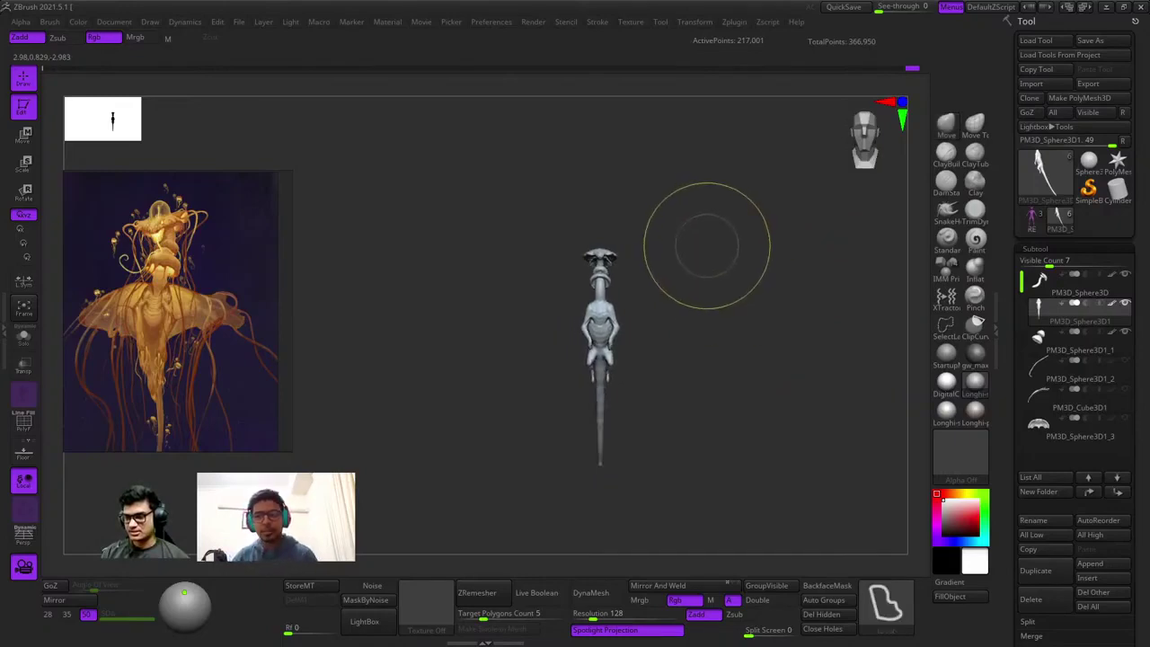
{"action": "right_click_drag", "start_coordinate": [693, 277], "coordinate": [719, 296], "text": "ctrl"}
{"action": "key", "text": "shift+f"}
{"action": "key", "text": "shift+f"}
{"action": "key", "text": "b"}
{"action": "key", "text": "m"}
{"action": "key", "text": "v"}
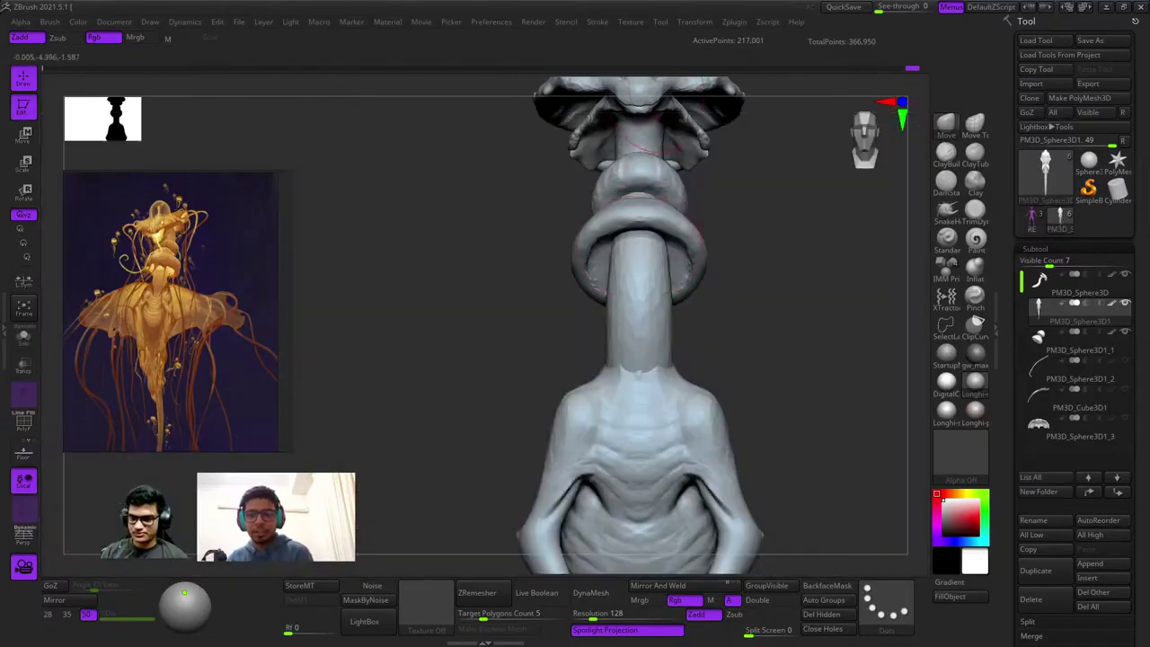
{"action": "left_click", "coordinate": [629, 328], "text": "alt"}
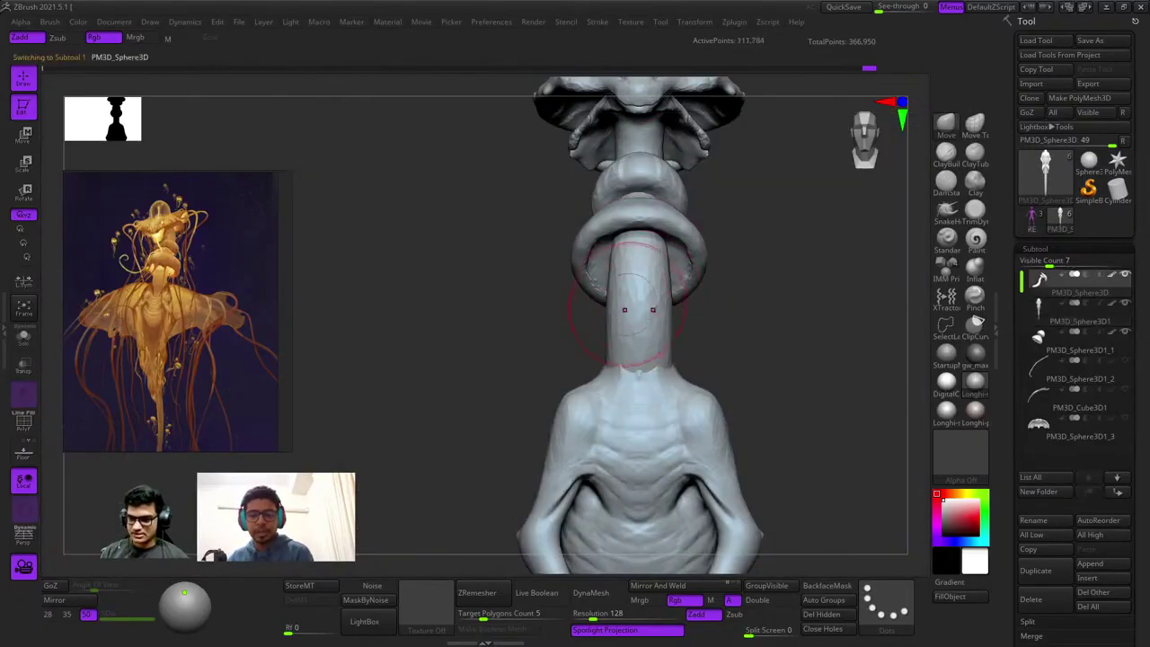
Examine the bare figure's proportions and the curve of its head, neck and body from the front and side.
{"action": "scroll", "coordinate": [636, 321], "scroll_direction": "down", "scroll_amount": 8}
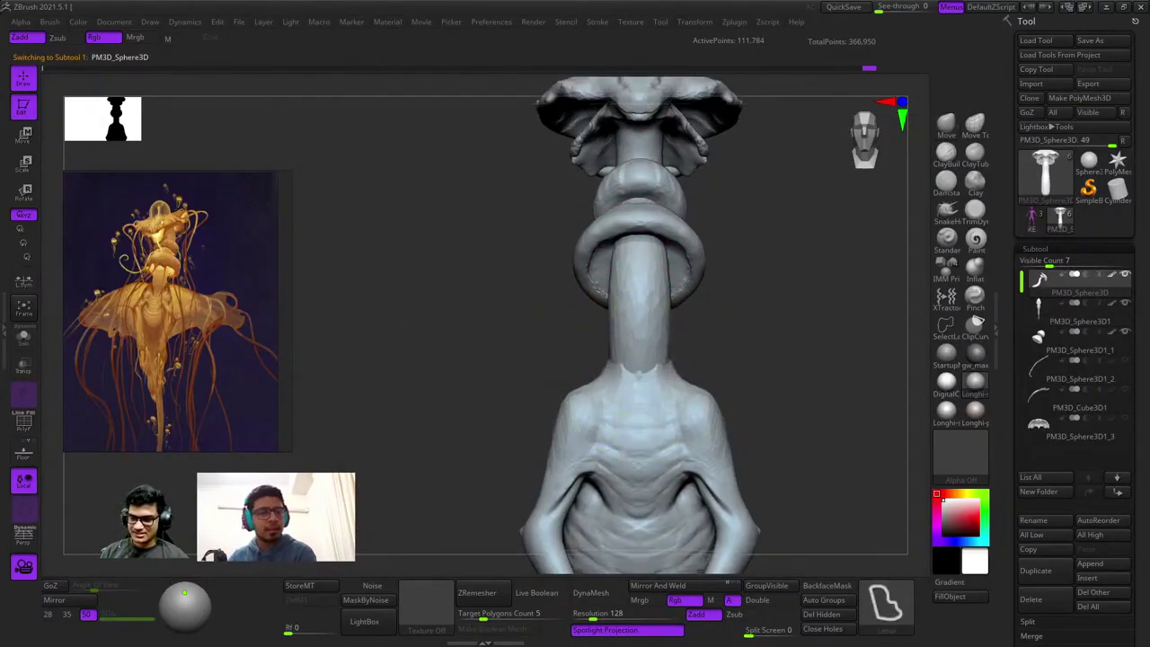
{"action": "right_click_drag", "start_coordinate": [825, 332], "coordinate": [821, 325], "text": "ctrl"}
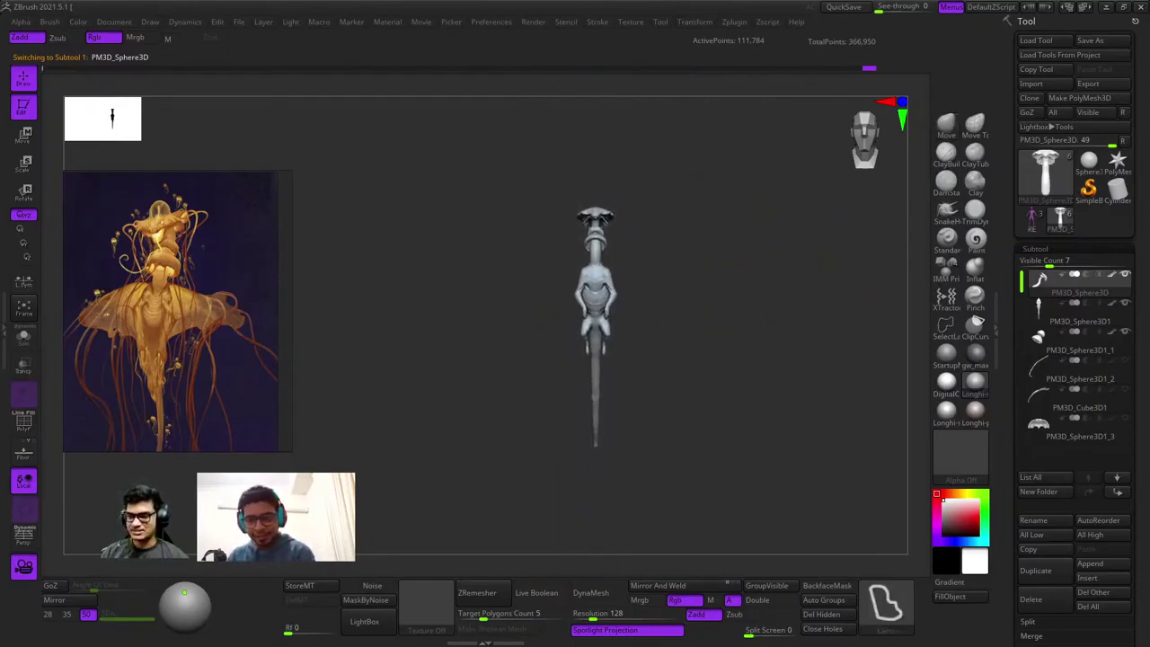
{"action": "right_click_drag", "start_coordinate": [831, 324], "coordinate": [695, 361]}
{"action": "mouse_move", "coordinate": [714, 359]}
{"action": "left_mouse_down", "text": "shift"}
{"action": "mouse_move", "coordinate": [822, 335]}
{"action": "mouse_move", "coordinate": [809, 321]}
{"action": "mouse_move", "coordinate": [894, 324]}
{"action": "mouse_move", "coordinate": [795, 270]}
{"action": "left_mouse_up", "text": "shift"}
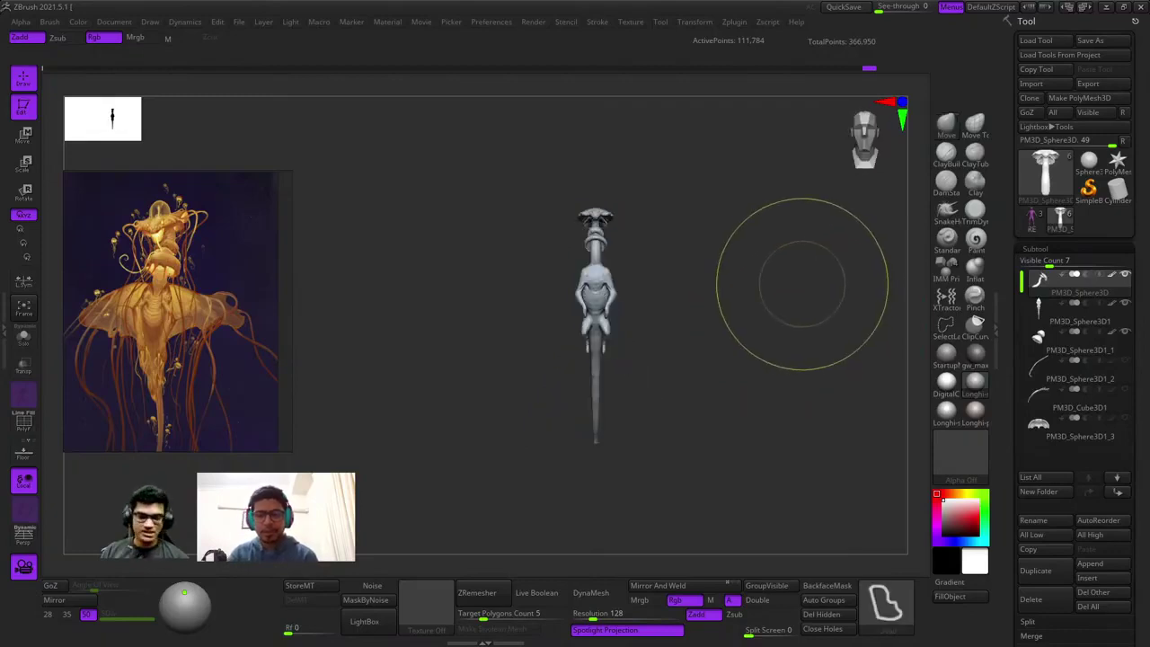
{"action": "mouse_move", "coordinate": [1042, 337]}
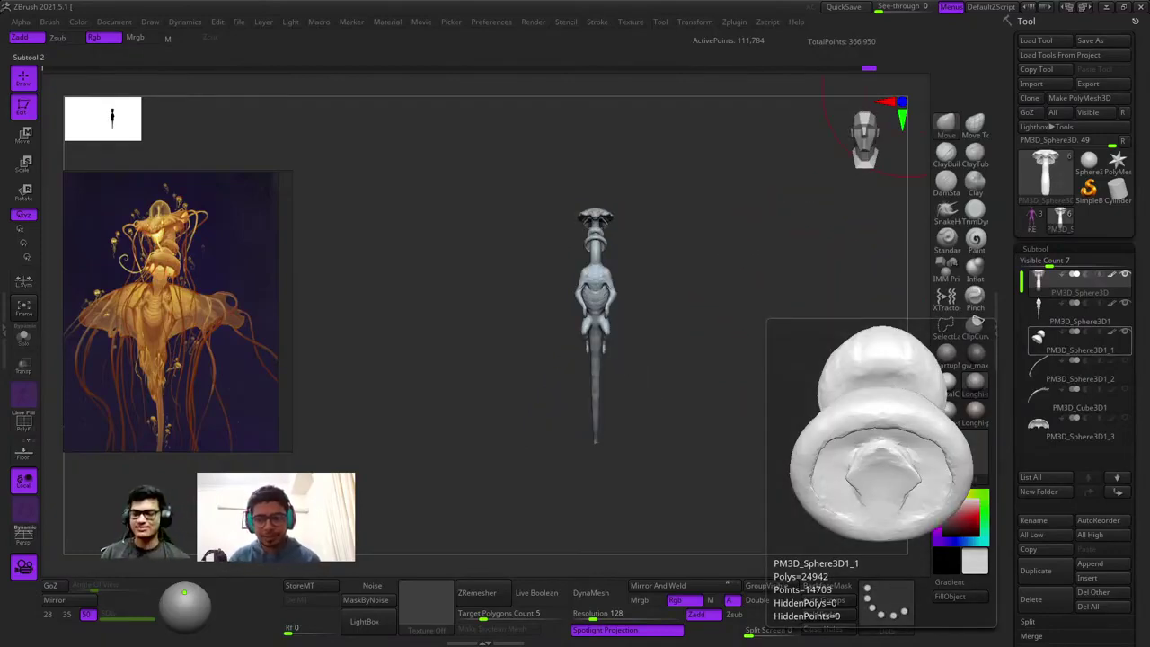
{"action": "left_click_drag", "start_coordinate": [821, 270], "coordinate": [750, 290]}
{"action": "right_click_drag", "start_coordinate": [750, 291], "coordinate": [812, 344], "text": "ctrl"}
{"action": "mouse_move", "coordinate": [803, 385]}
{"action": "left_mouse_down"}
{"action": "mouse_move", "coordinate": [844, 382]}
{"action": "mouse_move", "coordinate": [833, 373]}
{"action": "mouse_move", "coordinate": [875, 332]}
{"action": "mouse_move", "coordinate": [849, 363]}
{"action": "mouse_move", "coordinate": [834, 363]}
{"action": "left_mouse_up"}
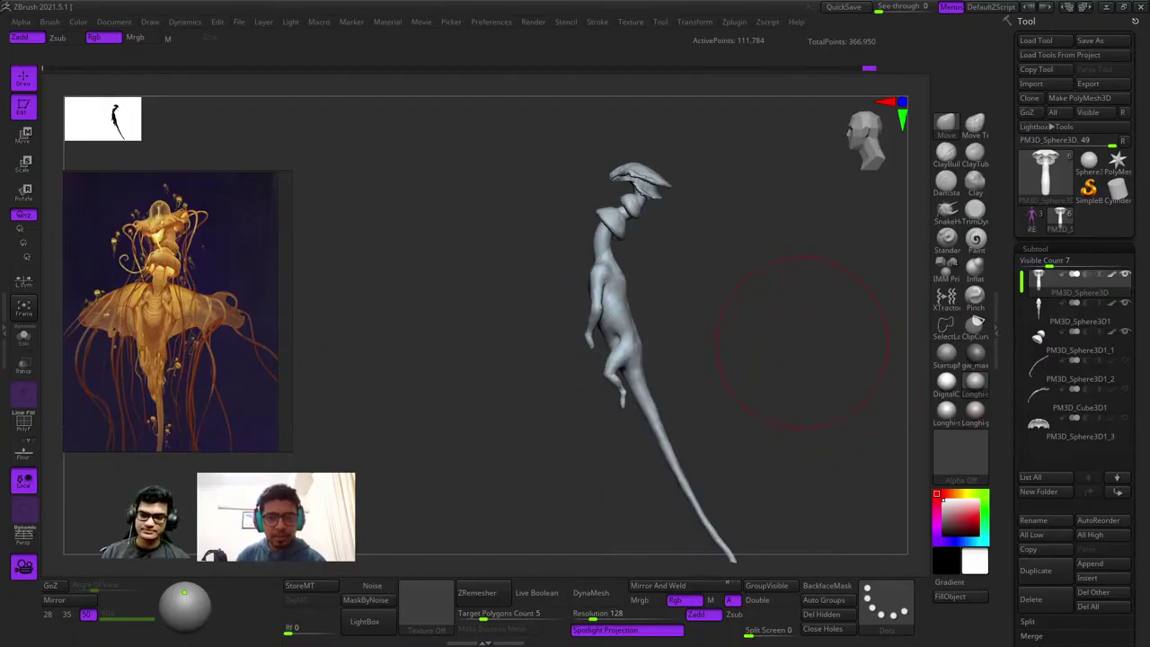
{"action": "mouse_move", "coordinate": [802, 343]}
{"action": "left_mouse_down"}
{"action": "mouse_move", "coordinate": [770, 334]}
{"action": "mouse_move", "coordinate": [805, 327]}
{"action": "left_mouse_up"}
Mask the lower neck of the PM3D_Sphere3D subtool, leaving the head unmasked.
{"action": "left_click_drag", "start_coordinate": [605, 141], "coordinate": [619, 212], "text": "alt"}
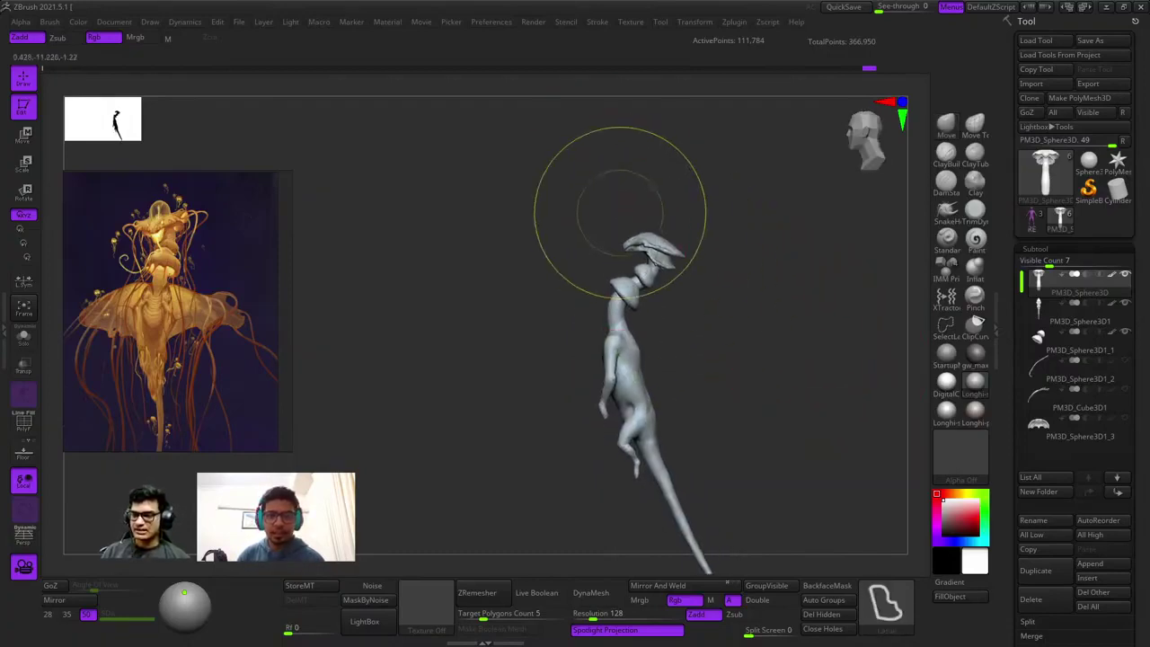
{"action": "right_click_drag", "start_coordinate": [620, 212], "coordinate": [655, 236], "text": "ctrl"}
{"action": "key", "text": "shift+f"}
{"action": "key", "text": "shift+f"}
{"action": "key", "text": "w"}
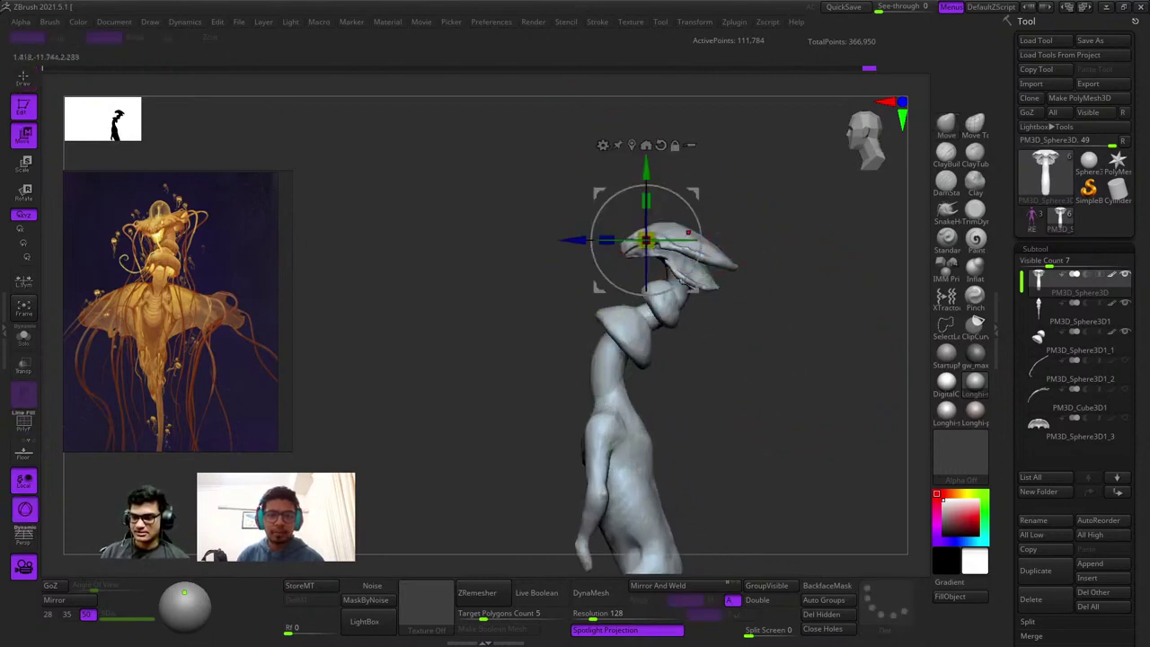
{"action": "key", "text": "q"}
{"action": "mouse_move", "coordinate": [573, 142]}
{"action": "left_mouse_down", "text": "ctrl"}
{"action": "mouse_move", "coordinate": [753, 259]}
{"action": "mouse_move", "coordinate": [689, 309]}
{"action": "mouse_move", "coordinate": [620, 239]}
{"action": "left_mouse_up", "text": "ctrl"}
{"action": "left_click", "coordinate": [549, 289], "text": "ctrl"}
{"action": "right_click_drag", "start_coordinate": [666, 236], "coordinate": [608, 347], "text": "ctrl"}
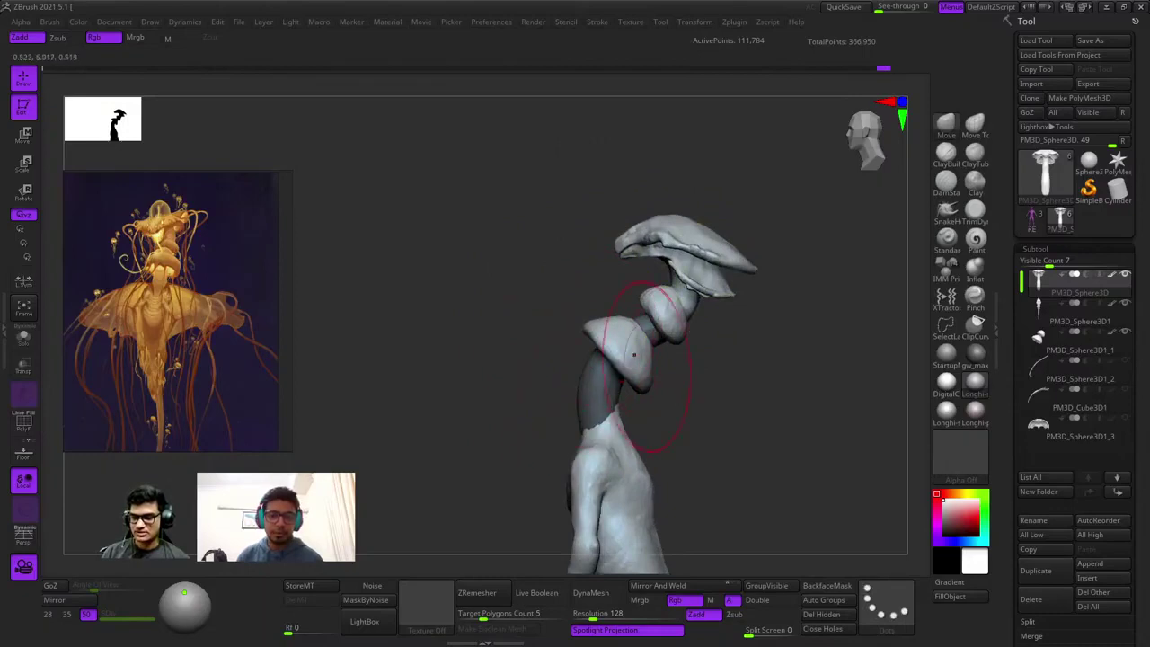
Try to shift the head forward over the neck and rotate it with the gizmo, and clear the mask.
{"action": "key", "text": "w"}
{"action": "left_click_drag", "start_coordinate": [648, 331], "coordinate": [571, 327]}
{"action": "left_click_drag", "start_coordinate": [571, 230], "coordinate": [578, 226]}
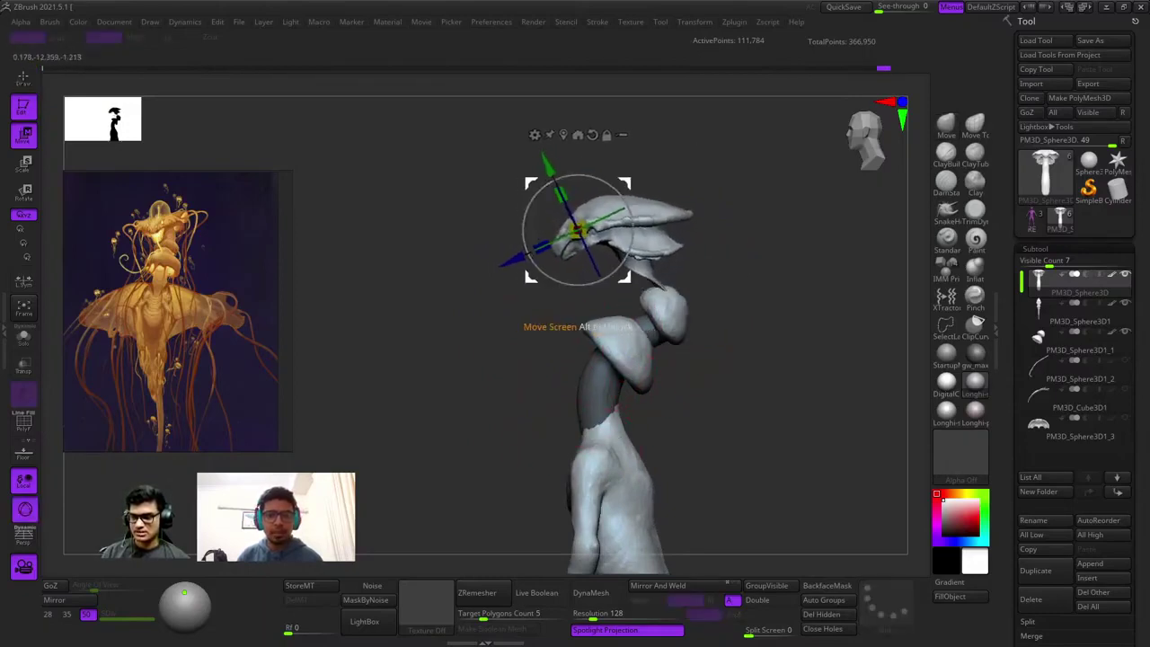
{"action": "key", "text": "q"}
{"action": "mouse_move", "coordinate": [692, 377]}
{"action": "right_mouse_down", "text": "ctrl"}
{"action": "mouse_move", "coordinate": [726, 267]}
{"action": "mouse_move", "coordinate": [790, 330]}
{"action": "mouse_move", "coordinate": [570, 242]}
{"action": "right_mouse_up", "text": "ctrl"}
{"action": "left_click", "coordinate": [752, 295], "text": "ctrl"}
{"action": "left_click_drag", "start_coordinate": [569, 243], "coordinate": [729, 261]}
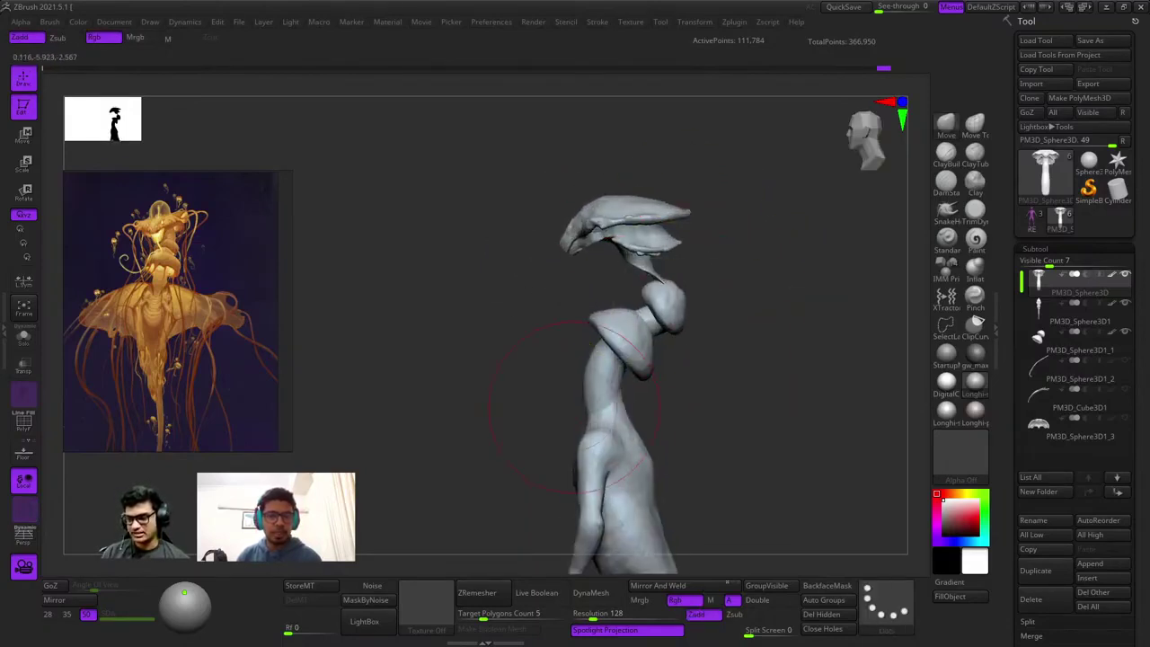
{"action": "mouse_move", "coordinate": [590, 339]}
{"action": "right_mouse_down"}
{"action": "mouse_move", "coordinate": [717, 349]}
{"action": "mouse_move", "coordinate": [786, 324]}
{"action": "mouse_move", "coordinate": [784, 251]}
{"action": "mouse_move", "coordinate": [801, 286]}
{"action": "mouse_move", "coordinate": [796, 269]}
{"action": "mouse_move", "coordinate": [764, 256]}
{"action": "right_mouse_up"}
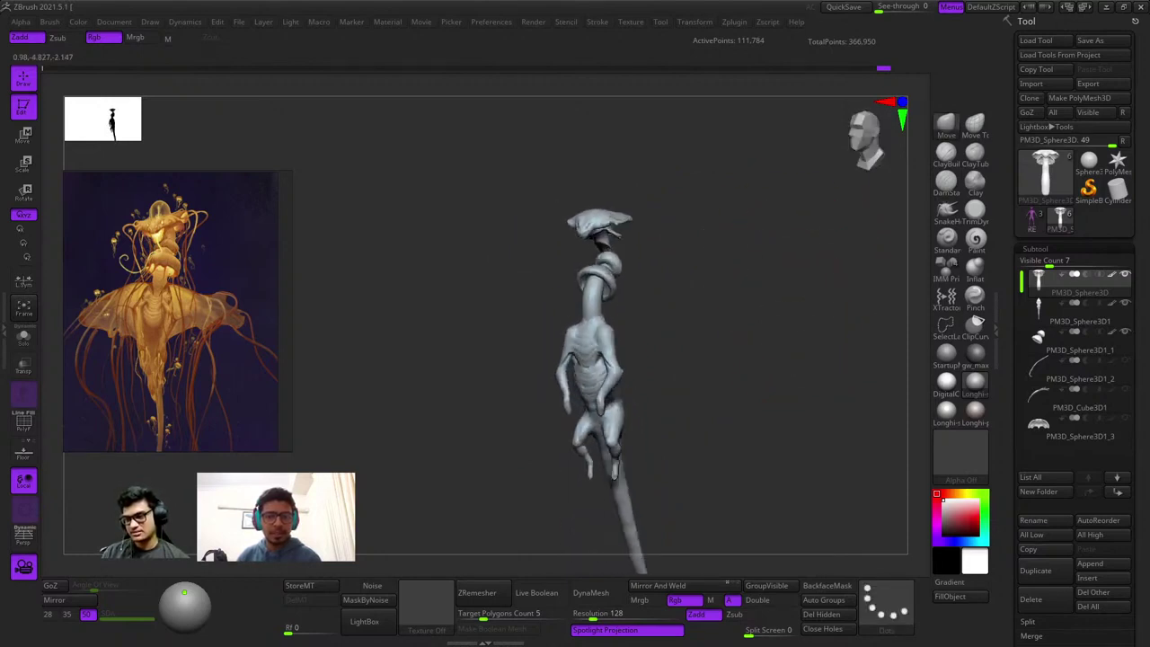
{"action": "mouse_move", "coordinate": [708, 231]}
{"action": "left_mouse_down"}
{"action": "mouse_move", "coordinate": [713, 296]}
{"action": "mouse_move", "coordinate": [795, 297]}
{"action": "mouse_move", "coordinate": [764, 287]}
{"action": "left_mouse_up"}
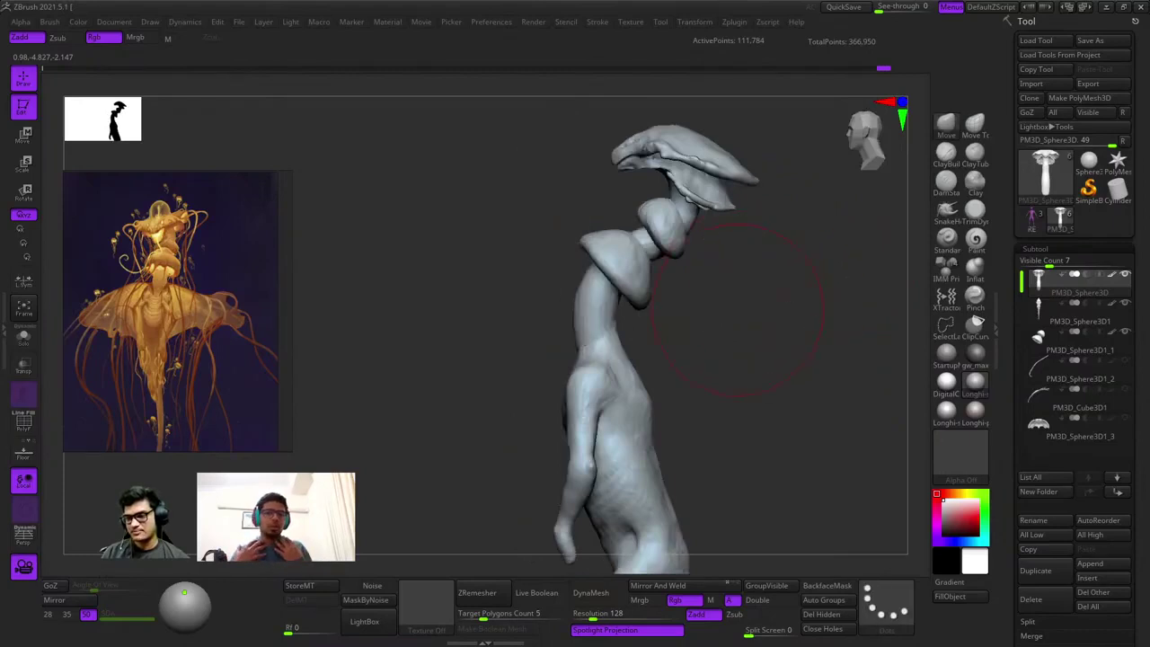
Make the PM3D_Sphere3D1_1 collars the active subtool and examine their shape from the back, side and front.
{"action": "left_click", "coordinate": [628, 275], "text": "alt"}
{"action": "key", "text": "shift+f"}
{"action": "key", "text": "shift+f"}
{"action": "mouse_move", "coordinate": [629, 275]}
{"action": "right_mouse_down", "text": "ctrl"}
{"action": "mouse_move", "coordinate": [706, 313]}
{"action": "mouse_move", "coordinate": [631, 275]}
{"action": "mouse_move", "coordinate": [629, 295]}
{"action": "right_mouse_up", "text": "ctrl"}
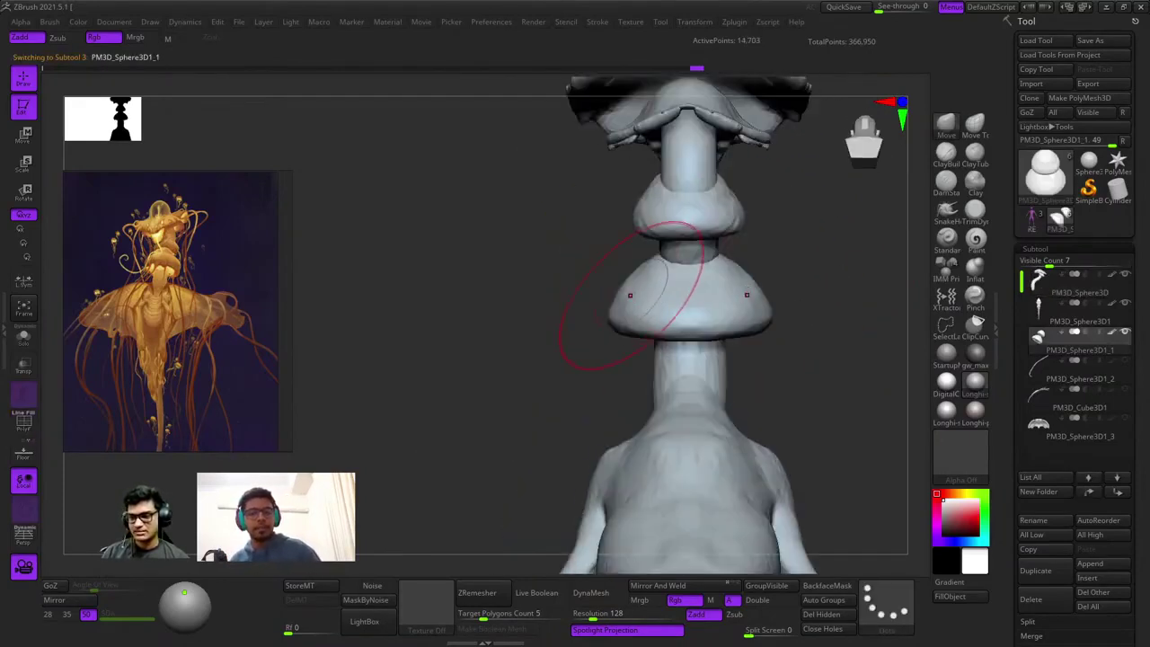
{"action": "right_click_drag", "start_coordinate": [649, 336], "coordinate": [626, 211]}
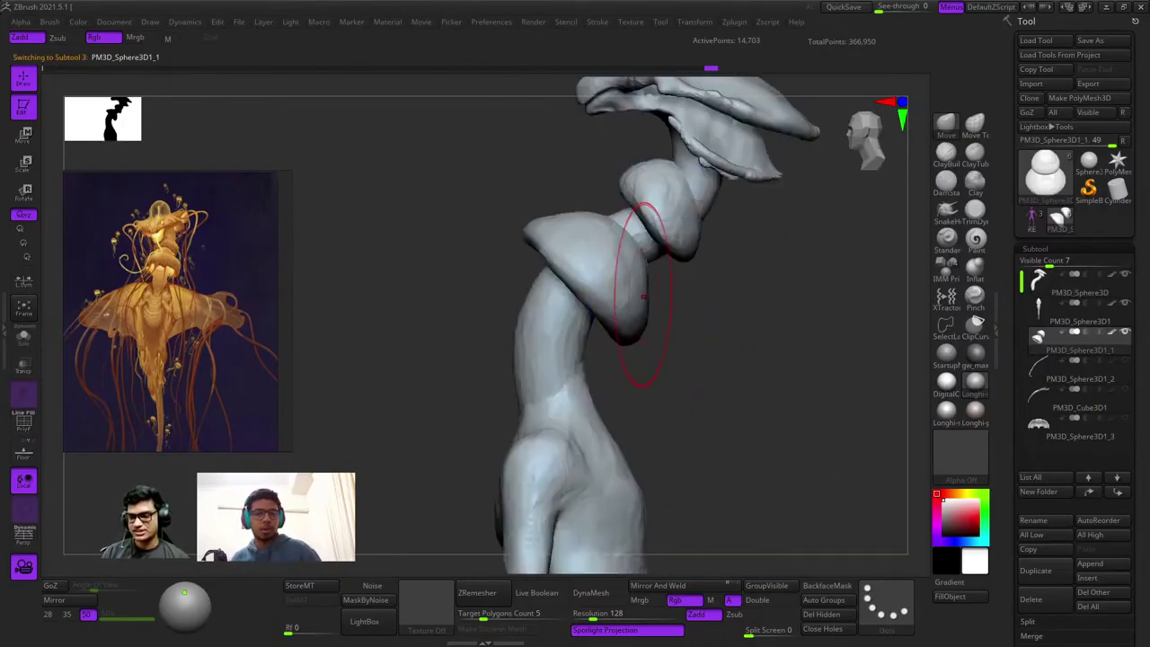
{"action": "right_click_drag", "start_coordinate": [465, 346], "coordinate": [541, 337]}
{"action": "right_click", "coordinate": [541, 338]}
{"action": "mouse_move", "coordinate": [624, 263]}
{"action": "right_mouse_down"}
{"action": "mouse_move", "coordinate": [692, 270]}
{"action": "mouse_move", "coordinate": [763, 305]}
{"action": "right_mouse_up"}
{"action": "mouse_move", "coordinate": [764, 305]}
{"action": "right_mouse_down", "text": "ctrl"}
{"action": "mouse_move", "coordinate": [797, 283]}
{"action": "mouse_move", "coordinate": [569, 269]}
{"action": "mouse_move", "coordinate": [696, 283]}
{"action": "right_mouse_up", "text": "ctrl"}
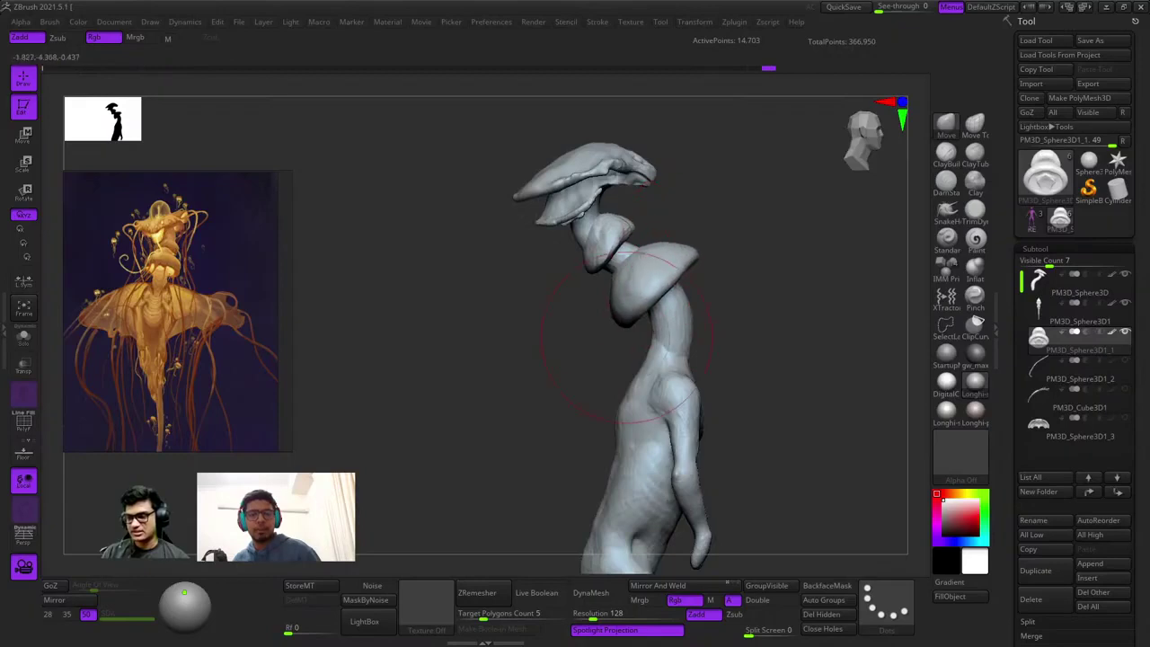
{"action": "right_click_drag", "start_coordinate": [644, 332], "coordinate": [642, 328], "text": "shift"}
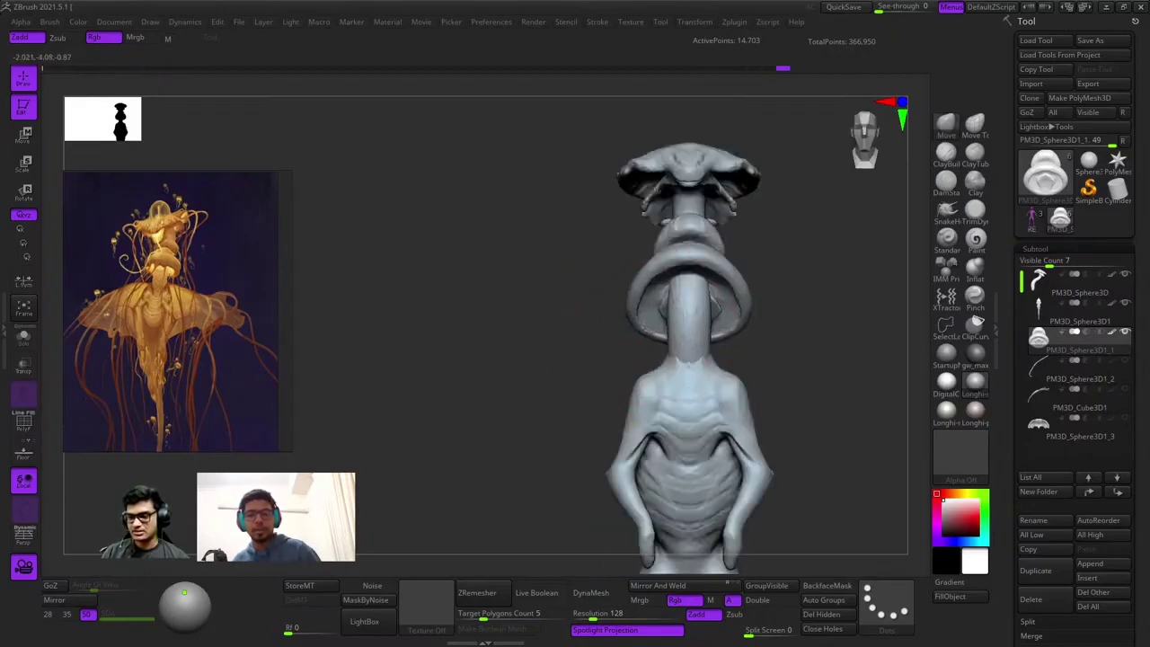
Pull the lower collar's front rim down and forward over the neck with the Move brush.
{"action": "right_click", "coordinate": [599, 371]}
{"action": "right_click_drag", "start_coordinate": [607, 286], "coordinate": [688, 281]}
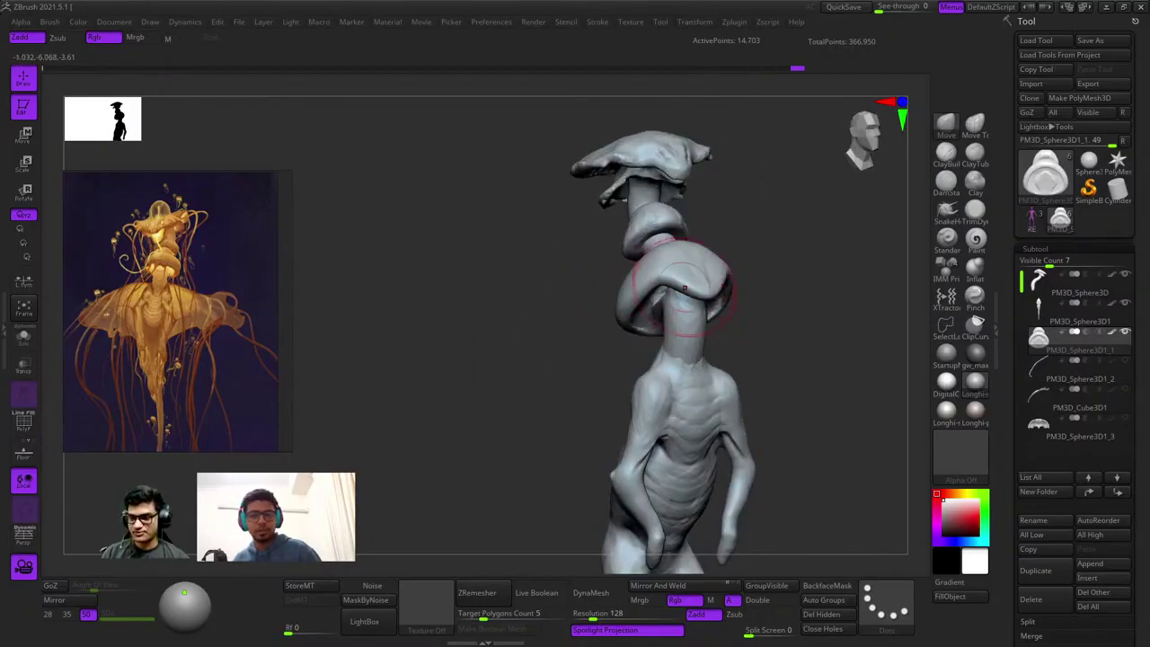
{"action": "left_click_drag", "start_coordinate": [684, 287], "coordinate": [685, 310]}
{"action": "right_click_drag", "start_coordinate": [638, 362], "coordinate": [719, 362]}
{"action": "right_click", "coordinate": [611, 377]}
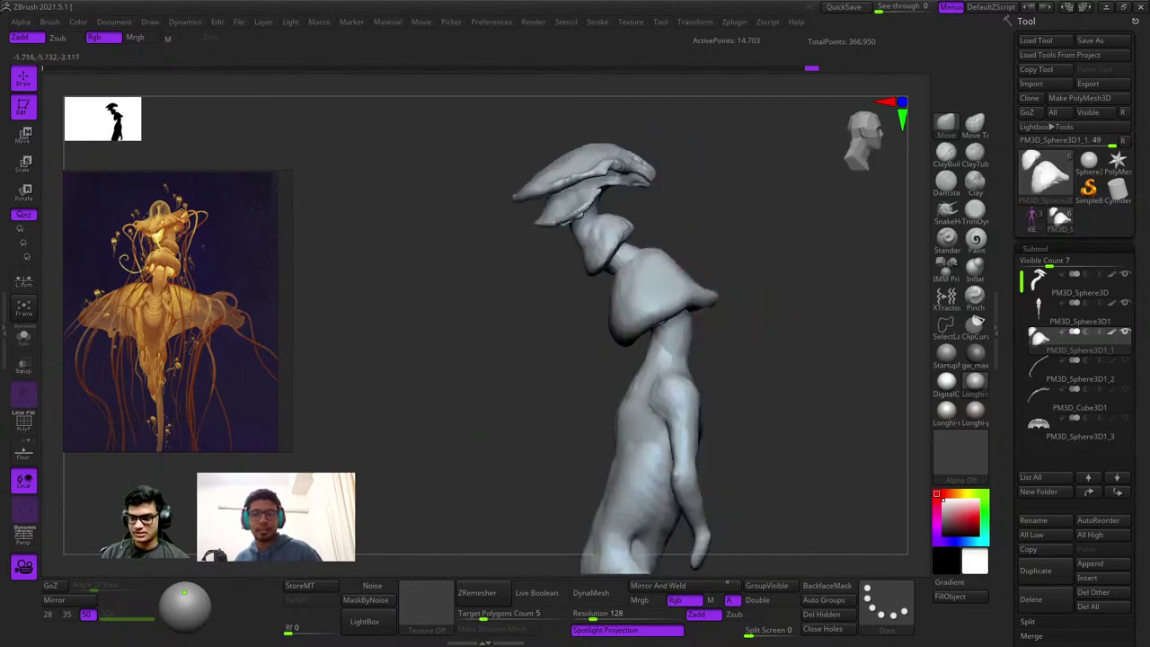
{"action": "right_click_drag", "start_coordinate": [728, 301], "coordinate": [691, 278]}
{"action": "mouse_move", "coordinate": [691, 278]}
{"action": "left_mouse_down"}
{"action": "mouse_move", "coordinate": [690, 257]}
{"action": "mouse_move", "coordinate": [713, 254]}
{"action": "left_mouse_up"}
{"action": "right_click_drag", "start_coordinate": [713, 254], "coordinate": [730, 281]}
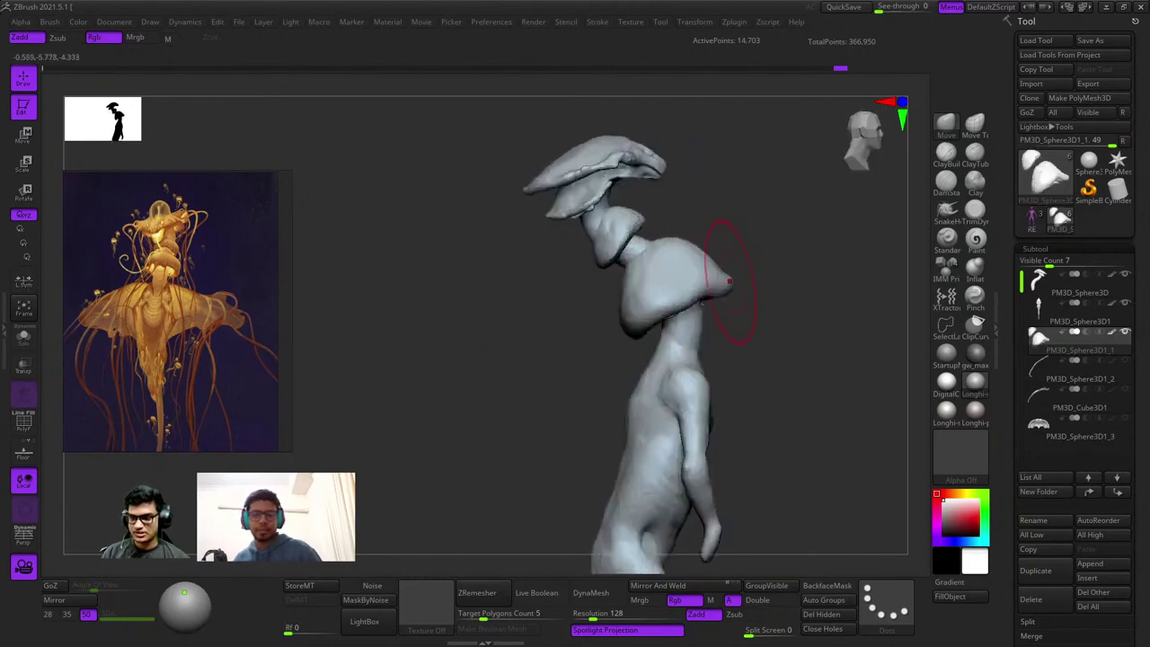
Compare the figure's overall silhouette and collar shapes with an enlarged view of the reference painting.
{"action": "right_click_drag", "start_coordinate": [661, 287], "coordinate": [705, 297], "text": "shift"}
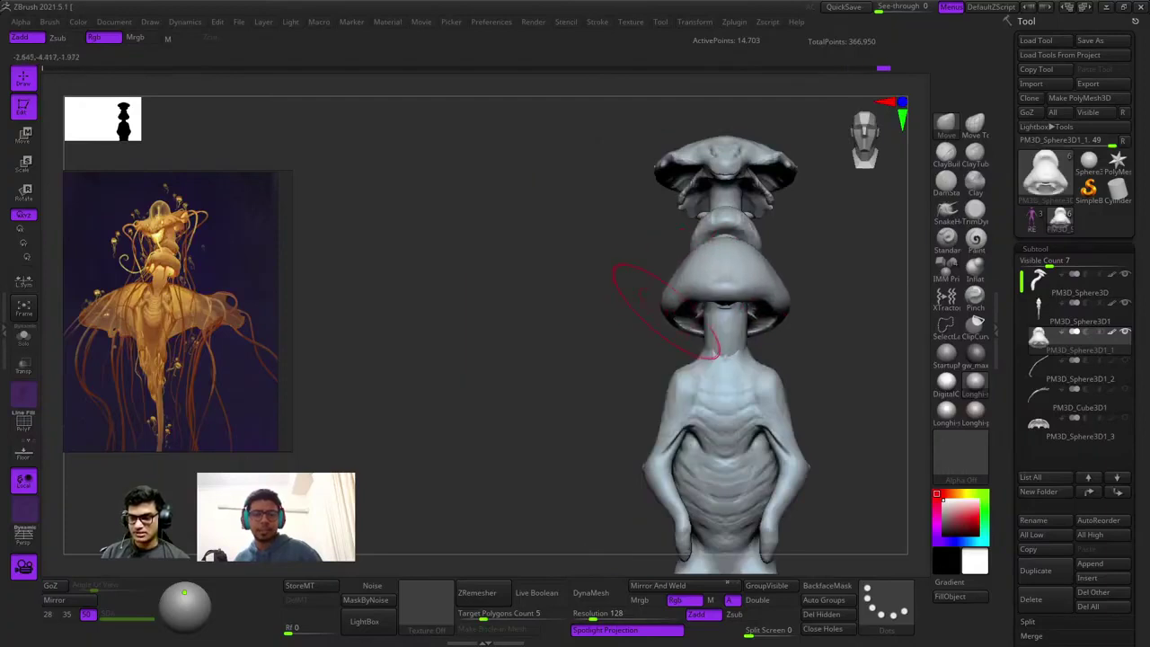
{"action": "right_click_drag", "start_coordinate": [654, 358], "coordinate": [648, 214], "text": "ctrl"}
{"action": "mouse_move", "coordinate": [760, 320]}
{"action": "right_mouse_down"}
{"action": "mouse_move", "coordinate": [700, 325]}
{"action": "mouse_move", "coordinate": [737, 321]}
{"action": "mouse_move", "coordinate": [751, 270]}
{"action": "right_mouse_up"}
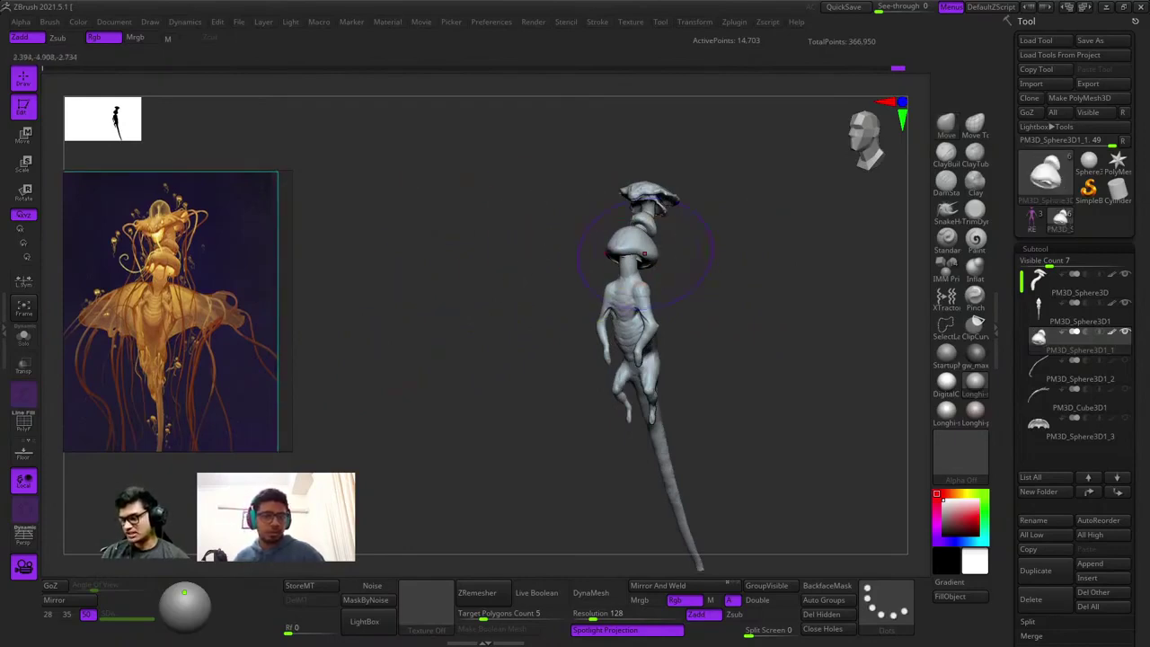
{"action": "right_click_drag", "start_coordinate": [645, 252], "coordinate": [526, 225], "text": "shift"}
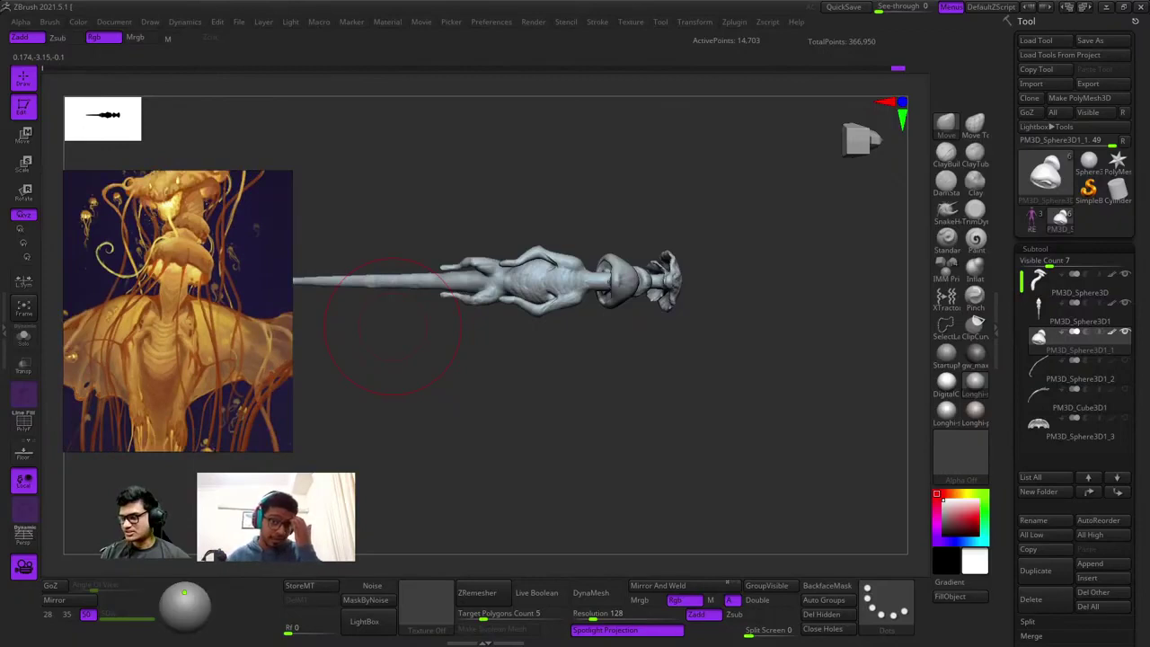
{"action": "mouse_move", "coordinate": [671, 345]}
{"action": "left_mouse_down"}
{"action": "mouse_move", "coordinate": [696, 323]}
{"action": "mouse_move", "coordinate": [680, 350]}
{"action": "left_mouse_up"}
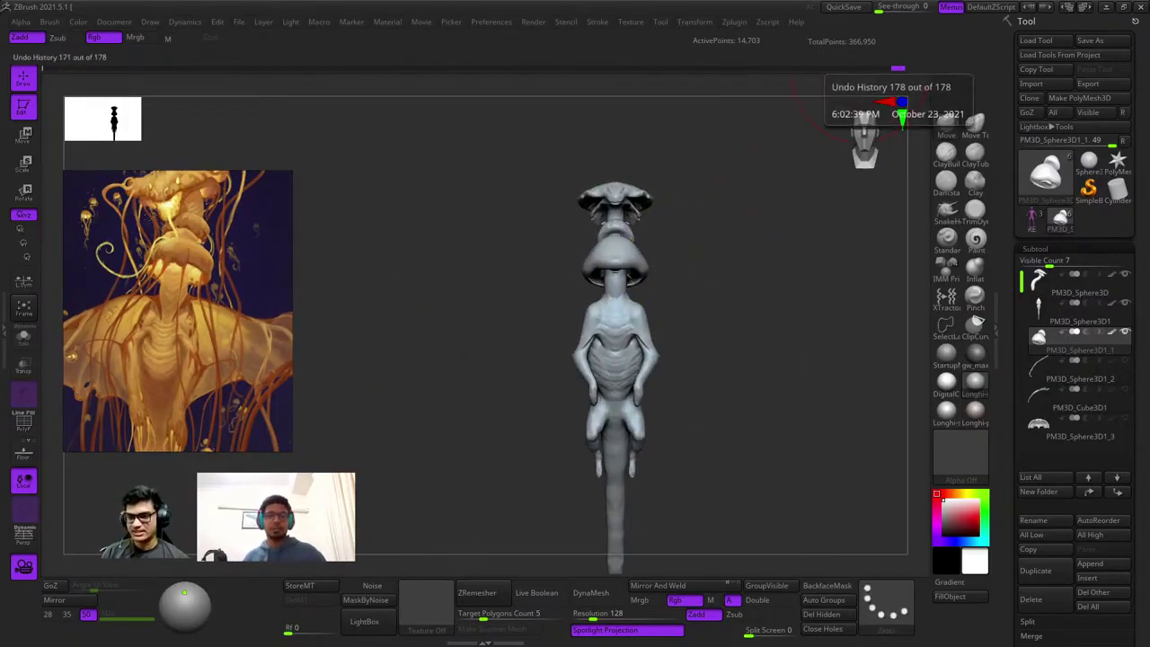
{"action": "mouse_move", "coordinate": [854, 67]}
{"action": "left_mouse_down"}
{"action": "mouse_move", "coordinate": [740, 68]}
{"action": "mouse_move", "coordinate": [855, 68]}
{"action": "left_mouse_up"}
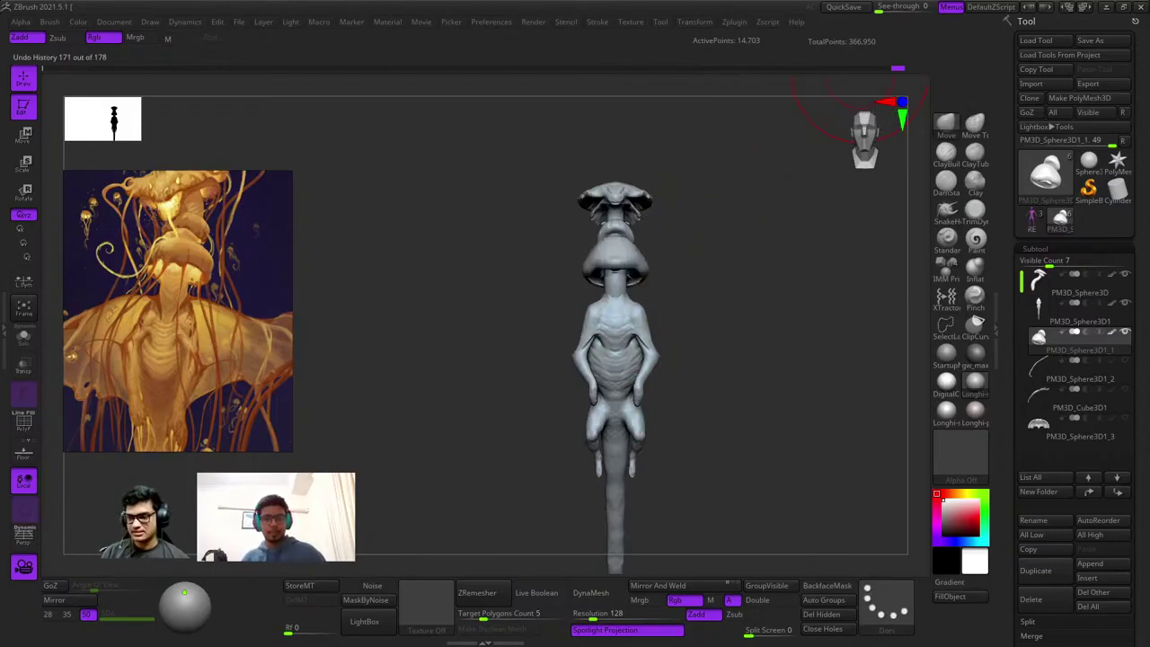
{"action": "mouse_move", "coordinate": [827, 214]}
{"action": "left_mouse_down"}
{"action": "mouse_move", "coordinate": [771, 290]}
{"action": "mouse_move", "coordinate": [788, 287]}
{"action": "left_mouse_up"}
{"action": "key", "text": "space"}
{"action": "mouse_move", "coordinate": [788, 286]}
{"action": "right_mouse_down", "text": "ctrl"}
{"action": "mouse_move", "coordinate": [674, 305]}
{"action": "mouse_move", "coordinate": [575, 282]}
{"action": "right_mouse_up", "text": "ctrl"}
{"action": "key", "text": "space"}
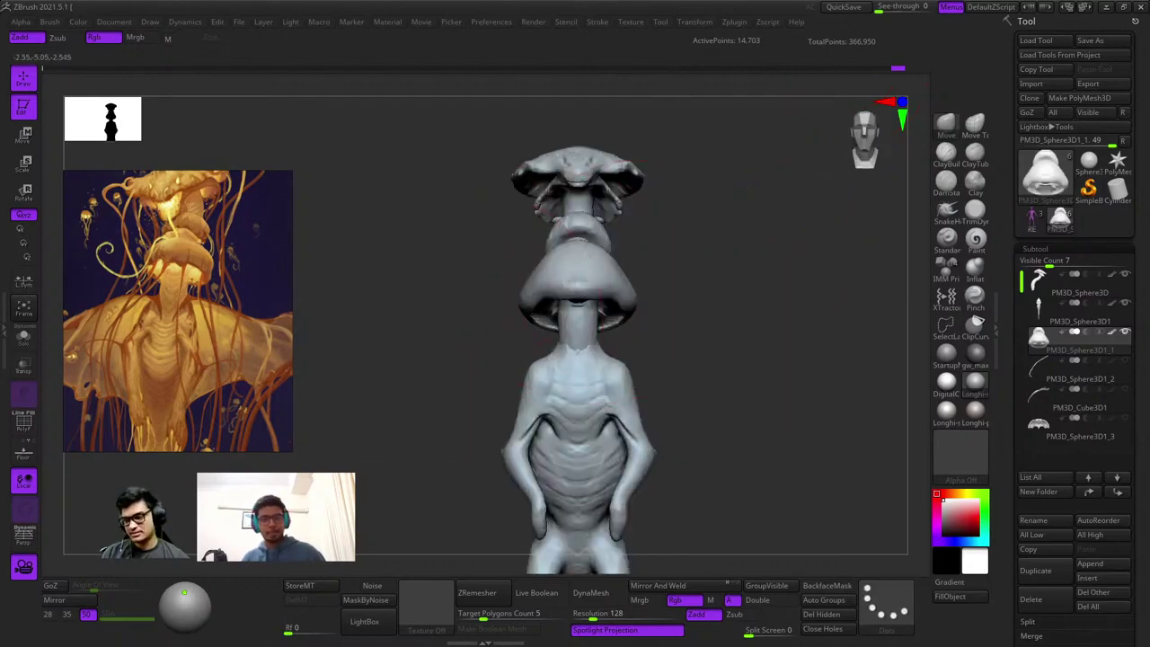
Adjust the lower collar's upper slope and front rim in side view with the Move brush.
{"action": "right_click_drag", "start_coordinate": [467, 284], "coordinate": [593, 287]}
{"action": "key", "text": "ctrl+z"}
{"action": "key", "text": "ctrl+z"}
{"action": "key", "text": "ctrl+z"}
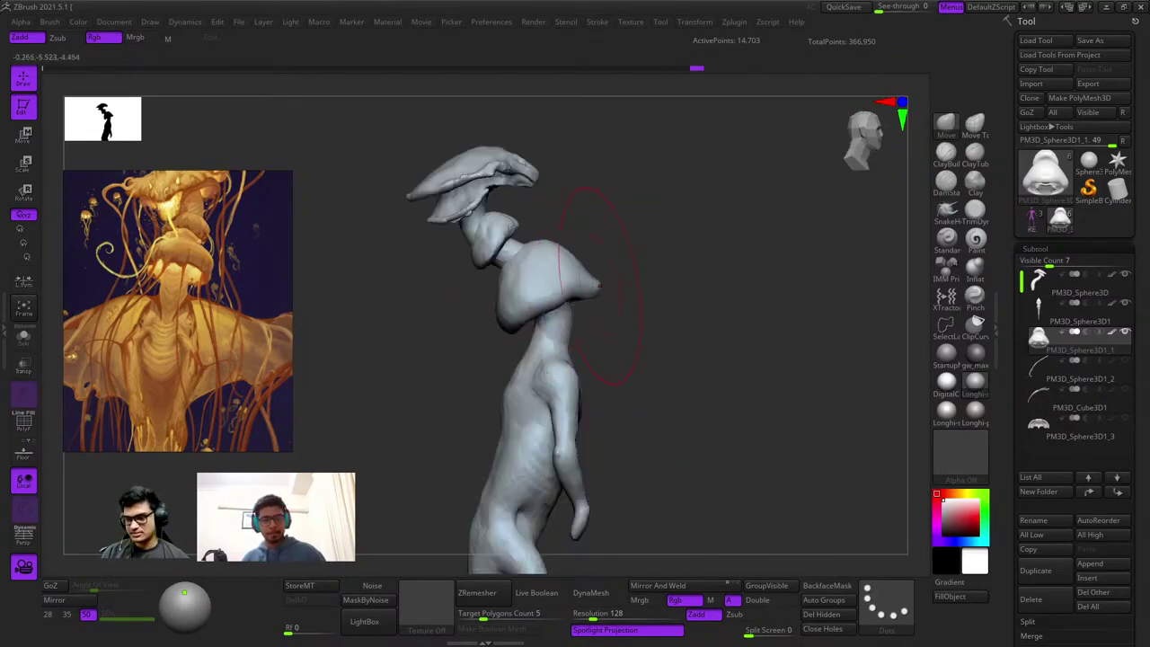
{"action": "left_click_drag", "start_coordinate": [558, 256], "coordinate": [544, 251]}
{"action": "right_click_drag", "start_coordinate": [539, 221], "coordinate": [496, 346], "text": "ctrl"}
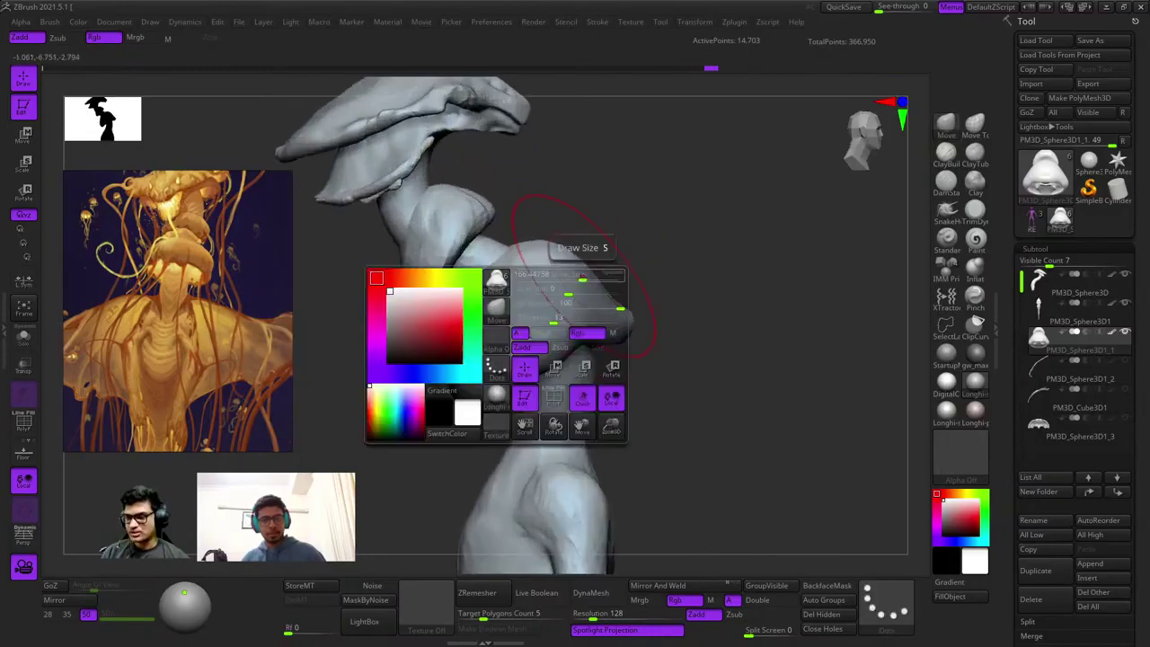
{"action": "mouse_move", "coordinate": [560, 257]}
{"action": "right_mouse_down", "text": "ctrl"}
{"action": "mouse_move", "coordinate": [507, 379]}
{"action": "mouse_move", "coordinate": [602, 339]}
{"action": "right_mouse_up", "text": "ctrl"}
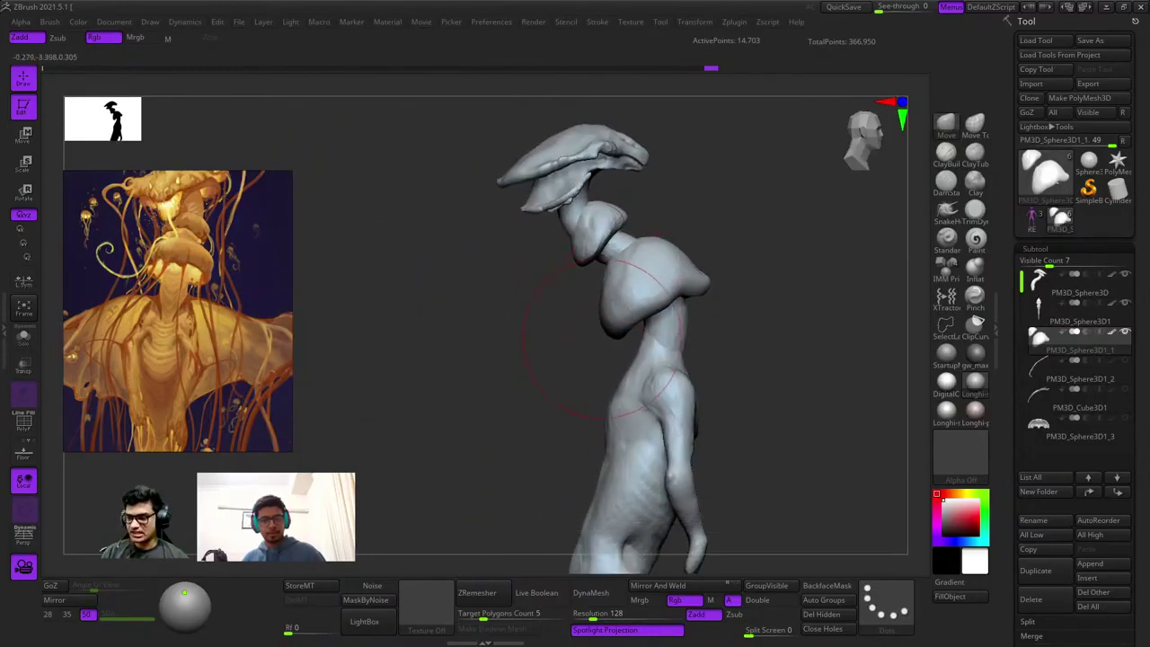
{"action": "left_click_drag", "start_coordinate": [633, 292], "coordinate": [669, 285]}
{"action": "right_click_drag", "start_coordinate": [674, 285], "coordinate": [575, 292], "text": "shift"}
{"action": "right_click", "coordinate": [615, 347]}
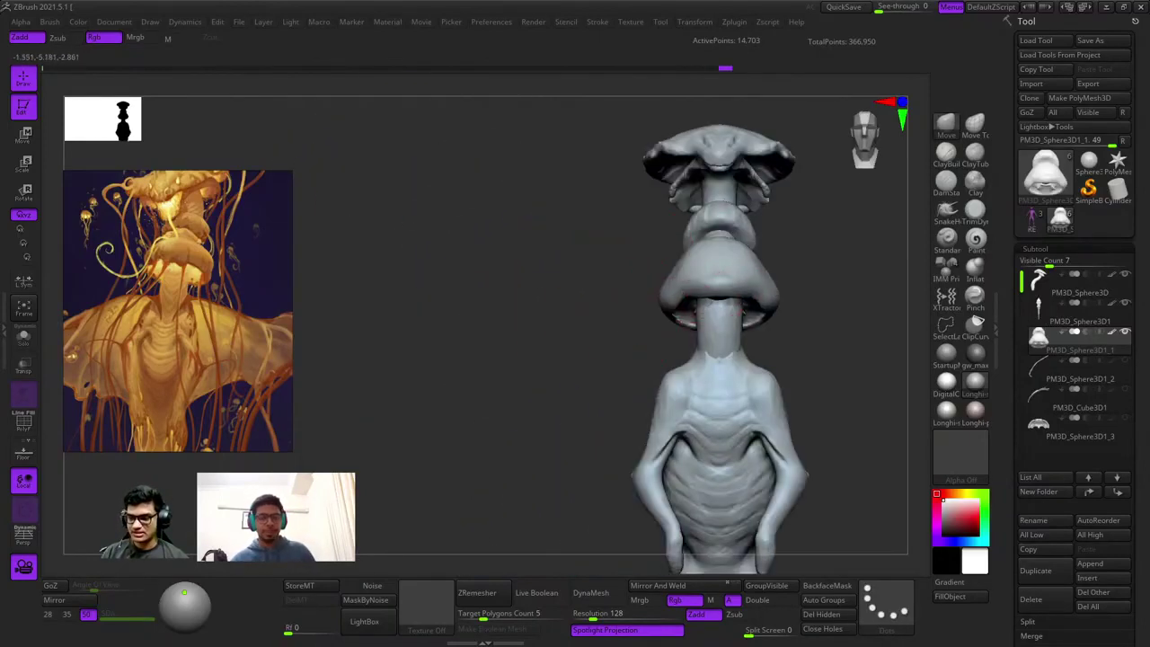
Round out the top of the lower collar near its front and push its back edge inward.
{"action": "right_click_drag", "start_coordinate": [620, 341], "coordinate": [575, 238], "text": "ctrl"}
{"action": "right_click_drag", "start_coordinate": [844, 312], "coordinate": [657, 245], "text": "alt"}
{"action": "right_click_drag", "start_coordinate": [737, 232], "coordinate": [647, 274]}
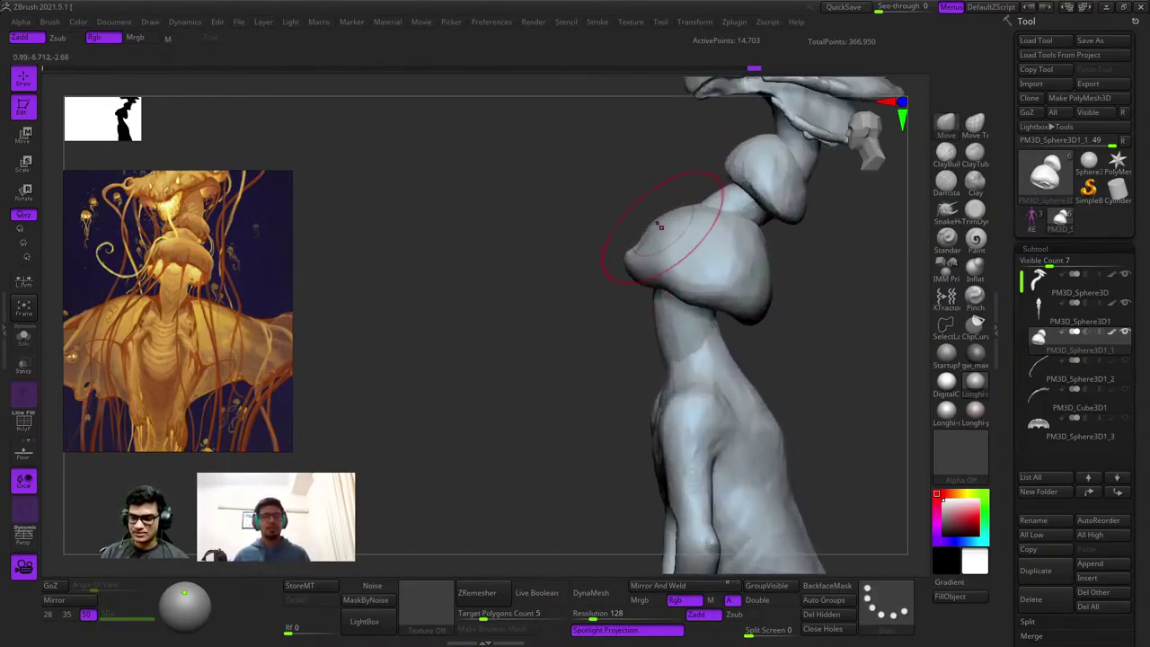
{"action": "left_click_drag", "start_coordinate": [677, 207], "coordinate": [674, 212]}
{"action": "right_click_drag", "start_coordinate": [674, 212], "coordinate": [758, 235], "text": "shift"}
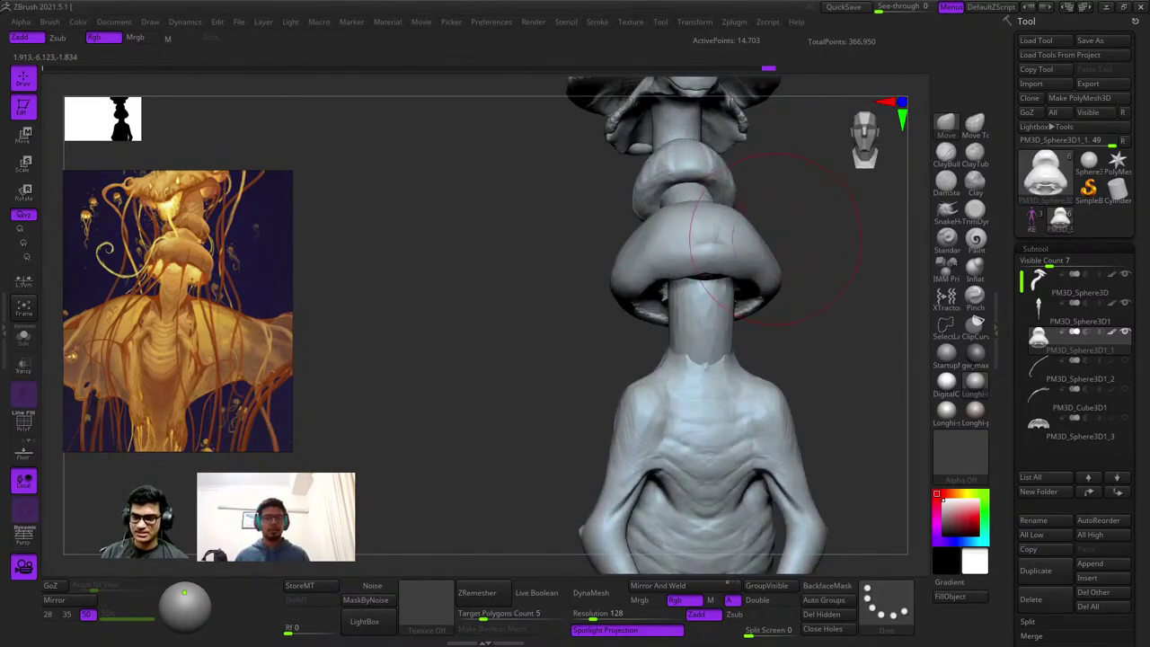
{"action": "mouse_move", "coordinate": [647, 202]}
{"action": "right_mouse_down"}
{"action": "mouse_move", "coordinate": [737, 190]}
{"action": "mouse_move", "coordinate": [691, 226]}
{"action": "right_mouse_up"}
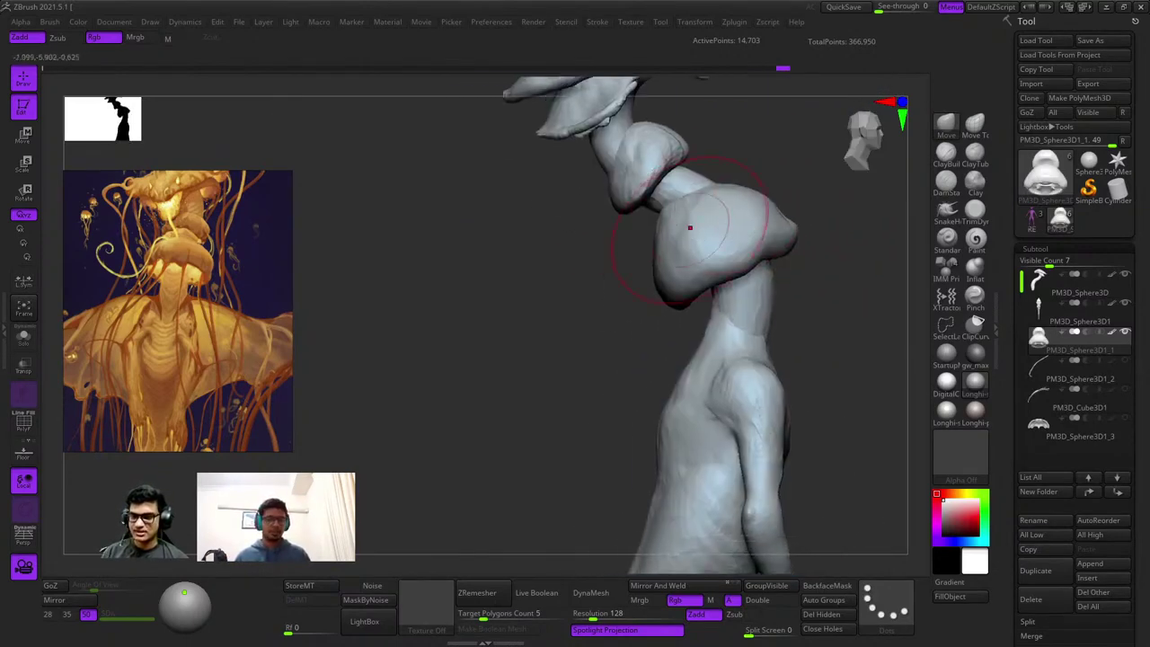
{"action": "key", "text": "space"}
{"action": "left_click_drag", "start_coordinate": [636, 264], "coordinate": [658, 264]}
{"action": "right_click_drag", "start_coordinate": [672, 212], "coordinate": [675, 225], "text": "ctrl"}
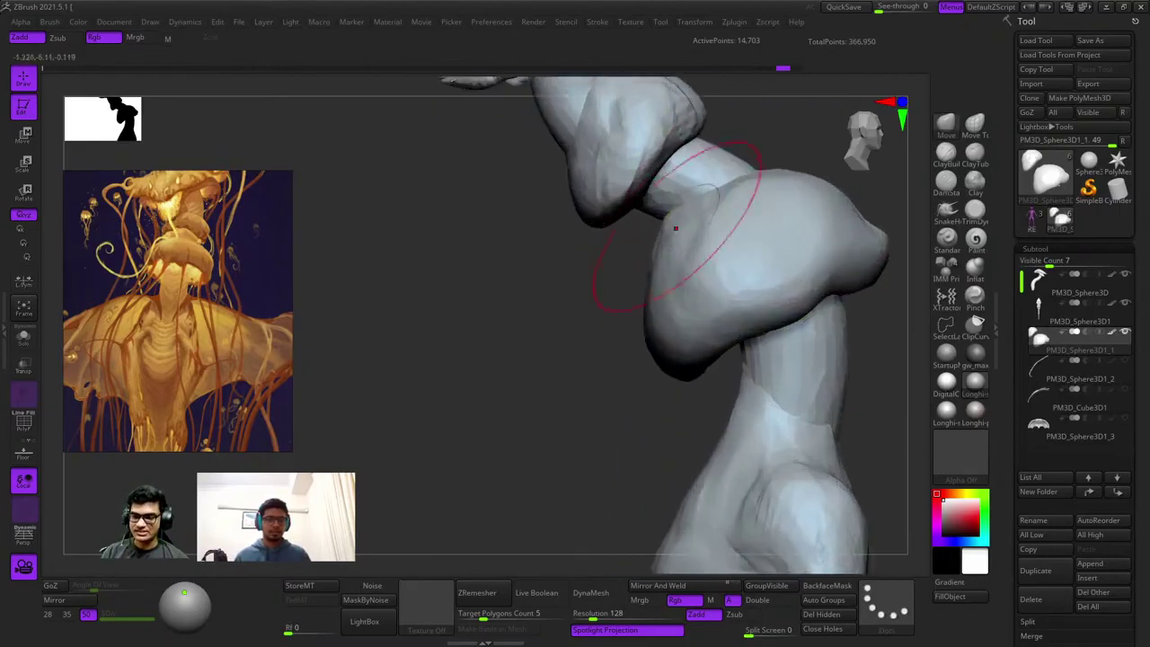
{"action": "right_click_drag", "start_coordinate": [695, 318], "coordinate": [691, 101], "text": "ctrl"}
{"action": "mouse_move", "coordinate": [691, 180]}
{"action": "right_mouse_down", "text": "shift"}
{"action": "mouse_move", "coordinate": [769, 262]}
{"action": "mouse_move", "coordinate": [680, 159]}
{"action": "mouse_move", "coordinate": [756, 372]}
{"action": "right_mouse_up", "text": "shift"}
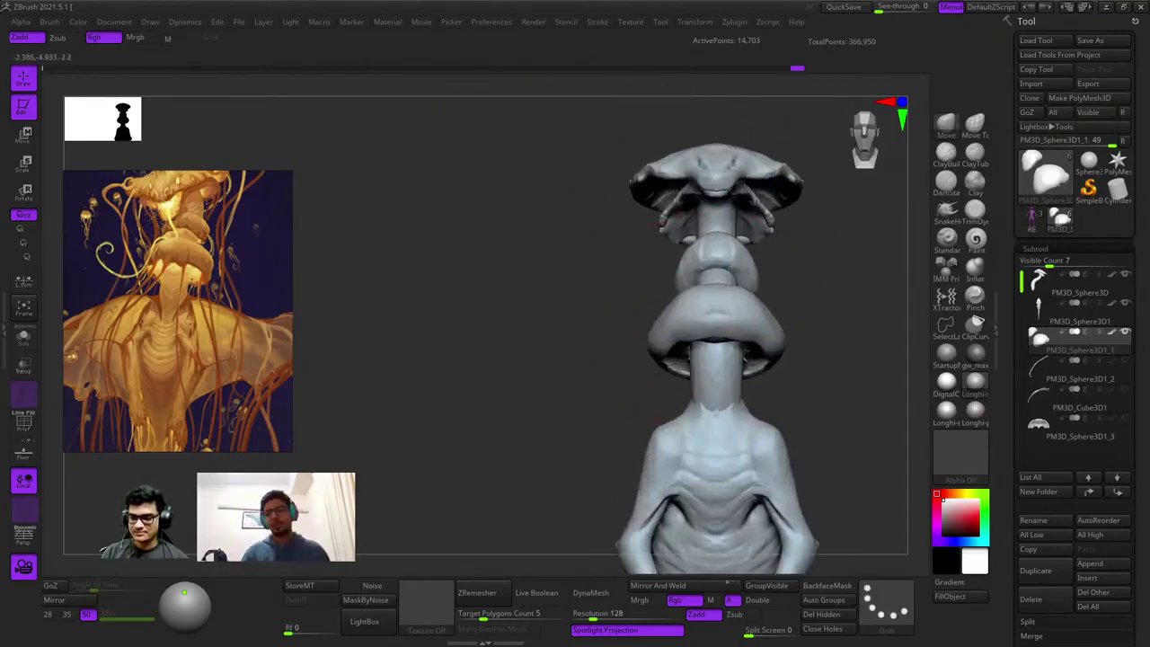
Pull the lower collar's side rims slightly outward and upward from the front view.
{"action": "right_click_drag", "start_coordinate": [595, 286], "coordinate": [539, 415], "text": "ctrl"}
{"action": "left_click_drag", "start_coordinate": [673, 329], "coordinate": [654, 304]}
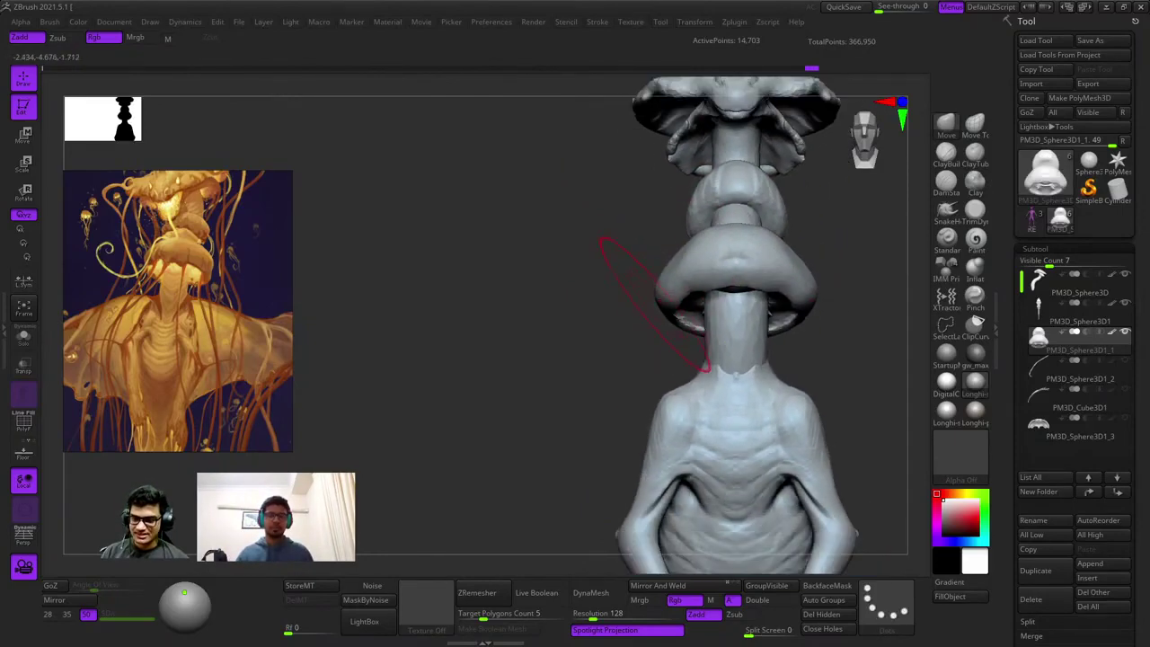
{"action": "mouse_move", "coordinate": [701, 321]}
{"action": "right_mouse_down", "text": "ctrl"}
{"action": "mouse_move", "coordinate": [685, 261]}
{"action": "mouse_move", "coordinate": [615, 219]}
{"action": "mouse_move", "coordinate": [629, 219]}
{"action": "right_mouse_up", "text": "ctrl"}
{"action": "right_click_drag", "start_coordinate": [770, 244], "coordinate": [719, 305]}
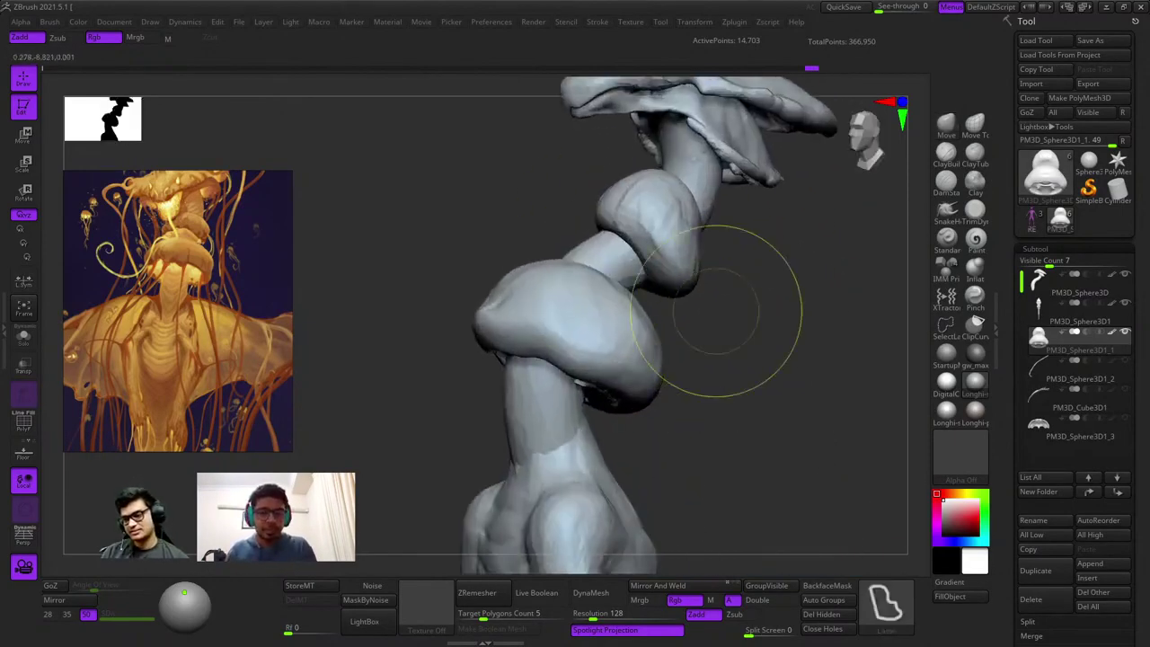
Reshape the upper collar's front edge and side around the neck with the Move brush.
{"action": "key", "text": "shift+f"}
{"action": "key", "text": "shift+f"}
{"action": "right_click_drag", "start_coordinate": [655, 239], "coordinate": [644, 236]}
{"action": "key", "text": "ctrl+z"}
{"action": "key", "text": "ctrl+shift+z"}
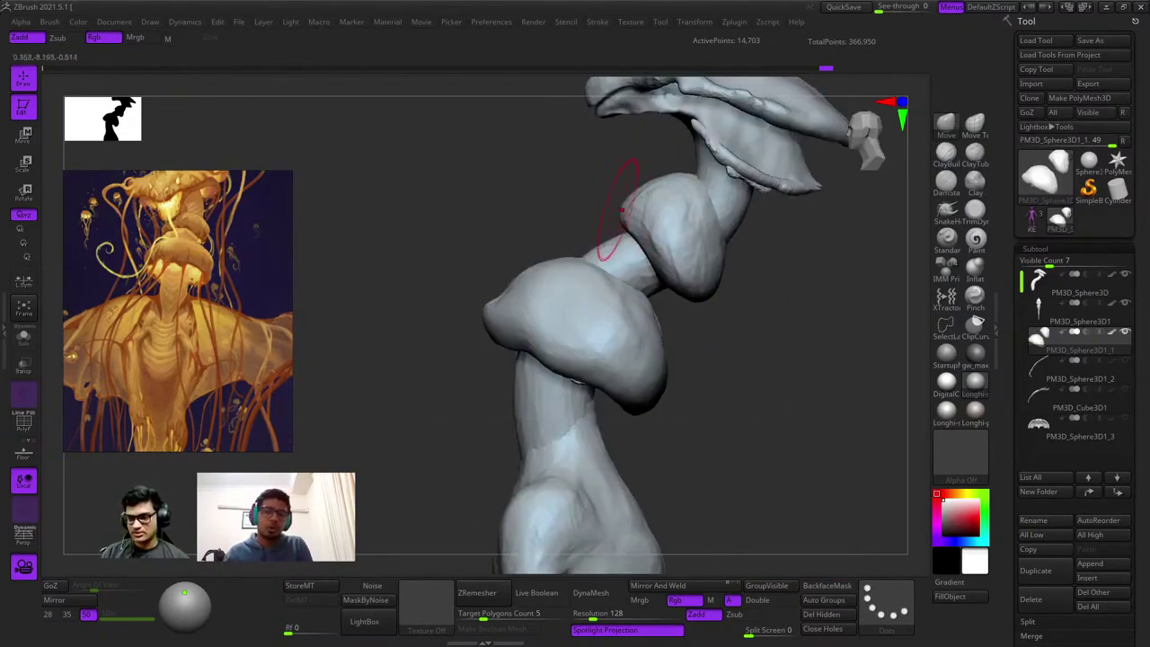
{"action": "left_click_drag", "start_coordinate": [673, 205], "coordinate": [680, 210]}
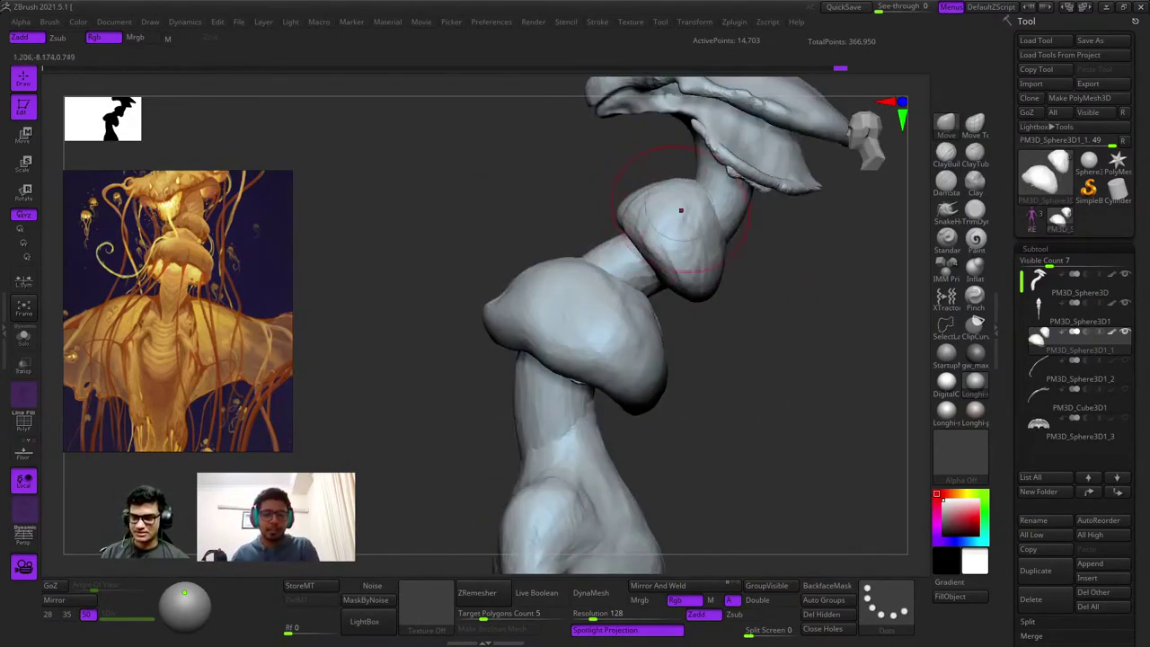
Examine the reshaped collars against the whole figure from the front and at an angle.
{"action": "right_click_drag", "start_coordinate": [684, 275], "coordinate": [697, 266], "text": "ctrl"}
{"action": "right_click_drag", "start_coordinate": [696, 266], "coordinate": [857, 311]}
{"action": "key", "text": "shift+f"}
{"action": "key", "text": "shift+f"}
{"action": "key", "text": "f"}
{"action": "key", "text": "shift+f"}
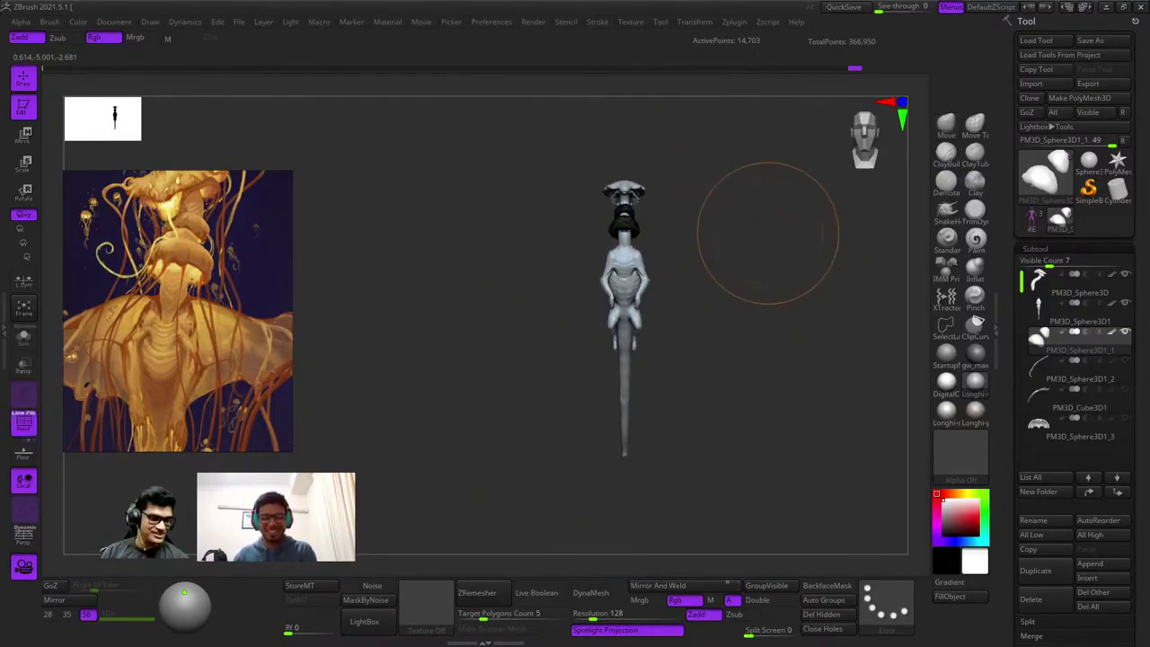
{"action": "key", "text": "shift+f"}
{"action": "right_click_drag", "start_coordinate": [768, 234], "coordinate": [853, 185]}
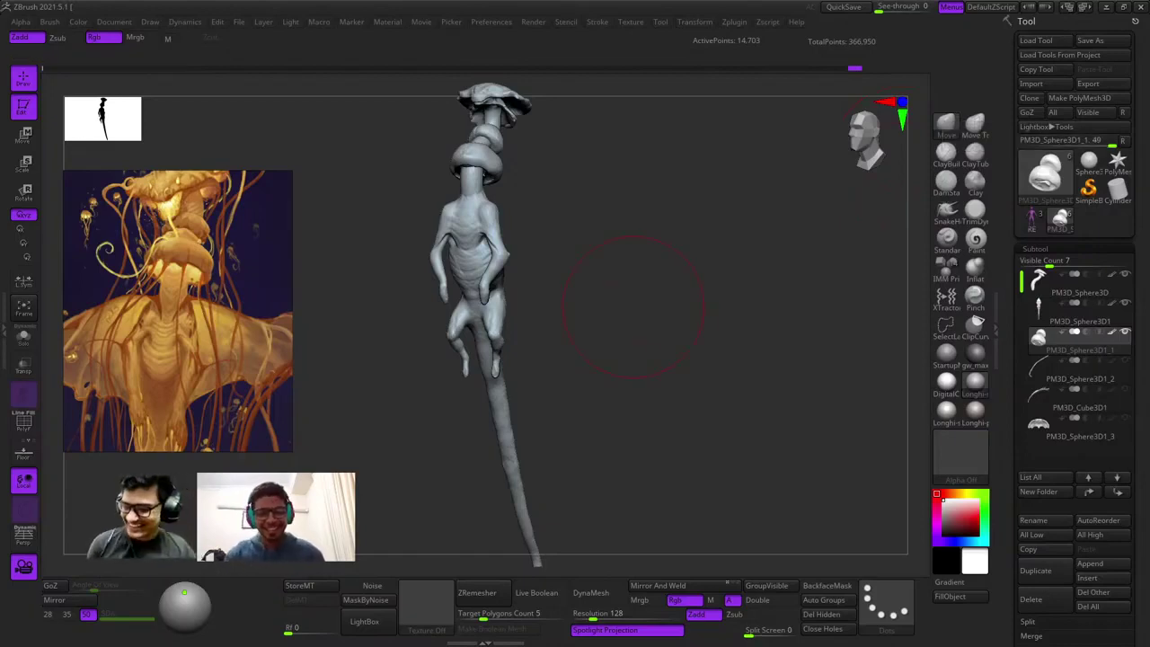
{"action": "left_click_drag", "start_coordinate": [676, 298], "coordinate": [687, 289]}
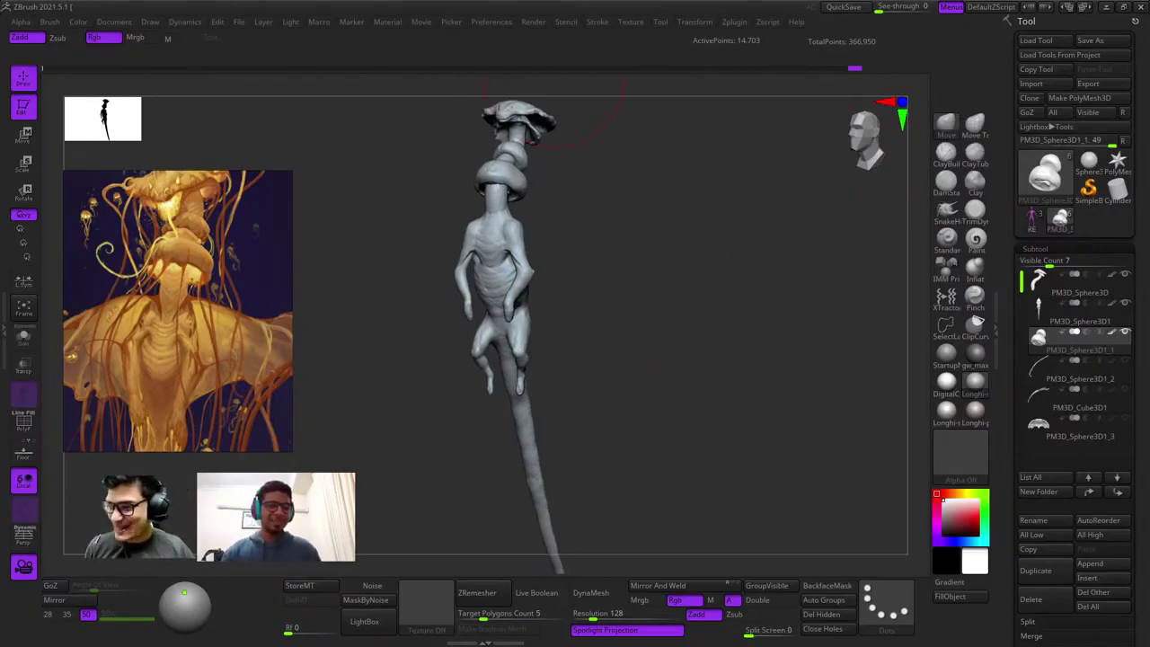
Set the movie's overlay image opacity to 0 and the title image's fade-in and fade-out times to 0.
{"action": "left_click", "coordinate": [421, 21]}
{"action": "left_click", "coordinate": [490, 216]}
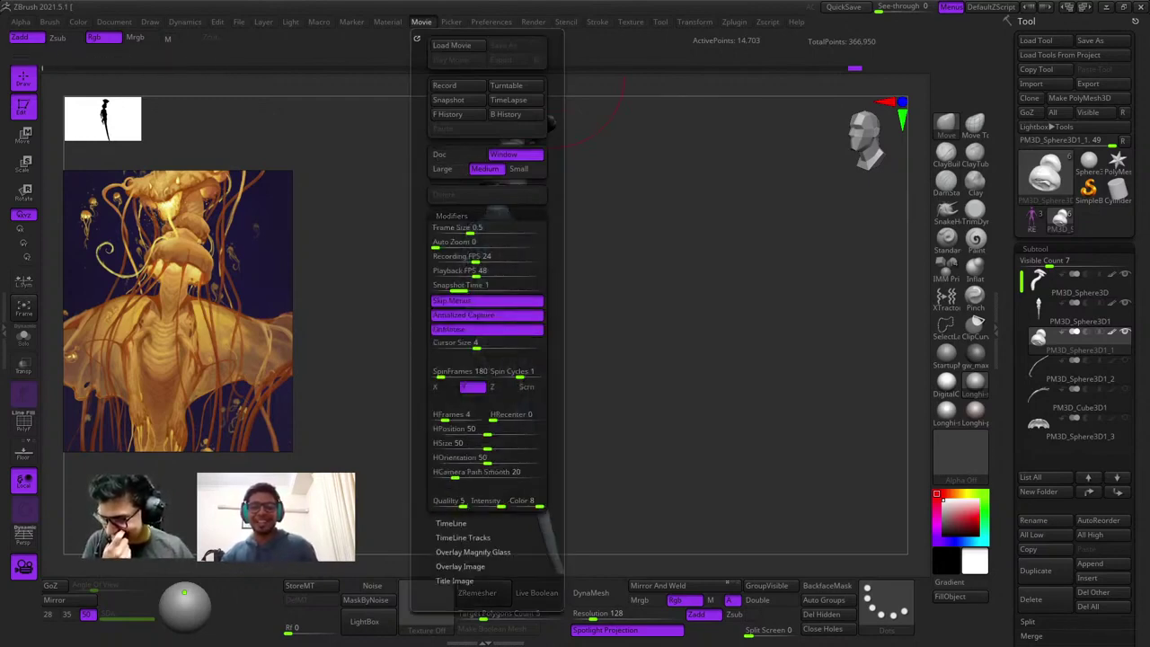
{"action": "left_click", "coordinate": [452, 216]}
{"action": "left_click", "coordinate": [460, 273]}
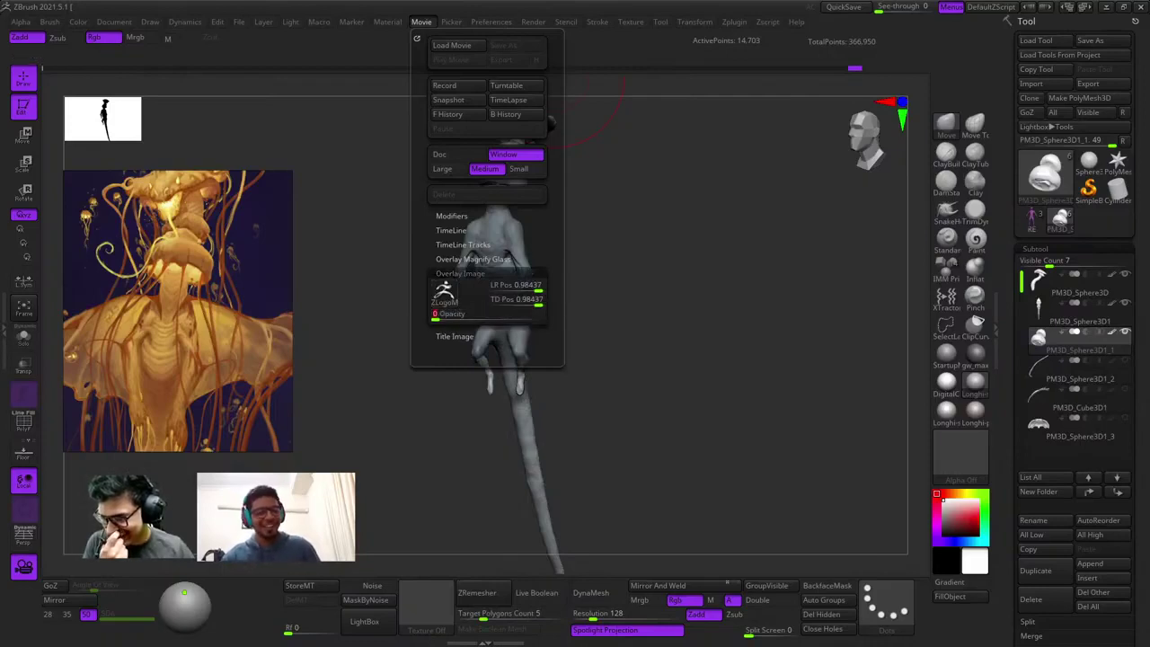
{"action": "left_click", "coordinate": [460, 273]}
{"action": "left_click", "coordinate": [454, 288]}
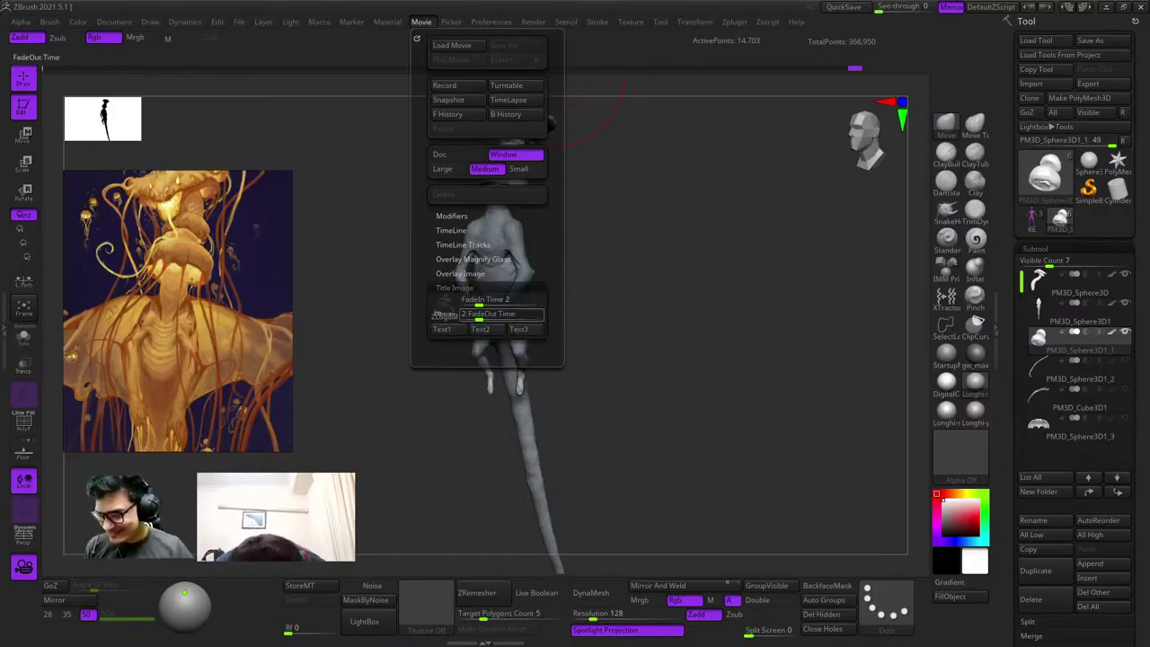
{"action": "left_click_drag", "start_coordinate": [480, 315], "coordinate": [460, 315]}
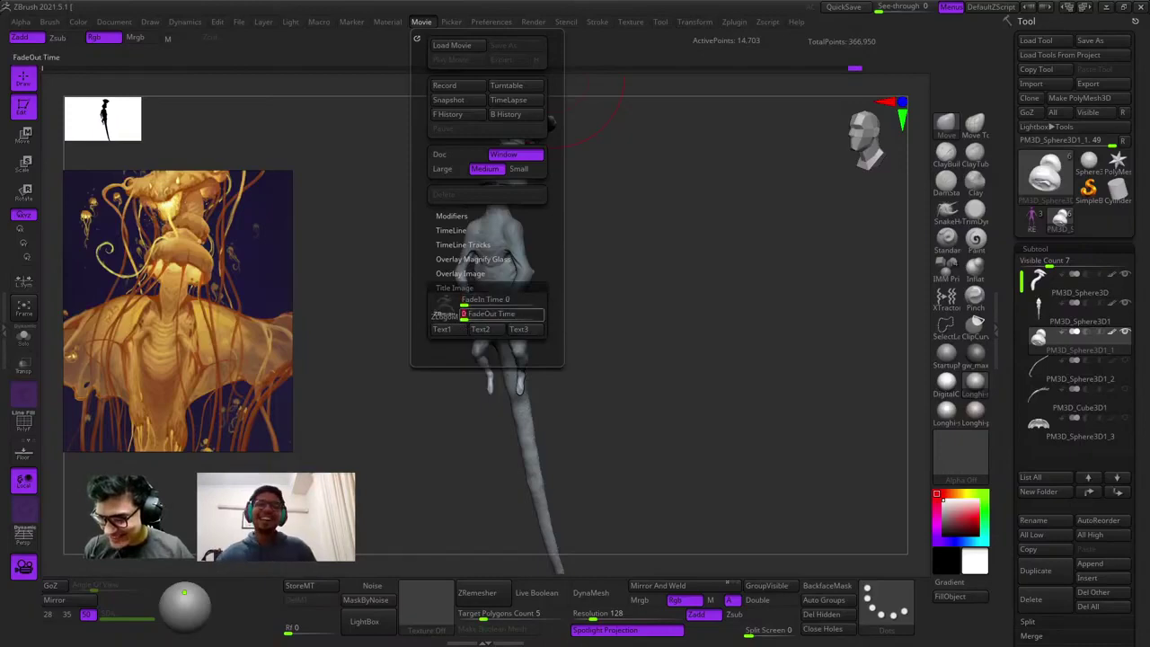
Record a turntable movie of the whole figure and reopen the movie options.
{"action": "left_click", "coordinate": [515, 86]}
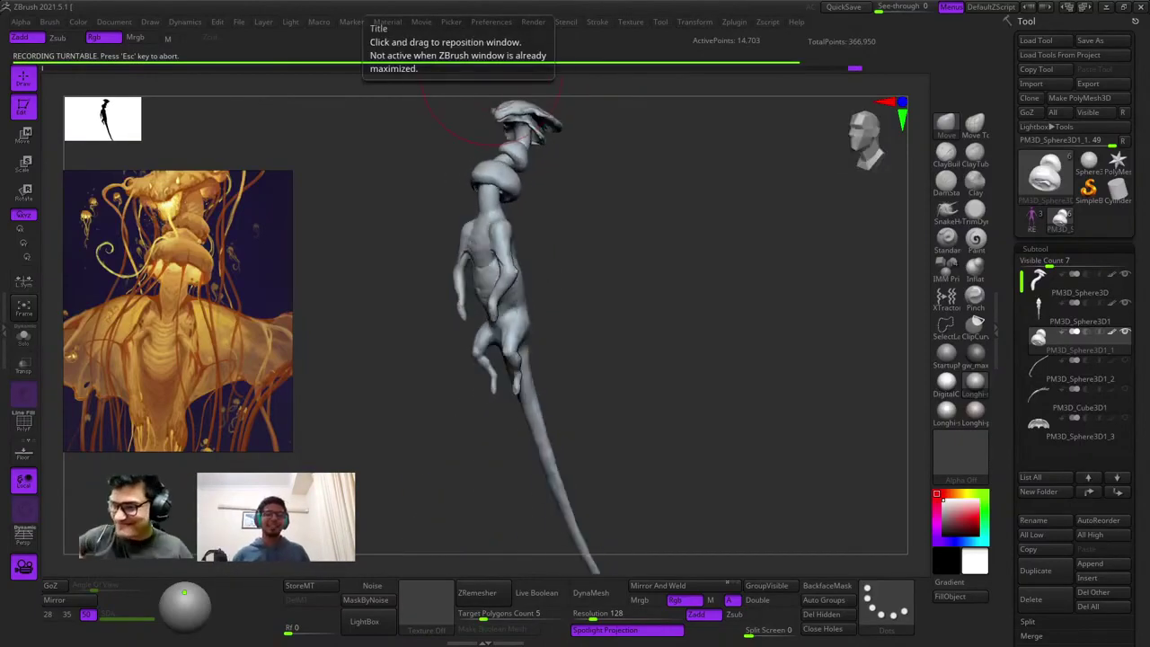
{"action": "left_click", "coordinate": [422, 21]}
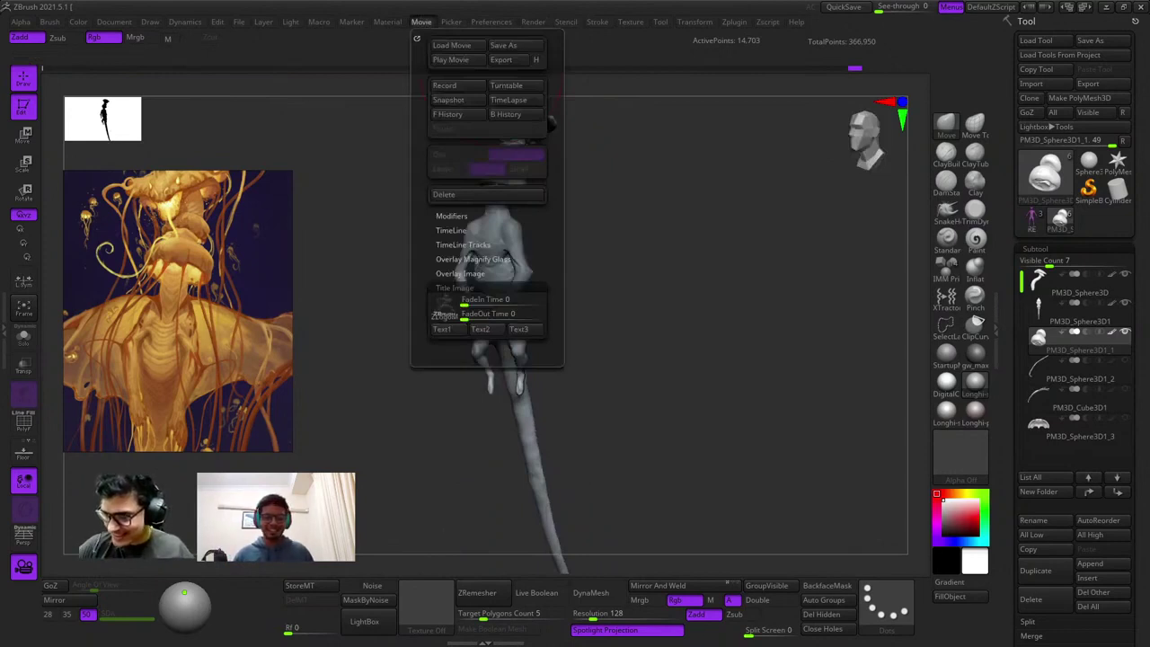
Set the turntable's spin frames to 360 and delete the previously recorded movie.
{"action": "left_click", "coordinate": [451, 215]}
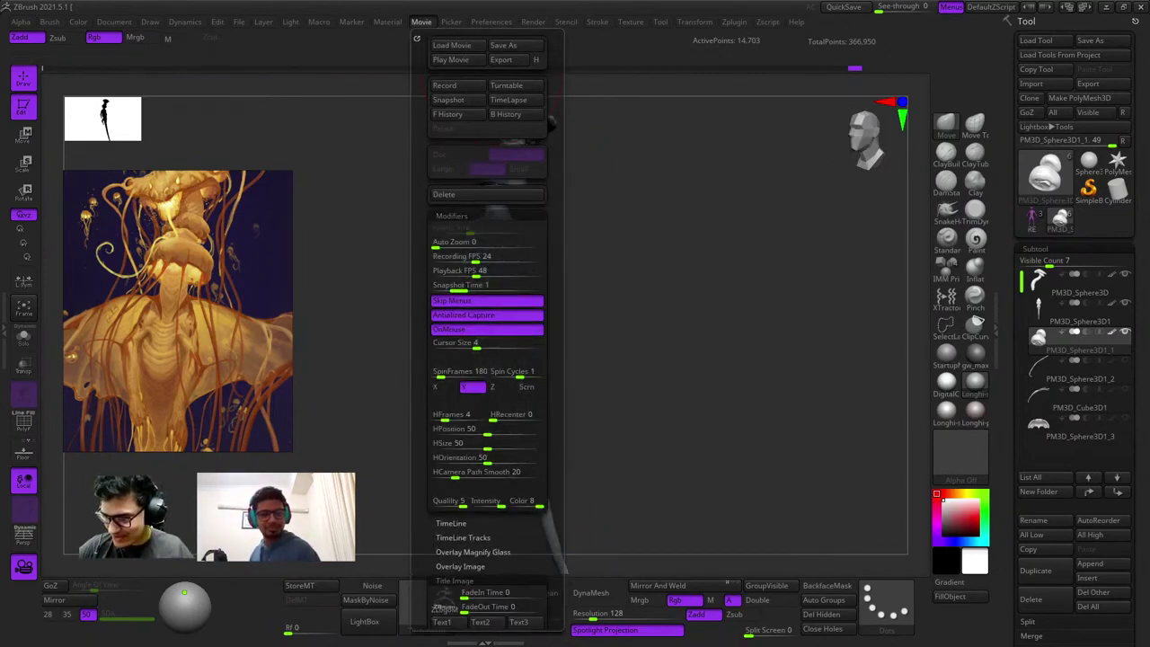
{"action": "left_click", "coordinate": [459, 371]}
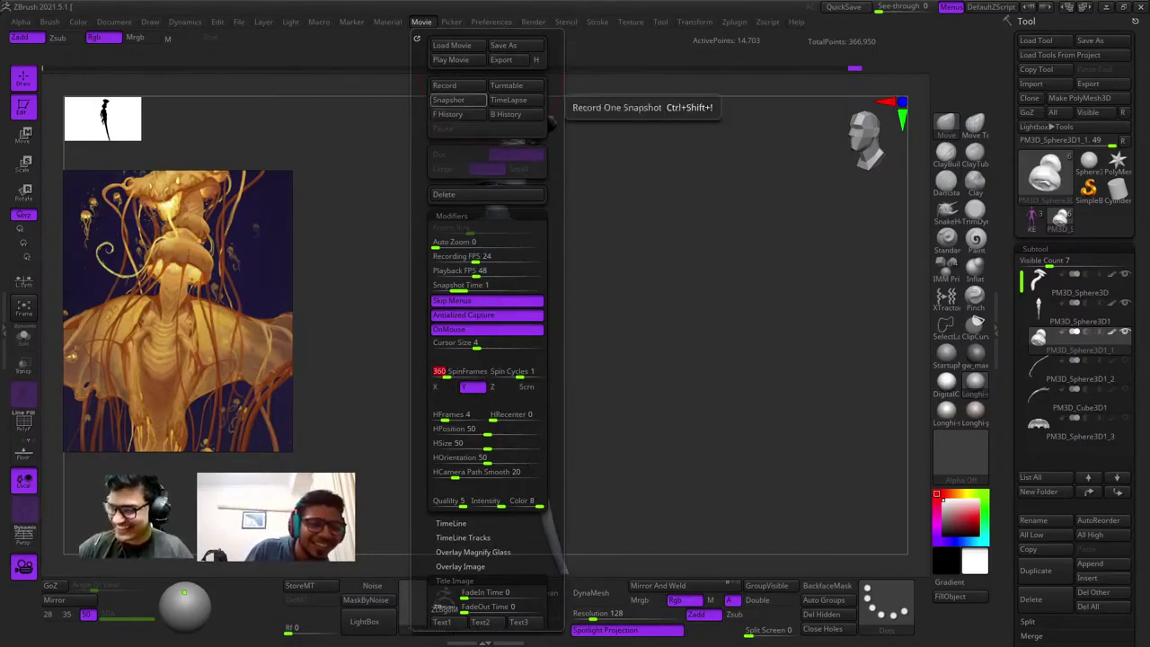
{"action": "left_click", "coordinate": [486, 195]}
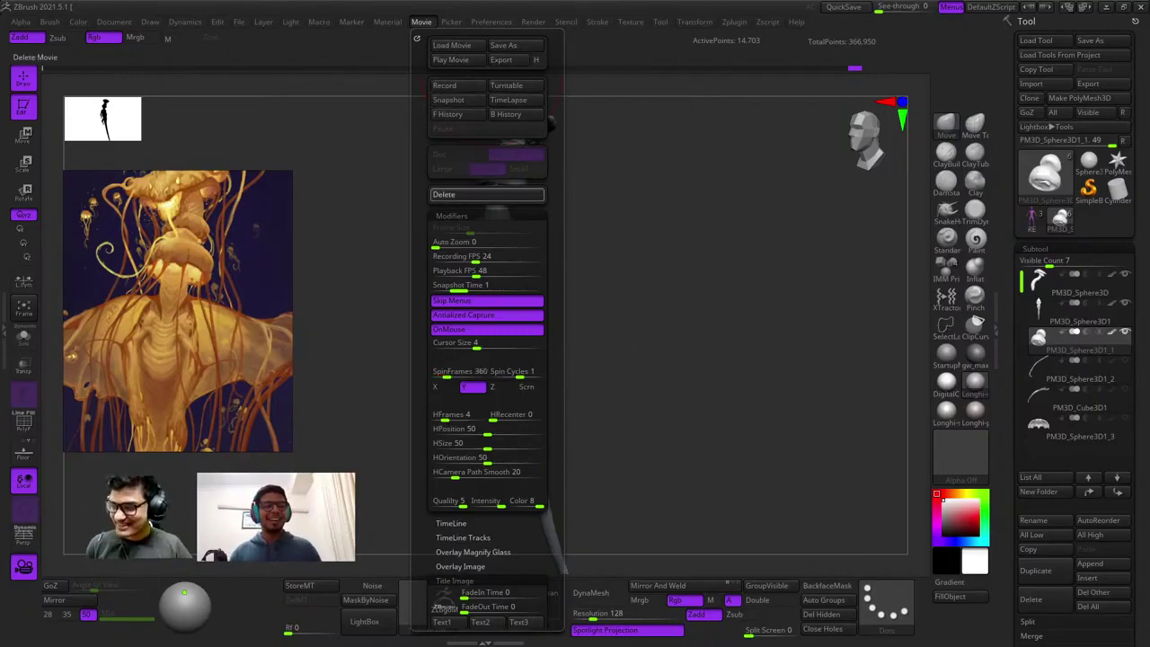
{"action": "left_click", "coordinate": [485, 194]}
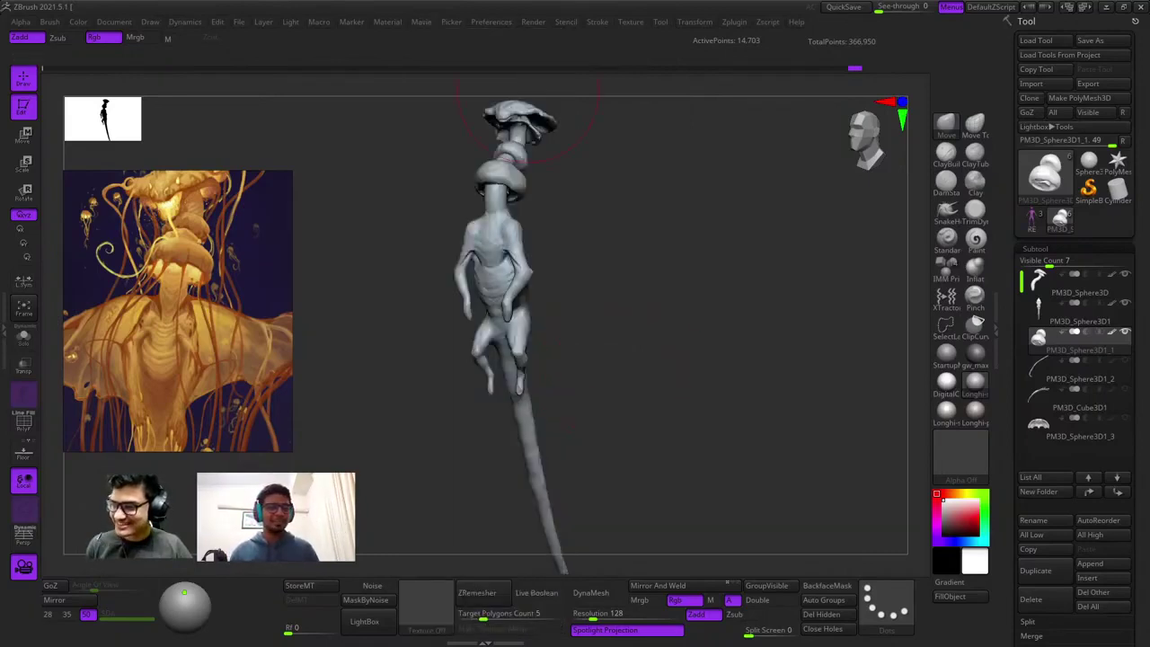
Record a new turntable movie of the whole figure.
{"action": "left_click", "coordinate": [421, 22]}
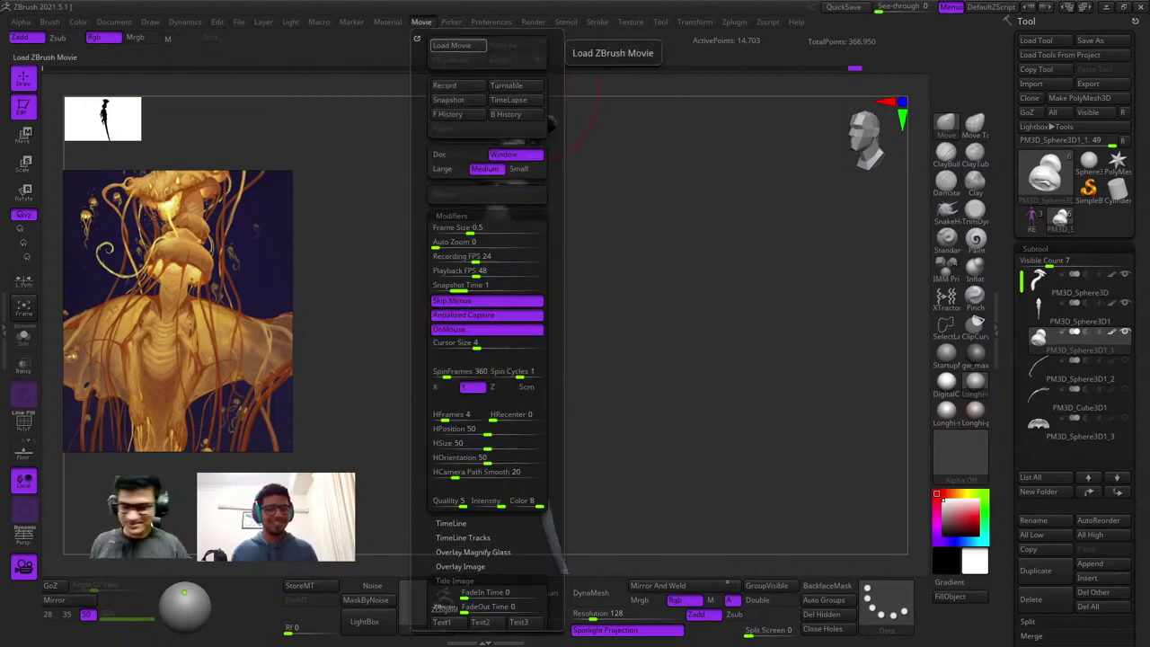
{"action": "left_click", "coordinate": [505, 85]}
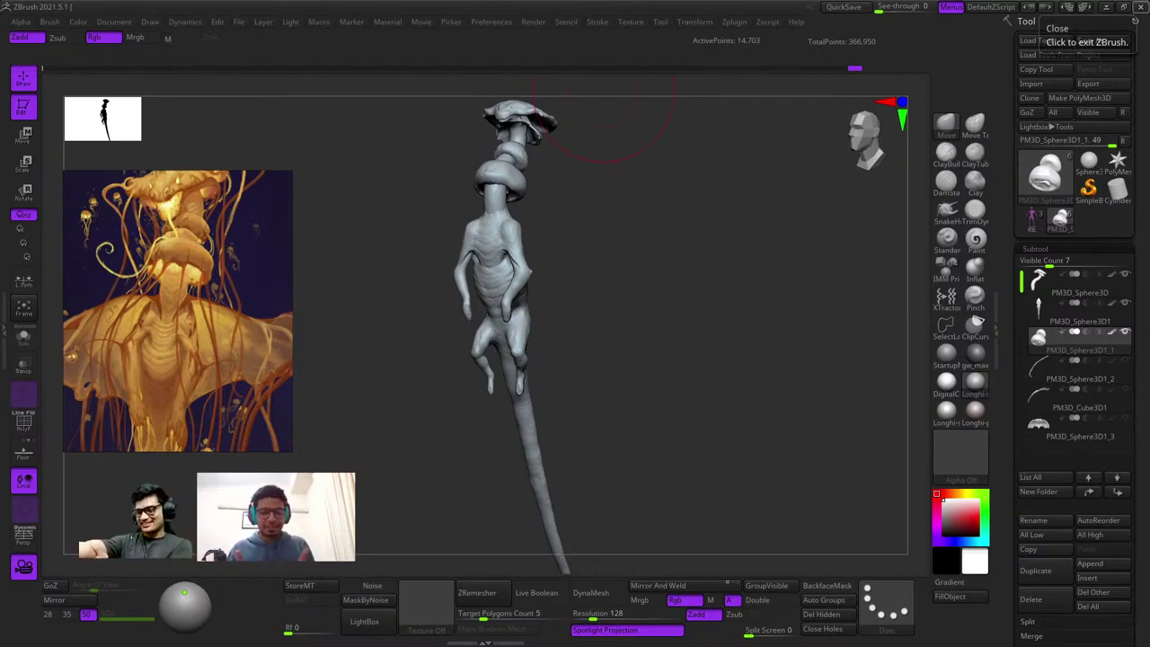
Select the body subtool and try to push its shoulder inward with the Move brush.
{"action": "right_click_drag", "start_coordinate": [611, 288], "coordinate": [662, 276], "text": "ctrl"}
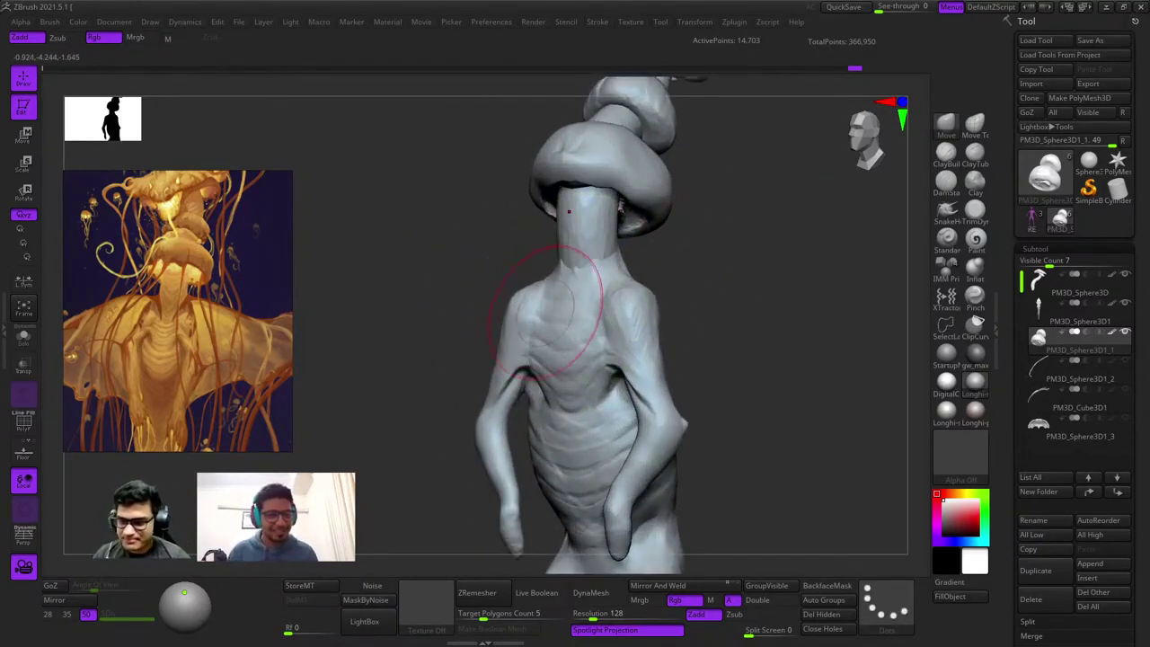
{"action": "left_click", "coordinate": [516, 320], "text": "alt"}
{"action": "left_click_drag", "start_coordinate": [509, 320], "coordinate": [549, 313]}
{"action": "mouse_move", "coordinate": [485, 314]}
{"action": "right_mouse_down", "text": "shift"}
{"action": "mouse_move", "coordinate": [523, 313]}
{"action": "mouse_move", "coordinate": [581, 277]}
{"action": "mouse_move", "coordinate": [548, 216]}
{"action": "mouse_move", "coordinate": [494, 224]}
{"action": "right_mouse_up", "text": "shift"}
{"action": "right_click_drag", "start_coordinate": [575, 225], "coordinate": [647, 298], "text": "ctrl"}
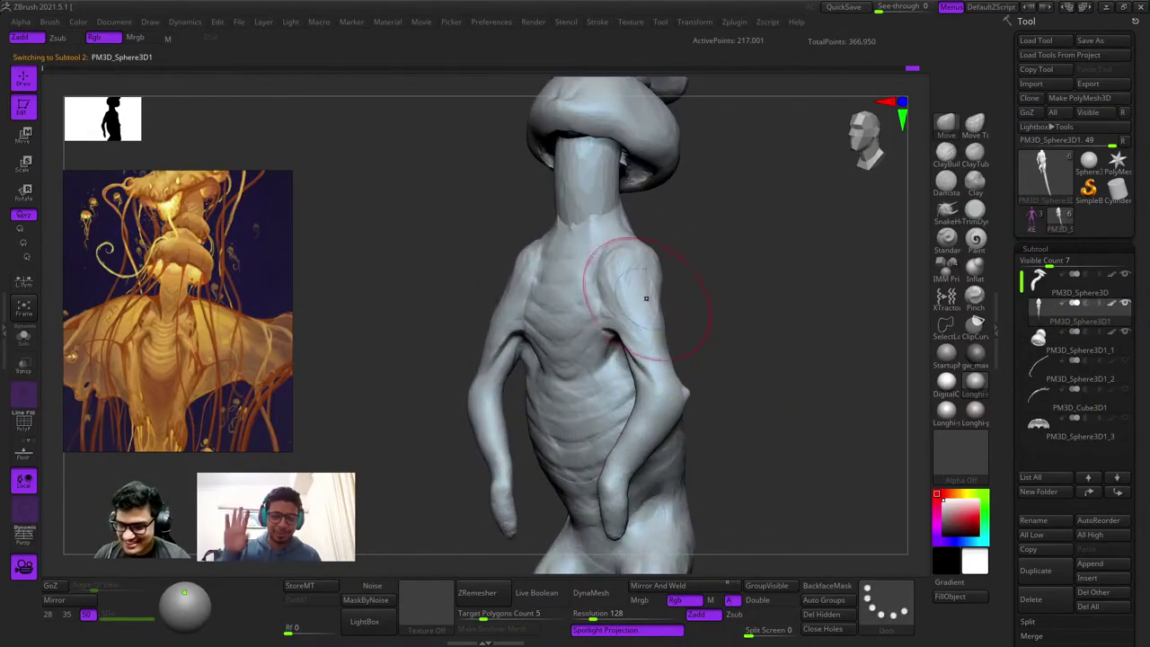
Examine the body's chest, shoulders, back and hips from the front, behind and the side.
{"action": "right_click_drag", "start_coordinate": [595, 257], "coordinate": [642, 338], "text": "alt"}
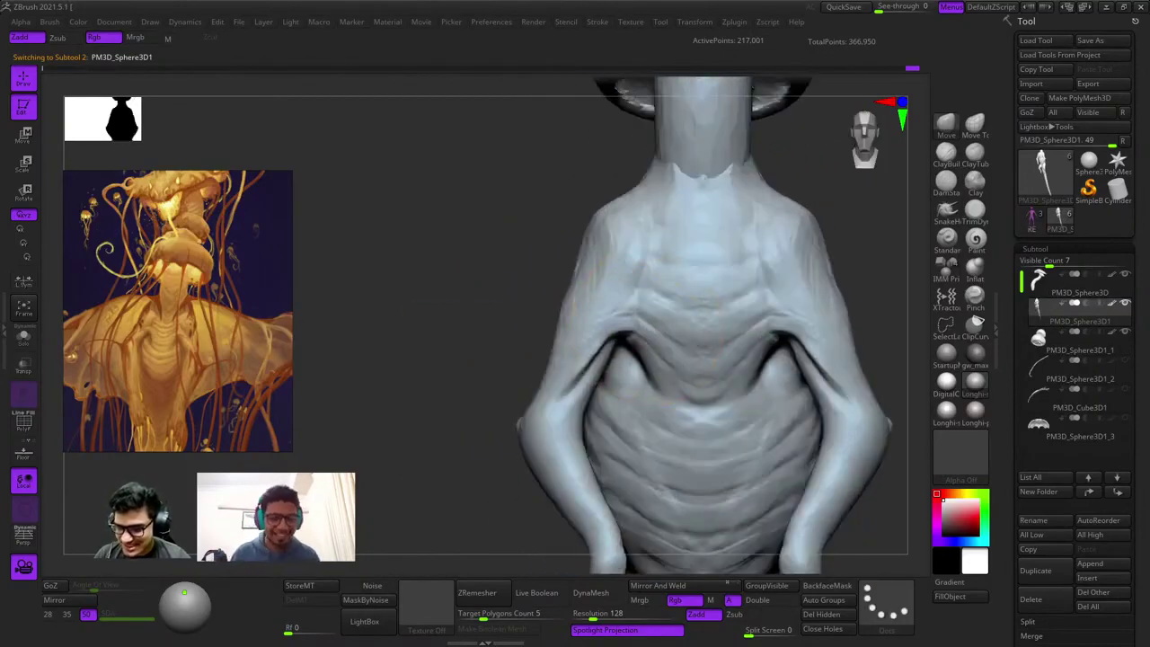
{"action": "right_click_drag", "start_coordinate": [764, 340], "coordinate": [692, 299], "text": "shift"}
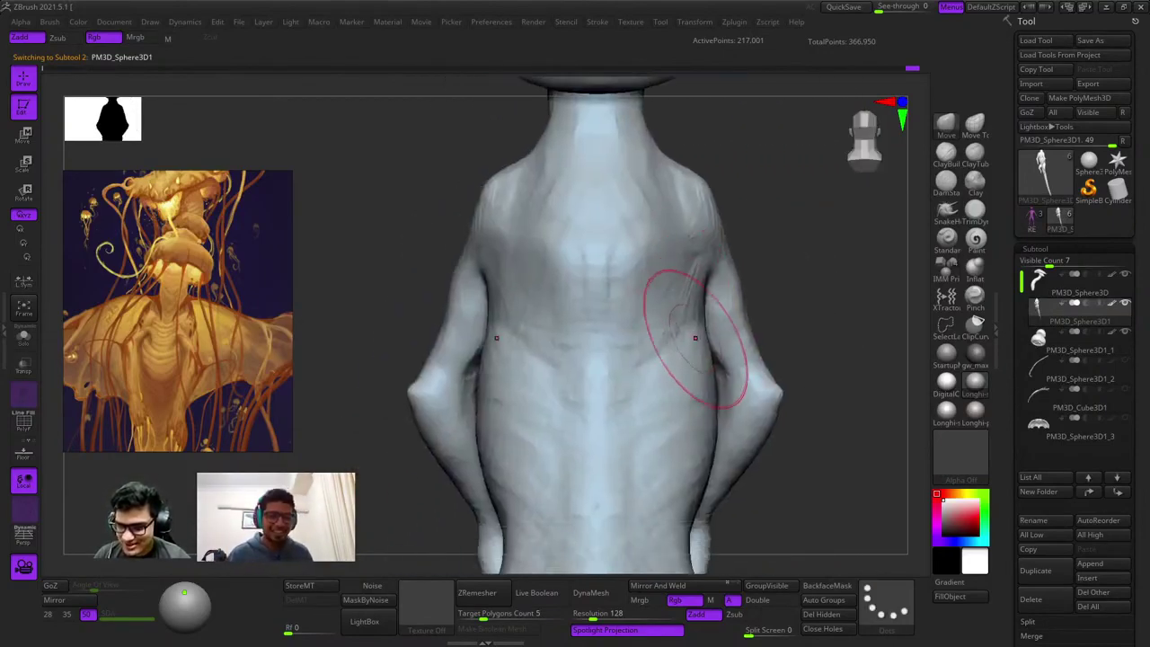
{"action": "right_click_drag", "start_coordinate": [696, 338], "coordinate": [719, 296]}
{"action": "right_click_drag", "start_coordinate": [719, 297], "coordinate": [791, 288], "text": "ctrl"}
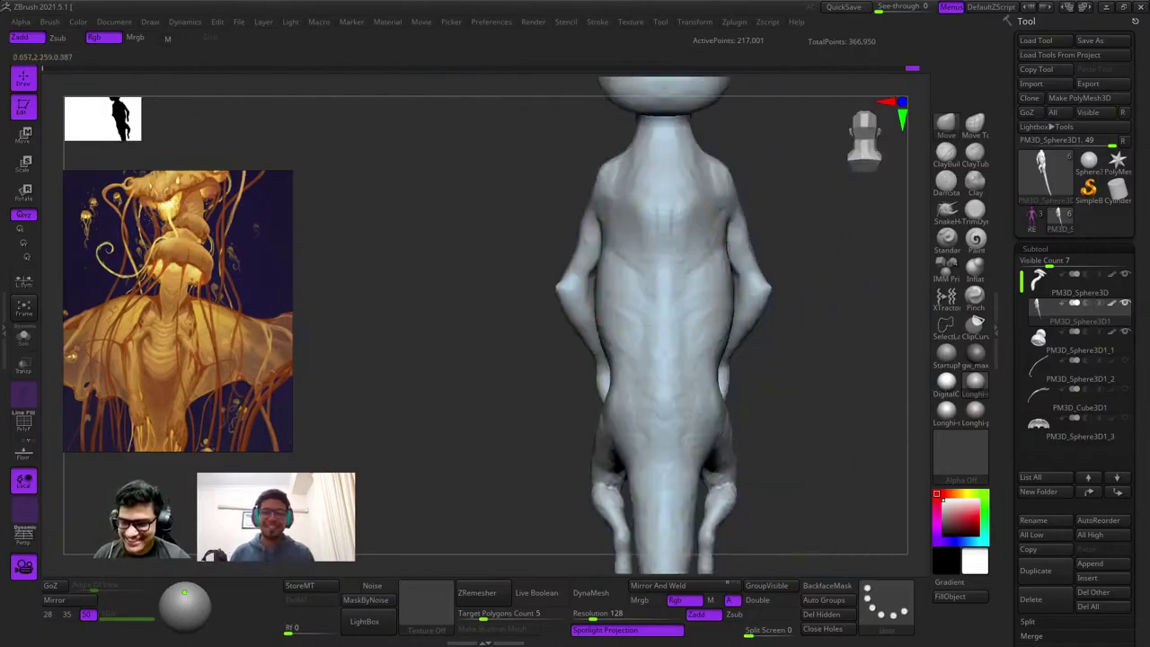
{"action": "right_click_drag", "start_coordinate": [629, 286], "coordinate": [672, 313], "text": "ctrl"}
{"action": "key", "text": "space"}
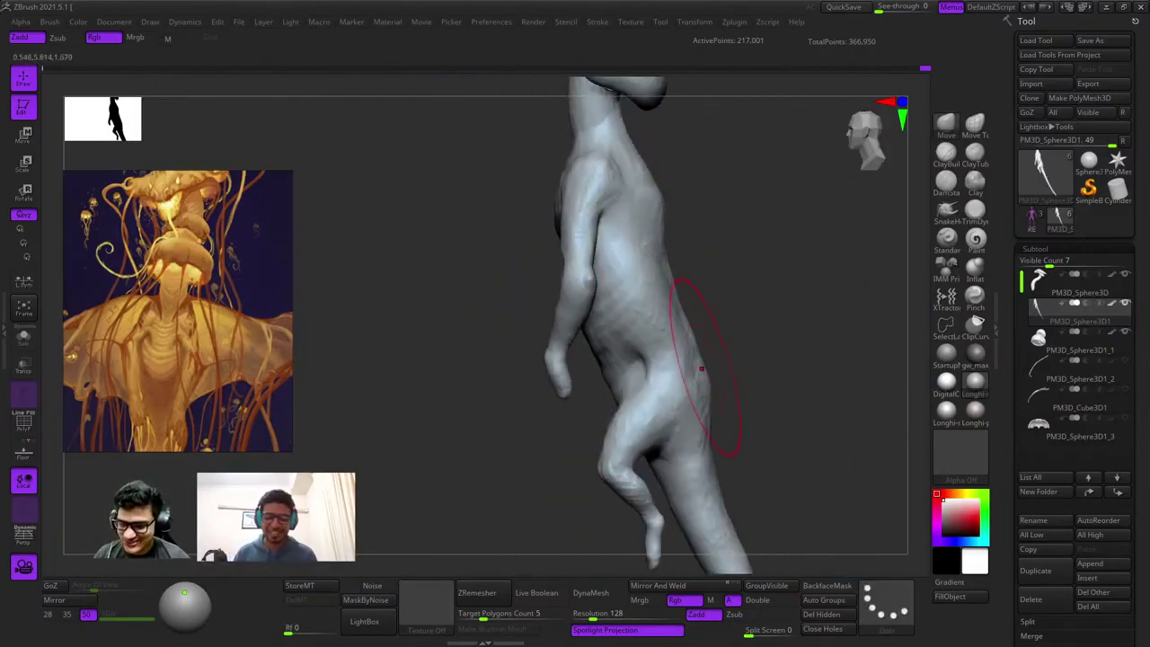
{"action": "right_click_drag", "start_coordinate": [663, 172], "coordinate": [680, 263], "text": "ctrl"}
{"action": "key", "text": "space"}
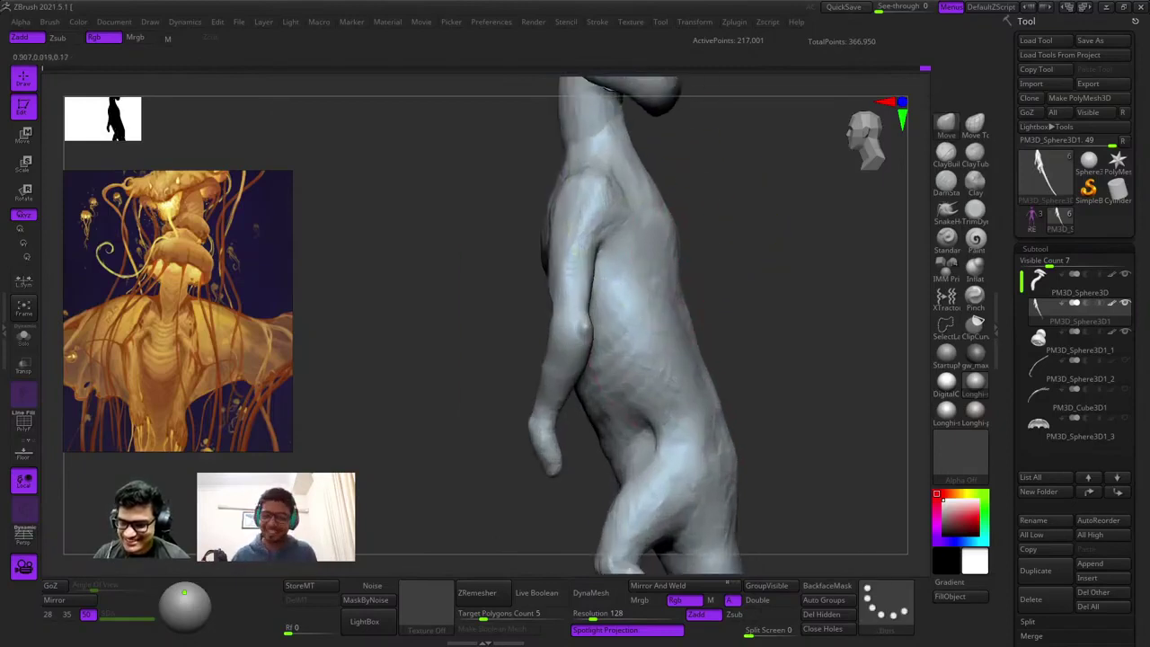
{"action": "right_click_drag", "start_coordinate": [666, 220], "coordinate": [666, 180], "text": "ctrl"}
{"action": "mouse_move", "coordinate": [666, 180]}
{"action": "right_mouse_down", "text": "shift"}
{"action": "mouse_move", "coordinate": [611, 300]}
{"action": "mouse_move", "coordinate": [709, 233]}
{"action": "mouse_move", "coordinate": [682, 193]}
{"action": "mouse_move", "coordinate": [619, 207]}
{"action": "mouse_move", "coordinate": [564, 305]}
{"action": "right_mouse_up", "text": "shift"}
{"action": "key", "text": "shift+f"}
{"action": "key", "text": "shift+f"}
{"action": "key", "text": "shift+f"}
{"action": "key", "text": "shift+f"}
{"action": "right_click", "coordinate": [565, 305]}
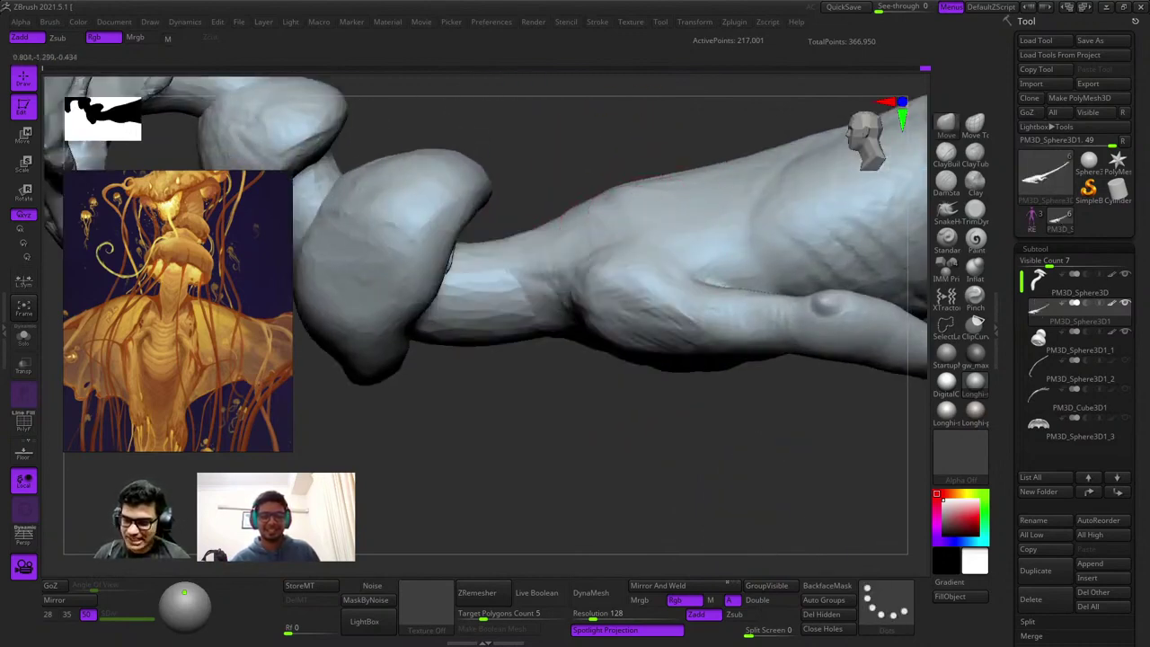
Undo the recent Move brush changes to the body.
{"action": "right_click_drag", "start_coordinate": [654, 239], "coordinate": [643, 184], "text": "ctrl"}
{"action": "mouse_move", "coordinate": [644, 184]}
{"action": "right_mouse_down"}
{"action": "mouse_move", "coordinate": [669, 298]}
{"action": "mouse_move", "coordinate": [680, 221]}
{"action": "mouse_move", "coordinate": [693, 282]}
{"action": "mouse_move", "coordinate": [674, 209]}
{"action": "mouse_move", "coordinate": [655, 254]}
{"action": "mouse_move", "coordinate": [660, 280]}
{"action": "mouse_move", "coordinate": [673, 277]}
{"action": "mouse_move", "coordinate": [689, 224]}
{"action": "right_mouse_up"}
{"action": "right_click", "coordinate": [673, 277]}
{"action": "key", "text": "ctrl+z"}
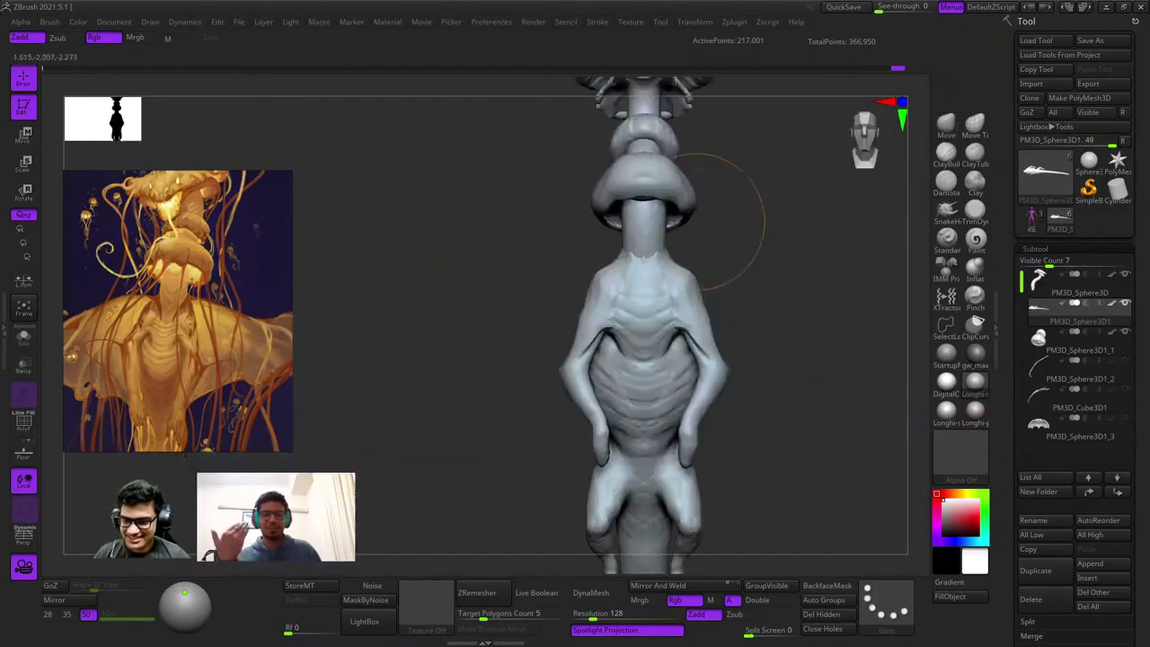
{"action": "key", "text": "shift+f"}
{"action": "key", "text": "shift+f"}
{"action": "key", "text": "f"}
{"action": "left_click_drag", "start_coordinate": [744, 247], "coordinate": [736, 248]}
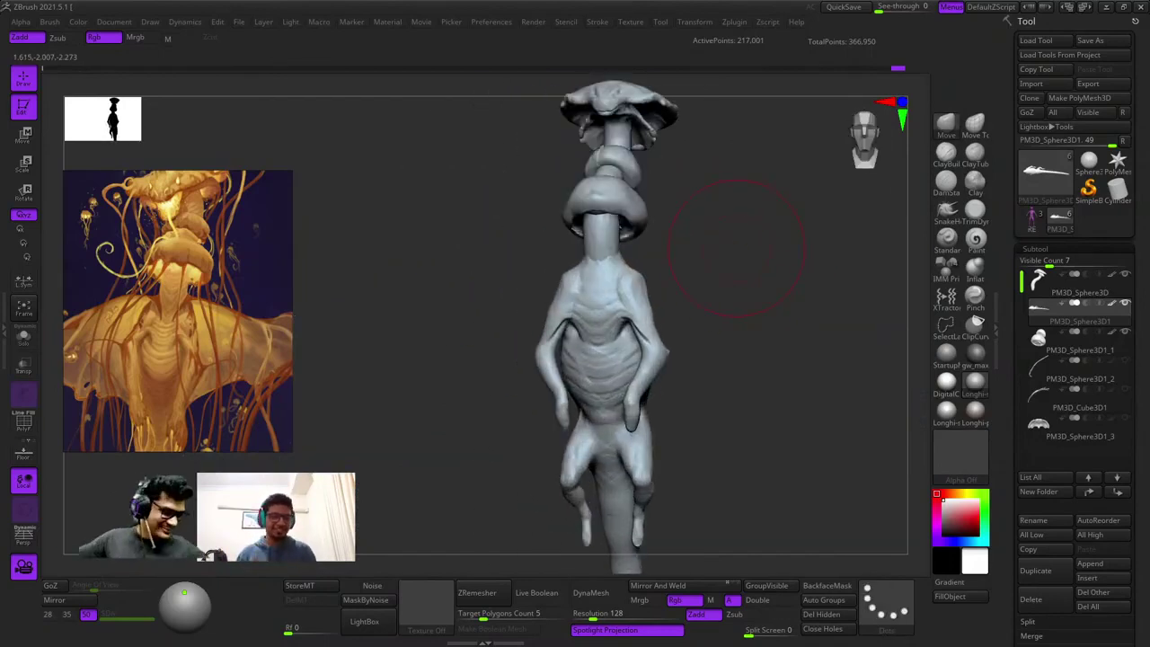